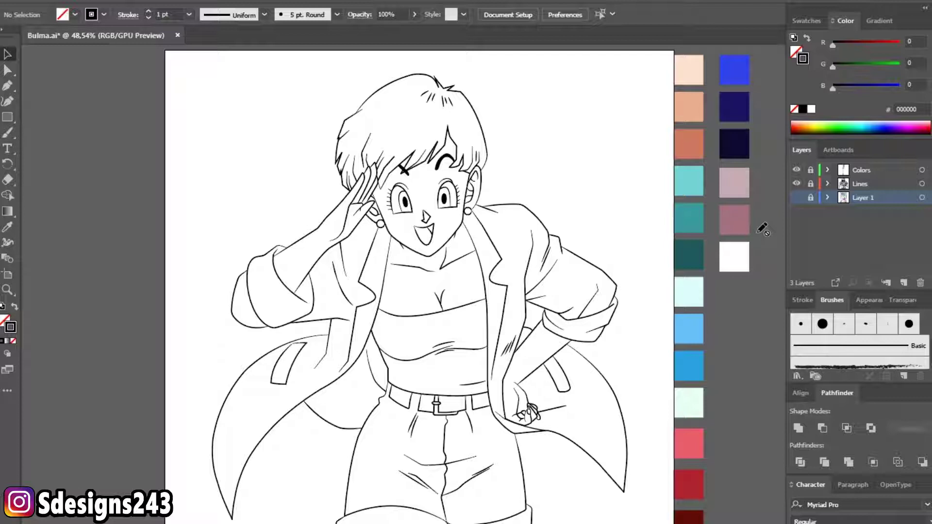
- Show and lock the coloured reference Layer 1, then add a new layer named skin1
click(797, 198)
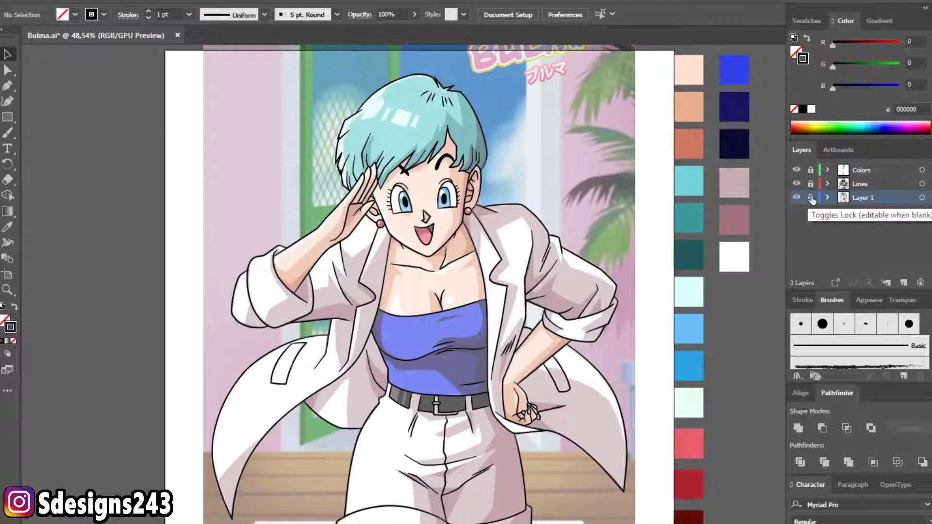
click(810, 198)
click(904, 283)
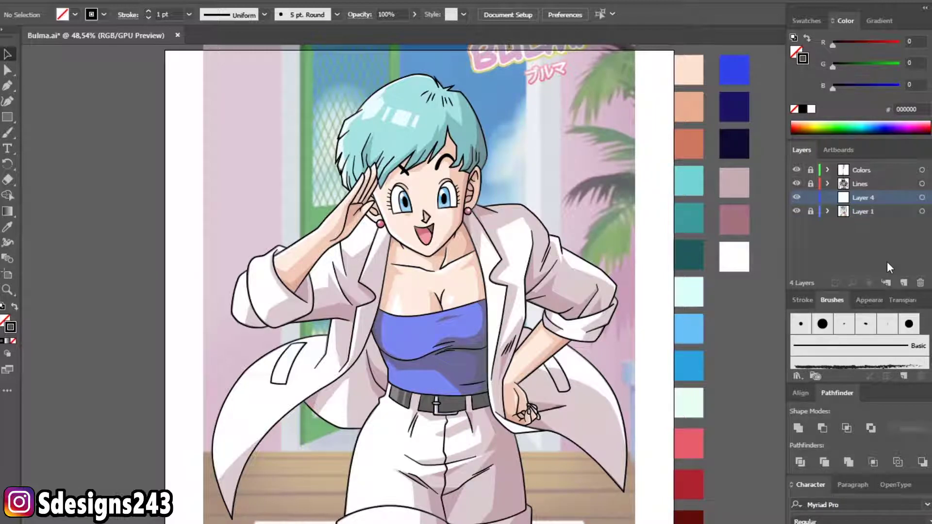
double_click(863, 197)
text(skin)
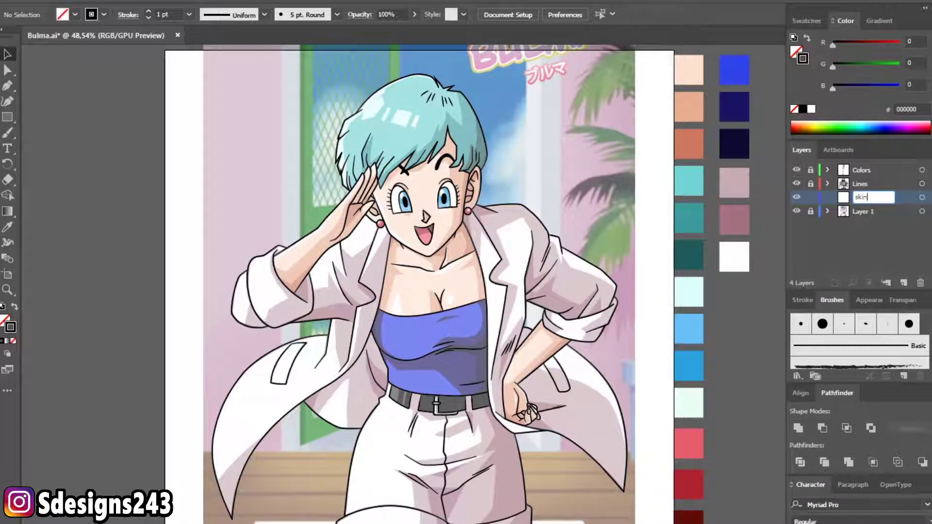
text(1)
key(Return)
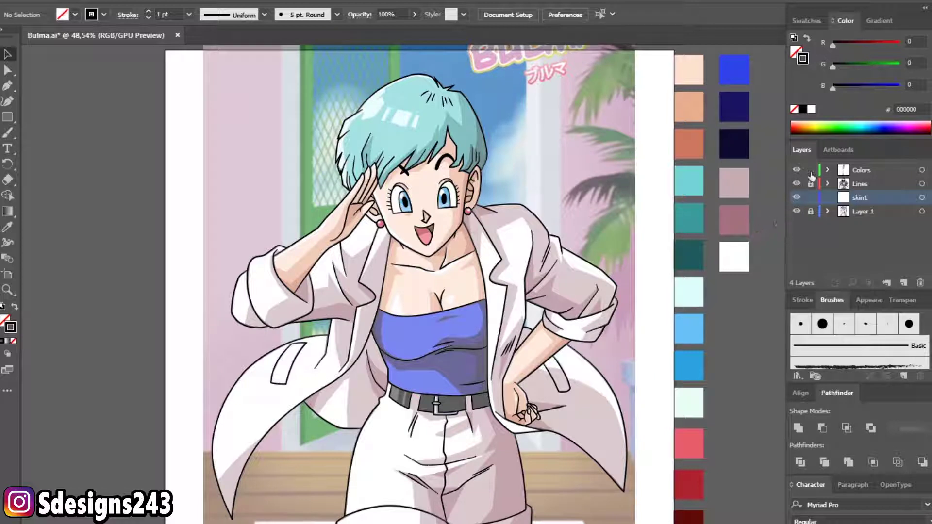
- Eyedrop the light peach skin colour as the fill and set opacity to 10%
click(7, 226)
click(419, 191)
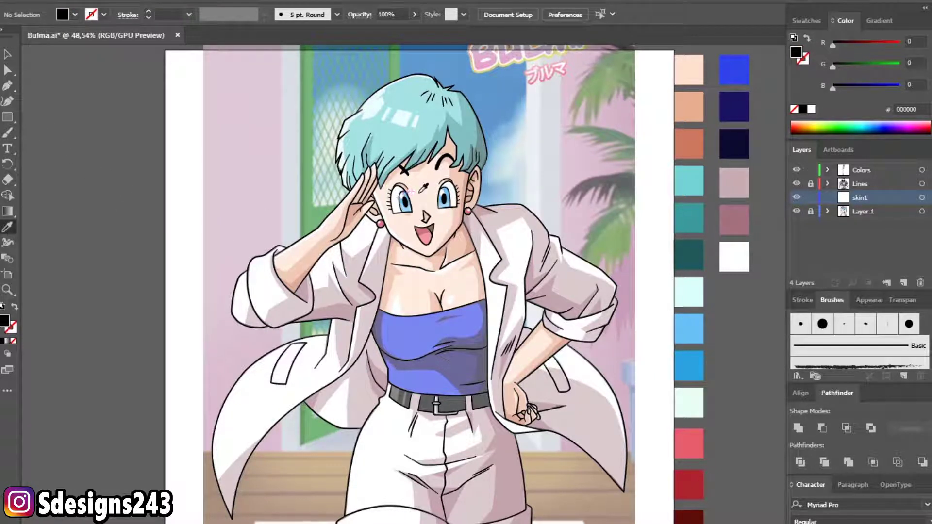
click(687, 77)
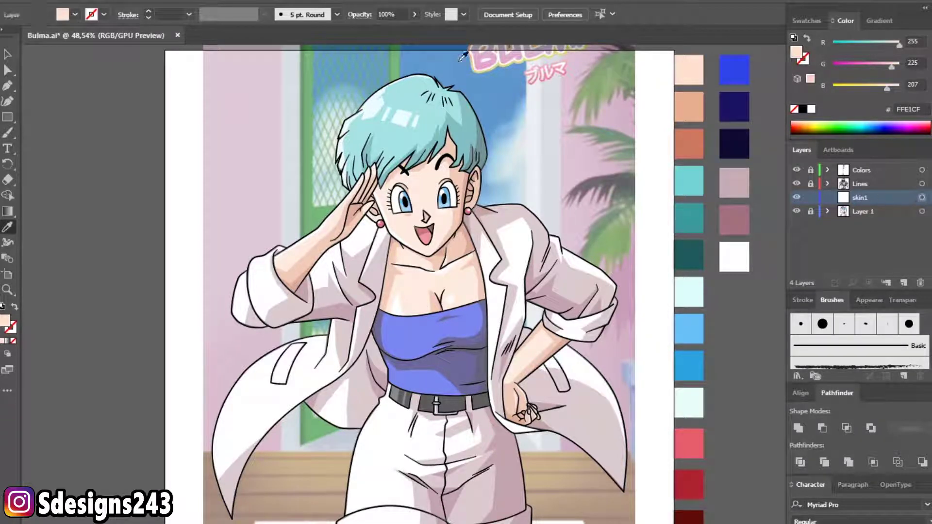
click(395, 15)
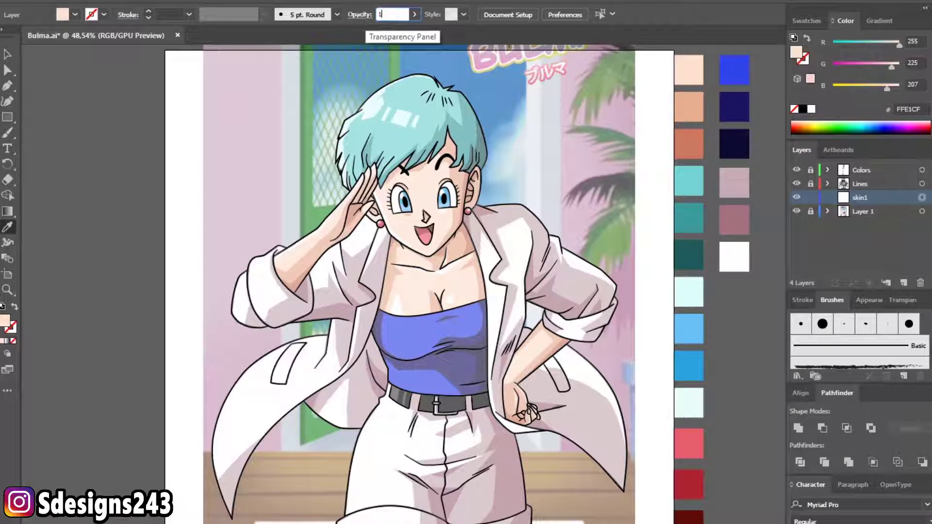
text(10)
click(8, 88)
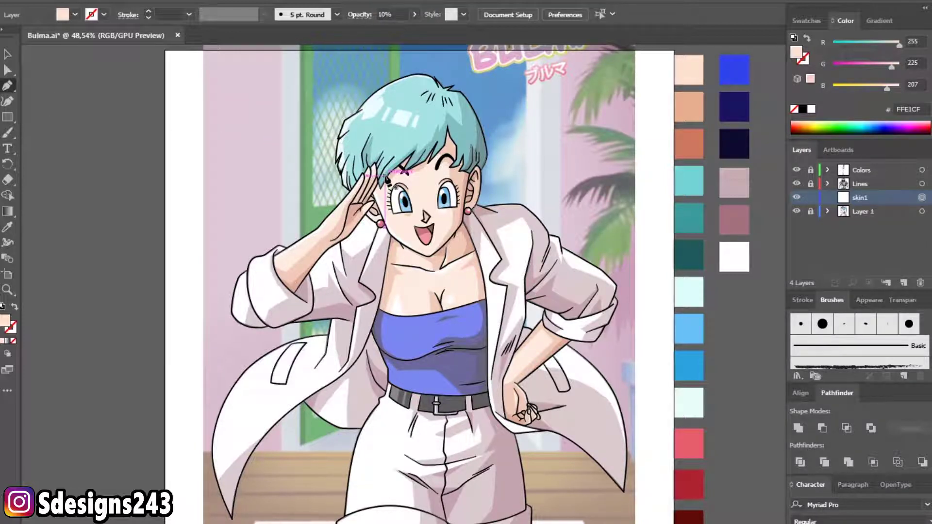
- Start the skin outline beside the face and trace down the cheek along the jawline
scroll(399, 171, up, 1)
scroll(395, 189, up, 2)
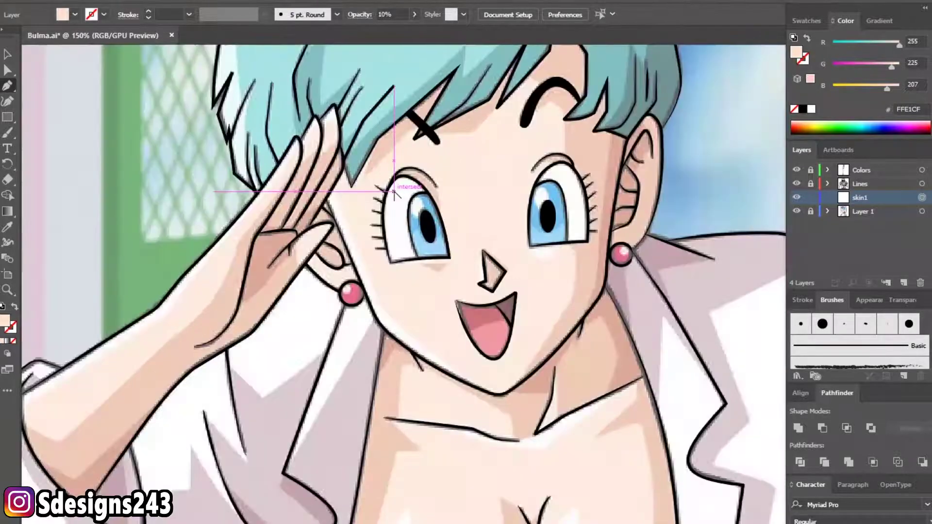
scroll(394, 191, up, 1)
scroll(394, 194, up, 1)
scroll(389, 197, right, 1)
scroll(291, 204, right, 2)
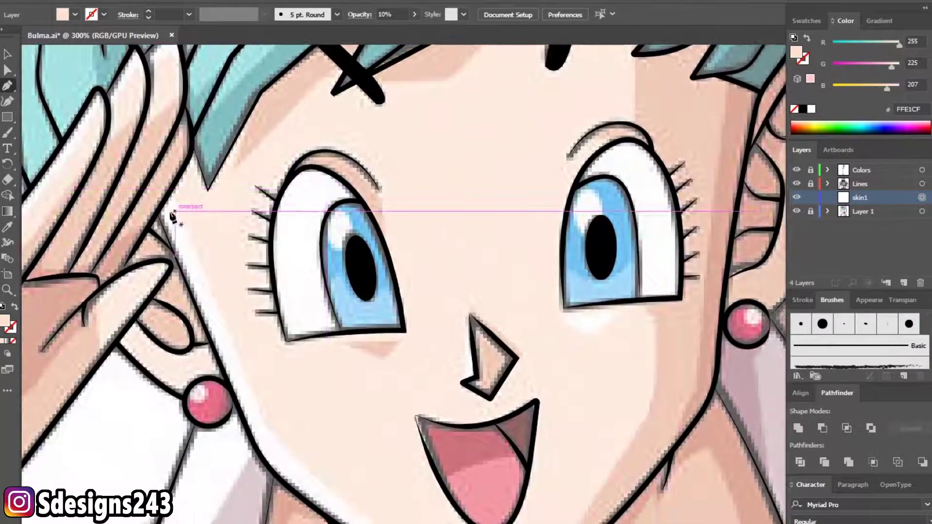
click(159, 213)
click(207, 333)
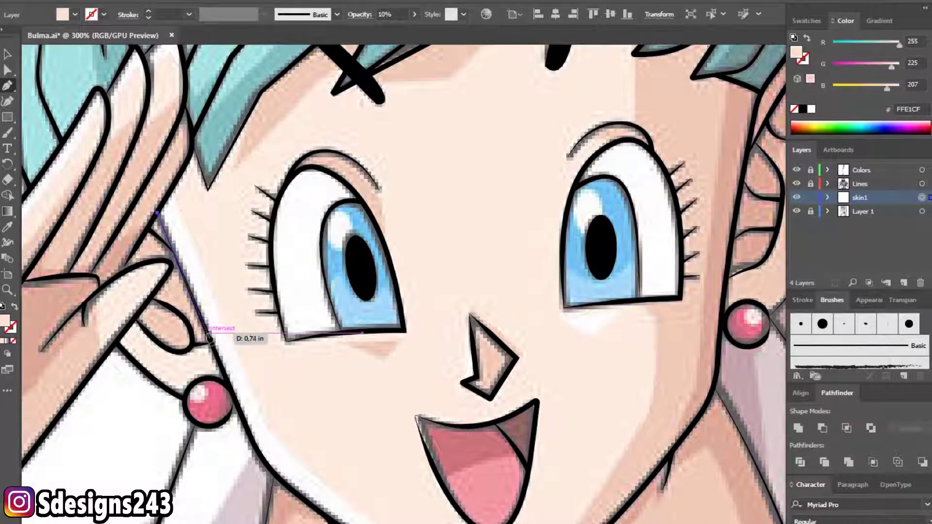
scroll(228, 359, down, 2)
click(229, 357)
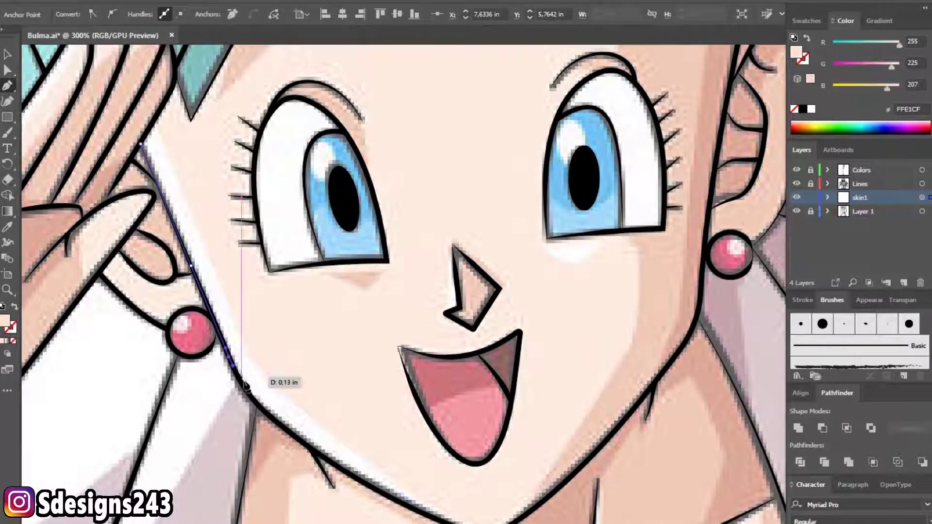
scroll(235, 374, down, 2)
scroll(236, 374, right, 1)
click(217, 347)
click(230, 361)
scroll(272, 383, down, 2)
scroll(272, 383, right, 1)
click(233, 348)
click(254, 361)
click(276, 375)
- Extend the jawline toward the chin, then undo the misplaced chin points
scroll(327, 387, right, 2)
click(274, 377)
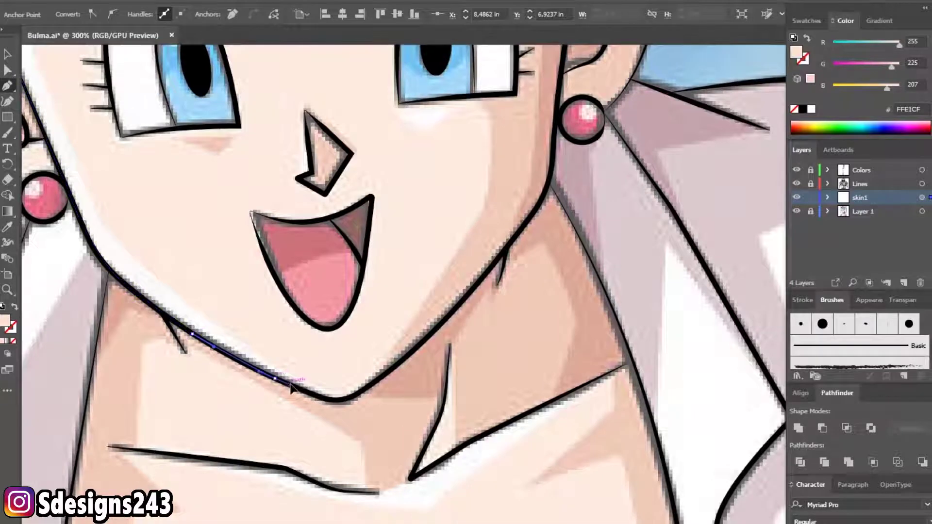
scroll(292, 382, down, 2)
click(283, 383)
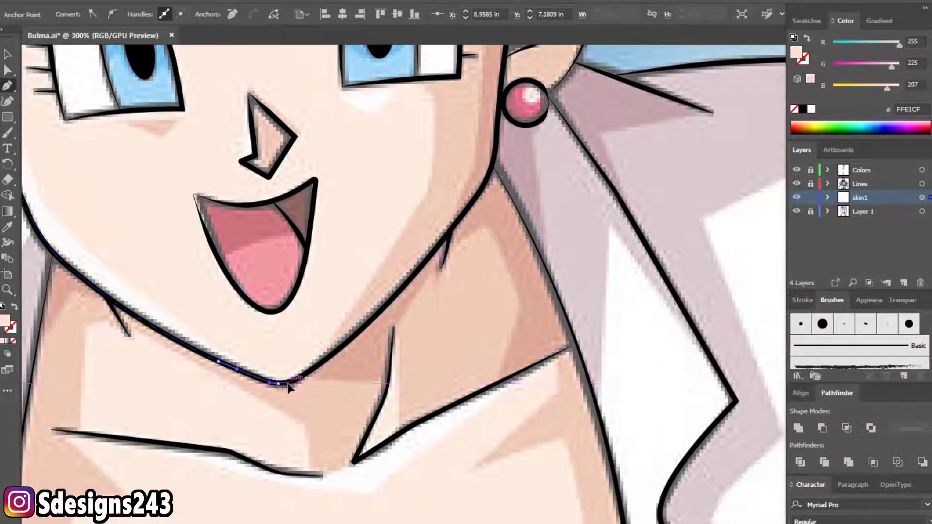
scroll(283, 396, right, 1)
scroll(284, 395, up, 1)
scroll(274, 398, left, 3)
scroll(274, 397, down, 1)
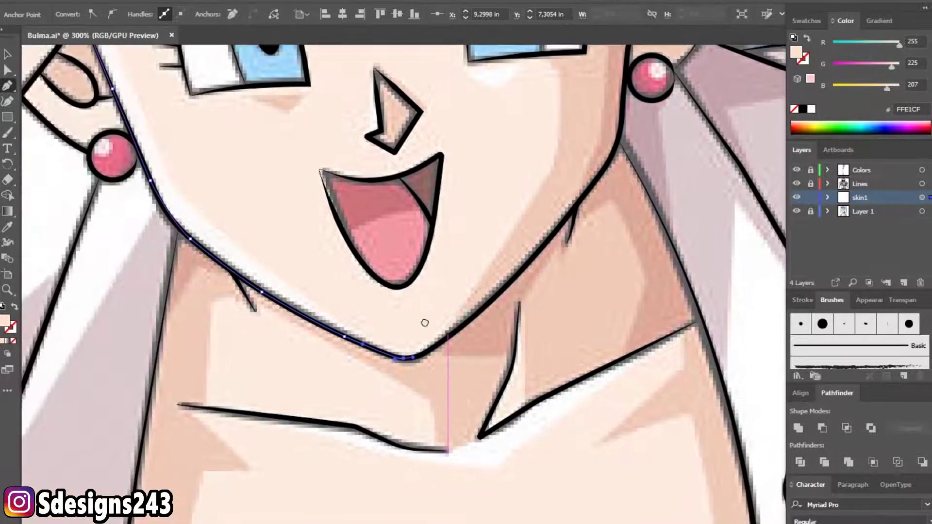
key(ctrl+z)
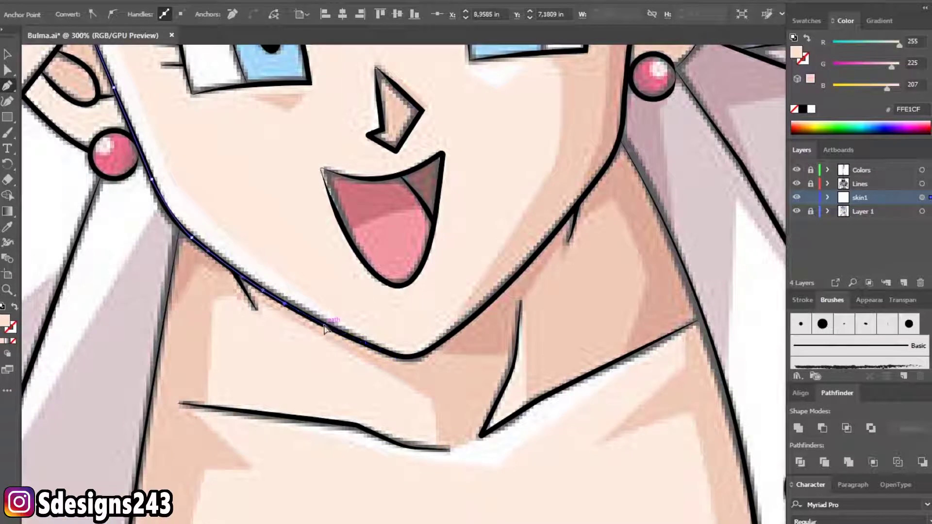
scroll(272, 298, left, 2)
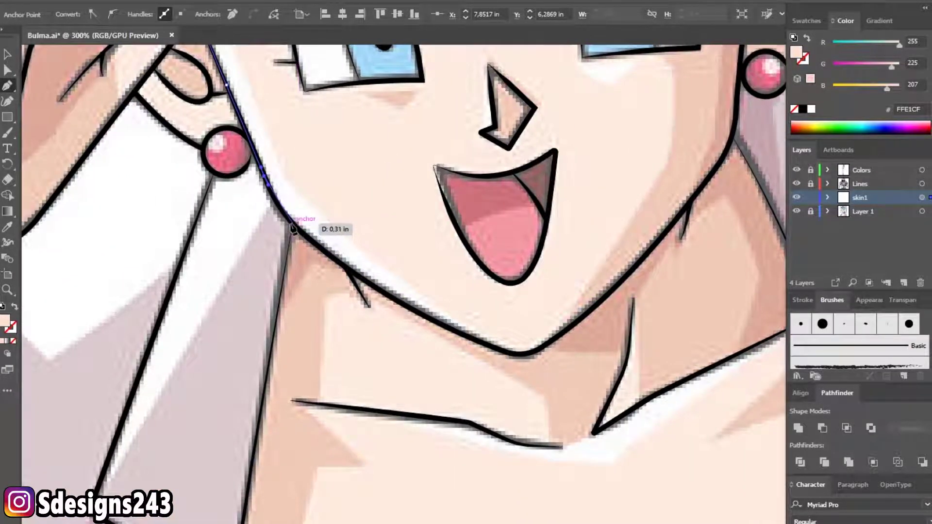
- Trace the outline down the left side of the neck to where it meets the top
click(284, 272)
scroll(289, 303, down, 2)
click(290, 336)
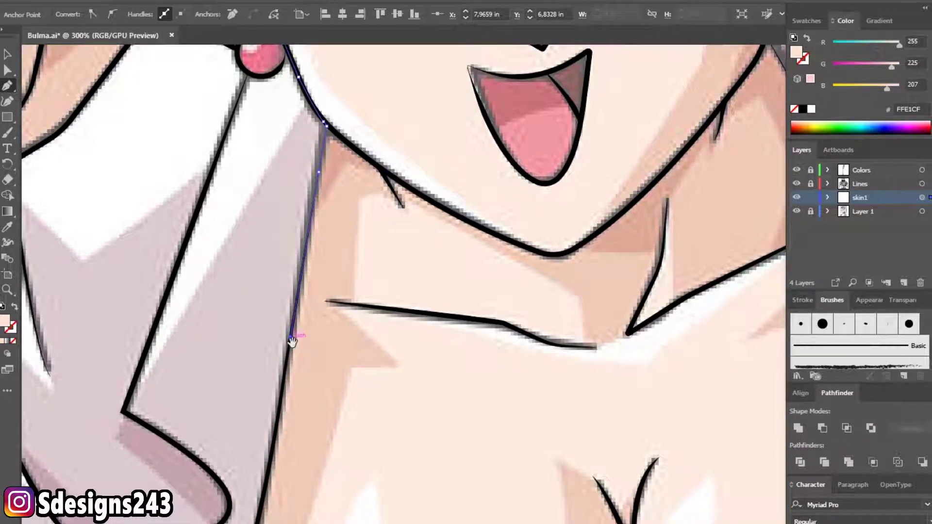
scroll(292, 337, down, 3)
click(303, 358)
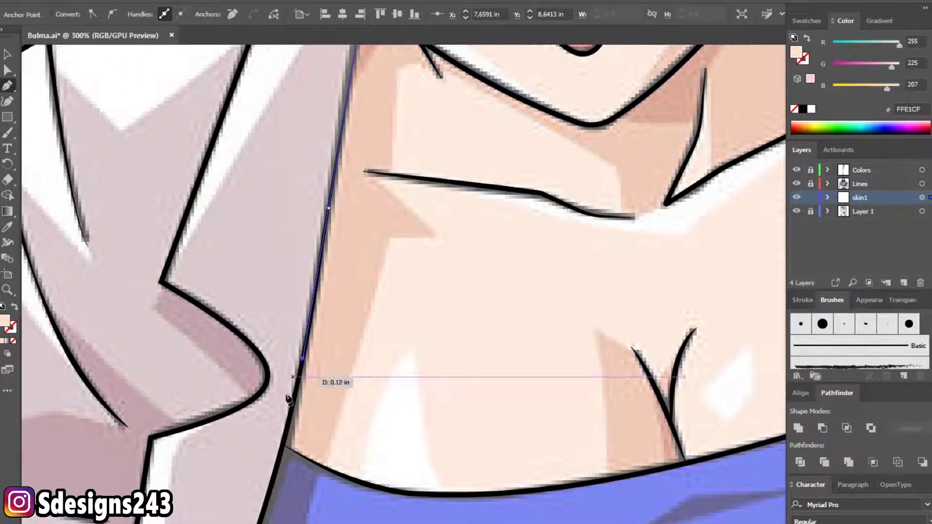
click(284, 448)
scroll(286, 448, down, 1)
- Follow the purple top's neckline edge across the chest
click(320, 439)
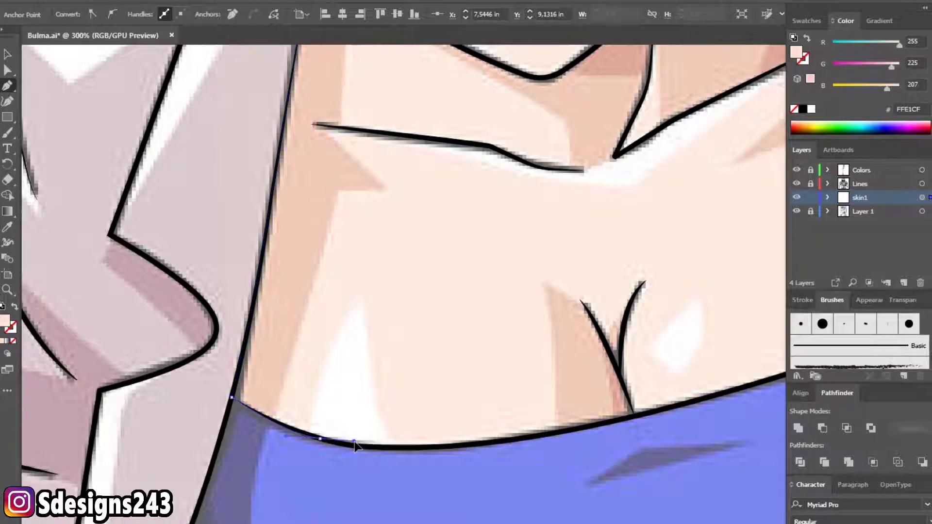
click(352, 449)
scroll(352, 449, right, 3)
click(393, 440)
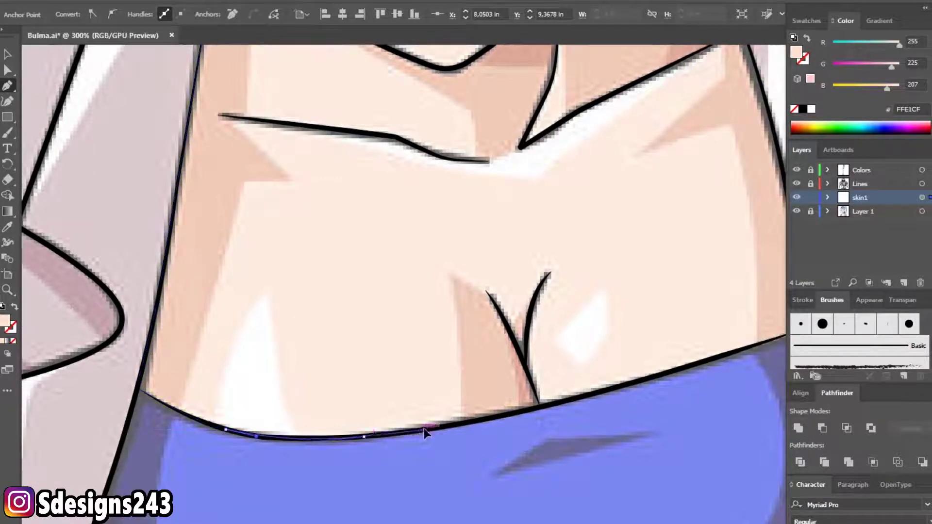
scroll(389, 430, right, 2)
click(408, 426)
click(454, 414)
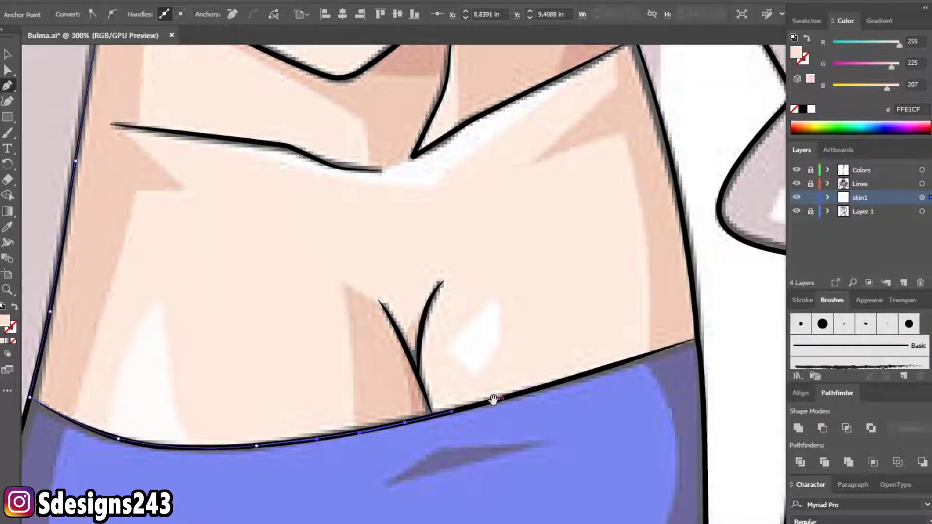
- Continue the chest outline rightward, ending with a corner point at the chest's right end
scroll(493, 400, right, 3)
click(425, 389)
click(463, 376)
click(501, 364)
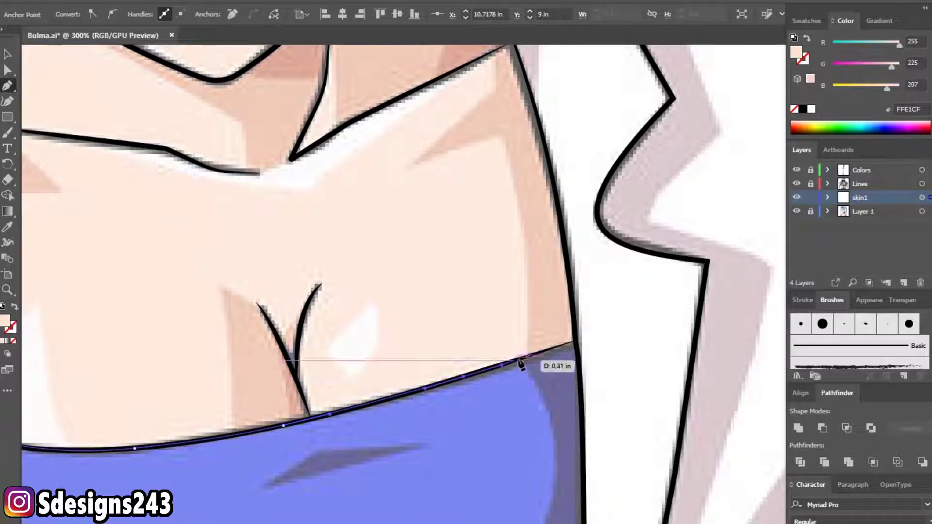
click(574, 345)
scroll(578, 291, up, 3)
scroll(593, 262, left, 2)
- Curve the outline up the neck's right side and around the earring
drag(600, 234, 575, 170)
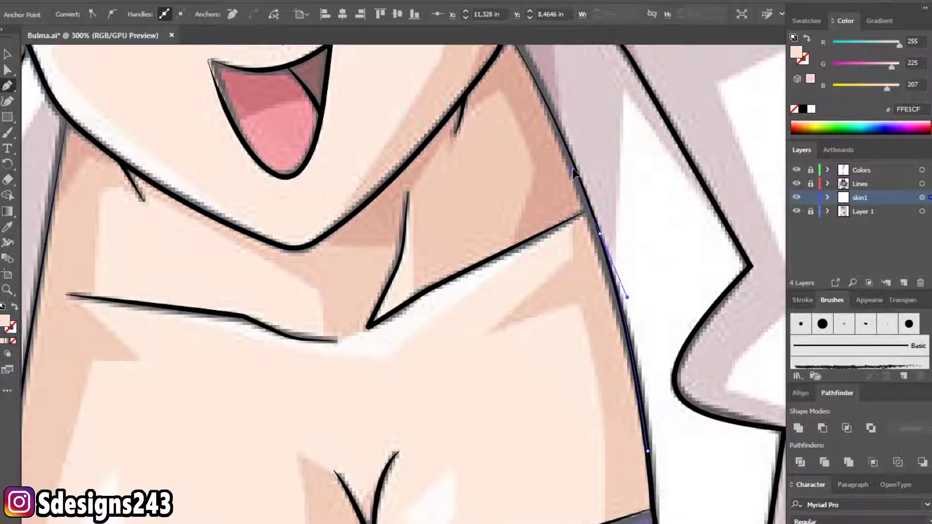
click(576, 171)
scroll(558, 204, up, 1)
scroll(558, 204, left, 1)
scroll(556, 205, up, 3)
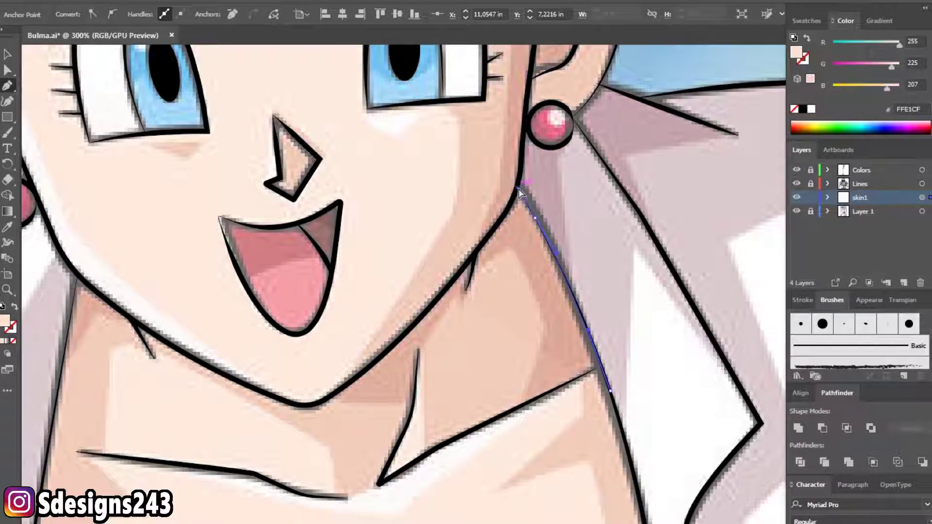
scroll(530, 172, up, 2)
scroll(530, 172, right, 1)
click(484, 264)
click(489, 235)
drag(537, 228, 559, 262)
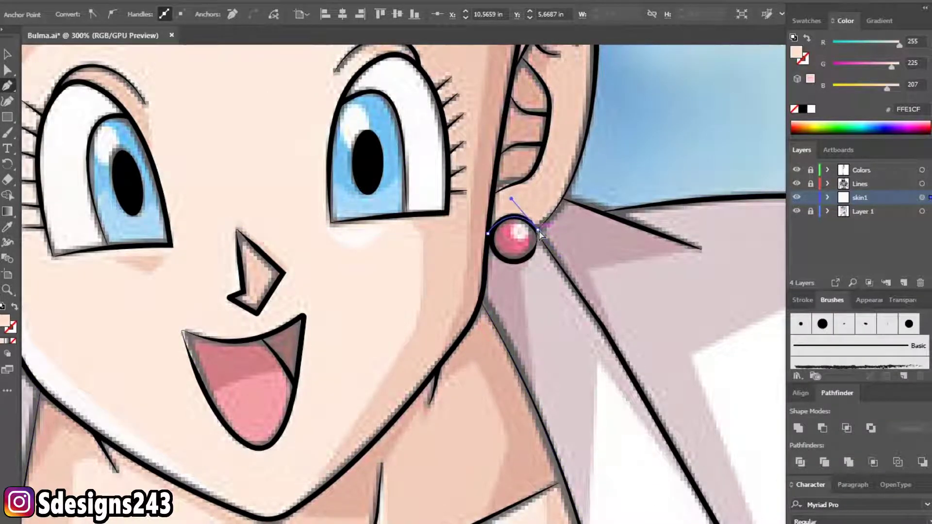
- Trace the outline up along the ear and curve it over the ear's top
scroll(558, 218, up, 2)
scroll(558, 218, right, 2)
click(485, 260)
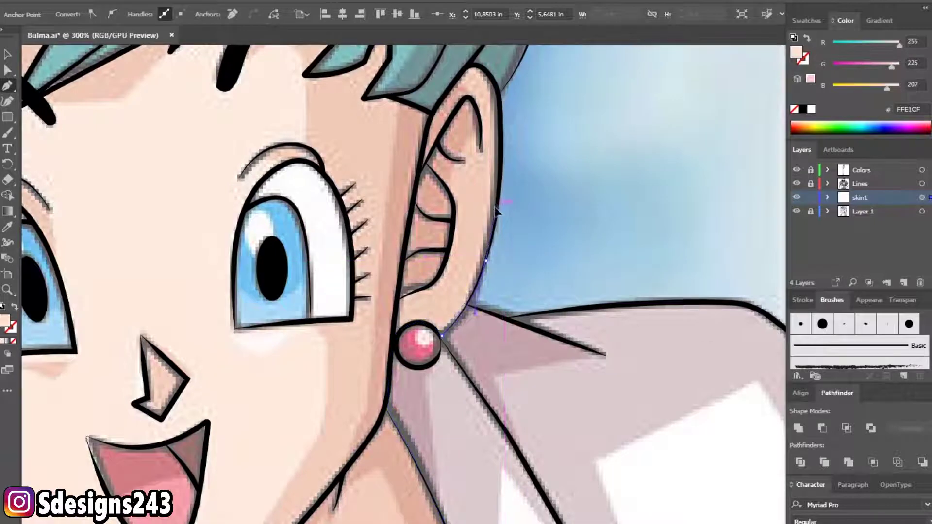
click(496, 215)
scroll(497, 217, up, 2)
scroll(497, 217, left, 2)
scroll(498, 217, up, 2)
scroll(497, 217, right, 1)
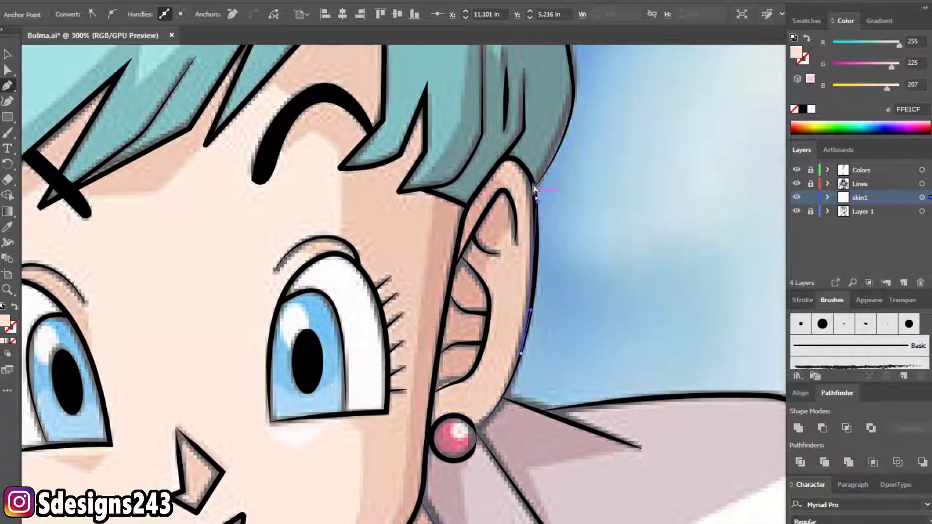
drag(507, 157, 487, 163)
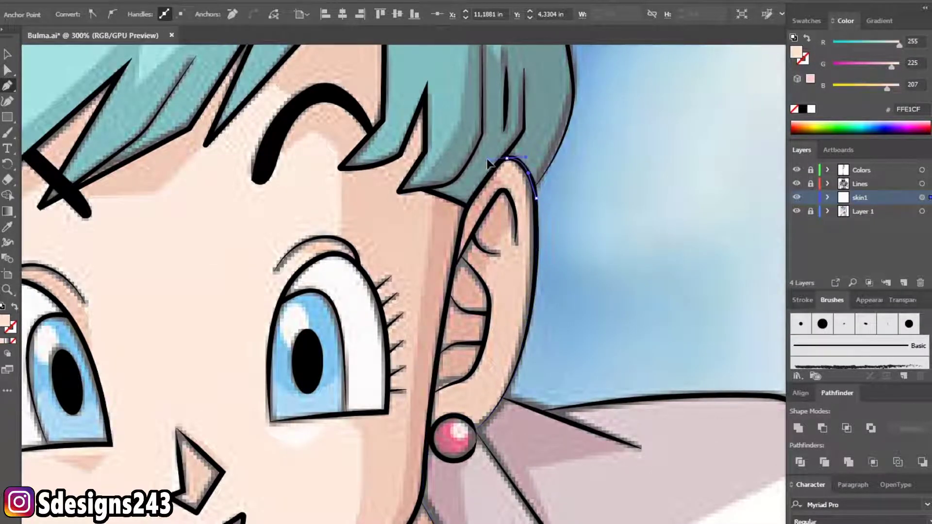
- Add shadow anchors along the hair edge beside the face, zooming in closer
scroll(496, 171, down, 2)
scroll(497, 170, left, 1)
click(480, 172)
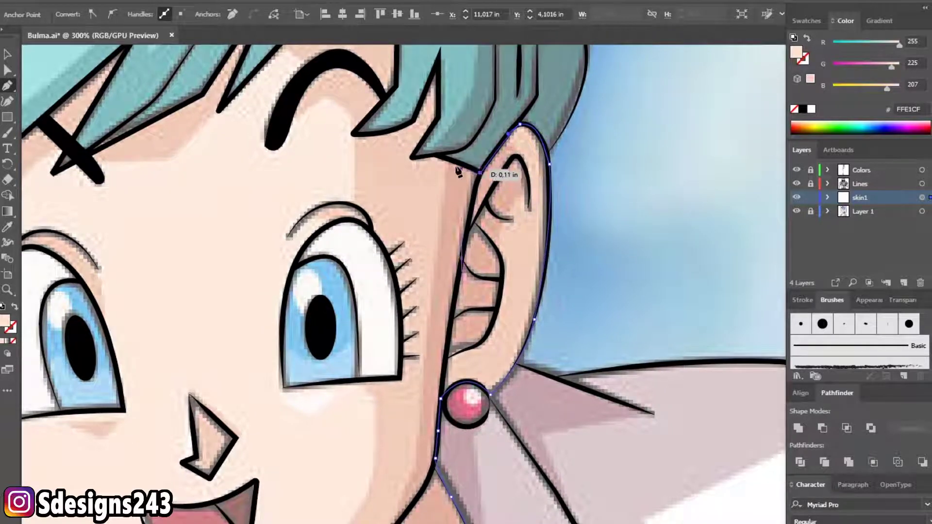
click(439, 157)
scroll(439, 158, up, 2)
key(ctrl+plus)
click(513, 204)
- Trace the shadow outline along the hair edge and up the first bang spike to its tip
click(544, 155)
drag(539, 146, 540, 260)
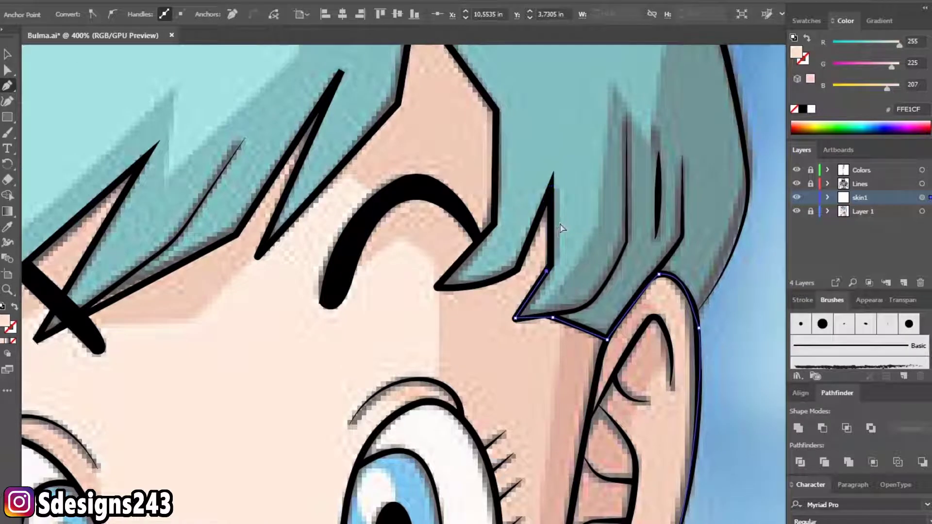
click(516, 267)
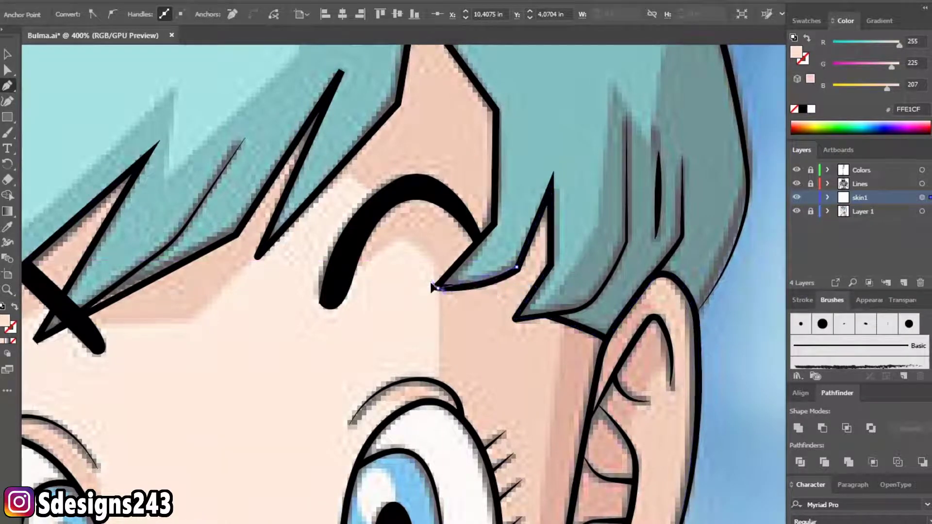
click(480, 238)
drag(498, 228, 476, 298)
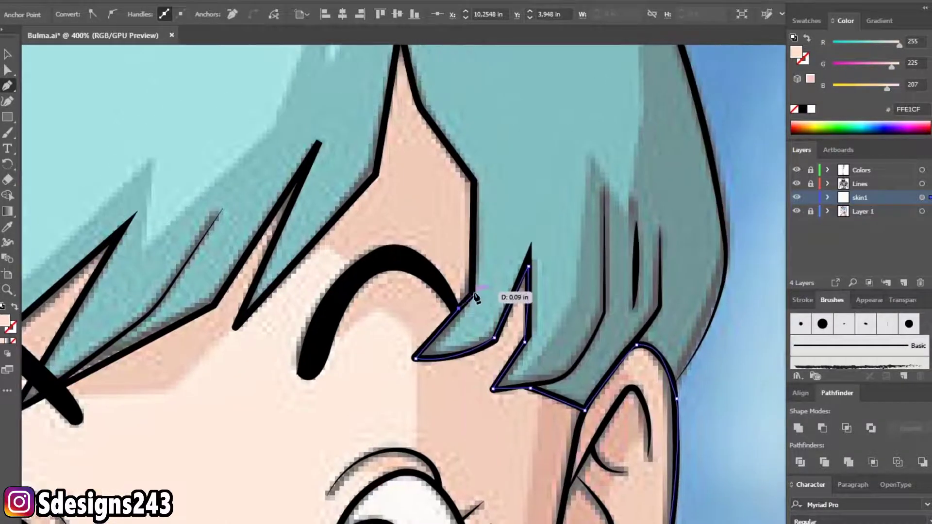
click(472, 294)
click(476, 182)
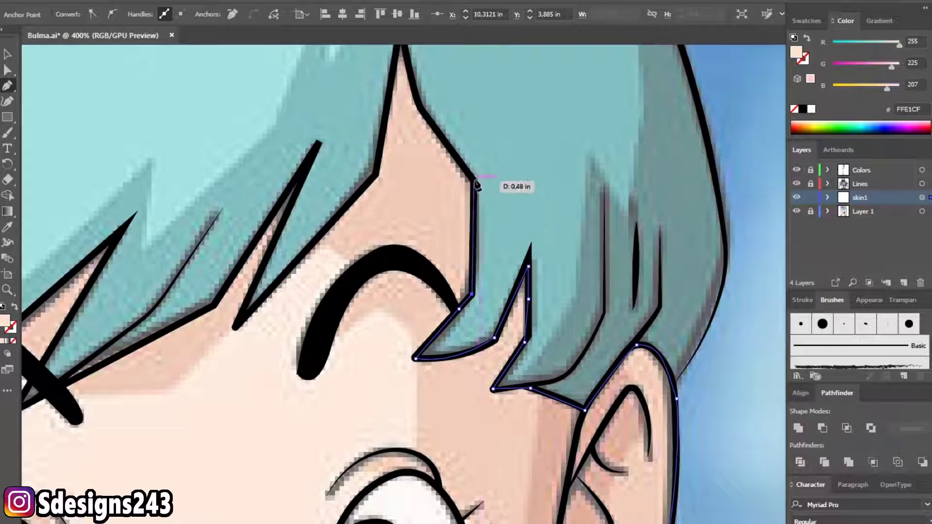
drag(475, 182, 495, 277)
click(444, 208)
click(424, 140)
click(421, 103)
click(395, 270)
click(318, 356)
- Continue the forehead shadow across the remaining bang spikes to the hand, then close it
click(399, 173)
click(295, 337)
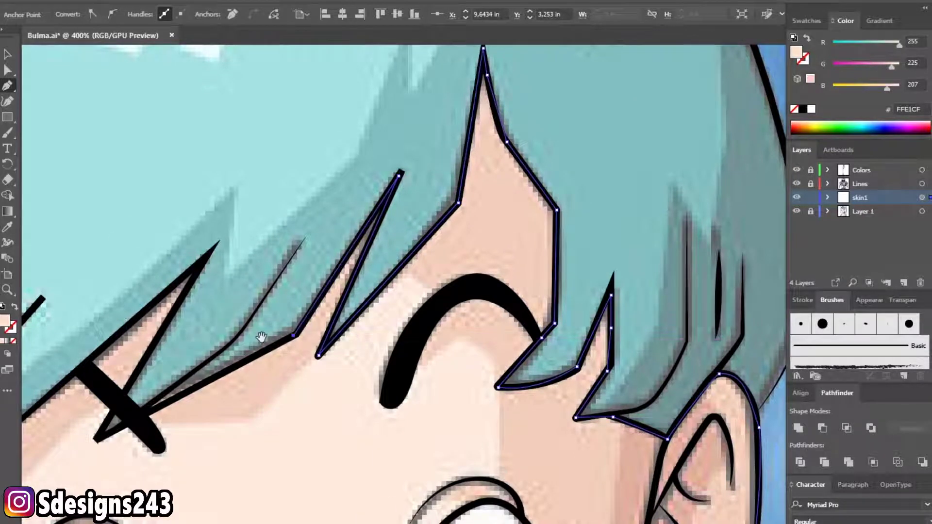
scroll(340, 340, down, 3)
scroll(339, 340, left, 5)
click(330, 338)
click(439, 155)
click(294, 285)
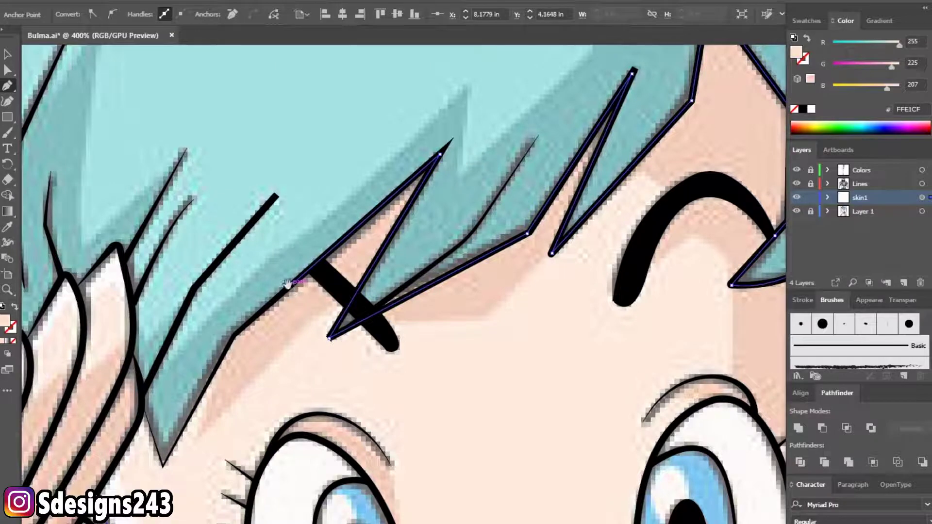
scroll(291, 281, down, 3)
scroll(291, 282, left, 5)
click(426, 226)
click(358, 354)
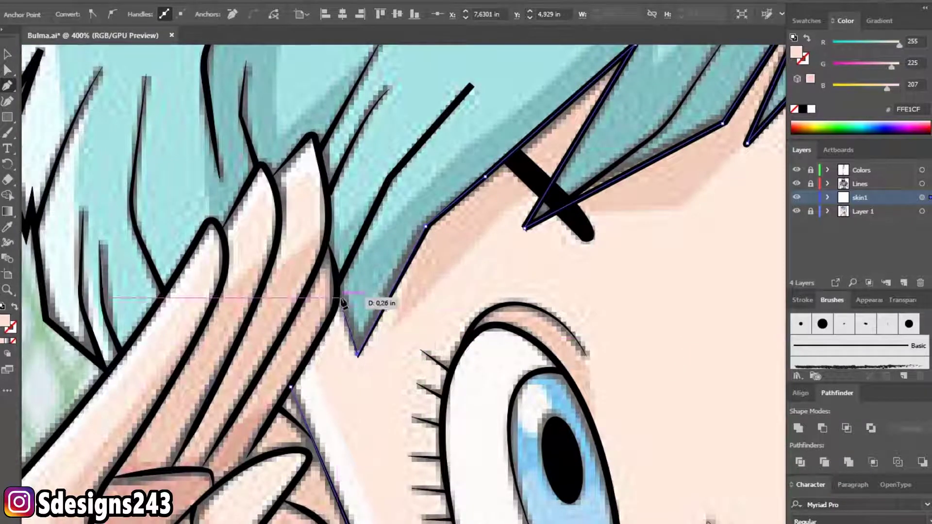
click(339, 292)
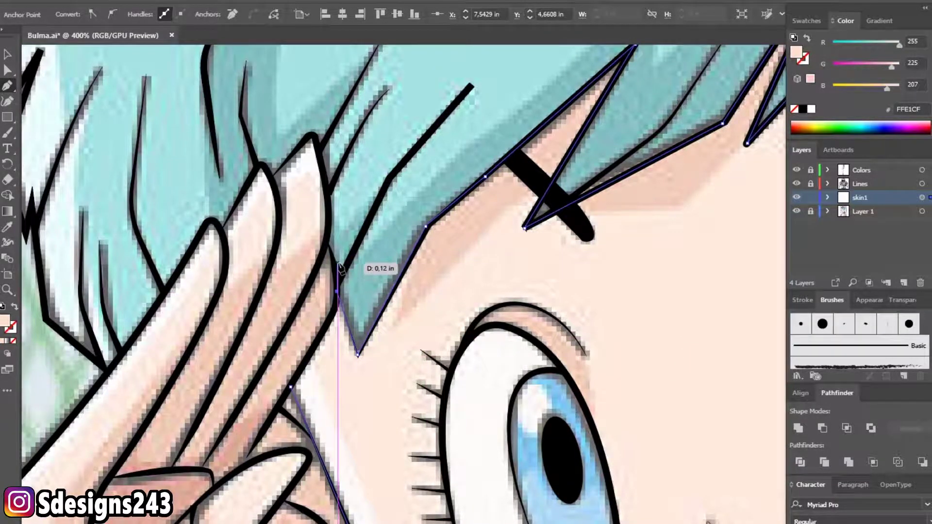
scroll(339, 286, down, 1)
scroll(338, 272, up, 2)
click(334, 256)
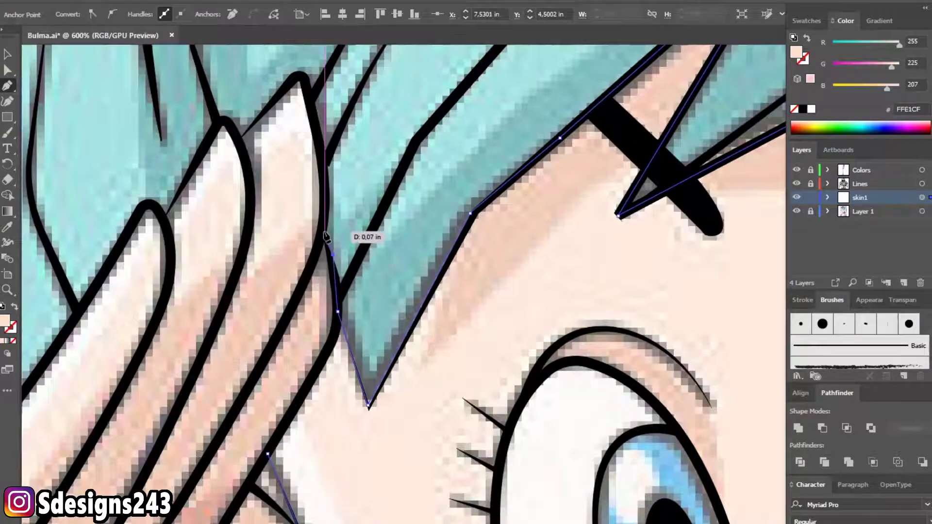
scroll(342, 335, down, 2)
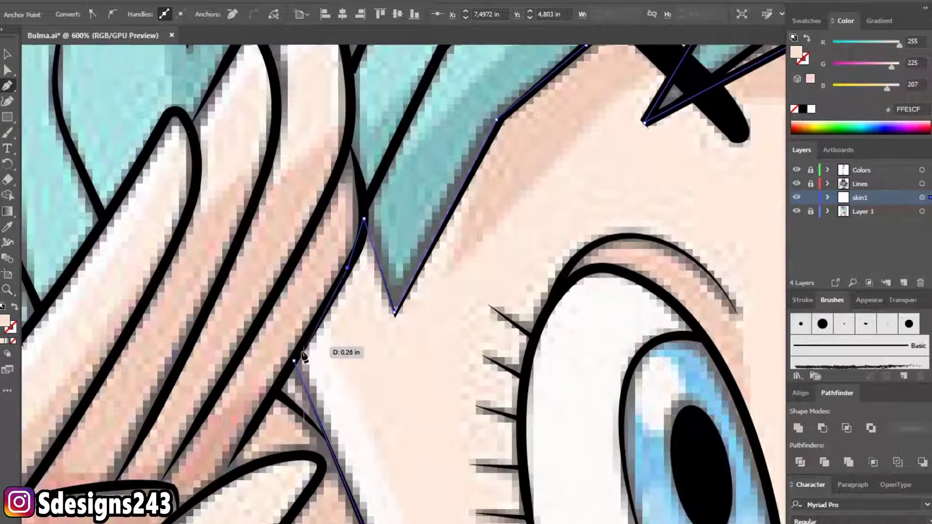
click(344, 287)
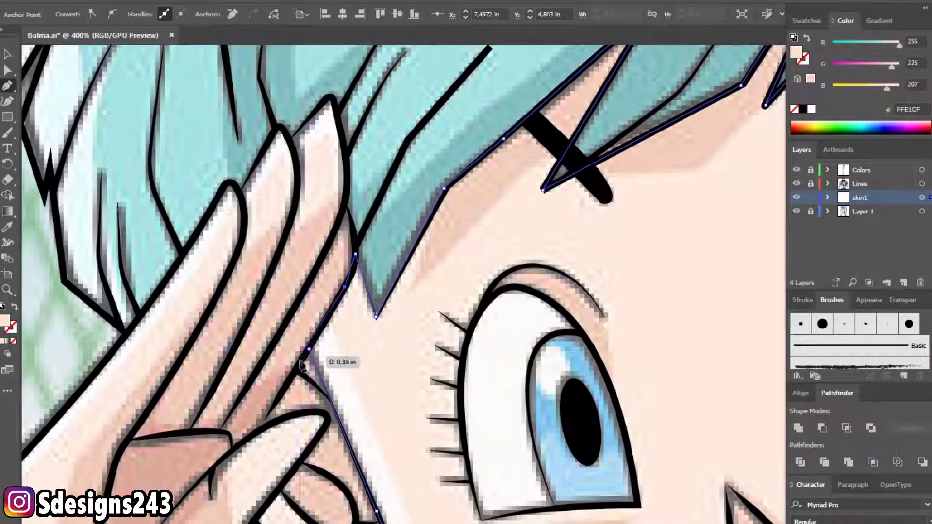
click(309, 348)
click(6, 54)
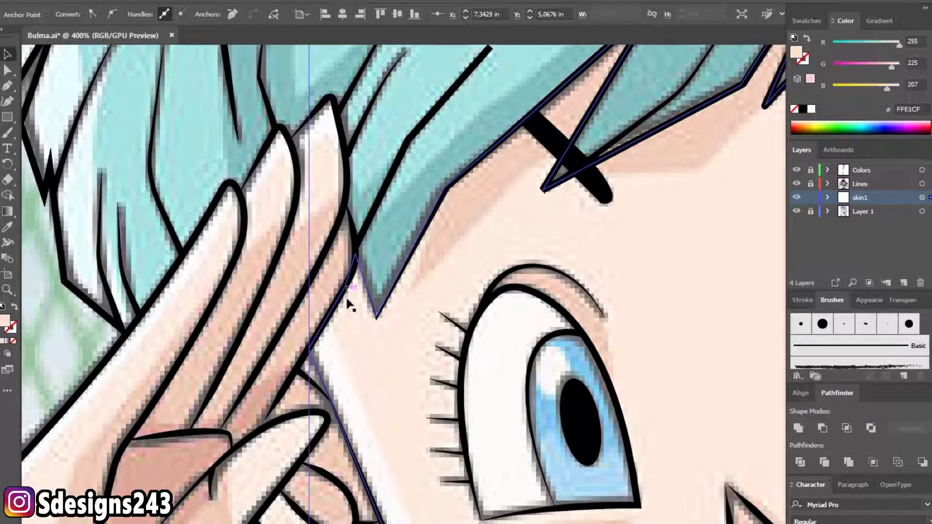
click(401, 217)
- Start a new shadow shape on the hand, tracing down the raised arm to the sleeve cuff and back up
scroll(399, 222, down, 2)
scroll(369, 284, up, 3)
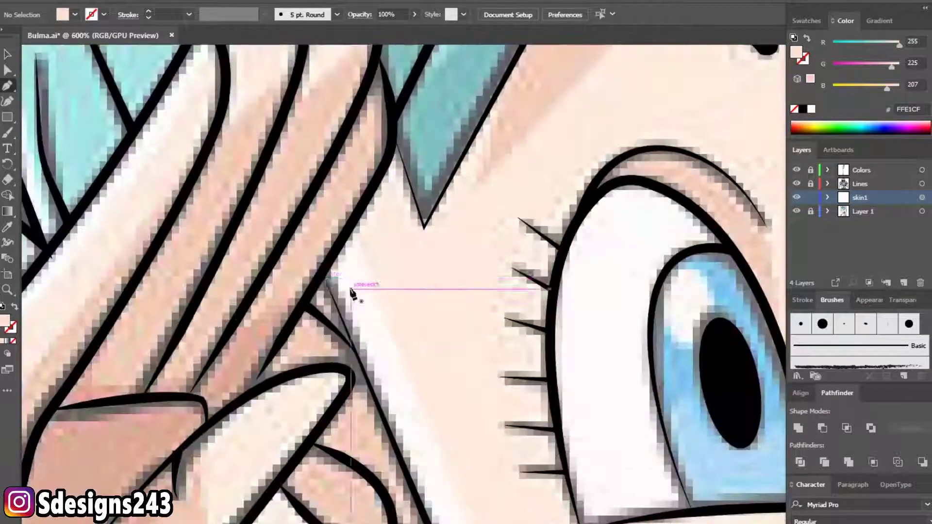
scroll(352, 298, down, 1)
click(339, 234)
click(239, 374)
drag(242, 387, 360, 308)
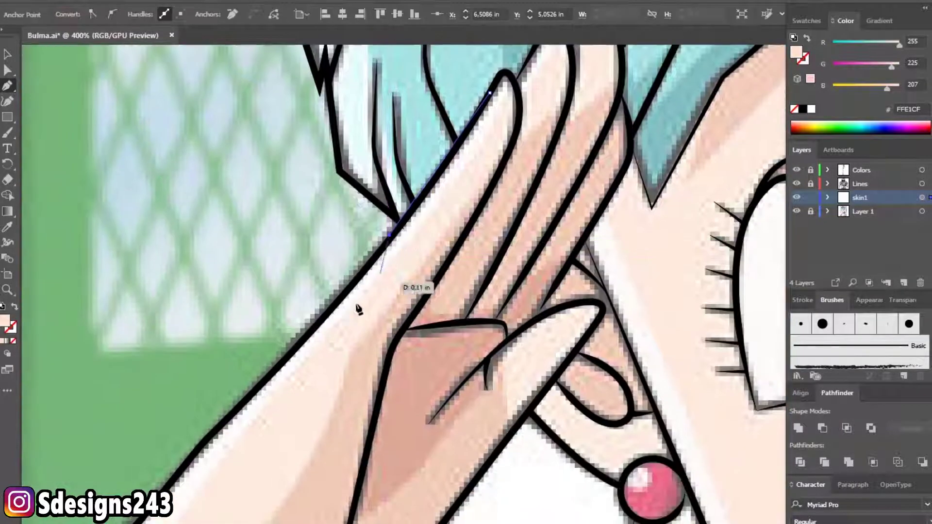
drag(271, 374, 364, 312)
click(335, 347)
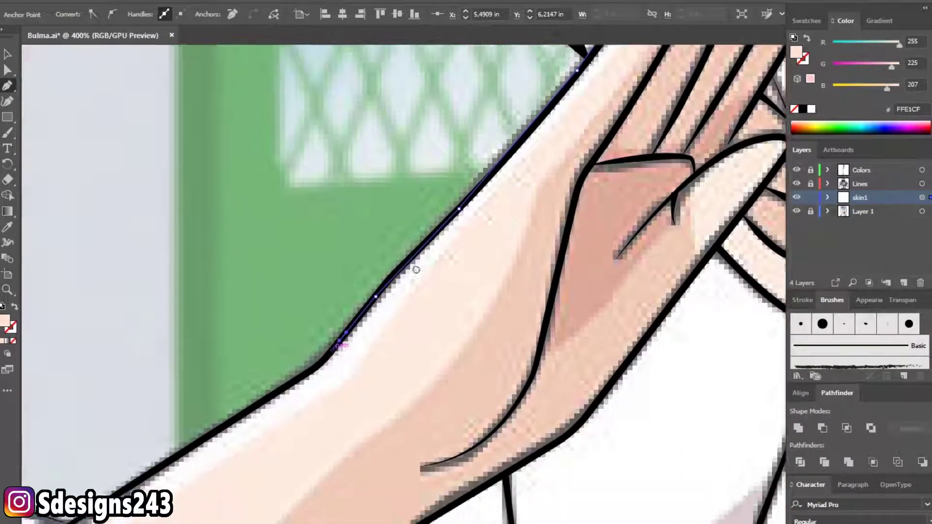
drag(335, 346, 416, 266)
click(416, 266)
drag(354, 333, 392, 293)
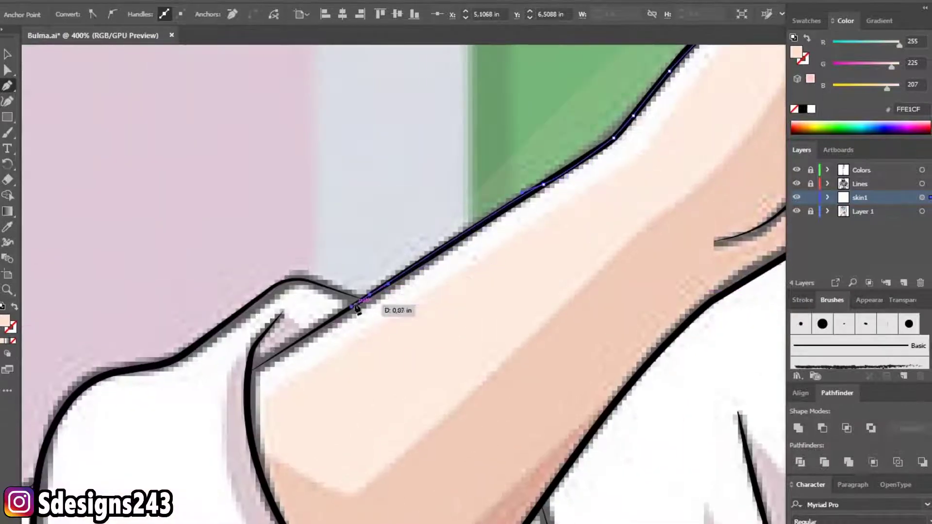
drag(258, 376, 326, 307)
click(316, 305)
click(336, 429)
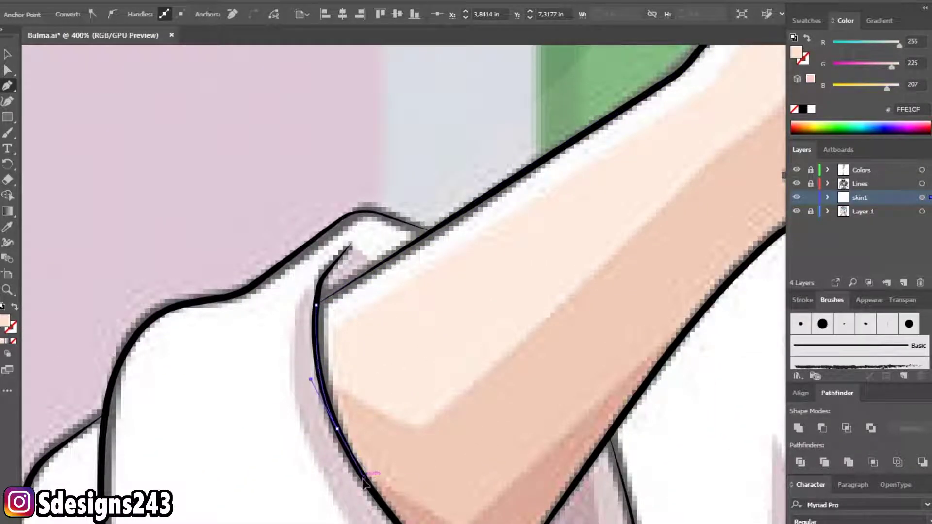
drag(353, 456, 298, 293)
click(360, 381)
click(387, 408)
click(481, 379)
click(556, 268)
- Carry the hand shadow around the earring and up the finger edges, finishing at the fingertips
drag(556, 268, 453, 369)
mouse_move(353, 417)
mouse_down()
mouse_move(399, 354)
mouse_move(302, 402)
mouse_up()
drag(346, 339, 265, 399)
drag(354, 347, 296, 424)
drag(383, 333, 312, 426)
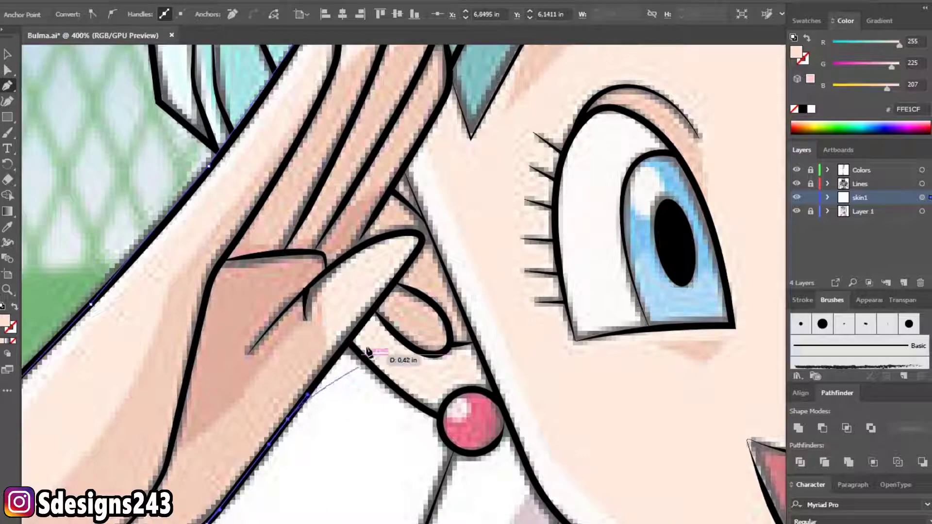
click(351, 340)
click(437, 416)
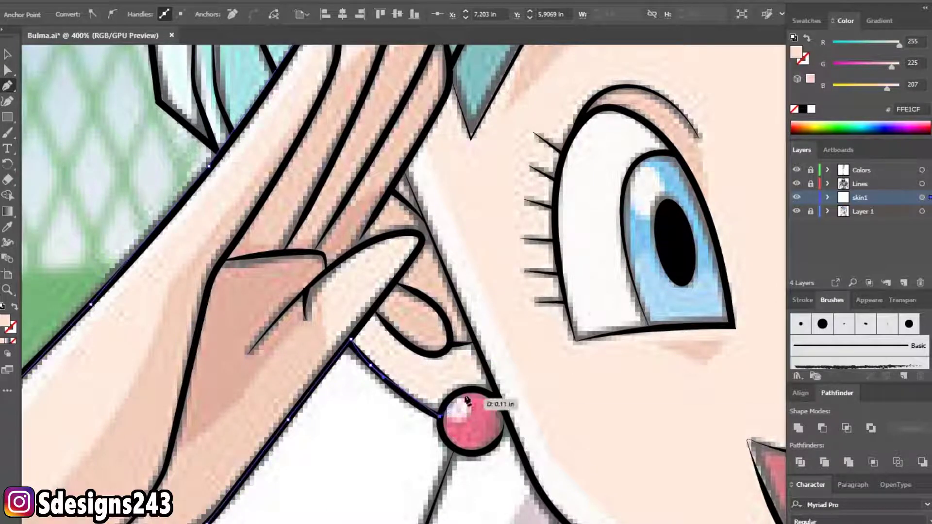
drag(500, 402, 549, 446)
click(456, 302)
drag(456, 287, 493, 361)
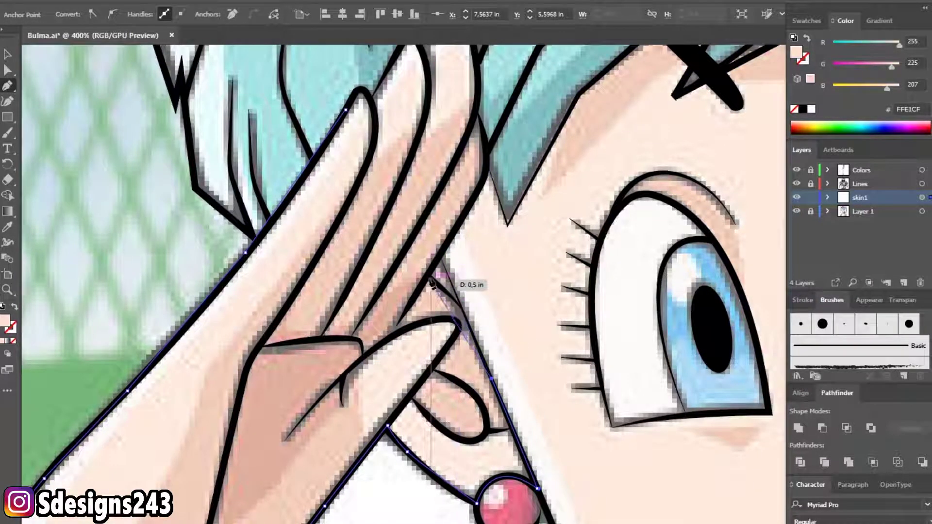
click(459, 305)
click(429, 275)
click(486, 172)
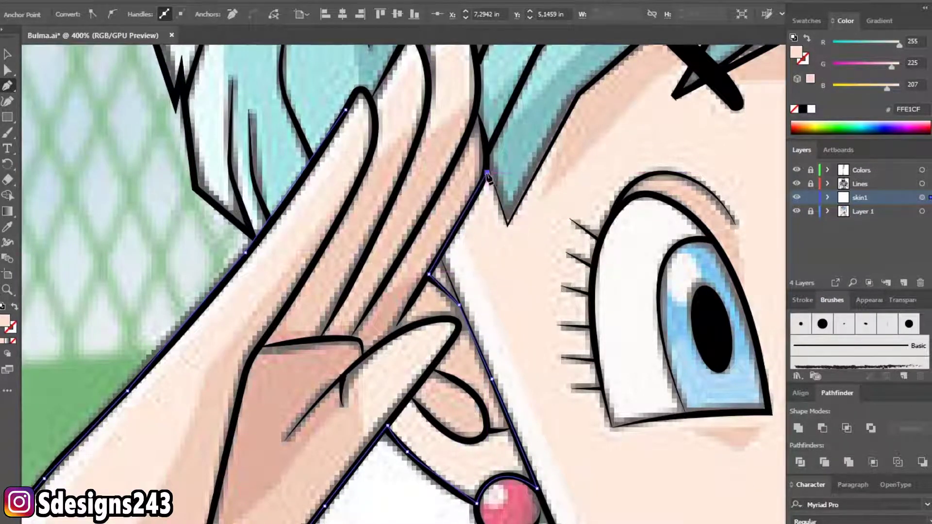
drag(485, 172, 458, 257)
click(450, 199)
drag(450, 193, 440, 285)
click(438, 238)
click(421, 185)
click(382, 227)
click(372, 212)
click(338, 274)
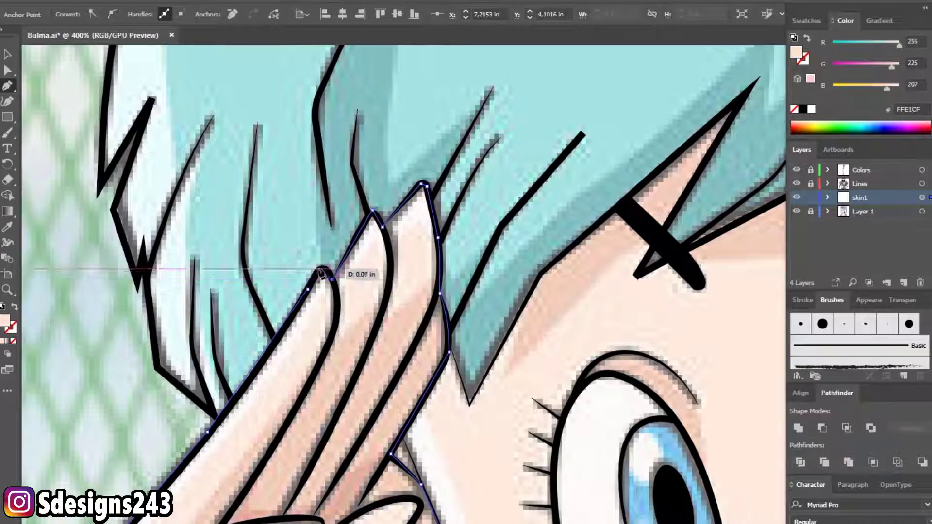
- Deselect the hand shadow and zoom out to review the new shadows on the face and arm
key(v)
key(ctrl+minus)
key(ctrl+minus)
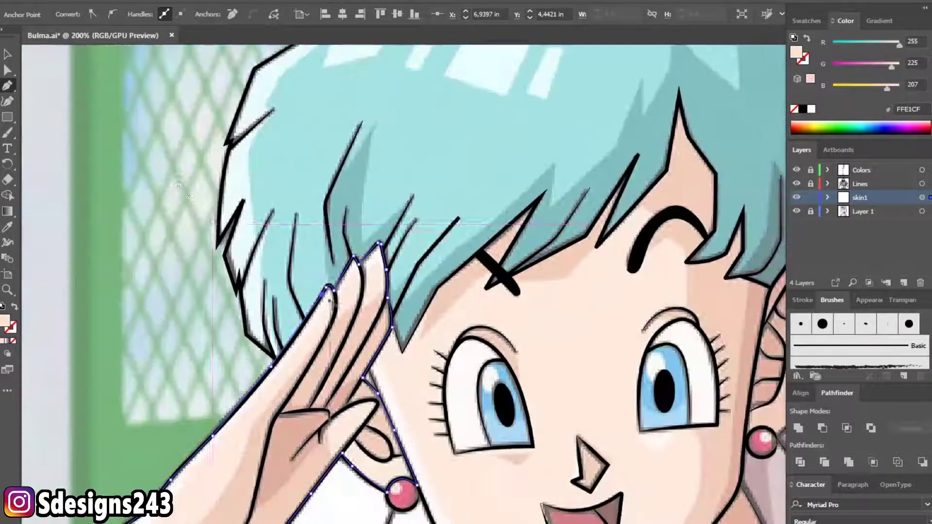
key(ctrl+minus)
key(ctrl+minus)
key(p)
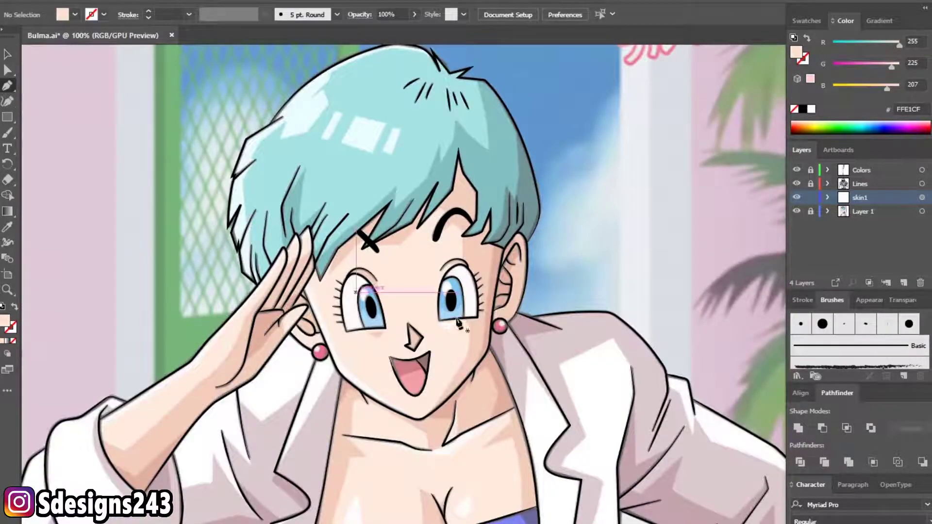
scroll(466, 263, down, 3)
key(ctrl+plus)
key(ctrl+plus)
key(ctrl+plus)
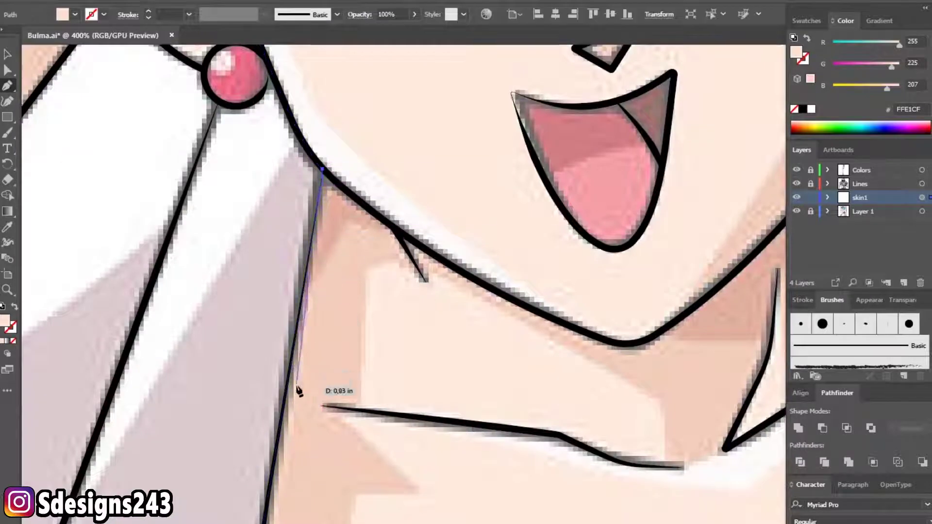
key(ctrl+minus)
key(ctrl+minus)
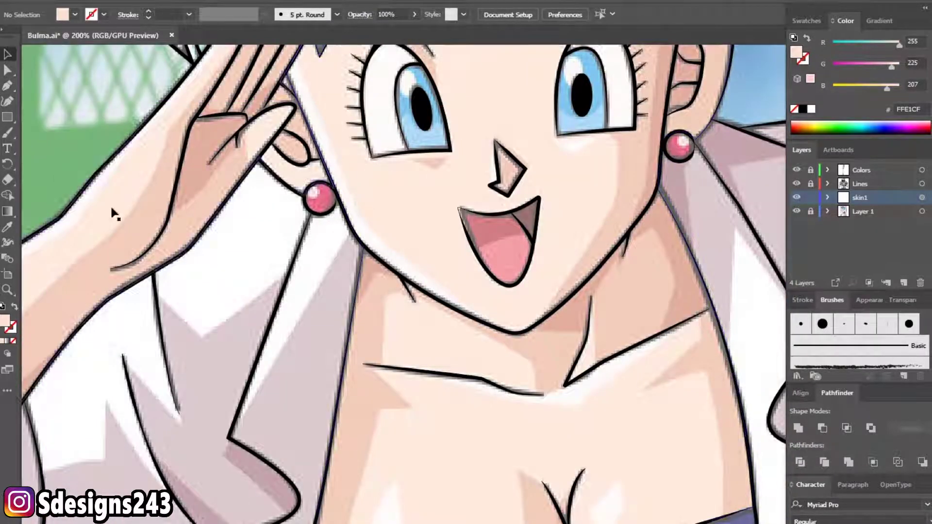
scroll(656, 344, up, 2)
scroll(493, 257, up, 3)
scroll(492, 258, right, 4)
scroll(492, 258, down, 2)
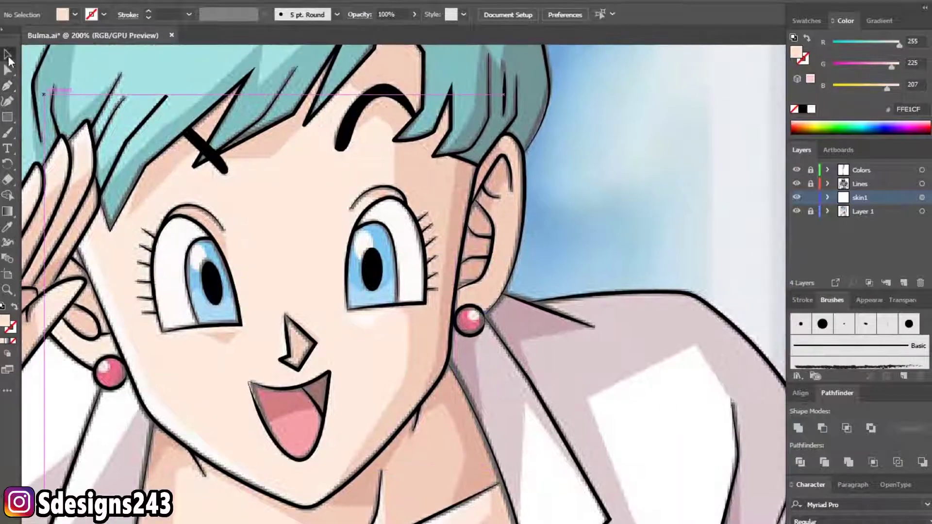
scroll(370, 322, down, 2)
scroll(356, 325, down, 2)
scroll(356, 325, down, 5)
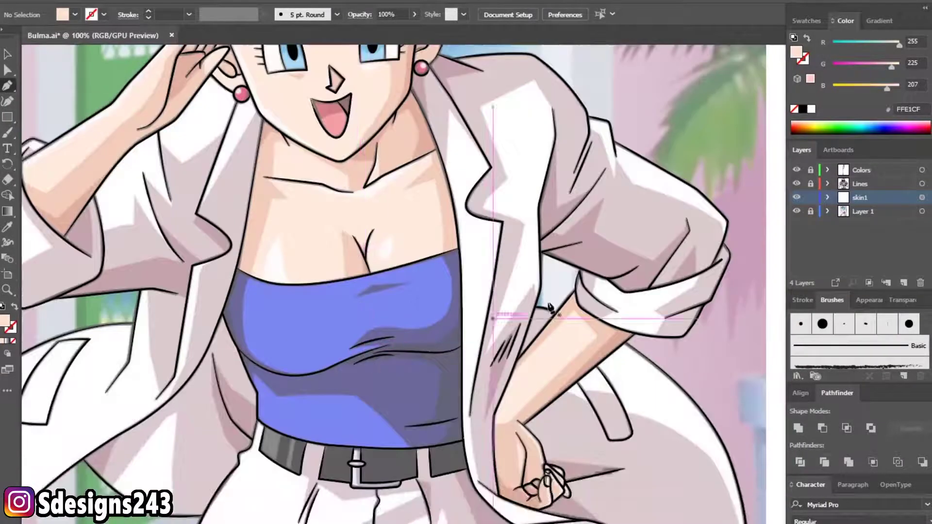
- Start a skin path down the resting arm's edge and along the forearm bottom to the fist
scroll(517, 291, up, 3)
click(344, 473)
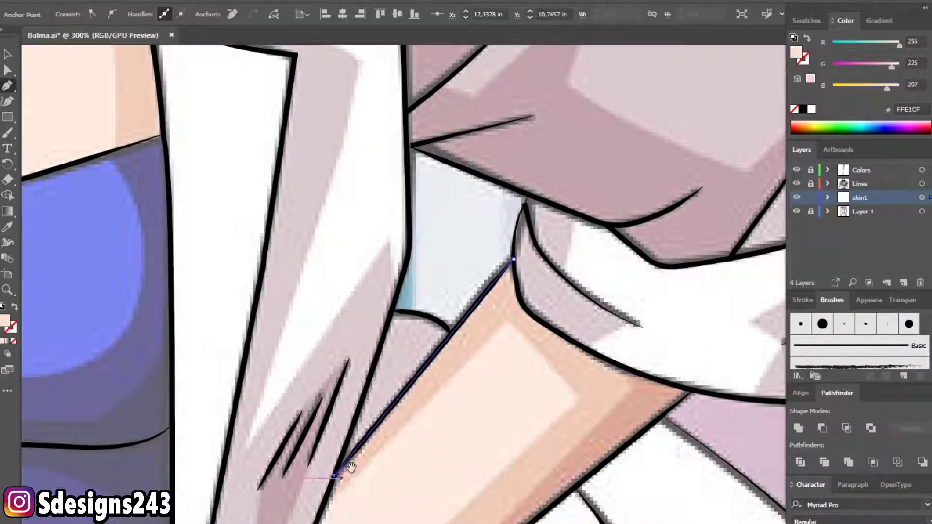
scroll(369, 468, down, 3)
scroll(396, 462, down, 3)
click(415, 271)
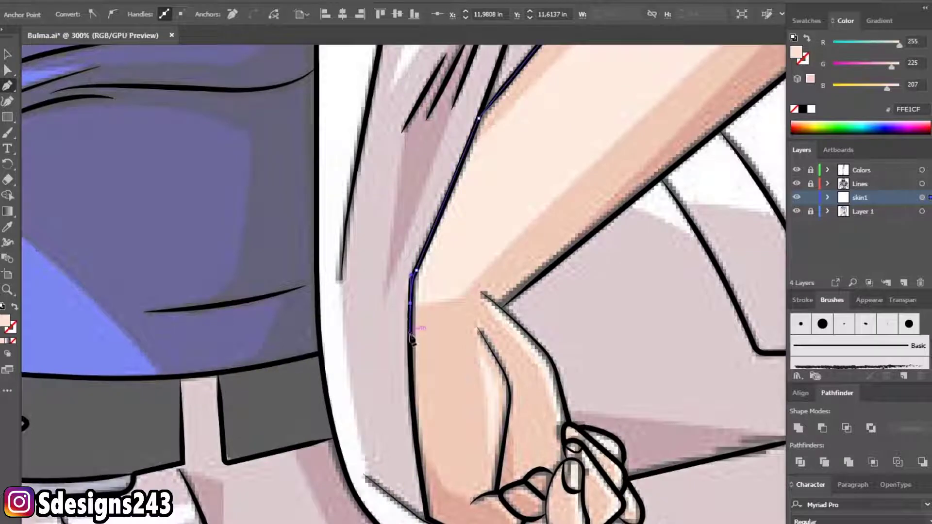
scroll(413, 316, down, 3)
click(425, 334)
click(430, 379)
click(465, 396)
click(496, 409)
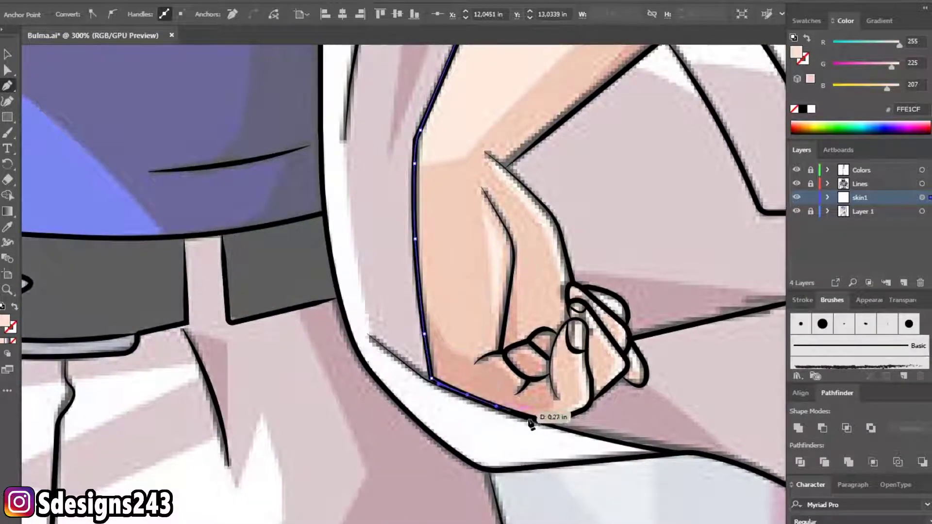
scroll(485, 403, down, 1)
click(469, 391)
click(486, 389)
click(522, 371)
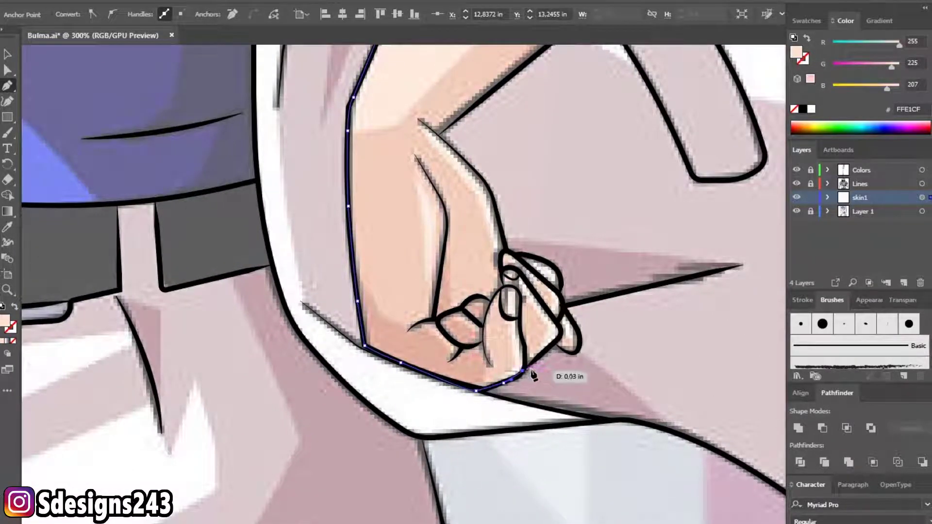
click(558, 340)
- Curve the outline around the fist's fingertip and up the finger to the wrist
scroll(558, 344, up, 2)
drag(548, 355, 572, 358)
scroll(534, 369, up, 2)
drag(511, 370, 498, 340)
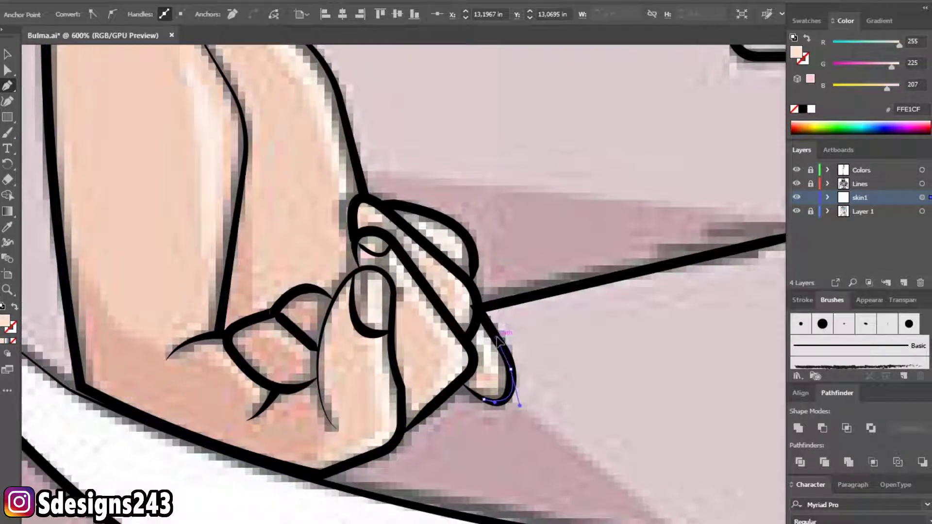
drag(476, 286, 542, 388)
click(539, 385)
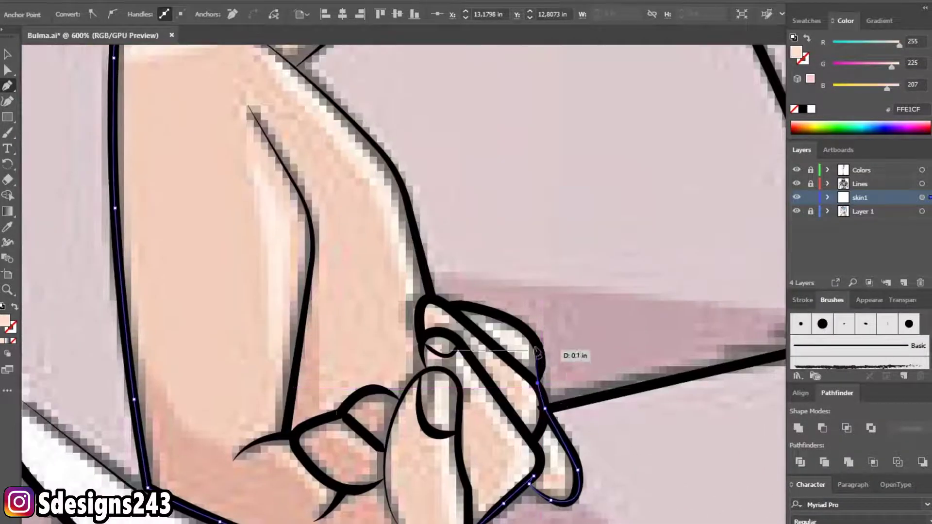
mouse_move(445, 306)
mouse_down()
mouse_move(418, 315)
mouse_move(509, 413)
mouse_up()
drag(466, 293, 473, 298)
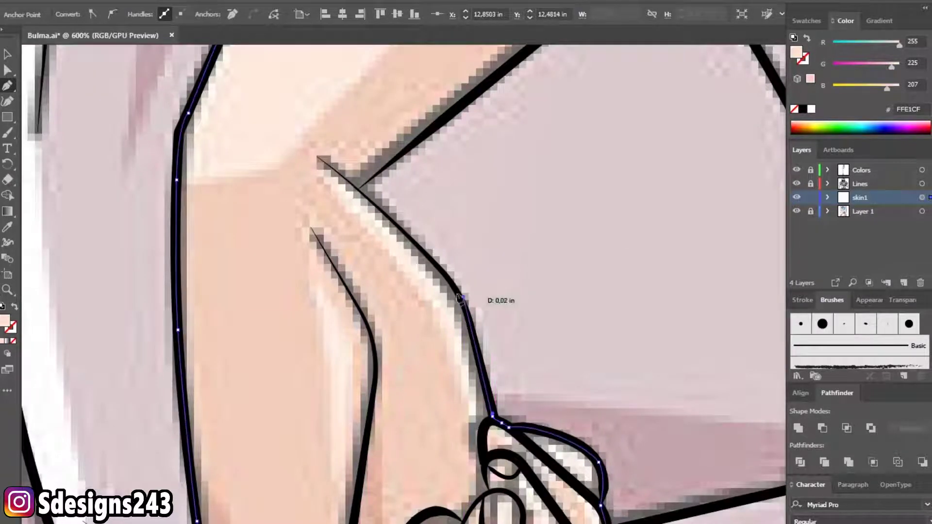
drag(390, 226, 531, 396)
drag(501, 355, 544, 325)
- Close the forearm shape back at its start via the arm's top corner, then check it zoomed out
key(ctrl+minus)
key(ctrl+minus)
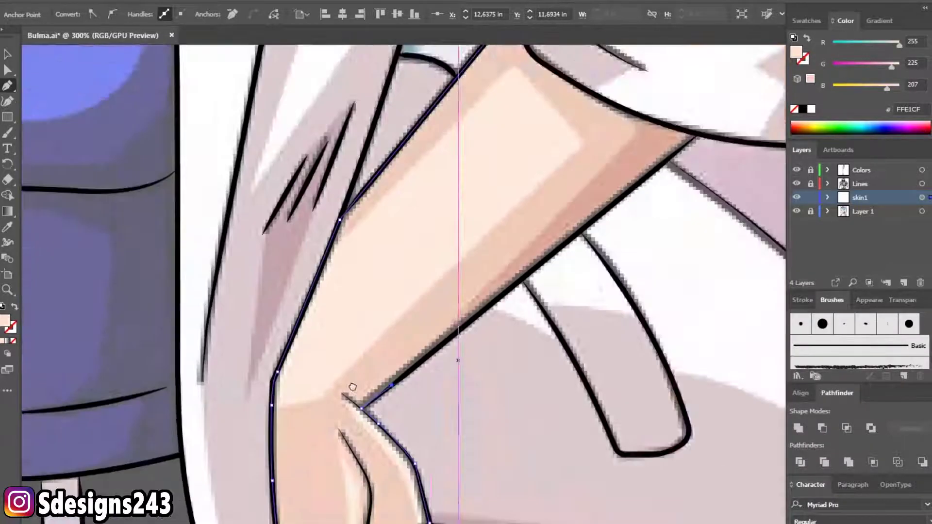
click(588, 166)
key(ctrl+plus)
click(573, 324)
click(527, 301)
click(484, 275)
click(430, 180)
key(ctrl+minus)
key(ctrl+minus)
key(ctrl+minus)
scroll(119, 105, up, 3)
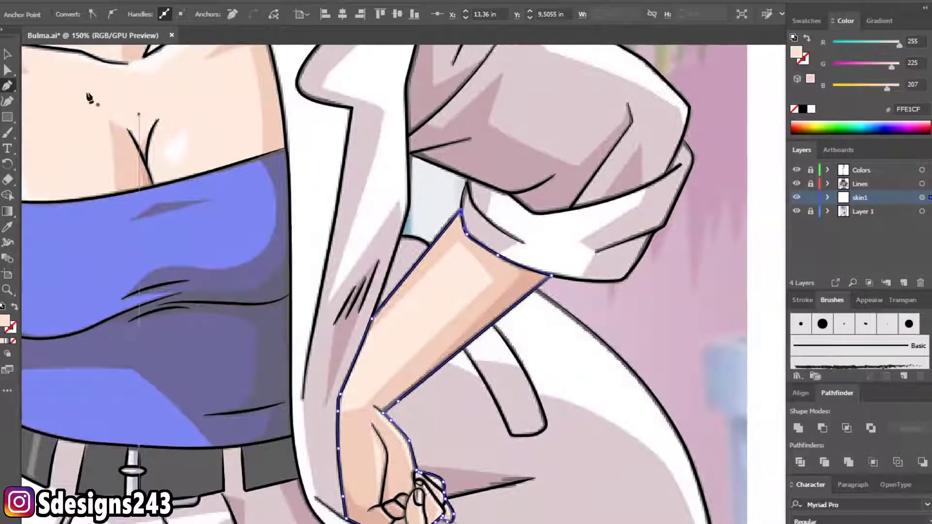
key(ctrl+minus)
key(p)
key(ctrl+plus)
key(ctrl+plus)
key(ctrl+plus)
key(ctrl+plus)
- Draw a closed skin shape under the first shorts cuff, curving along the cuff's lower edge
click(162, 303)
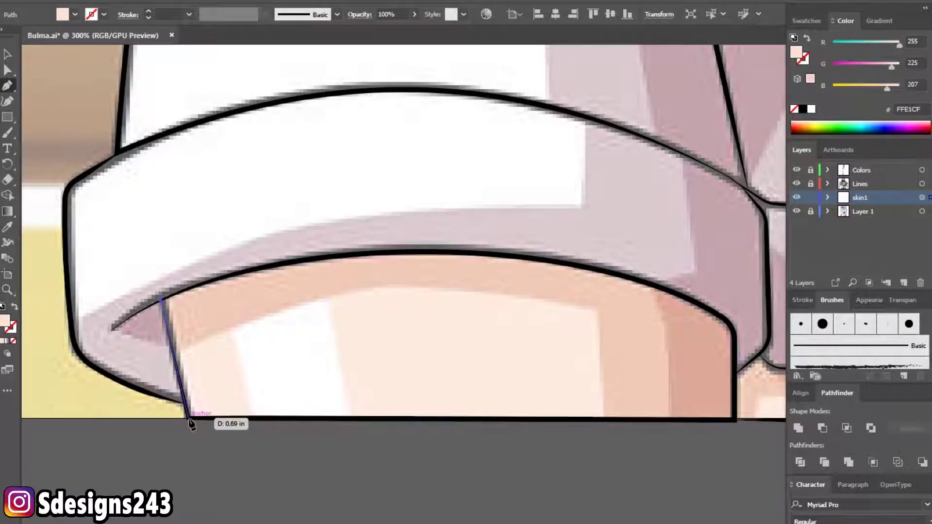
click(187, 417)
click(660, 406)
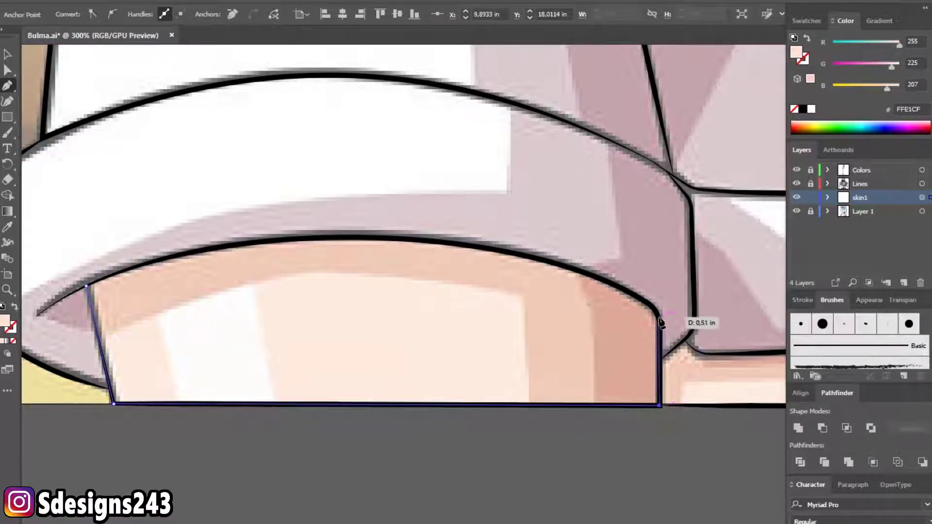
drag(620, 285, 626, 290)
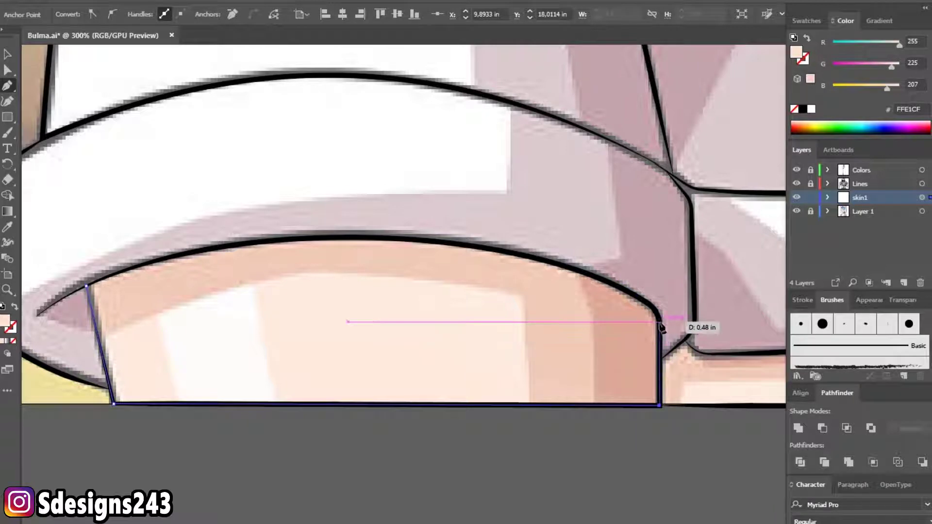
drag(553, 275, 626, 353)
drag(550, 324, 460, 320)
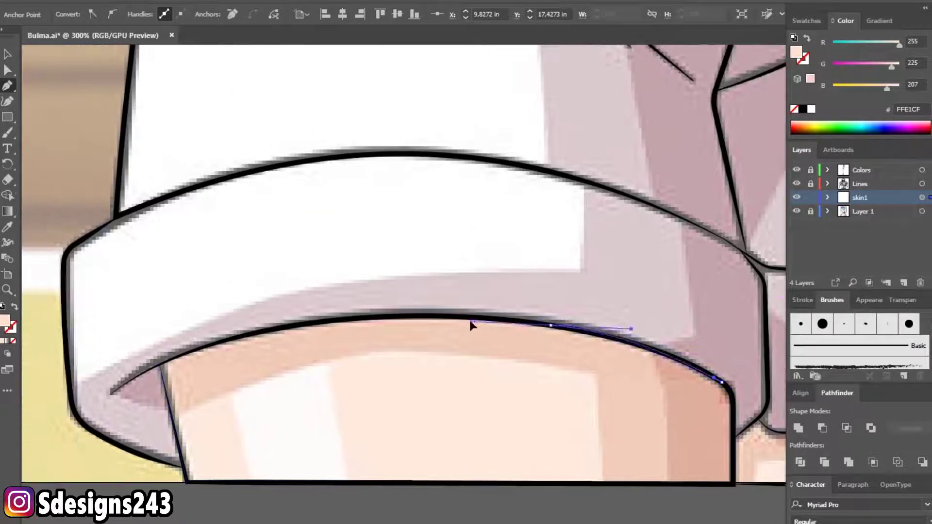
drag(265, 332, 190, 359)
click(196, 349)
ctrl+click(43, 122)
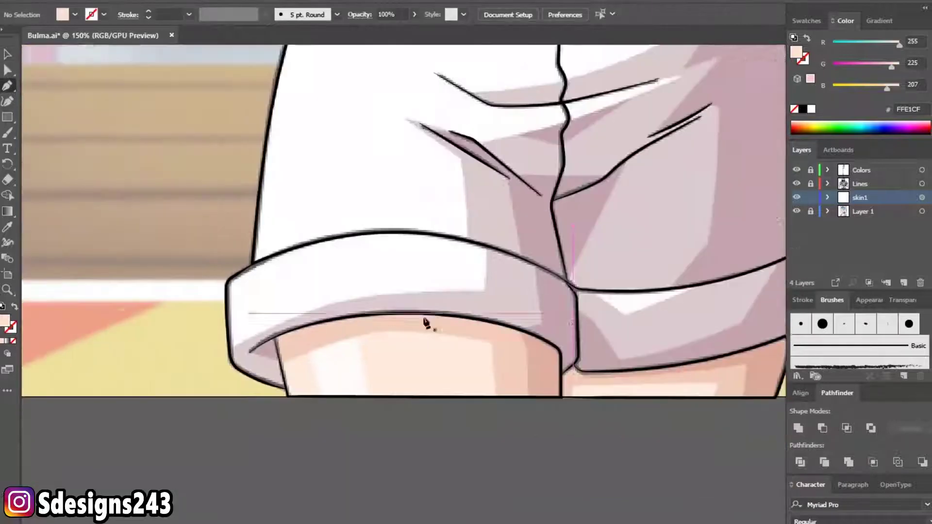
- Start a second leg shape, tracing along the other cuff's lower edge
scroll(250, 308, right, 10)
scroll(168, 317, up, 1)
scroll(170, 320, up, 2)
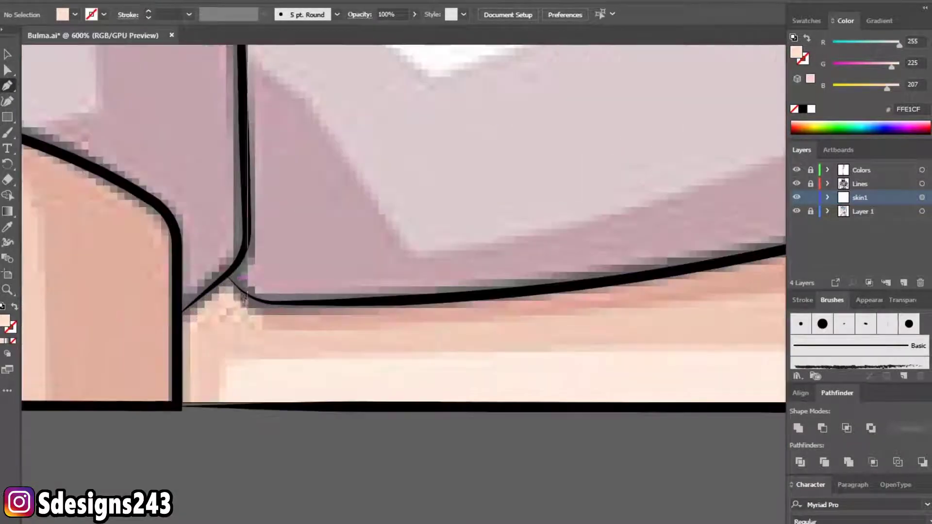
click(264, 301)
drag(333, 308, 401, 306)
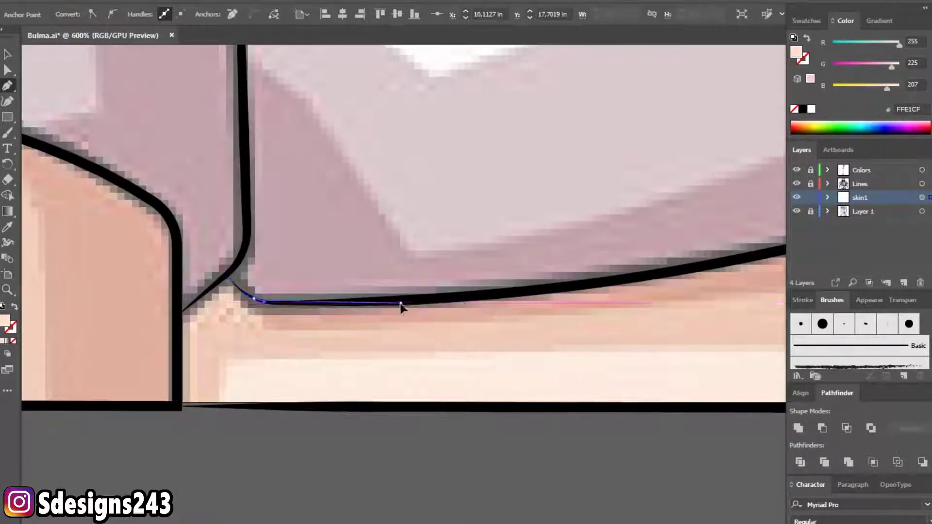
click(447, 348)
scroll(493, 327, down, 1)
scroll(639, 319, right, 5)
click(555, 324)
drag(613, 305, 636, 297)
- Finish the second leg shape's bottom edge and close it, then deselect and zoom out
click(574, 468)
click(321, 470)
scroll(335, 459, left, 5)
click(293, 447)
click(342, 377)
key(ctrl+minus)
key(ctrl+minus)
key(ctrl+minus)
key(v)
click(380, 456)
key(ctrl+minus)
key(ctrl+minus)
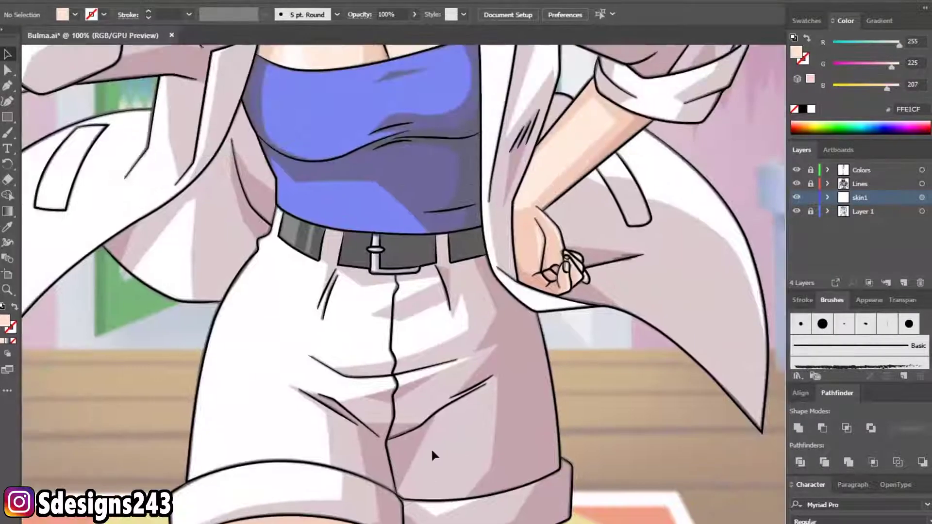
key(ctrl+minus)
- Pick the darker tan skin swatch and lock the Colors layer
scroll(434, 453, up, 2)
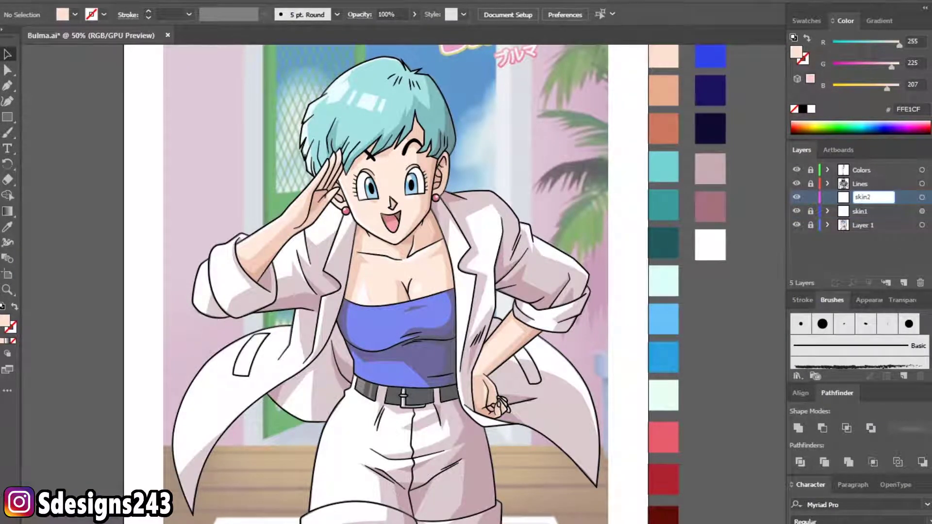
scroll(403, 232, up, 2)
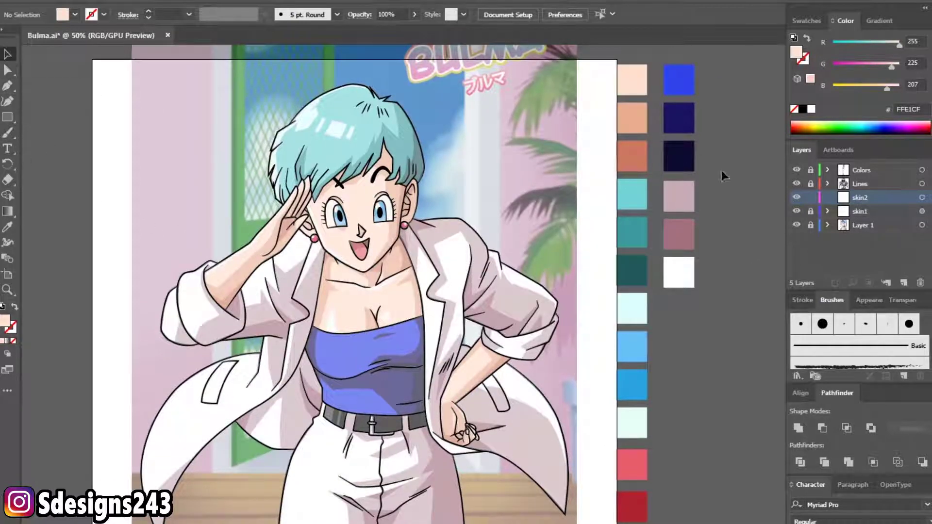
click(627, 124)
click(811, 170)
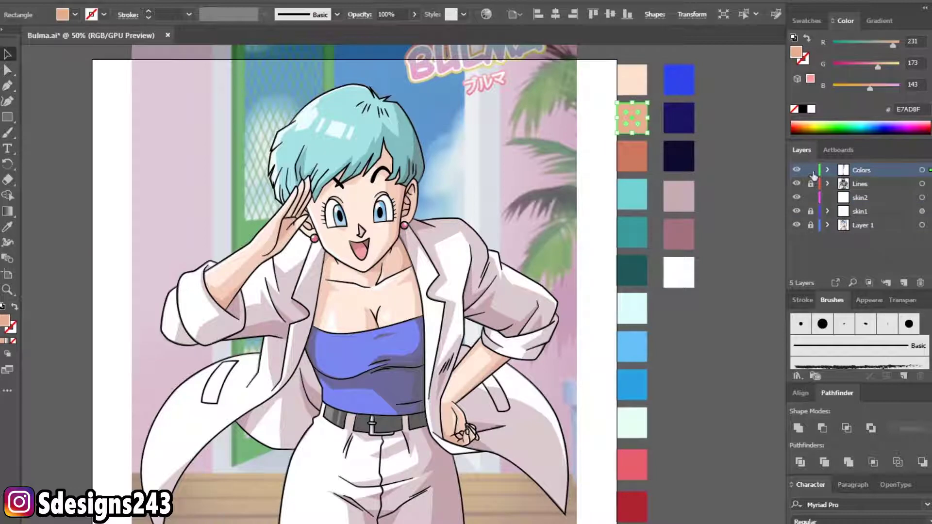
- Draw a tan shadow shape along the forehead hairline beneath the bangs
scroll(299, 207, up, 2)
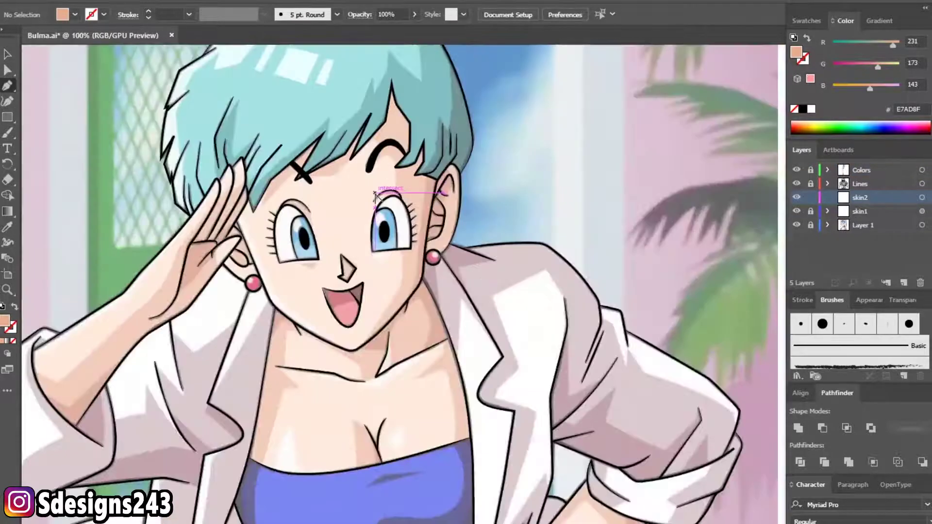
scroll(298, 207, up, 1)
drag(352, 243, 358, 265)
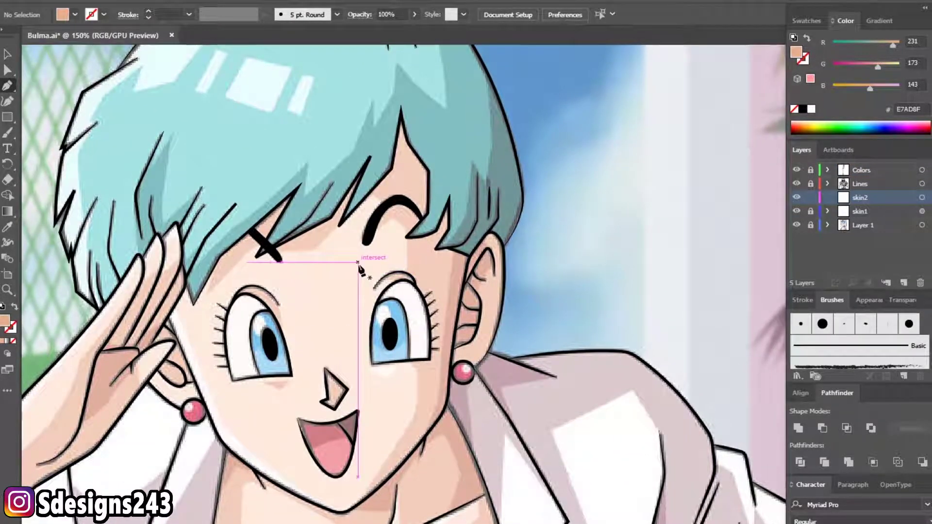
scroll(404, 270, up, 1)
scroll(260, 270, up, 2)
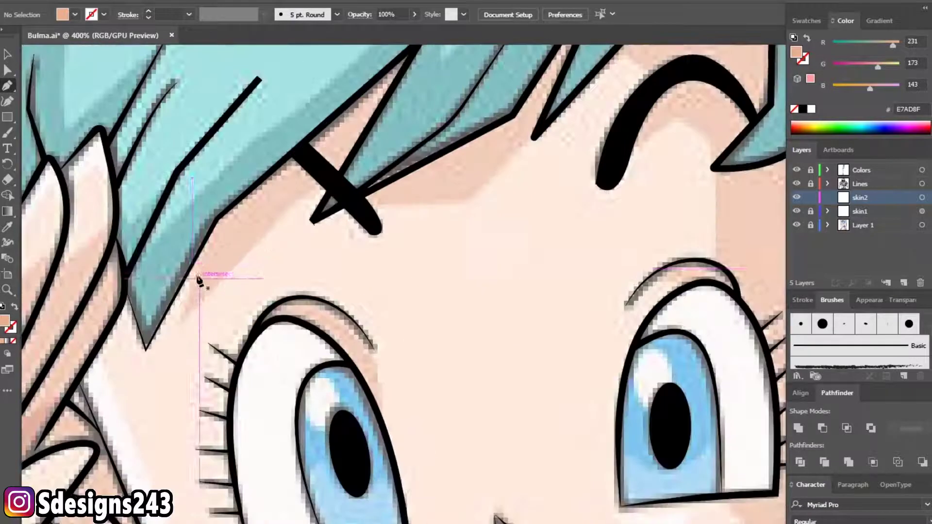
click(190, 269)
click(176, 334)
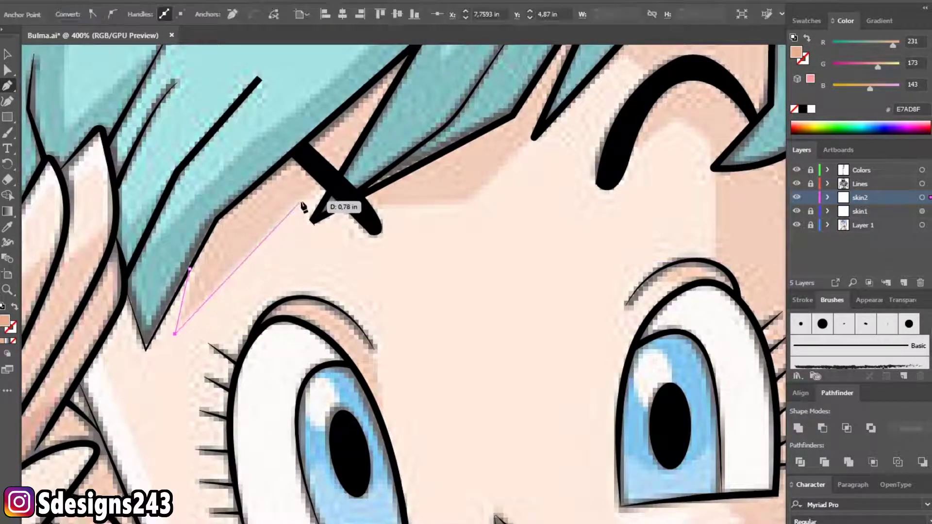
click(298, 203)
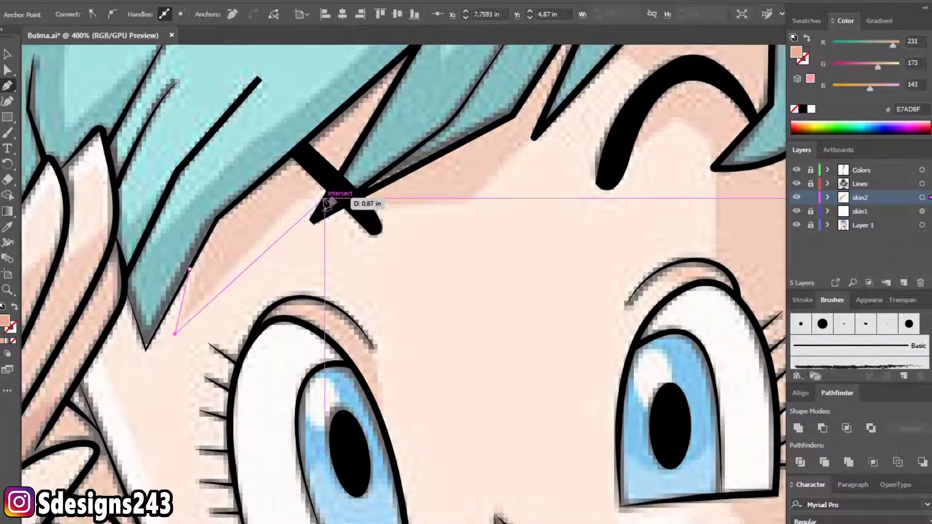
click(303, 200)
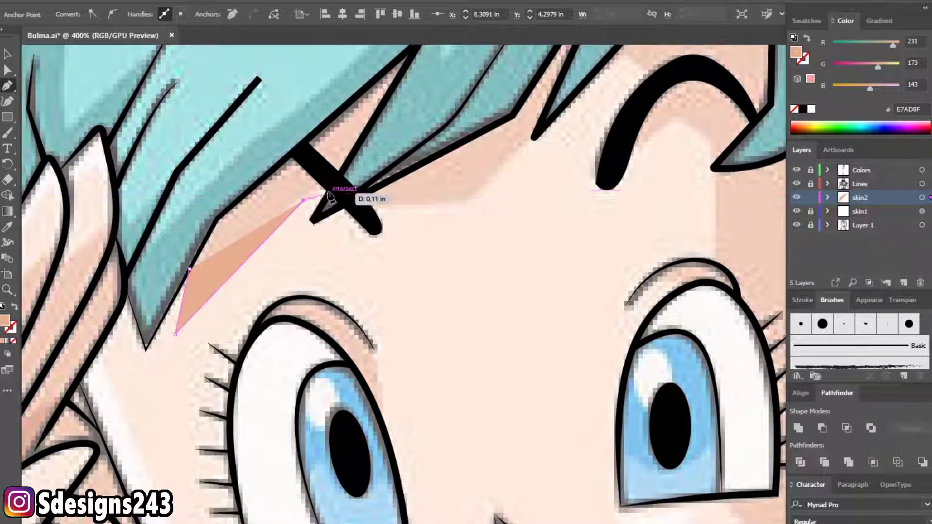
click(325, 191)
- Set the forehead shadow's opacity to 10%
key(v)
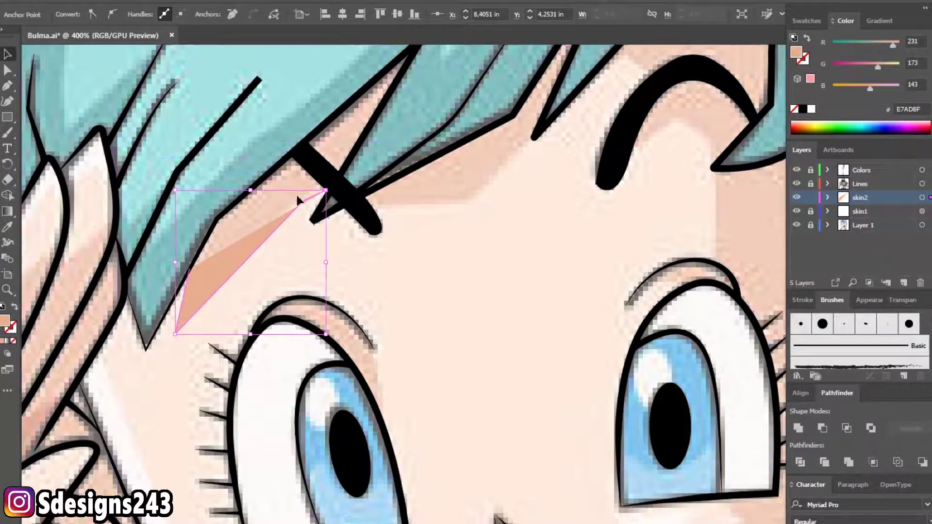
click(922, 197)
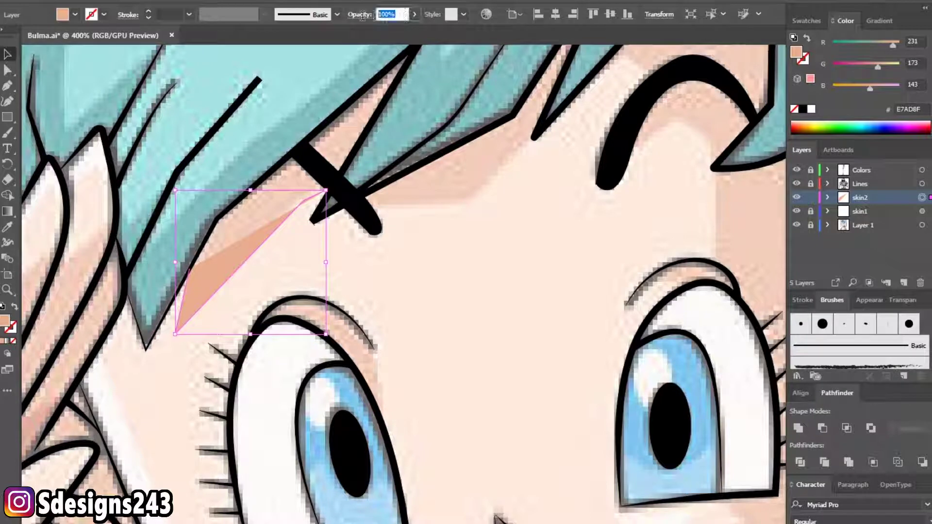
text(10)
key(Return)
- Move a shadow anchor up along the hair edge, then deselect and zoom out
click(7, 88)
mouse_move(333, 196)
mouse_down()
mouse_move(414, 59)
mouse_move(419, 90)
mouse_move(225, 264)
mouse_move(193, 318)
mouse_up()
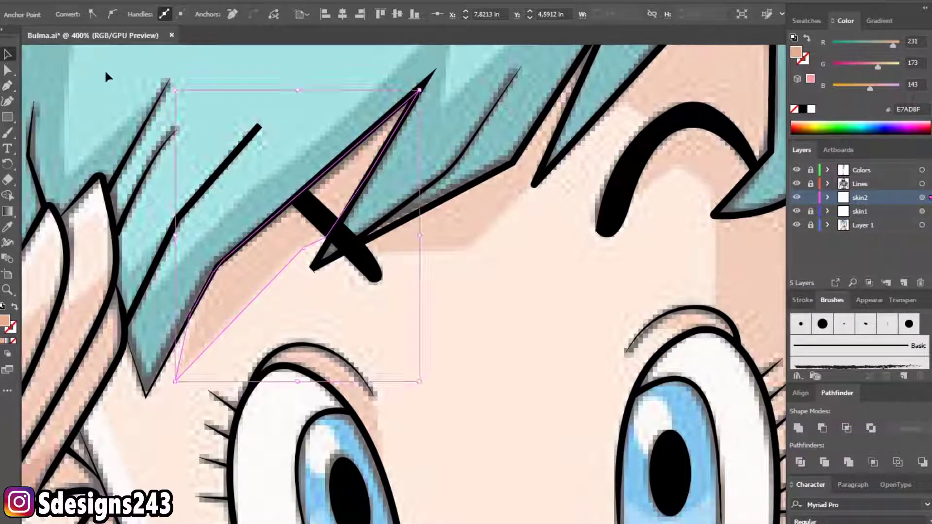
ctrl+click(104, 77)
key(ctrl+minus)
- Begin the shadow outline along the forehead hairline and curve it over the eyebrow
click(7, 87)
key(ctrl+plus)
click(304, 234)
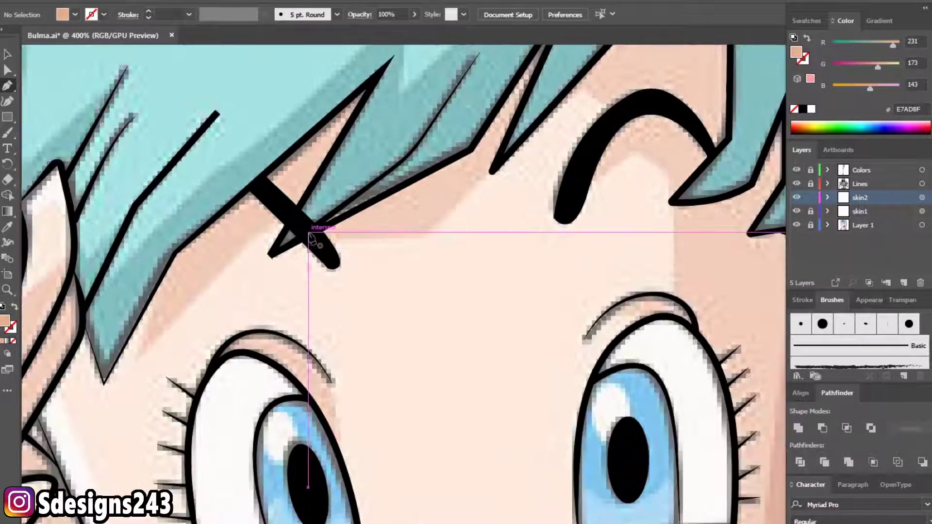
click(423, 238)
click(499, 166)
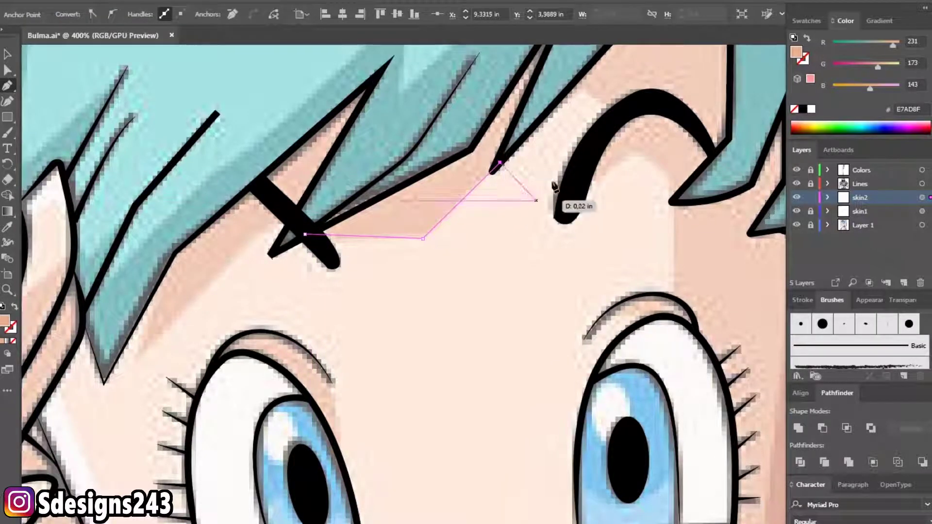
drag(527, 214, 380, 366)
click(432, 229)
click(461, 262)
click(437, 353)
drag(529, 346, 564, 430)
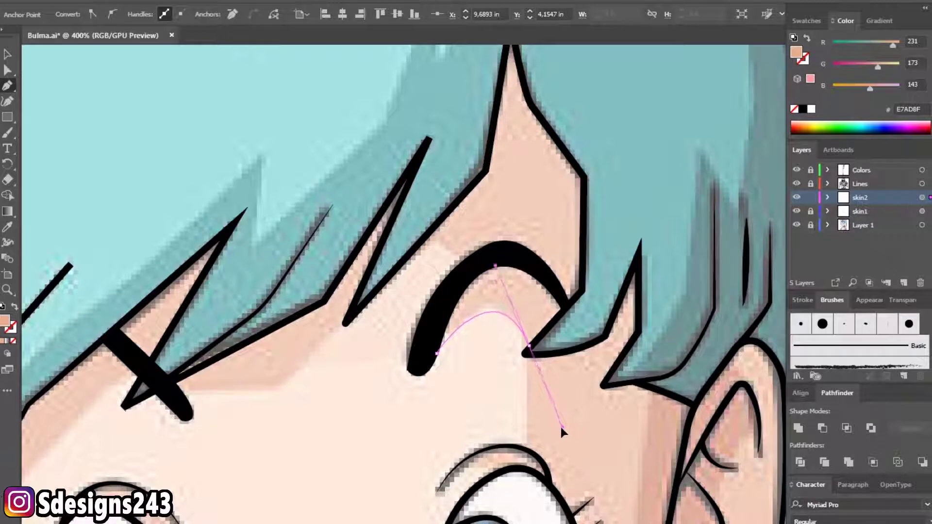
drag(530, 354, 539, 436)
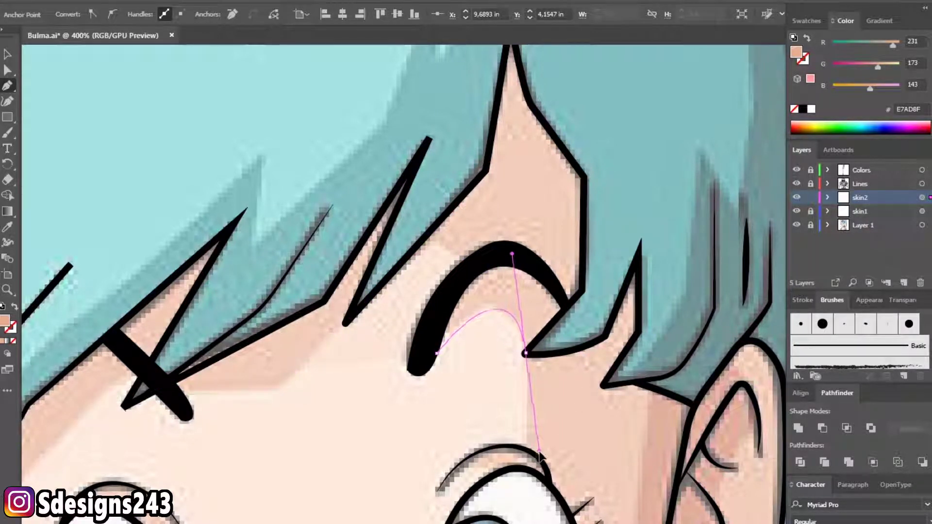
drag(525, 354, 521, 393)
- Continue the outline along the upper eyelid and down around the eye's corner
scroll(520, 393, down, 3)
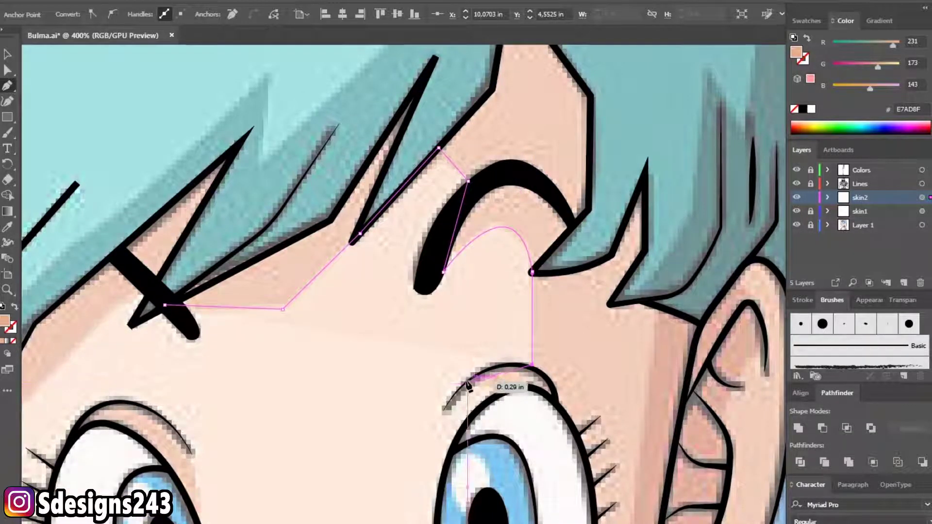
drag(446, 407, 427, 463)
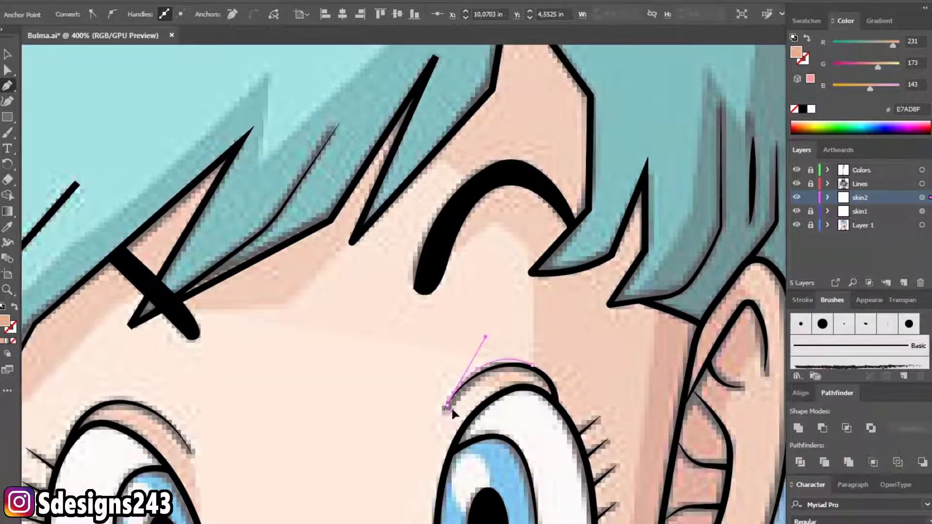
drag(509, 382, 596, 461)
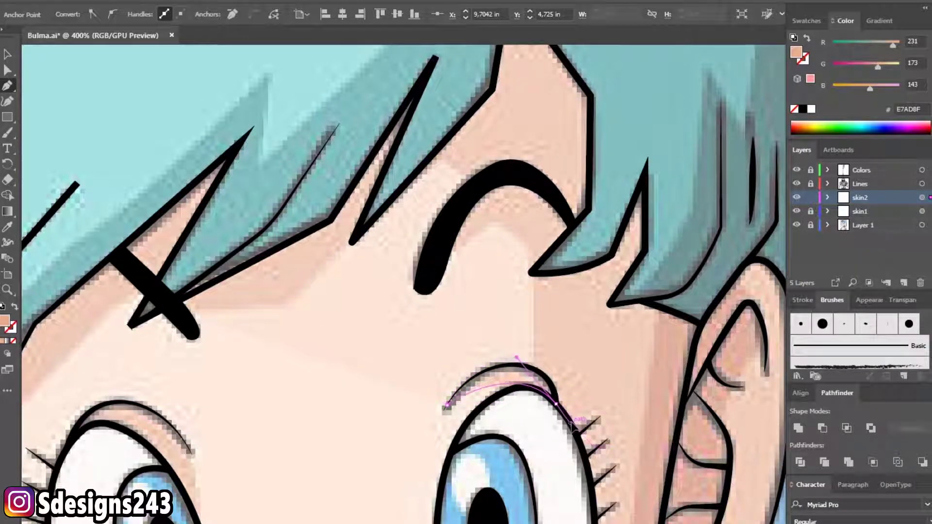
scroll(573, 423, down, 3)
scroll(582, 403, down, 1)
click(596, 440)
click(594, 470)
scroll(547, 420, down, 2)
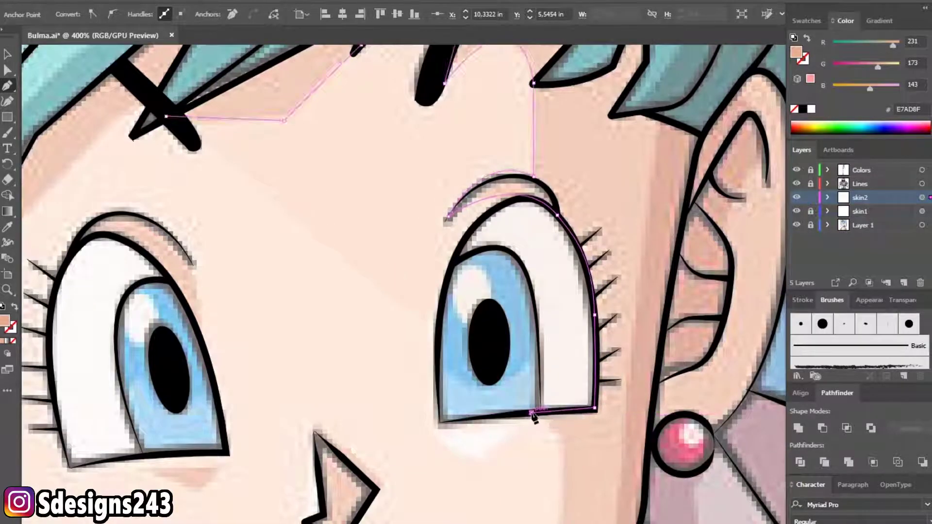
click(531, 413)
scroll(533, 416, down, 6)
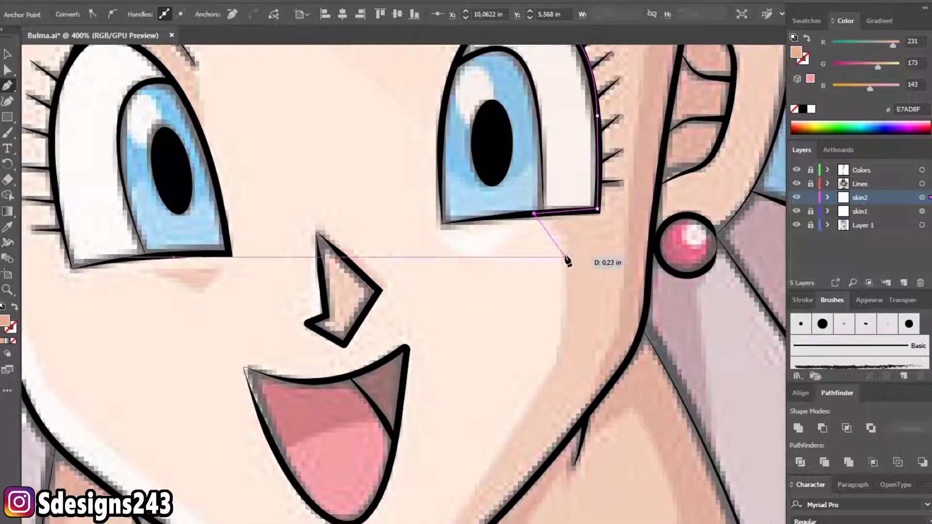
- Extend the outline down the cheek to a smooth point at the chin
drag(558, 354, 530, 483)
key(ctrl+z)
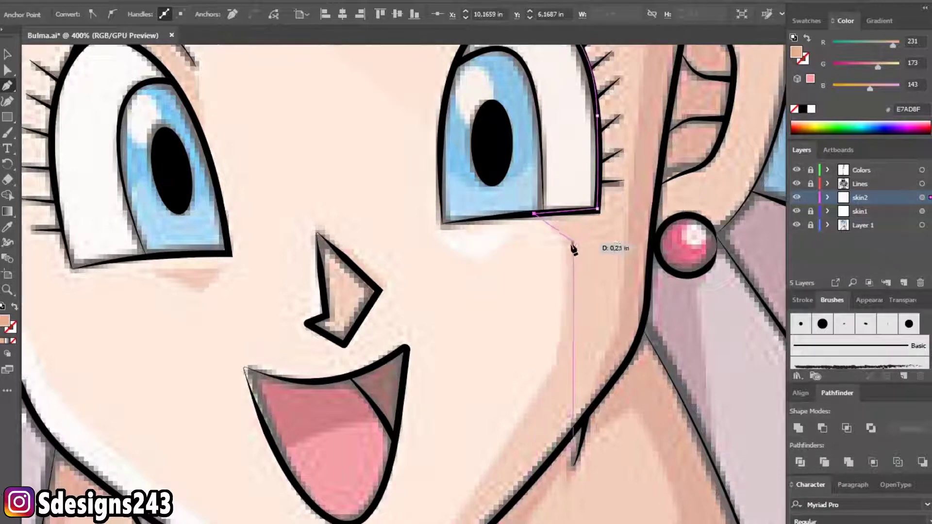
click(567, 249)
scroll(567, 291, down, 1)
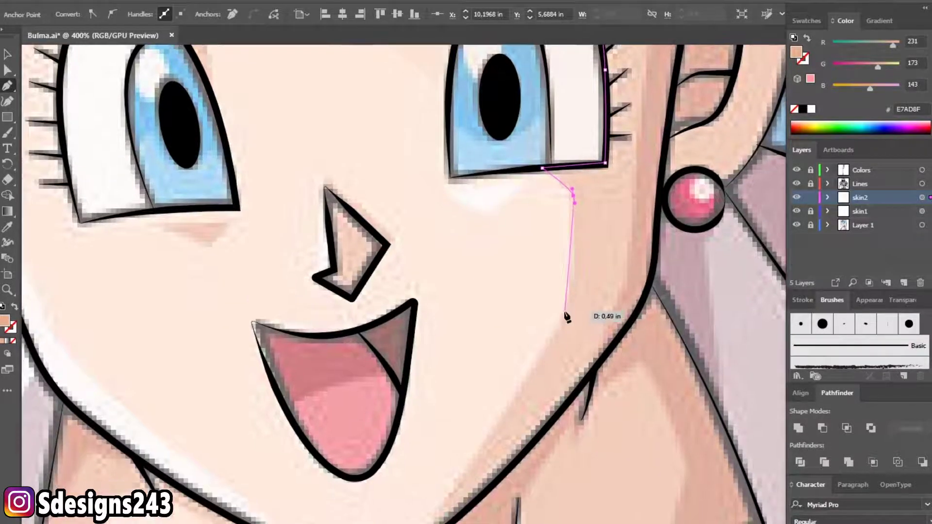
scroll(534, 388, down, 2)
scroll(534, 388, left, 1)
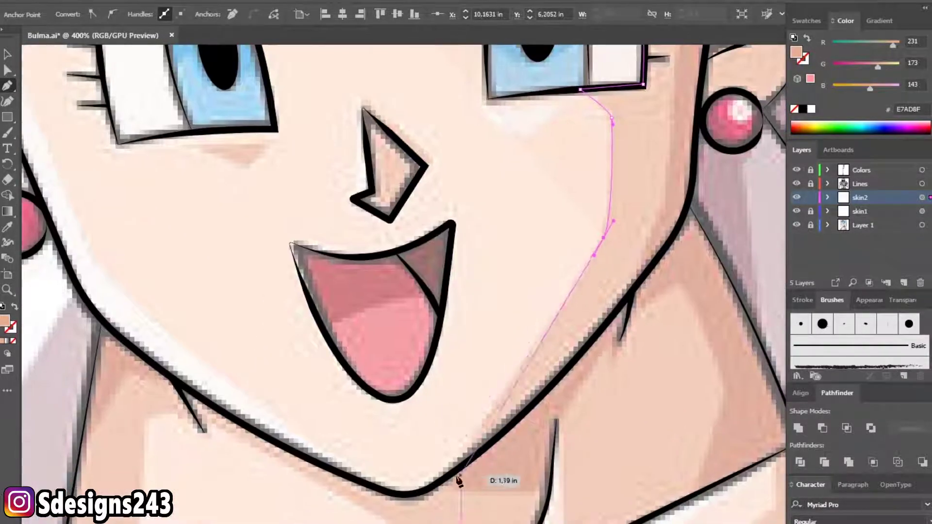
drag(434, 487, 408, 506)
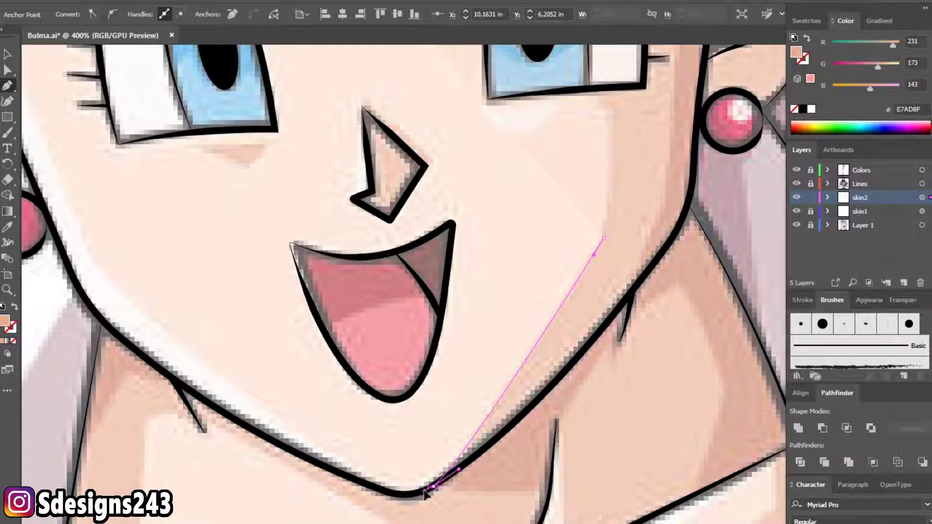
click(521, 417)
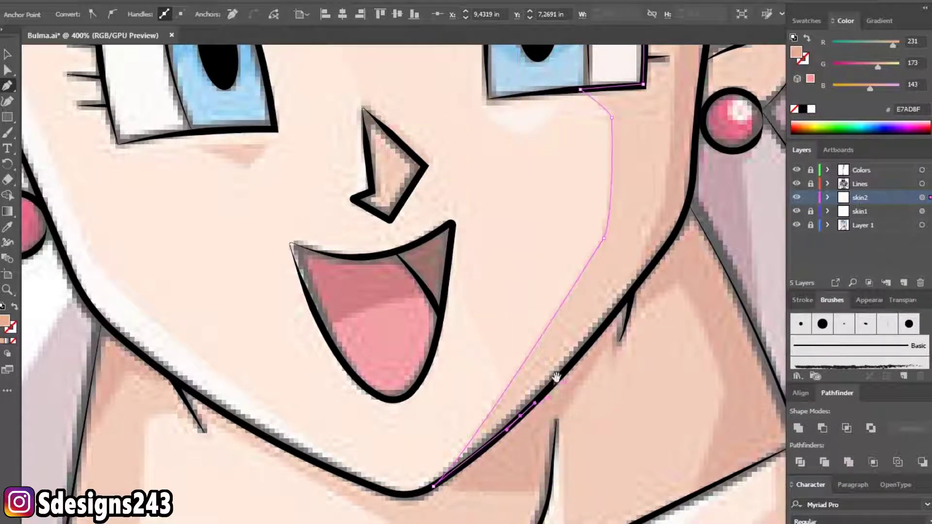
- Trace the outline up the jawline and neck toward the earring
scroll(534, 380, up, 1)
scroll(534, 381, right, 2)
click(490, 370)
click(511, 343)
scroll(532, 338, up, 1)
scroll(532, 338, right, 2)
click(477, 339)
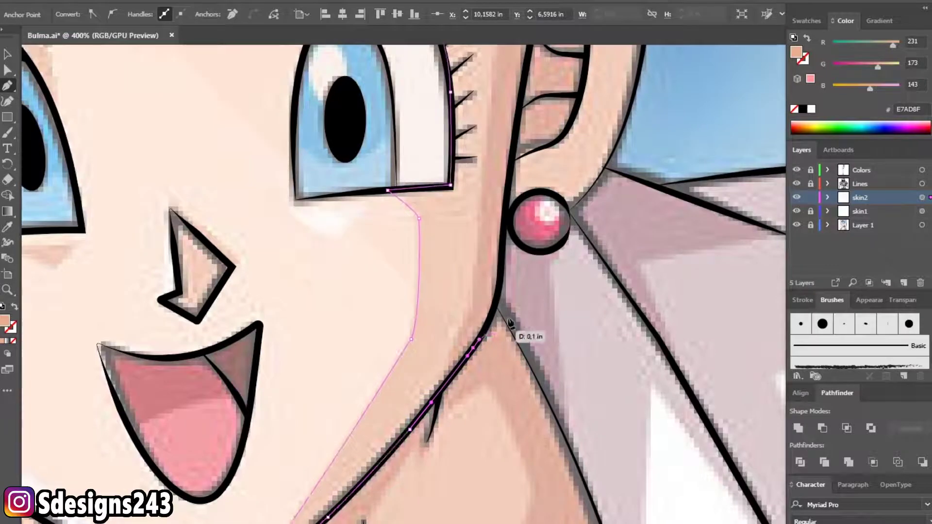
scroll(487, 340, up, 2)
scroll(487, 339, right, 1)
click(439, 387)
drag(466, 329, 442, 388)
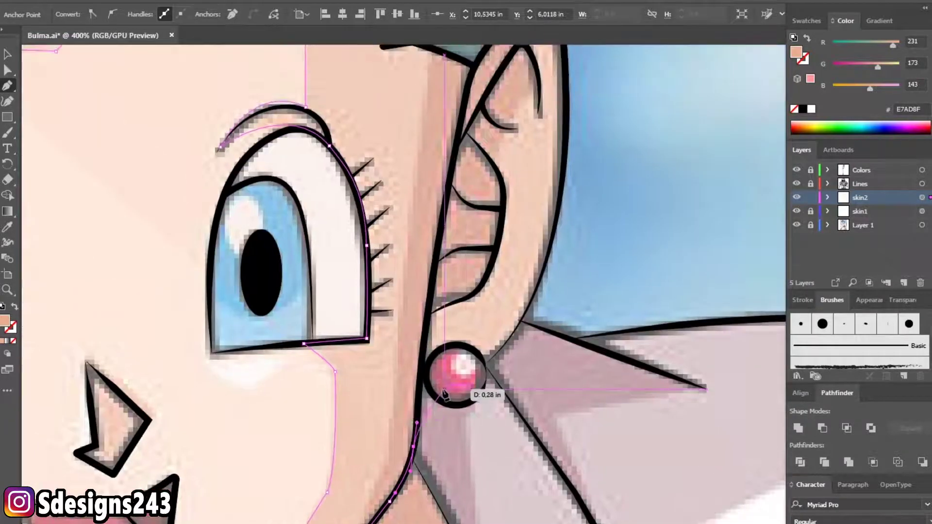
click(430, 339)
- Extend the shadow outline up past the earring to the top of the ear
scroll(432, 340, up, 2)
click(438, 312)
click(444, 279)
click(457, 196)
scroll(485, 233, down, 1)
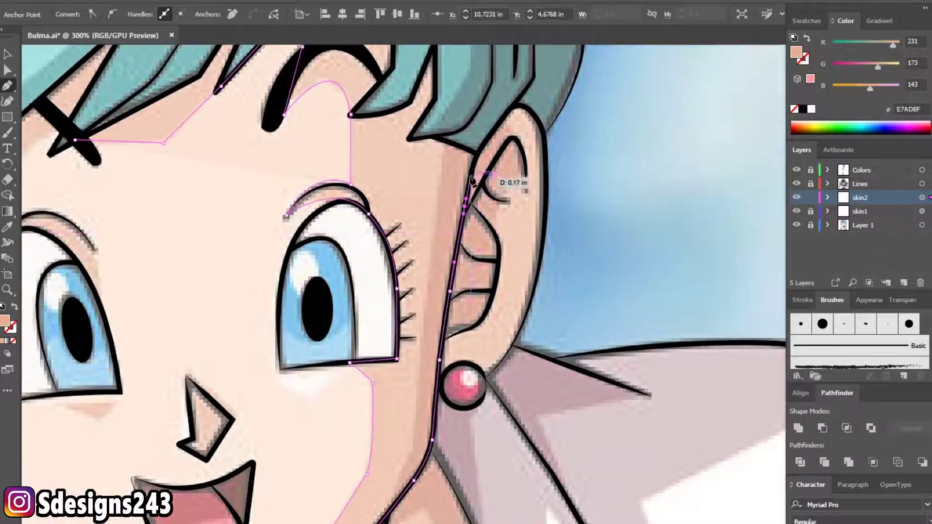
click(478, 154)
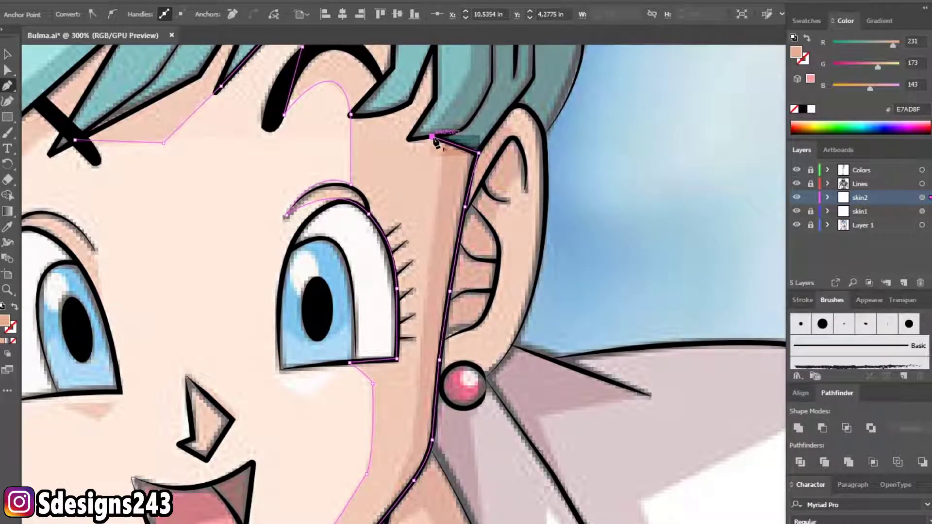
- Continue the outline along the hair edge and strand tips
scroll(444, 164, up, 1)
click(495, 242)
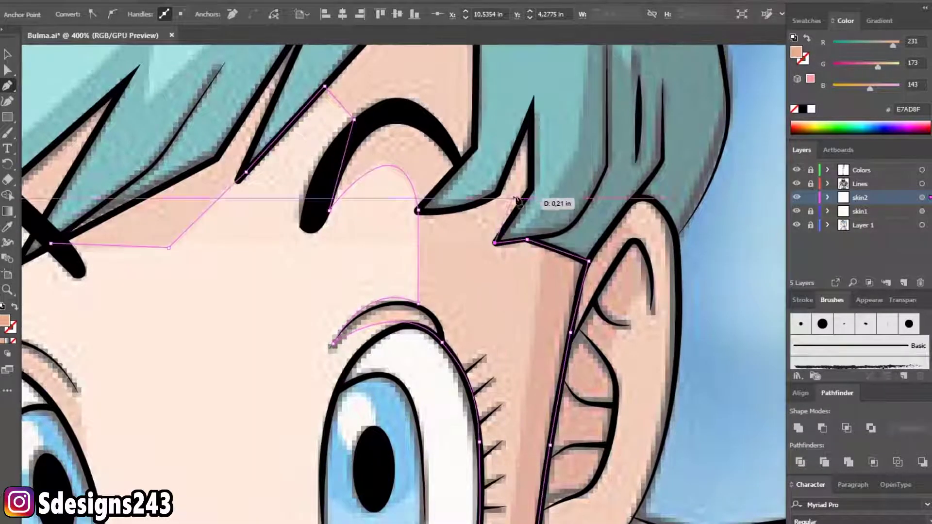
click(533, 193)
click(497, 192)
click(425, 212)
mouse_move(431, 197)
mouse_down()
mouse_move(439, 204)
mouse_move(418, 221)
mouse_move(437, 193)
mouse_up()
click(471, 156)
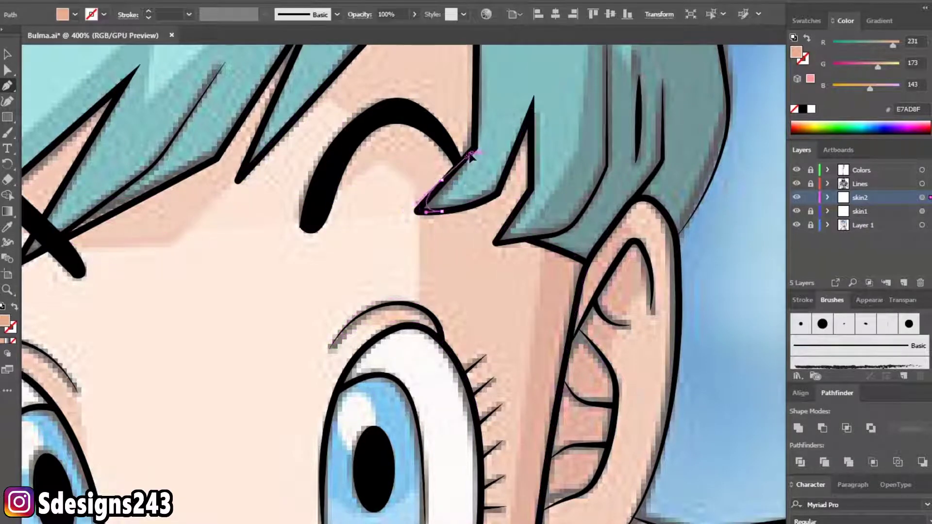
scroll(463, 168, down, 3)
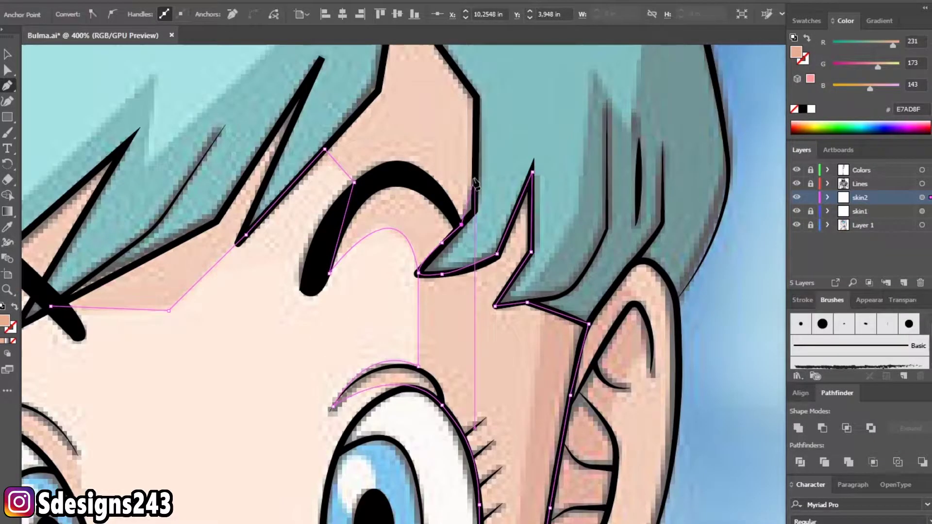
scroll(480, 252, up, 3)
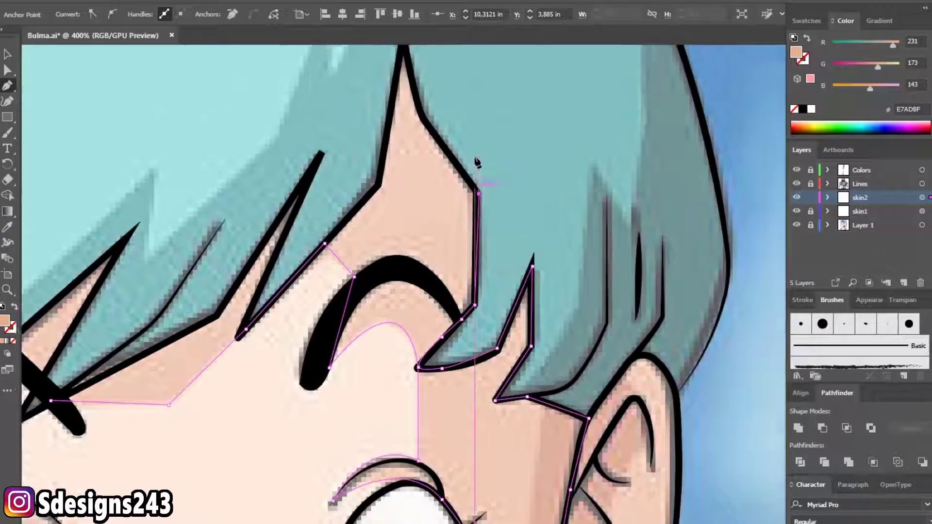
scroll(477, 163, up, 2)
click(423, 165)
click(403, 76)
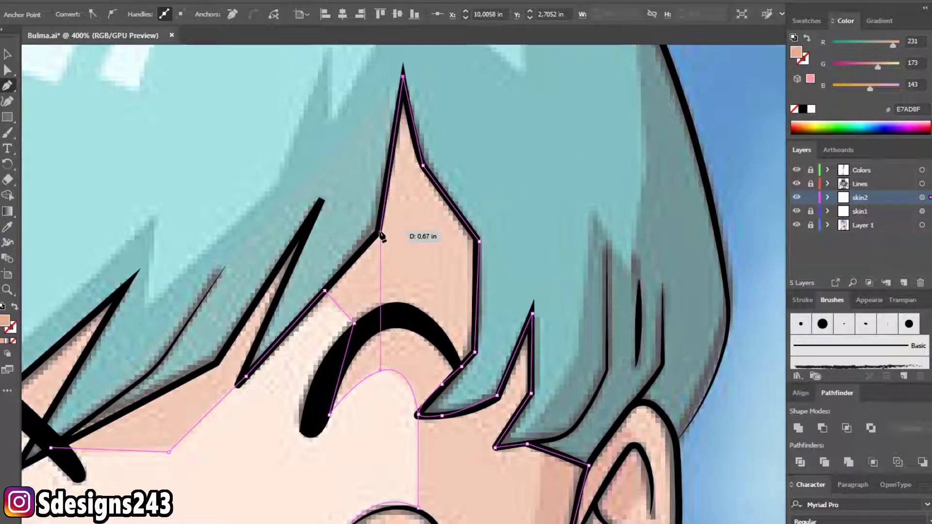
- Trace the left hair strand, close the shape at its start, and deselect
click(237, 381)
scroll(237, 381, up, 1)
click(358, 127)
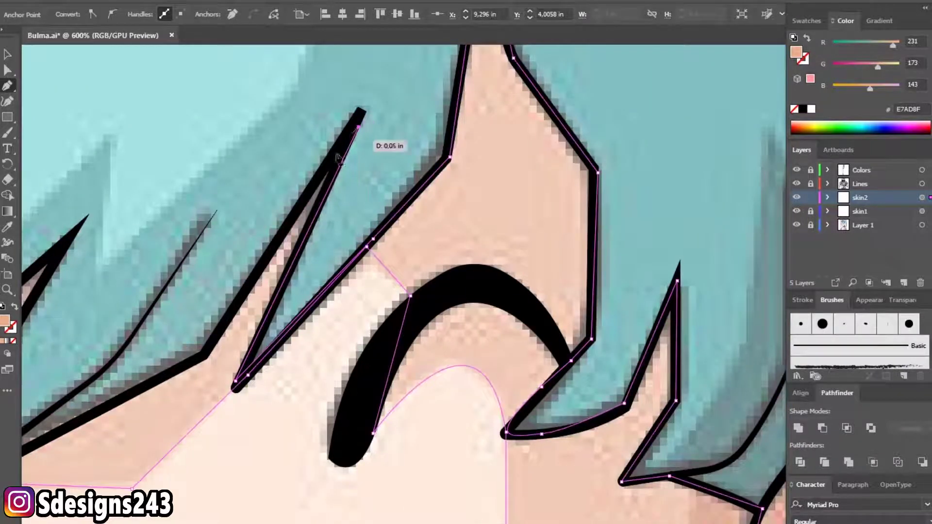
click(203, 351)
scroll(203, 351, down, 1)
scroll(219, 323, left, 3)
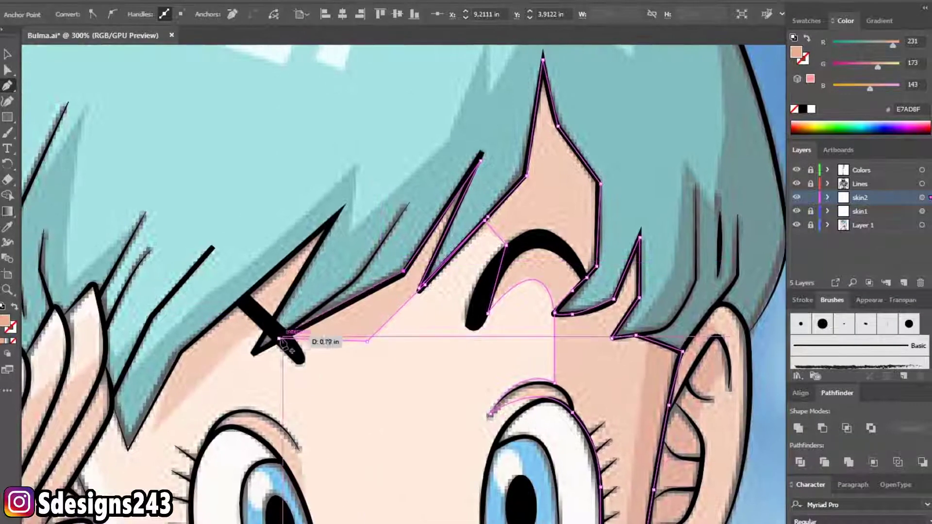
click(7, 57)
click(294, 247)
scroll(294, 247, down, 1)
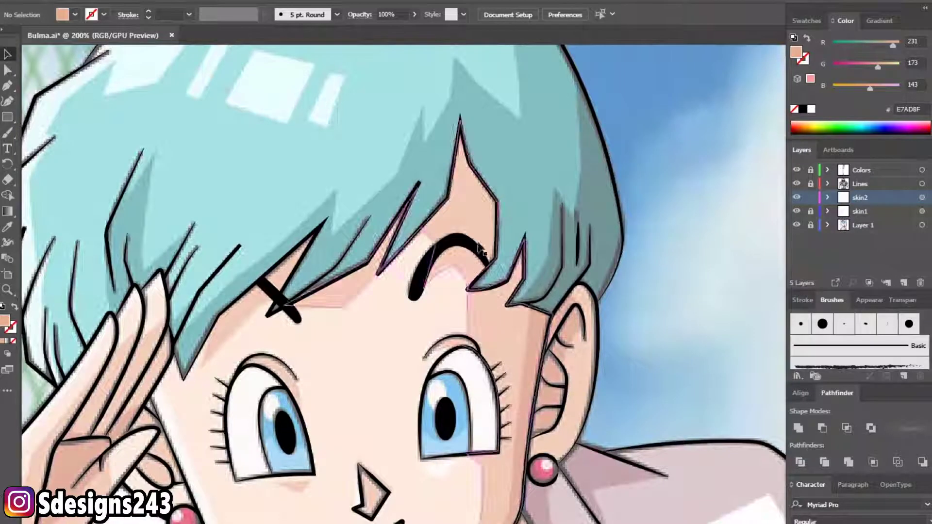
- Trace a small curved shadow over the left eye's upper lid, close it, and deselect
click(7, 86)
scroll(291, 243, down, 3)
scroll(257, 214, up, 1)
click(220, 219)
drag(343, 298, 398, 430)
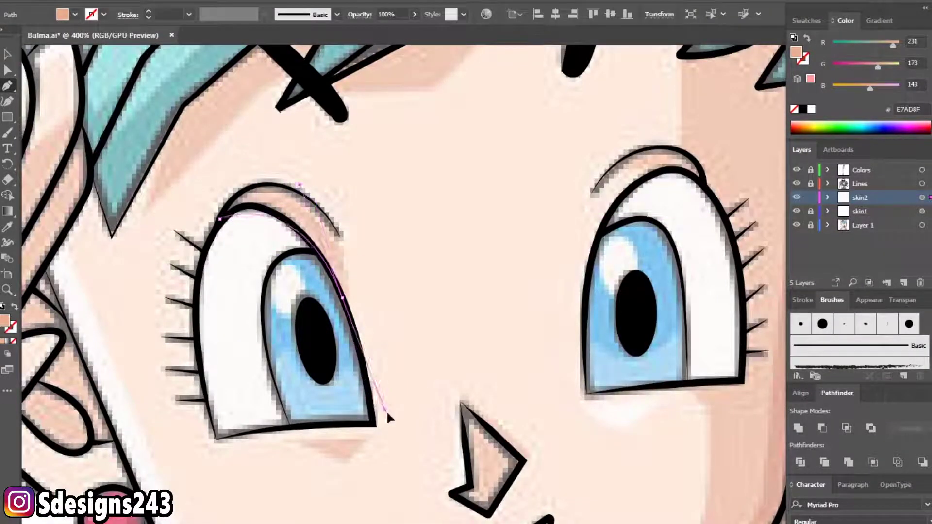
click(343, 298)
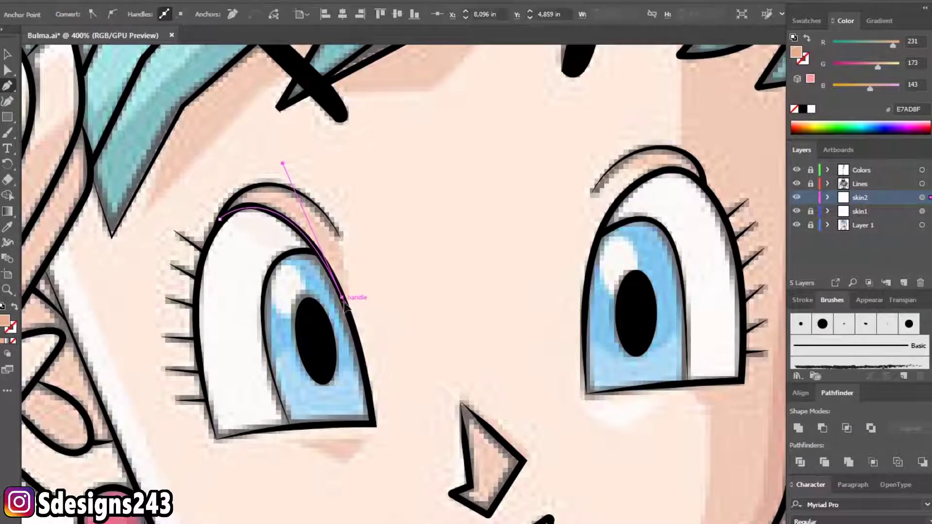
mouse_move(317, 207)
mouse_down()
mouse_move(266, 161)
mouse_move(229, 159)
mouse_up()
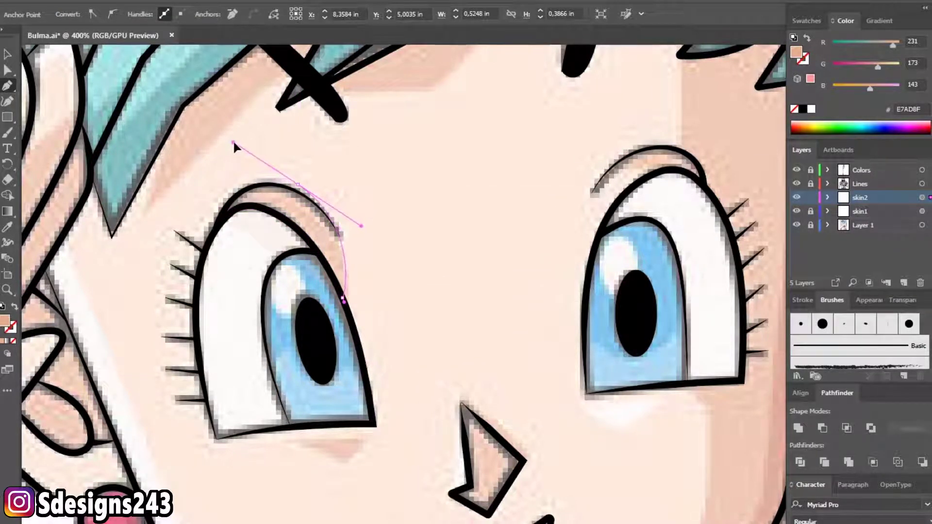
drag(219, 219, 200, 284)
key(ctrl+shift+a)
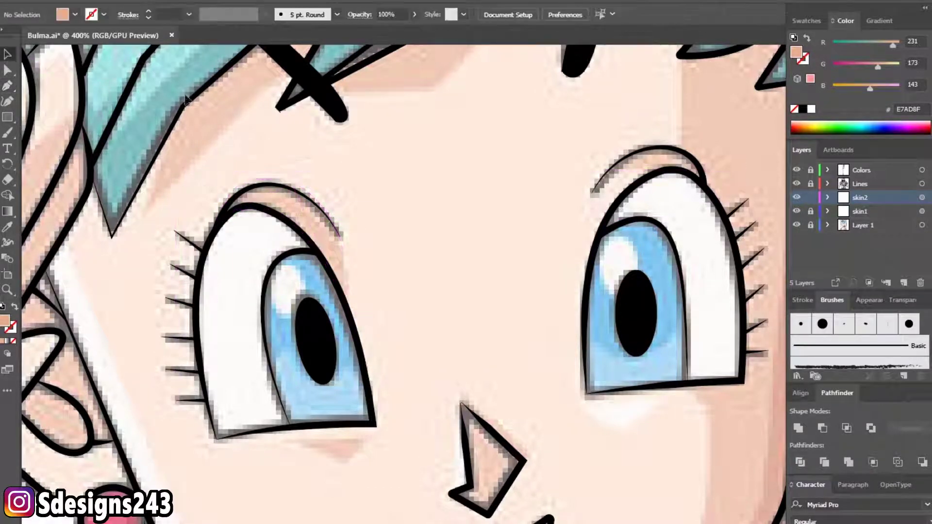
scroll(348, 263, down, 3)
- Draw a darker skin shadow shape beneath the left eye's lower lid
scroll(348, 263, down, 3)
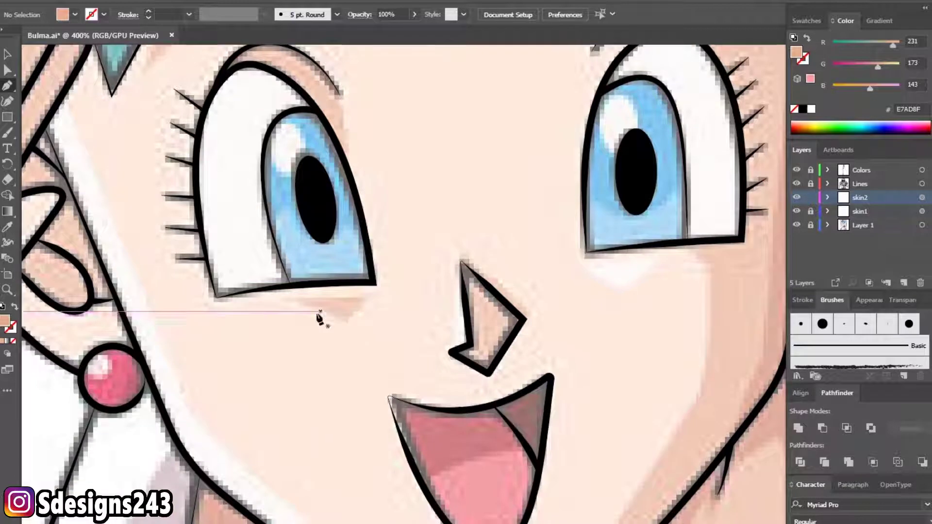
drag(374, 299, 350, 302)
click(340, 357)
click(258, 299)
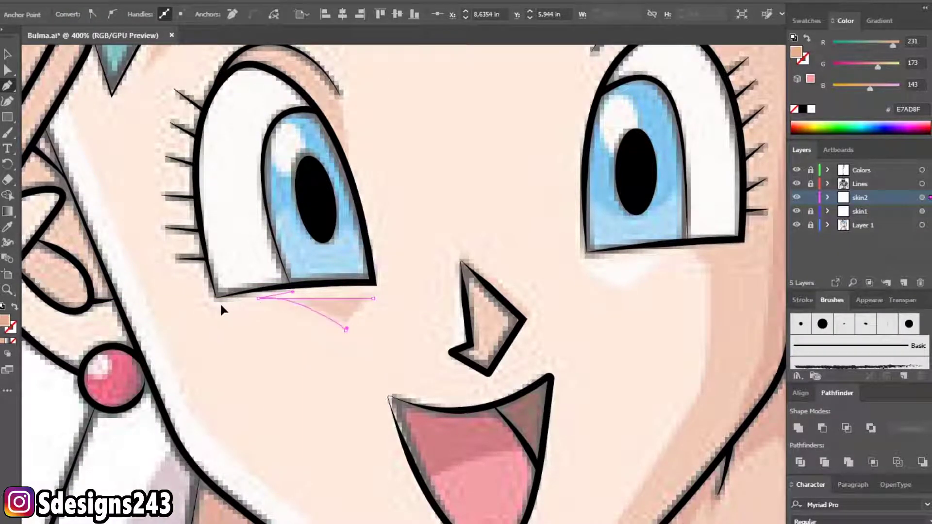
ctrl+click(59, 125)
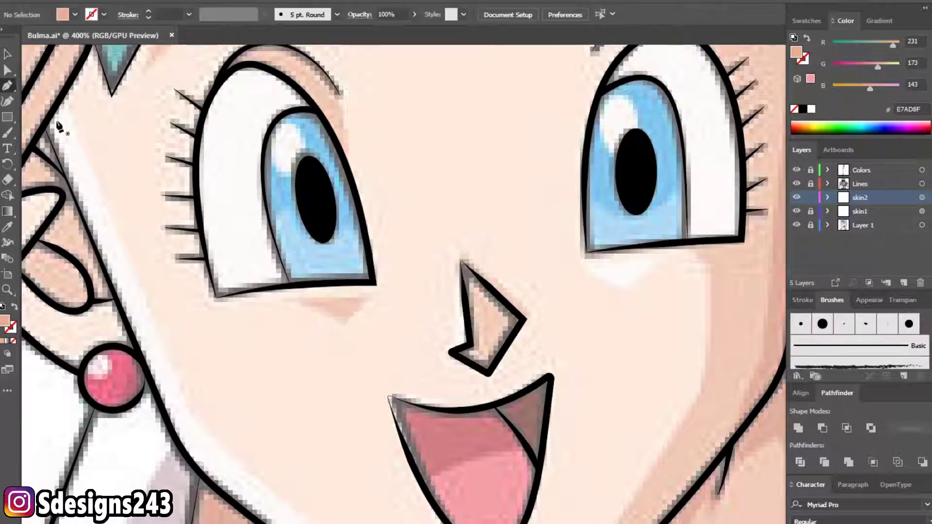
- Trace a closed darker shadow shape along the side of the nose
scroll(431, 277, down, 1)
scroll(431, 277, right, 2)
scroll(407, 242, up, 2)
click(409, 235)
click(424, 357)
click(396, 367)
click(507, 320)
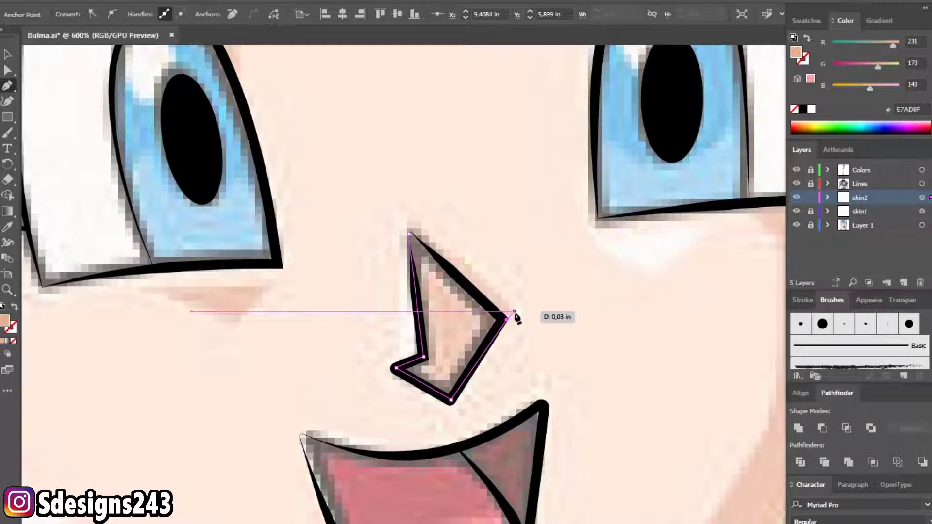
click(517, 307)
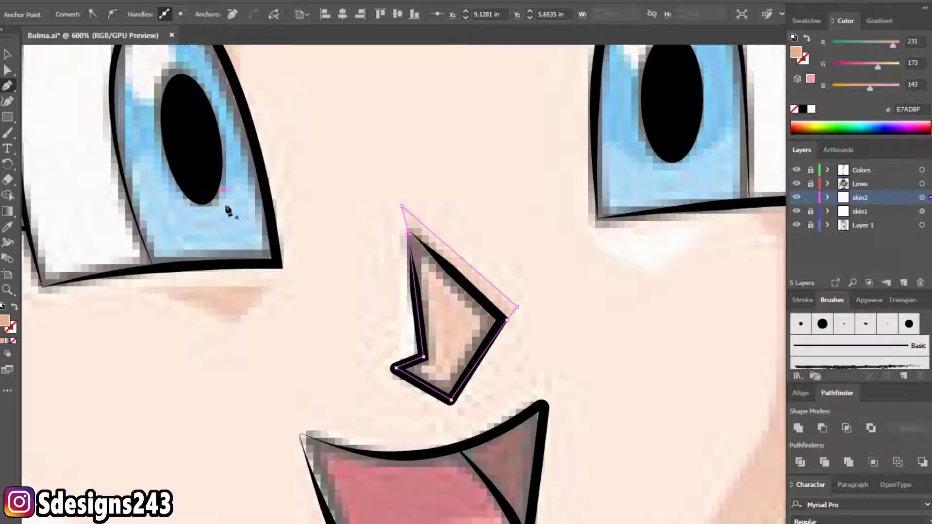
ctrl+click(345, 213)
key(ctrl+minus)
scroll(385, 306, down, 1)
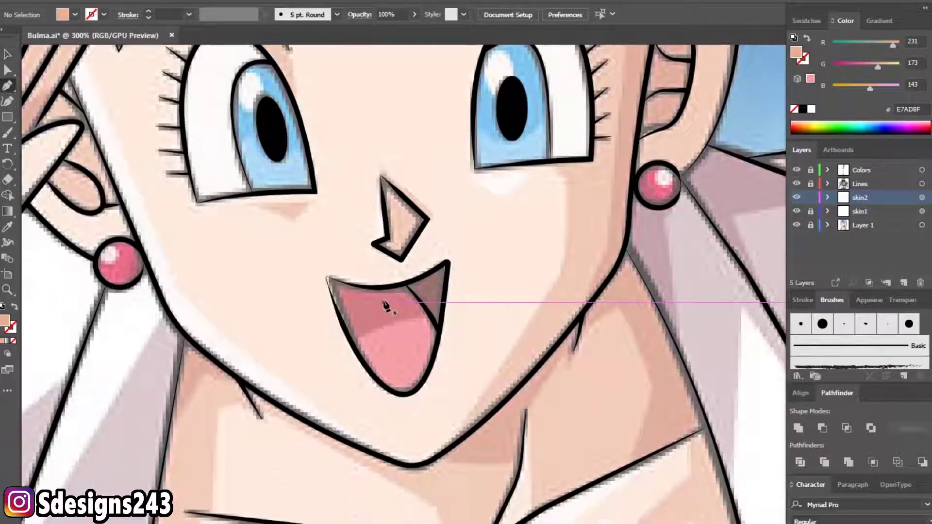
- Start the hand shadow path, placing anchors up and down the raised hand's finger edges
scroll(531, 328, up, 1)
scroll(530, 328, up, 3)
alt+scroll(531, 328, down, 1)
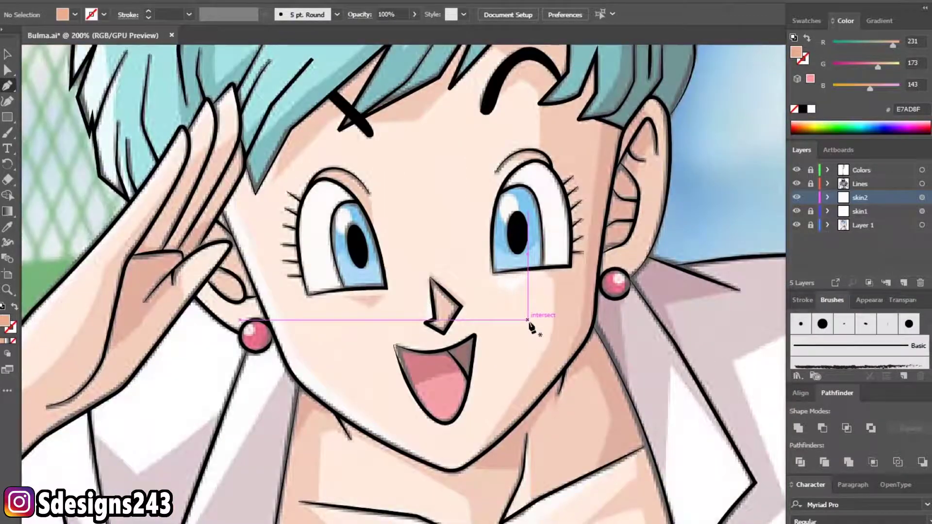
drag(218, 190, 290, 209)
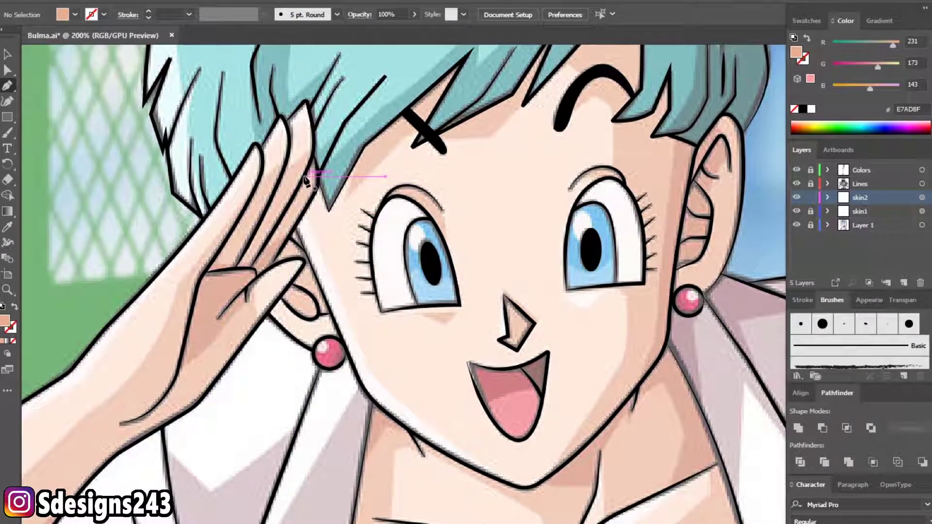
alt+scroll(305, 180, up, 1)
click(295, 260)
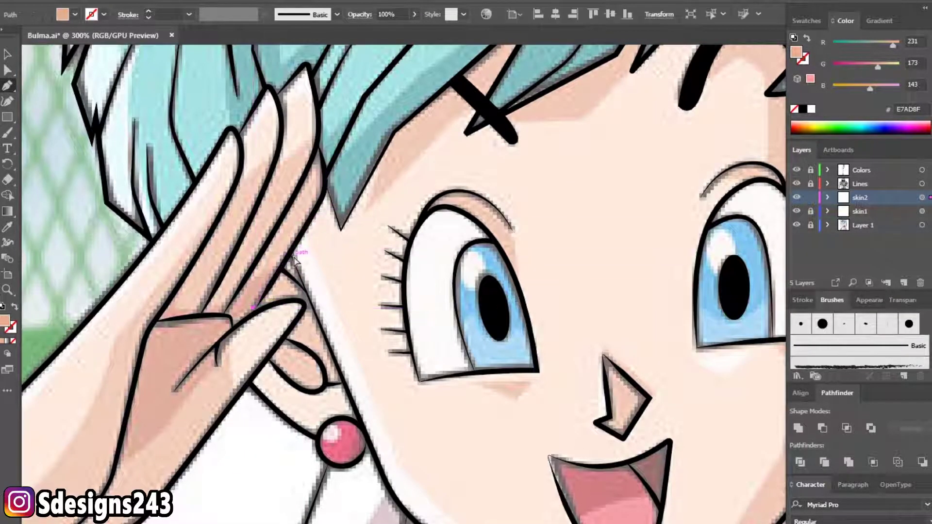
click(326, 191)
click(324, 154)
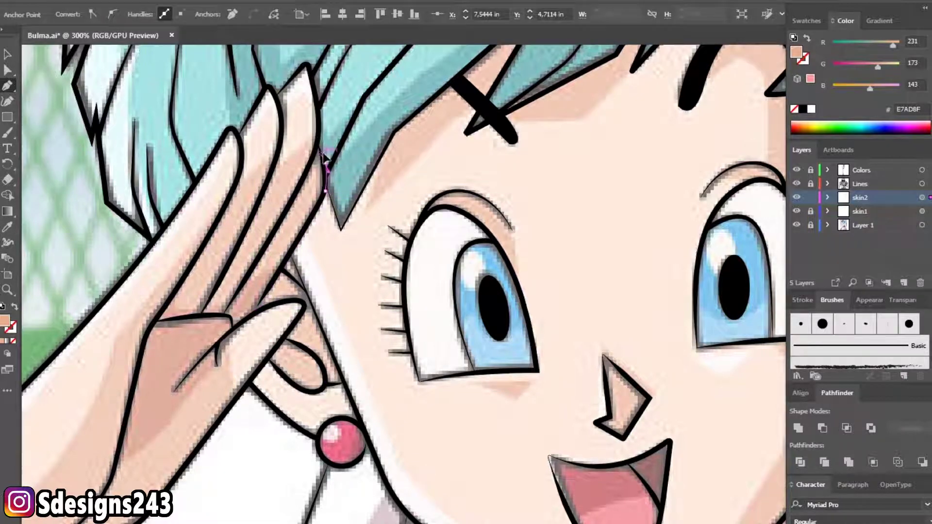
scroll(335, 189, up, 2)
click(318, 171)
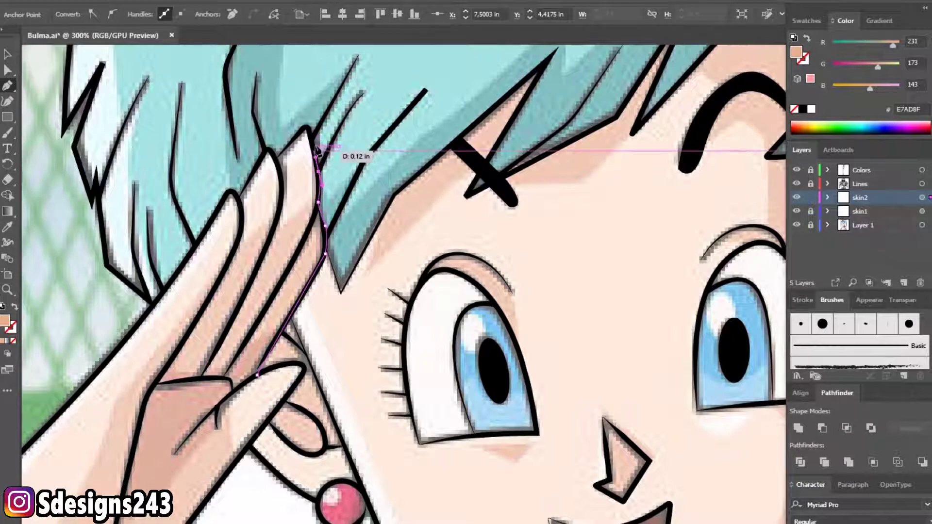
click(298, 135)
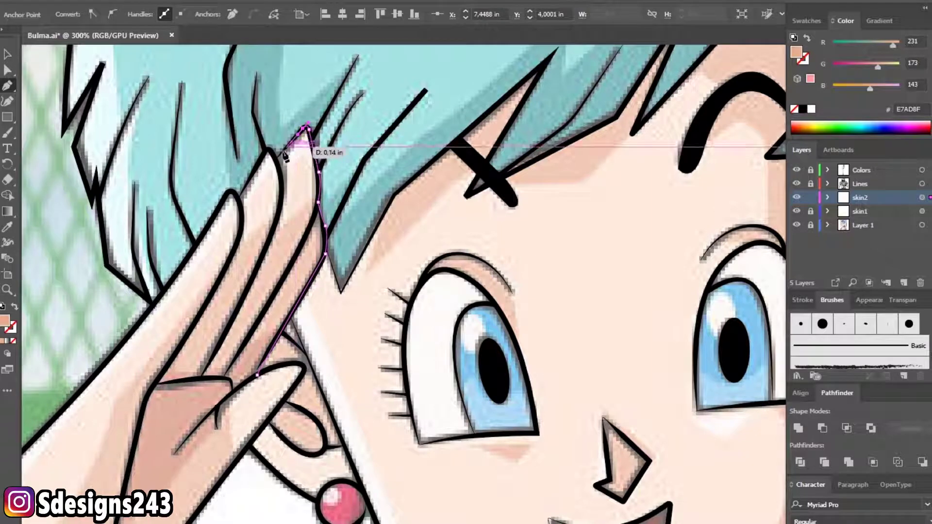
click(275, 158)
scroll(284, 199, down, 1)
click(293, 147)
click(250, 200)
- Continue the shadow path with curved anchors down the forearm
drag(249, 214, 279, 151)
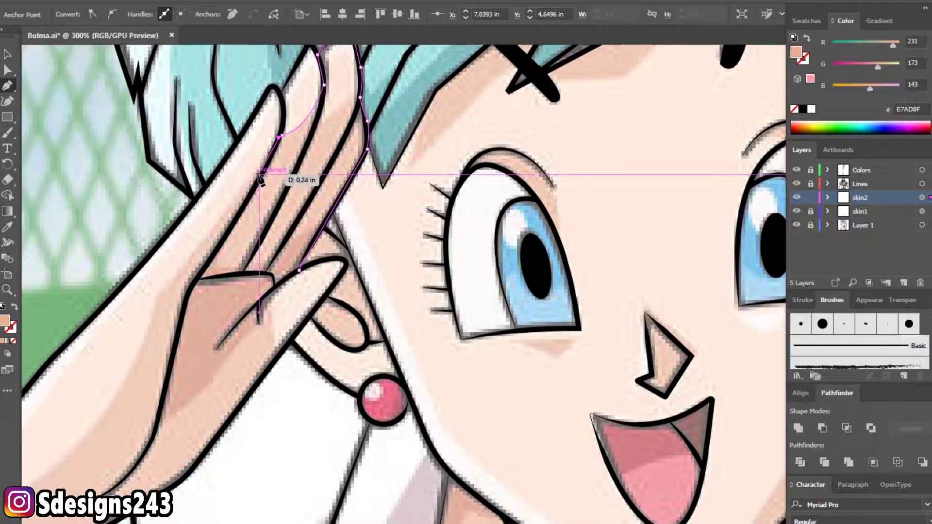
scroll(259, 180, down, 3)
scroll(269, 226, up, 1)
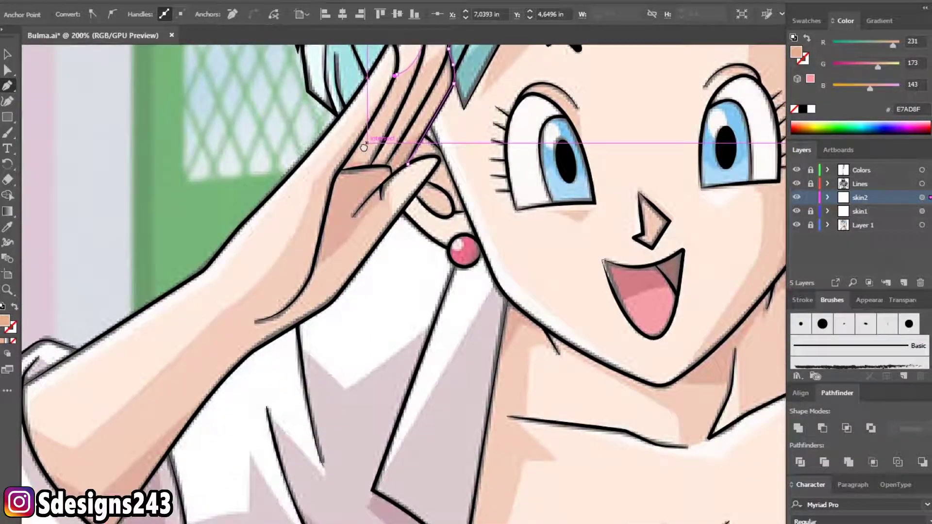
scroll(270, 226, up, 3)
click(270, 226)
drag(233, 362, 281, 282)
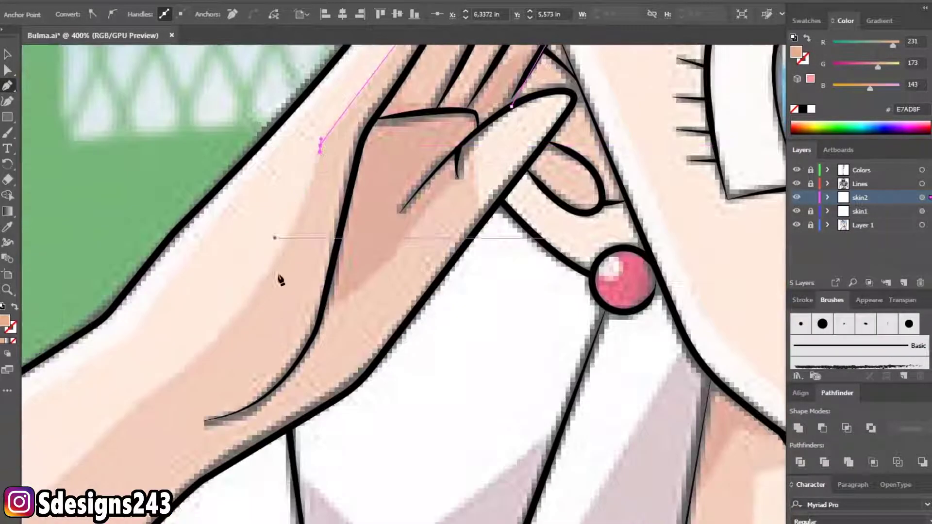
drag(209, 345, 148, 397)
scroll(140, 410, down, 1)
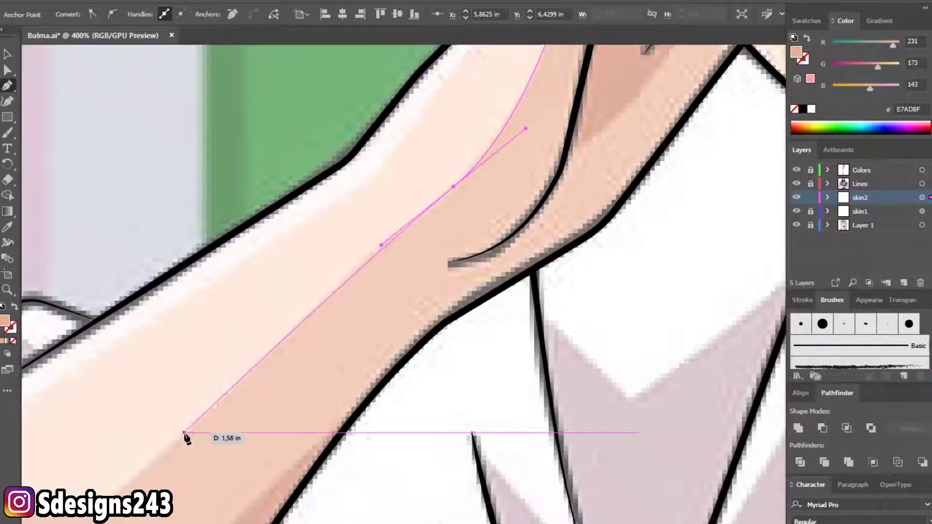
scroll(183, 435, down, 2)
scroll(189, 376, up, 2)
drag(180, 359, 178, 341)
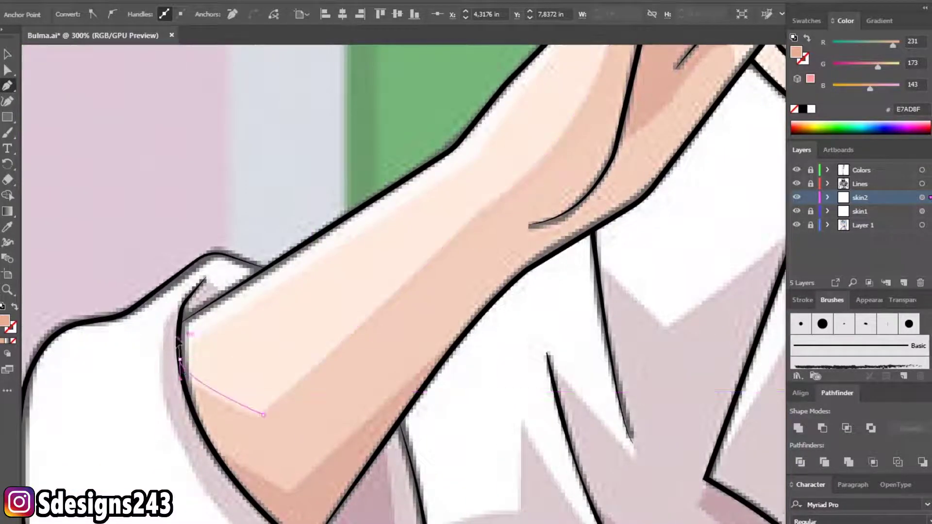
scroll(183, 371, down, 2)
- Finish the arm shadow along the lower arm edge back to the fingers, then deselect it
drag(288, 454, 375, 521)
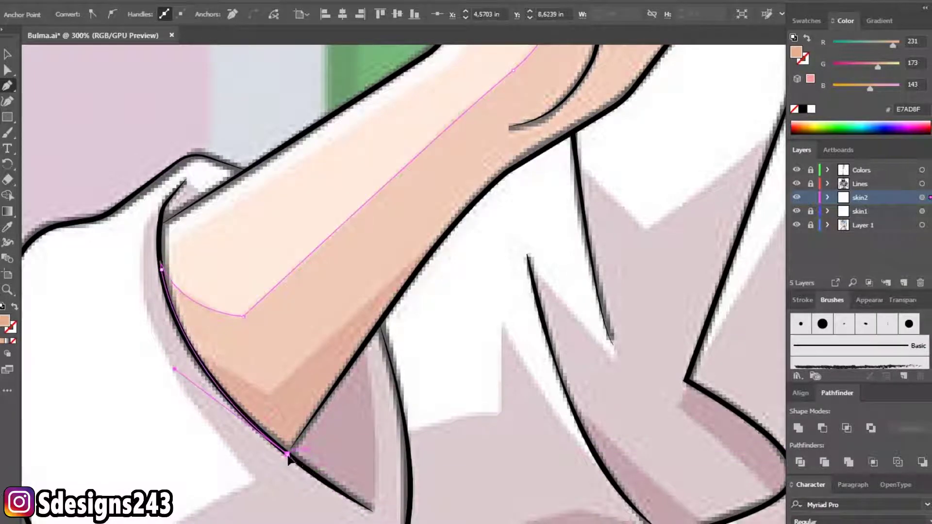
drag(419, 291, 454, 278)
click(358, 222)
click(387, 204)
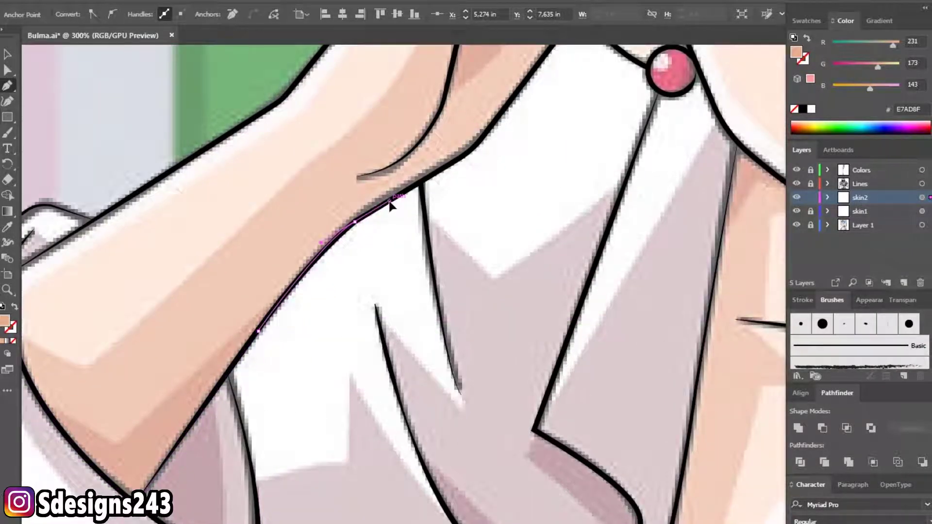
drag(387, 204, 263, 328)
scroll(263, 328, up, 3)
mouse_move(311, 174)
mouse_down()
mouse_move(309, 245)
mouse_move(294, 262)
mouse_move(291, 199)
mouse_up()
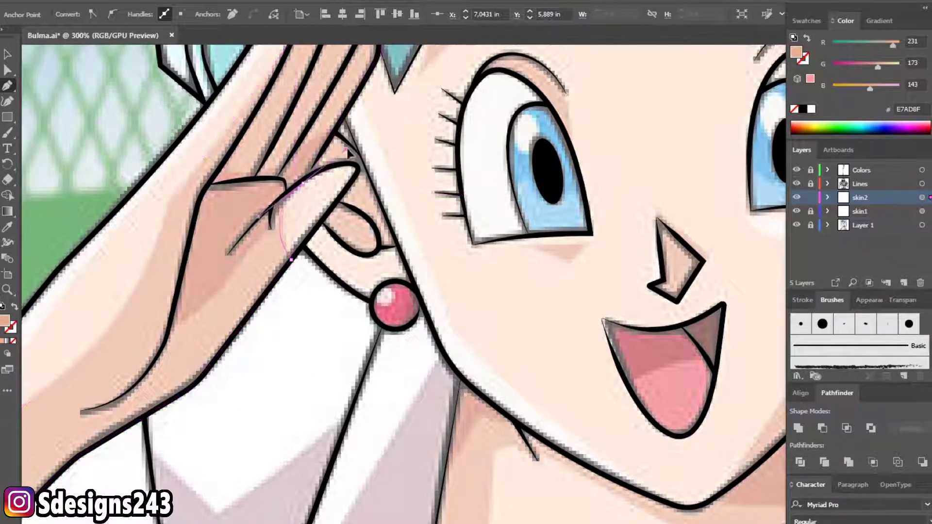
scroll(305, 186, down, 2)
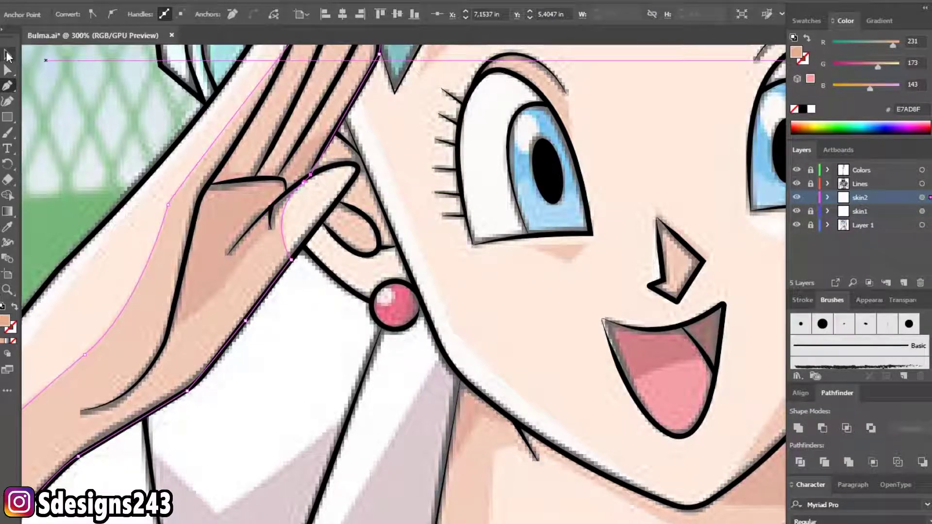
key(v)
click(274, 243)
key(p)
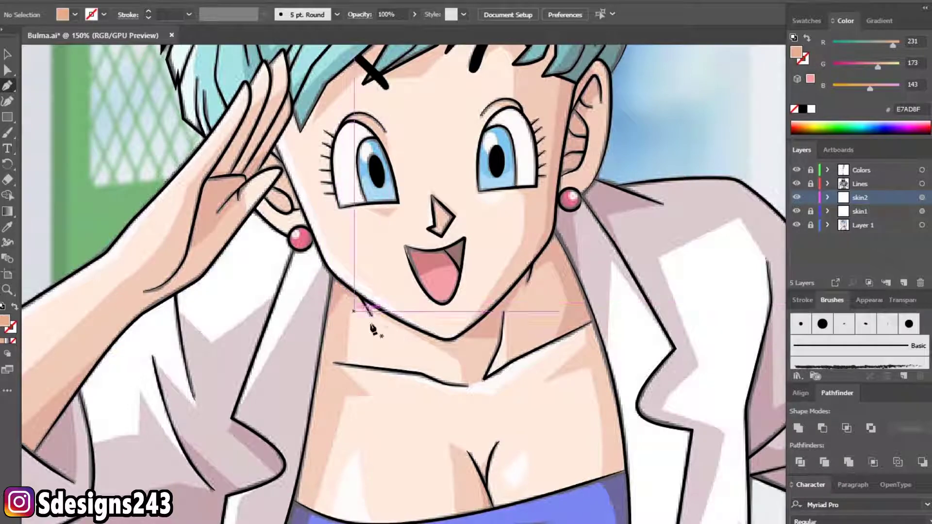
- Begin the shadow path at the blue top's edge, running up the chest and collarbone to the neck
scroll(383, 343, down, 3)
scroll(359, 369, up, 1)
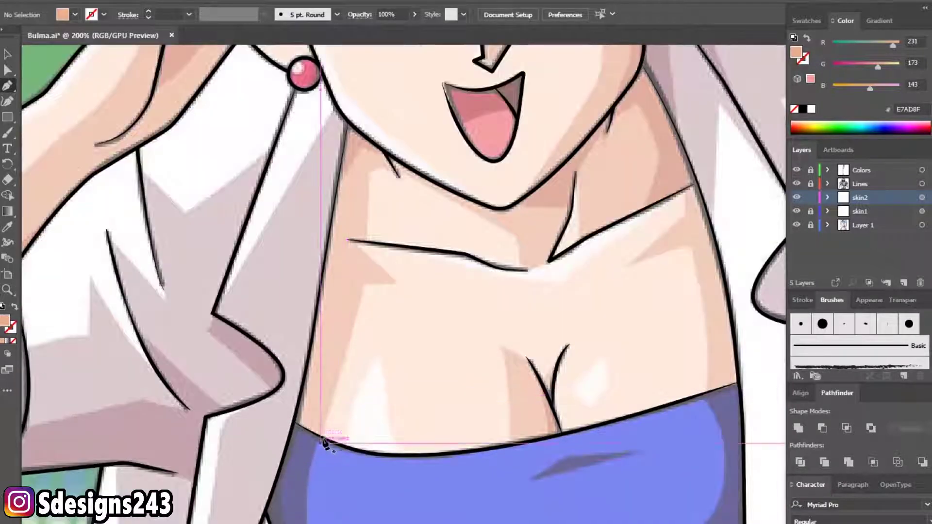
click(321, 439)
click(365, 282)
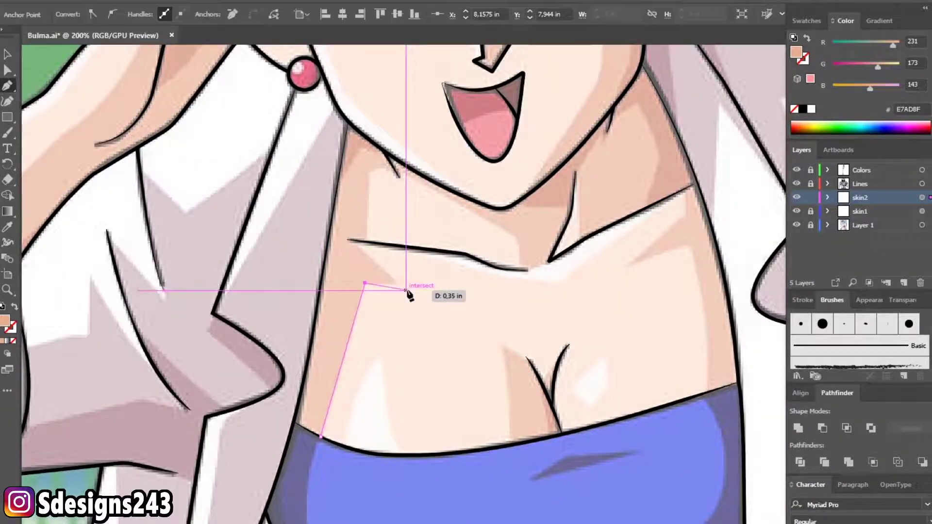
click(355, 240)
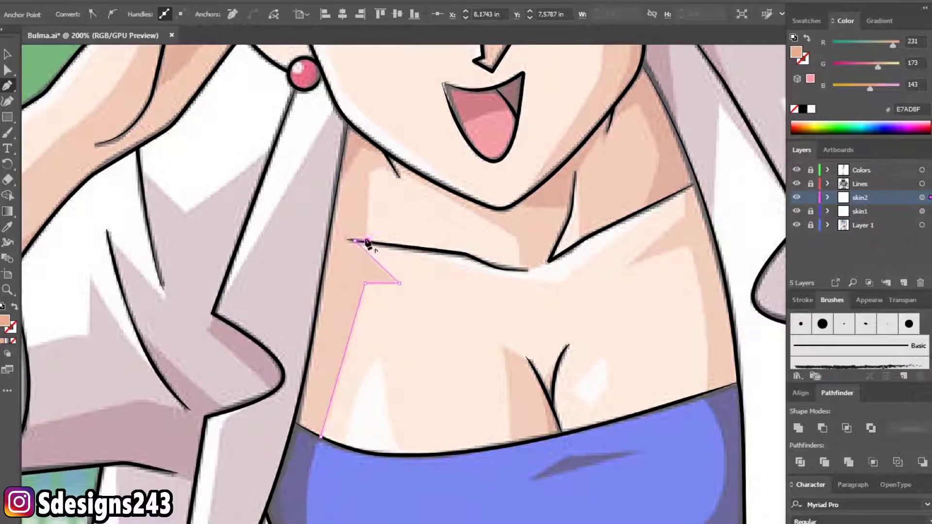
click(434, 191)
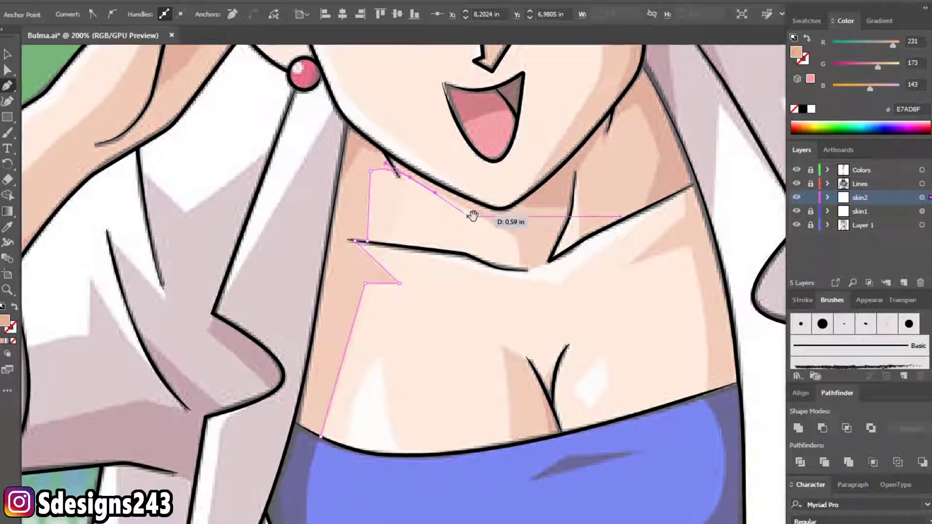
key(ctrl+plus)
click(455, 239)
click(461, 286)
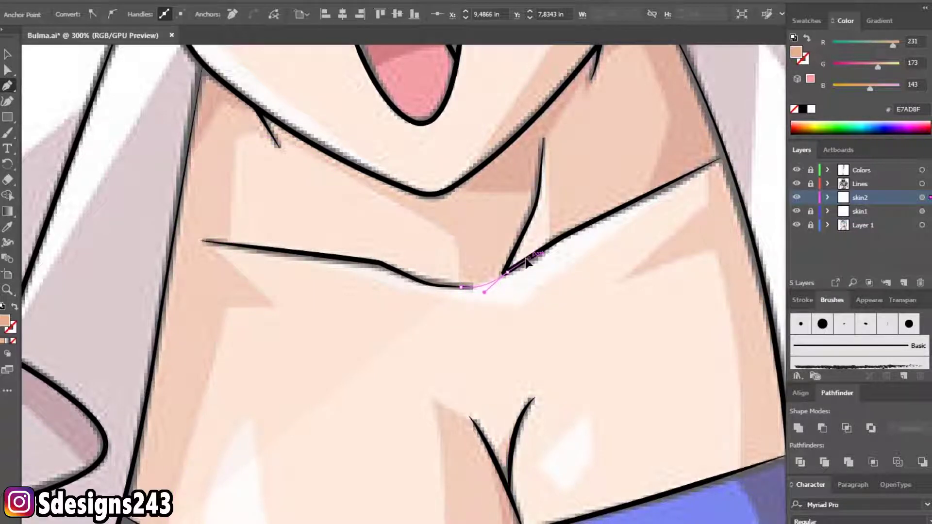
click(506, 272)
click(539, 194)
click(544, 139)
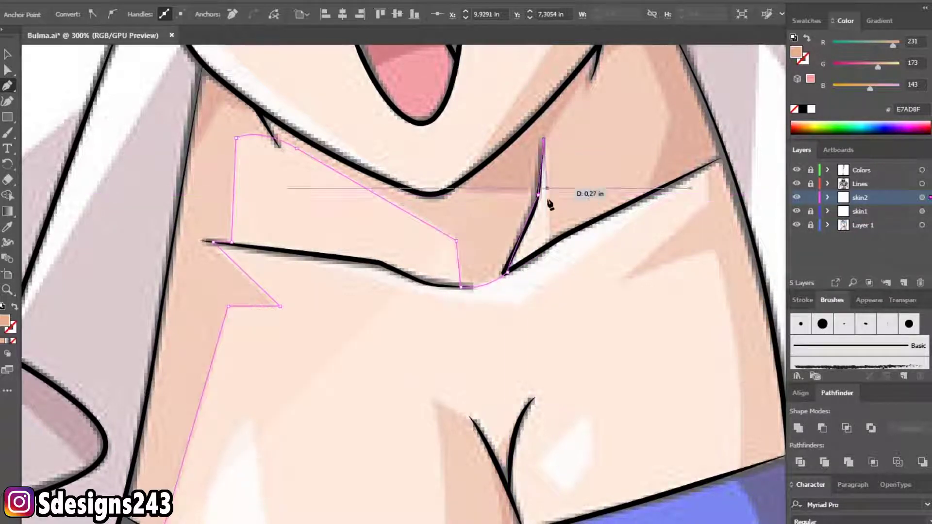
drag(545, 246, 530, 269)
- Extend the shadow path along the right collarbone and down the chest
click(704, 178)
click(707, 207)
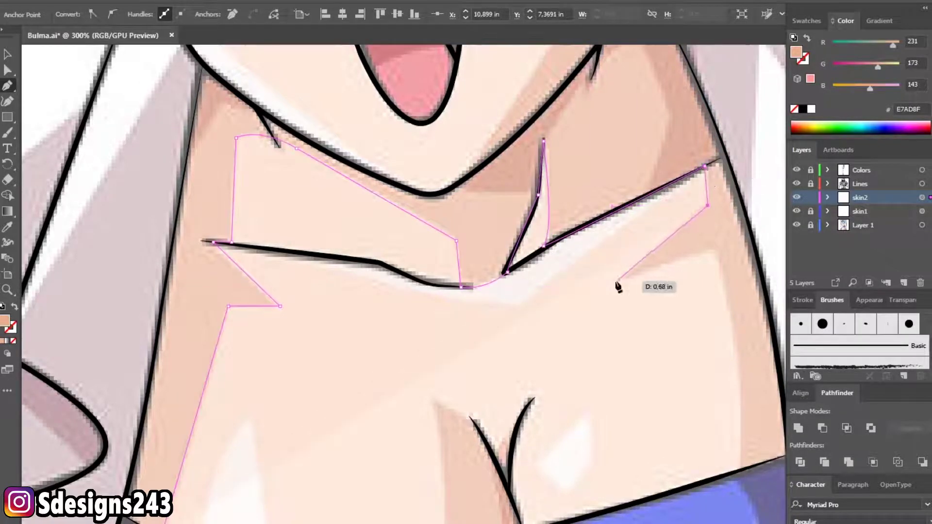
click(612, 288)
click(716, 252)
scroll(716, 252, down, 3)
click(680, 407)
click(730, 390)
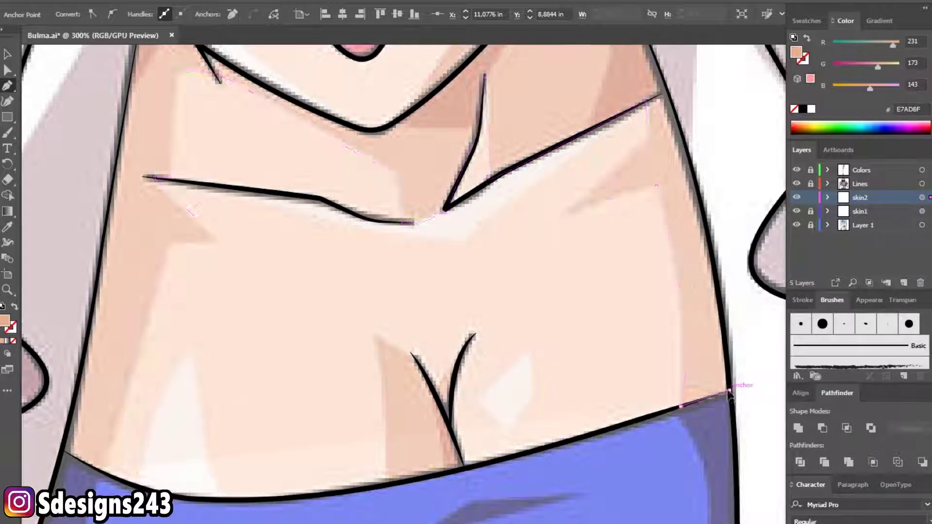
scroll(729, 389, up, 2)
scroll(729, 390, right, 4)
- Curve the shadow outline up the neck toward the chin and jaw line
drag(458, 252, 435, 206)
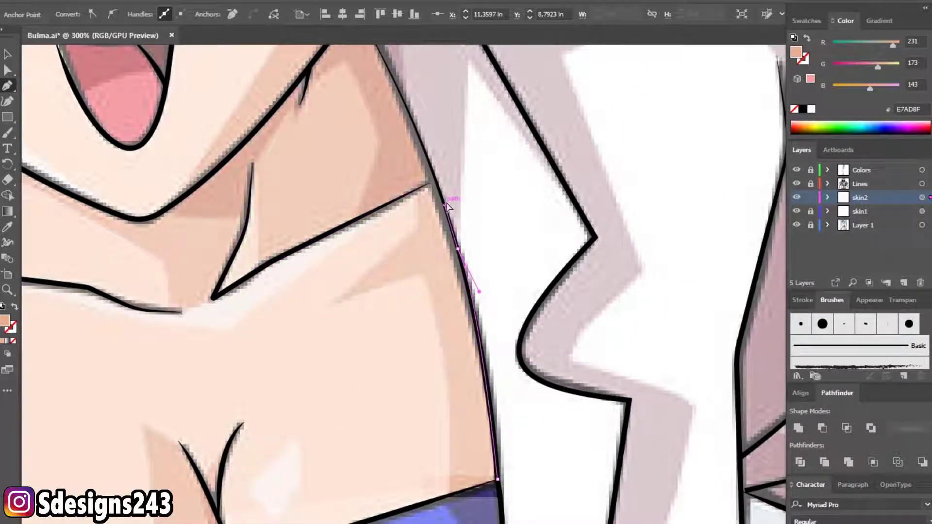
scroll(447, 206, up, 4)
scroll(447, 206, left, 2)
drag(474, 266, 455, 244)
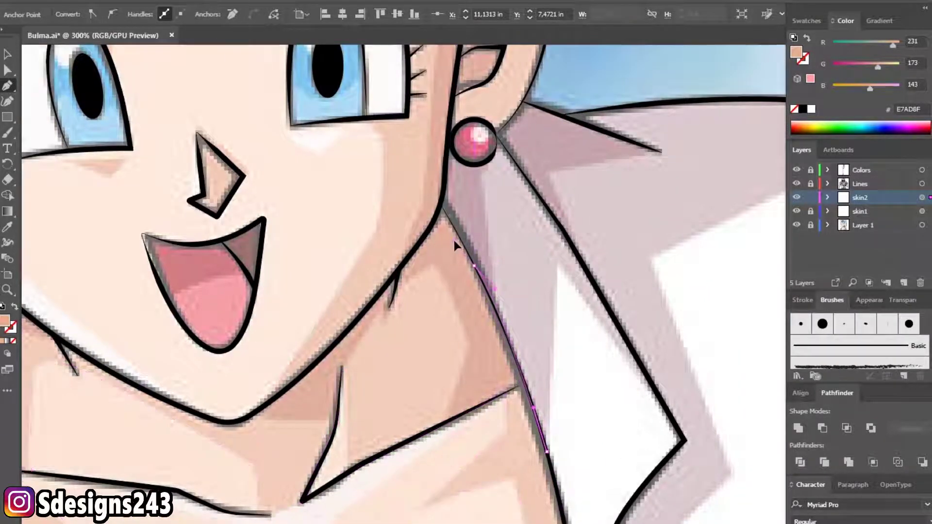
drag(439, 204, 359, 318)
scroll(329, 355, down, 5)
scroll(329, 355, left, 5)
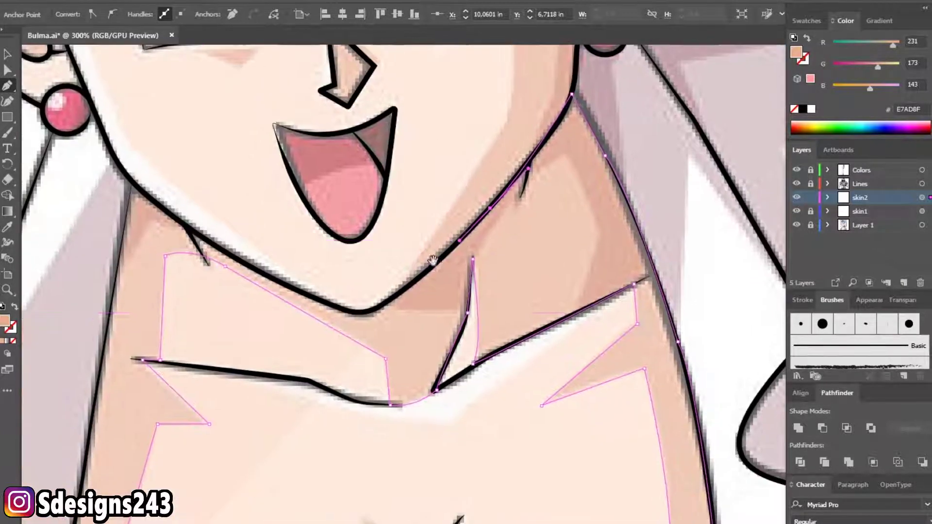
click(358, 313)
drag(285, 285, 258, 270)
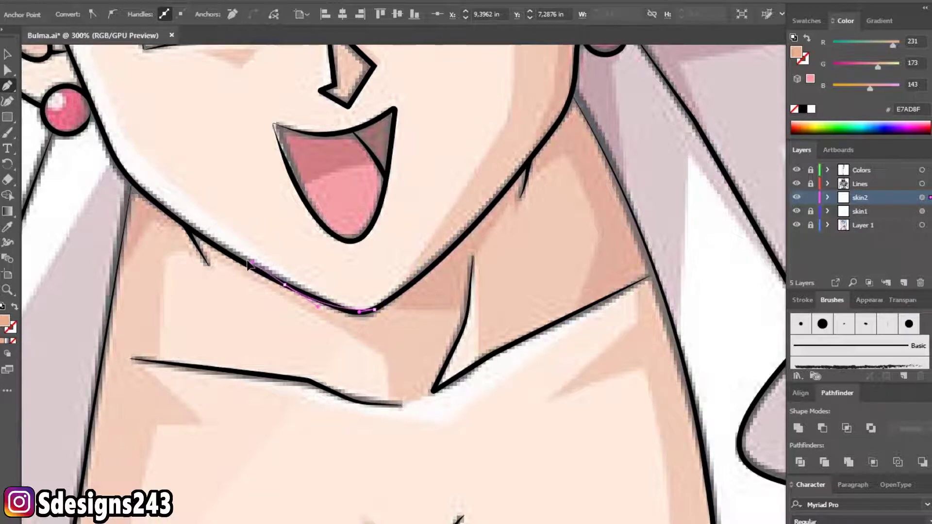
- Trace the shadow along the jaw down to the top's edge, close it and deselect
scroll(233, 265, left, 5)
scroll(233, 264, up, 1)
drag(309, 235, 286, 215)
scroll(297, 258, up, 2)
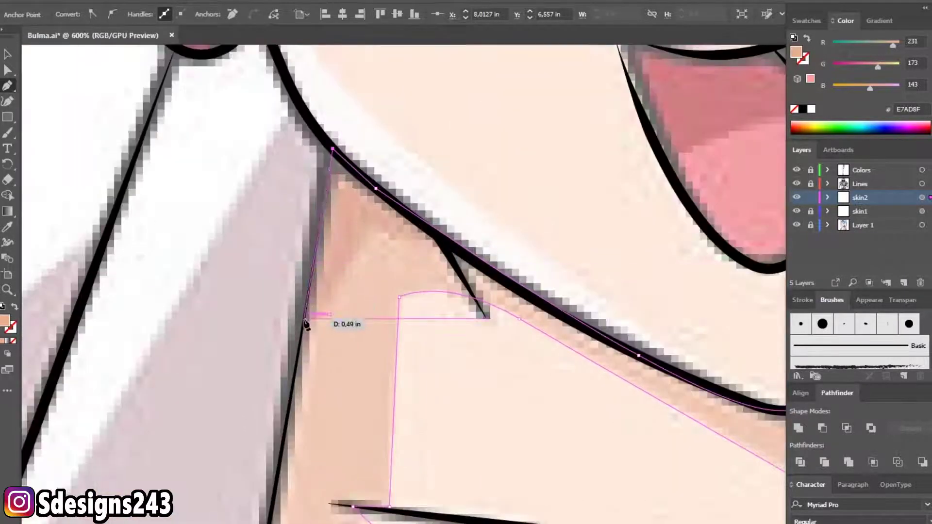
scroll(311, 323, down, 3)
click(316, 354)
scroll(316, 354, down, 2)
scroll(290, 447, down, 1)
click(288, 447)
click(325, 474)
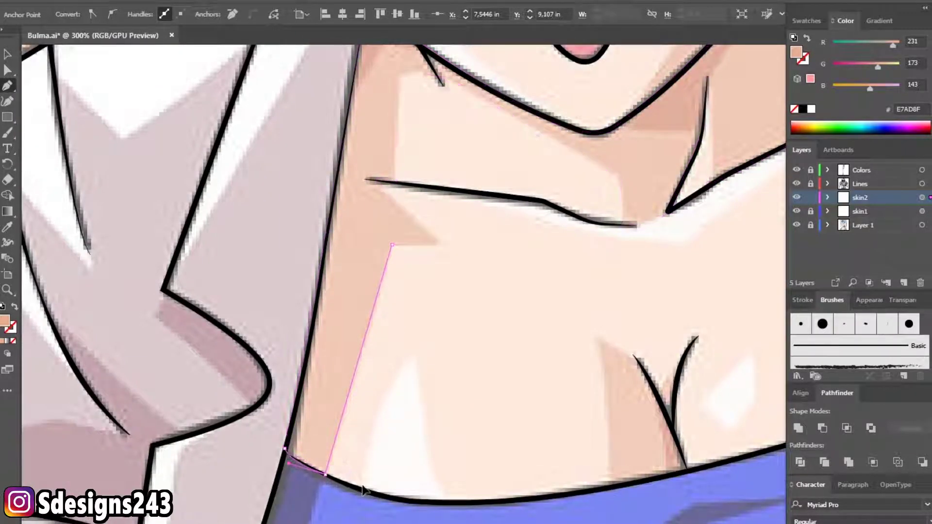
ctrl+click(242, 286)
scroll(243, 286, down, 1)
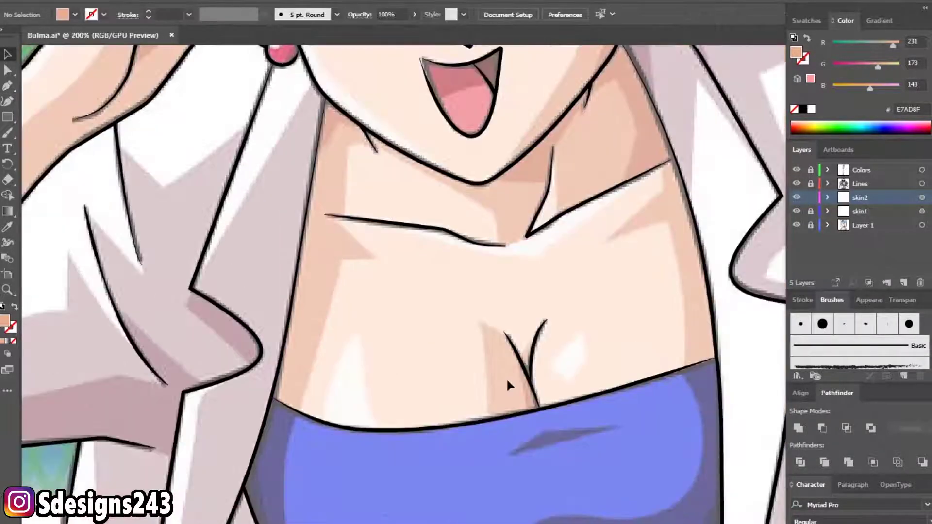
- Trace a closed shadow shape in the cleavage just above the blue top, then deselect it
scroll(551, 364, up, 1)
scroll(294, 374, up, 1)
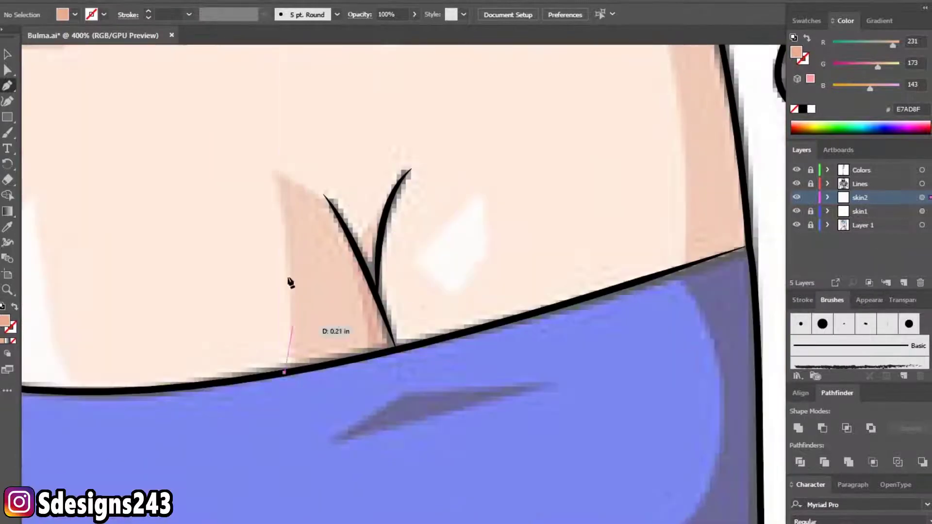
drag(269, 160, 246, 138)
alt+click(270, 161)
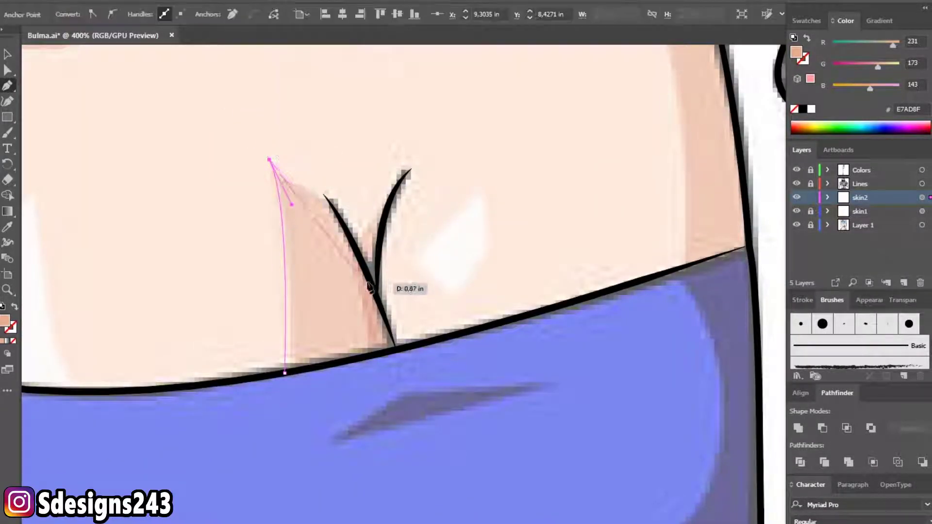
drag(360, 240, 385, 302)
alt+click(361, 240)
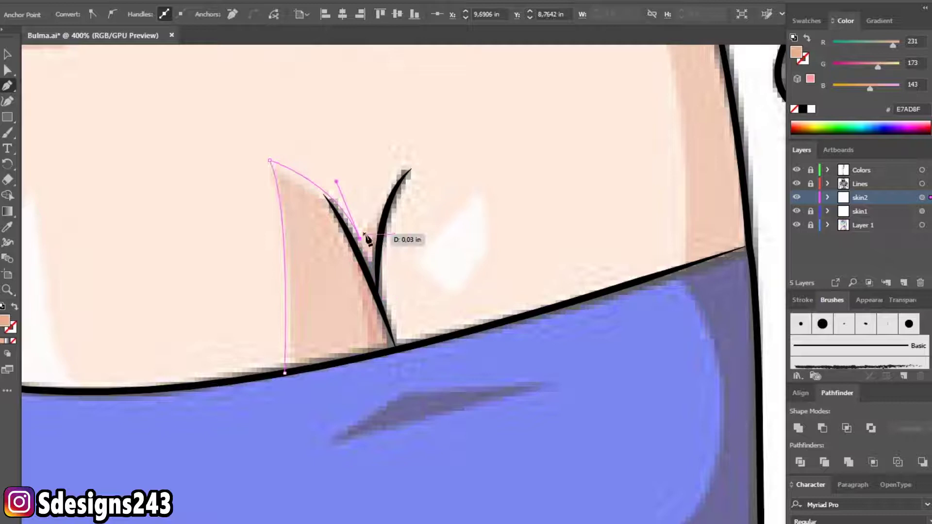
drag(411, 162, 442, 148)
alt+click(411, 163)
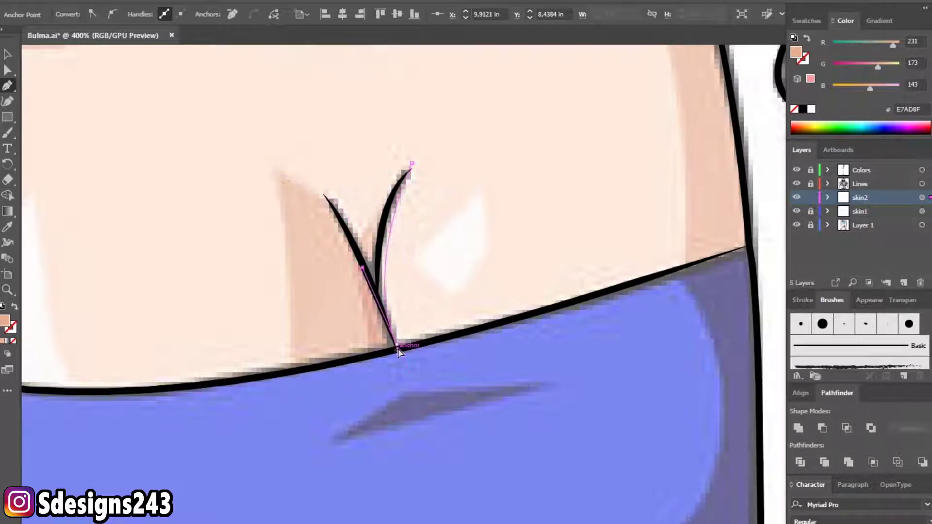
click(397, 350)
key(v)
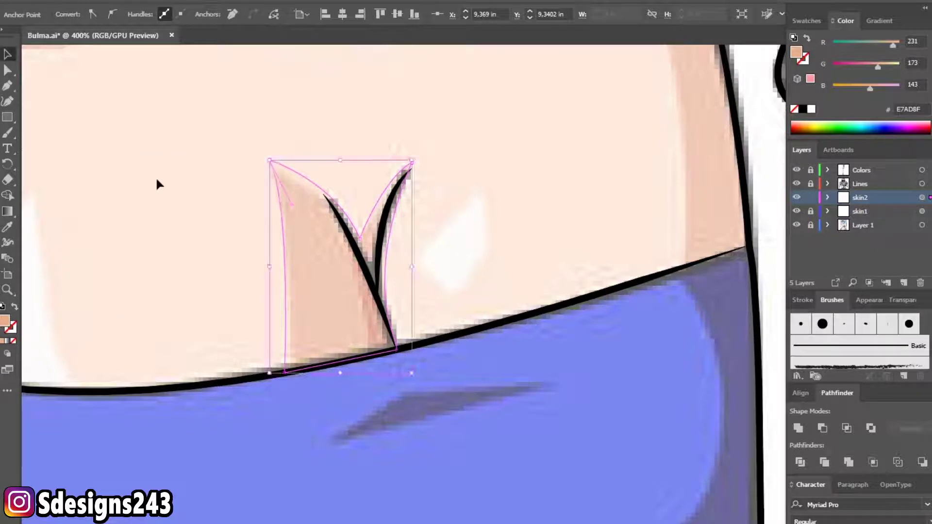
click(155, 176)
- Zoom out and pan to bring the face and upper body into view
key(ctrl+minus)
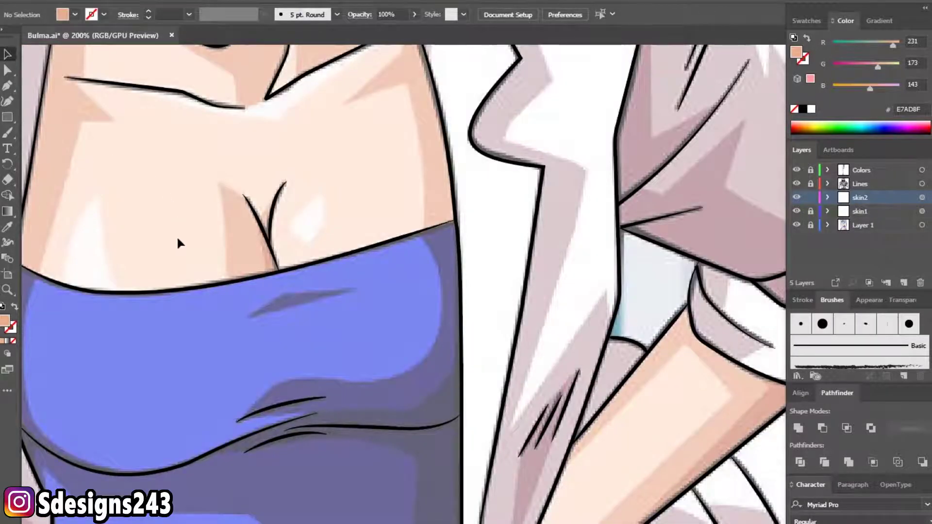
key(ctrl+minus)
drag(161, 212, 278, 281)
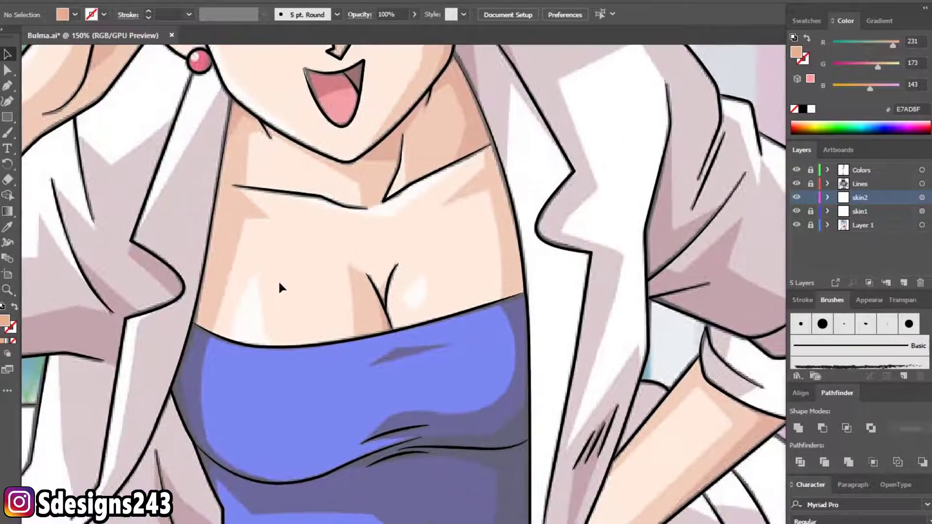
drag(210, 195, 274, 250)
- Begin the darker forearm shadow outline, placing points from the arm's top down to the wrist
click(8, 85)
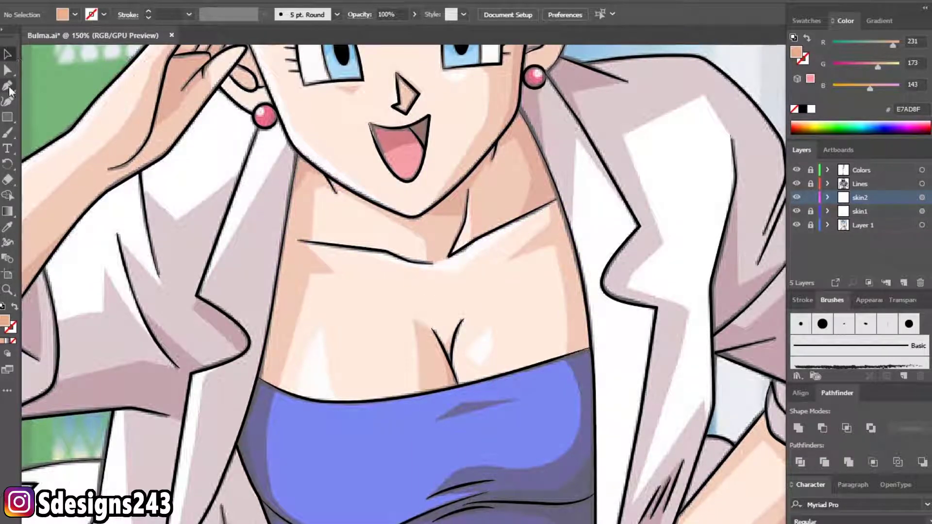
mouse_move(443, 297)
mouse_down()
mouse_move(422, 208)
mouse_move(343, 381)
mouse_move(519, 301)
mouse_up()
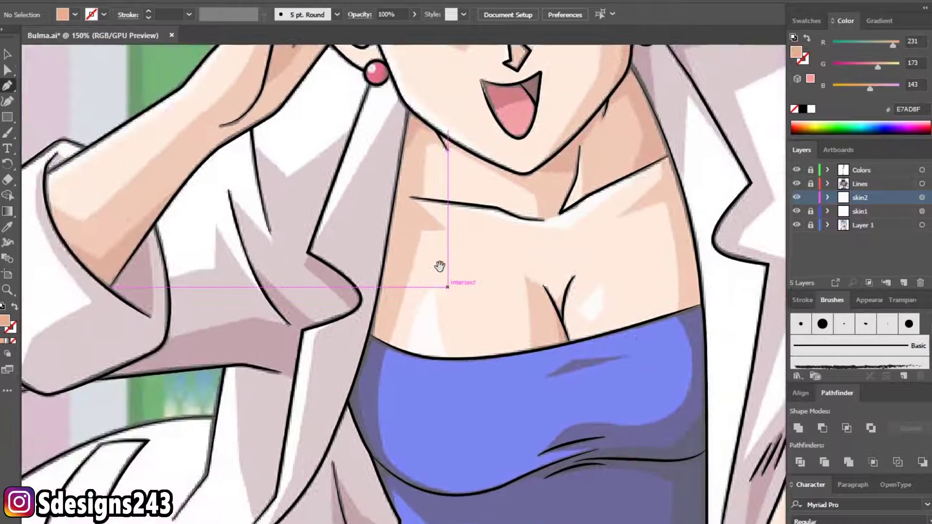
scroll(195, 262, down, 5)
key(ctrl+plus)
key(ctrl+plus)
click(301, 455)
click(493, 250)
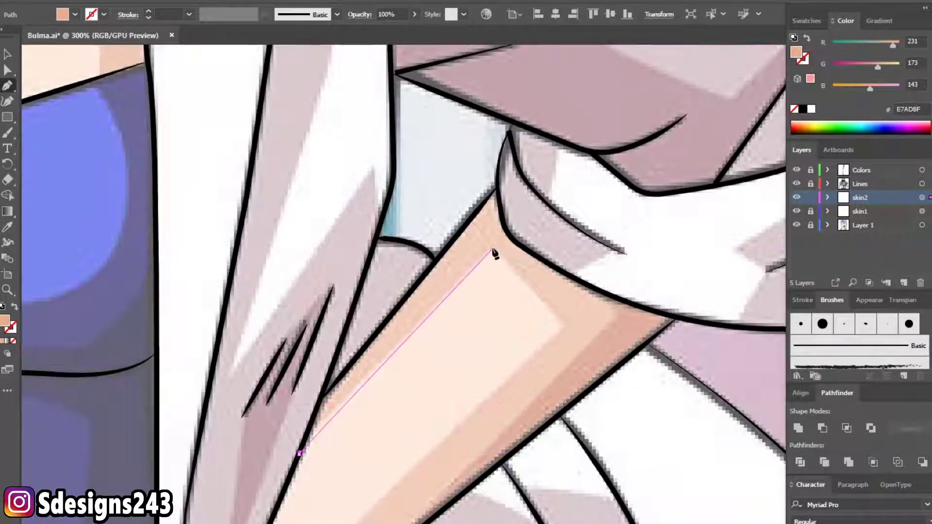
click(569, 330)
drag(551, 355, 583, 250)
click(334, 472)
click(324, 484)
click(286, 484)
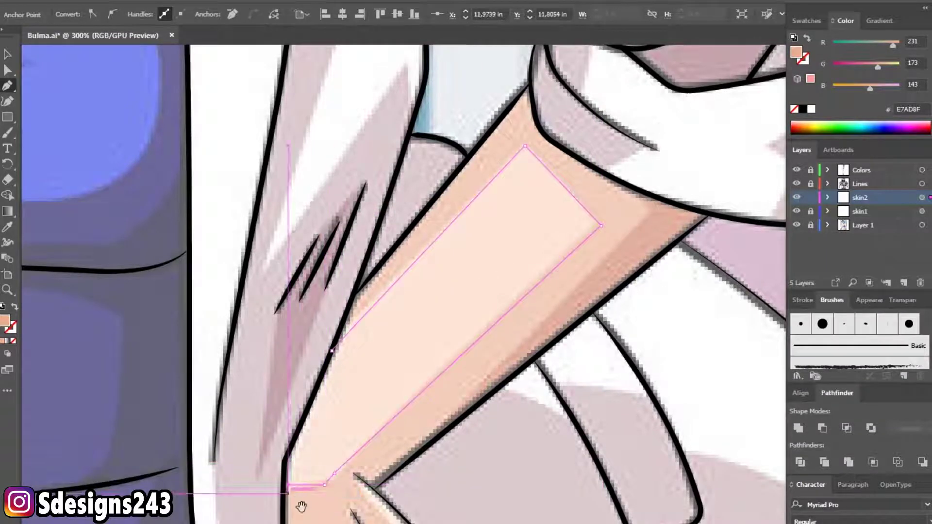
scroll(301, 495, down, 3)
scroll(332, 396, down, 2)
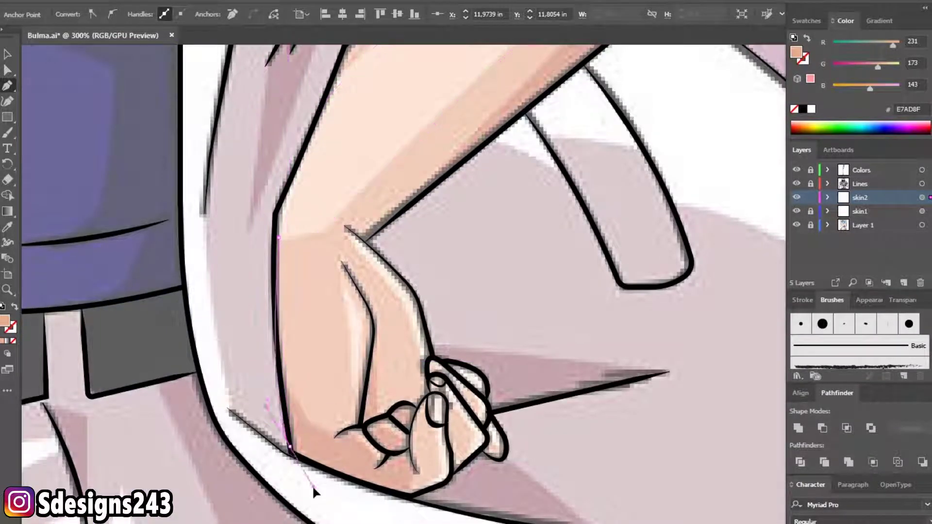
drag(290, 447, 296, 461)
drag(401, 498, 433, 489)
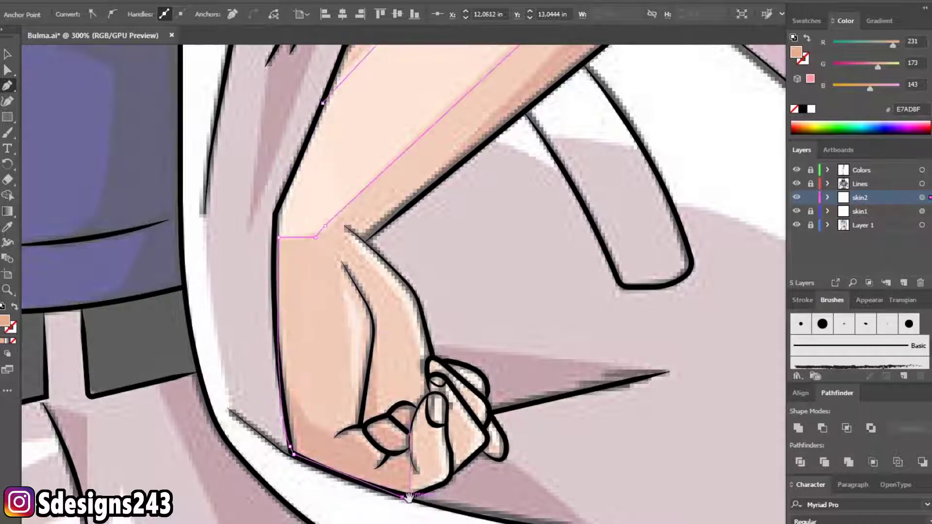
- Curve the shadow outline around the knuckle, up the finger and around the fingertip
key(ctrl+plus)
drag(346, 377, 357, 370)
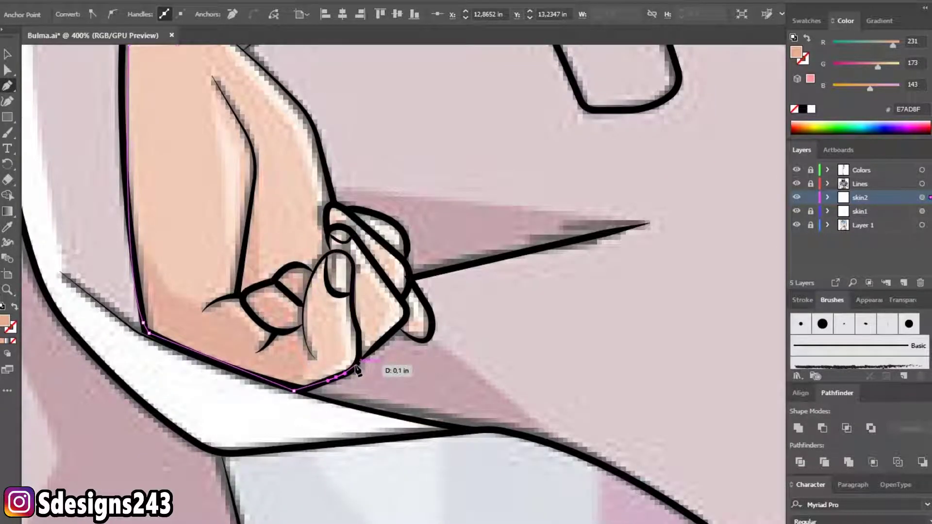
drag(305, 387, 324, 382)
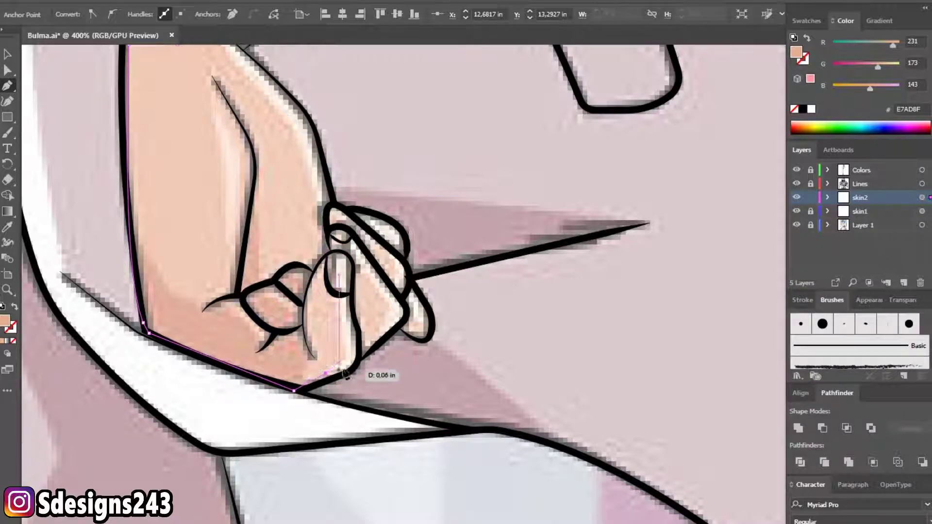
drag(323, 378, 350, 357)
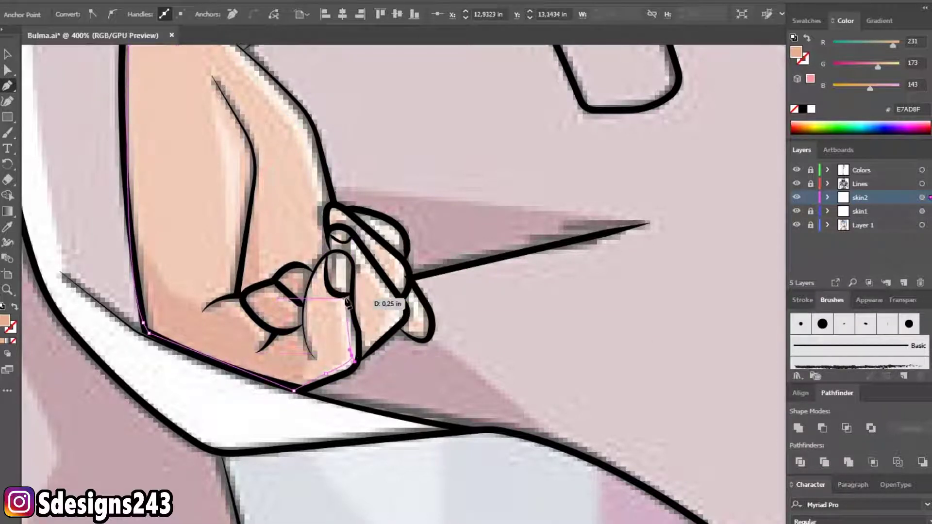
mouse_move(347, 294)
mouse_down()
mouse_move(328, 287)
mouse_move(361, 329)
mouse_up()
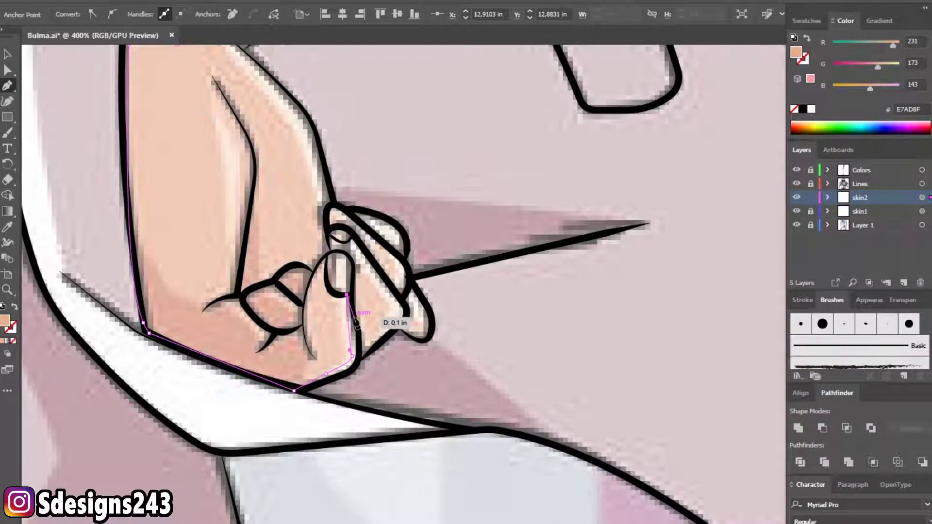
scroll(347, 308, up, 1)
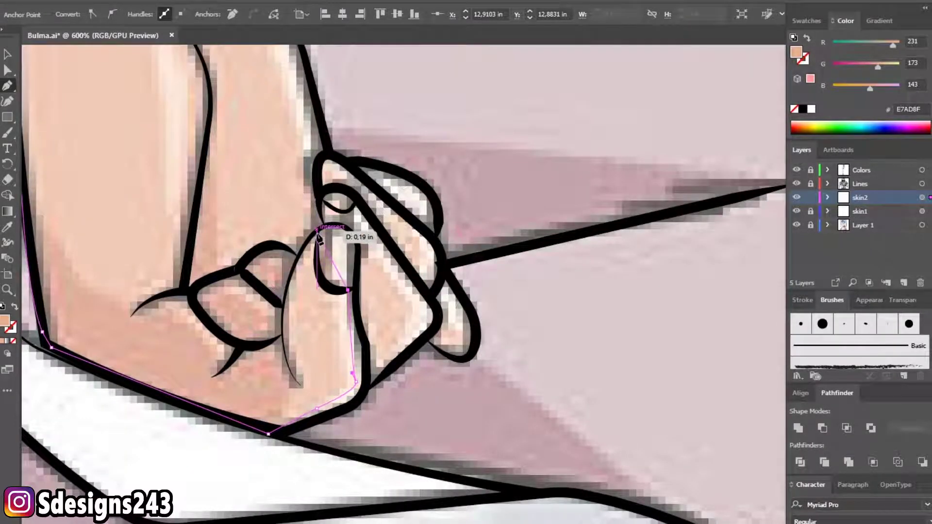
drag(319, 229, 338, 189)
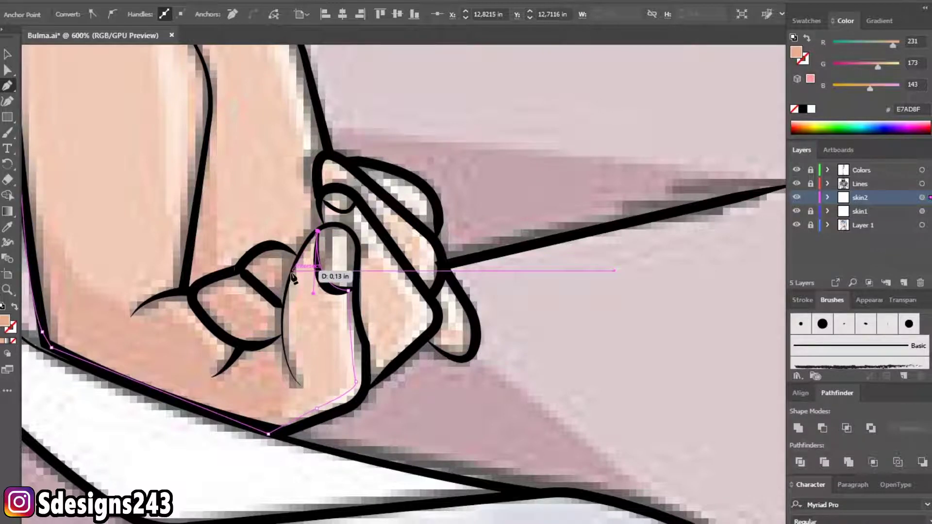
drag(283, 335, 257, 347)
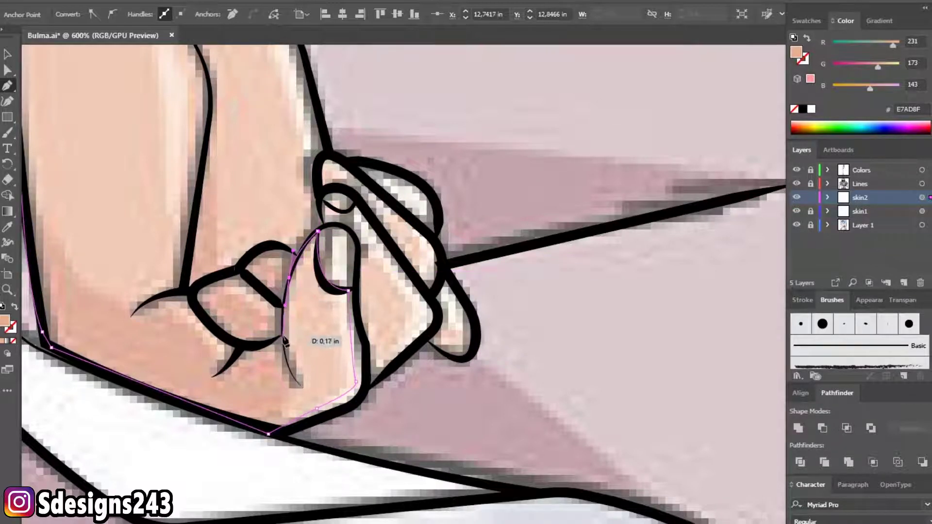
drag(192, 294, 196, 268)
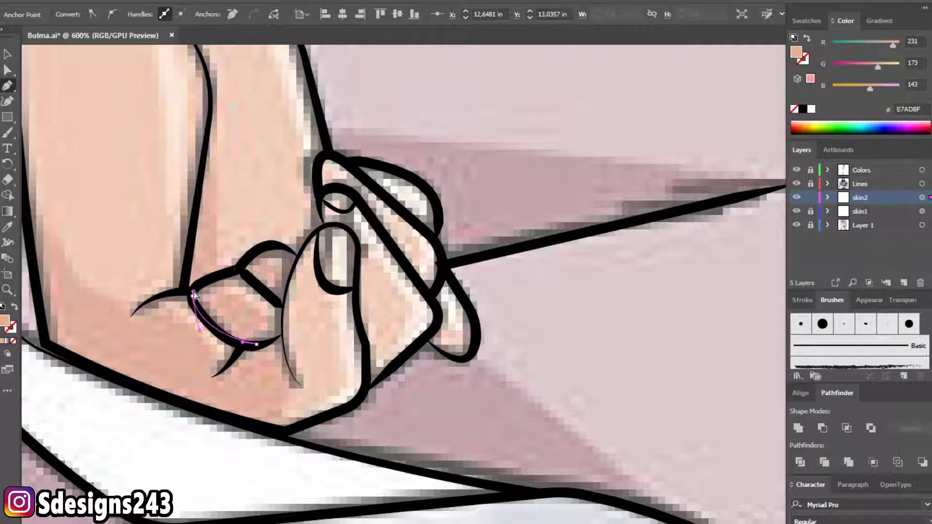
- Wrap the outline around the knuckle and fingertip, then extend it up the hand edge along the arm
scroll(194, 294, down, 2)
scroll(221, 296, up, 1)
scroll(222, 299, down, 1)
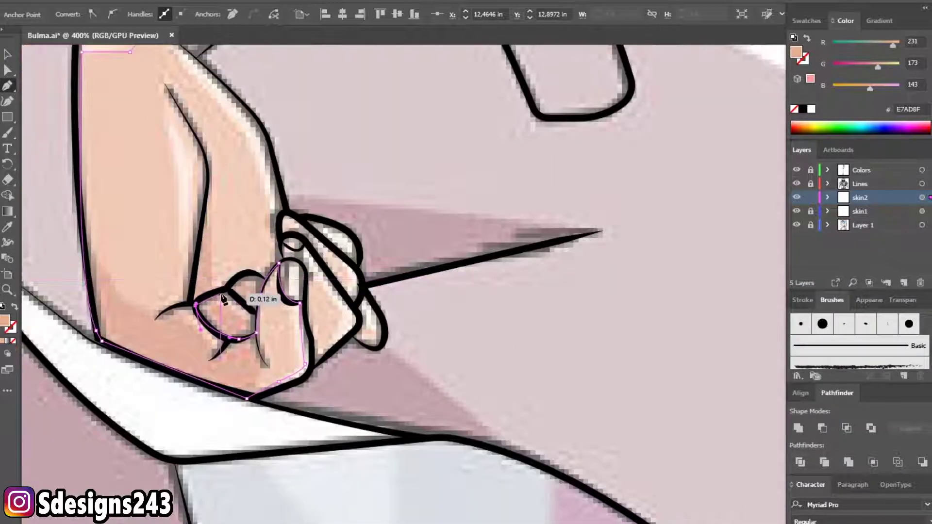
scroll(222, 299, down, 1)
scroll(223, 299, down, 1)
scroll(233, 301, up, 3)
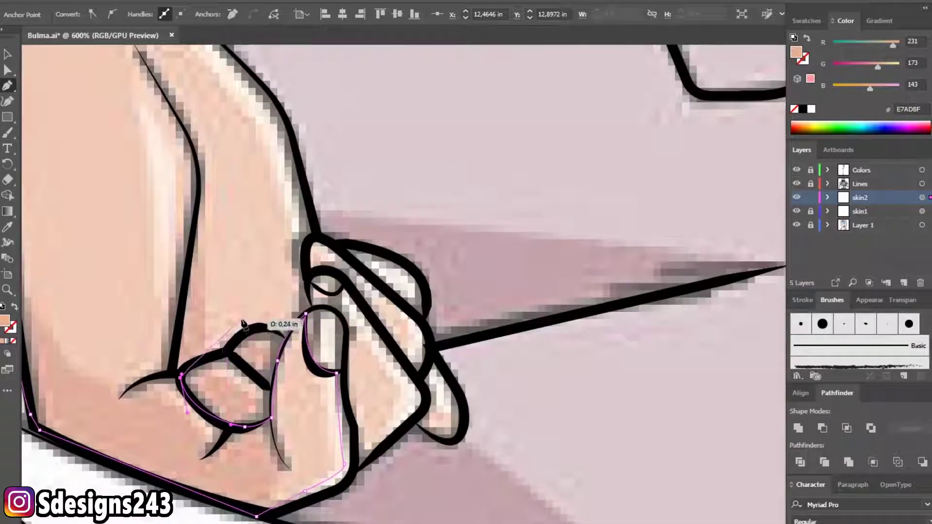
mouse_move(241, 335)
mouse_down()
mouse_move(273, 335)
mouse_move(295, 348)
mouse_up()
drag(305, 314, 316, 294)
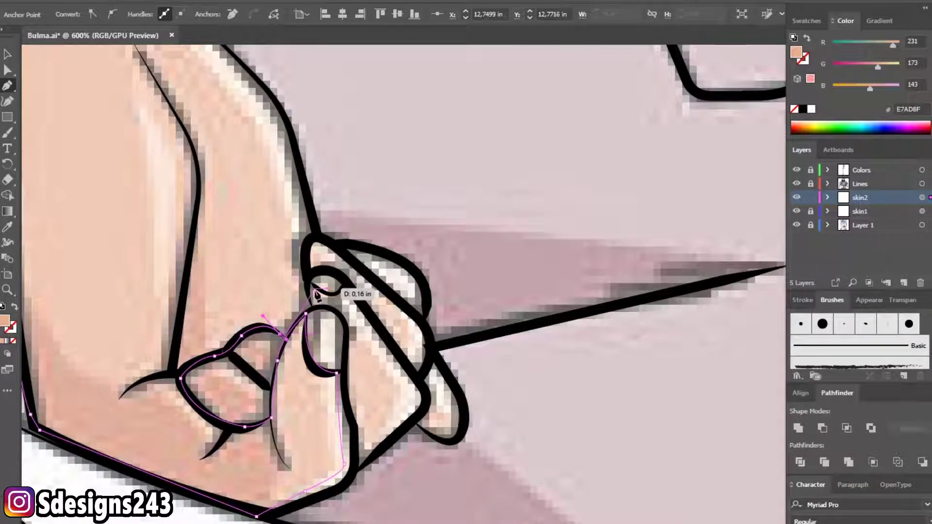
scroll(296, 252, down, 1)
drag(289, 186, 275, 174)
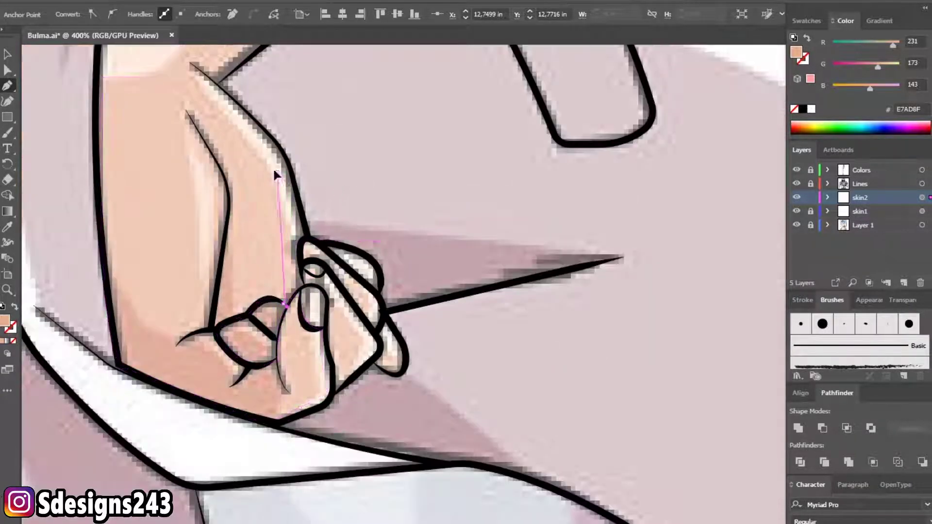
mouse_move(207, 90)
mouse_down()
mouse_move(190, 71)
mouse_move(311, 170)
mouse_move(468, 156)
mouse_up()
- Carry the arm shadow up to where the arm meets the sleeve and close the shape
drag(529, 214, 585, 178)
click(584, 176)
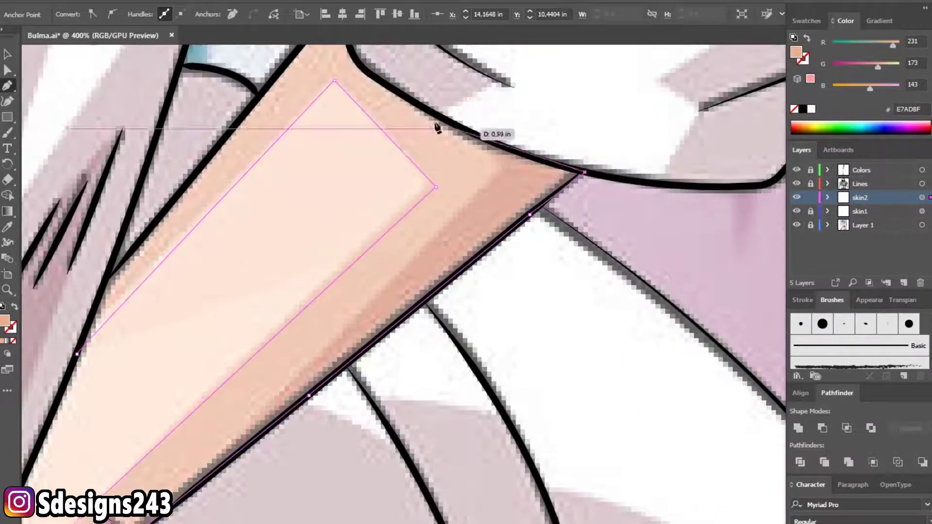
drag(462, 135, 381, 308)
click(404, 312)
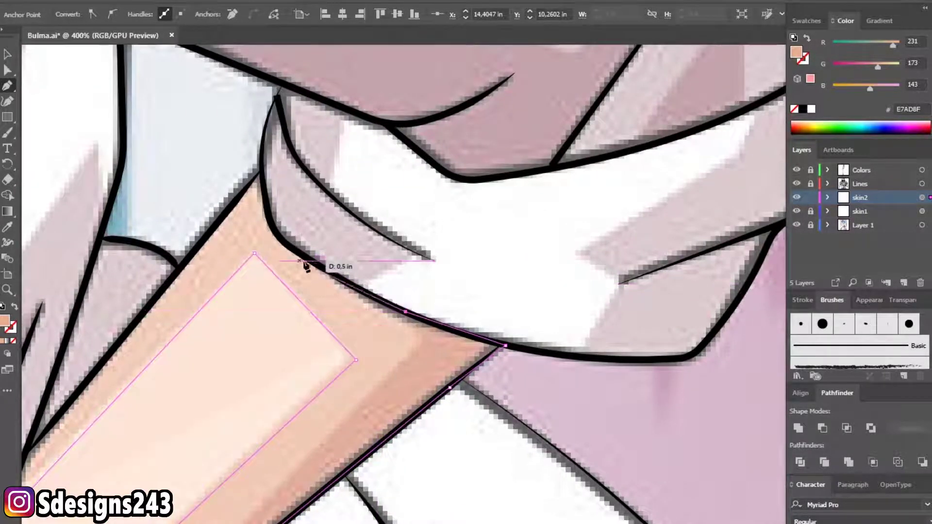
ctrl+click(281, 229)
- Add a shadow curve below the sleeve along the arm's left edge, then deselect
click(262, 170)
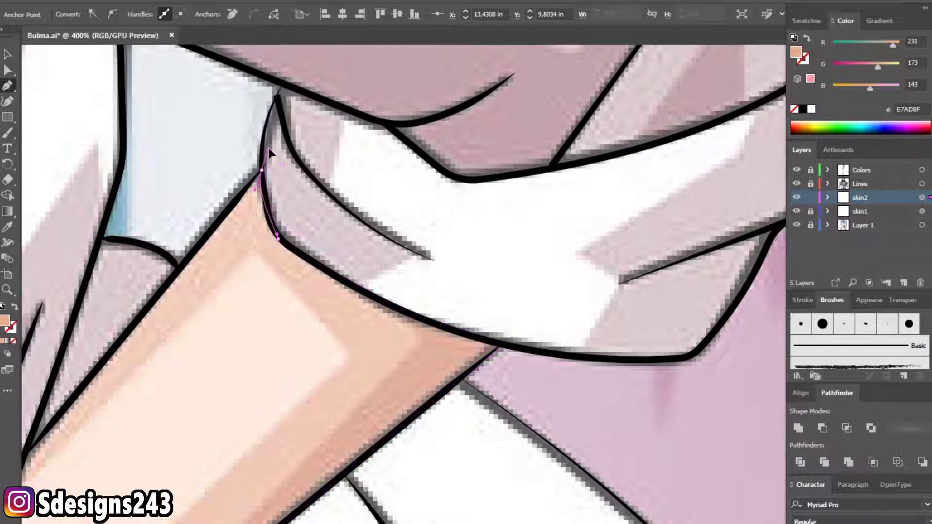
key(ctrl+minus)
click(227, 317)
drag(209, 370, 218, 362)
scroll(103, 136, down, 3)
ctrl+click(129, 215)
key(ctrl+plus)
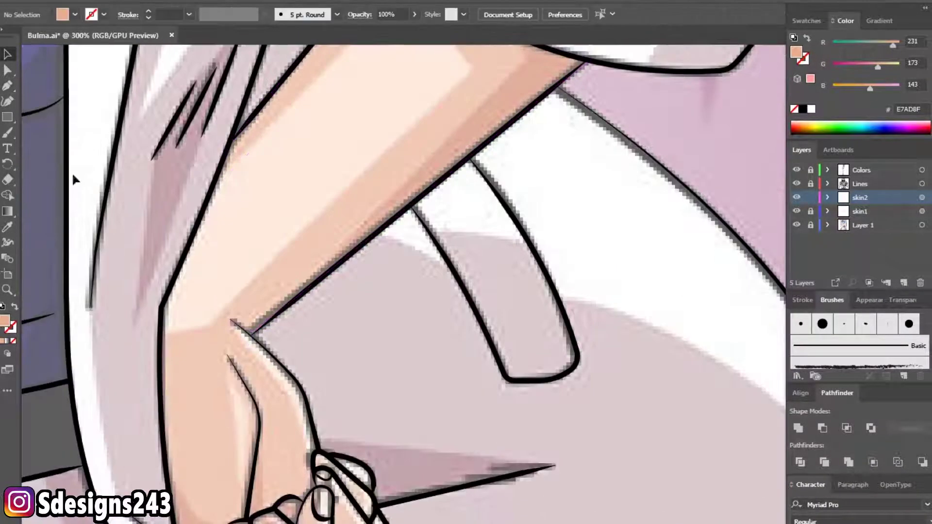
scroll(333, 327, down, 3)
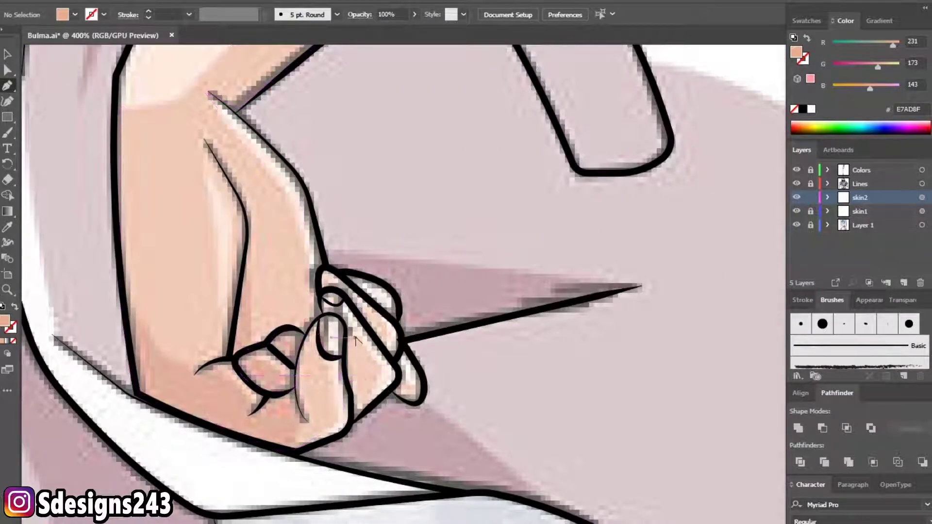
- Draw and close a shadow shape along the side of the first finger
scroll(342, 328, up, 2)
drag(350, 328, 412, 410)
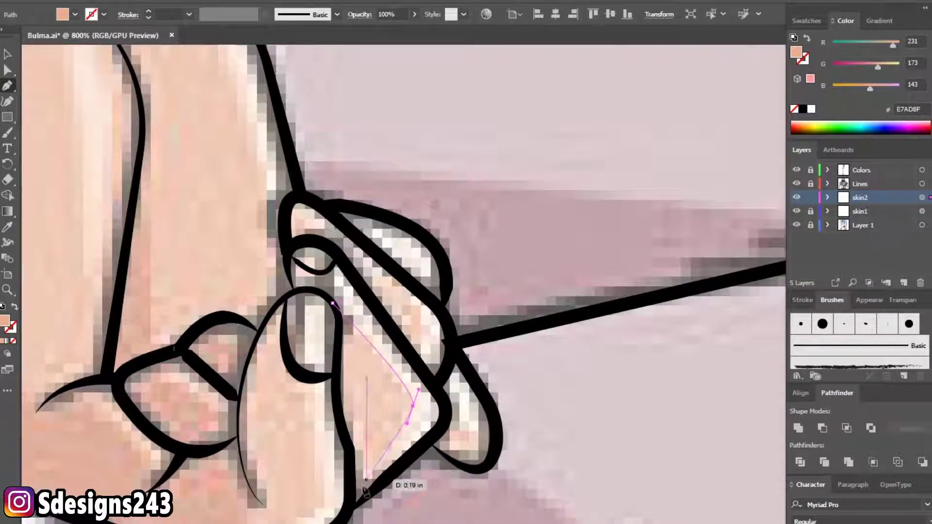
click(354, 506)
click(350, 449)
click(336, 396)
click(338, 349)
click(340, 338)
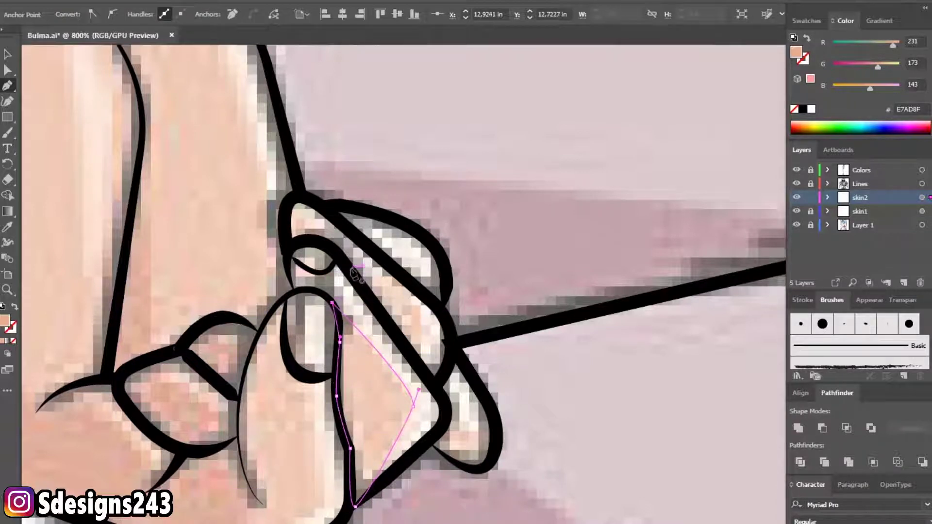
- Draw and close a second finger shadow following the crease and knuckle
click(292, 206)
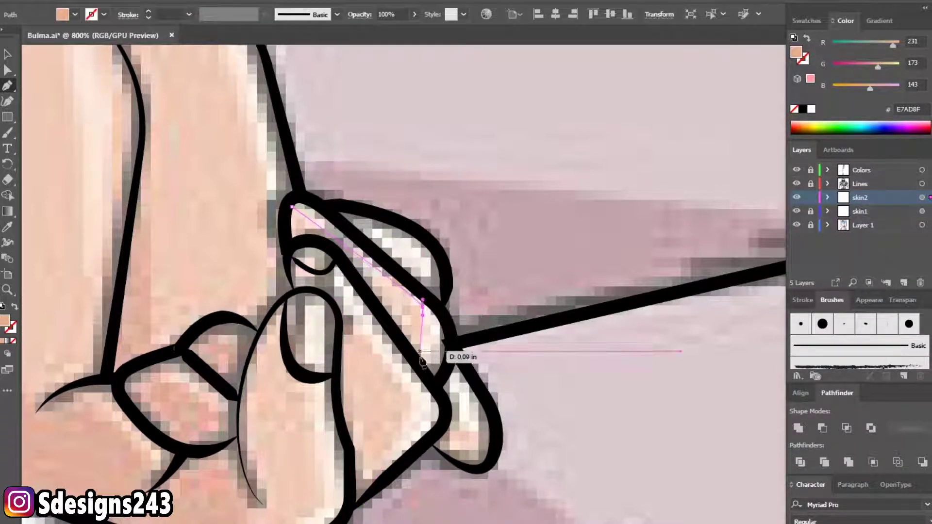
drag(422, 360, 419, 386)
click(350, 274)
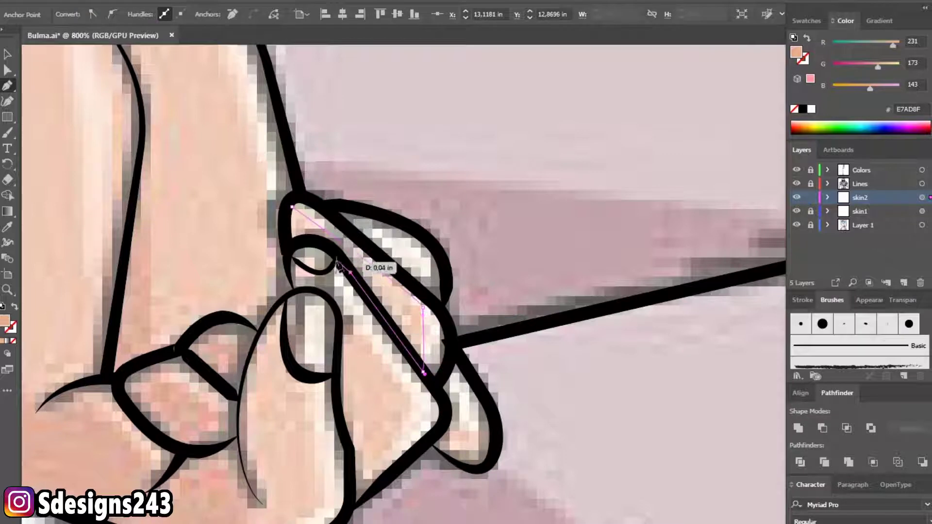
click(321, 243)
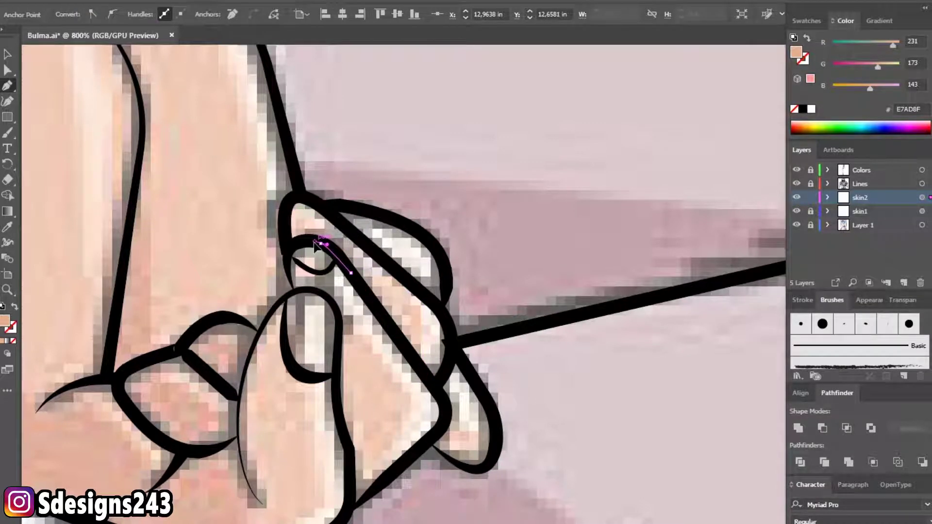
click(289, 250)
click(284, 227)
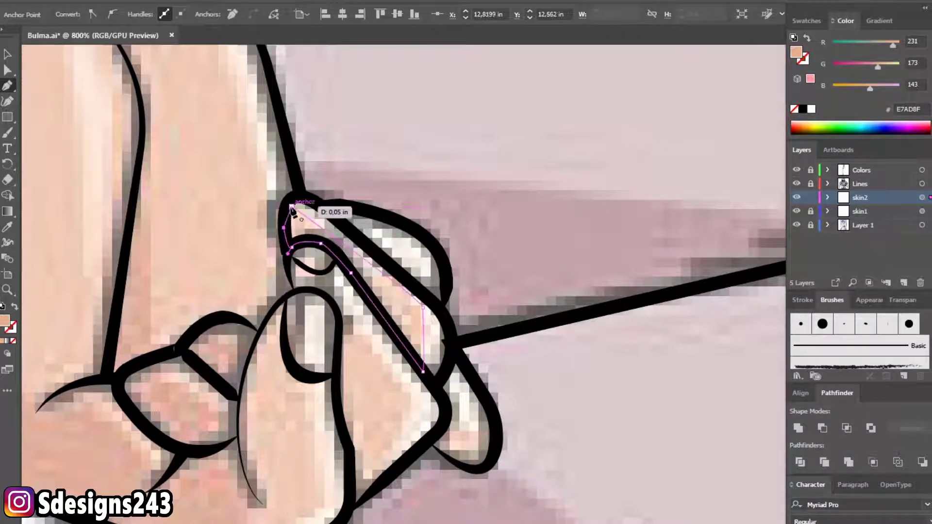
ctrl+click(51, 111)
scroll(478, 310, down, 3)
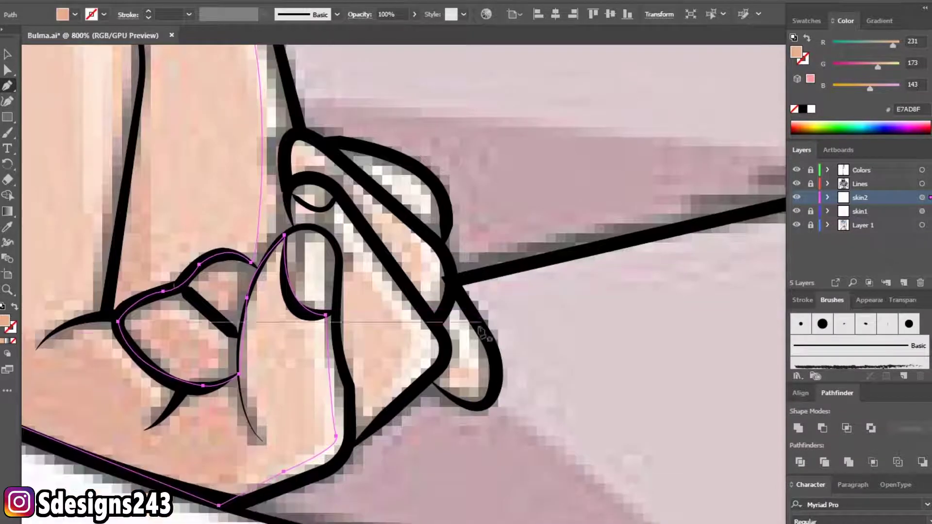
- Draw a curved shadow shape on the fingertip, close it and deselect
click(452, 316)
drag(447, 363, 391, 335)
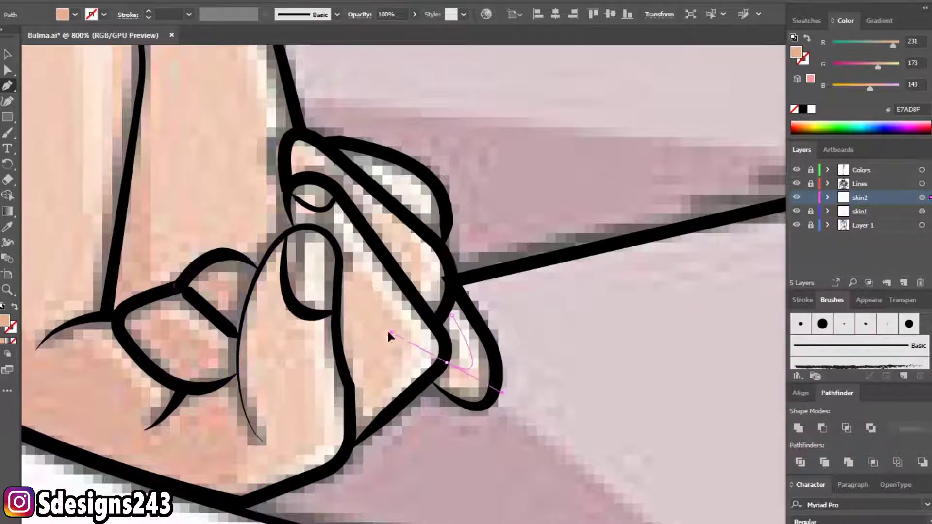
drag(427, 378, 444, 401)
drag(496, 365, 482, 316)
click(451, 278)
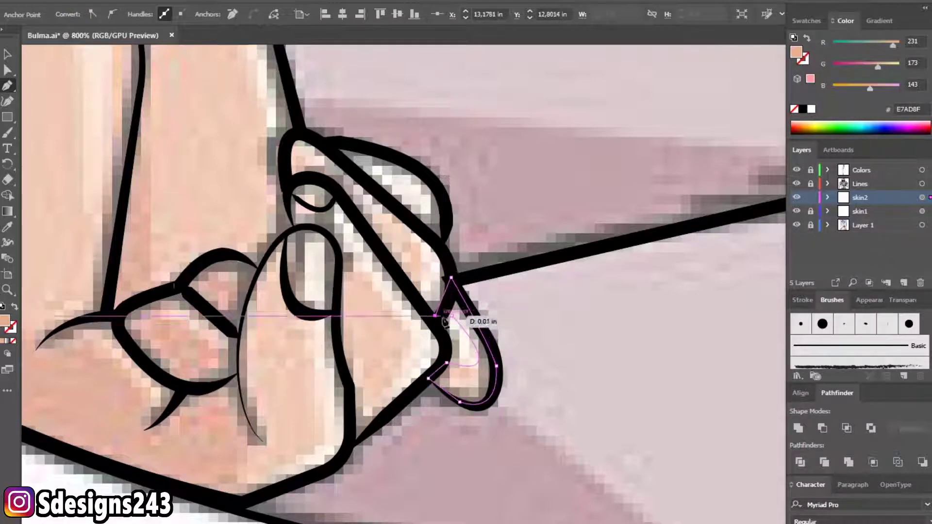
ctrl+click(301, 167)
- Trace and close a shadow shape around the top finger
click(343, 162)
click(419, 221)
click(442, 250)
click(446, 213)
click(413, 166)
click(323, 143)
click(343, 162)
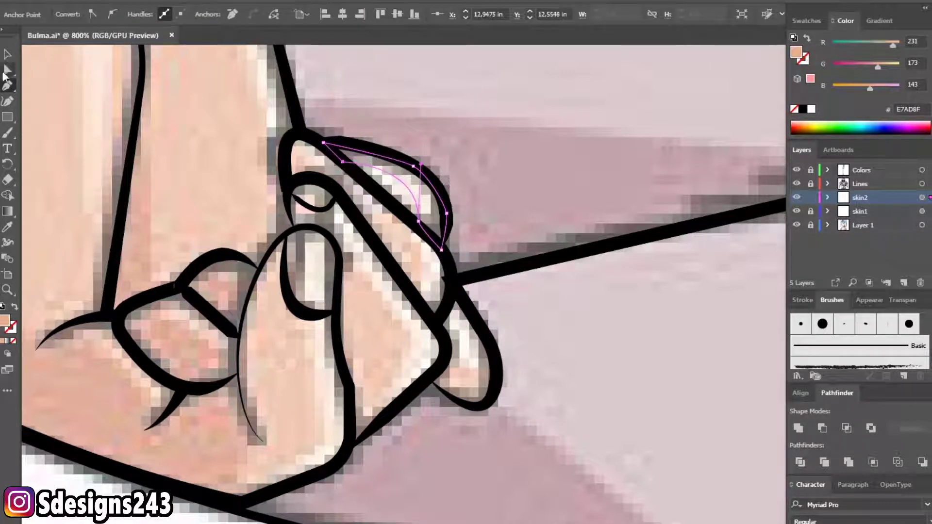
scroll(306, 226, down, 3)
scroll(305, 226, down, 2)
- Start the shadow below the left shorts cuff, undoing one misplaced curve along the cuff line
scroll(306, 226, down, 1)
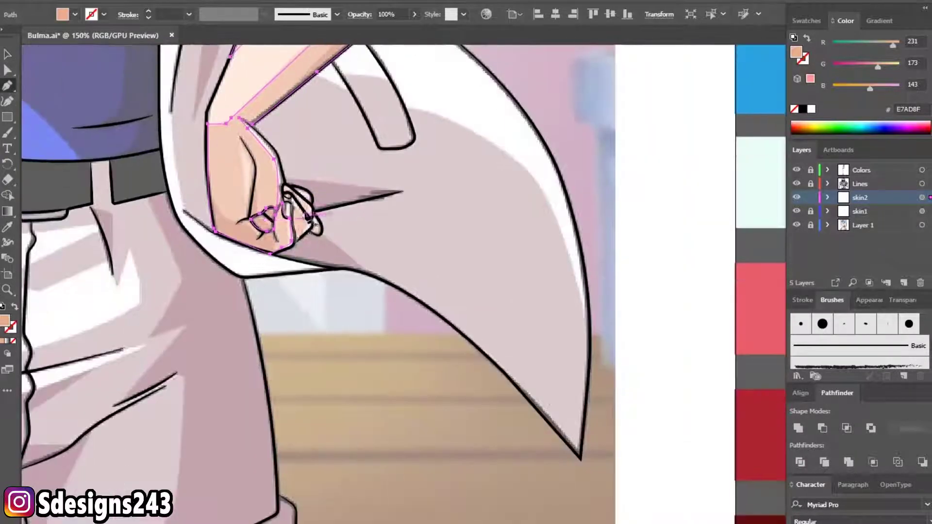
scroll(306, 224, down, 1)
scroll(456, 383, down, 2)
scroll(395, 338, down, 3)
scroll(423, 290, down, 3)
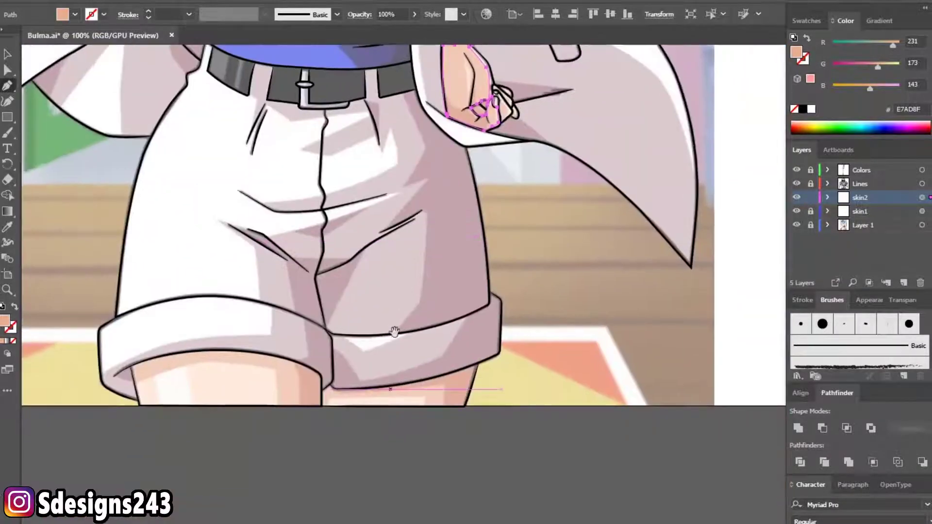
scroll(423, 290, down, 2)
scroll(280, 312, up, 2)
scroll(353, 270, up, 1)
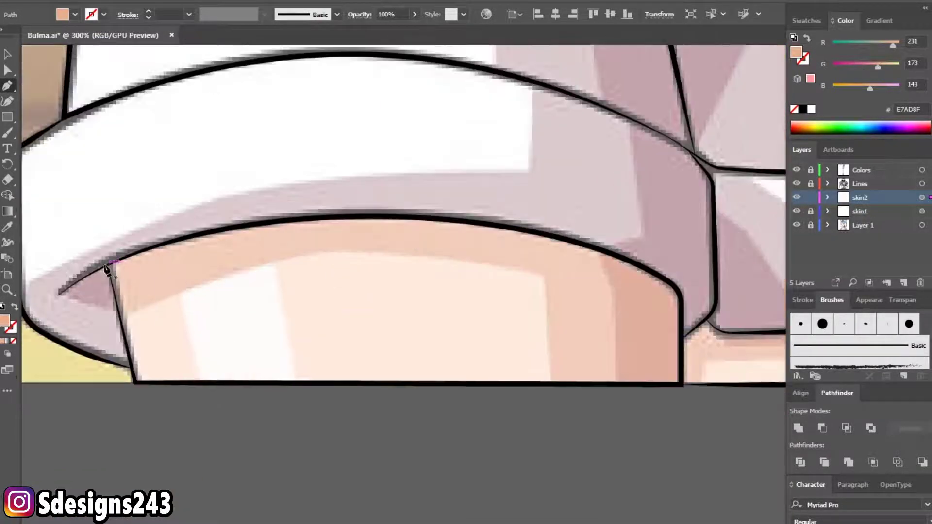
scroll(107, 272, up, 1)
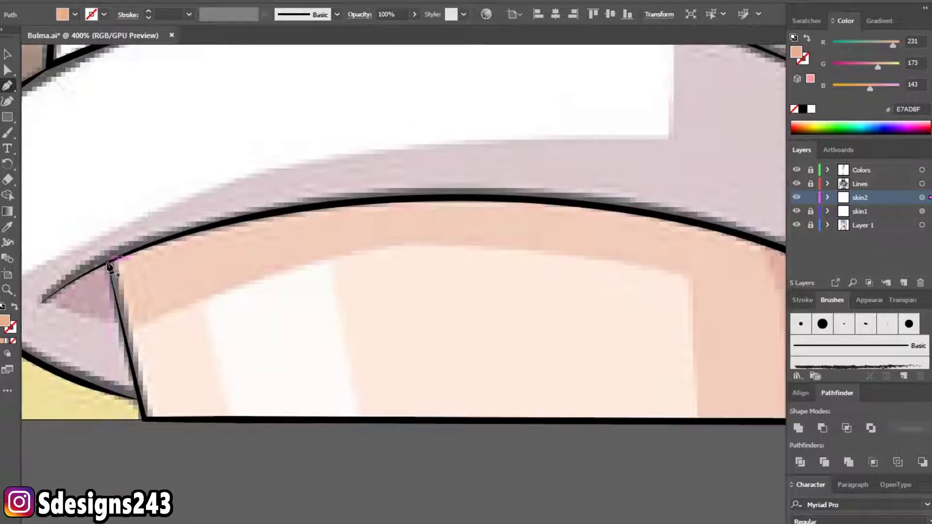
click(144, 419)
scroll(162, 388, down, 1)
scroll(243, 381, up, 1)
click(175, 398)
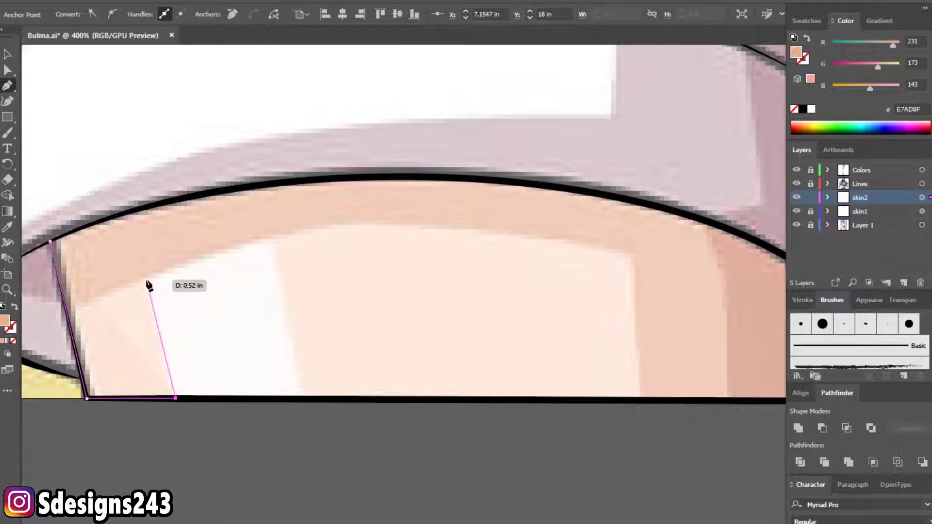
click(145, 277)
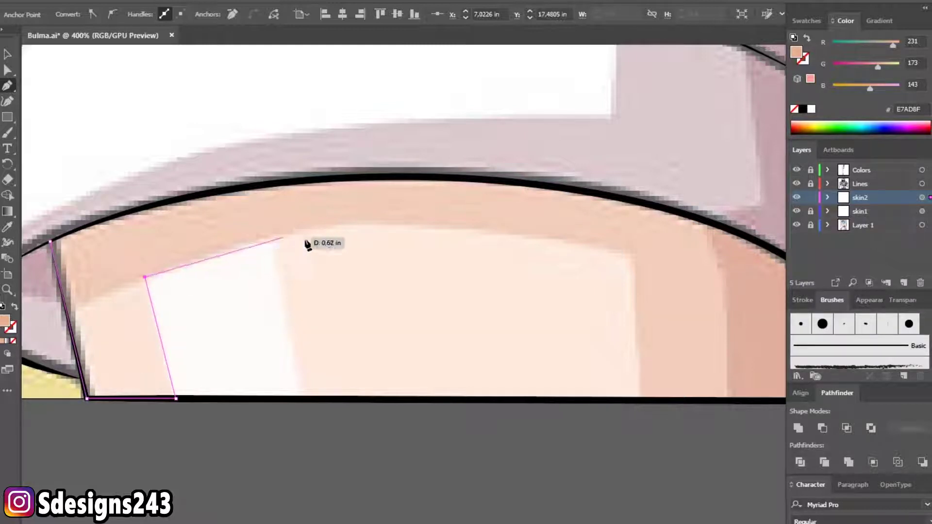
mouse_move(634, 259)
mouse_down()
mouse_move(789, 372)
mouse_move(738, 358)
mouse_up()
key(ctrl+z)
drag(266, 239, 312, 232)
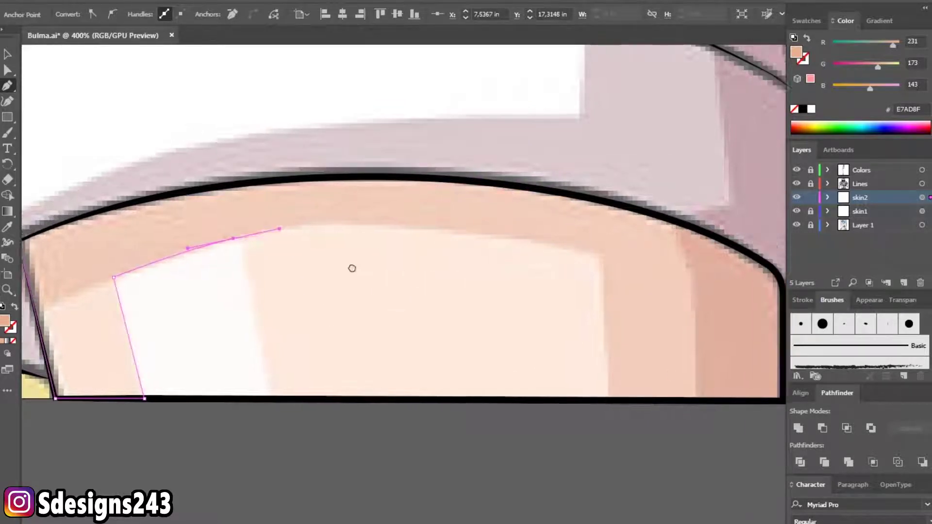
- Continue the shadow across the leg and extend its bottom edge to the right
scroll(351, 266, right, 3)
mouse_move(554, 246)
mouse_down()
mouse_move(658, 301)
mouse_move(686, 294)
mouse_move(595, 270)
mouse_up()
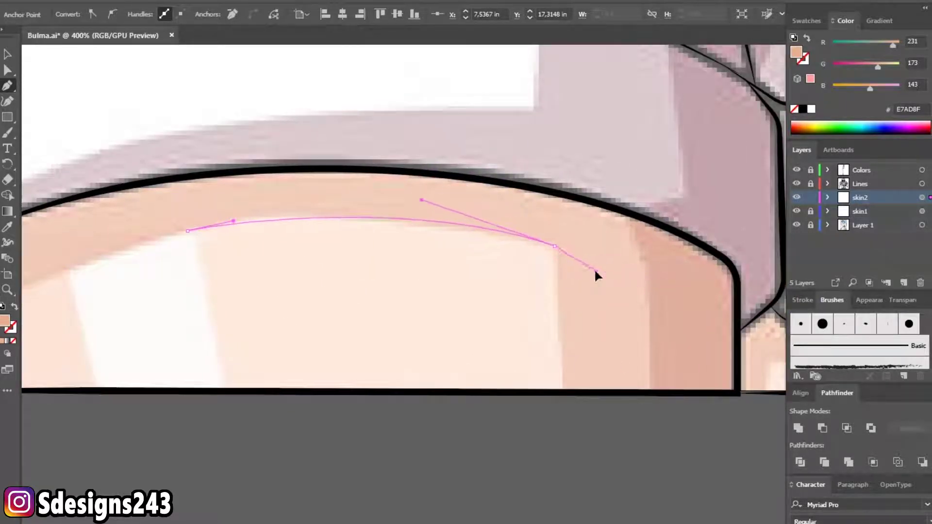
click(555, 246)
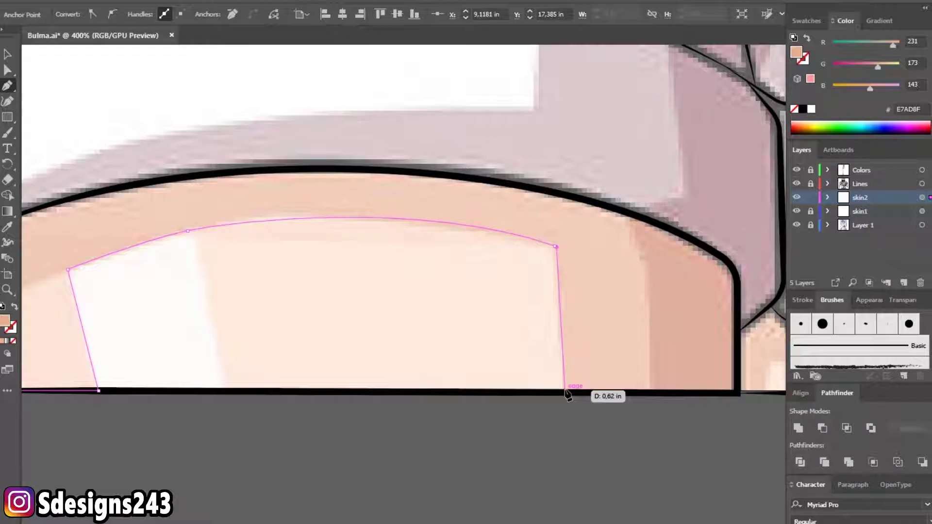
scroll(486, 330, down, 1)
scroll(486, 330, left, 2)
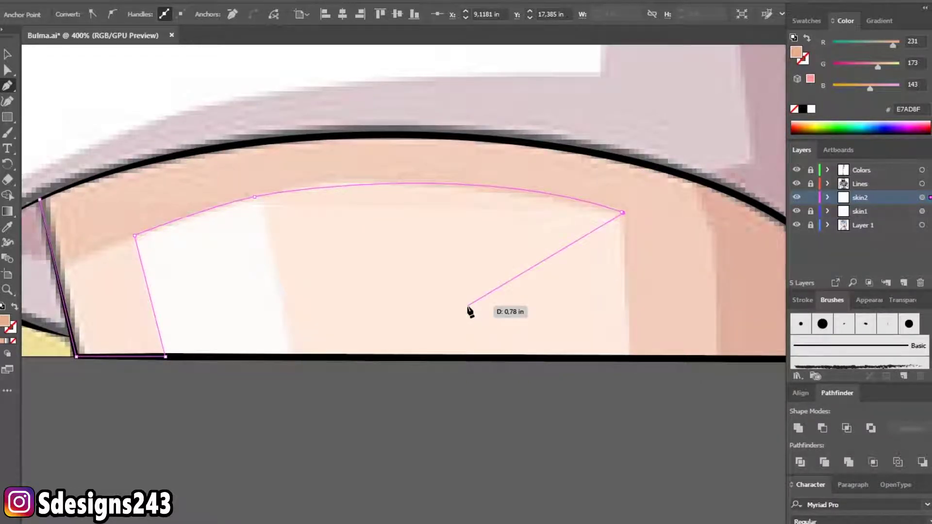
key(ctrl+z)
key(ctrl+z)
click(286, 356)
click(631, 357)
scroll(651, 358, right, 3)
scroll(363, 385, right, 3)
- Trace up the thigh's right edge and back along the cuff, closing and deselecting the shape
click(496, 387)
click(496, 271)
drag(475, 247, 467, 250)
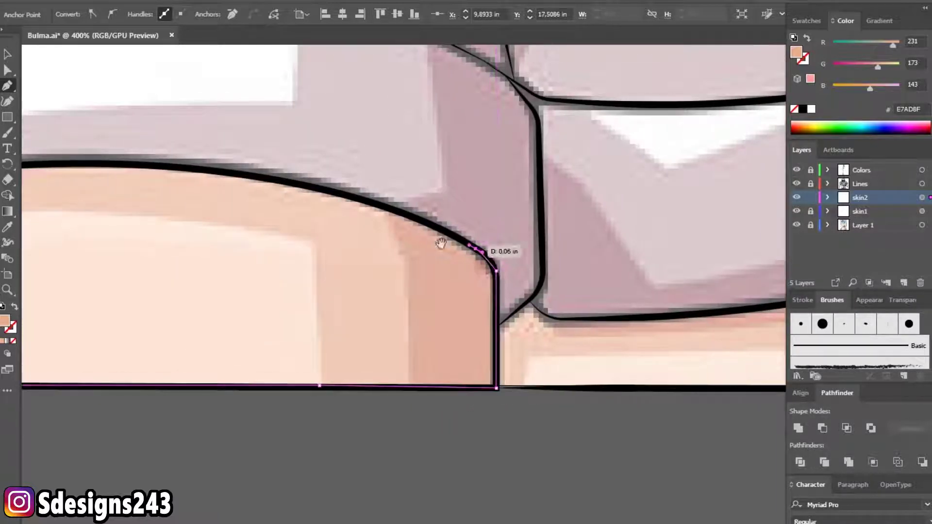
scroll(467, 250, left, 5)
click(551, 356)
click(513, 337)
scroll(445, 333, left, 3)
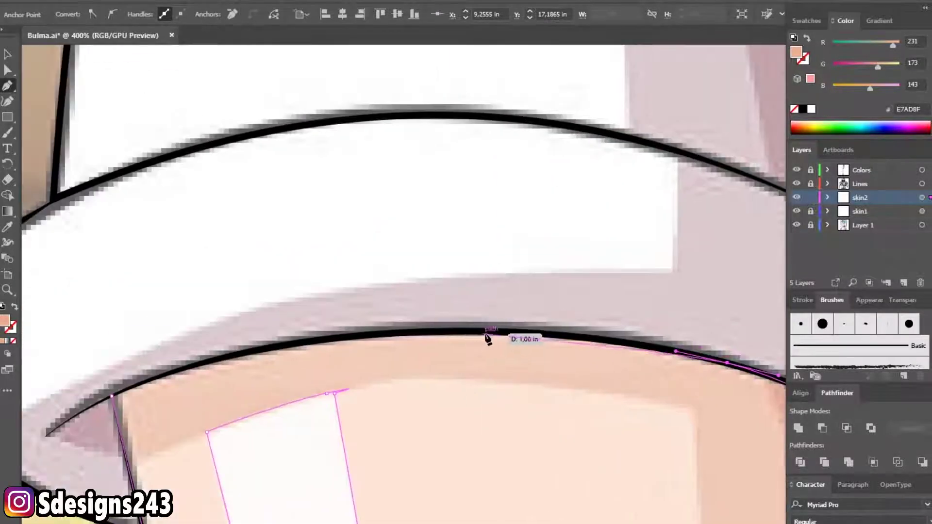
drag(483, 332, 318, 344)
scroll(403, 337, left, 3)
click(250, 374)
key(ctrl+minus)
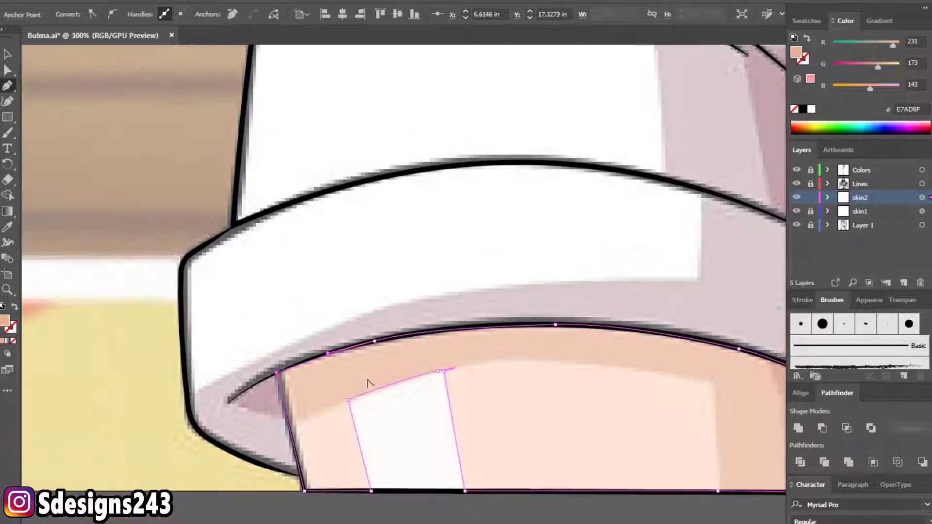
scroll(370, 350, right, 5)
click(8, 54)
key(ctrl+shift+a)
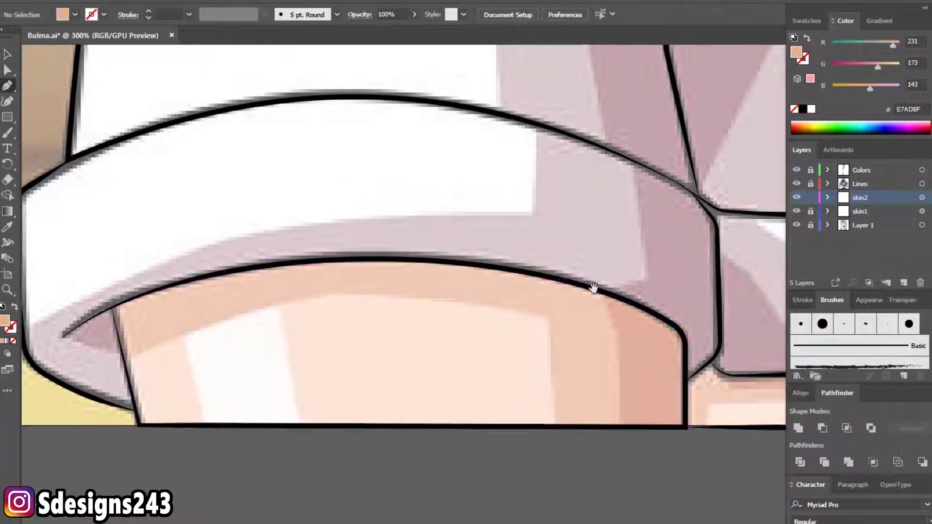
- Place the corner points of the shadow beneath the right shorts cuff
key(ctrl+plus)
scroll(388, 243, right, 3)
click(297, 350)
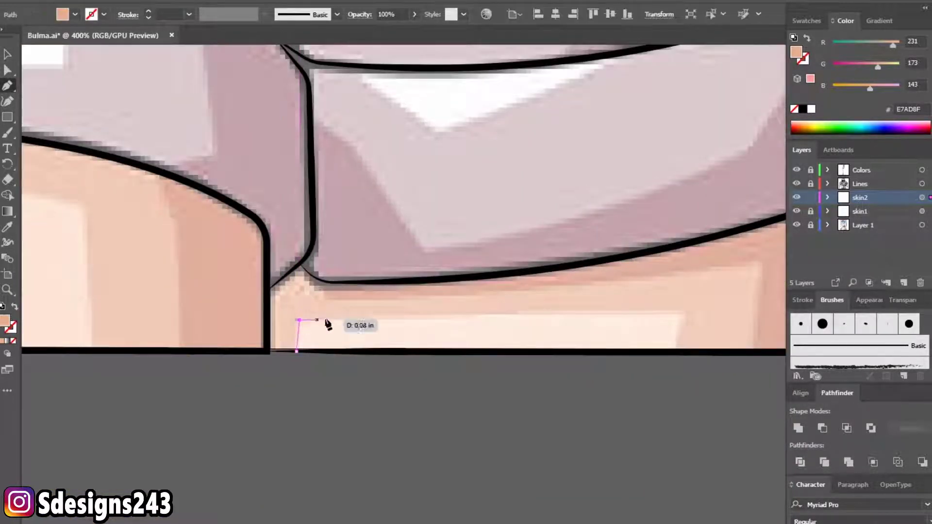
click(683, 315)
click(673, 353)
scroll(673, 354, right, 5)
click(488, 355)
click(548, 180)
click(447, 215)
- Curve the outline along the cuff, close the shape, deselect and zoom out
scroll(364, 225, left, 5)
drag(619, 244, 515, 280)
mouse_move(443, 275)
mouse_down()
mouse_move(273, 288)
mouse_move(221, 249)
mouse_up()
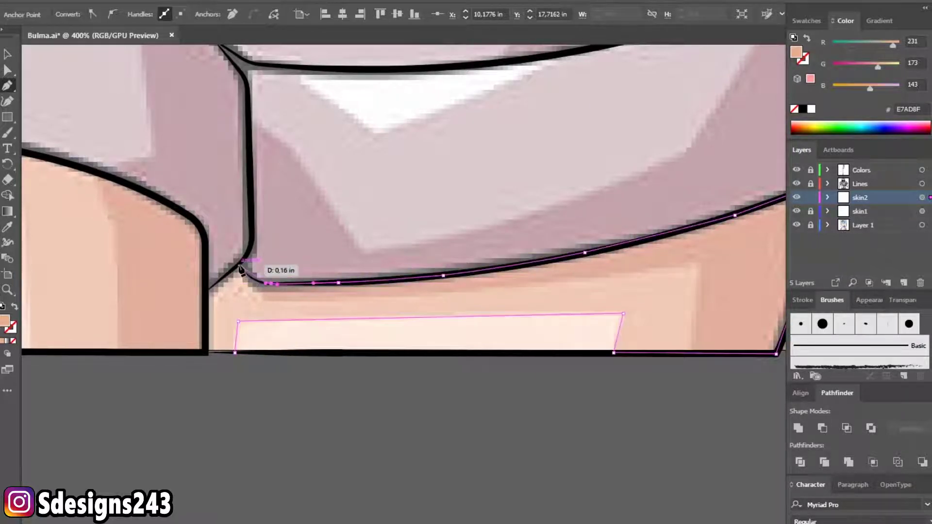
drag(210, 291, 215, 294)
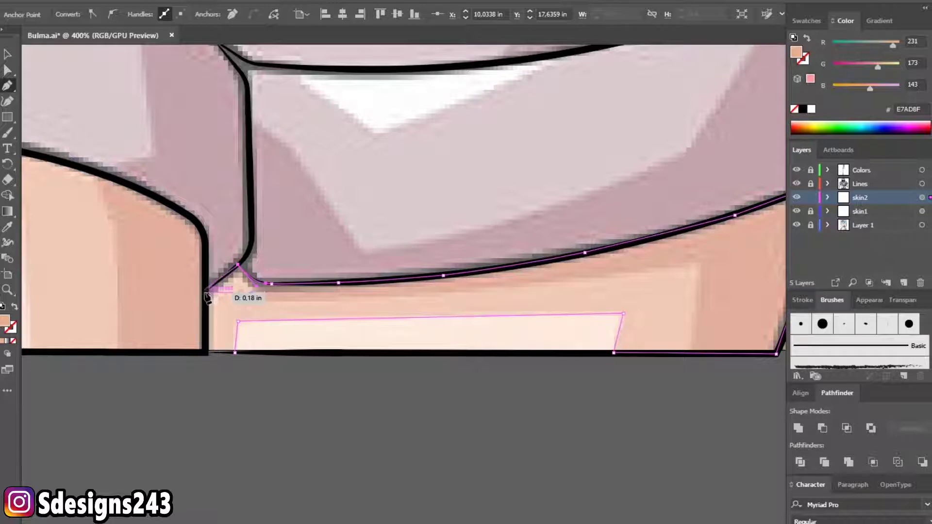
click(205, 353)
drag(205, 357, 235, 353)
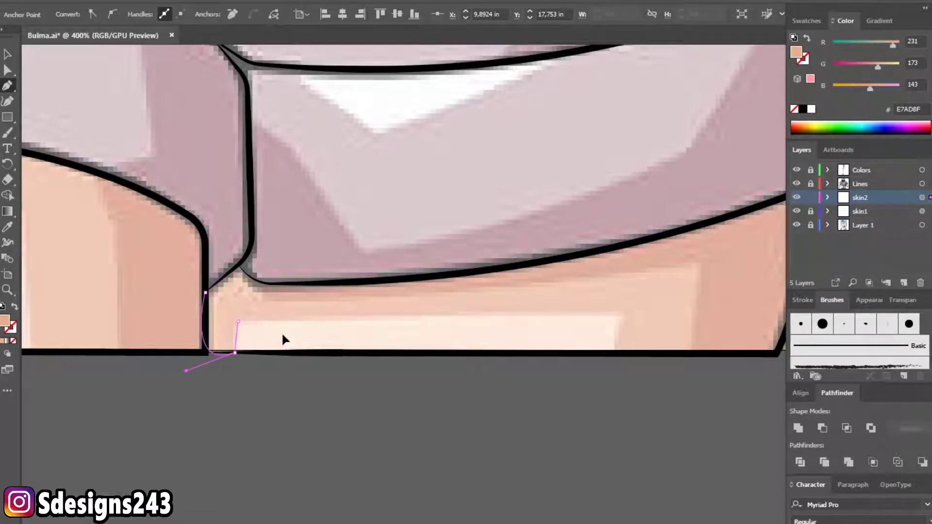
key(ctrl+shift+a)
key(ctrl+minus)
key(ctrl+minus)
key(ctrl+minus)
key(ctrl+minus)
scroll(183, 154, up, 2)
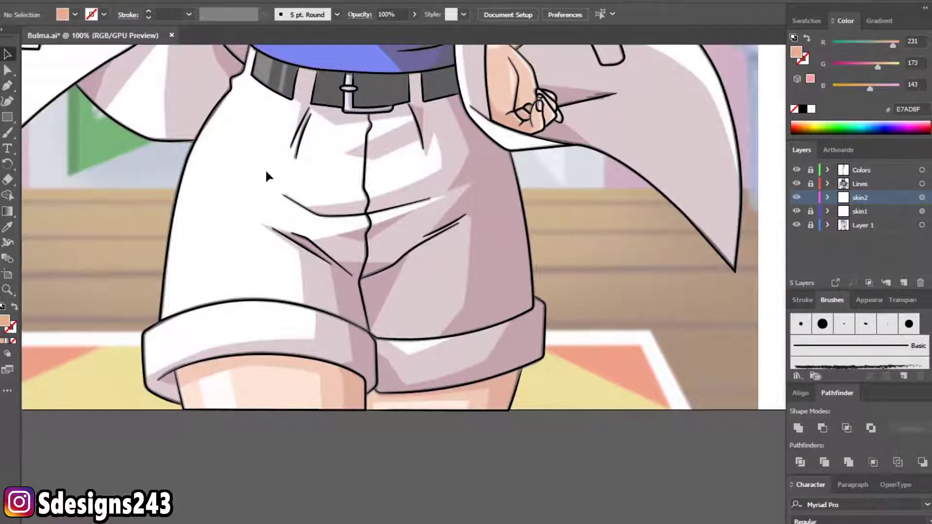
- Zoom out to the whole figure and add a new skin3 layer for more shadows
key(ctrl+minus)
scroll(572, 226, up, 5)
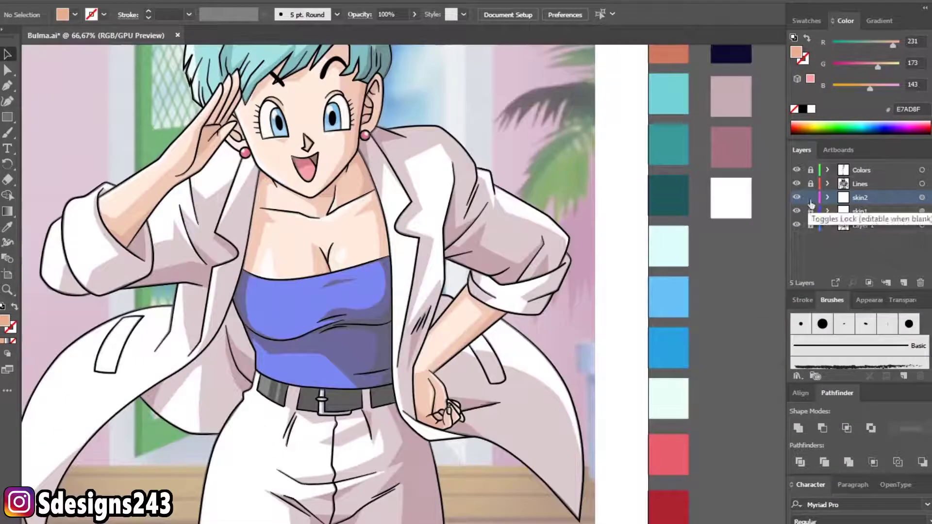
scroll(369, 97, up, 1)
scroll(406, 155, up, 2)
scroll(407, 155, down, 1)
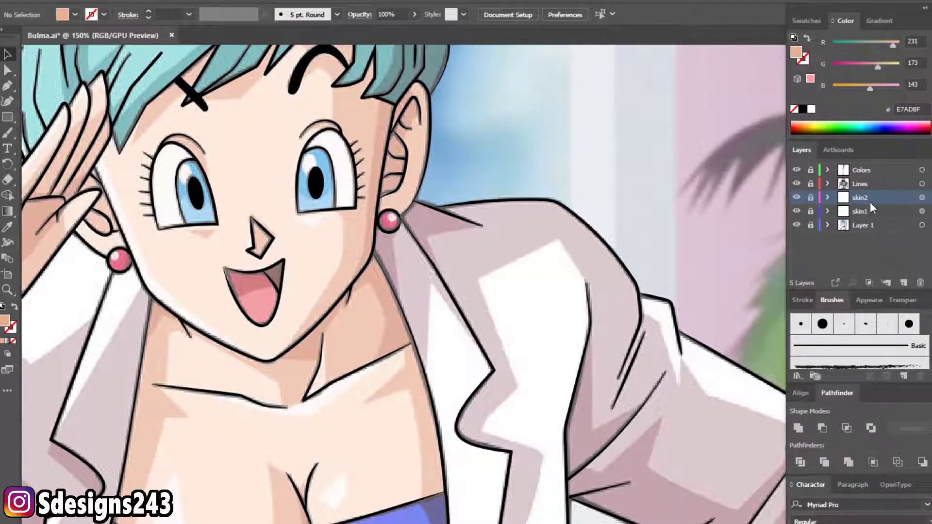
click(904, 282)
text(skin3)
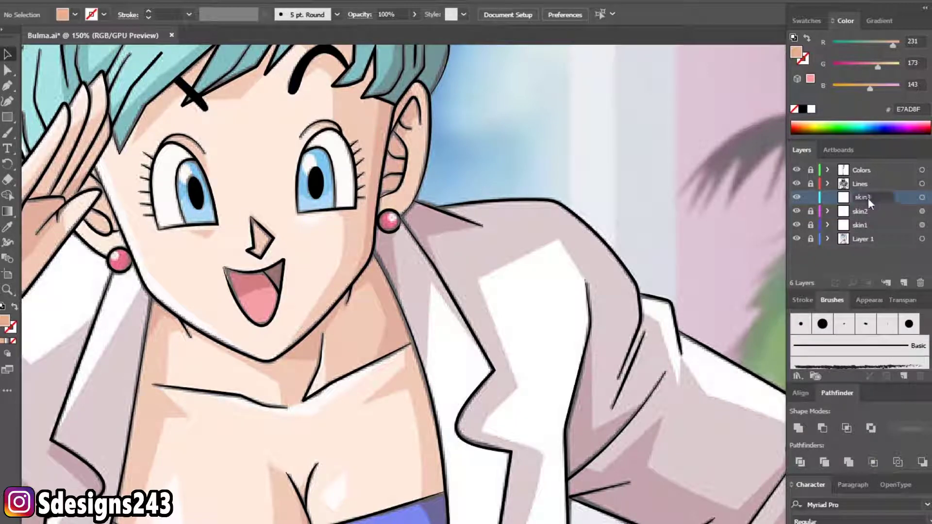
- Pick the CD775F swatch, lock the Colors layer, target skin3 and set 10% opacity
scroll(604, 213, down, 1)
scroll(605, 213, down, 1)
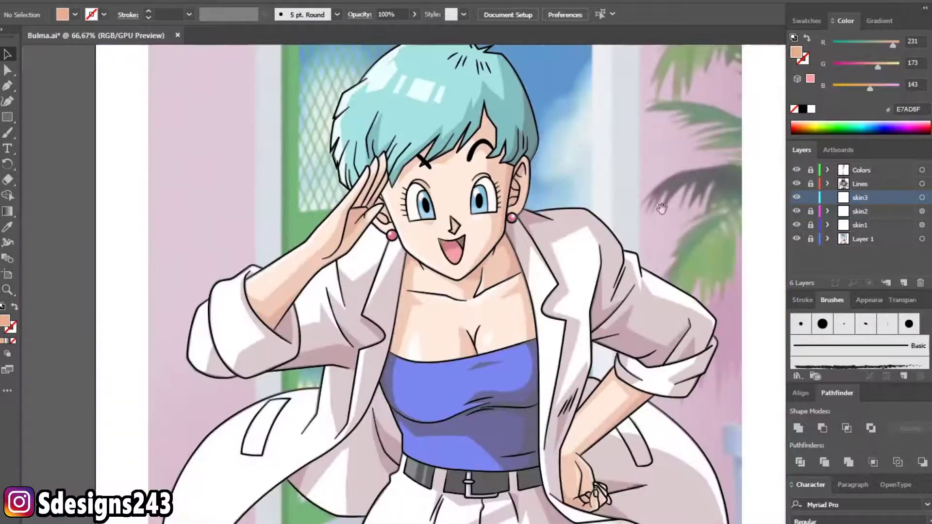
scroll(662, 207, down, 1)
click(698, 158)
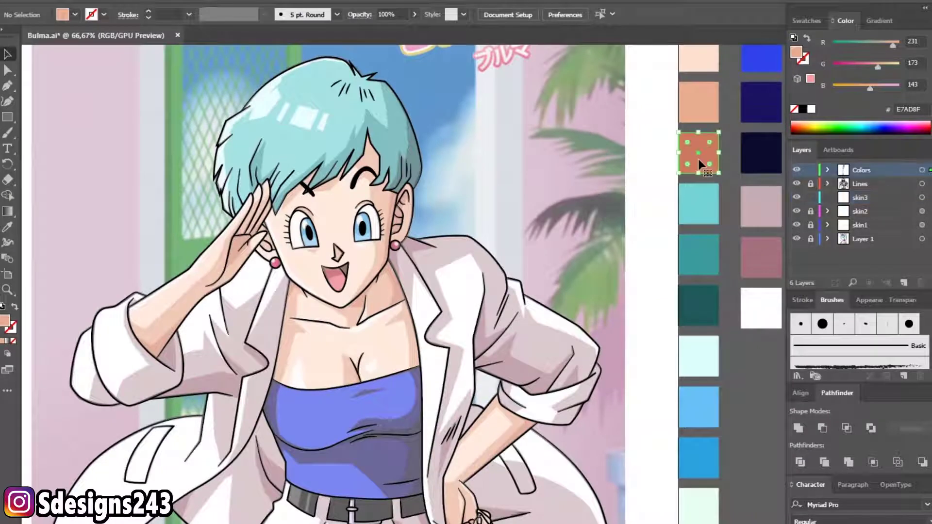
click(810, 170)
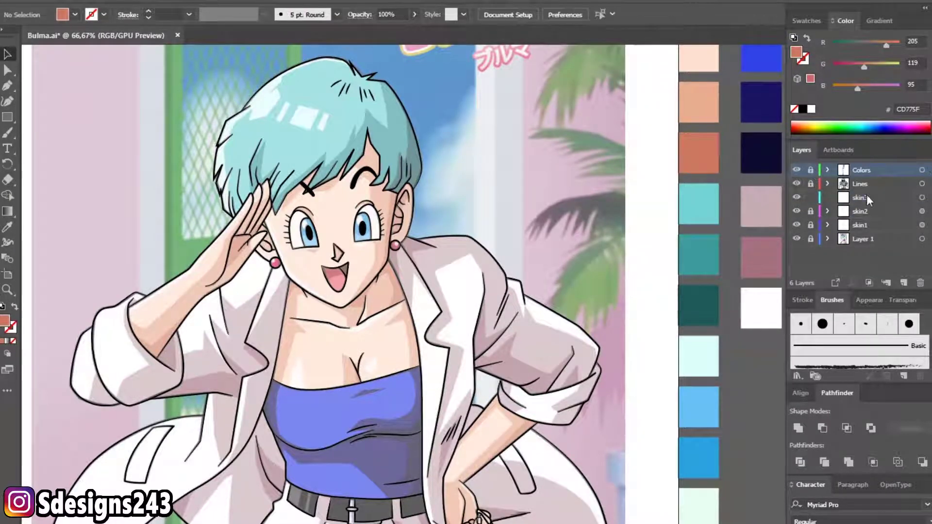
click(865, 197)
text(1)
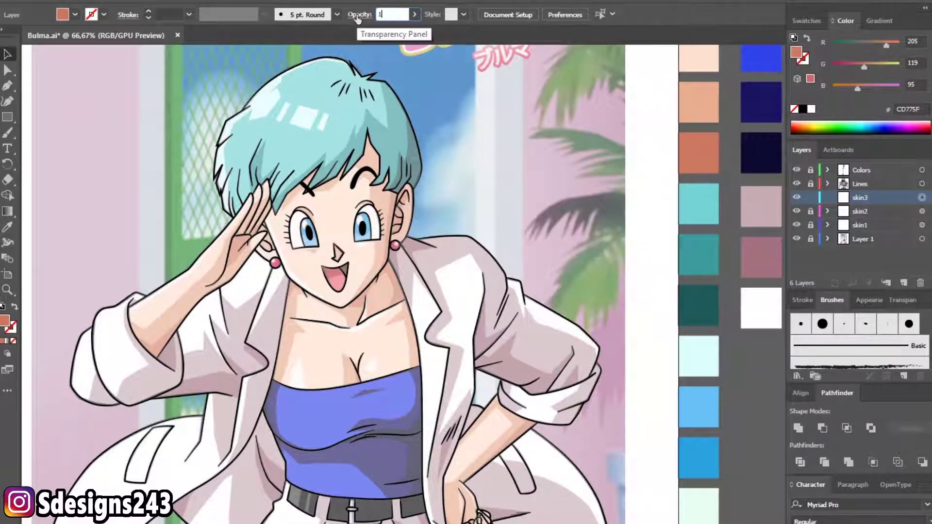
scroll(333, 212, up, 2)
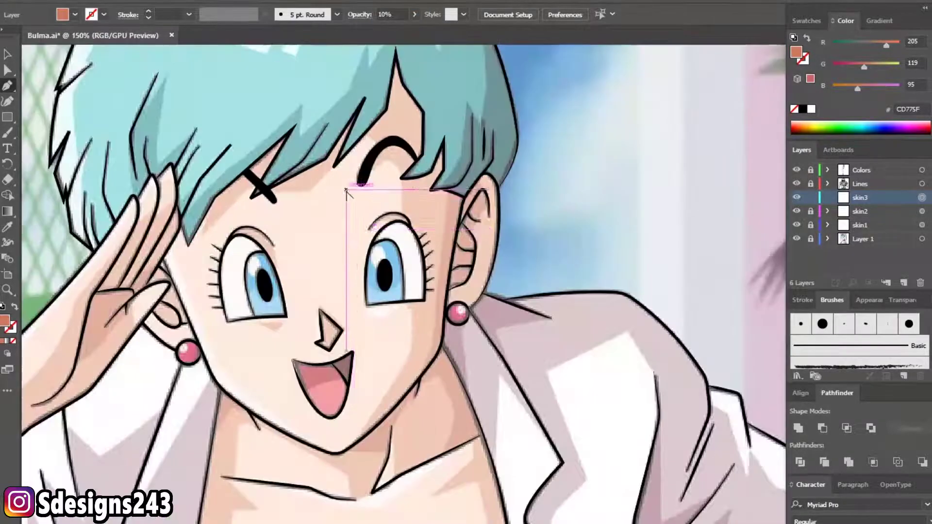
- Start a Pen shadow path at the hair tip, past the ear and along the jawline
scroll(433, 255, up, 2)
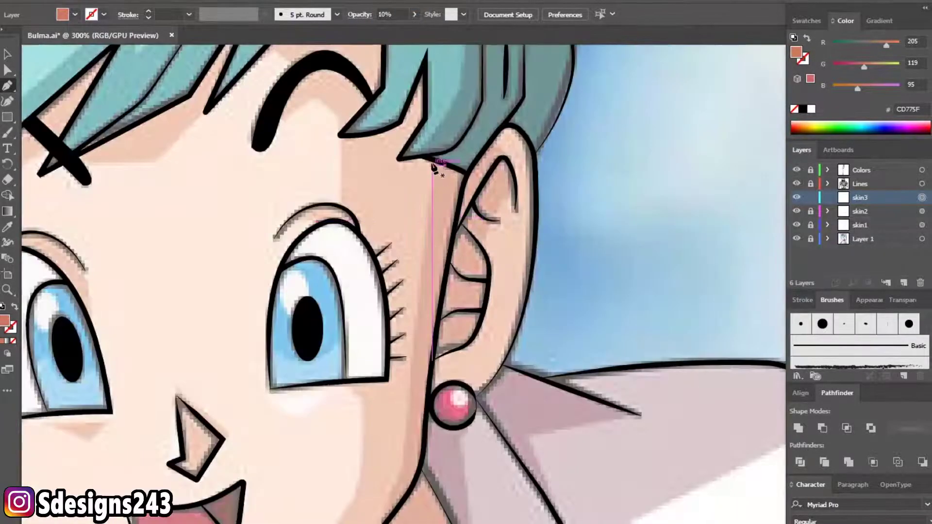
click(431, 162)
scroll(431, 165, down, 3)
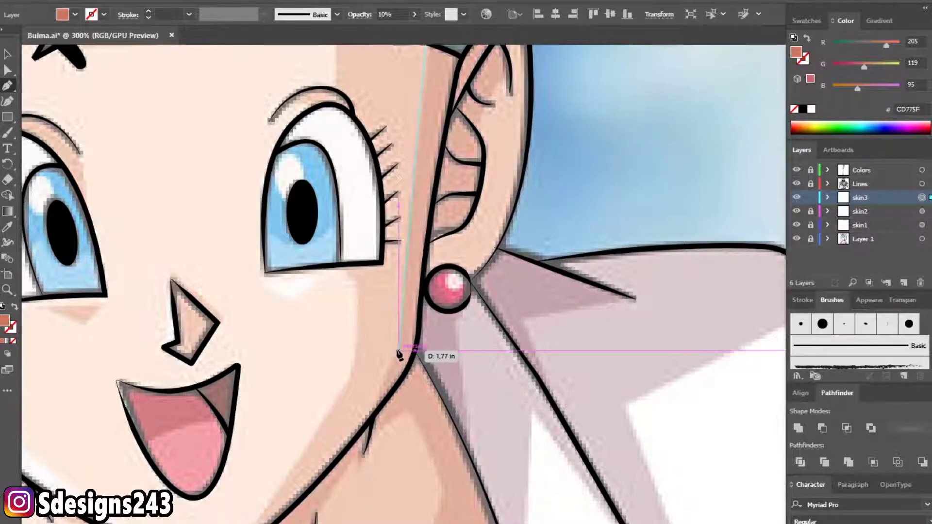
click(394, 360)
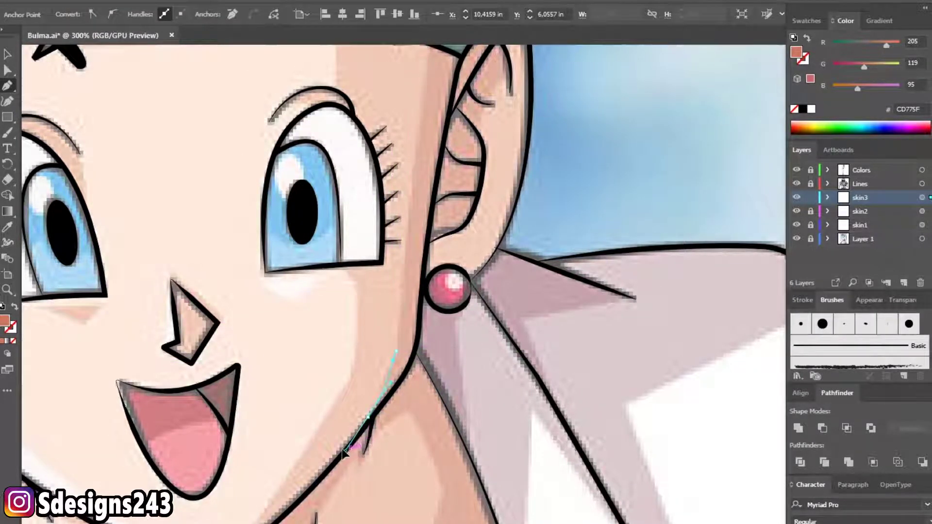
scroll(358, 440, down, 3)
scroll(358, 439, left, 2)
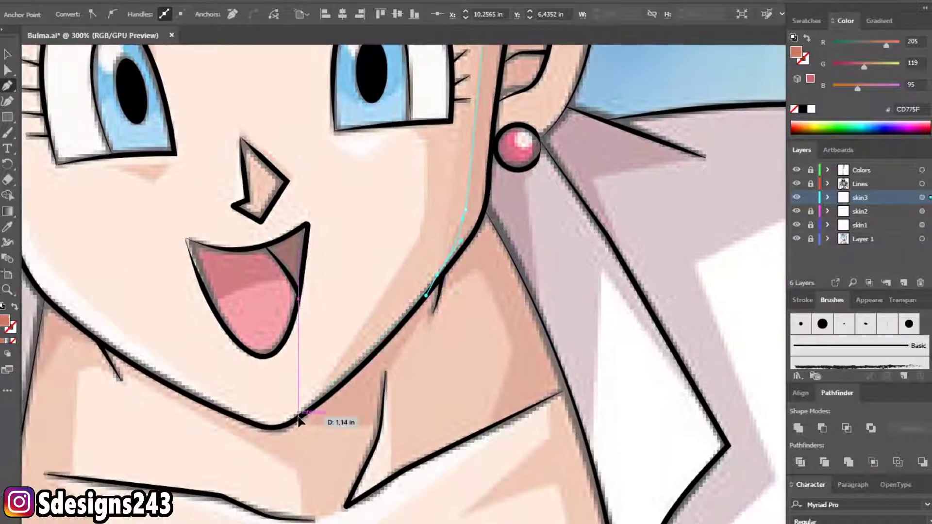
drag(298, 416, 249, 445)
click(288, 425)
click(378, 429)
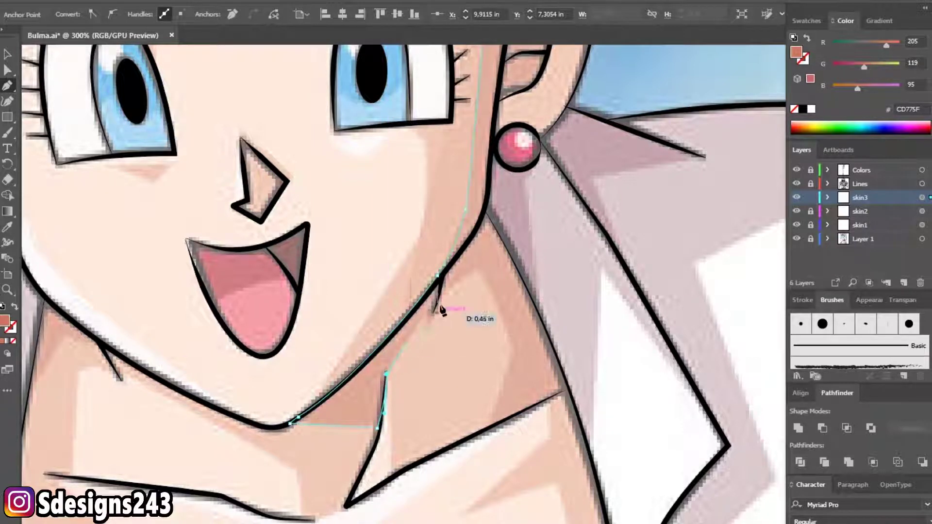
- Continue the shadow path along the neck outline to the neck corner and earring
drag(429, 326, 429, 329)
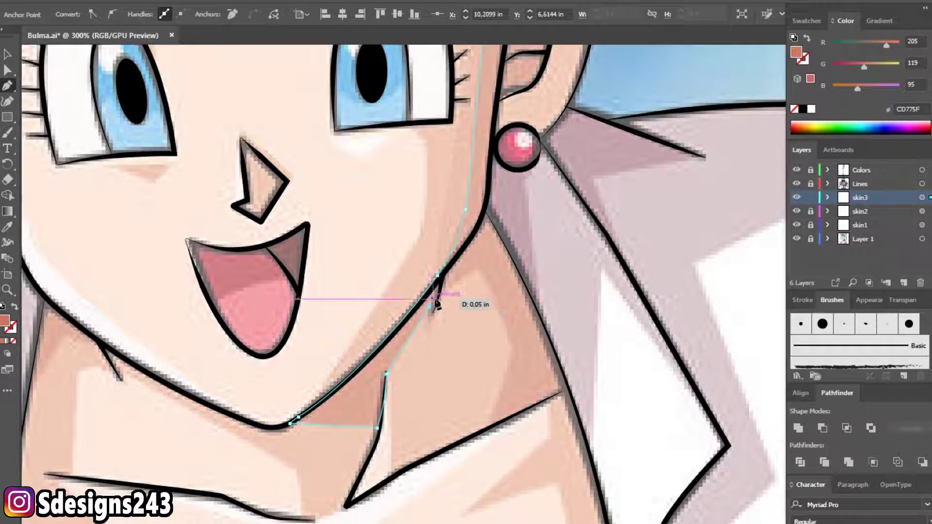
mouse_move(429, 327)
mouse_down()
mouse_move(449, 287)
mouse_move(479, 269)
mouse_move(495, 309)
mouse_up()
click(450, 372)
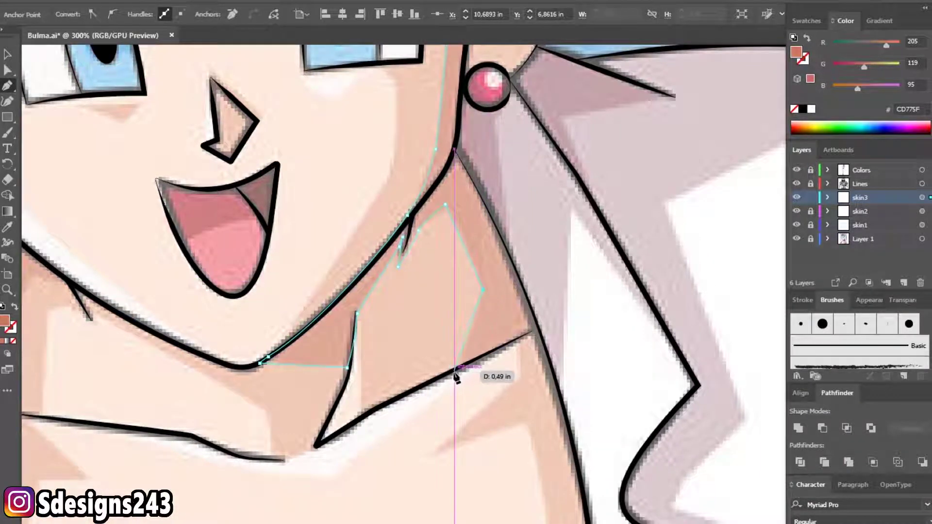
click(538, 335)
scroll(491, 212, up, 2)
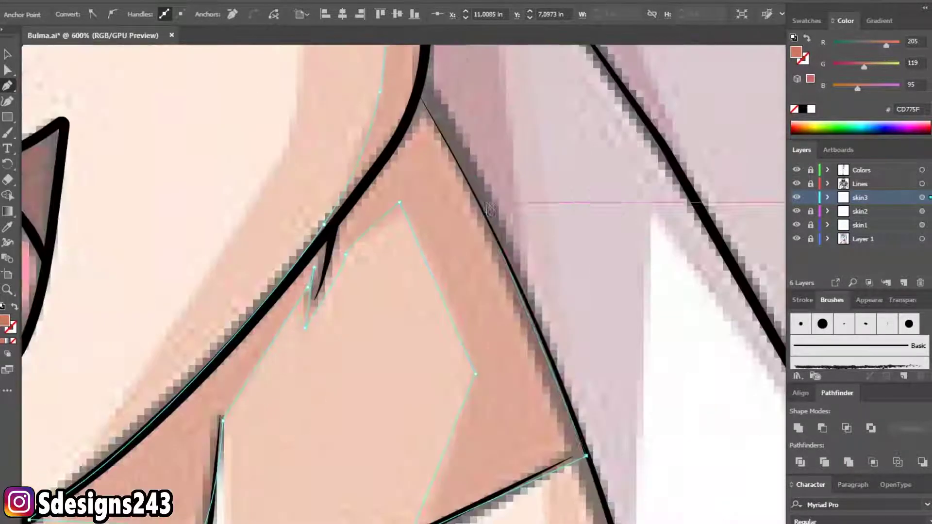
drag(485, 213, 464, 182)
click(423, 100)
scroll(424, 102, down, 2)
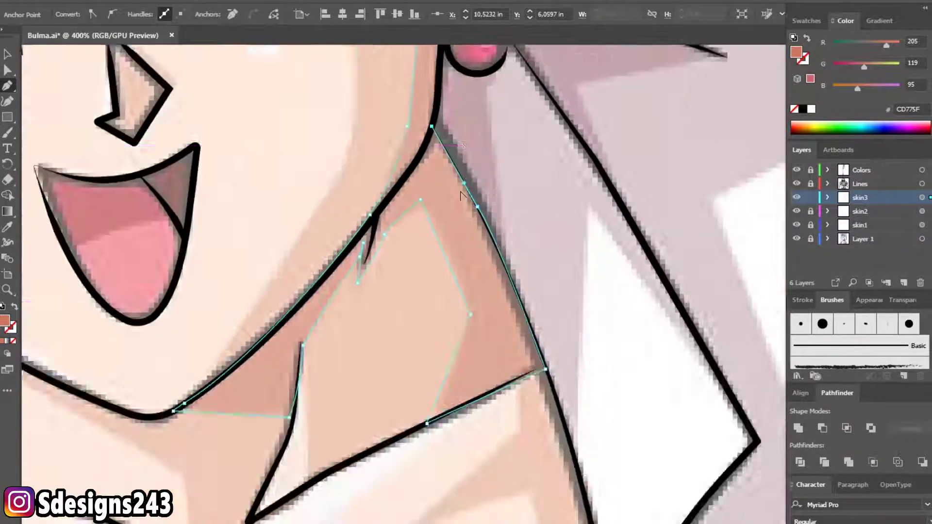
scroll(427, 219, up, 5)
click(416, 252)
drag(416, 232, 427, 219)
- Carry the shadow path back up the neck outline to just below the ear
scroll(427, 219, down, 1)
scroll(427, 272, up, 2)
mouse_move(404, 310)
mouse_down()
mouse_move(420, 305)
mouse_move(416, 371)
mouse_up()
click(451, 327)
click(463, 297)
click(475, 241)
click(472, 220)
drag(470, 198, 489, 274)
click(490, 259)
click(462, 211)
click(437, 189)
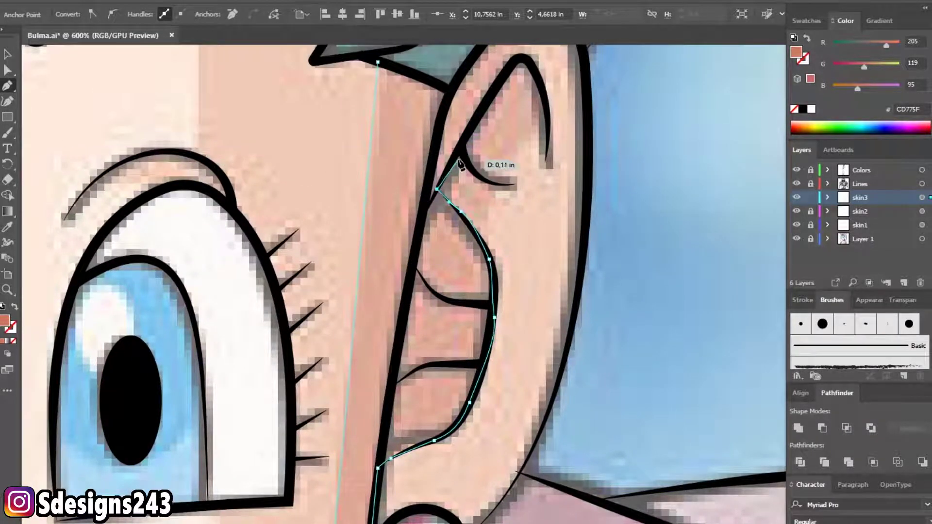
- Curve the shadow path into the ear and around its inner fold
scroll(496, 237, down, 1)
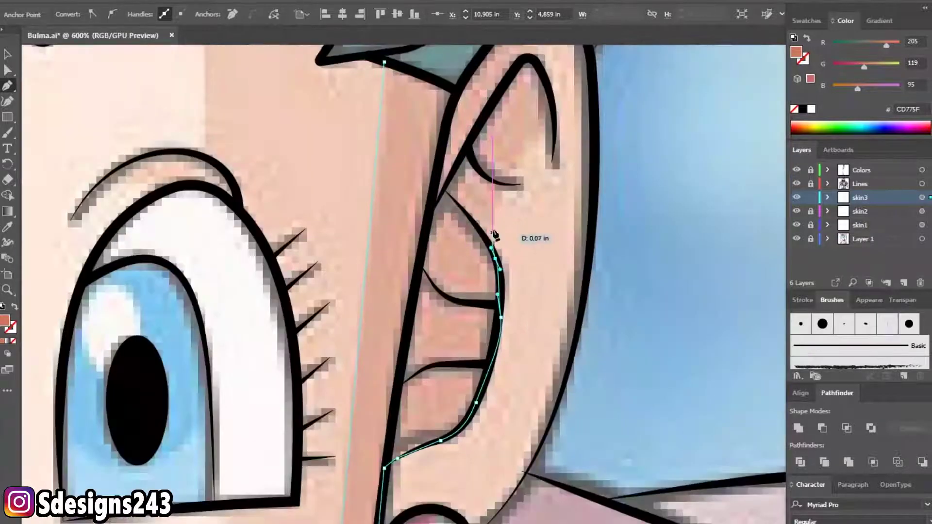
scroll(498, 243, up, 1)
drag(493, 215, 501, 201)
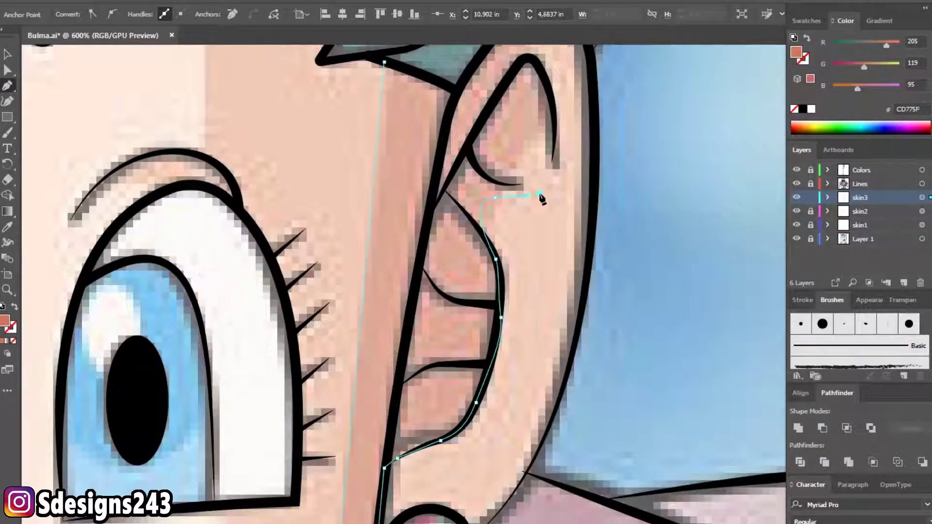
drag(490, 167, 547, 174)
drag(547, 220, 547, 216)
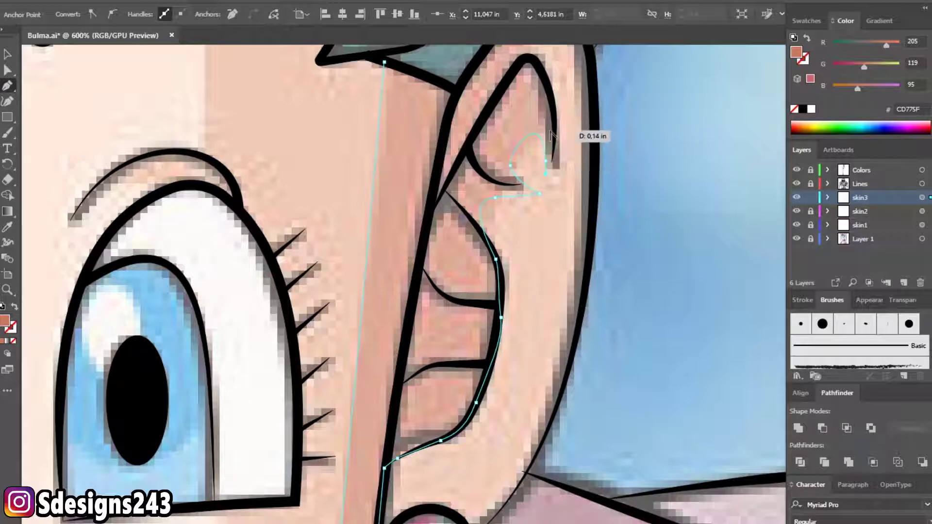
scroll(563, 201, up, 5)
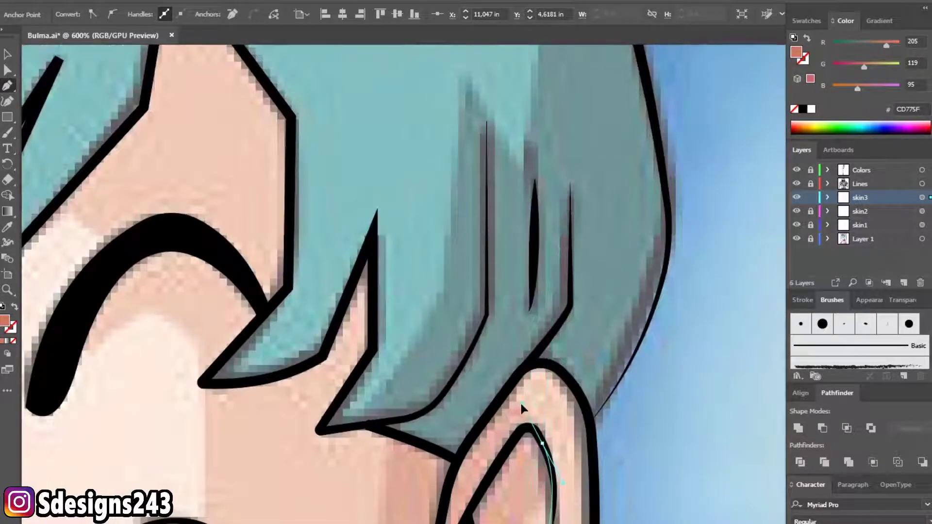
scroll(531, 430, down, 2)
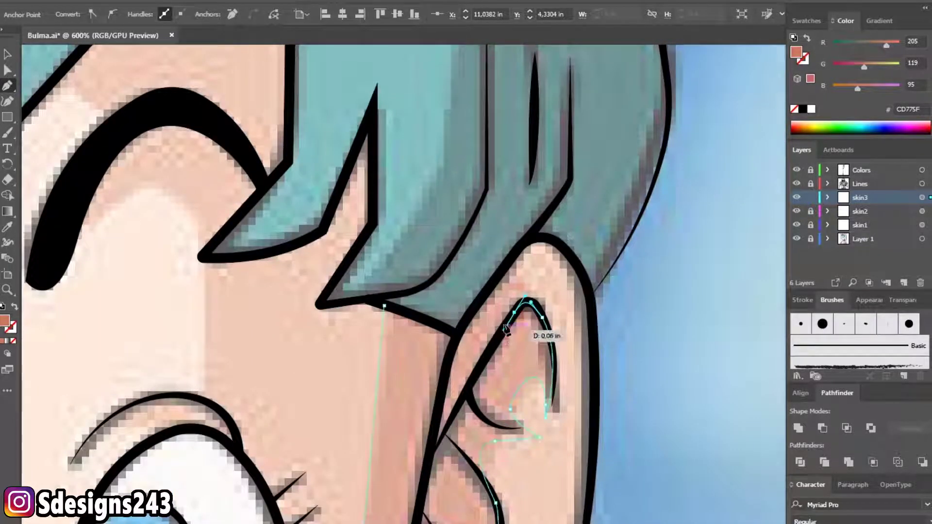
scroll(505, 335, down, 3)
- Follow the ear edge back and close the cheek shadow at its starting point
drag(436, 275, 439, 255)
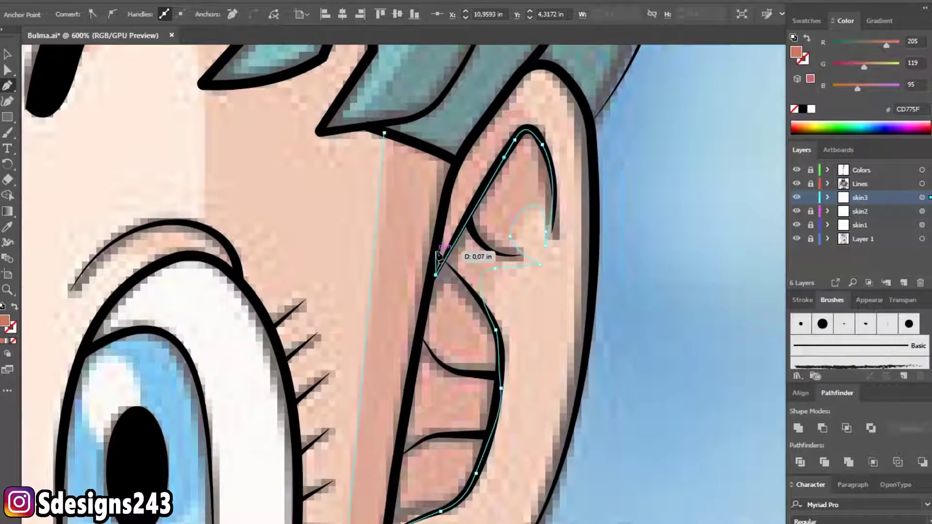
scroll(442, 218, down, 3)
drag(416, 189, 386, 375)
scroll(391, 371, up, 2)
scroll(387, 375, up, 2)
click(458, 192)
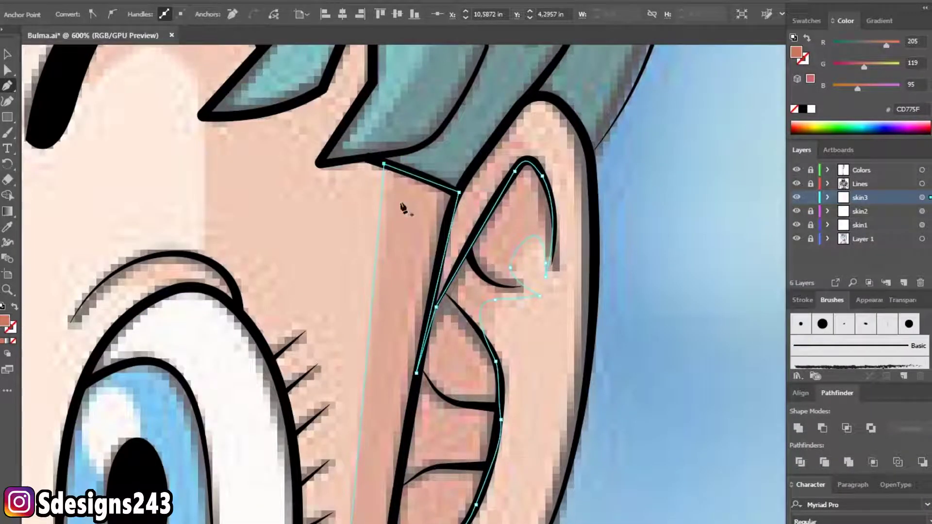
key(ctrl+minus)
key(ctrl+minus)
key(ctrl+minus)
- Deselect the cheek shadow, then trace and close a neck shadow along the jaw line
key(v)
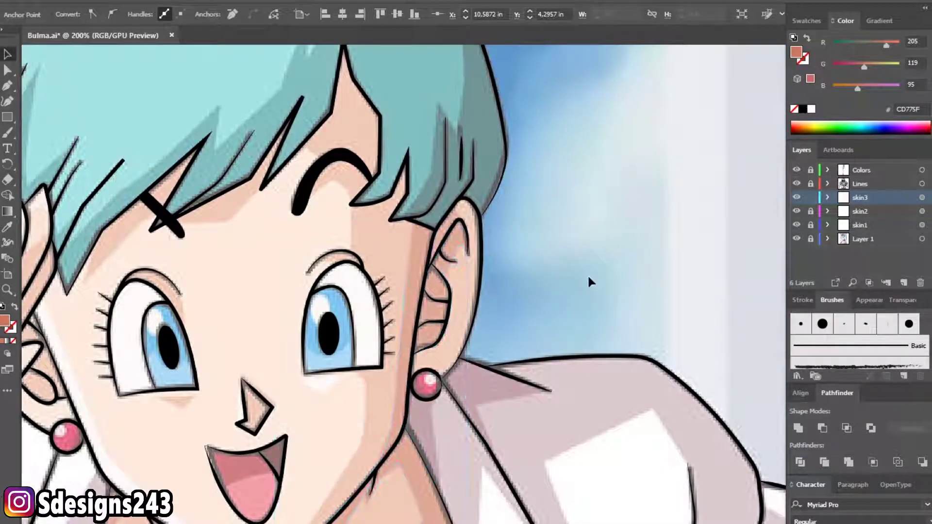
click(591, 282)
scroll(590, 282, down, 2)
scroll(591, 281, left, 2)
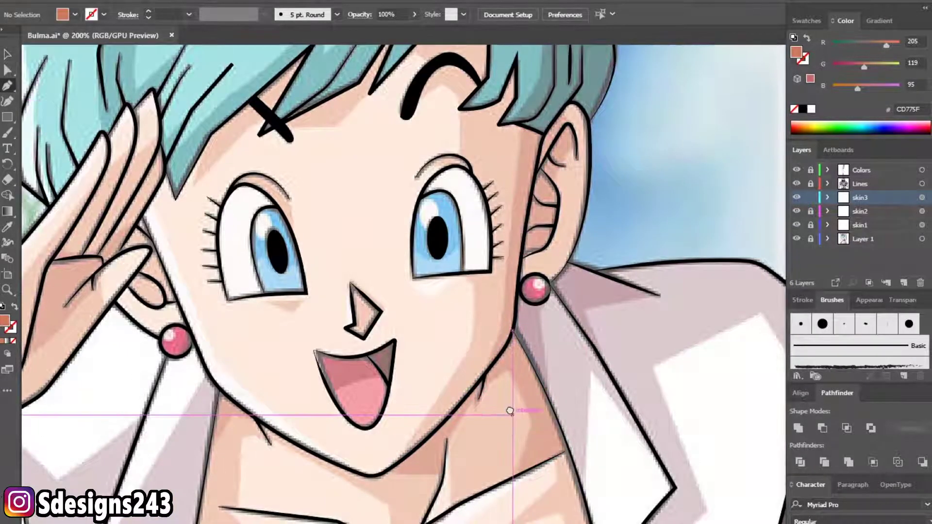
scroll(538, 378, down, 3)
scroll(257, 255, up, 3)
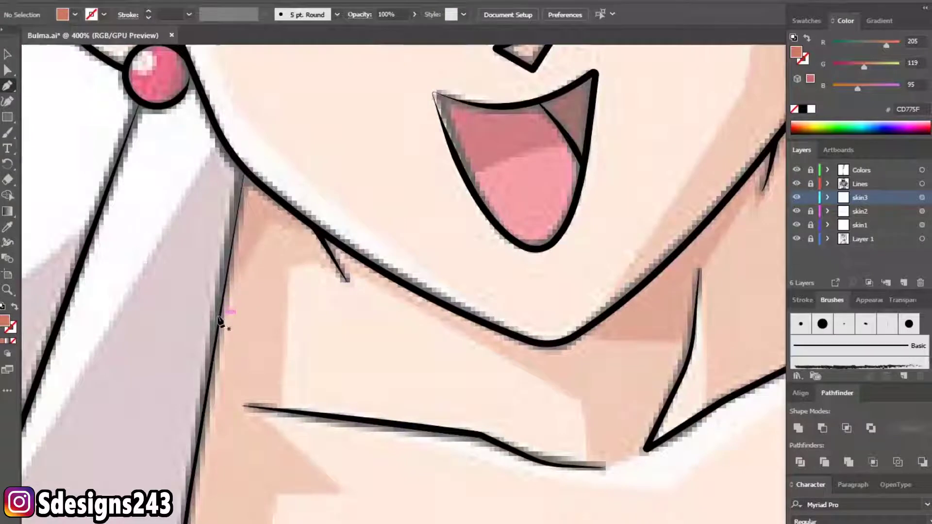
click(273, 221)
click(326, 245)
click(310, 221)
click(239, 163)
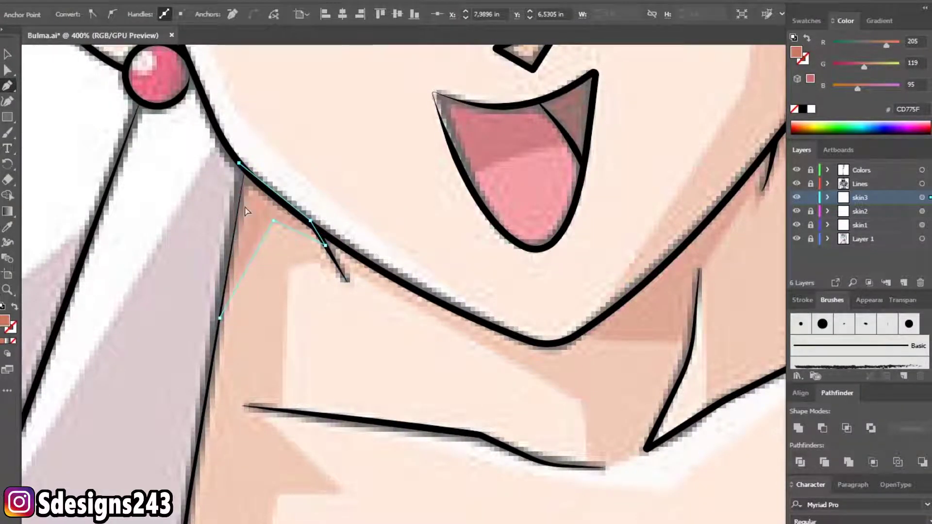
click(219, 318)
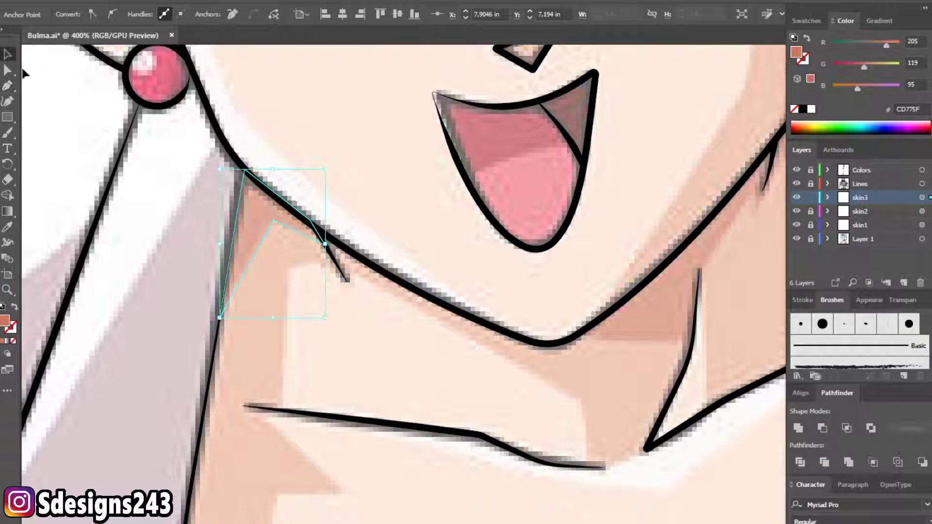
key(ctrl+shift+a)
- Start a shadow shape along the ear's lower outline and curve it up its edge
key(ctrl+minus)
scroll(291, 238, up, 3)
scroll(171, 230, up, 3)
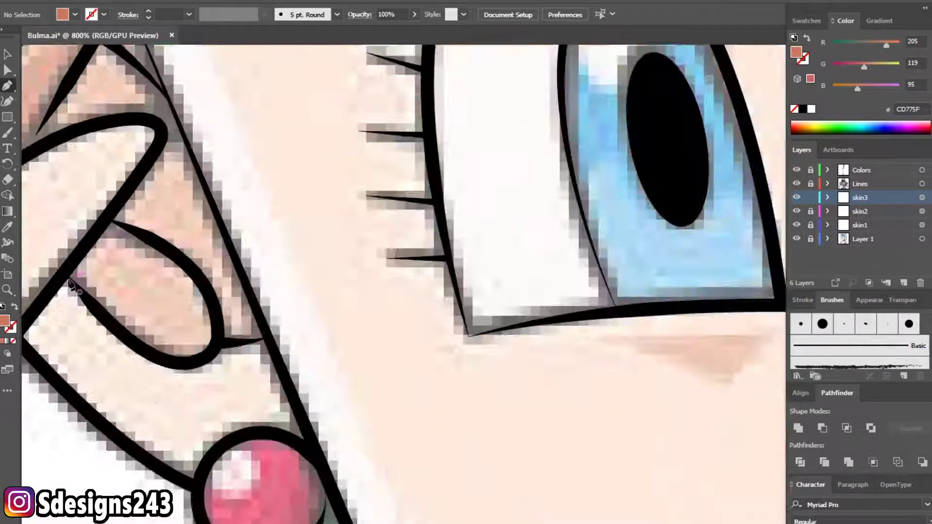
click(152, 355)
click(175, 363)
drag(212, 355, 221, 339)
click(219, 311)
click(209, 294)
drag(199, 278, 195, 289)
- Continue the ear shadow outline further up the ear's edge
scroll(236, 337, down, 4)
scroll(236, 337, up, 4)
click(252, 319)
click(204, 208)
drag(208, 214, 288, 376)
click(230, 238)
click(187, 132)
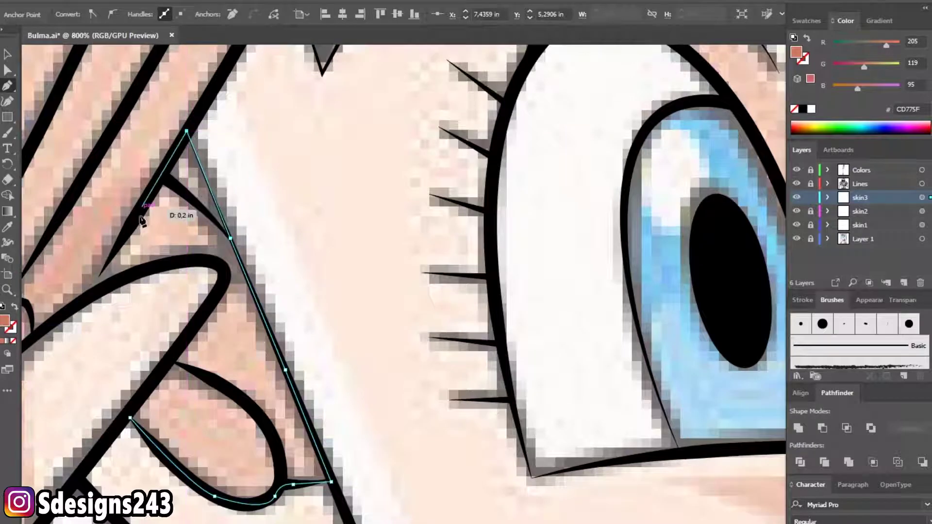
click(129, 226)
scroll(339, 246, down, 2)
scroll(338, 246, up, 1)
scroll(338, 246, down, 3)
scroll(322, 239, up, 2)
- Trace a shadow shape down the finger edge and deselect it
click(246, 246)
click(293, 228)
scroll(309, 234, up, 1)
click(311, 240)
click(269, 305)
drag(240, 344, 241, 346)
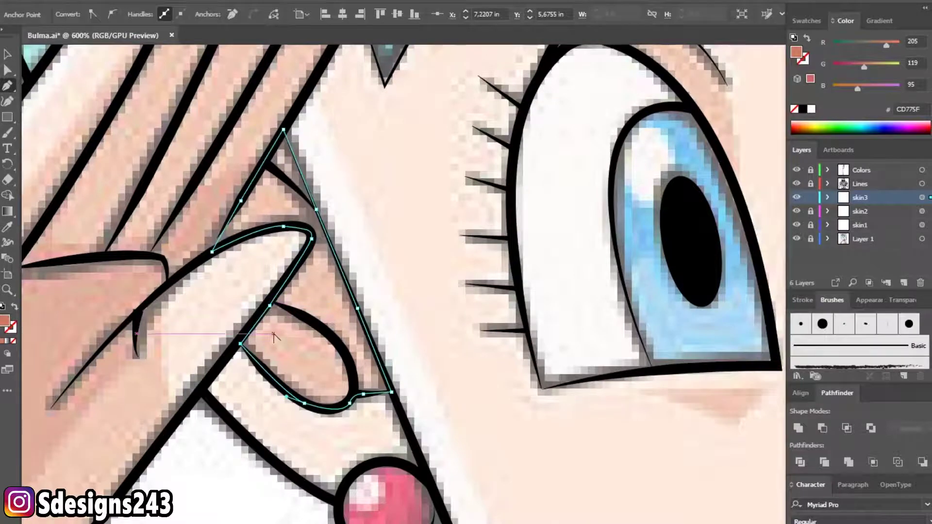
scroll(274, 338, down, 4)
ctrl+click(271, 312)
scroll(312, 267, up, 3)
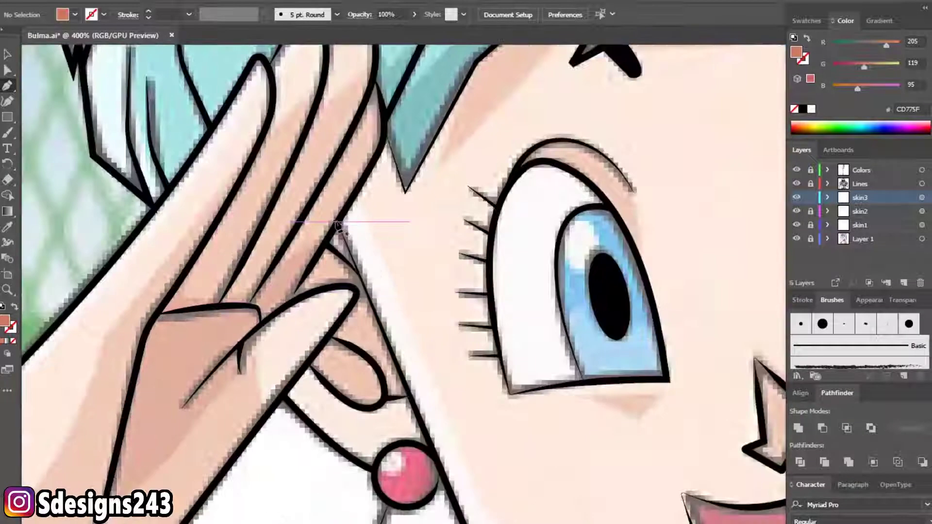
- Start the hand shadow, undo the misplaced anchors, and restart it down the hand's edge
click(344, 212)
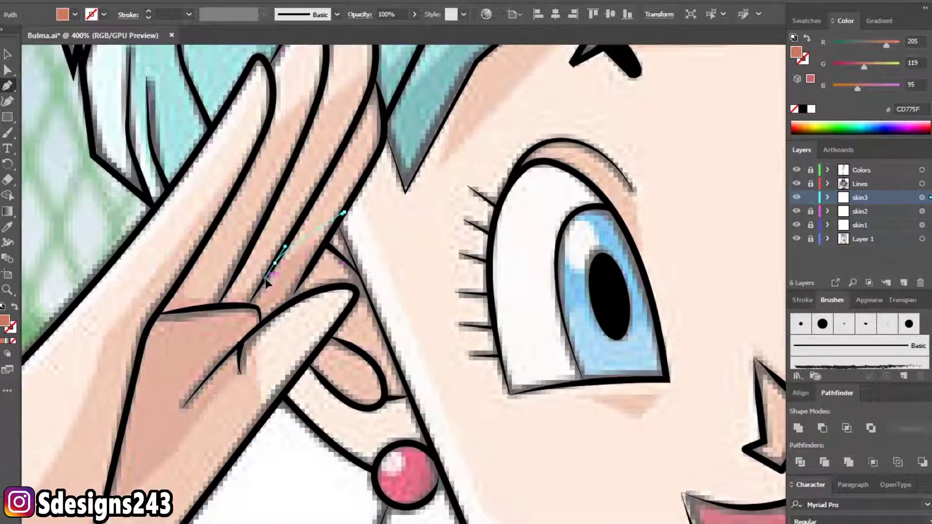
click(266, 279)
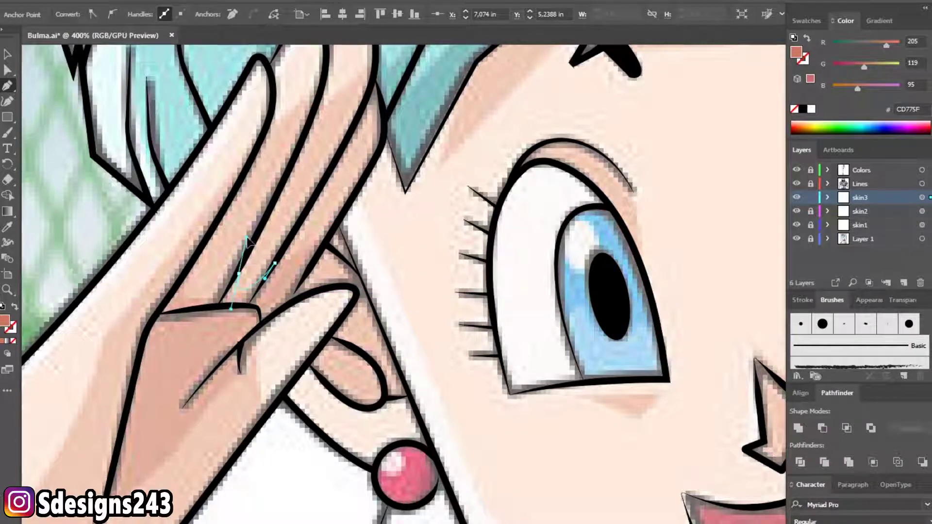
key(ctrl+z)
key(ctrl+z)
click(176, 308)
click(188, 268)
click(146, 331)
drag(146, 332, 194, 210)
click(163, 333)
click(154, 394)
- Redraw the hand shadow along the edge up to the fingertip, close it, and pan to the chest
click(229, 328)
click(242, 302)
click(288, 247)
drag(338, 186, 304, 214)
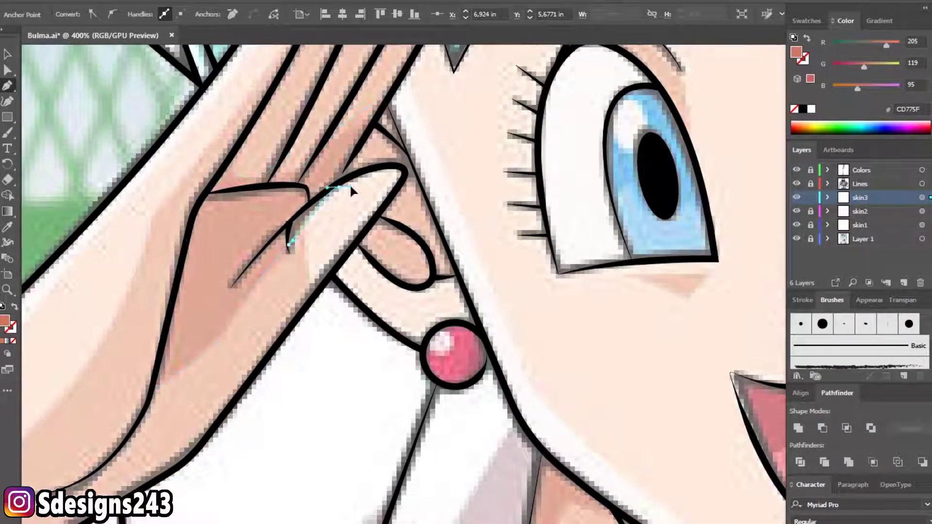
drag(304, 214, 344, 187)
click(375, 120)
click(393, 91)
key(ctrl+shift+a)
key(ctrl+minus)
key(ctrl+minus)
key(ctrl+minus)
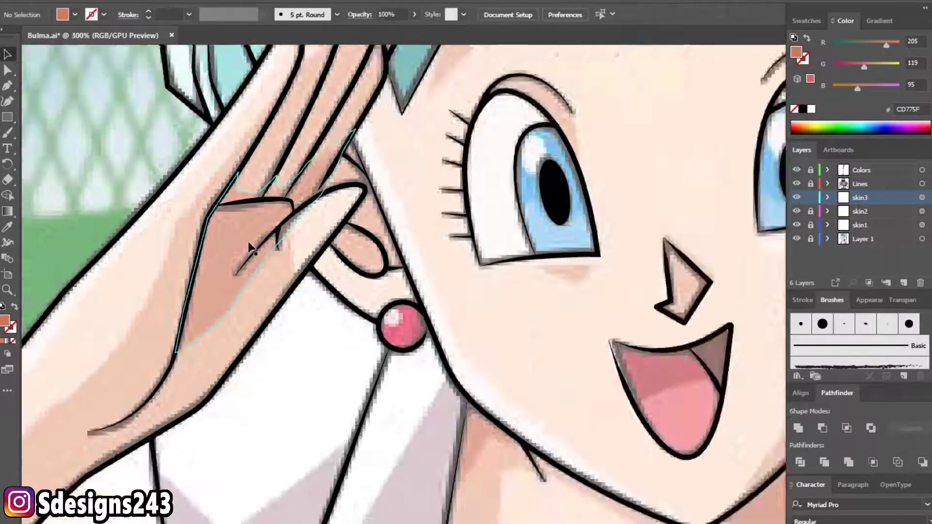
drag(510, 310, 429, 304)
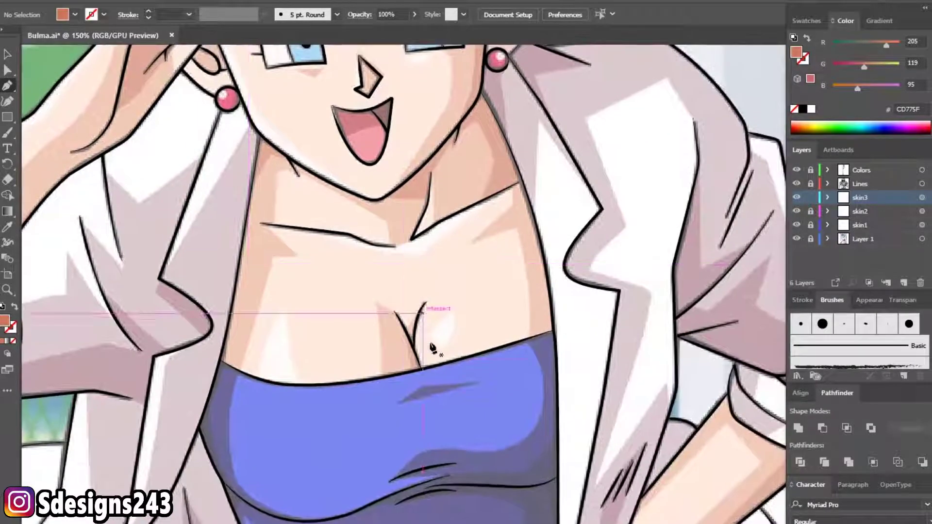
- Trace a cleavage shadow between both chest lines and the blue top, close it and deselect
scroll(413, 291, up, 4)
click(375, 413)
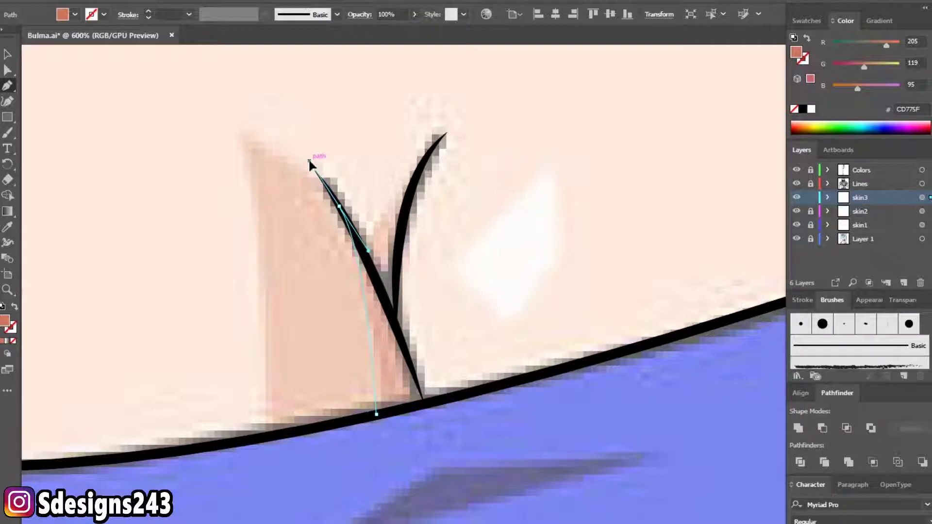
drag(337, 204, 385, 276)
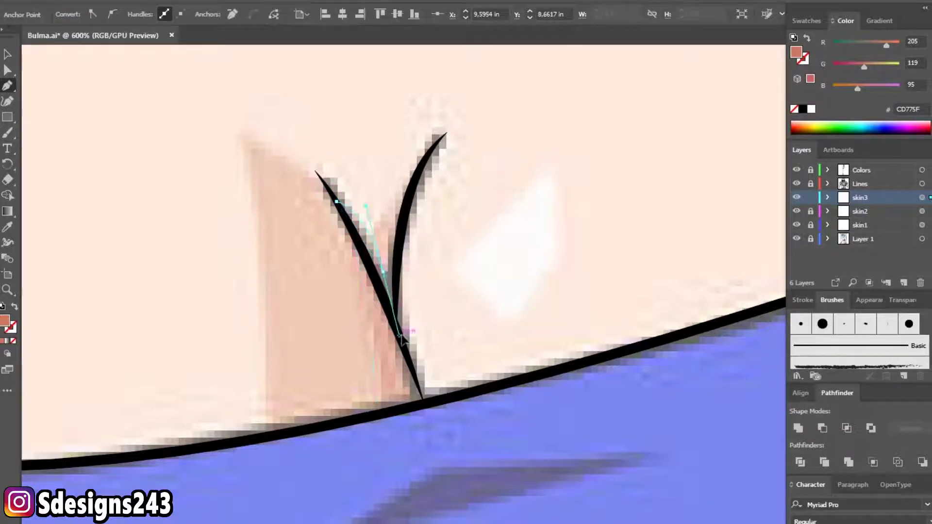
drag(411, 180, 432, 168)
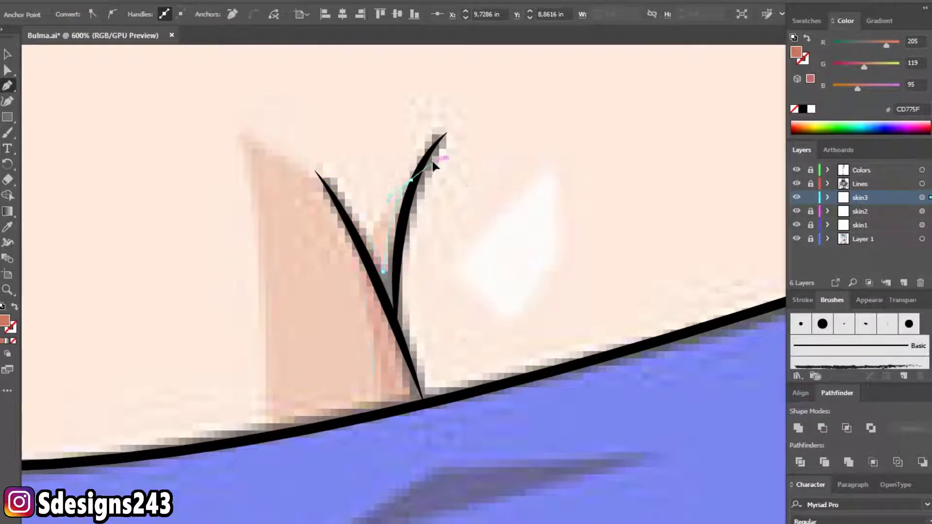
click(425, 400)
drag(465, 505, 471, 505)
click(378, 411)
scroll(415, 405, down, 2)
key(ctrl+shift+a)
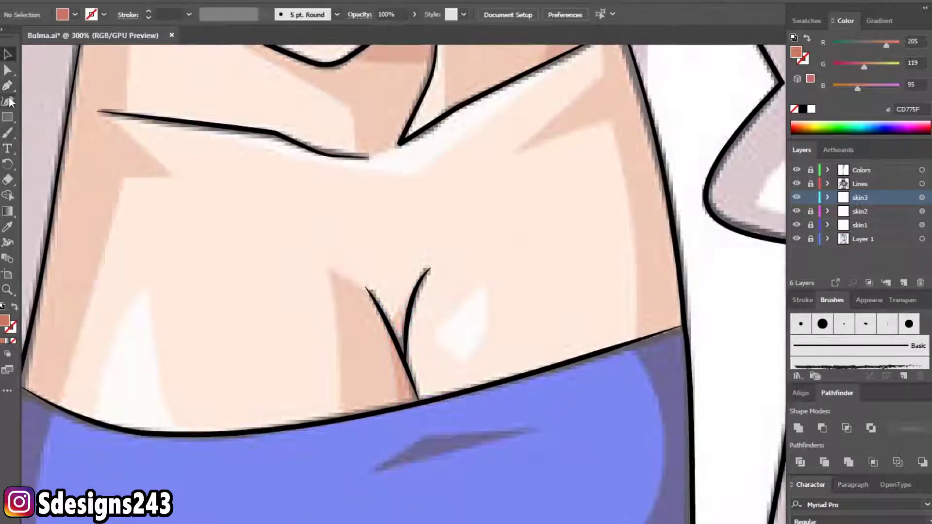
scroll(333, 264, down, 3)
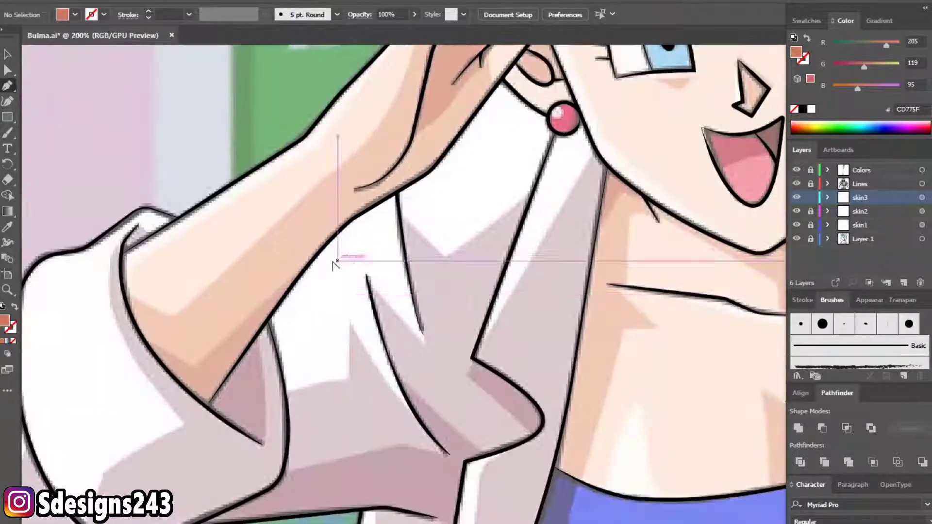
- Trace a closed darker skin shadow along the raised forearm's underside, then deselect it
scroll(333, 270, up, 3)
scroll(354, 244, up, 1)
click(348, 237)
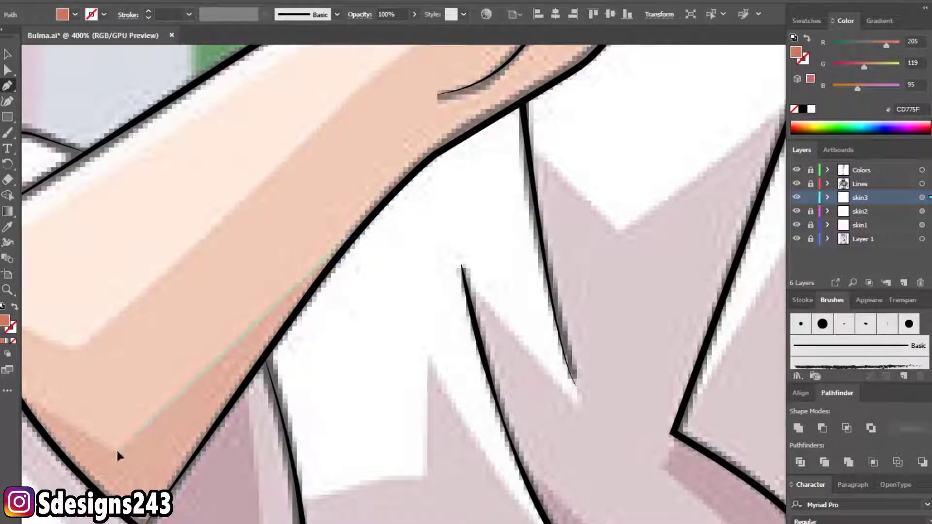
click(118, 450)
scroll(195, 396, left, 3)
click(171, 382)
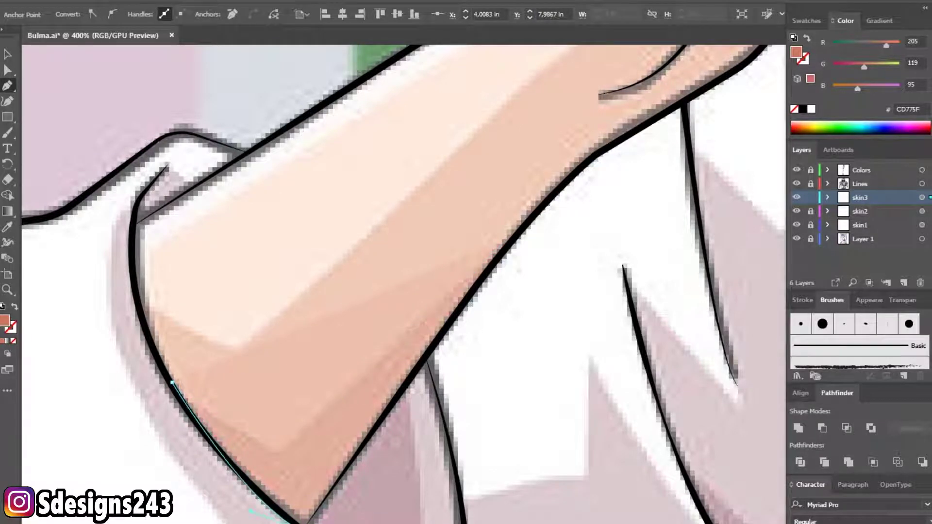
click(279, 450)
click(509, 238)
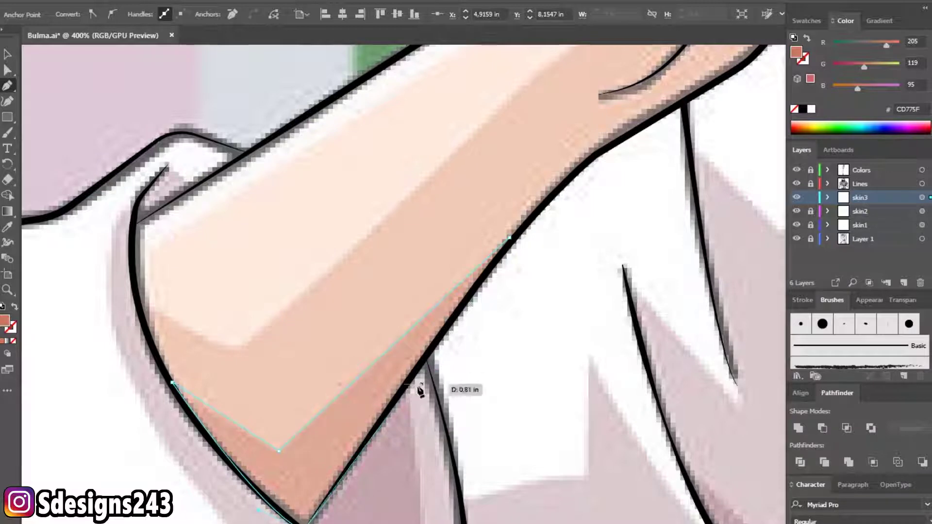
click(407, 376)
scroll(403, 379, up, 3)
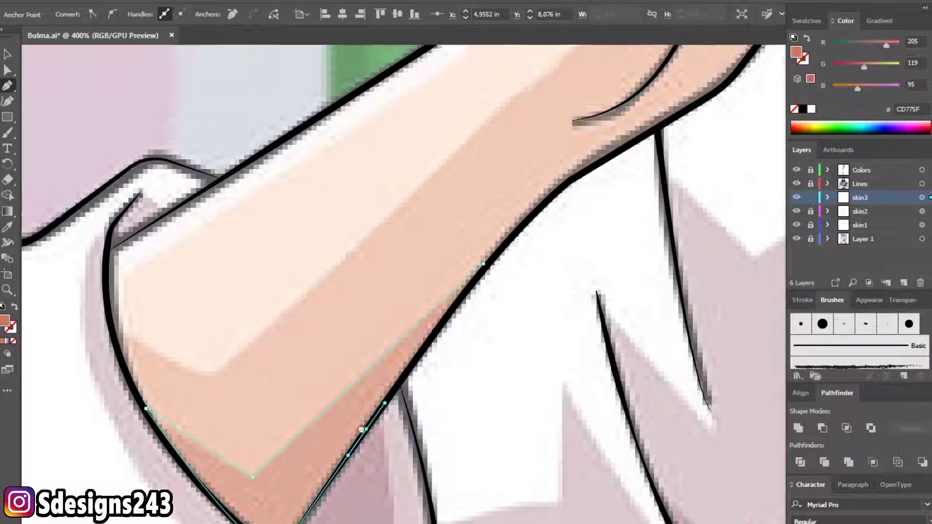
scroll(403, 379, right, 3)
click(422, 304)
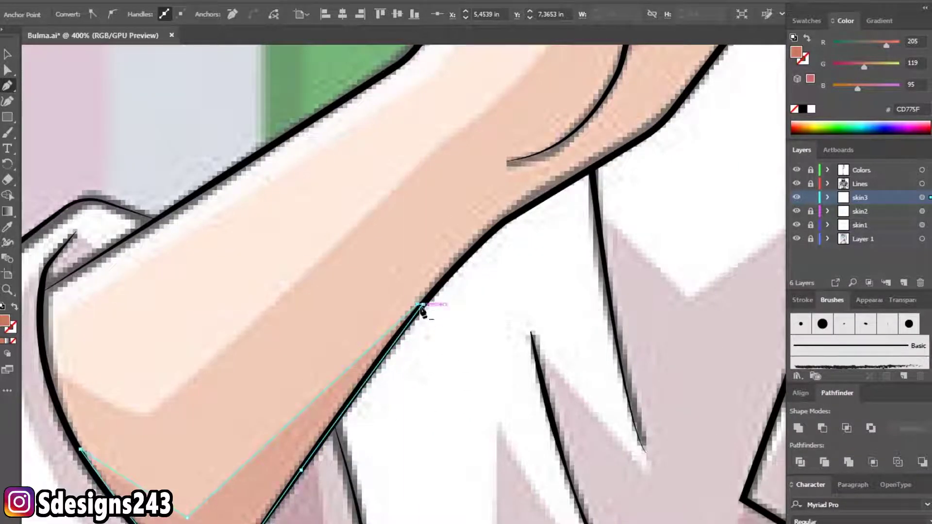
key(ctrl+minus)
key(ctrl+shift+a)
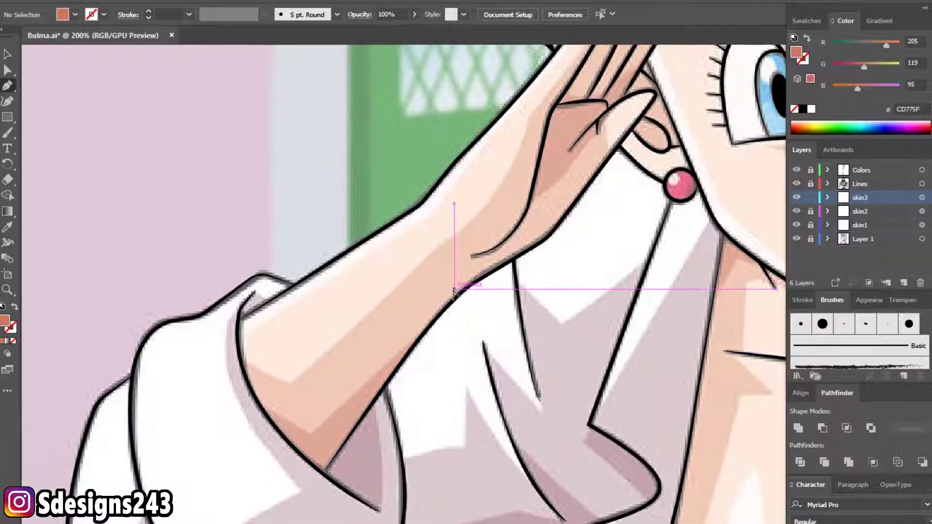
- Draw a second shadow strip along the hip-resting forearm's lower edge near the elbow
key(ctrl+minus)
scroll(454, 292, right, 5)
scroll(447, 315, right, 5)
scroll(446, 316, down, 3)
scroll(437, 337, down, 3)
key(ctrl+plus)
key(ctrl+plus)
key(ctrl+plus)
click(508, 167)
click(549, 210)
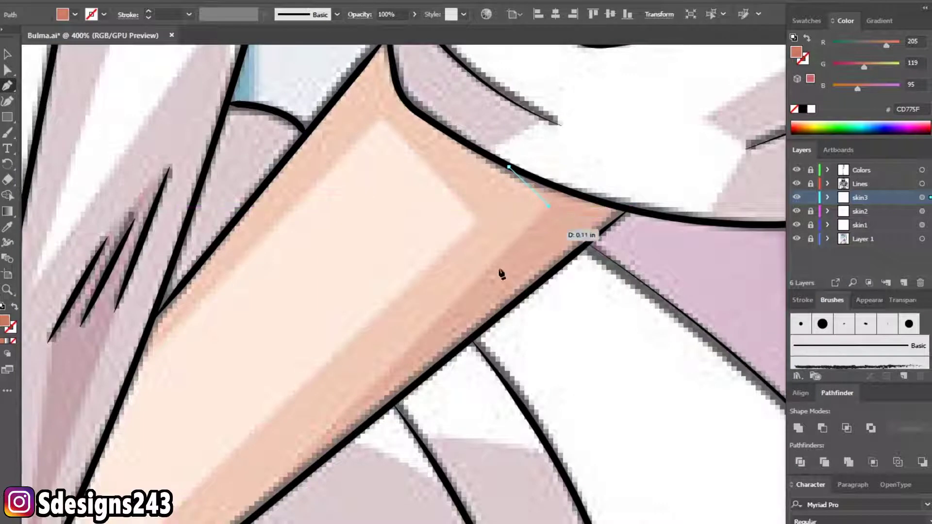
key(ctrl+minus)
click(364, 425)
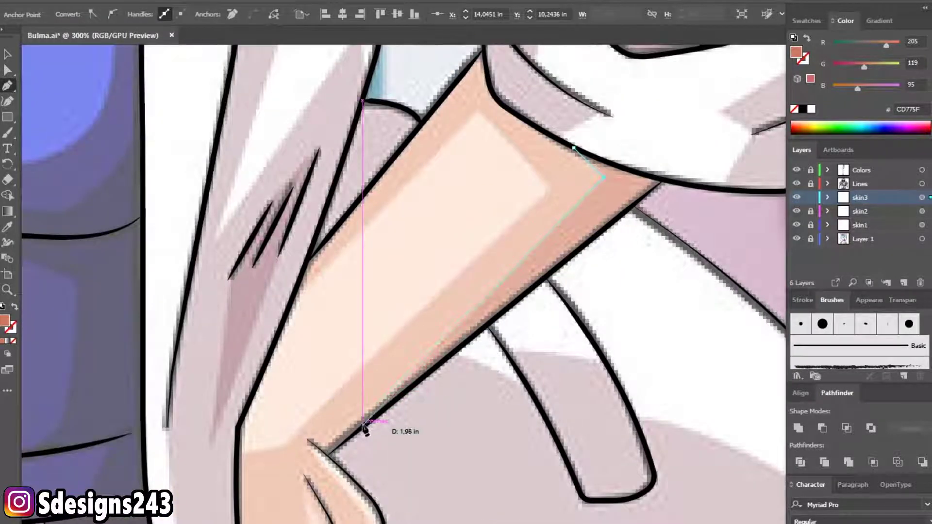
click(595, 236)
click(614, 164)
click(573, 146)
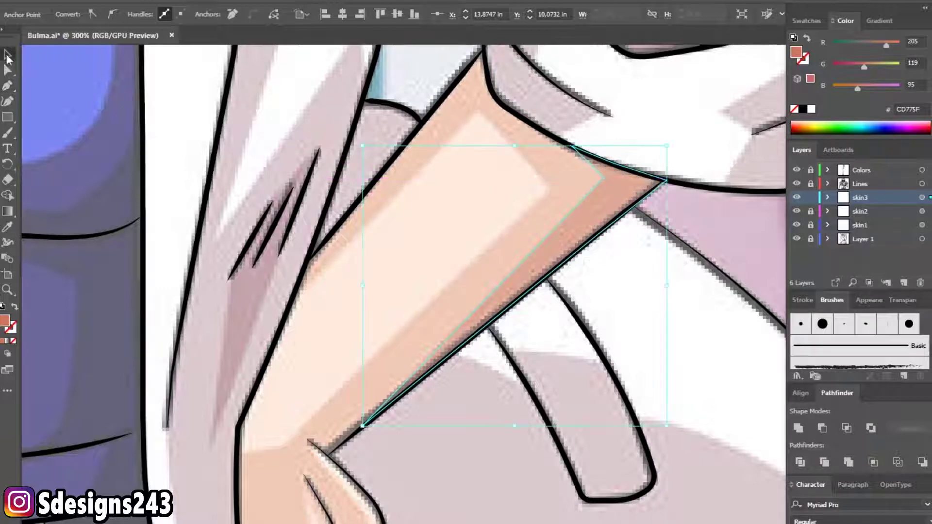
scroll(396, 235, down, 5)
scroll(396, 228, up, 1)
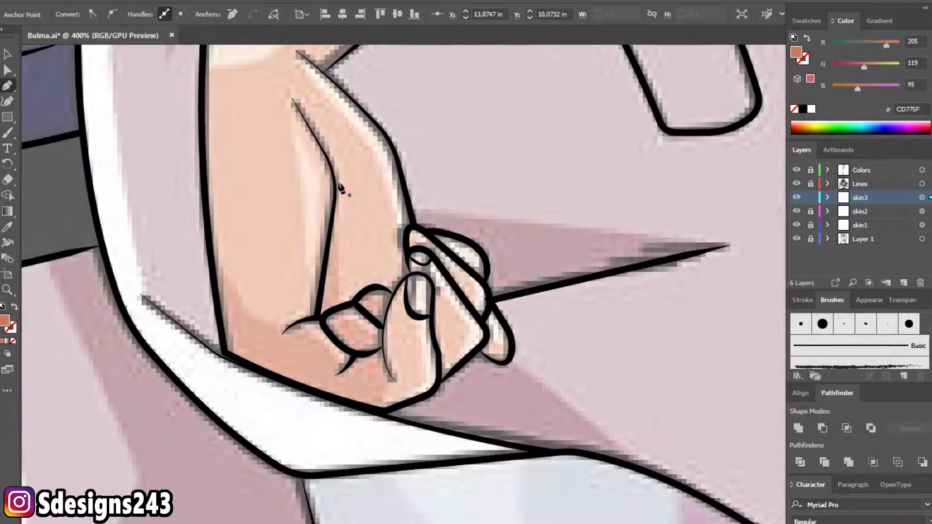
- Start the hand shadow path curving along the wrist line and around the thumb
click(301, 111)
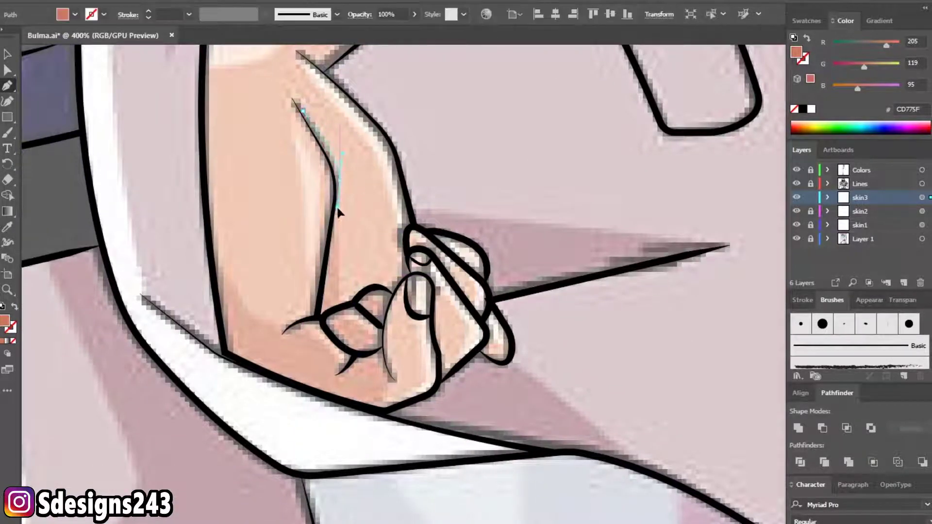
drag(338, 211, 339, 209)
click(369, 287)
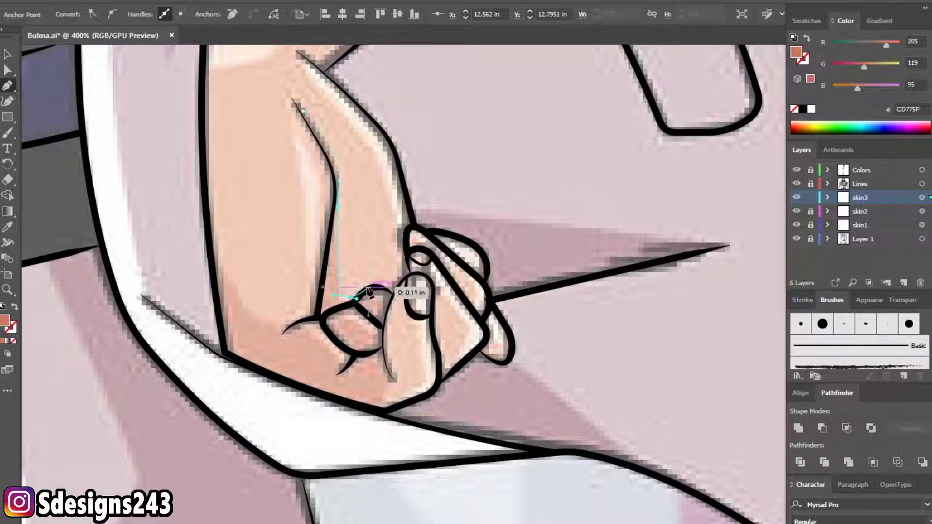
drag(392, 293, 404, 312)
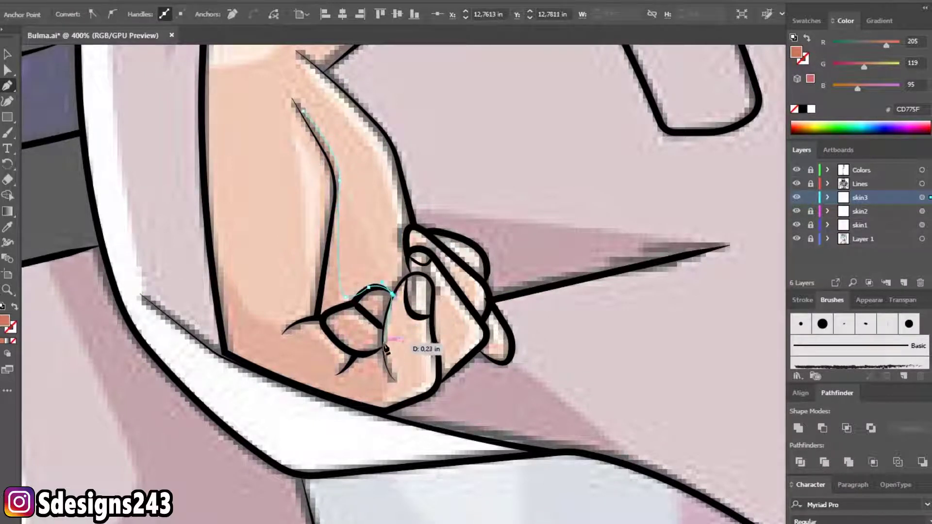
drag(393, 376, 410, 397)
click(398, 401)
drag(409, 410, 429, 416)
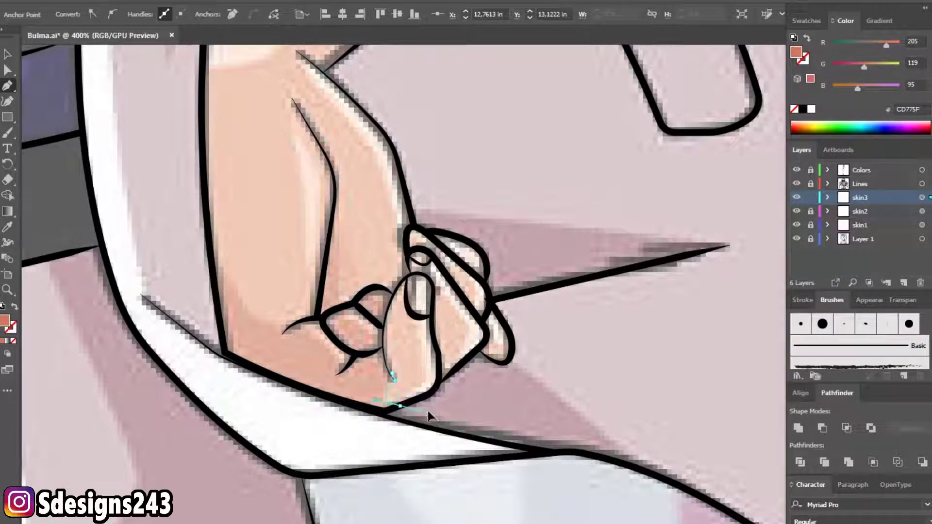
- Finish the hand shadow along the fist's bottom edge, finger line and wrist crease
click(385, 410)
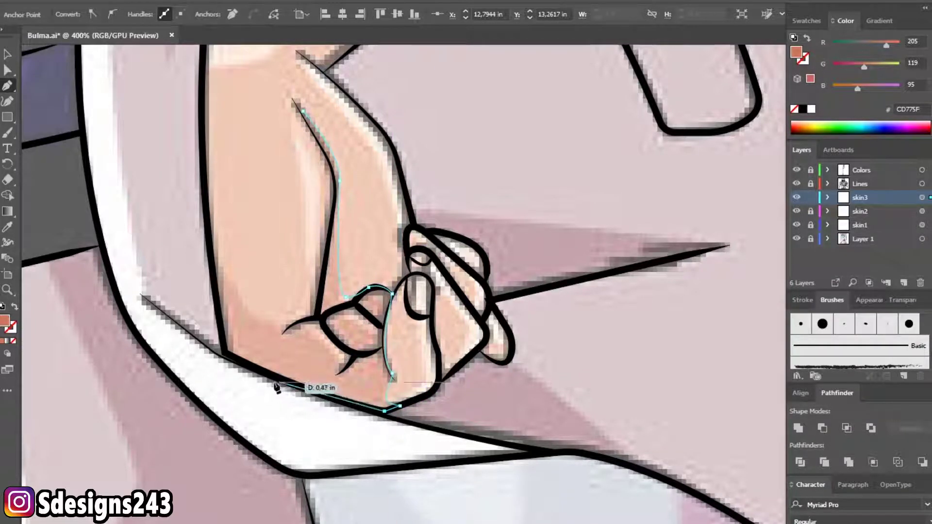
drag(228, 354, 229, 358)
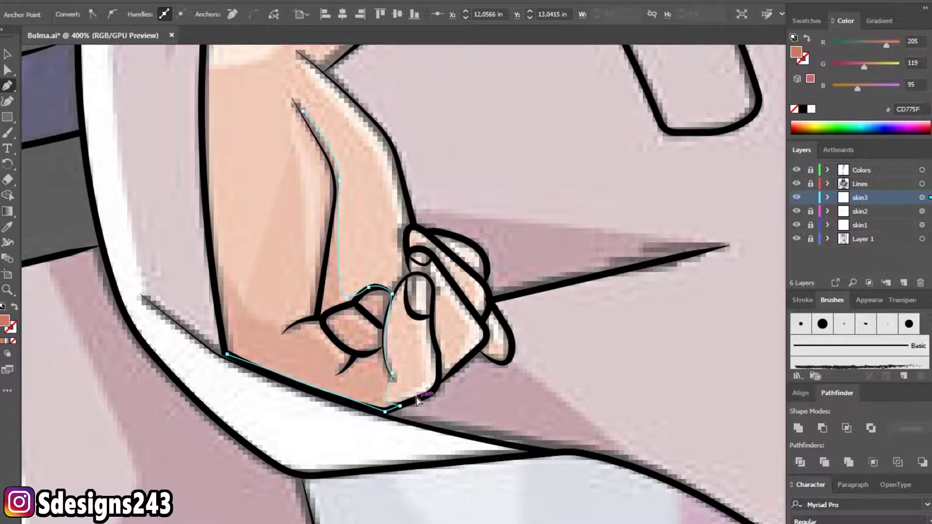
drag(205, 192, 210, 160)
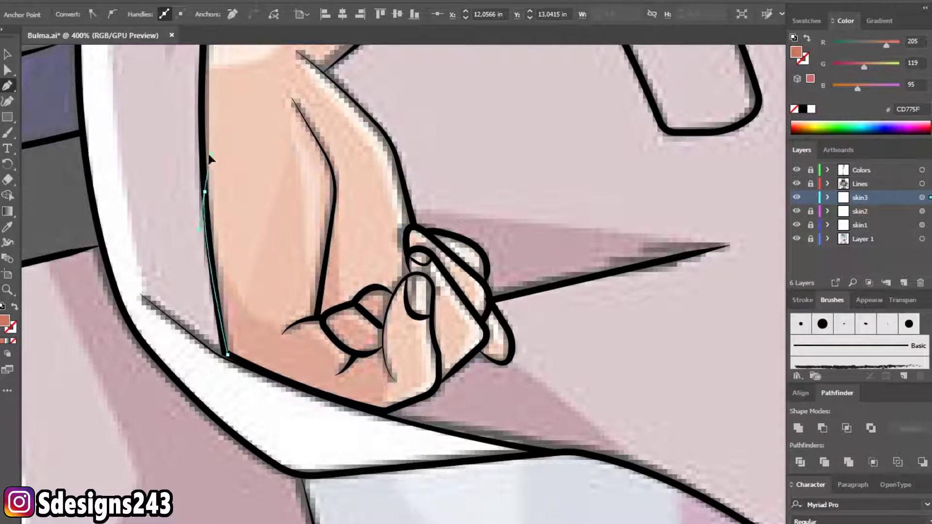
drag(210, 216, 238, 313)
drag(284, 332, 298, 344)
drag(318, 312, 319, 307)
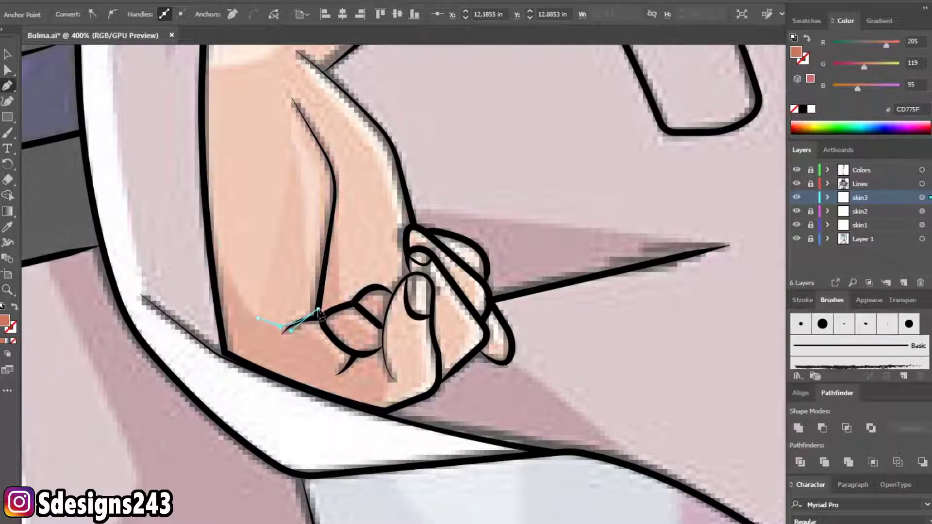
drag(334, 193, 330, 164)
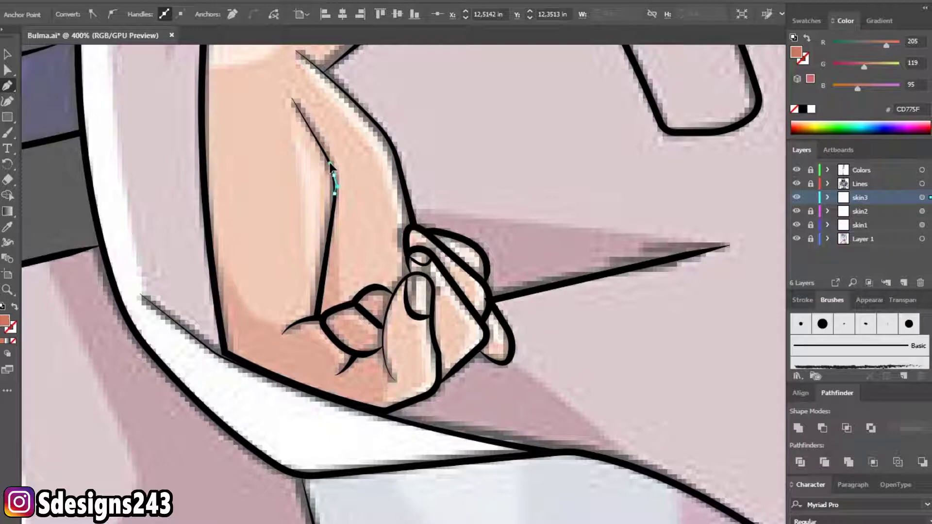
ctrl+click(125, 88)
key(v)
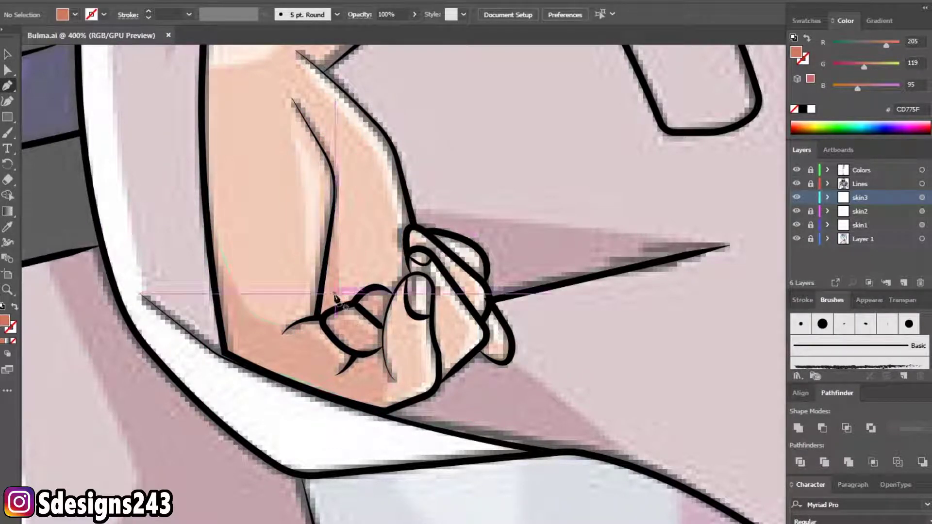
key(ctrl+minus)
key(ctrl+minus)
key(ctrl+minus)
key(ctrl+minus)
key(ctrl+minus)
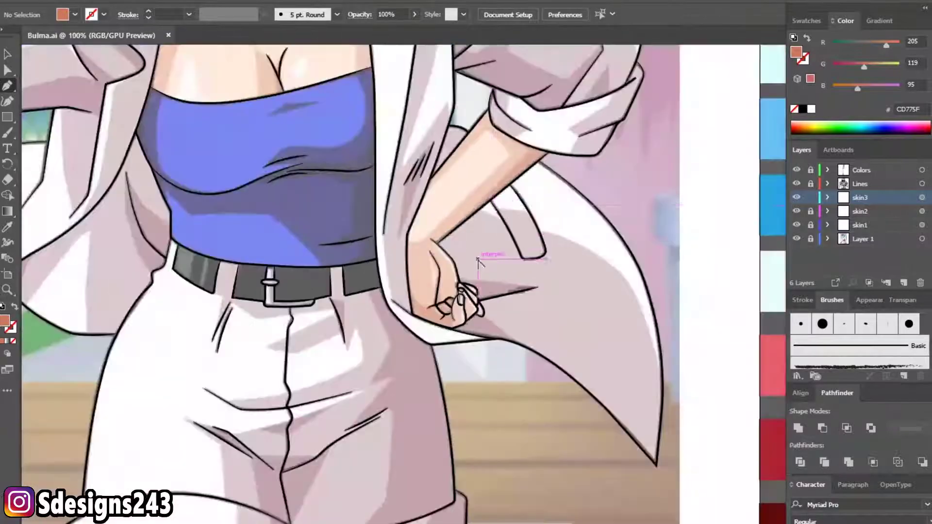
- Trace a closed skin shadow on the thigh just below the first shorts cuff
scroll(243, 291, up, 3)
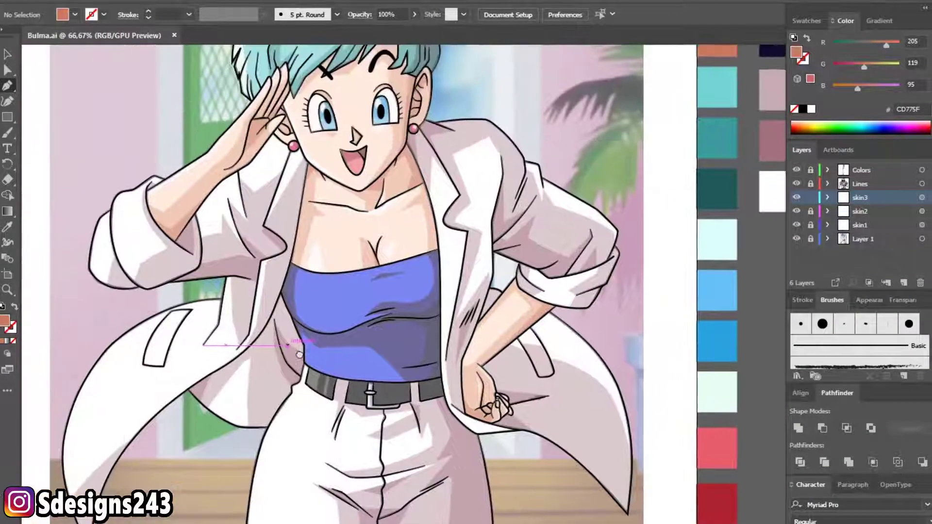
scroll(291, 315, down, 4)
scroll(309, 356, down, 3)
scroll(309, 356, up, 3)
scroll(416, 365, up, 1)
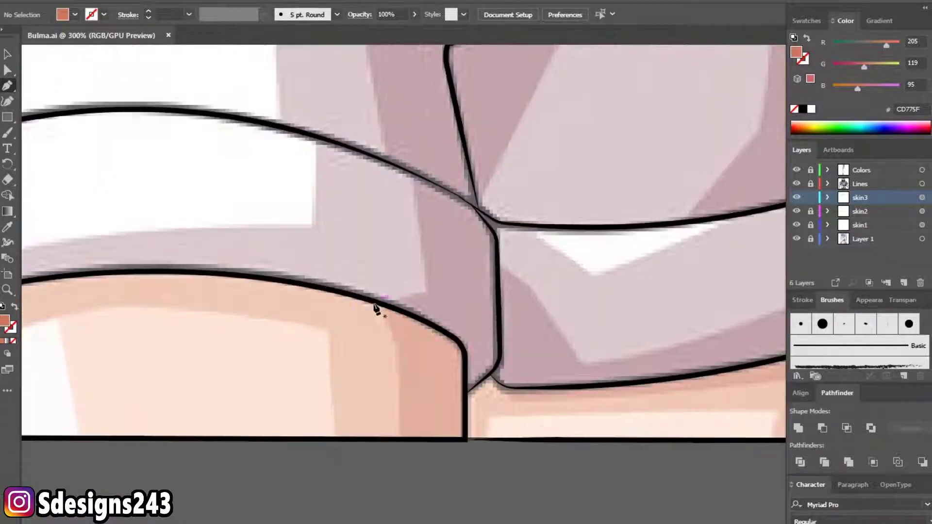
drag(394, 335, 401, 355)
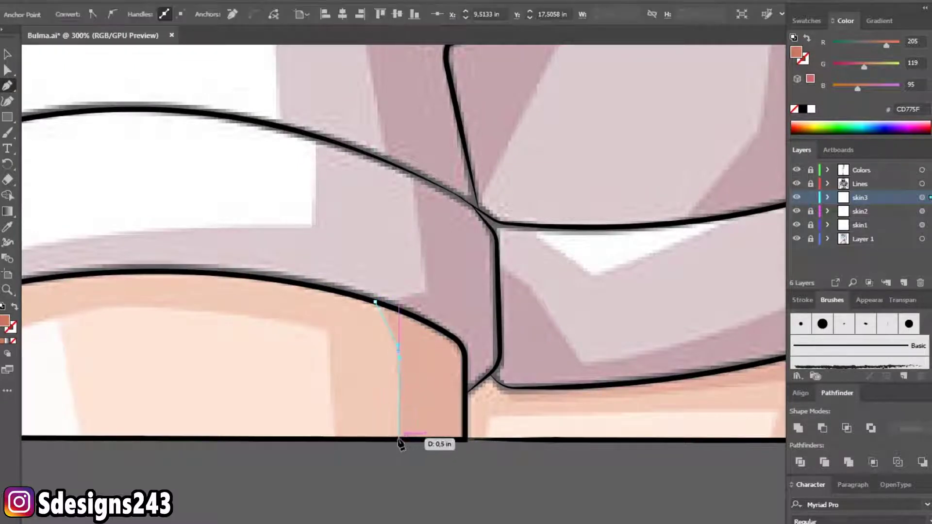
click(465, 439)
click(464, 357)
click(446, 333)
click(432, 324)
click(374, 302)
key(ctrl+shift+a)
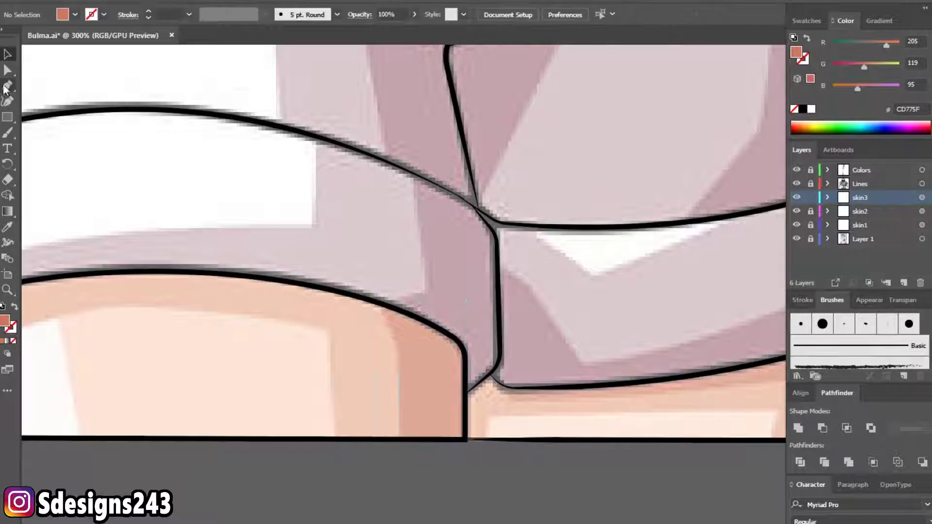
- Begin the other thigh's shadow path beneath its shorts cuff
scroll(250, 319, down, 2)
scroll(262, 322, down, 1)
scroll(262, 326, up, 3)
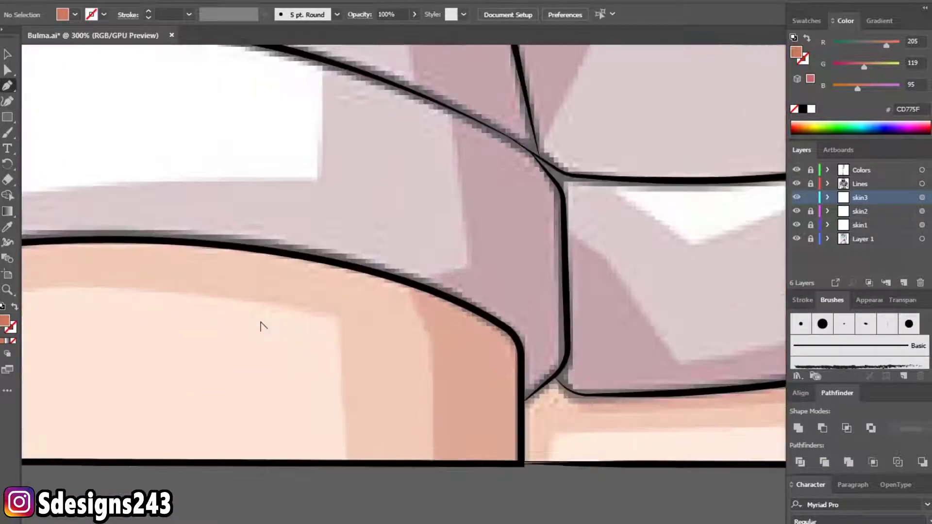
scroll(156, 305, up, 1)
drag(358, 353, 223, 324)
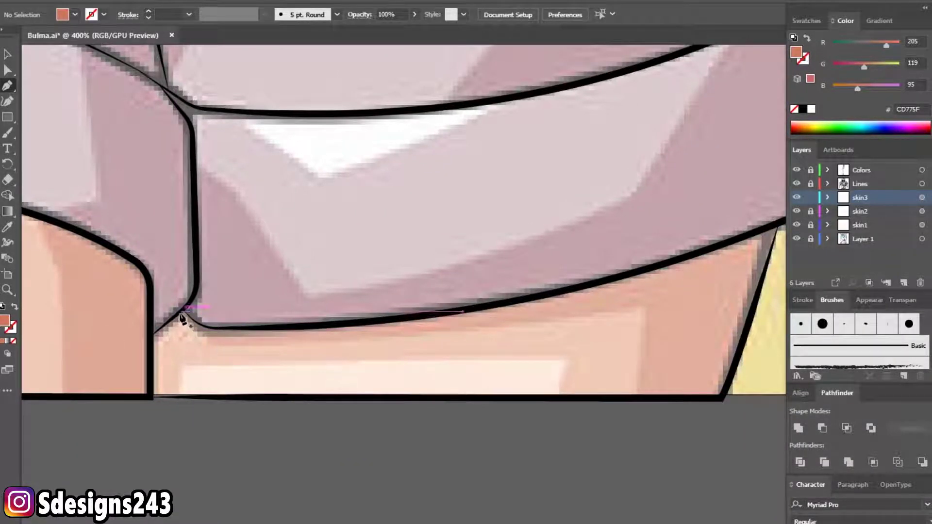
click(181, 311)
click(218, 346)
scroll(374, 335, right, 2)
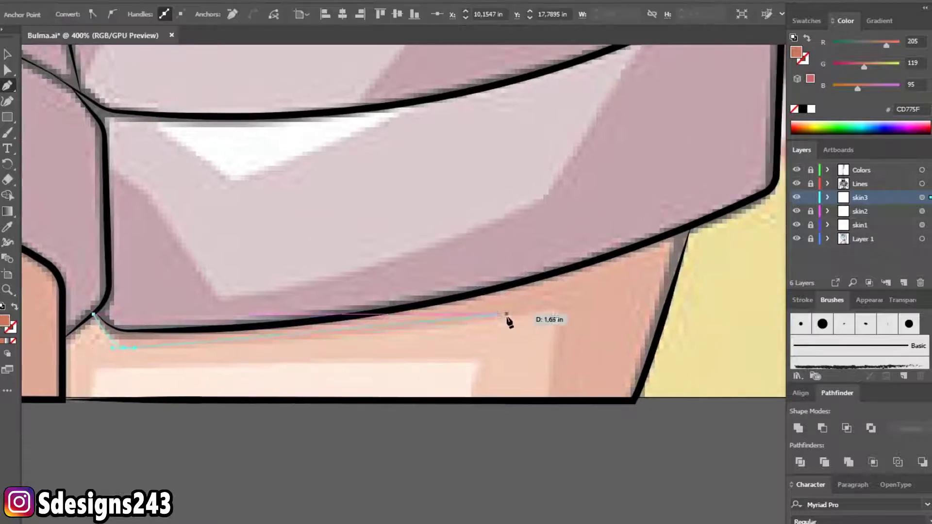
drag(557, 313, 557, 319)
- Complete the second thigh shadow along the leg's bottom edge and cuff curve, then deselect
click(542, 401)
click(633, 401)
click(693, 228)
click(558, 271)
click(540, 278)
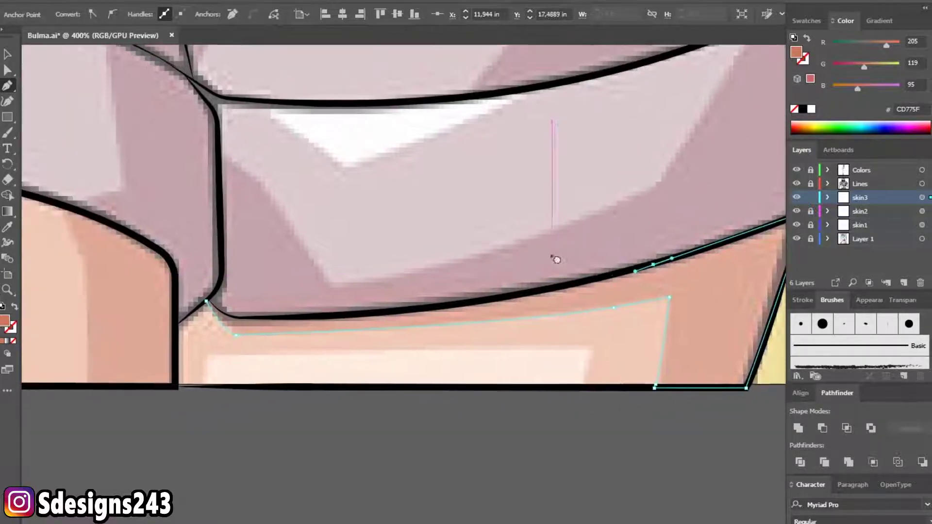
click(499, 299)
click(454, 306)
click(323, 316)
click(301, 318)
click(238, 318)
key(ctrl+minus)
key(ctrl+minus)
key(ctrl+minus)
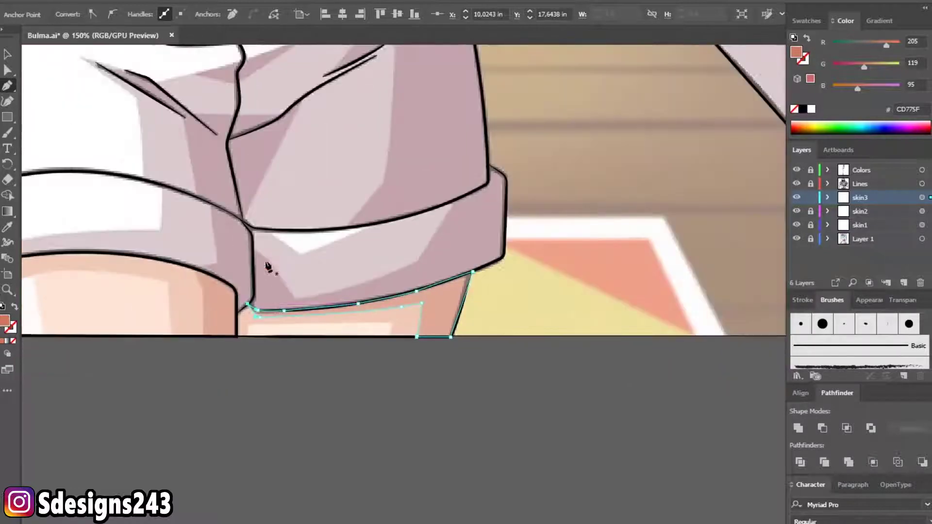
key(ctrl+shift+a)
key(ctrl+minus)
scroll(296, 337, up, 5)
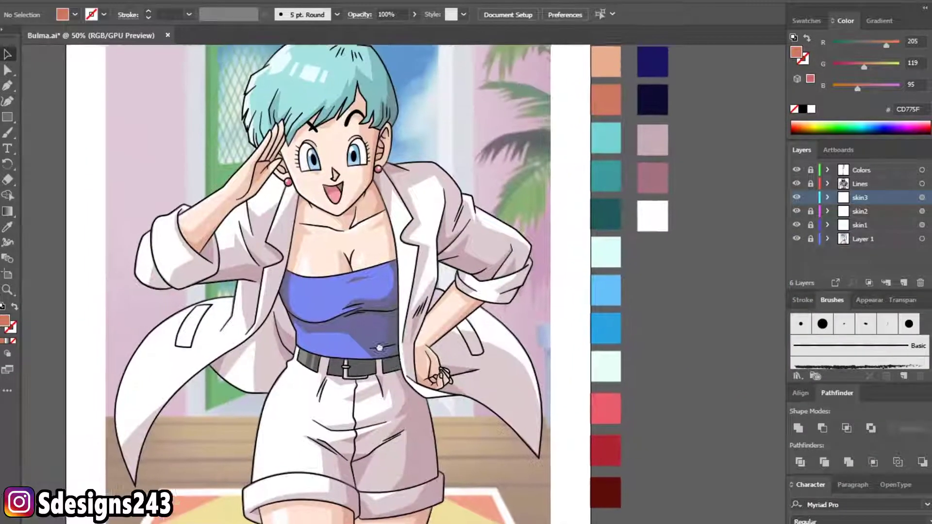
- Hide Layer 1's reference image, unlock and target the skin layers, and set opacity to 100%
click(797, 239)
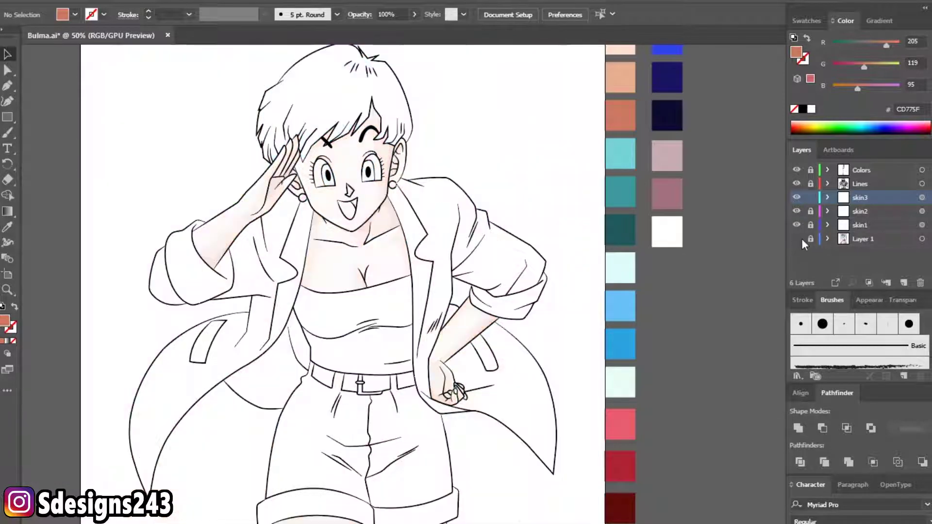
click(811, 225)
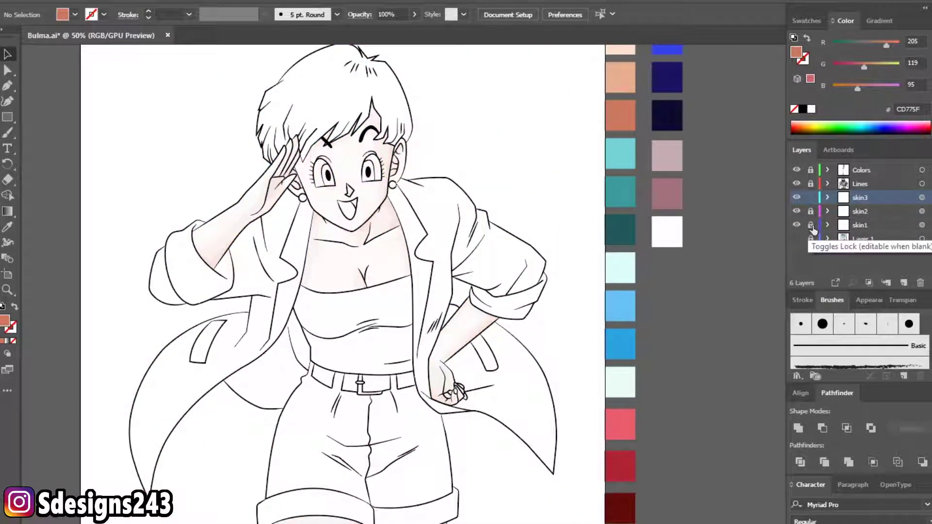
click(922, 197)
shift+click(922, 211)
text(0)
key(Return)
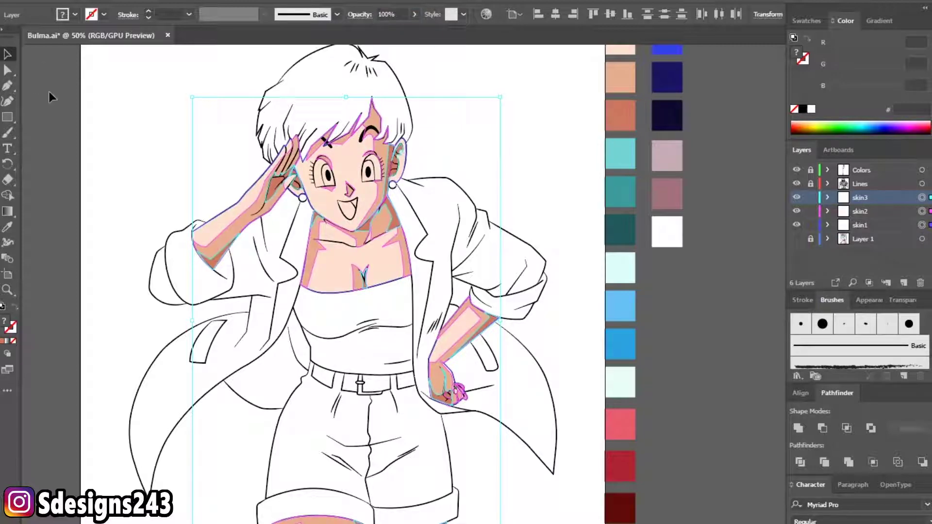
click(51, 97)
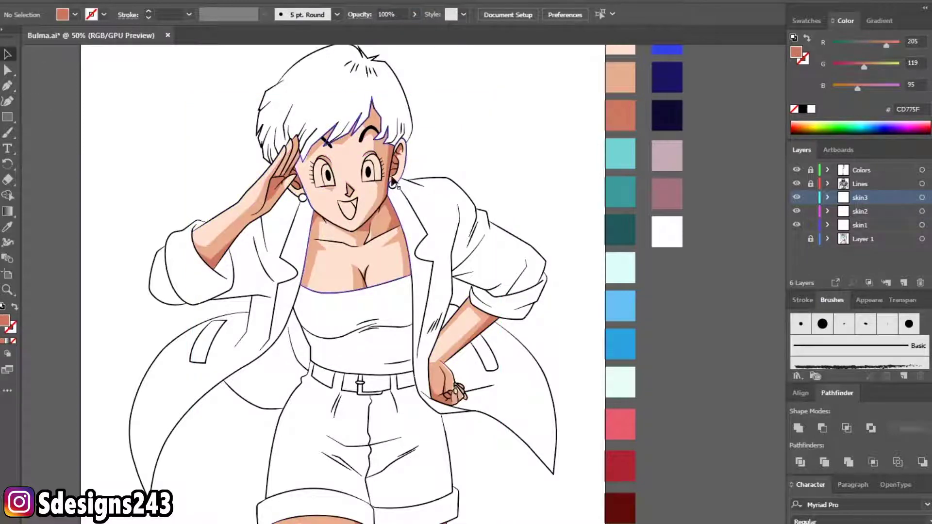
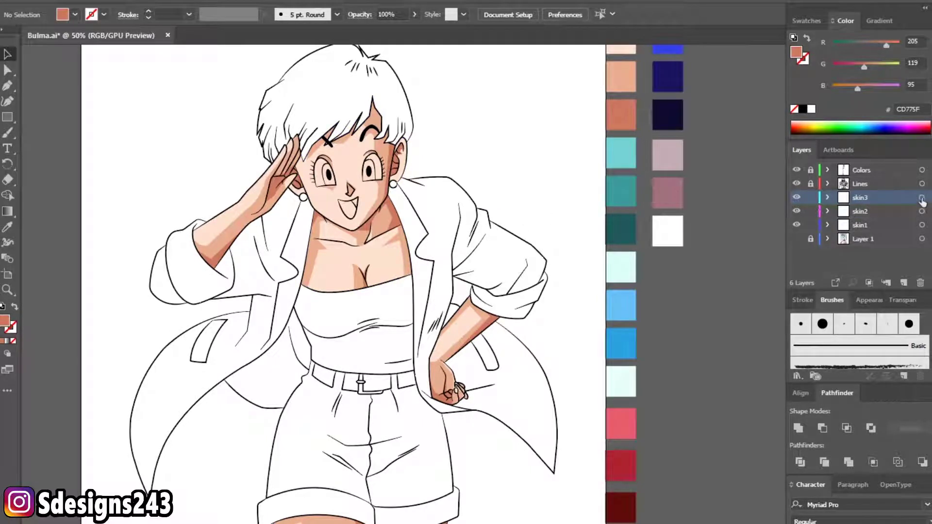
- Fade the skin3 and skin2 shading to 10% opacity and show the coloured reference on Layer 1
click(922, 198)
shift+click(922, 211)
text(1)
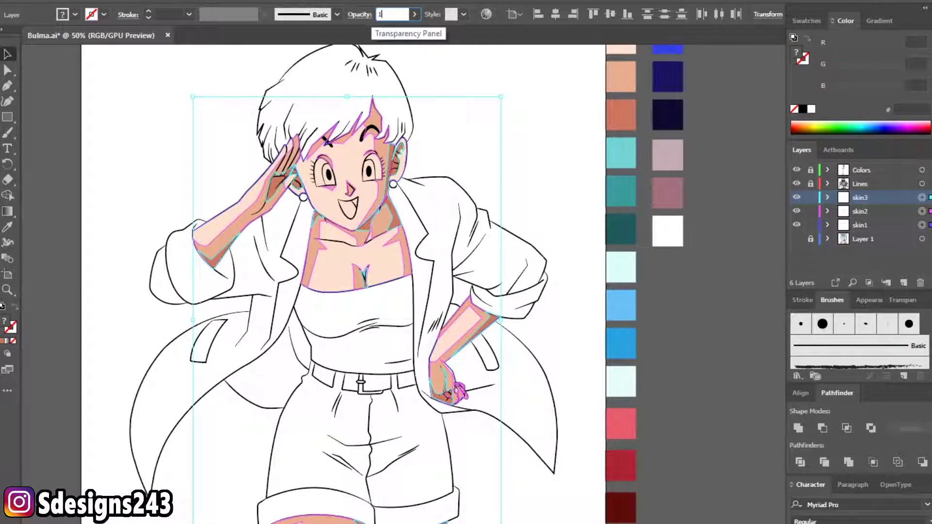
key(Return)
click(733, 211)
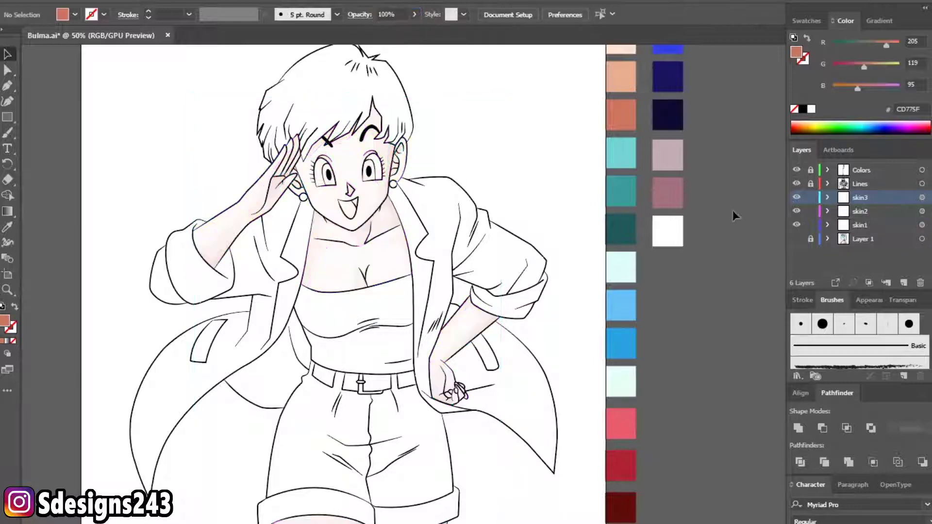
click(797, 238)
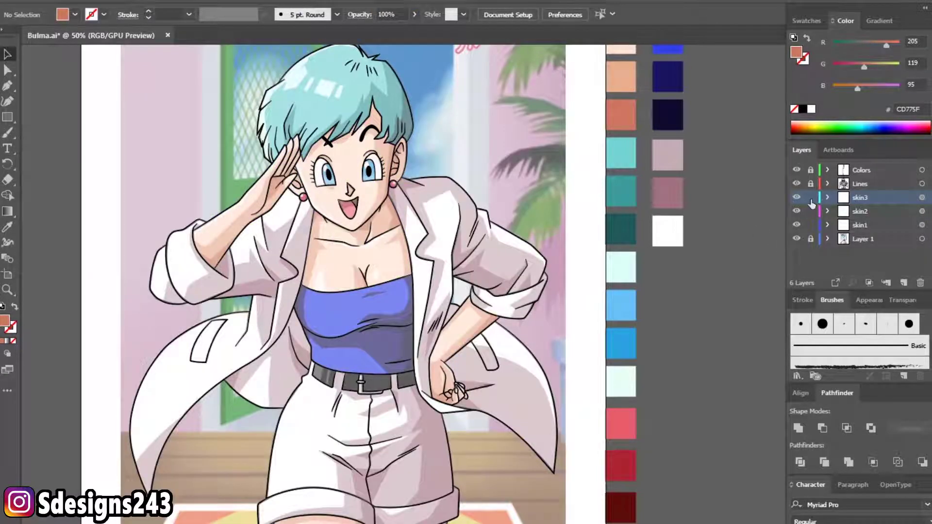
- Add a new skin4 layer above the existing skin shading layers
click(905, 281)
text(skim4)
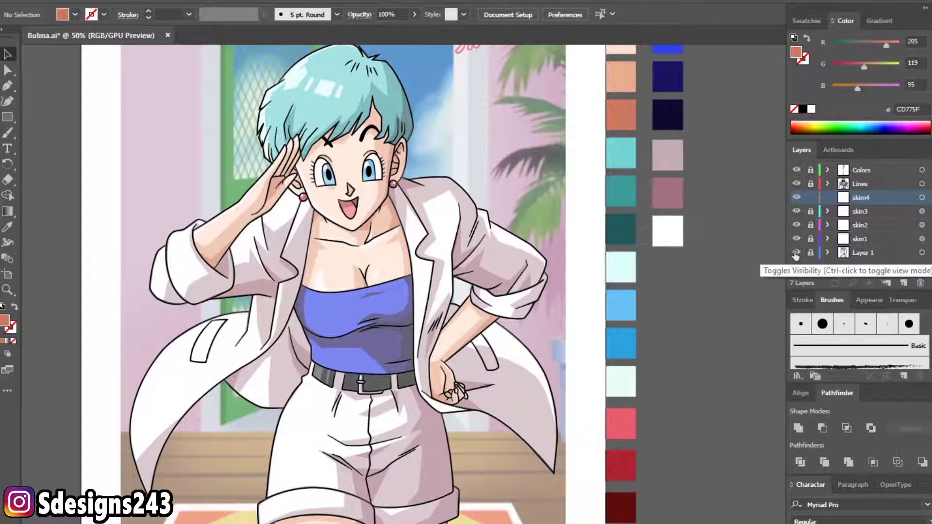
scroll(621, 238, up, 2)
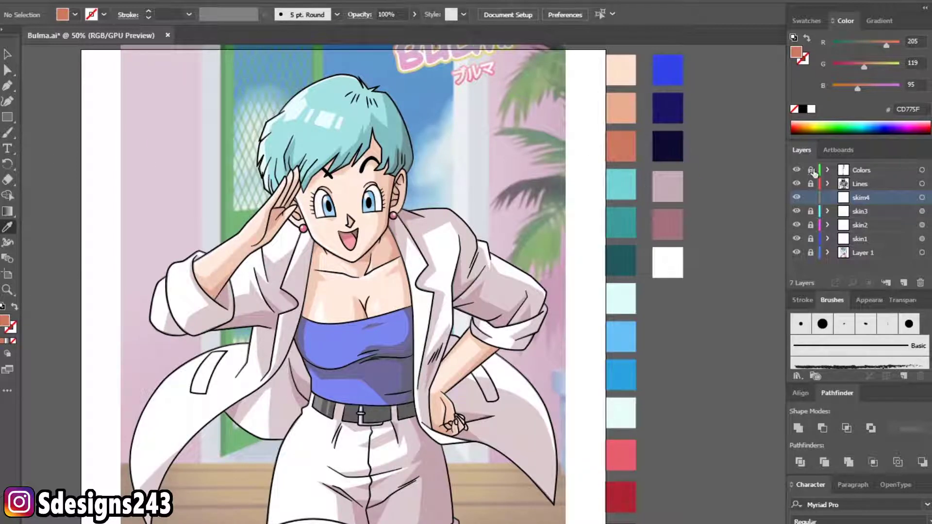
scroll(285, 226, up, 2)
scroll(226, 221, up, 2)
- Sample the pale FFE1CF skin tone from the face and set opacity to 10%
click(179, 228)
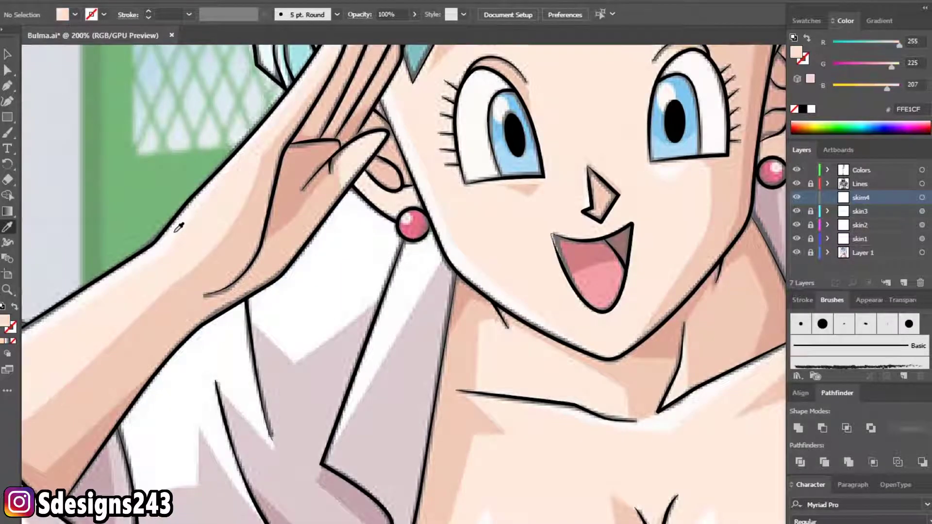
scroll(481, 262, up, 1)
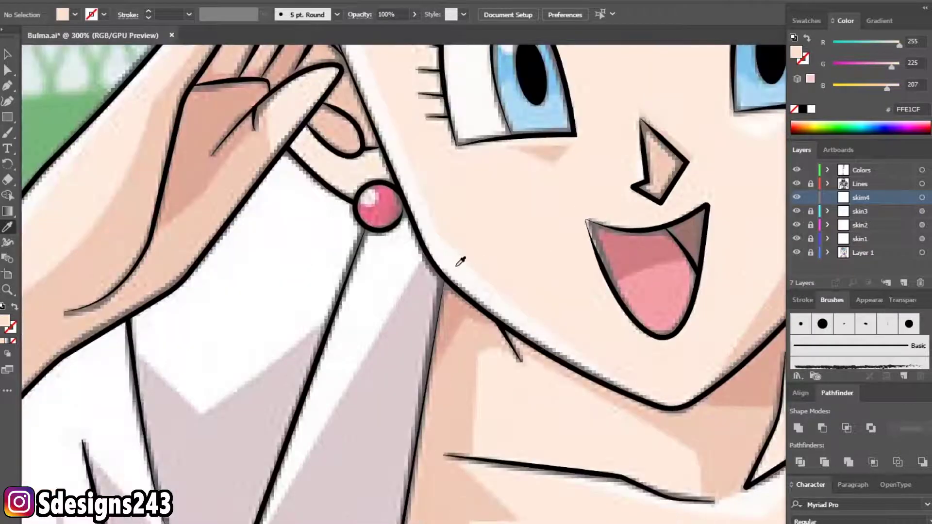
click(395, 261)
scroll(456, 251, down, 3)
scroll(481, 146, down, 1)
scroll(508, 196, up, 4)
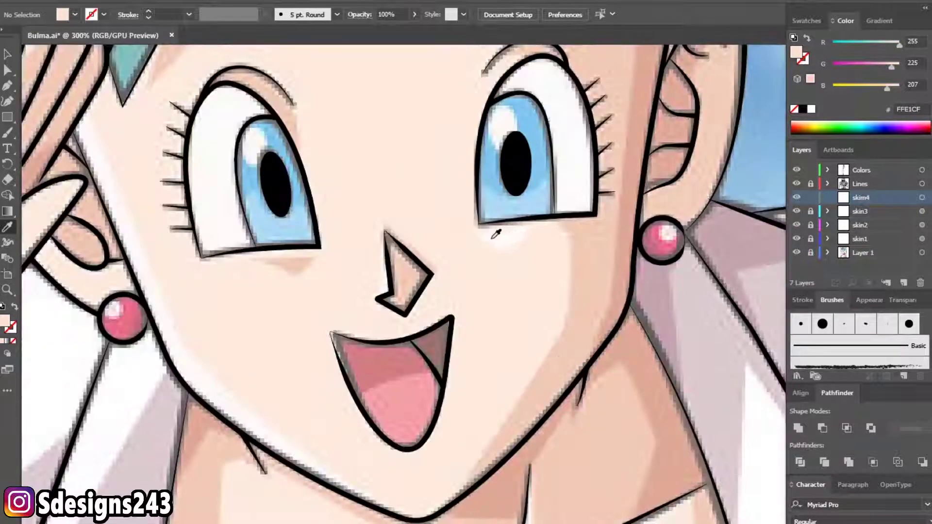
scroll(194, 363, down, 3)
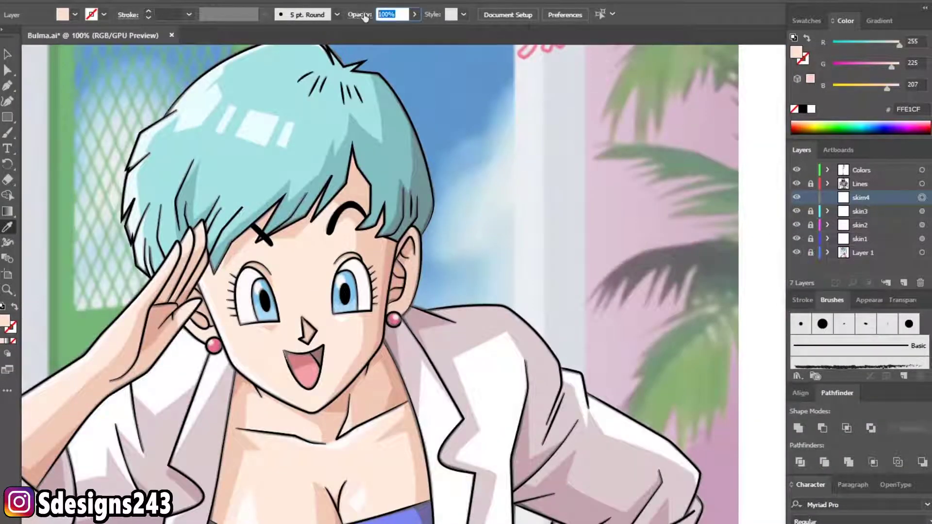
text(1)
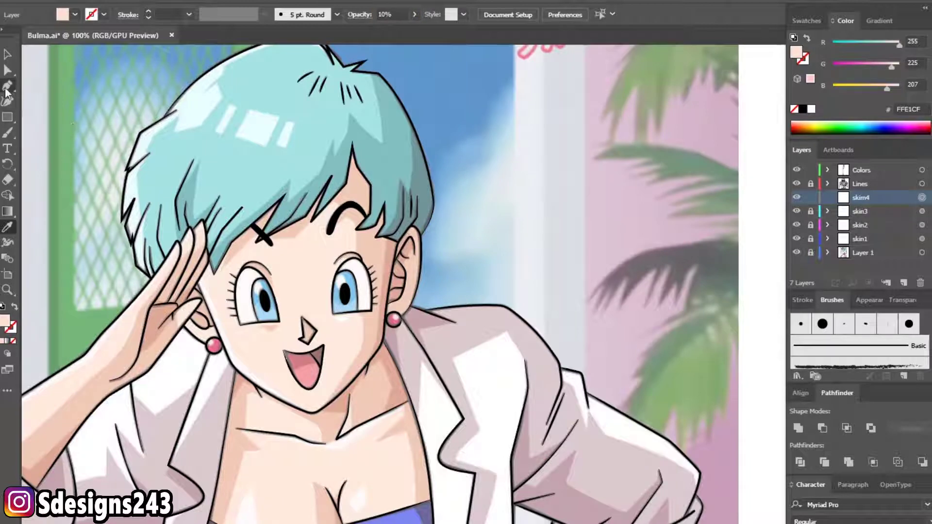
- Draw a closed curved highlight shape just under the right eye
click(7, 87)
scroll(194, 204, up, 2)
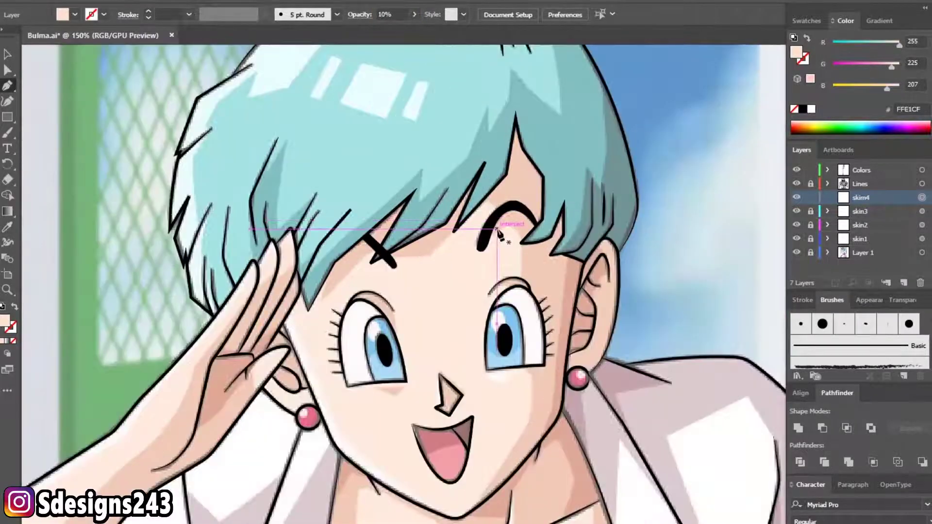
scroll(474, 358, up, 2)
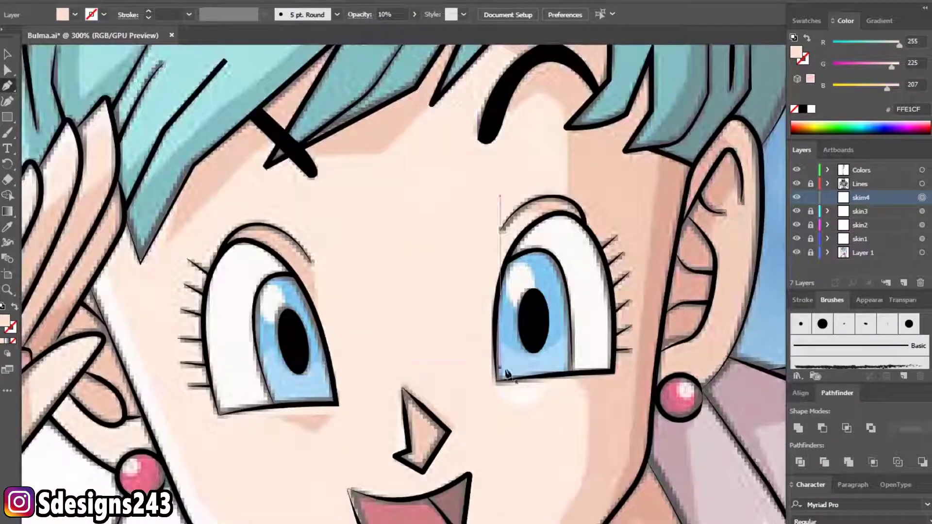
scroll(500, 374, down, 1)
scroll(466, 316, up, 2)
click(488, 291)
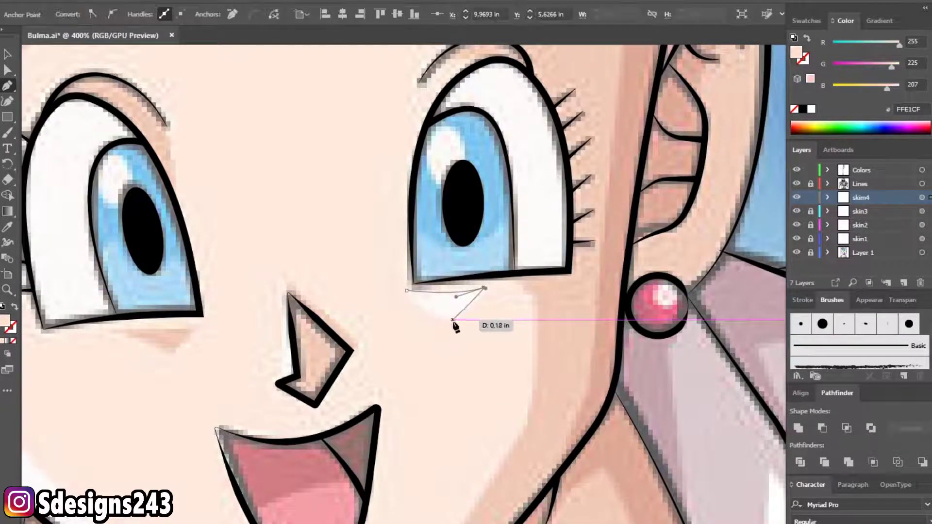
drag(406, 291, 451, 359)
key(v)
click(311, 206)
scroll(335, 261, down, 3)
scroll(335, 261, down, 1)
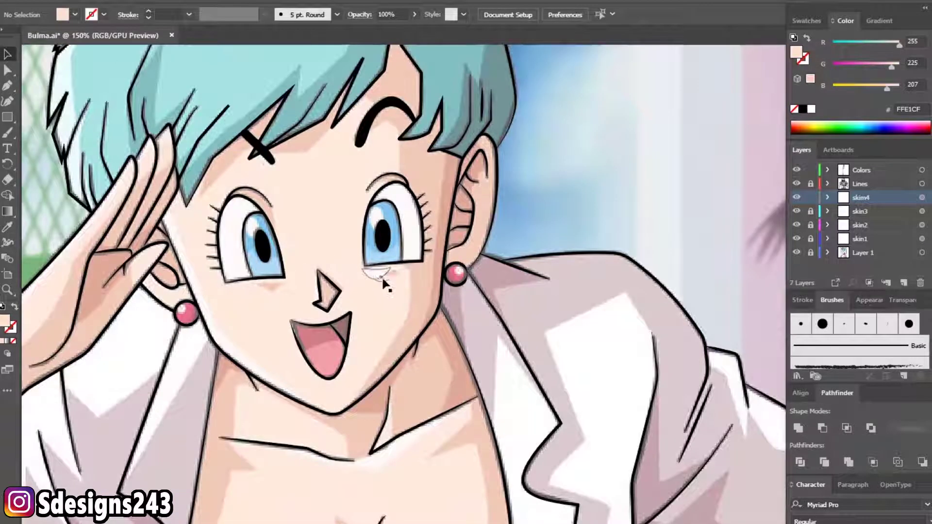
- Start a face-edge highlight from near the ear, curving along the cheek and jaw to the chin
click(7, 87)
scroll(290, 233, up, 1)
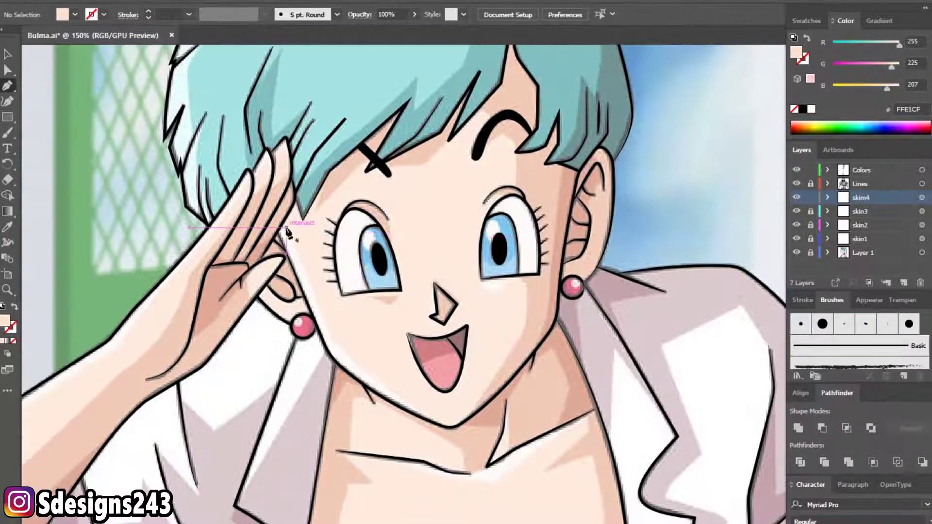
scroll(290, 233, up, 1)
scroll(290, 233, up, 1)
click(310, 276)
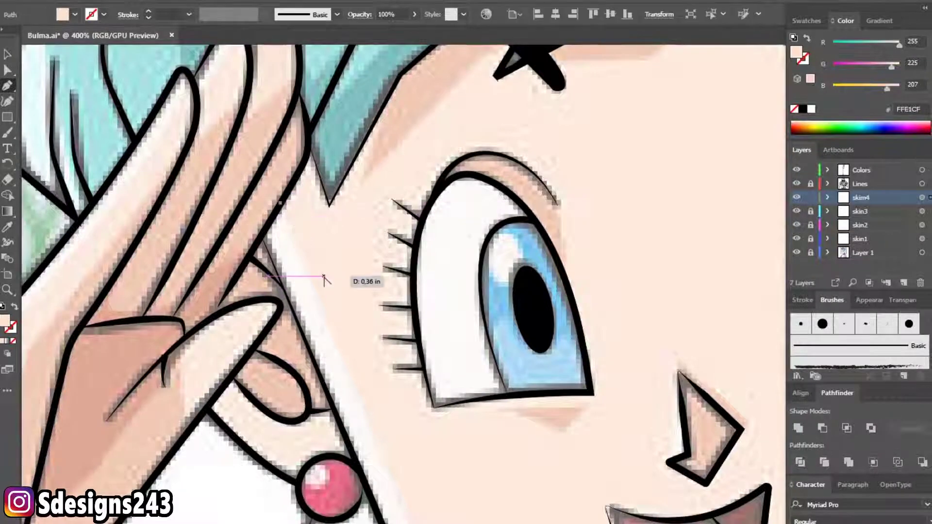
scroll(274, 222, down, 2)
scroll(275, 222, up, 1)
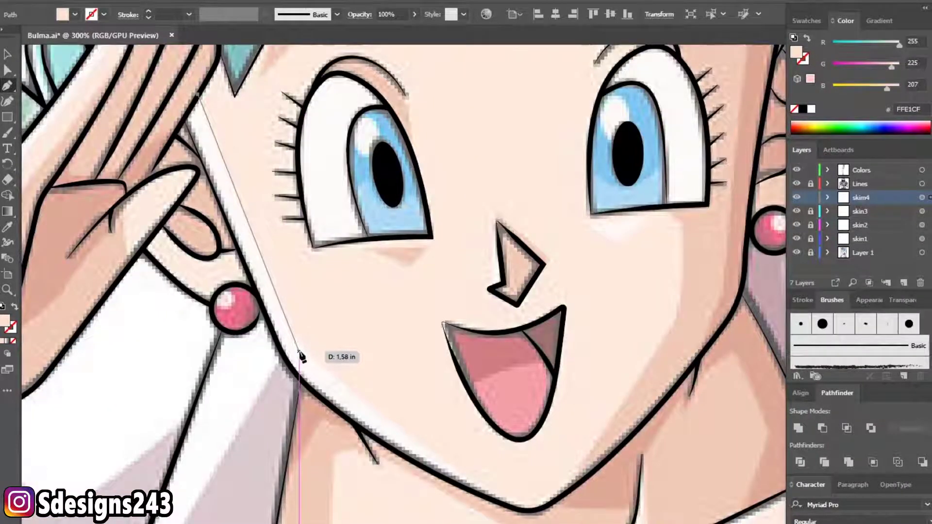
drag(301, 354, 309, 362)
scroll(340, 374, down, 1)
scroll(340, 374, right, 1)
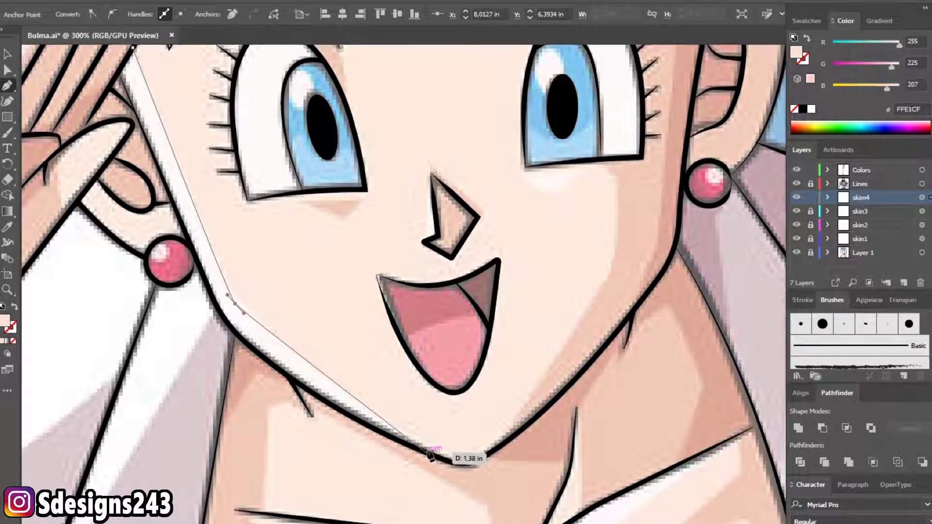
drag(429, 455, 461, 473)
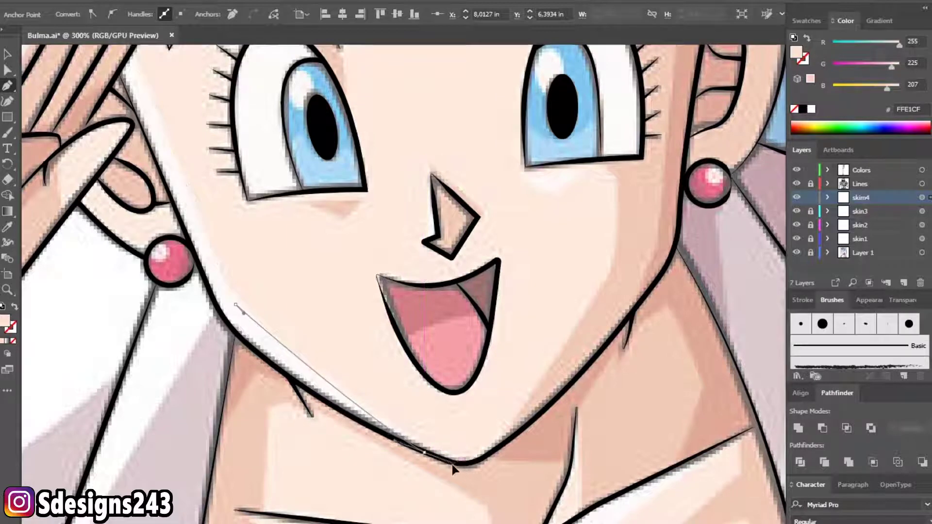
drag(330, 404, 302, 389)
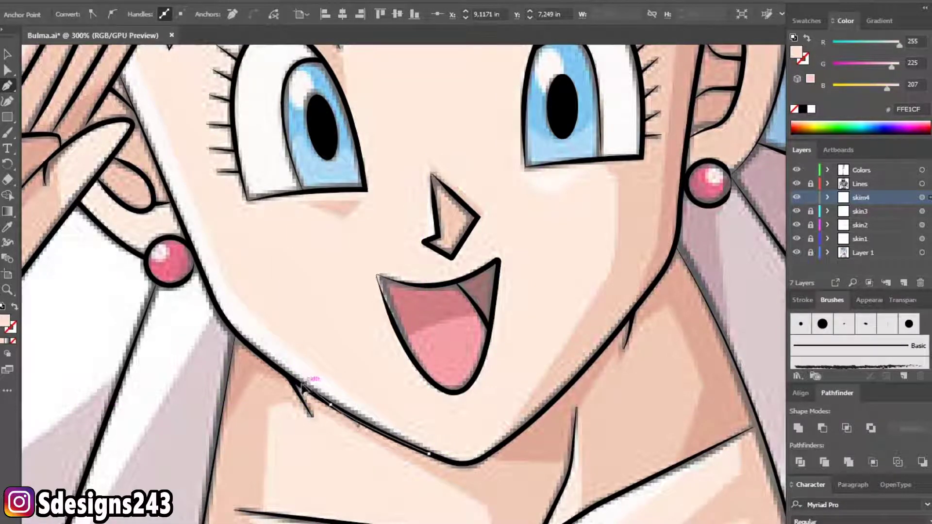
- Run the face-edge shape back up through the hair lock, close it, deselect and zoom out
scroll(303, 339, up, 2)
scroll(303, 340, left, 2)
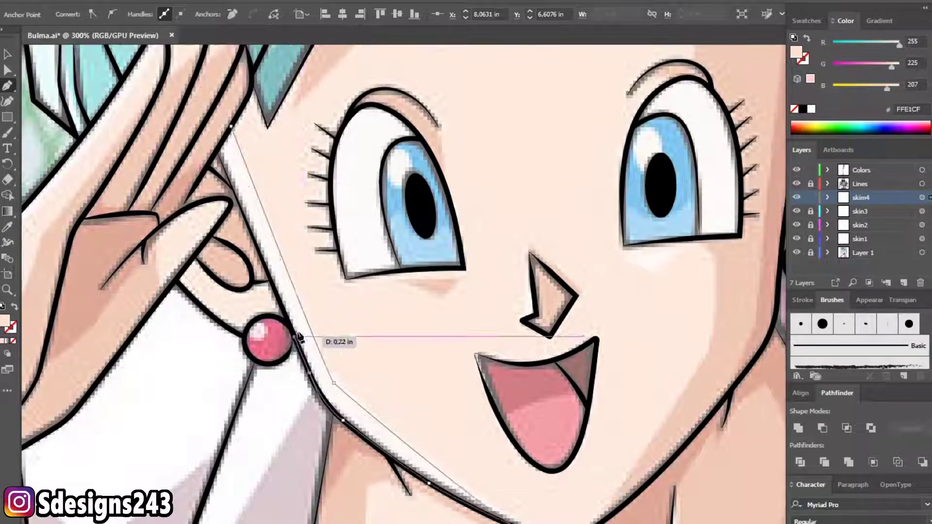
scroll(297, 340, down, 1)
scroll(246, 235, up, 3)
scroll(265, 333, up, 1)
click(231, 207)
click(261, 157)
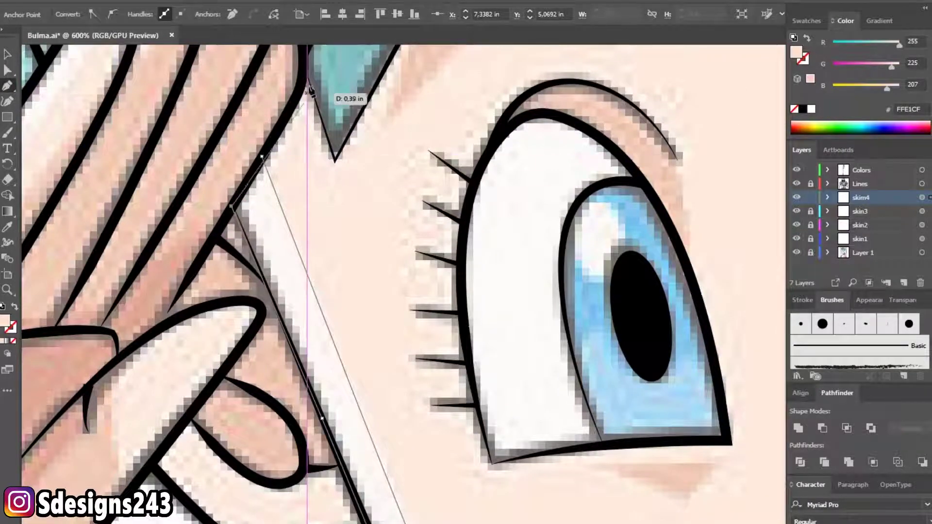
click(307, 75)
click(334, 161)
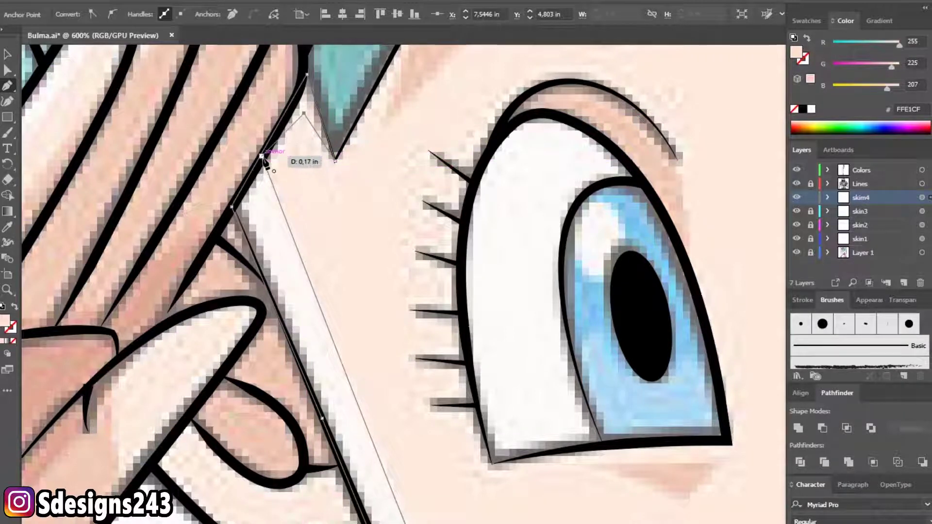
drag(262, 159, 269, 176)
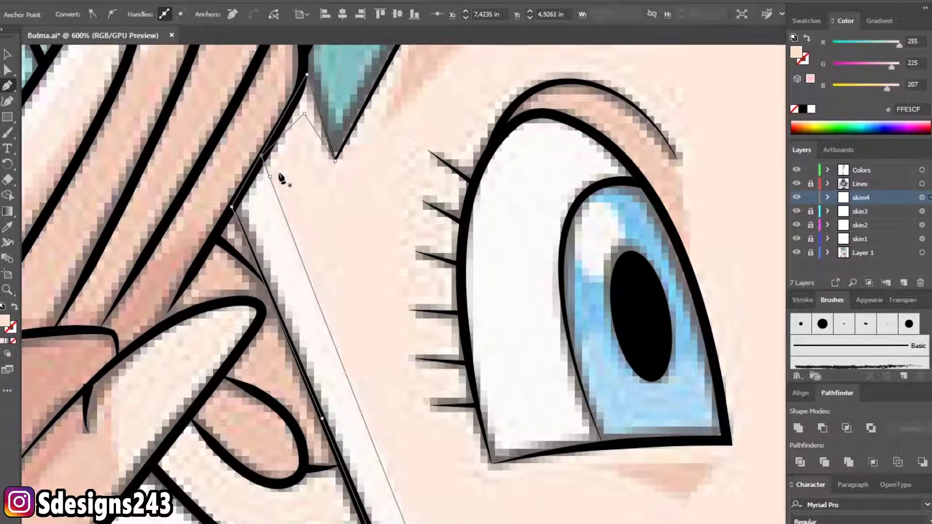
key(v)
key(ctrl+shift+a)
key(ctrl+minus)
key(ctrl+minus)
key(ctrl+minus)
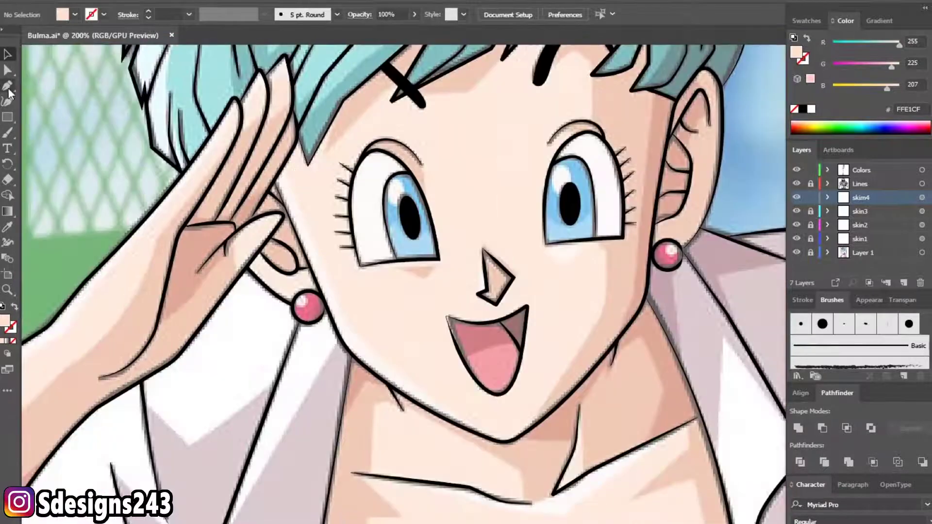
- Draw a small closed highlight shape along the edge of the nose
click(9, 92)
scroll(500, 150, down, 1)
scroll(543, 184, down, 2)
scroll(505, 194, up, 2)
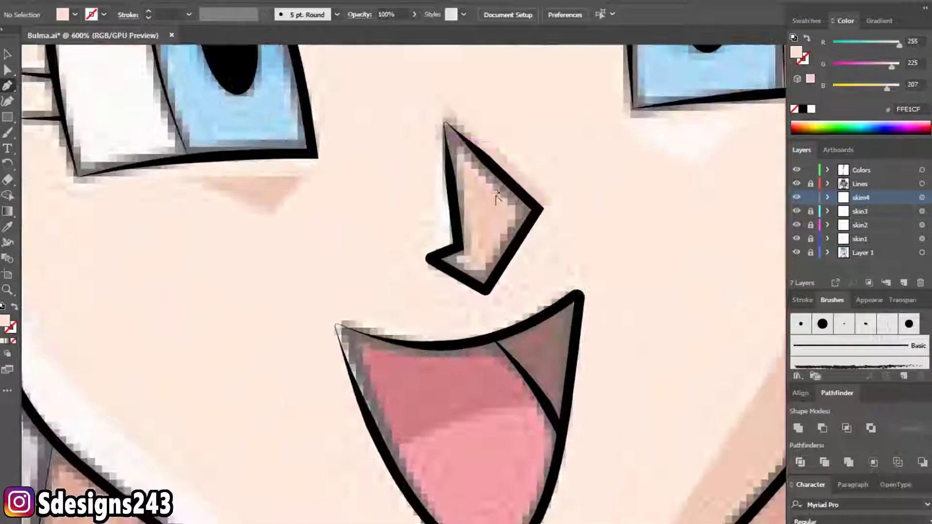
click(441, 122)
click(439, 238)
drag(426, 254, 428, 256)
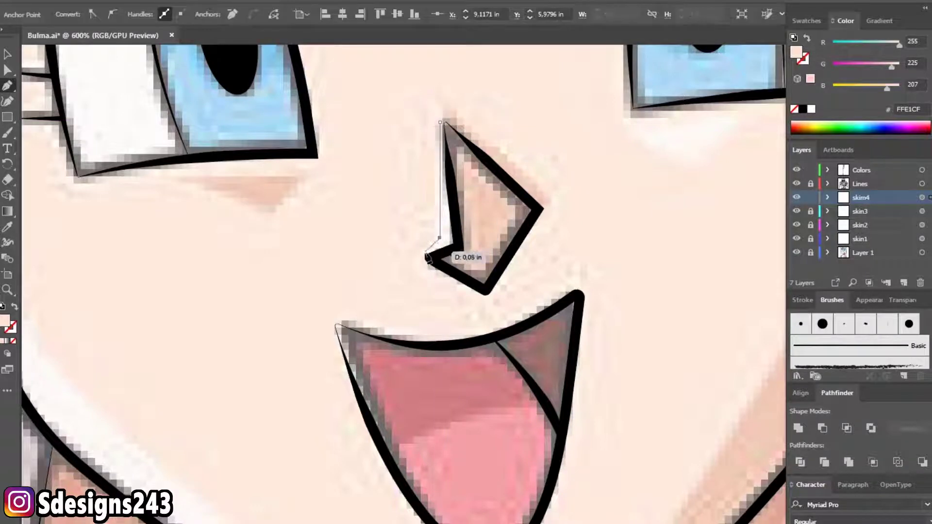
click(458, 247)
click(441, 121)
key(v)
click(234, 236)
- Begin the collarbone highlight with curved points along and below the collarbone line
scroll(234, 236, down, 3)
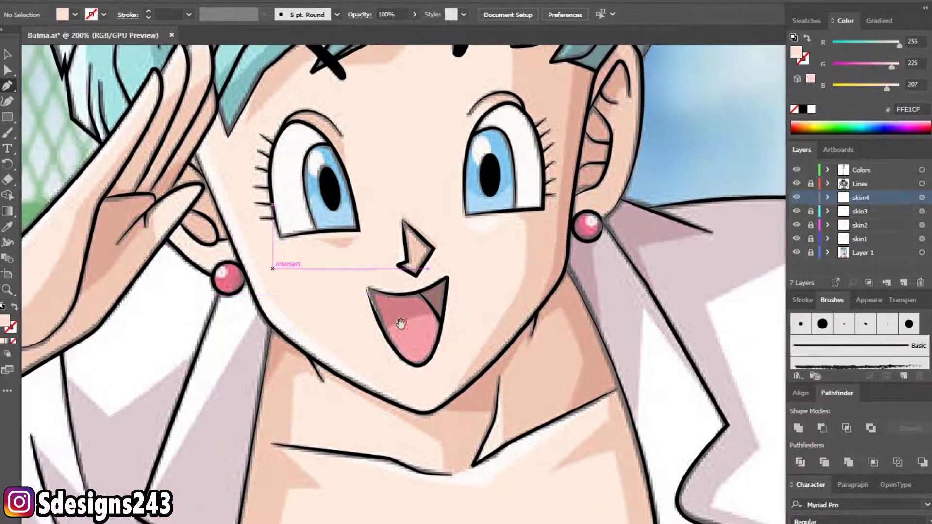
scroll(280, 265, down, 5)
scroll(430, 304, up, 2)
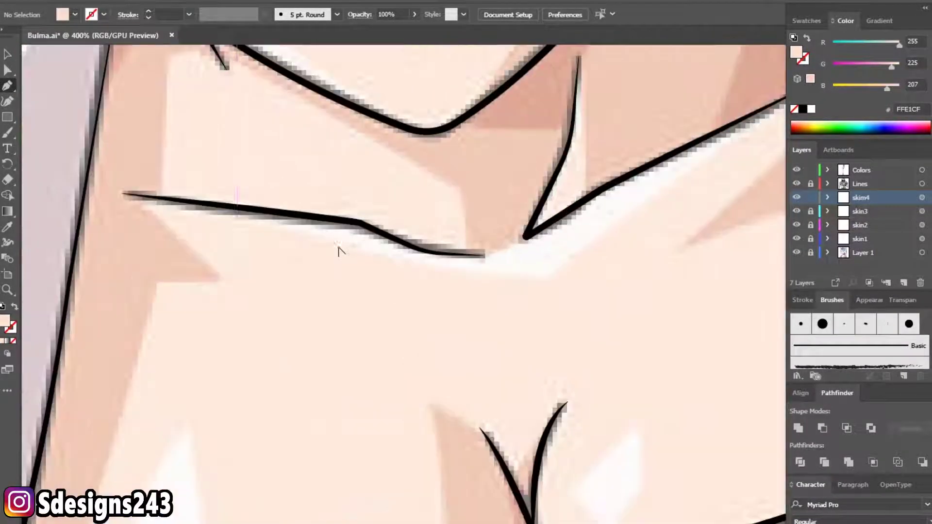
click(338, 234)
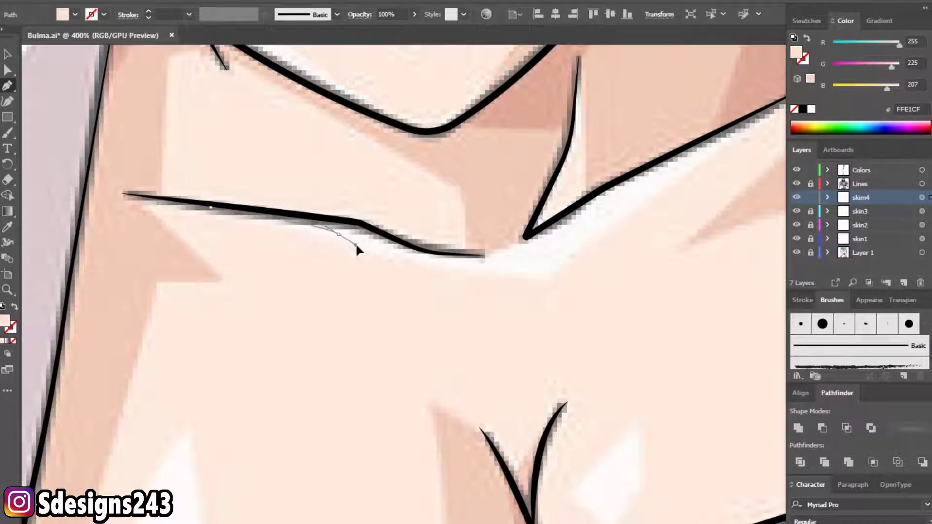
drag(477, 256, 534, 224)
key(ctrl+z)
drag(451, 269, 473, 269)
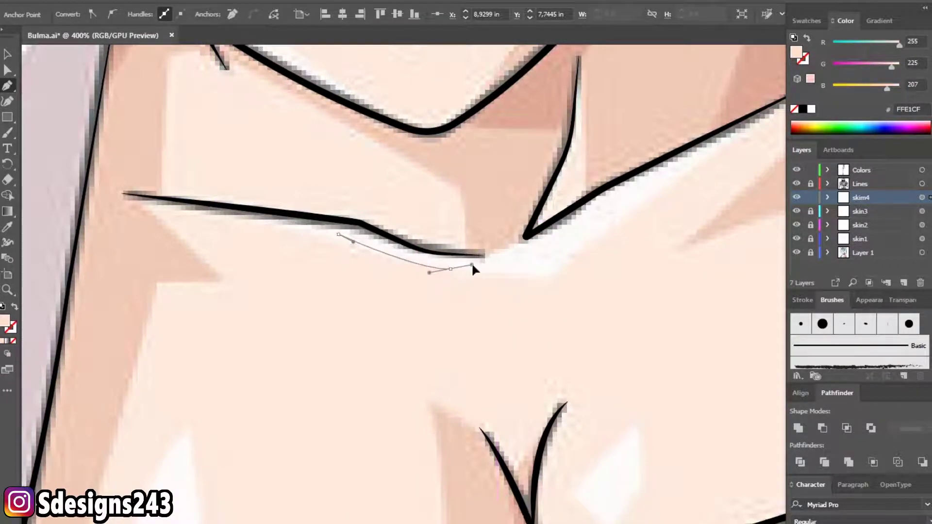
click(540, 283)
drag(636, 245, 446, 342)
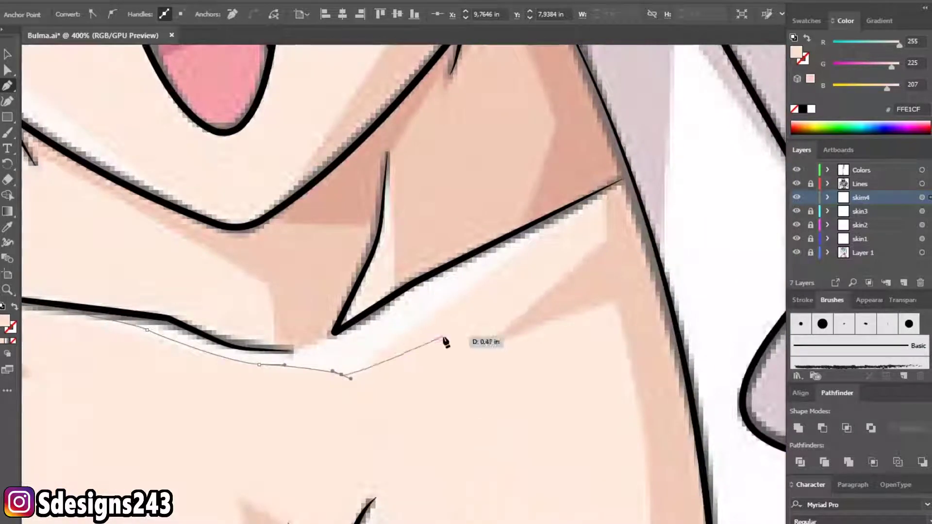
- Continue the collarbone highlight up the neck edge, curve its end and finish it
mouse_move(623, 180)
mouse_down()
mouse_move(666, 174)
mouse_move(681, 148)
mouse_up()
click(622, 178)
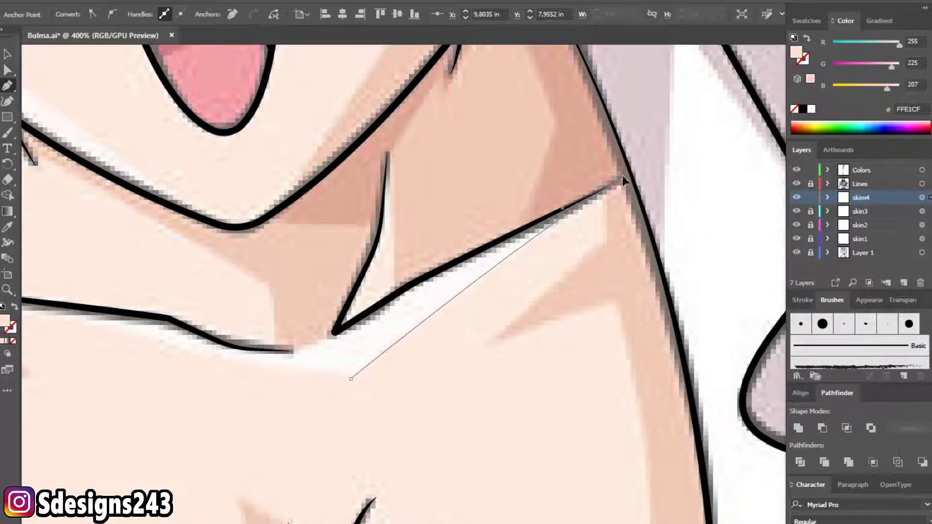
click(392, 297)
drag(387, 156, 376, 123)
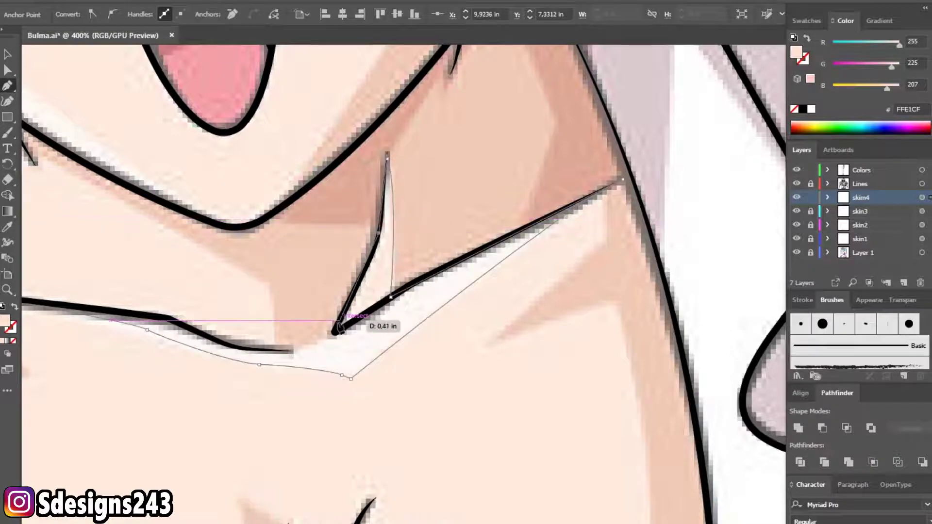
drag(250, 311, 406, 298)
mouse_move(430, 338)
mouse_down()
mouse_move(385, 338)
mouse_move(343, 312)
mouse_move(162, 291)
mouse_move(175, 292)
mouse_up()
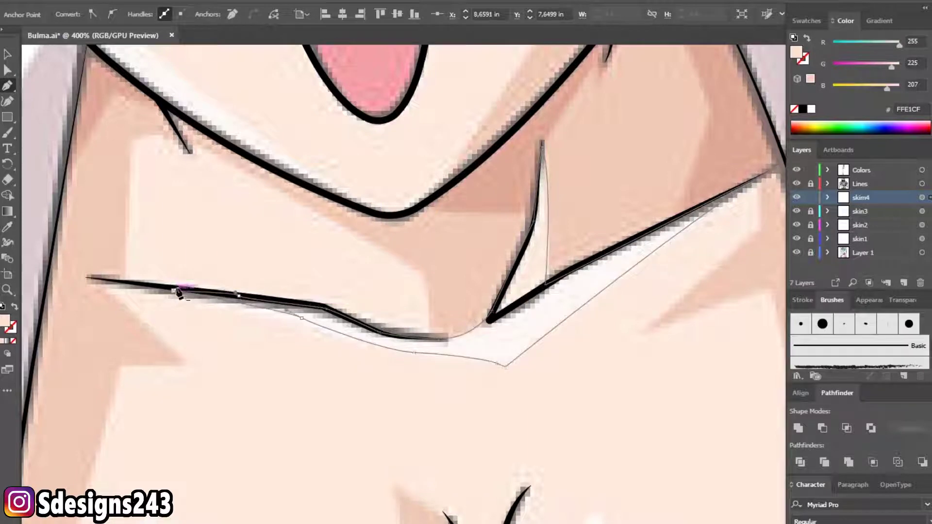
ctrl+click(50, 89)
scroll(266, 271, down, 4)
scroll(406, 271, up, 2)
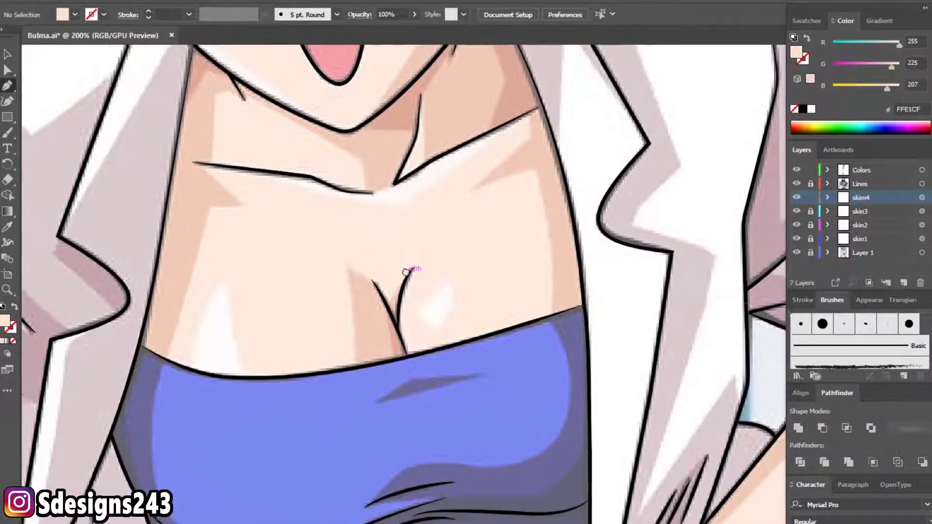
- Draw a small closed highlight shape on the chest and deselect it
scroll(452, 284, up, 2)
mouse_move(426, 308)
mouse_down()
mouse_move(428, 317)
mouse_move(400, 322)
mouse_up()
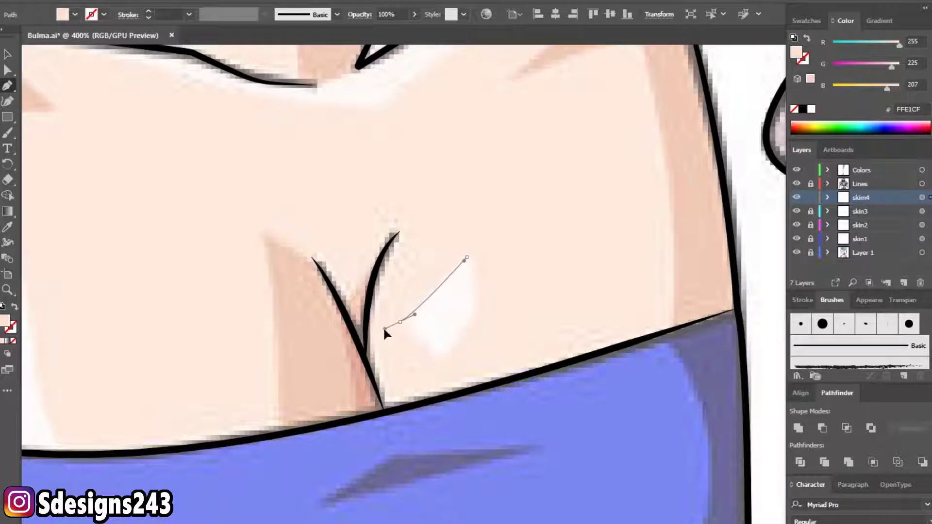
click(443, 357)
click(464, 324)
click(467, 258)
drag(474, 271, 483, 286)
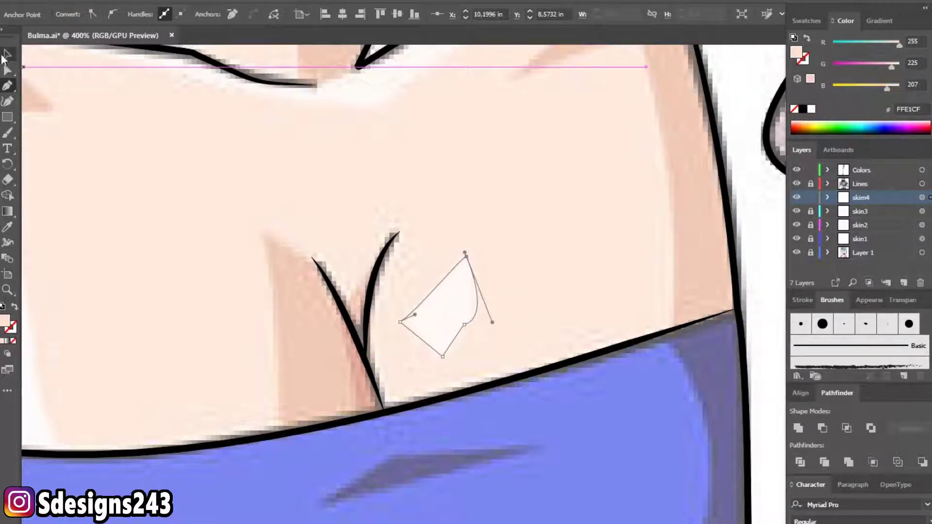
ctrl+click(223, 231)
- Trace a wedge-shaped highlight along the top's upper edge, finish it and zoom out
scroll(329, 230, down, 3)
scroll(236, 339, left, 3)
scroll(236, 339, down, 1)
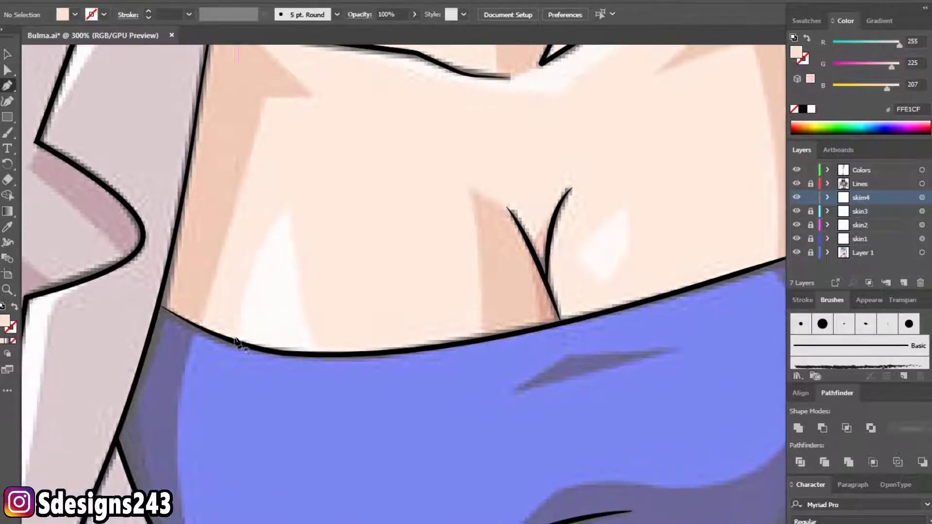
click(237, 339)
scroll(282, 216, up, 1)
drag(291, 194, 352, 117)
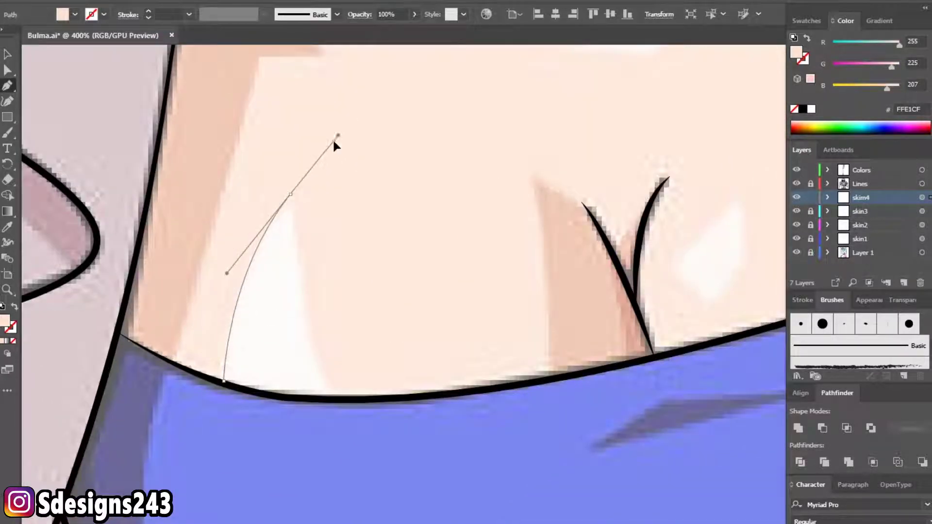
mouse_move(331, 385)
mouse_down()
mouse_move(353, 403)
mouse_move(343, 391)
mouse_up()
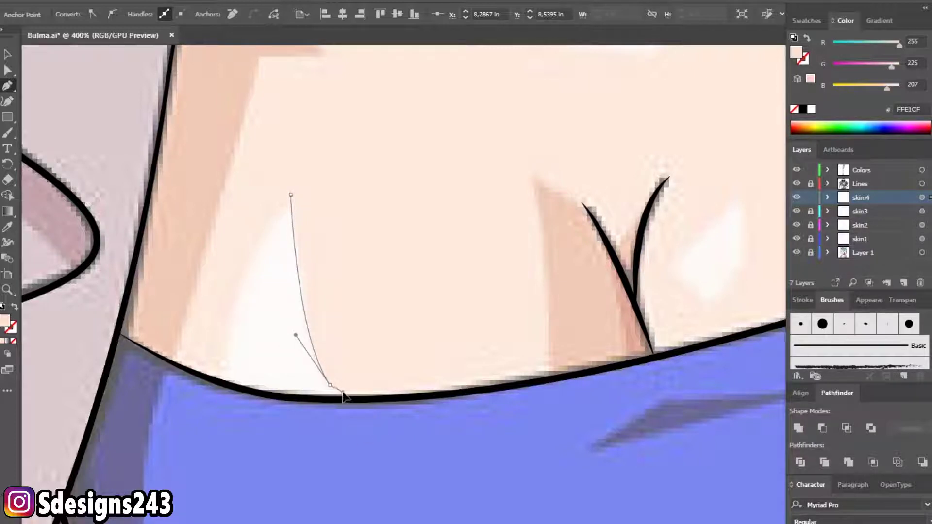
drag(500, 386, 611, 379)
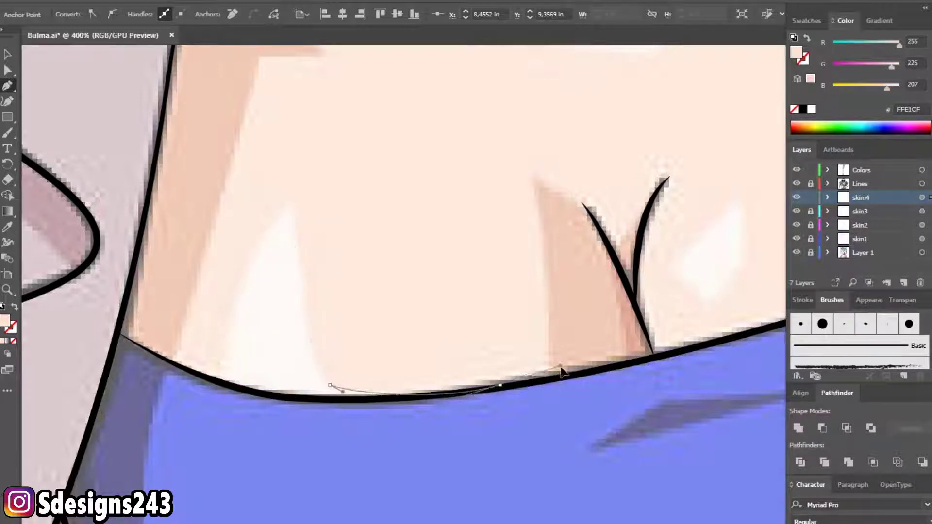
click(419, 400)
click(223, 380)
drag(290, 194, 227, 273)
key(v)
key(ctrl+shift+a)
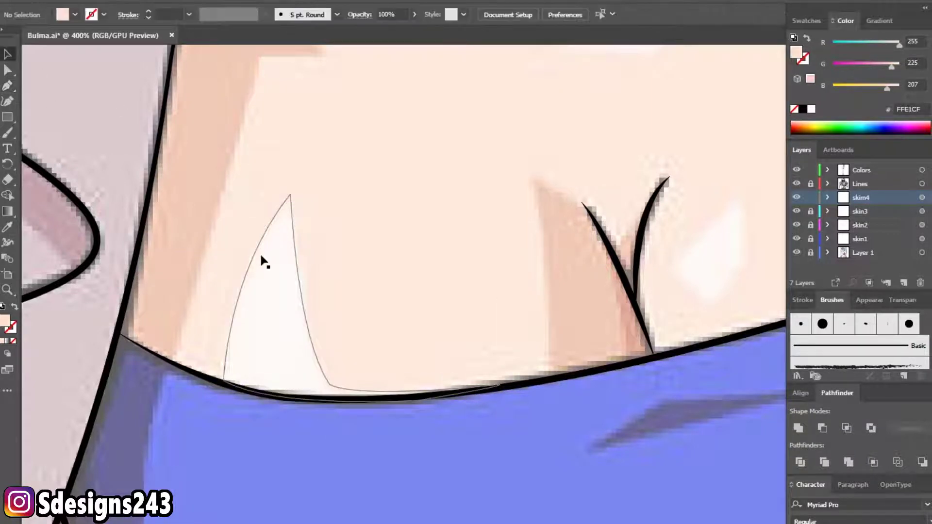
key(ctrl+minus)
- Return to the Pen tool and zoom out to frame the face and raised hand
click(8, 87)
scroll(441, 209, up, 5)
key(ctrl+minus)
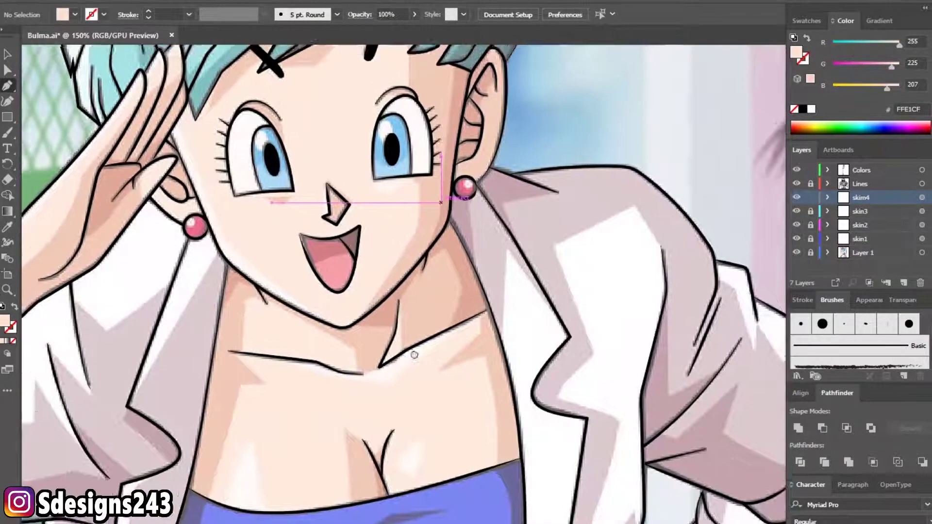
scroll(436, 271, down, 1)
scroll(277, 301, up, 3)
scroll(272, 243, up, 1)
scroll(272, 242, up, 3)
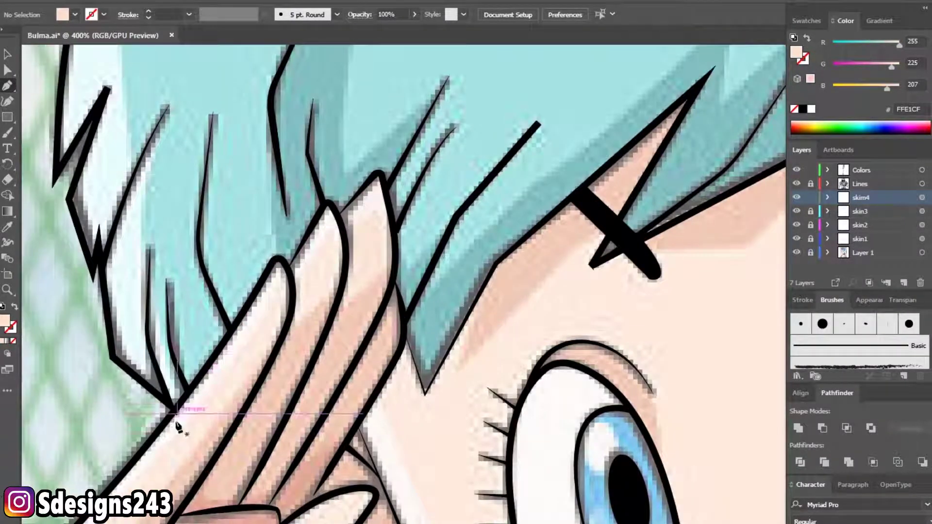
- Trace a highlight up the first finger's edge and over its fingertip
click(146, 446)
drag(266, 295, 288, 294)
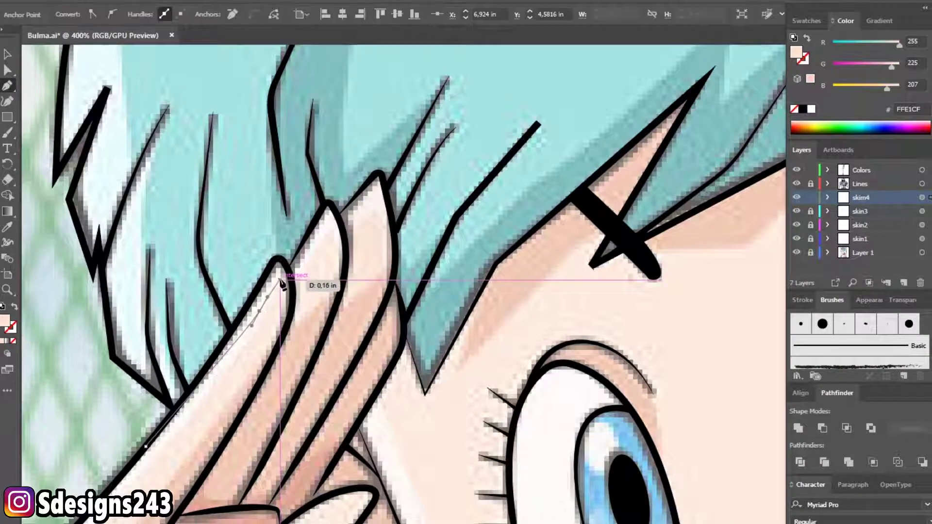
drag(292, 296, 262, 287)
click(145, 445)
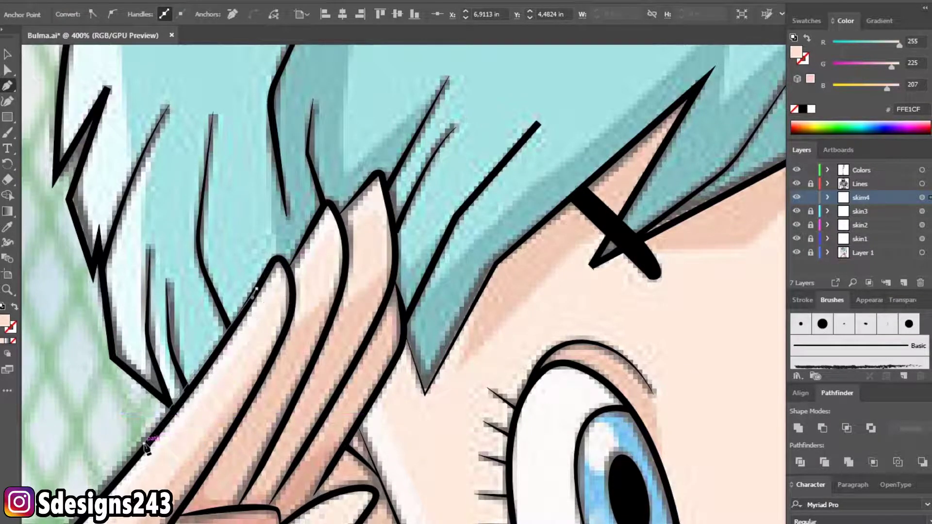
key(Escape)
- Draw a closed highlight shape along the second finger and its tip
click(294, 279)
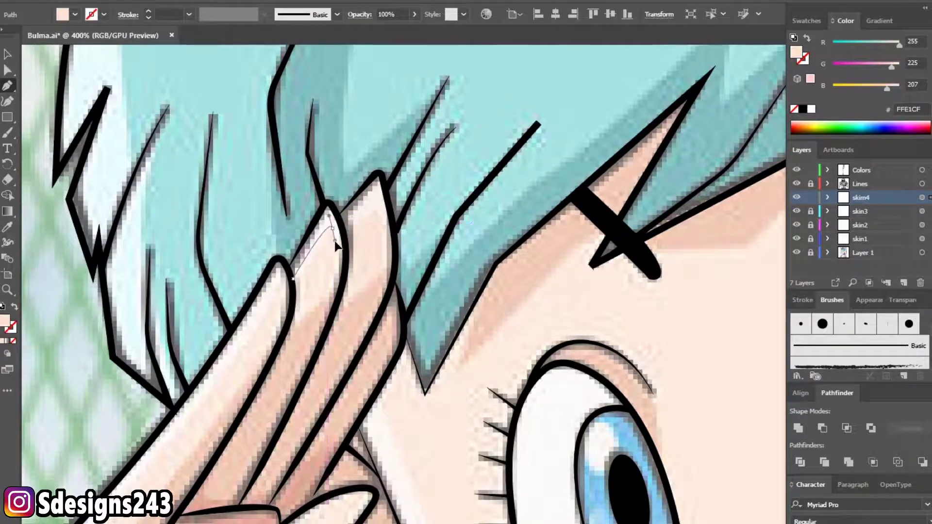
mouse_move(325, 225)
mouse_down()
mouse_move(338, 243)
mouse_move(337, 289)
mouse_up()
mouse_move(329, 331)
mouse_down()
mouse_move(349, 245)
mouse_move(375, 201)
mouse_up()
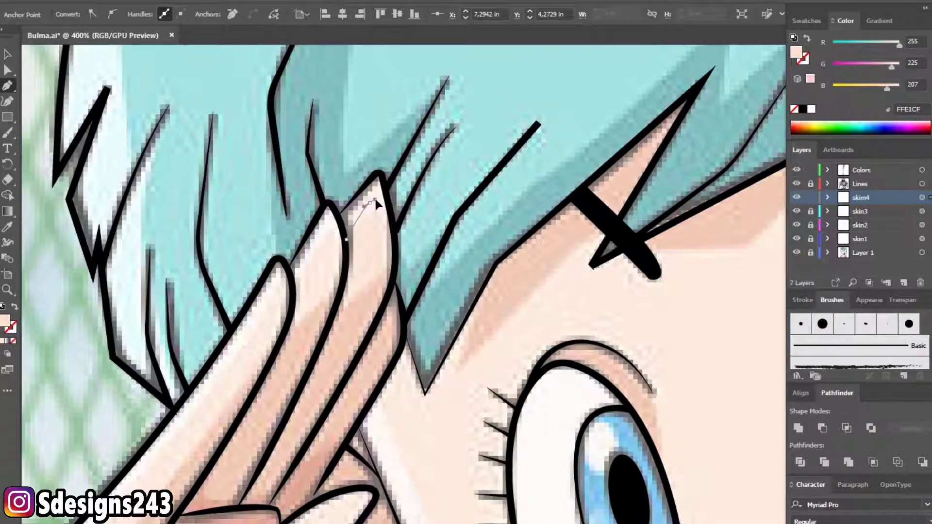
drag(391, 273, 388, 293)
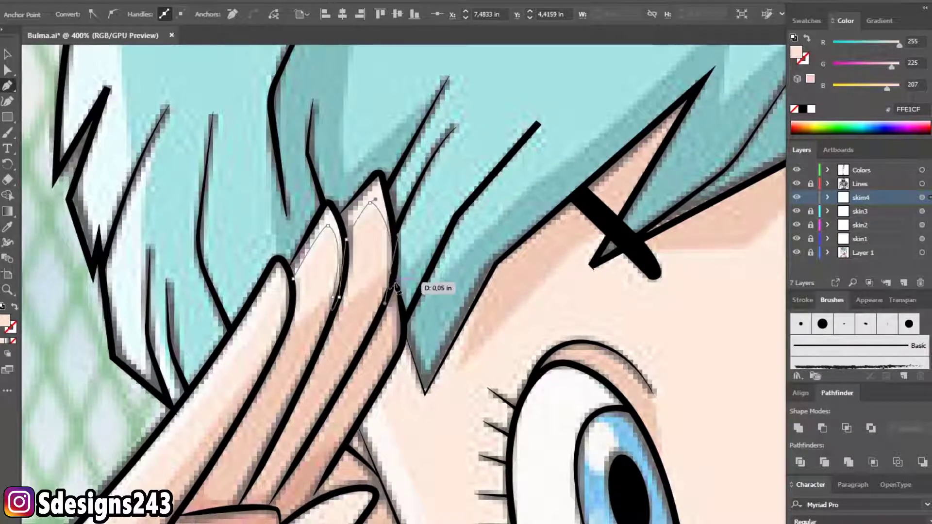
drag(370, 202, 363, 191)
- Outline a highlight over the remaining fingertips and down the finger edge, then zoom out
click(385, 180)
click(361, 190)
click(336, 212)
click(328, 201)
click(313, 224)
drag(292, 270, 291, 272)
click(276, 258)
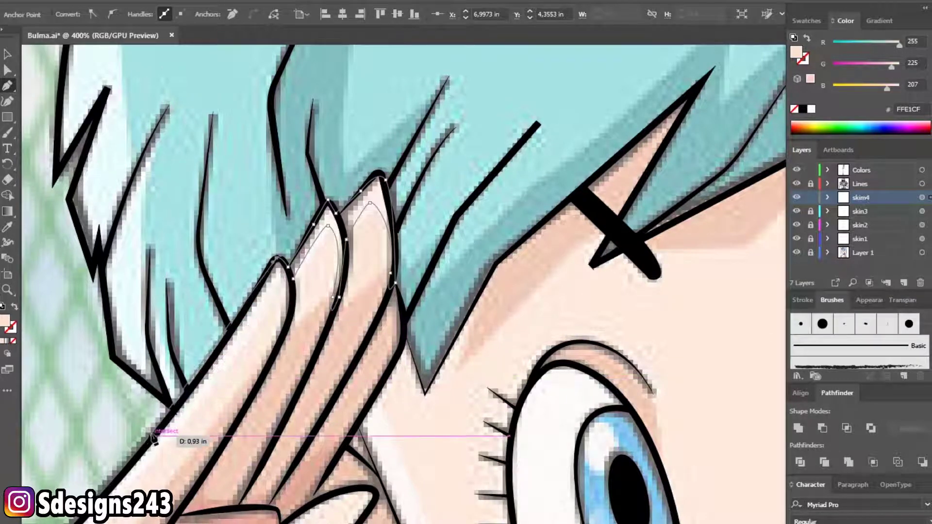
drag(294, 281, 312, 270)
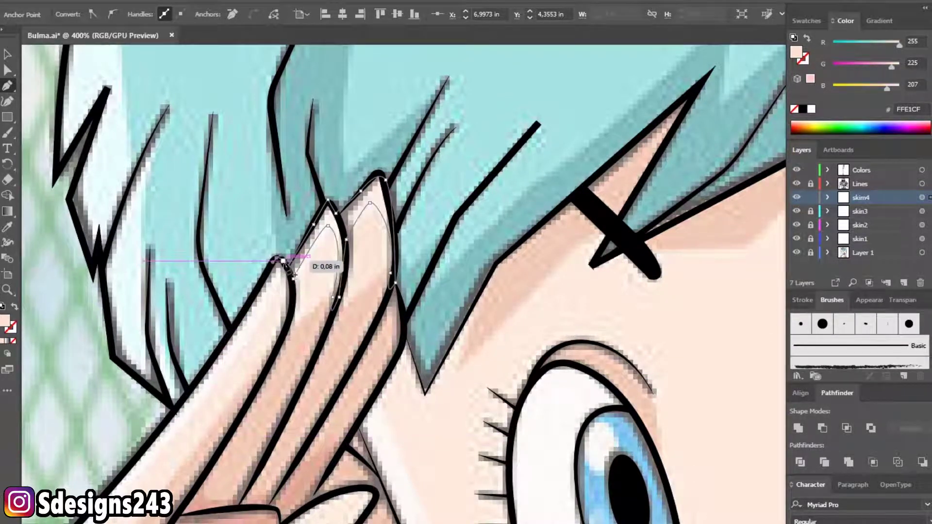
key(ctrl+minus)
key(ctrl+minus)
key(ctrl+minus)
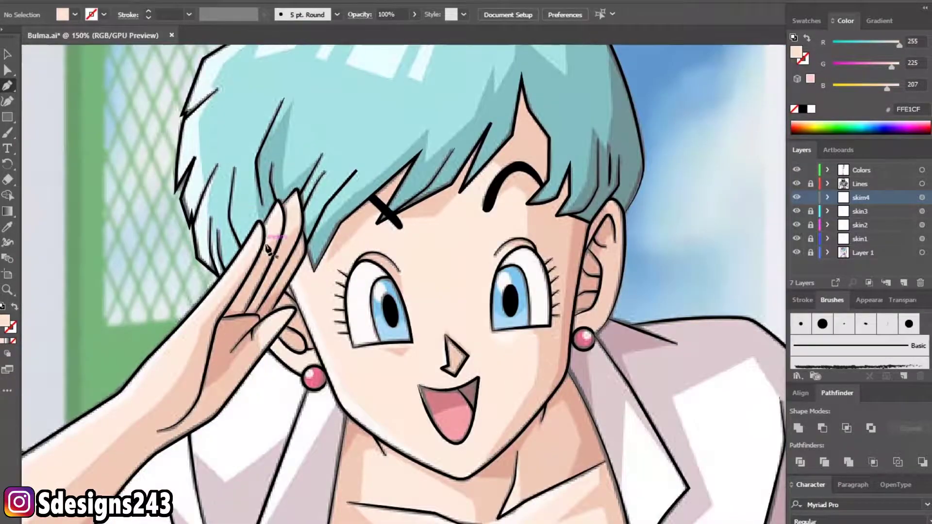
- Draw a long pale highlight up Bulma's raised forearm to the fingertip on skin4
scroll(268, 250, down, 2)
scroll(97, 388, up, 3)
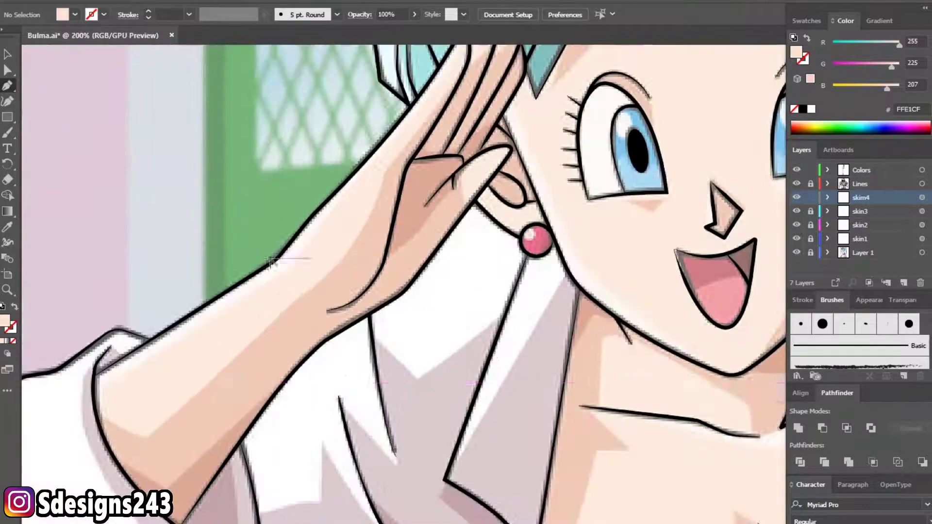
click(97, 395)
mouse_move(297, 277)
mouse_down()
mouse_move(249, 318)
mouse_move(266, 274)
mouse_up()
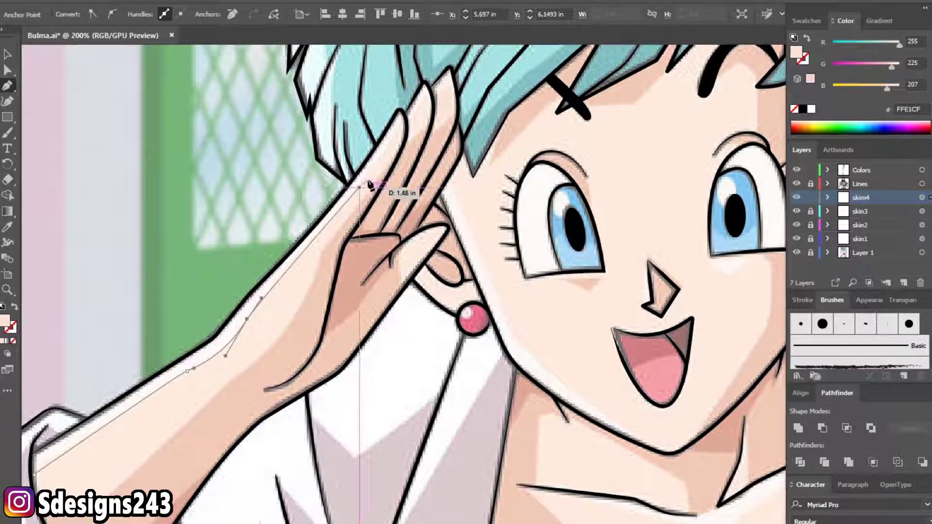
scroll(336, 226, up, 1)
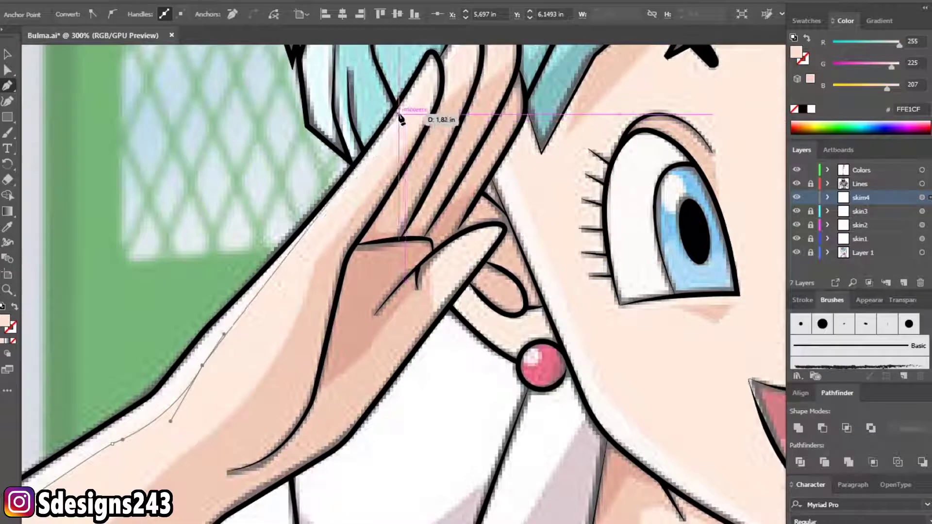
drag(405, 114, 412, 102)
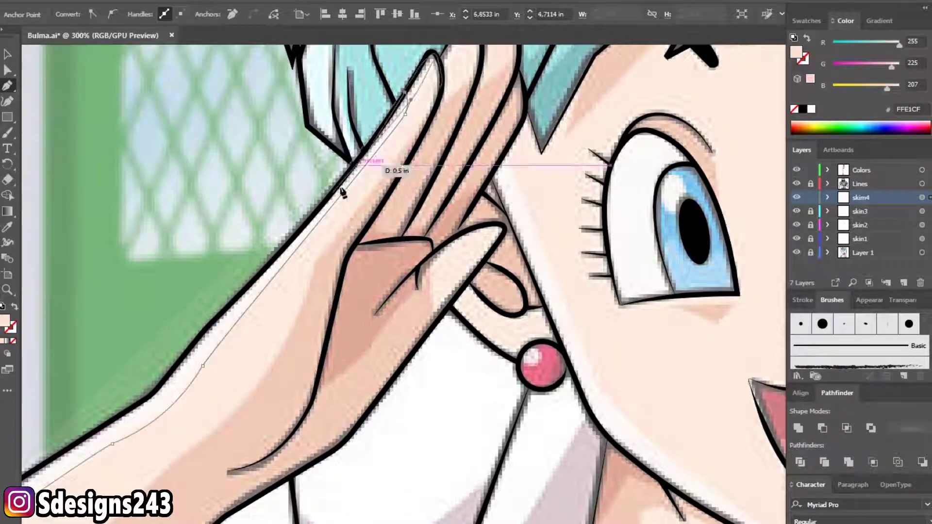
click(318, 214)
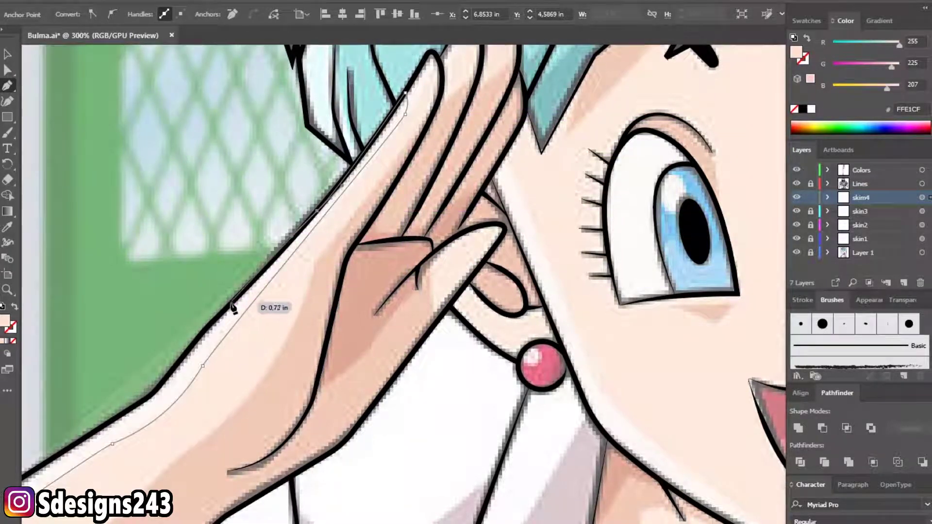
scroll(235, 308, left, 5)
scroll(267, 308, down, 3)
click(251, 336)
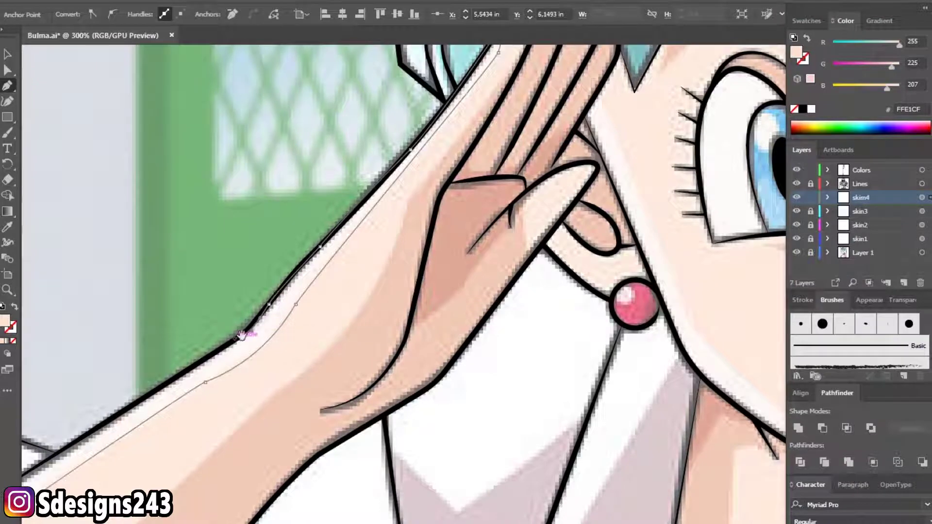
scroll(248, 334, down, 3)
scroll(247, 334, left, 5)
mouse_move(112, 460)
mouse_down()
mouse_move(110, 446)
mouse_move(115, 461)
mouse_up()
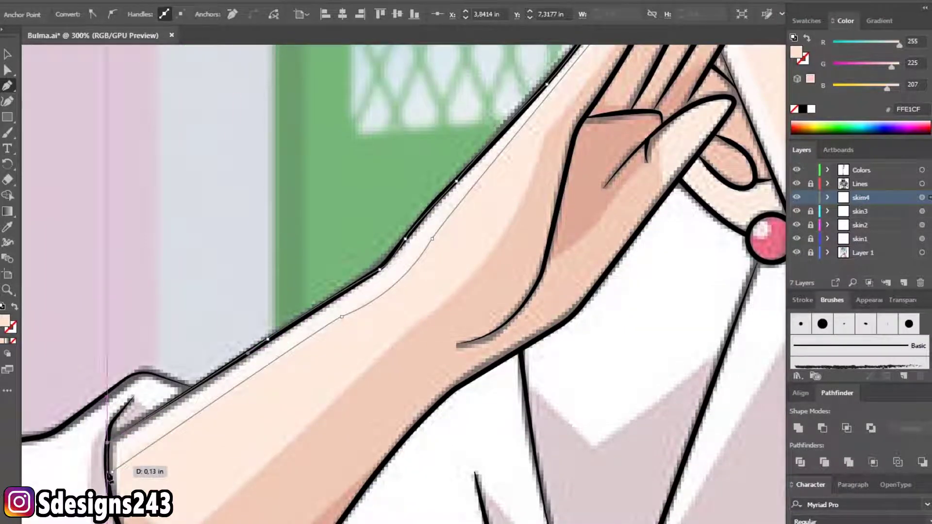
scroll(138, 388, down, 2)
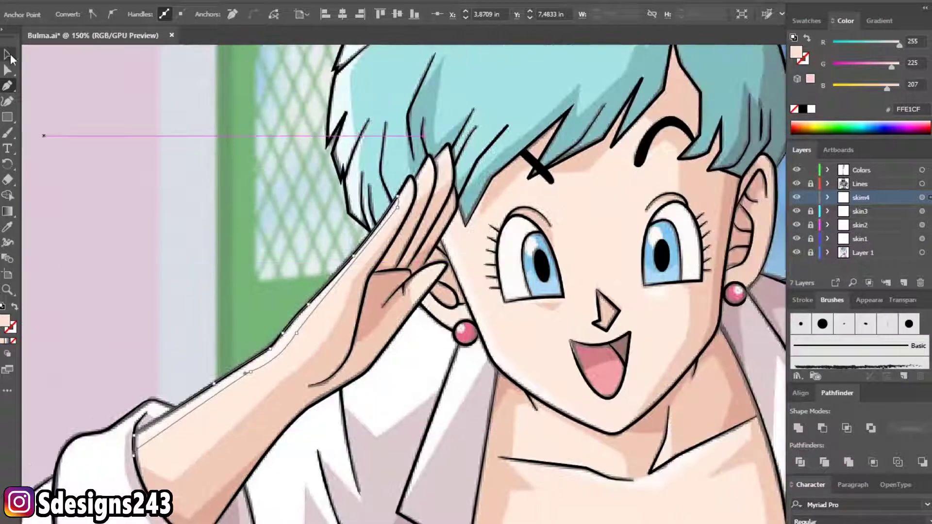
key(ctrl+shift+a)
- Scroll and pan out to bring Bulma's whole figure into view
scroll(424, 307, down, 2)
scroll(424, 307, down, 5)
scroll(424, 307, right, 5)
scroll(358, 308, down, 3)
scroll(358, 308, up, 3)
scroll(387, 315, down, 2)
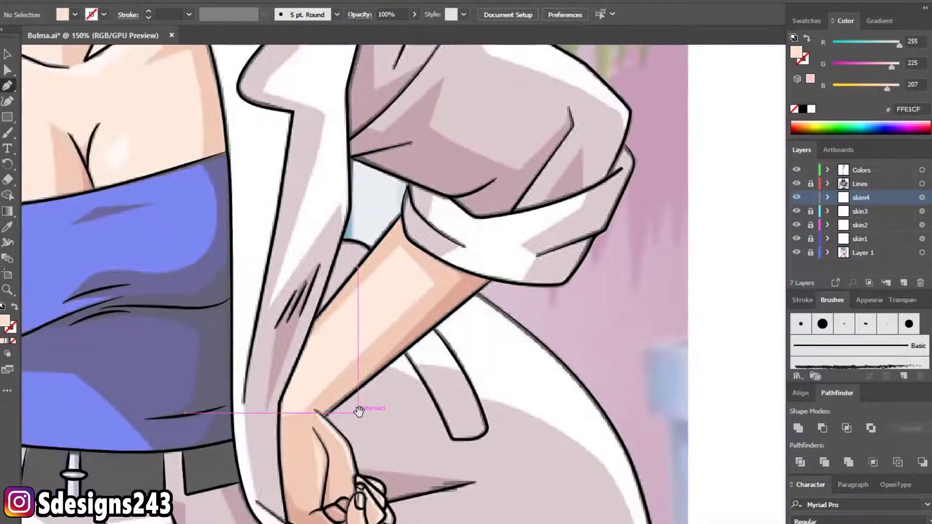
scroll(358, 409, up, 1)
scroll(357, 370, up, 2)
scroll(368, 367, down, 3)
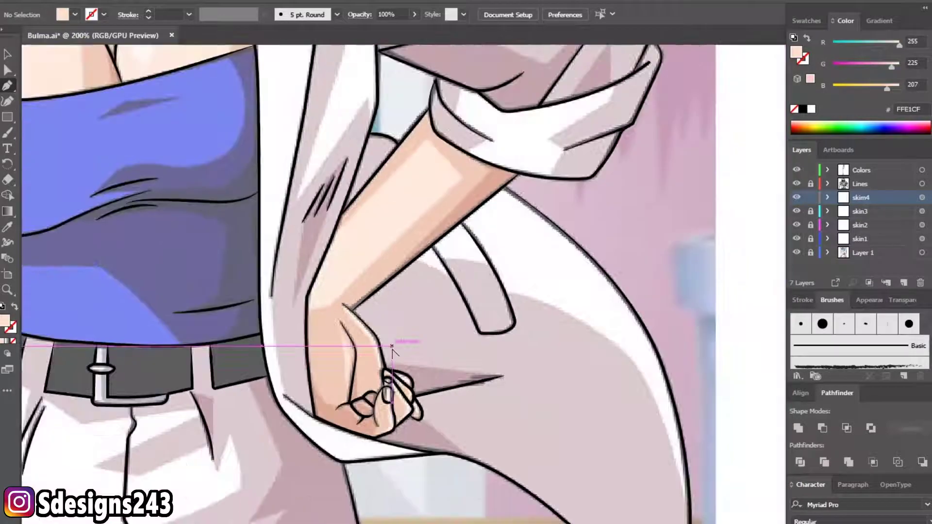
scroll(332, 313, down, 1)
scroll(332, 313, down, 2)
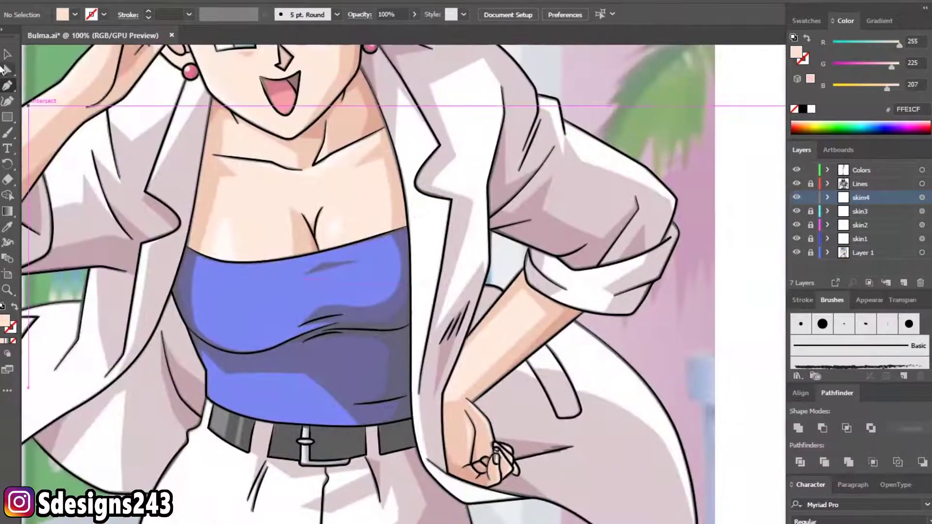
scroll(362, 316, down, 2)
scroll(363, 316, up, 1)
drag(362, 316, 371, 303)
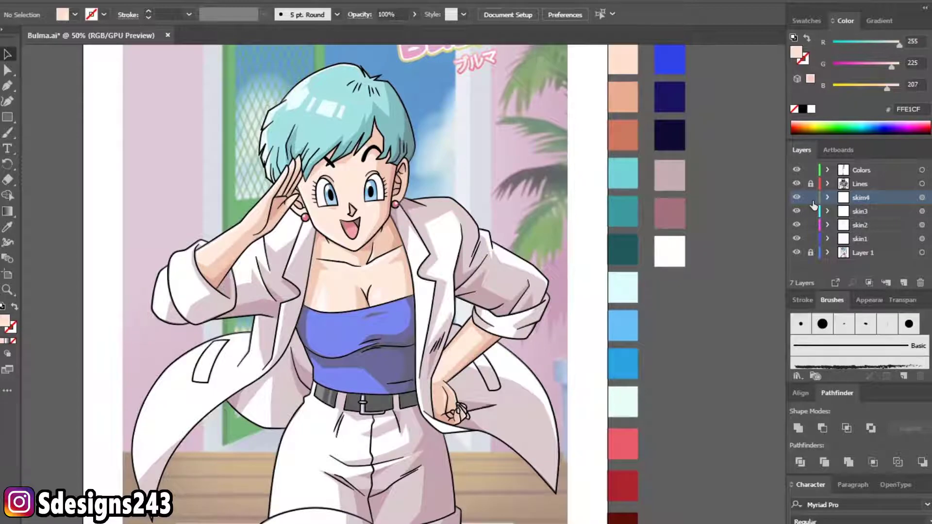
- Set the artwork on all skin shading layers to 100% opacity
click(921, 238)
shift+click(922, 211)
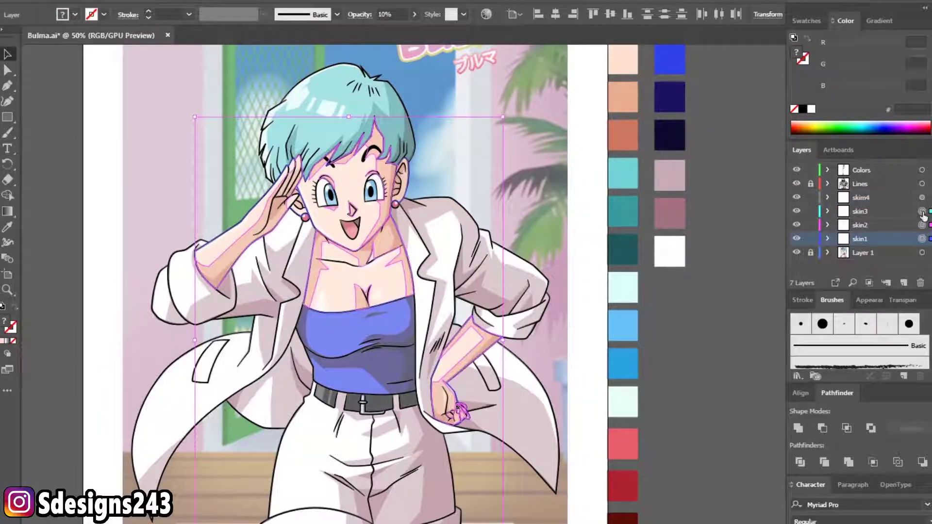
text(100)
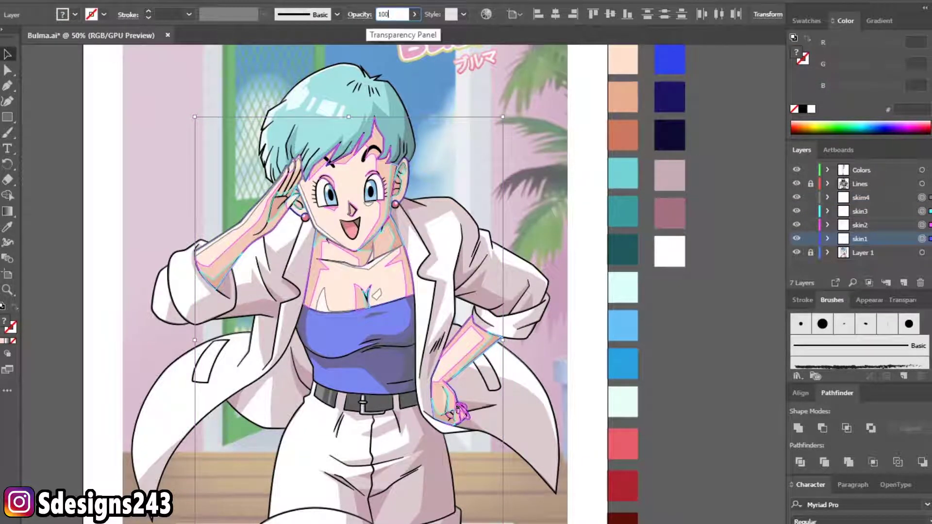
key(Return)
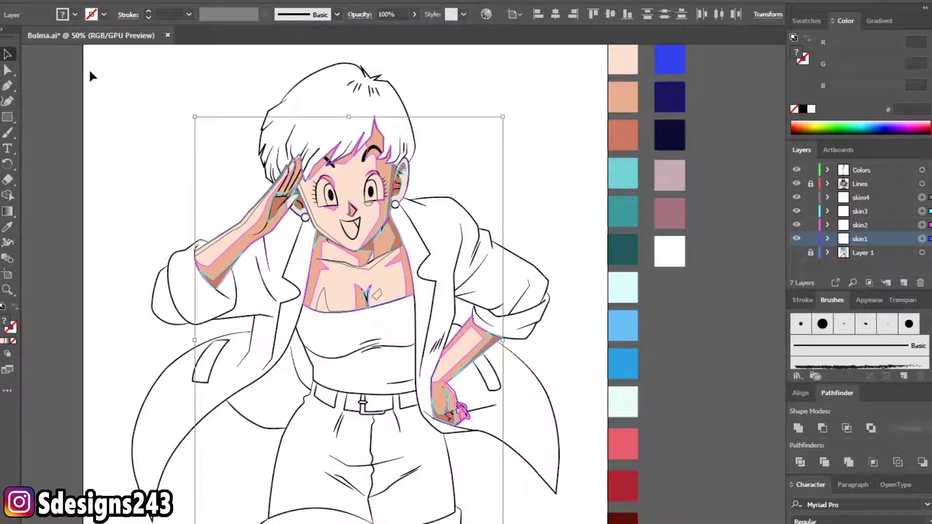
click(89, 69)
- Try moving the skim4 layer down above Layer 1, then undo the move
scroll(239, 205, up, 4)
scroll(227, 225, down, 3)
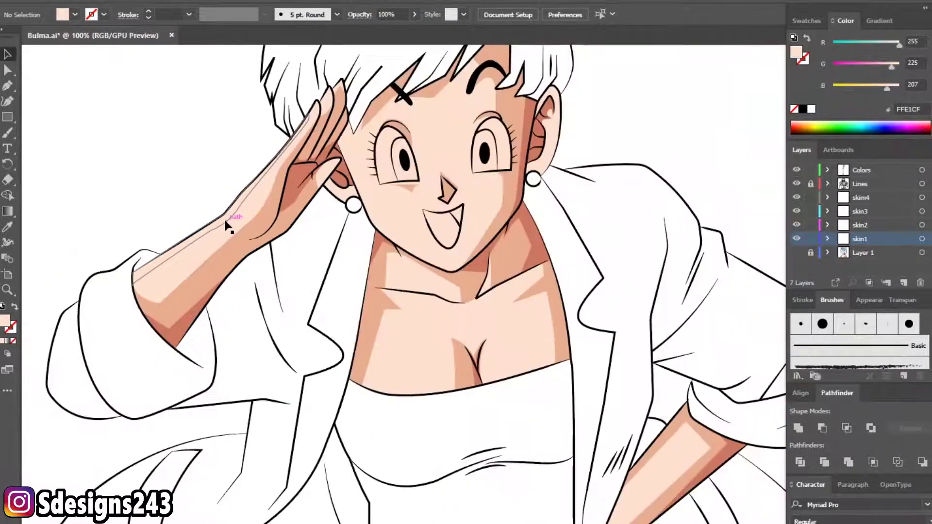
drag(867, 199, 873, 244)
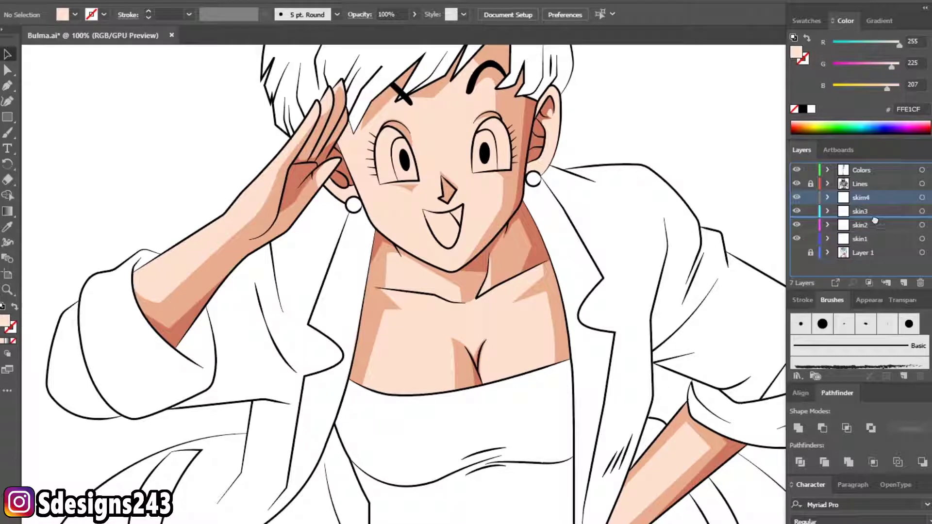
key(ctrl+z)
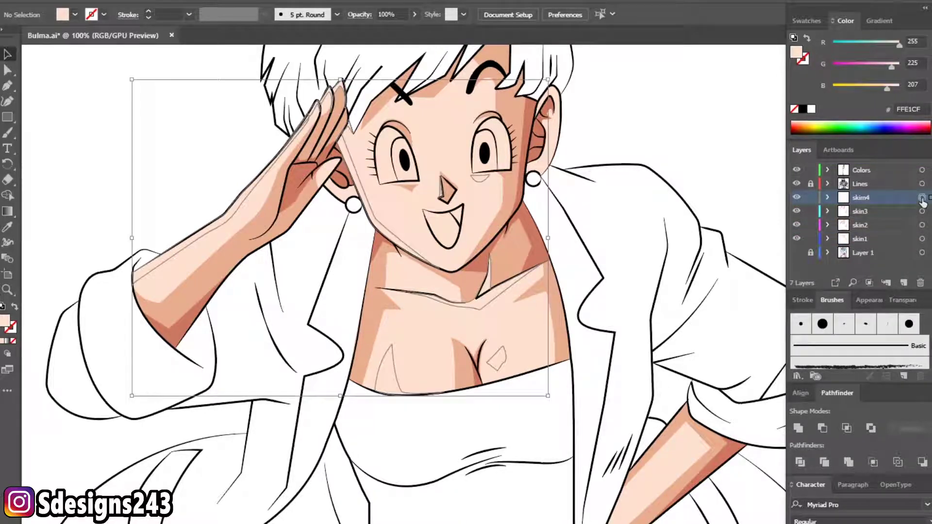
- Fill the skim4 shapes with white, then try pale peach and light cyan tints in Recolor Artwork
click(921, 197)
click(8, 227)
click(782, 208)
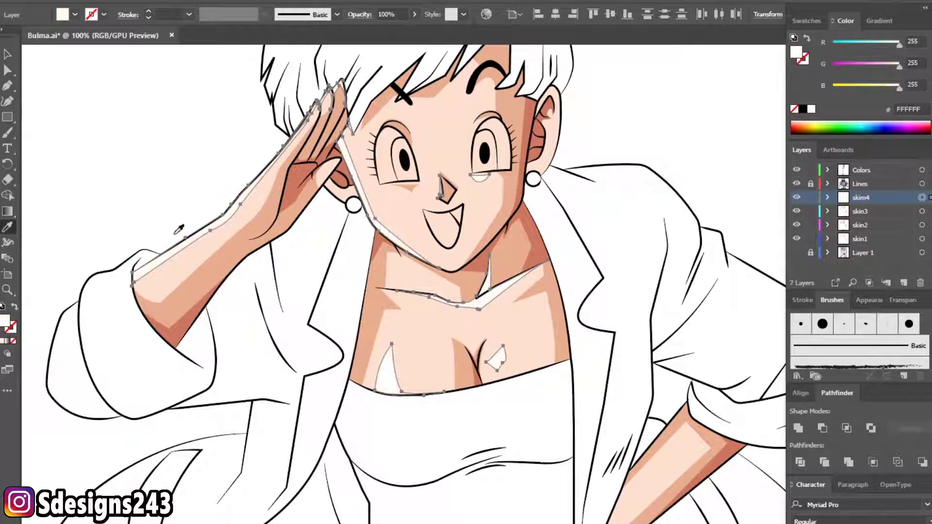
click(85, 1)
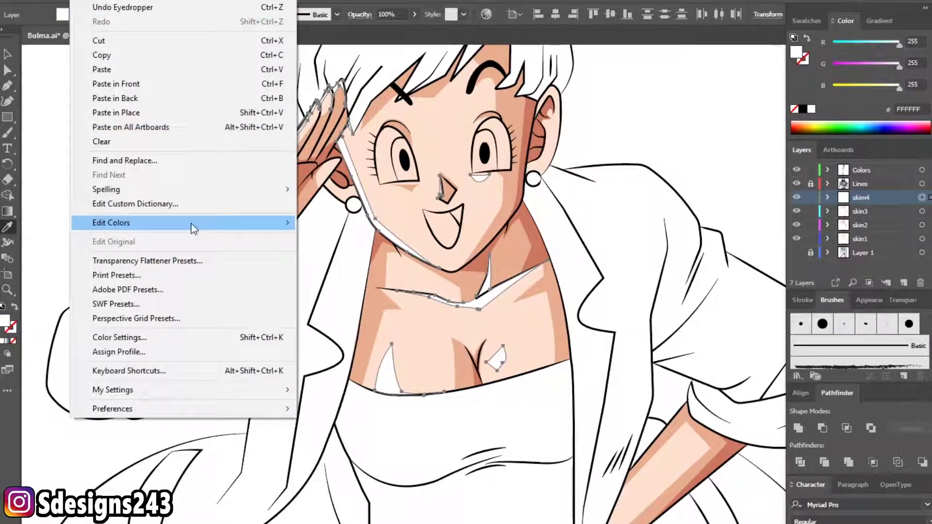
click(471, 257)
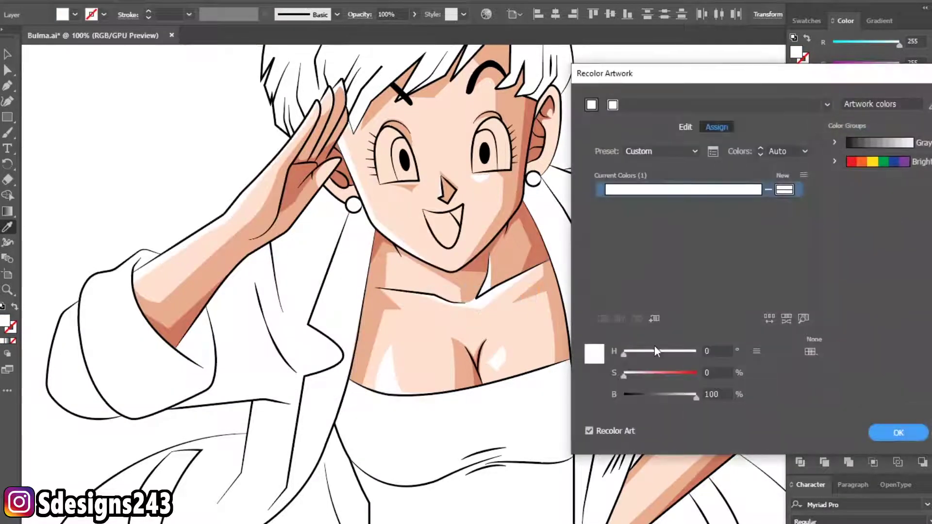
mouse_move(625, 377)
mouse_down()
mouse_move(634, 376)
mouse_move(633, 355)
mouse_move(657, 354)
mouse_move(631, 354)
mouse_move(645, 376)
mouse_move(658, 377)
mouse_move(612, 377)
mouse_up()
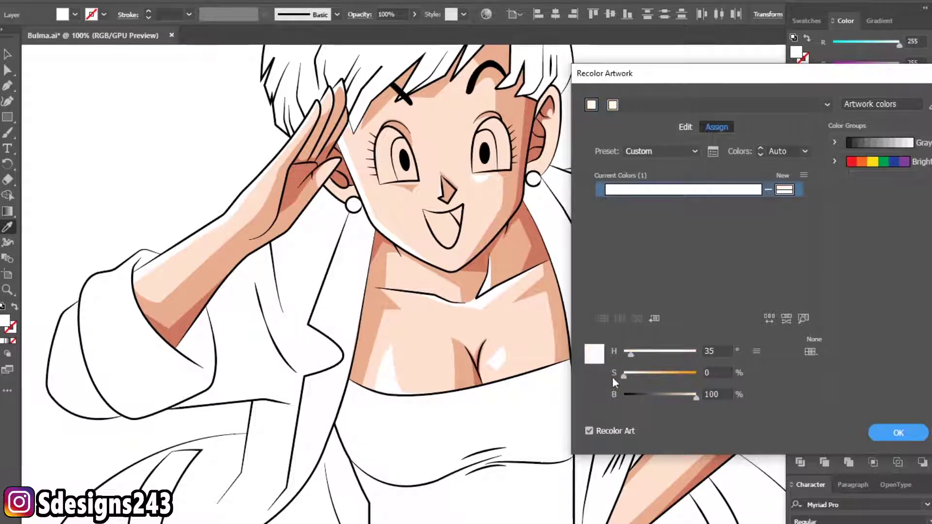
click(799, 192)
click(799, 194)
mouse_move(654, 355)
mouse_down()
mouse_move(640, 374)
mouse_move(659, 373)
mouse_up()
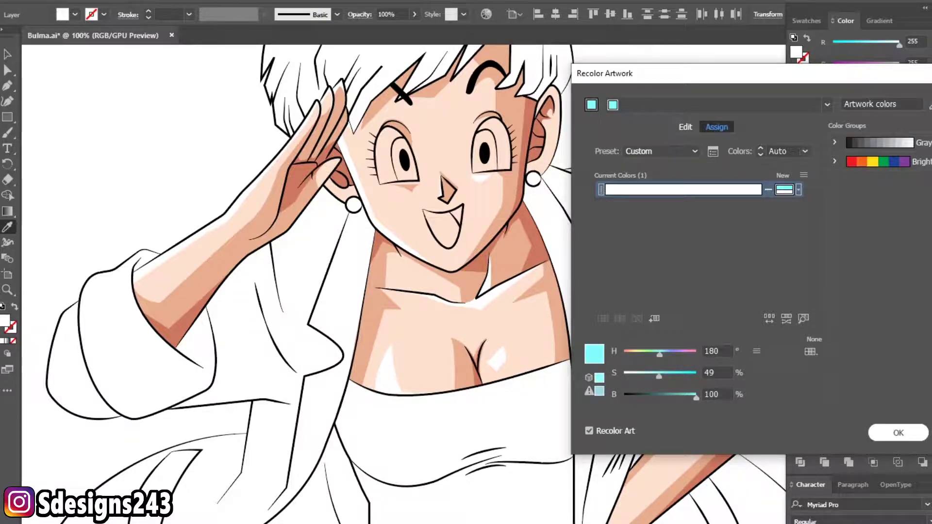
click(898, 433)
- Recolor the highlights again with a different colouring method, trying a pale pink
click(83, 1)
mouse_move(112, 223)
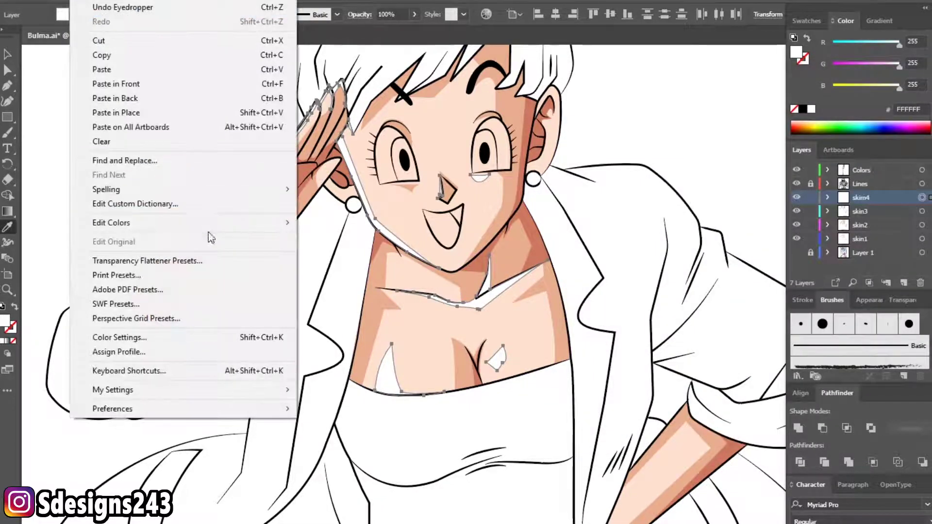
click(383, 217)
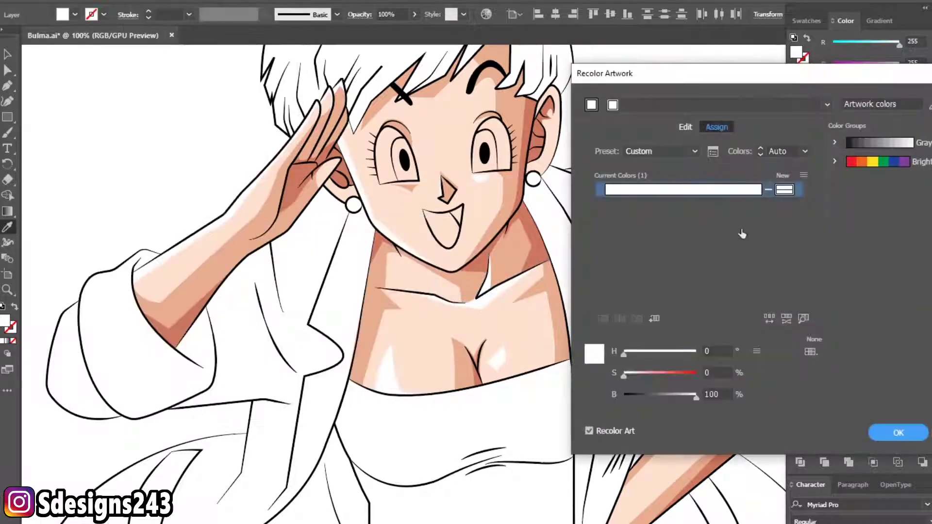
click(798, 191)
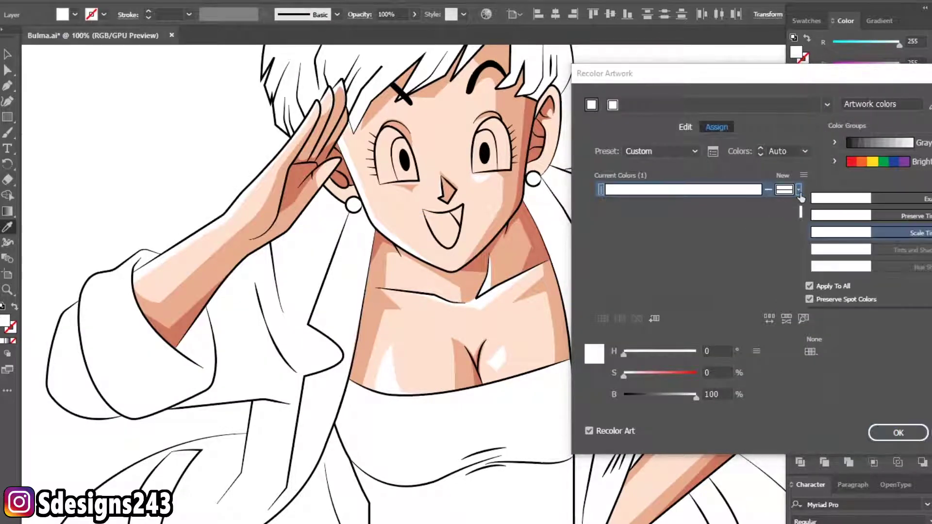
click(825, 226)
mouse_move(626, 377)
mouse_down()
mouse_move(655, 374)
mouse_move(629, 377)
mouse_move(634, 352)
mouse_move(629, 375)
mouse_move(643, 374)
mouse_up()
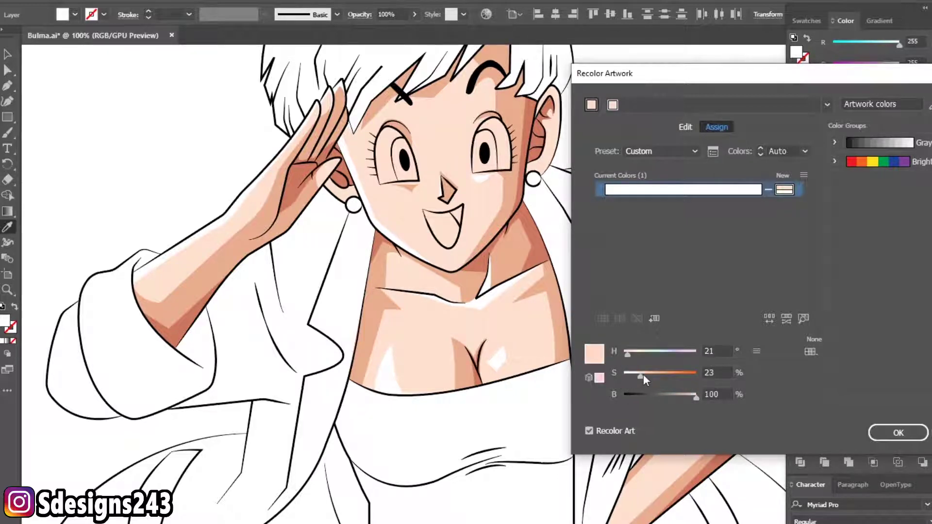
click(898, 433)
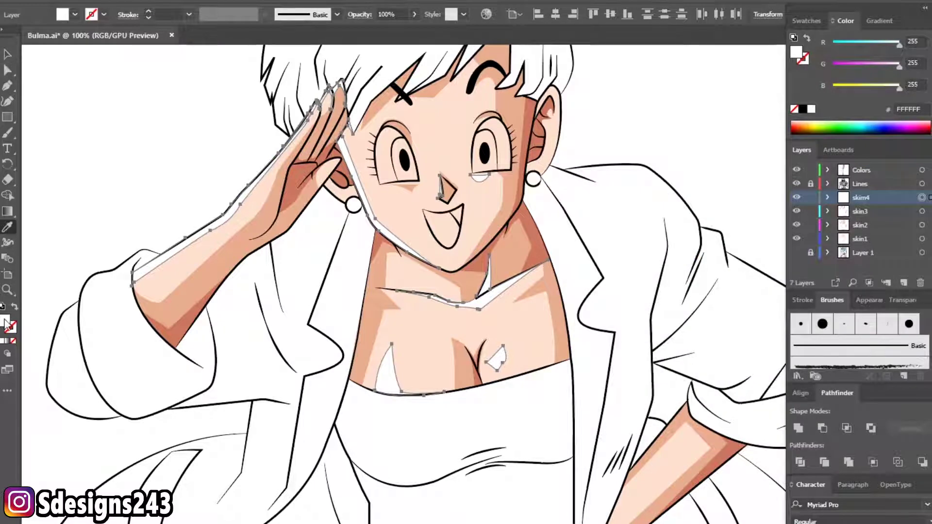
- Set the skim4 highlight fill to off-white F4F4F4 and deselect
double_click(5, 321)
drag(593, 208, 573, 203)
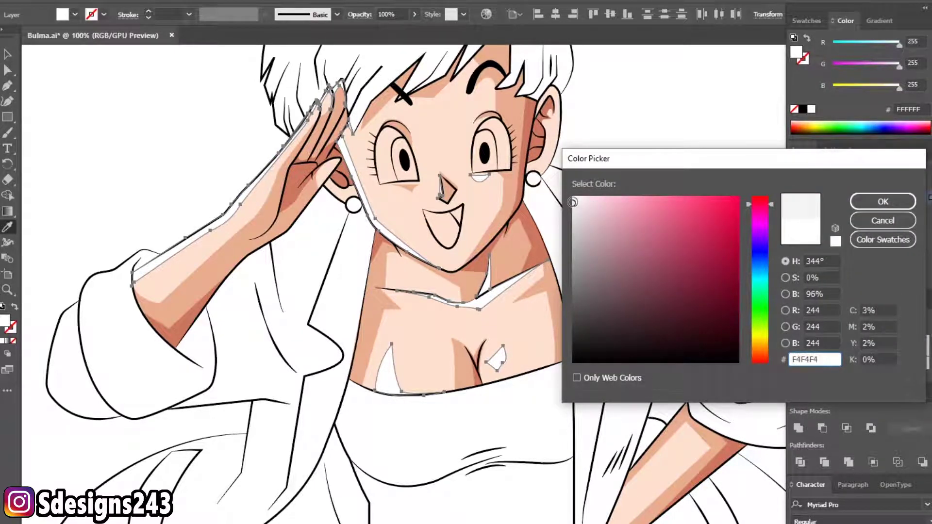
click(883, 201)
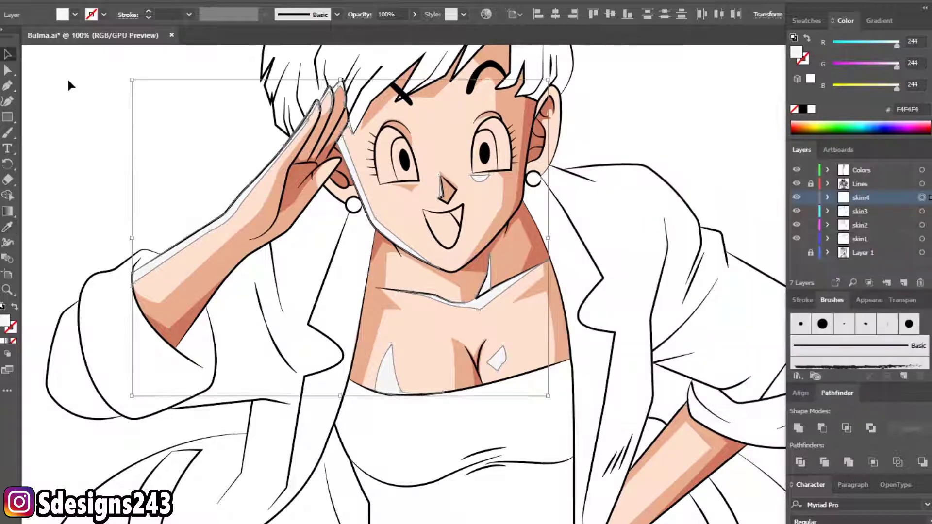
click(101, 131)
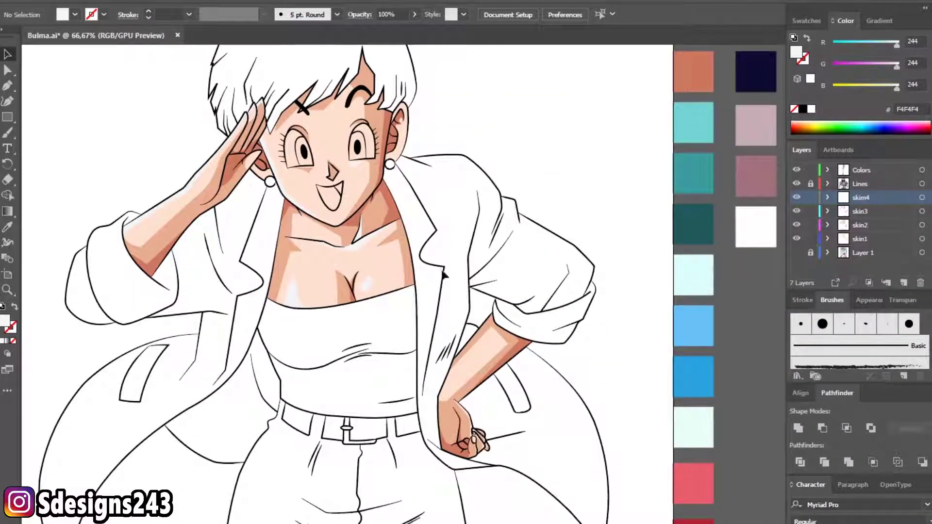
- Show the coloured reference and toggle skin layers' visibility to compare the shading
drag(374, 260, 417, 269)
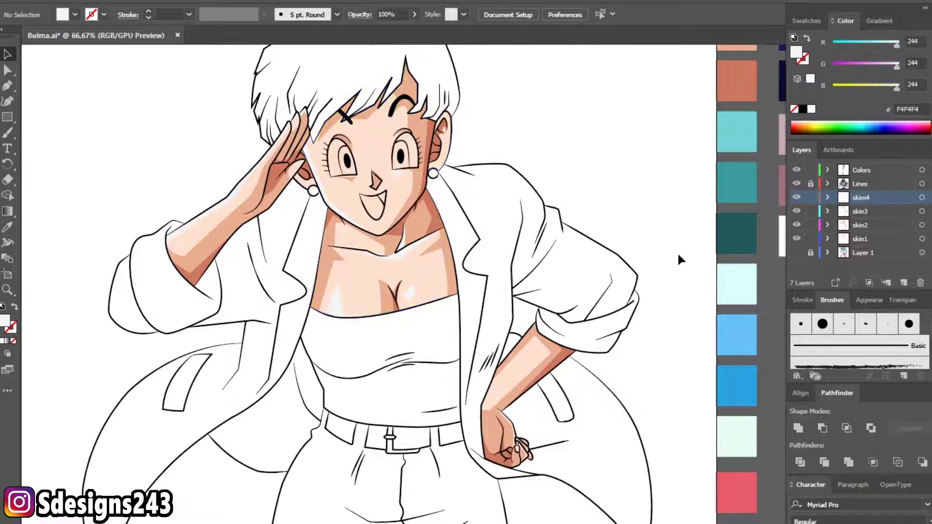
click(796, 252)
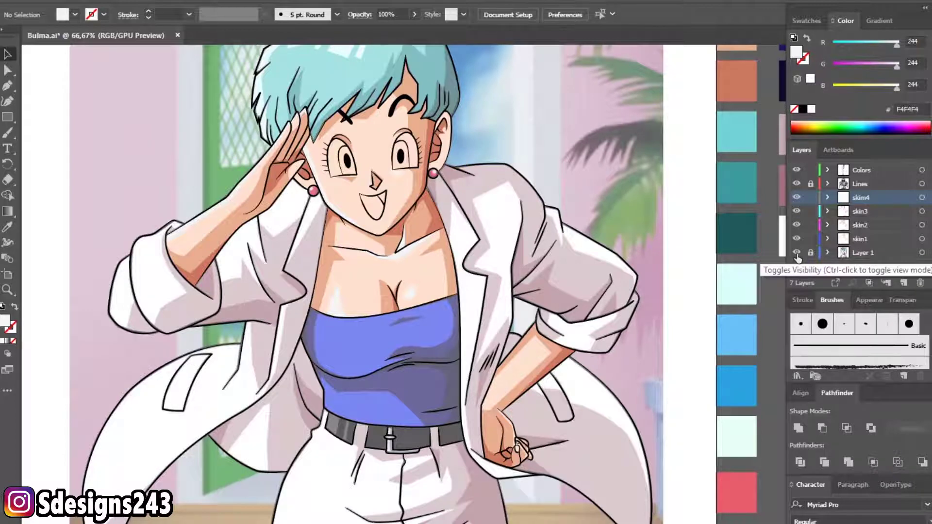
click(796, 226)
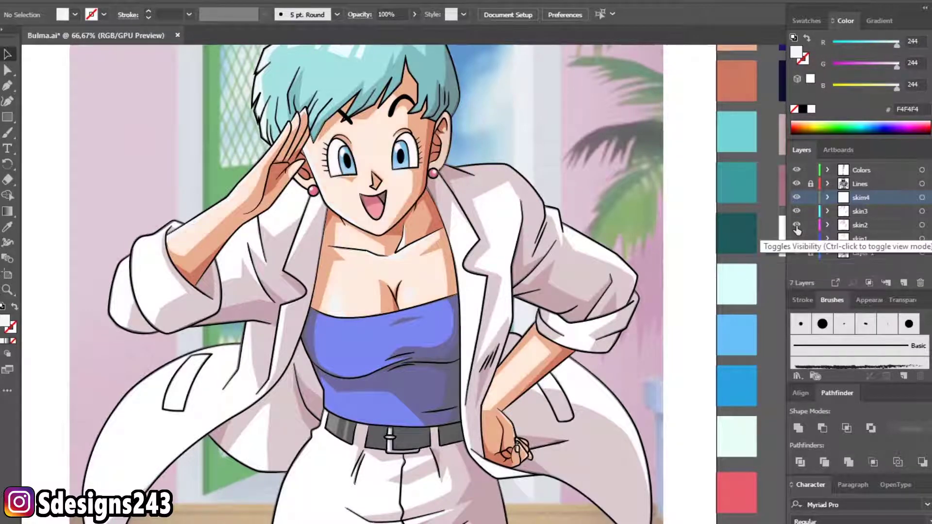
click(796, 238)
- Target skin1's artwork, recentre the figure, and turn the coloured reference back on
click(922, 238)
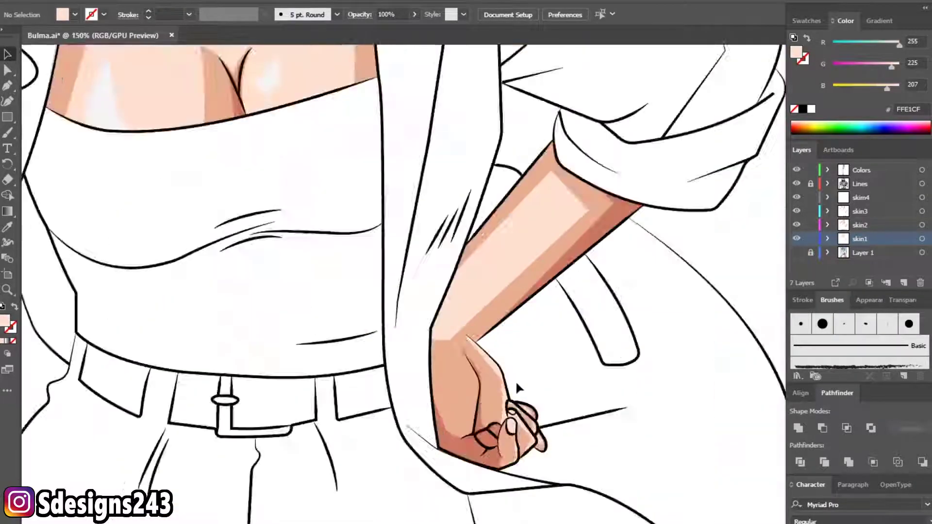
scroll(499, 378, down, 1)
scroll(503, 362, down, 1)
scroll(503, 363, down, 1)
scroll(502, 362, down, 1)
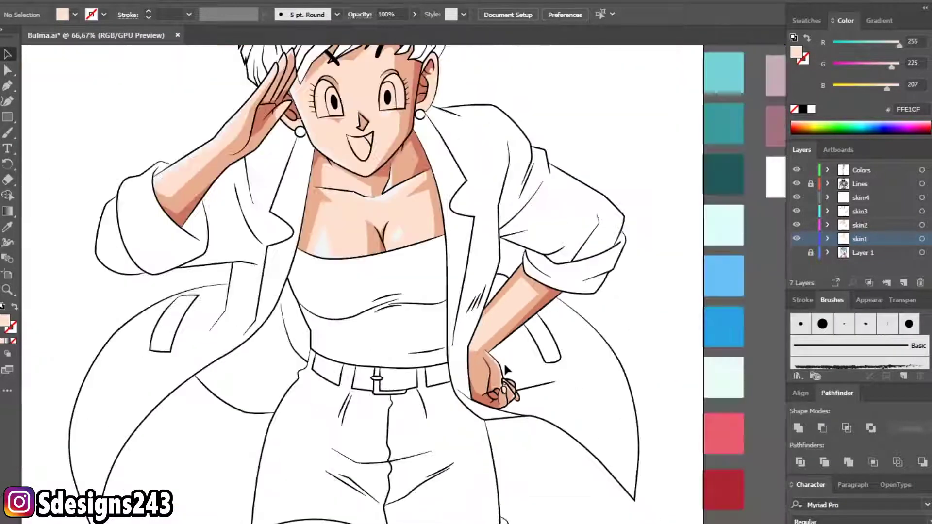
drag(504, 369, 545, 375)
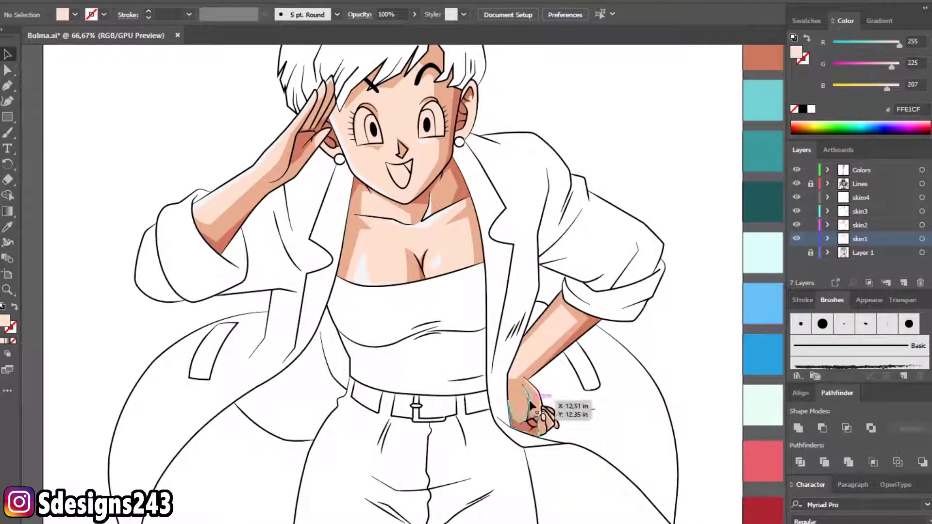
click(797, 253)
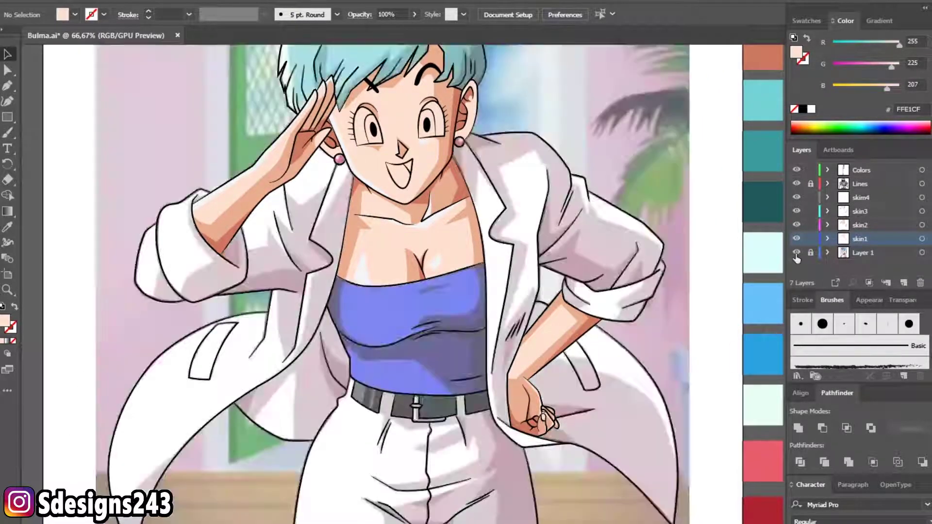
- Add skin2, skin3 and skim4 to the selection and fade them to low opacity
click(921, 238)
shift+click(922, 211)
shift+click(921, 197)
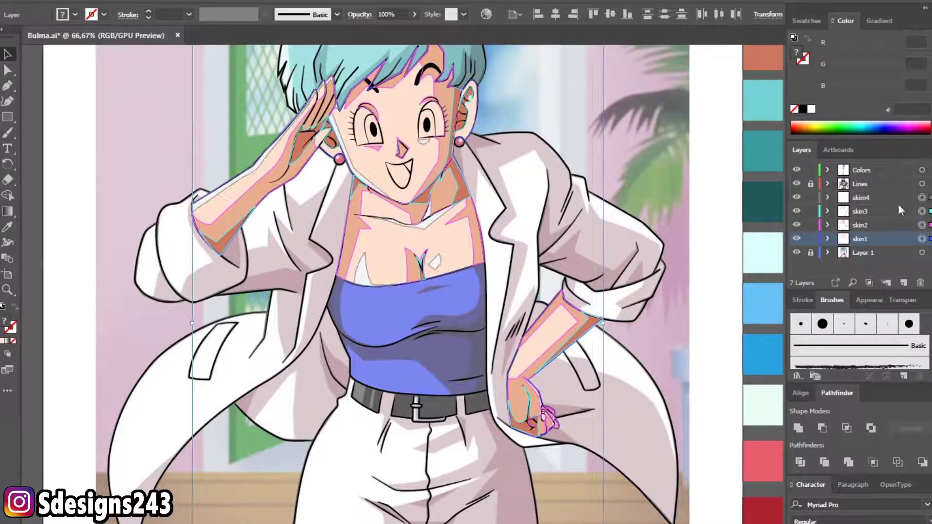
text(30)
key(Return)
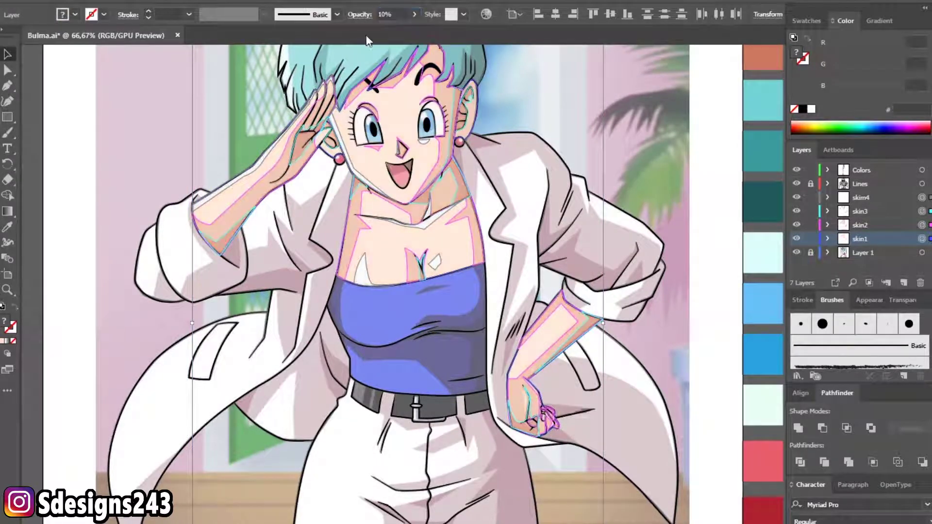
click(645, 178)
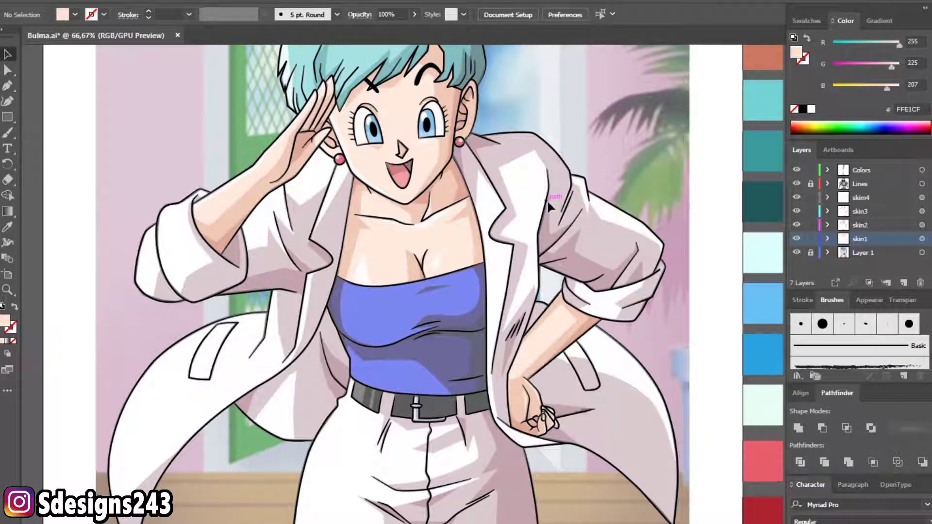
scroll(547, 202, up, 5)
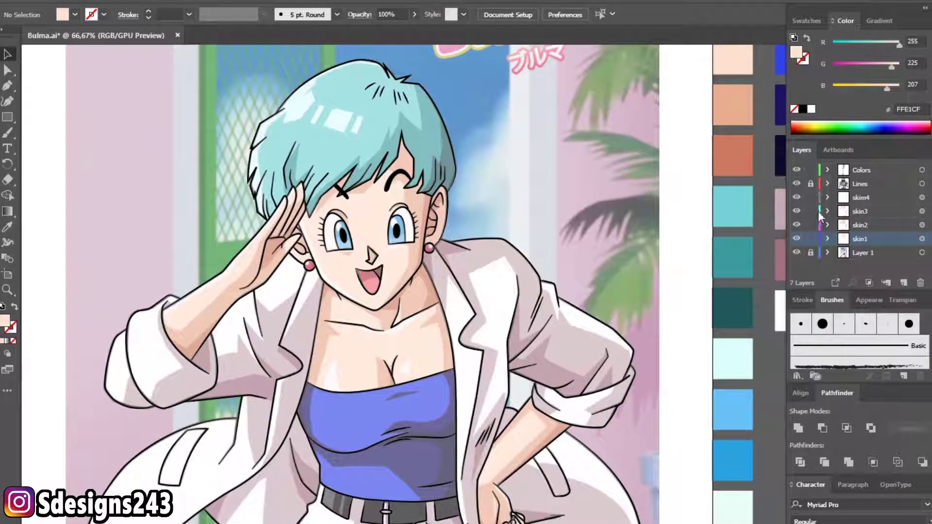
- Add a hair layer above Layer 1, pick teal 74D3D4, lock Colors, and set hair opacity to 10%
click(884, 256)
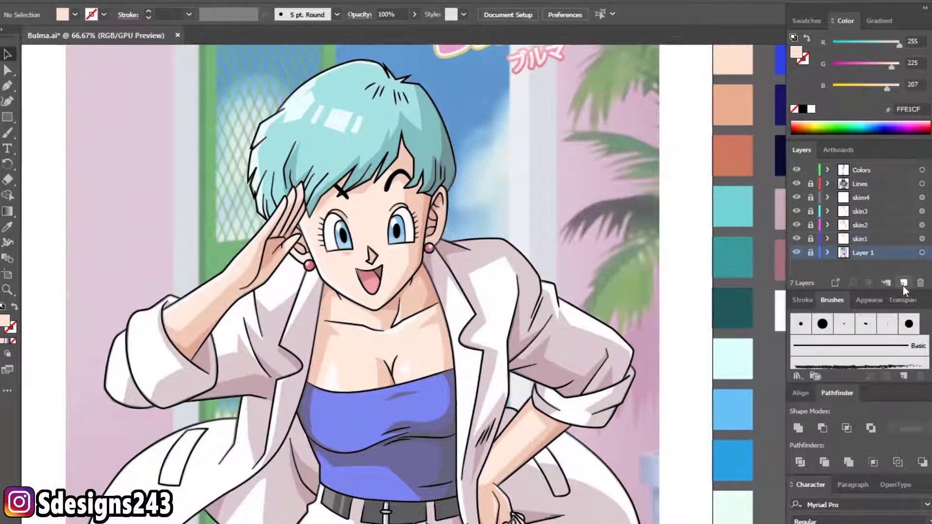
click(904, 283)
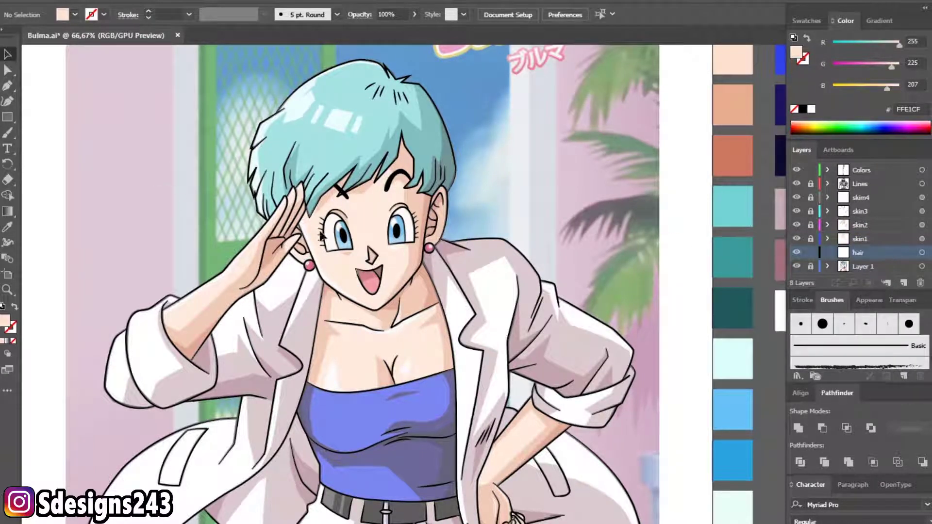
click(734, 222)
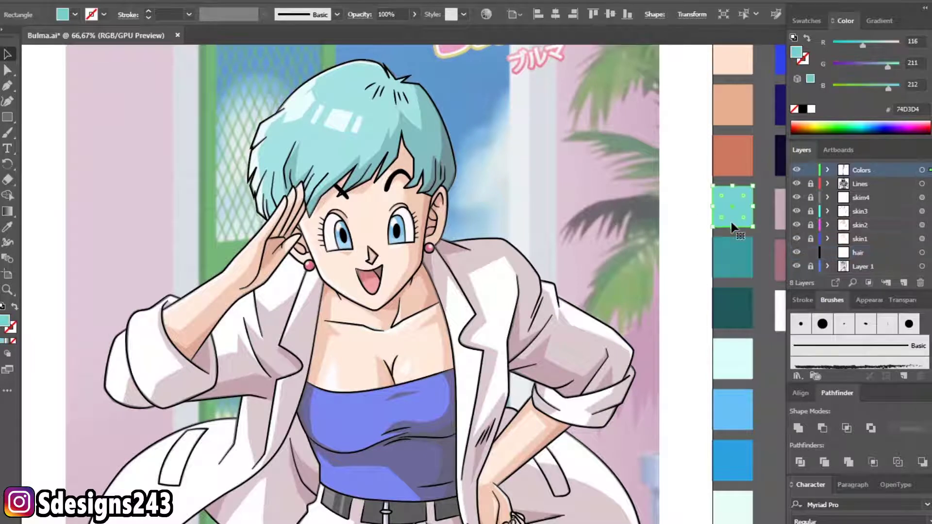
click(810, 173)
click(867, 251)
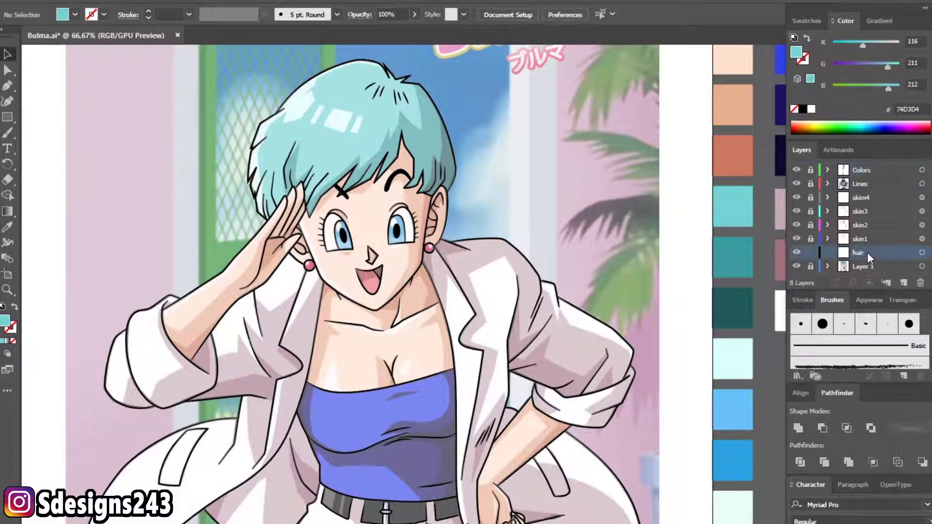
click(922, 252)
text(10)
key(Return)
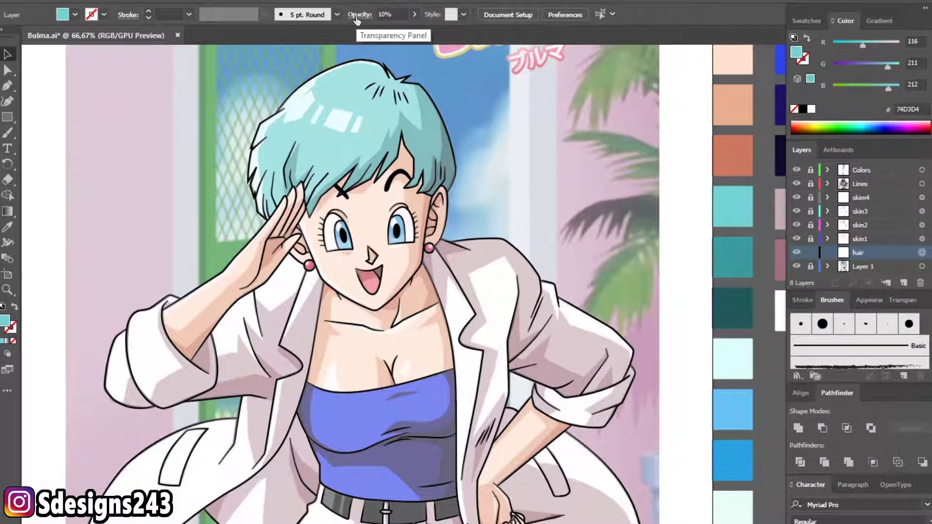
- Start the teal hair path down the left hair edge to the spike tip and corner
scroll(301, 128, up, 3)
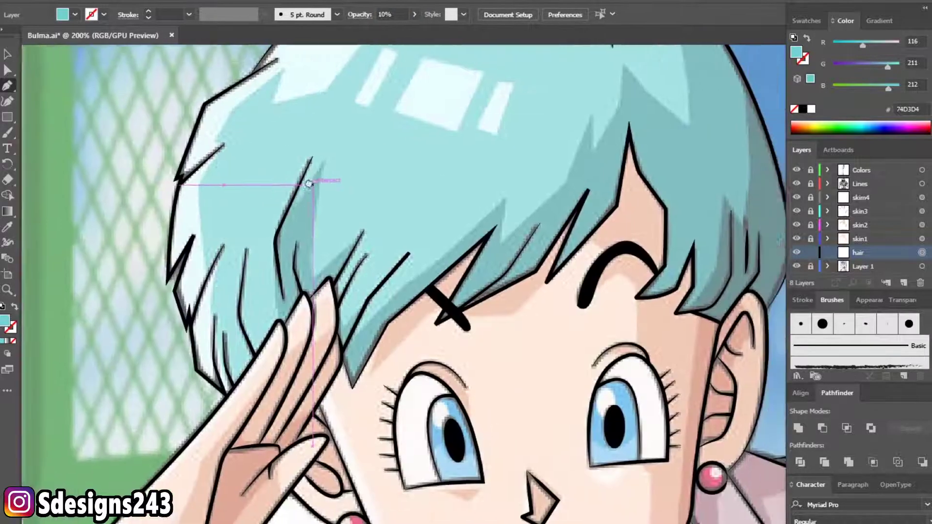
scroll(312, 183, up, 2)
click(151, 165)
click(126, 361)
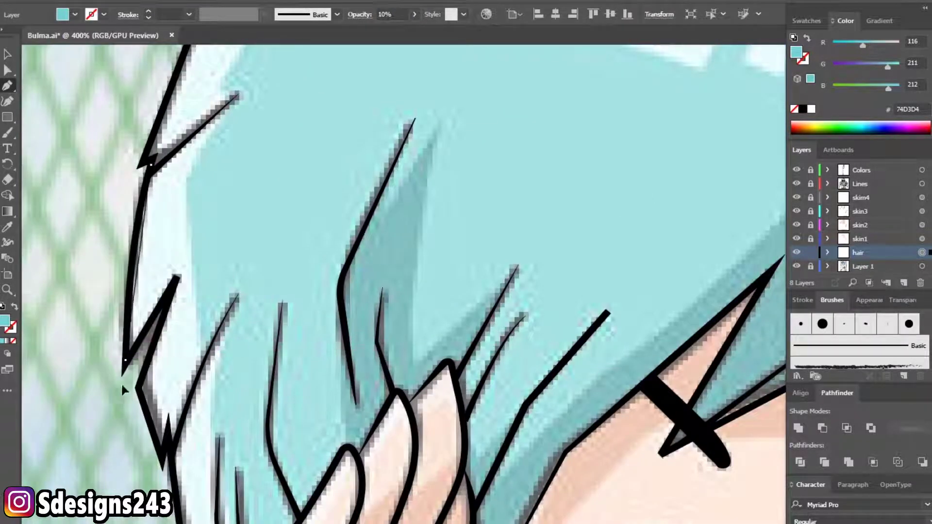
click(176, 280)
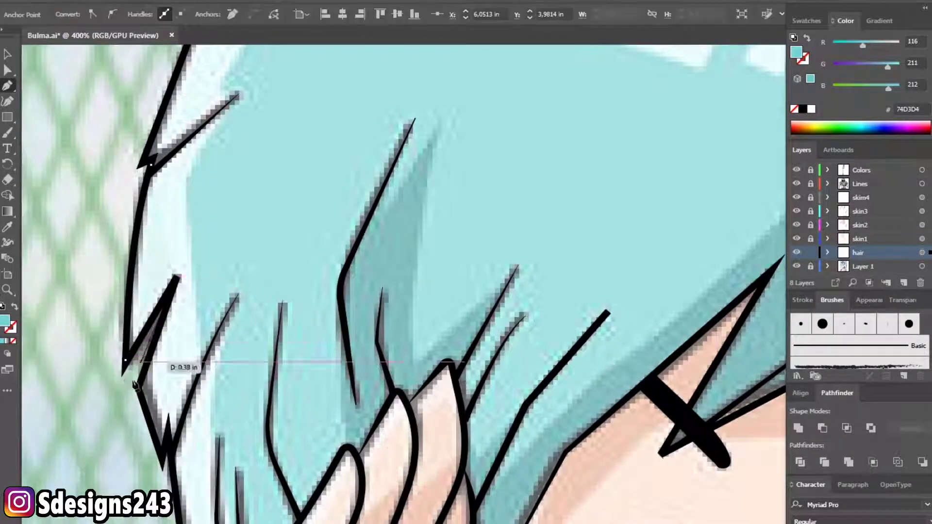
click(163, 466)
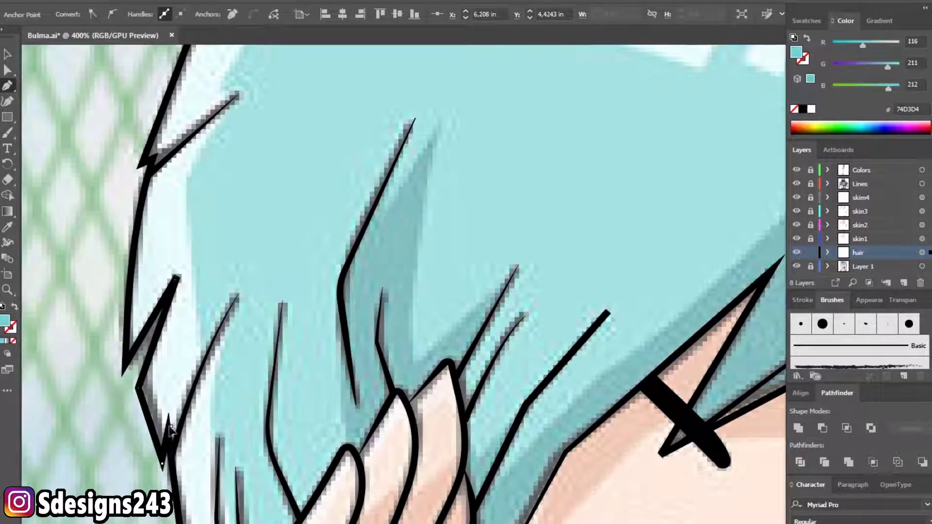
drag(184, 505, 156, 374)
click(155, 372)
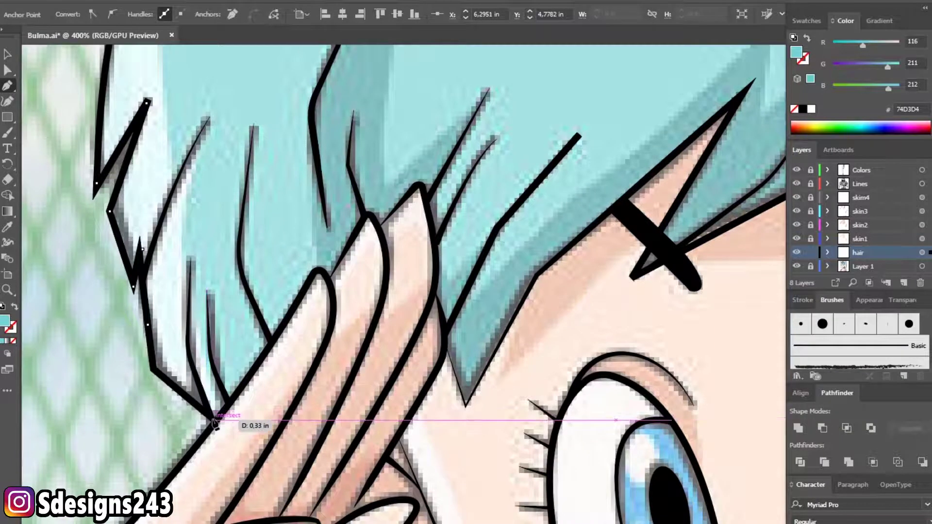
- Continue the hair path along the fingers to the fingertips and the next hair tip
click(215, 423)
click(271, 342)
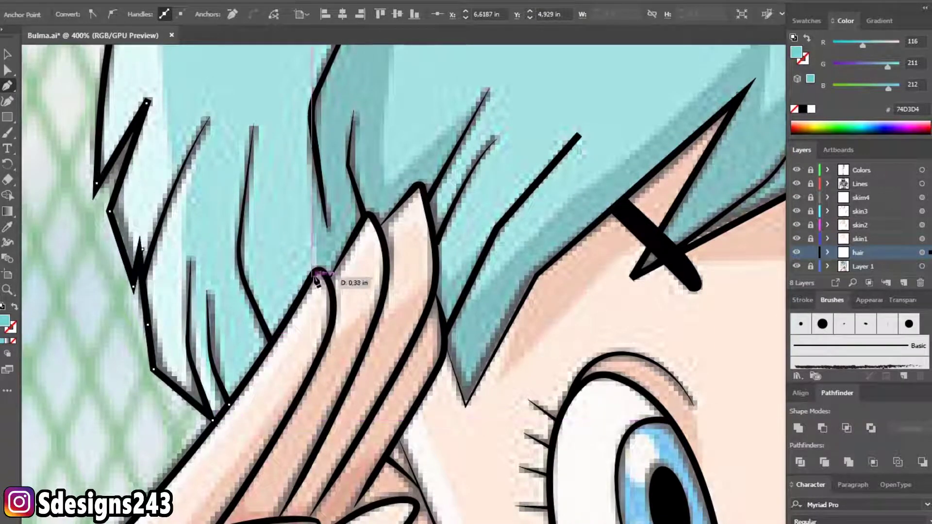
click(316, 271)
scroll(310, 282, up, 3)
scroll(310, 281, right, 3)
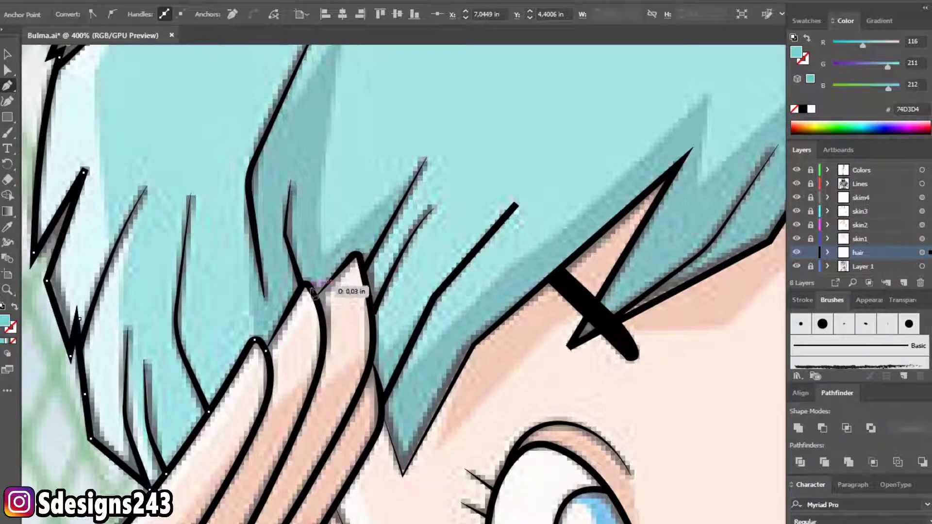
click(354, 253)
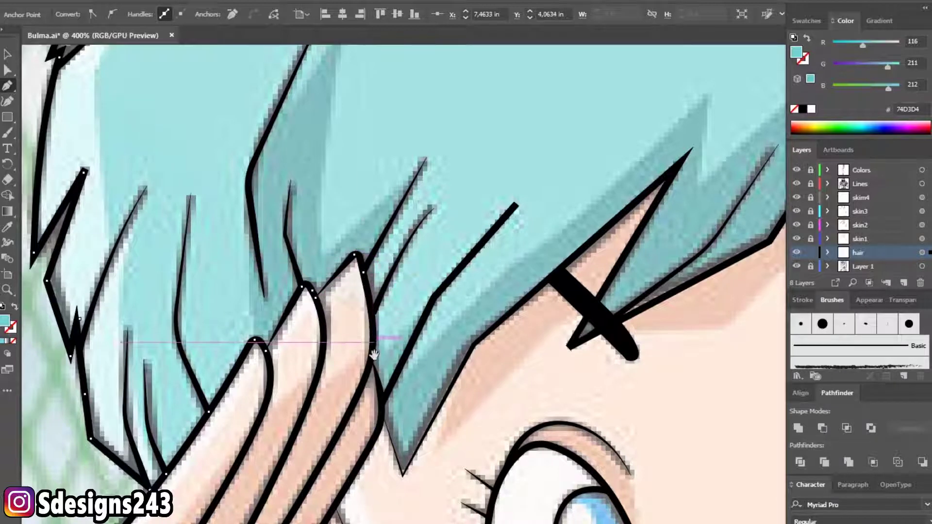
drag(374, 354, 354, 304)
click(352, 281)
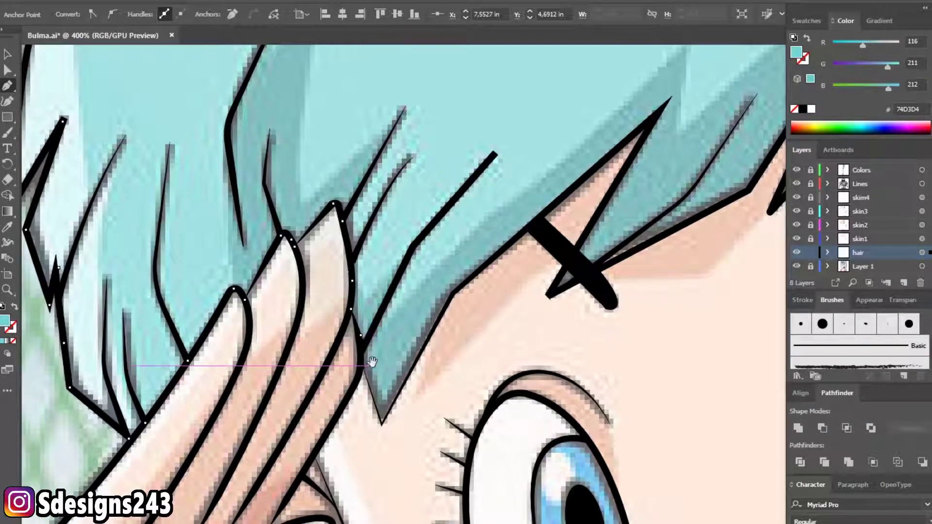
scroll(407, 376, up, 2)
scroll(332, 307, up, 2)
click(339, 459)
scroll(437, 252, down, 1)
- Pan along the bangs and extend the hair path to the next spike and skin corner
mouse_move(470, 144)
mouse_down()
mouse_move(374, 235)
mouse_move(165, 380)
mouse_up()
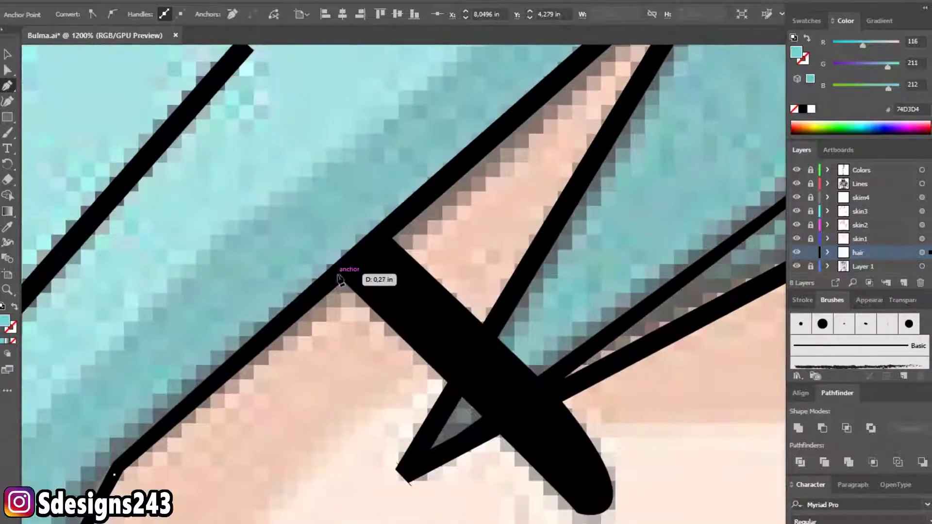
key(ctrl+minus)
drag(507, 235, 350, 329)
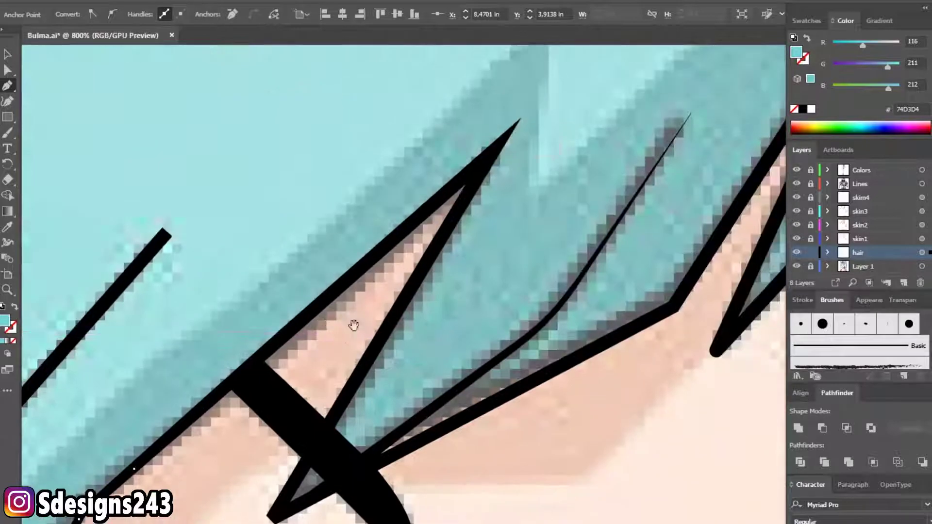
drag(398, 271, 437, 170)
drag(502, 324, 306, 424)
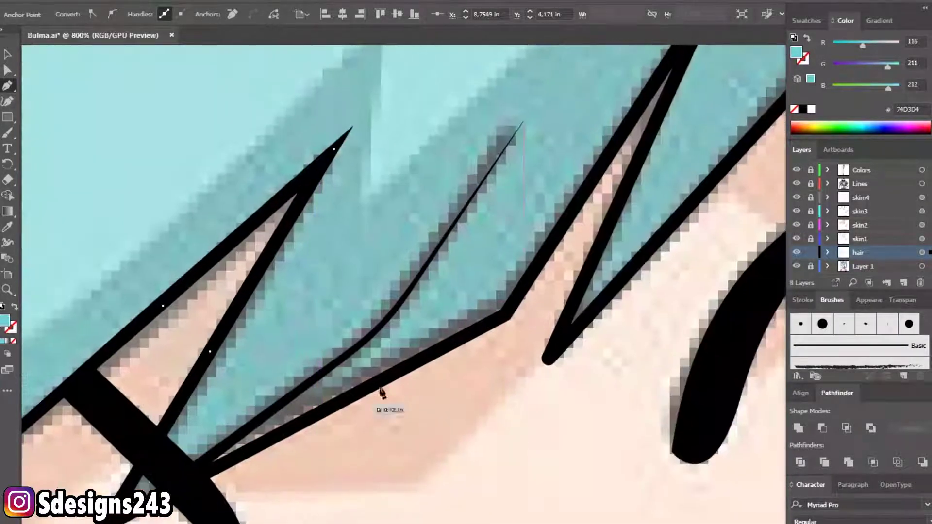
drag(500, 323, 380, 371)
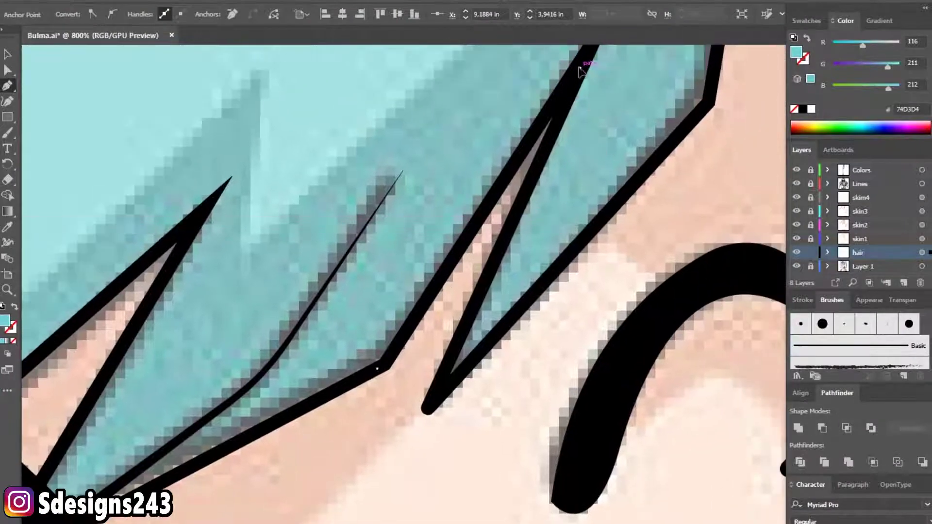
drag(694, 143, 356, 399)
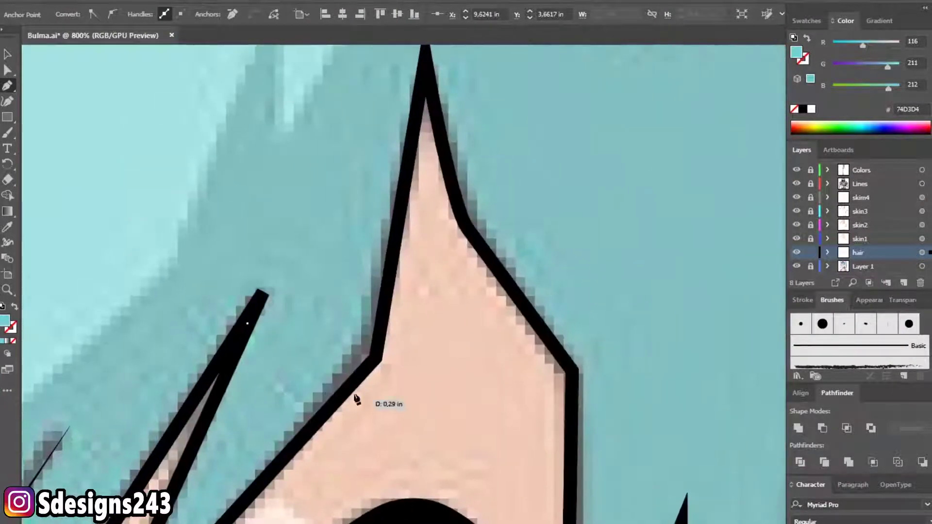
click(464, 218)
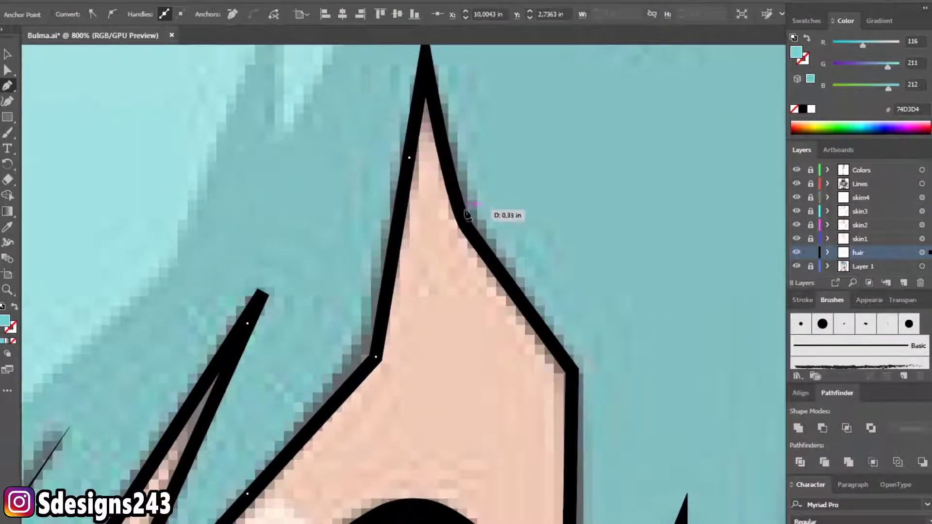
scroll(464, 216, down, 3)
scroll(464, 228, down, 1)
click(473, 259)
scroll(472, 259, down, 5)
- Extend the hair path from the spike tip across the bangs and along the ear's top
click(463, 328)
drag(437, 456, 508, 428)
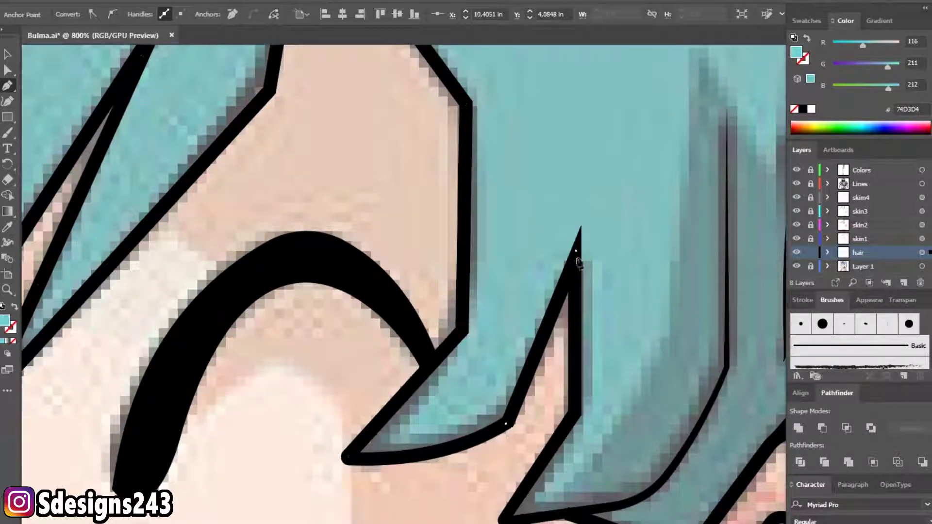
scroll(578, 418, down, 3)
scroll(578, 419, right, 1)
click(531, 347)
click(624, 383)
drag(634, 385, 379, 340)
click(490, 221)
drag(561, 258, 572, 293)
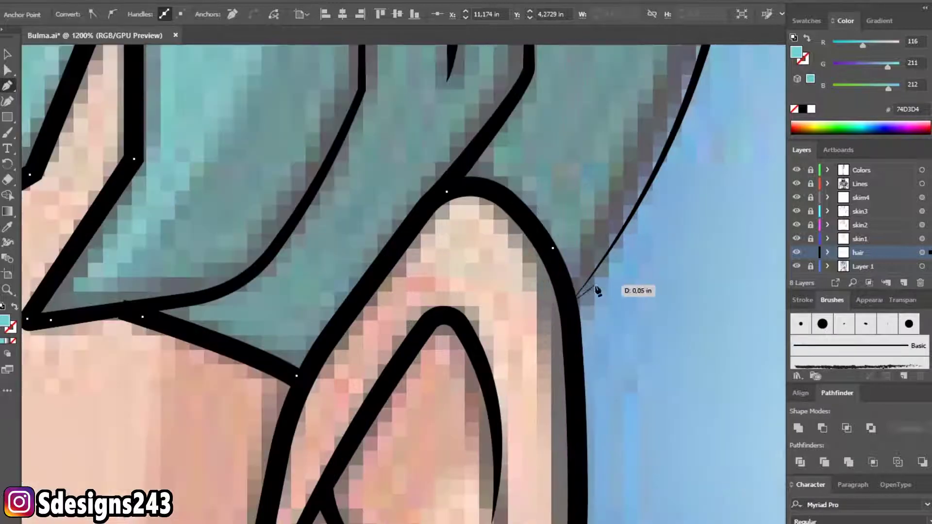
scroll(595, 294, up, 2)
mouse_move(597, 294)
mouse_down()
mouse_move(391, 316)
mouse_move(357, 368)
mouse_move(341, 315)
mouse_up()
- Continue the hair path upward along the hair's outer right edge
scroll(339, 374, up, 3)
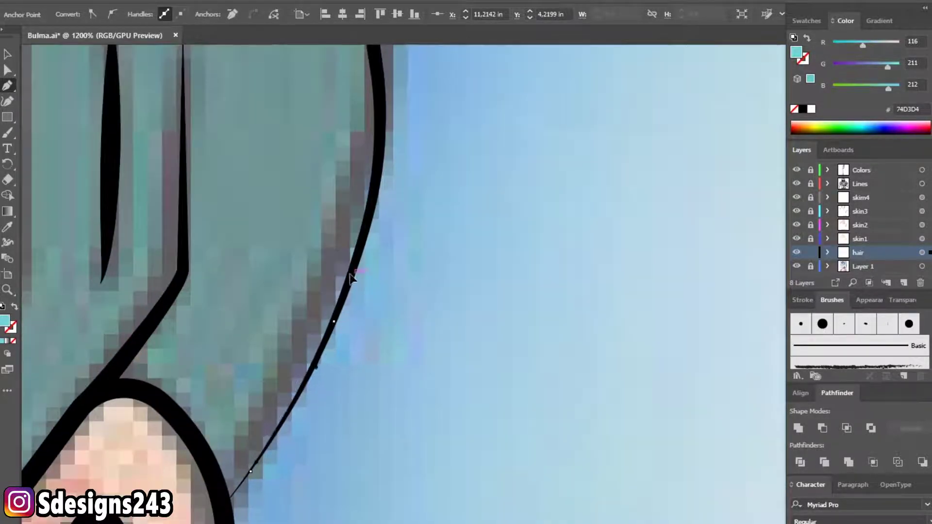
scroll(350, 279, up, 3)
drag(350, 279, 351, 348)
drag(352, 303, 422, 302)
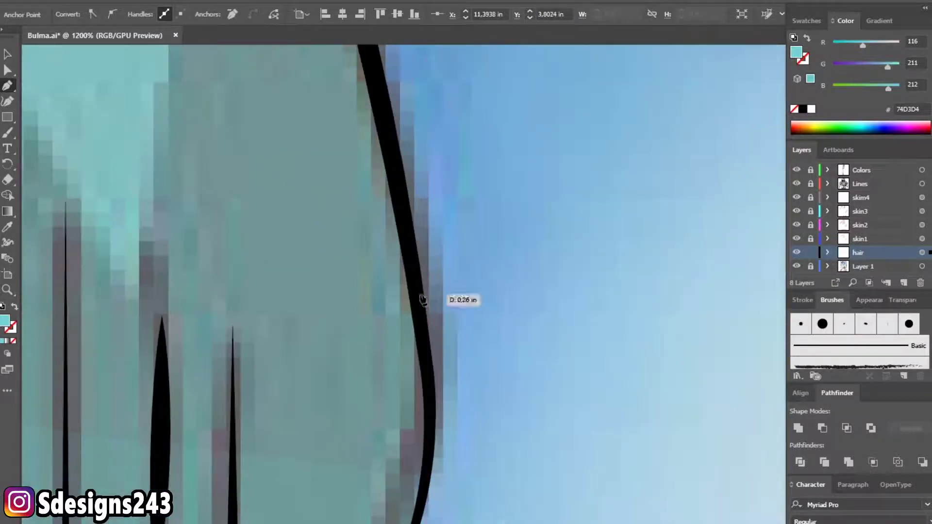
scroll(402, 246, up, 3)
drag(391, 246, 394, 250)
scroll(394, 250, up, 3)
scroll(475, 386, down, 1)
scroll(500, 326, up, 3)
scroll(493, 298, up, 3)
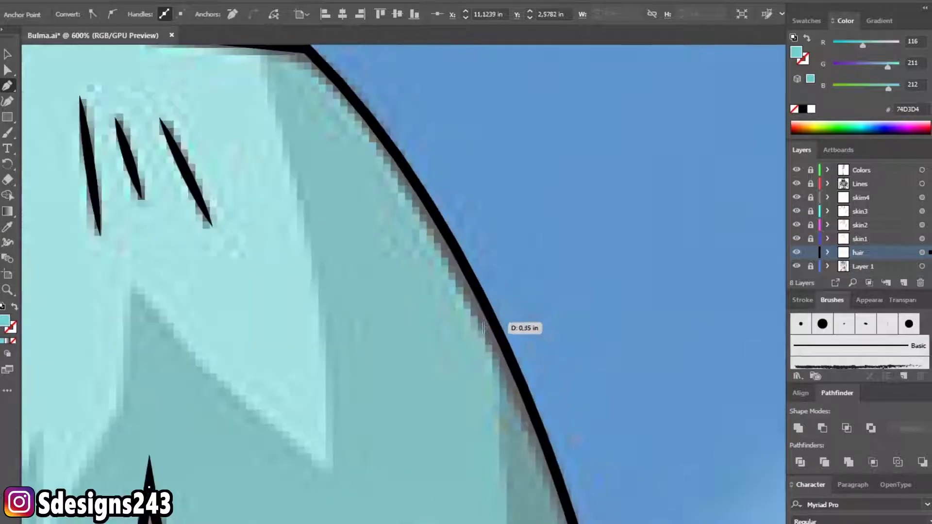
scroll(500, 310, down, 1)
drag(471, 284, 448, 260)
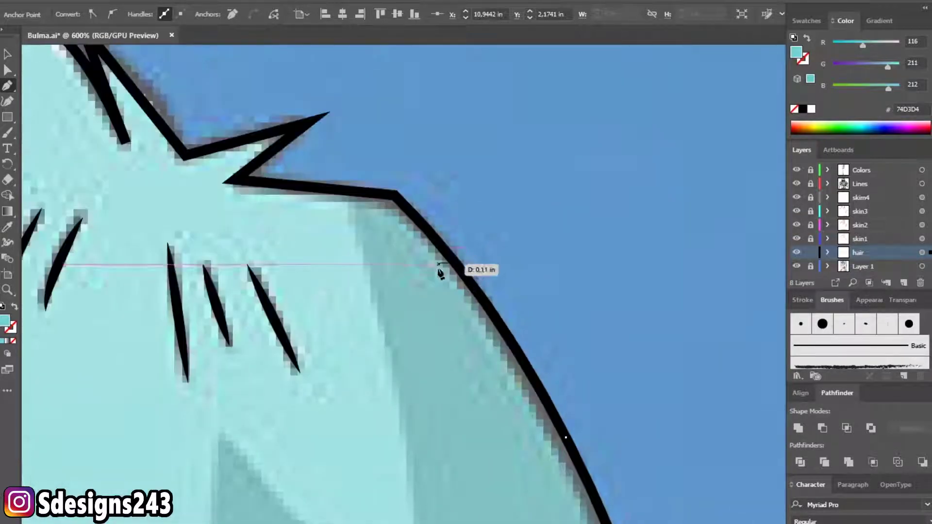
scroll(442, 271, down, 1)
- Trace the outline and spike corners, then curve the hair path over the crown
click(411, 217)
click(301, 208)
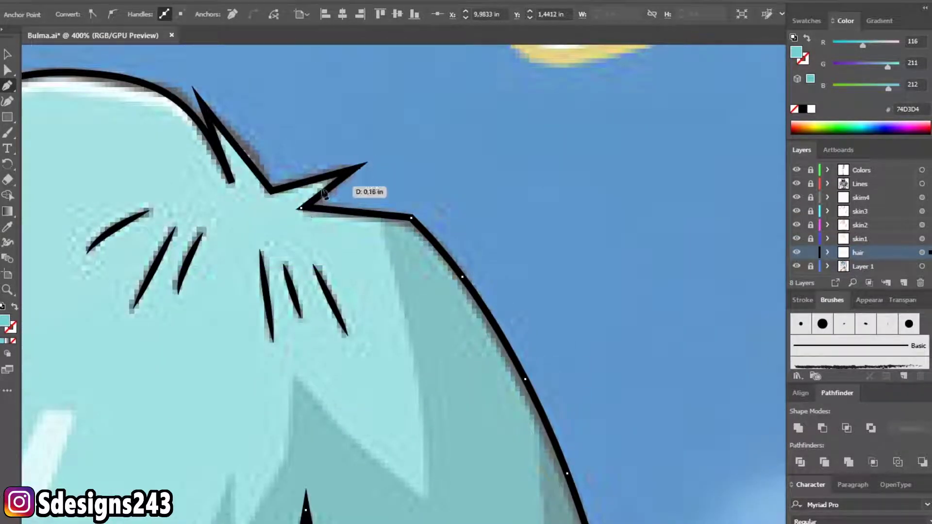
scroll(272, 197, up, 2)
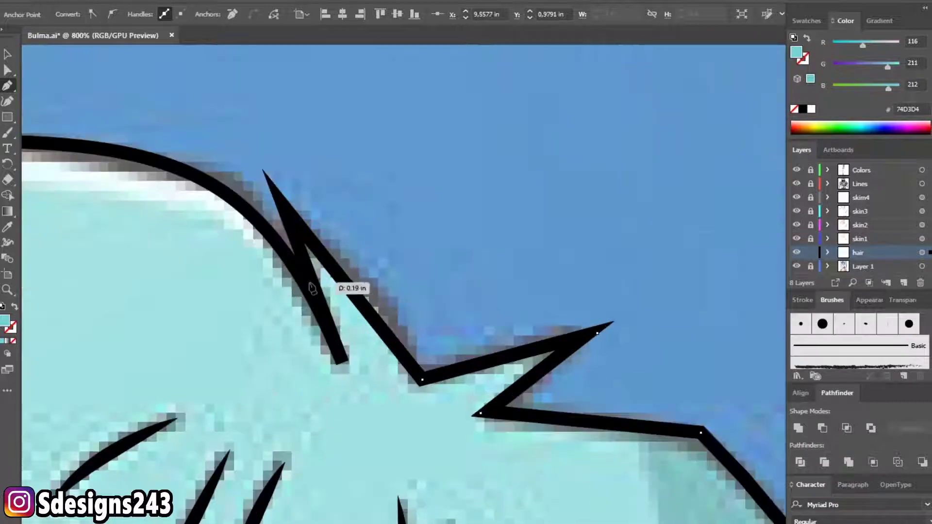
click(223, 193)
drag(223, 193, 487, 327)
drag(295, 277, 219, 291)
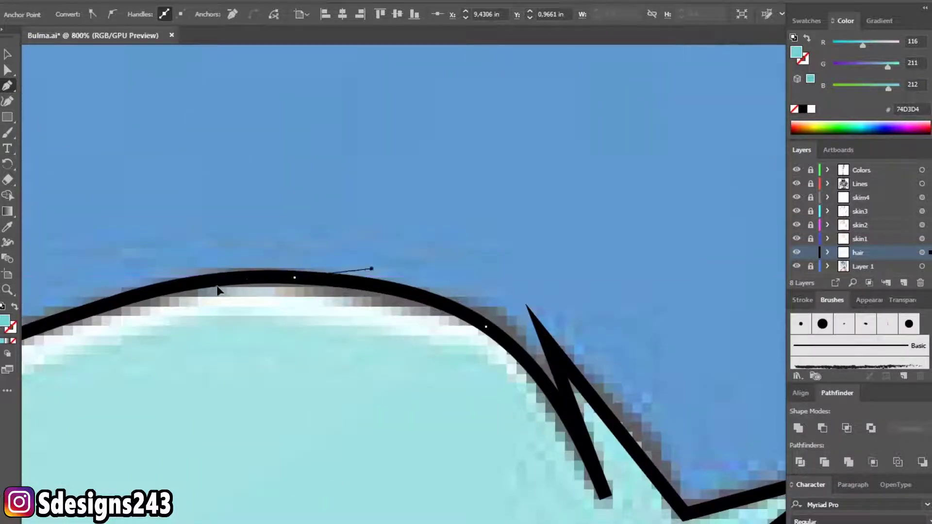
scroll(222, 284, left, 3)
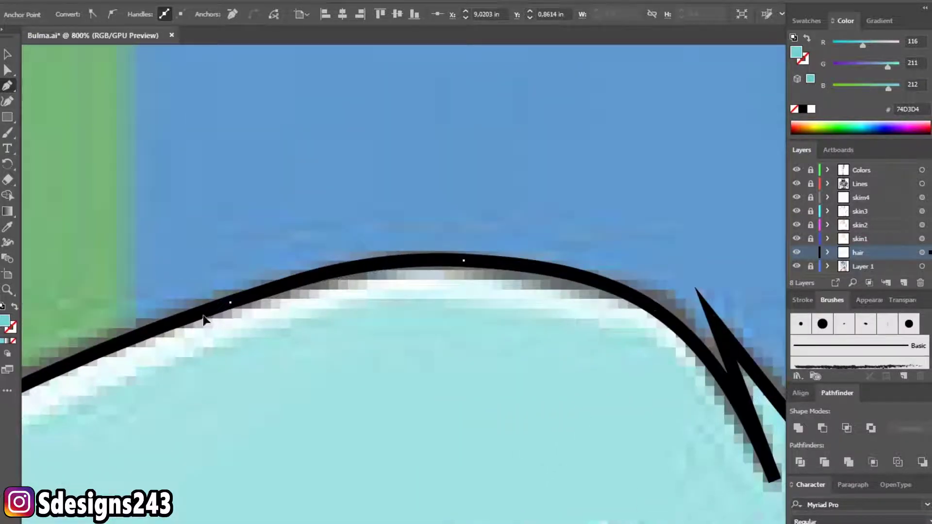
scroll(233, 313, left, 3)
scroll(271, 306, left, 2)
scroll(260, 308, left, 2)
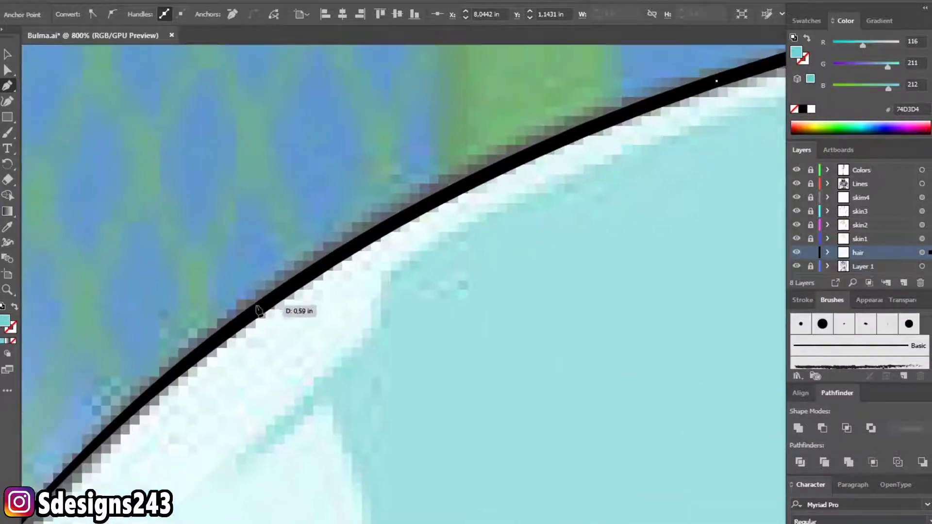
scroll(291, 307, down, 1)
scroll(305, 321, down, 2)
scroll(295, 335, left, 2)
- Add a point along the hair's left edge and zoom out to see the whole hair
click(290, 340)
scroll(243, 416, down, 4)
scroll(291, 316, left, 4)
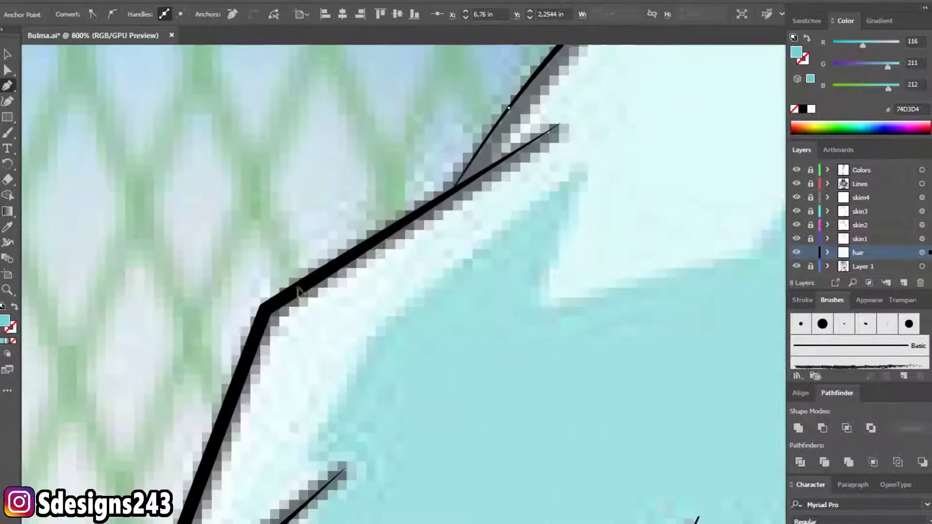
scroll(272, 364, down, 4)
scroll(272, 364, left, 2)
key(ctrl+minus)
key(ctrl+minus)
key(ctrl+minus)
key(ctrl+minus)
key(ctrl+minus)
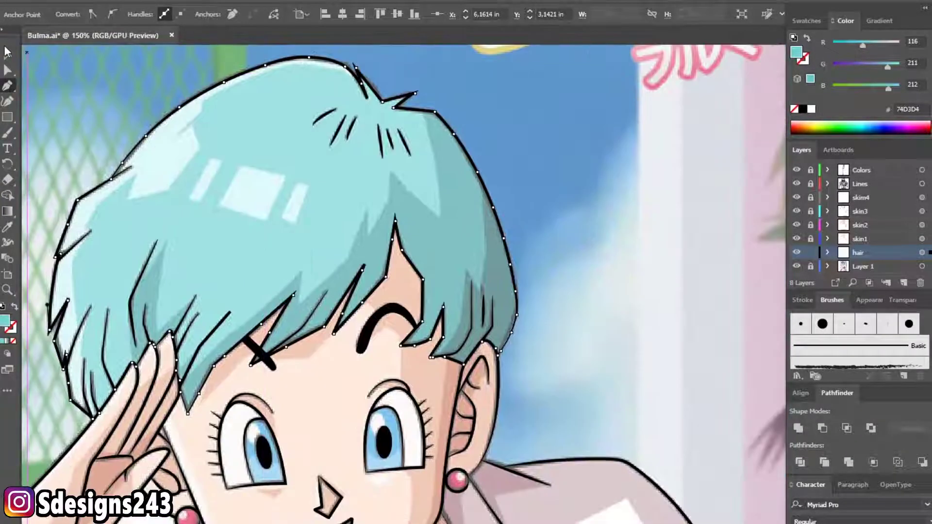
- Deselect the finished hair path and create Layer 9 above the hair layer
click(7, 51)
key(ctrl+shift+a)
scroll(403, 282, up, 1)
scroll(403, 282, left, 2)
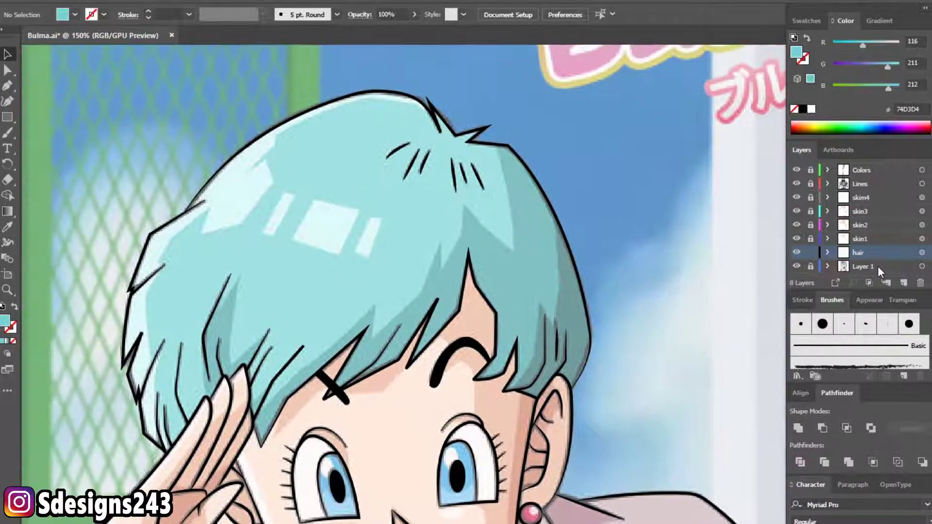
click(903, 282)
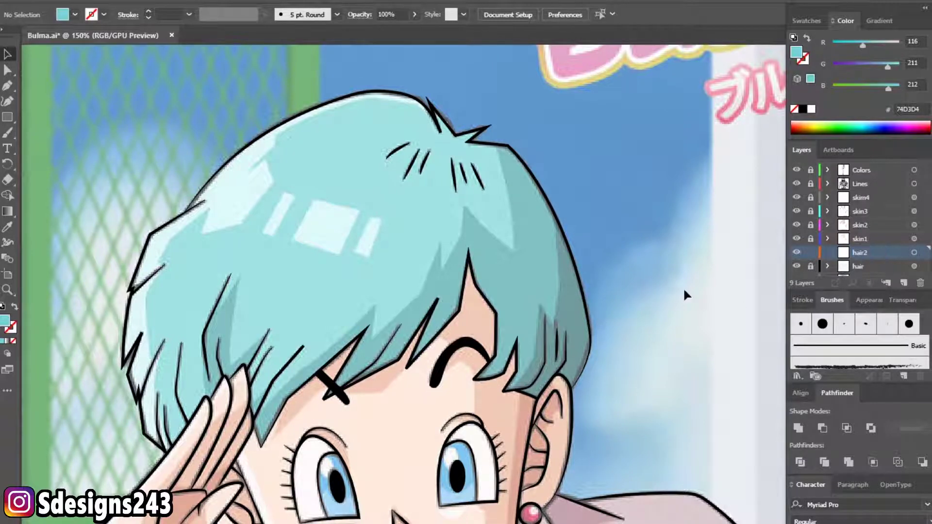
- Sample the dark teal swatch as fill and make hair2 the active layer
key(ctrl+minus)
key(ctrl+minus)
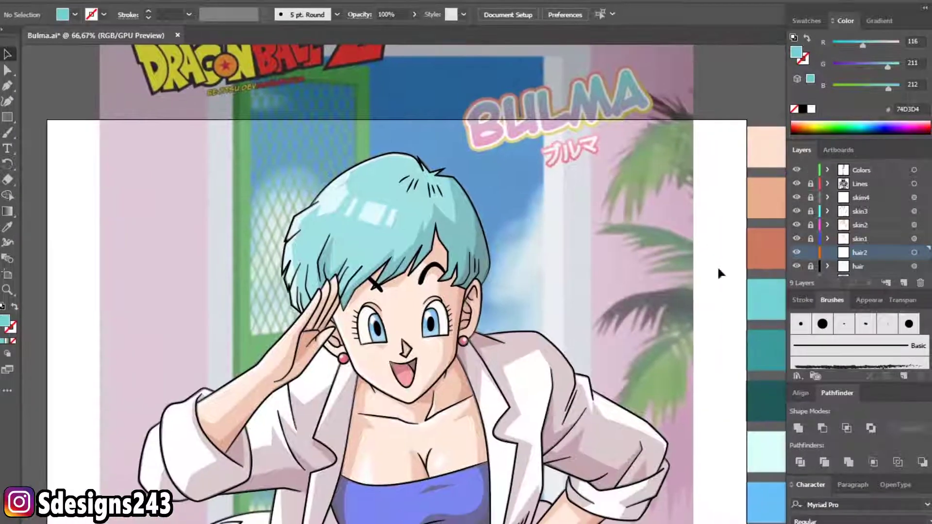
click(764, 345)
click(810, 169)
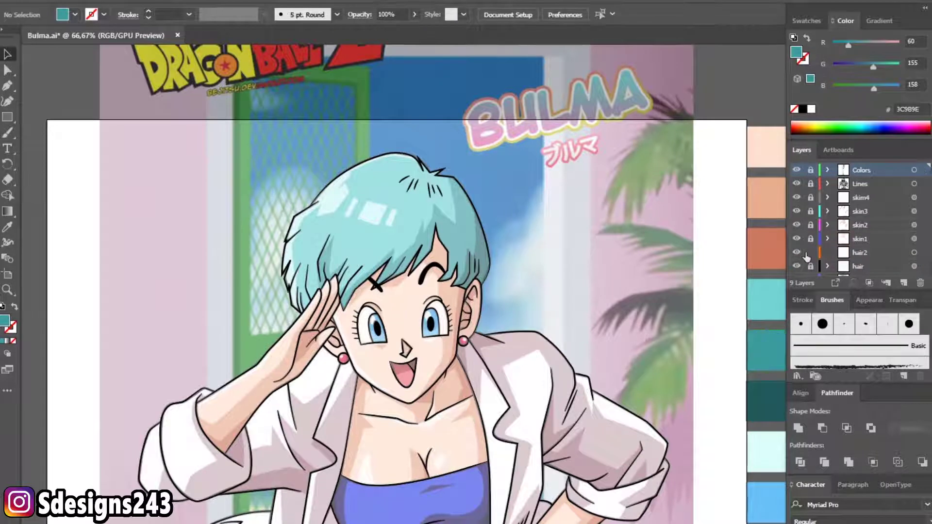
click(844, 253)
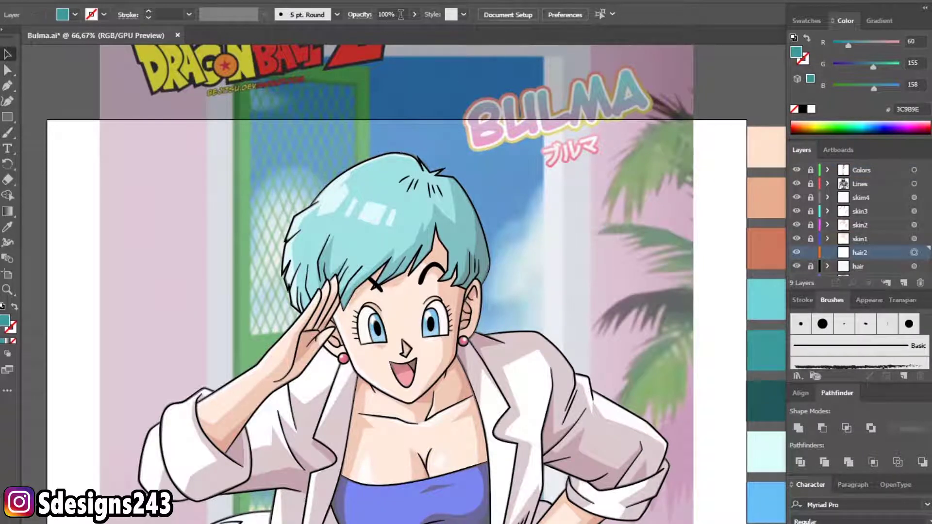
click(401, 15)
- Start the teal shadow shape with corner points along the hair's left edge
scroll(316, 238, up, 3)
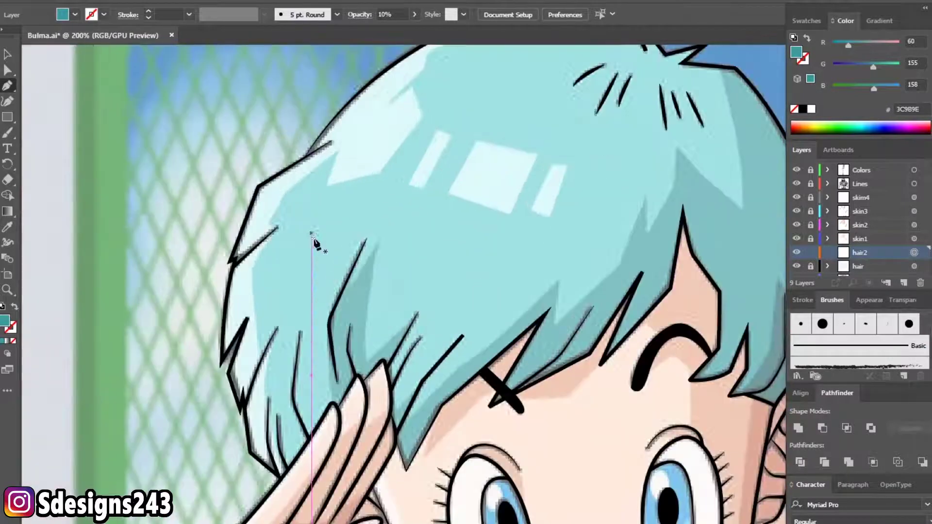
scroll(313, 236, up, 3)
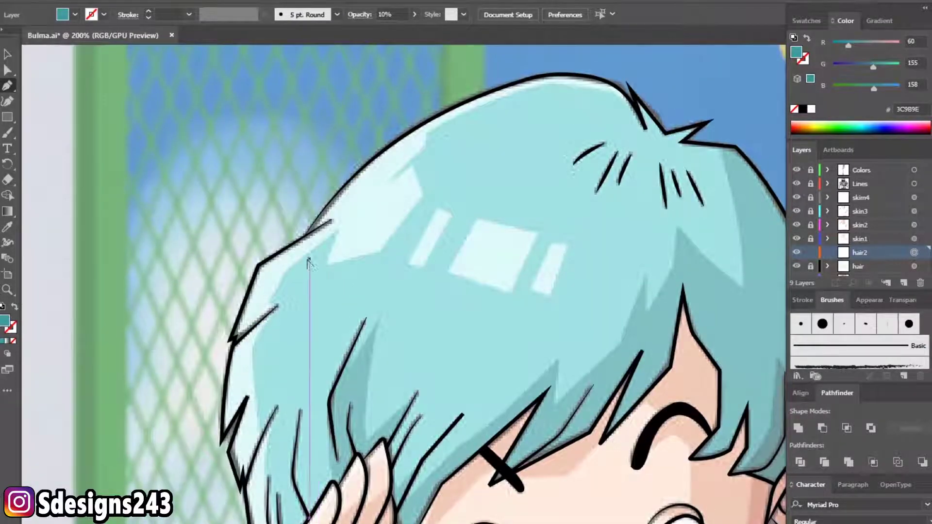
scroll(307, 260, up, 2)
click(274, 273)
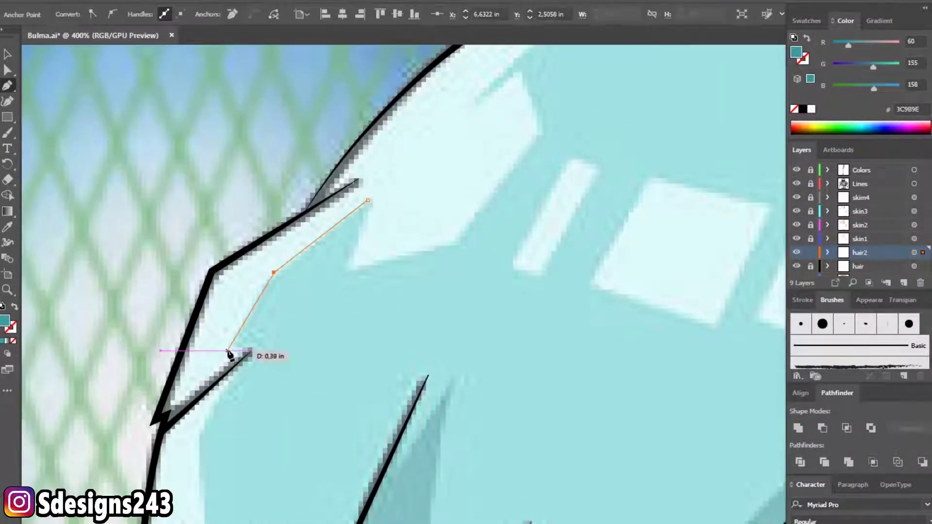
click(206, 421)
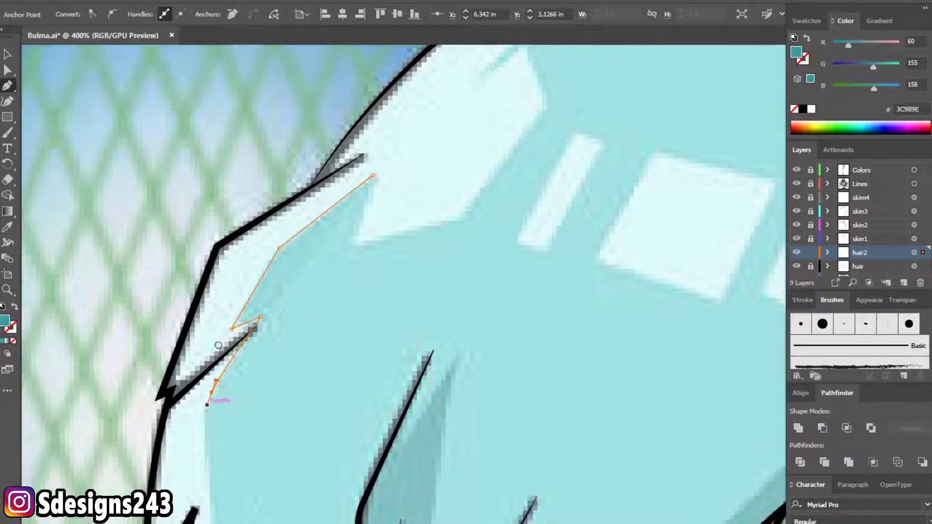
scroll(206, 421, down, 3)
click(224, 518)
- Continue the shadow outline down to the strand tip and deselect the finished path
scroll(262, 460, down, 2)
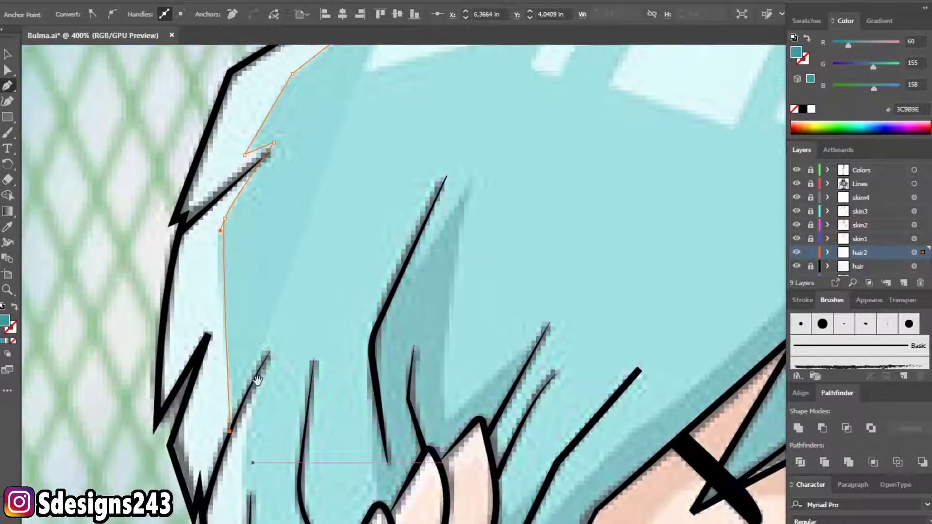
click(260, 389)
scroll(260, 389, down, 3)
click(244, 360)
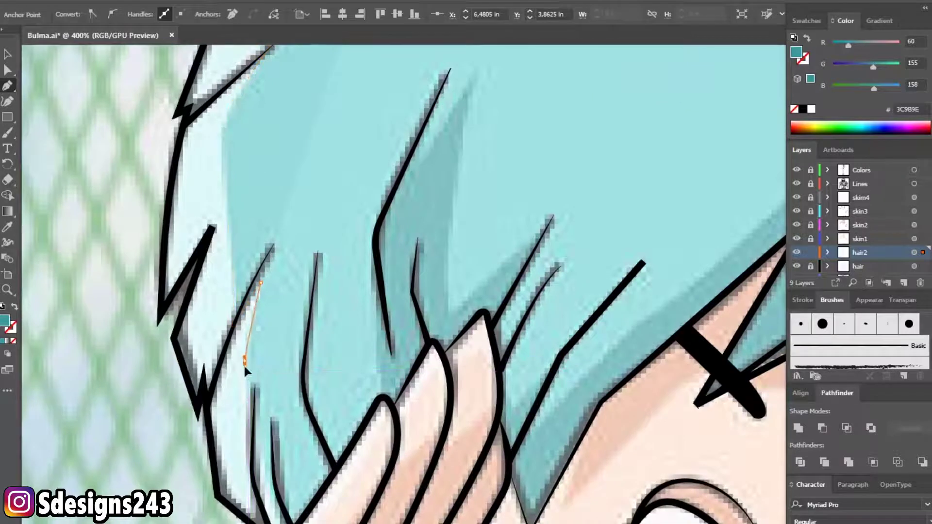
click(253, 482)
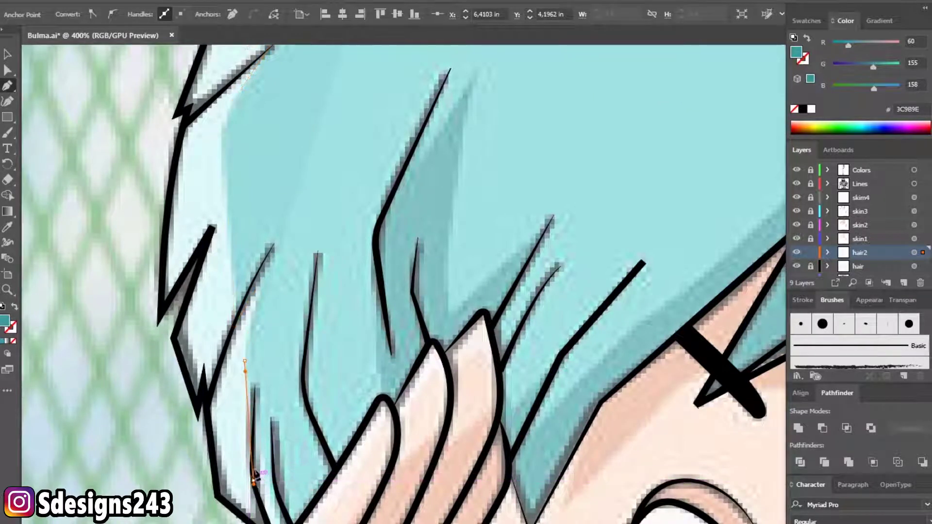
click(260, 434)
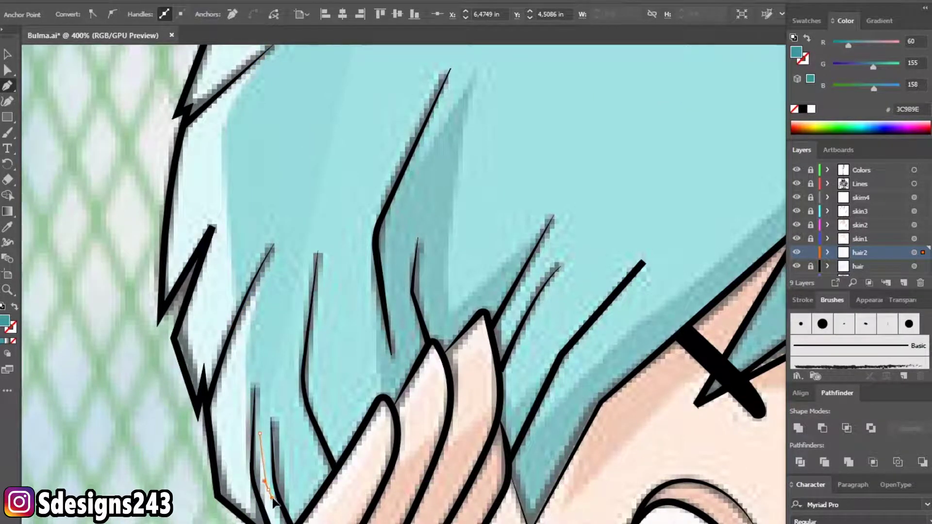
scroll(278, 519, down, 1)
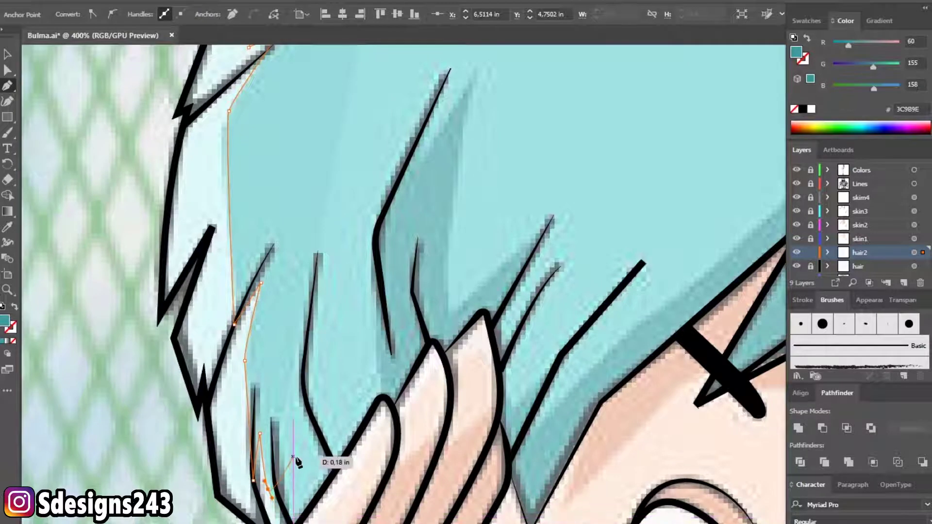
scroll(302, 462, down, 1)
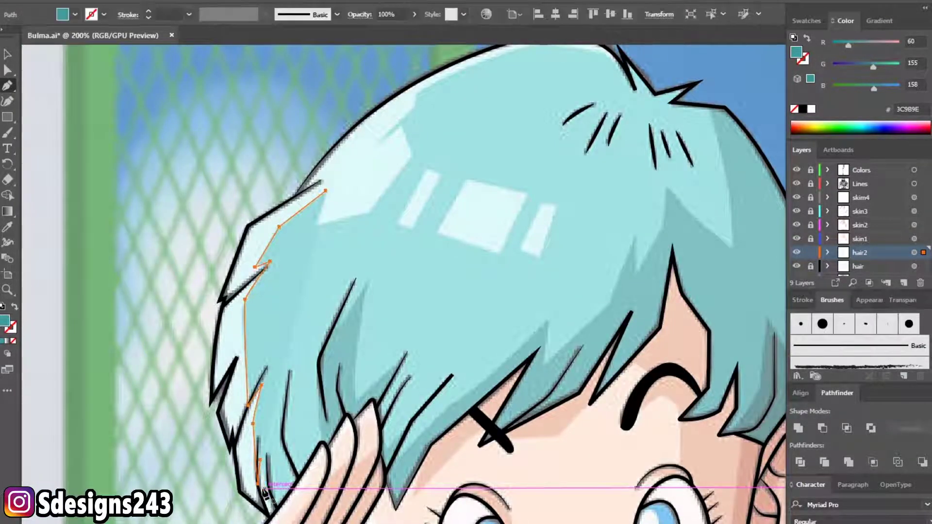
key(ctrl+shift+a)
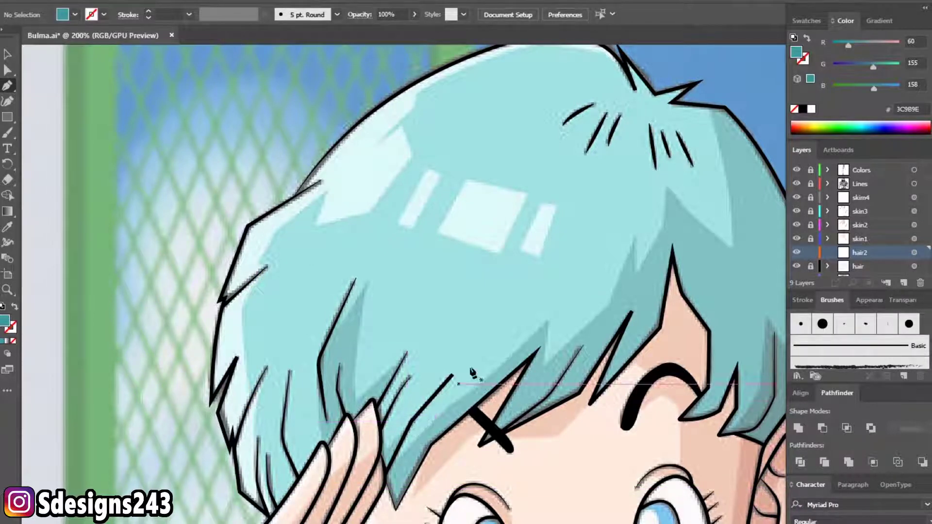
scroll(414, 352, up, 1)
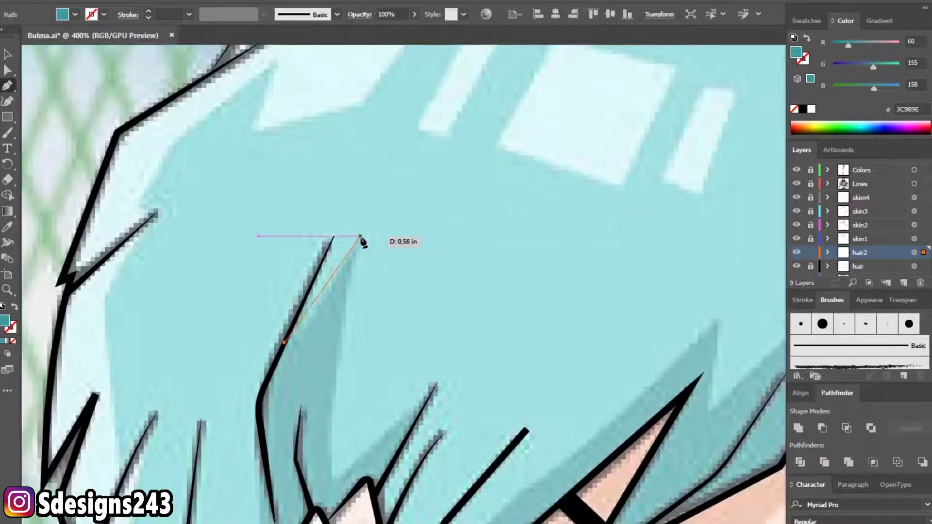
- Start a teal shadow path at a fringe strand tip and trace it across the strands
click(367, 233)
mouse_move(335, 477)
mouse_down()
mouse_move(362, 519)
mouse_move(345, 493)
mouse_up()
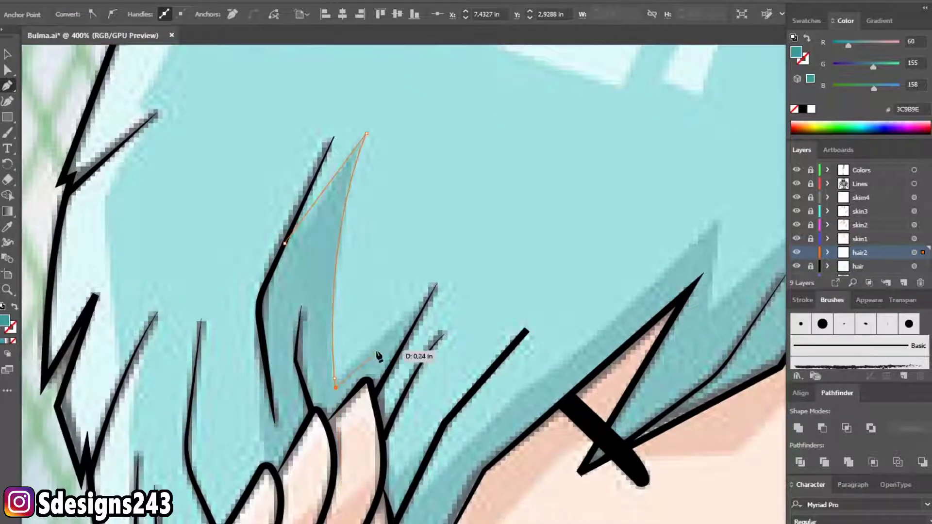
click(437, 280)
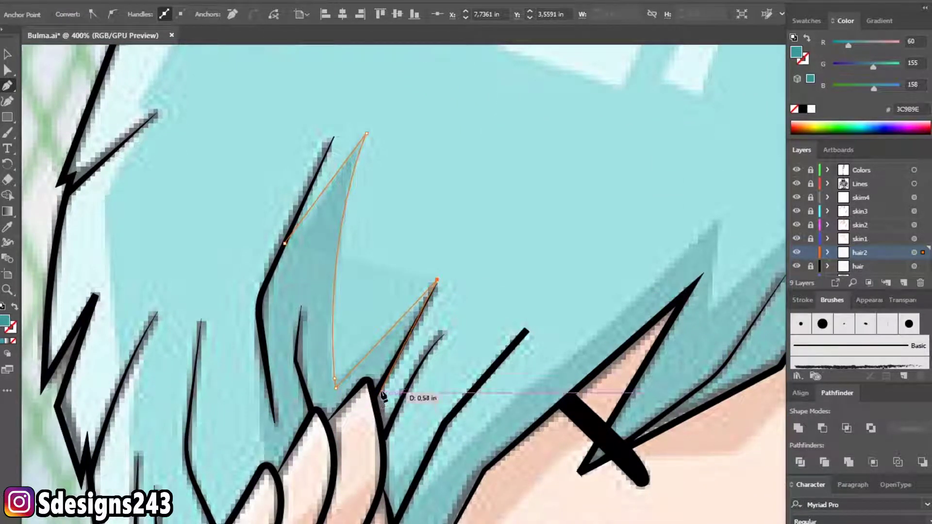
click(384, 384)
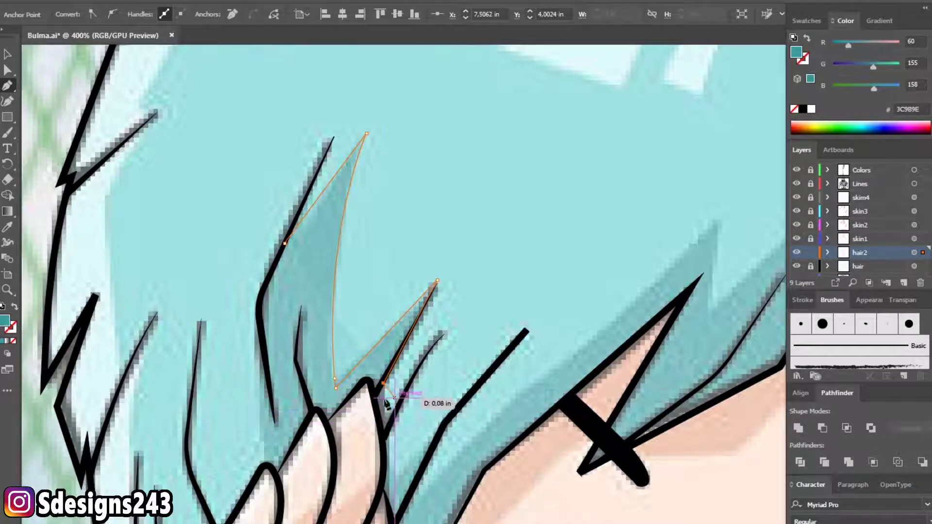
click(381, 434)
click(394, 476)
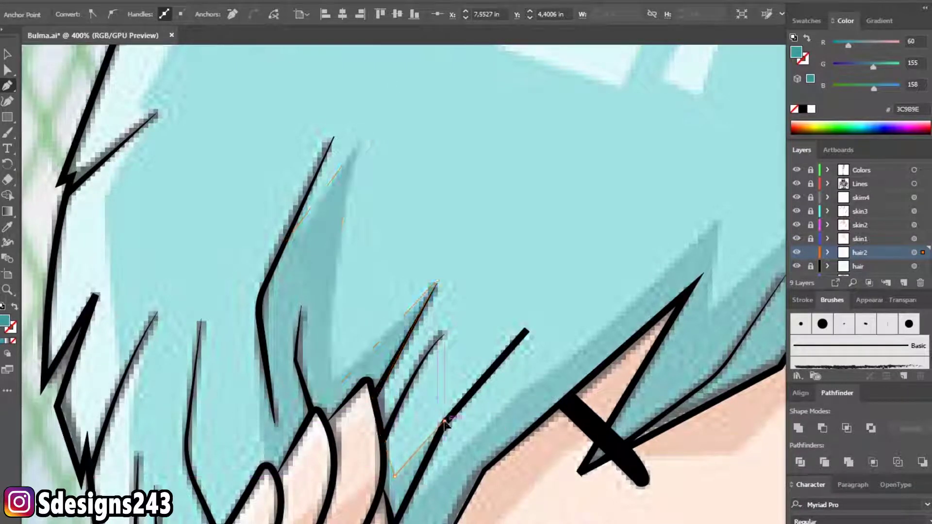
click(444, 421)
scroll(432, 403, down, 3)
click(433, 403)
scroll(486, 330, right, 5)
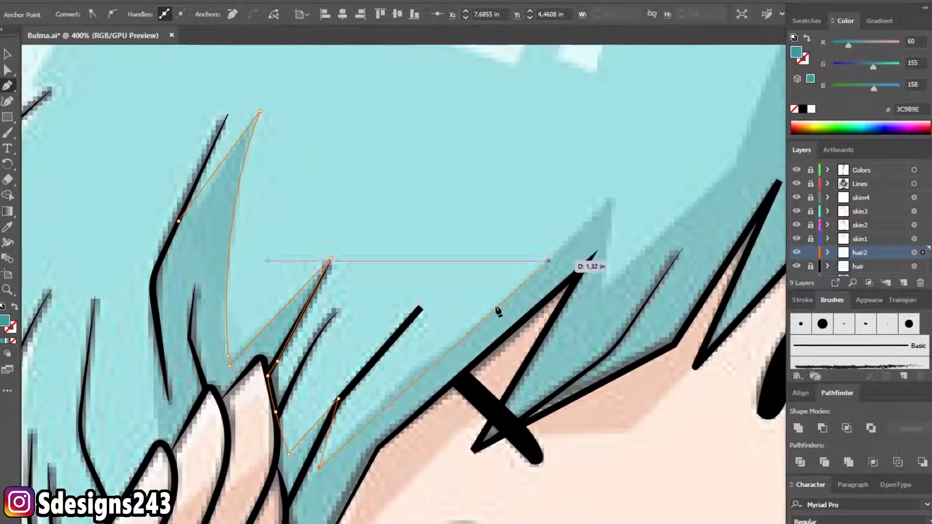
click(421, 364)
- Trace the shadow over the next hair tips and valleys, then close the first shape
click(527, 282)
click(613, 194)
click(604, 292)
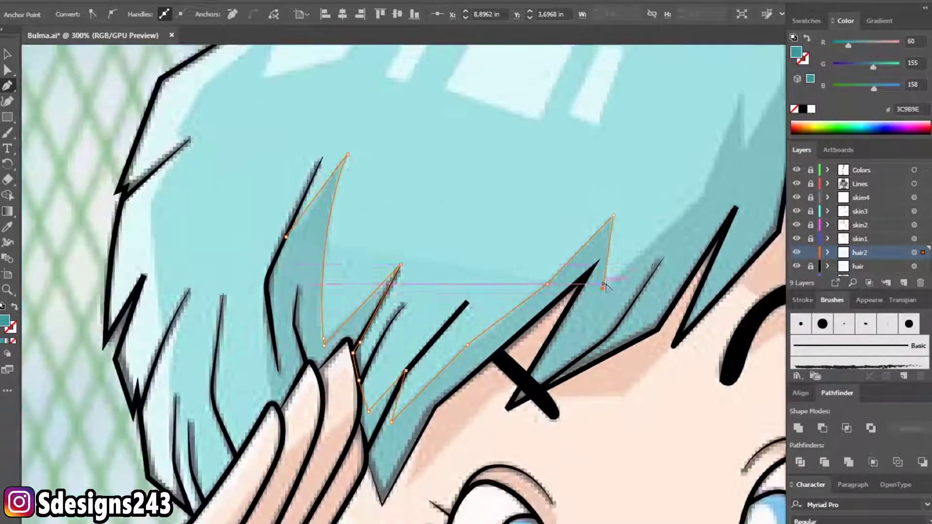
scroll(603, 291, down, 2)
click(474, 280)
scroll(475, 280, up, 1)
click(512, 183)
click(519, 144)
drag(522, 225, 513, 246)
mouse_move(525, 209)
mouse_down()
mouse_move(479, 252)
mouse_move(458, 159)
mouse_up()
click(462, 160)
- Begin a second shadow shape with curved edges across the top of the hair
drag(593, 294, 648, 326)
scroll(594, 297, down, 2)
scroll(545, 222, up, 3)
drag(541, 214, 503, 185)
mouse_move(558, 216)
mouse_down()
mouse_move(410, 156)
mouse_move(462, 204)
mouse_up()
click(393, 141)
scroll(462, 204, up, 2)
click(439, 213)
scroll(480, 233, down, 3)
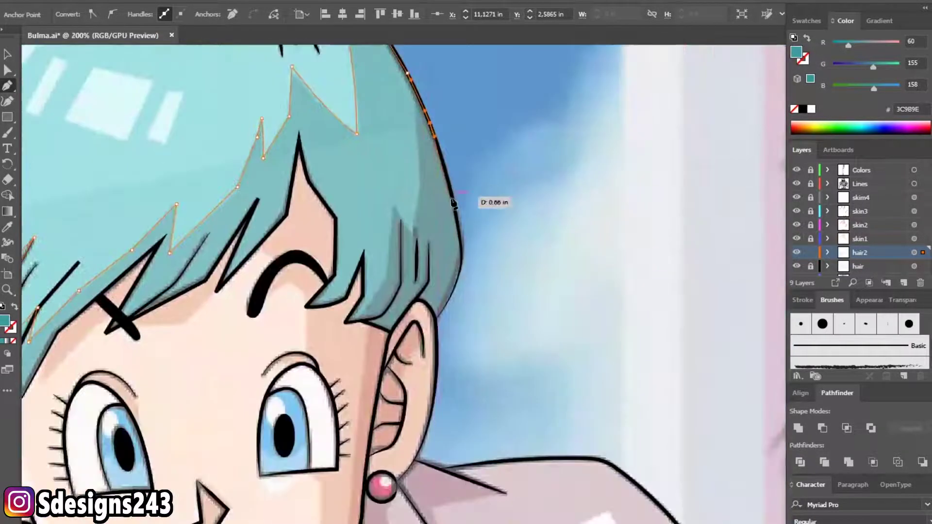
scroll(456, 199, up, 2)
scroll(469, 270, up, 1)
- Trace the shadow down the right hair outline, around the ear, out to the hair tip
click(470, 327)
scroll(471, 310, down, 3)
click(488, 263)
scroll(505, 272, down, 1)
click(493, 298)
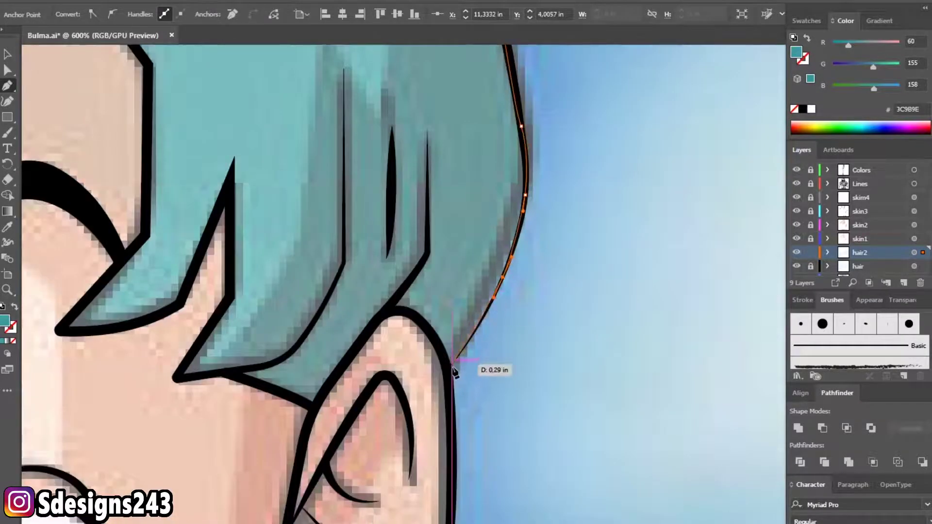
scroll(473, 342, up, 1)
click(362, 304)
click(339, 322)
click(326, 339)
click(260, 437)
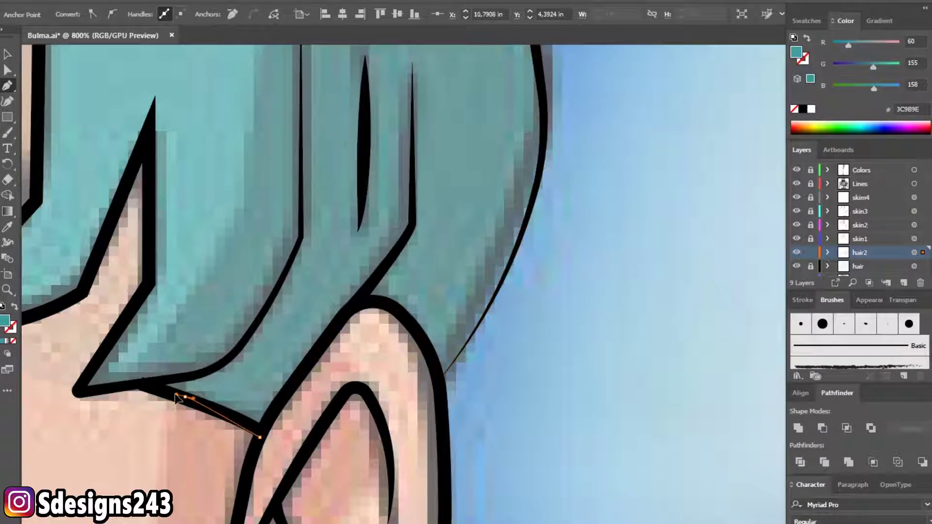
click(124, 388)
click(83, 392)
- Trace the shadow through the hair notches and tips, up past the skin
scroll(83, 393, down, 1)
scroll(430, 414, up, 3)
scroll(429, 413, up, 1)
click(421, 409)
click(424, 289)
click(369, 416)
click(292, 445)
click(245, 446)
click(309, 375)
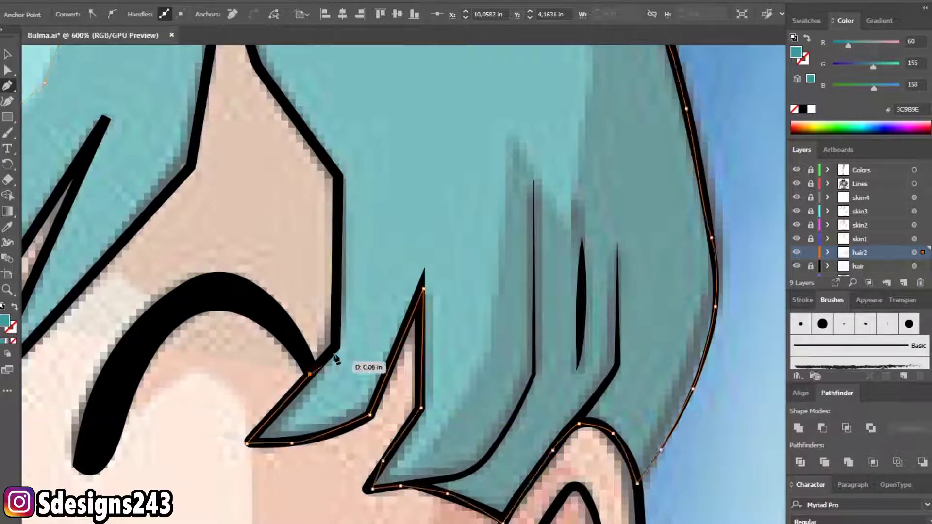
scroll(344, 425, up, 3)
click(343, 421)
click(348, 253)
scroll(347, 253, up, 3)
click(319, 309)
click(293, 186)
- Trace the shadow down the hair edge along the strands to the lower-left tip
click(254, 409)
scroll(260, 406, down, 3)
scroll(260, 406, left, 3)
click(277, 369)
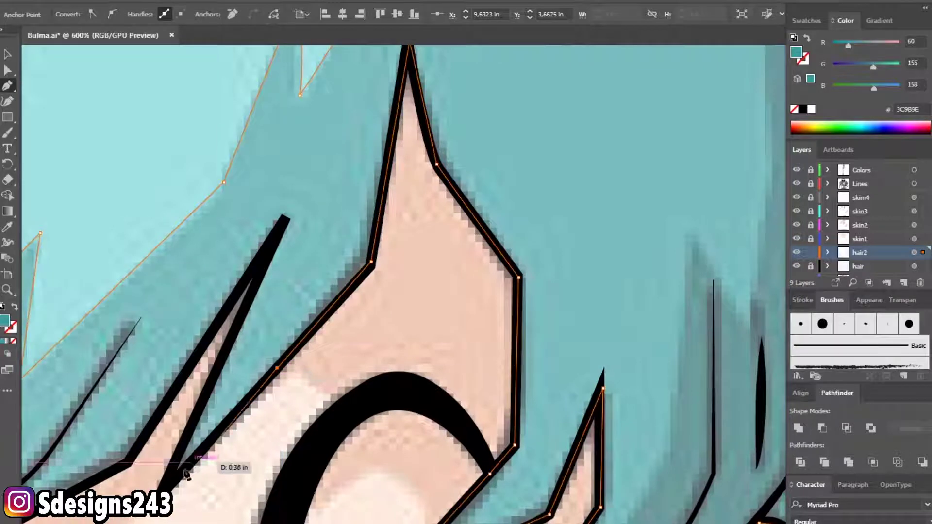
click(162, 492)
click(234, 330)
click(274, 239)
click(126, 462)
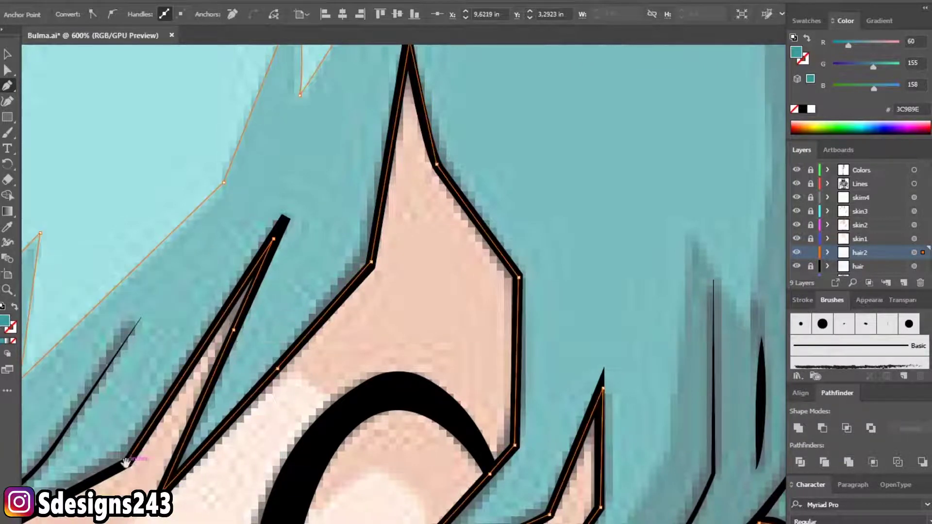
scroll(125, 463, down, 3)
scroll(126, 463, left, 5)
click(233, 417)
click(104, 482)
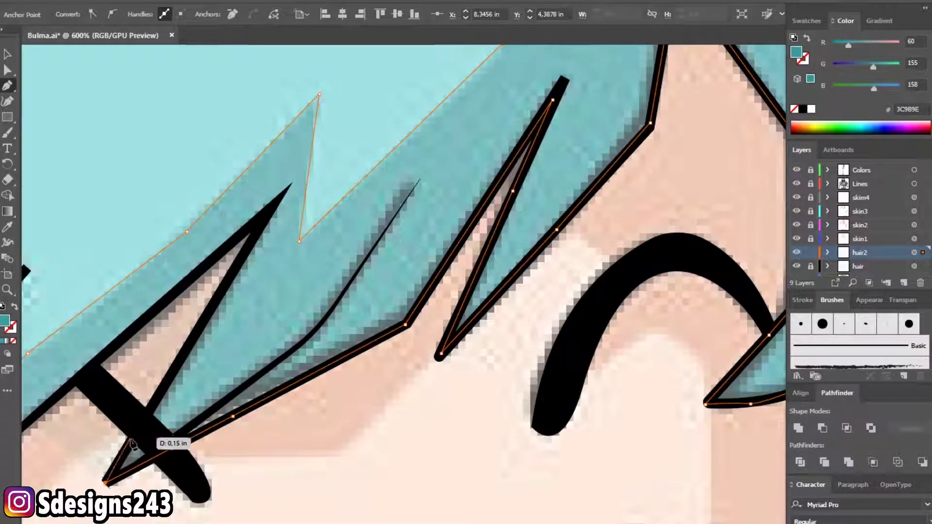
- Finish tracing along the hair outline to the strand's lower tip and close the shading shape
click(260, 225)
click(266, 215)
click(115, 345)
scroll(115, 344, down, 3)
scroll(115, 345, left, 5)
click(275, 367)
scroll(308, 364, down, 2)
scroll(258, 519, up, 4)
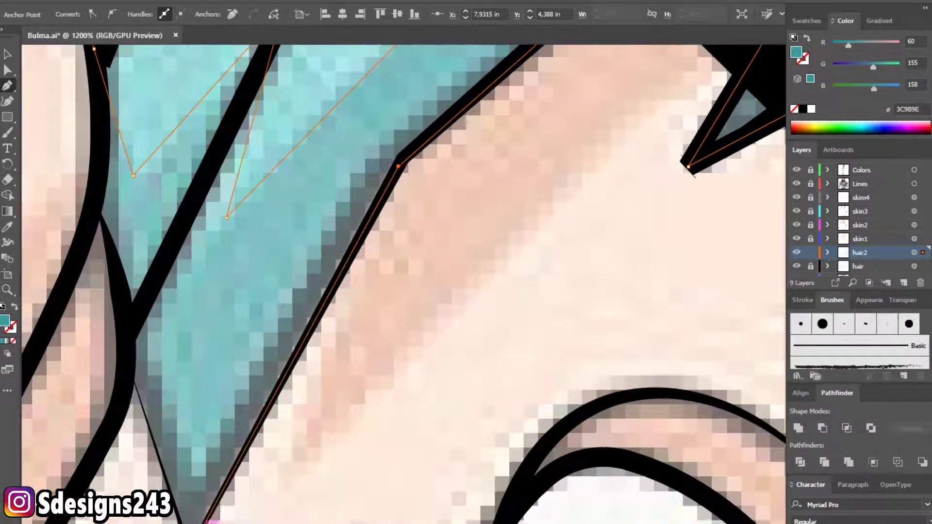
click(156, 370)
scroll(156, 370, down, 2)
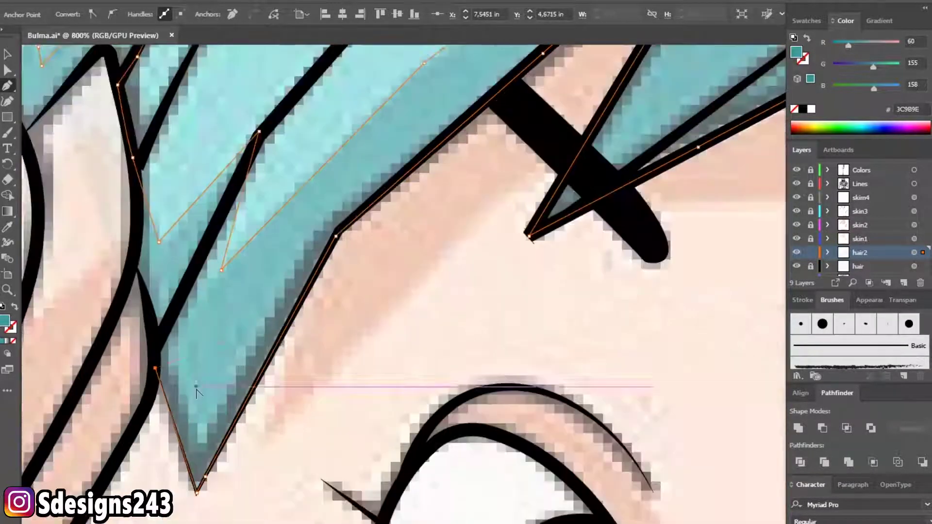
drag(158, 301, 150, 310)
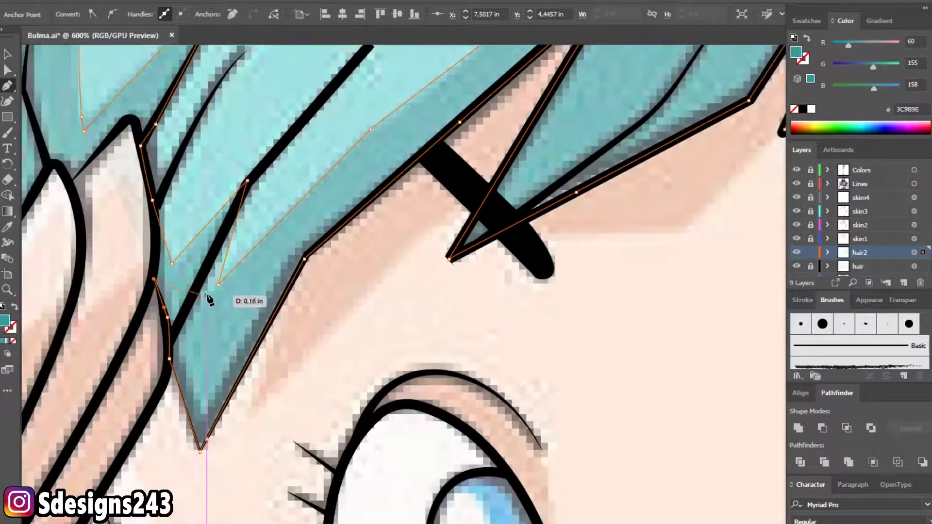
- Add a strand-tip anchor and a curved fringe anchor, then zoom out
scroll(354, 346, up, 1)
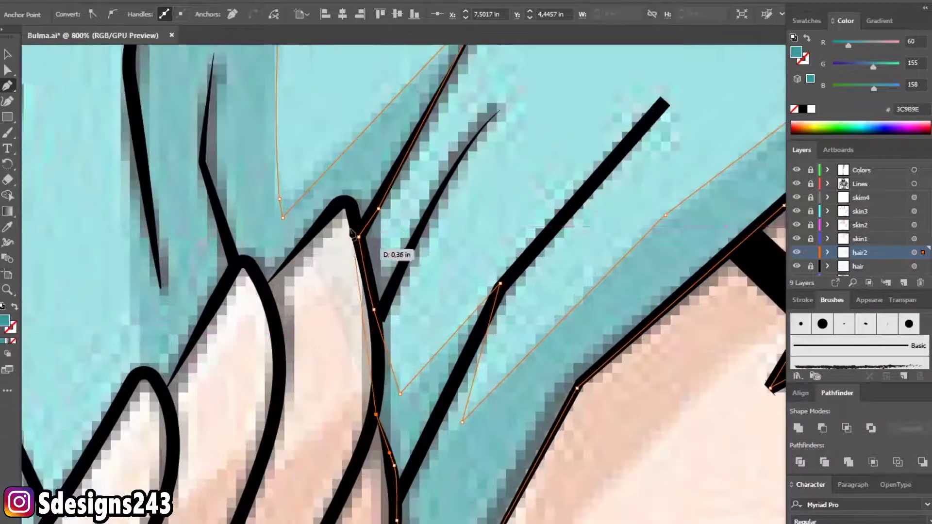
click(342, 203)
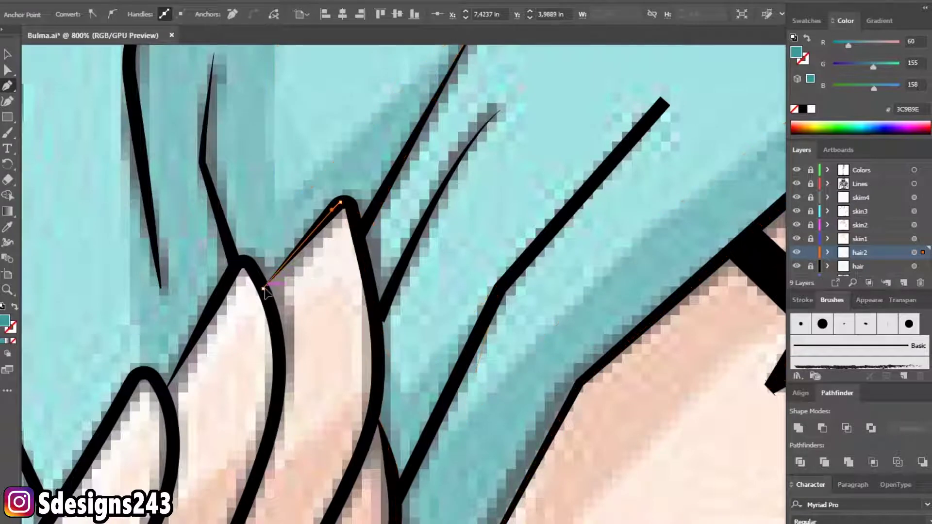
scroll(228, 349, up, 1)
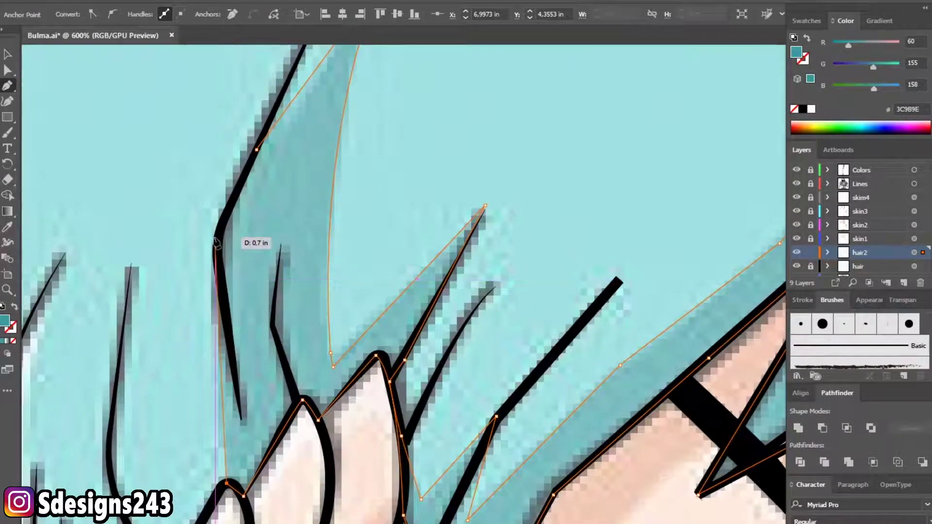
drag(211, 239, 217, 209)
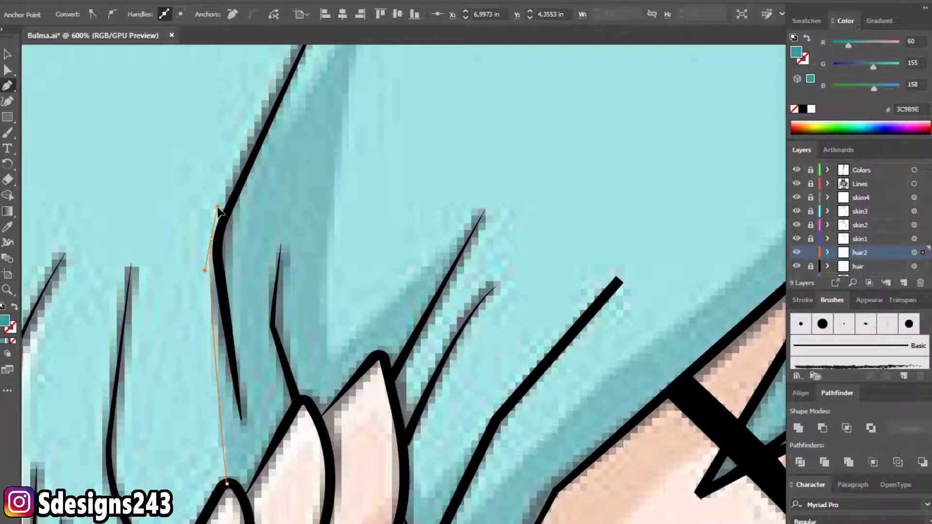
scroll(224, 205, down, 1)
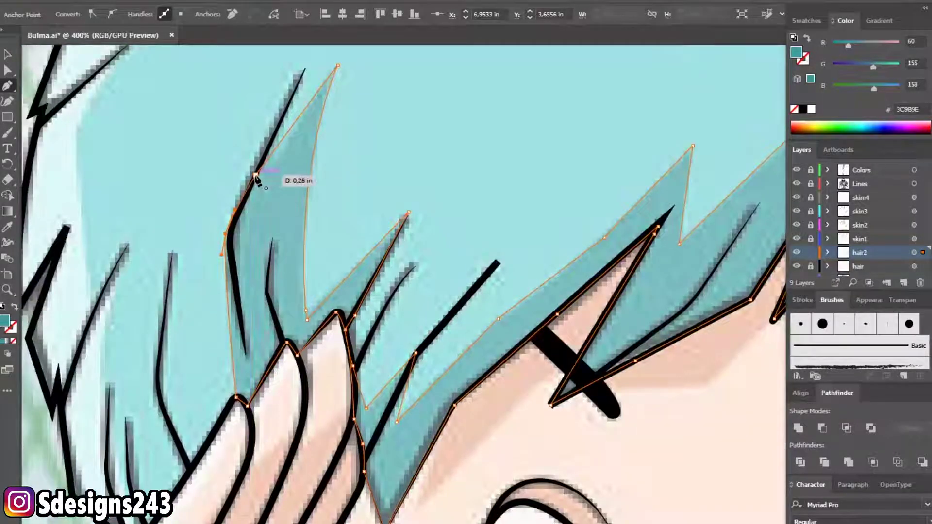
scroll(121, 155, down, 1)
scroll(243, 184, down, 1)
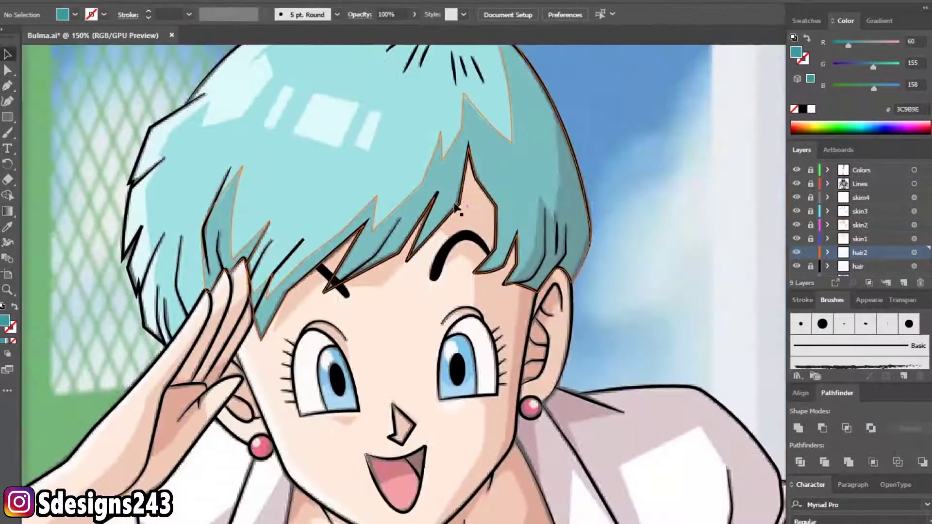
- Name the new layer hair3 in the Layers panel
scroll(340, 208, down, 1)
scroll(440, 236, down, 1)
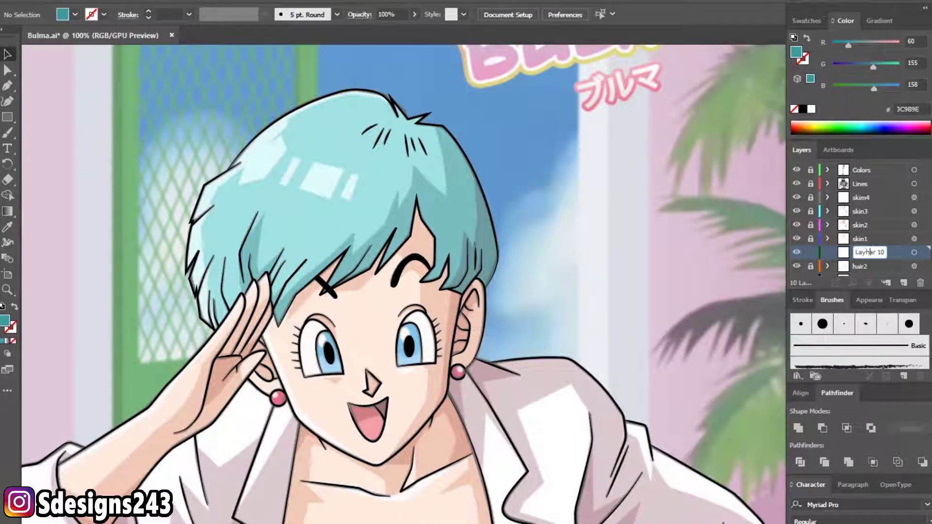
key(Return)
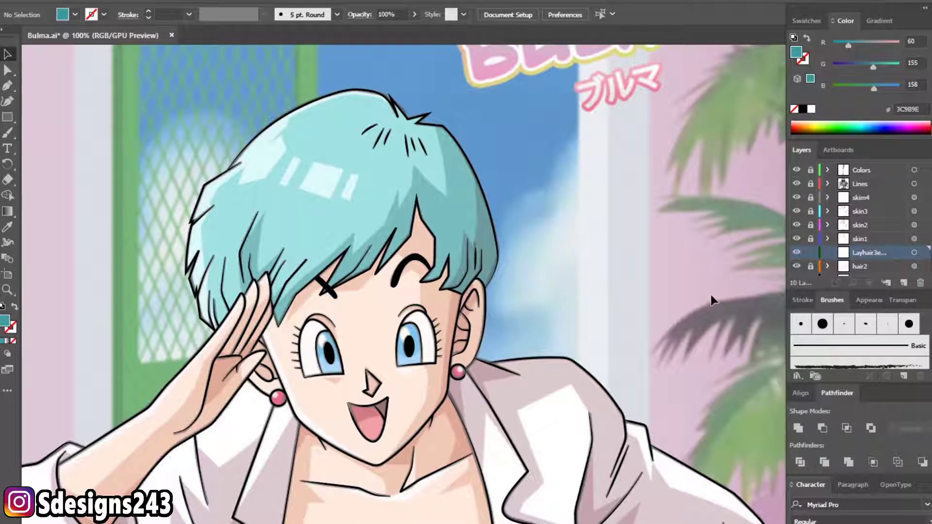
scroll(863, 255, down, 1)
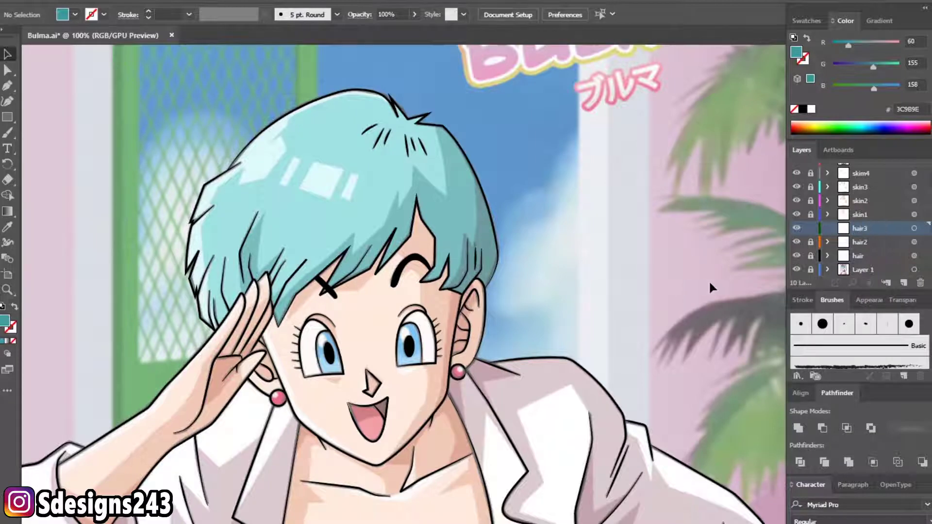
scroll(859, 218, up, 2)
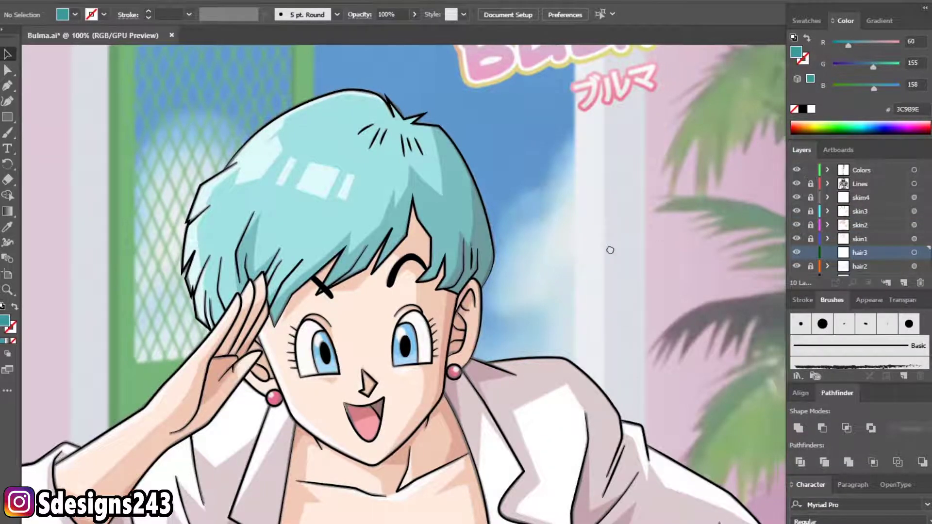
scroll(609, 250, down, 1)
- Take dark teal 20595A as fill, lock the Colors and Lines layers, and target hair3
click(649, 352)
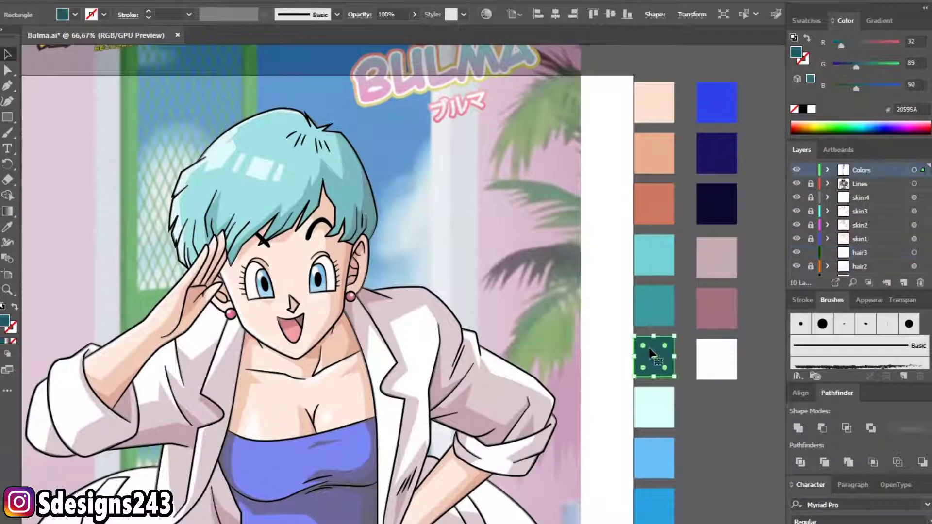
click(810, 171)
click(915, 253)
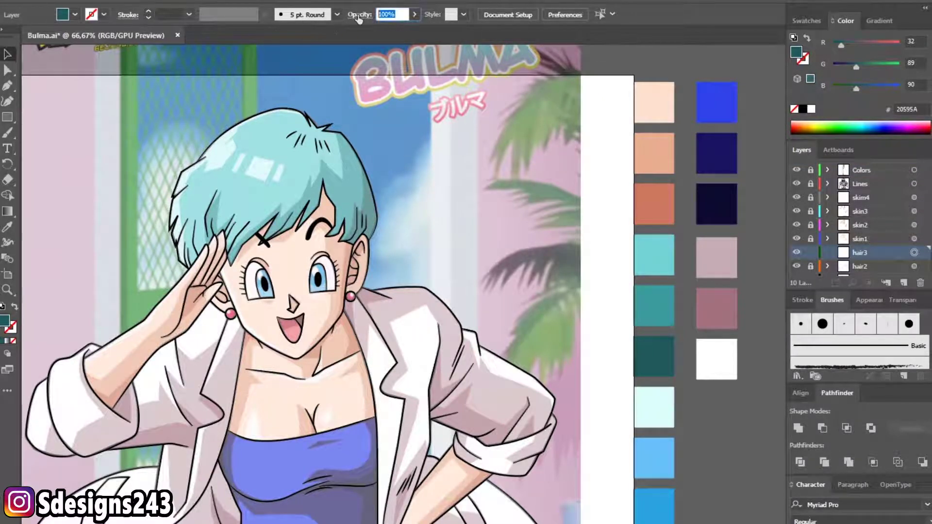
- Set the drawing opacity to 10%
text(10)
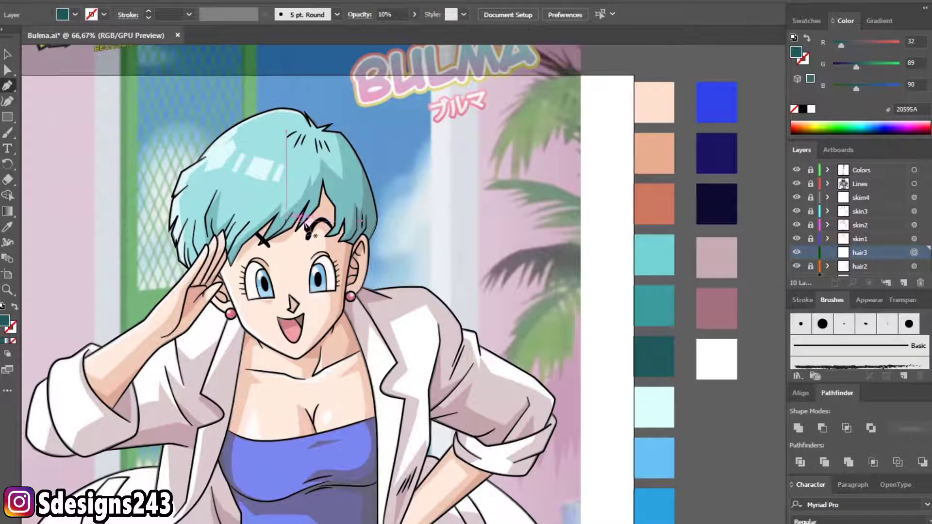
scroll(267, 219, up, 1)
scroll(333, 198, up, 2)
scroll(425, 280, up, 1)
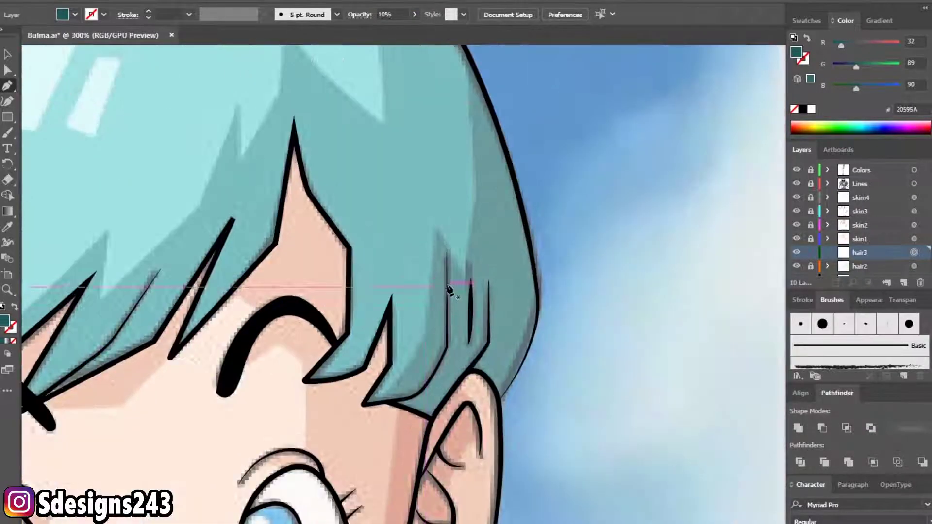
scroll(444, 298, up, 3)
- Trace the shadow down the hair's right edge to the strand tip by the jaw and the ear top
click(465, 125)
click(476, 263)
click(465, 355)
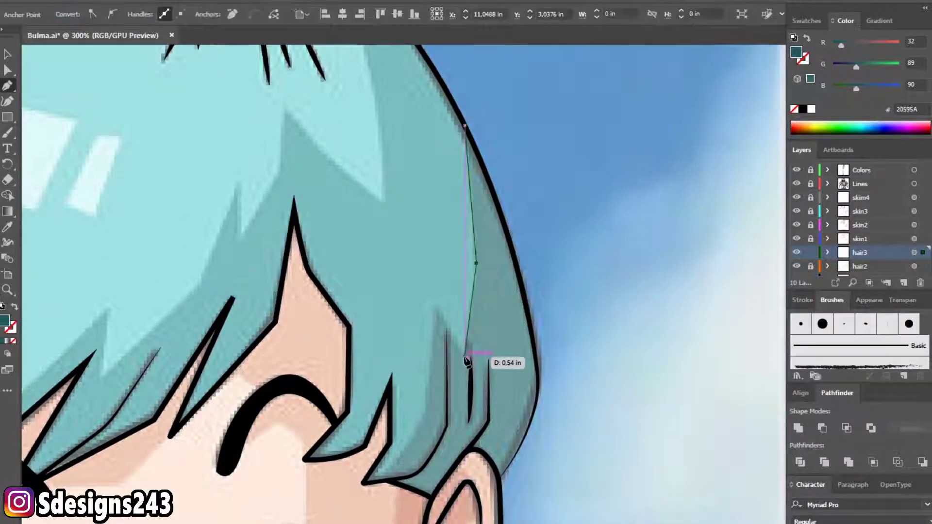
click(438, 300)
click(425, 416)
click(375, 482)
scroll(383, 483, up, 2)
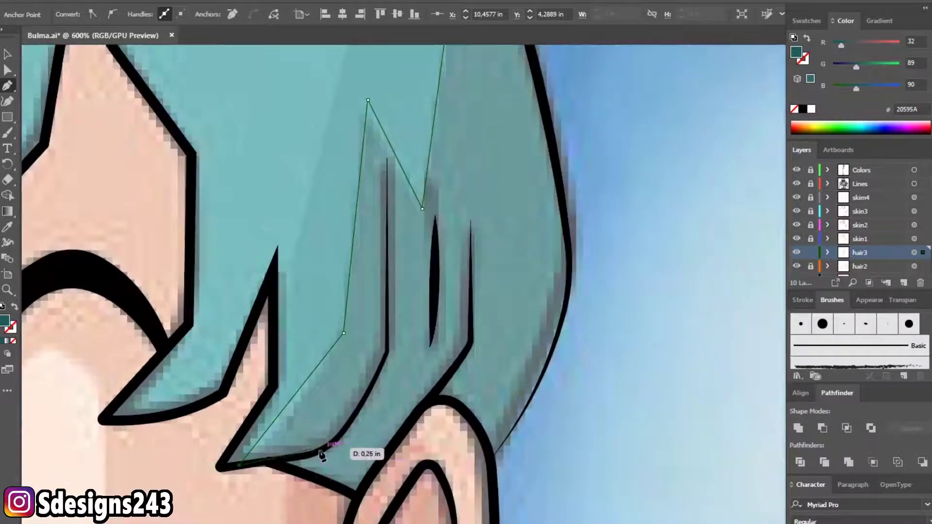
click(320, 480)
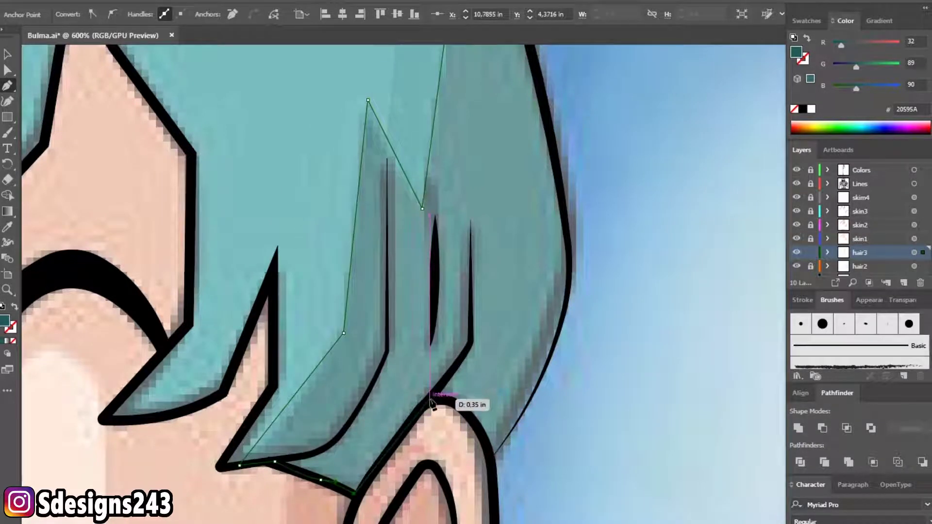
scroll(513, 441, up, 2)
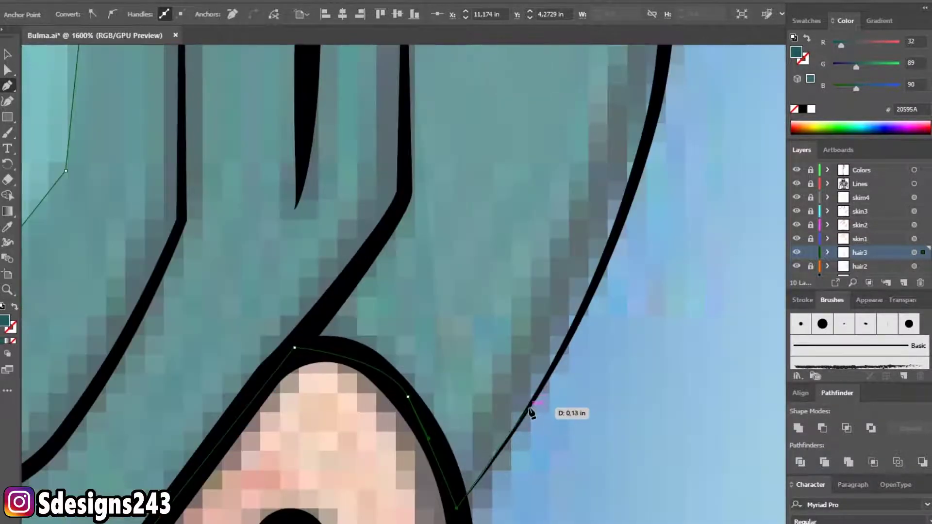
- Anchor the outer hair outline, close the shadow at its start, and deselect it
click(529, 410)
scroll(558, 340, up, 1)
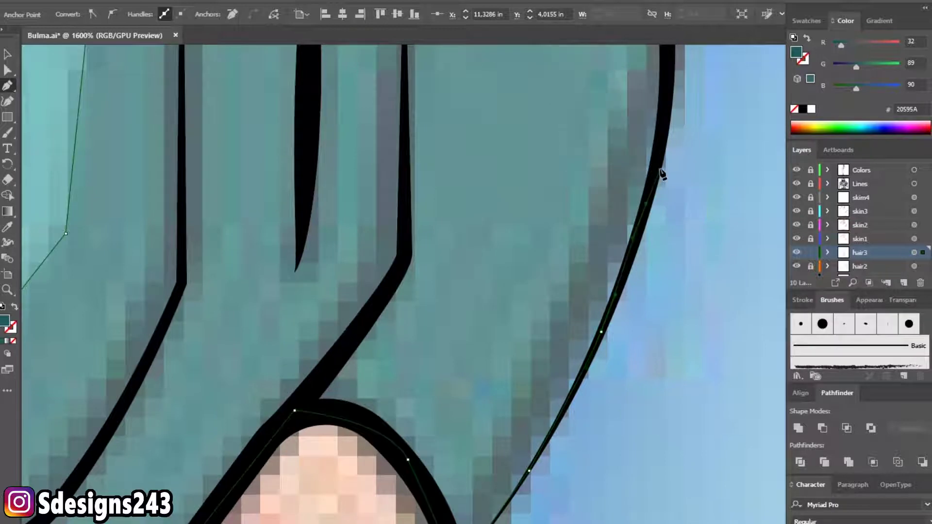
scroll(665, 189, down, 4)
scroll(512, 287, up, 1)
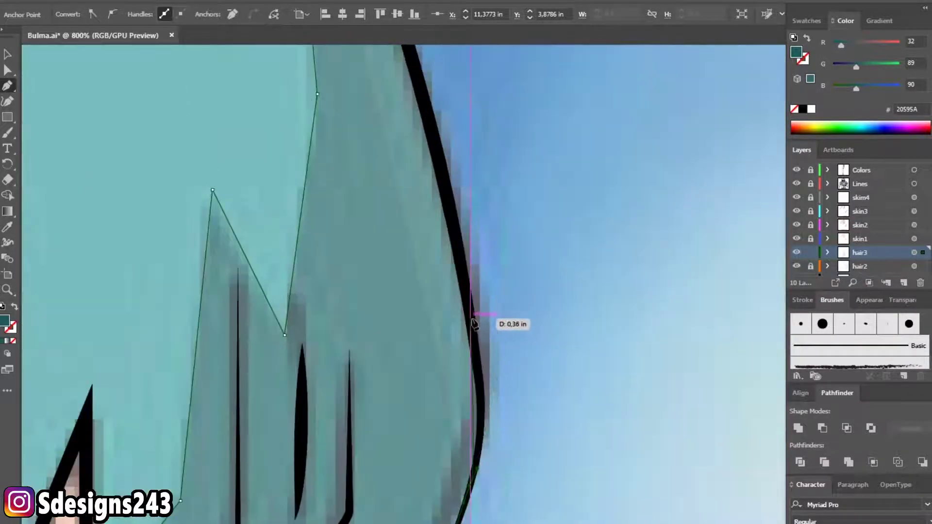
scroll(458, 302, up, 3)
scroll(417, 224, down, 2)
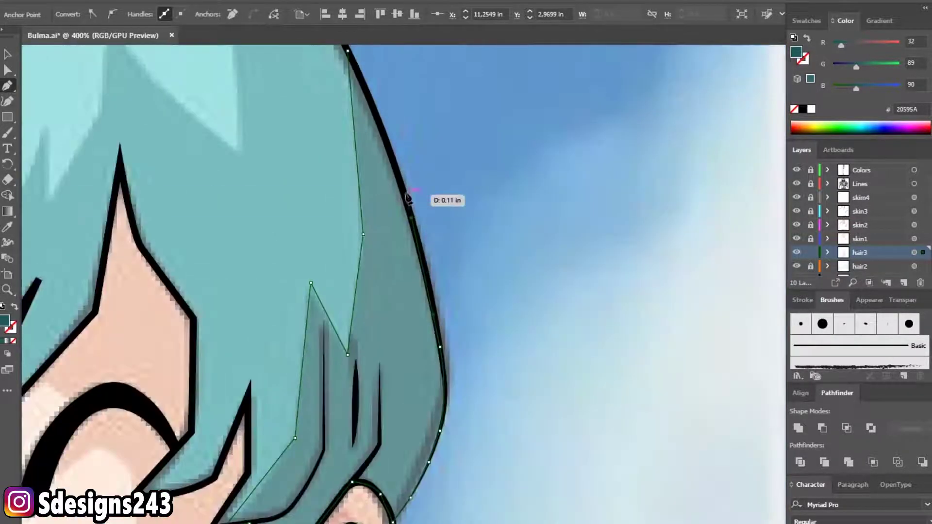
scroll(423, 204, up, 2)
click(374, 125)
scroll(373, 126, down, 4)
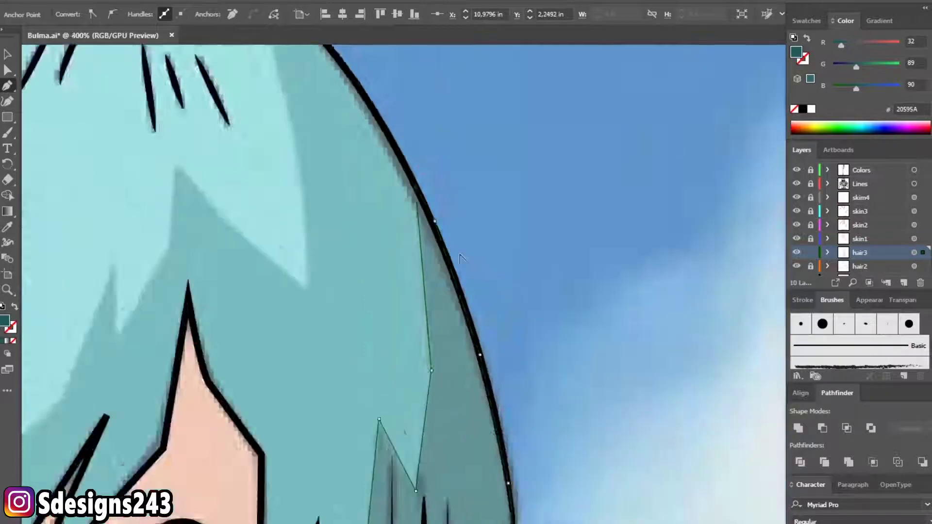
key(v)
click(84, 82)
scroll(283, 248, down, 3)
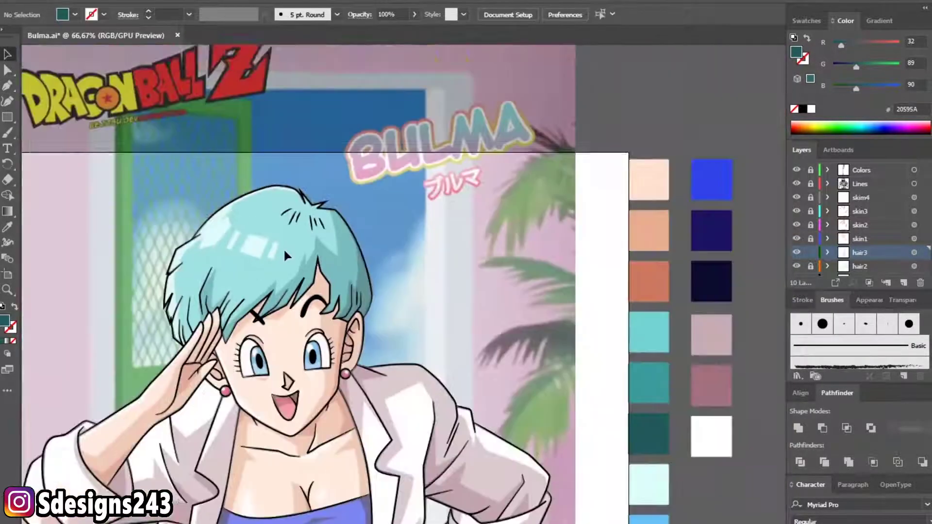
- Hide the coloured reference and set the hair, hair2 and hair3 shading to full opacity
scroll(283, 248, up, 1)
scroll(283, 249, up, 1)
scroll(283, 248, up, 1)
scroll(806, 274, down, 2)
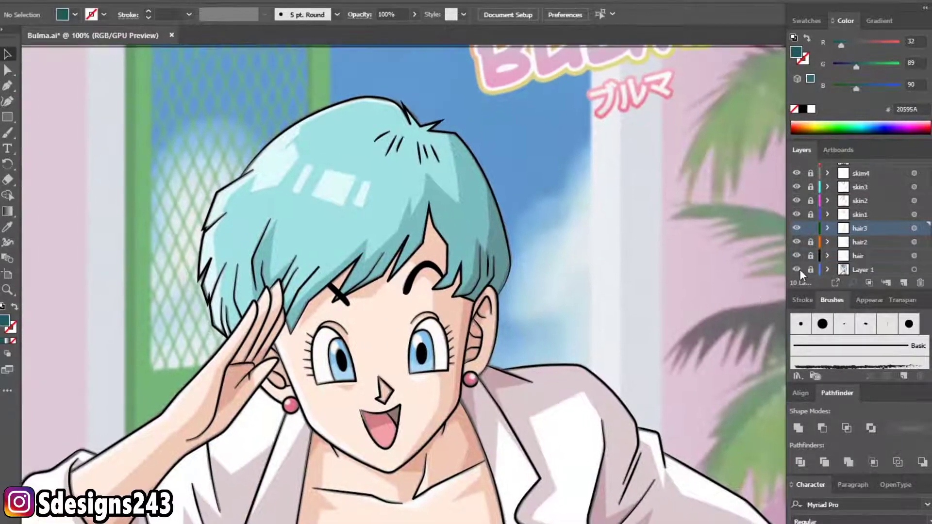
click(796, 270)
click(913, 256)
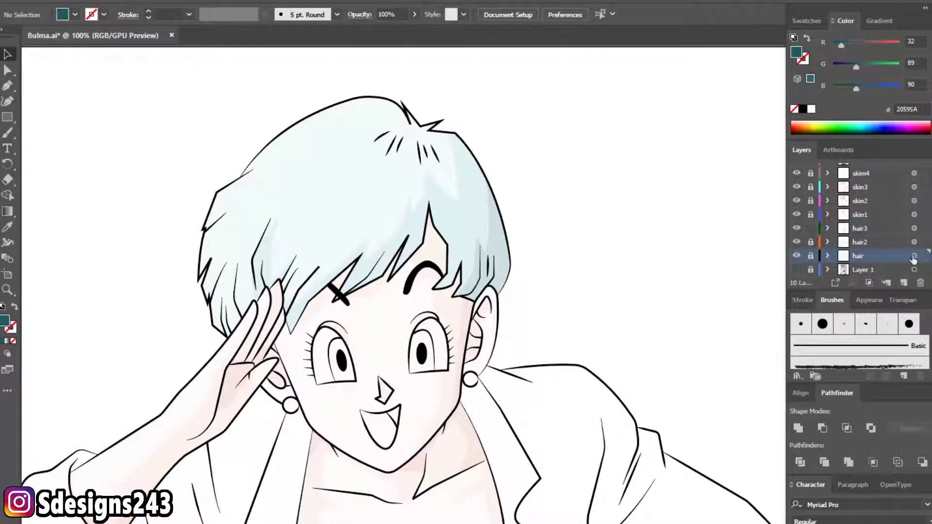
click(914, 256)
shift+click(914, 228)
click(811, 242)
click(882, 245)
shift+click(914, 242)
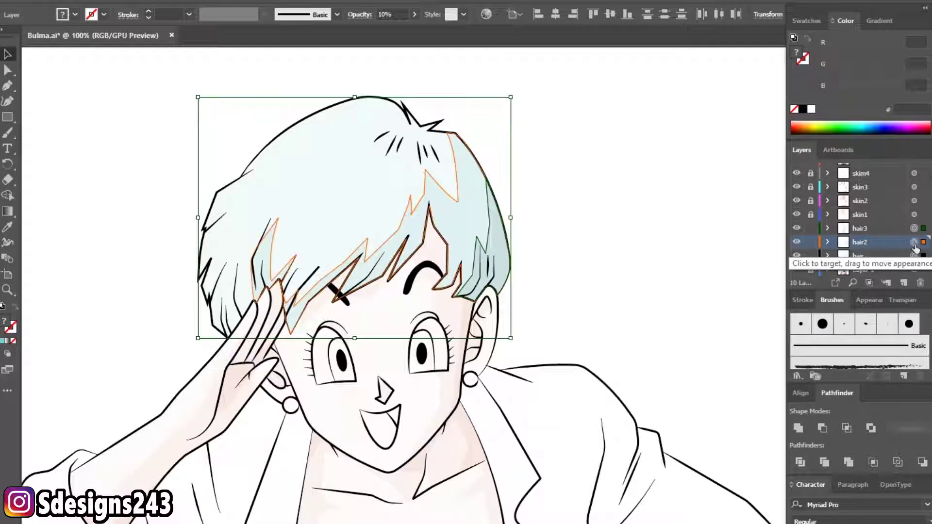
text(1)
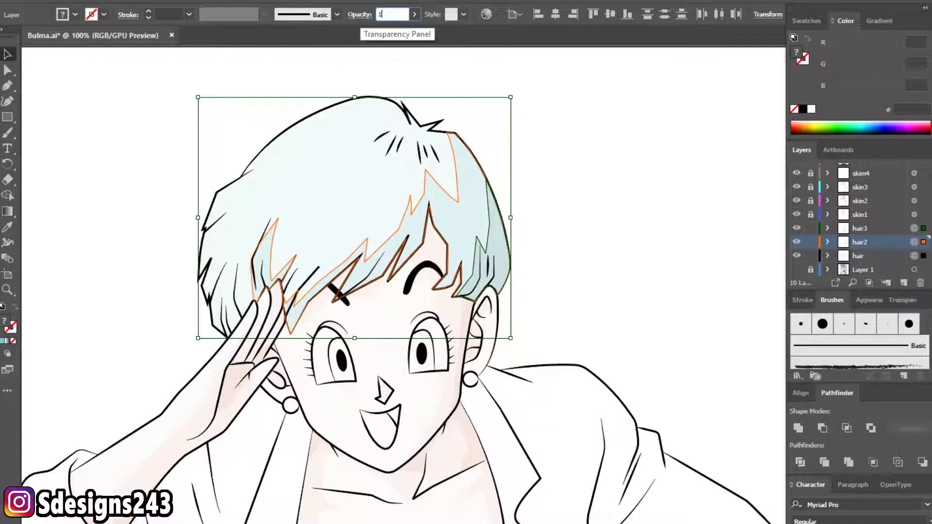
key(Return)
click(94, 107)
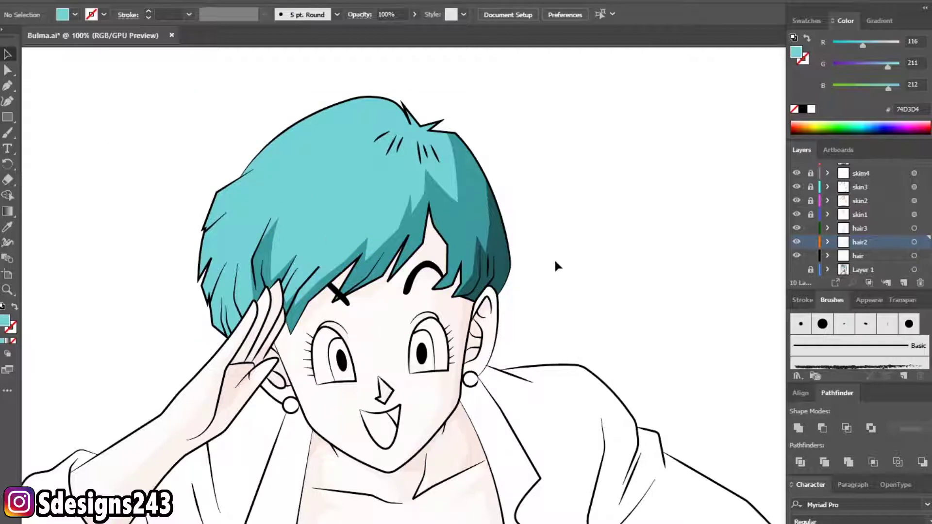
- Reselect the artwork on all three hair layers, apply the lowered opacity, and deselect
scroll(581, 252, down, 2)
scroll(580, 253, up, 4)
scroll(577, 255, down, 1)
scroll(574, 258, down, 1)
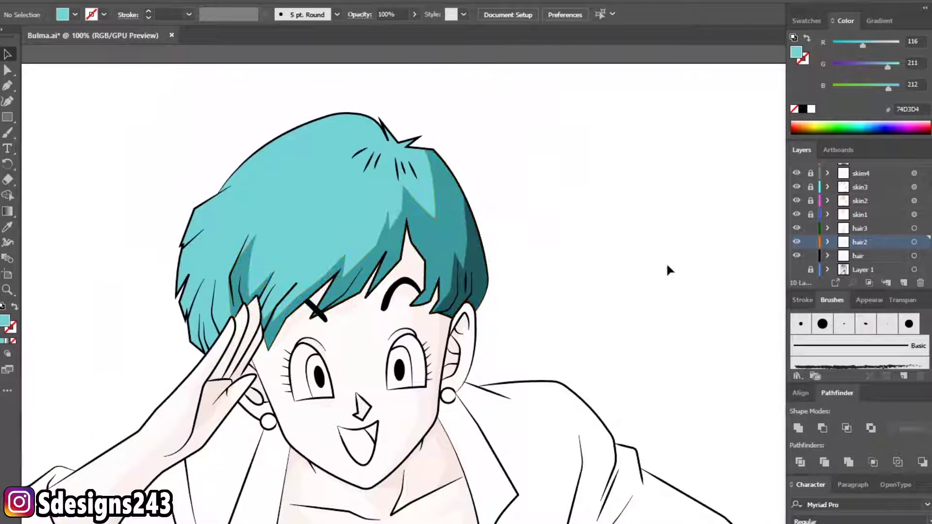
click(914, 228)
shift+click(914, 242)
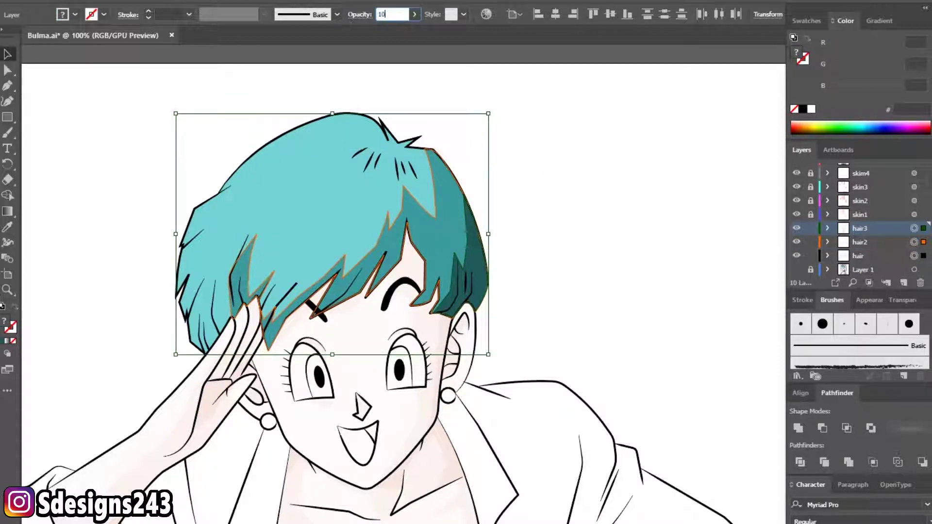
key(Return)
key(ctrl+shift+a)
- Show the coloured reference again and lock the hair, hair2 and hair3 layers
scroll(403, 281, down, 2)
click(796, 270)
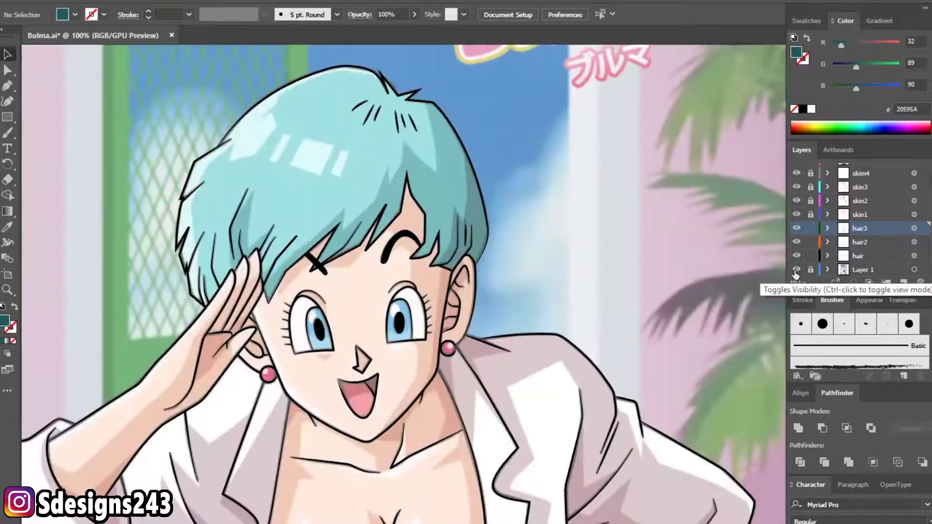
drag(811, 228, 811, 261)
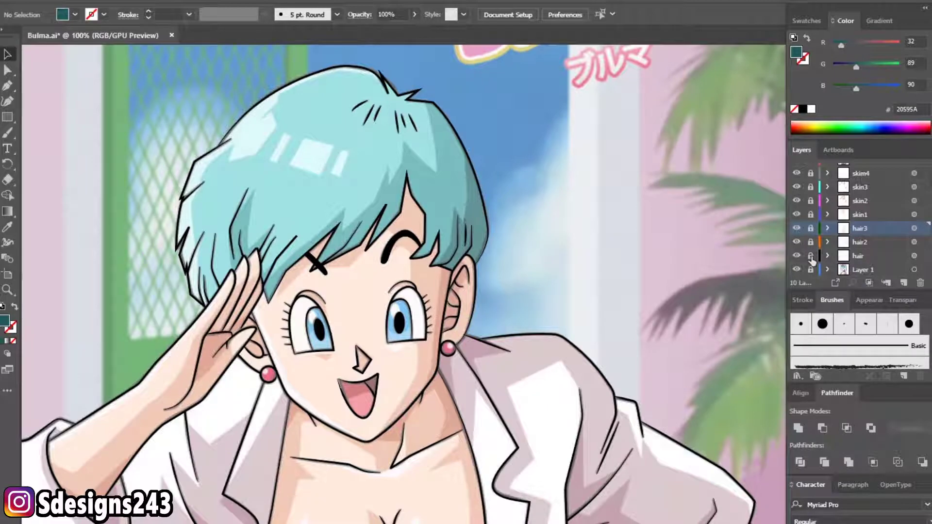
scroll(376, 264, up, 2)
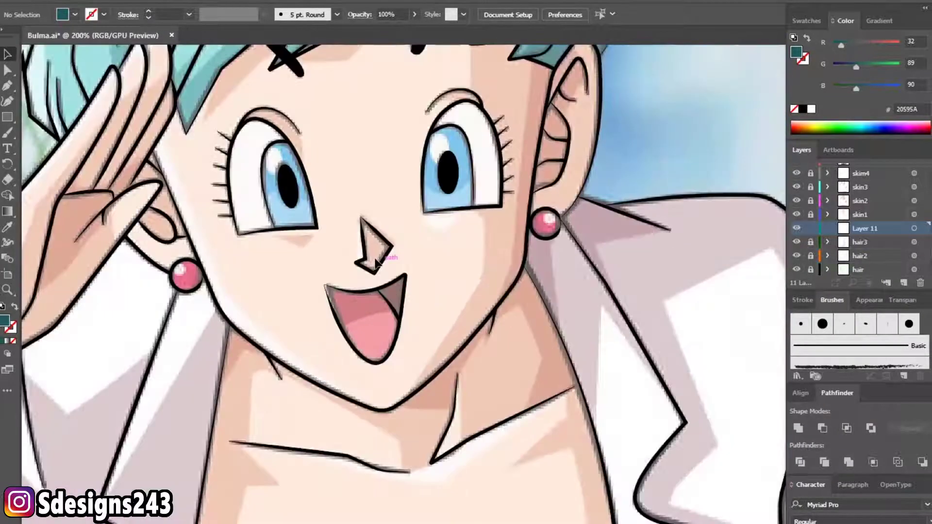
- Rename Layer 11 to red1 and pan across Bulma's face
scroll(376, 265, down, 1)
drag(398, 251, 411, 270)
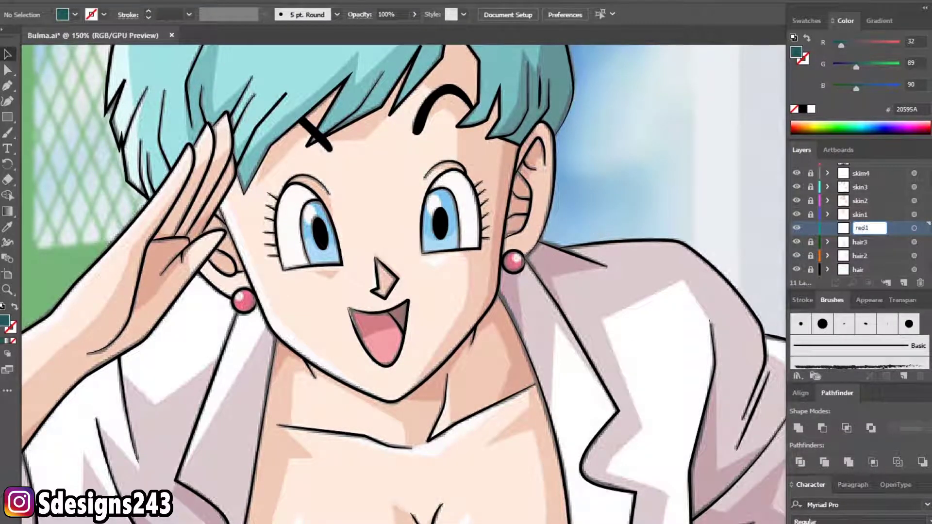
key(Return)
scroll(443, 269, down, 2)
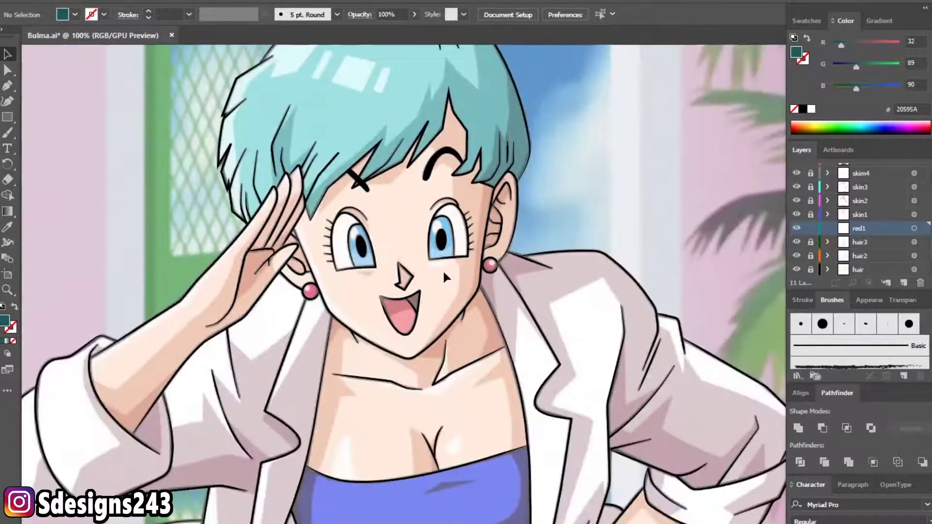
scroll(471, 284, down, 1)
drag(511, 303, 419, 209)
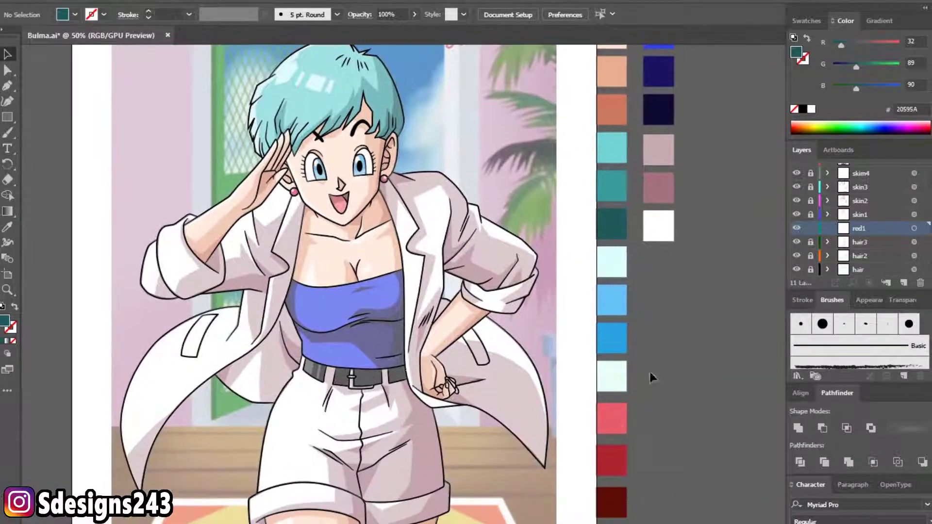
scroll(822, 208, up, 2)
- Take the light red palette colour as fill and lock the Colors and Lines layers
click(810, 184)
click(811, 170)
click(612, 419)
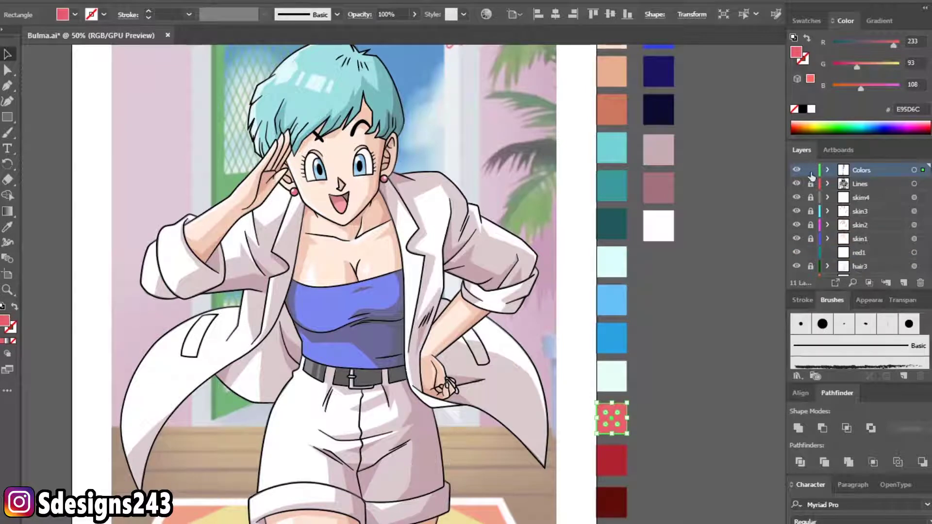
click(859, 257)
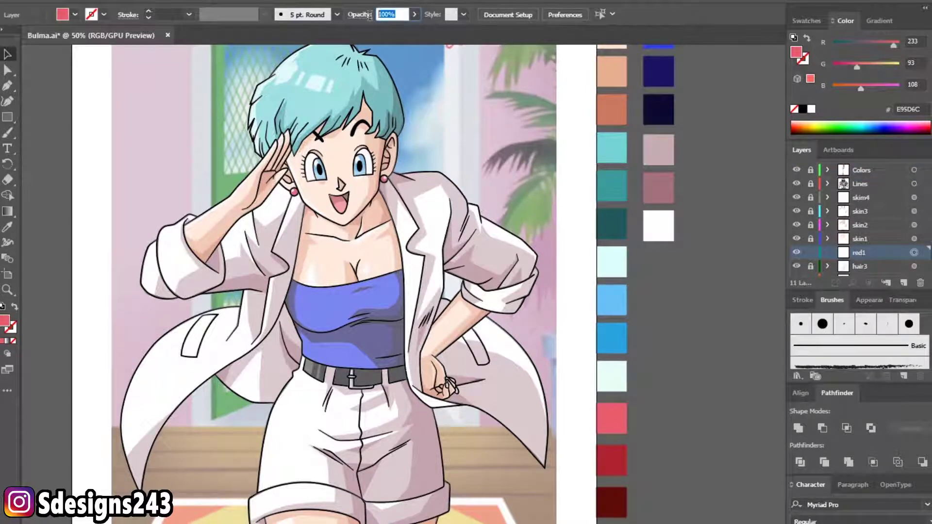
text(10)
click(7, 86)
scroll(340, 218, up, 1)
- Trace a closed curved coral-red shape around the inside of Bulma's mouth on red1
scroll(340, 218, up, 2)
scroll(356, 275, up, 1)
scroll(334, 252, up, 3)
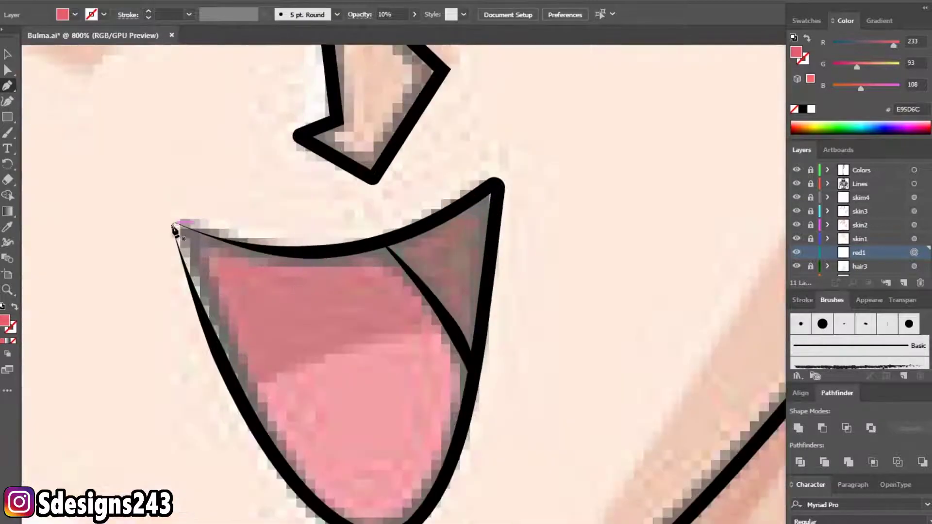
click(171, 223)
drag(210, 341, 217, 364)
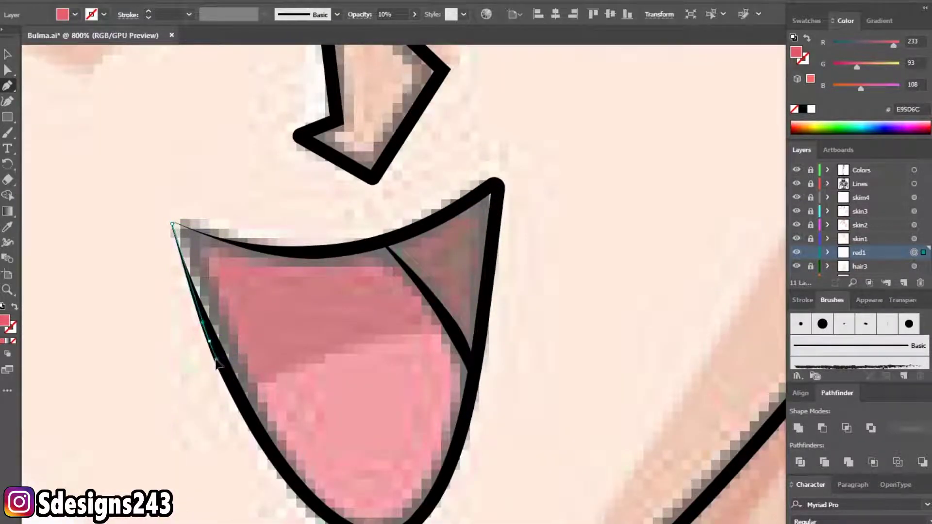
drag(313, 501, 340, 508)
drag(443, 491, 502, 407)
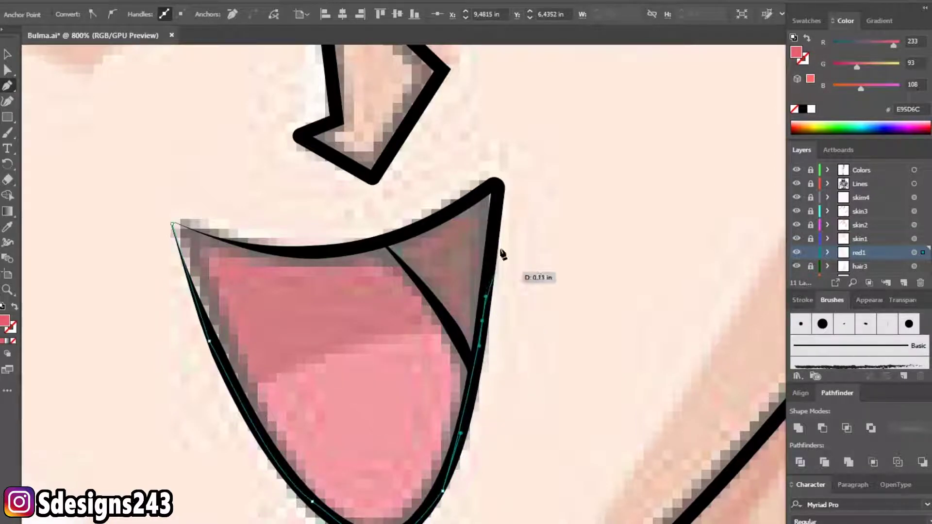
drag(499, 184, 456, 209)
drag(303, 254, 245, 245)
mouse_move(173, 224)
mouse_down()
mouse_move(204, 238)
mouse_move(176, 228)
mouse_up()
- Finish the mouth shape, zoom out to the whole face, and add a layer above red1
ctrl+click(121, 141)
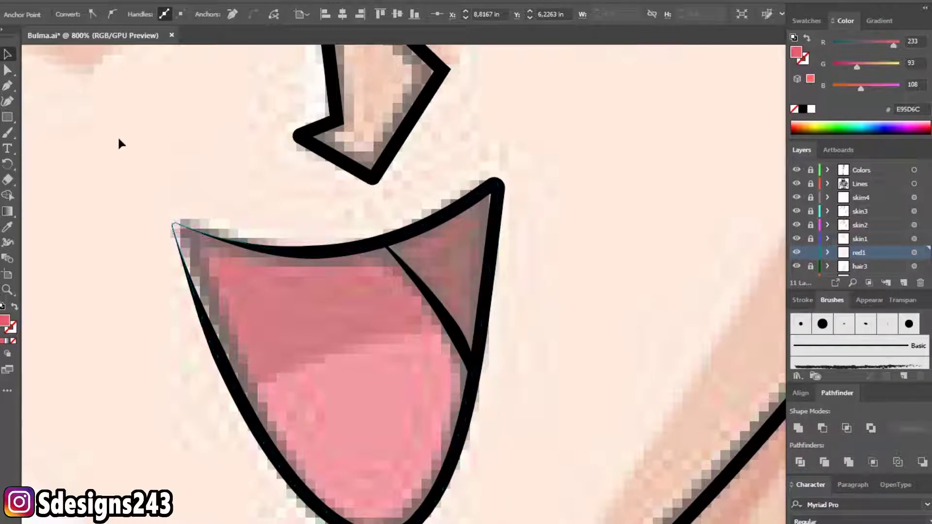
key(ctrl+minus)
key(ctrl+minus)
key(ctrl+minus)
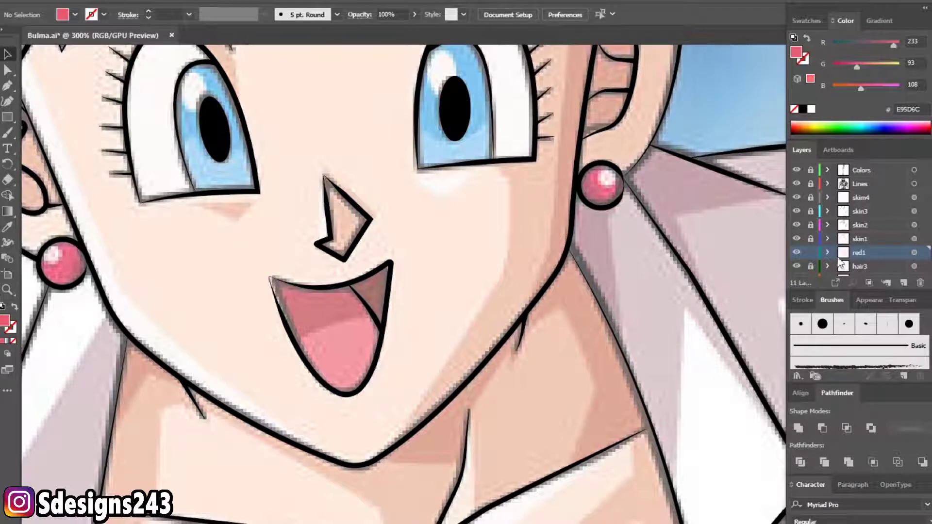
click(903, 284)
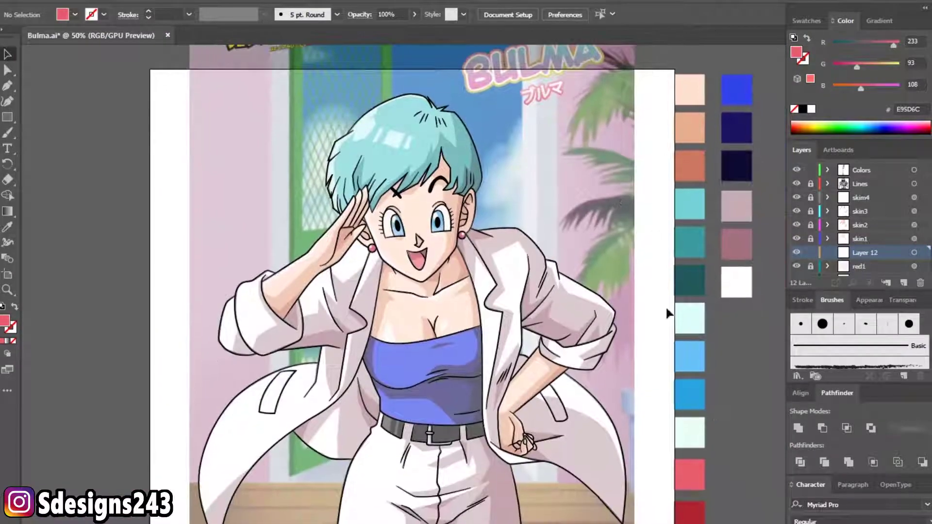
- Pick the dark red AE232F fill, relock Colors, rename Layer 12 to red2, and set 10% opacity
scroll(623, 430, down, 2)
click(679, 472)
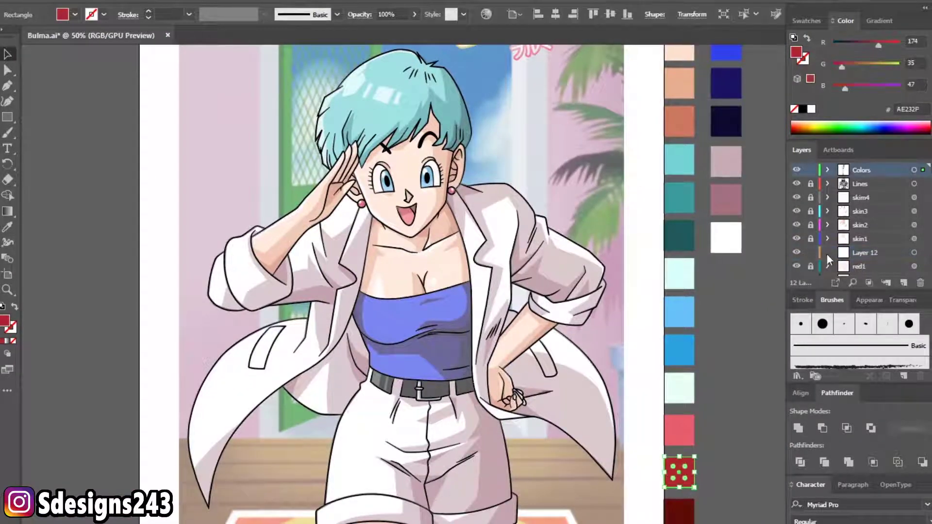
click(810, 170)
click(871, 254)
text(red2)
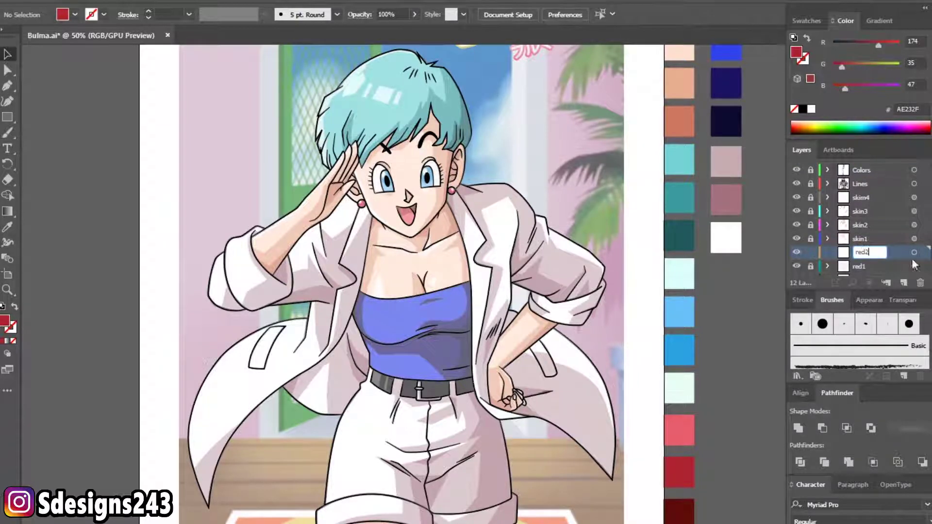
text(10)
key(Return)
key(p)
scroll(407, 214, up, 5)
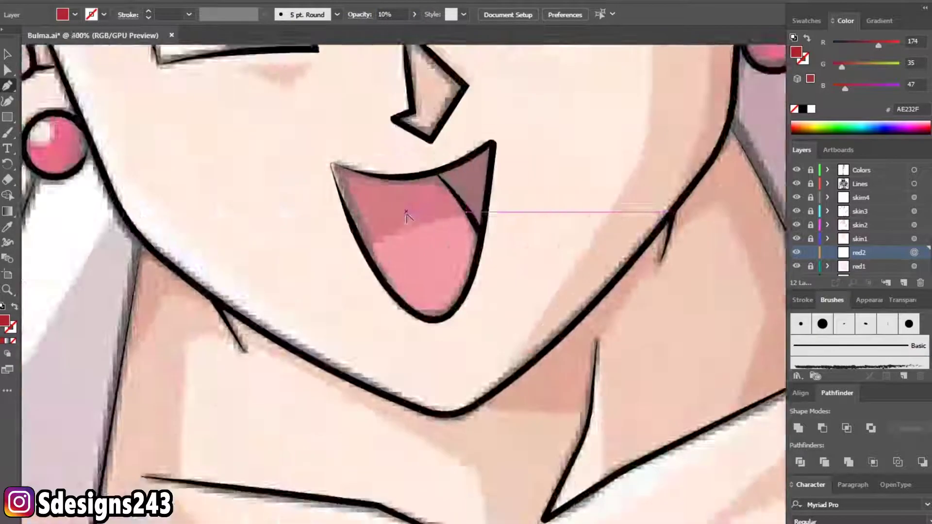
- Start the dark red path inside the mouth, curving up the right edge and along the upper lip
scroll(407, 214, up, 2)
click(348, 270)
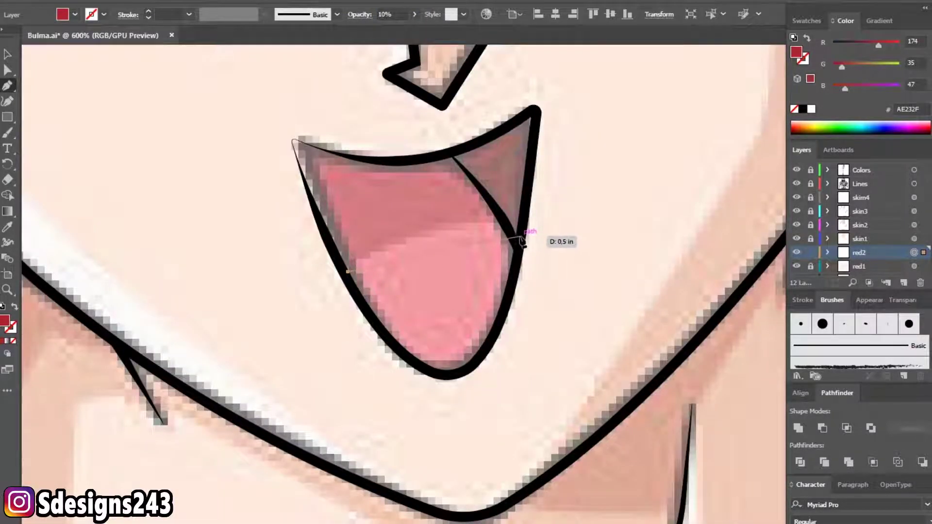
drag(520, 238, 537, 141)
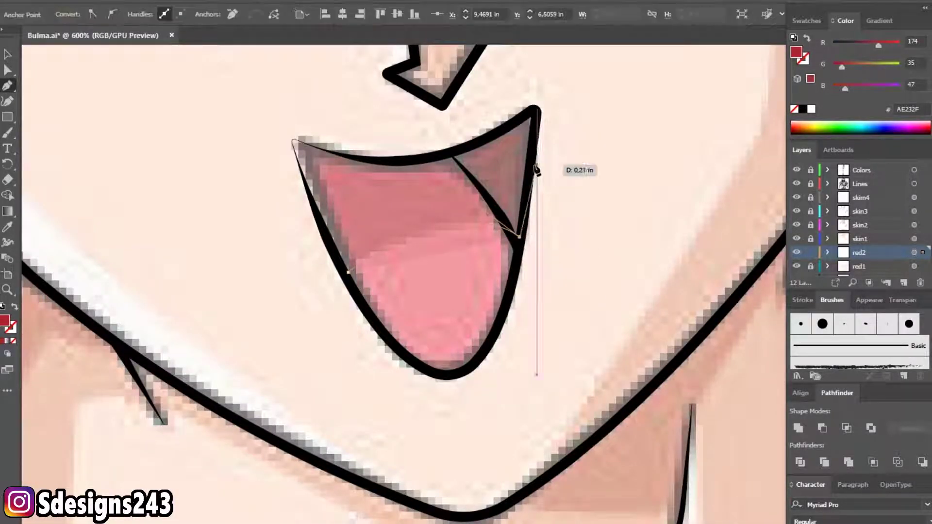
click(534, 111)
drag(416, 160, 380, 158)
- Close the upper-mouth shape down the left edge and deselect it
scroll(380, 158, up, 2)
scroll(326, 192, up, 2)
scroll(327, 192, left, 2)
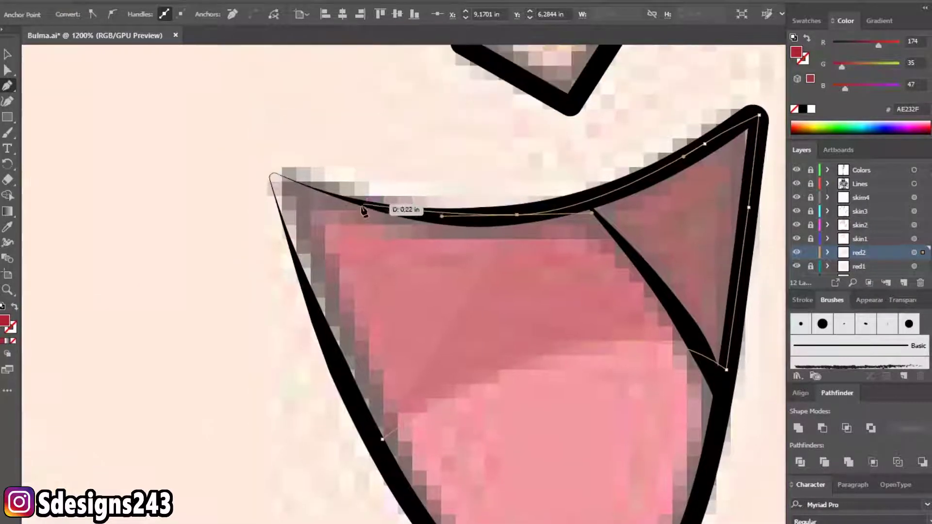
click(271, 174)
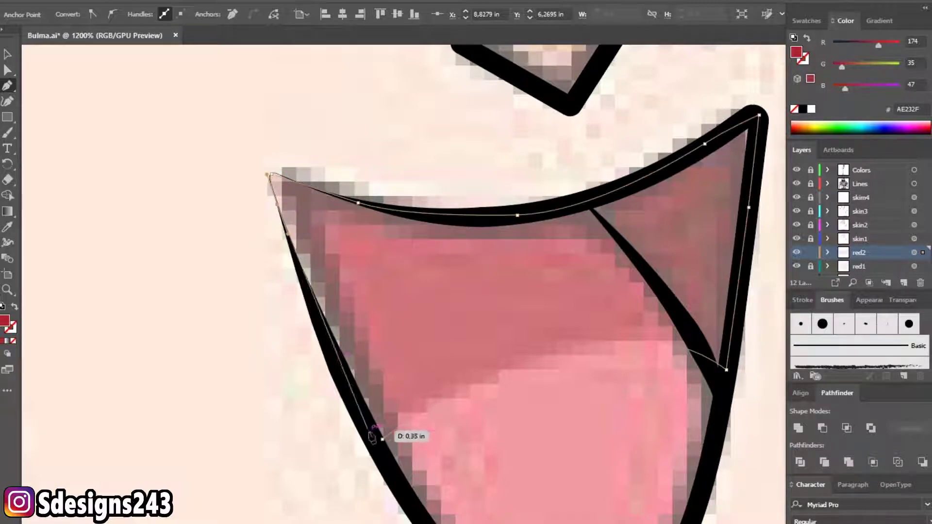
drag(382, 439, 415, 449)
click(7, 54)
click(181, 183)
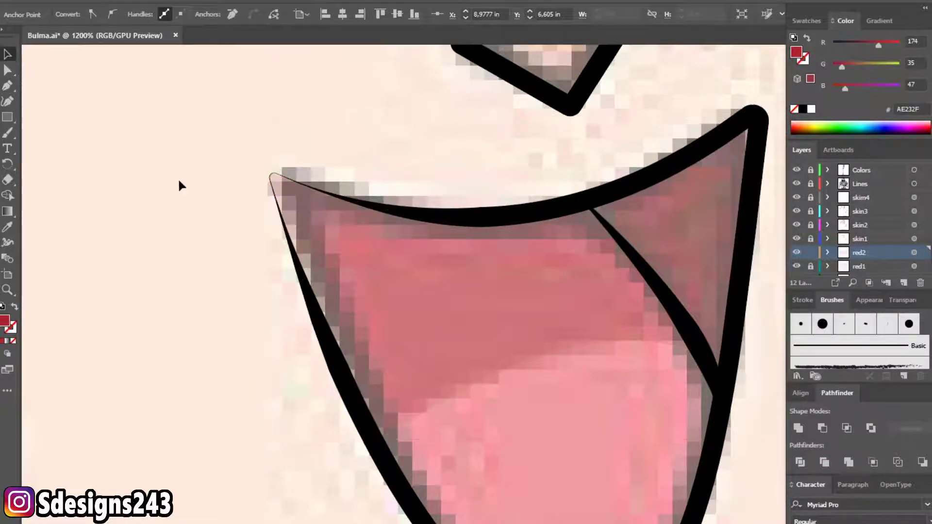
scroll(194, 193, down, 7)
scroll(271, 201, down, 1)
key(p)
scroll(239, 250, up, 5)
- Draw a closed dark red shading crescent on the left earring and deselect it
scroll(240, 250, up, 1)
click(230, 240)
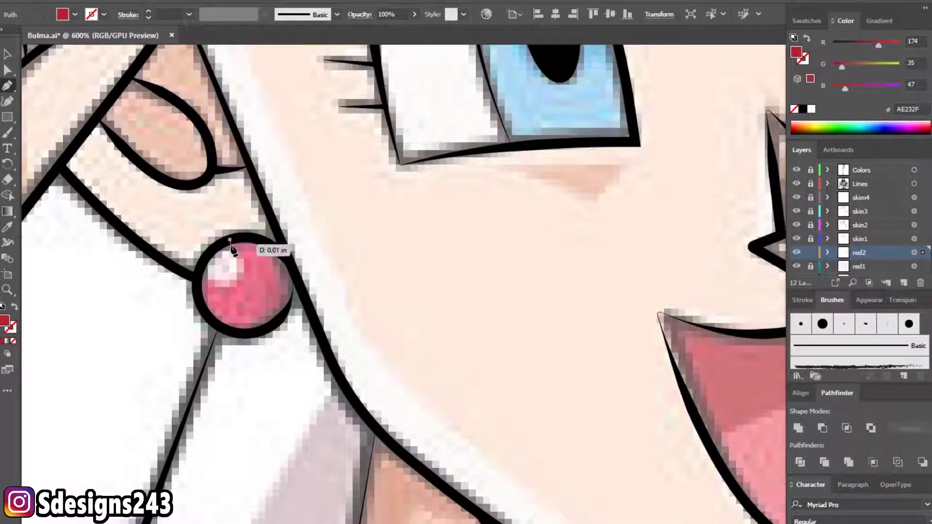
drag(237, 281, 200, 274)
key(ctrl+z)
mouse_move(220, 291)
mouse_down()
mouse_move(187, 256)
mouse_move(196, 257)
mouse_move(179, 260)
mouse_up()
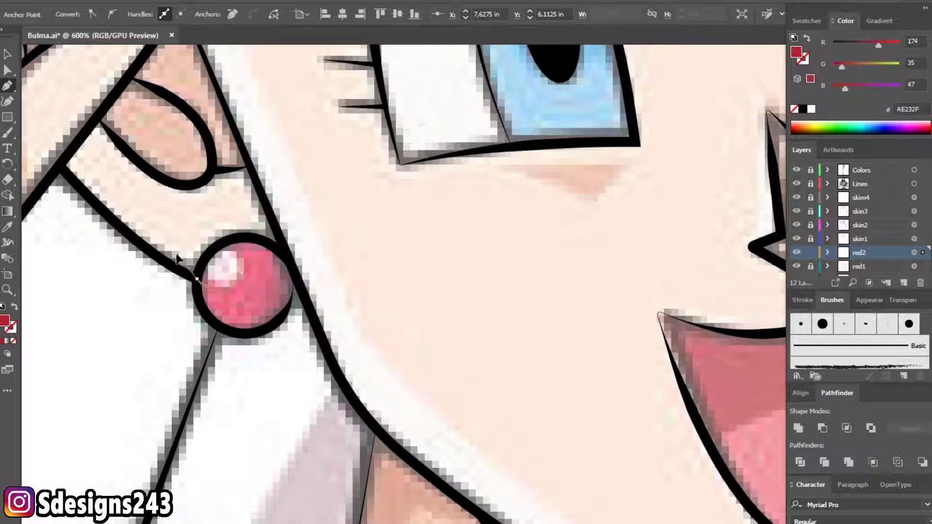
drag(197, 279, 241, 273)
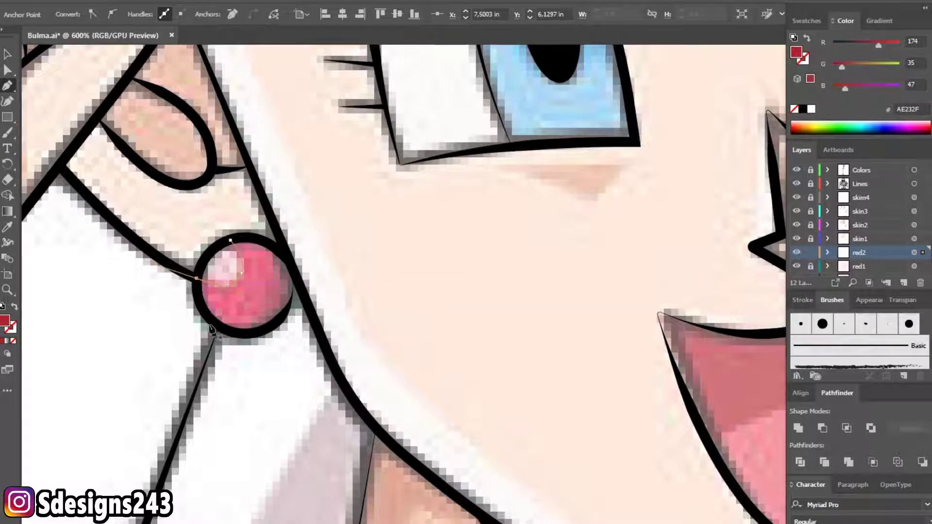
drag(235, 335, 269, 339)
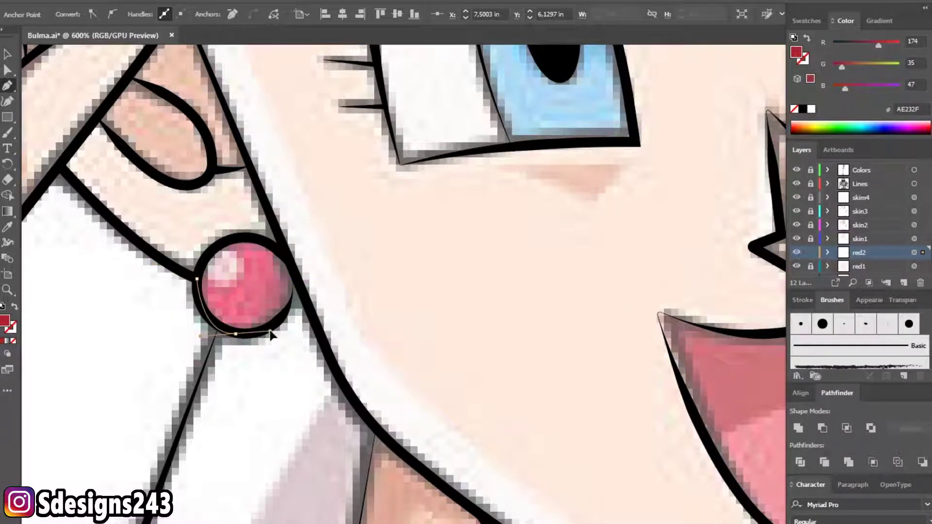
drag(293, 269, 295, 217)
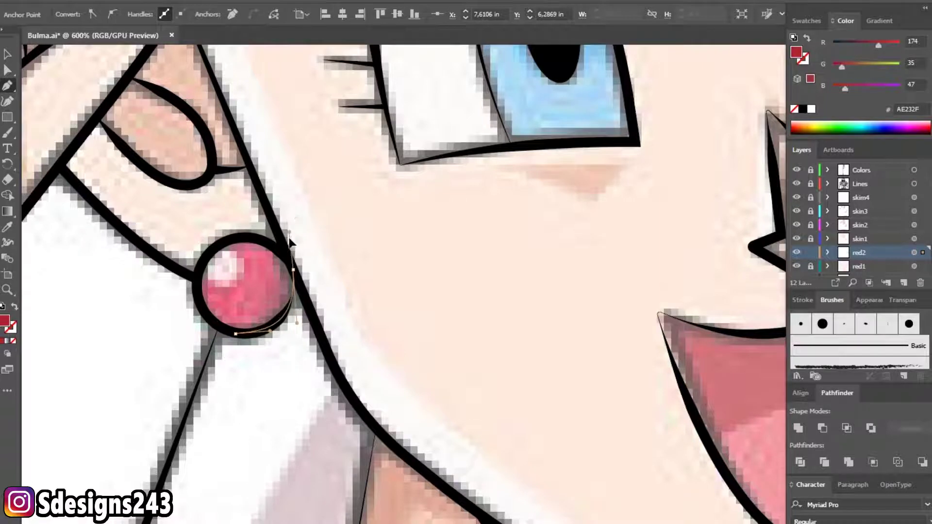
drag(233, 239, 255, 239)
click(196, 279)
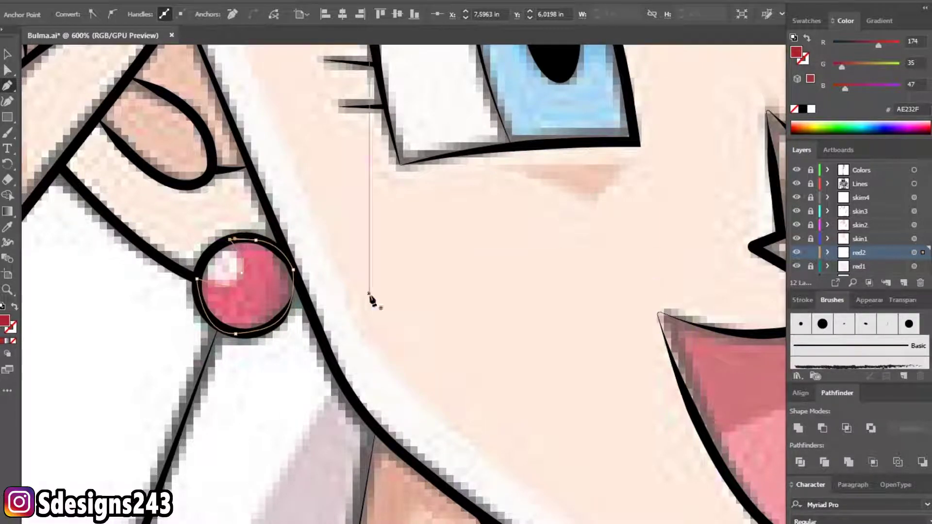
ctrl+click(402, 292)
- Draw a matching closed dark red shading shape on the right earring
scroll(402, 292, down, 3)
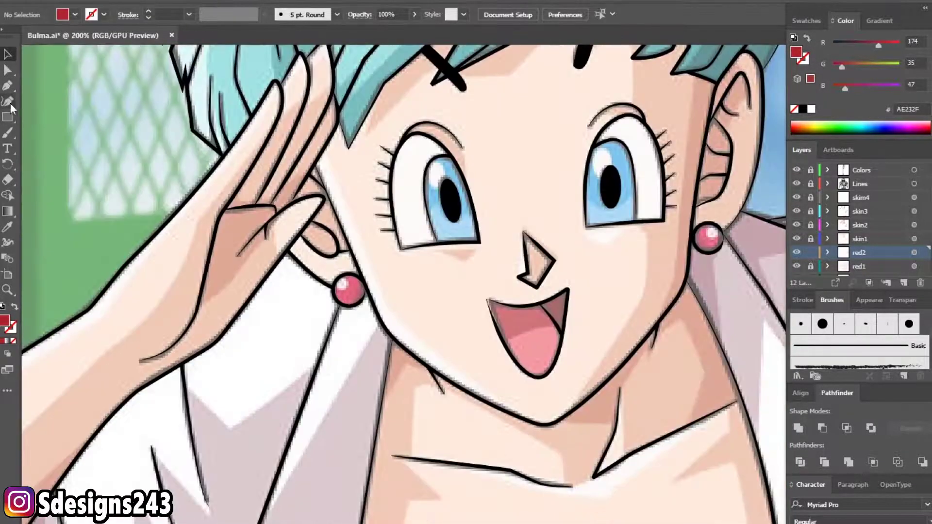
drag(489, 248, 416, 291)
scroll(395, 307, up, 2)
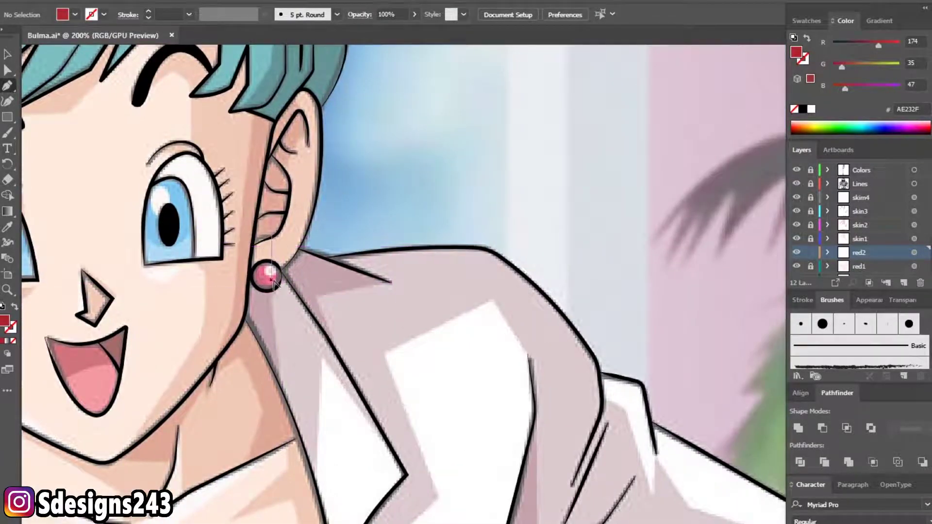
scroll(257, 232, up, 2)
click(253, 219)
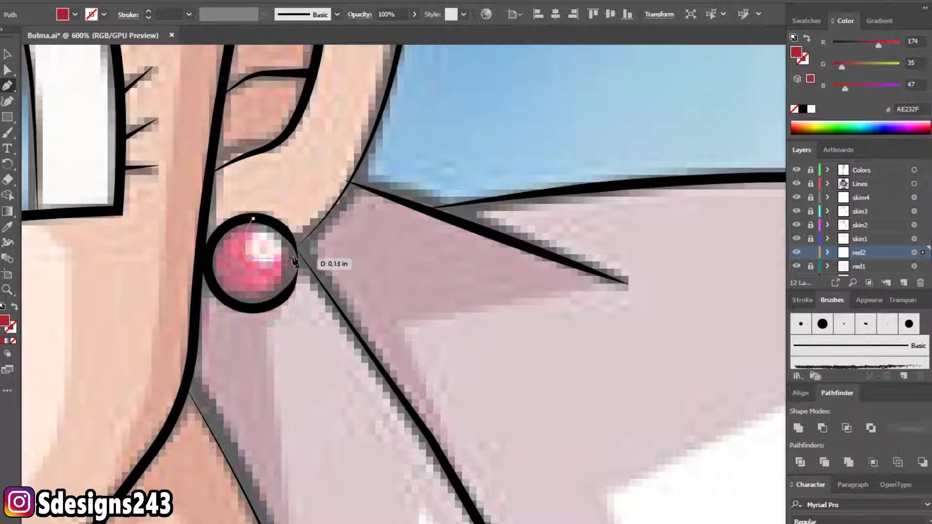
click(294, 239)
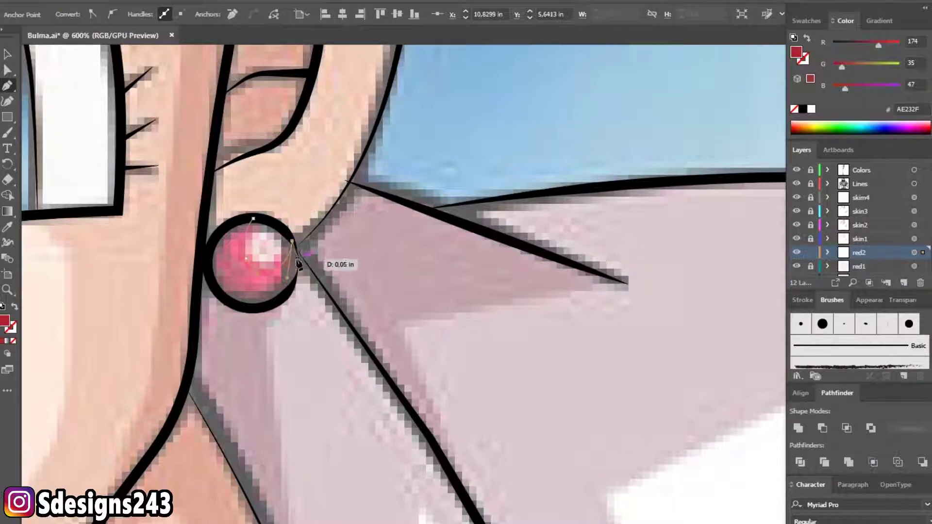
drag(290, 288, 276, 301)
drag(214, 281, 196, 247)
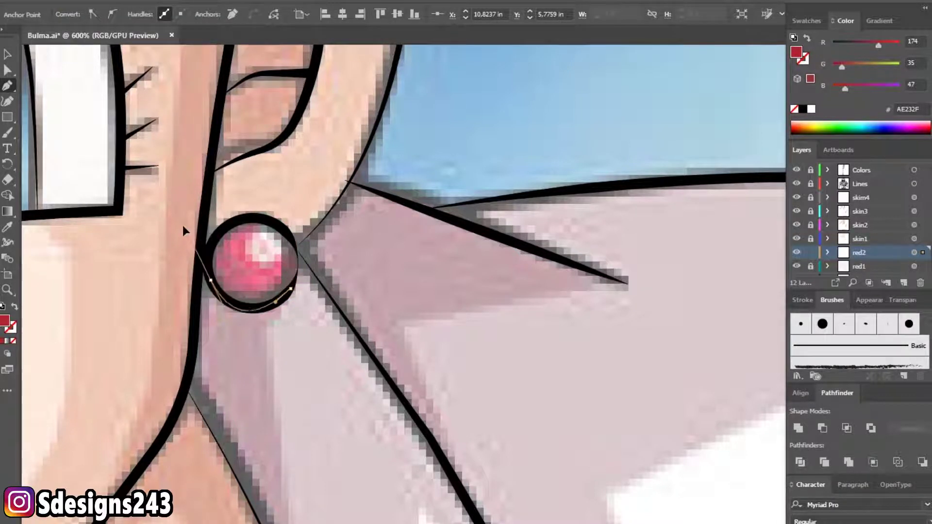
drag(252, 217, 254, 218)
key(v)
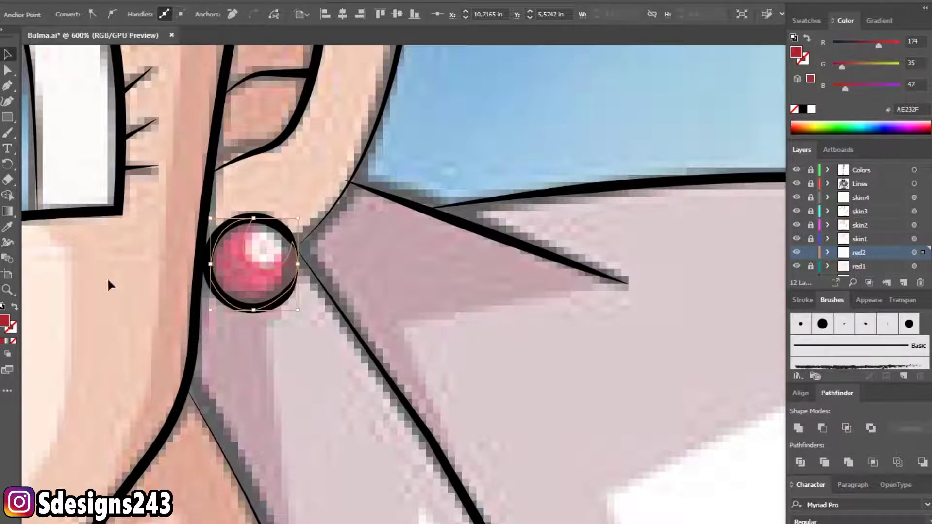
- Zoom out, pan back to the face, and hide the coloured reference layer
scroll(170, 308, down, 4)
drag(170, 309, 437, 279)
scroll(839, 250, down, 2)
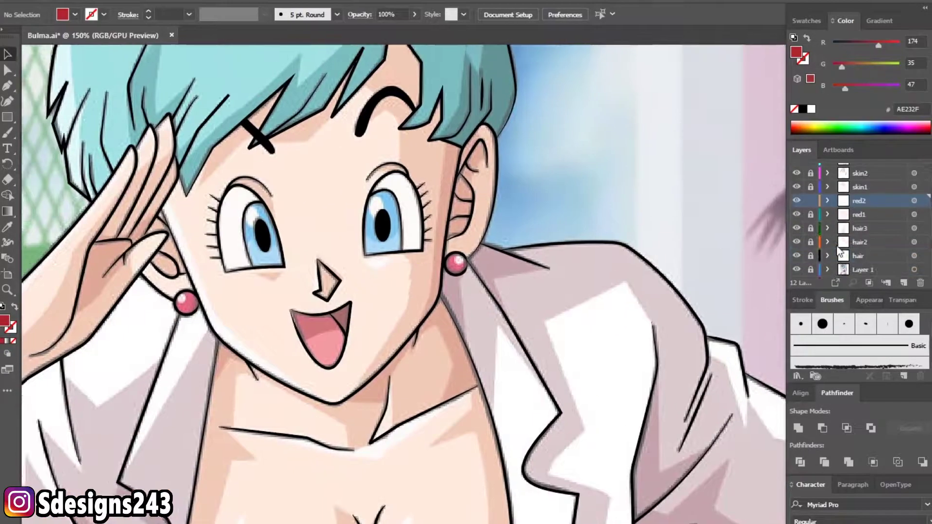
click(796, 270)
- Set the red1 and red2 mouth and earring shading to 100% opacity, then lock both layers
click(811, 214)
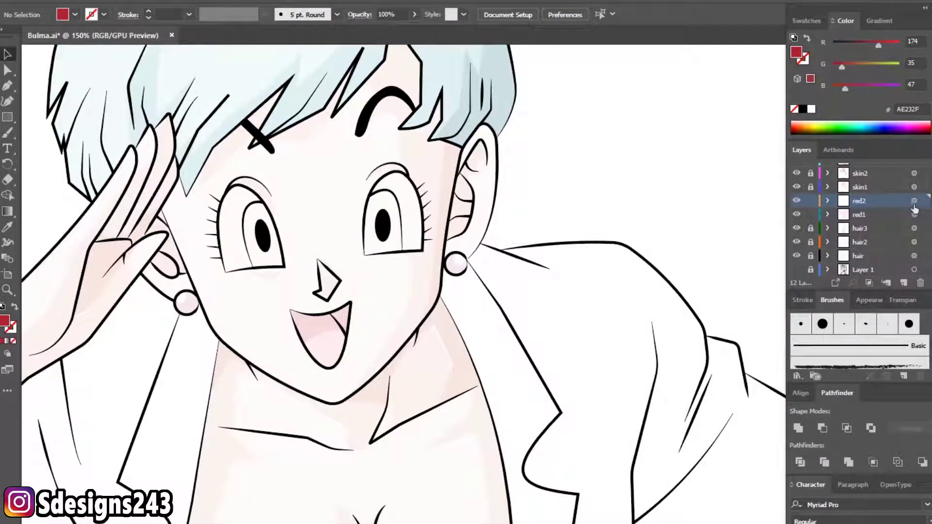
click(914, 201)
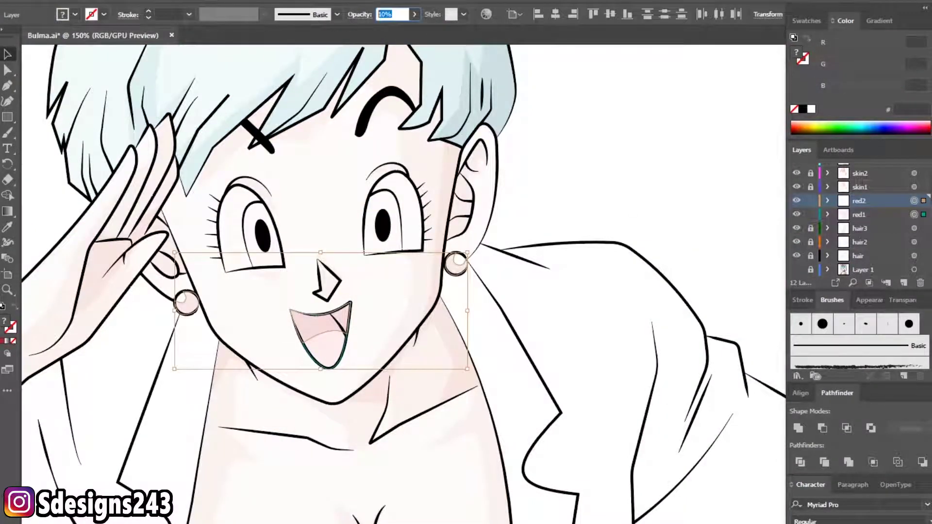
text(100)
key(Return)
click(596, 163)
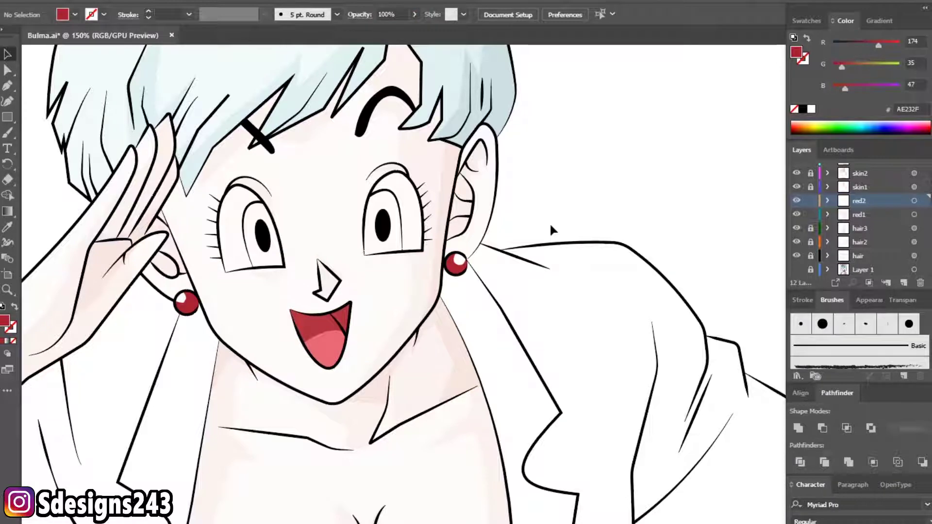
click(811, 201)
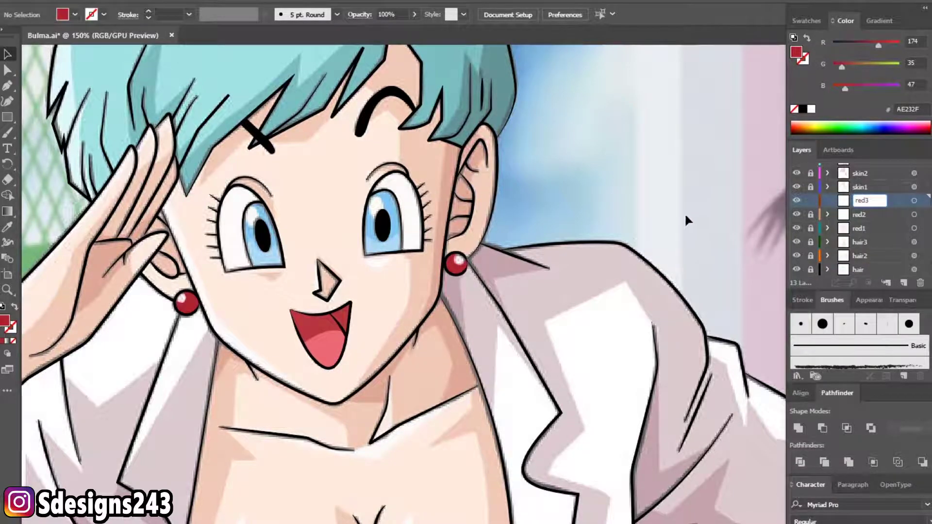
- Confirm the red3 layer name and set the red3 layer to 10% opacity
key(Return)
key(ctrl+minus)
key(ctrl+minus)
key(ctrl+minus)
scroll(827, 199, up, 2)
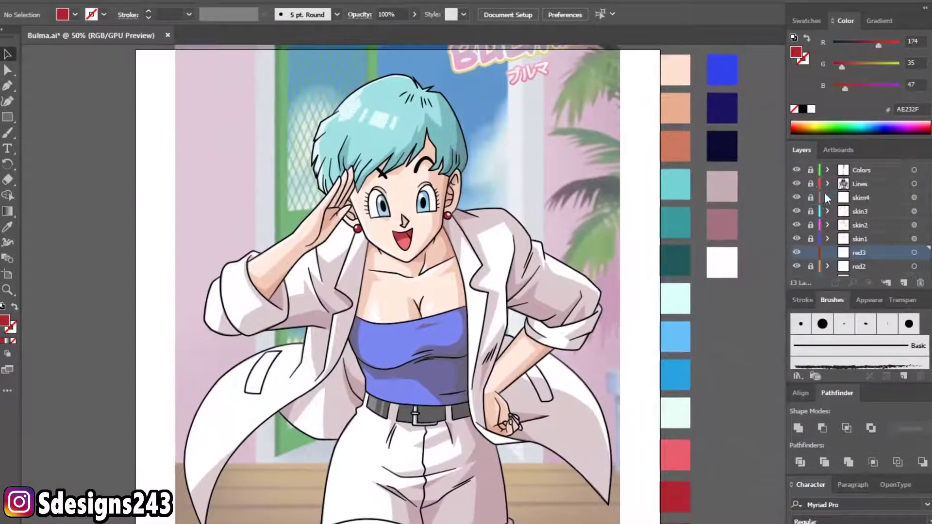
click(810, 170)
click(914, 252)
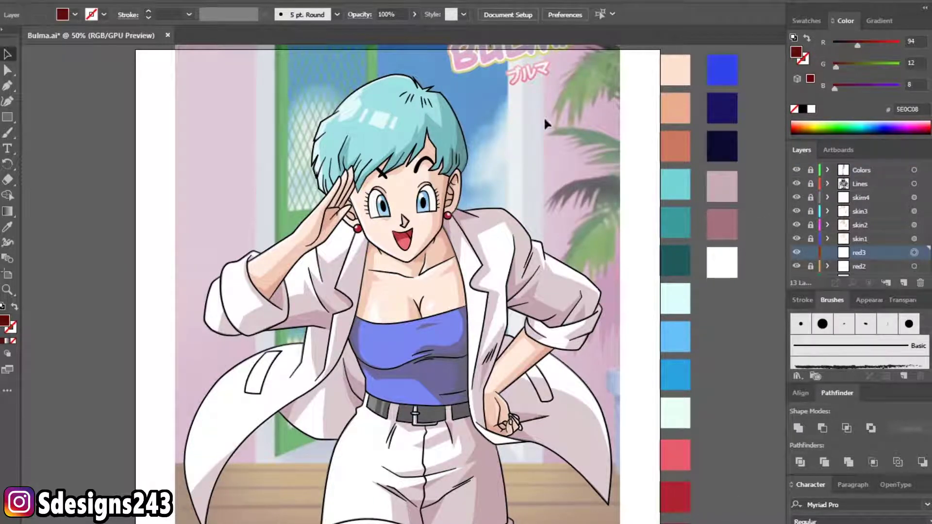
click(396, 14)
key(Return)
- Unlock red1 and red2 and lower their mouth and earring shading to 70% opacity
click(8, 87)
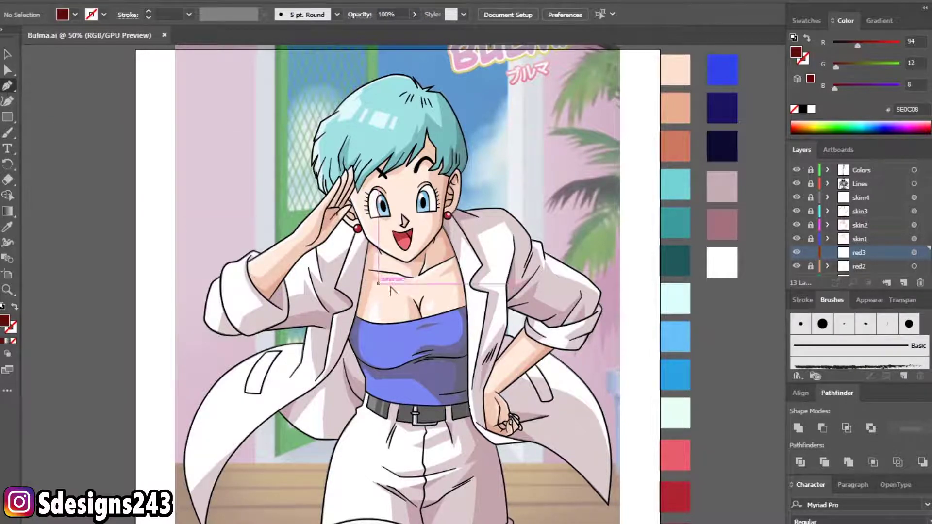
scroll(418, 272, up, 2)
scroll(340, 291, up, 3)
scroll(321, 303, up, 3)
scroll(437, 298, down, 2)
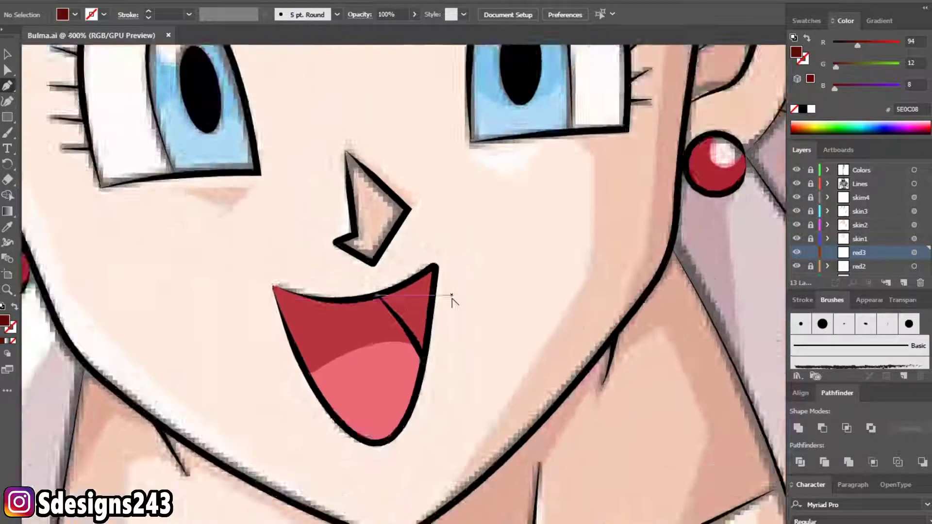
scroll(451, 293, down, 2)
click(8, 55)
scroll(672, 258, down, 1)
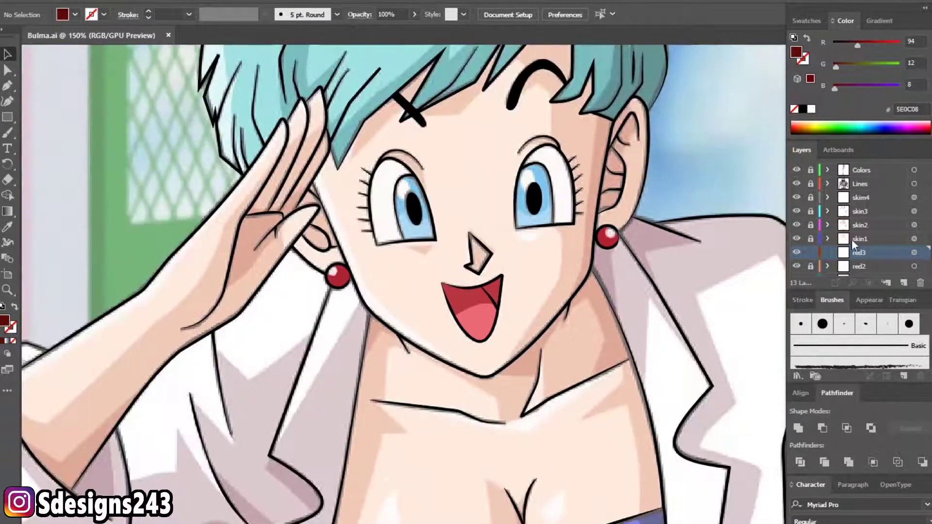
scroll(858, 255, down, 1)
click(811, 225)
click(810, 238)
click(861, 238)
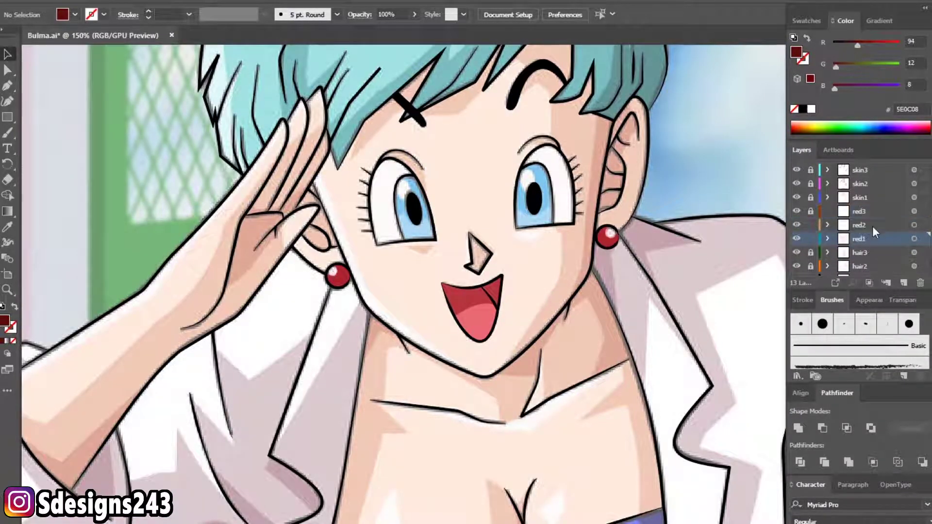
click(914, 225)
shift+click(914, 239)
text(70)
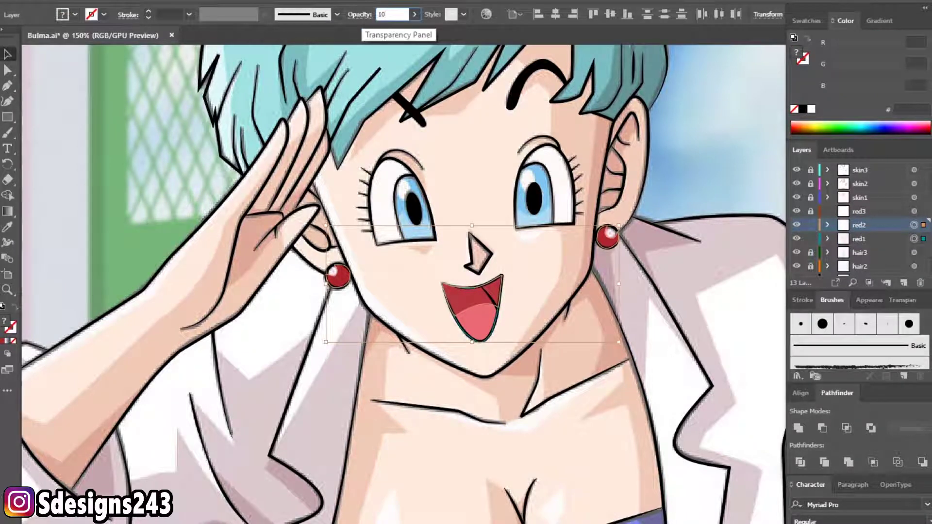
key(Return)
click(209, 117)
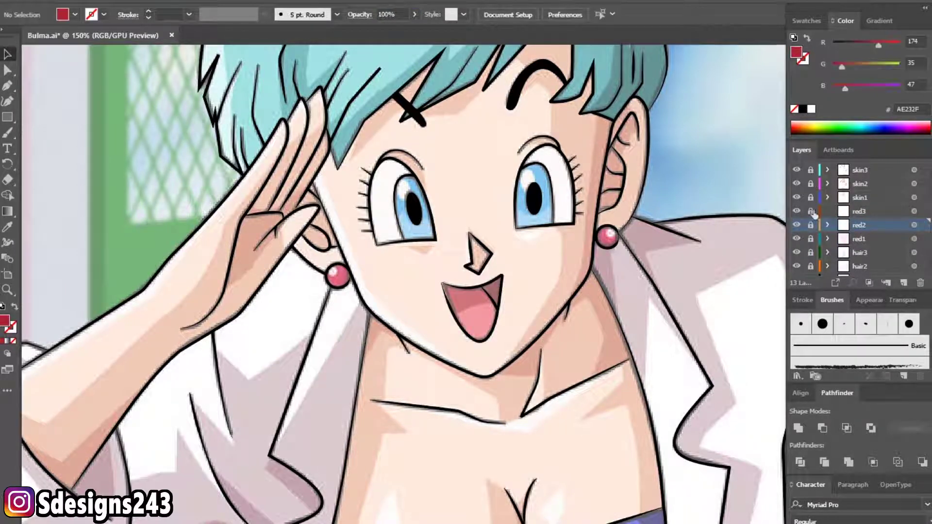
- On the unlocked red3 layer, draw a closed curved shadow shape in the upper mouth
click(811, 211)
click(914, 211)
key(p)
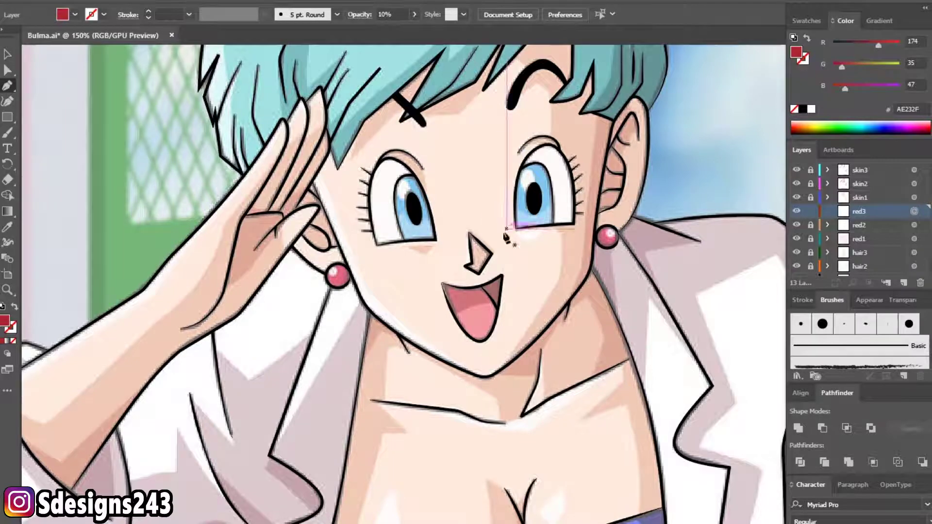
scroll(492, 290, up, 4)
click(456, 282)
drag(524, 376, 530, 415)
drag(545, 246, 513, 260)
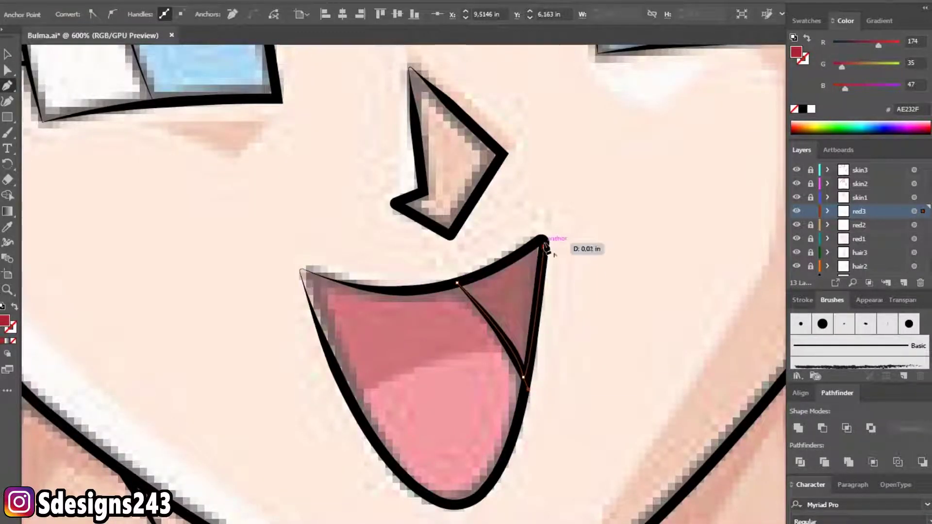
click(457, 283)
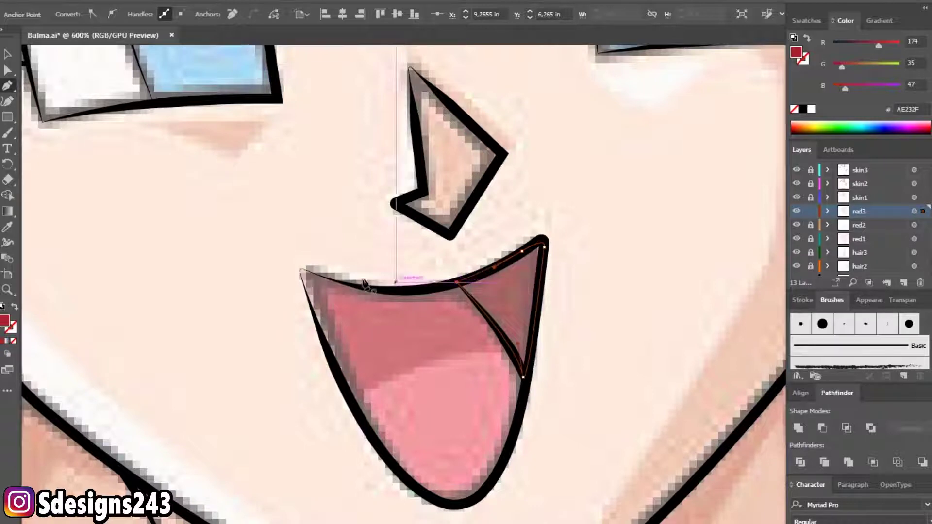
click(8, 56)
click(164, 293)
- Select the small mouth shadow path and begin renaming the new layer above red3
scroll(164, 293, down, 3)
scroll(184, 299, down, 2)
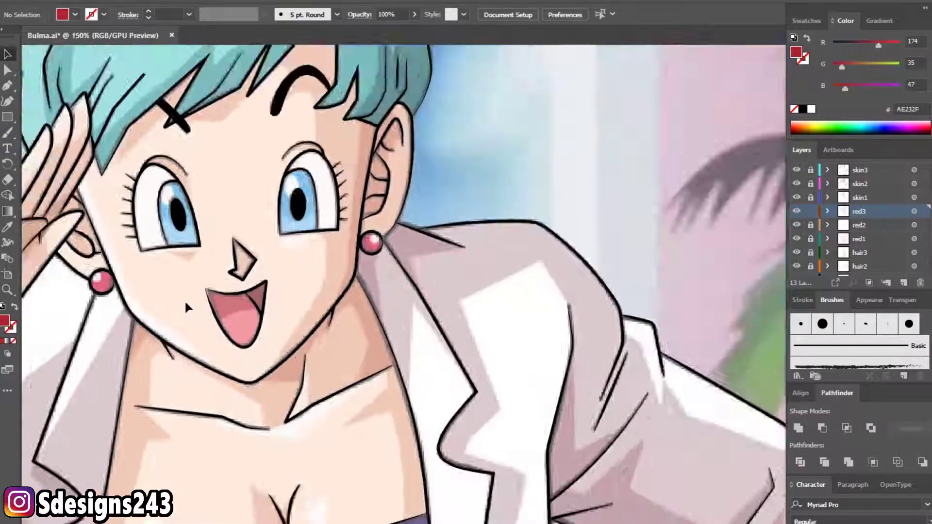
scroll(184, 299, down, 2)
scroll(365, 281, up, 2)
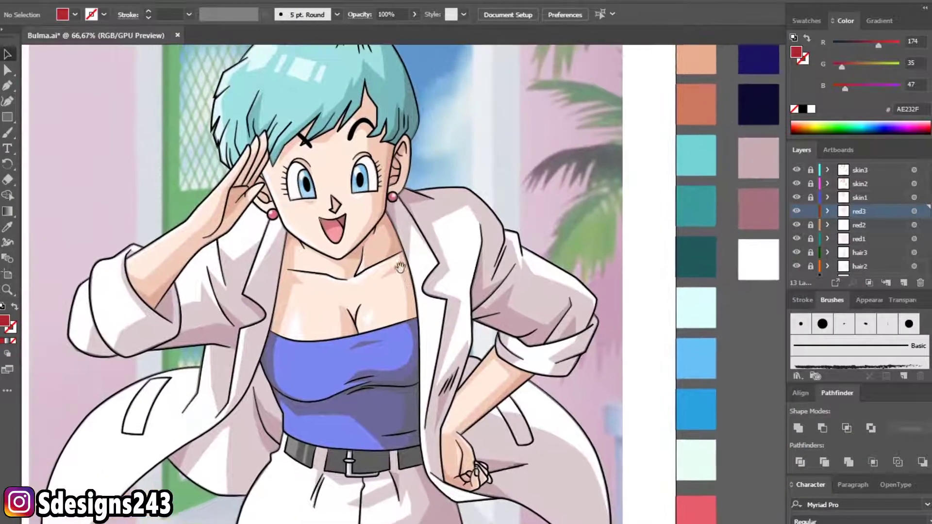
scroll(292, 242, up, 2)
click(340, 222)
scroll(241, 295, down, 1)
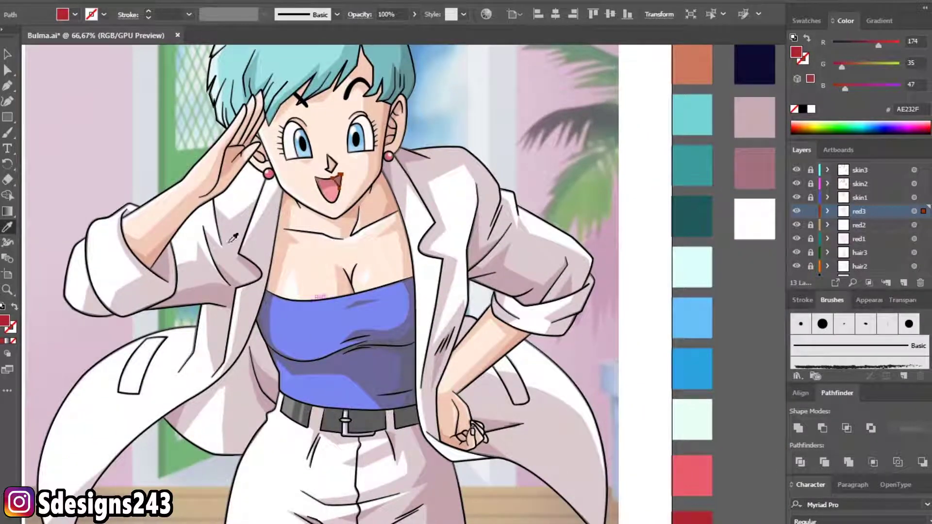
scroll(699, 279, up, 3)
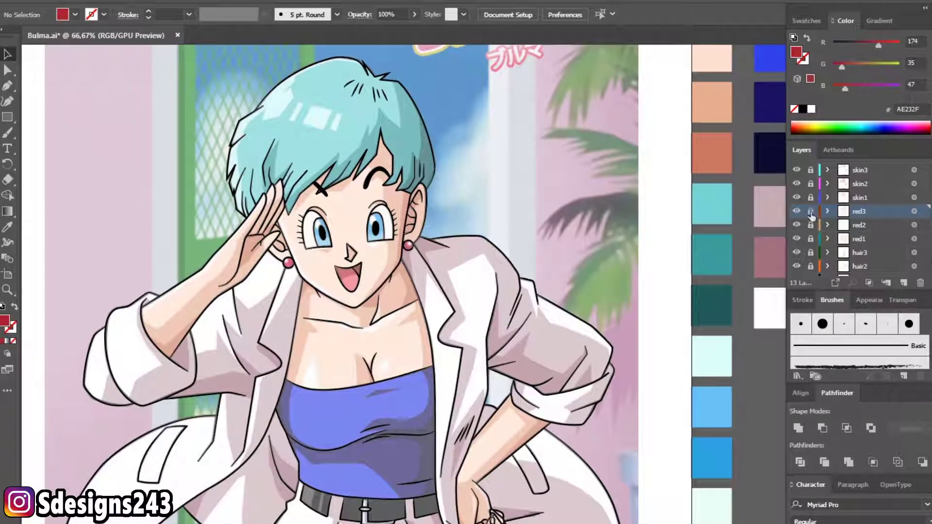
scroll(415, 329, down, 3)
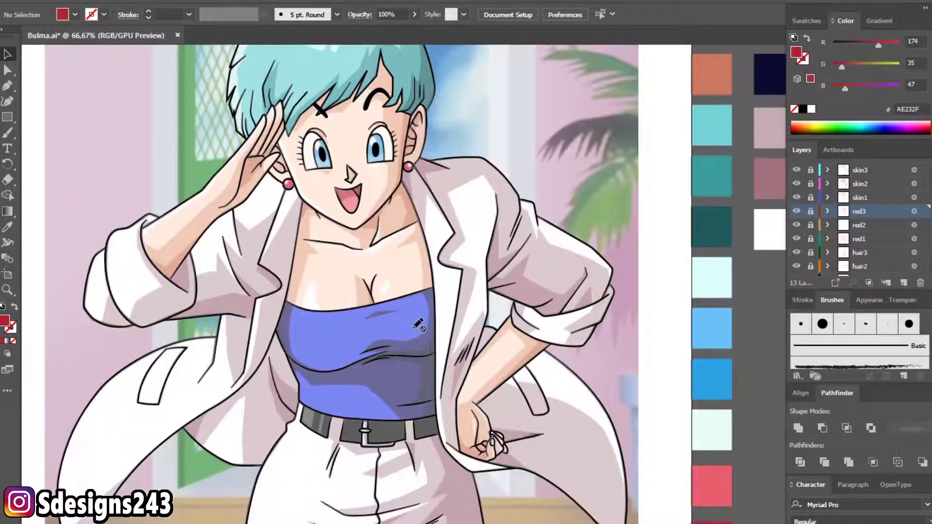
double_click(865, 212)
text(blue1)
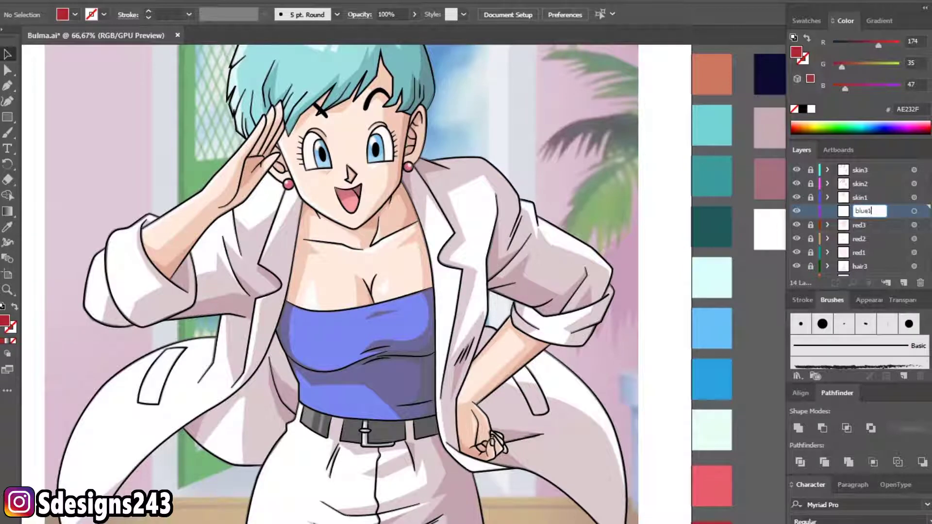
- Pick the bright blue swatch, lock Colors, and set the blue1 layer to 10% opacity
scroll(810, 182, up, 2)
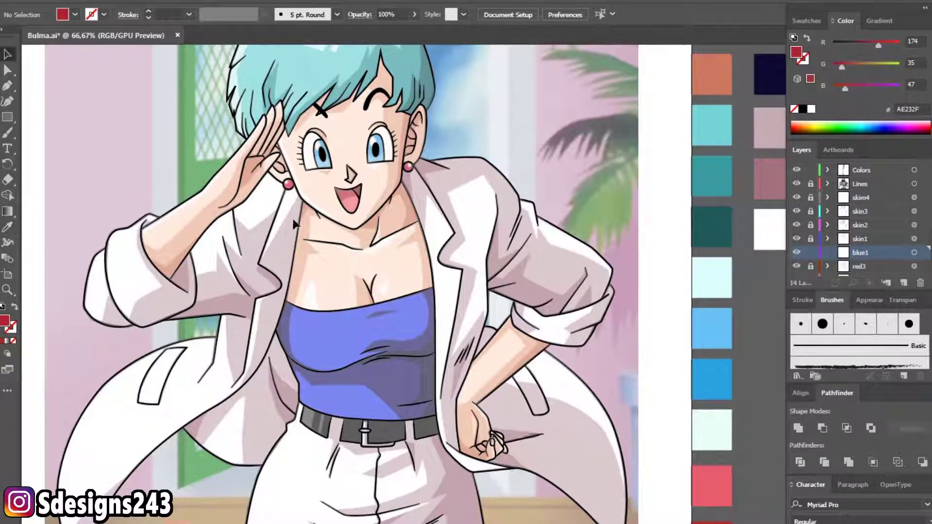
key(ctrl+minus)
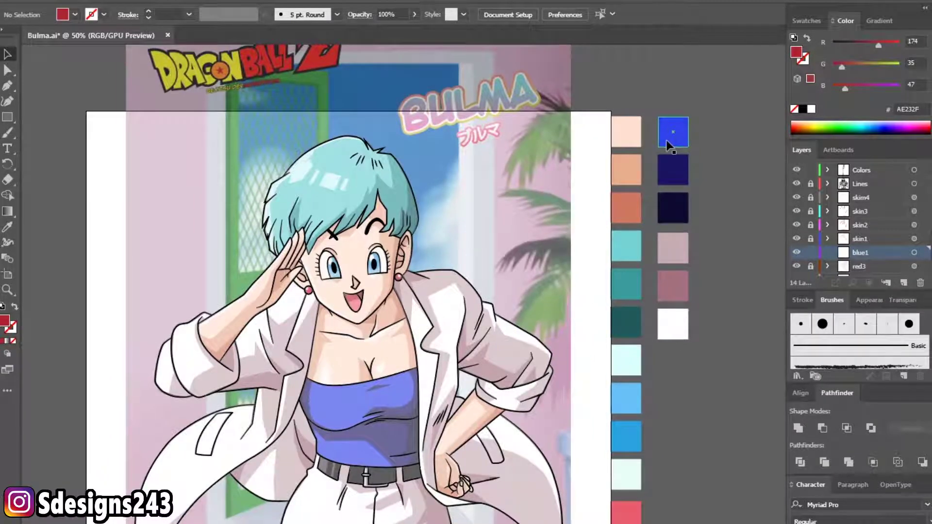
click(669, 144)
click(810, 170)
click(869, 252)
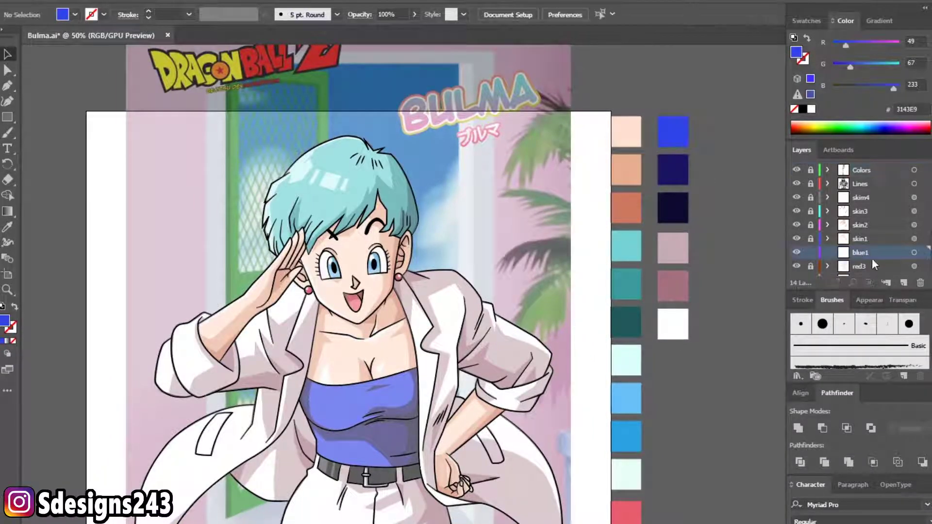
text(10)
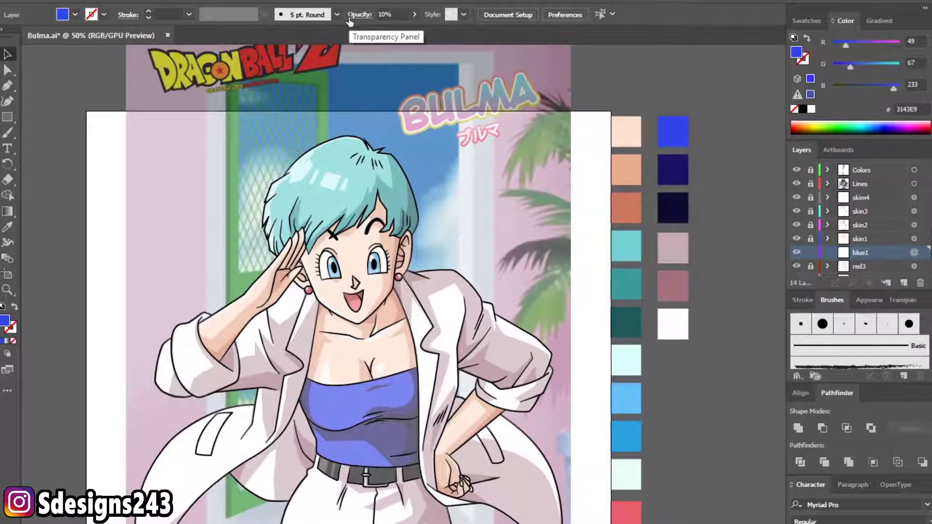
text(p)
scroll(380, 261, down, 5)
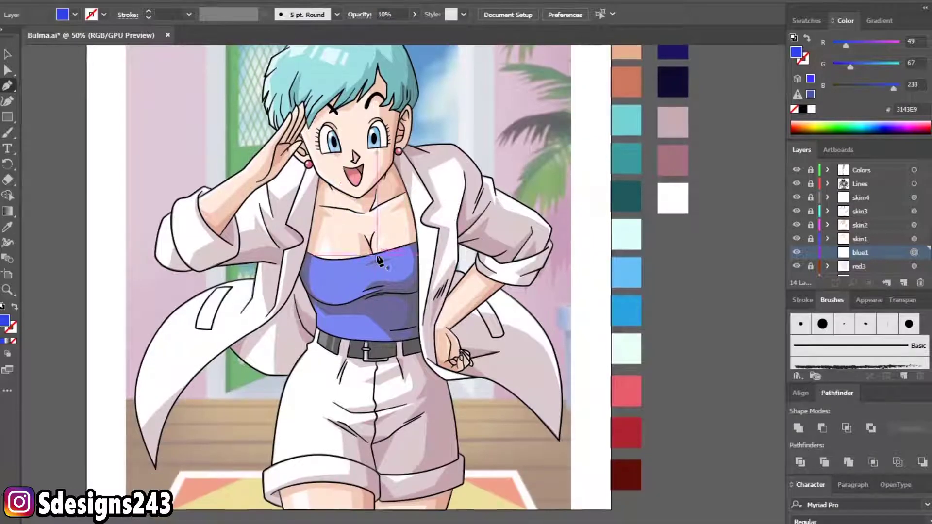
scroll(380, 261, up, 2)
scroll(333, 262, up, 2)
scroll(183, 208, up, 1)
- Start a blue shadow path along the tank top's top edge toward the V crease
click(164, 177)
key(ctrl+z)
click(227, 218)
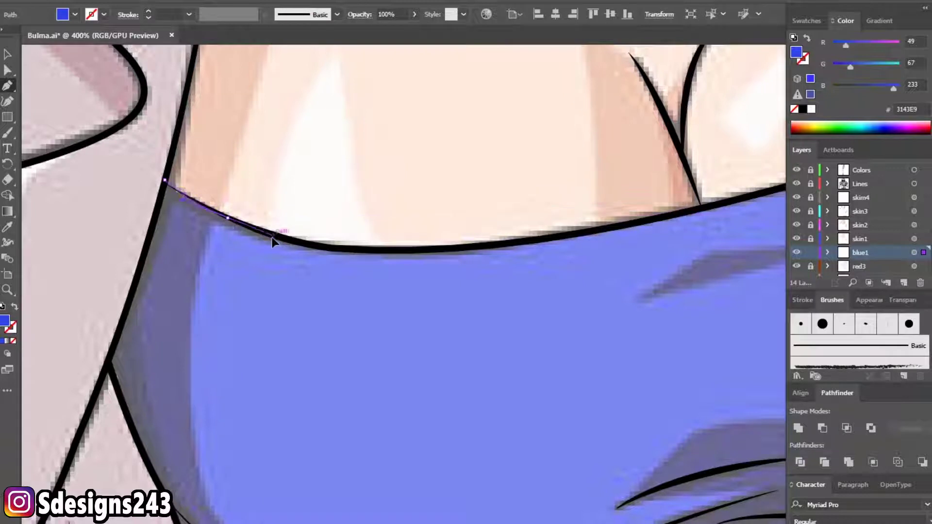
drag(453, 249, 556, 240)
scroll(558, 243, right, 5)
scroll(558, 243, up, 1)
drag(400, 268, 428, 265)
scroll(429, 261, right, 5)
scroll(429, 261, up, 2)
click(431, 283)
click(557, 242)
- Continue the shadow path down the tank top's right edge to the bottom-right corner
scroll(566, 280, down, 3)
click(568, 277)
click(570, 323)
scroll(558, 335, down, 4)
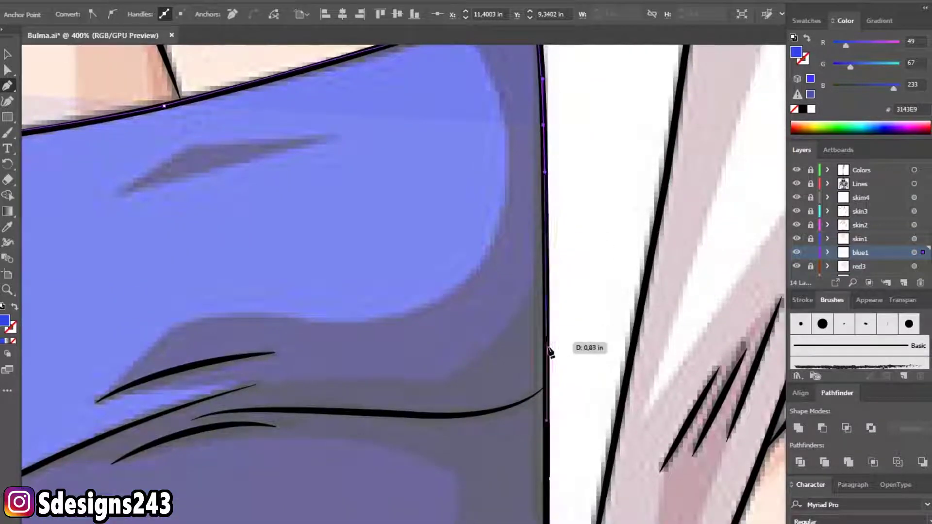
scroll(568, 340, down, 4)
click(578, 411)
scroll(573, 388, down, 4)
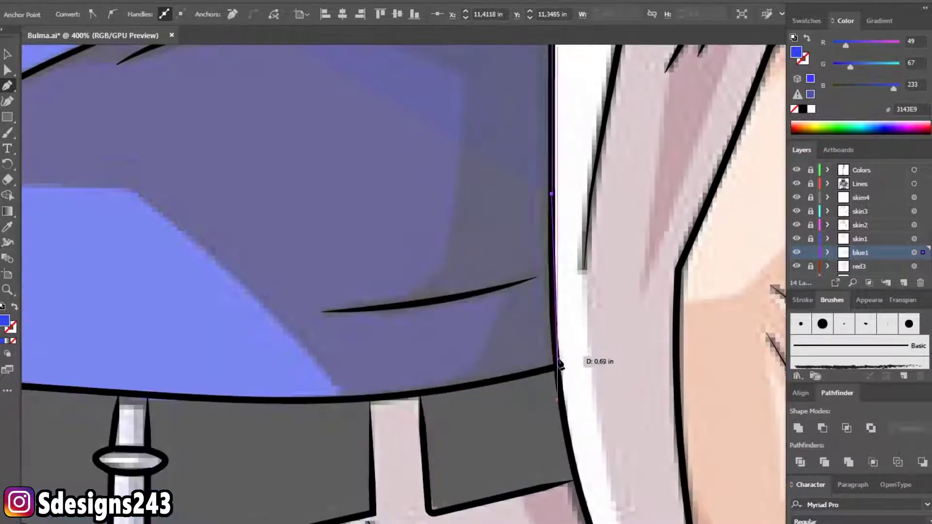
click(557, 370)
- Trace the shadow path along the tank top's bottom edge toward the belt buckle
click(442, 392)
scroll(443, 391, left, 4)
scroll(443, 391, down, 1)
click(478, 352)
click(379, 351)
click(340, 348)
click(305, 348)
scroll(277, 333, down, 1)
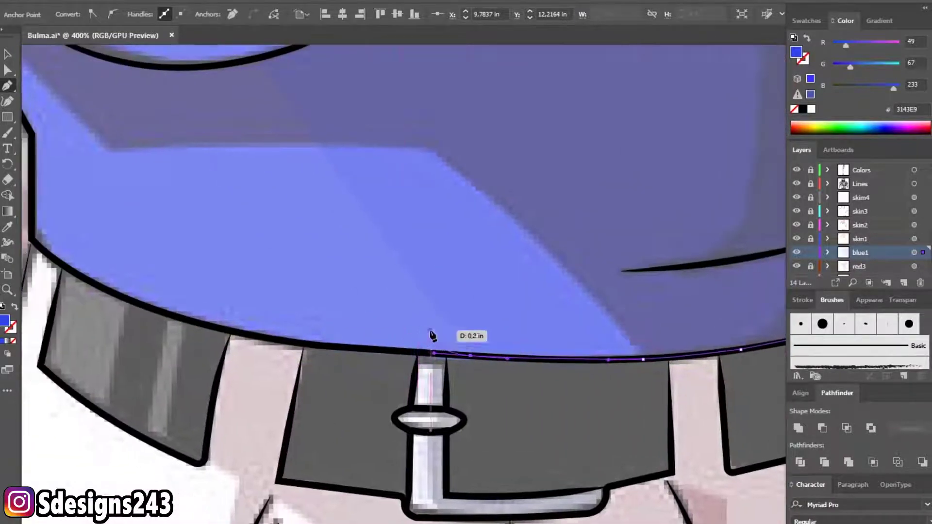
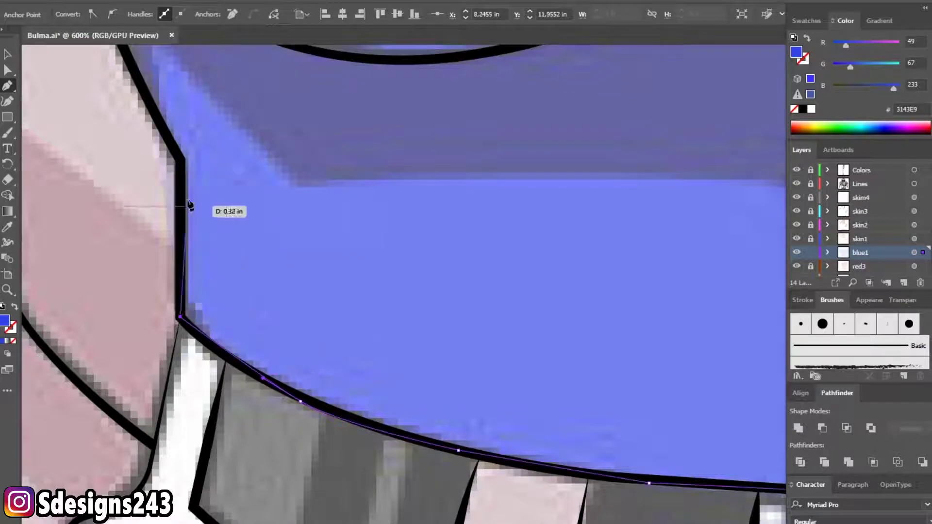
- Close the blue tube top fill path at its first anchor and deselect it
scroll(245, 297, down, 1)
scroll(228, 315, up, 1)
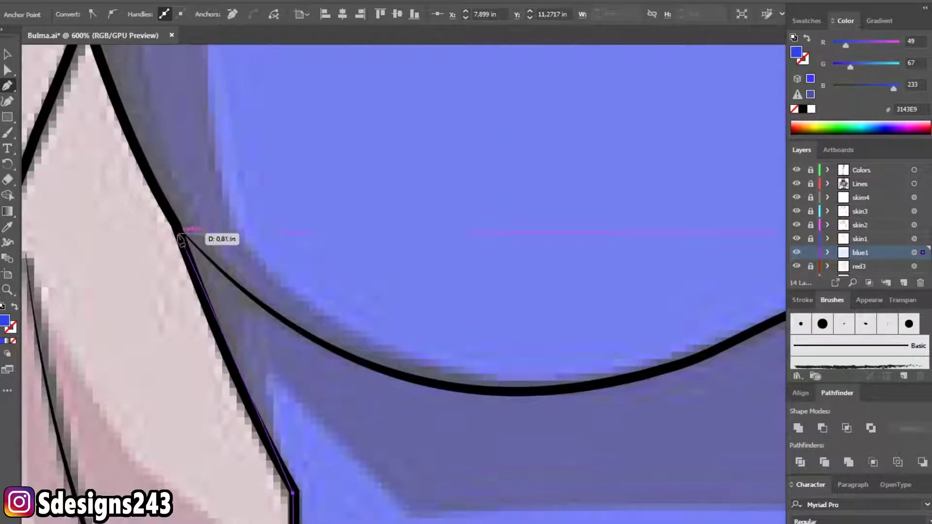
scroll(188, 214, down, 1)
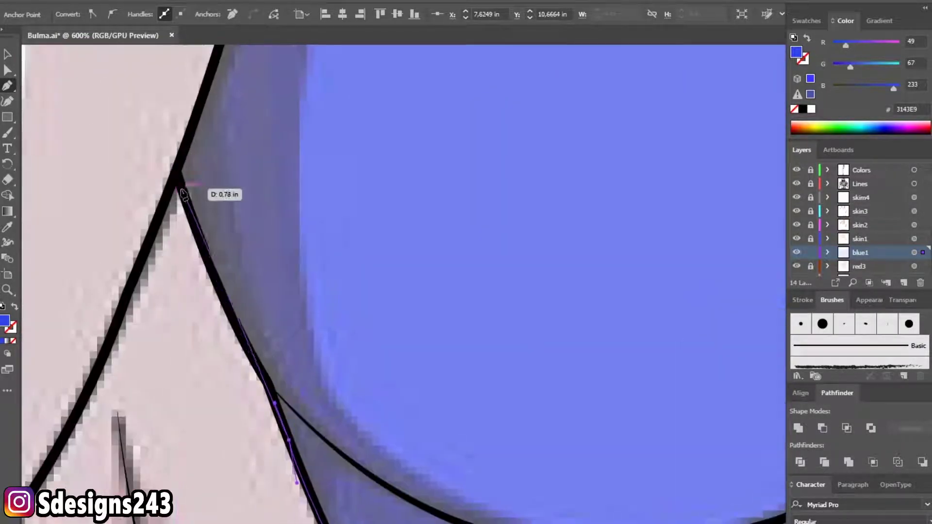
scroll(233, 246, up, 5)
click(203, 173)
scroll(203, 172, down, 2)
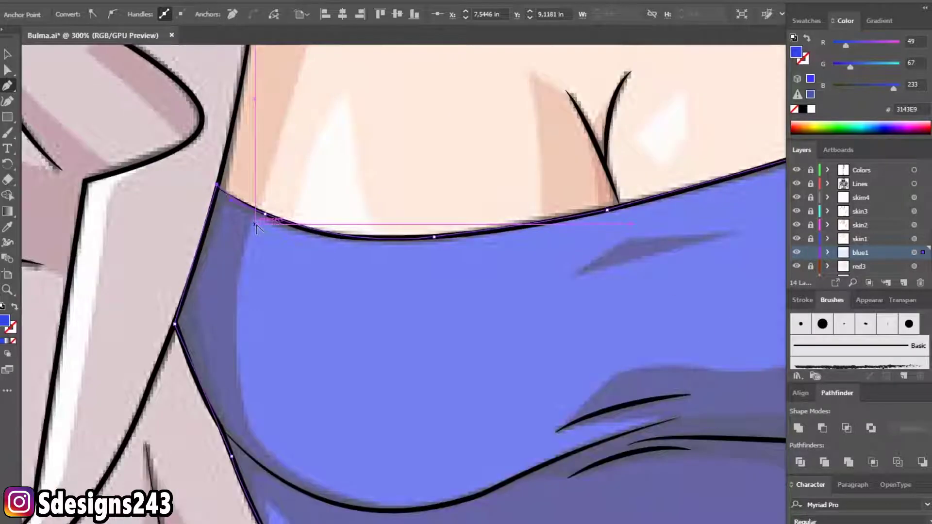
scroll(202, 172, down, 1)
key(ctrl+shift+a)
scroll(413, 233, down, 1)
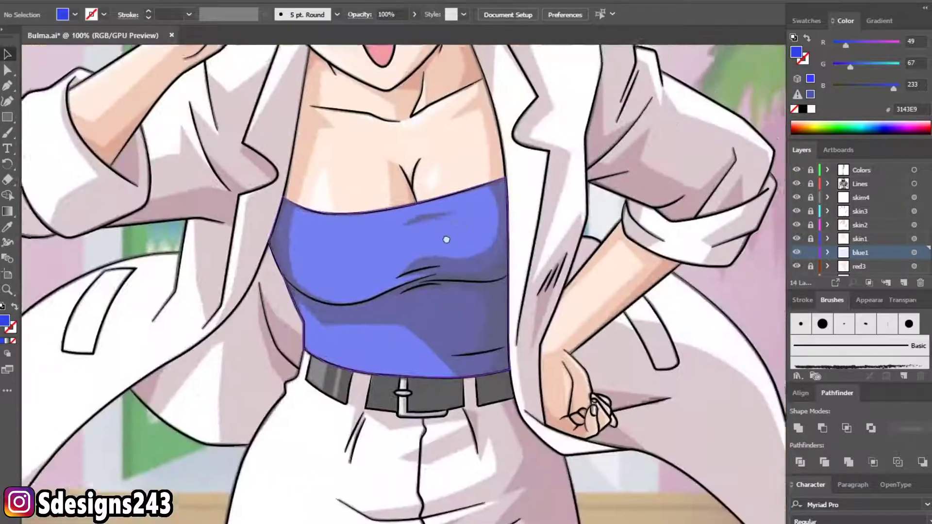
- Choose the dark navy swatch, make blue2 the active layer, and set opacity to 10%
scroll(437, 242, down, 1)
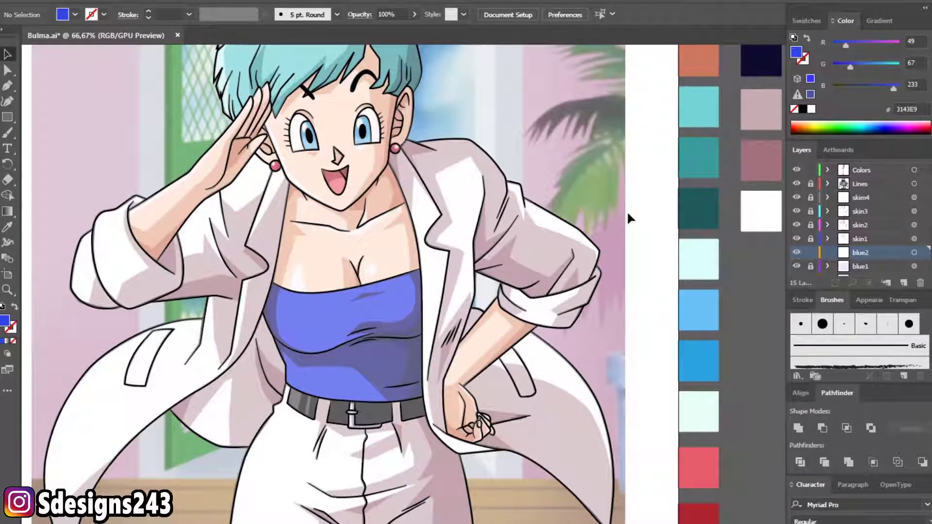
scroll(629, 218, down, 1)
scroll(680, 194, up, 1)
click(728, 135)
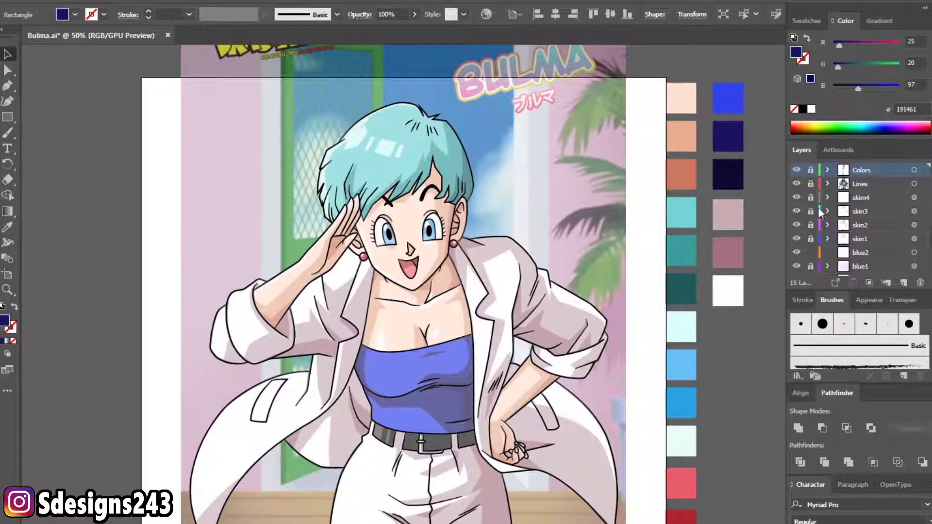
key(ctrl+shift+a)
click(874, 252)
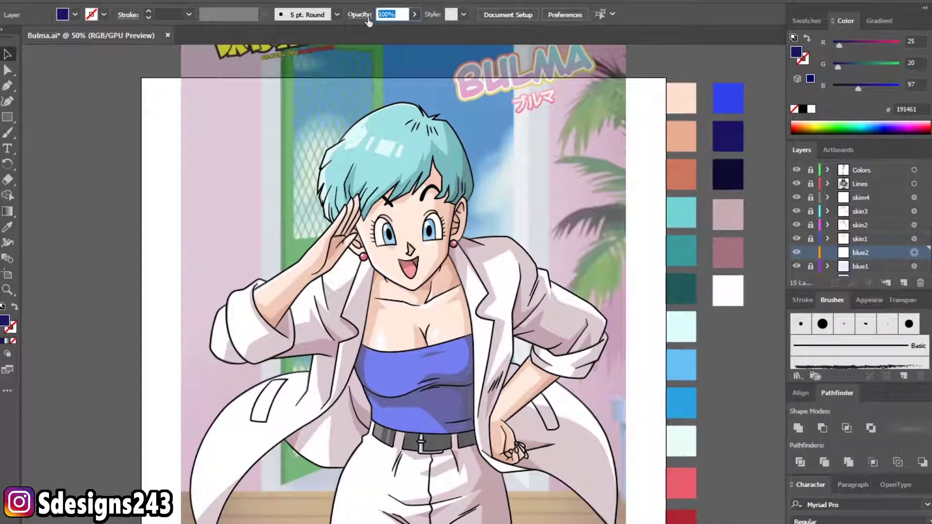
text(10)
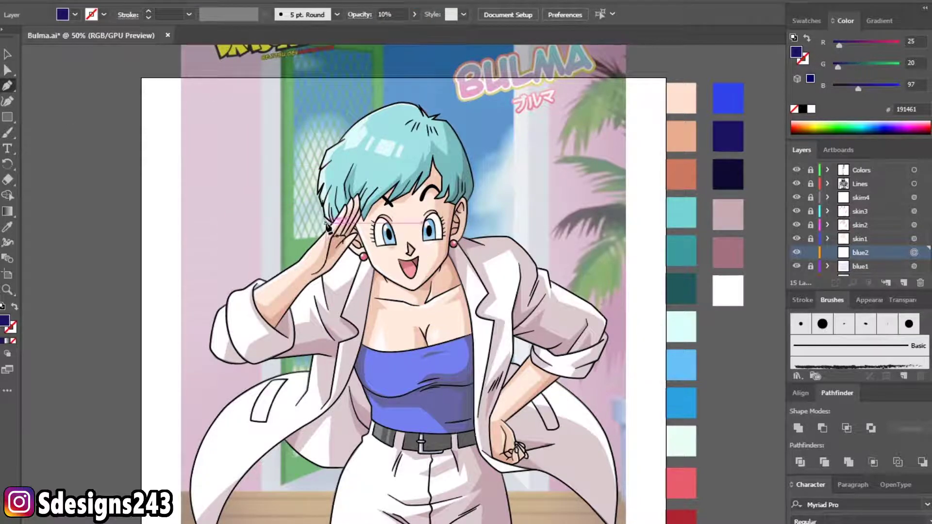
scroll(425, 374, up, 3)
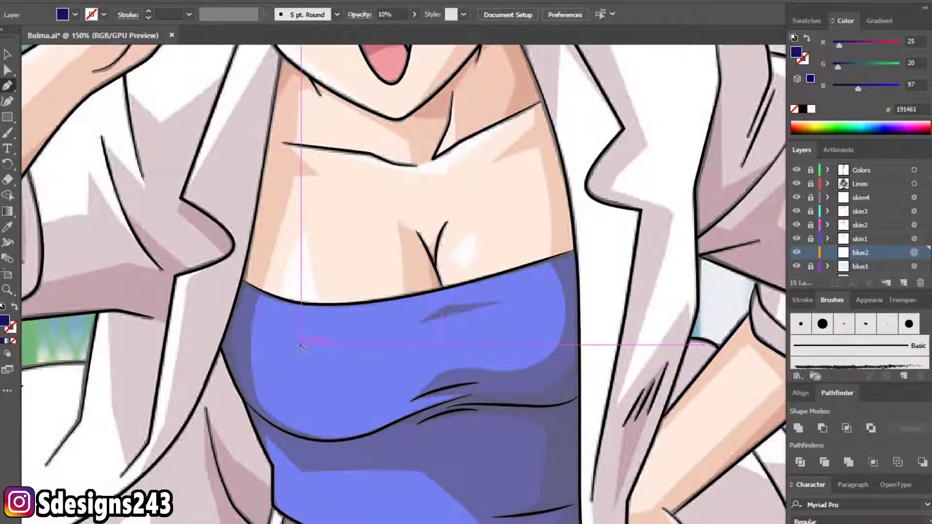
scroll(316, 359, up, 1)
drag(332, 376, 317, 269)
- Start the shadow outline along the top edge and curve its inner edge down to the hem
scroll(236, 199, up, 1)
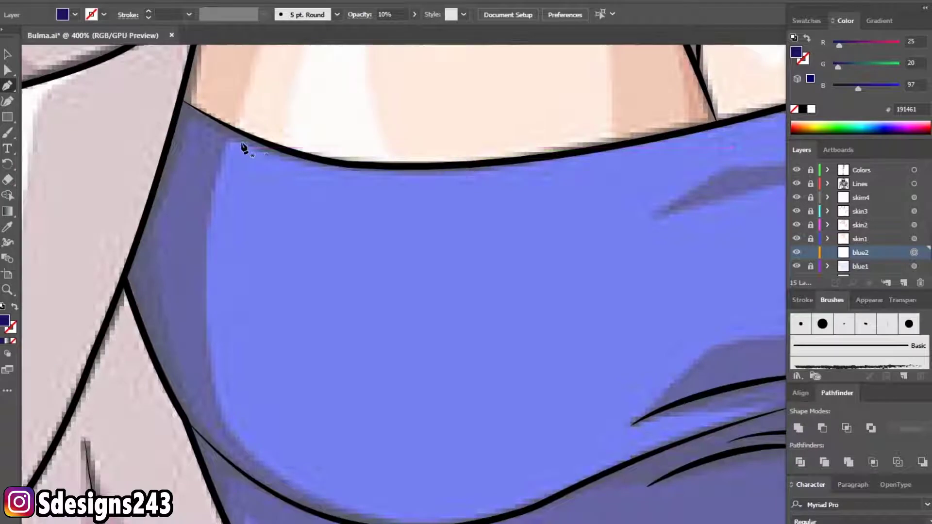
click(370, 166)
drag(234, 137, 180, 97)
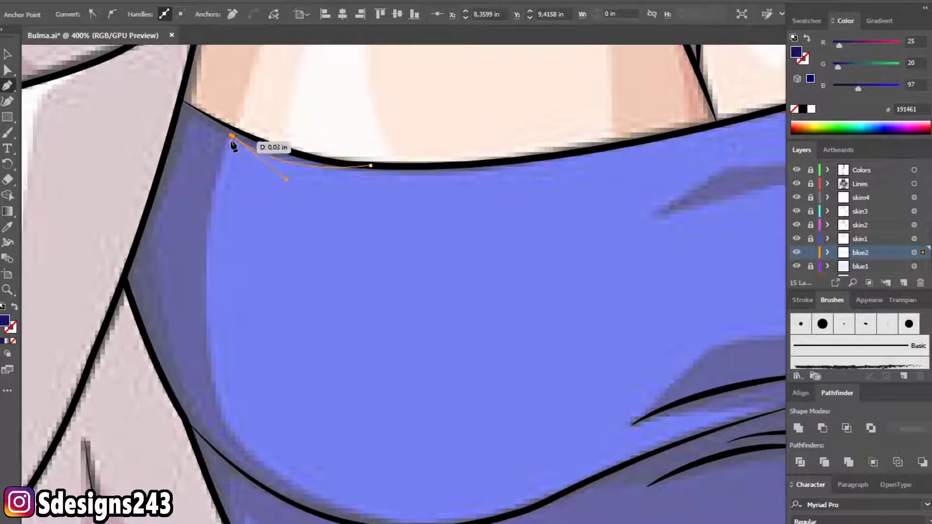
drag(212, 362, 208, 257)
drag(207, 259, 215, 339)
click(208, 324)
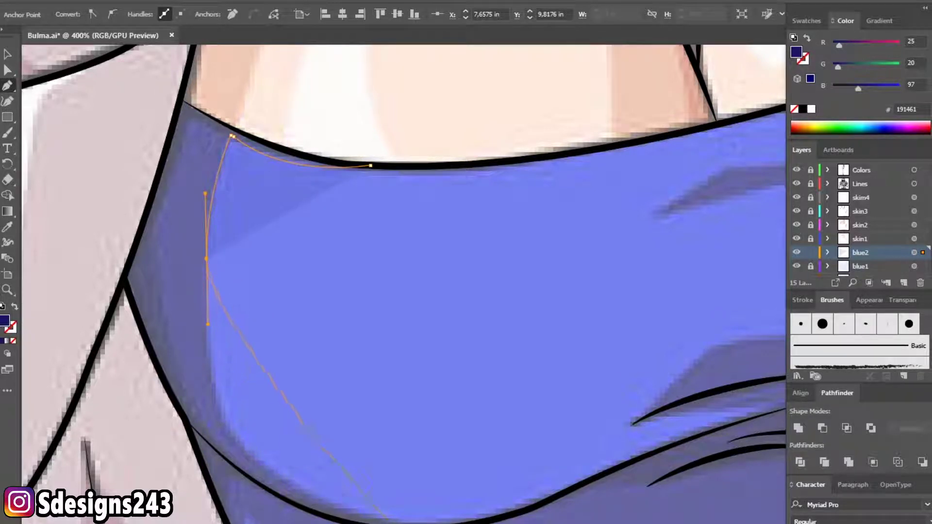
drag(287, 480, 354, 522)
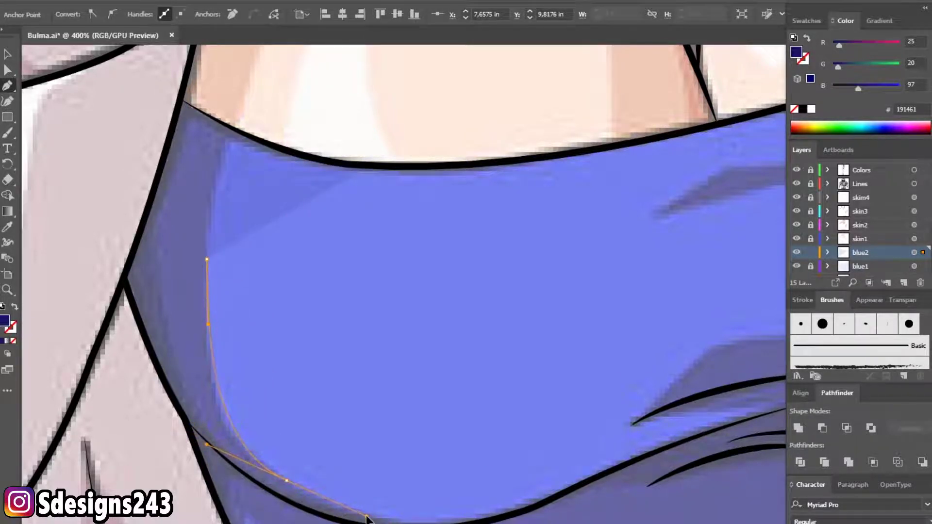
mouse_move(565, 493)
mouse_down()
mouse_move(625, 465)
mouse_move(575, 496)
mouse_up()
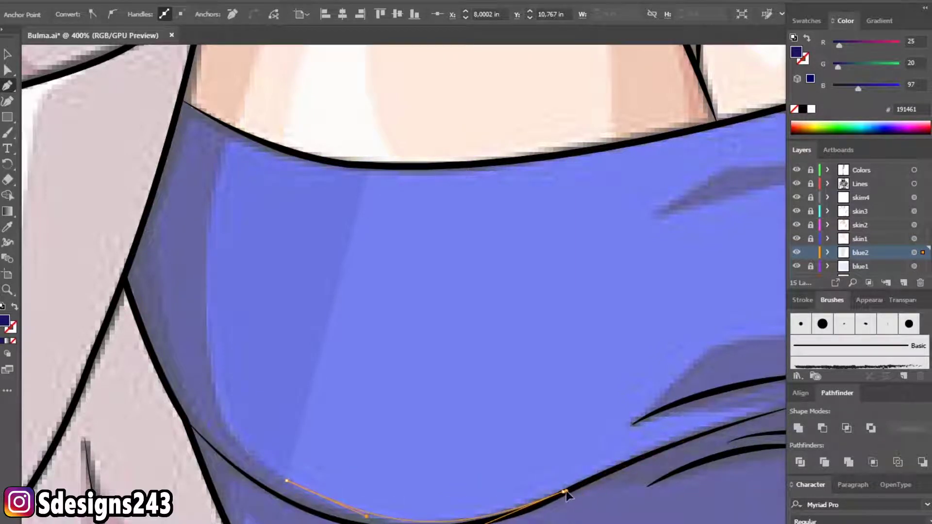
- Continue the shadow outline along the hem and up the left edge, closing it at the start
scroll(565, 493, down, 3)
drag(457, 411, 347, 406)
drag(246, 364, 190, 323)
click(172, 302)
scroll(175, 301, up, 3)
scroll(174, 301, left, 2)
drag(207, 282, 238, 221)
drag(266, 107, 337, 147)
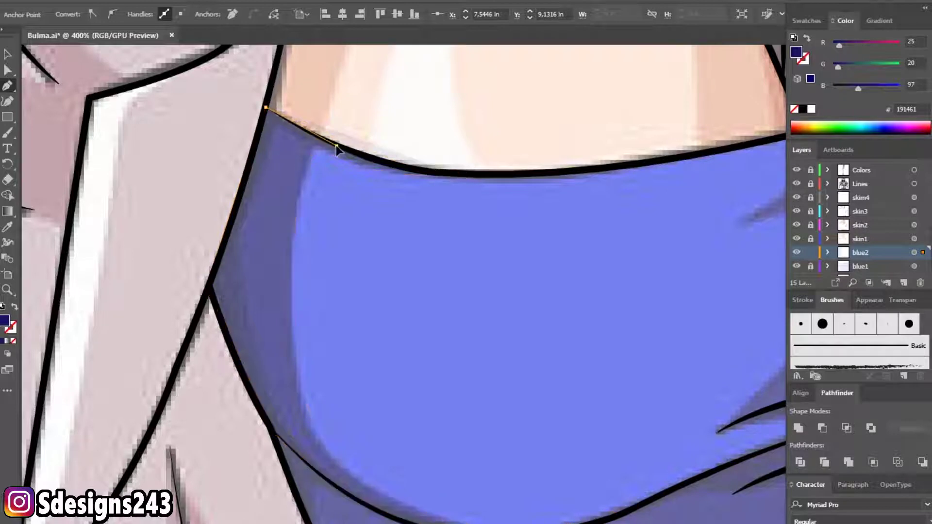
drag(455, 173, 483, 179)
drag(317, 144, 422, 188)
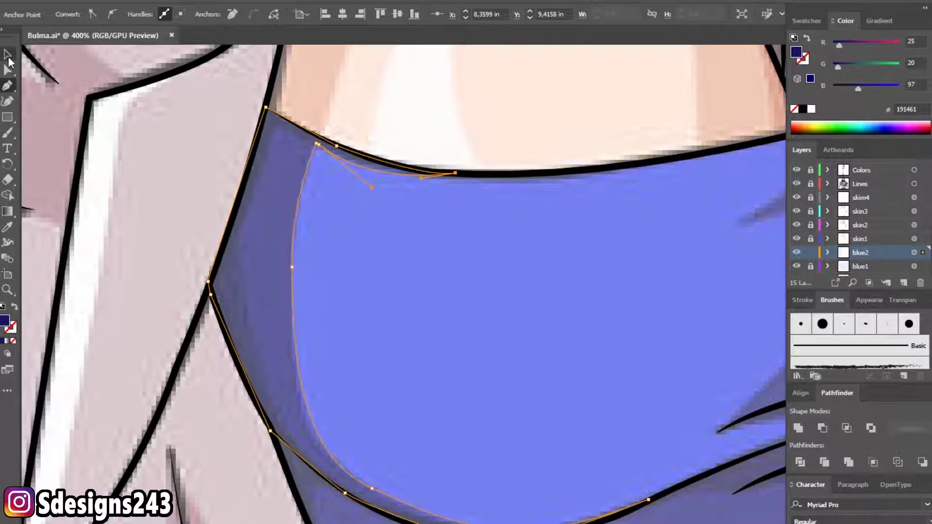
- Select the new shadow shape, inspect its anchors with Direct Selection, then deselect it
click(9, 61)
scroll(307, 249, down, 1)
click(235, 270)
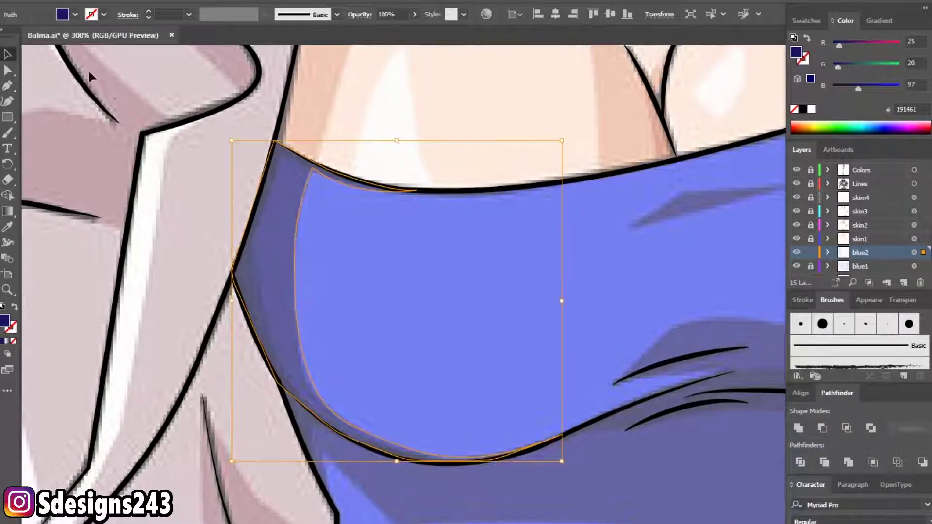
click(7, 71)
click(294, 261)
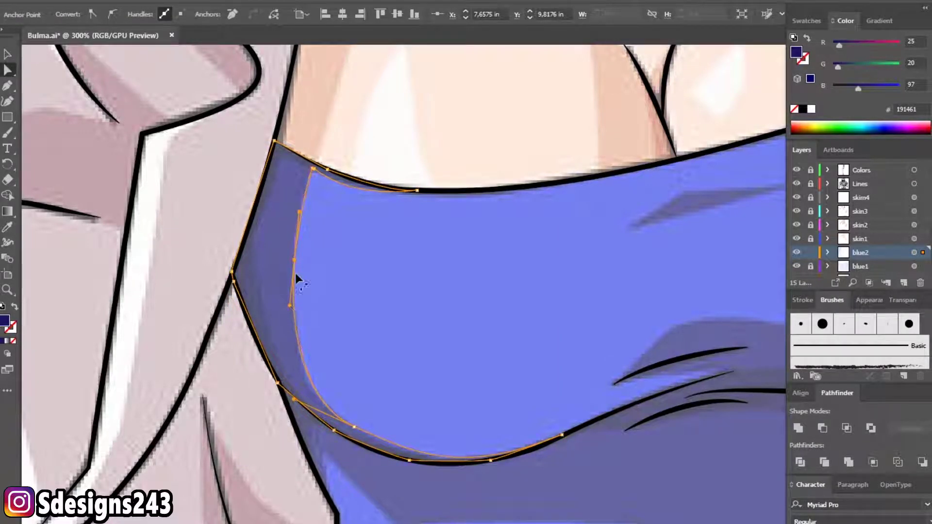
click(423, 453)
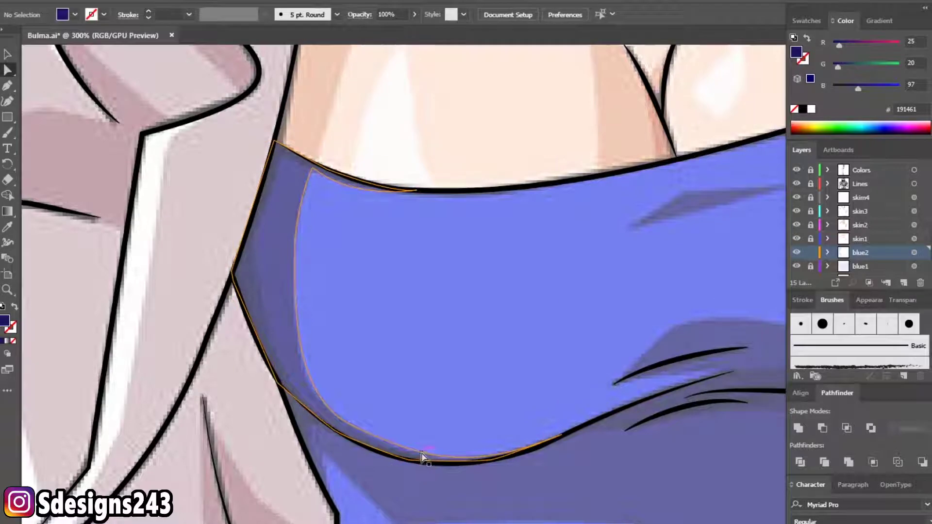
click(425, 432)
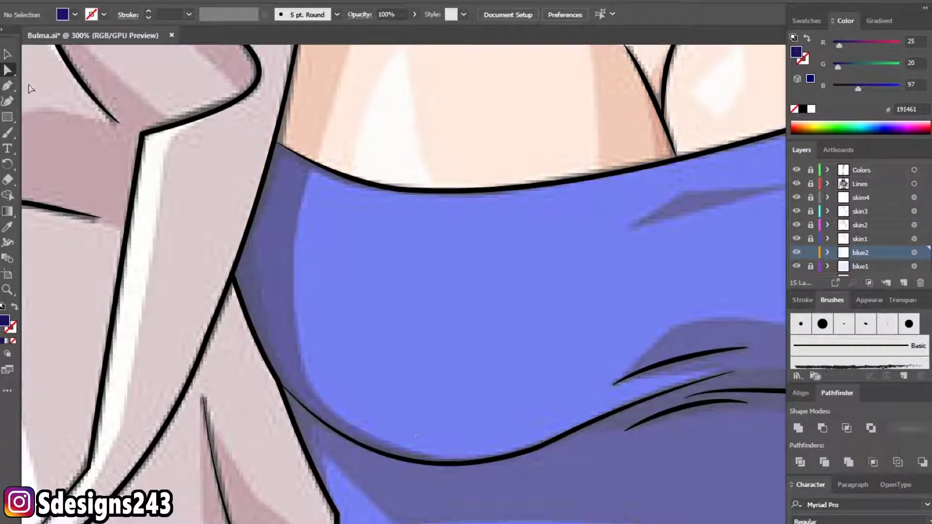
key(p)
scroll(397, 281, down, 3)
key(ctrl+minus)
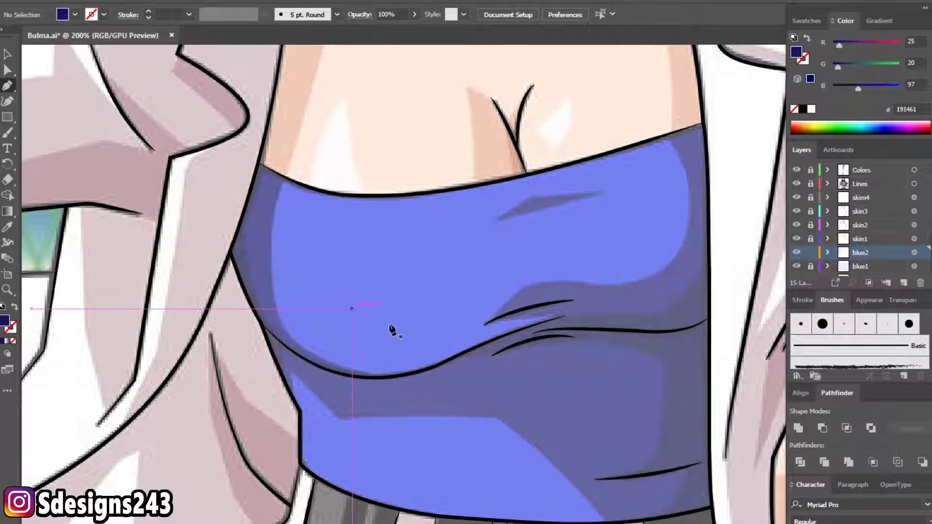
- Begin the fold shadow at the top's lower right, outlining it along the waistband
scroll(298, 317, down, 2)
key(ctrl+equal)
click(261, 293)
click(266, 342)
click(331, 371)
scroll(579, 375, down, 3)
drag(530, 409, 554, 452)
click(627, 399)
click(690, 385)
scroll(698, 385, up, 2)
mouse_move(706, 384)
mouse_down()
mouse_move(491, 359)
mouse_move(456, 276)
mouse_move(449, 365)
mouse_up()
- Extend the fold shadow to the top's right corner and curve it down the right side
scroll(456, 215, down, 2)
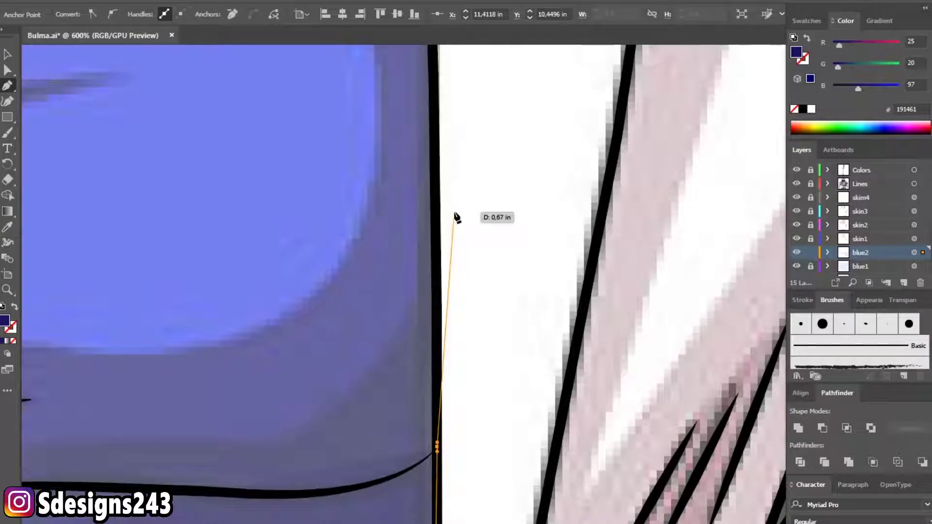
scroll(444, 233, up, 3)
scroll(461, 180, up, 2)
click(454, 154)
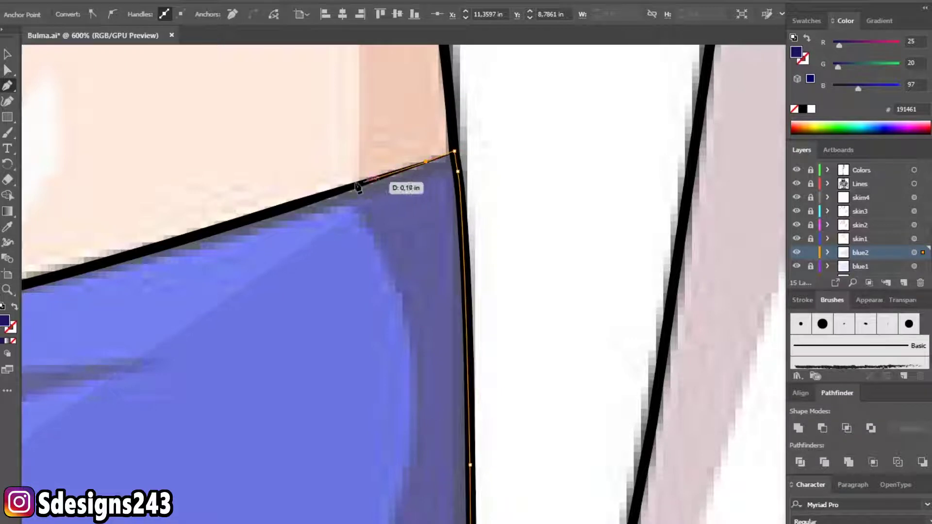
click(306, 202)
scroll(306, 203, down, 1)
drag(562, 225, 563, 236)
key(ctrl+z)
key(ctrl+z)
click(500, 128)
mouse_move(564, 231)
mouse_down()
mouse_move(562, 308)
mouse_move(563, 289)
mouse_up()
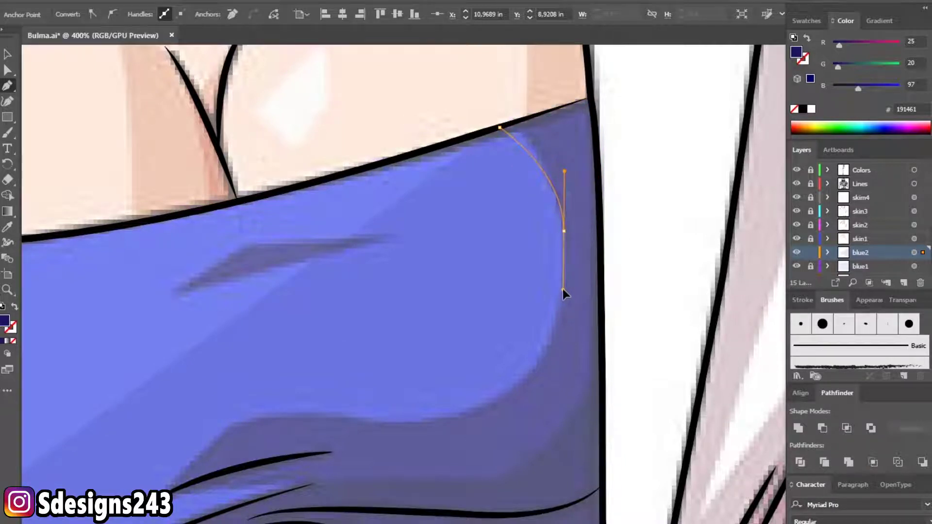
scroll(549, 311, down, 3)
- Trace the shadow's inner edge along the fold line and the lower hem
drag(473, 327, 313, 337)
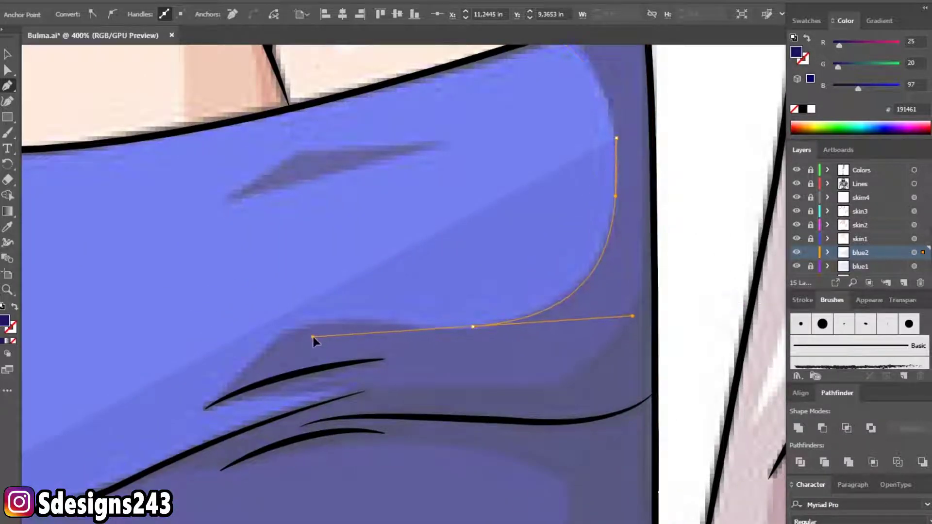
scroll(333, 322, down, 3)
drag(238, 339, 224, 400)
drag(150, 461, 152, 457)
click(238, 339)
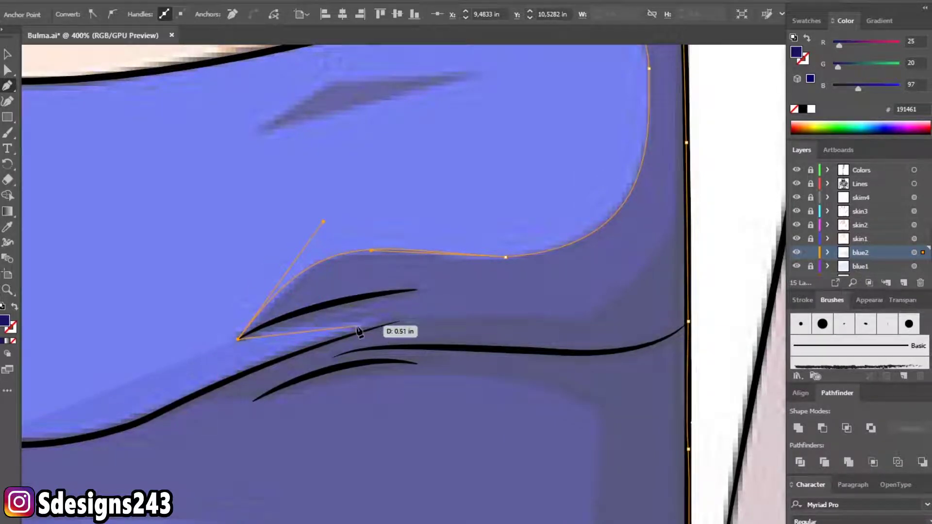
drag(361, 322, 393, 325)
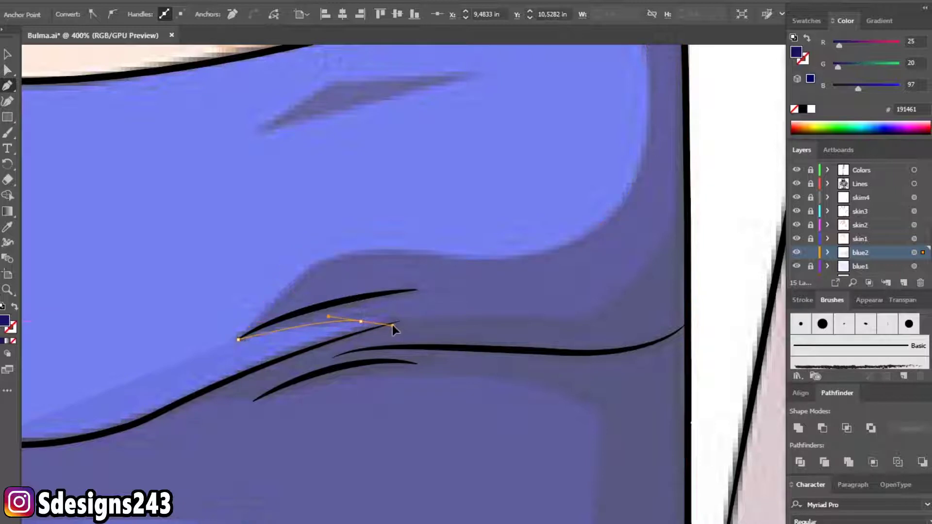
click(382, 321)
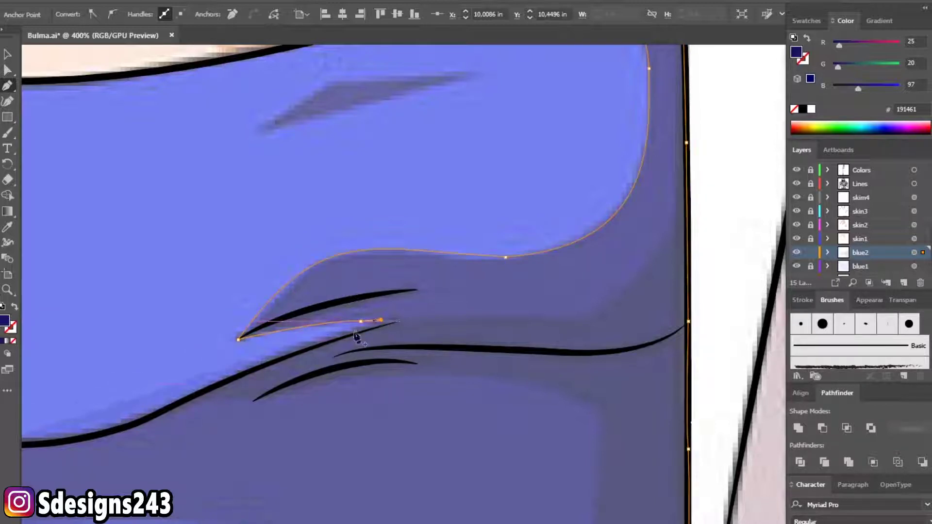
click(221, 382)
mouse_move(215, 385)
mouse_down()
mouse_move(445, 279)
mouse_move(284, 338)
mouse_up()
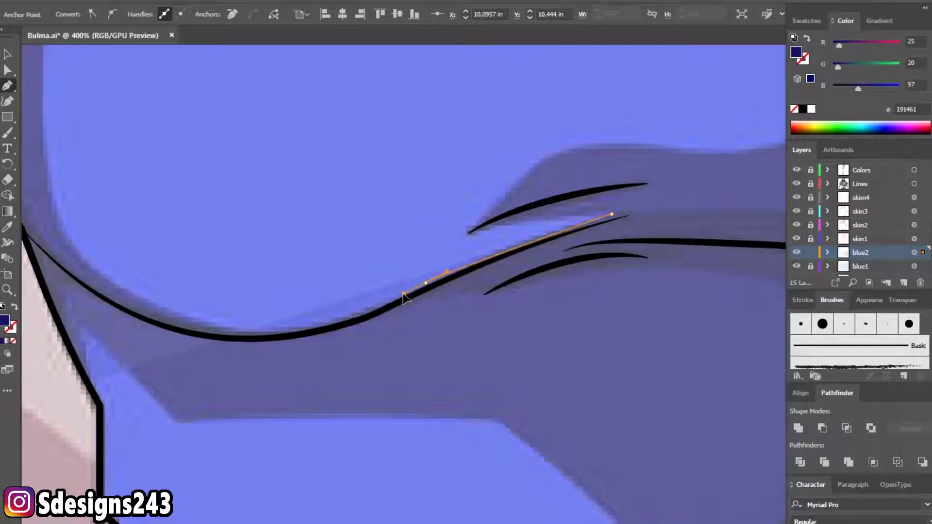
drag(270, 332, 218, 333)
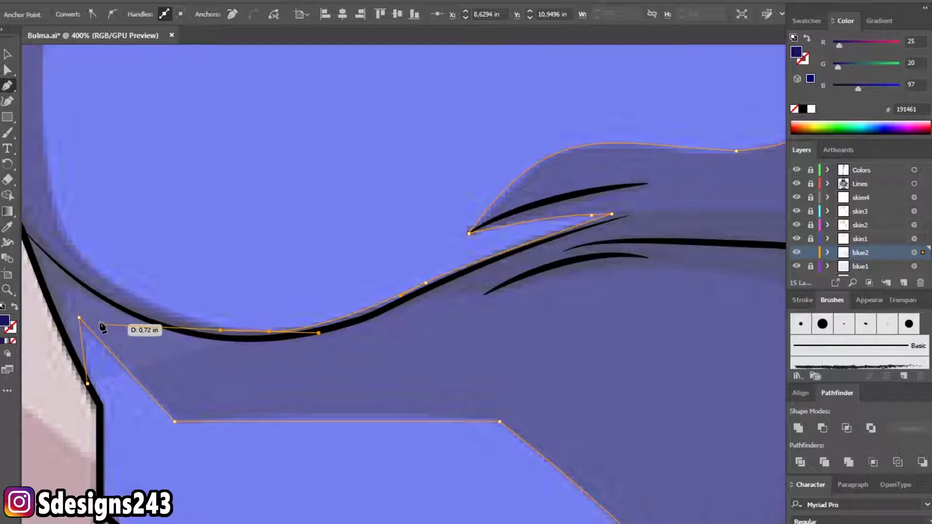
- Close the fold shadow shape at its left side and deselect it
drag(157, 324, 121, 311)
click(22, 232)
click(91, 318)
click(98, 382)
key(ctrl+shift+a)
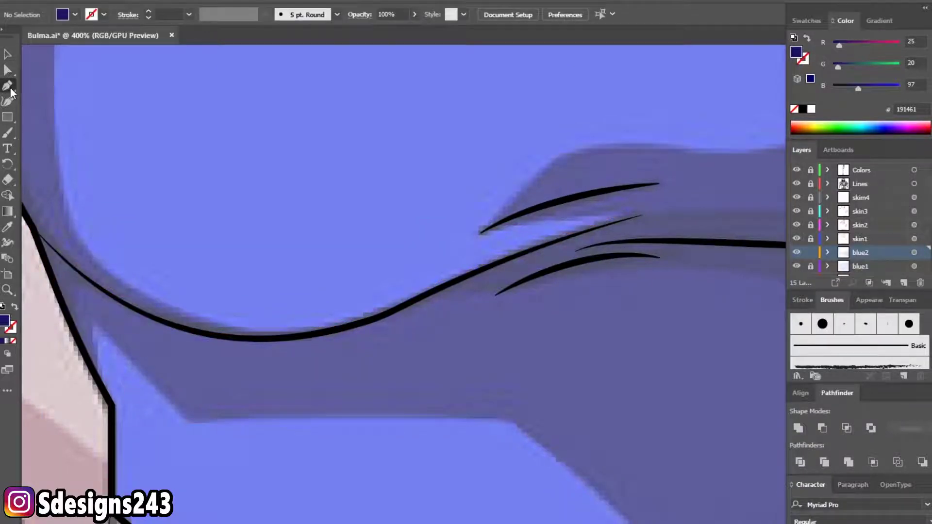
- Draw and close the small shadow wedge just below the neckline
click(7, 85)
scroll(255, 270, down, 5)
scroll(357, 322, up, 2)
scroll(347, 270, up, 2)
scroll(346, 271, up, 2)
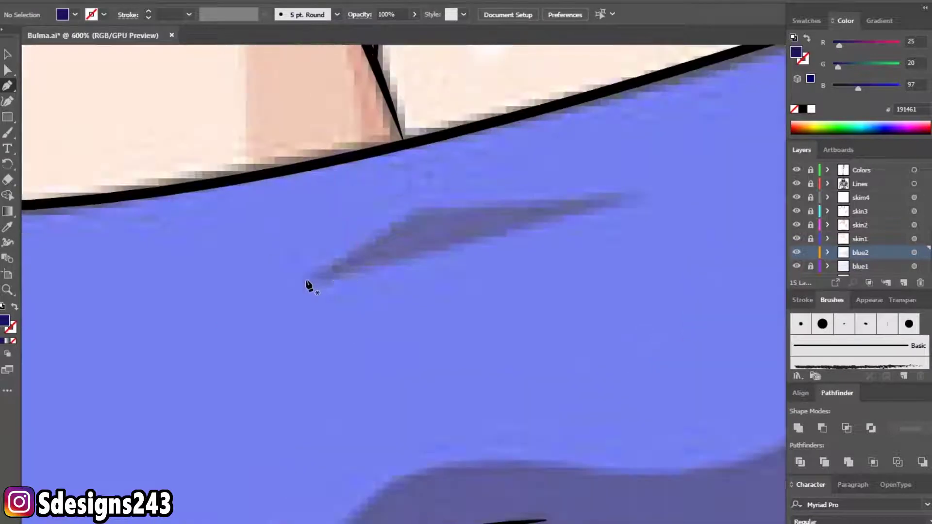
click(421, 208)
click(630, 197)
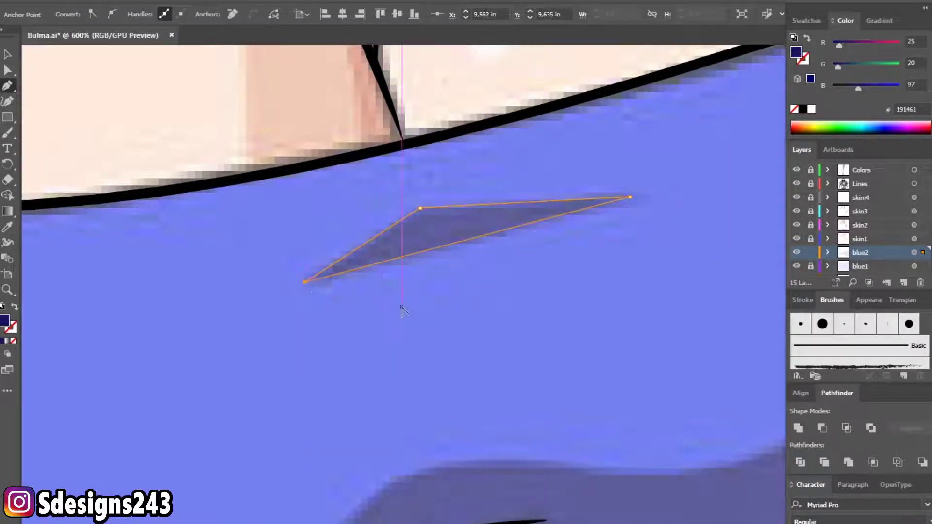
scroll(402, 311, down, 2)
key(v)
click(167, 300)
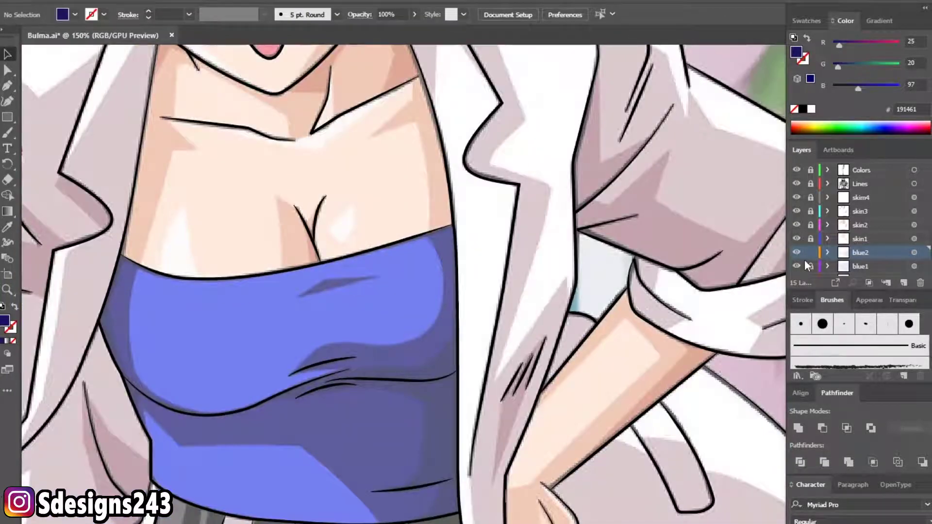
- Create the blue3 layer with a dark navy fill at 10% opacity, locking the Colors layer
click(904, 283)
text(blue3)
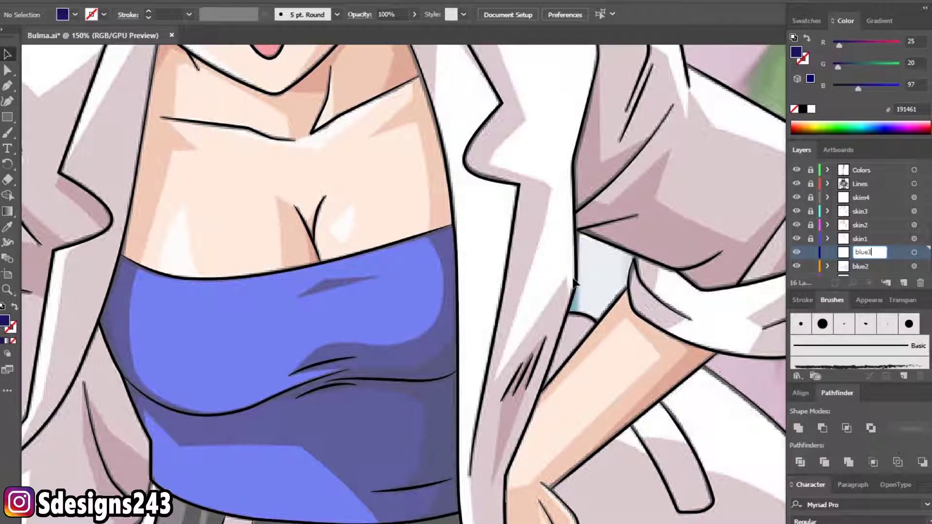
key(ctrl+minus)
key(ctrl+minus)
scroll(622, 311, up, 3)
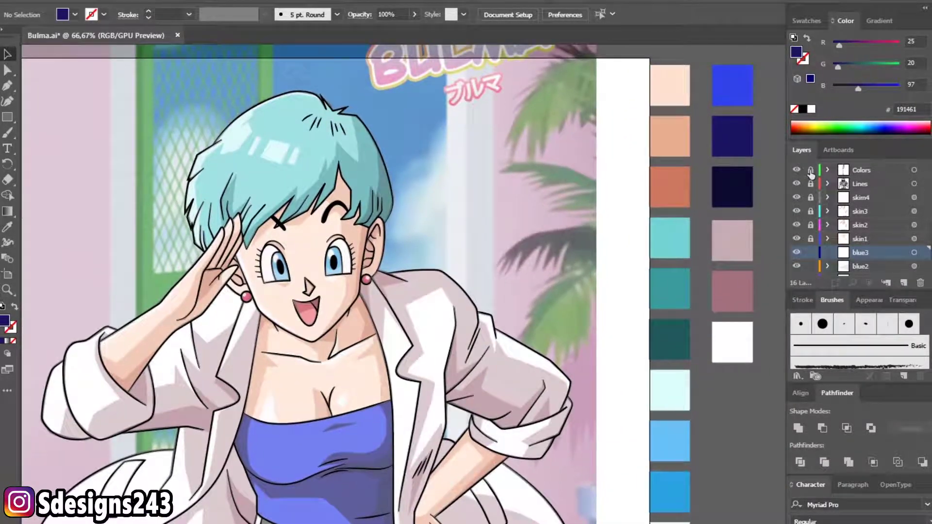
click(732, 187)
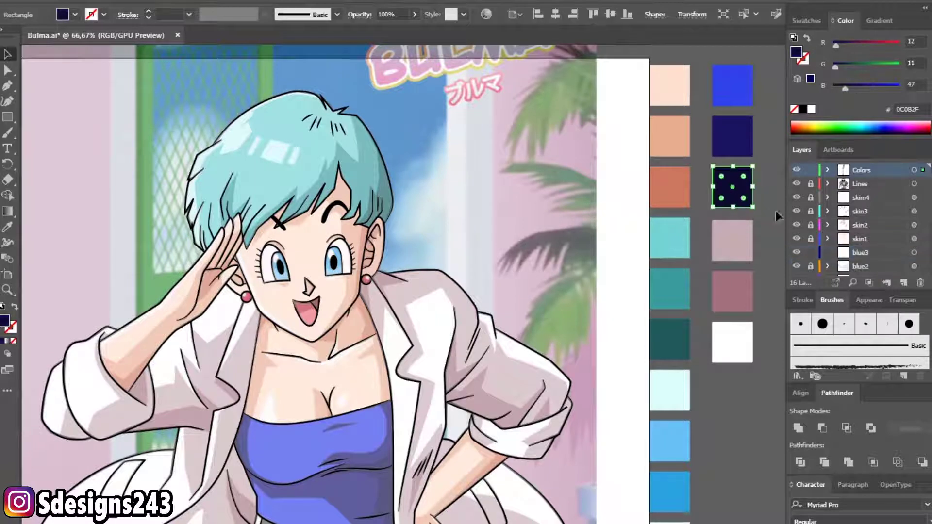
click(810, 170)
click(859, 252)
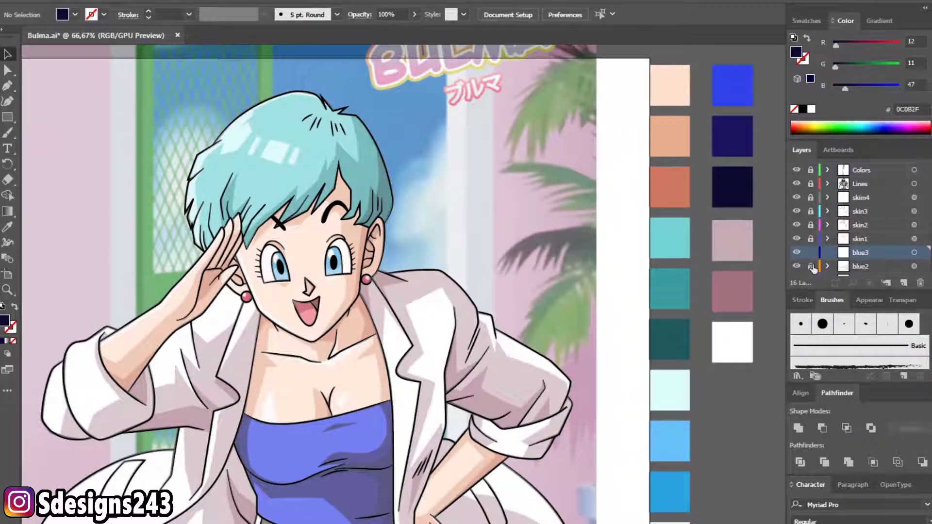
text(10)
key(Return)
click(7, 87)
scroll(339, 291, down, 3)
scroll(364, 327, down, 1)
scroll(371, 348, up, 3)
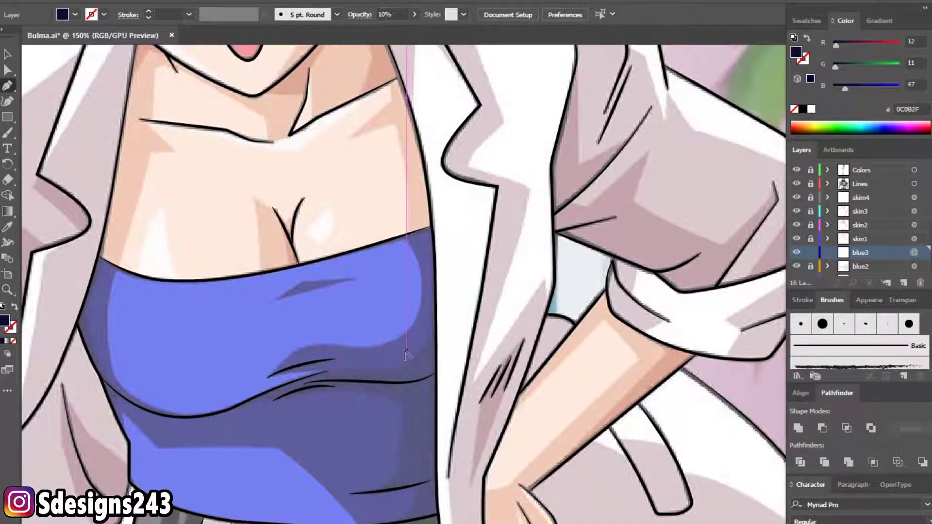
scroll(406, 360, down, 3)
scroll(402, 374, up, 2)
- Begin the navy shading down the top's right edge, redrawing after a false start, along the fold
click(454, 141)
click(437, 280)
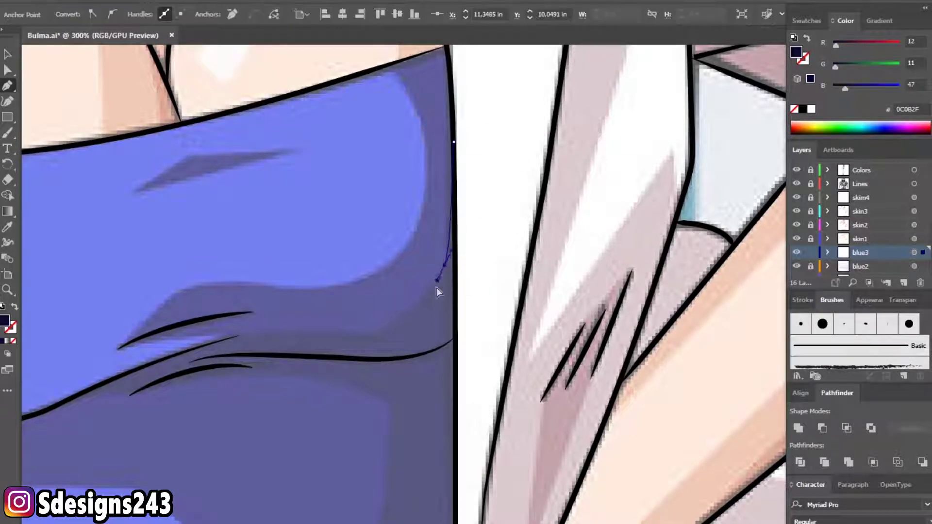
drag(411, 313, 374, 340)
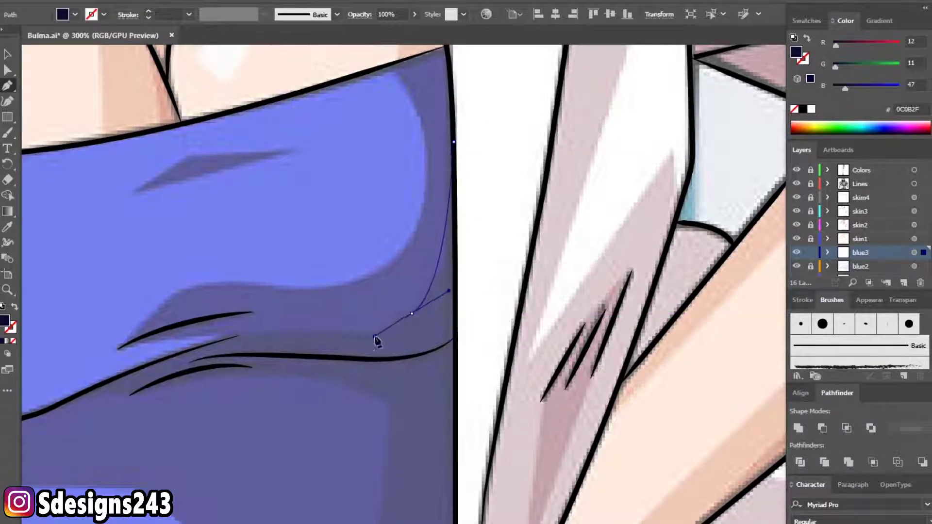
key(Delete)
click(454, 178)
click(452, 262)
click(445, 273)
click(379, 331)
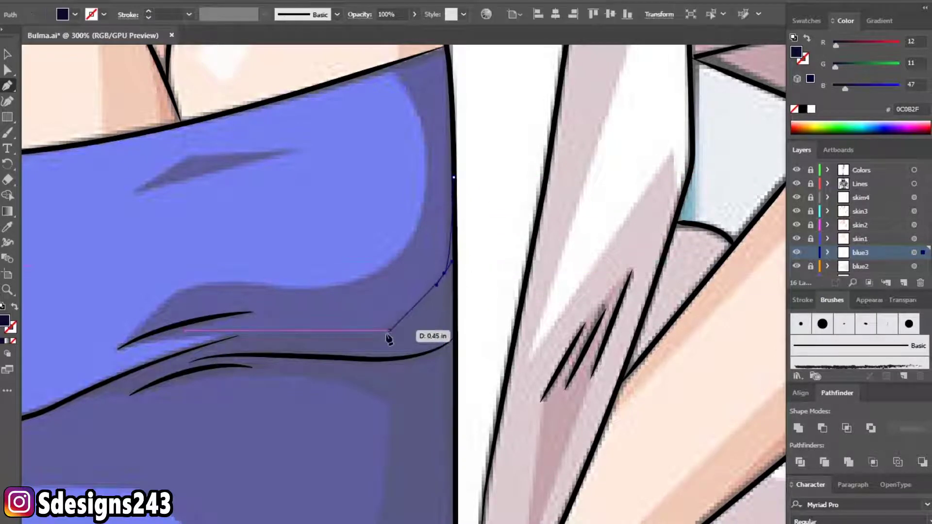
drag(343, 332, 294, 312)
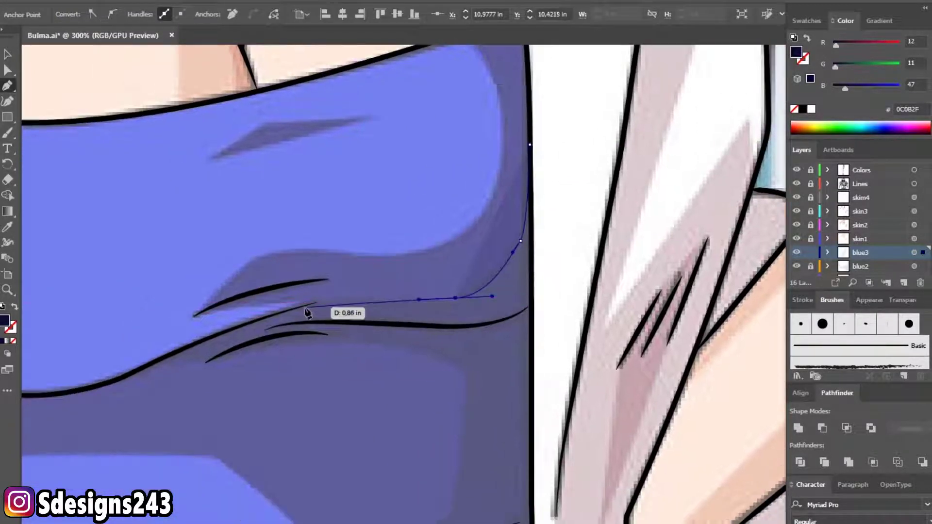
drag(282, 313, 251, 332)
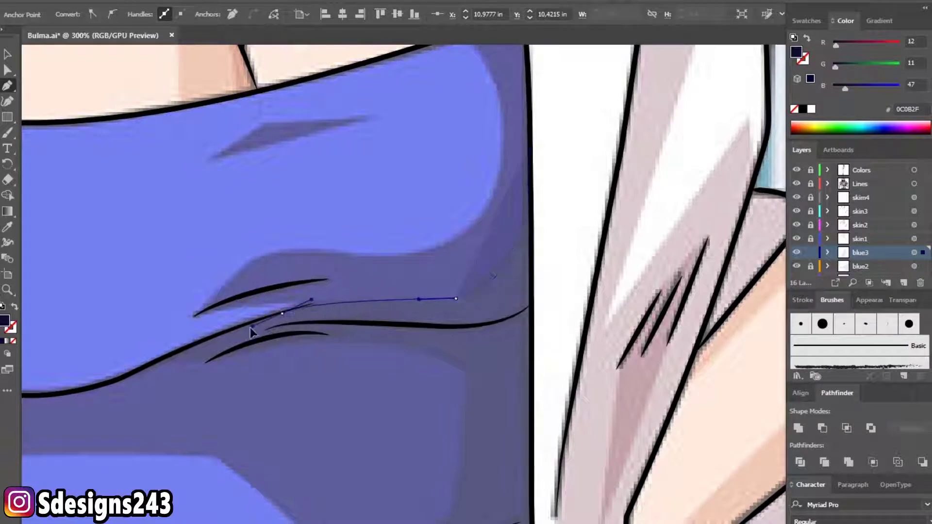
- Carry the shading outline around the fold's left end, the right corner and the lower fold line
scroll(245, 318, up, 2)
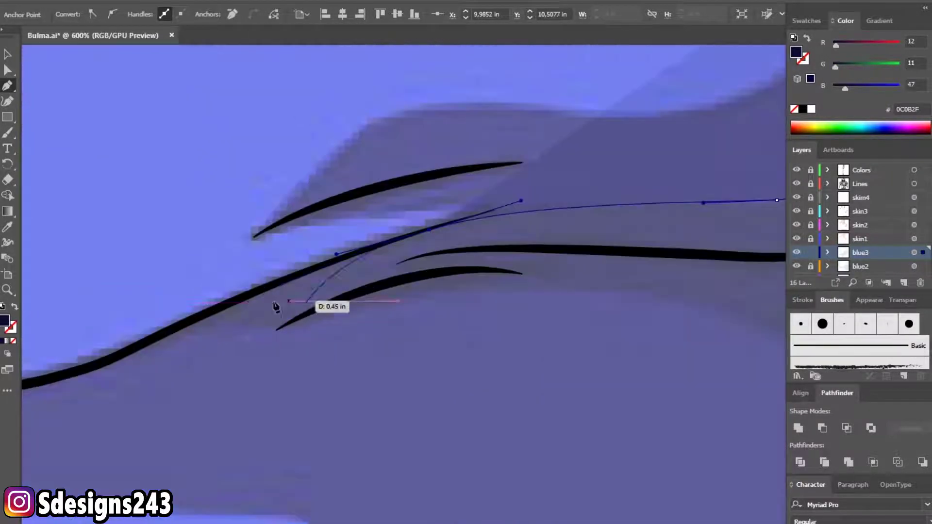
drag(71, 377, 192, 331)
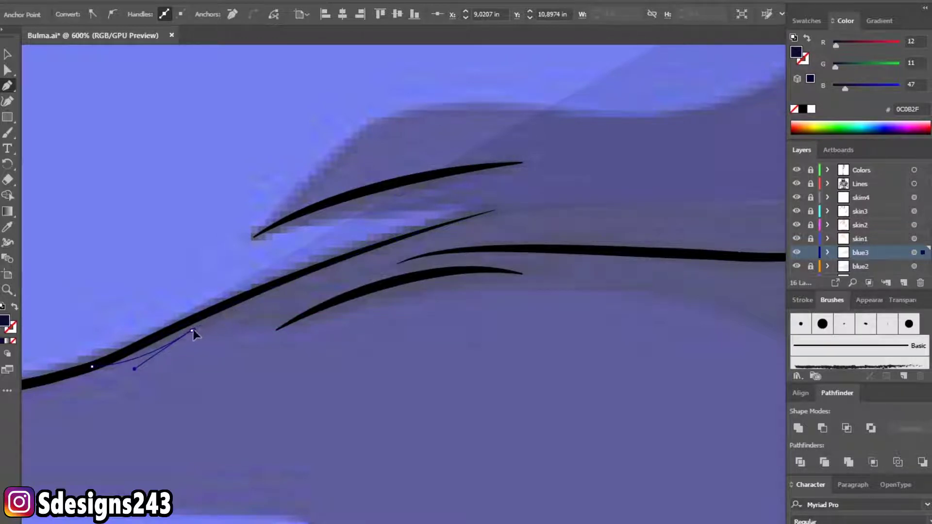
scroll(257, 304, down, 1)
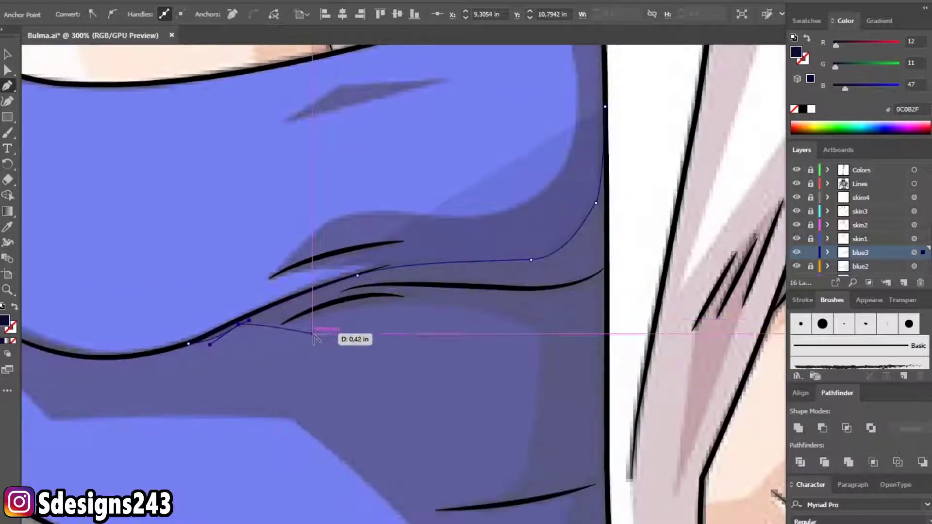
drag(338, 307, 387, 294)
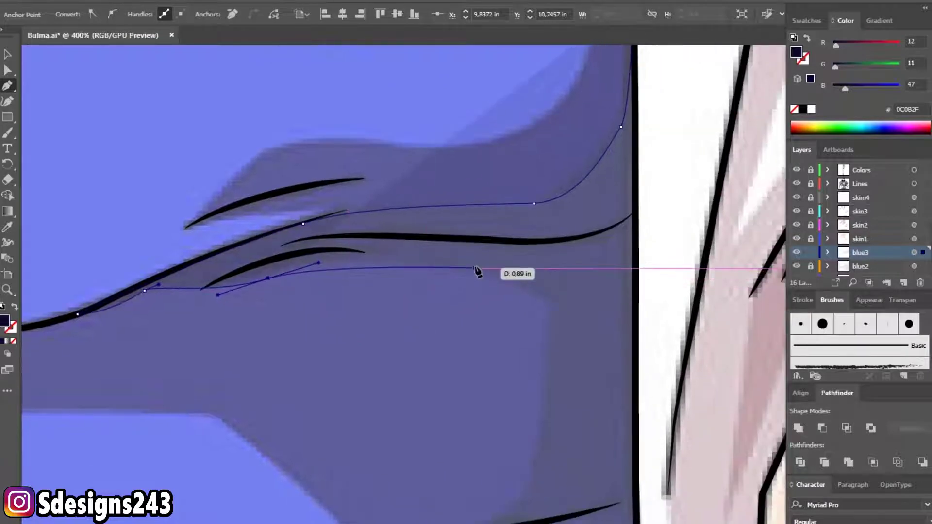
mouse_move(488, 275)
mouse_down()
mouse_move(539, 297)
mouse_move(555, 357)
mouse_move(545, 360)
mouse_up()
scroll(558, 340, down, 3)
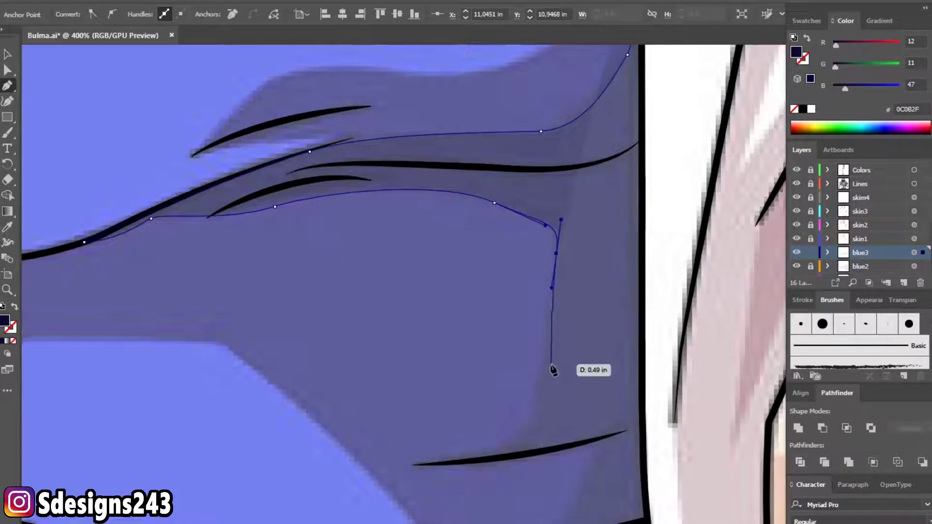
drag(528, 426, 510, 442)
click(412, 465)
drag(403, 465, 302, 447)
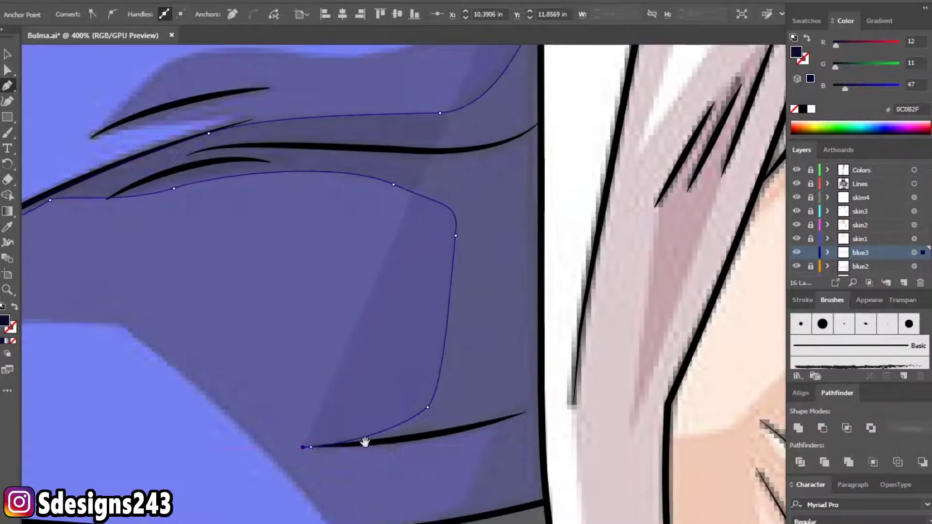
drag(487, 436, 529, 411)
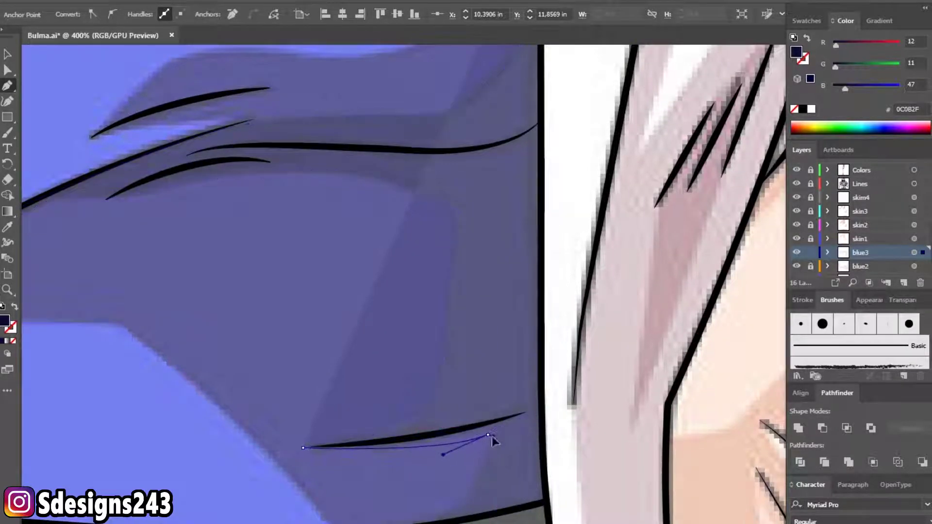
drag(491, 436, 534, 349)
drag(461, 439, 410, 464)
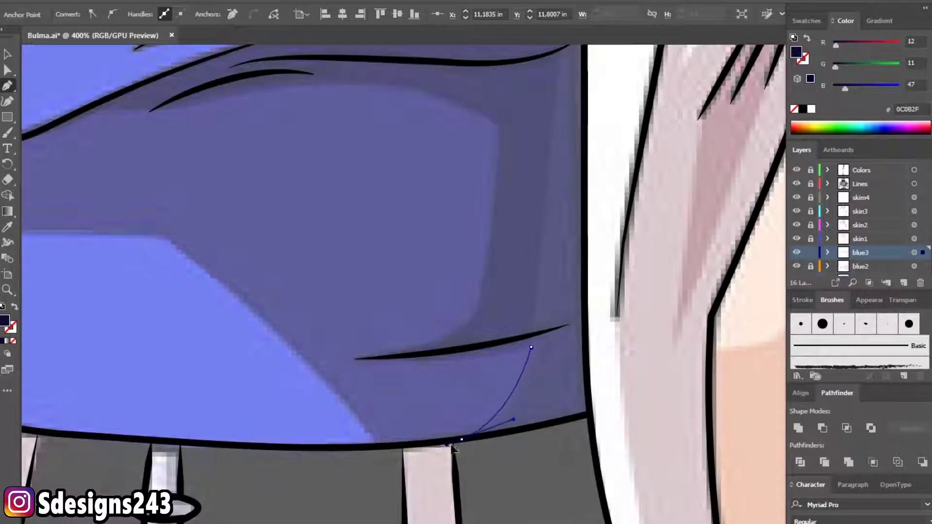
- Run the outline along the hem to the right edge, then zoom out to check the figure
click(588, 414)
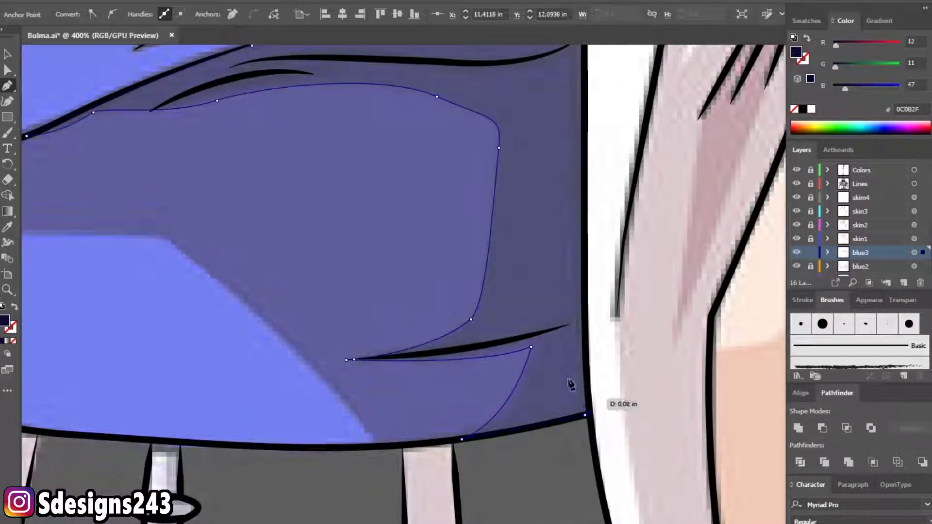
alt+scroll(575, 322, up, 1)
scroll(577, 282, up, 3)
scroll(587, 242, up, 3)
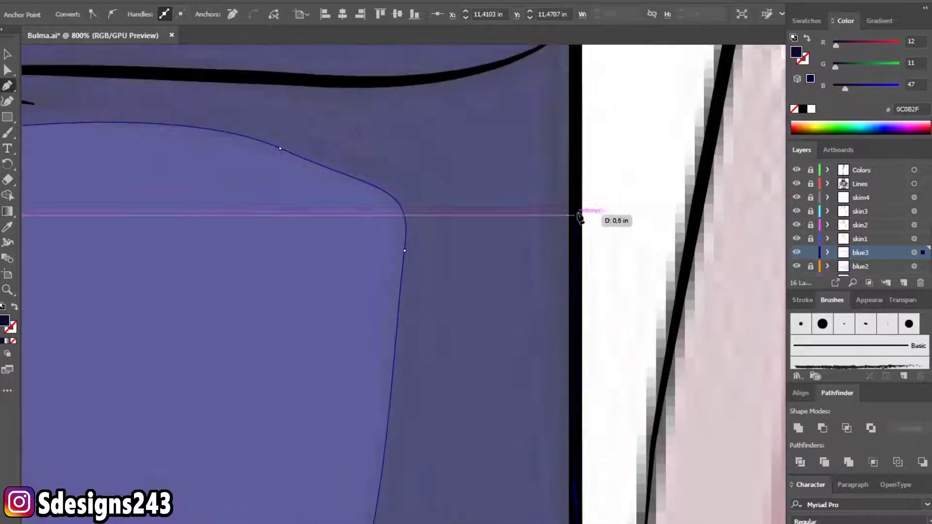
alt+scroll(558, 233, down, 1)
scroll(515, 287, up, 5)
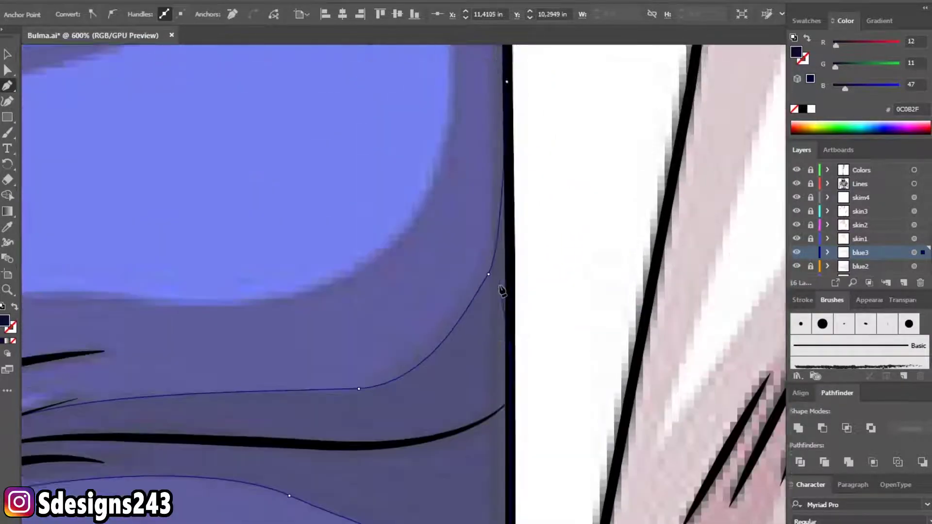
scroll(503, 292, up, 3)
key(ctrl+1)
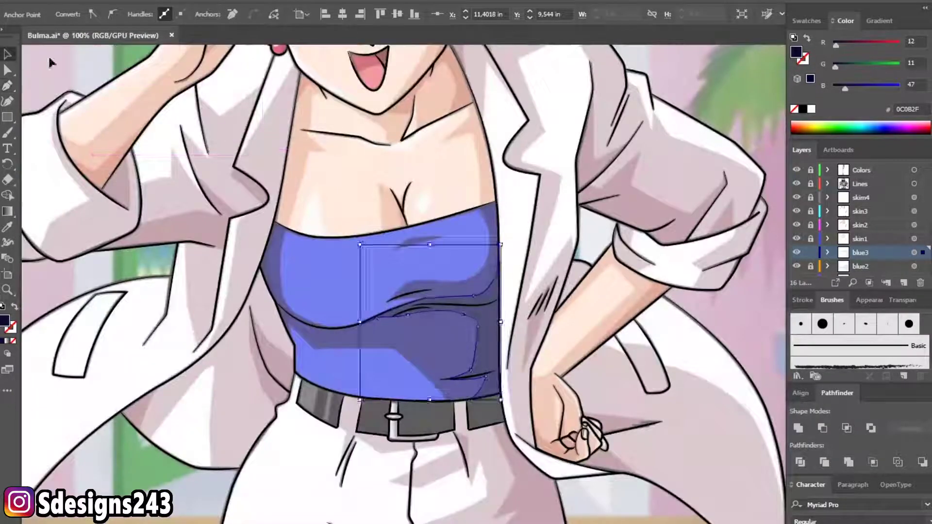
- Deselect the shading shape and hide the coloured reference layer
key(ctrl+shift+a)
scroll(809, 258, down, 1)
scroll(809, 257, down, 1)
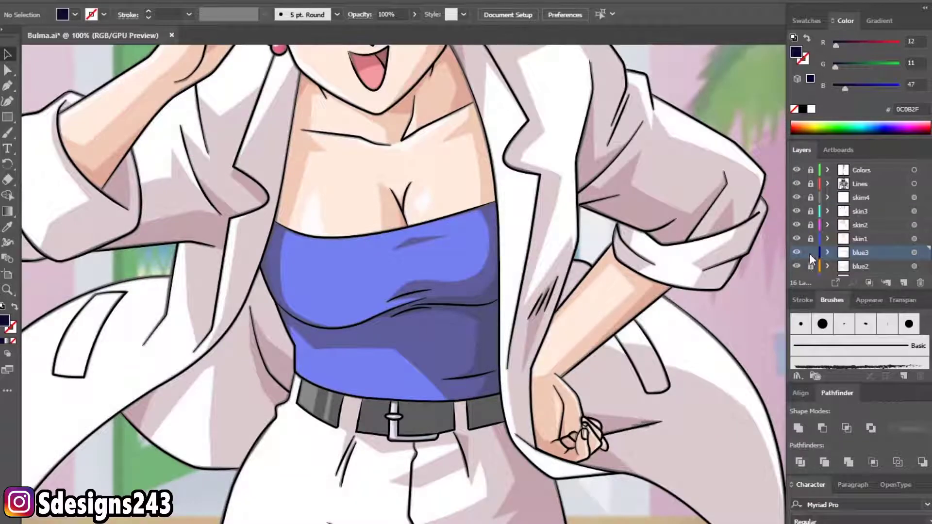
scroll(810, 258, down, 1)
click(797, 270)
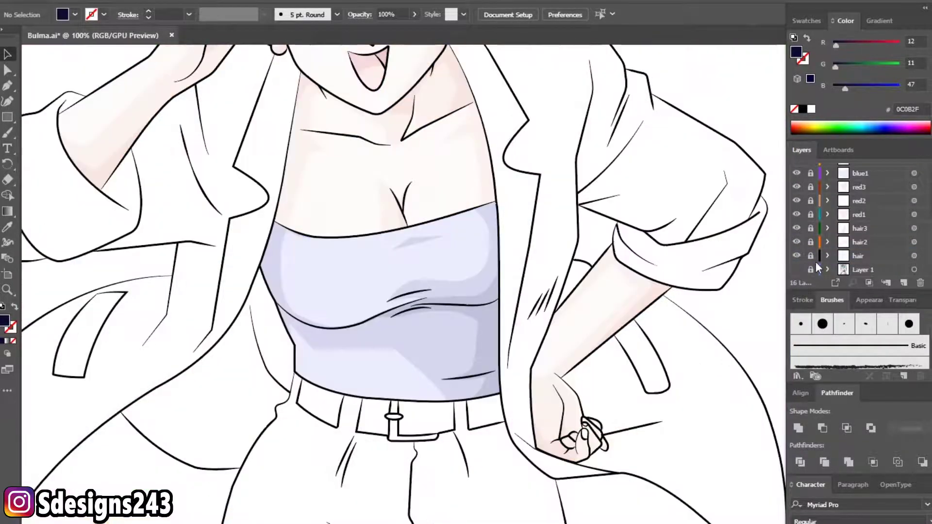
scroll(815, 261, up, 3)
drag(810, 256, 810, 228)
- Select the artwork on the blue layers, set its opacity to 100%, then deselect
click(914, 255)
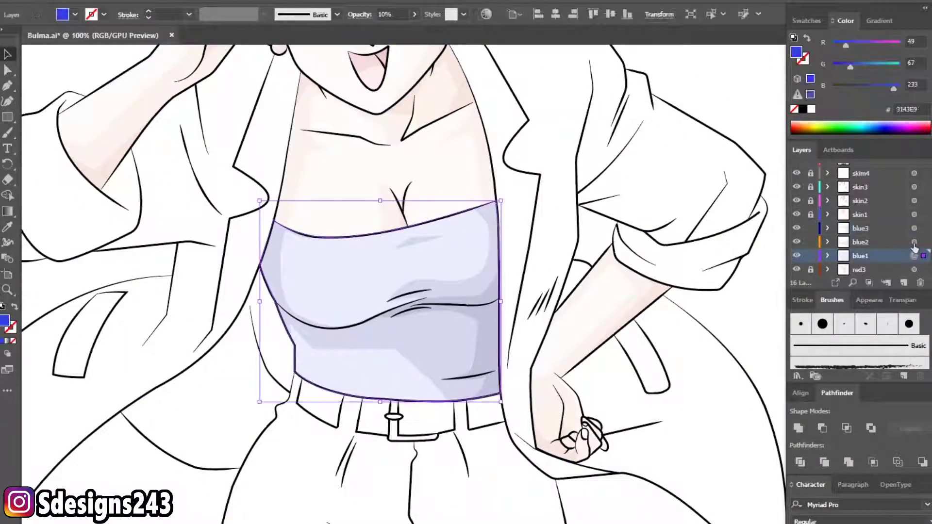
shift+click(914, 228)
text(100)
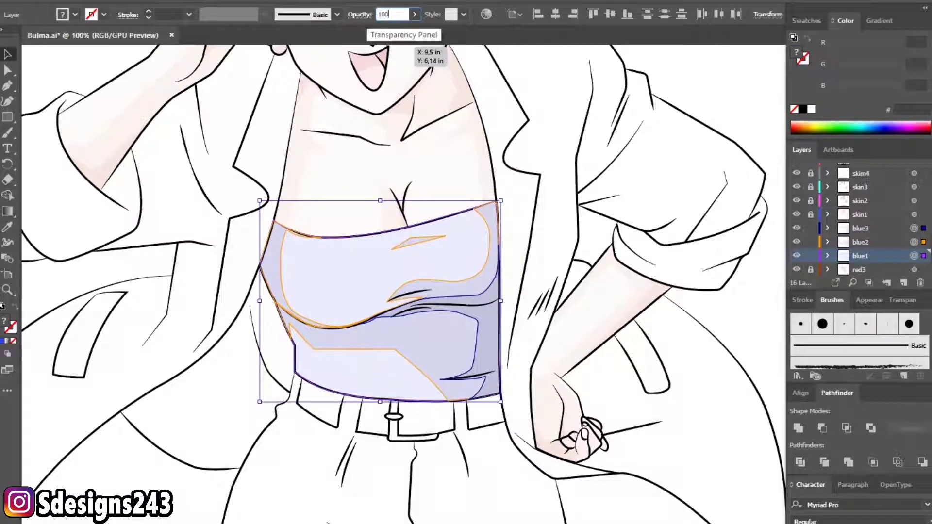
key(Return)
click(217, 146)
alt+scroll(217, 144, down, 1)
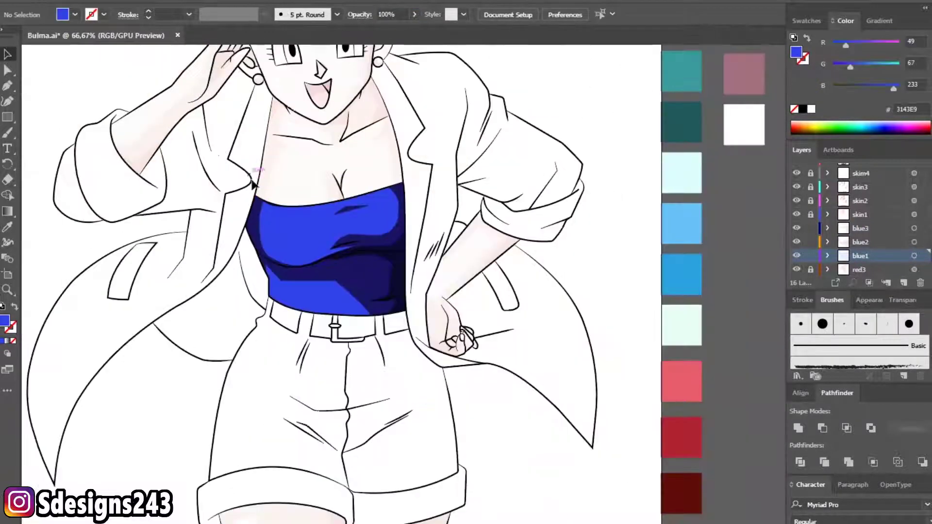
scroll(330, 175, up, 1)
scroll(444, 209, up, 1)
scroll(444, 209, up, 1)
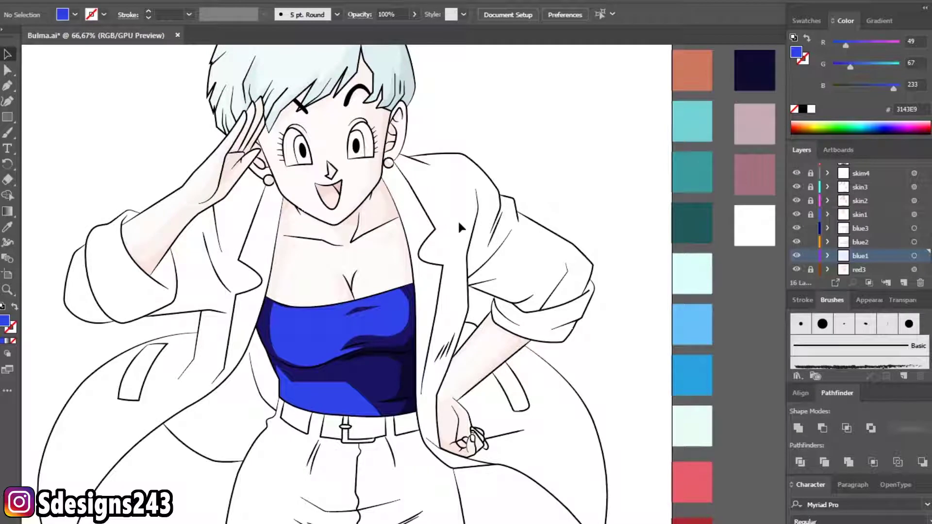
- Target the blue1, blue2 and blue3 artwork, commit 10% opacity, then deselect
click(914, 256)
shift+click(914, 242)
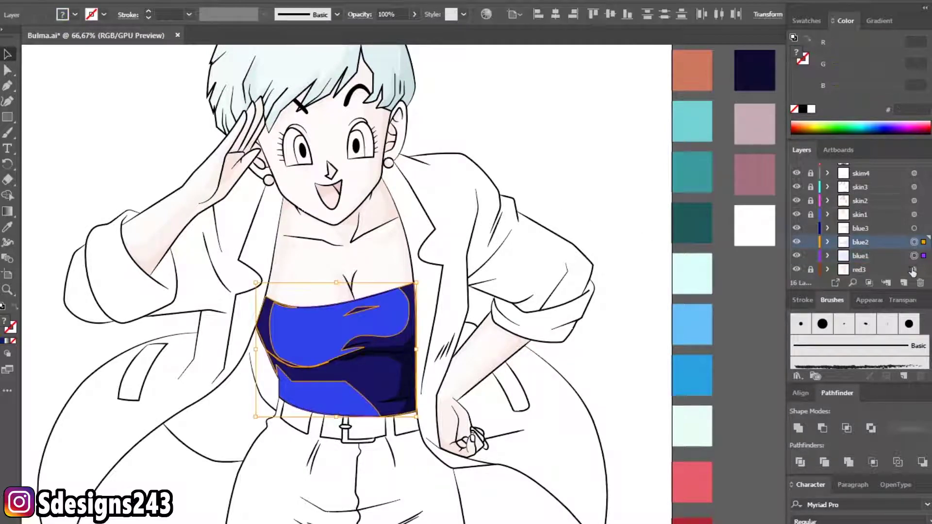
click(914, 228)
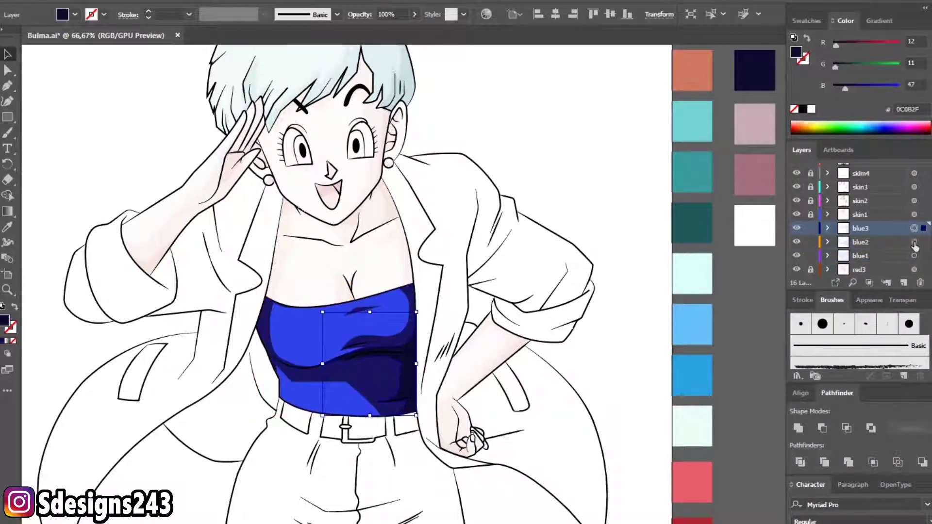
shift+click(914, 242)
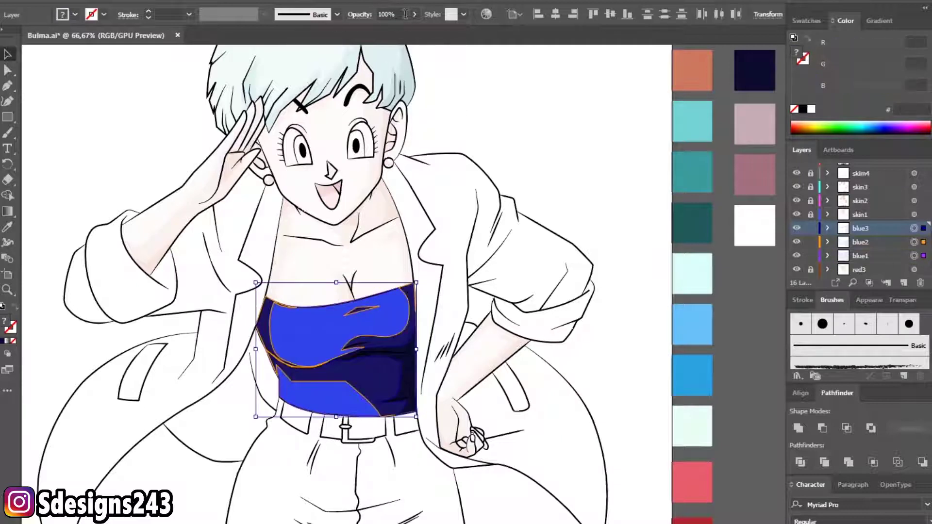
text(10)
key(Return)
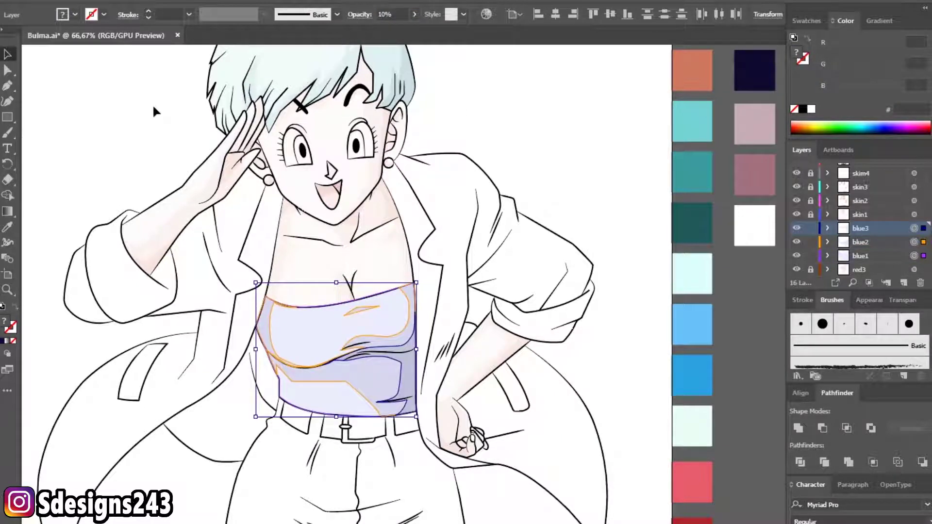
click(154, 111)
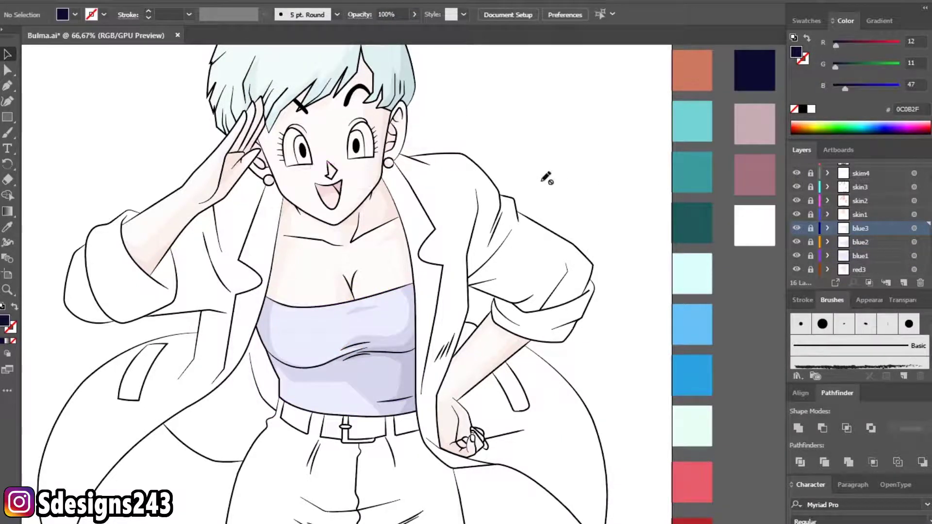
- Show the coloured reference image layer again beneath the faded blue top
scroll(854, 228, down, 3)
click(796, 270)
scroll(479, 181, down, 1)
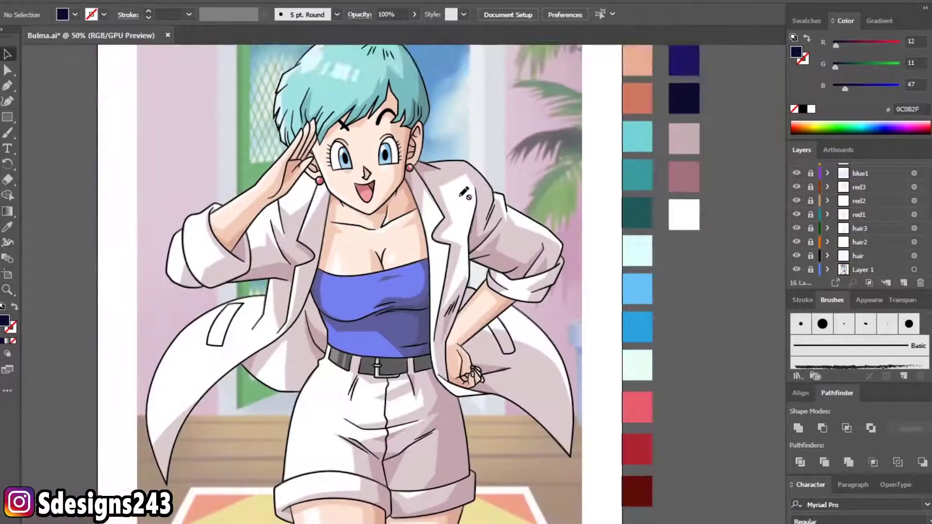
scroll(397, 290, down, 1)
scroll(397, 291, up, 2)
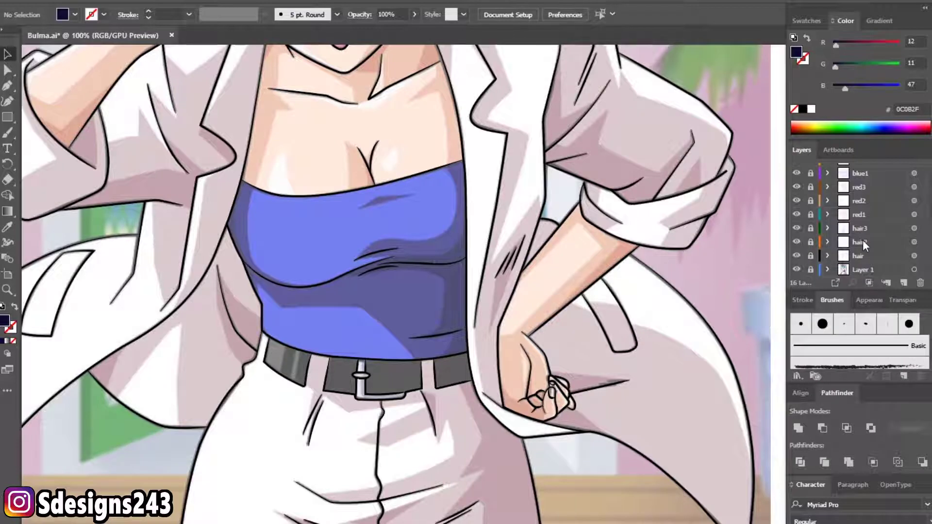
- Make Layer 1 current and ready a light pink C6ACB2 fill at 10% opacity
click(863, 270)
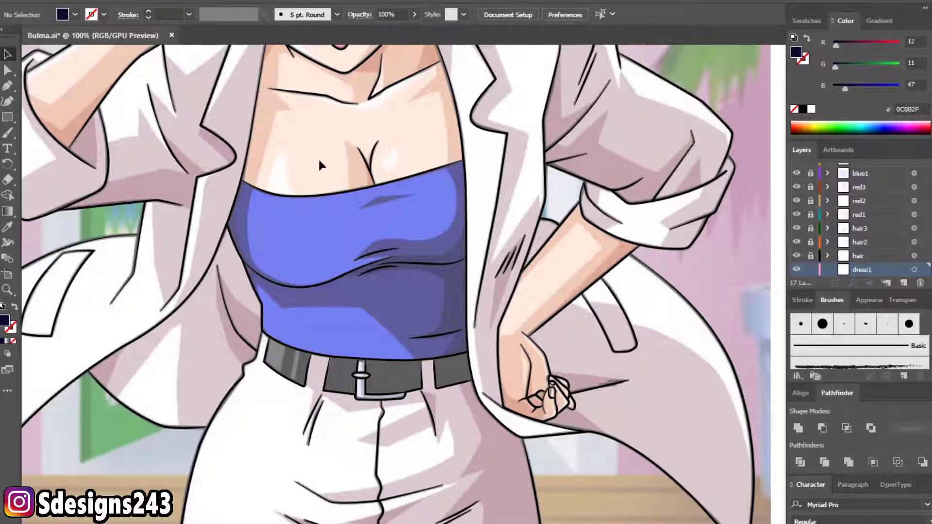
scroll(854, 221, up, 3)
scroll(599, 232, down, 2)
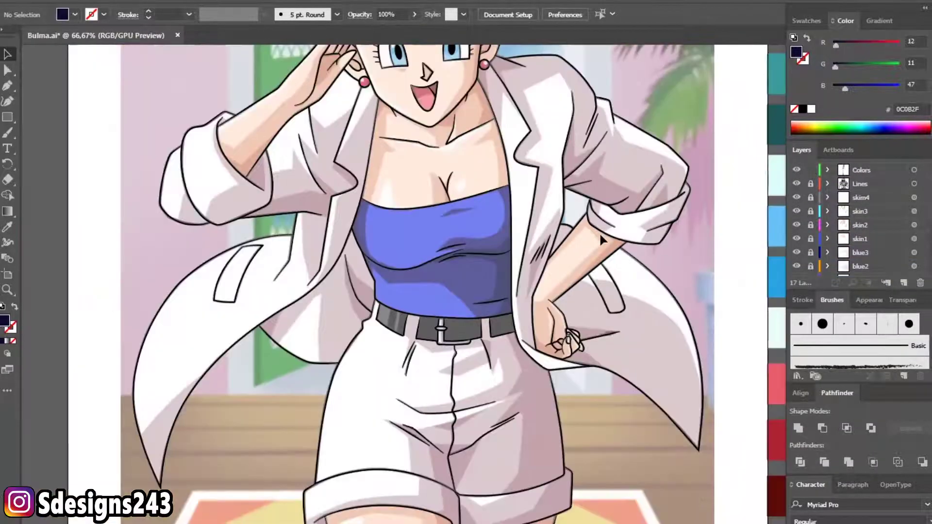
scroll(572, 246, up, 3)
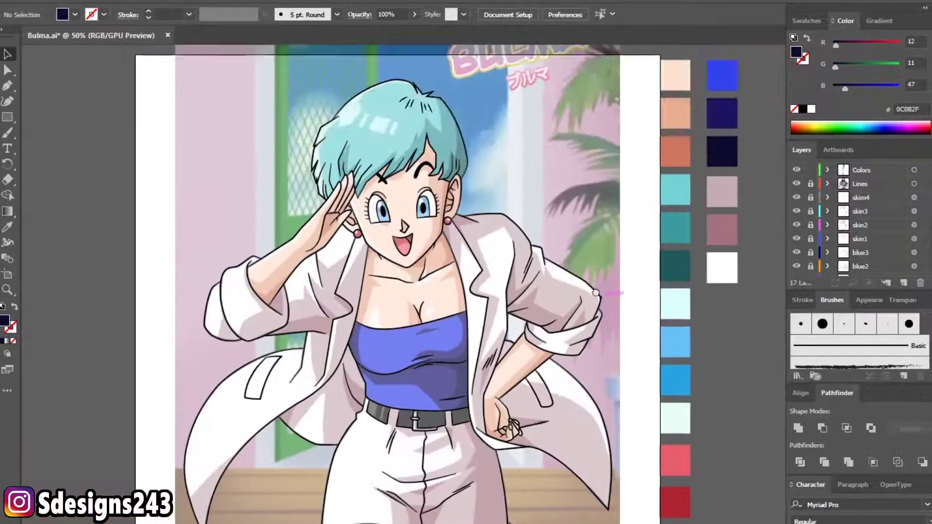
click(723, 180)
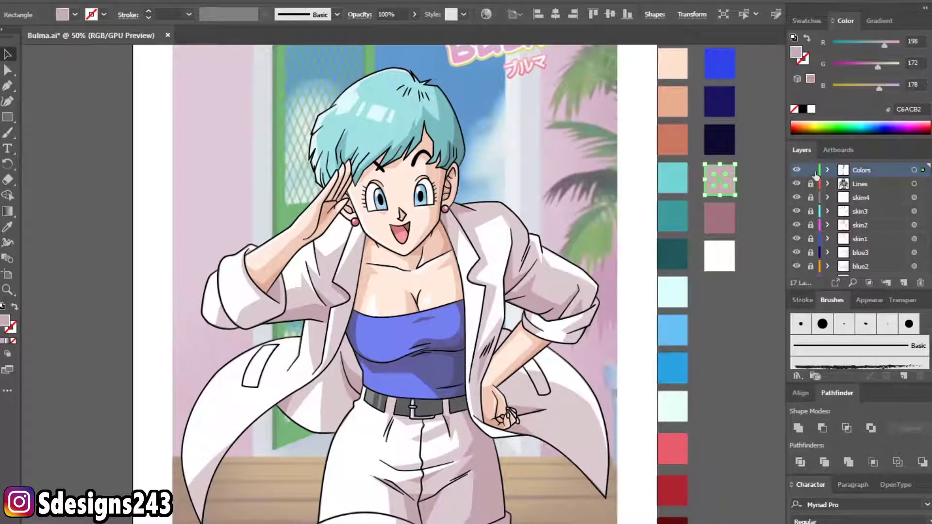
scroll(840, 238, down, 5)
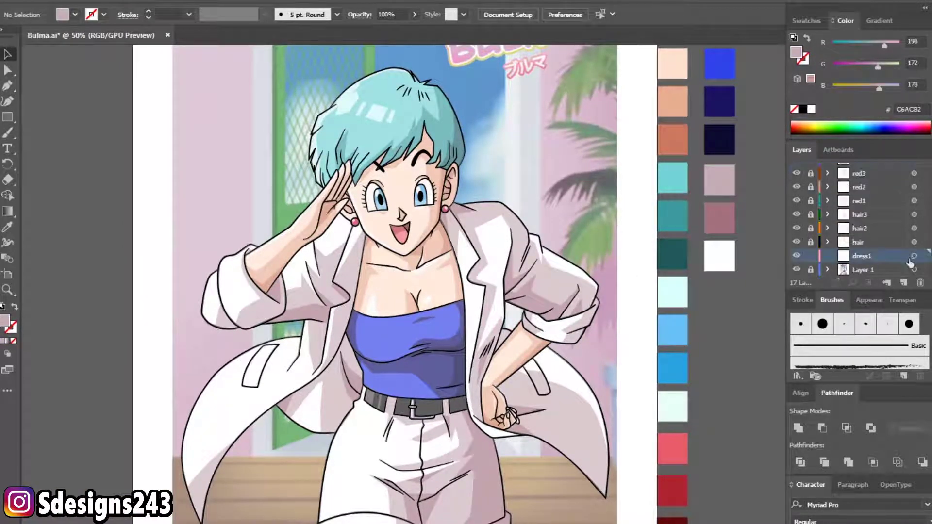
text(10)
key(Return)
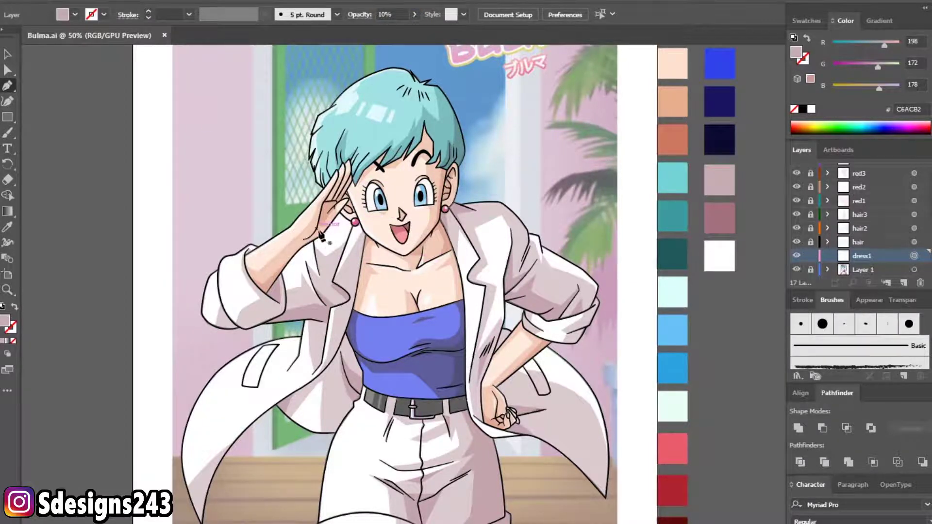
- Start the coat outline at the earring edge and place anchors down the collar
scroll(323, 237, up, 5)
scroll(468, 164, up, 1)
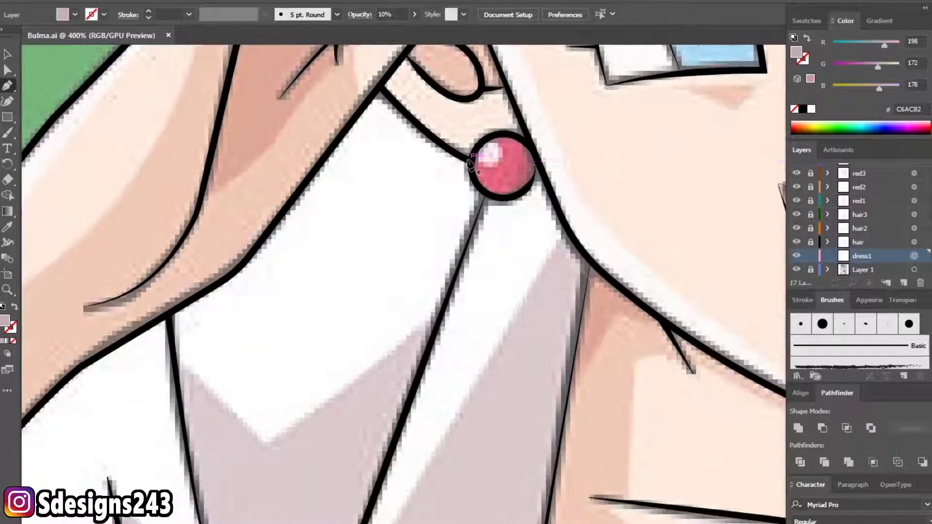
click(473, 161)
click(379, 86)
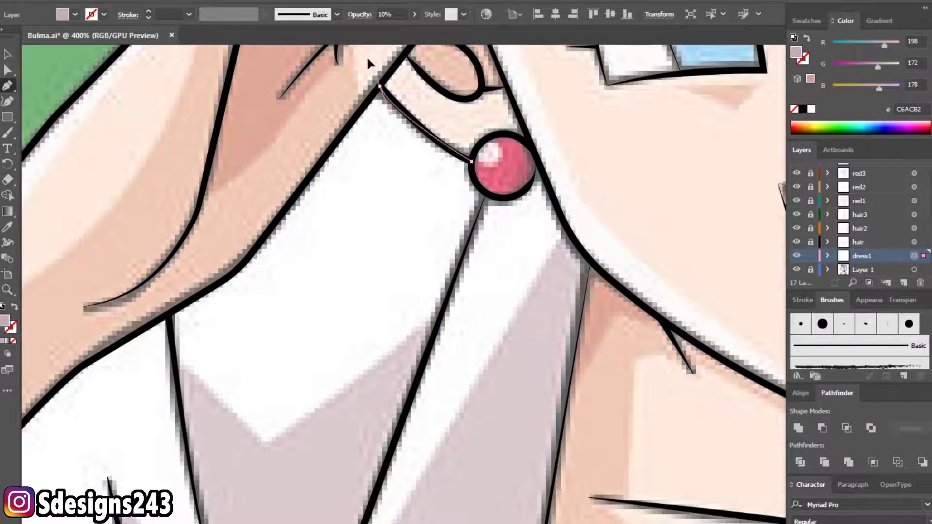
click(339, 141)
scroll(350, 166, down, 2)
scroll(350, 166, left, 2)
click(332, 187)
click(243, 259)
scroll(315, 236, down, 2)
scroll(315, 236, left, 2)
click(272, 256)
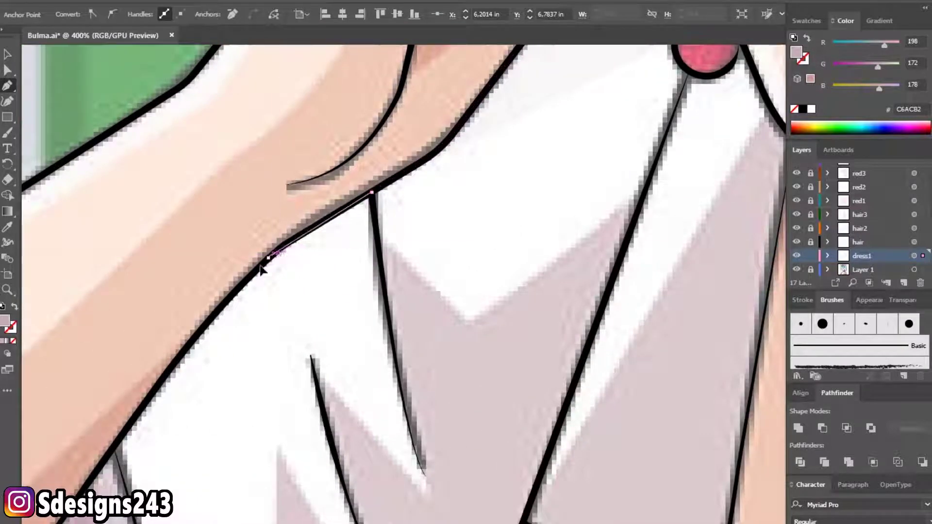
scroll(292, 260, down, 2)
scroll(292, 260, left, 1)
- Continue the outline with more anchors along the collar edge
click(296, 247)
click(274, 275)
click(253, 305)
click(207, 374)
scroll(208, 374, down, 3)
scroll(208, 374, left, 2)
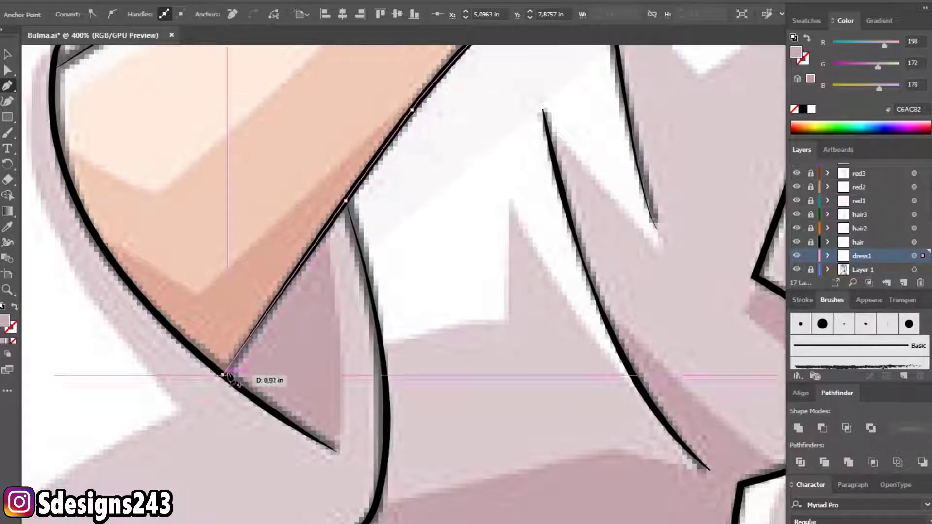
click(228, 374)
scroll(229, 374, left, 2)
- Trace anchors along the arm's skin edge up to the collar tip
click(261, 335)
scroll(270, 278, up, 3)
scroll(270, 278, left, 2)
click(255, 333)
click(243, 293)
click(235, 215)
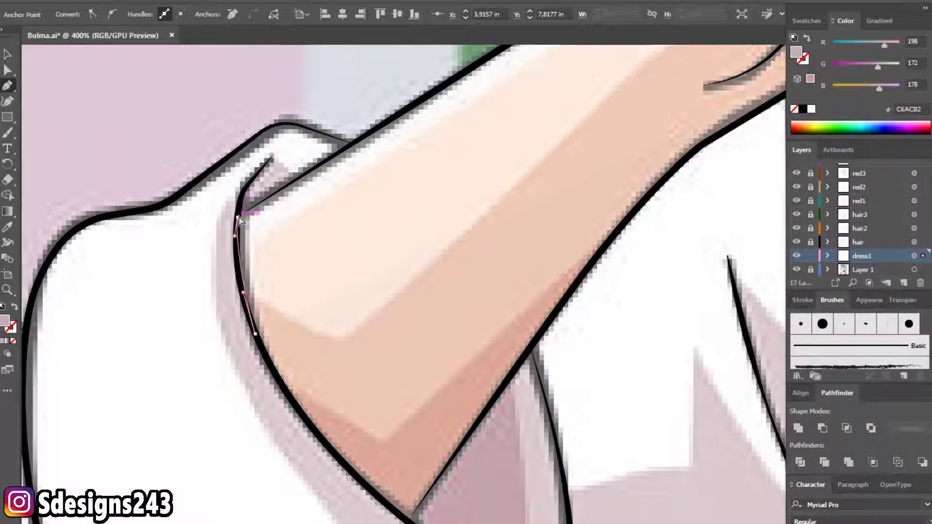
- Add curved anchors following the collar curve and the coat edge
click(354, 143)
scroll(357, 145, up, 3)
scroll(461, 243, up, 3)
scroll(461, 243, left, 3)
click(573, 269)
drag(447, 231, 458, 246)
drag(330, 219, 273, 244)
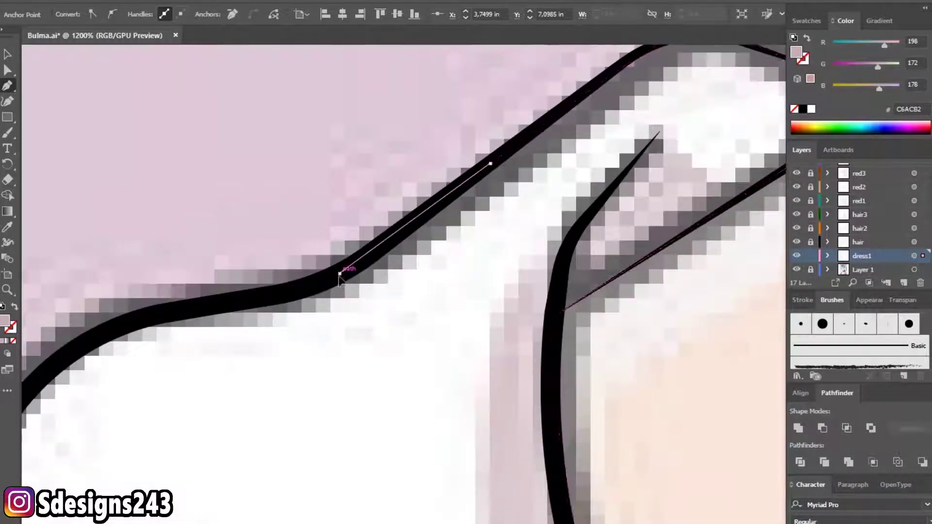
scroll(389, 243, left, 3)
drag(325, 272, 300, 307)
scroll(300, 307, down, 3)
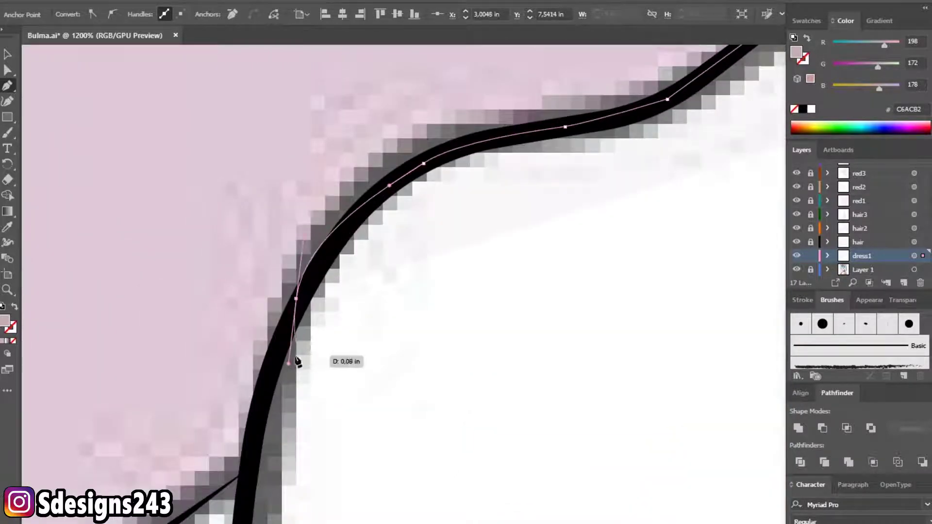
drag(280, 359, 225, 401)
- Add a curved anchor along the sleeve edge and shape the sleeve corner
scroll(272, 350, down, 2)
scroll(333, 389, down, 2)
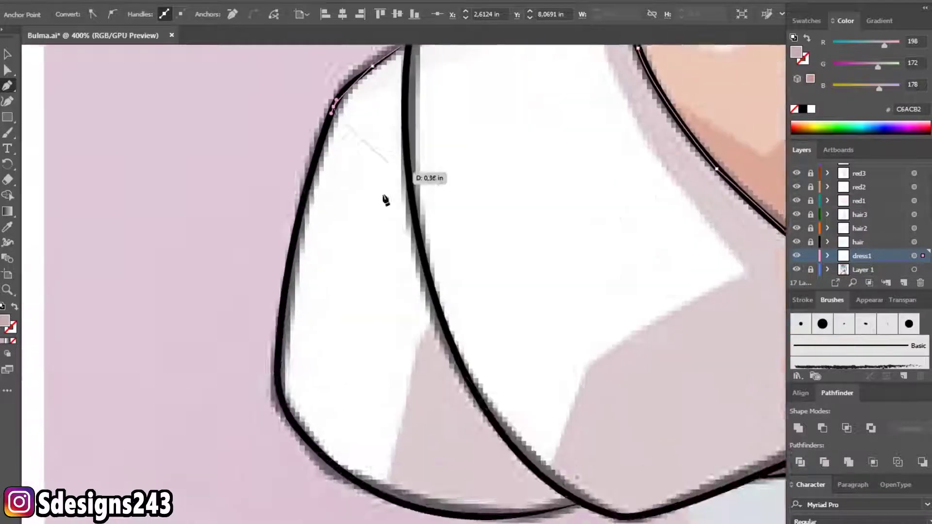
scroll(369, 251, up, 1)
scroll(347, 248, up, 1)
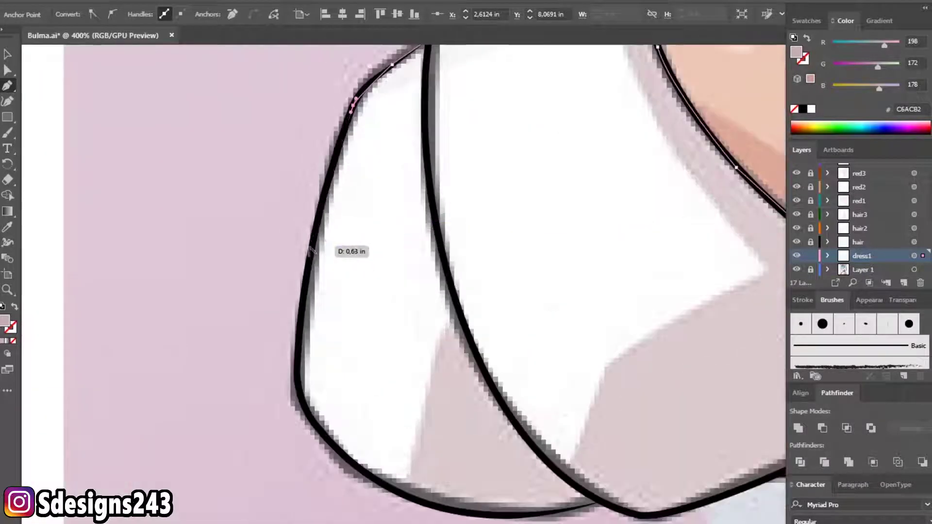
scroll(347, 255, up, 1)
drag(306, 290, 329, 302)
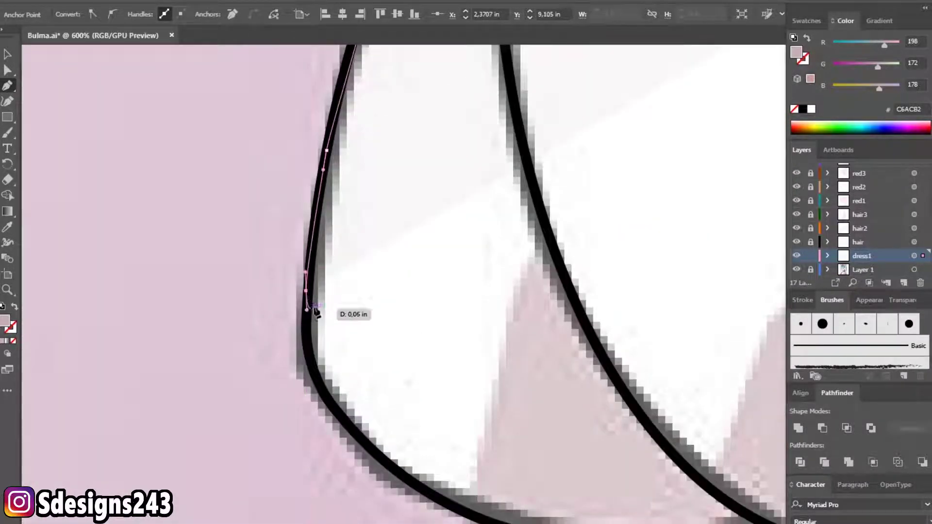
scroll(361, 270, down, 2)
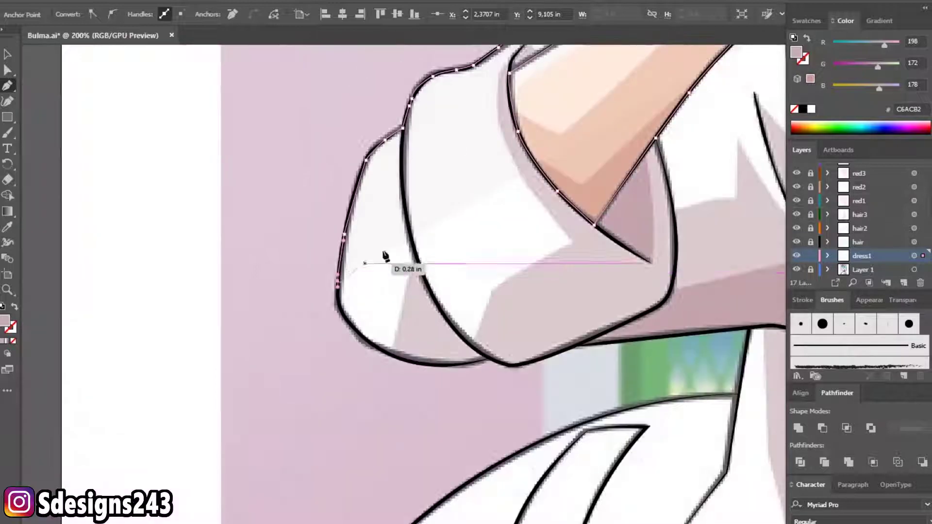
scroll(343, 318, down, 1)
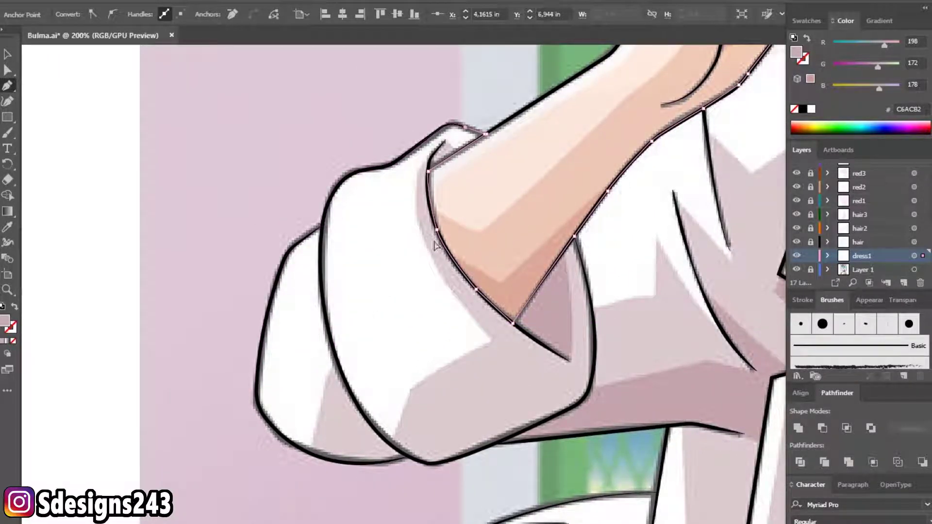
scroll(475, 152, up, 2)
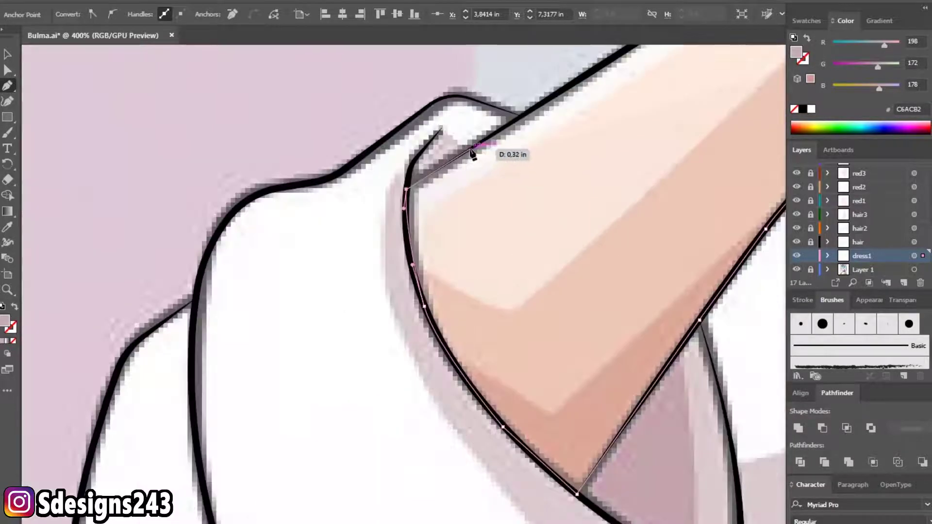
click(477, 144)
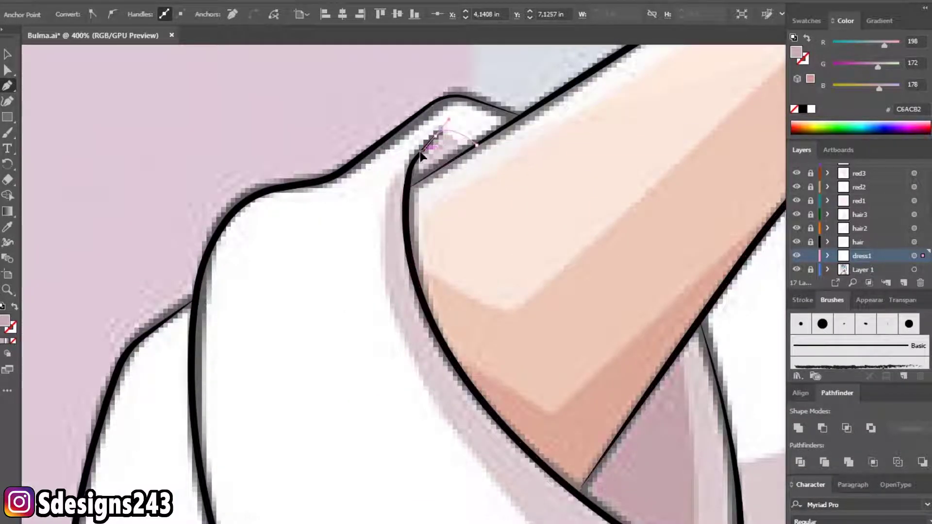
drag(420, 159, 419, 156)
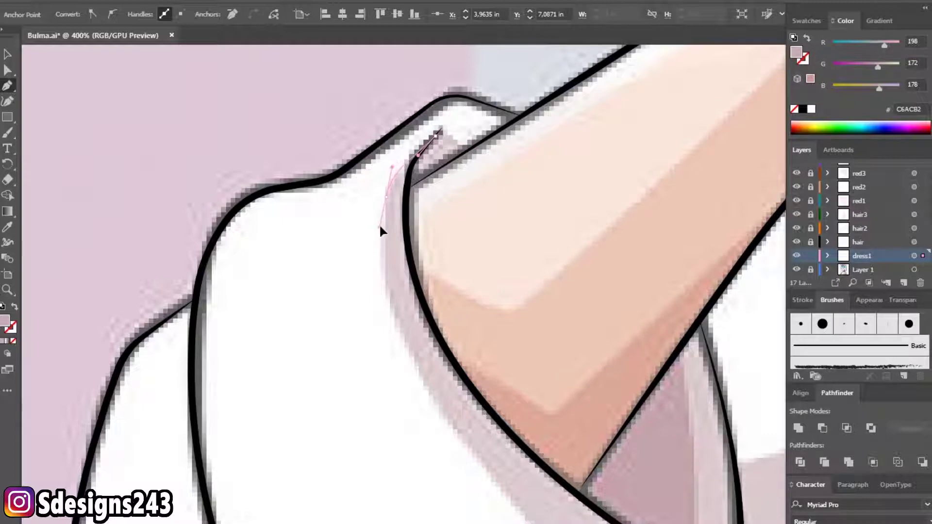
- Trace the inner sleeve edge and fold down to the sleeve's bottom-left corner
drag(380, 226, 333, 143)
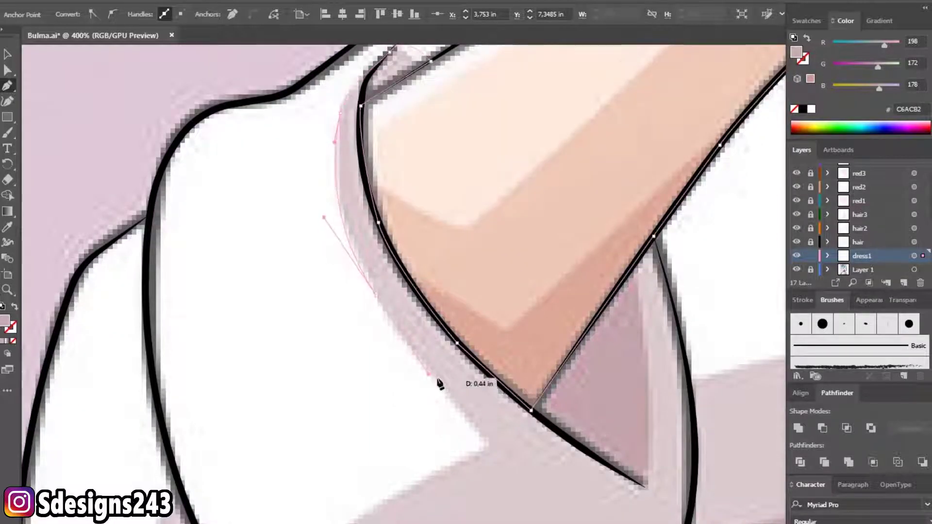
drag(437, 383, 367, 289)
click(419, 351)
drag(406, 382, 425, 287)
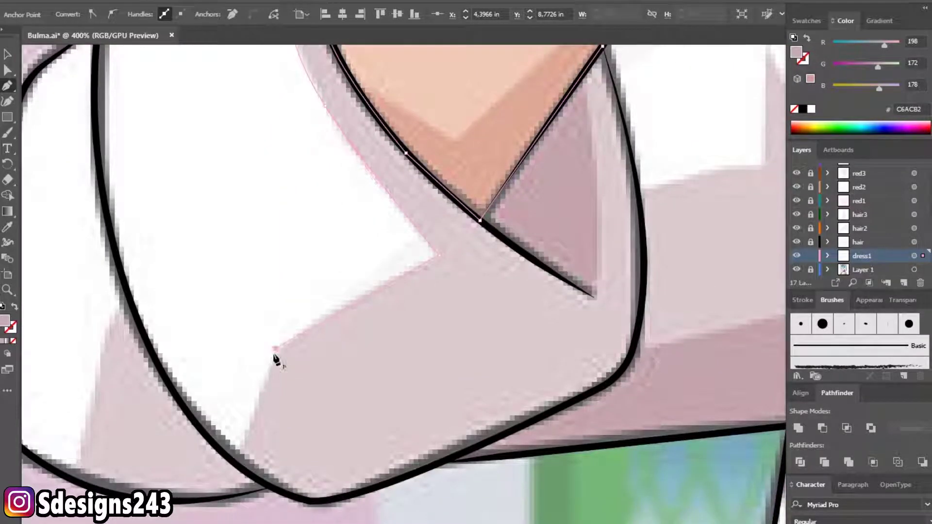
click(241, 459)
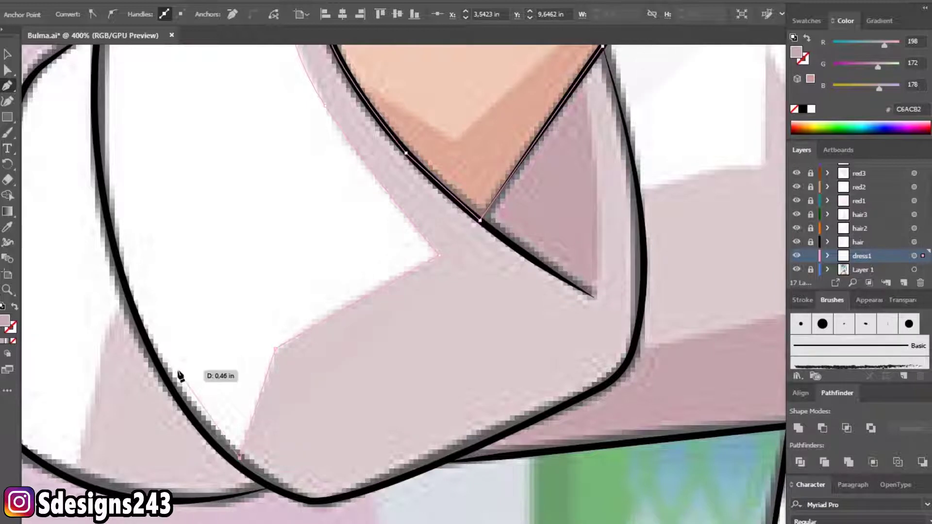
drag(120, 280, 122, 232)
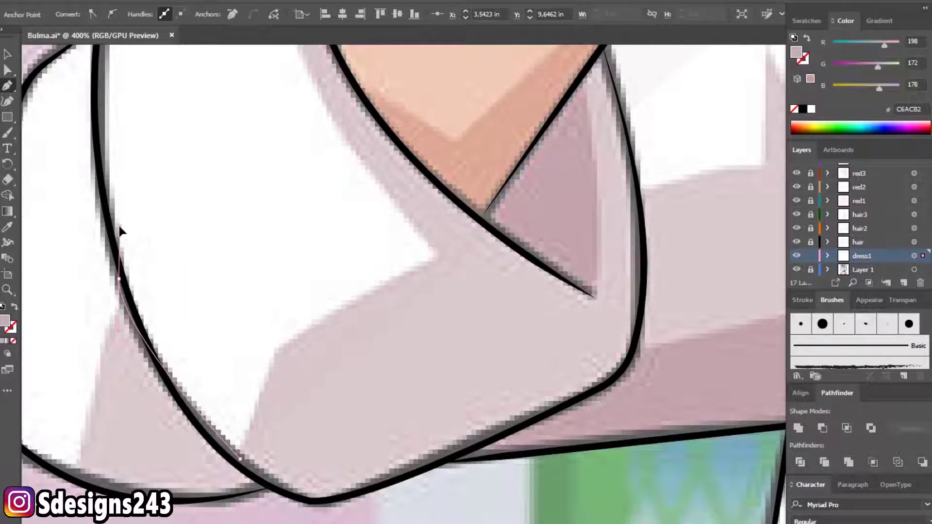
drag(160, 349, 167, 271)
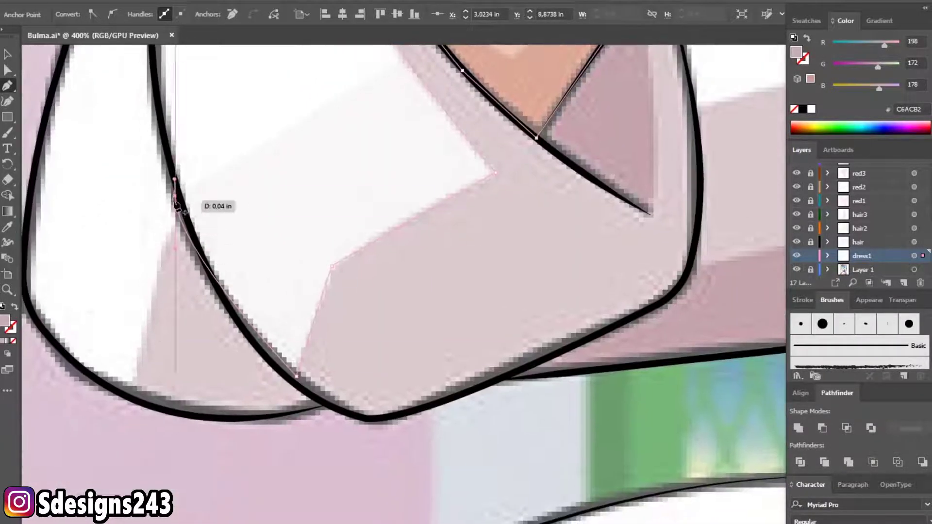
click(128, 395)
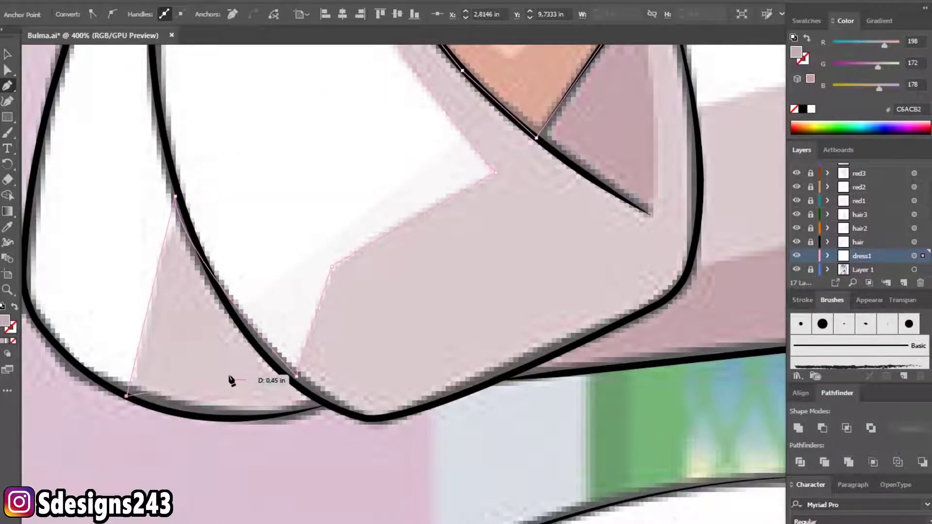
- Add anchors on the outer sleeve outline and curve the path along its bottom edge
key(ctrl+minus)
key(ctrl+plus)
key(ctrl+plus)
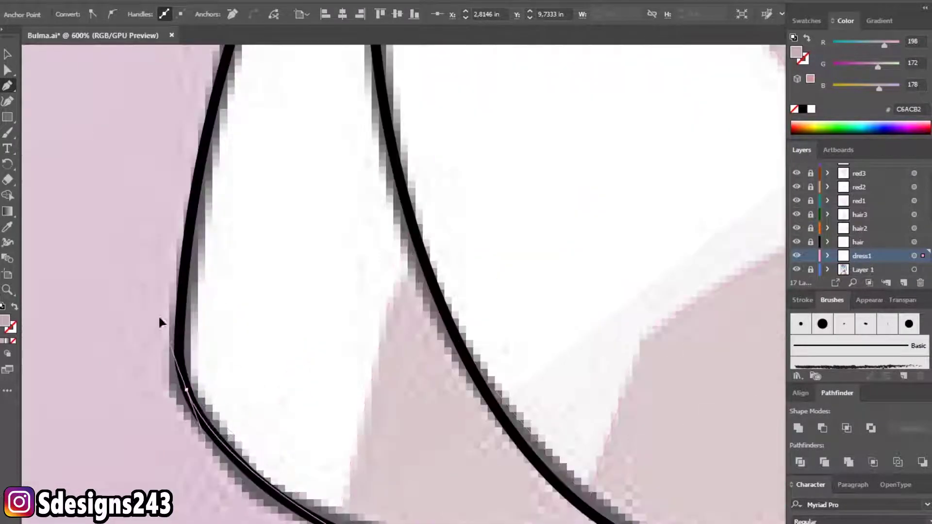
scroll(237, 194, up, 5)
click(166, 259)
scroll(203, 243, down, 2)
scroll(225, 377, down, 1)
scroll(266, 335, down, 1)
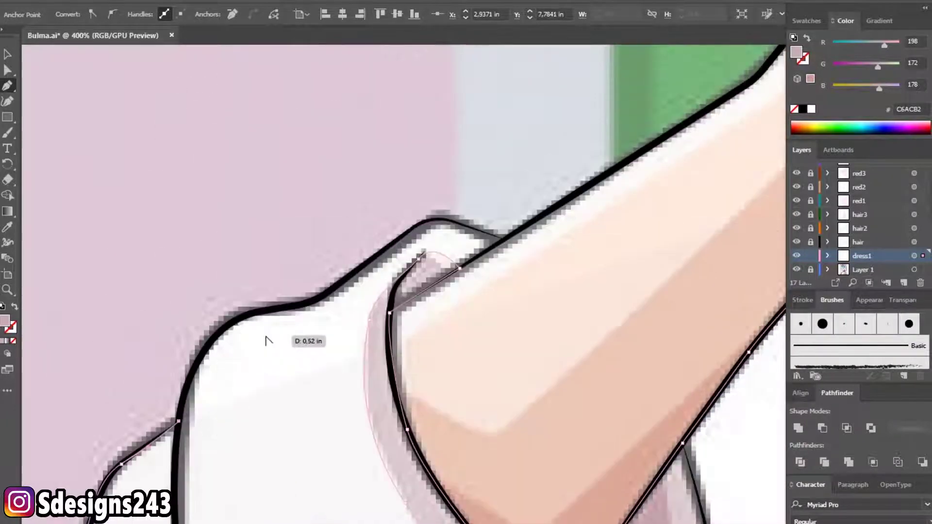
scroll(267, 338, down, 1)
scroll(267, 340, down, 2)
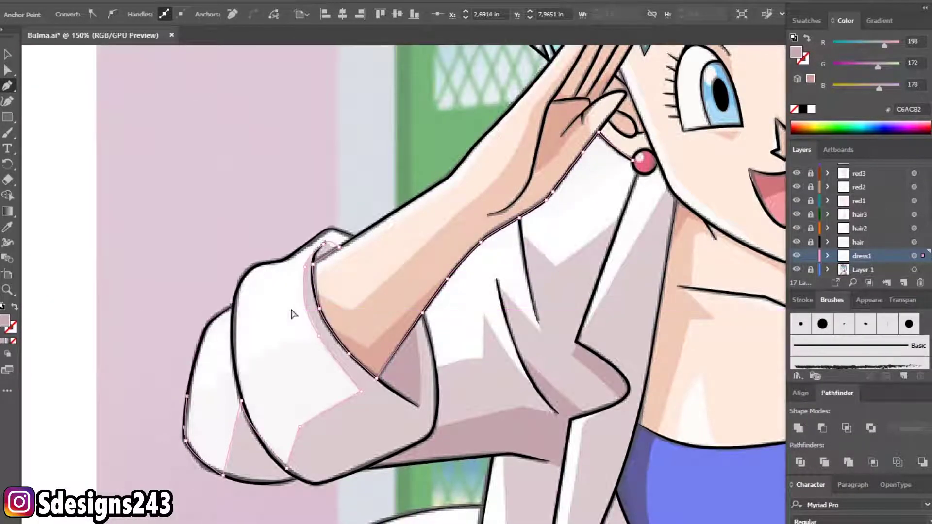
scroll(293, 315, up, 2)
scroll(294, 406, down, 2)
click(199, 296)
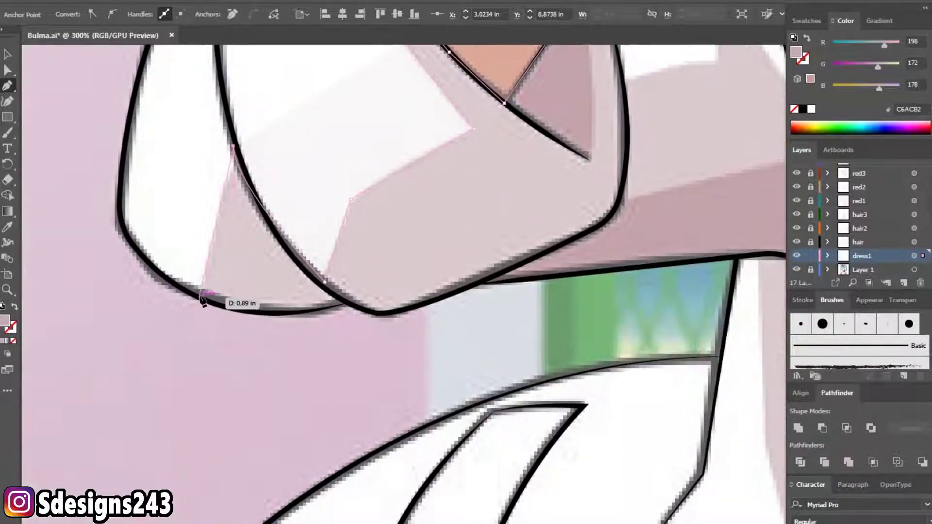
drag(295, 314, 339, 307)
- Continue the path with anchors along the lower coat edge
click(351, 306)
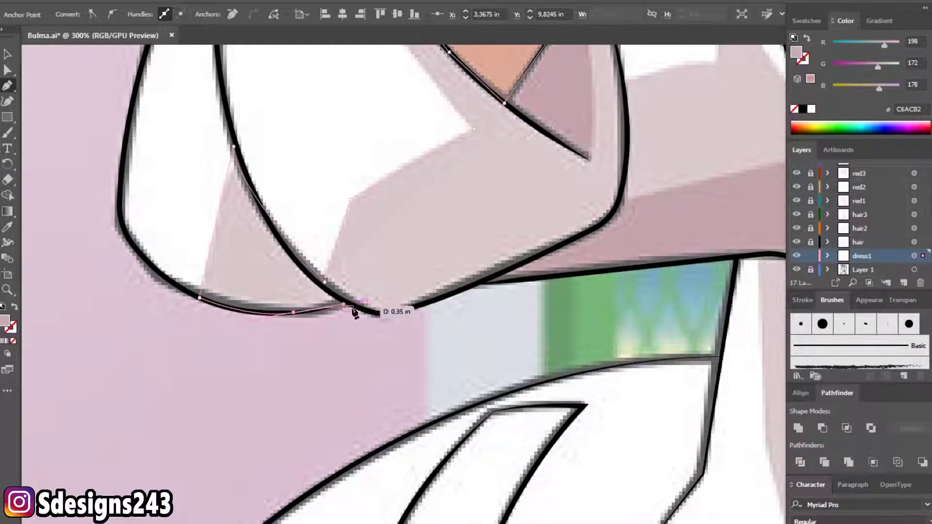
click(392, 312)
scroll(383, 312, right, 5)
scroll(383, 313, up, 2)
click(342, 342)
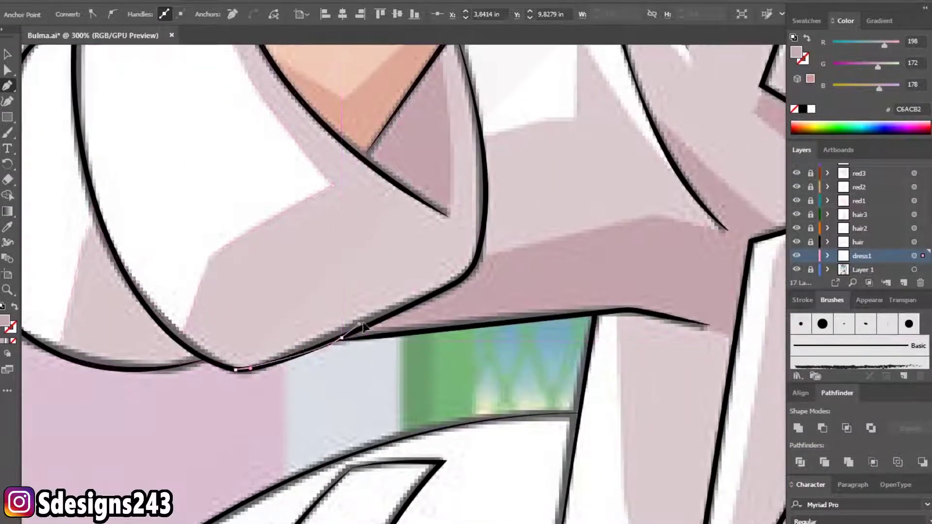
scroll(386, 340, down, 2)
scroll(340, 327, down, 3)
scroll(226, 406, up, 4)
scroll(229, 397, up, 1)
click(226, 393)
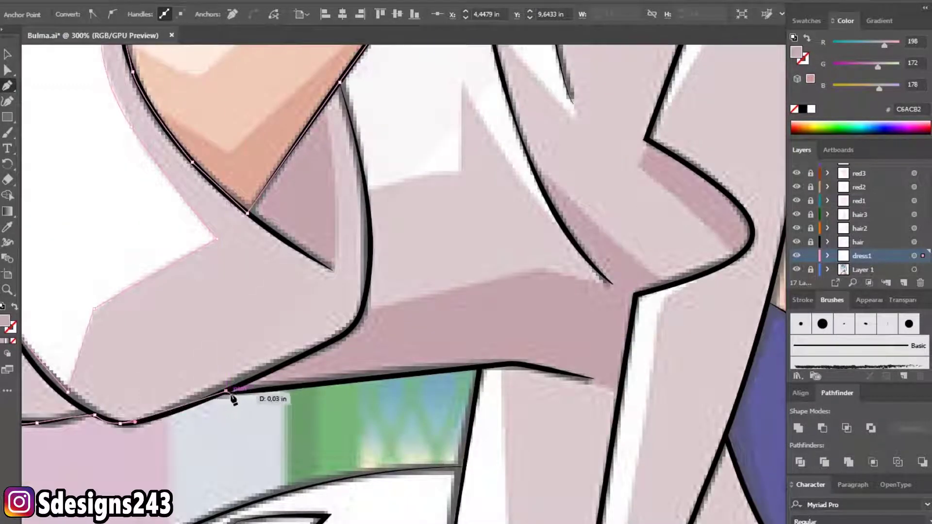
click(281, 388)
- Set curved anchors around the lower coat corner
scroll(347, 387, right, 3)
drag(367, 368, 374, 372)
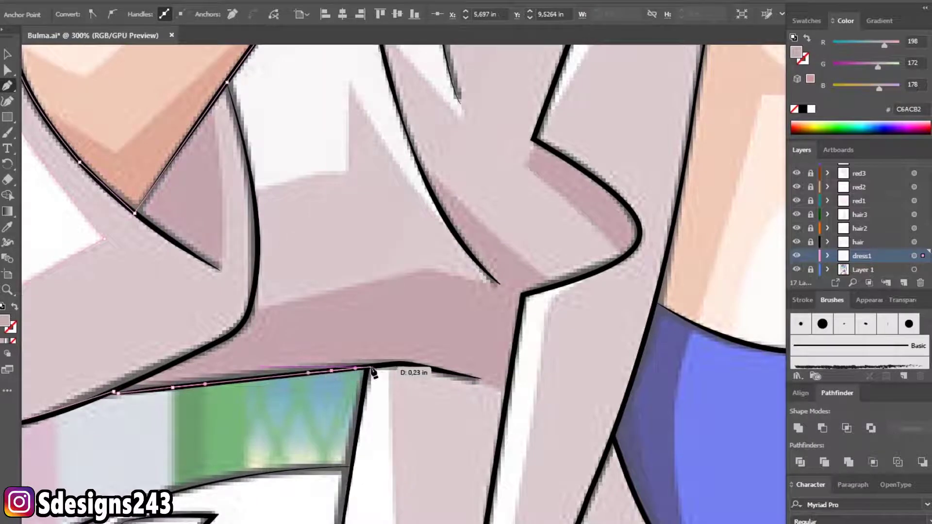
click(360, 416)
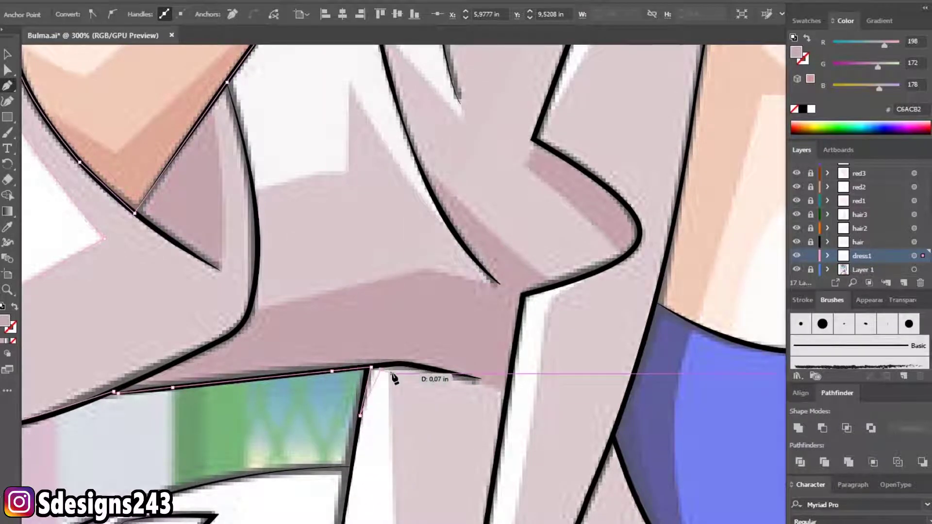
drag(387, 368, 374, 416)
scroll(374, 416, down, 2)
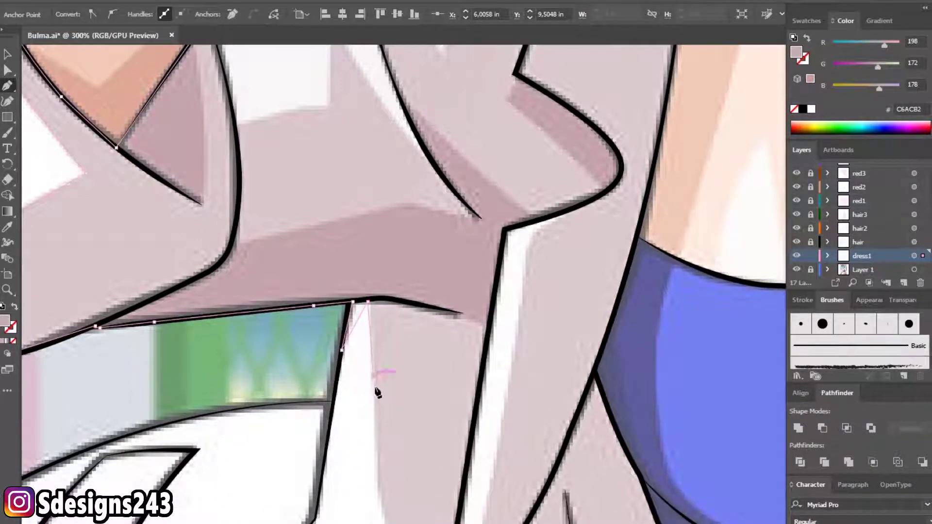
scroll(378, 393, down, 3)
- Anchor the lapel's top corner and trace partway down the lapel edge
drag(343, 175, 339, 180)
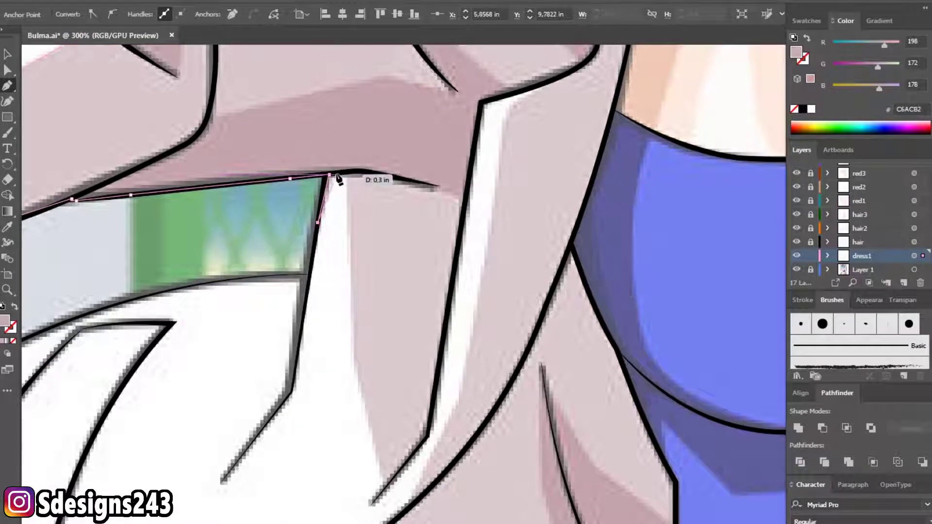
click(347, 173)
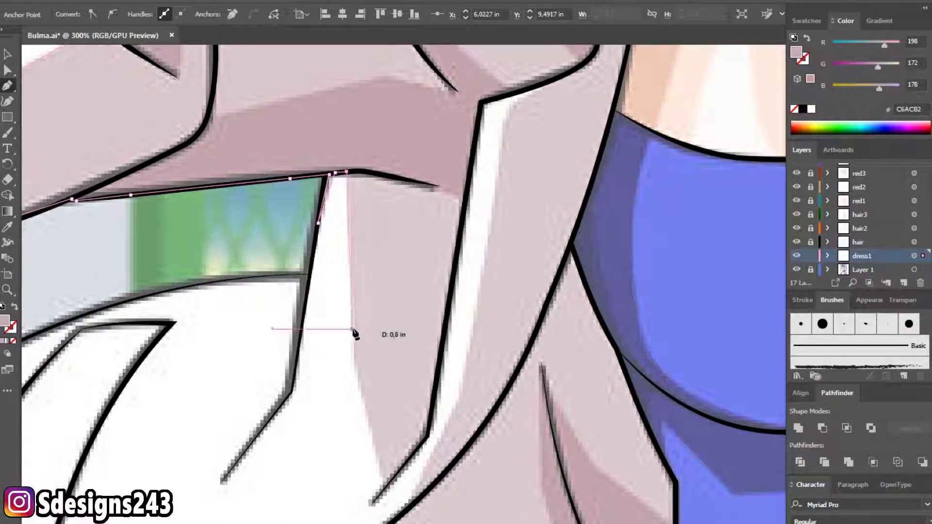
click(353, 363)
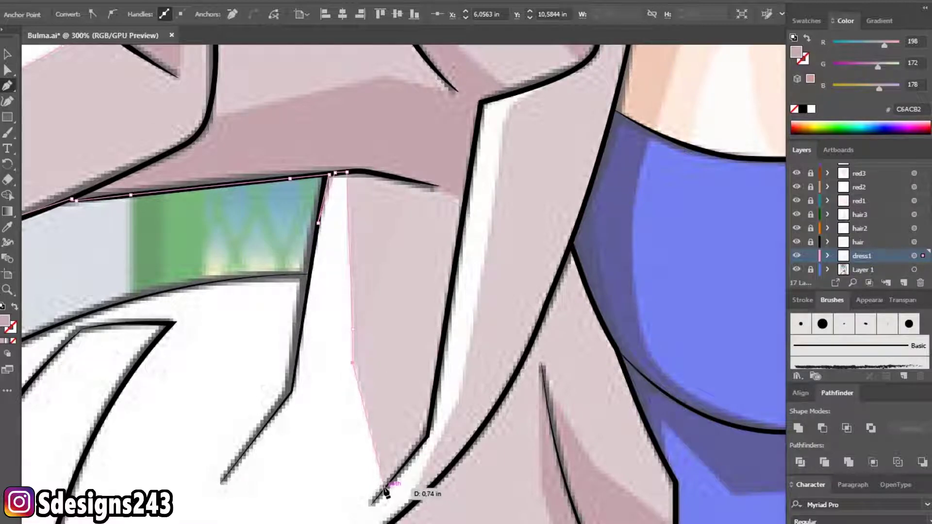
scroll(401, 455, up, 2)
scroll(453, 426, up, 2)
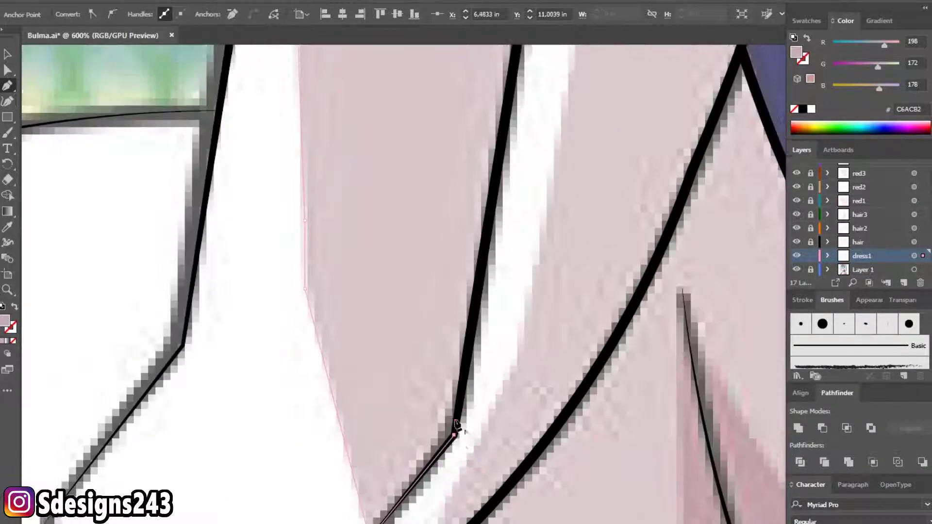
scroll(501, 231, up, 3)
scroll(516, 260, down, 2)
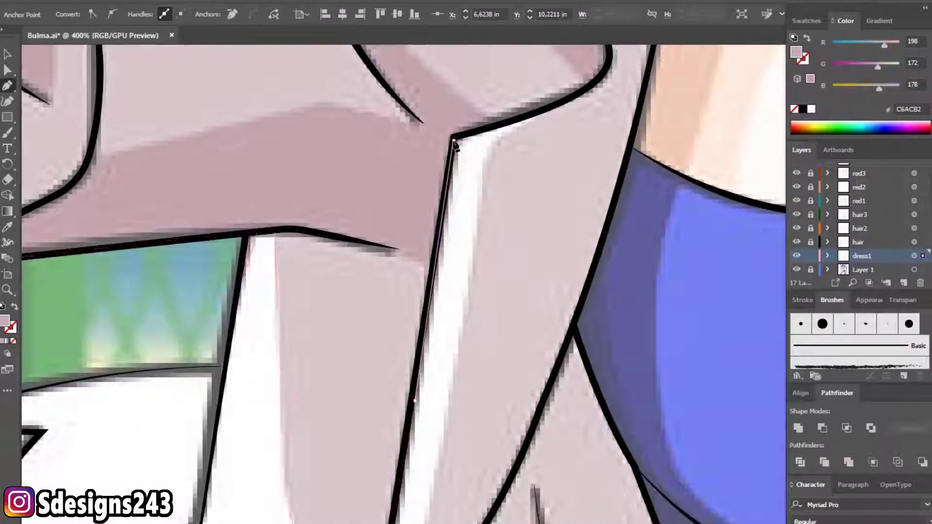
scroll(457, 196, down, 1)
drag(477, 220, 425, 309)
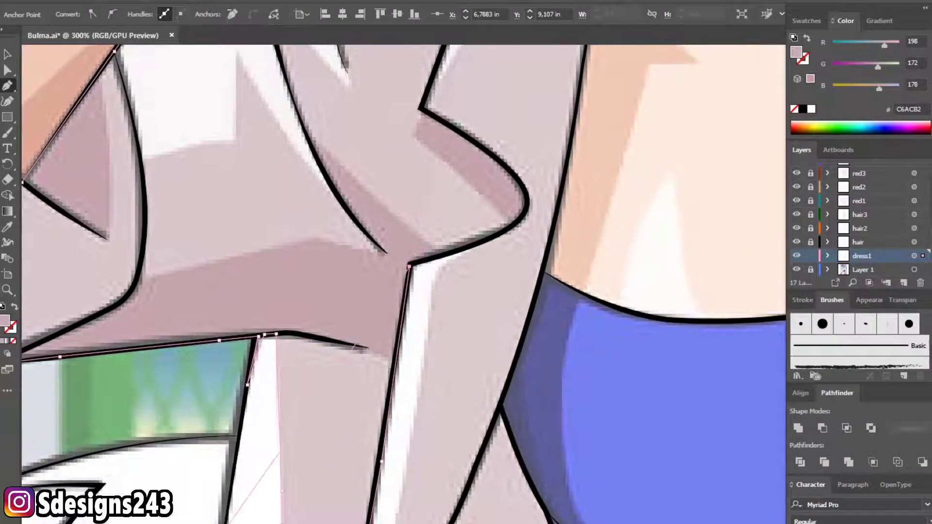
key(alt+Tab)
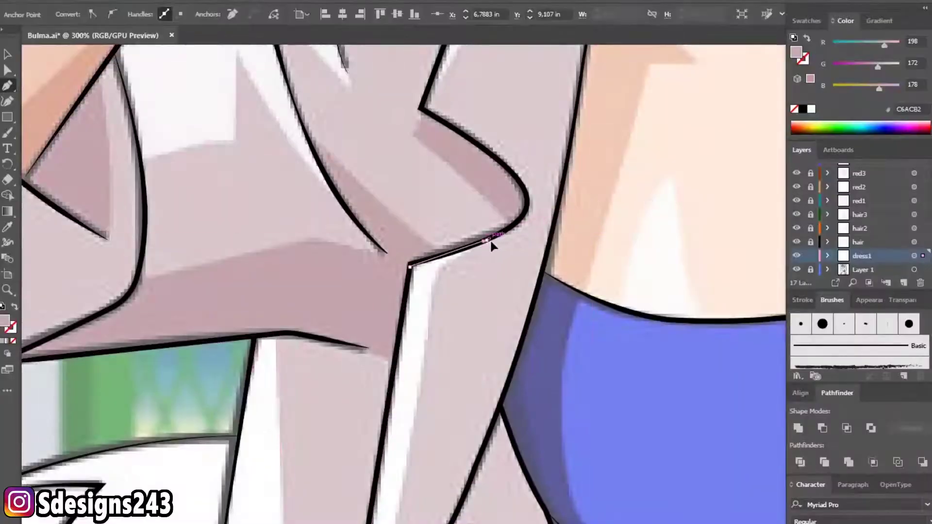
- Close the pale mauve coat fill path back at its starting point by the earring
scroll(536, 201, down, 1)
scroll(536, 266, down, 1)
scroll(531, 260, down, 1)
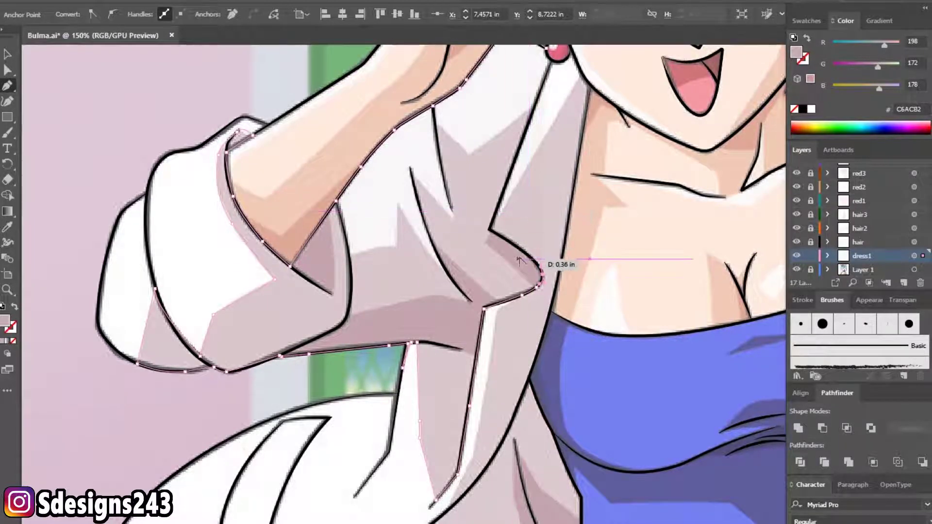
scroll(549, 262, up, 2)
click(495, 227)
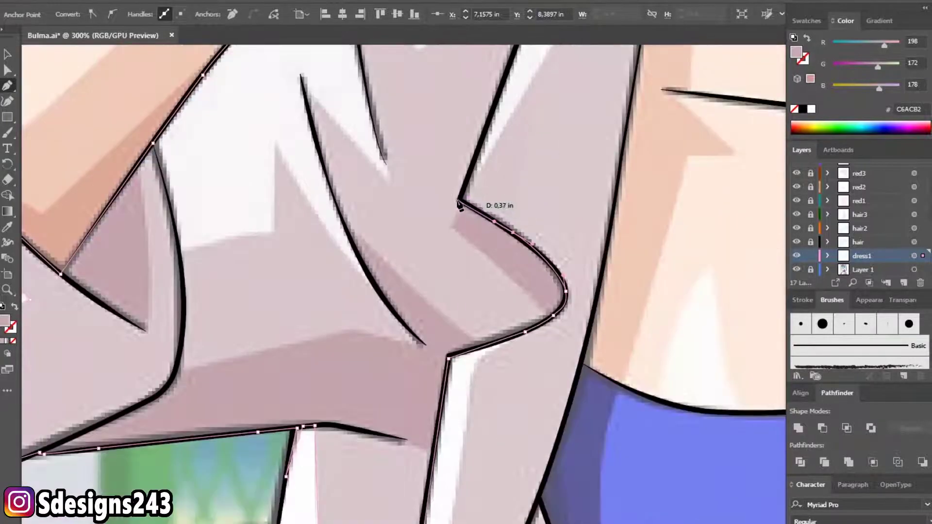
- Start a new outline above the lapel, anchored at the bottom of the earring
scroll(437, 219, up, 5)
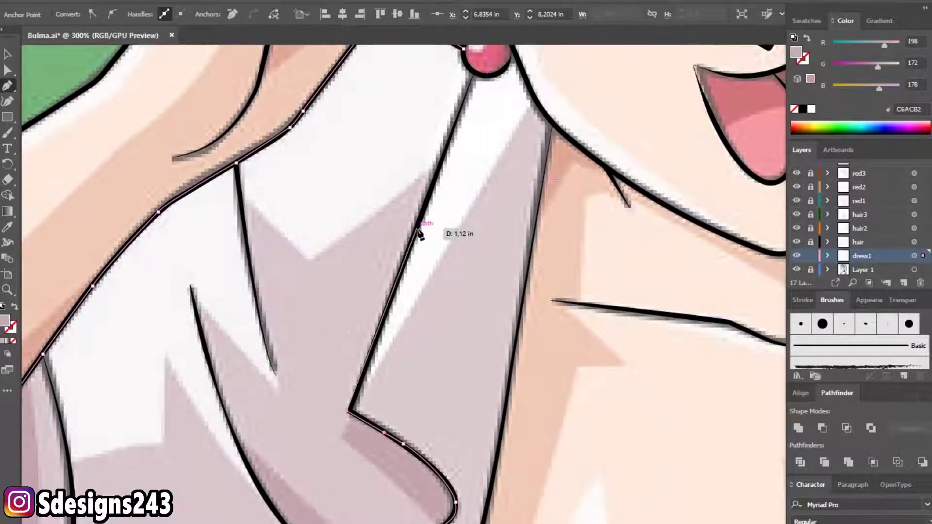
click(531, 109)
key(ctrl+minus)
key(ctrl+minus)
mouse_move(495, 255)
mouse_down()
mouse_move(422, 282)
mouse_move(431, 240)
mouse_up()
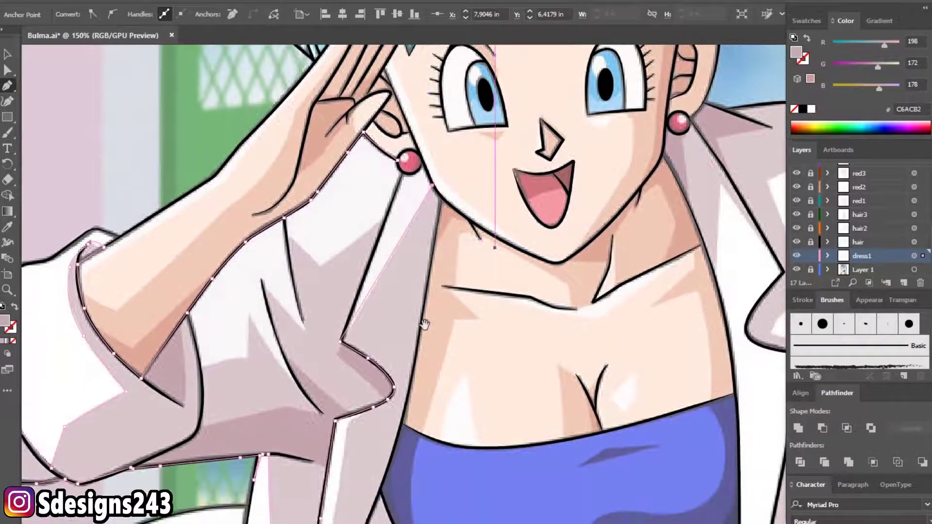
alt+scroll(424, 174, up, 2)
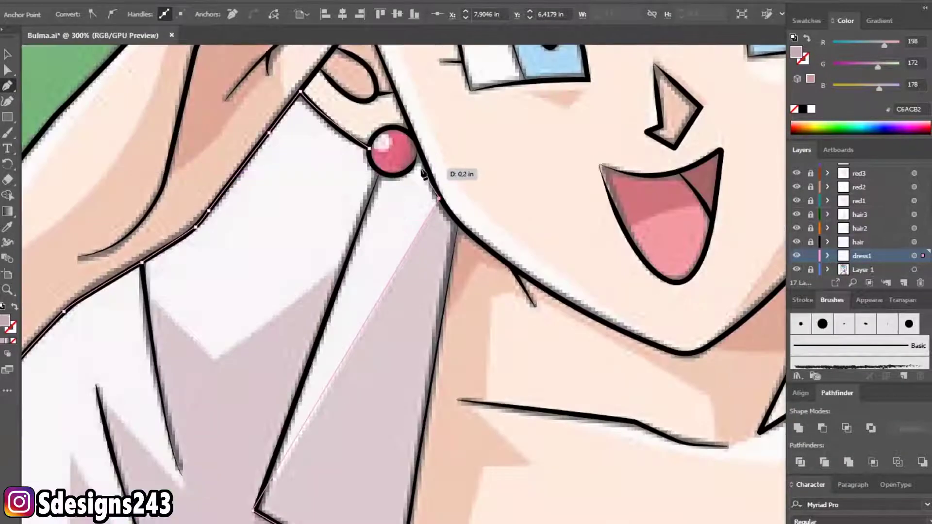
scroll(422, 154, up, 2)
scroll(417, 174, up, 1)
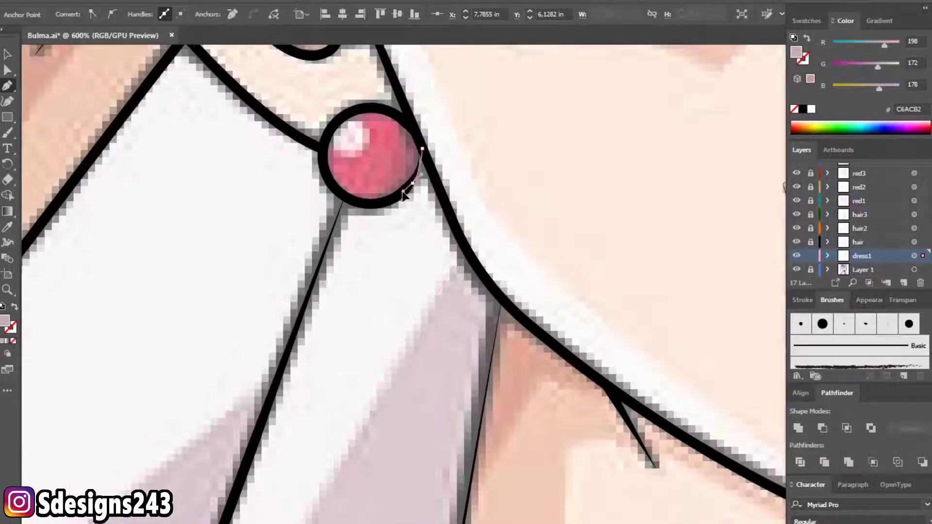
click(349, 199)
scroll(325, 181, down, 1)
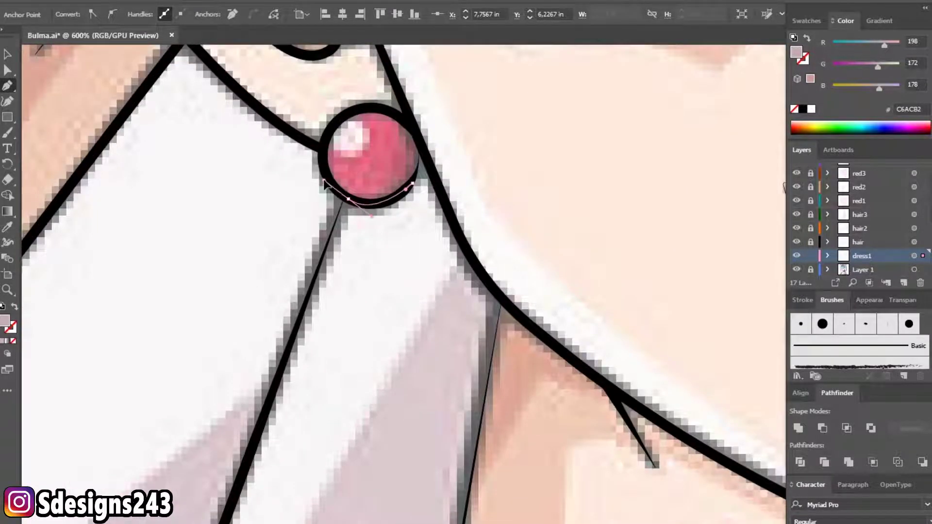
scroll(335, 184, down, 2)
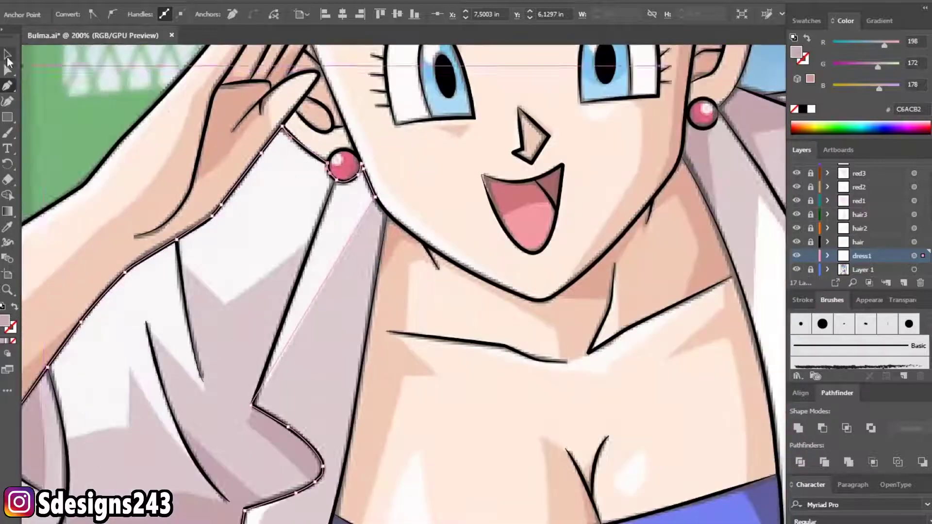
scroll(333, 229, down, 2)
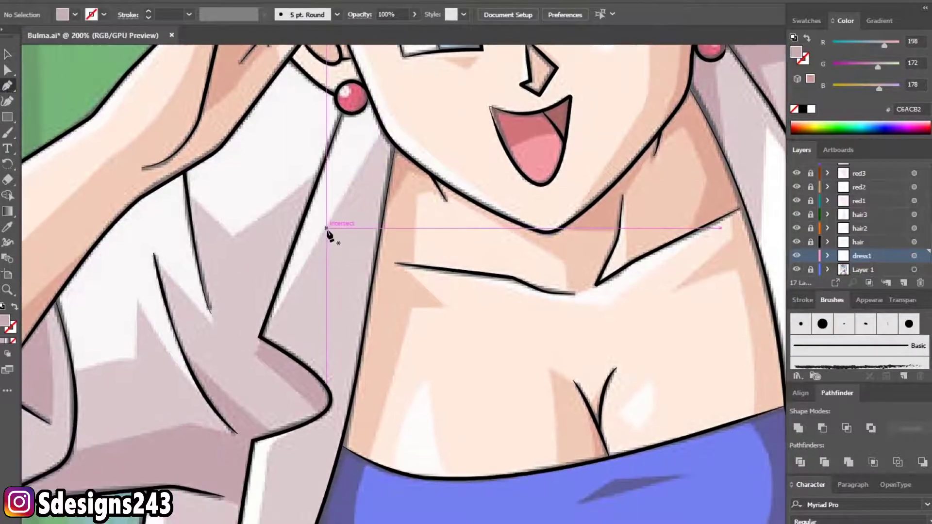
- Start the coat-panel outline, anchoring down the strand edge to the blue top's corner
scroll(313, 271, down, 5)
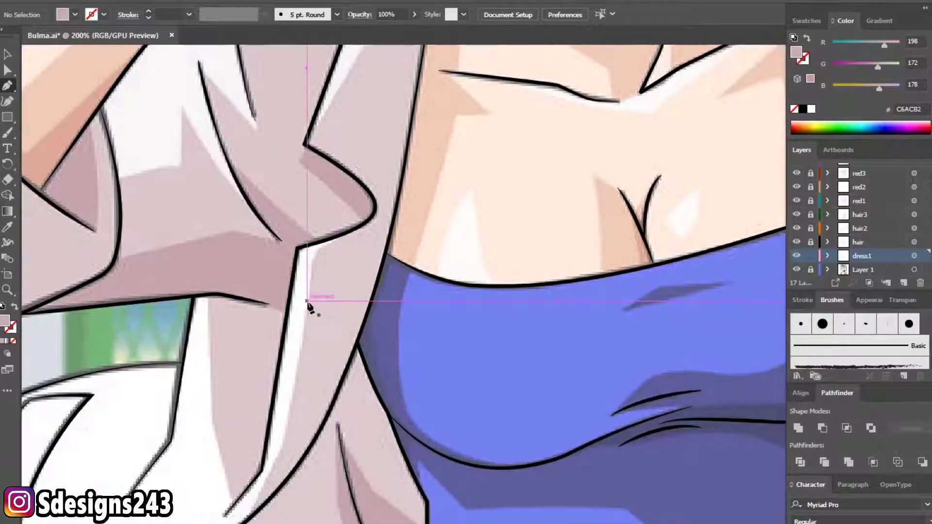
scroll(335, 242, up, 1)
click(349, 232)
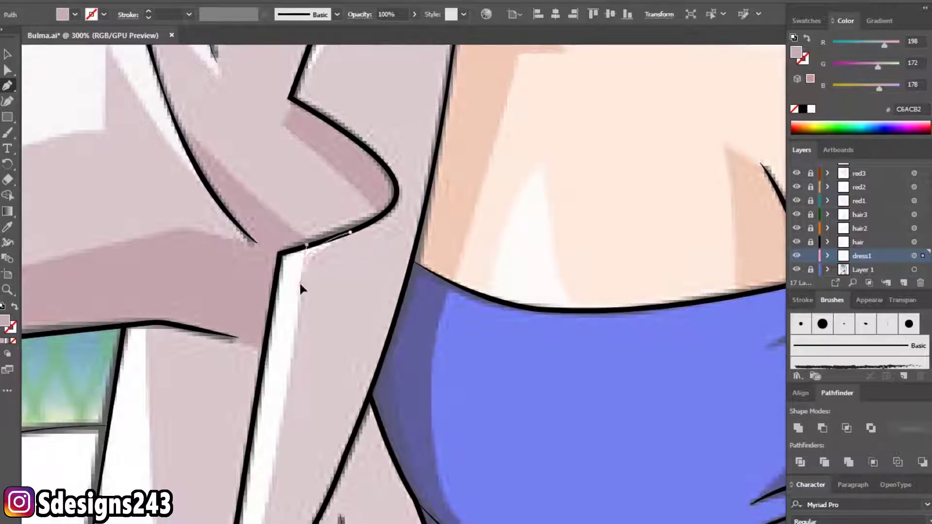
click(303, 275)
scroll(301, 278, down, 3)
click(300, 421)
scroll(311, 427, down, 2)
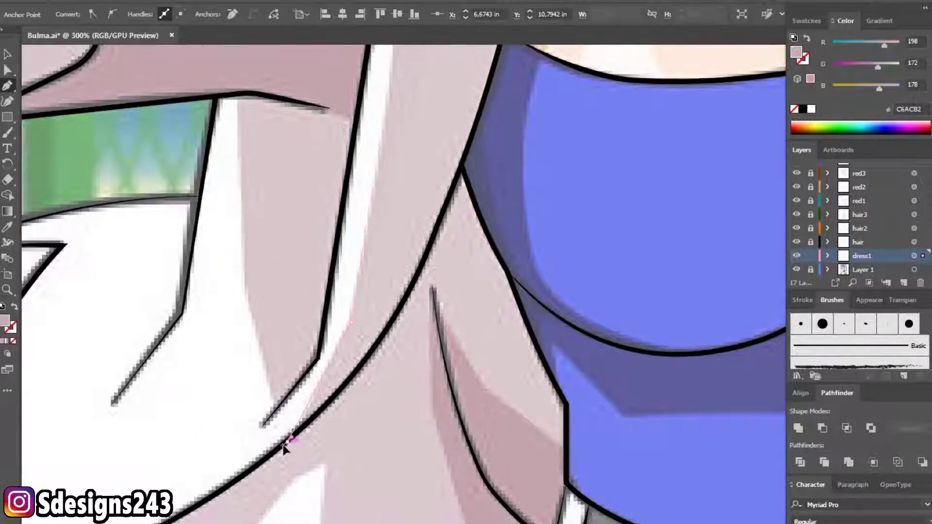
scroll(366, 372, up, 2)
scroll(366, 371, right, 2)
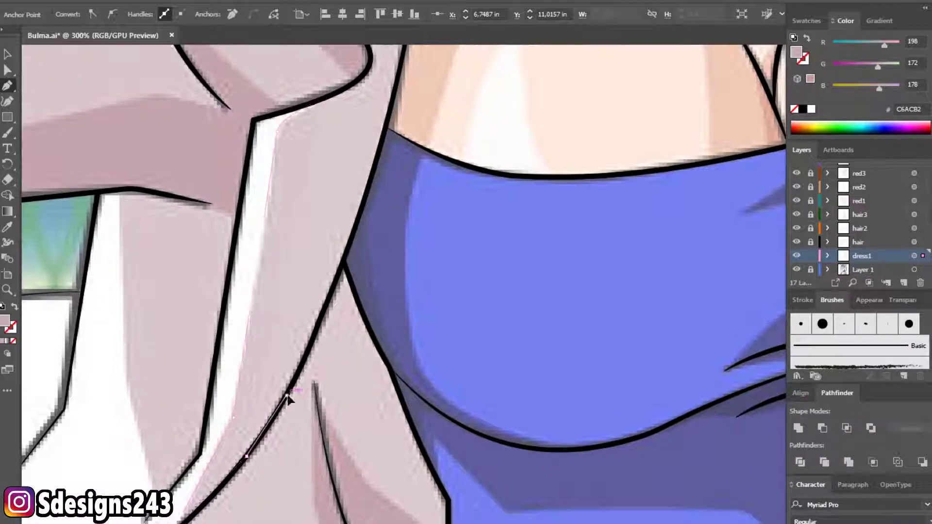
scroll(289, 397, up, 2)
click(312, 333)
click(343, 209)
- Curve the outline along the coat's lower edge, ending in a corner point
scroll(311, 321, up, 3)
scroll(313, 304, up, 2)
scroll(313, 305, right, 1)
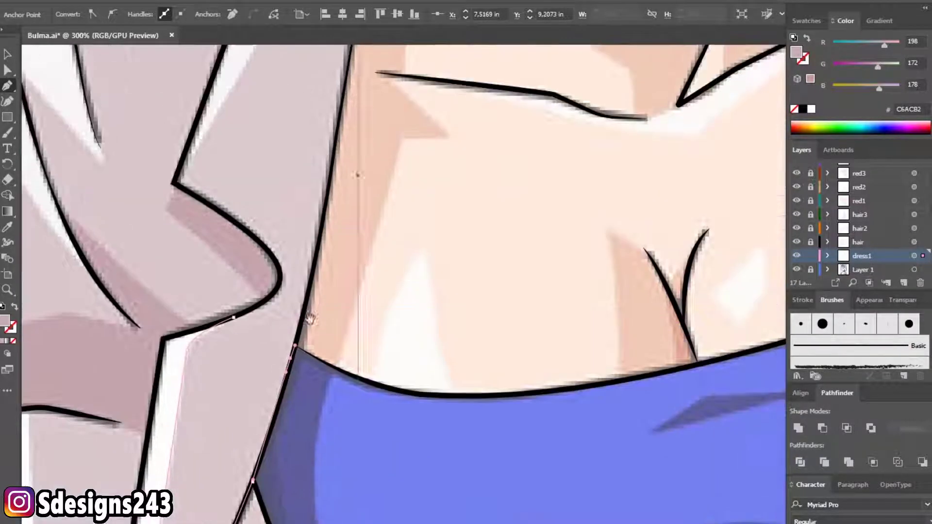
scroll(344, 157, up, 5)
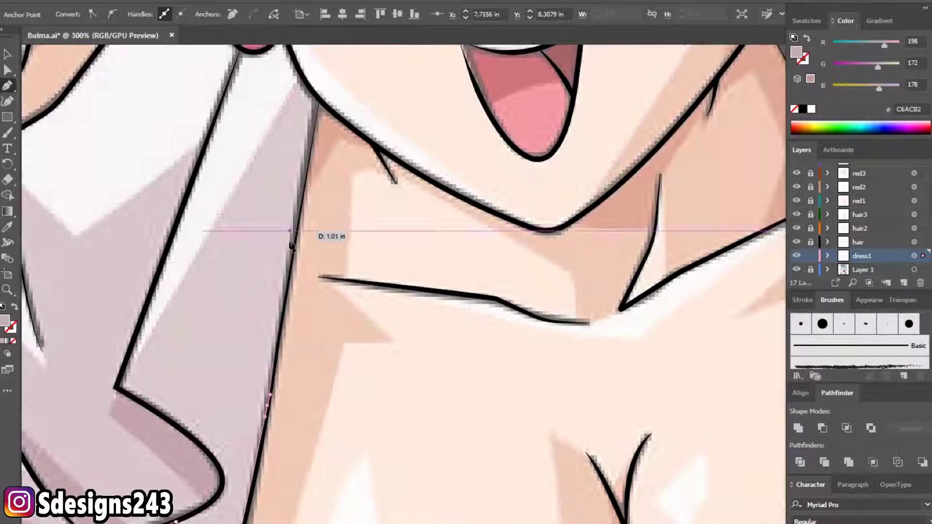
scroll(312, 207, down, 3)
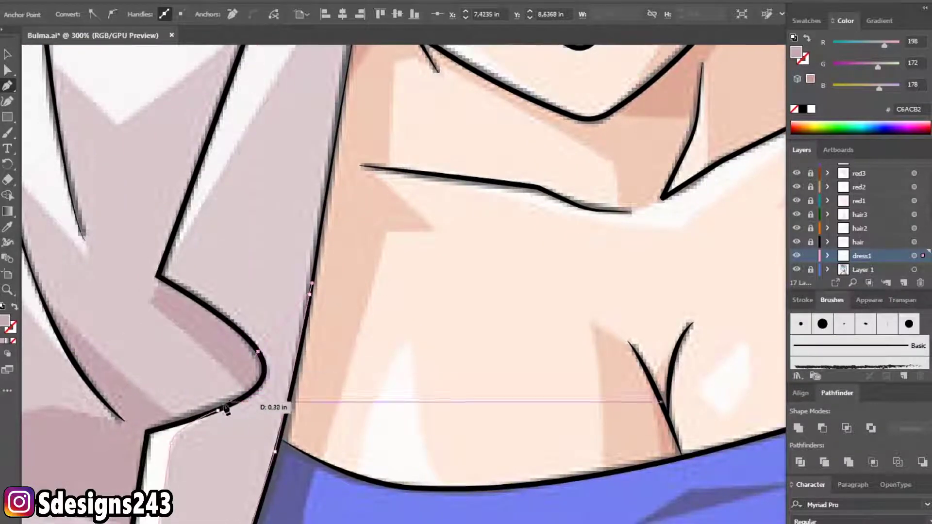
scroll(267, 361, down, 4)
scroll(275, 372, down, 3)
scroll(218, 330, up, 3)
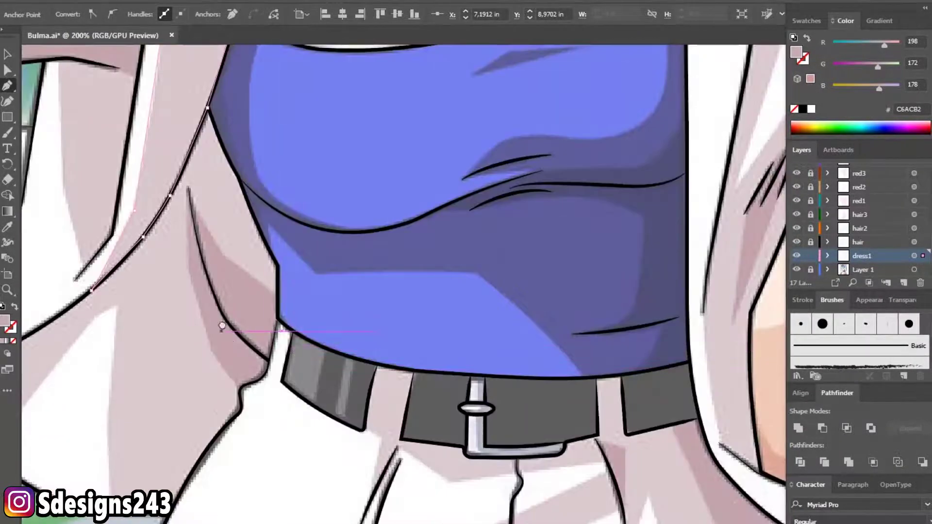
scroll(116, 335, up, 1)
scroll(43, 340, up, 1)
click(44, 336)
drag(166, 457, 198, 480)
click(161, 453)
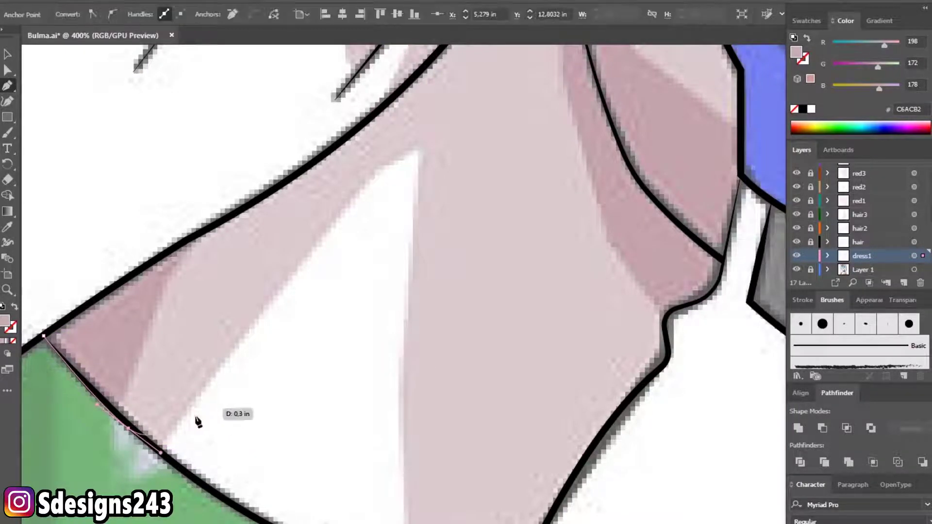
- Run the outline via the white panel's tip and bottom edge up to the blue top's corner
click(417, 152)
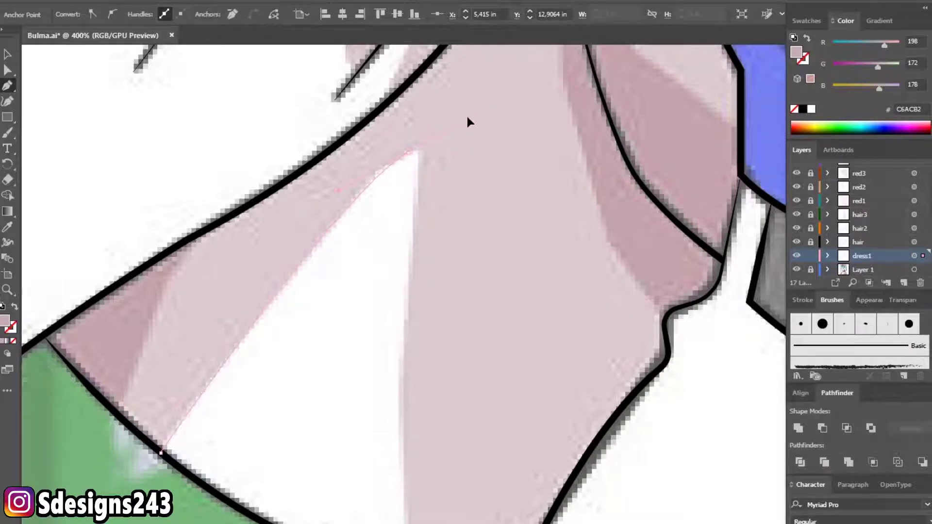
click(417, 150)
scroll(376, 415, down, 3)
click(411, 485)
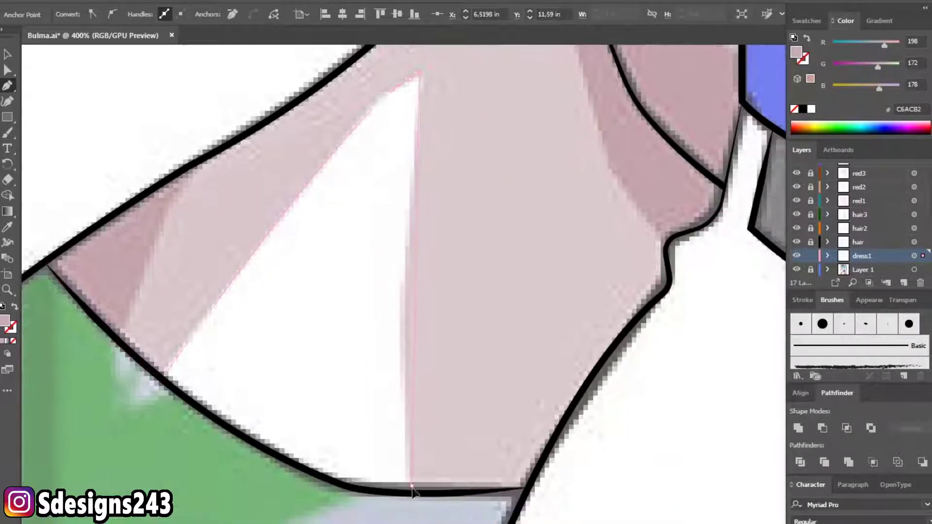
click(522, 488)
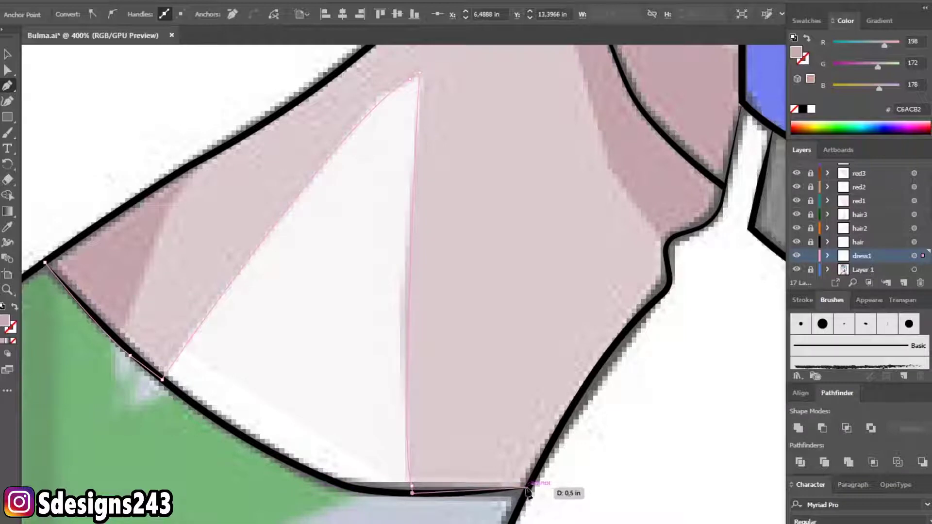
scroll(524, 488, up, 2)
scroll(524, 488, right, 3)
scroll(542, 372, up, 1)
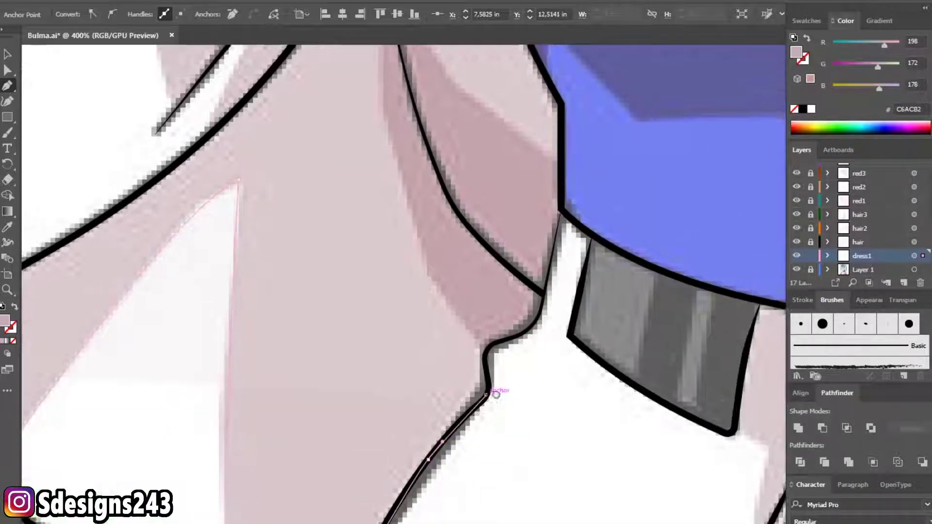
scroll(541, 372, right, 2)
click(485, 347)
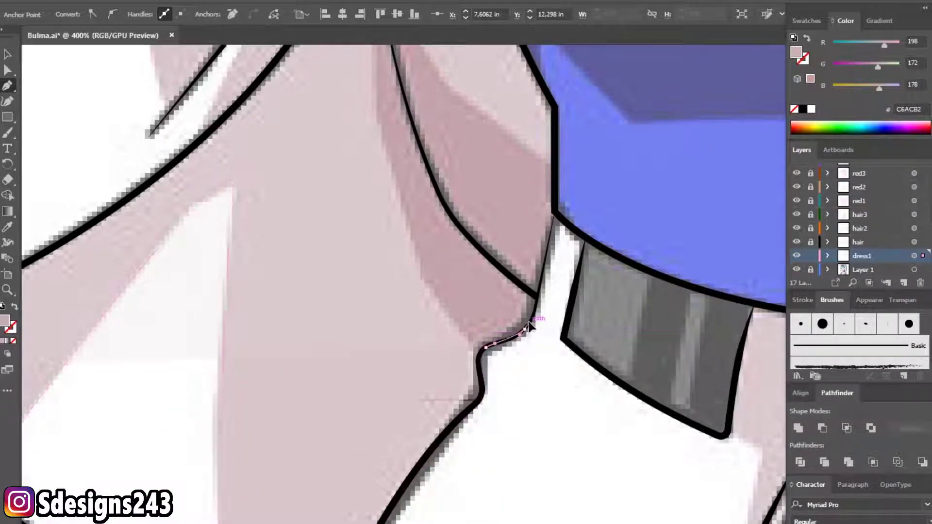
click(538, 297)
scroll(545, 287, up, 2)
scroll(544, 288, right, 2)
click(496, 281)
- Curve the outline along the blue top's edge
scroll(465, 321, up, 2)
scroll(437, 335, up, 2)
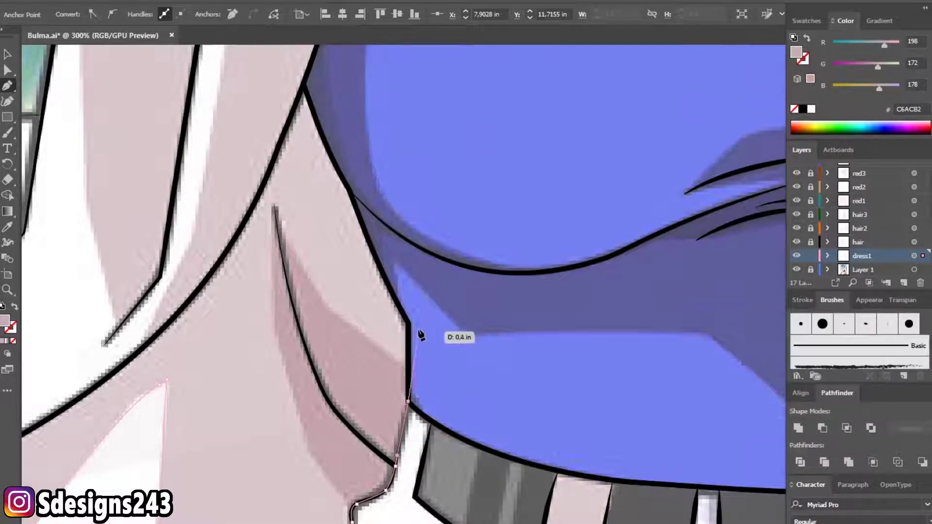
scroll(302, 151, down, 1)
scroll(311, 145, up, 4)
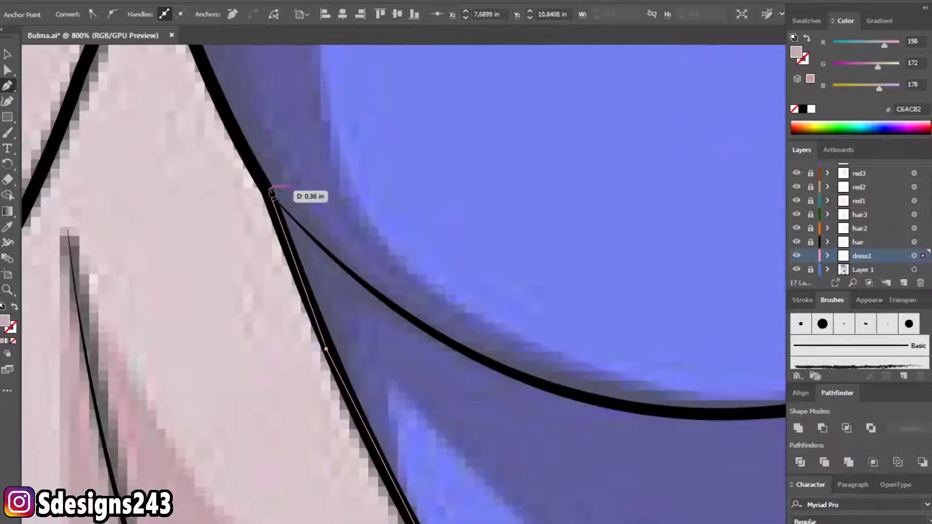
click(282, 198)
scroll(283, 197, up, 4)
drag(294, 284, 283, 256)
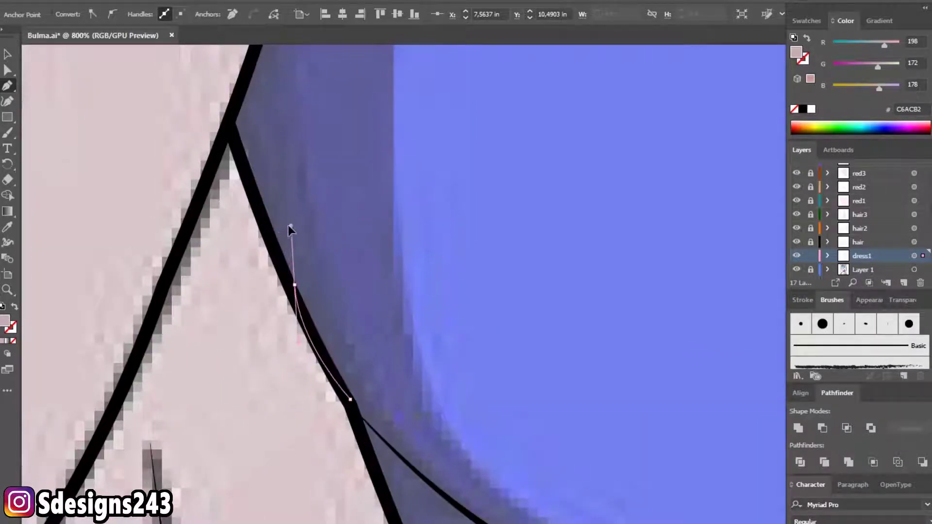
scroll(267, 232, down, 2)
scroll(323, 308, down, 2)
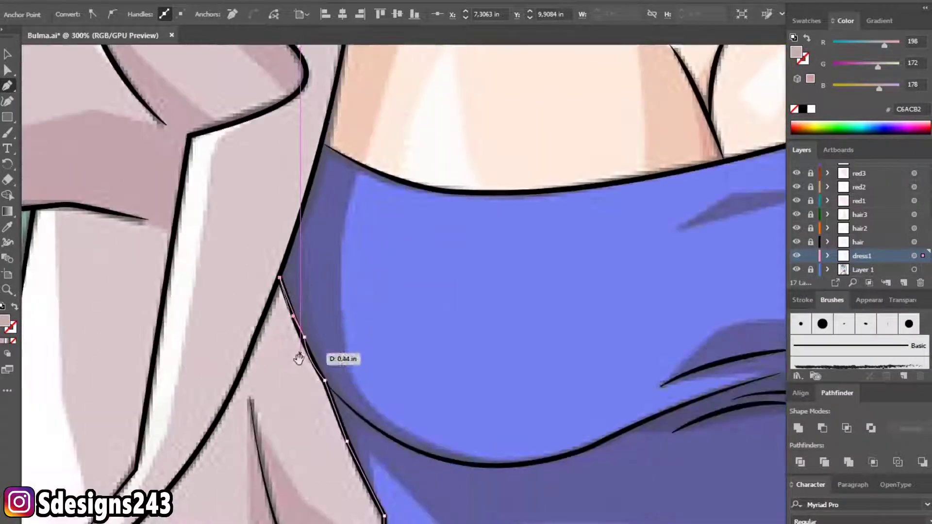
scroll(326, 298, down, 2)
scroll(326, 298, down, 2)
scroll(323, 219, down, 2)
scroll(265, 287, up, 2)
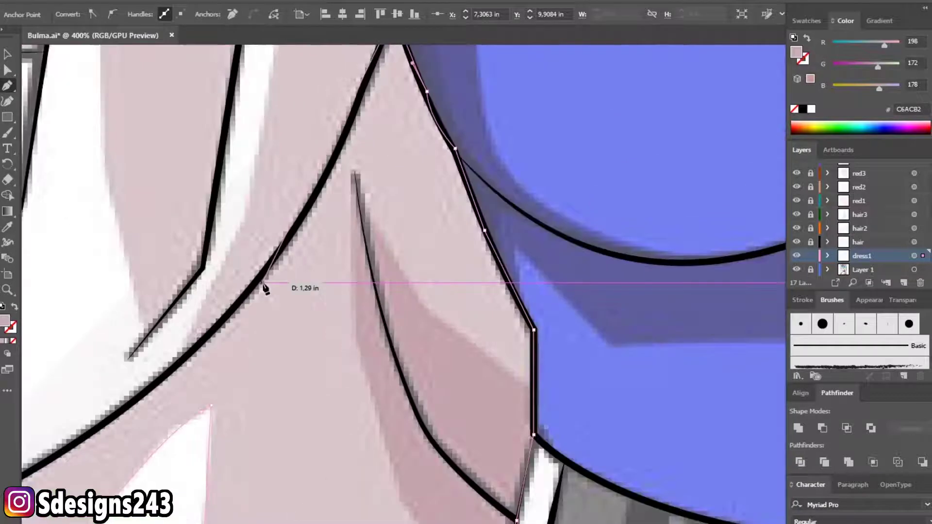
- Anchor the outline down the coat strand edge back to its starting corner
click(289, 239)
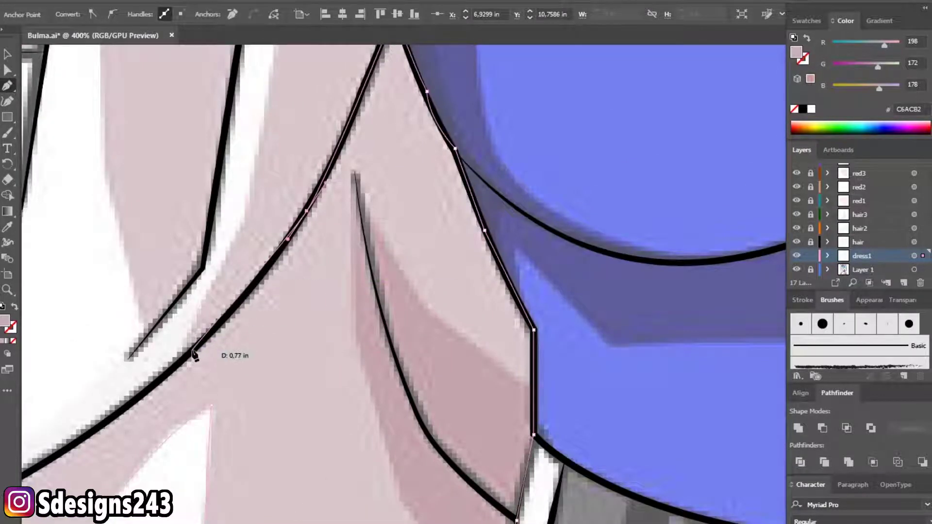
click(191, 350)
scroll(362, 218, down, 2)
scroll(361, 217, left, 2)
scroll(361, 217, down, 2)
scroll(362, 218, left, 2)
click(300, 275)
click(253, 305)
click(207, 334)
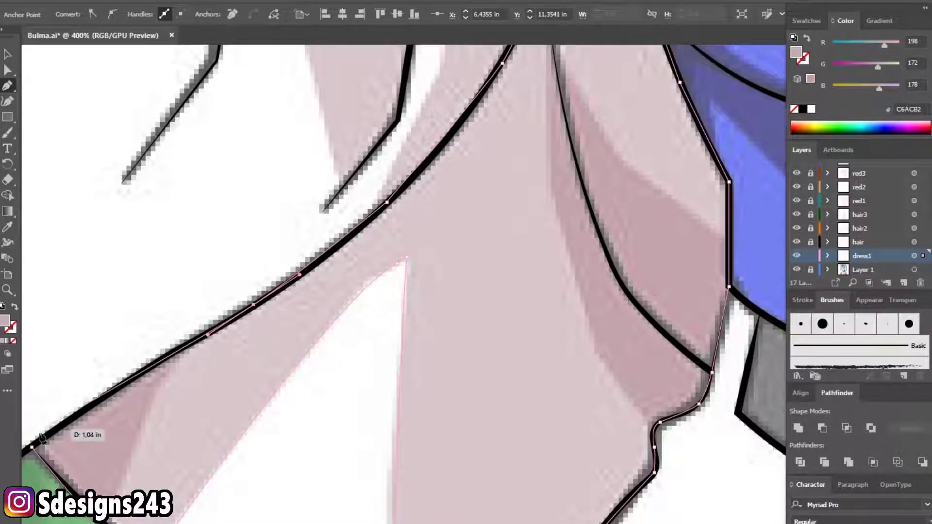
click(94, 404)
click(30, 445)
scroll(30, 446, left, 1)
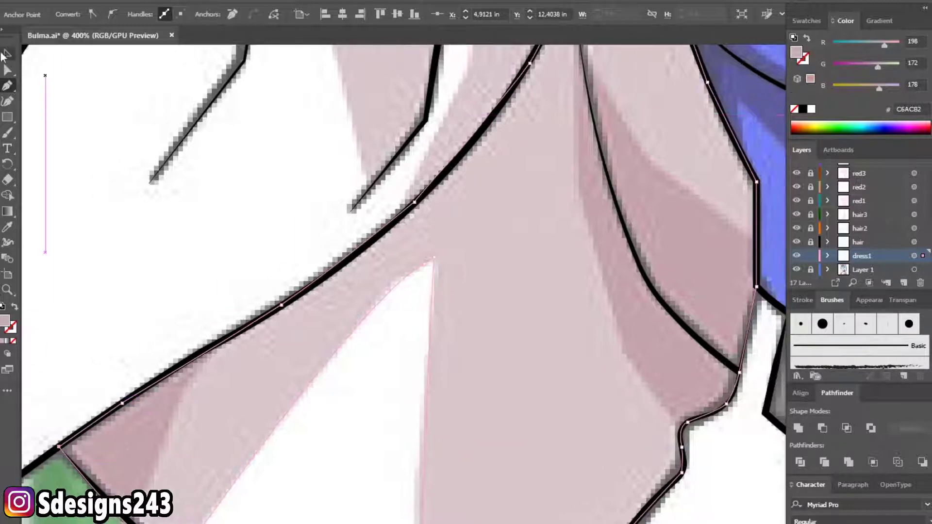
scroll(130, 228, down, 3)
scroll(249, 295, down, 2)
scroll(291, 272, down, 1)
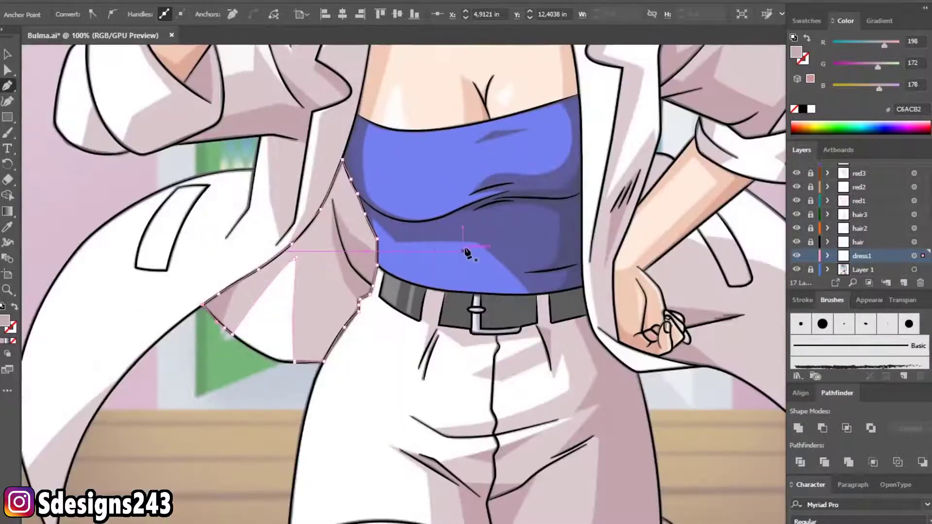
scroll(221, 183, up, 3)
scroll(231, 186, up, 1)
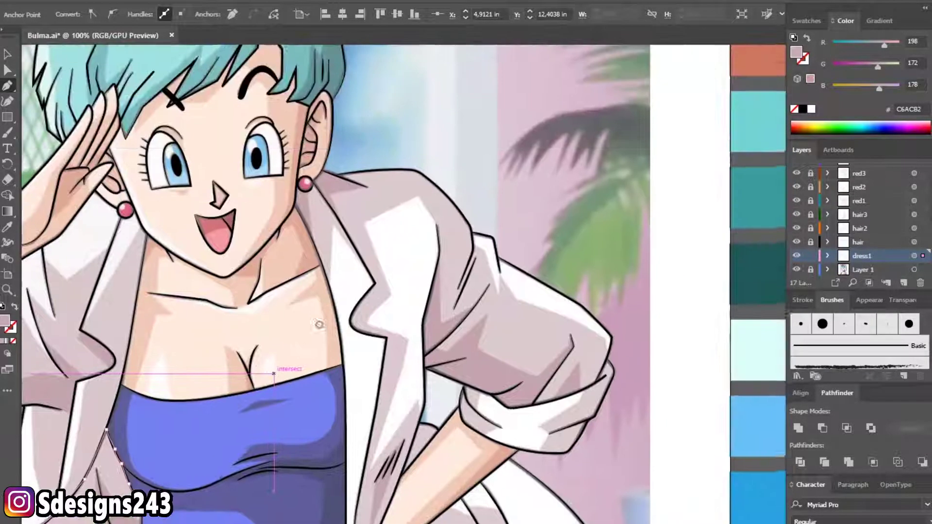
scroll(316, 315, up, 1)
scroll(336, 392, up, 1)
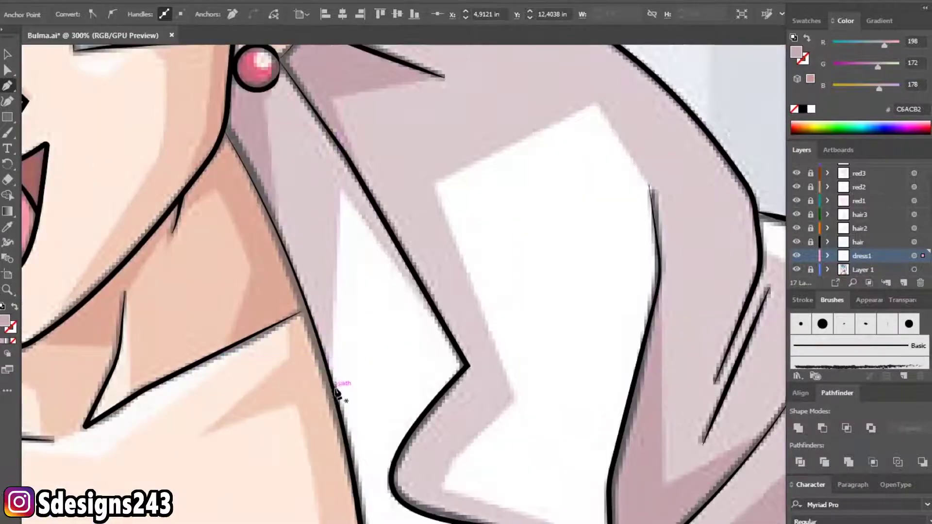
- Trace the new outline along the collar curve to the collar's corner
click(340, 190)
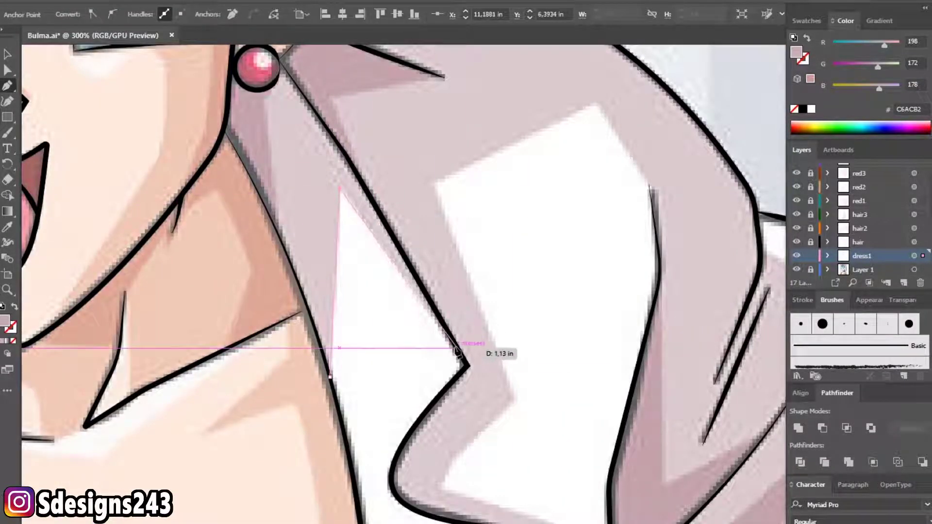
click(457, 348)
scroll(457, 348, down, 2)
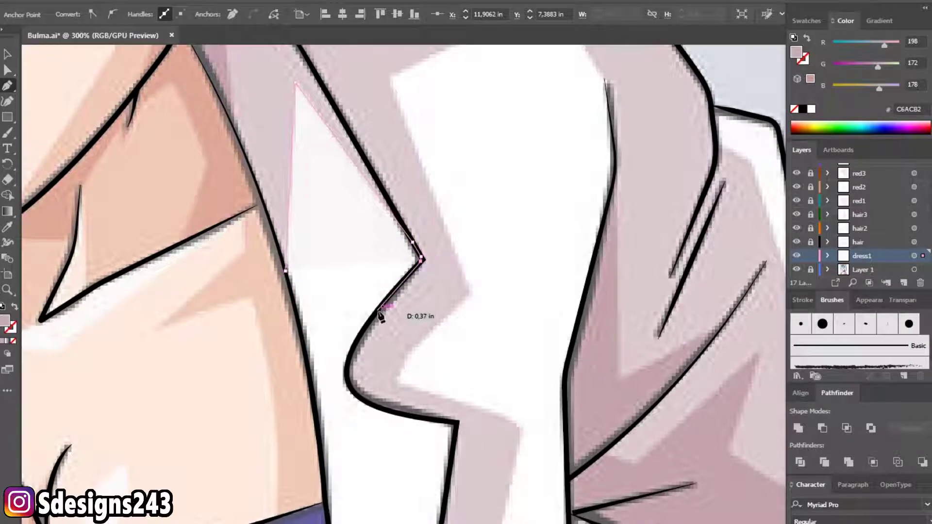
scroll(365, 335, up, 2)
click(355, 304)
click(365, 335)
click(383, 347)
click(423, 324)
click(471, 331)
click(493, 334)
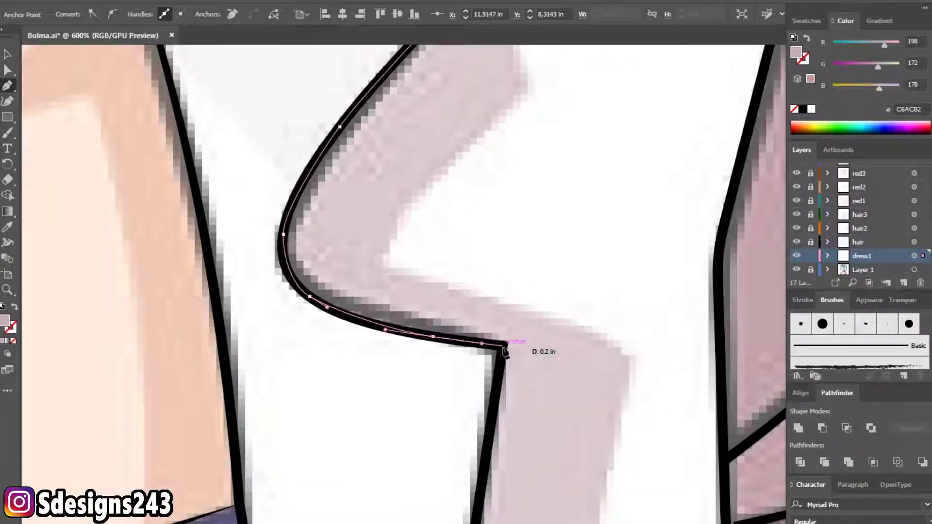
- Place anchors further down the lapel edge
scroll(458, 398, down, 3)
scroll(469, 389, down, 2)
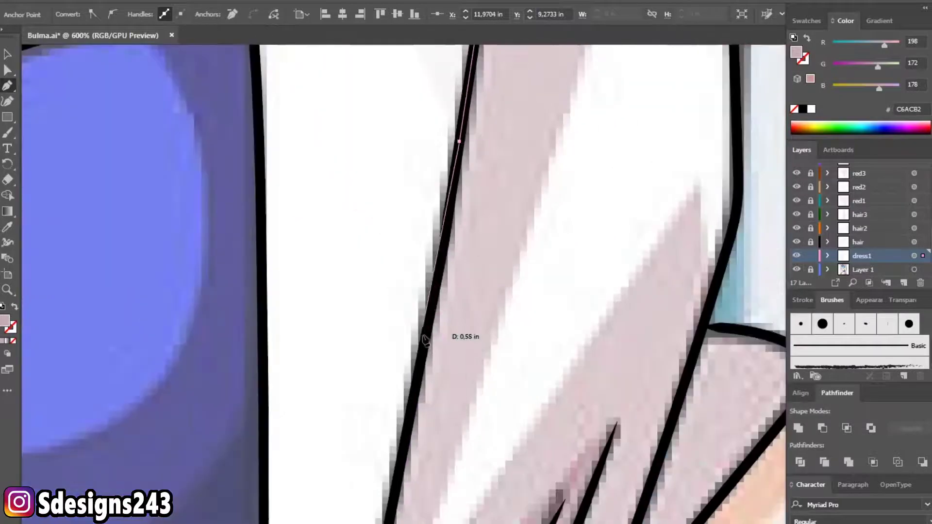
click(453, 324)
scroll(454, 324, down, 2)
scroll(427, 359, down, 1)
scroll(422, 334, down, 2)
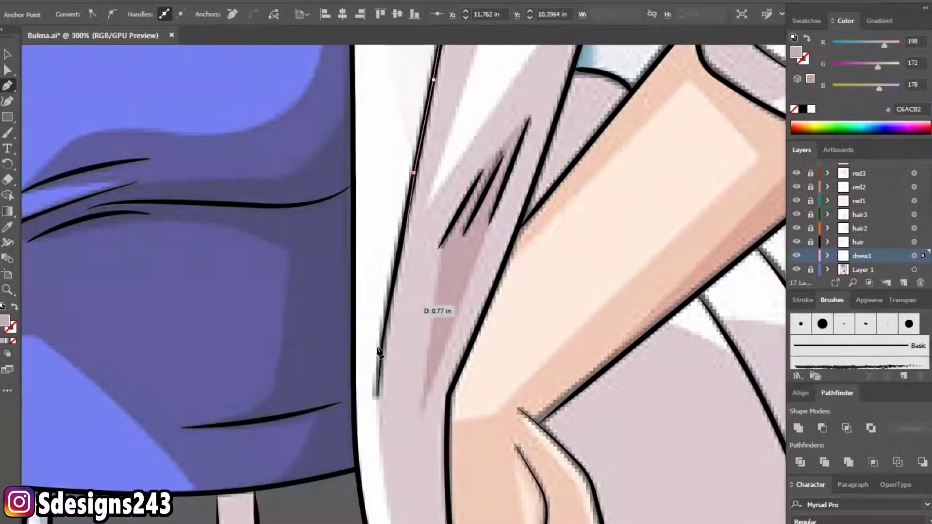
scroll(398, 310, down, 2)
click(390, 360)
scroll(385, 359, down, 1)
scroll(385, 316, down, 2)
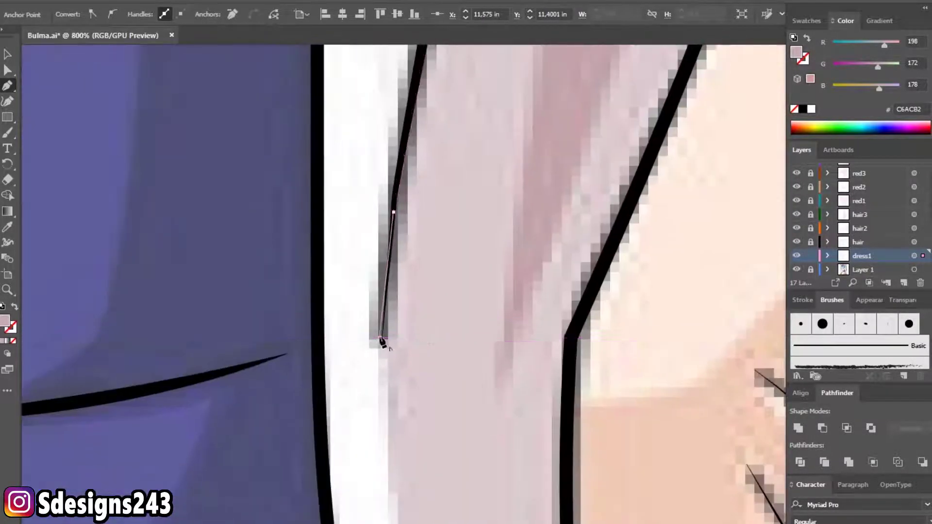
scroll(380, 336, down, 1)
scroll(376, 315, down, 1)
scroll(388, 350, up, 2)
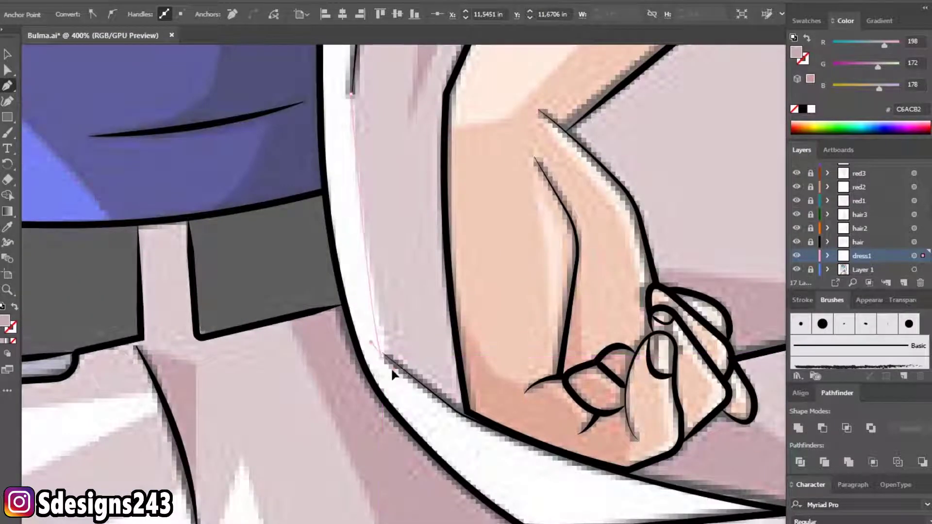
scroll(410, 371, down, 2)
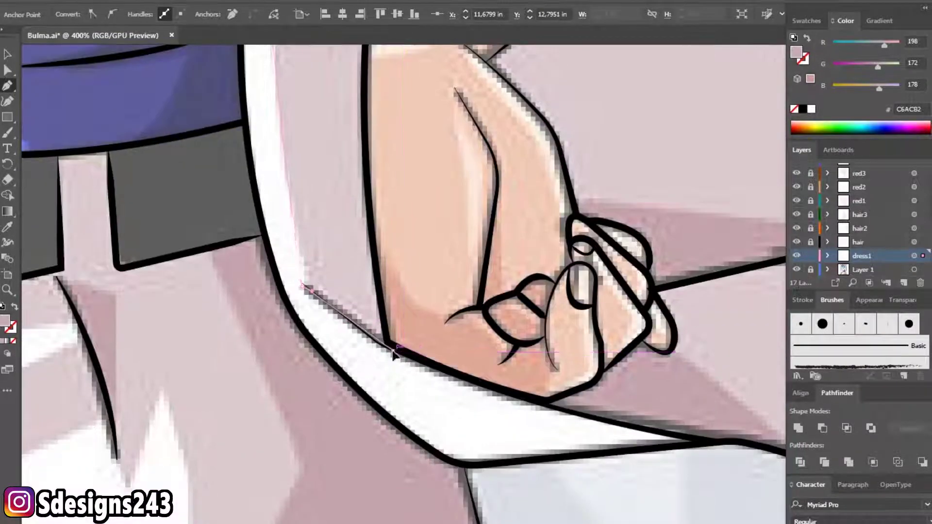
scroll(487, 347, down, 2)
scroll(487, 346, right, 3)
- Extend the outline along the coat's inner edge and curve it along the hem
click(411, 327)
click(499, 341)
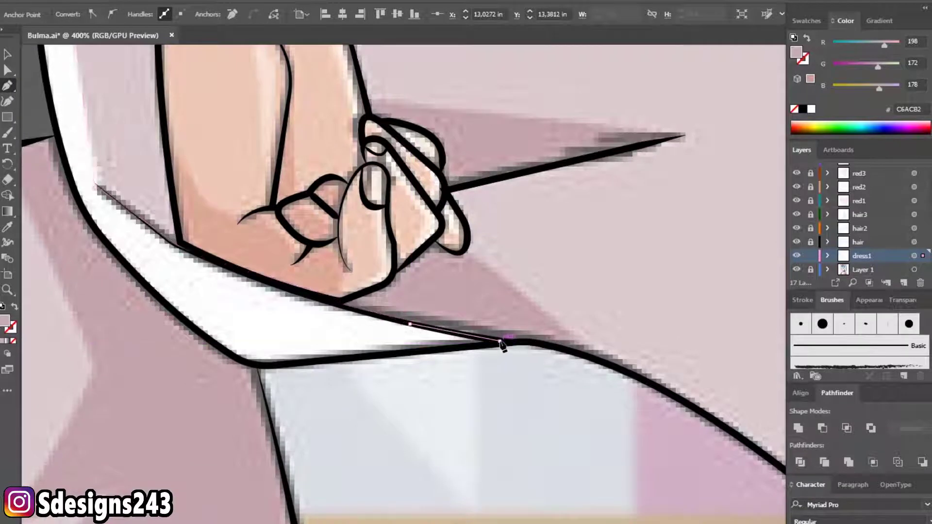
scroll(499, 339, right, 3)
scroll(437, 316, down, 1)
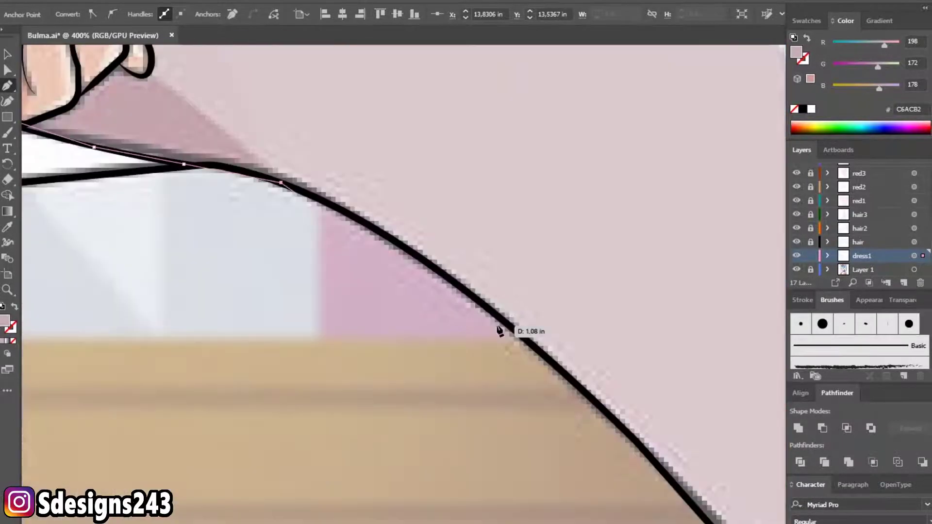
drag(527, 341, 530, 342)
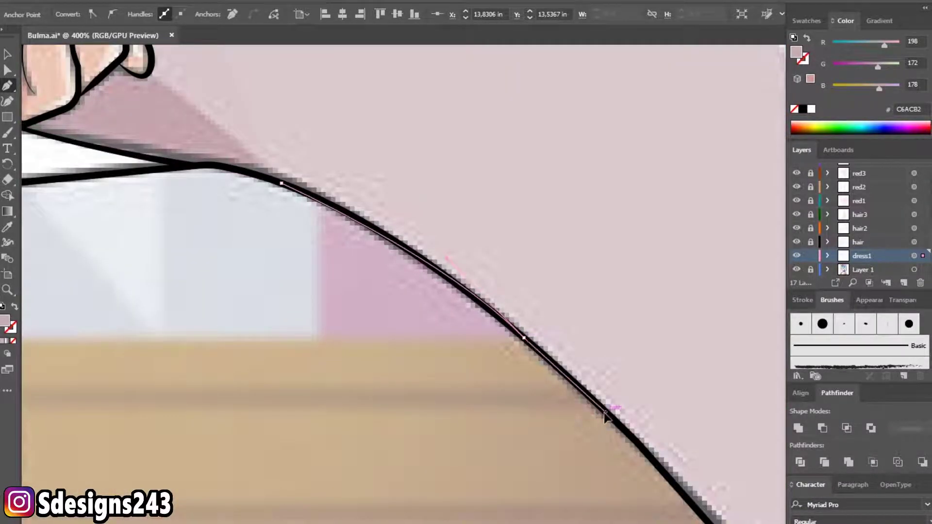
scroll(605, 416, down, 4)
scroll(605, 417, right, 4)
scroll(510, 388, right, 1)
- Anchor the coat outline at its lower tip and curve it up the outer edge
click(464, 388)
click(555, 489)
scroll(565, 343, up, 4)
scroll(565, 343, right, 3)
drag(472, 330, 471, 290)
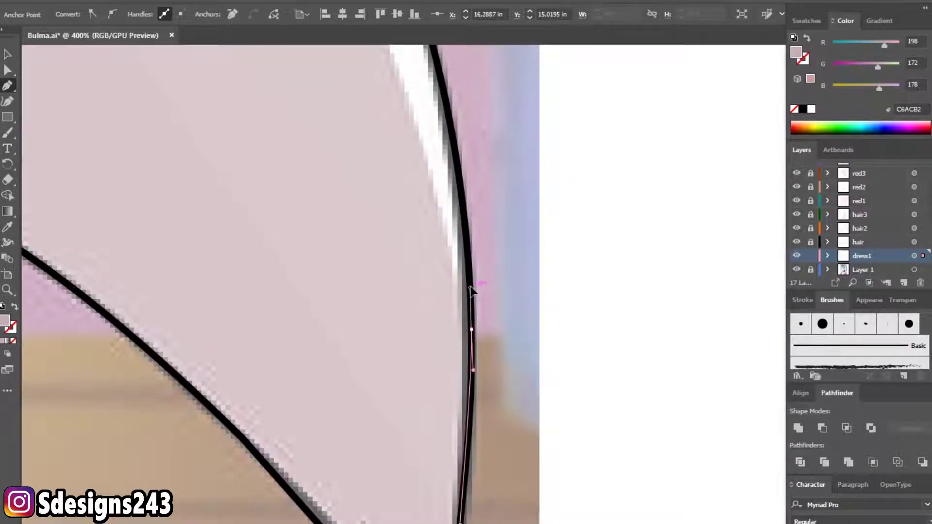
scroll(381, 374, up, 4)
scroll(381, 374, right, 3)
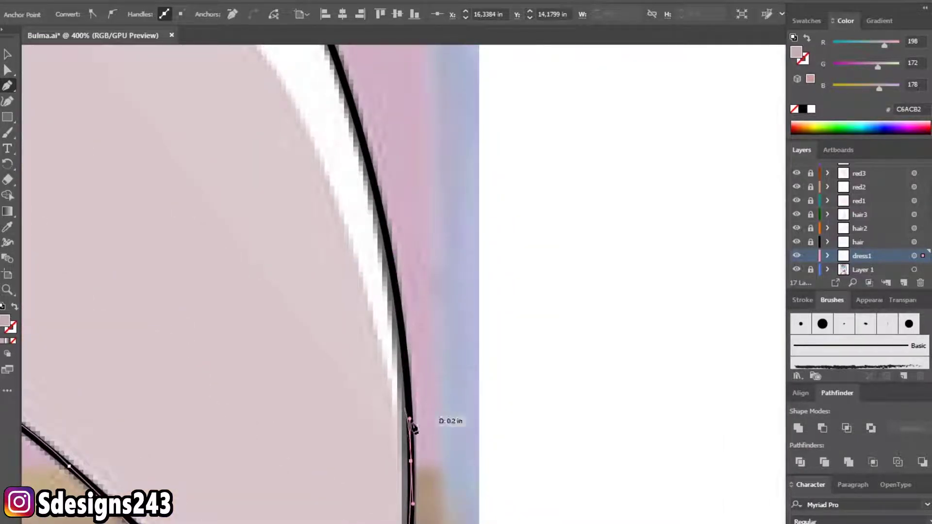
- Carry the outline higher up the coat's outer edge toward the bent arm with curved anchors
key(ctrl+minus)
scroll(378, 374, up, 3)
scroll(379, 374, left, 2)
drag(432, 243, 396, 194)
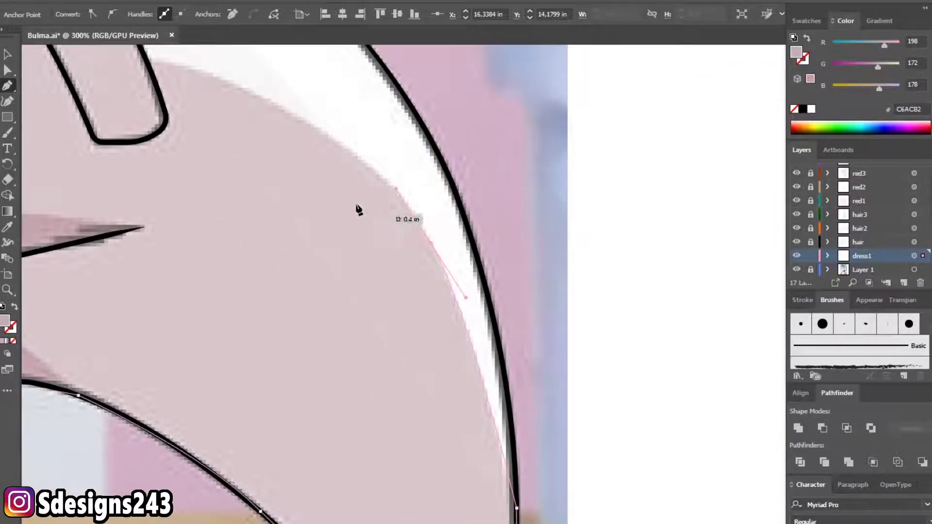
scroll(358, 207, up, 5)
scroll(358, 208, left, 4)
drag(289, 262, 112, 221)
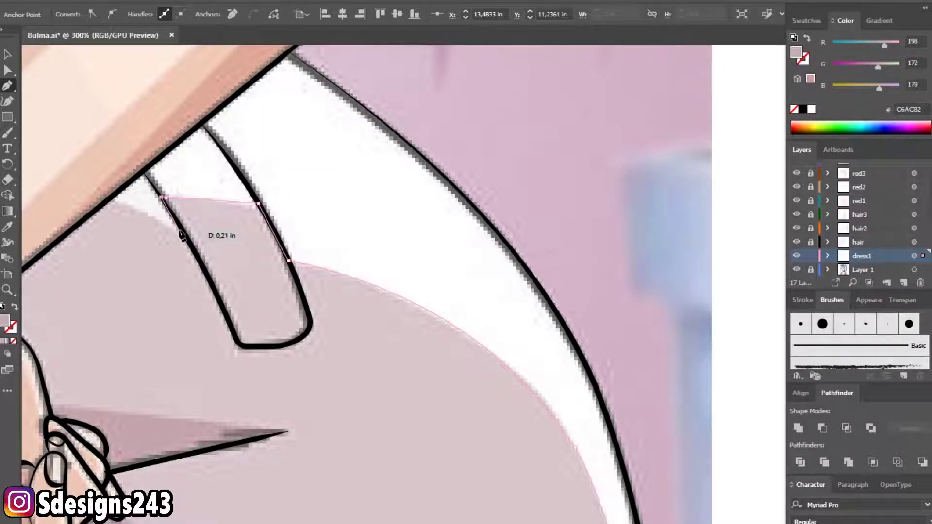
scroll(182, 235, down, 2)
scroll(337, 298, up, 2)
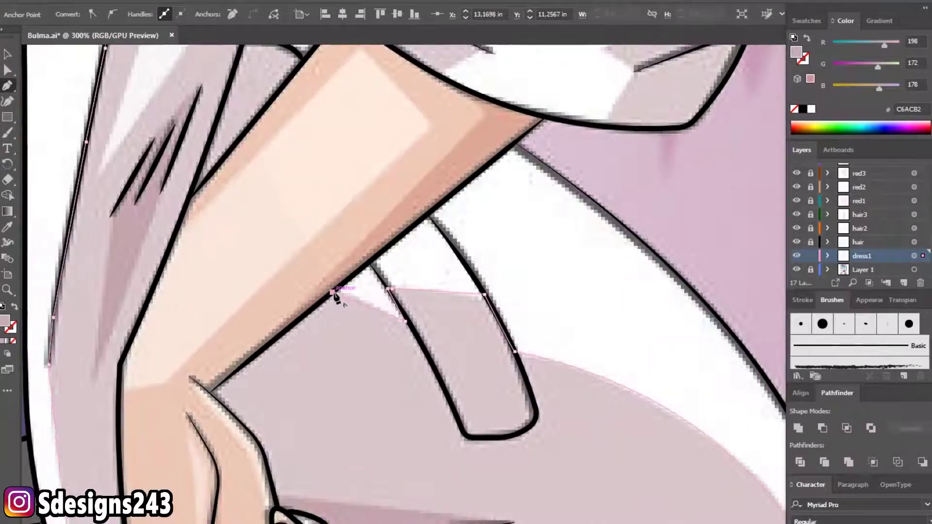
scroll(335, 296, down, 2)
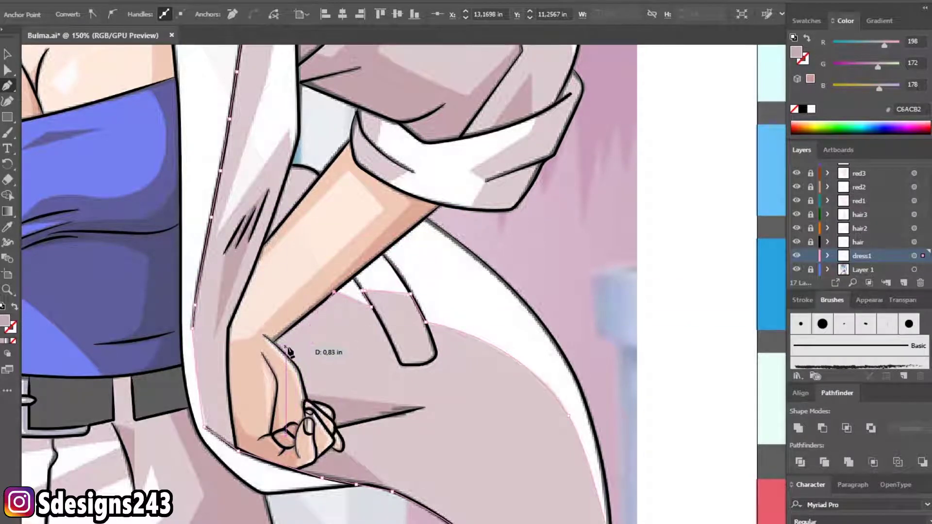
scroll(335, 340, down, 1)
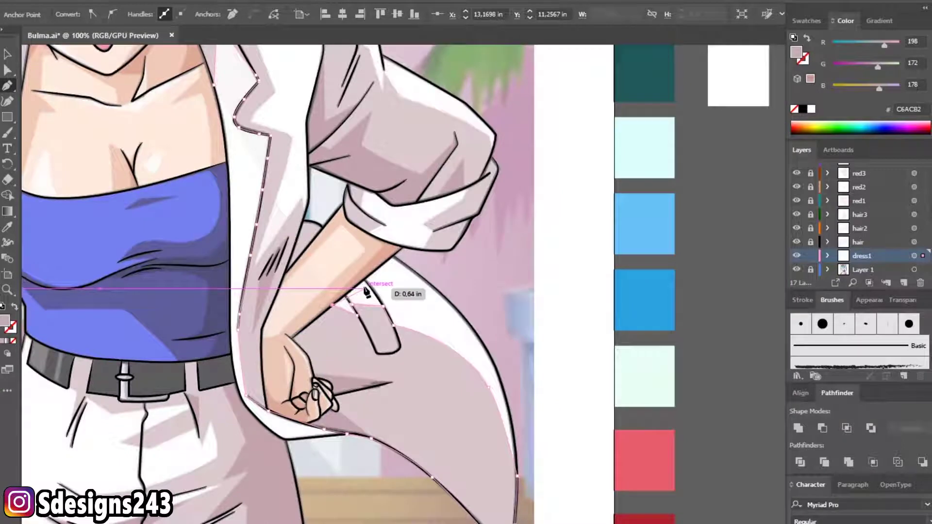
scroll(366, 291, up, 1)
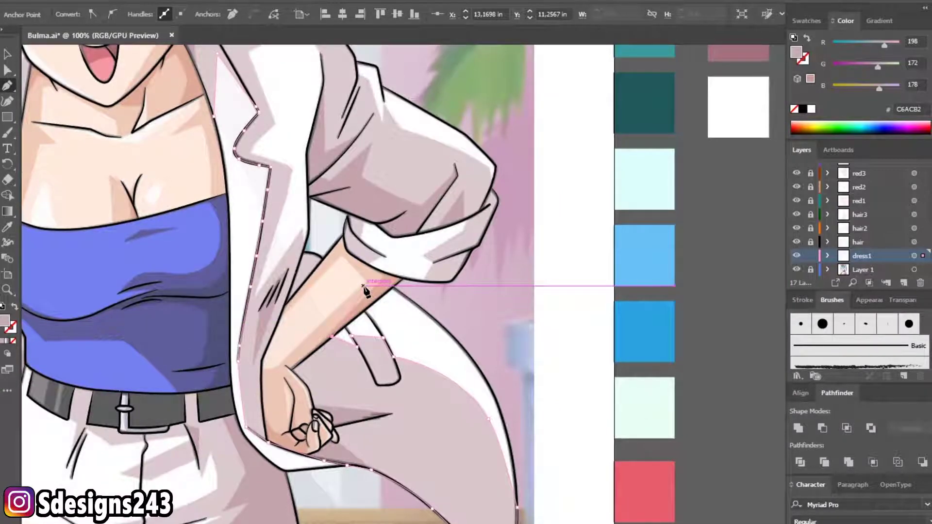
scroll(367, 291, up, 2)
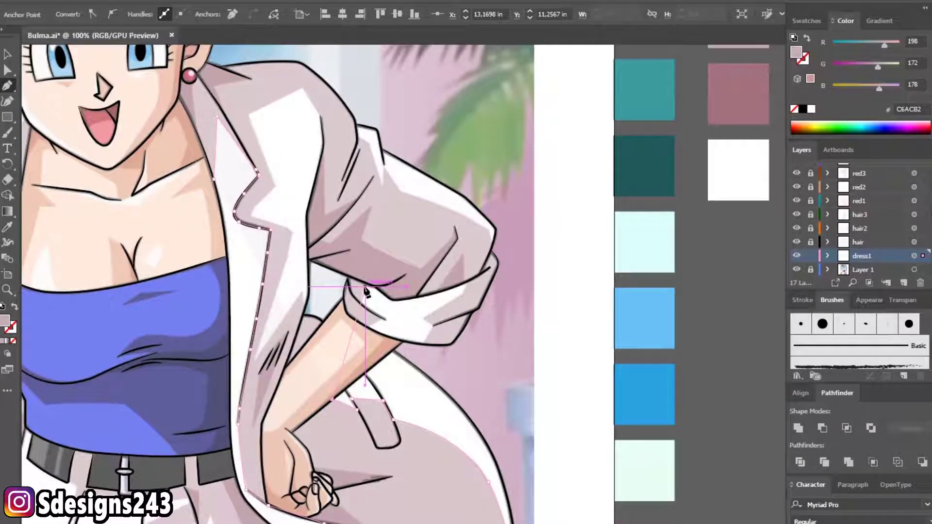
scroll(367, 290, up, 2)
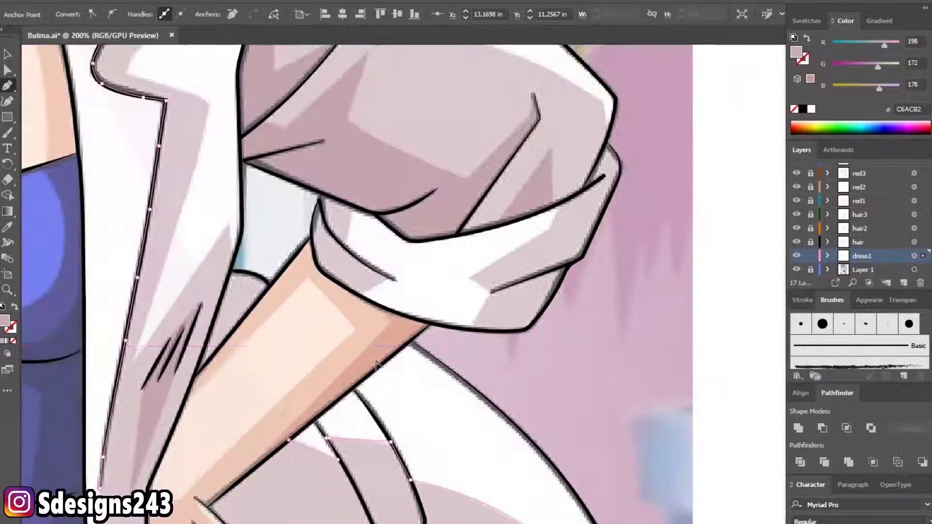
- Add anchors beneath the sleeve cuff and up the sleeve's edge
scroll(446, 321, up, 2)
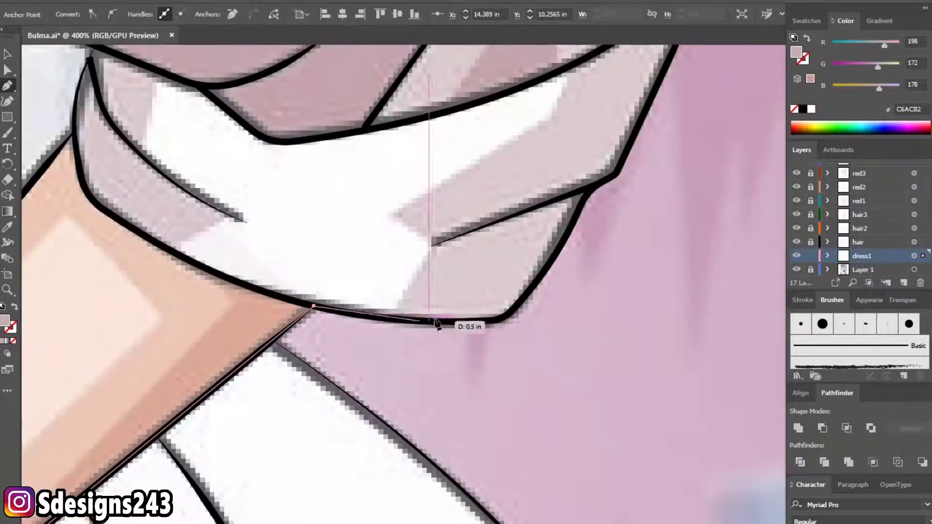
click(499, 319)
click(518, 303)
click(530, 289)
click(588, 194)
drag(590, 195, 434, 280)
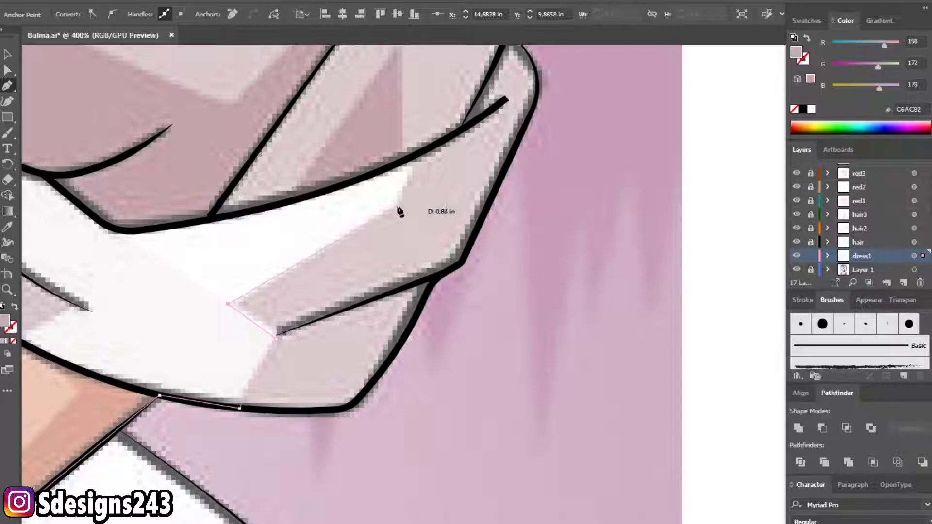
- Trace anchors across the curve of the rolled sleeve cuff
drag(415, 163, 437, 322)
click(335, 352)
click(291, 361)
click(218, 369)
click(137, 310)
drag(107, 319, 318, 322)
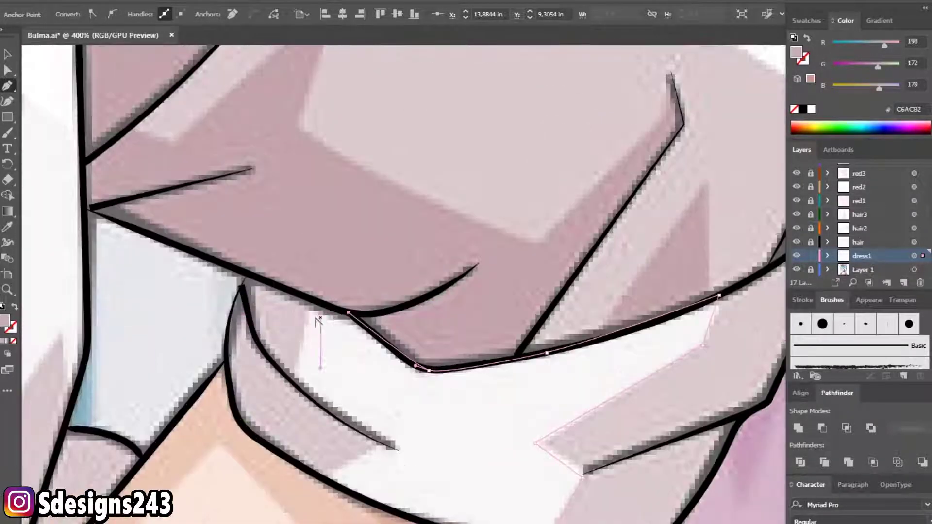
- Shape the outline around the cuff fold, inner edge and top corner, then down the arm
click(313, 300)
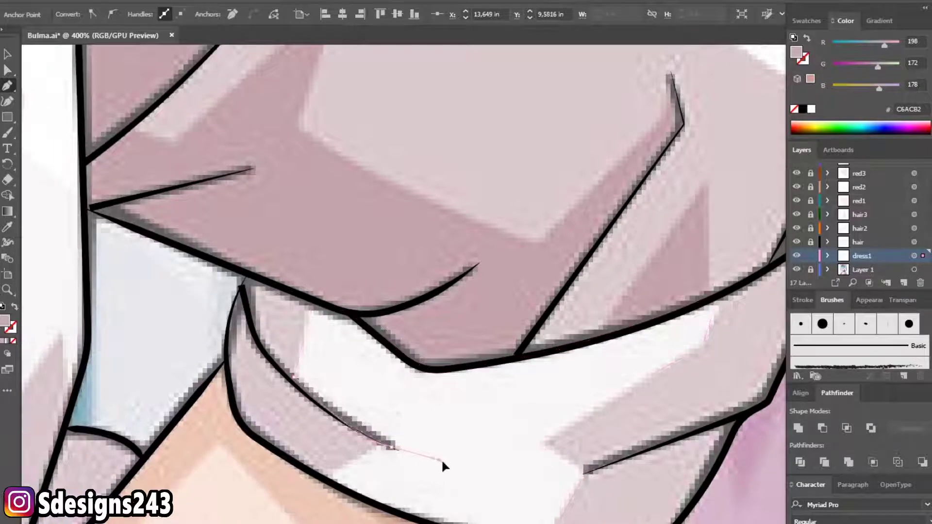
mouse_move(392, 446)
mouse_down()
mouse_move(339, 469)
mouse_move(374, 447)
mouse_up()
click(324, 477)
drag(241, 427, 228, 375)
click(226, 358)
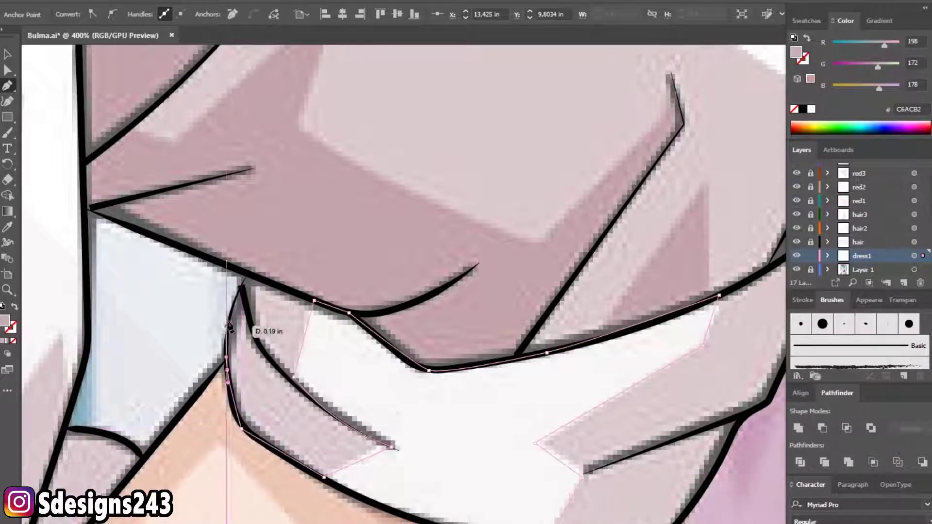
drag(241, 291, 378, 301)
scroll(242, 291, down, 1)
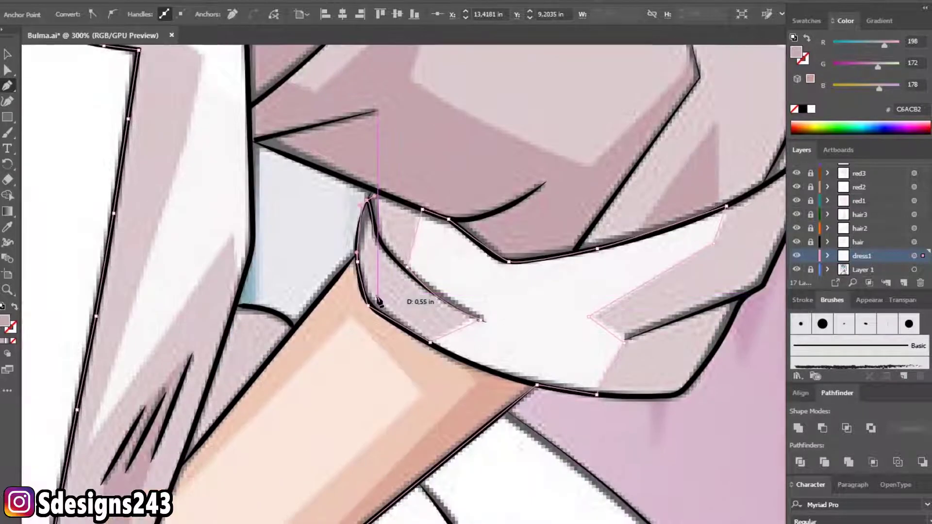
scroll(378, 335, down, 2)
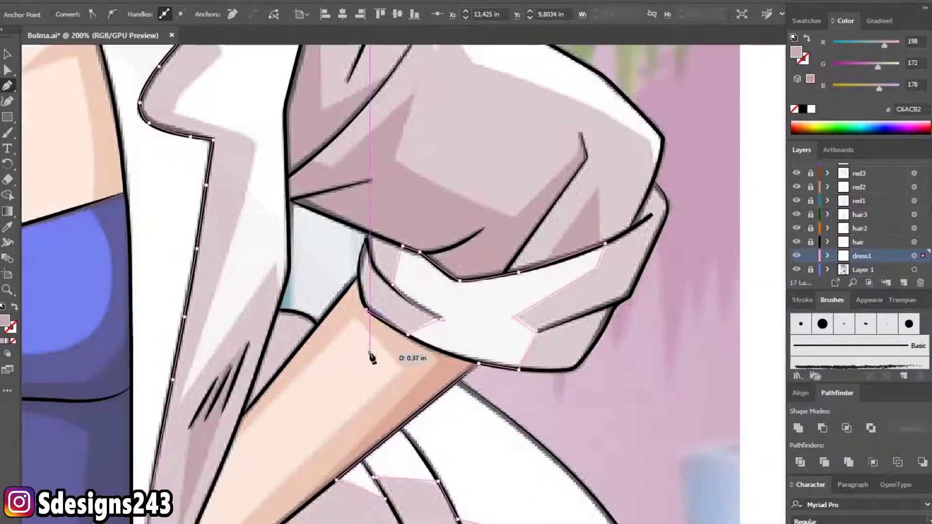
scroll(442, 271, up, 3)
drag(378, 320, 449, 208)
- Anchor the outline where the arm meets the coat and along the coat edge
scroll(411, 255, down, 1)
scroll(412, 256, left, 1)
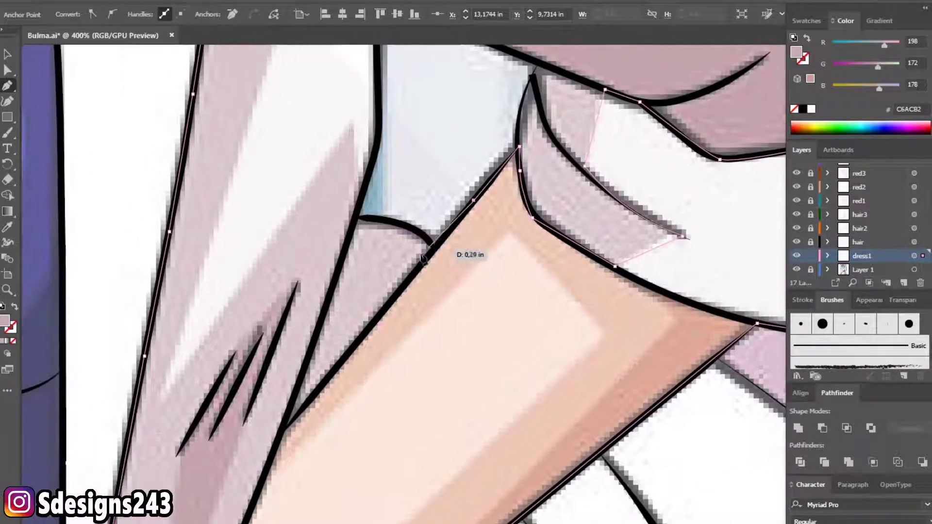
scroll(433, 251, down, 1)
mouse_move(434, 251)
mouse_down()
mouse_move(323, 392)
mouse_move(354, 355)
mouse_up()
scroll(354, 354, down, 2)
scroll(409, 312, up, 1)
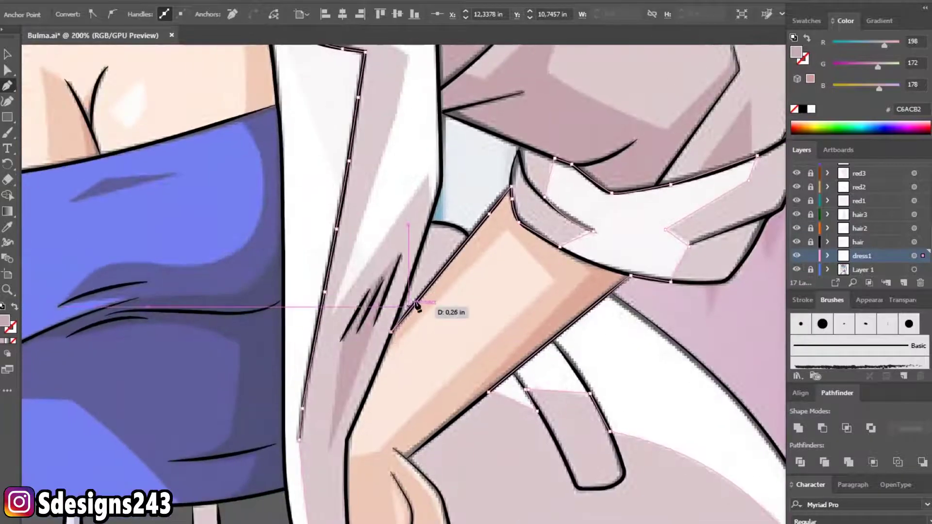
scroll(410, 312, up, 3)
click(432, 214)
click(429, 121)
click(234, 420)
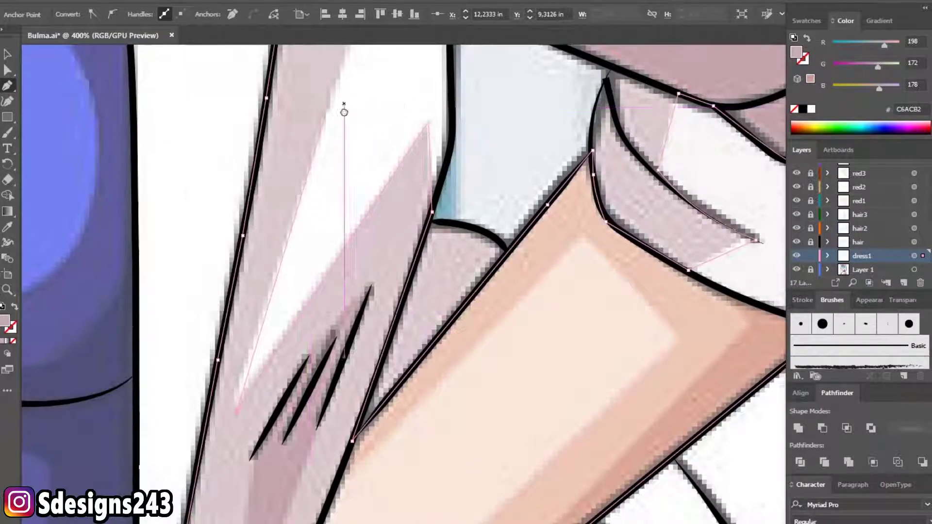
- Place anchors up the lapel to its notch, curving along the lapel edge
scroll(344, 104, up, 5)
click(310, 136)
scroll(310, 136, up, 5)
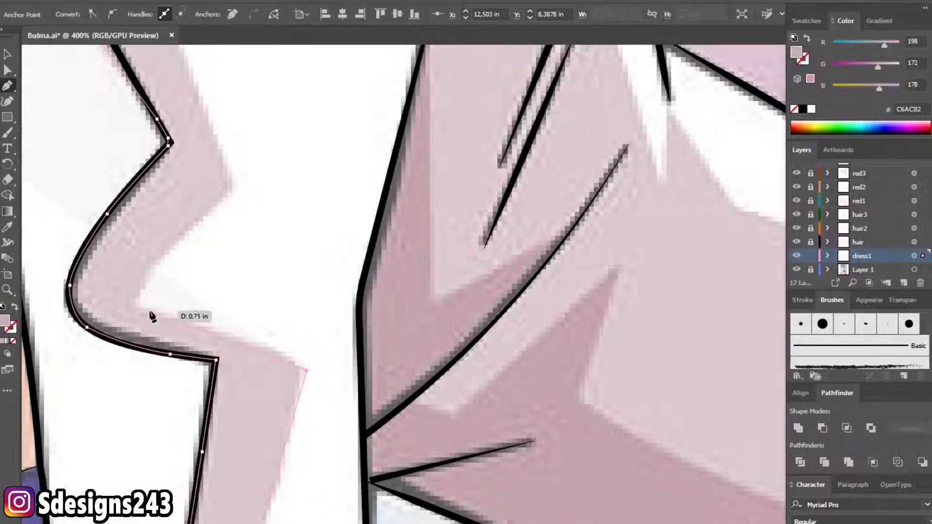
click(234, 196)
scroll(136, 208, down, 1)
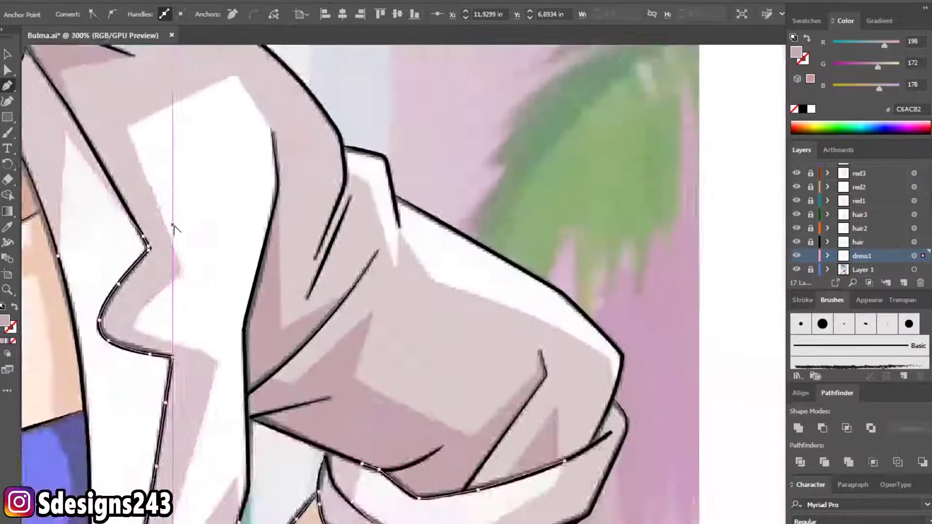
scroll(173, 227, up, 1)
scroll(152, 256, up, 1)
drag(495, 67, 469, 134)
- Carry the outline down the coat front to where it meets the sleeve
scroll(363, 190, down, 1)
click(352, 232)
scroll(364, 254, down, 1)
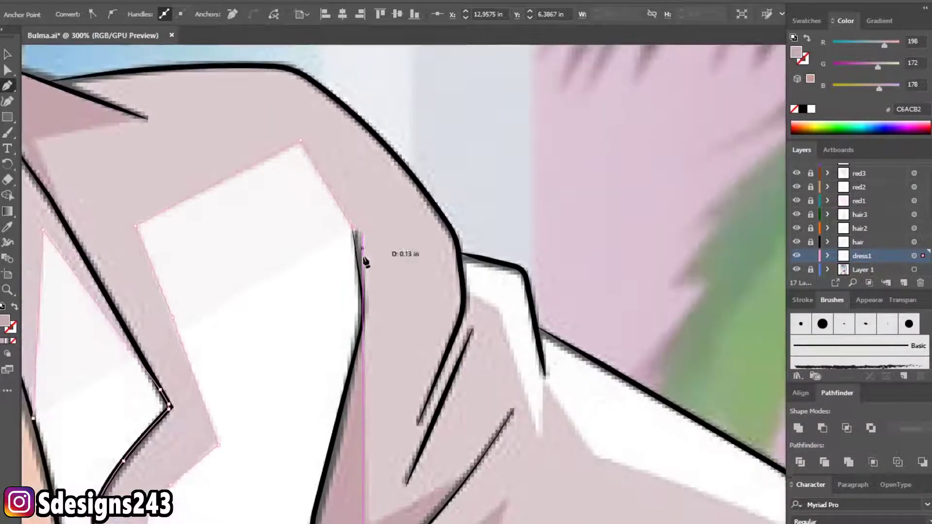
scroll(357, 233, down, 2)
click(297, 420)
scroll(291, 408, down, 3)
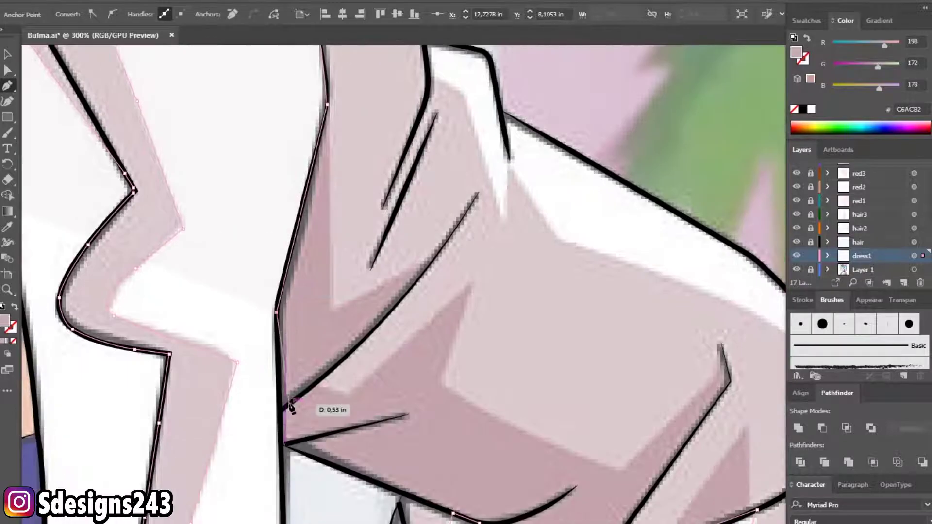
click(286, 410)
scroll(285, 410, down, 2)
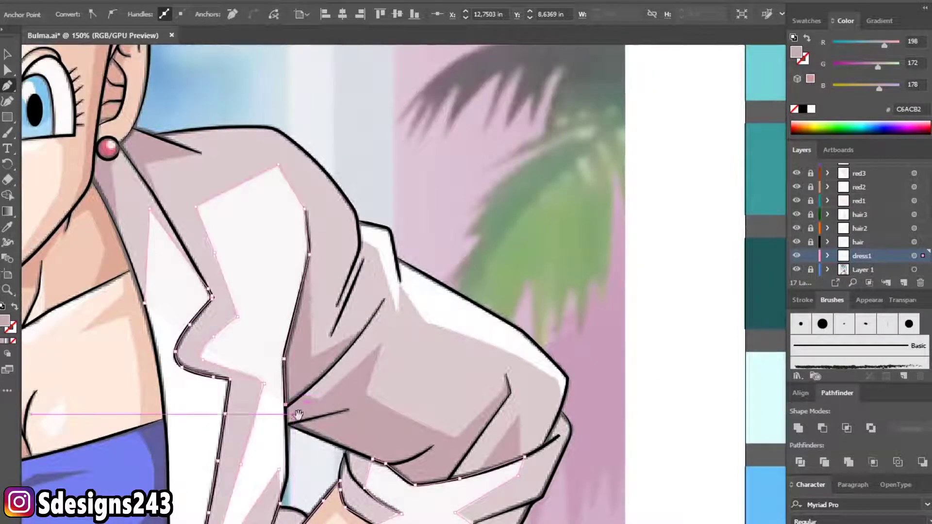
- Anchor the sleeve corner under the arm and curve the outline along the cuff's top
scroll(291, 388, down, 3)
scroll(258, 262, up, 2)
click(259, 266)
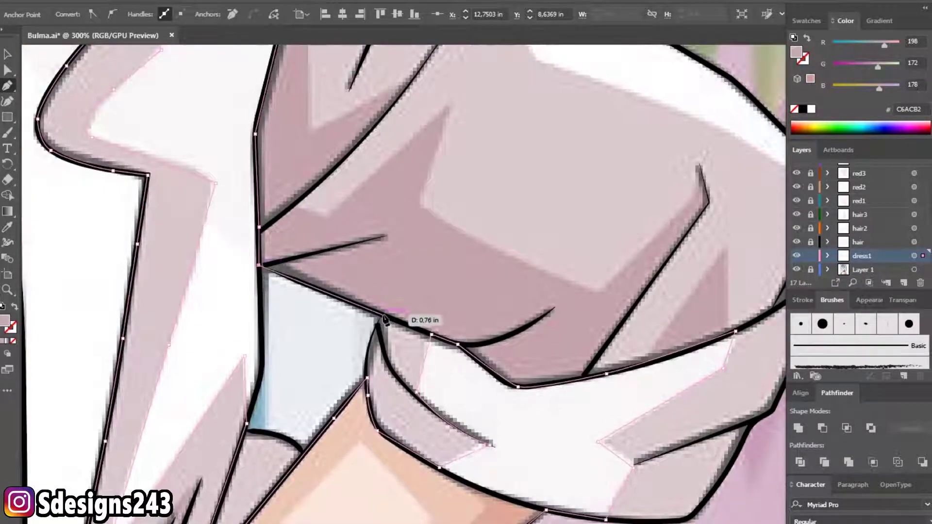
drag(410, 322, 334, 304)
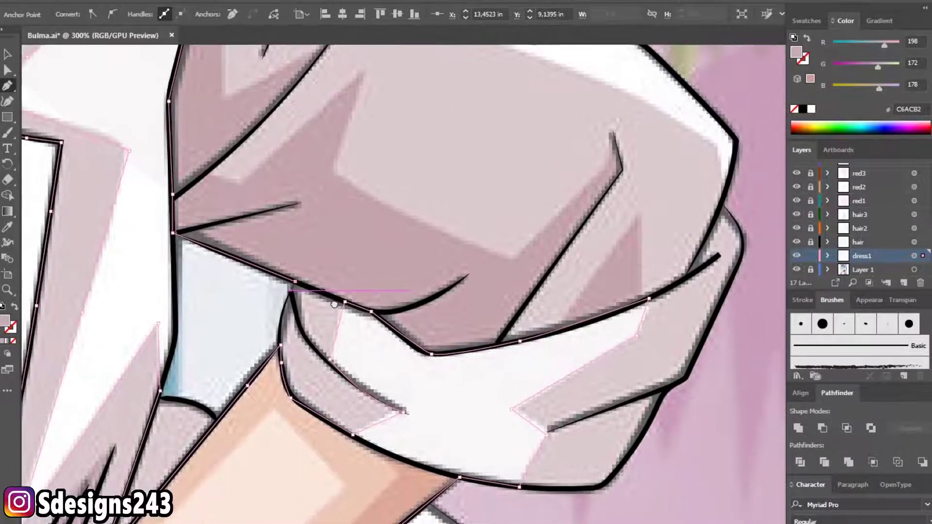
scroll(351, 318, down, 3)
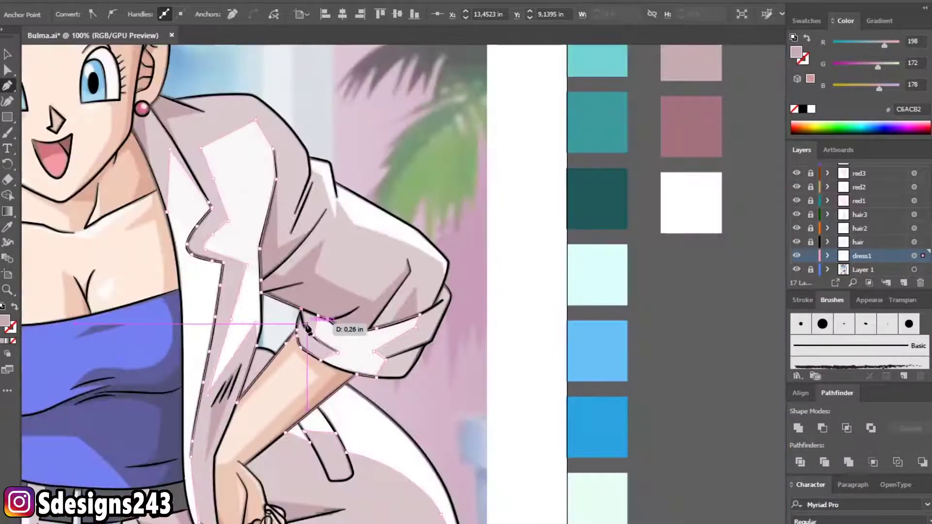
scroll(333, 312, up, 2)
scroll(374, 385, up, 2)
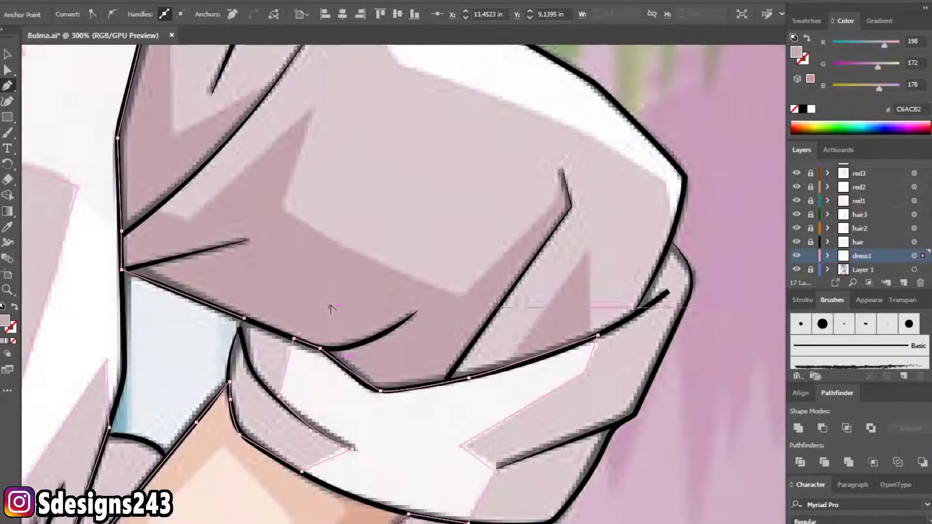
scroll(435, 392, up, 1)
drag(291, 388, 331, 453)
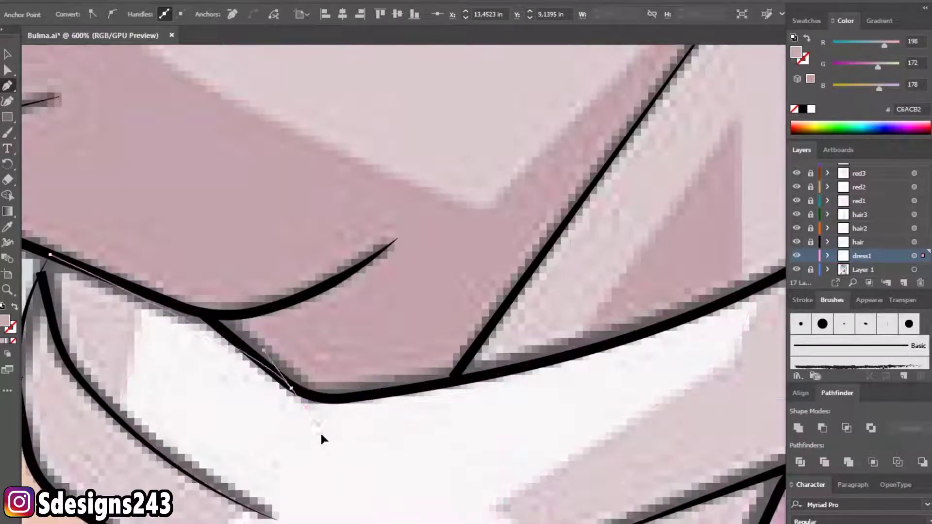
click(353, 399)
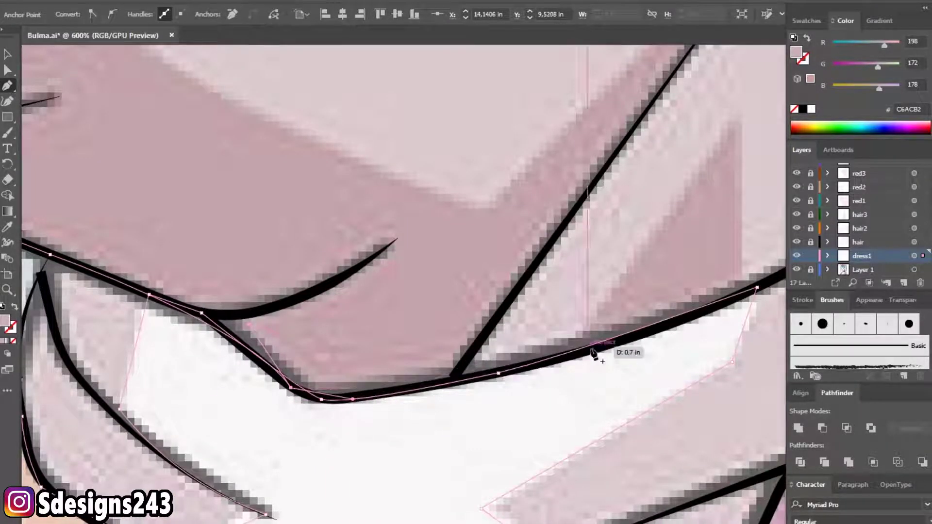
- Bend the outline with curved anchors around the cuff to its inner corner
drag(604, 345, 680, 322)
scroll(680, 322, down, 1)
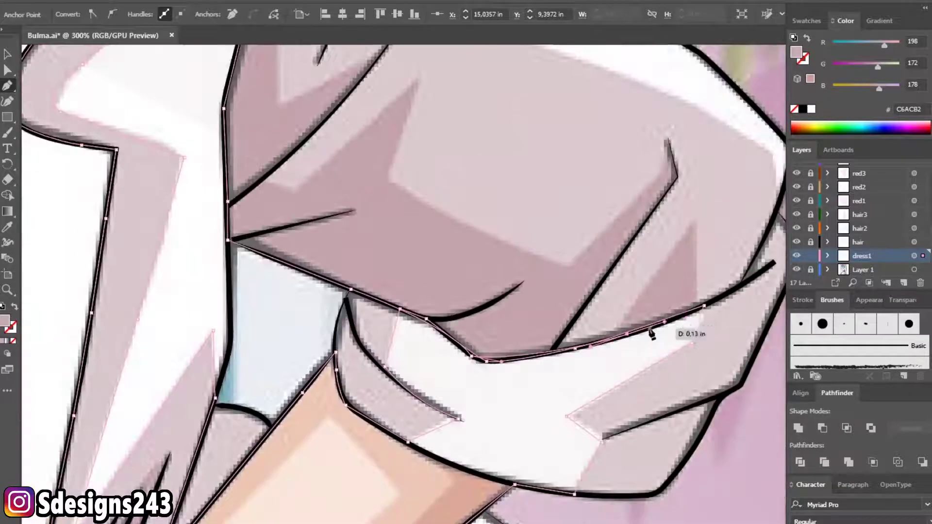
scroll(650, 328, up, 2)
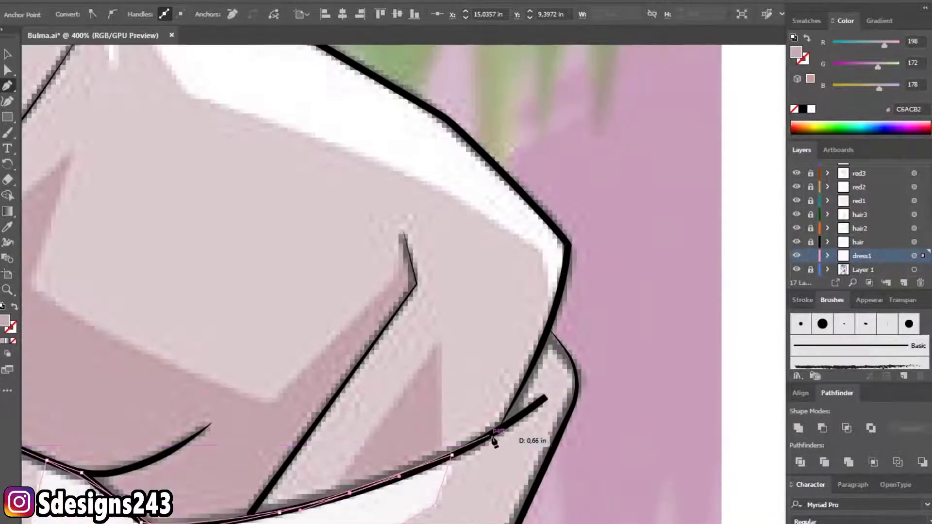
drag(493, 440, 505, 430)
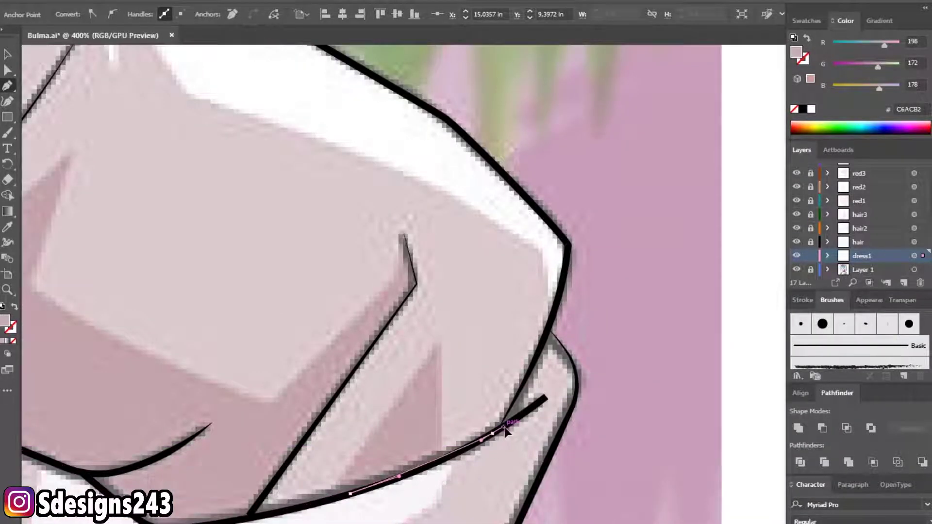
drag(553, 332, 535, 361)
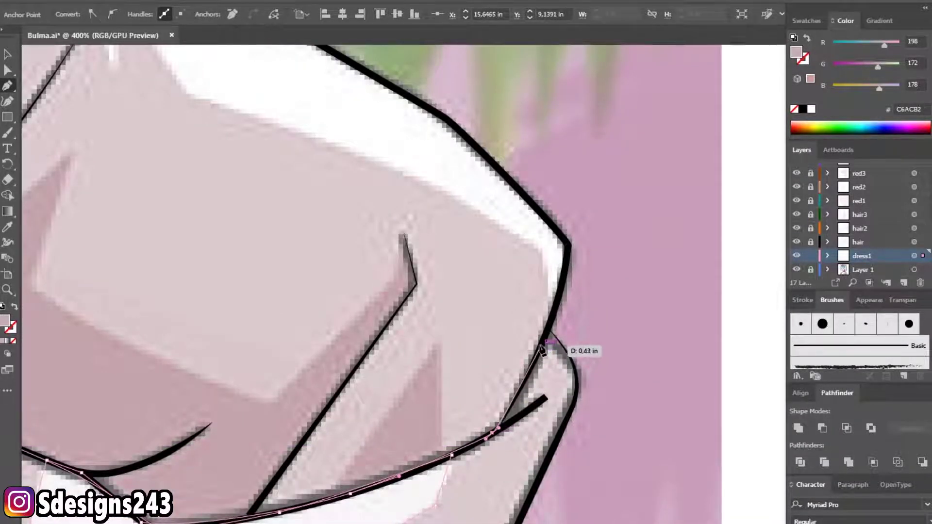
scroll(541, 350, down, 3)
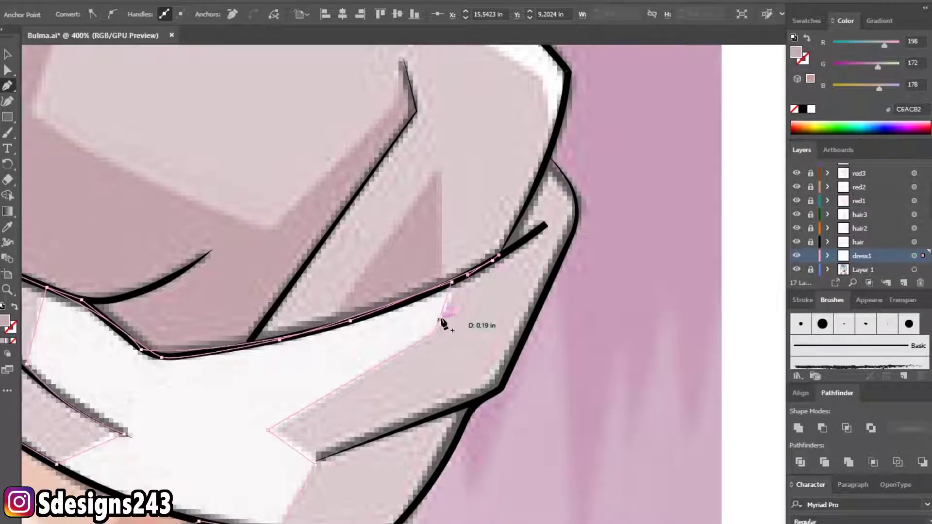
scroll(448, 301, up, 2)
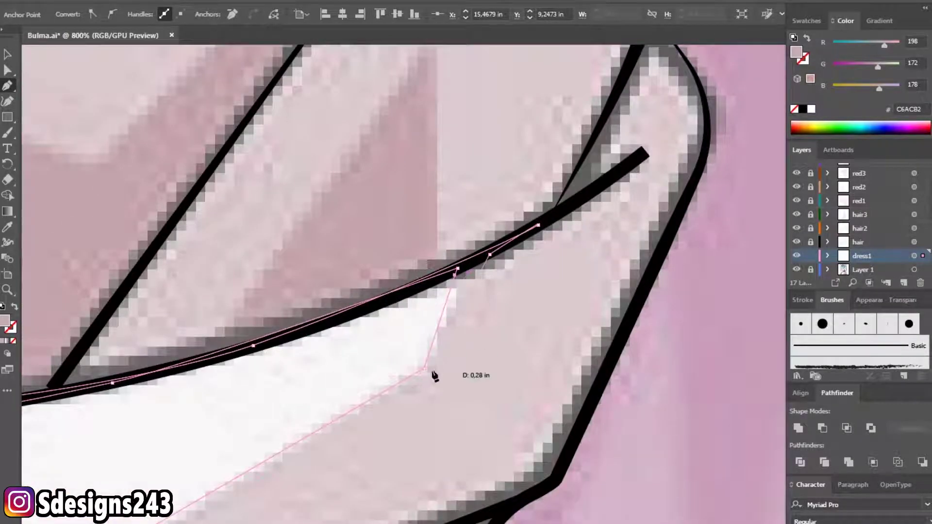
scroll(189, 480, down, 1)
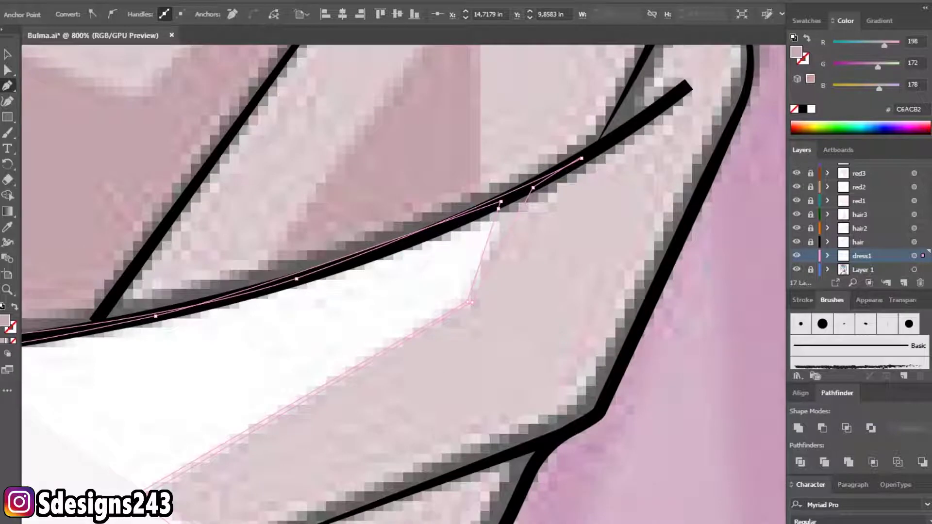
drag(597, 412, 599, 366)
scroll(448, 465, down, 3)
drag(228, 417, 238, 428)
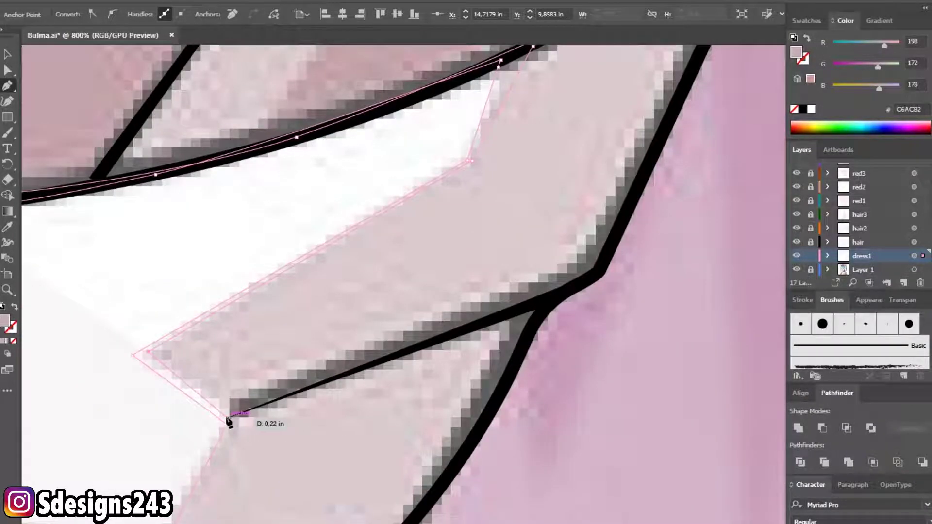
- Place anchors around the cuff's outer corner and up the sleeve's outer edge
click(585, 297)
scroll(578, 313, down, 1)
scroll(534, 316, up, 3)
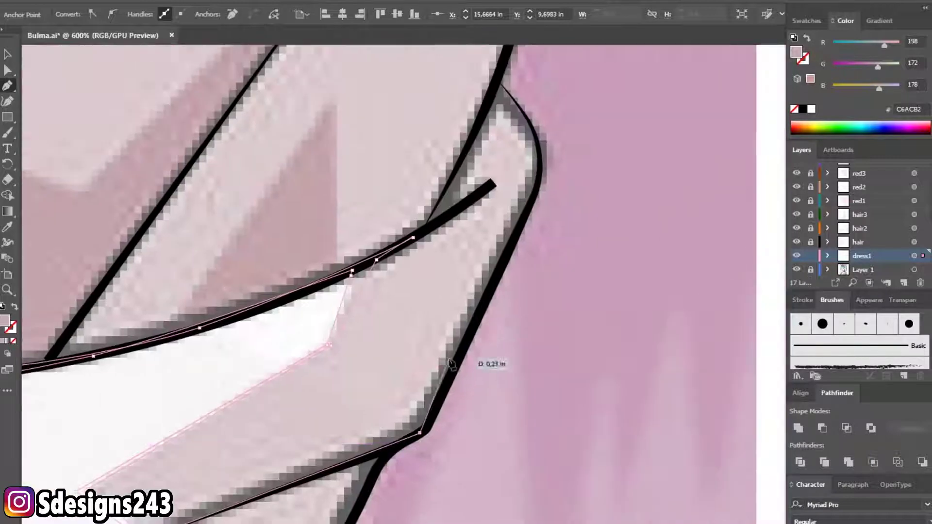
scroll(546, 175, up, 1)
drag(470, 211, 438, 183)
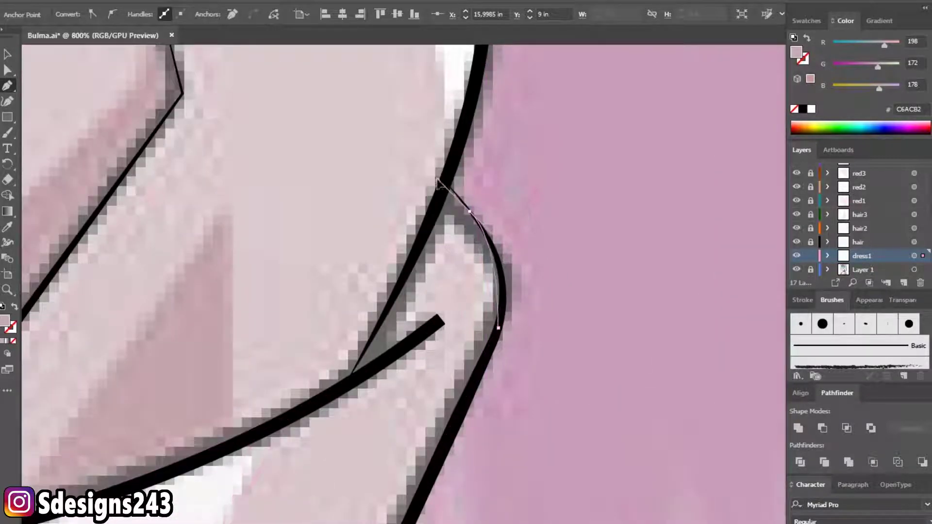
scroll(453, 183, up, 5)
click(386, 231)
scroll(408, 250, up, 3)
click(338, 323)
scroll(490, 426, down, 2)
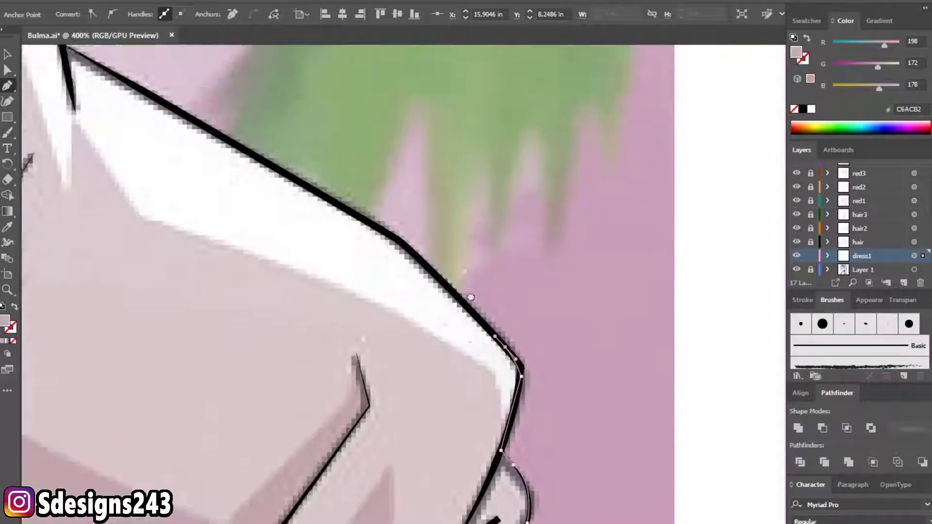
- Curve the outline up the sleeve edge to its top corner and across the upper sleeve
scroll(500, 330, down, 2)
click(511, 386)
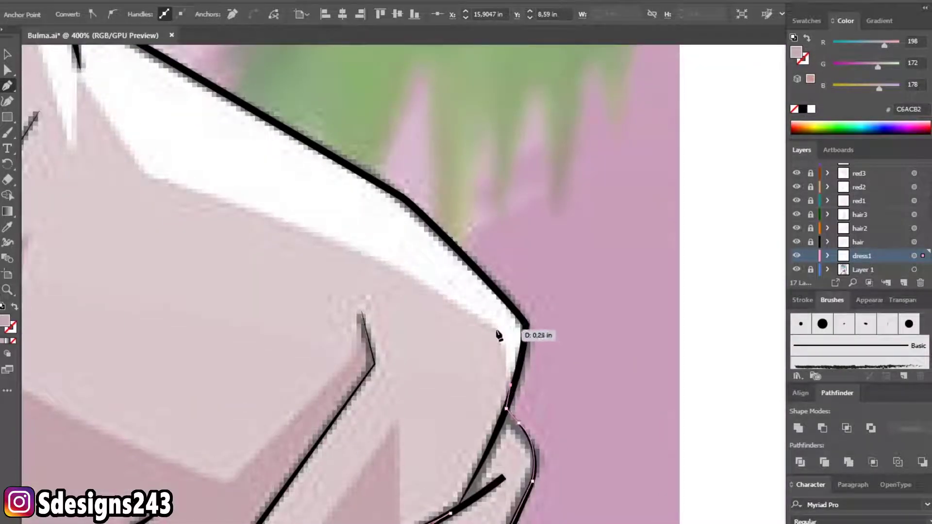
drag(511, 385, 505, 360)
click(505, 341)
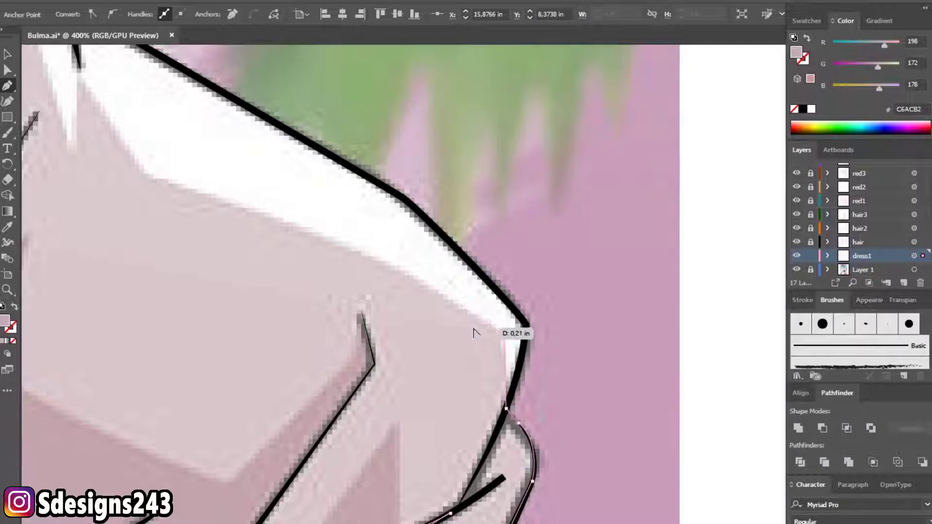
key(ctrl+minus)
drag(372, 318, 264, 306)
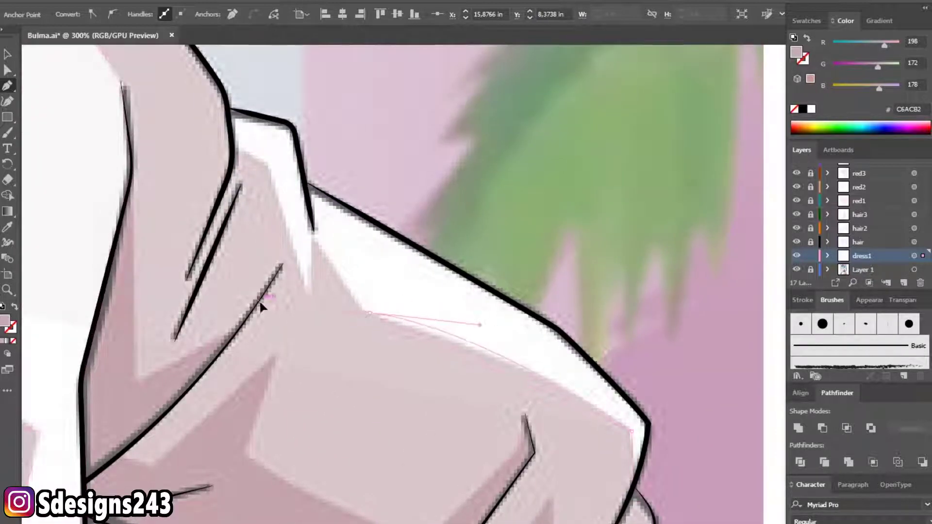
- Set and adjust a curved anchor at the collar corner
drag(315, 238, 316, 244)
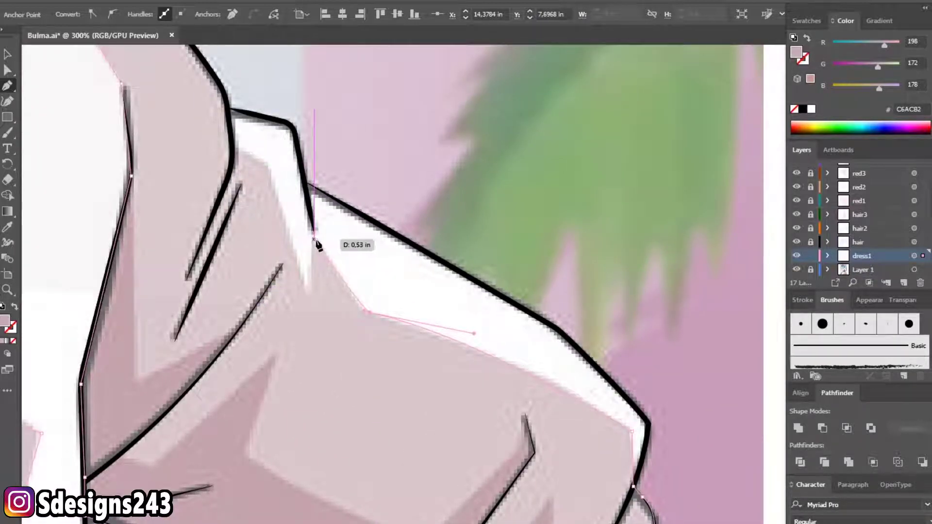
scroll(316, 250, up, 3)
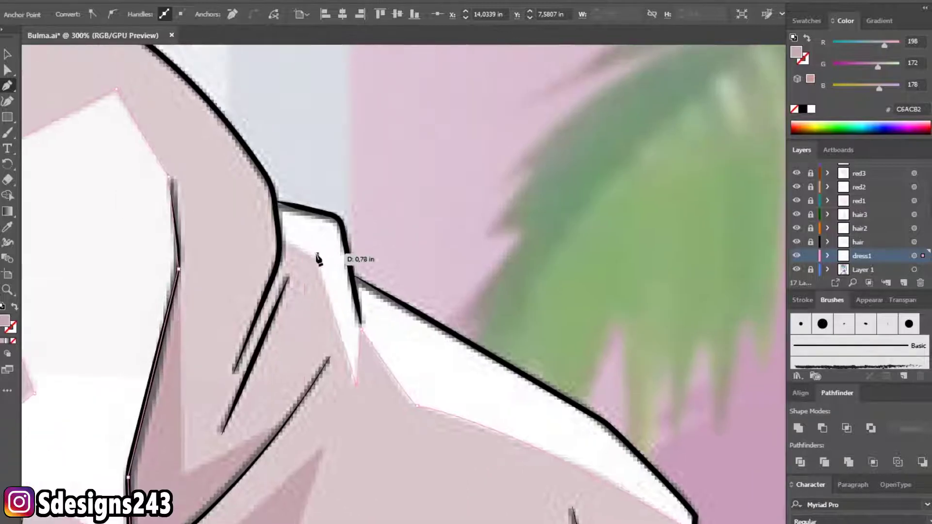
drag(317, 261, 291, 216)
scroll(291, 216, up, 1)
scroll(291, 216, up, 3)
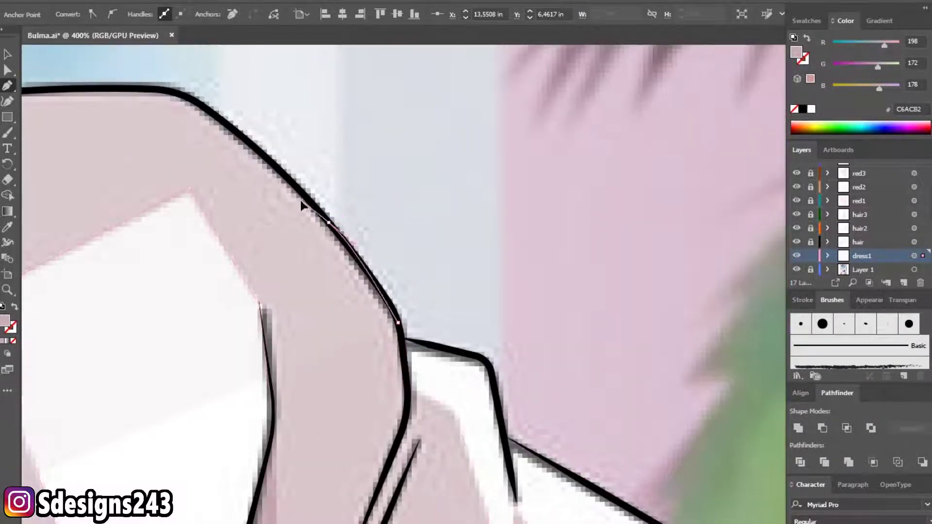
scroll(275, 181, up, 3)
scroll(307, 273, up, 1)
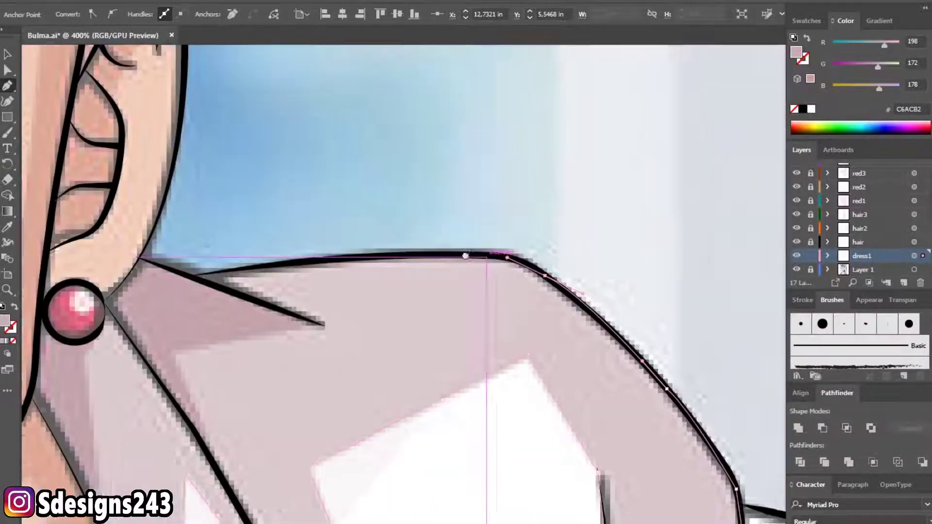
- Add curved anchors along the shoulder top, neck and collar edge beside the earring
drag(250, 273, 208, 282)
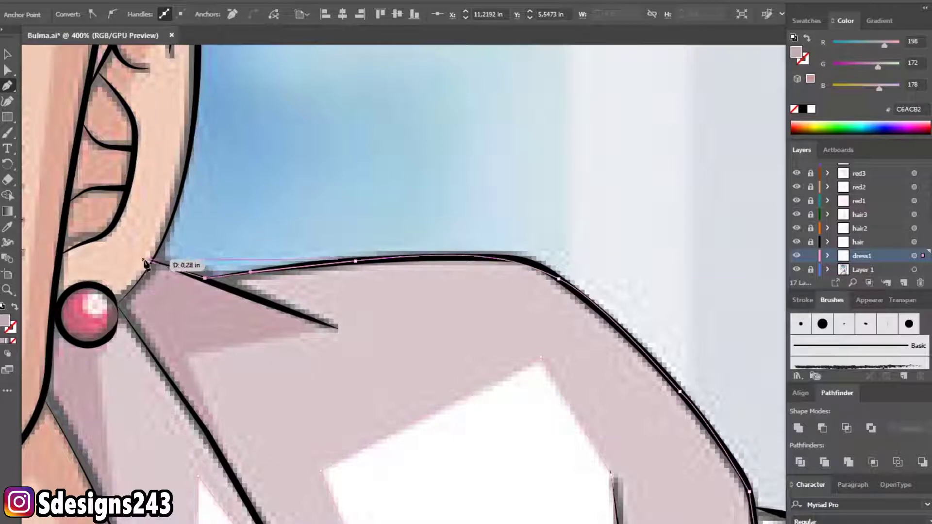
drag(205, 278, 155, 260)
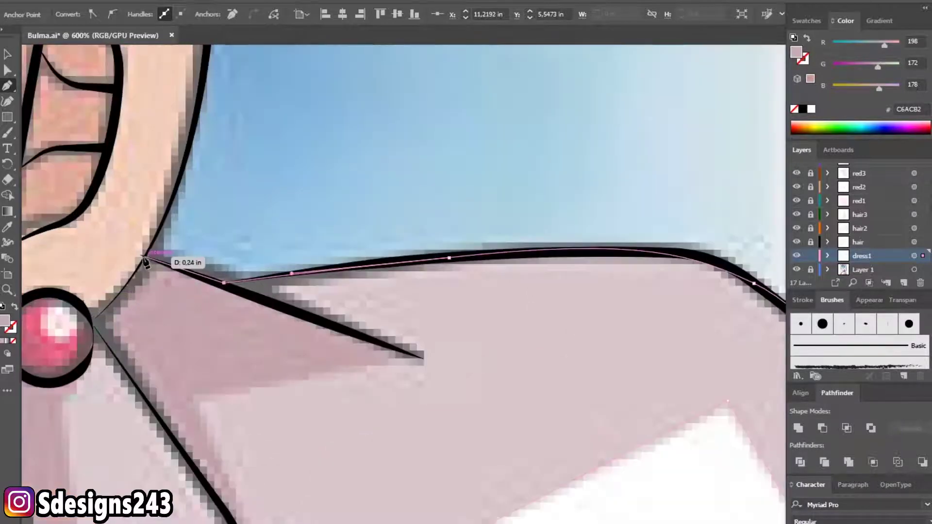
key(ctrl+plus)
key(ctrl+plus)
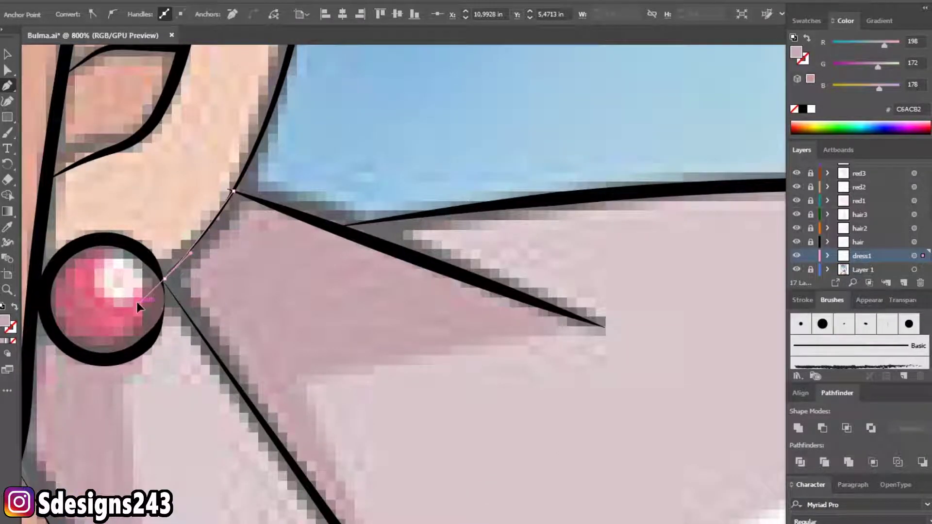
drag(164, 281, 166, 289)
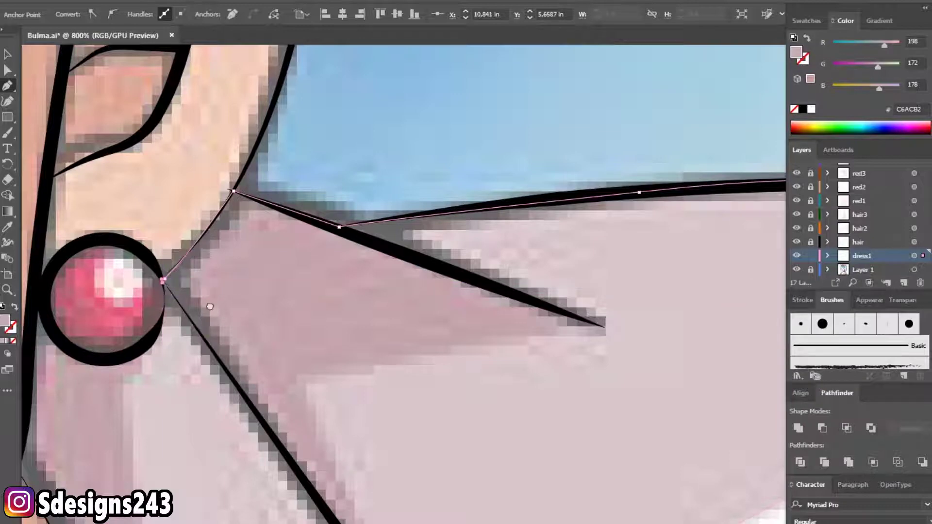
key(ctrl+minus)
key(ctrl+minus)
scroll(167, 291, down, 3)
drag(182, 142, 186, 279)
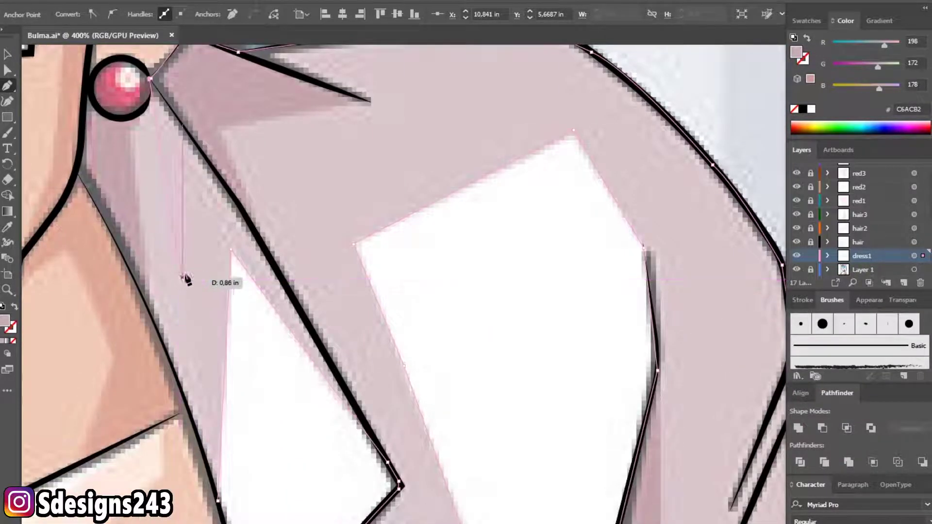
- Place points curving around the earring's bottom and down the lapel edge
key(ctrl+plus)
key(ctrl+plus)
mouse_move(404, 264)
mouse_down()
mouse_move(400, 316)
mouse_move(364, 343)
mouse_up()
click(310, 333)
click(275, 281)
drag(265, 408, 289, 410)
scroll(271, 388, down, 3)
mouse_move(247, 343)
mouse_down()
mouse_move(268, 361)
mouse_move(270, 399)
mouse_up()
- Set the last curved lapel points to close the coat shape, then deselect it
scroll(268, 362, up, 1)
scroll(280, 409, down, 5)
drag(282, 227, 350, 375)
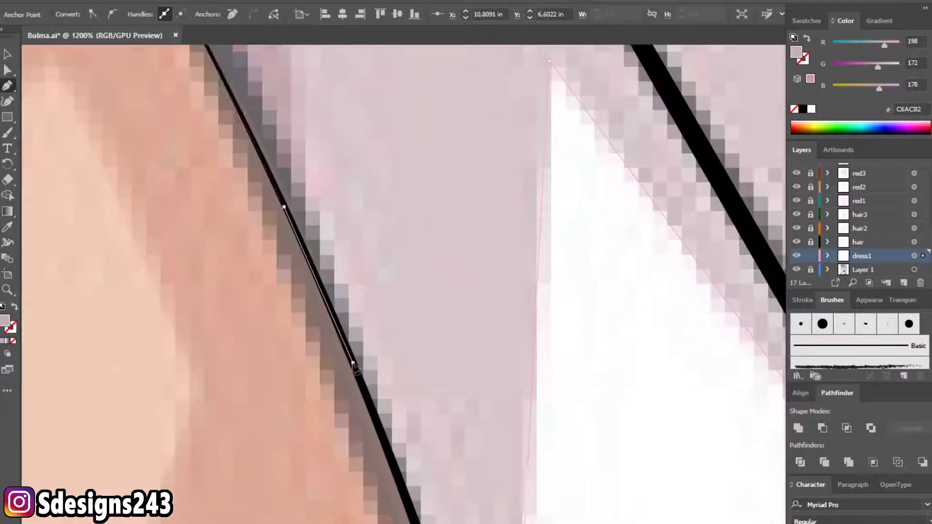
drag(351, 375, 368, 297)
scroll(368, 297, down, 1)
scroll(335, 190, down, 1)
scroll(334, 189, up, 1)
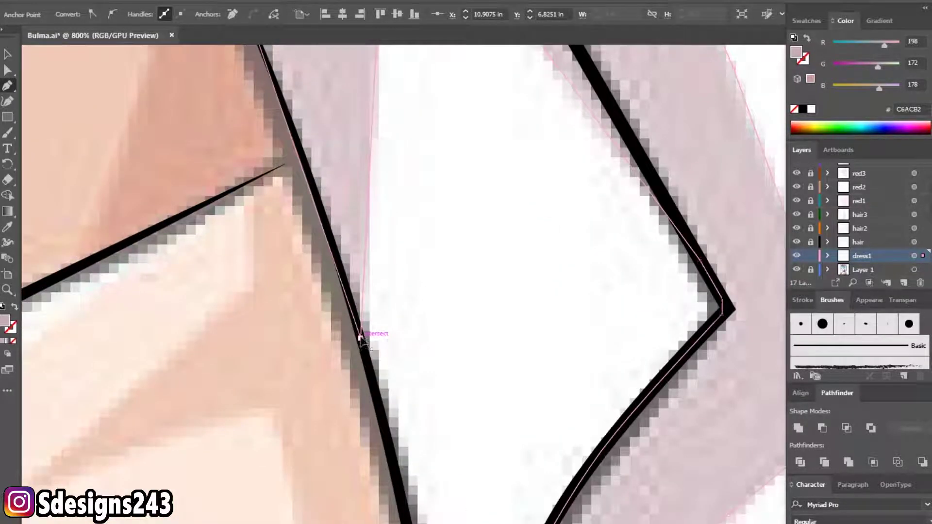
scroll(387, 292, down, 4)
scroll(387, 281, down, 3)
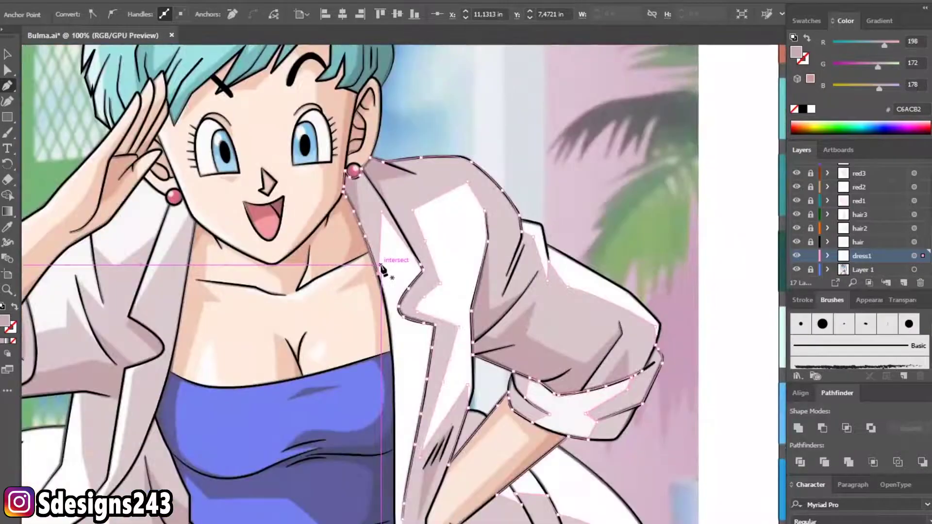
key(ctrl+shift+a)
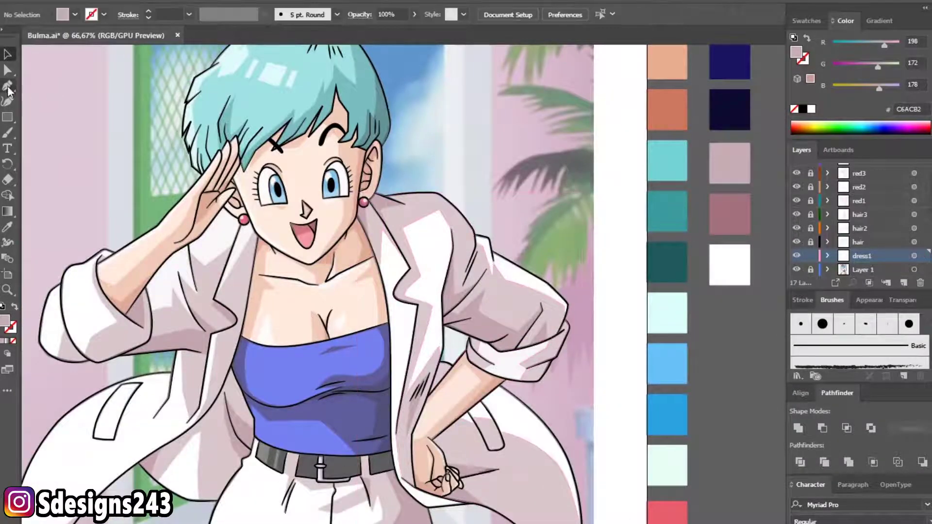
- Trace the small coat gap beside the bent arm with a curved Pen segment
scroll(433, 365, up, 4)
click(482, 354)
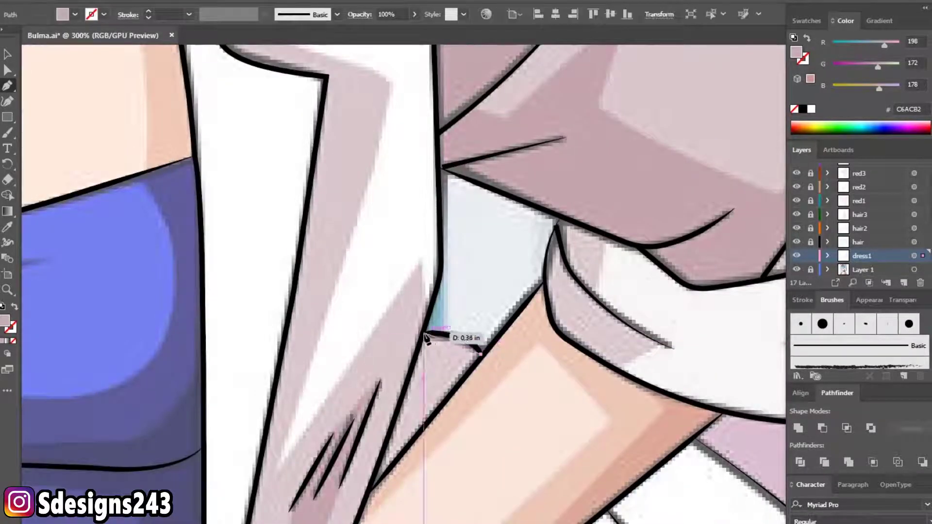
scroll(423, 340, down, 2)
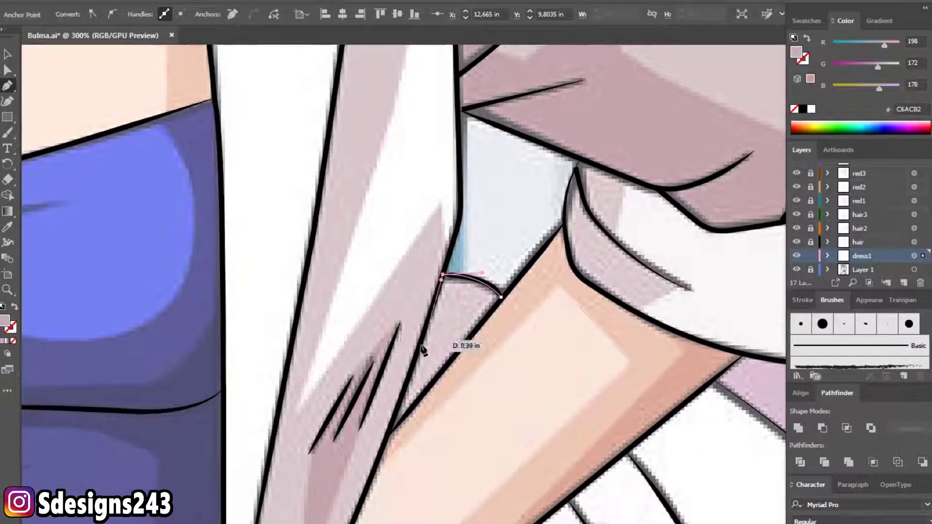
click(388, 439)
drag(387, 442, 385, 449)
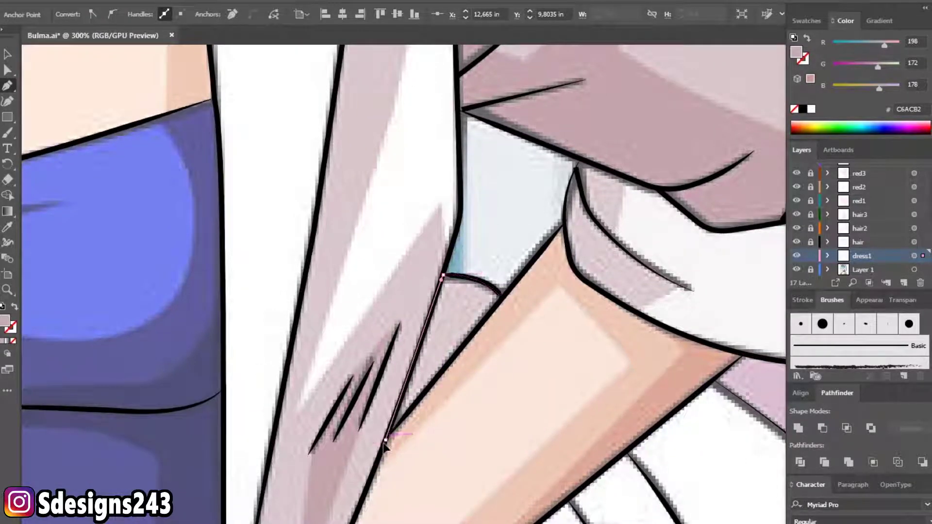
- Zoom out to the whole figure and clear the selection with the Selection tool
scroll(507, 365, up, 2)
scroll(507, 365, right, 4)
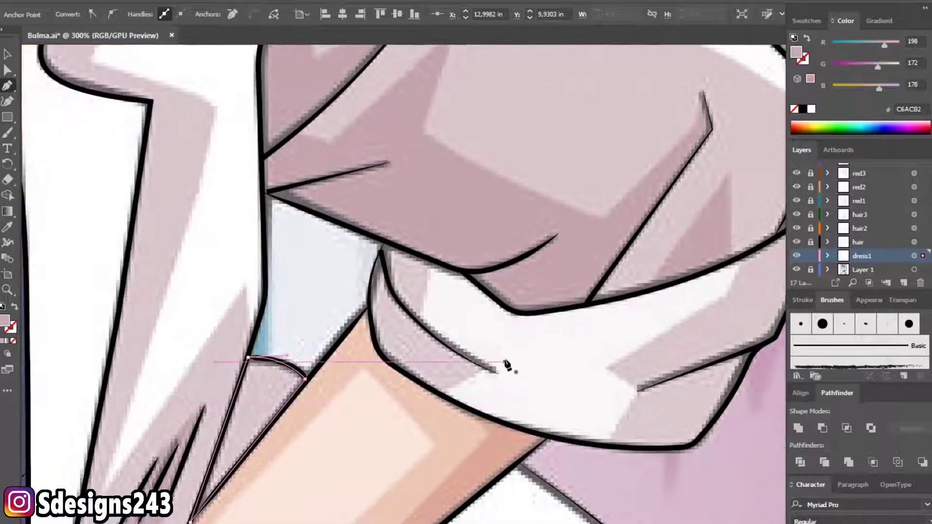
key(ctrl+1)
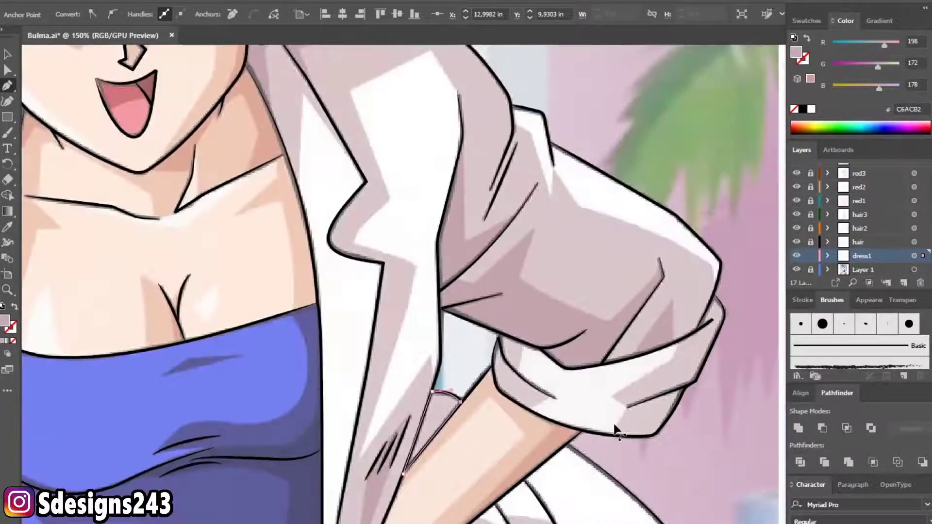
key(ctrl+minus)
scroll(138, 252, down, 2)
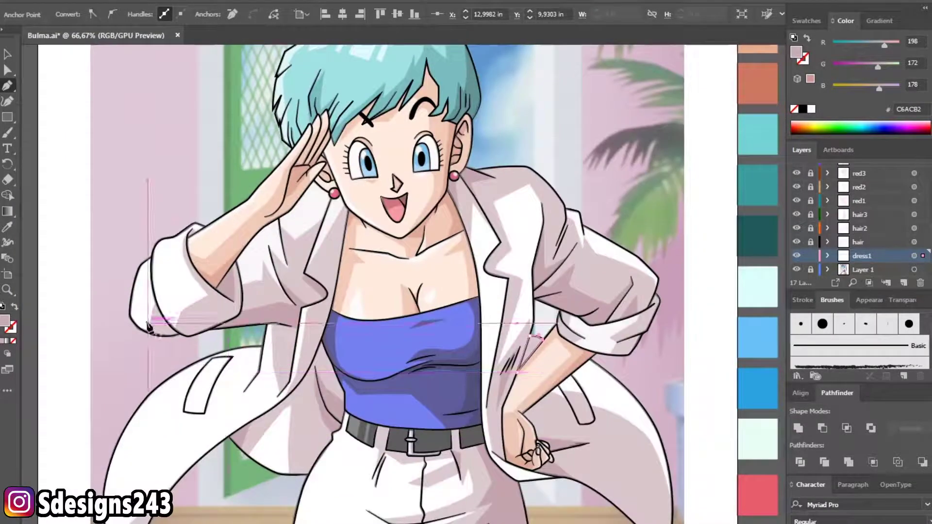
key(v)
click(154, 139)
key(ctrl+minus)
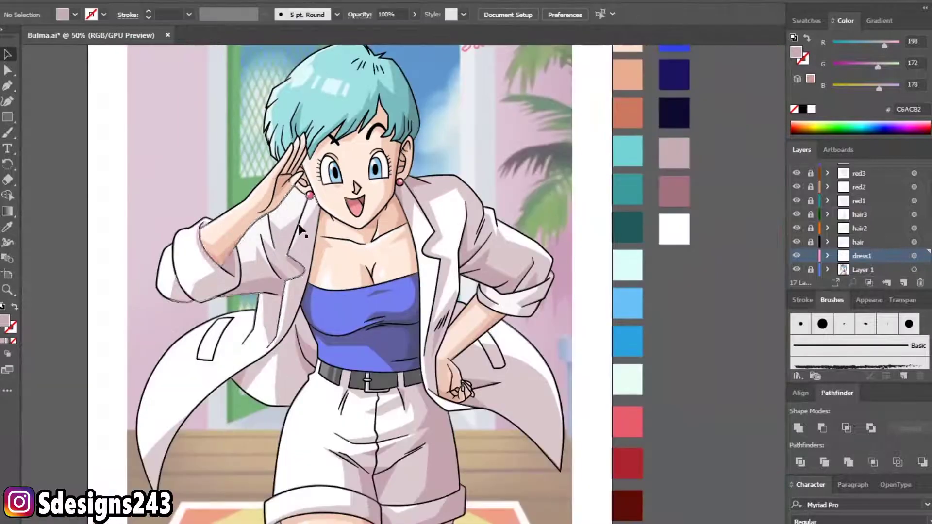
- Hide Layer 1 and make all dress1 coat fills 100% opaque
click(797, 270)
click(914, 256)
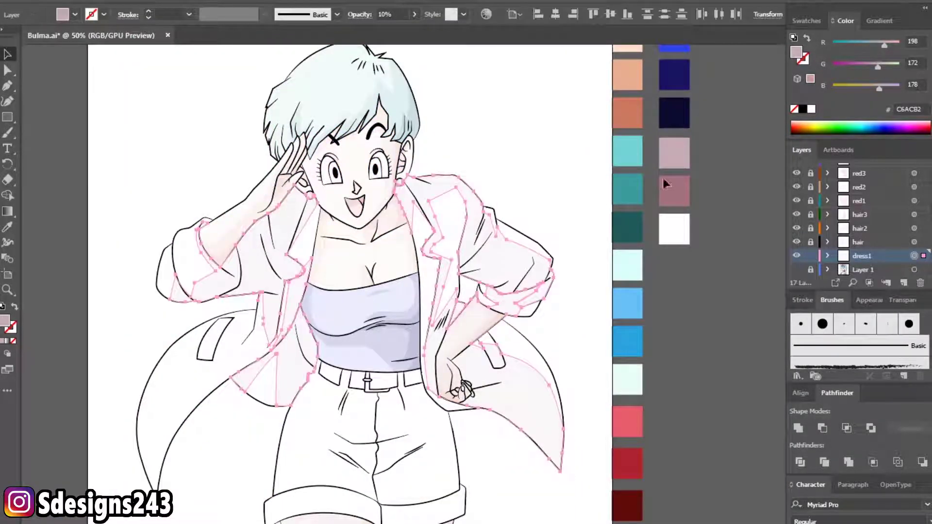
text(100)
key(Return)
click(181, 89)
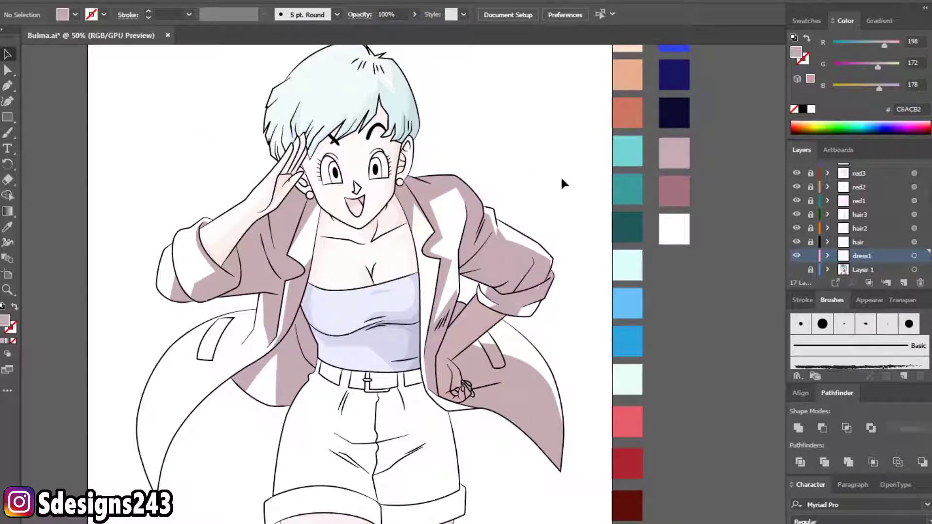
- Return the dress1 coat fills to 10% opacity and show Layer 1 again
click(914, 255)
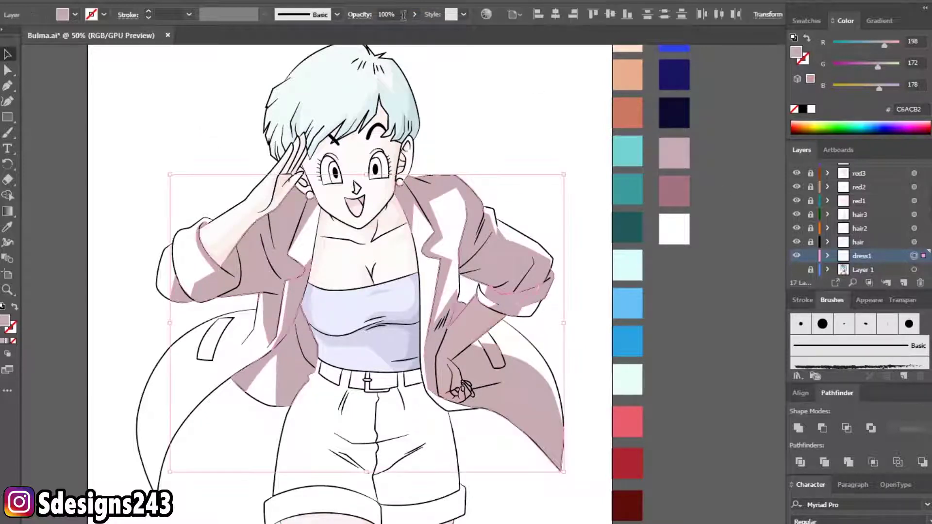
text(10)
key(Return)
click(721, 258)
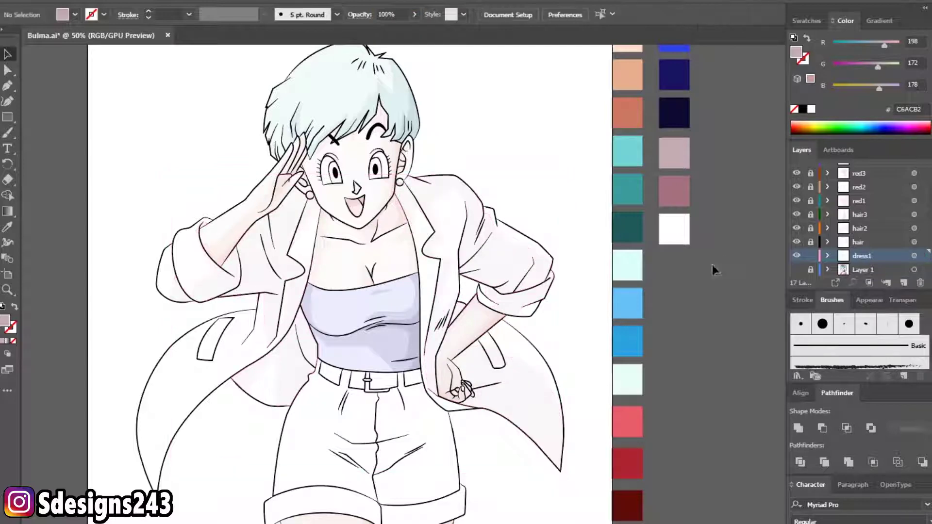
click(797, 270)
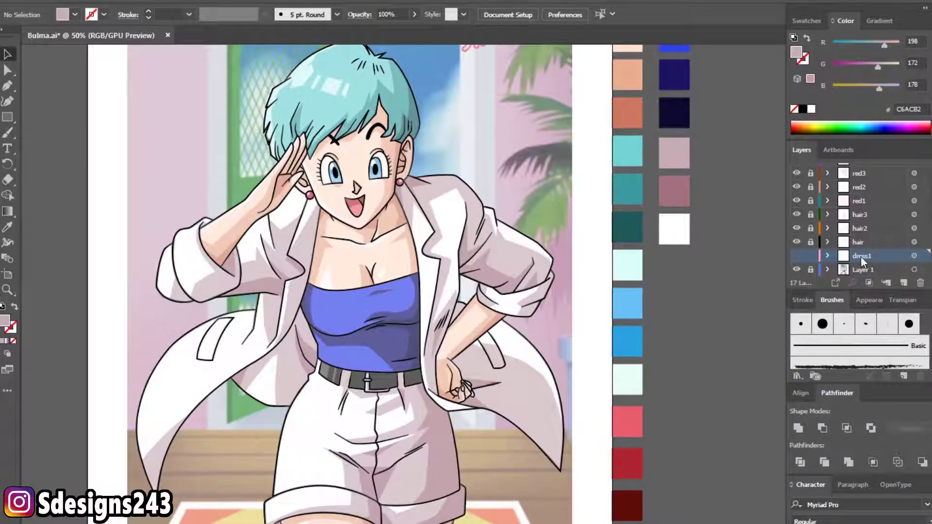
- Show the dress1 layer and start a curved shorts outline below the belt's left end
scroll(339, 420, up, 3)
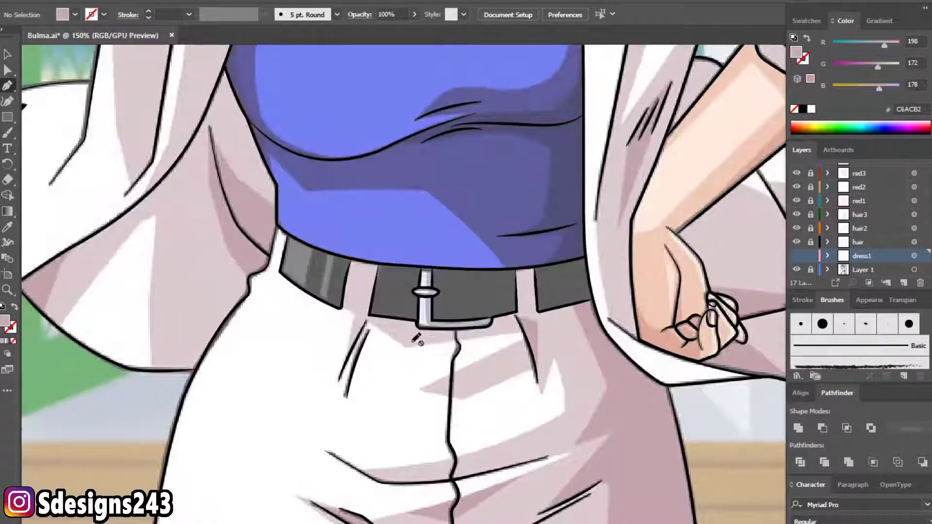
click(796, 256)
scroll(547, 272, down, 3)
scroll(547, 273, down, 1)
scroll(324, 180, up, 3)
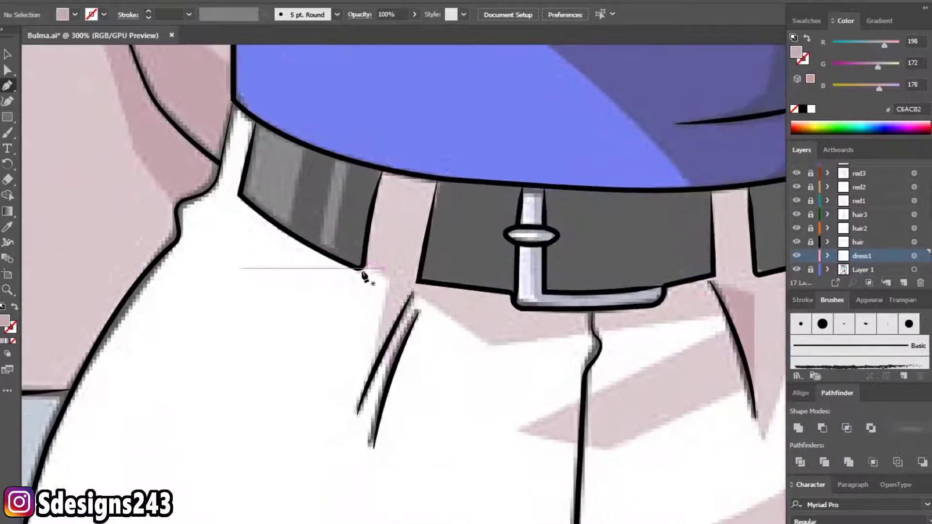
click(357, 268)
drag(373, 274, 372, 379)
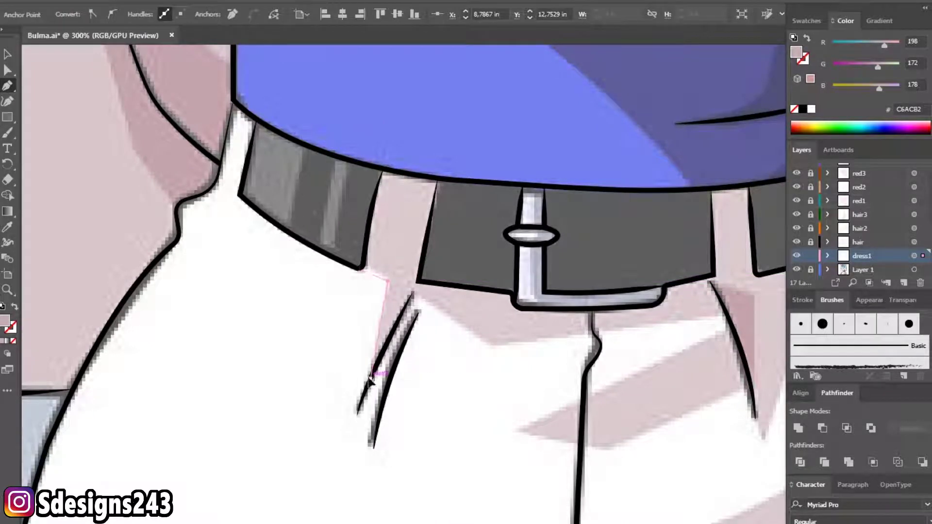
drag(415, 324, 416, 303)
drag(489, 345, 594, 332)
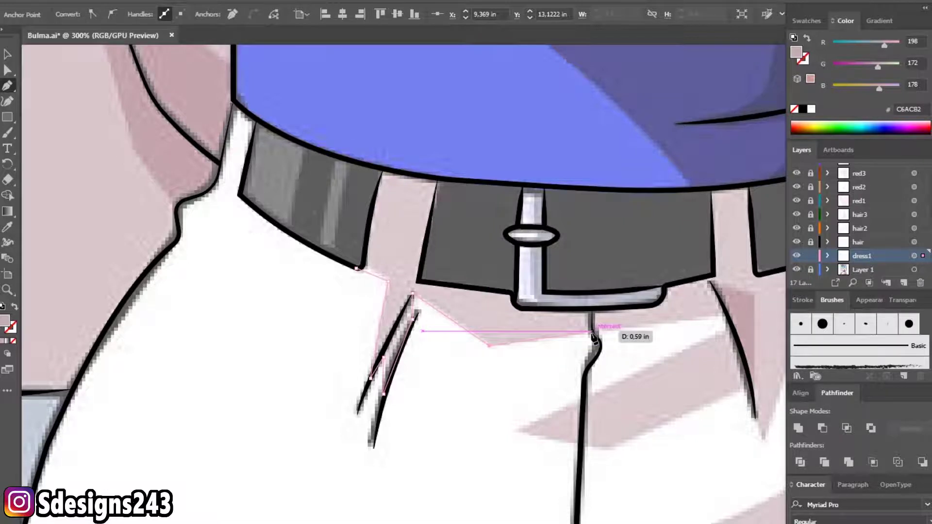
- Continue the shorts outline past the buckle along the fold line to the shadow tip
scroll(593, 335, right, 3)
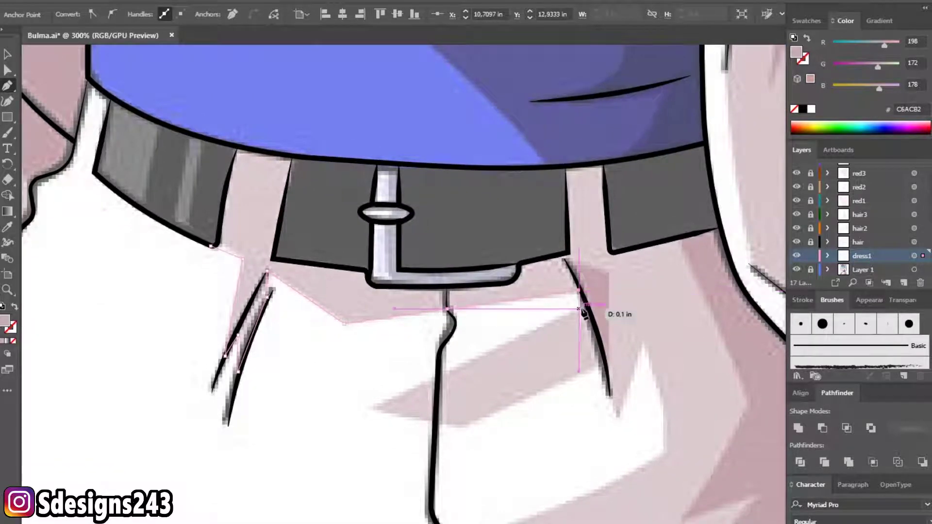
drag(372, 307, 371, 411)
click(464, 427)
scroll(482, 343, down, 3)
scroll(482, 342, right, 3)
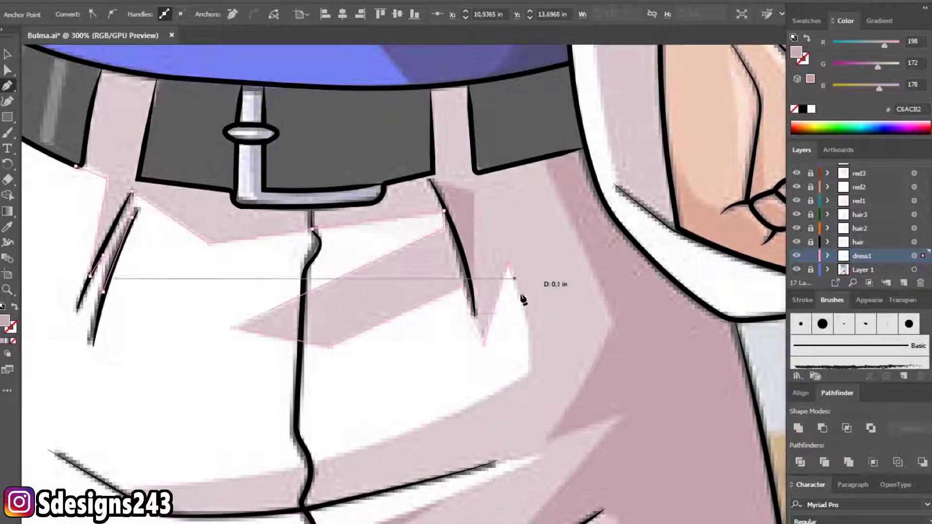
click(529, 369)
scroll(486, 388, down, 3)
scroll(485, 389, left, 2)
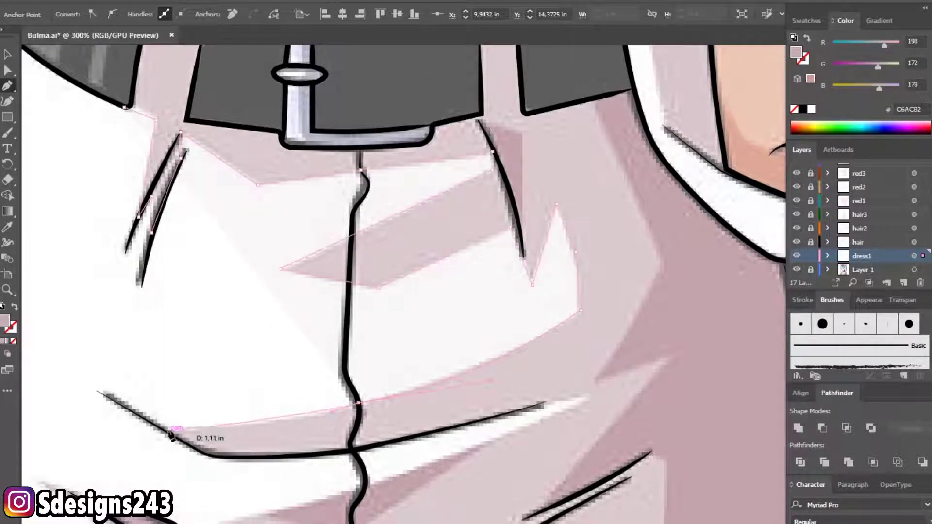
click(170, 432)
scroll(170, 431, down, 3)
scroll(169, 431, right, 3)
drag(287, 390, 443, 367)
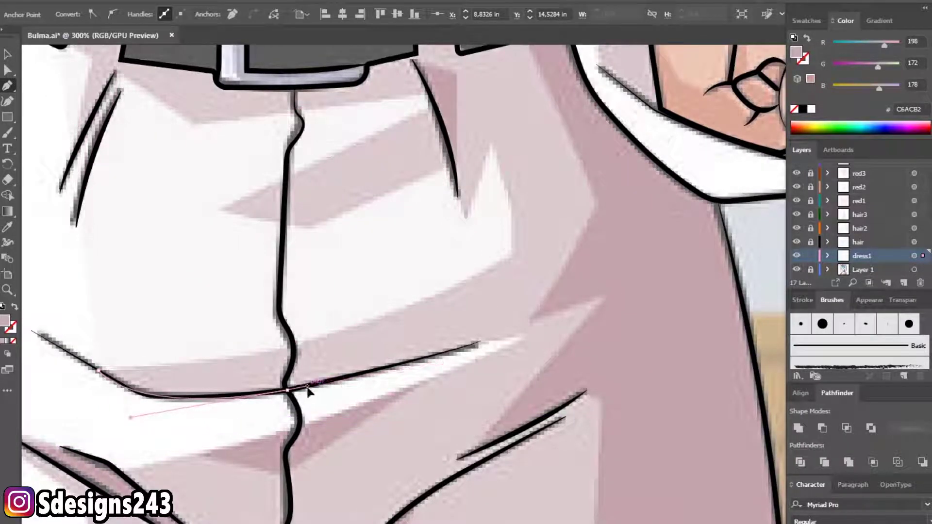
click(524, 337)
- Add anchors along the lower black crease to its left end toward the leg
click(298, 426)
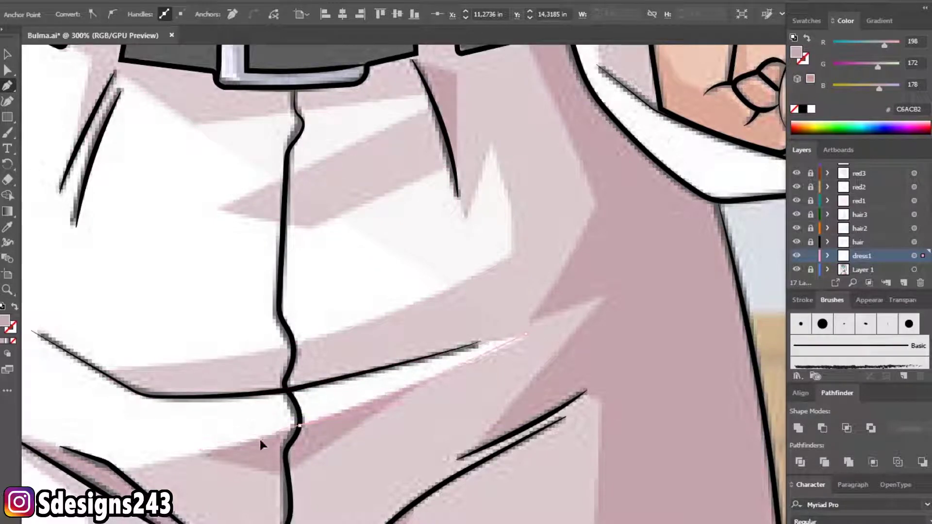
scroll(250, 444, down, 2)
scroll(249, 443, left, 5)
click(354, 425)
click(337, 412)
click(199, 368)
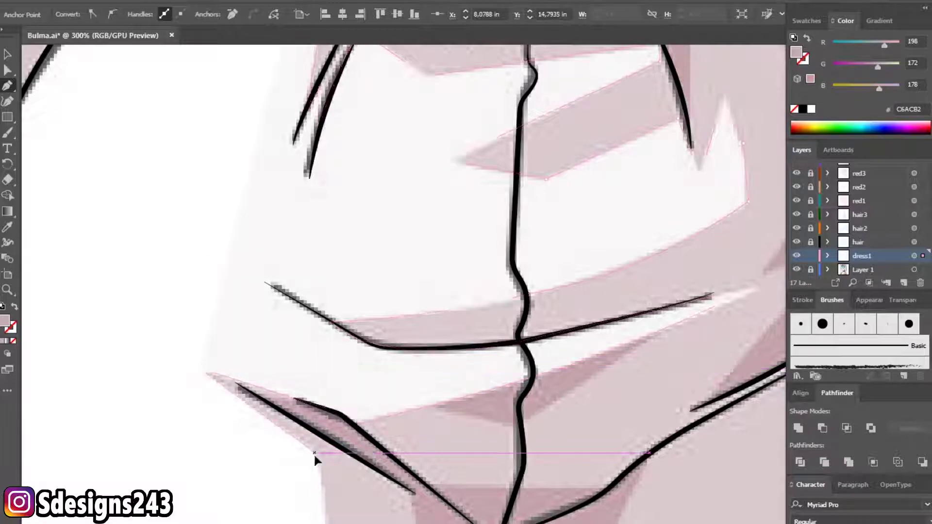
scroll(316, 459, down, 2)
scroll(306, 381, down, 1)
scroll(306, 380, up, 1)
scroll(305, 420, left, 1)
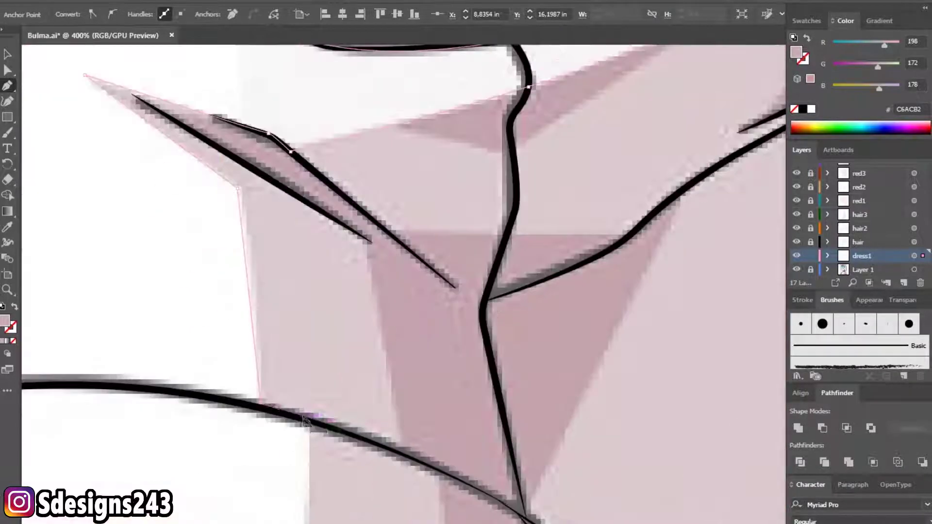
scroll(323, 437, up, 1)
scroll(333, 370, left, 4)
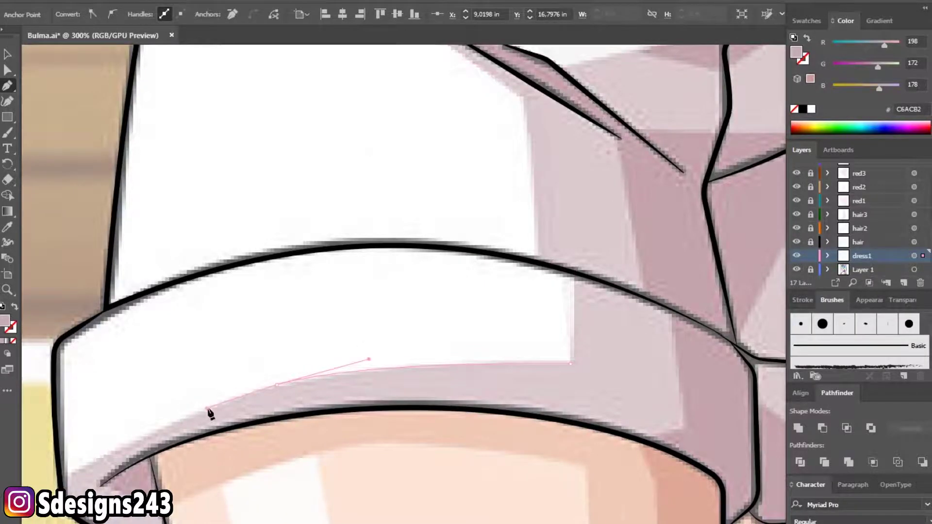
- Start the cuff shape at its left corner, curving around to the inner corner
scroll(206, 405, down, 2)
scroll(206, 406, left, 2)
click(152, 417)
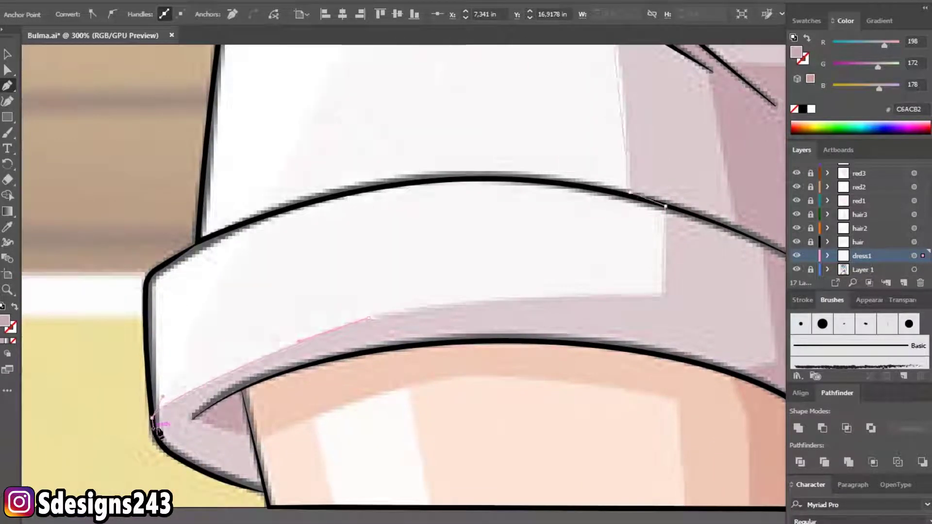
scroll(155, 422, up, 2)
drag(284, 426, 297, 419)
click(284, 424)
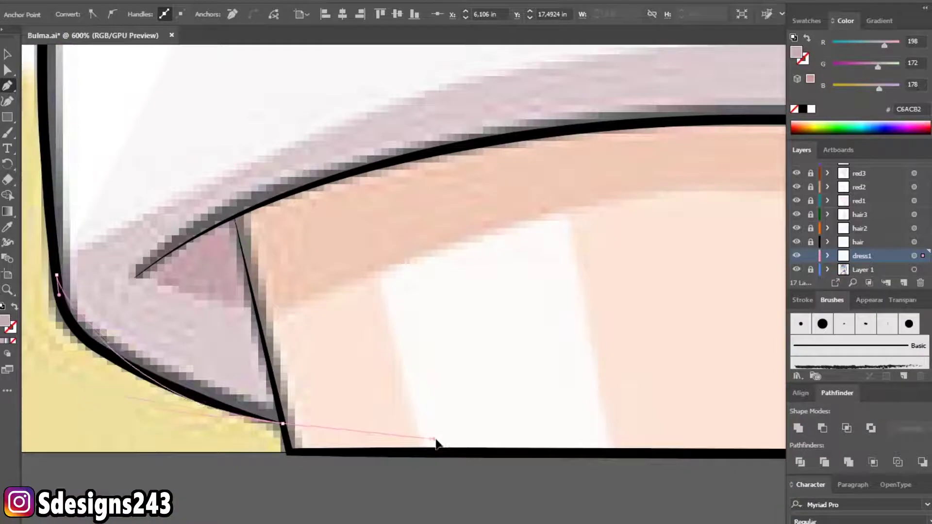
click(233, 218)
drag(404, 159, 478, 151)
- Curve the path along the cuff's bottom edge to where it meets the leg
scroll(477, 185, down, 2)
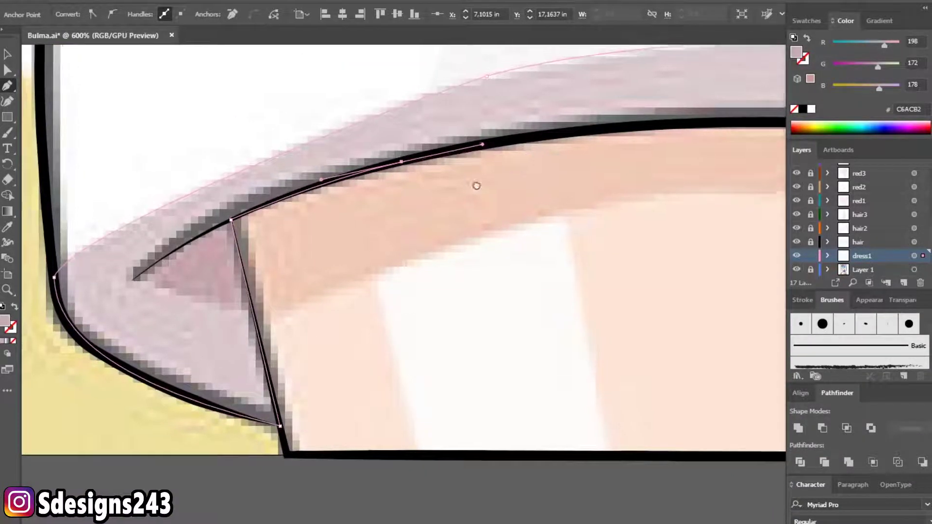
scroll(443, 267, up, 2)
drag(443, 267, 557, 272)
scroll(558, 273, down, 2)
scroll(527, 301, up, 2)
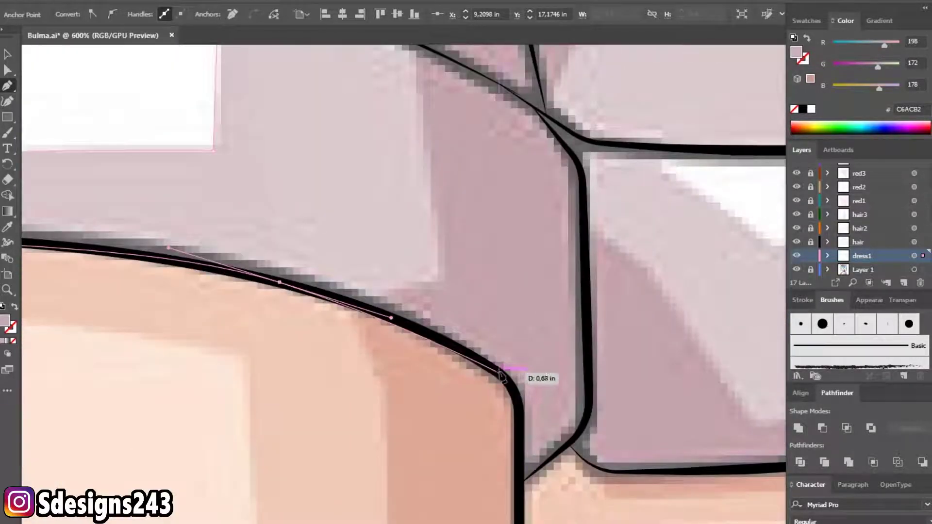
drag(499, 373, 516, 397)
click(519, 491)
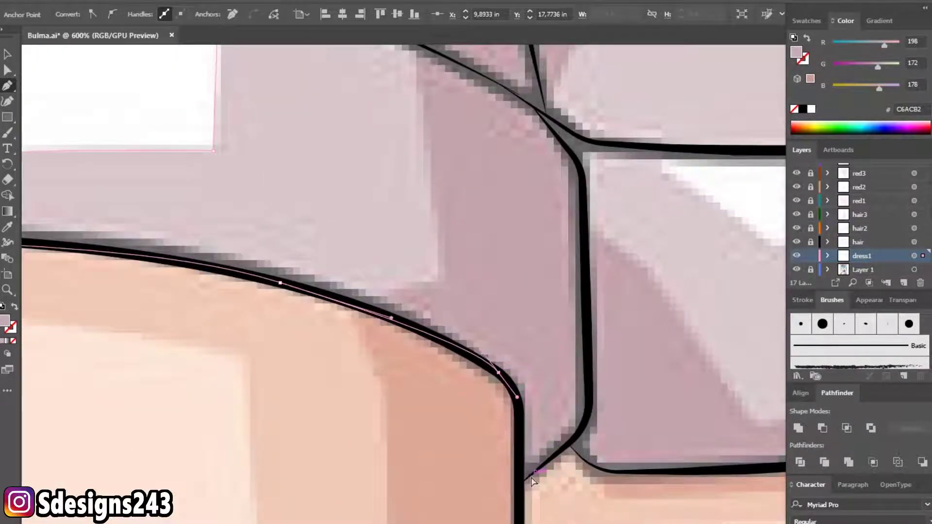
click(579, 432)
mouse_move(589, 395)
mouse_down()
mouse_move(588, 374)
mouse_move(359, 413)
mouse_up()
scroll(587, 373, down, 2)
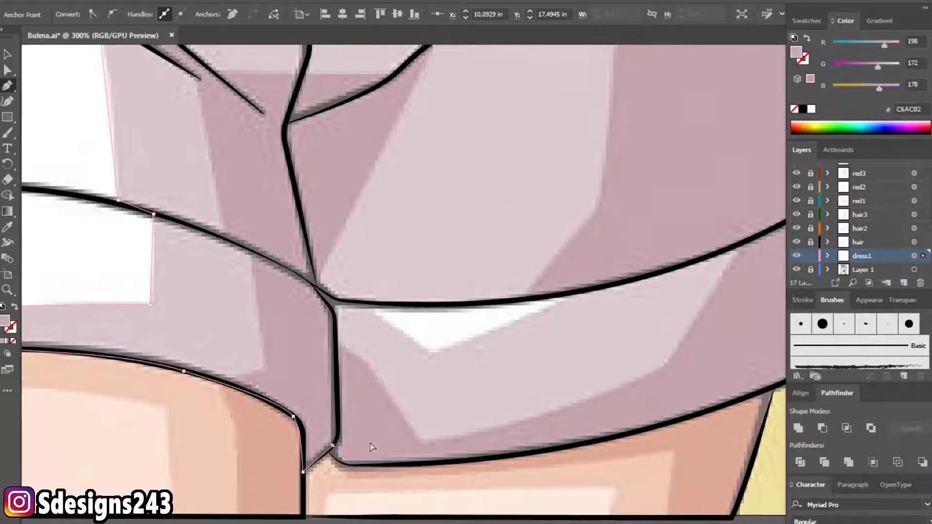
scroll(346, 453, up, 2)
- Trace the right cuff's bottom edge to its outer corner and up its side
click(356, 484)
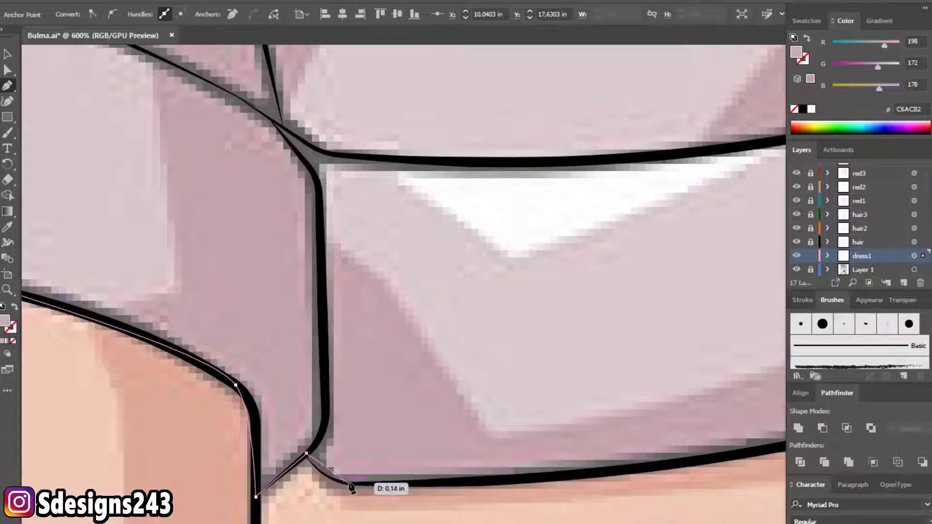
click(403, 485)
scroll(407, 488, right, 4)
click(485, 469)
scroll(597, 435, right, 2)
click(520, 447)
scroll(520, 447, right, 2)
click(474, 436)
click(527, 415)
click(699, 340)
click(710, 294)
- Continue the path up the shorts' right edge and around the cuff's top corner
scroll(688, 365, up, 4)
scroll(688, 365, right, 1)
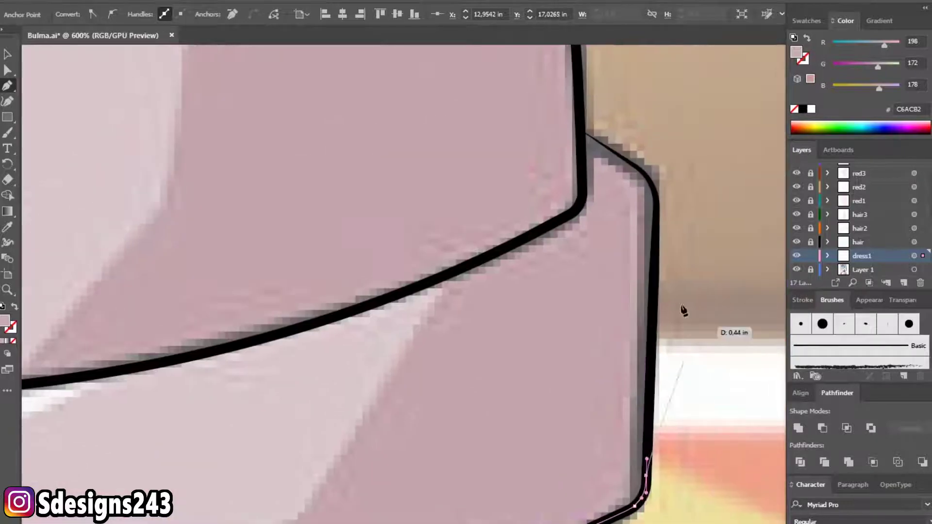
click(656, 198)
click(639, 169)
click(627, 161)
click(580, 130)
scroll(569, 233, down, 5)
scroll(557, 251, up, 2)
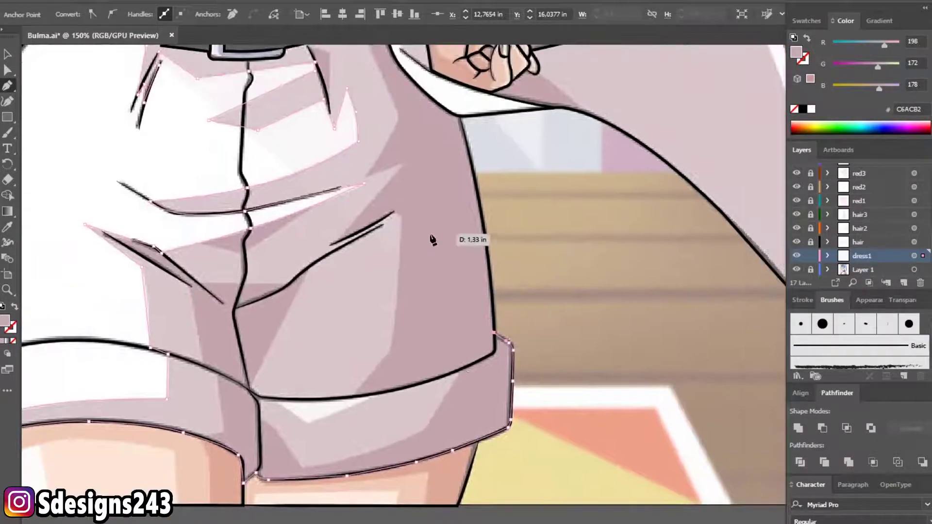
- Extend the path up the shorts' right edge and along the coat hem to the belt corner
scroll(433, 241, up, 2)
scroll(470, 247, down, 1)
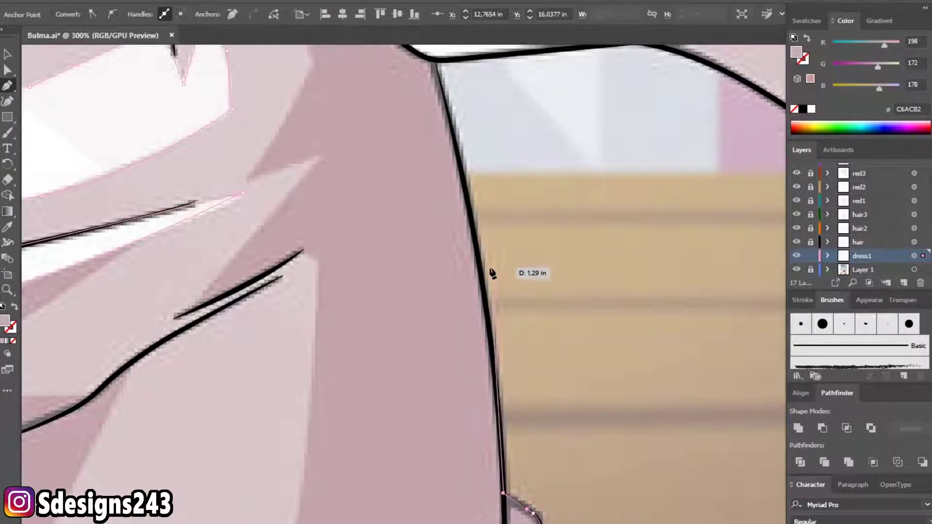
click(480, 268)
scroll(472, 227, up, 1)
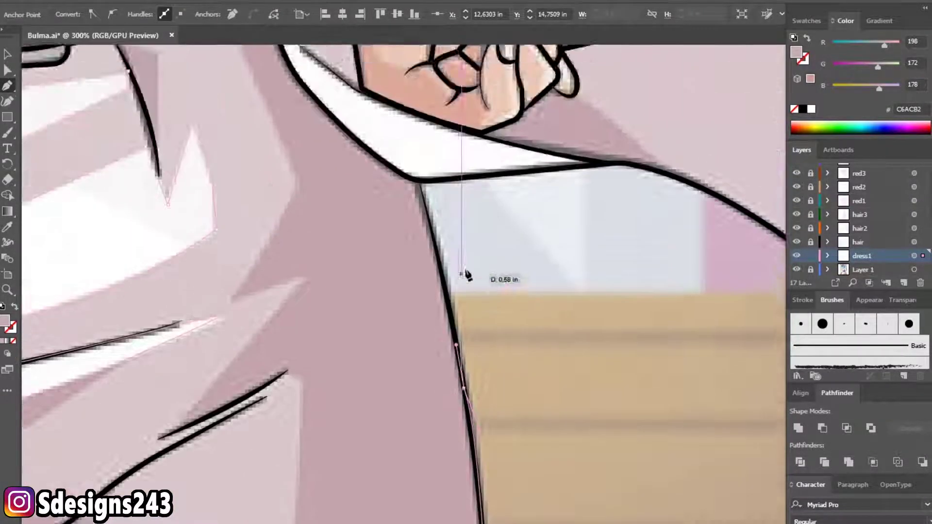
scroll(462, 283, down, 1)
click(403, 149)
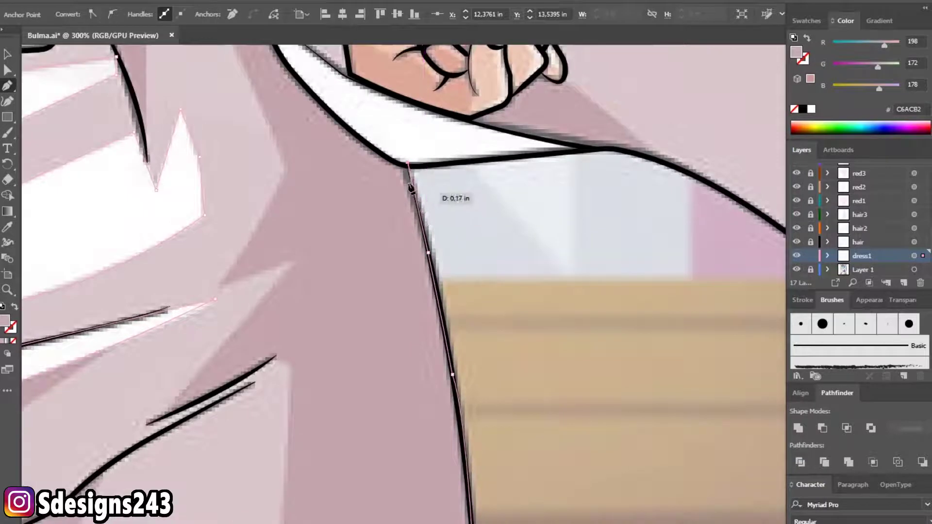
drag(402, 148, 473, 384)
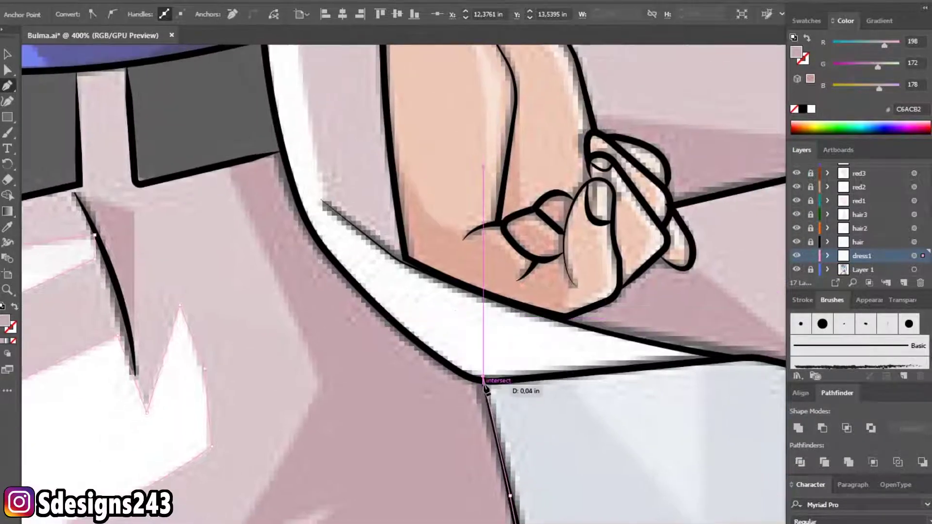
scroll(481, 386, up, 1)
mouse_move(483, 385)
mouse_down()
mouse_move(383, 309)
mouse_move(422, 363)
mouse_up()
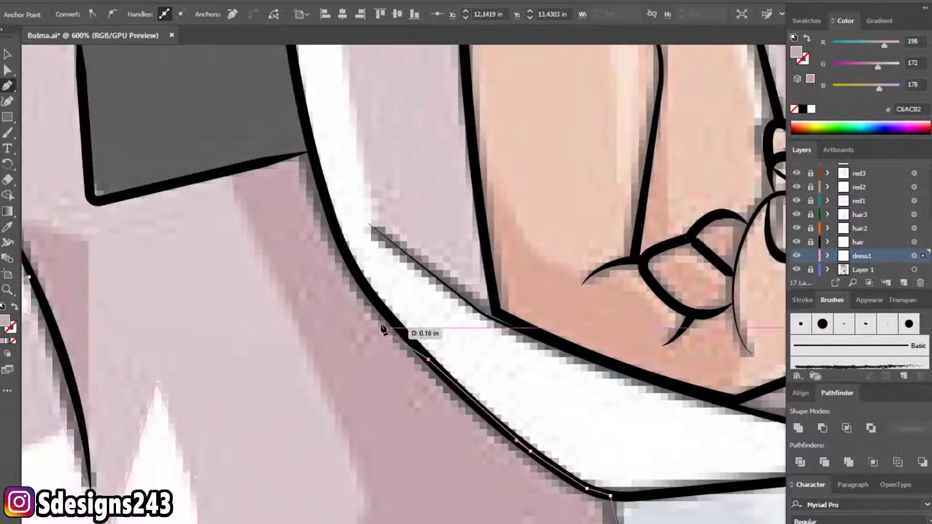
drag(421, 363, 385, 329)
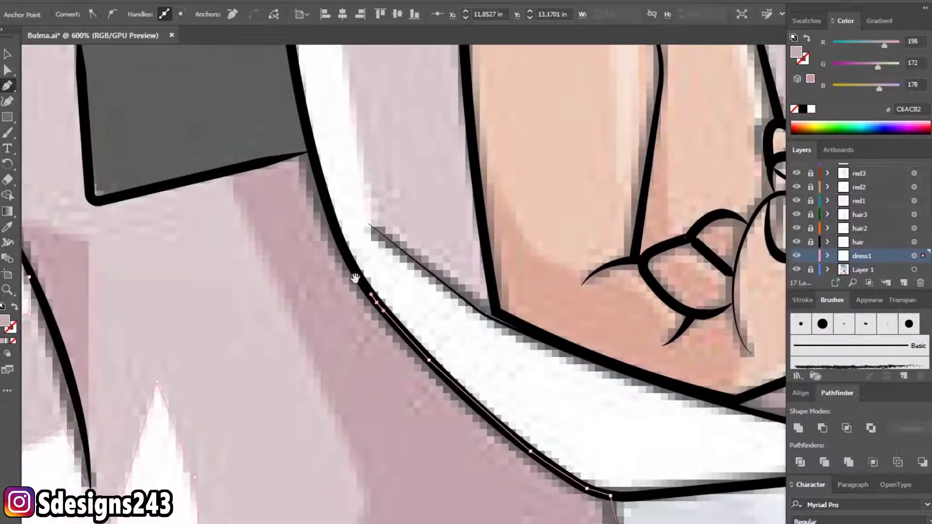
drag(365, 254, 432, 320)
key(ctrl+equal)
- Trace around the belt loop's side, top edge and bottom-left corner
click(335, 318)
click(245, 164)
scroll(249, 204, up, 1)
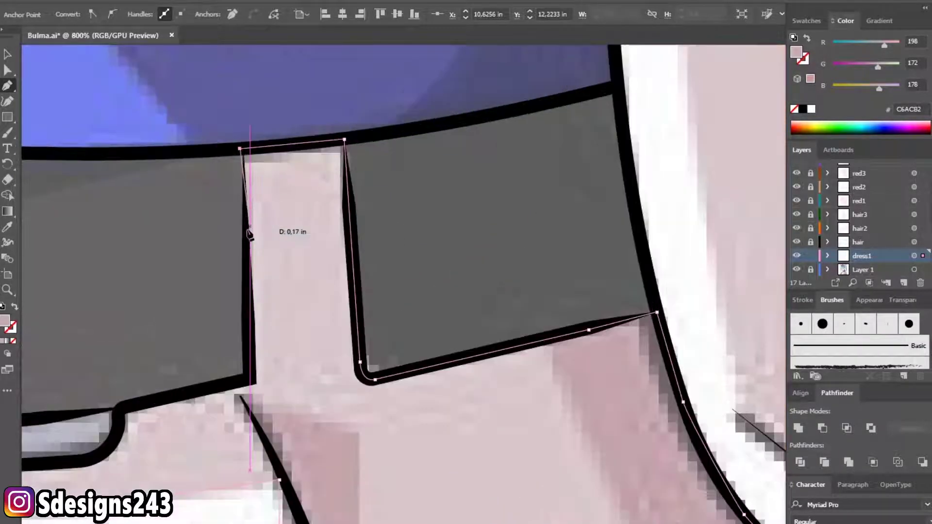
click(247, 273)
click(252, 380)
drag(134, 409, 289, 291)
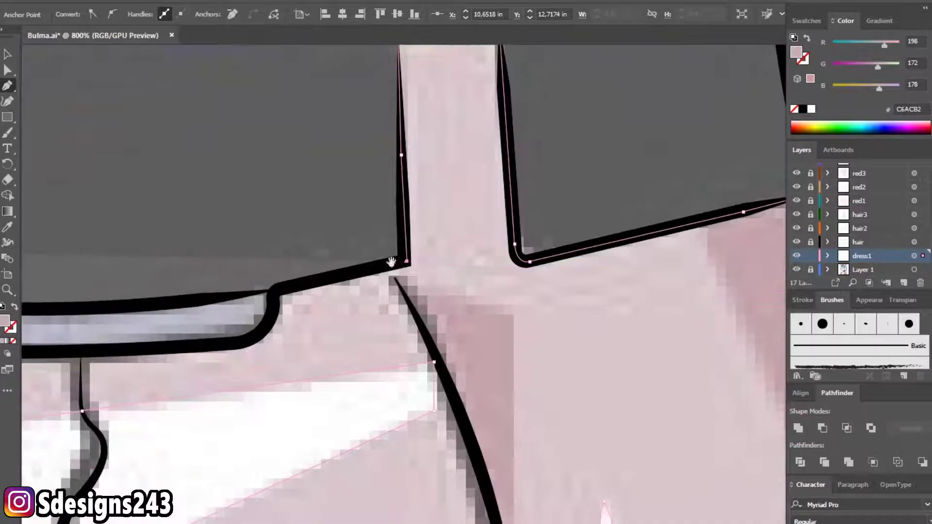
scroll(339, 292, down, 5)
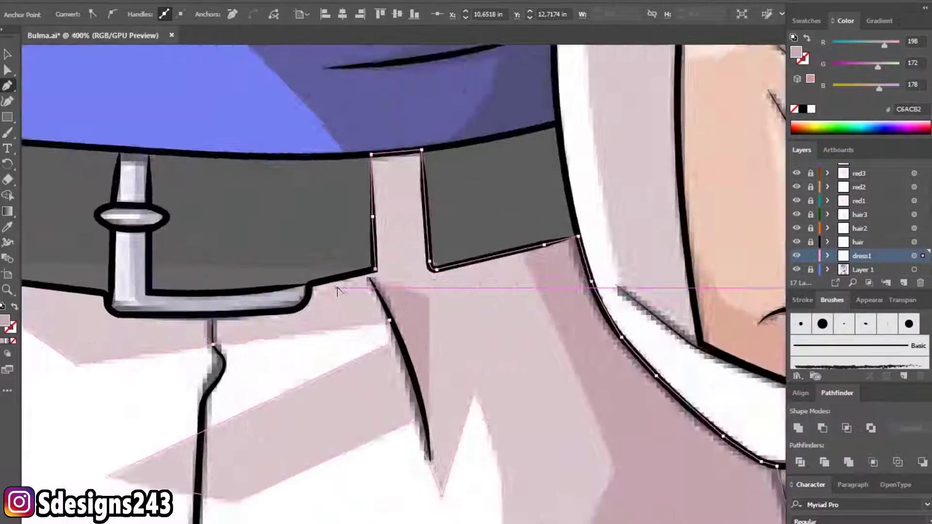
scroll(338, 291, up, 7)
- Follow the belt's lower edge to the buckle stem's bottom-left corner
click(272, 273)
click(262, 306)
click(233, 349)
drag(225, 344, 613, 295)
click(322, 319)
scroll(335, 313, down, 2)
click(362, 381)
click(347, 354)
mouse_move(336, 346)
mouse_down()
mouse_move(482, 406)
mouse_move(425, 407)
mouse_up()
- Run the path up the belt panel's left edge and down the stripe to close the shorts shape
click(223, 388)
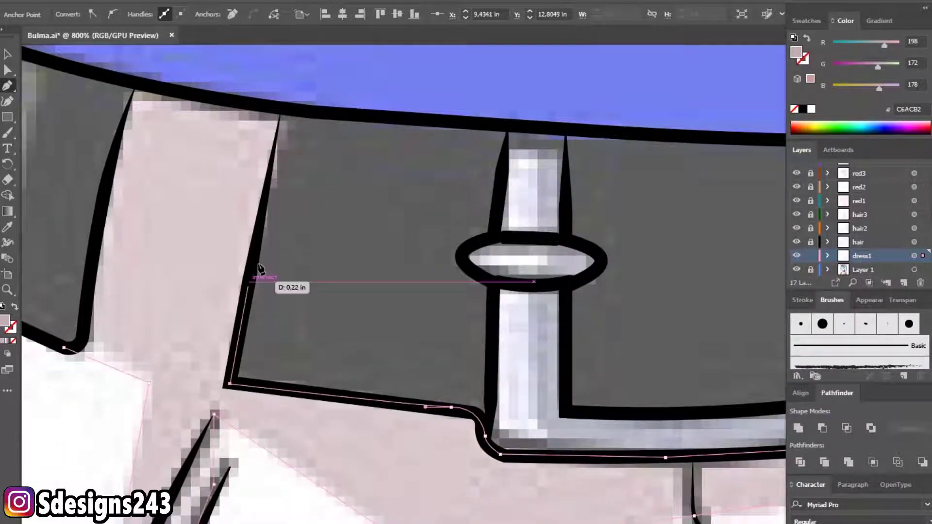
click(267, 210)
scroll(268, 208, up, 3)
scroll(271, 204, up, 2)
click(59, 115)
drag(58, 115, 393, 90)
click(372, 152)
click(327, 343)
click(302, 483)
- Deselect the finished shorts shape with the Selection tool
scroll(372, 433, down, 3)
scroll(374, 434, down, 2)
scroll(291, 291, down, 2)
scroll(102, 227, up, 1)
key(v)
click(712, 233)
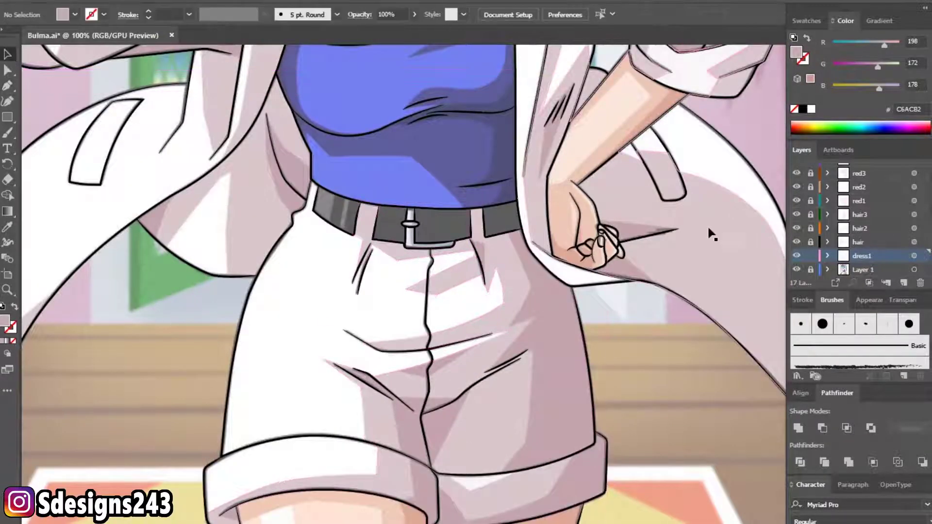
- Zoom out and pan so the whole Bulma figure is in view
scroll(589, 310, down, 1)
scroll(559, 320, down, 1)
drag(545, 328, 514, 360)
scroll(514, 360, up, 1)
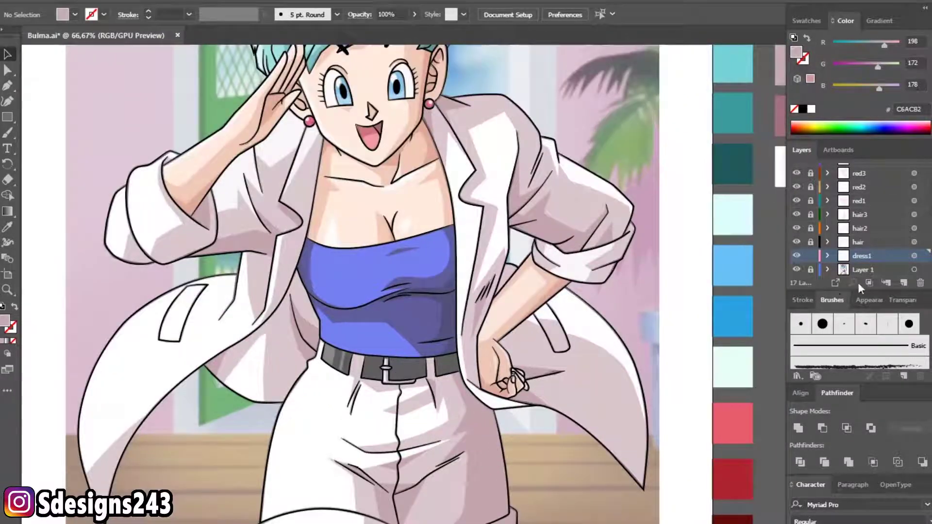
scroll(836, 276, down, 1)
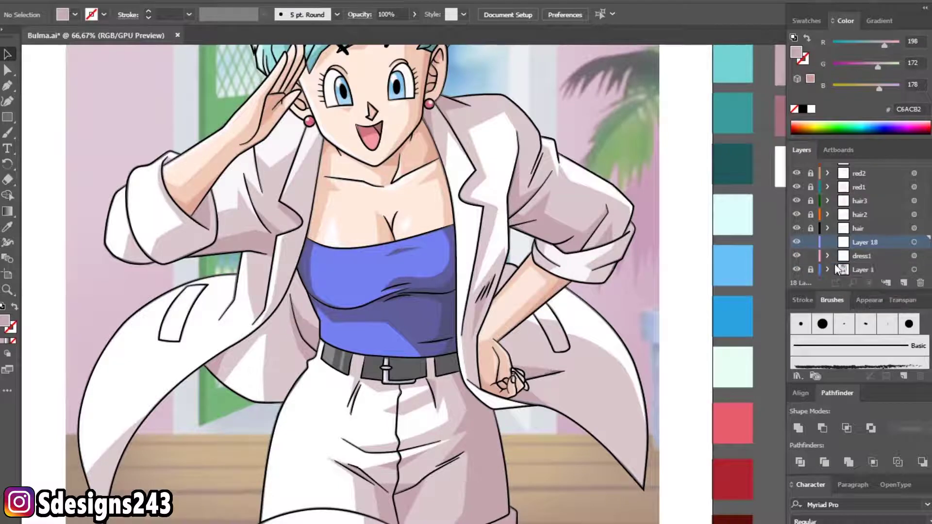
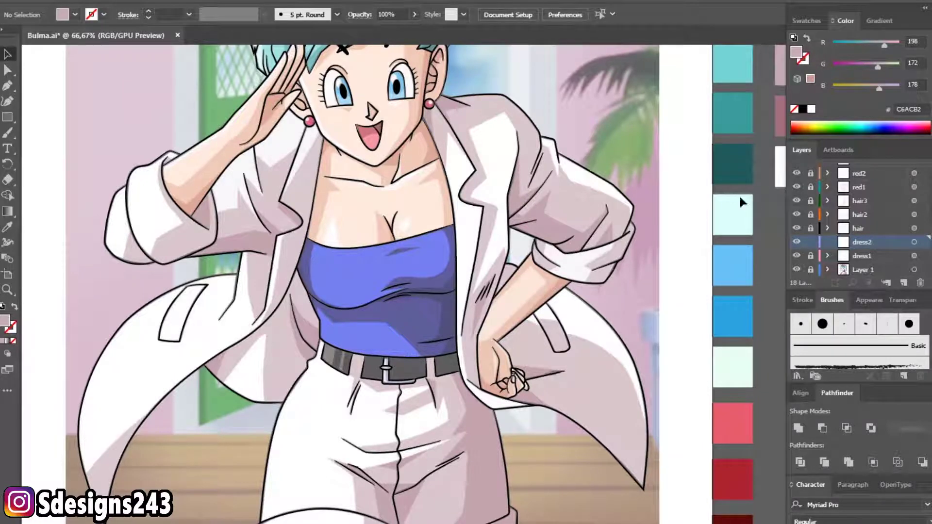
- Load the mauve A3717D swatch as the fill and make dress2 the active layer
click(810, 242)
scroll(811, 194, up, 5)
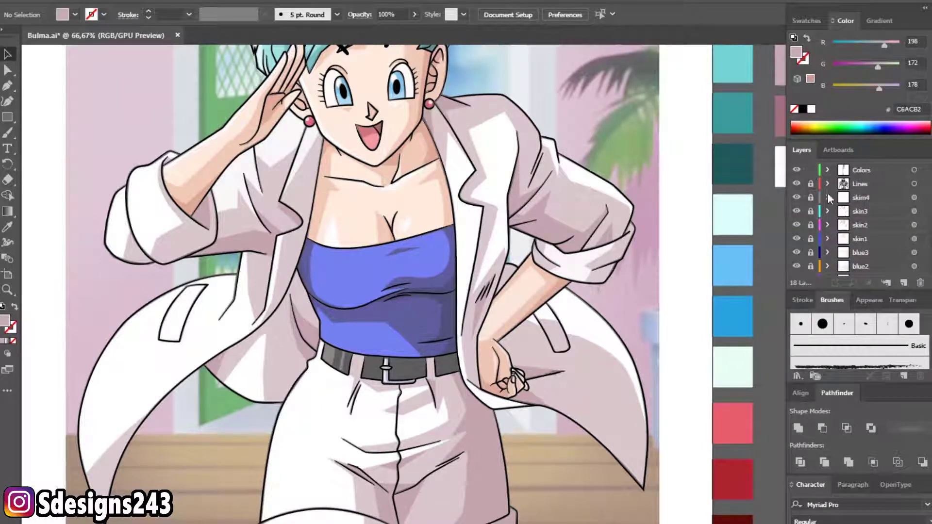
key(ctrl+minus)
click(662, 233)
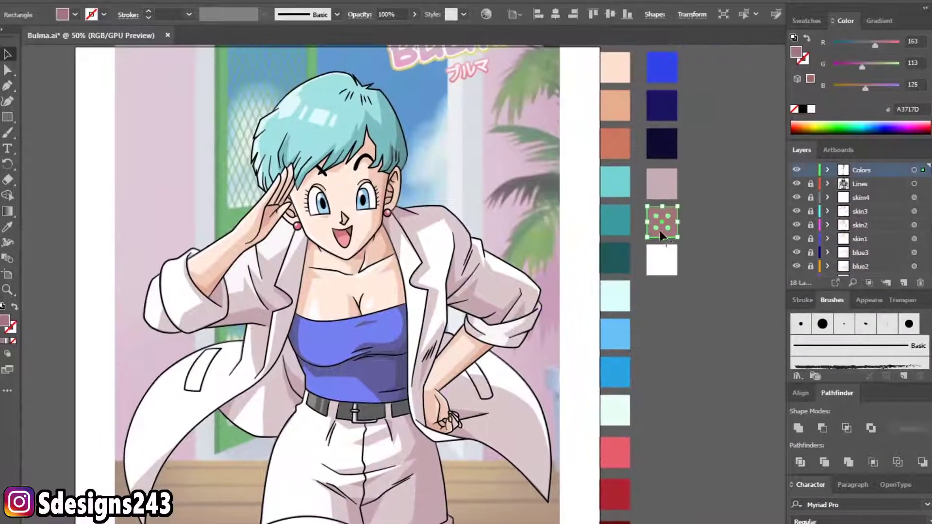
click(811, 170)
scroll(864, 218, down, 5)
click(917, 243)
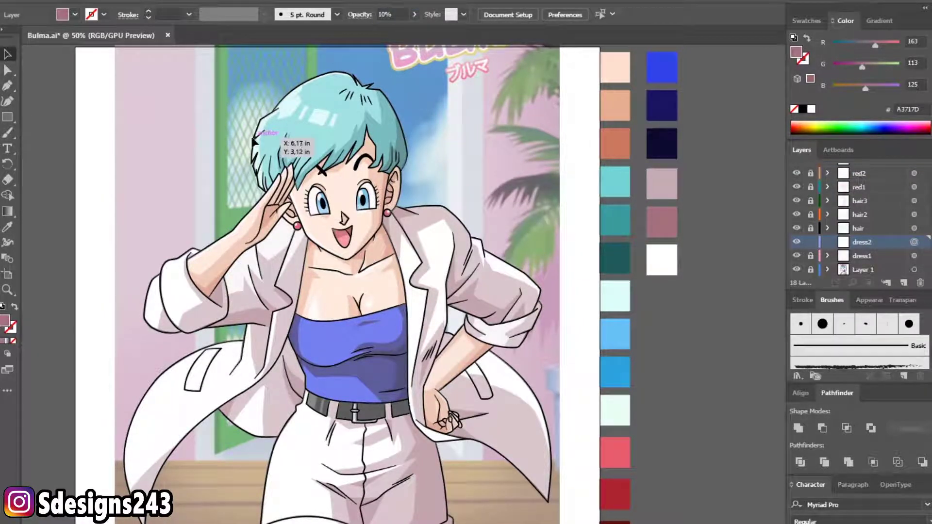
scroll(278, 251, up, 2)
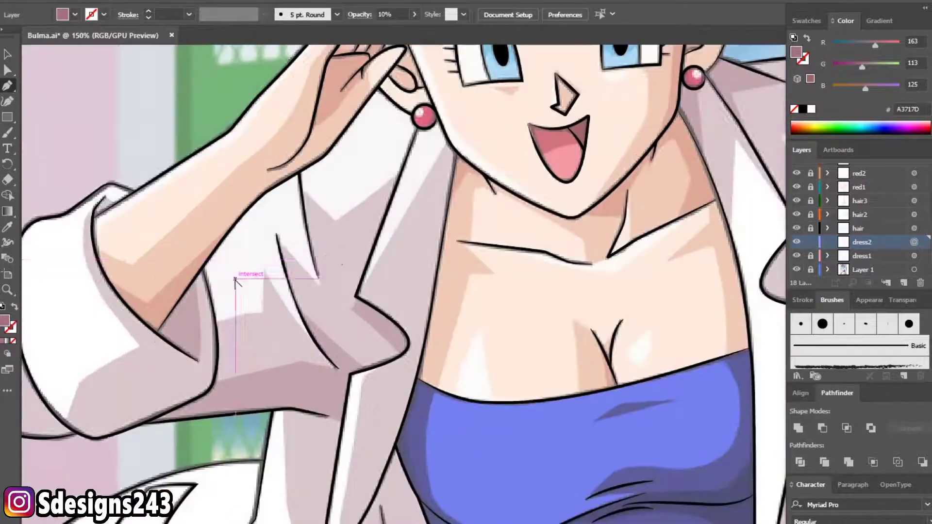
- Start a mauve shadow path at the coat's neck corner, placing points down the lapel
scroll(383, 242, up, 1)
scroll(395, 228, up, 1)
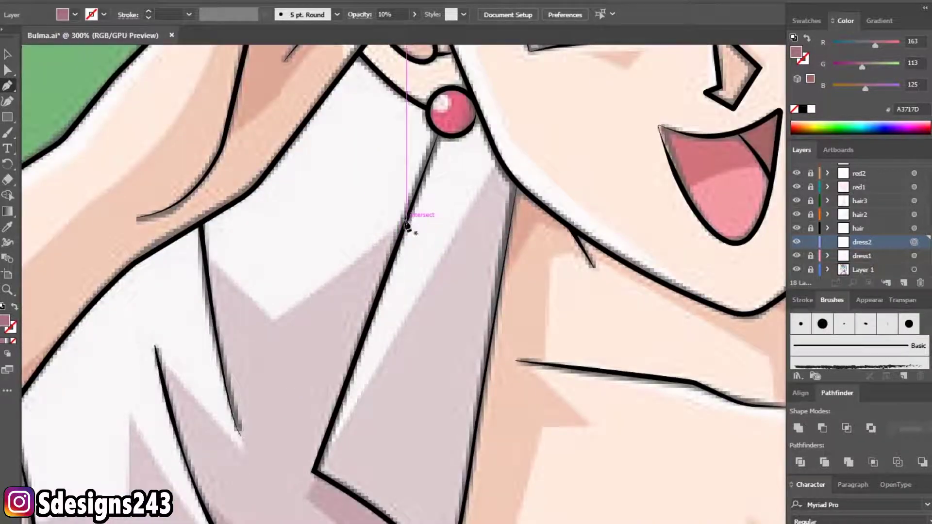
scroll(405, 226, down, 2)
scroll(405, 224, down, 1)
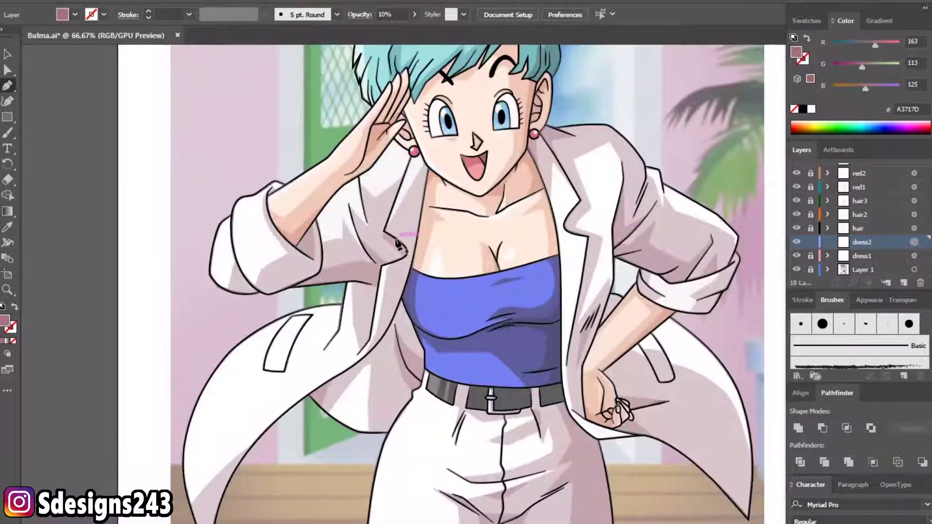
scroll(409, 242, down, 1)
drag(485, 232, 421, 268)
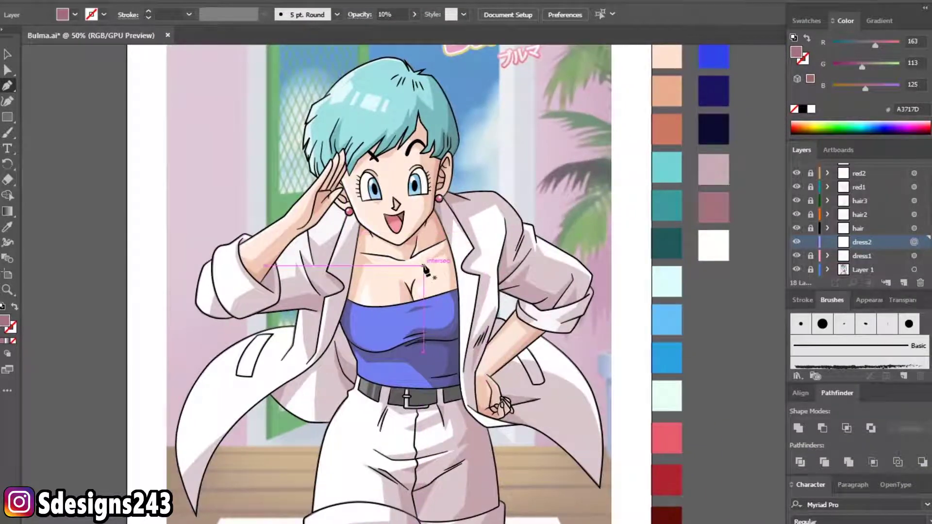
scroll(349, 234, up, 2)
scroll(350, 234, up, 3)
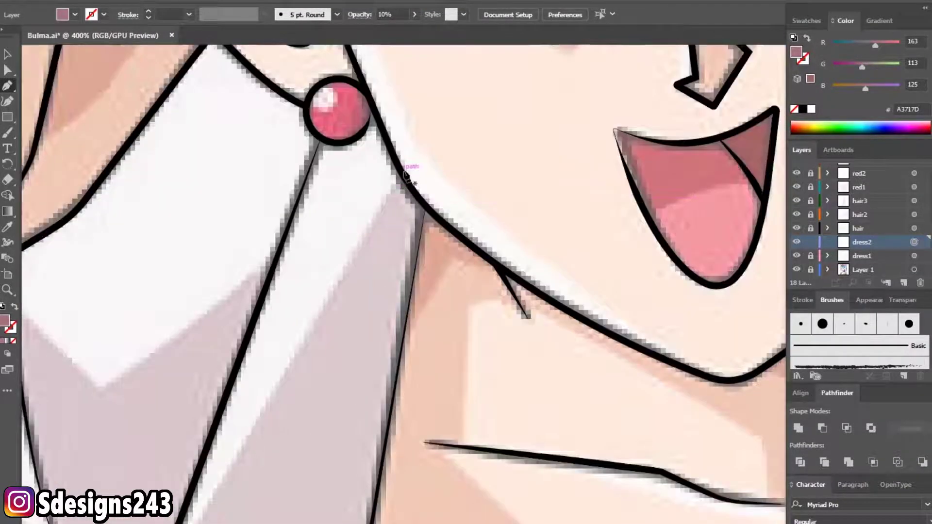
click(391, 195)
scroll(385, 218, up, 1)
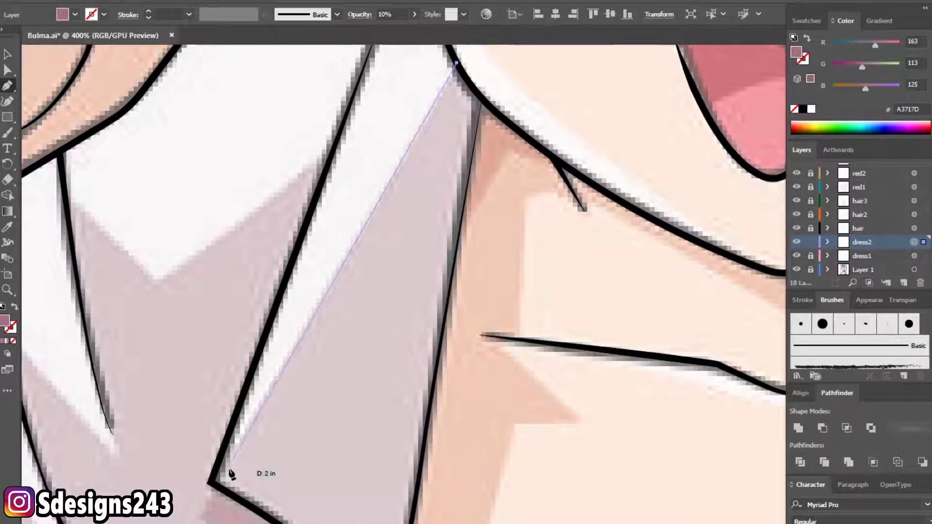
click(218, 475)
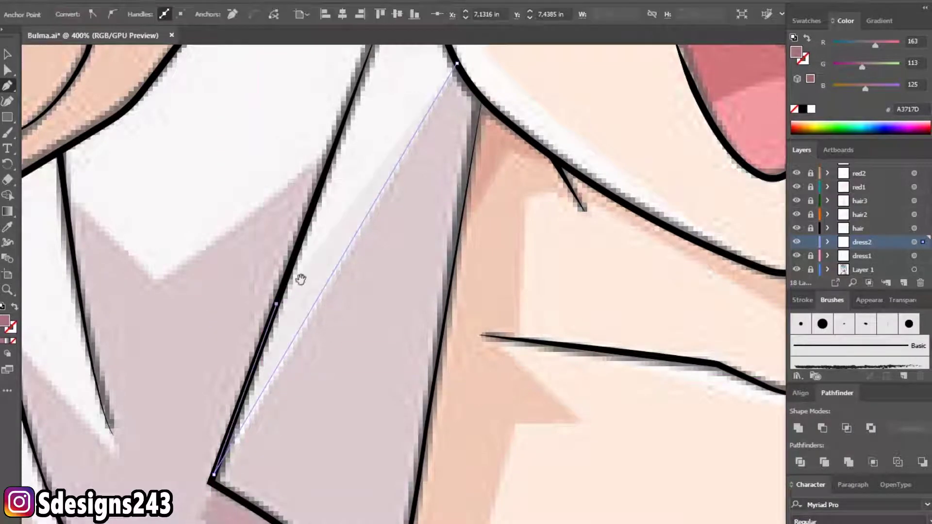
scroll(297, 275, up, 4)
click(269, 332)
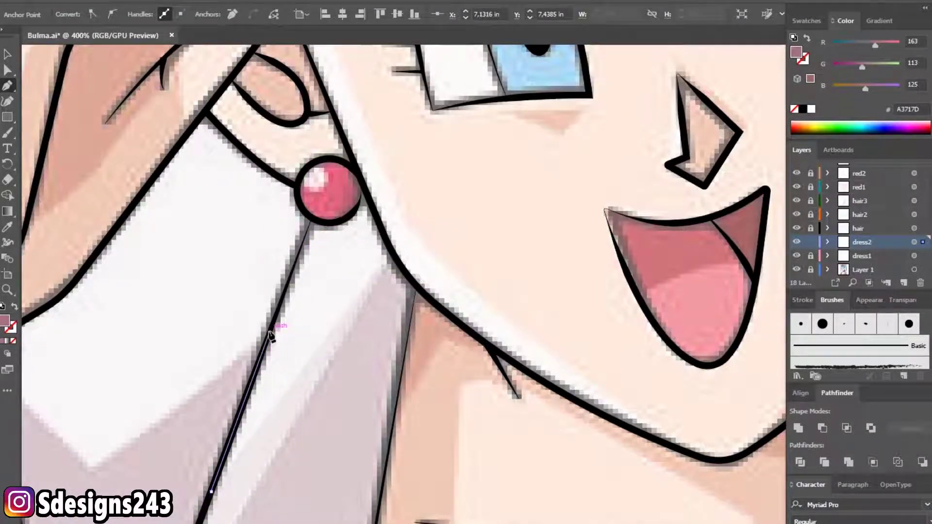
click(93, 468)
- Curve the shadow along the coat fold and finish the first shadow shape
scroll(224, 331, left, 5)
click(219, 335)
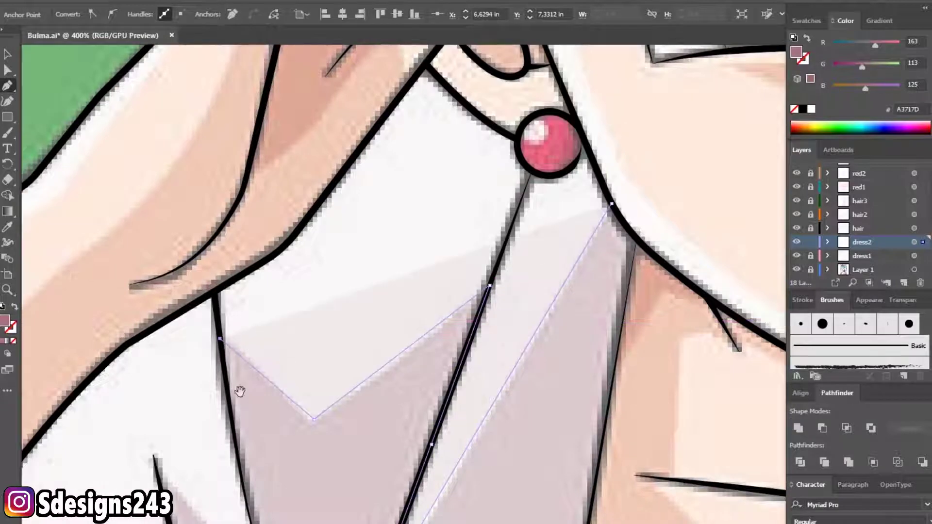
scroll(233, 388, down, 3)
drag(233, 426, 248, 455)
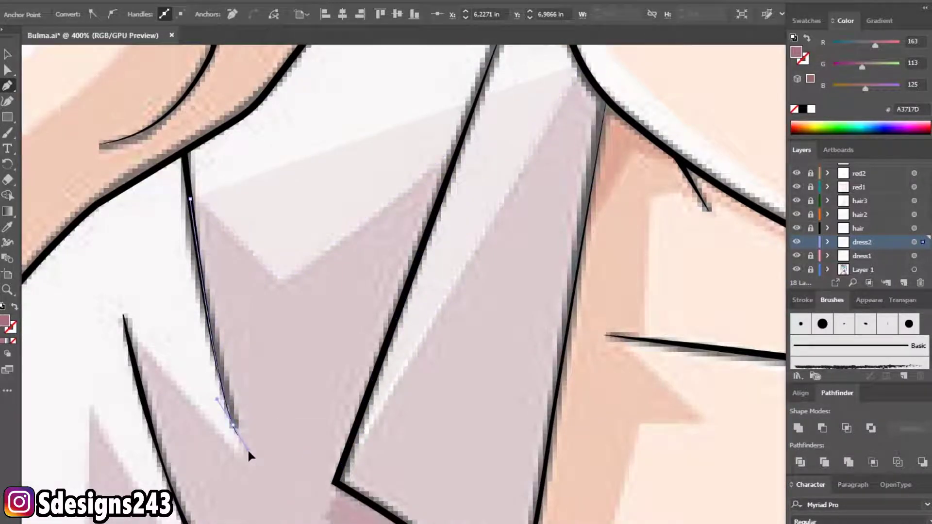
click(241, 459)
click(124, 317)
scroll(124, 316, down, 3)
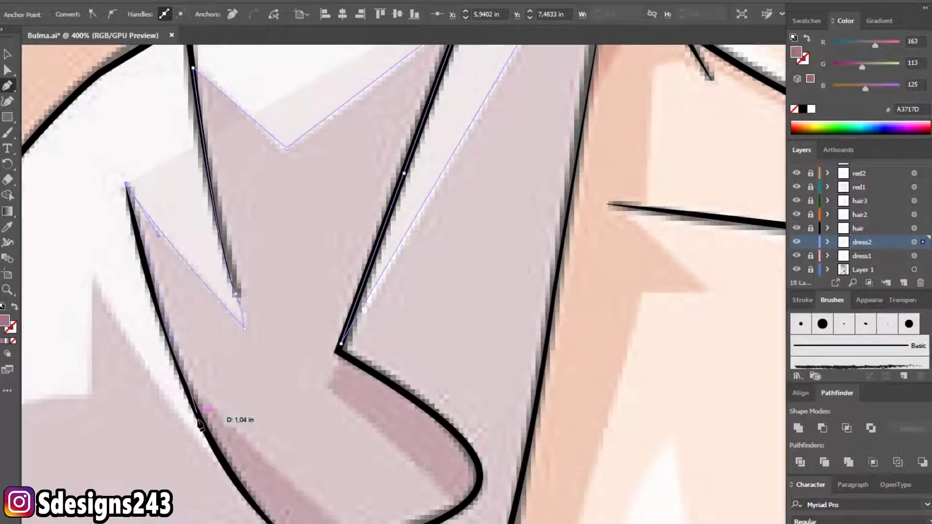
drag(220, 463, 268, 512)
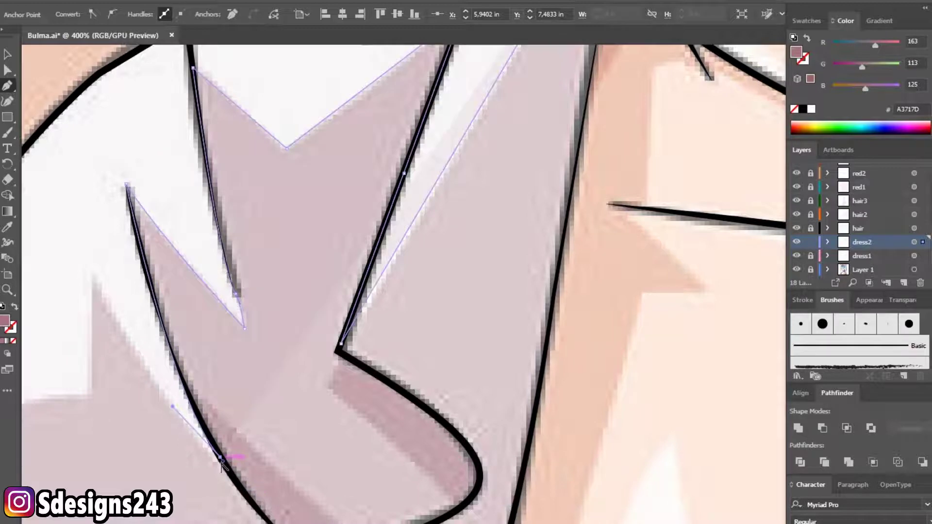
drag(161, 365, 214, 374)
mouse_move(145, 279)
mouse_down()
mouse_move(152, 363)
mouse_move(145, 288)
mouse_up()
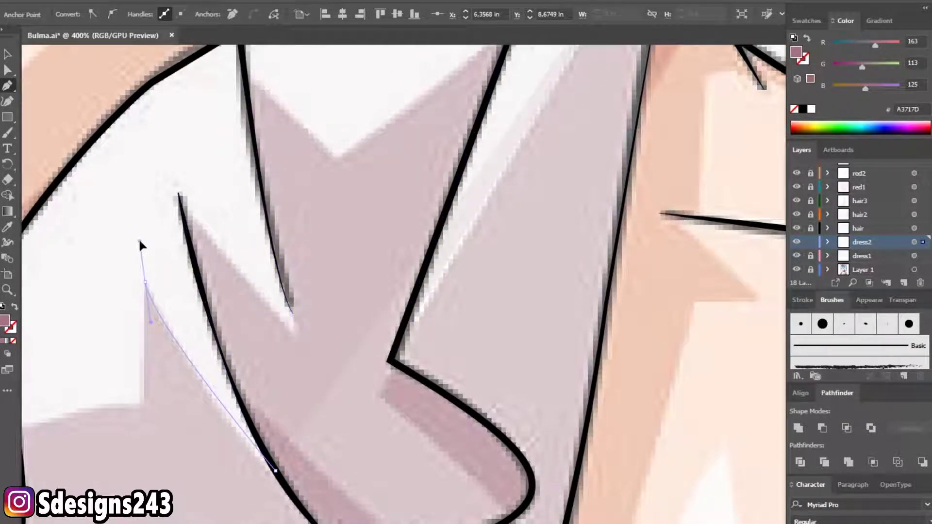
key(ctrl+minus)
drag(424, 425, 375, 358)
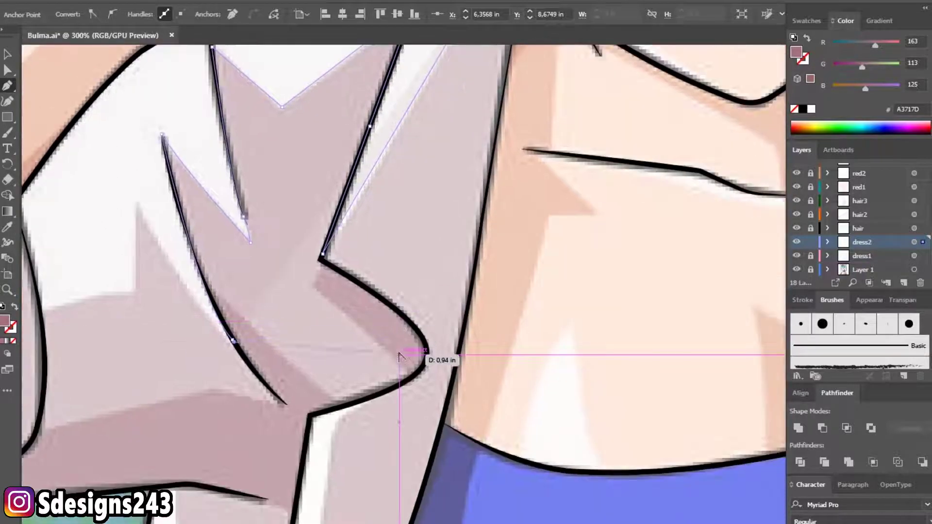
key(ctrl+minus)
key(ctrl+minus)
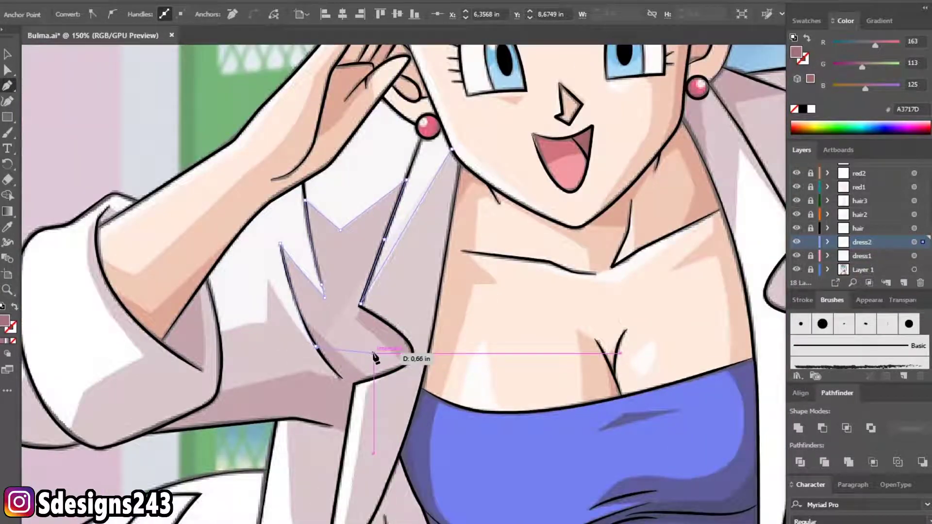
ctrl+click(375, 356)
- Draw a second mauve shadow curving along the lapel fold, then deselect it
key(ctrl+minus)
drag(499, 332, 403, 316)
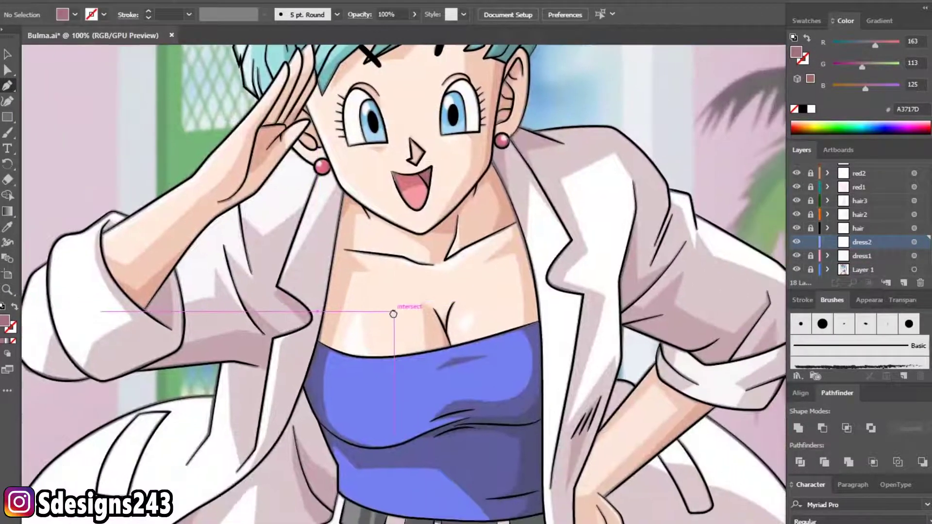
scroll(260, 301, up, 2)
scroll(291, 273, up, 1)
click(276, 306)
click(399, 426)
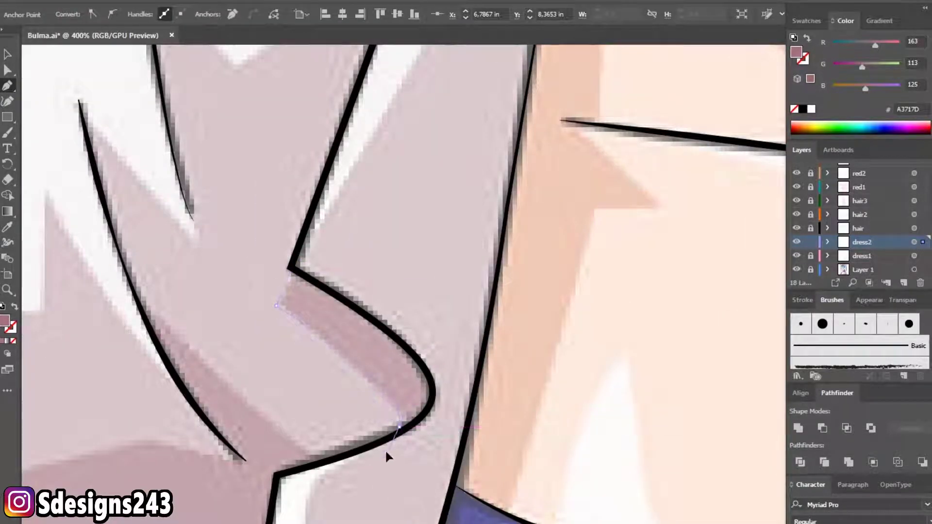
drag(427, 411, 427, 377)
click(291, 269)
key(ctrl+shift+a)
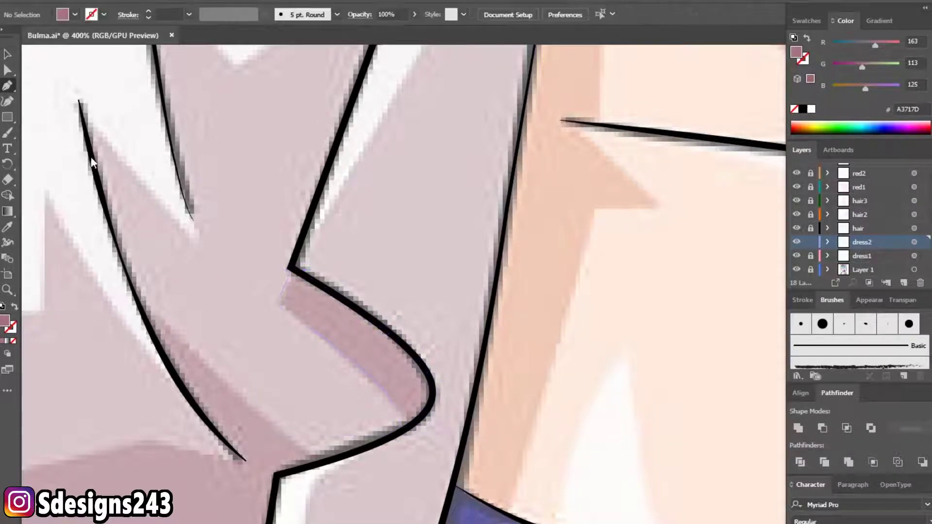
- Begin a third shadow along the lapel line, curving down the lower lapel edge
scroll(219, 350, down, 2)
scroll(260, 270, up, 1)
click(236, 179)
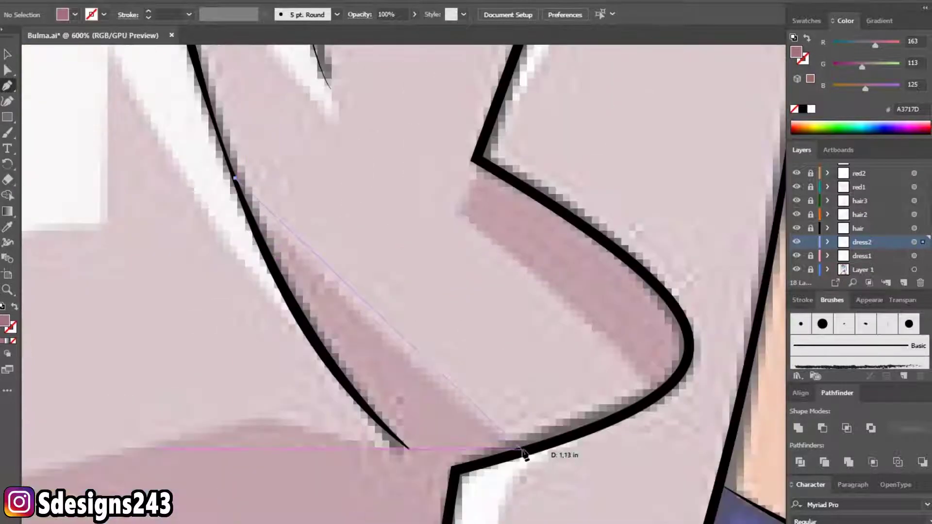
drag(532, 447, 617, 468)
click(532, 449)
scroll(532, 449, down, 1)
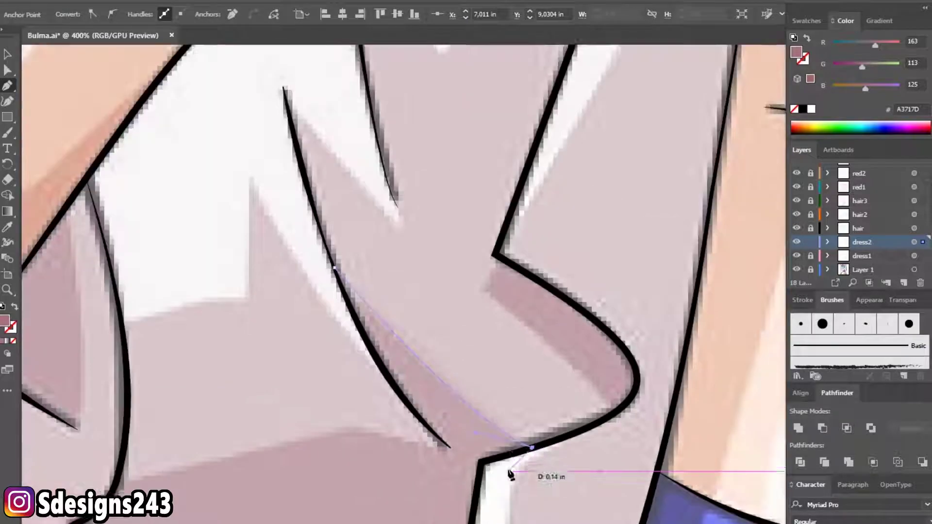
scroll(532, 437, down, 3)
click(495, 345)
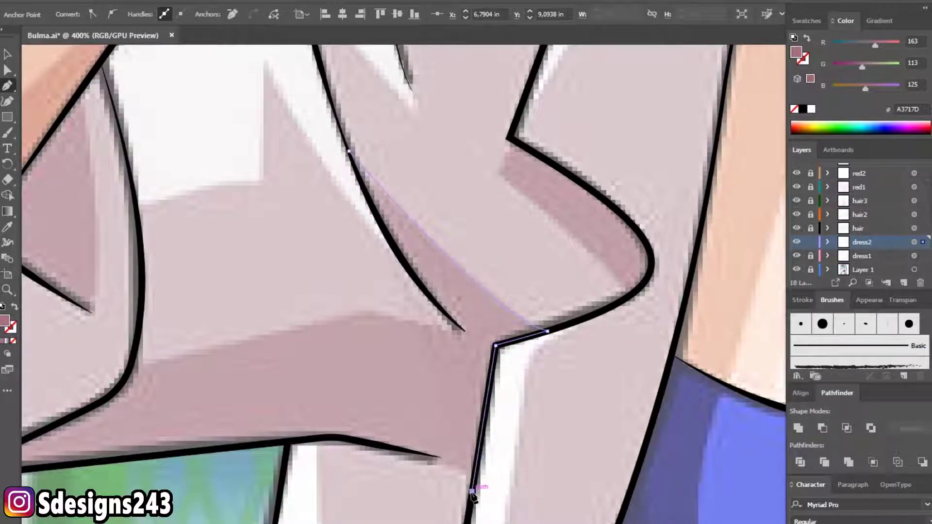
drag(382, 445, 439, 457)
click(271, 444)
scroll(270, 444, left, 5)
scroll(271, 444, down, 1)
- Extend the third shadow along the lower coat line and sleeve corner, then deselect
click(339, 404)
click(250, 415)
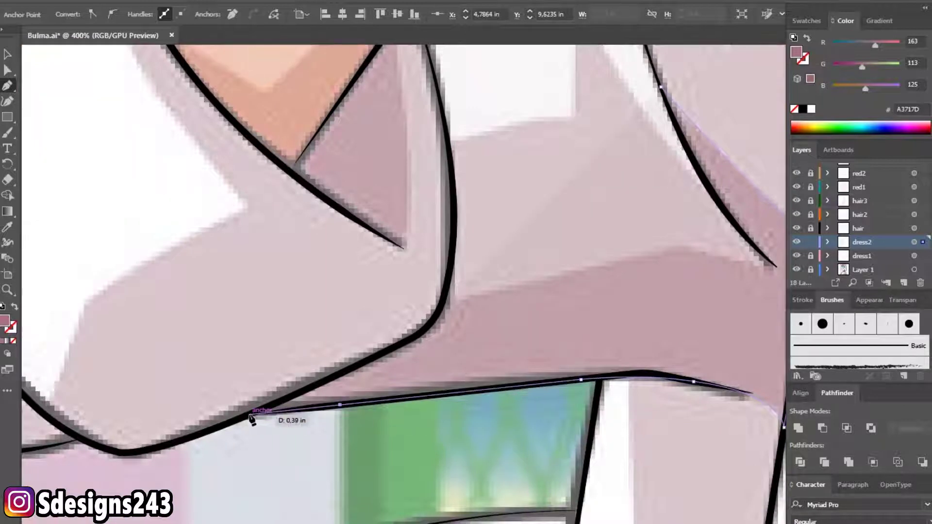
click(403, 340)
scroll(400, 346, up, 1)
scroll(398, 344, right, 2)
drag(398, 345, 397, 334)
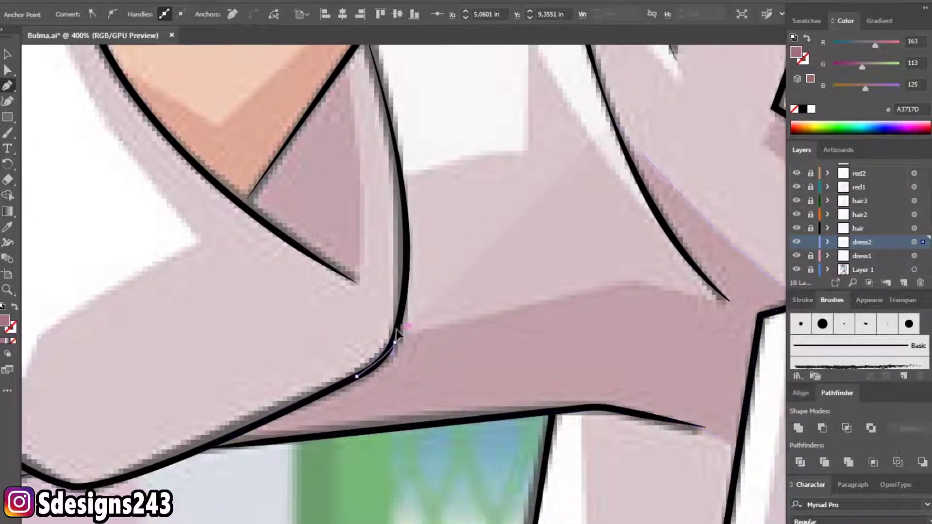
click(634, 284)
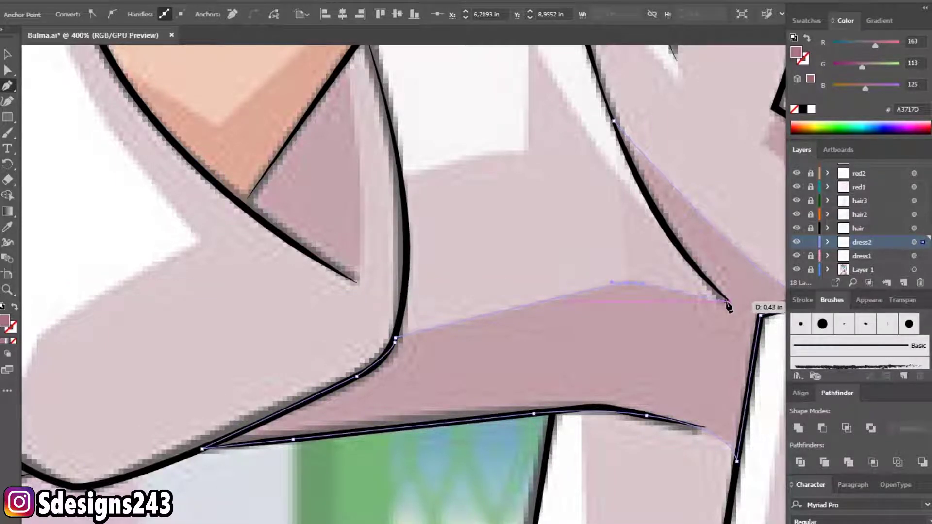
drag(728, 306, 650, 359)
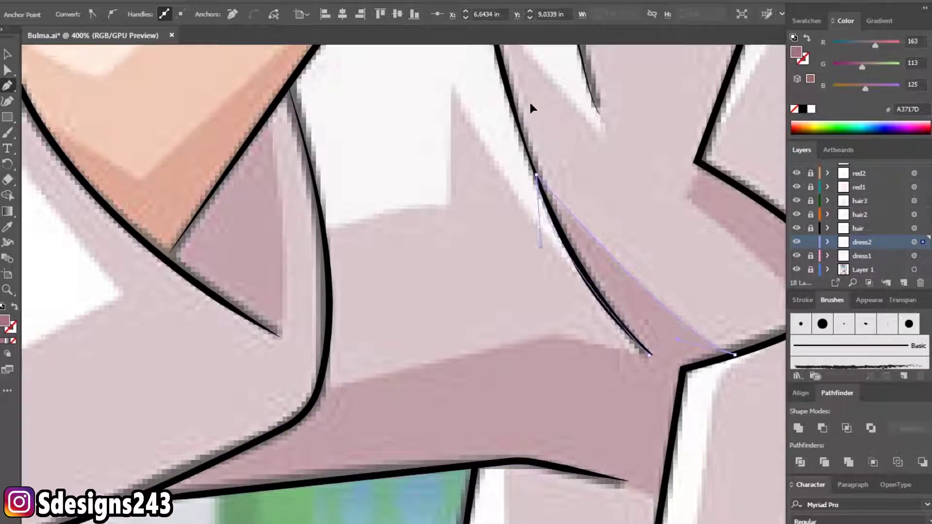
ctrl+click(422, 182)
scroll(422, 181, down, 2)
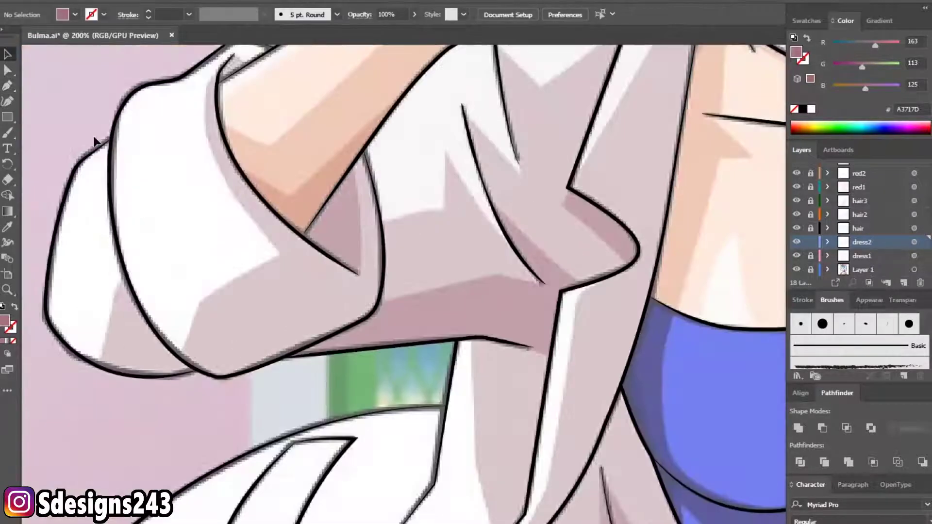
- Draw a mauve shadow from the fold corner curving along the black outline
scroll(385, 245, up, 1)
scroll(369, 224, up, 1)
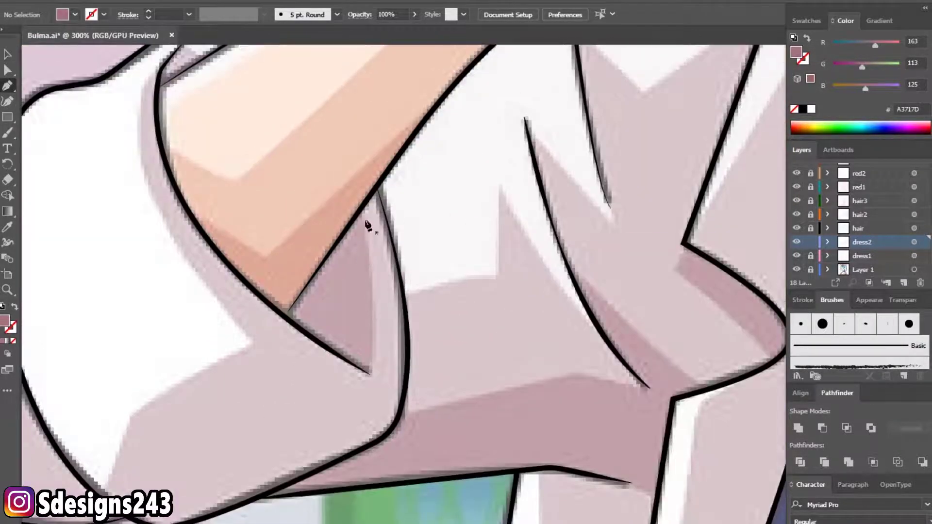
click(358, 206)
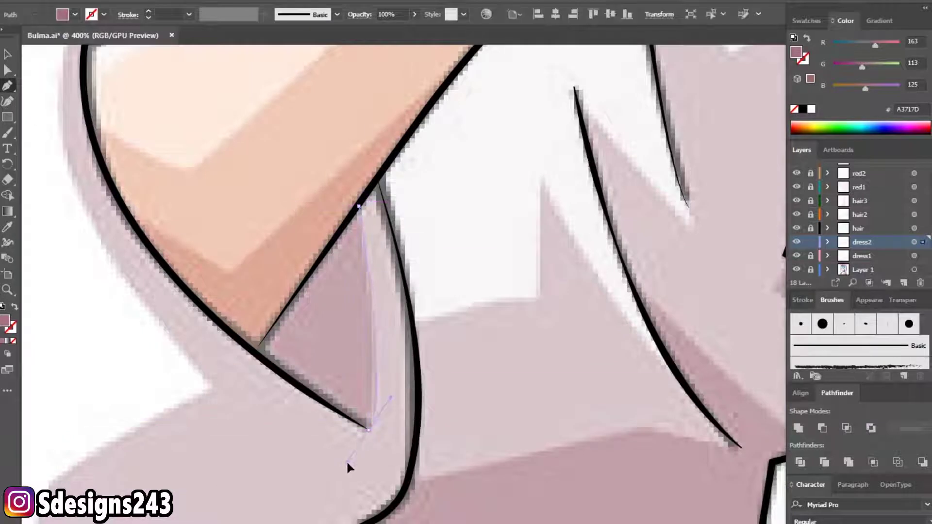
drag(254, 353, 241, 336)
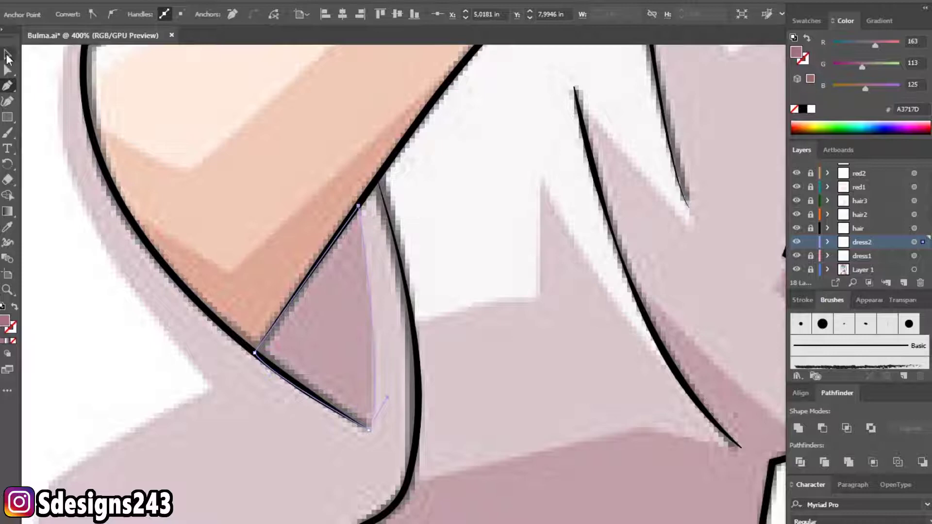
key(ctrl+shift+a)
- Trace a shadow along the coat outline where it meets the green, closing it
key(ctrl+minus)
key(ctrl+minus)
key(ctrl+minus)
scroll(367, 252, down, 5)
key(ctrl+plus)
key(ctrl+plus)
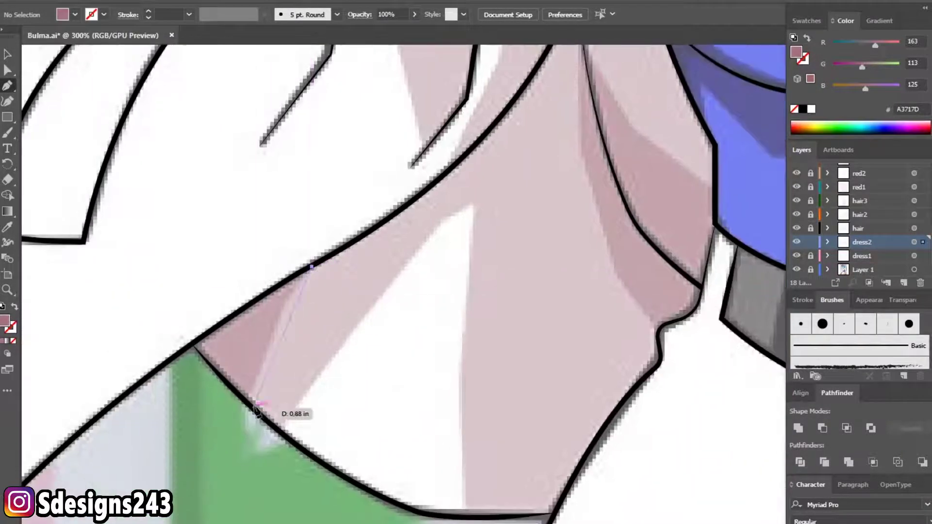
click(253, 409)
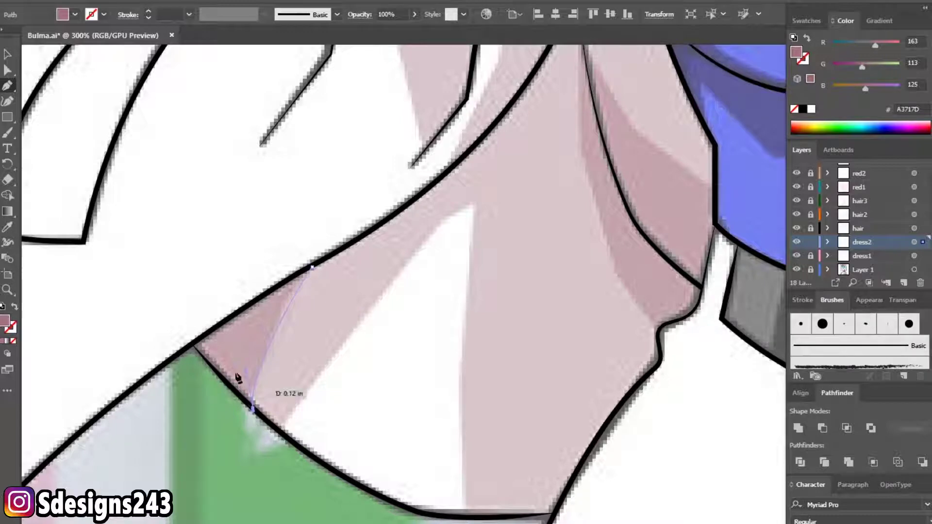
click(192, 344)
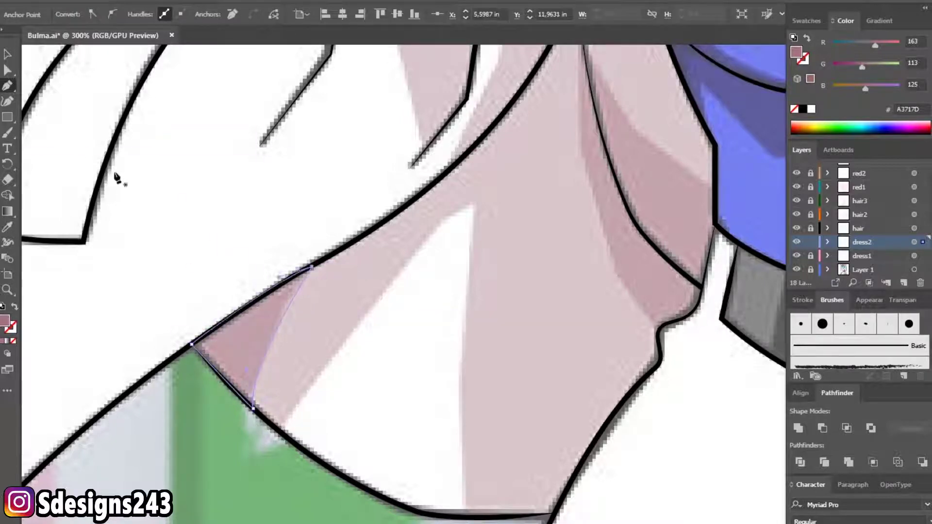
ctrl+click(139, 188)
- Draw a curved shadow beside the blue top and close the shape
scroll(391, 221, up, 3)
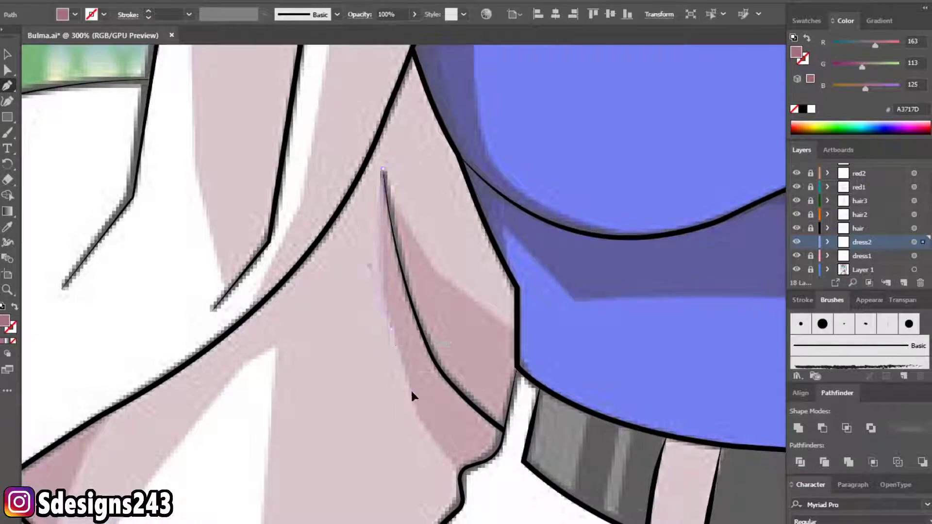
drag(460, 473, 463, 479)
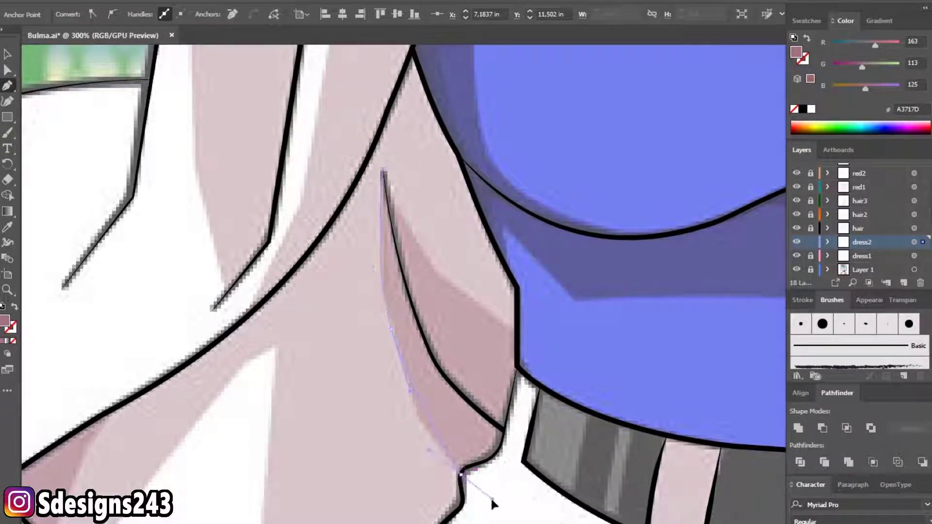
scroll(478, 469, up, 2)
drag(508, 456, 528, 428)
scroll(561, 291, down, 1)
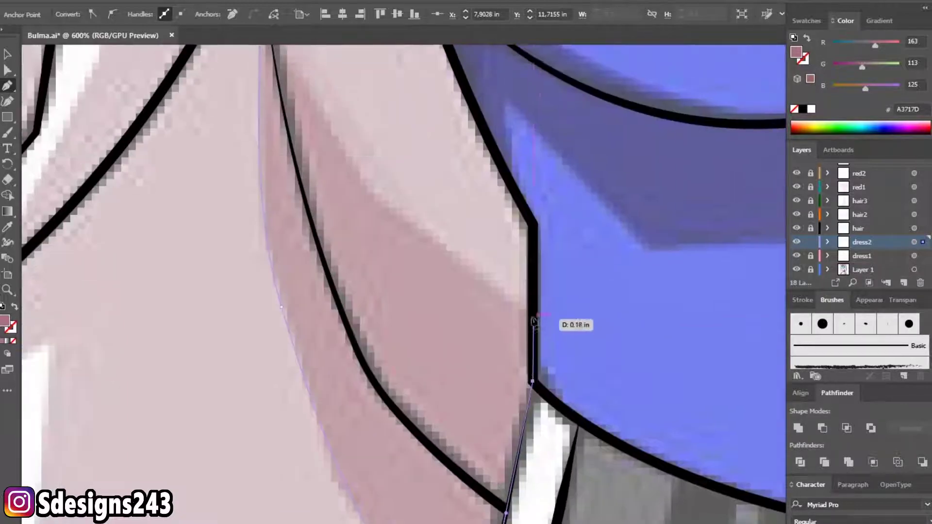
scroll(525, 301, down, 1)
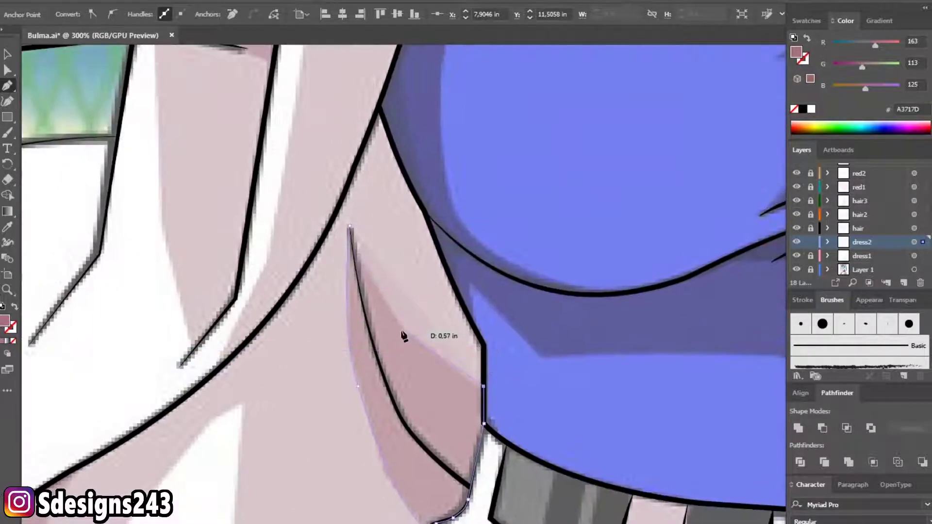
click(347, 218)
key(ctrl+shift+a)
- Draw a curved shadow below the belt following the crease
key(ctrl+1)
mouse_move(583, 378)
mouse_down()
mouse_move(396, 317)
mouse_move(426, 216)
mouse_up()
scroll(412, 266, up, 2)
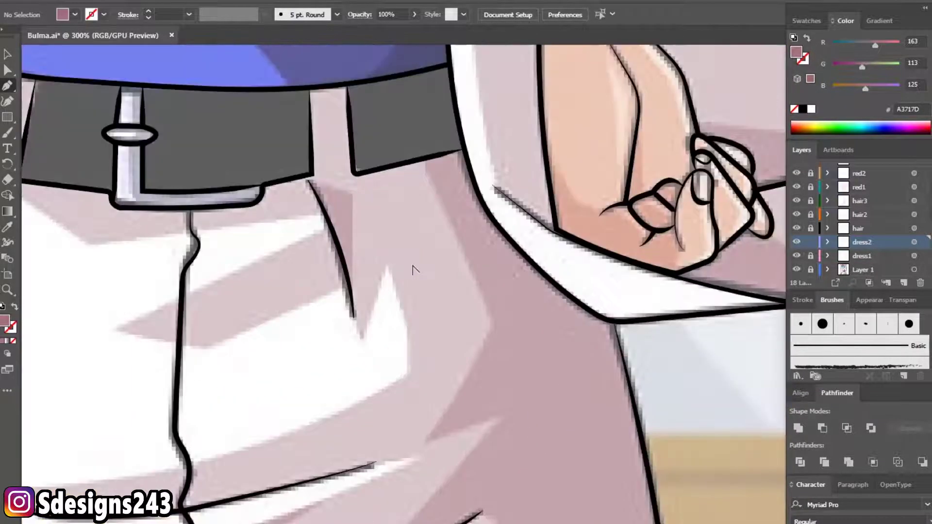
scroll(340, 219, up, 1)
drag(313, 202, 363, 325)
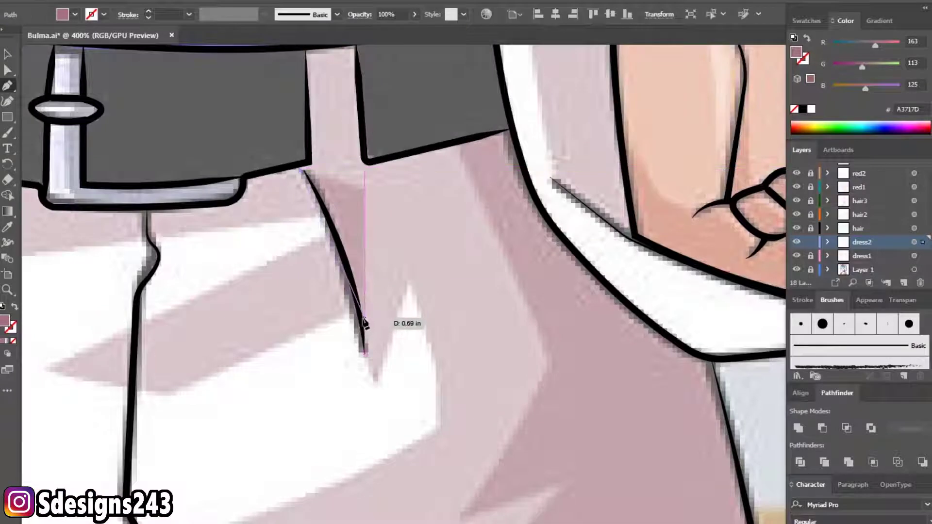
drag(370, 357, 350, 273)
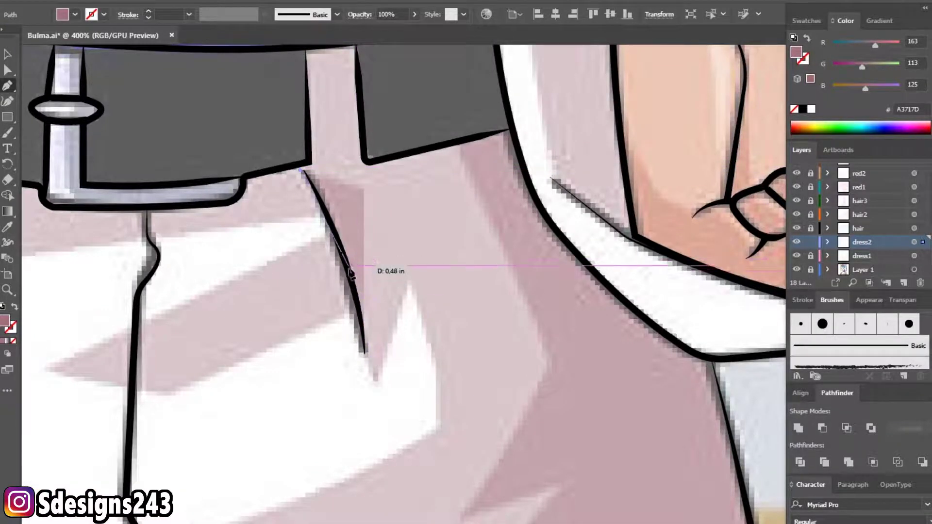
drag(359, 322, 369, 197)
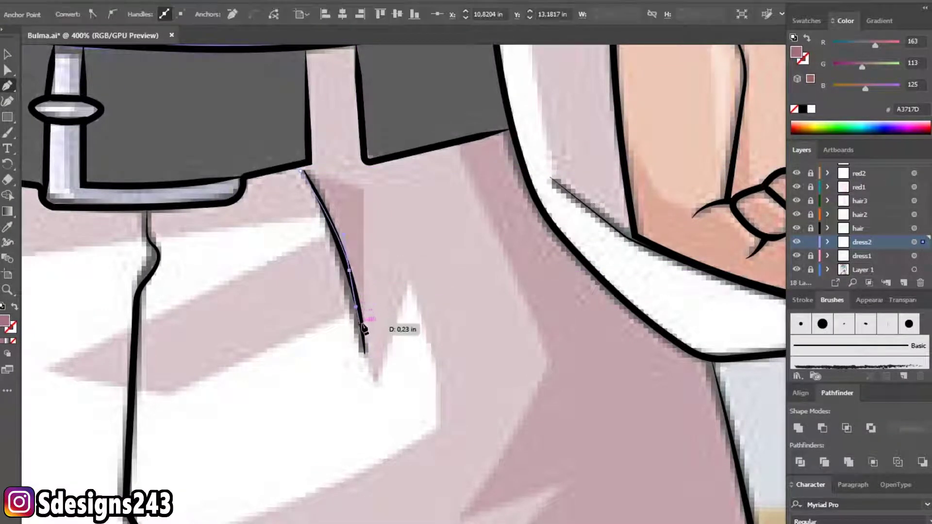
click(365, 187)
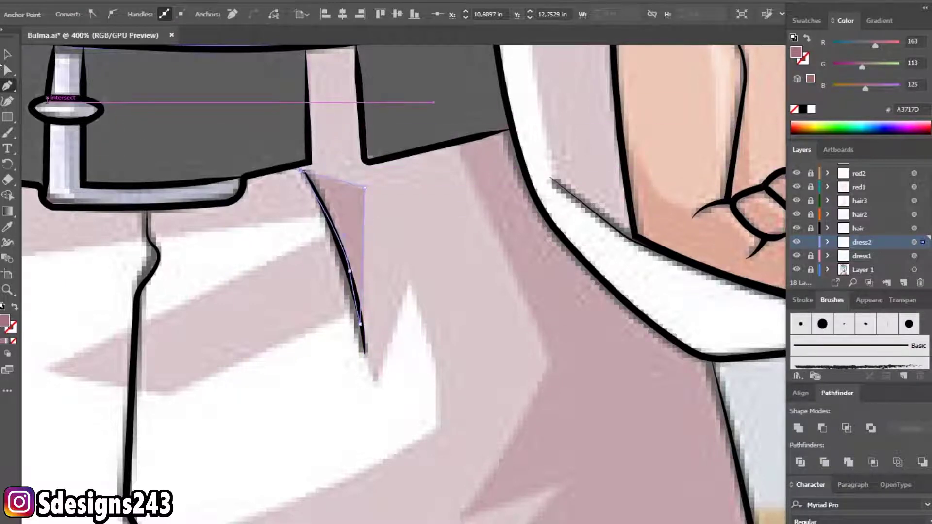
scroll(337, 254, down, 3)
scroll(431, 286, down, 2)
key(ctrl+equal)
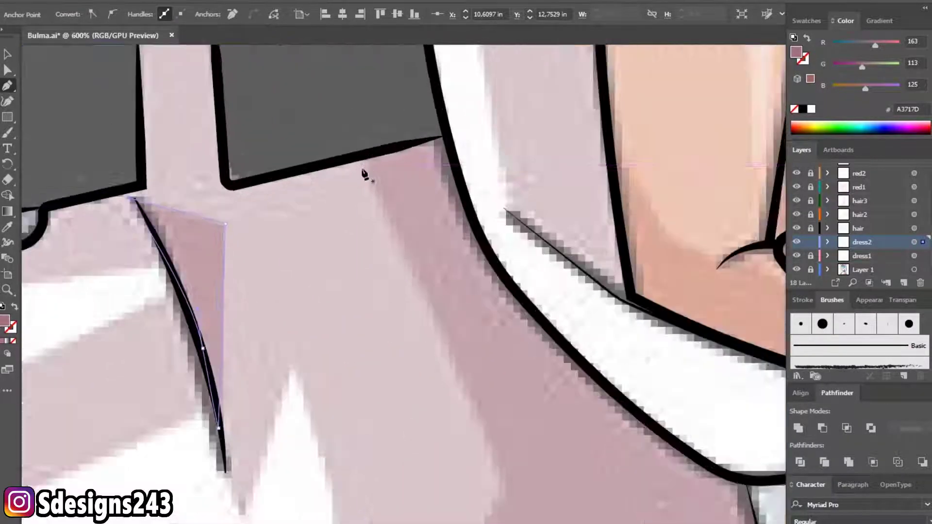
- Start a larger shadow along the lower coat fold, anchored at the black stroke's tip
click(504, 486)
scroll(505, 488, down, 5)
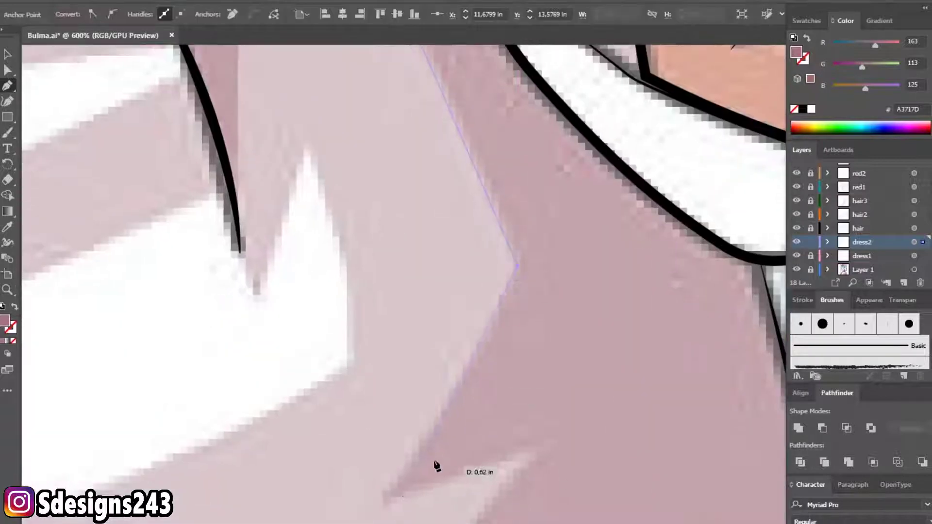
click(384, 506)
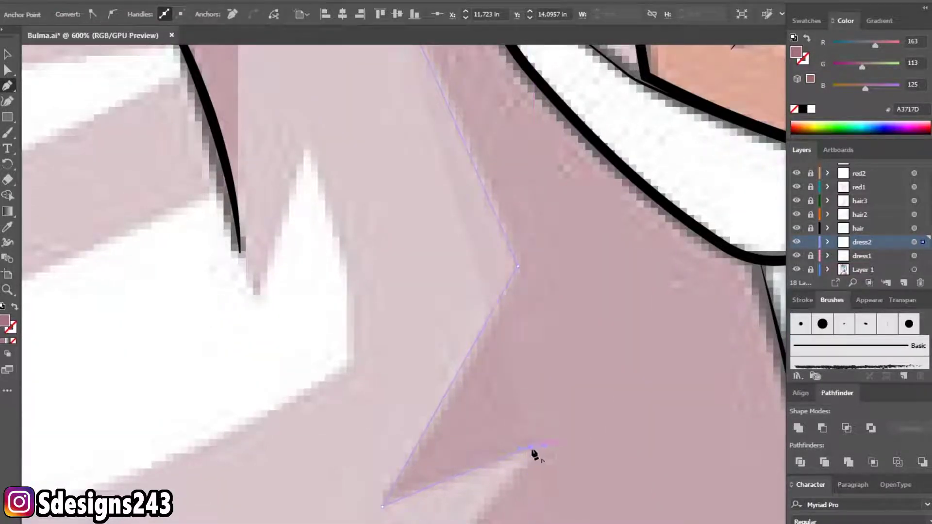
scroll(533, 454, down, 4)
scroll(471, 428, down, 5)
click(394, 389)
click(646, 255)
scroll(554, 269, right, 3)
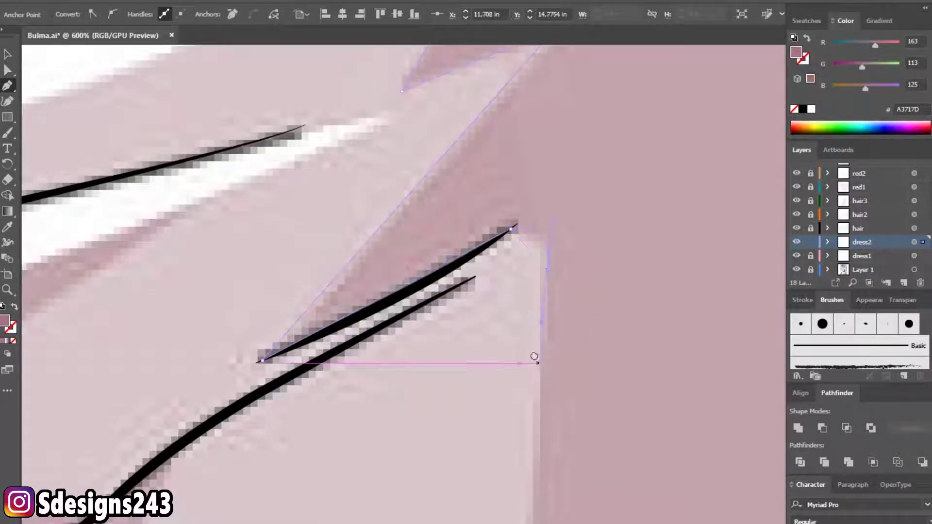
scroll(534, 357, down, 2)
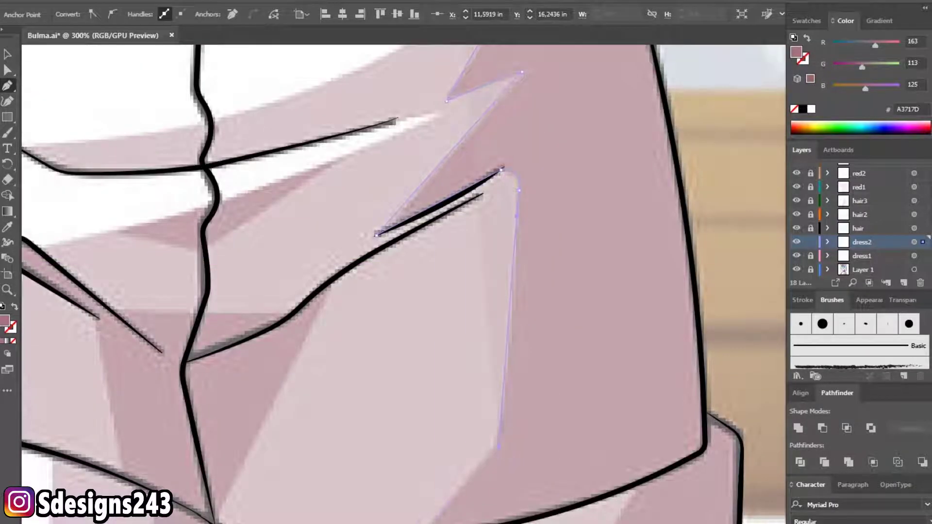
- Undo a misplaced anchor, then place shadow anchors along the cuff's top edge and curve
scroll(660, 461, down, 3)
scroll(447, 354, up, 3)
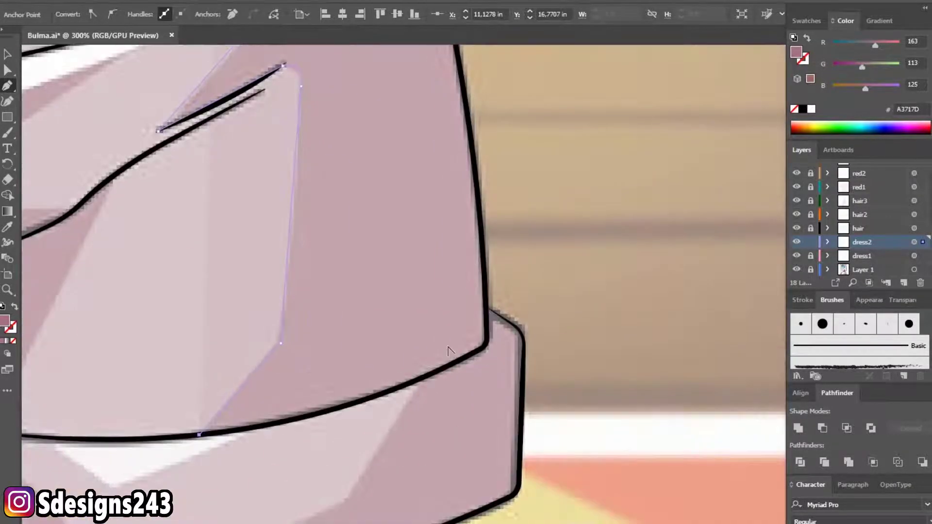
key(ctrl+z)
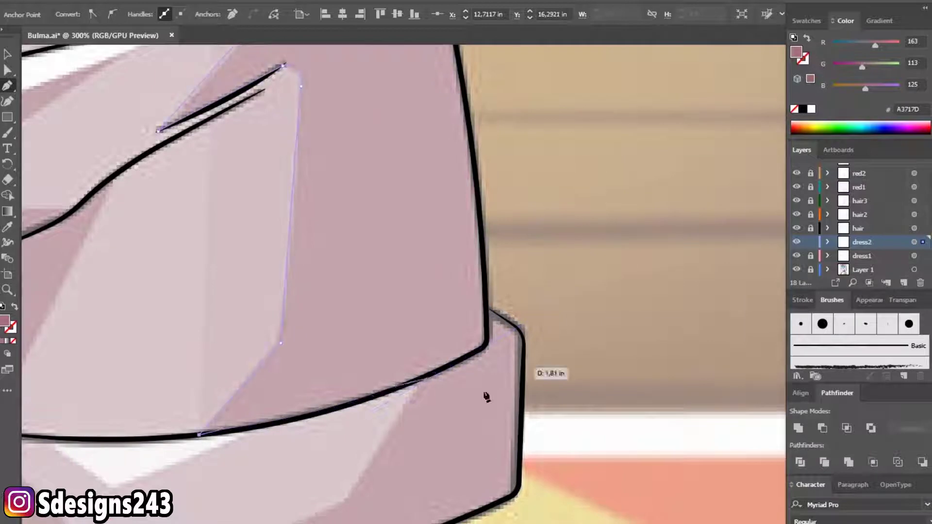
click(412, 383)
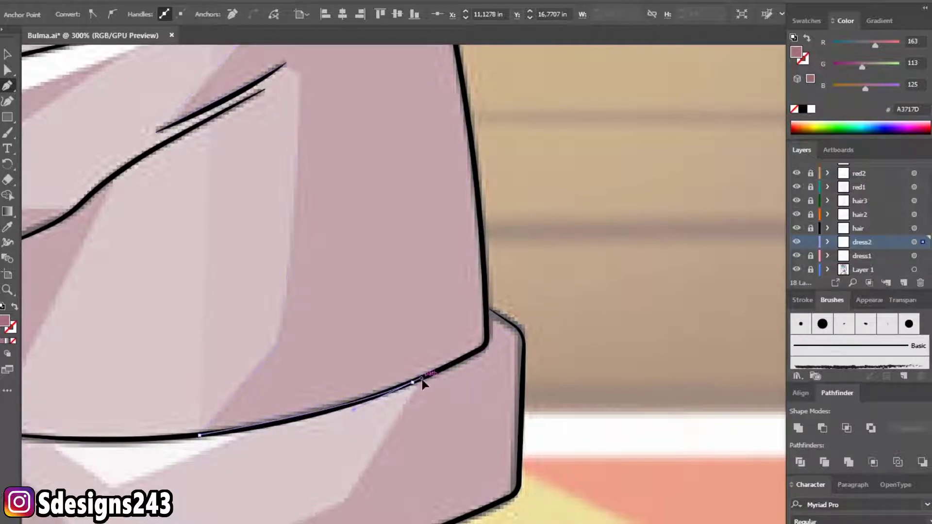
drag(422, 384, 467, 305)
click(398, 423)
drag(398, 423, 472, 377)
drag(225, 455, 162, 459)
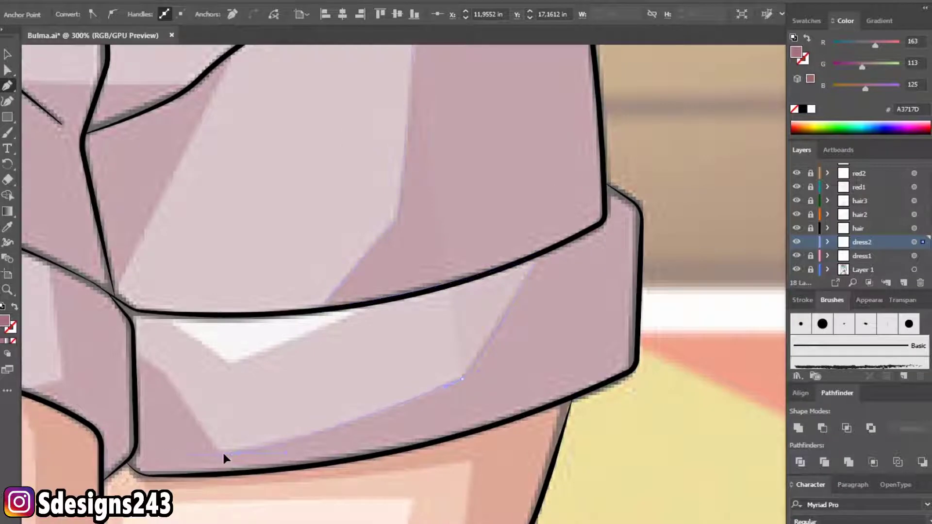
click(136, 354)
drag(186, 369, 425, 376)
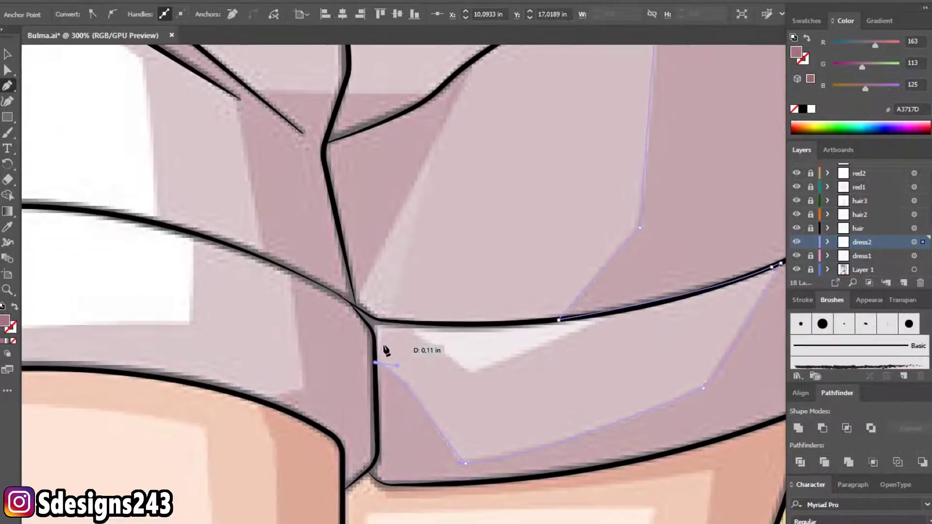
- Curve the mauve shadow outline along the cuff's left edge and bottom
scroll(413, 396, up, 1)
click(355, 363)
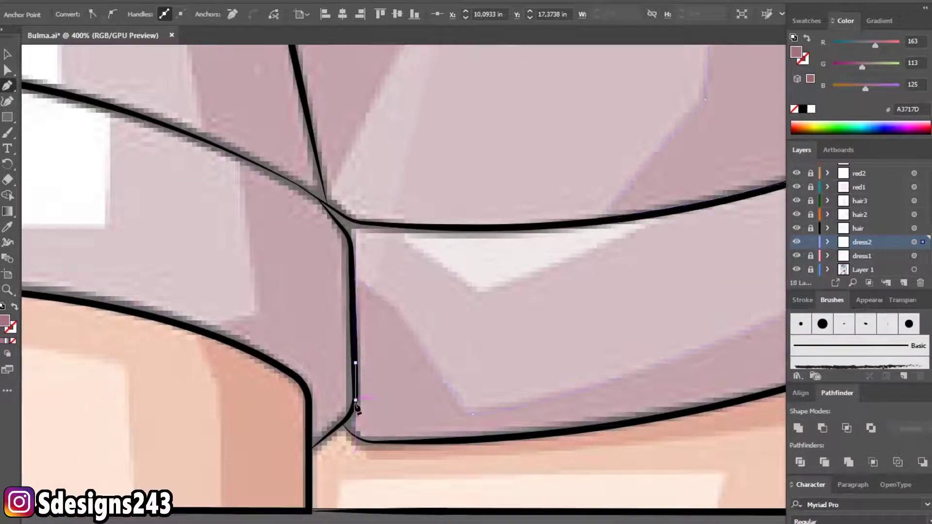
scroll(344, 428, up, 1)
scroll(384, 432, up, 1)
click(320, 420)
drag(351, 423, 468, 432)
scroll(468, 432, down, 2)
mouse_move(402, 430)
mouse_down()
mouse_move(415, 436)
mouse_move(462, 391)
mouse_move(465, 398)
mouse_move(449, 285)
mouse_up()
scroll(465, 398, up, 1)
scroll(449, 285, up, 1)
drag(474, 257, 403, 208)
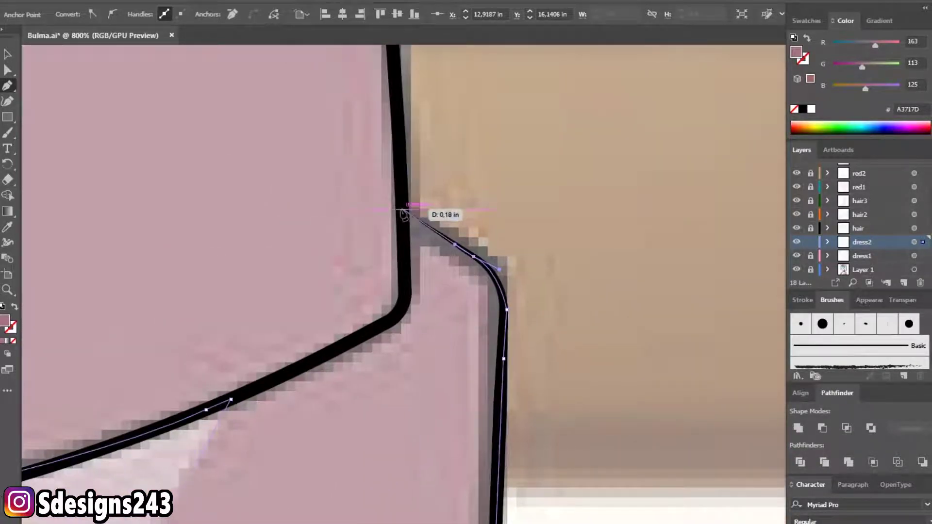
drag(409, 304, 284, 377)
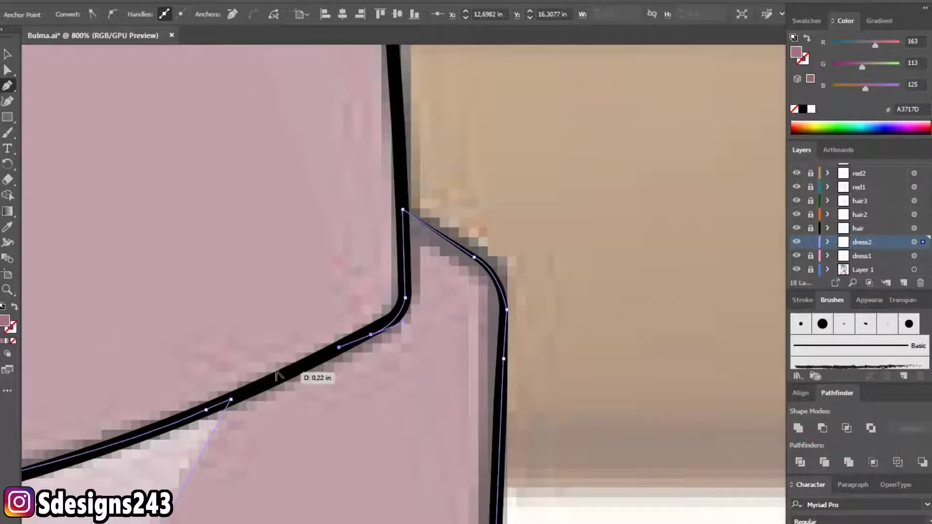
scroll(284, 376, down, 2)
scroll(335, 366, down, 2)
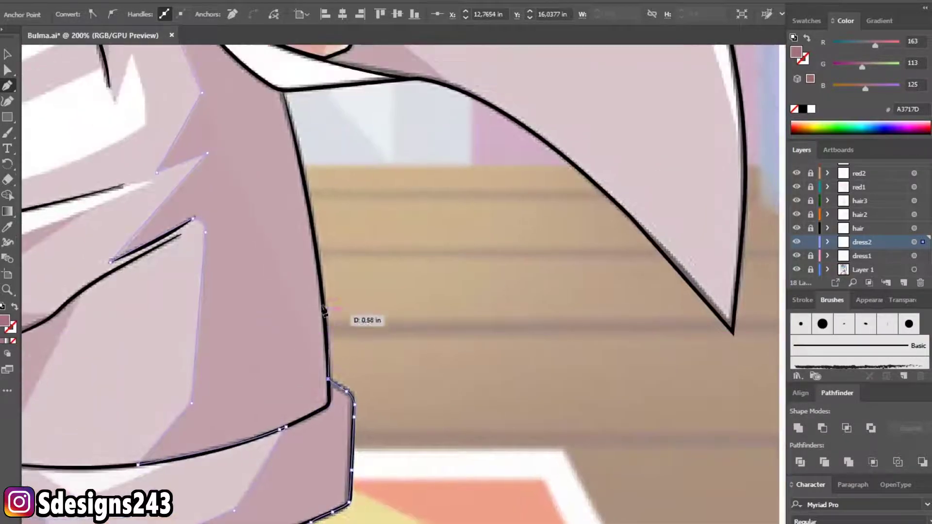
scroll(325, 279, up, 2)
scroll(351, 351, up, 2)
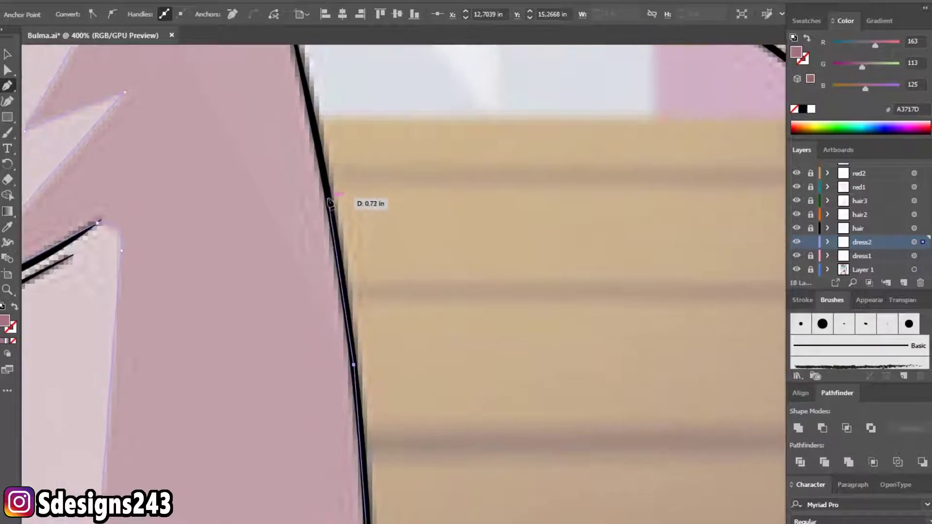
- Extend the shadow up the shorts' outer edge and close it at the start anchor
drag(332, 167, 391, 324)
click(362, 223)
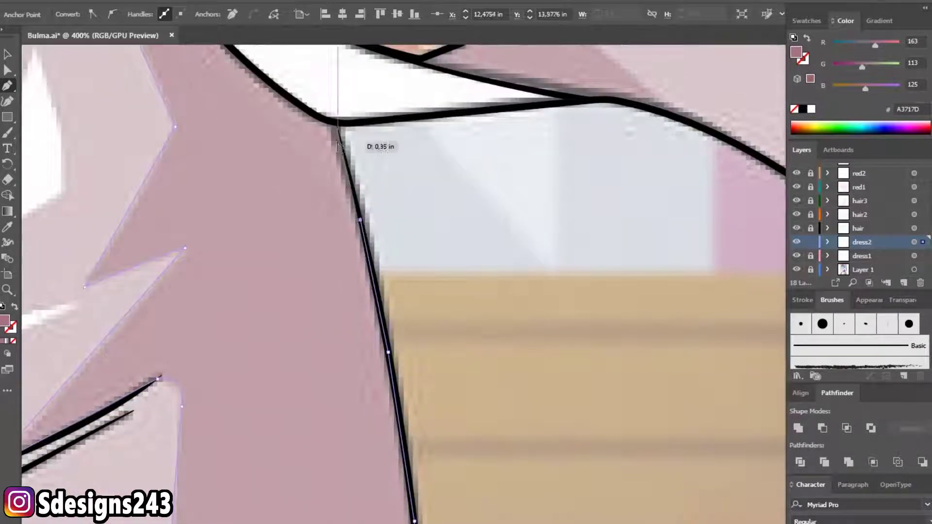
drag(389, 226, 448, 374)
scroll(399, 343, up, 1)
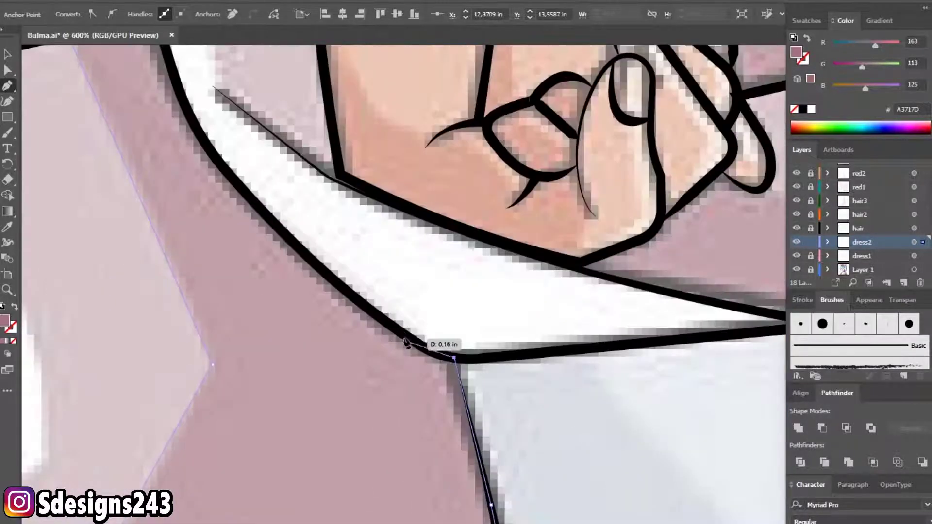
click(416, 345)
drag(291, 216, 431, 375)
click(478, 444)
click(390, 358)
click(346, 307)
scroll(314, 238, up, 1)
click(305, 204)
click(289, 145)
scroll(271, 289, up, 1)
drag(271, 289, 420, 441)
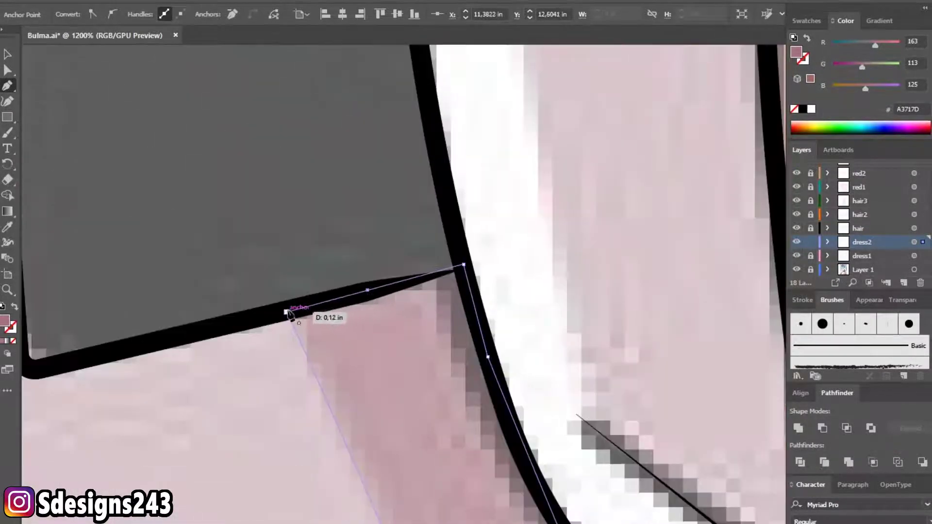
click(286, 312)
scroll(371, 358, down, 3)
scroll(384, 340, down, 2)
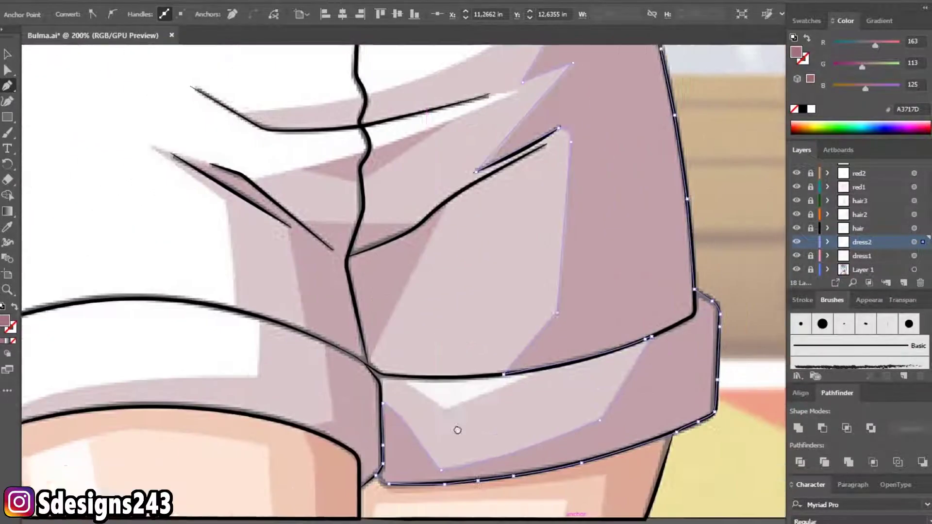
- Draw a closed mauve shadow shape along the left crease in the shorts' middle
scroll(407, 271, up, 1)
click(505, 203)
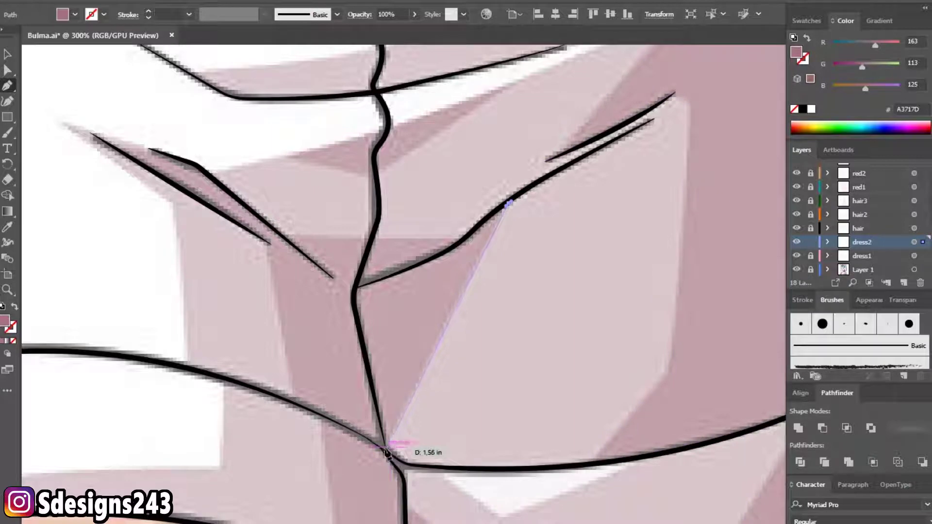
scroll(387, 452, up, 2)
click(381, 490)
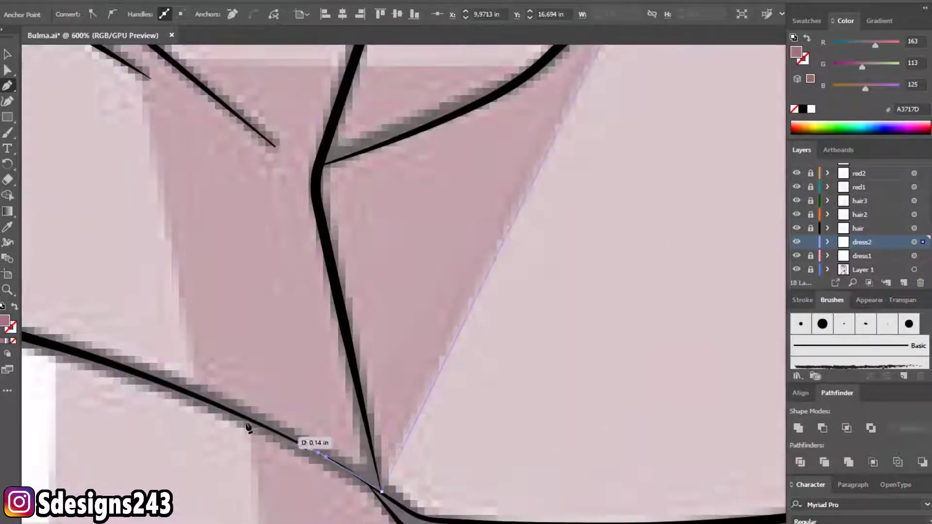
scroll(286, 448, down, 1)
click(274, 274)
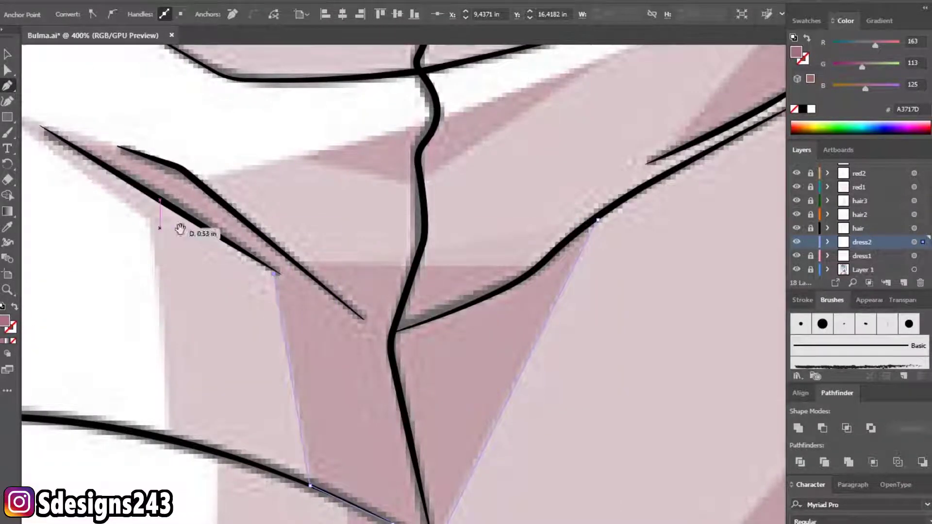
drag(179, 229, 372, 382)
click(230, 280)
click(356, 314)
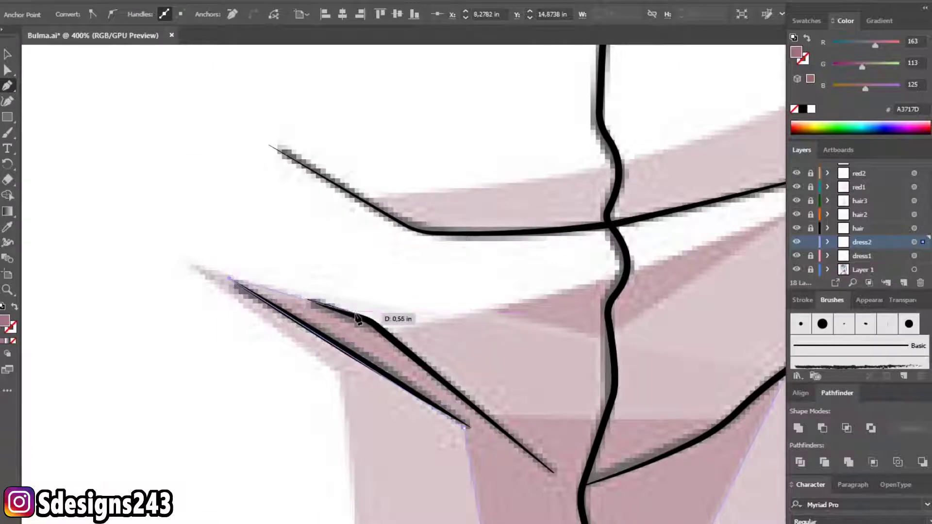
click(490, 420)
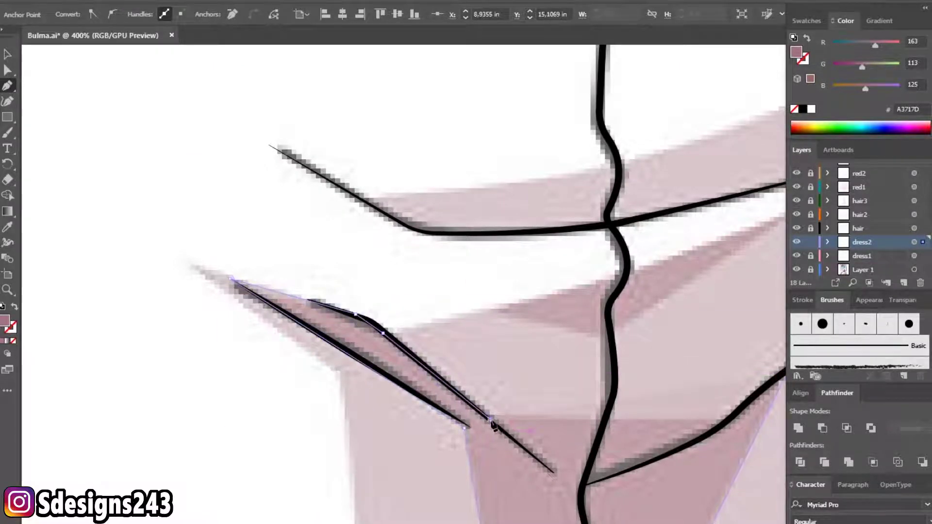
scroll(490, 417, right, 5)
scroll(490, 418, down, 1)
click(588, 332)
- Deselect it and draw a triangular shadow beneath the crossing crease
key(v)
key(ctrl+shift+a)
key(p)
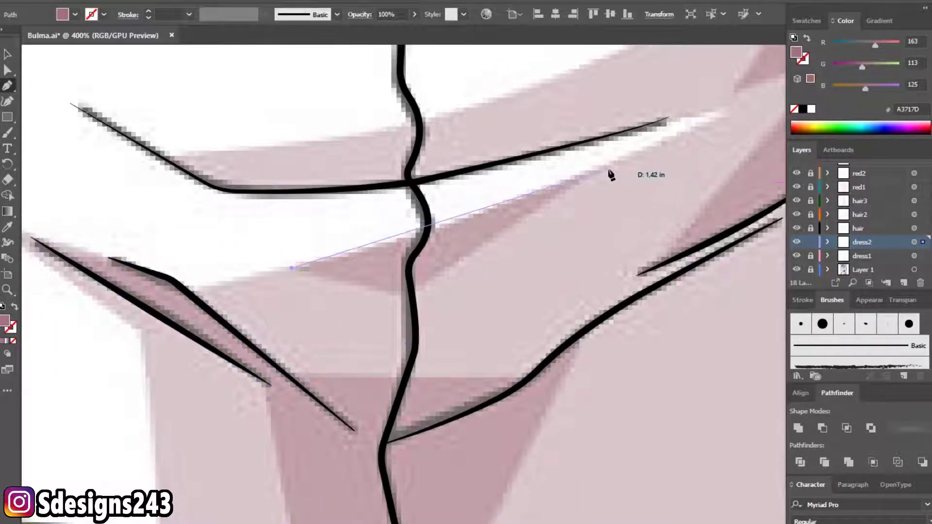
click(298, 269)
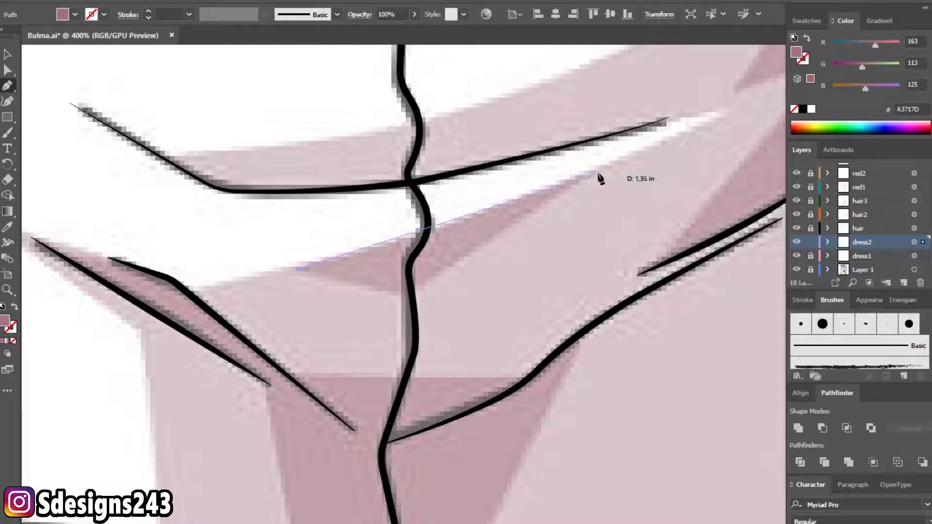
click(589, 172)
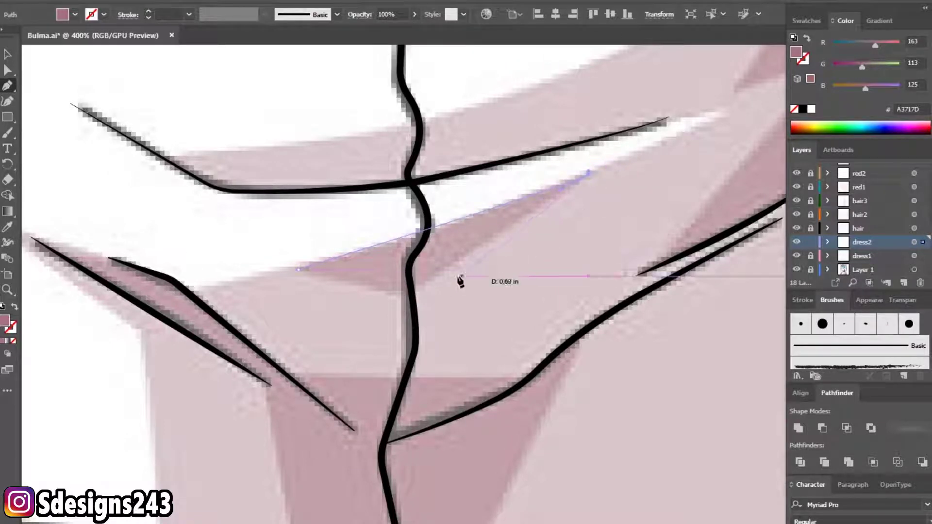
click(412, 298)
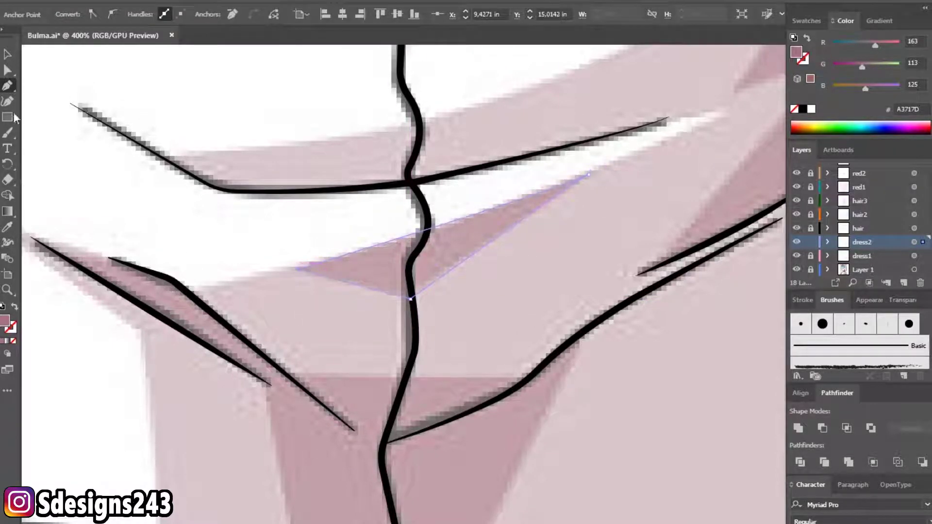
scroll(337, 217, down, 2)
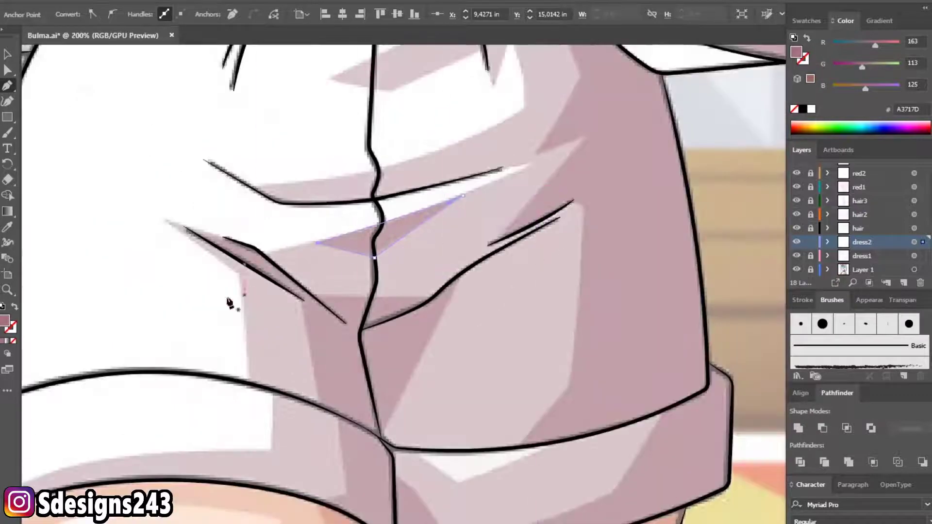
scroll(380, 276, down, 2)
scroll(381, 281, up, 2)
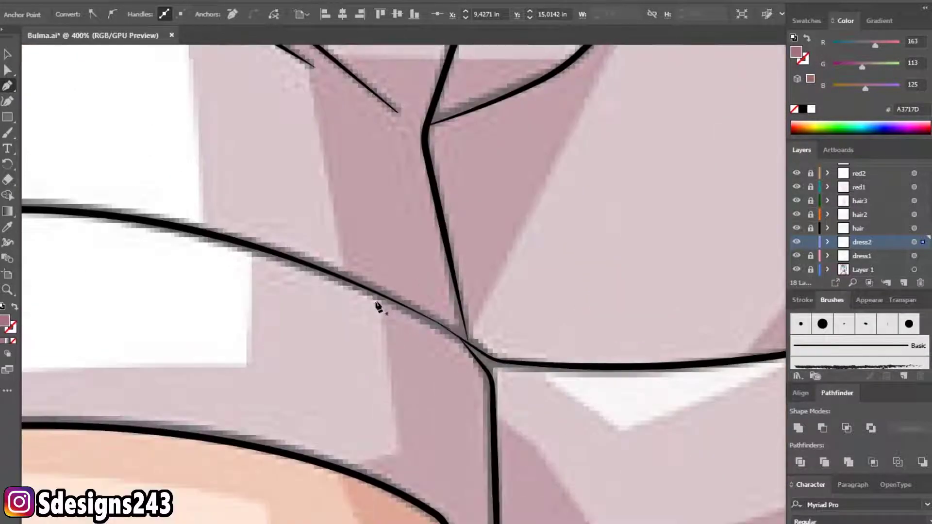
- Begin a new shadow path tracing the lower hem curve
click(396, 448)
click(346, 471)
scroll(345, 471, up, 1)
click(382, 347)
click(420, 406)
click(420, 447)
click(420, 475)
- Extend the hem shadow path up along the garment edge
click(477, 426)
click(489, 345)
click(486, 275)
scroll(489, 259, up, 3)
click(465, 302)
click(463, 280)
click(436, 256)
scroll(383, 211, up, 1)
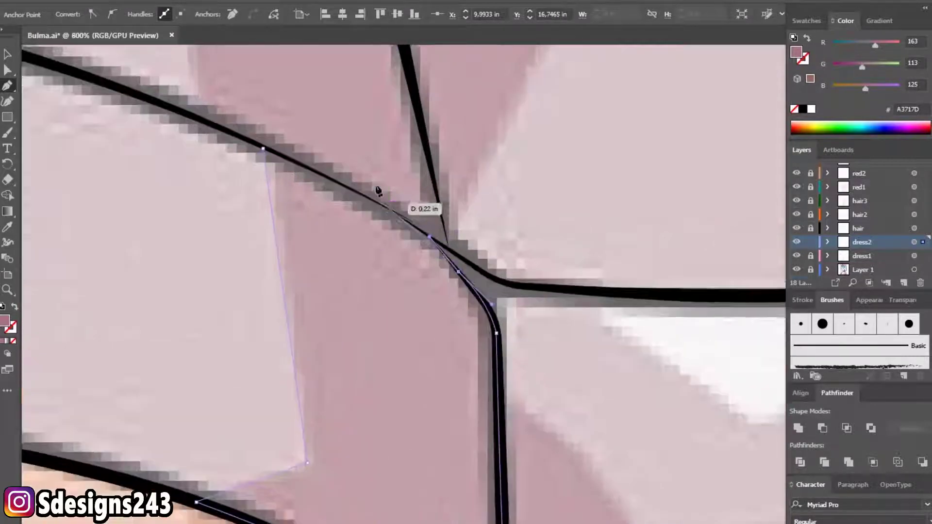
scroll(316, 241, down, 6)
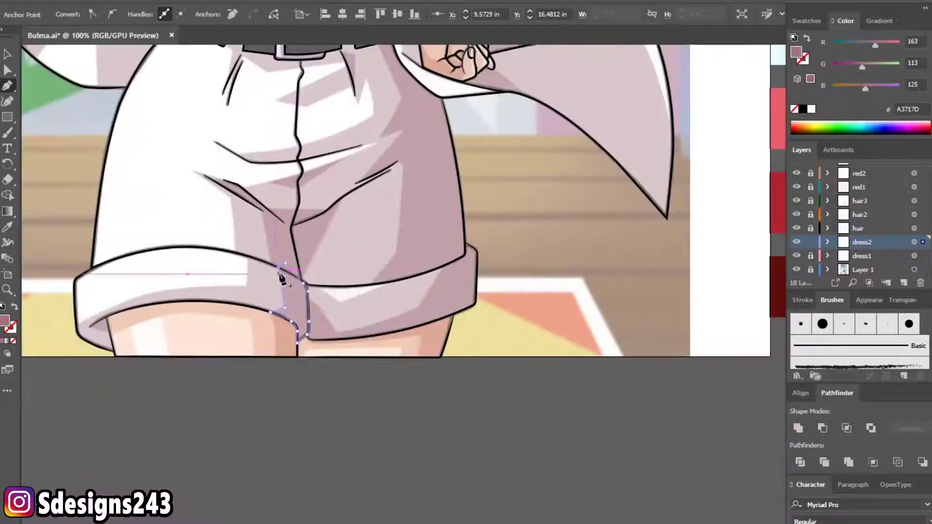
- Finish a small triangular shadow on the left cuff with a curved lower edge and deselect it
scroll(160, 306, up, 3)
scroll(258, 262, up, 2)
scroll(258, 262, up, 1)
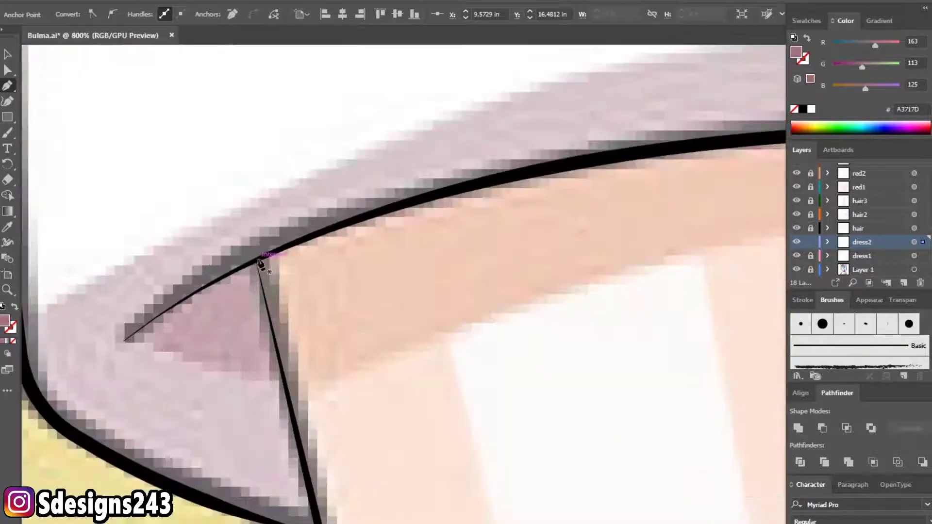
click(129, 342)
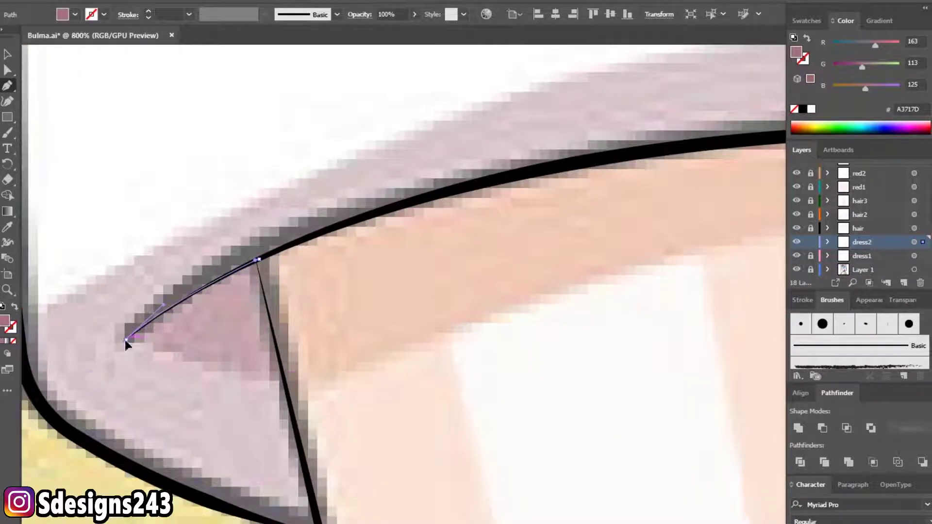
click(125, 338)
drag(285, 378, 285, 377)
drag(259, 260, 255, 261)
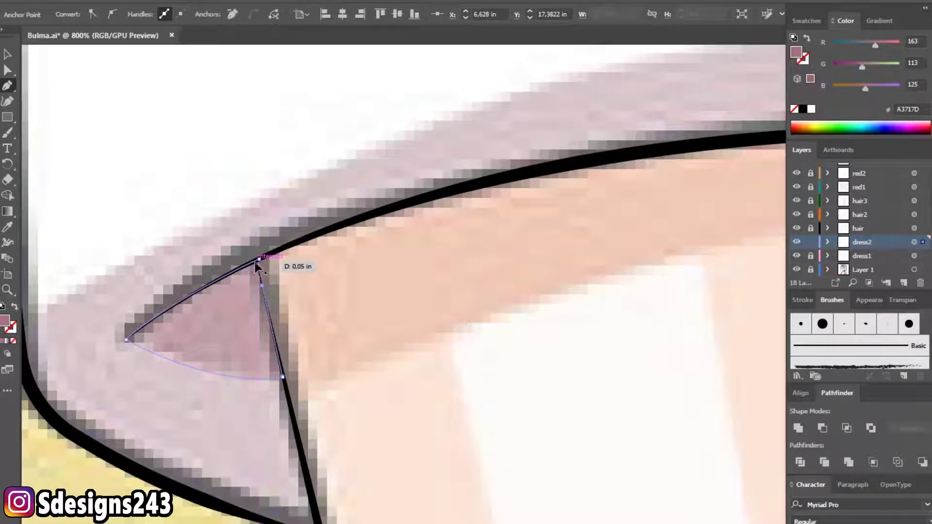
scroll(255, 261, down, 1)
scroll(255, 261, down, 1)
scroll(254, 261, down, 1)
key(ctrl+shift+a)
- Start a new shadow below the hand, curving its edge along the coat fold
scroll(364, 295, down, 2)
scroll(479, 333, right, 3)
scroll(348, 375, up, 1)
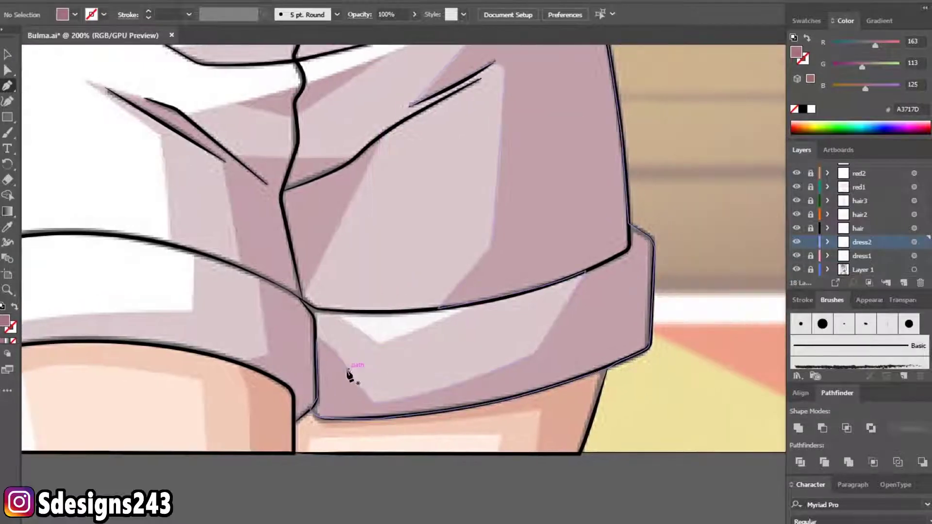
scroll(432, 333, down, 1)
scroll(387, 183, up, 3)
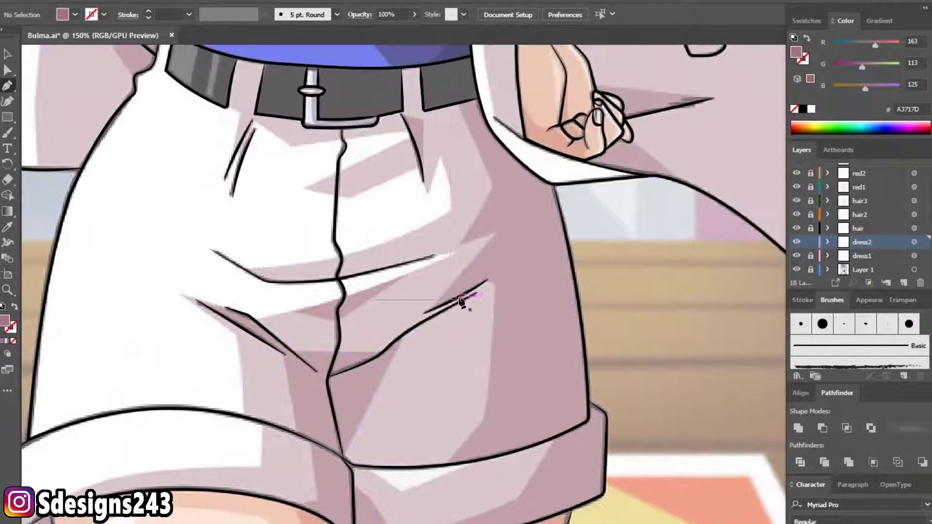
scroll(426, 322, up, 2)
scroll(408, 320, up, 1)
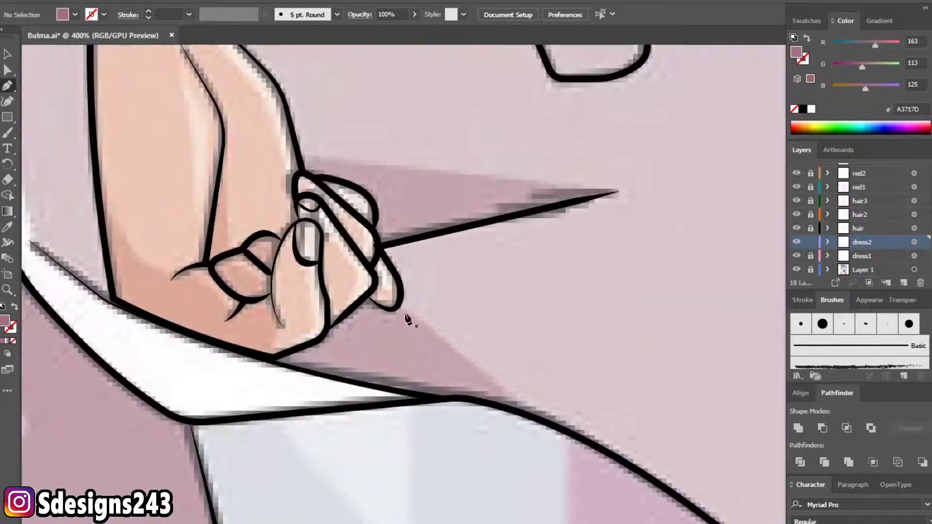
click(400, 302)
drag(507, 413, 473, 407)
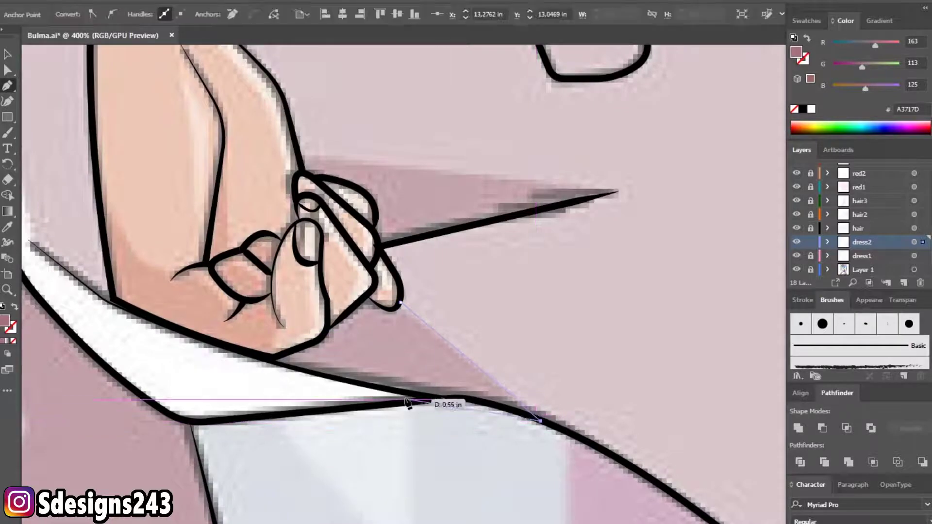
drag(444, 402, 436, 404)
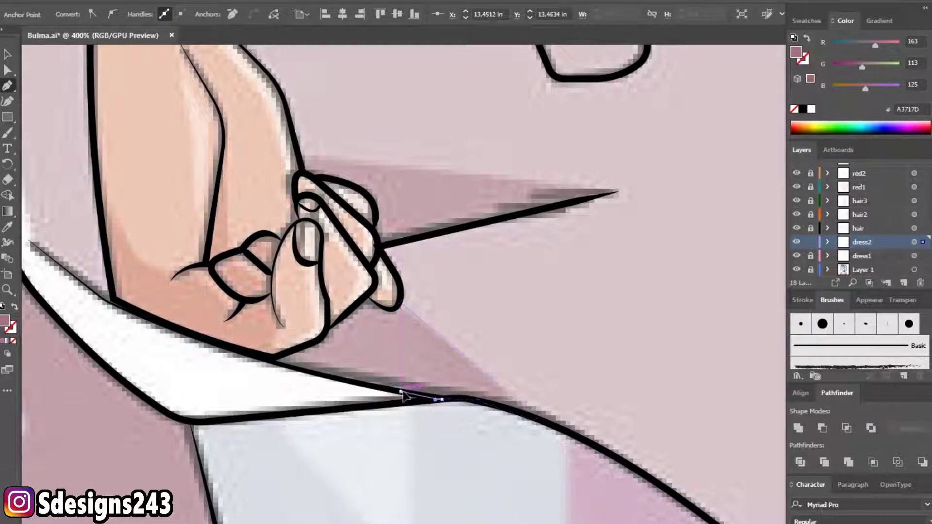
drag(266, 361, 294, 358)
- Trace the shadow along the dress edge up to the fingertip corner
scroll(293, 357, up, 2)
click(290, 349)
click(341, 329)
click(359, 302)
click(386, 289)
drag(438, 238, 440, 241)
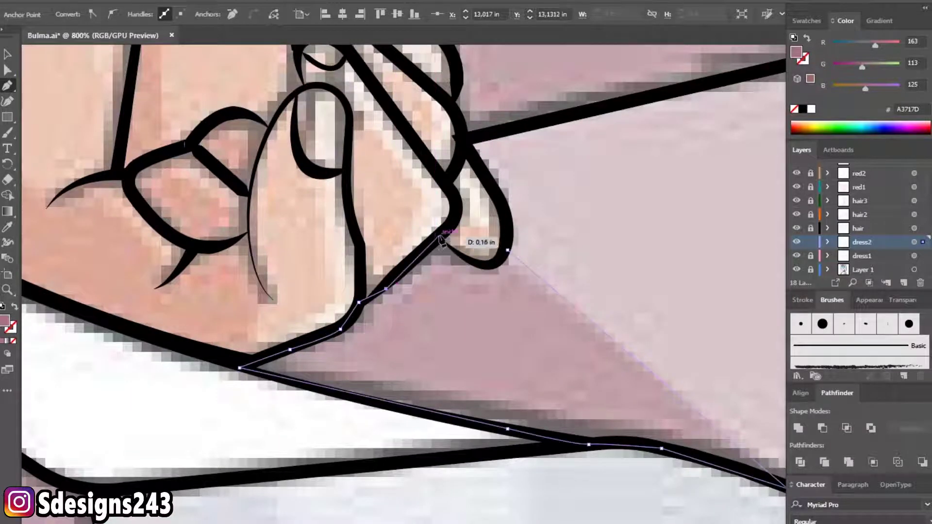
scroll(440, 241, up, 1)
click(506, 274)
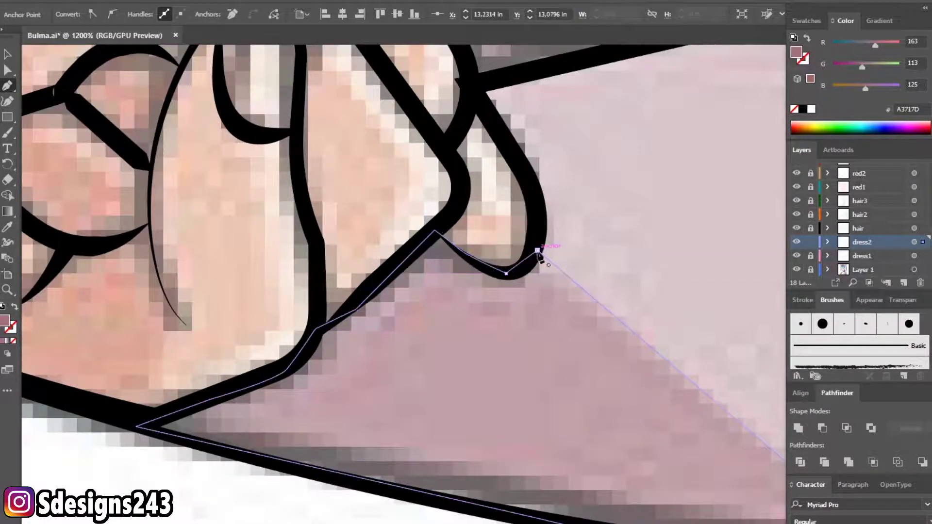
- Extend the shadow to a sharp point and curve it back around the knuckle and finger top
scroll(539, 255, down, 3)
scroll(531, 270, up, 1)
scroll(427, 408, up, 1)
scroll(391, 335, down, 1)
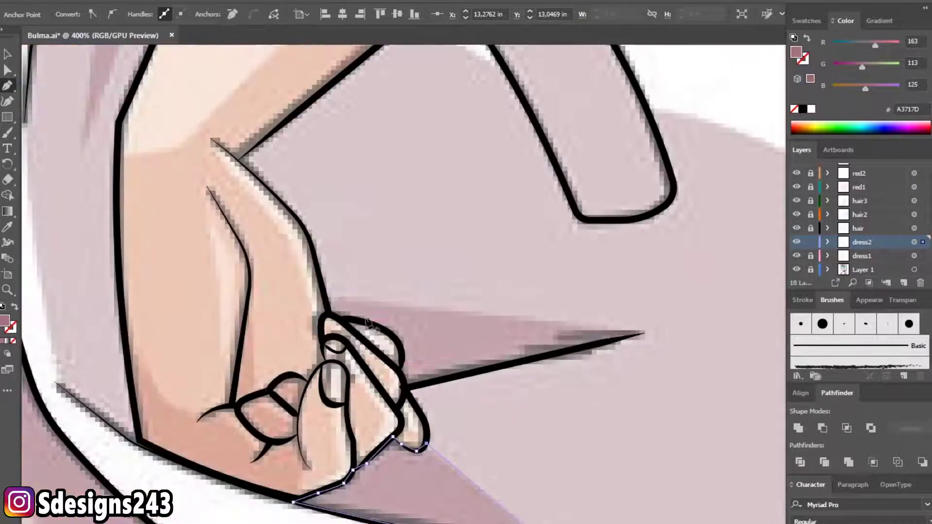
click(326, 303)
click(648, 331)
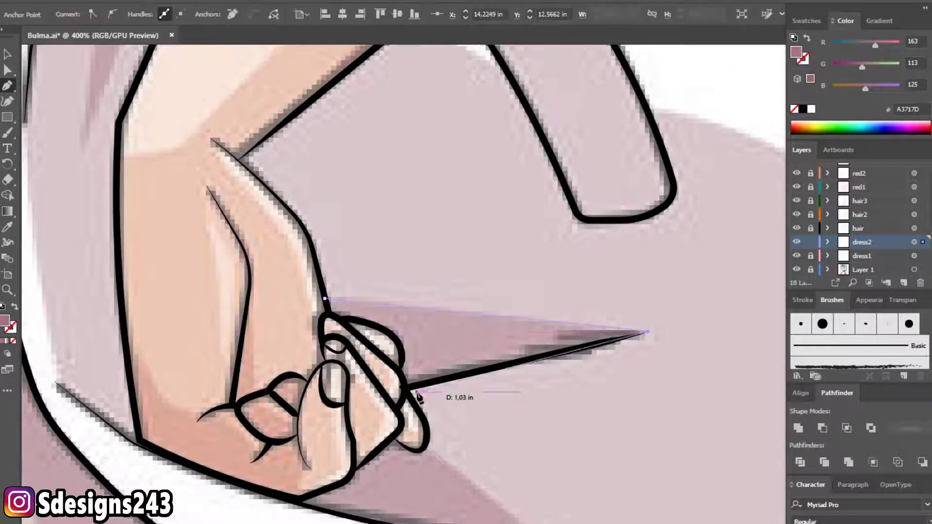
scroll(407, 387, up, 1)
drag(427, 381, 422, 337)
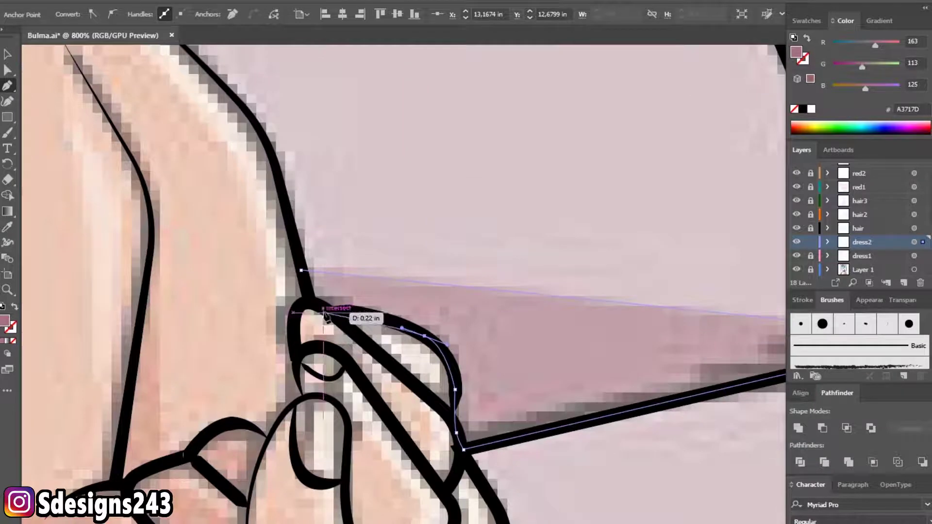
drag(338, 310, 323, 323)
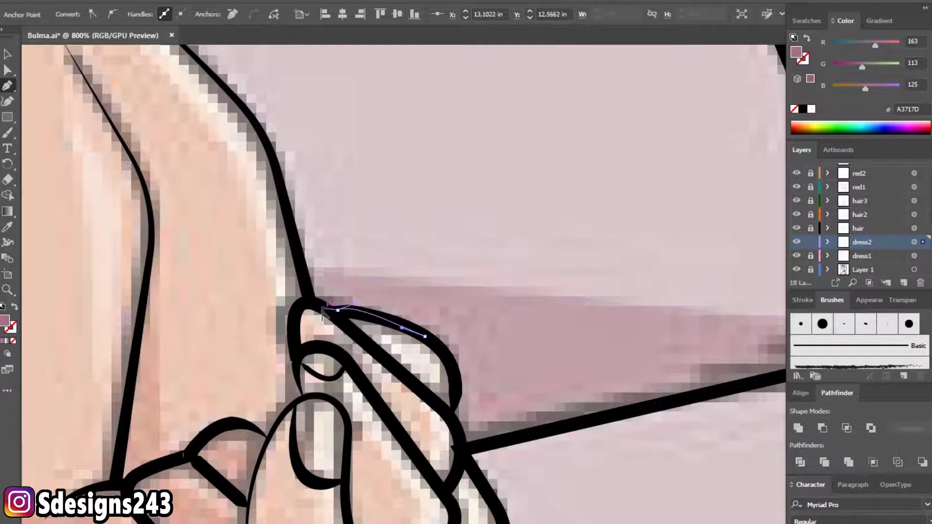
scroll(323, 311, down, 3)
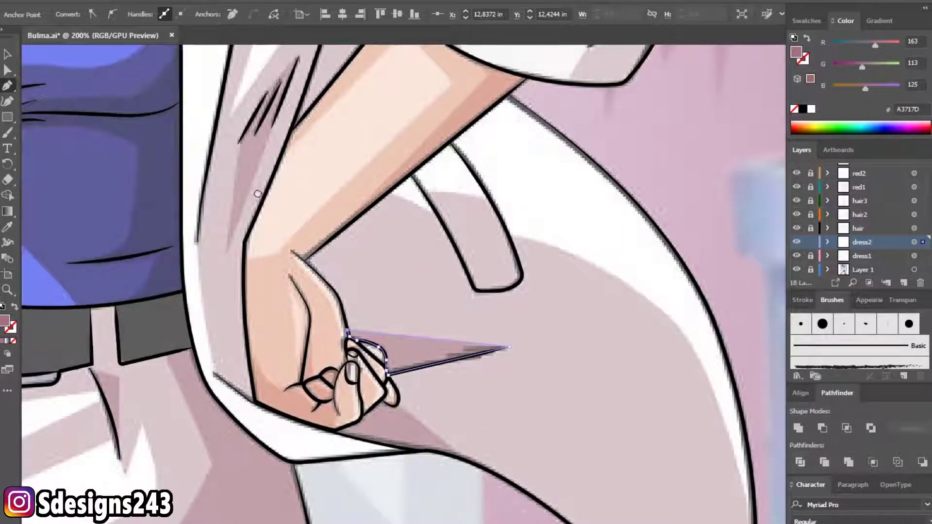
- Close the finger shadow at its starting anchor
scroll(258, 194, up, 1)
scroll(407, 241, up, 1)
click(444, 173)
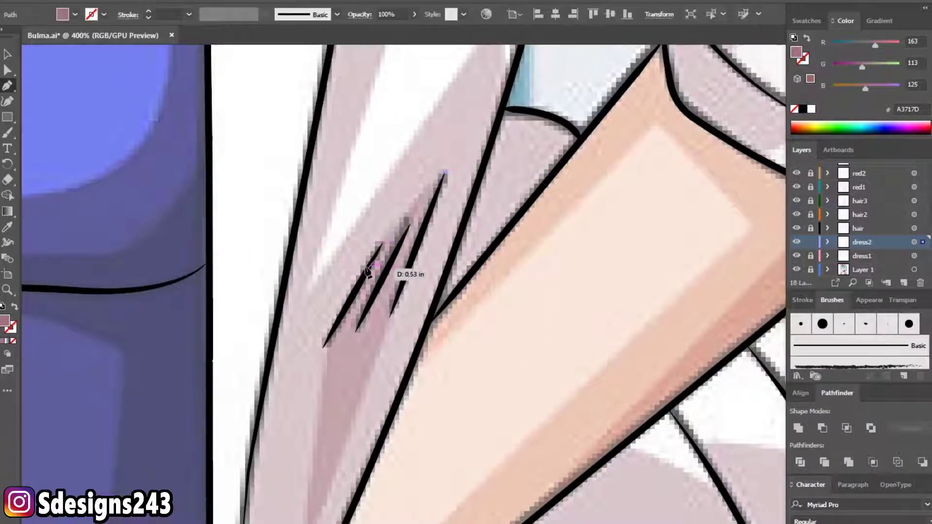
- Start a thin shadow along the coat's streak lines and place the first sleeve-fold shadow point
click(323, 347)
scroll(316, 388, down, 3)
click(323, 449)
scroll(413, 204, up, 3)
scroll(412, 204, right, 2)
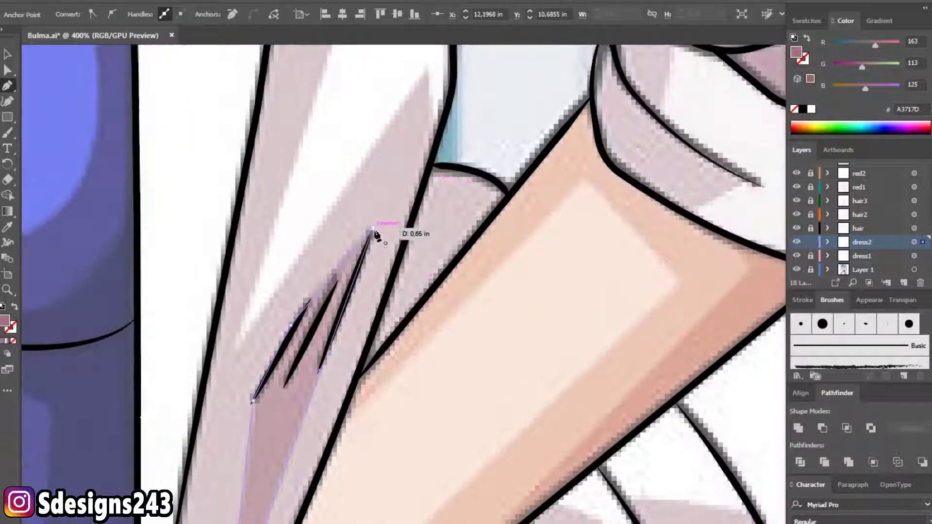
scroll(326, 241, down, 5)
scroll(340, 267, up, 3)
scroll(364, 291, up, 2)
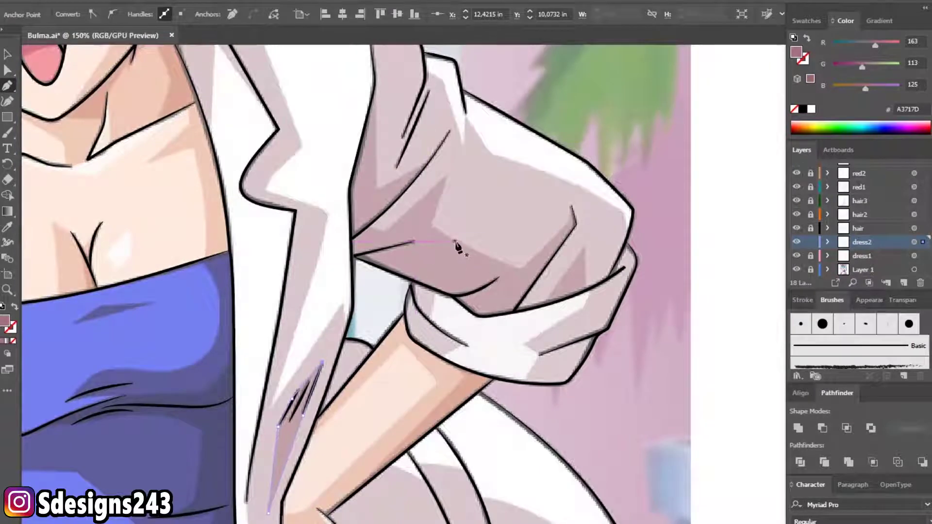
scroll(383, 299, up, 2)
scroll(383, 299, down, 1)
scroll(410, 311, up, 3)
click(446, 199)
- Close the triangular mauve shadow on the rolled-up sleeve
click(331, 362)
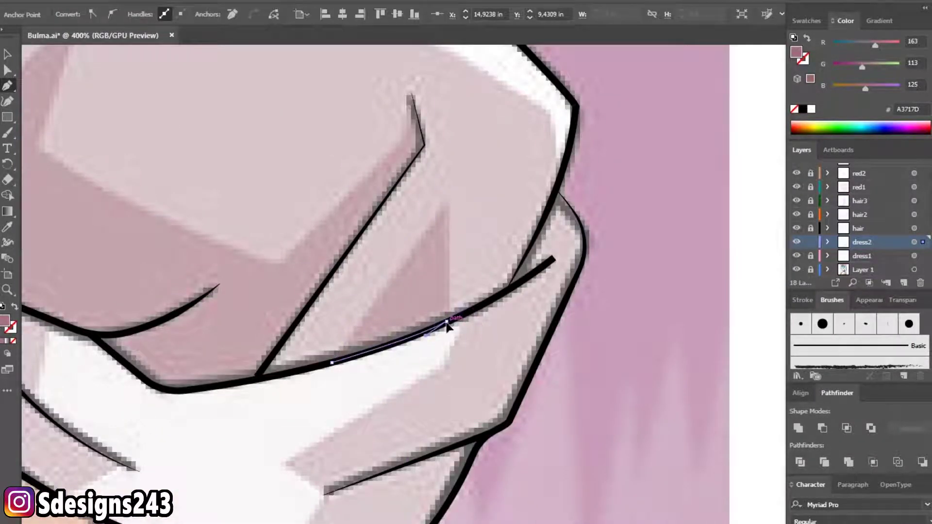
click(446, 199)
scroll(446, 202, down, 3)
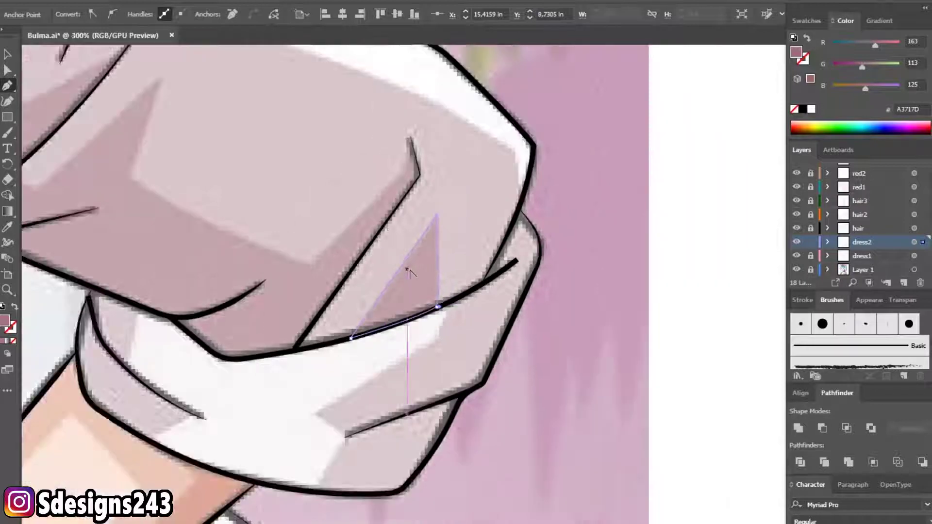
scroll(408, 267, up, 2)
scroll(470, 302, up, 1)
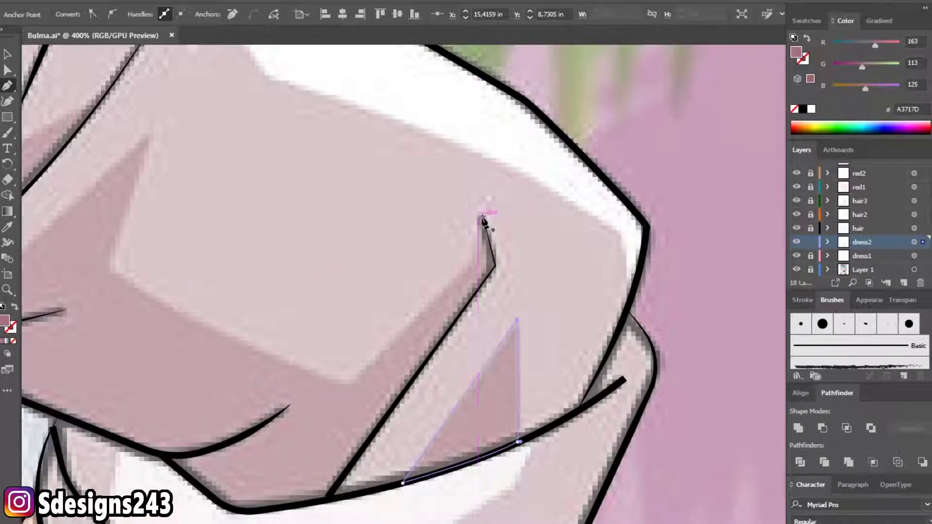
- Start a new upper-sleeve shadow, curving its edge along the sleeve outline
click(475, 263)
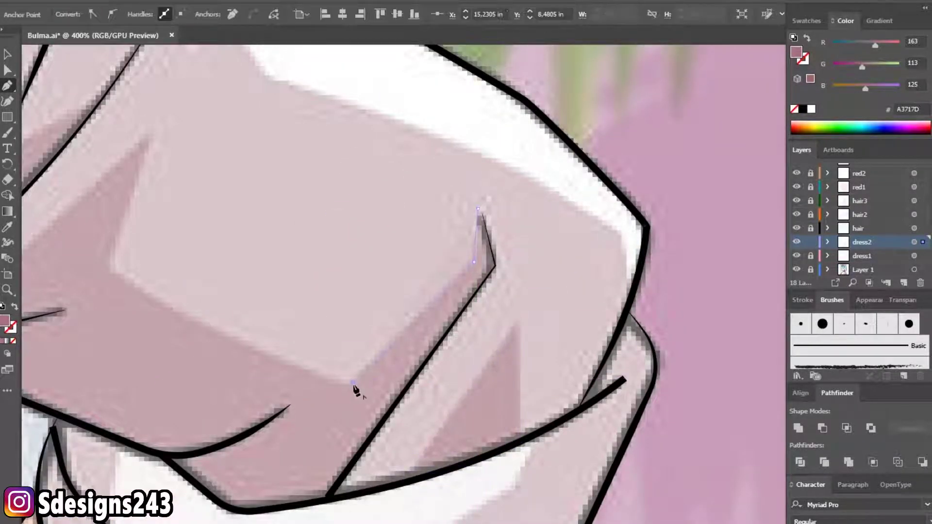
click(353, 382)
scroll(291, 340, up, 1)
scroll(237, 297, left, 3)
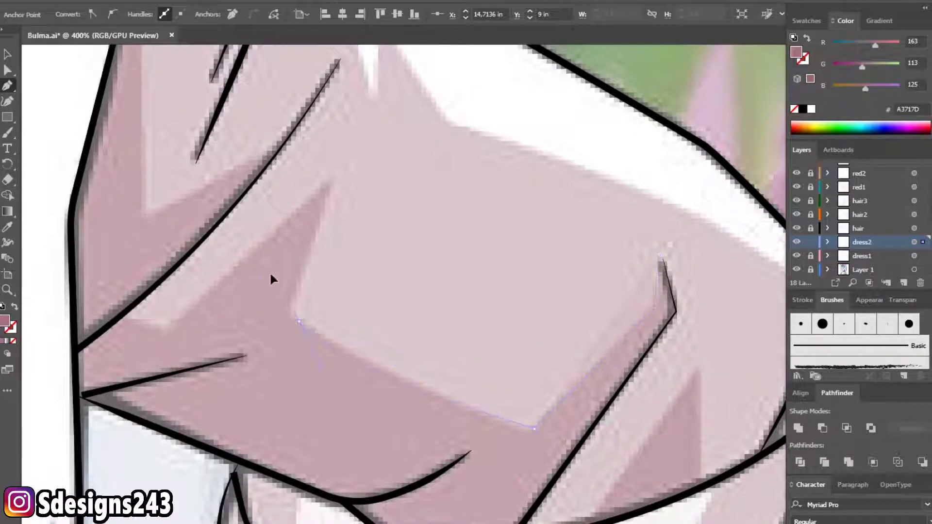
click(293, 306)
drag(307, 265, 320, 226)
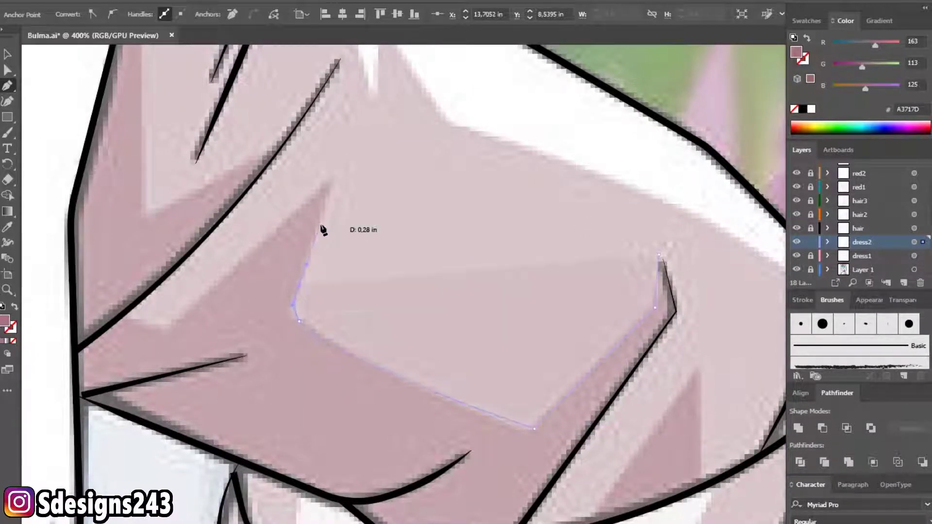
drag(160, 329, 145, 331)
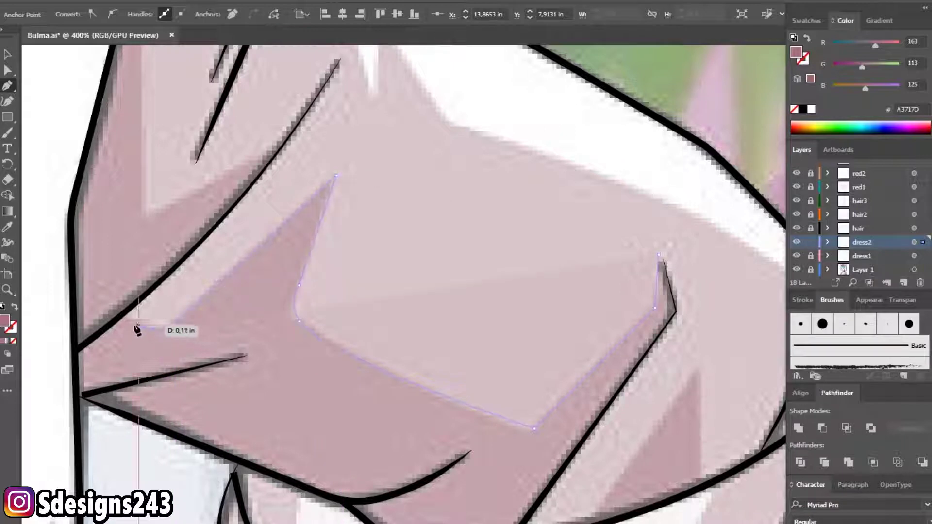
drag(312, 104, 369, 217)
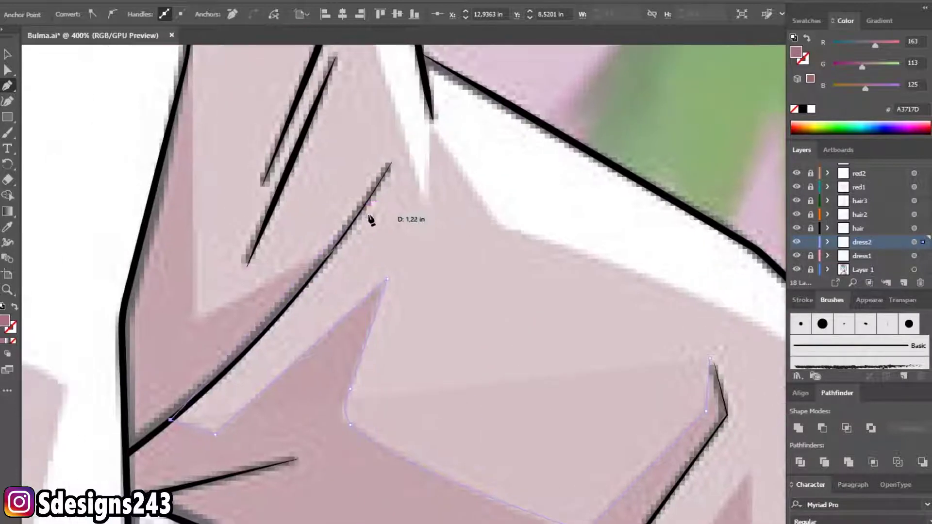
click(391, 162)
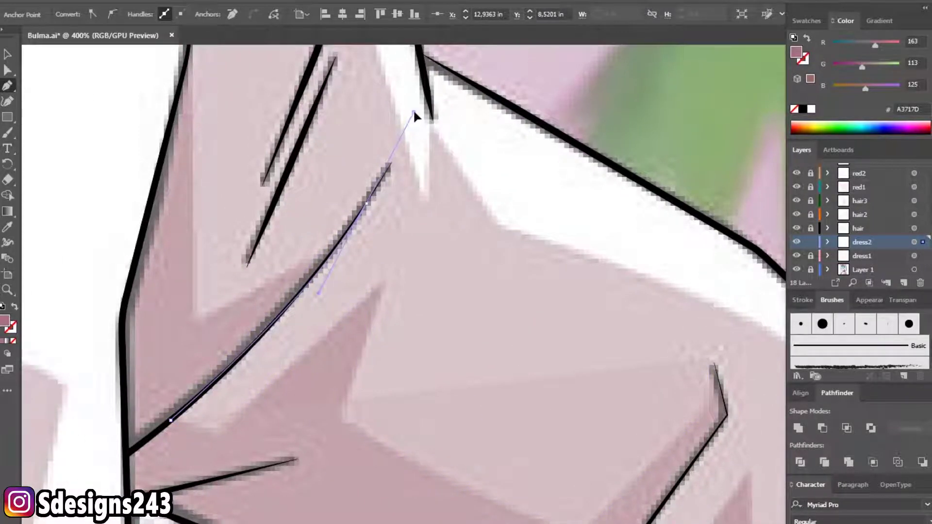
scroll(340, 233, left, 2)
scroll(340, 233, down, 1)
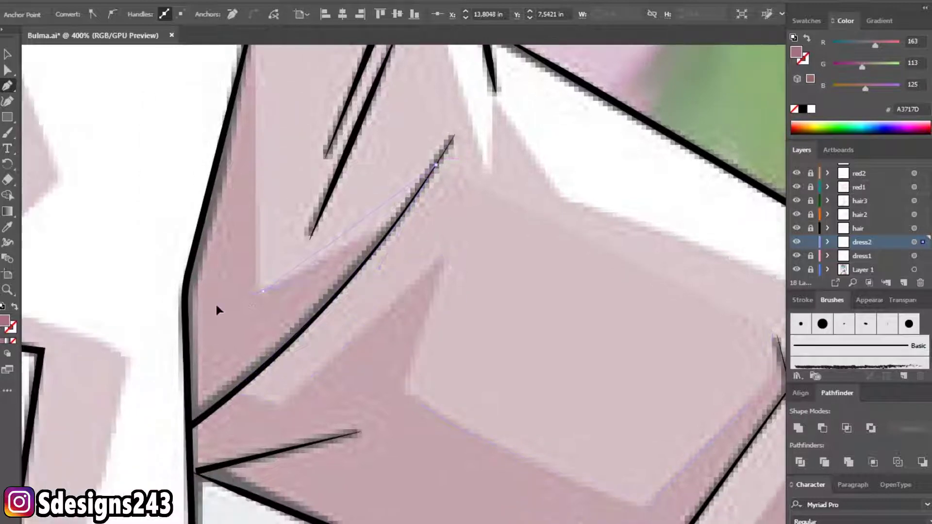
- Trace the shadow down the coat's left edge with a smooth curved point
click(260, 291)
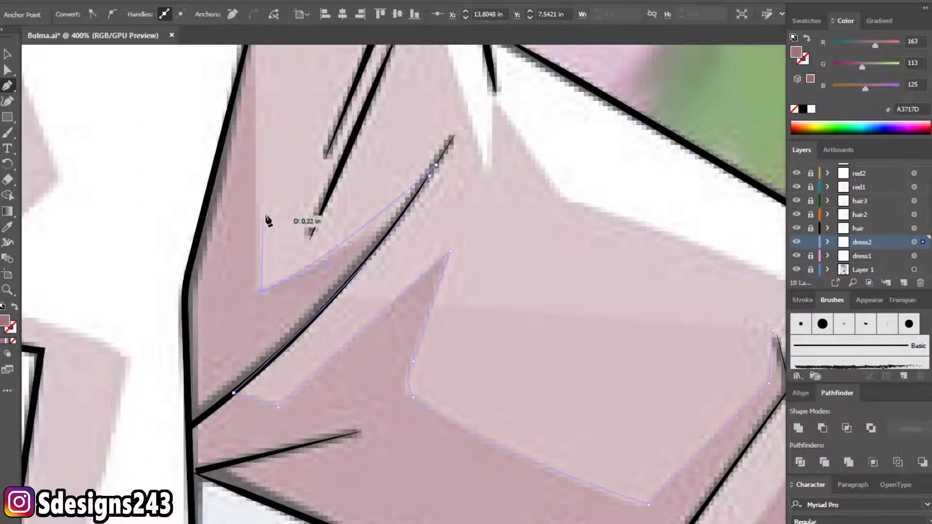
scroll(264, 335, up, 3)
scroll(277, 204, up, 8)
scroll(277, 204, left, 1)
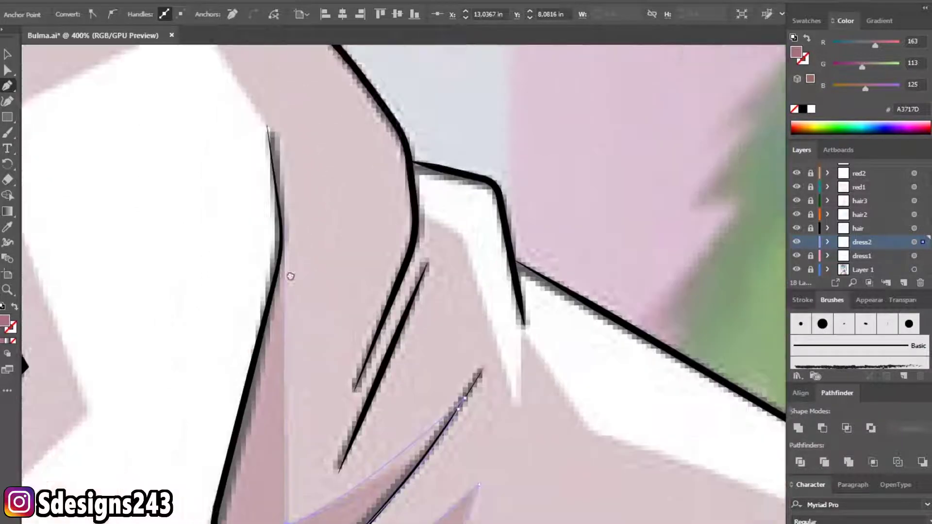
click(288, 248)
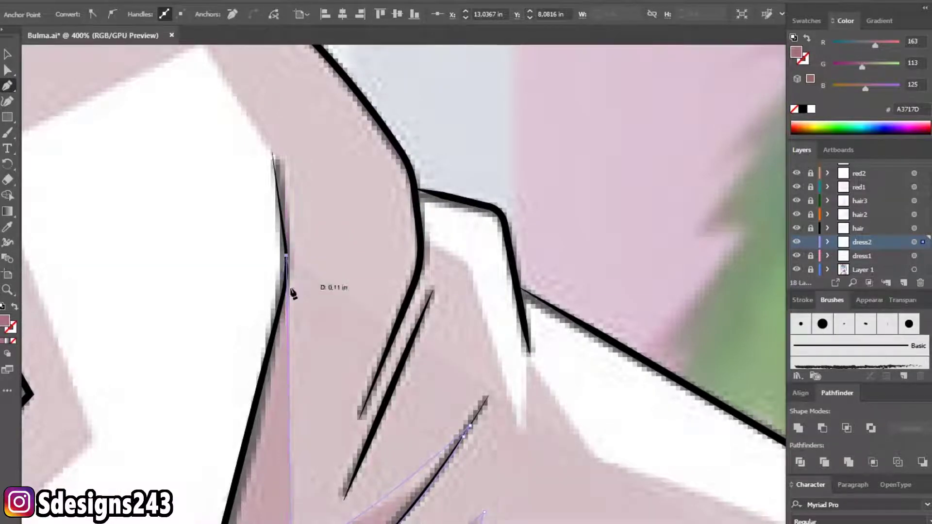
scroll(290, 291, down, 6)
scroll(291, 292, left, 2)
click(336, 162)
scroll(307, 291, down, 4)
scroll(306, 291, left, 2)
drag(316, 280, 313, 301)
scroll(325, 379, down, 7)
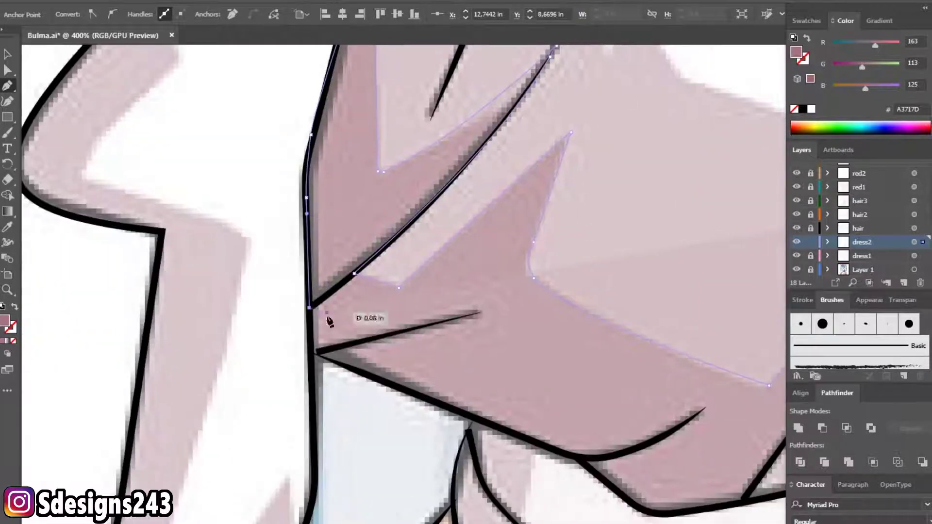
scroll(327, 317, up, 1)
- Trace the shadow along the lower dress edge from where the coat edges meet
click(308, 353)
scroll(381, 387, up, 2)
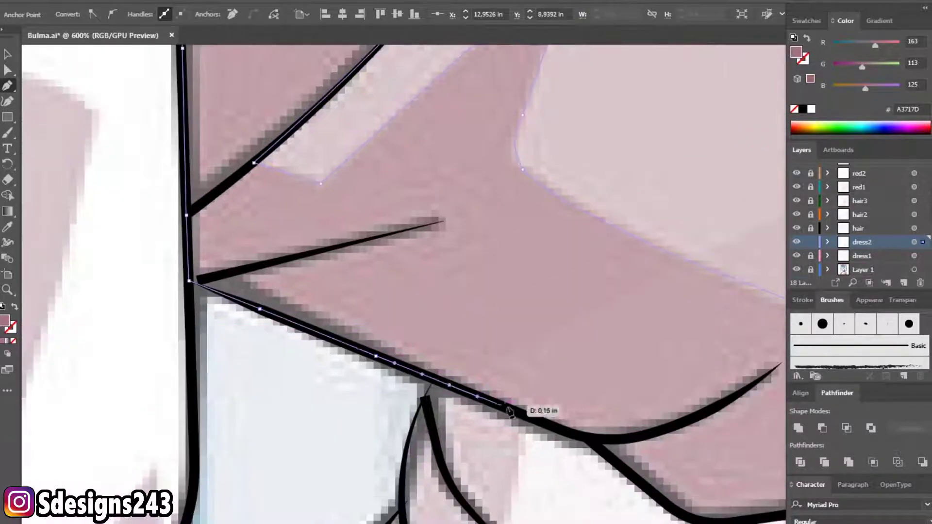
scroll(534, 408, down, 4)
scroll(534, 407, right, 3)
click(344, 290)
scroll(416, 308, down, 2)
scroll(416, 312, up, 3)
click(364, 295)
click(396, 315)
click(443, 354)
click(487, 381)
click(518, 376)
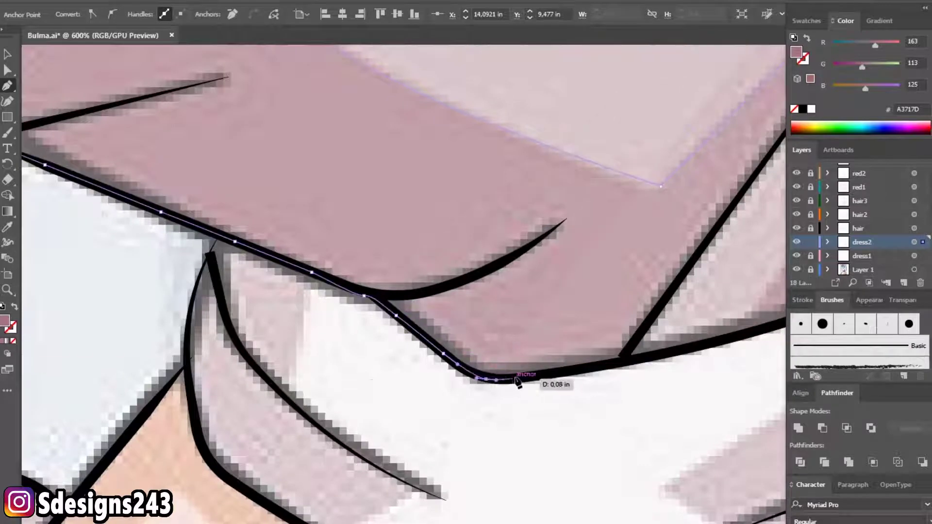
scroll(520, 383, right, 5)
click(342, 372)
click(389, 370)
scroll(437, 364, down, 2)
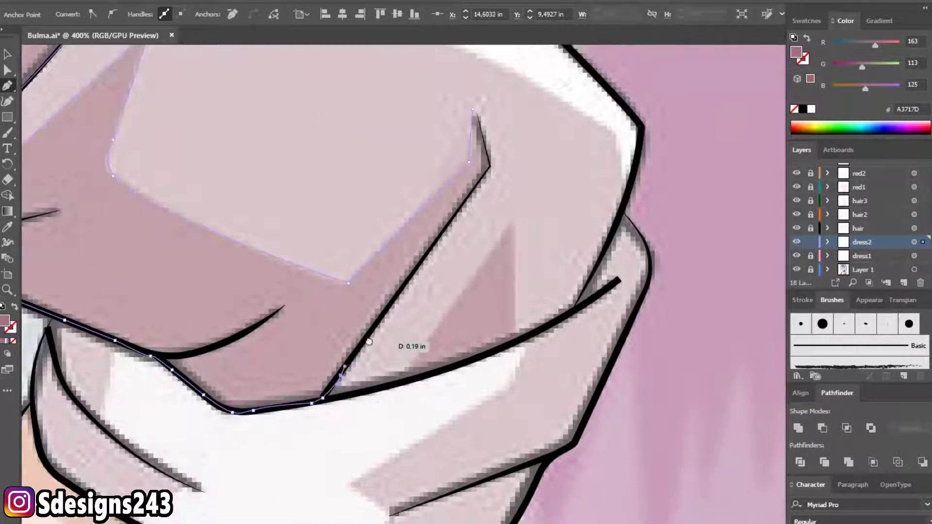
scroll(370, 343, up, 1)
- Run the shadow up the diagonal black edge to the sleeve outline's corner
click(303, 379)
scroll(328, 358, up, 1)
scroll(403, 257, up, 1)
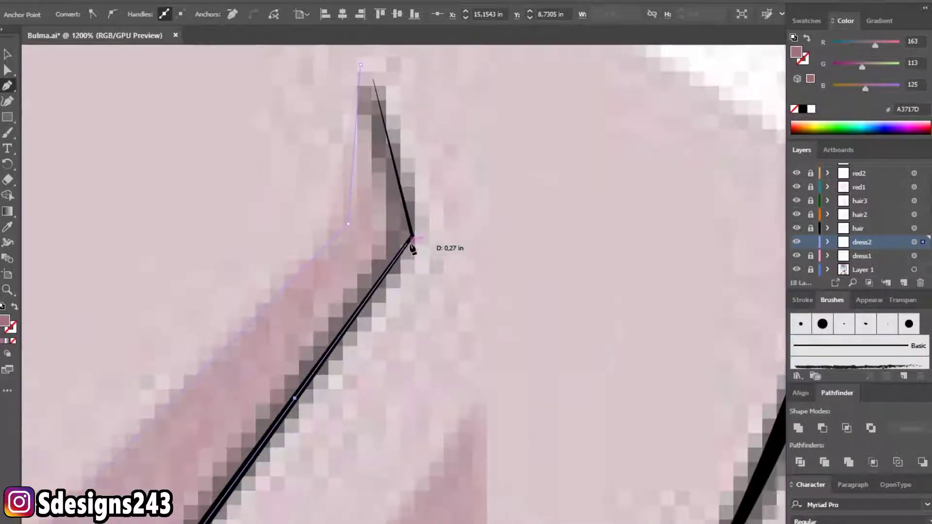
click(410, 245)
scroll(343, 324, up, 1)
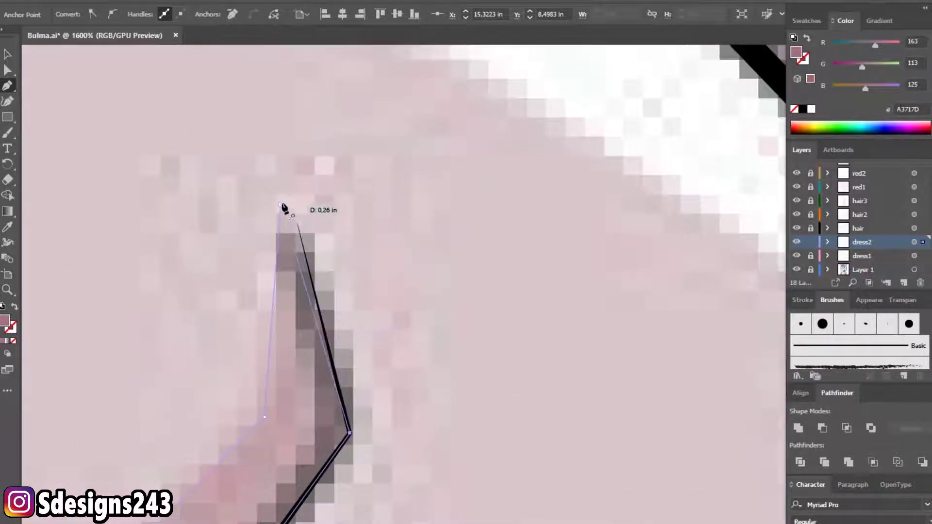
scroll(383, 331, down, 2)
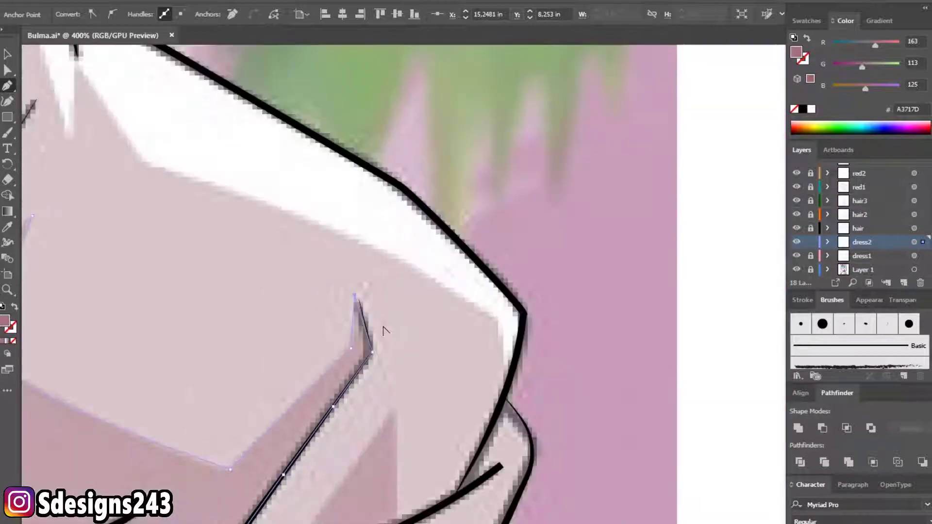
scroll(386, 334, down, 1)
scroll(388, 330, down, 1)
scroll(395, 329, down, 1)
scroll(424, 325, down, 1)
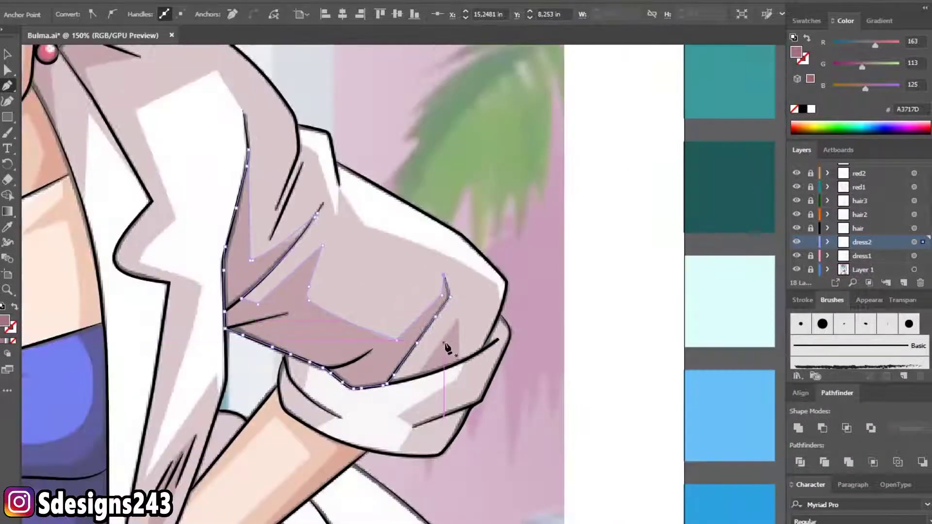
- Trace a closed shadow up the collar strap and around the earring
scroll(437, 339, down, 2)
scroll(388, 306, up, 1)
scroll(351, 259, up, 3)
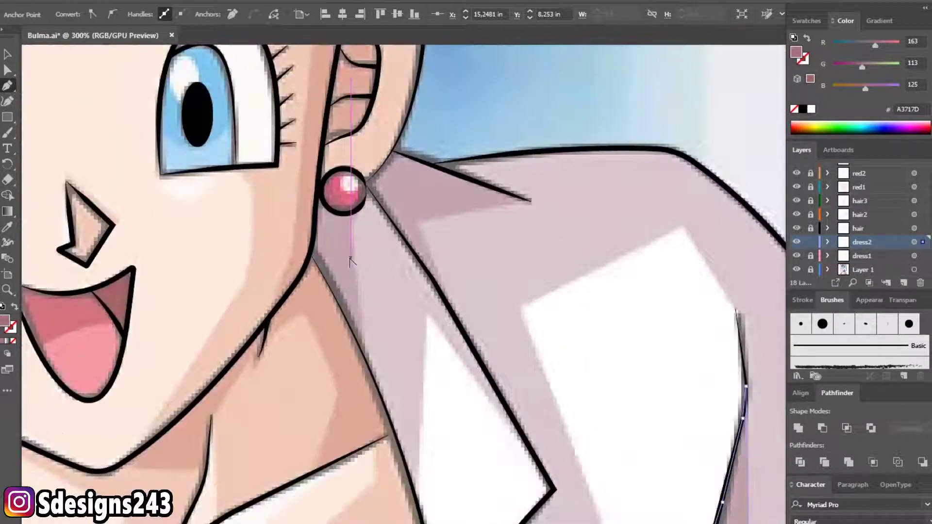
scroll(355, 225, up, 1)
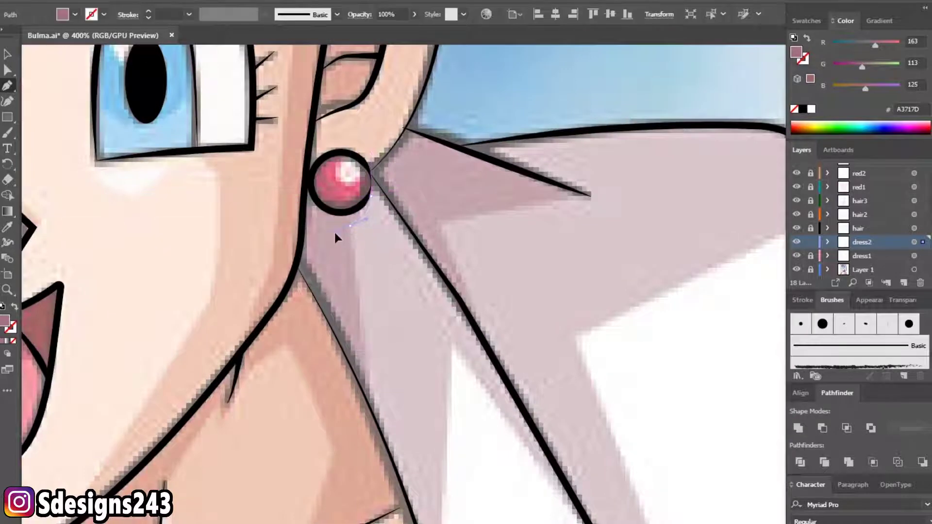
click(350, 224)
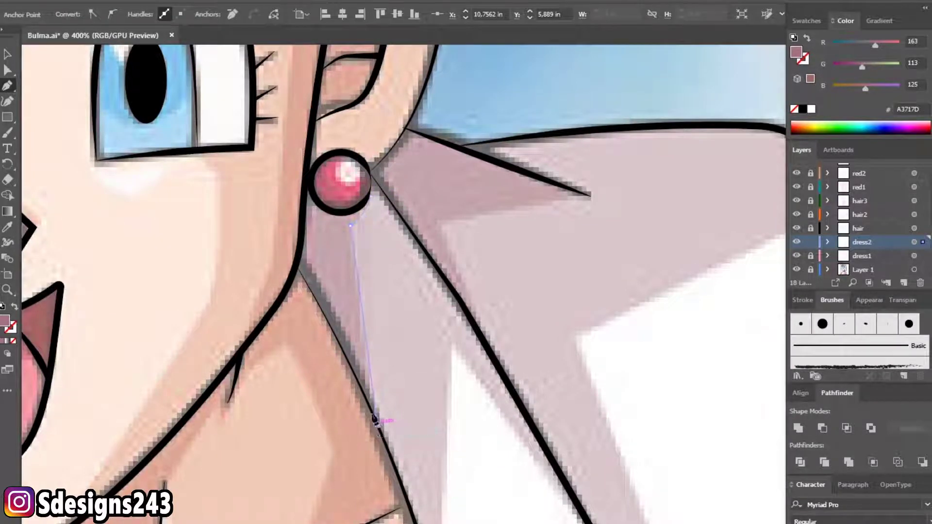
scroll(347, 355, up, 1)
click(334, 332)
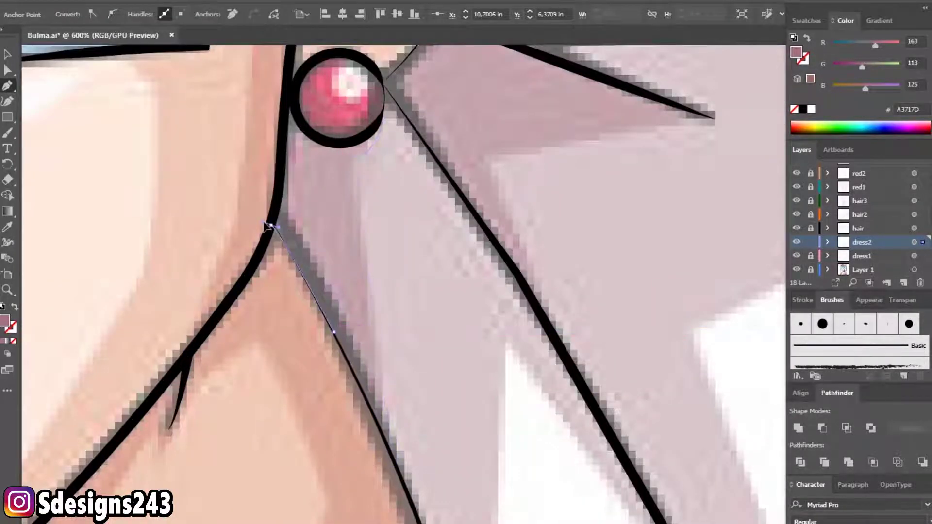
click(284, 124)
click(290, 95)
click(311, 130)
click(330, 143)
click(383, 119)
click(375, 153)
click(353, 163)
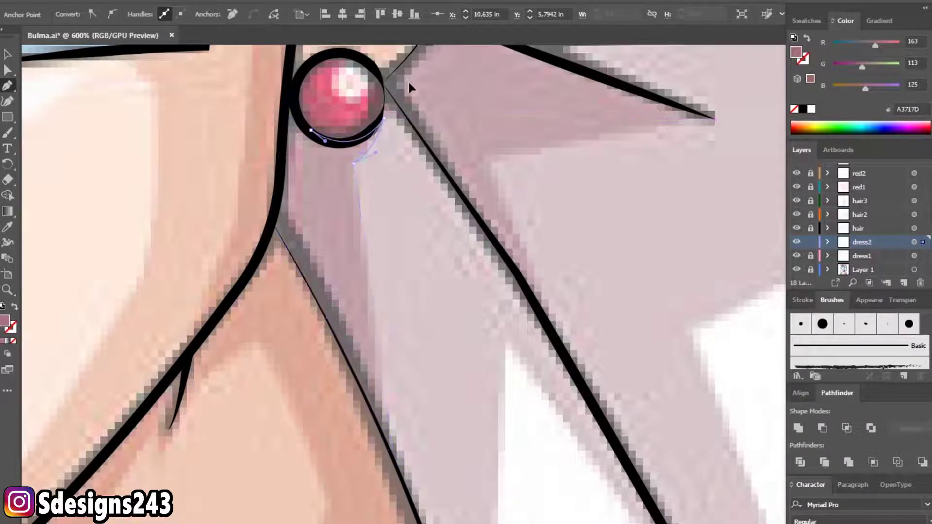
- Draw a curved shadow from the strap top, reshaping its handles toward the earring
drag(456, 172, 293, 277)
click(275, 125)
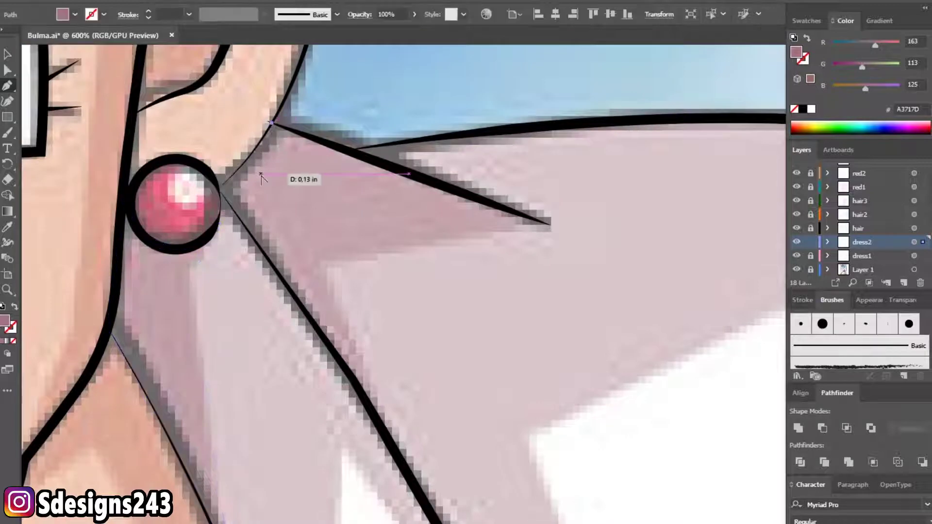
scroll(266, 179, up, 2)
drag(167, 191, 117, 231)
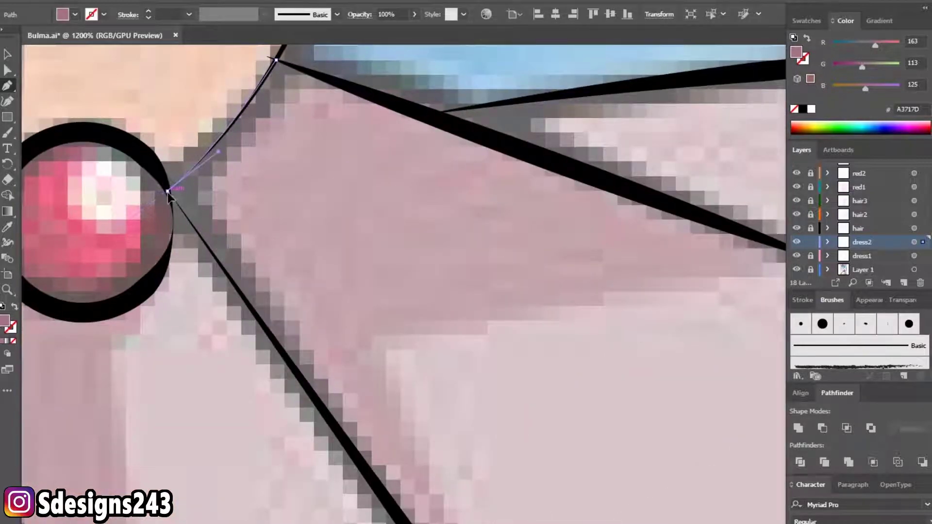
drag(270, 291, 125, 97)
drag(342, 465, 346, 463)
scroll(347, 464, down, 3)
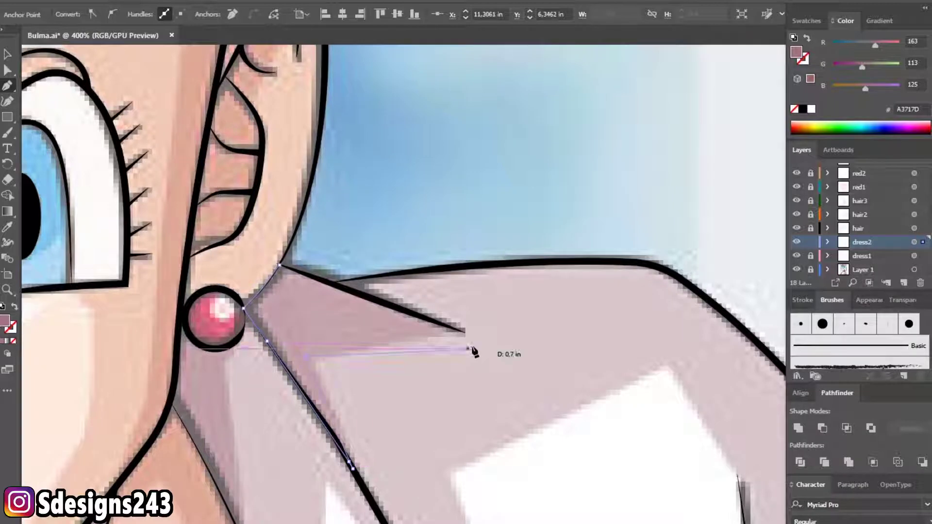
scroll(465, 338, up, 2)
drag(464, 338, 293, 267)
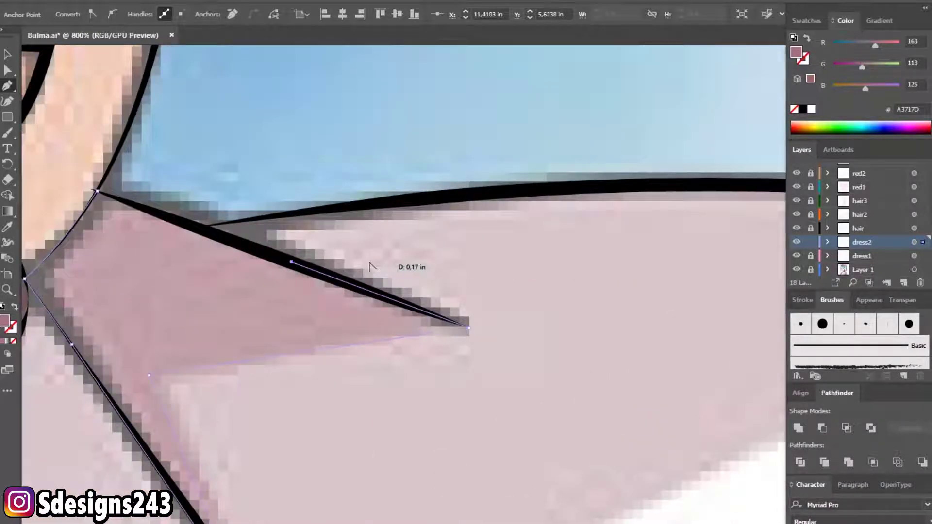
scroll(369, 266, down, 3)
drag(369, 266, 444, 249)
scroll(312, 251, up, 2)
drag(309, 259, 198, 208)
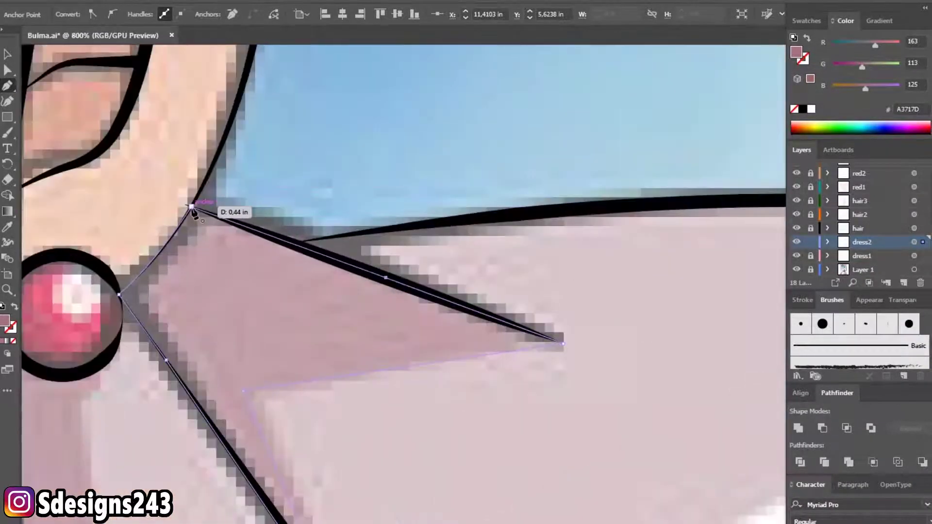
- Review the collar shading and finish the path with the Selection tool (V)
scroll(198, 209, down, 5)
scroll(291, 356, down, 2)
scroll(219, 316, up, 1)
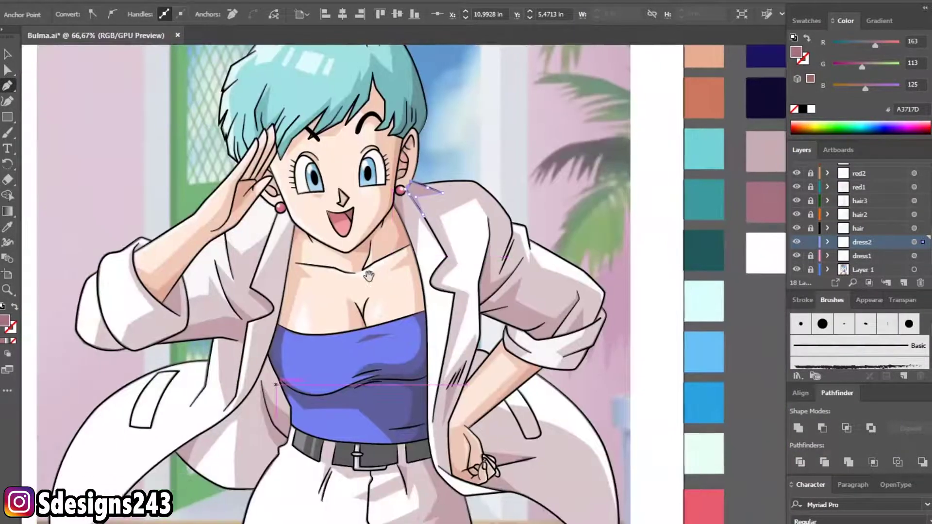
scroll(179, 309, down, 1)
scroll(328, 324, down, 1)
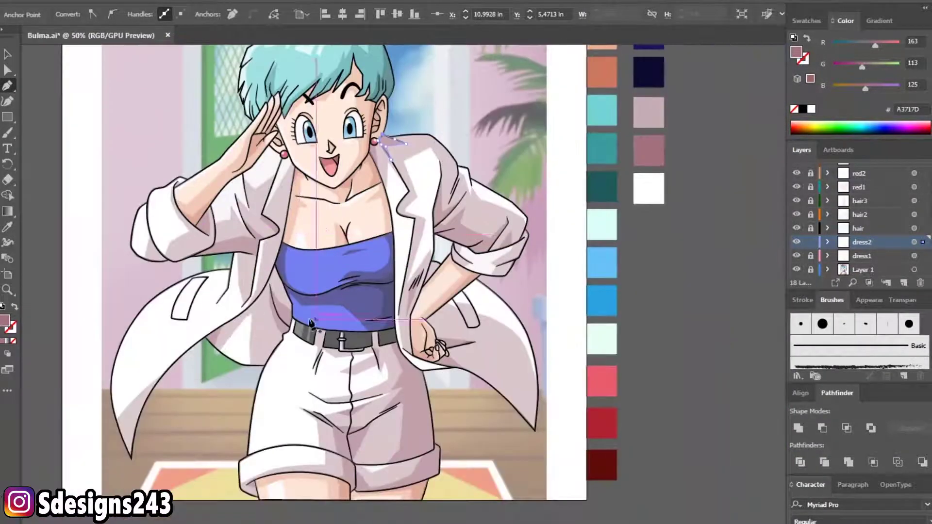
scroll(286, 308, up, 3)
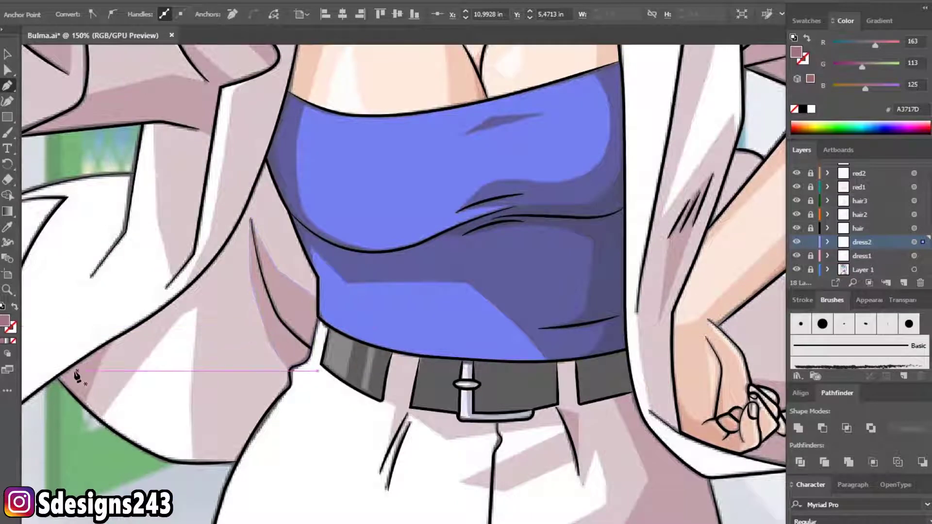
scroll(315, 328, down, 1)
scroll(492, 381, up, 3)
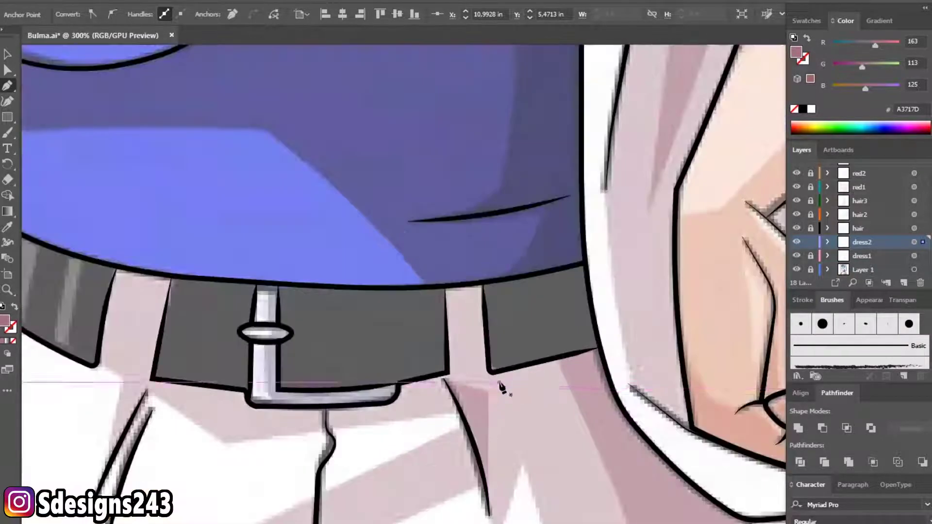
scroll(504, 400, down, 1)
scroll(578, 388, down, 1)
scroll(631, 266, down, 1)
scroll(660, 314, down, 1)
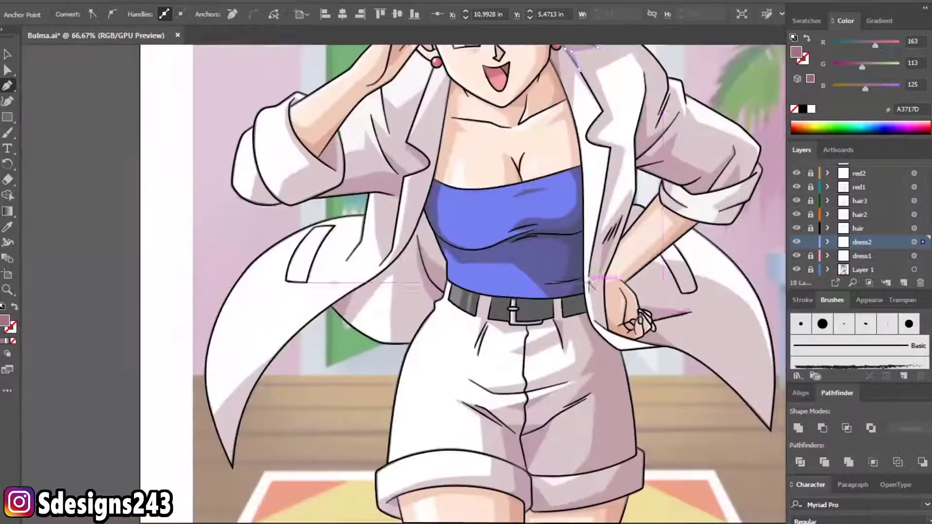
scroll(666, 324, up, 2)
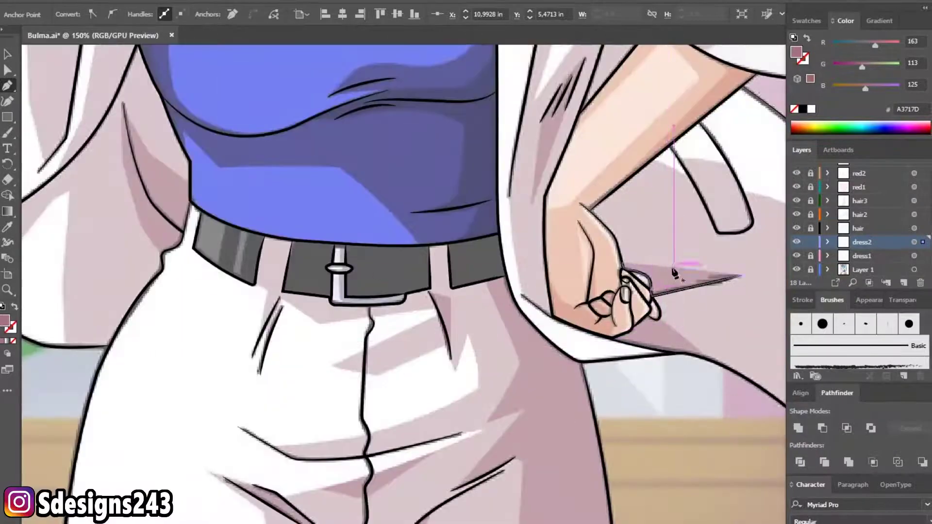
scroll(621, 321, down, 2)
scroll(439, 383, right, 2)
key(v)
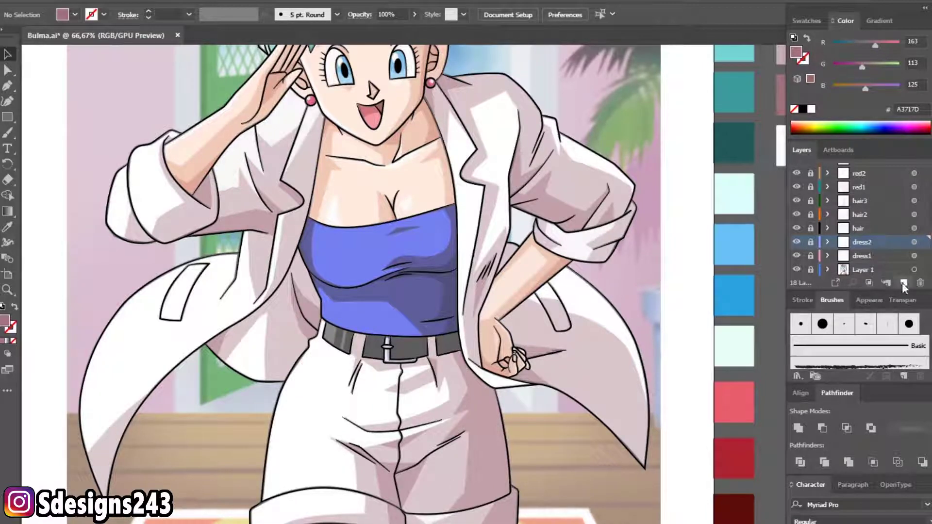
- Zoom out and restore the dress2 shading to 100% opacity
key(ctrl+minus)
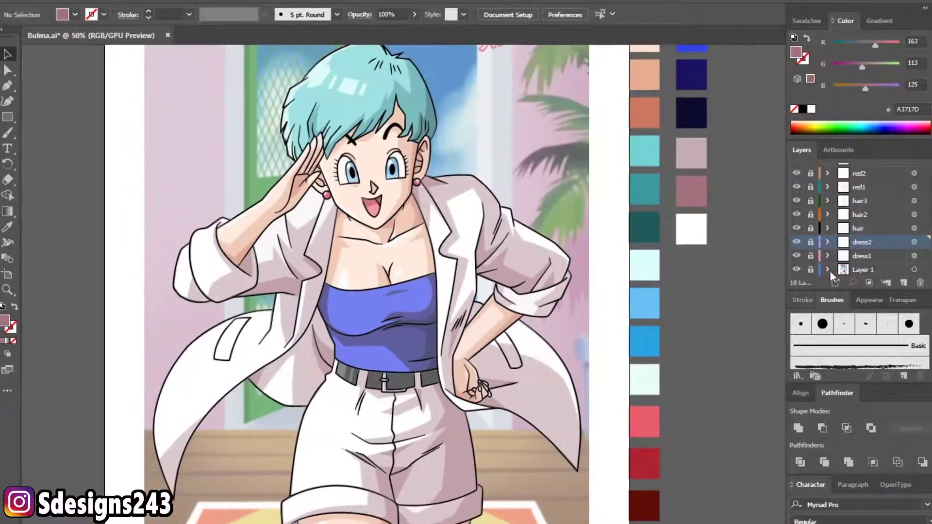
click(914, 242)
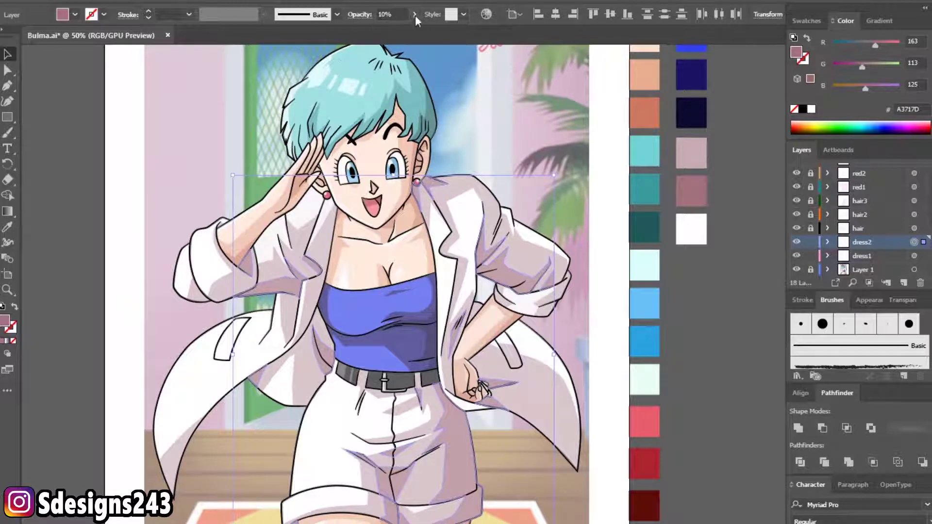
text(100)
key(Return)
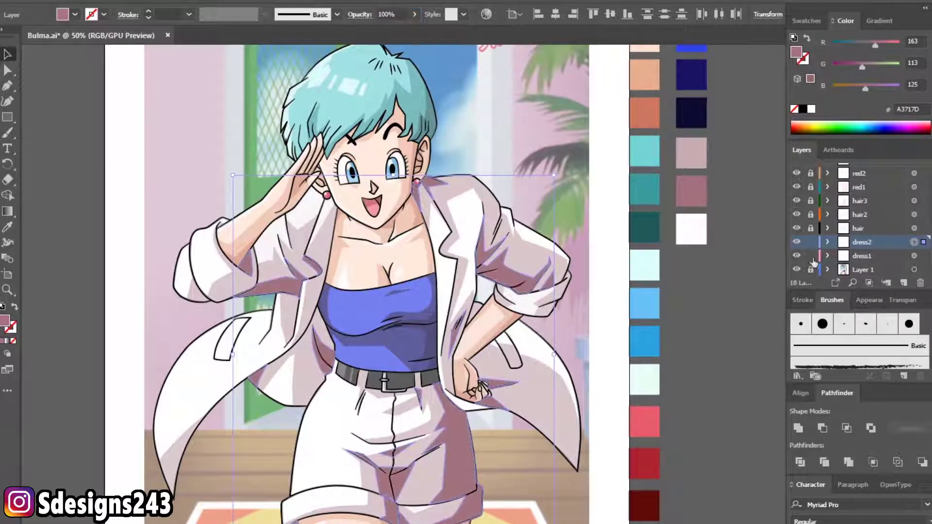
- Hide the Layer 1 reference image to check the shadows, then show it again
click(797, 270)
click(117, 91)
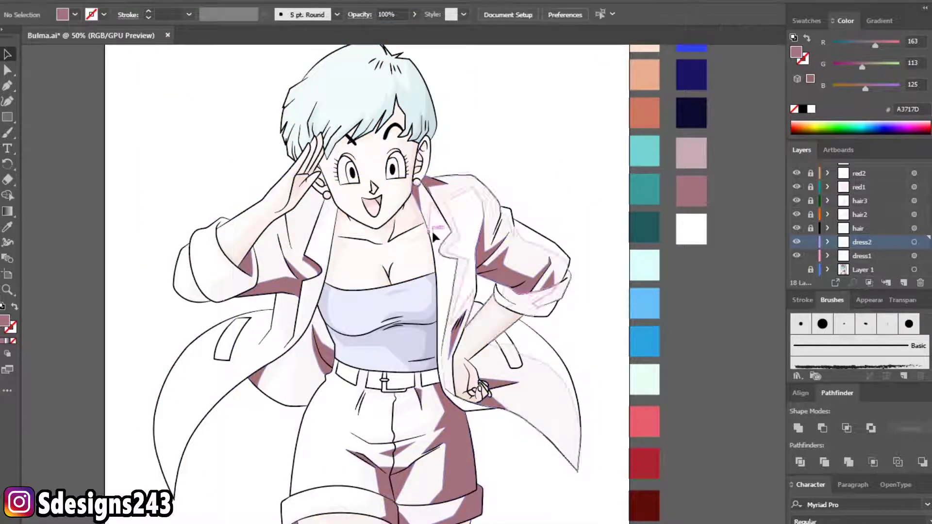
scroll(549, 226, up, 1)
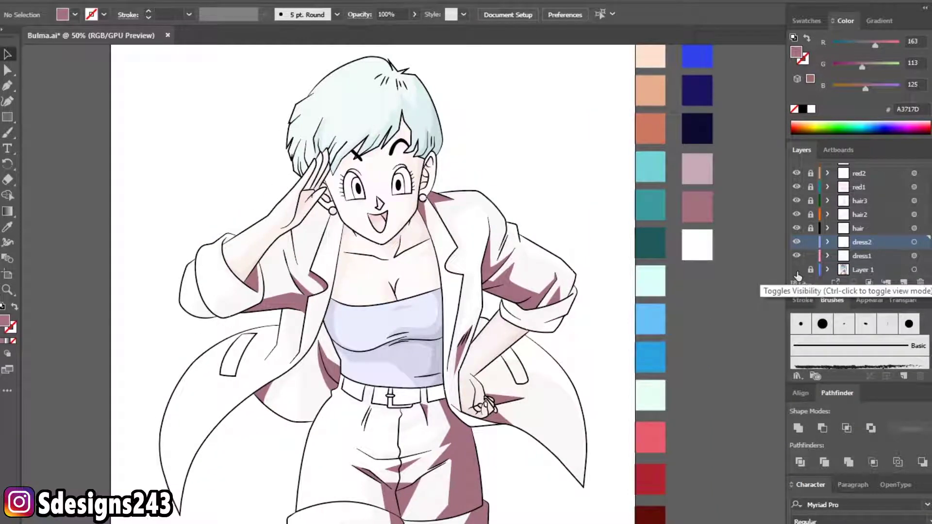
click(796, 270)
text(dress3)
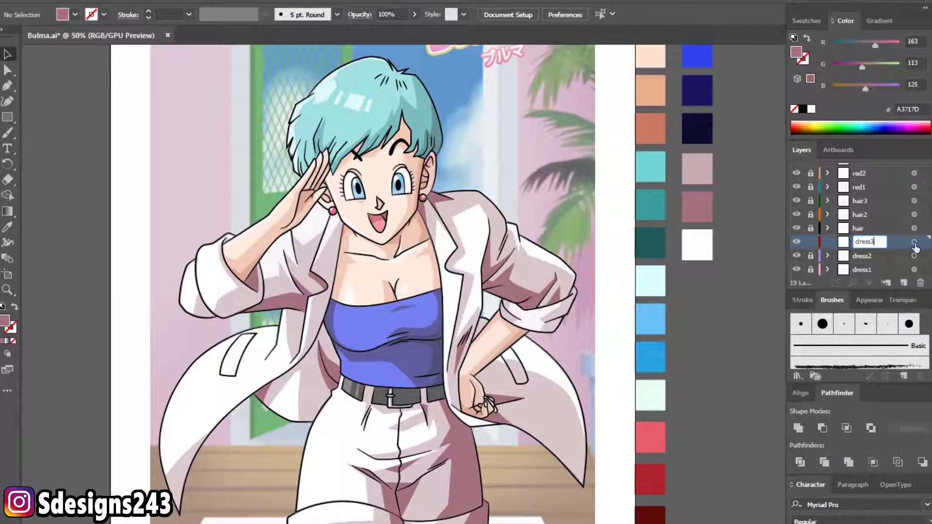
- Name the new layer dress3 and begin a light shape on the coat collar
click(914, 243)
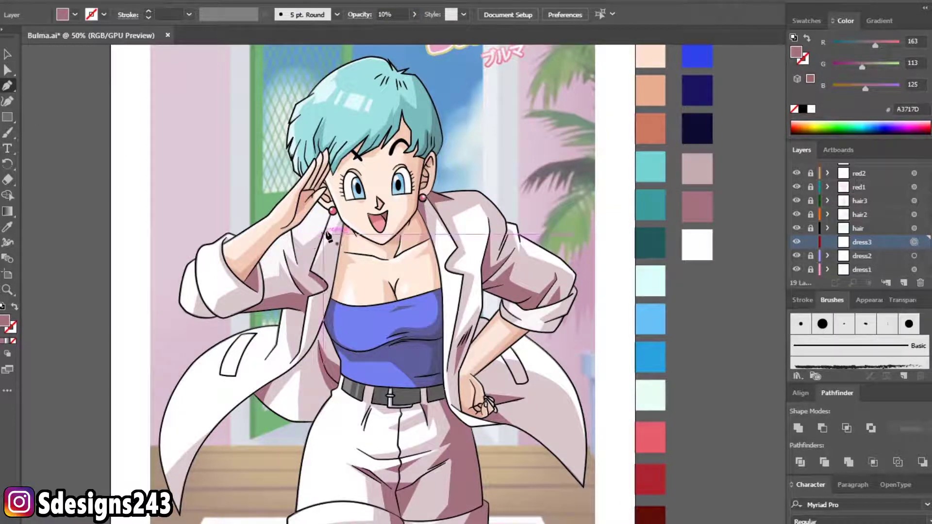
scroll(316, 244, up, 3)
scroll(320, 213, up, 2)
click(164, 257)
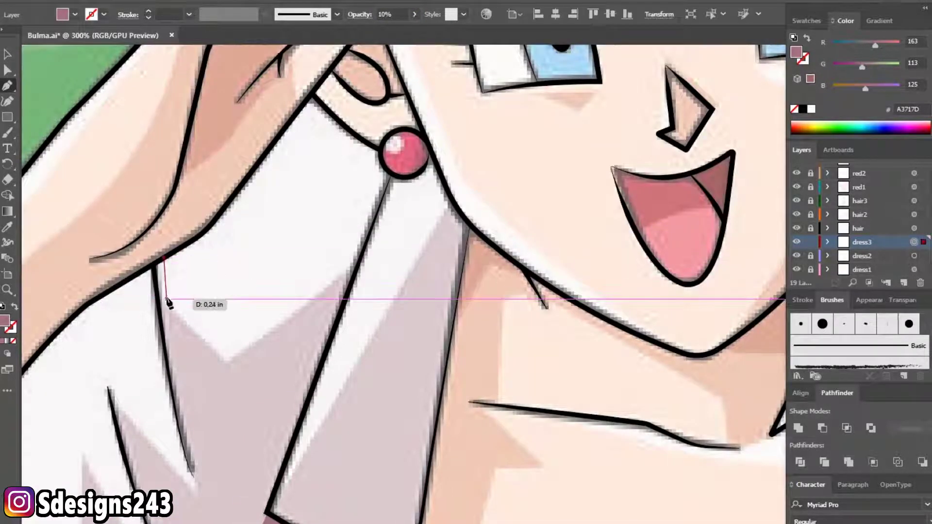
click(164, 301)
click(225, 360)
click(358, 267)
- Trace the collar shape from the earring's bottom along the coat outline to the hand
scroll(390, 186, up, 2)
click(396, 184)
scroll(312, 111, up, 3)
scroll(306, 164, left, 1)
click(357, 213)
click(291, 140)
click(189, 269)
scroll(194, 281, down, 2)
scroll(194, 282, left, 2)
click(213, 297)
click(170, 346)
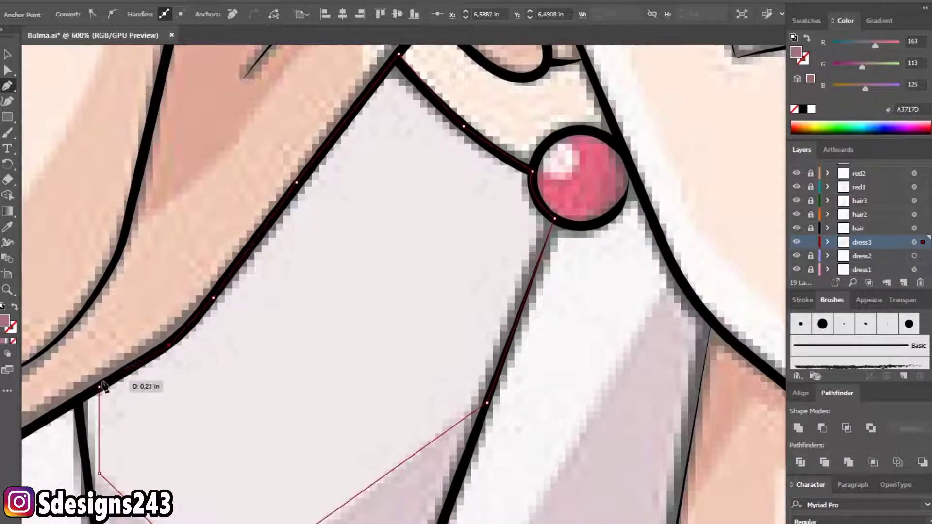
scroll(169, 342, down, 3)
scroll(293, 299, down, 1)
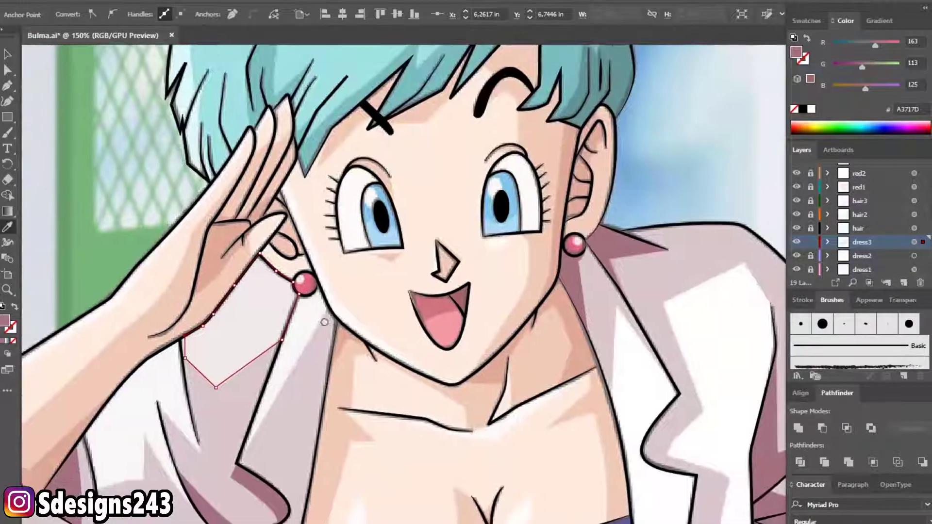
scroll(178, 163, down, 4)
scroll(128, 210, down, 2)
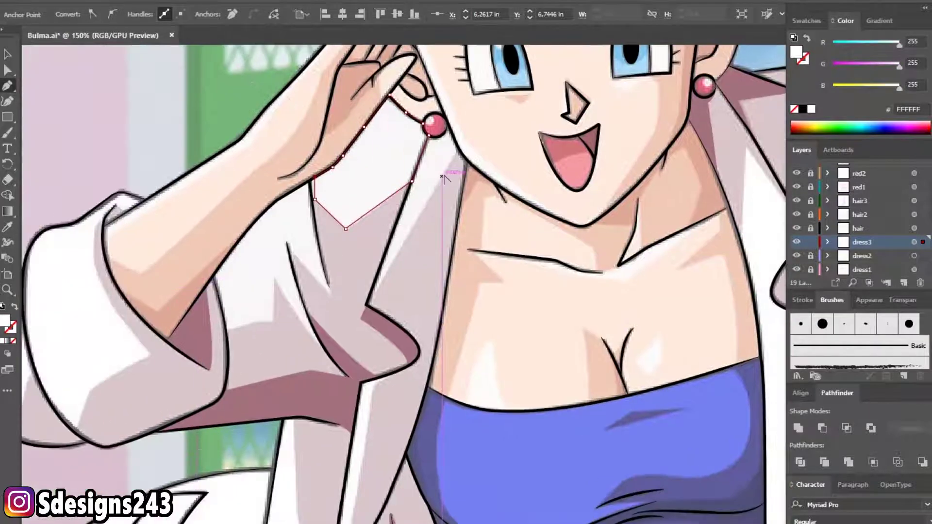
scroll(422, 146, up, 4)
- Start a white lapel highlight below the earring, placing points down the lapel
click(469, 124)
click(290, 427)
click(410, 100)
scroll(411, 99, up, 1)
scroll(431, 115, up, 1)
click(335, 262)
scroll(399, 293, down, 2)
scroll(403, 311, down, 1)
scroll(333, 275, down, 1)
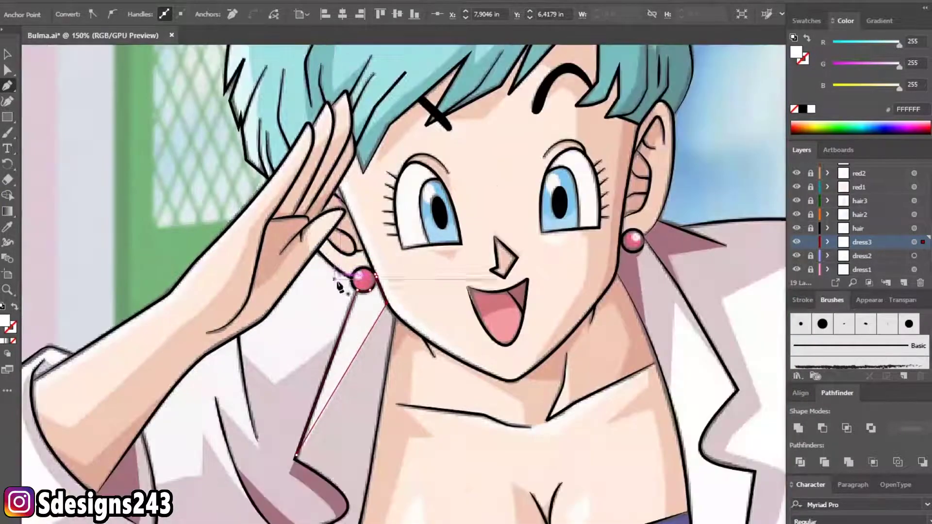
- Close the white highlight shape by the earring at its start anchor
scroll(365, 262, up, 1)
scroll(365, 263, up, 3)
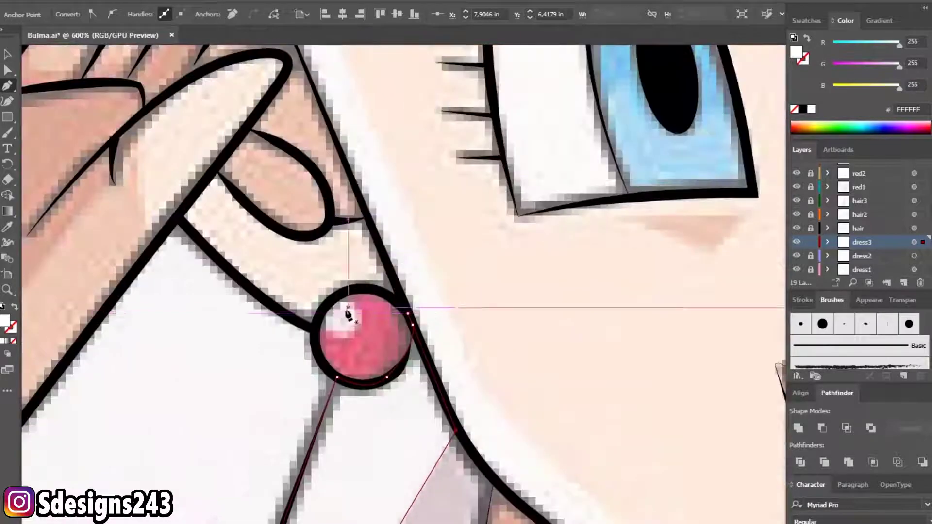
scroll(324, 318, up, 1)
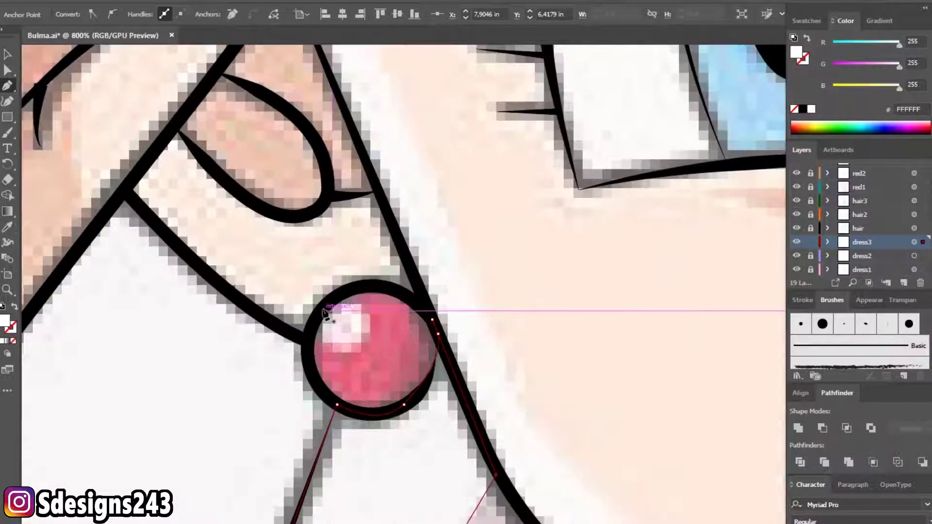
click(346, 350)
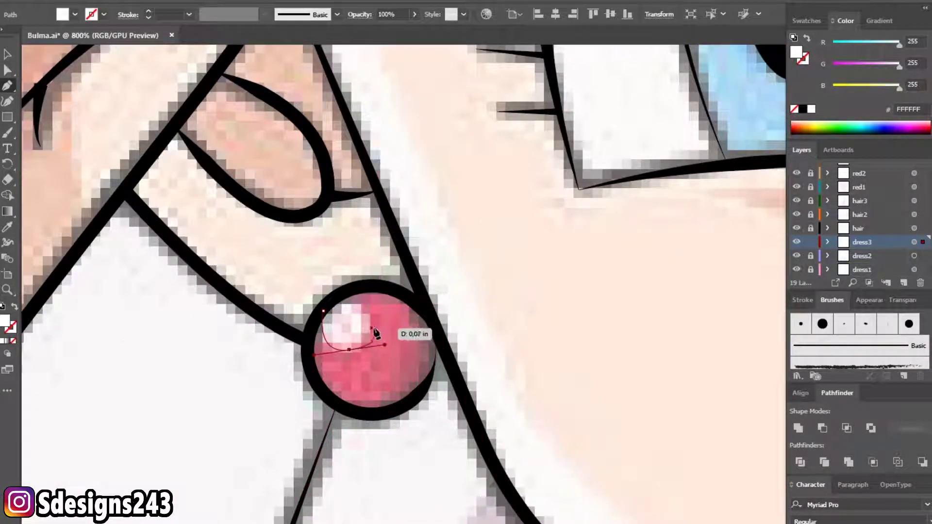
- Start a jagged white highlight with corner points down the coat fold below the arm
scroll(365, 343, down, 3)
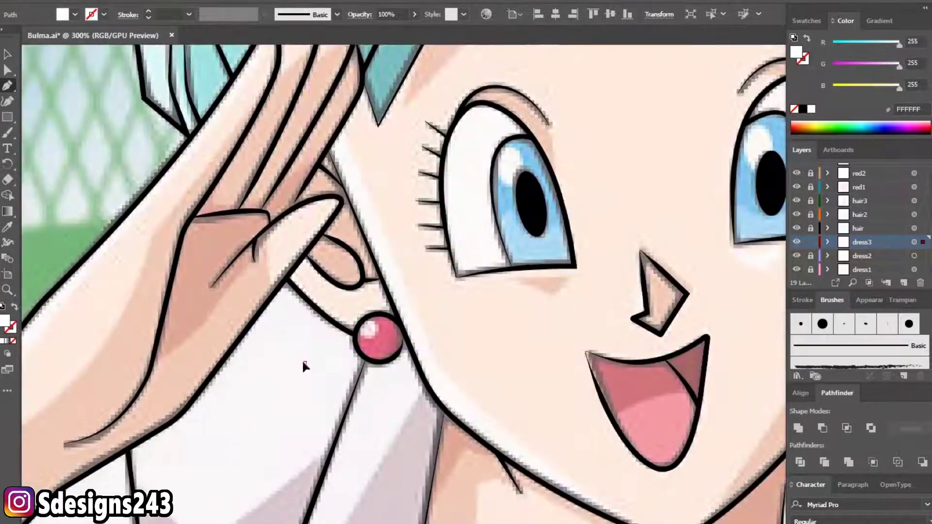
scroll(306, 369, down, 2)
drag(310, 374, 372, 322)
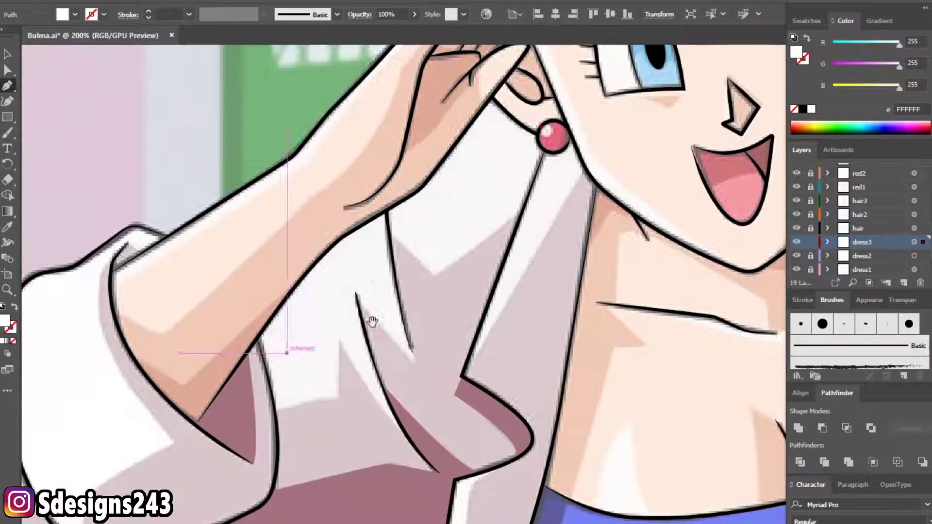
scroll(391, 245, up, 1)
scroll(384, 189, up, 1)
click(384, 187)
click(443, 489)
click(323, 353)
- Extend the zigzag highlight with curved points along the black lapel fold lines
scroll(323, 353, down, 1)
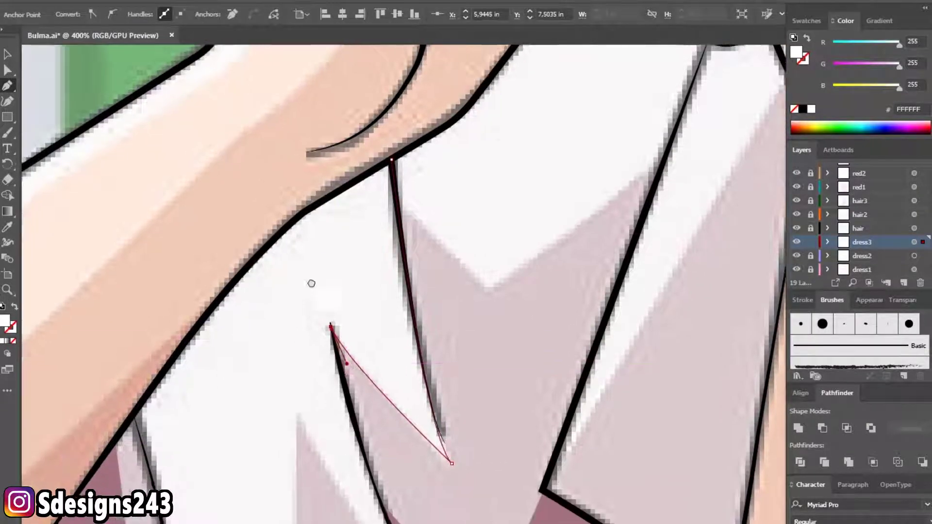
scroll(323, 339, down, 3)
drag(379, 484, 418, 523)
mouse_move(258, 309)
mouse_down()
mouse_move(252, 233)
mouse_move(229, 220)
mouse_up()
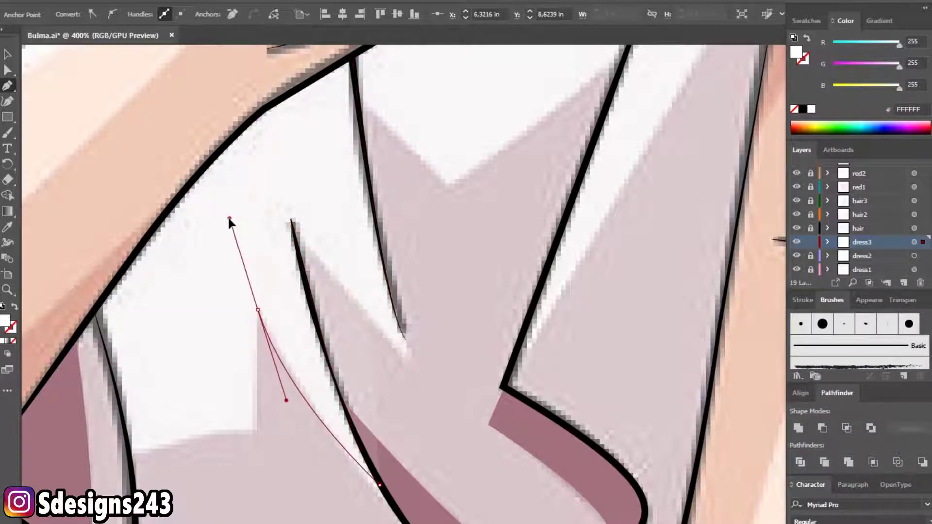
scroll(272, 354, down, 2)
click(285, 329)
mouse_move(161, 356)
mouse_down()
mouse_move(148, 391)
mouse_move(142, 371)
mouse_up()
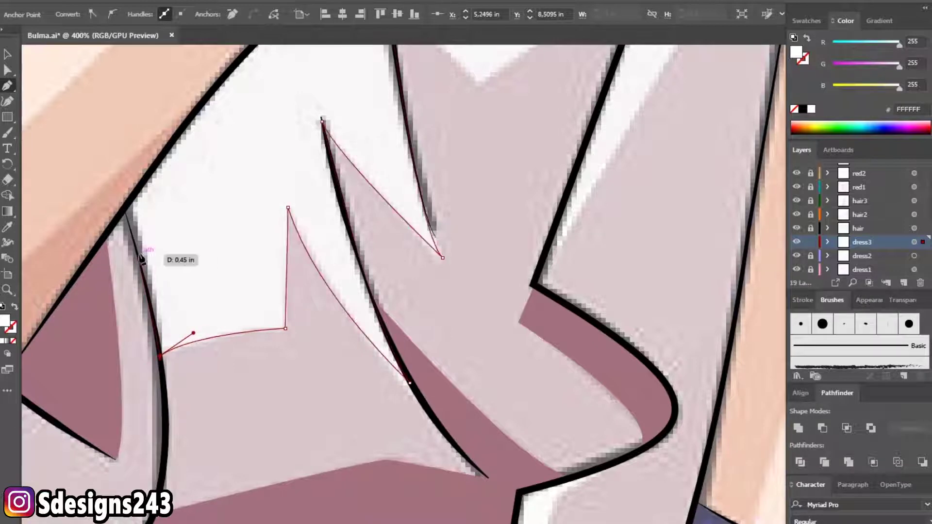
scroll(141, 259, up, 2)
scroll(311, 190, up, 3)
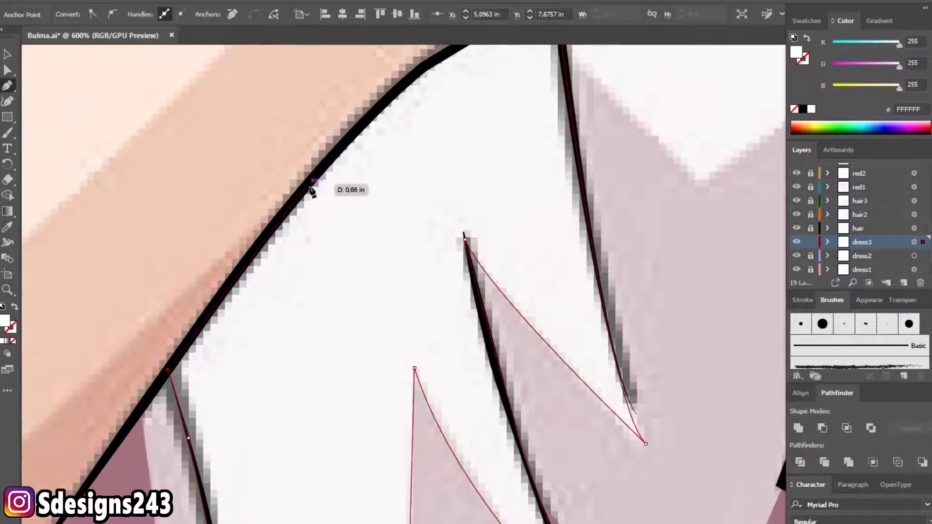
scroll(359, 157, down, 1)
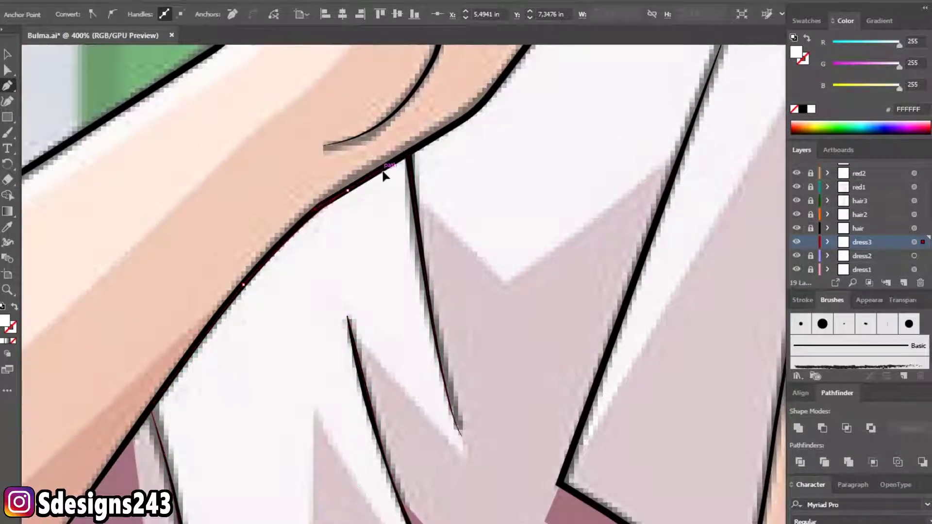
scroll(443, 224, down, 2)
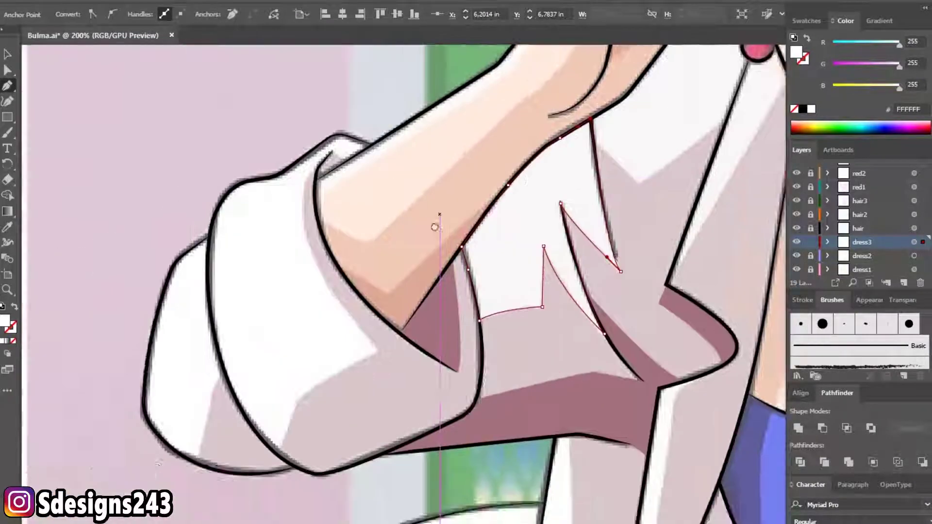
- Finish the coat highlight and begin a curved white highlight around the sleeve top
scroll(363, 150, up, 1)
click(359, 142)
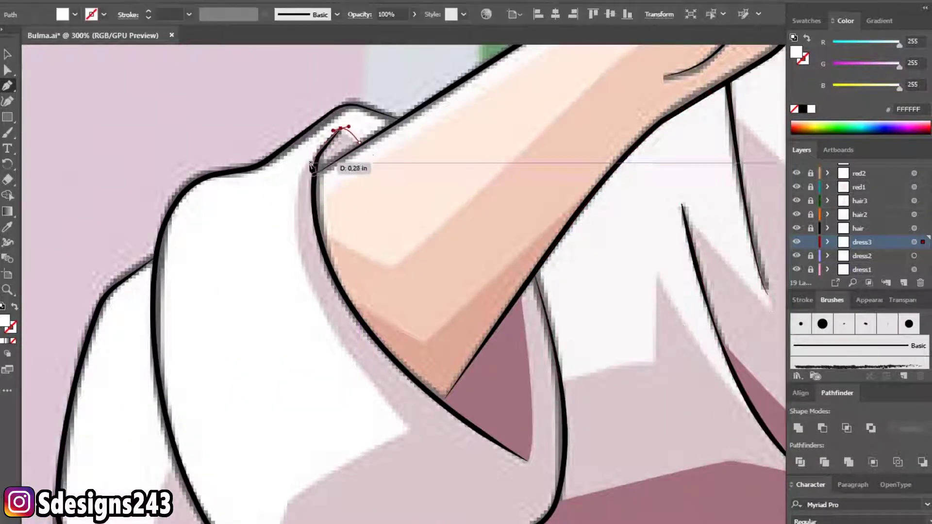
drag(301, 173, 299, 184)
mouse_move(297, 244)
mouse_down()
mouse_move(305, 262)
mouse_move(260, 171)
mouse_up()
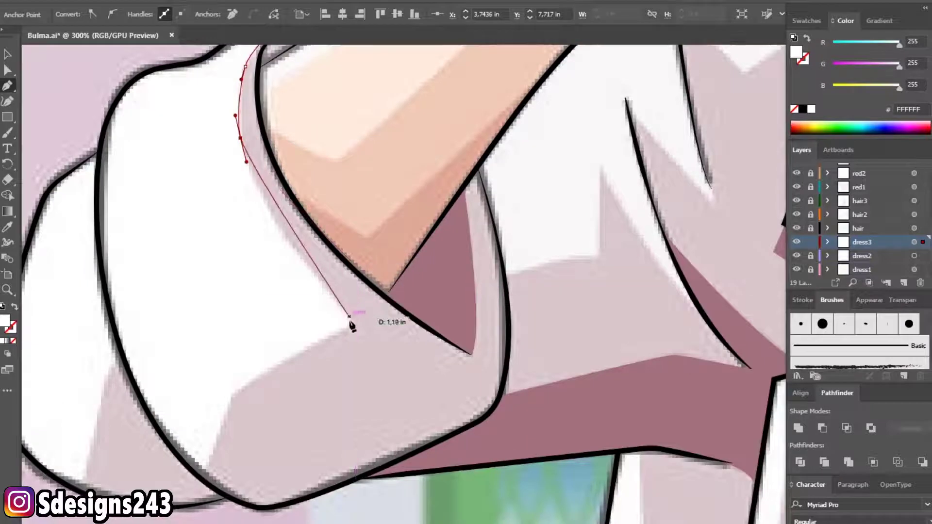
drag(392, 355, 419, 356)
drag(287, 248, 298, 261)
click(358, 327)
- Curve the cuff highlight along the cuff outline and close it at its start point
drag(349, 322, 378, 292)
click(278, 356)
drag(238, 447, 311, 515)
mouse_move(218, 385)
mouse_down()
mouse_move(201, 299)
mouse_move(192, 297)
mouse_up()
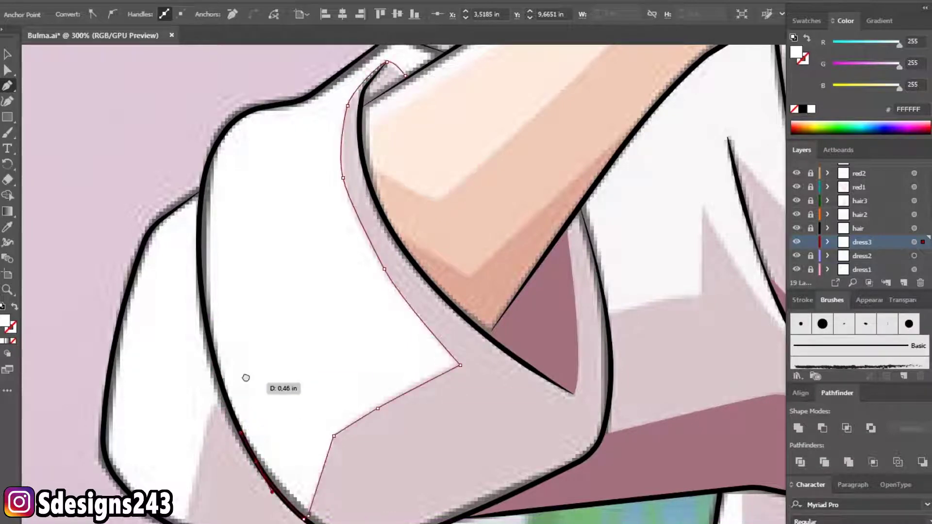
drag(221, 390, 272, 443)
drag(261, 480, 293, 377)
click(265, 461)
- Trace a new white highlight up the sleeve's left outline to the shoulder and sleeve top
scroll(213, 388, down, 2)
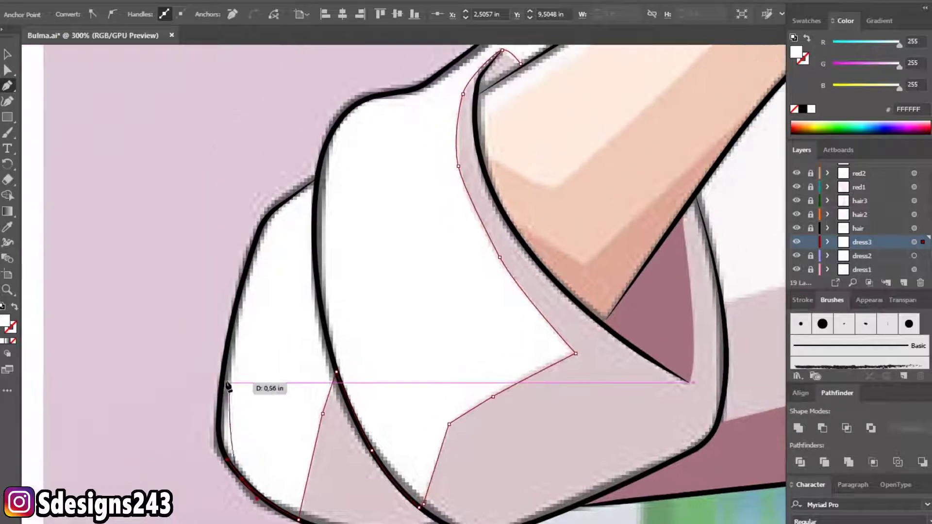
scroll(223, 374, up, 3)
click(268, 188)
click(290, 155)
click(345, 114)
scroll(344, 115, up, 5)
click(290, 232)
click(338, 196)
click(392, 187)
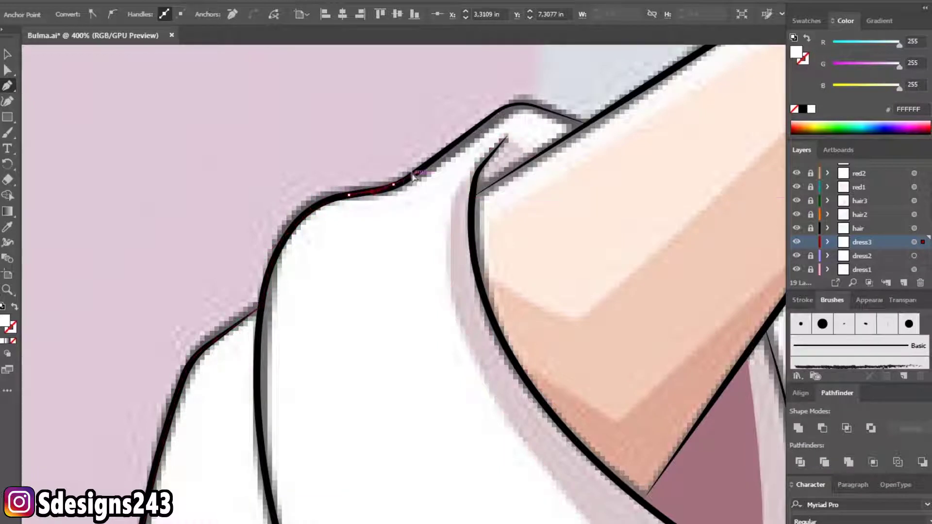
click(463, 139)
drag(464, 139, 333, 234)
- Add points at the cuff peak and curve the last edge along the inner fold
click(374, 200)
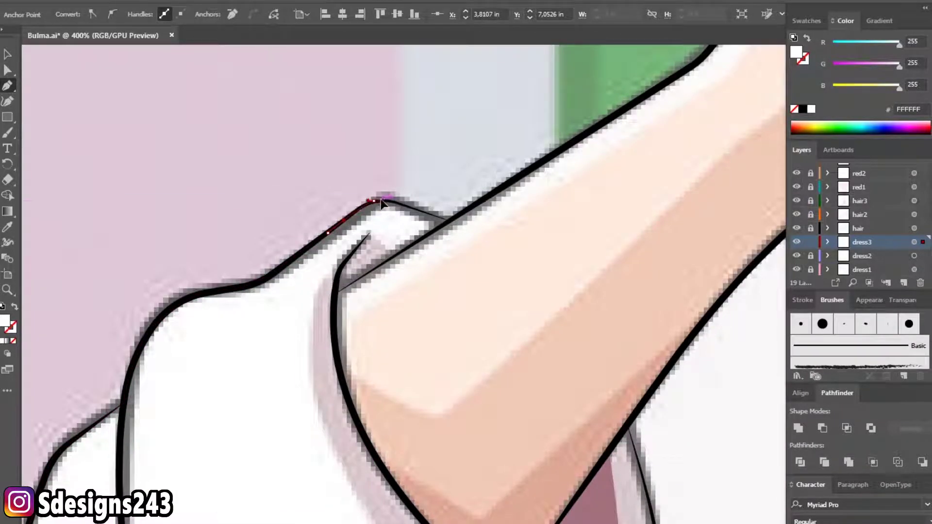
click(452, 220)
scroll(449, 224, up, 2)
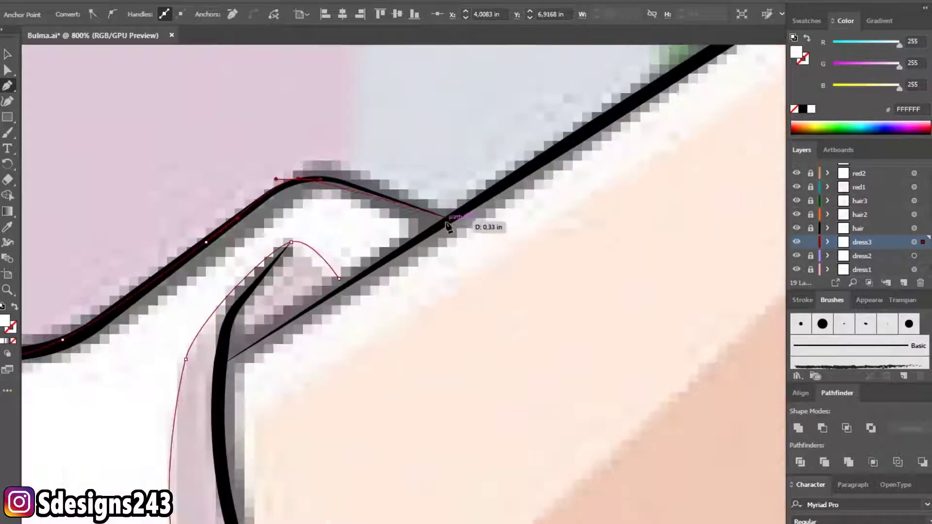
mouse_move(451, 221)
mouse_down()
mouse_move(465, 239)
mouse_move(418, 241)
mouse_up()
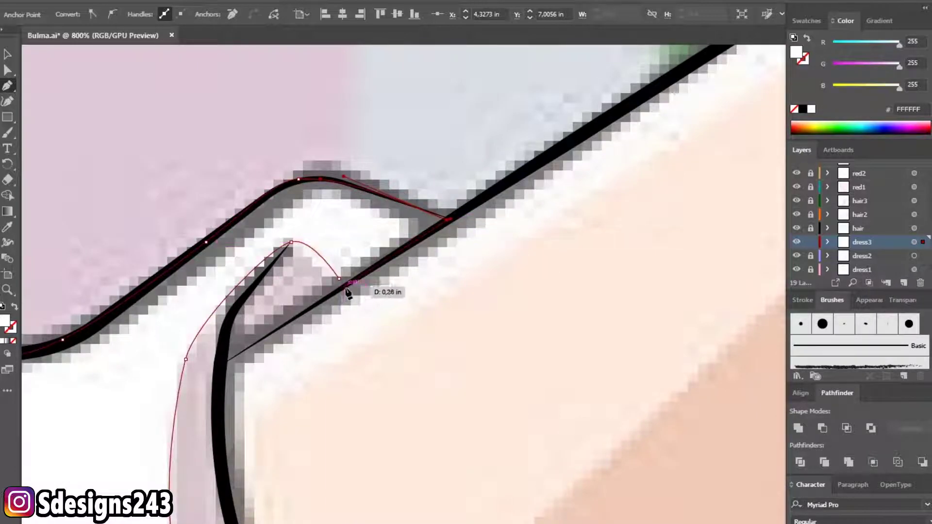
drag(348, 292, 342, 284)
scroll(340, 282, down, 8)
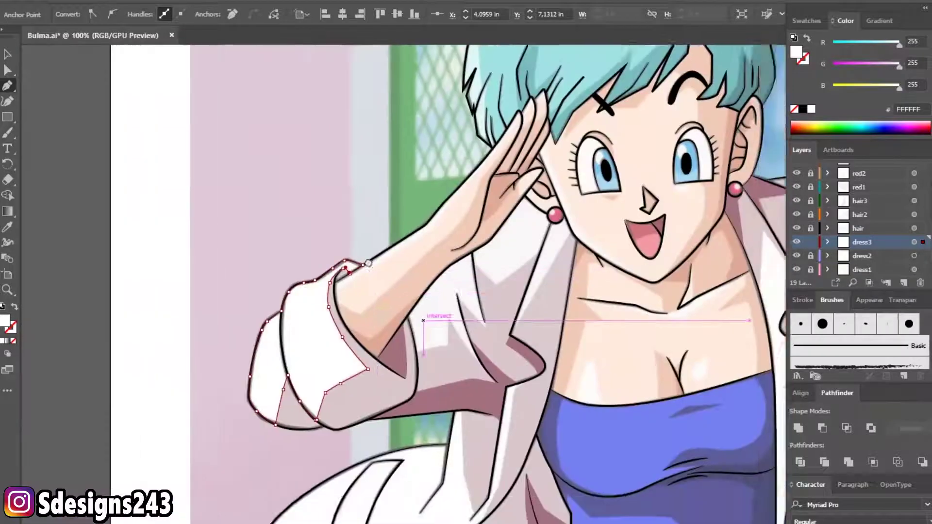
mouse_move(398, 384)
mouse_down()
mouse_move(369, 352)
mouse_move(317, 344)
mouse_up()
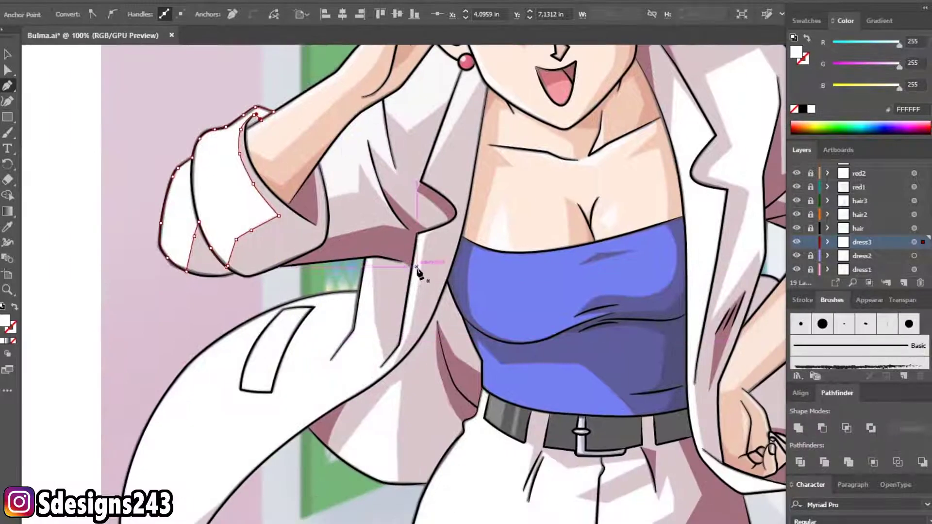
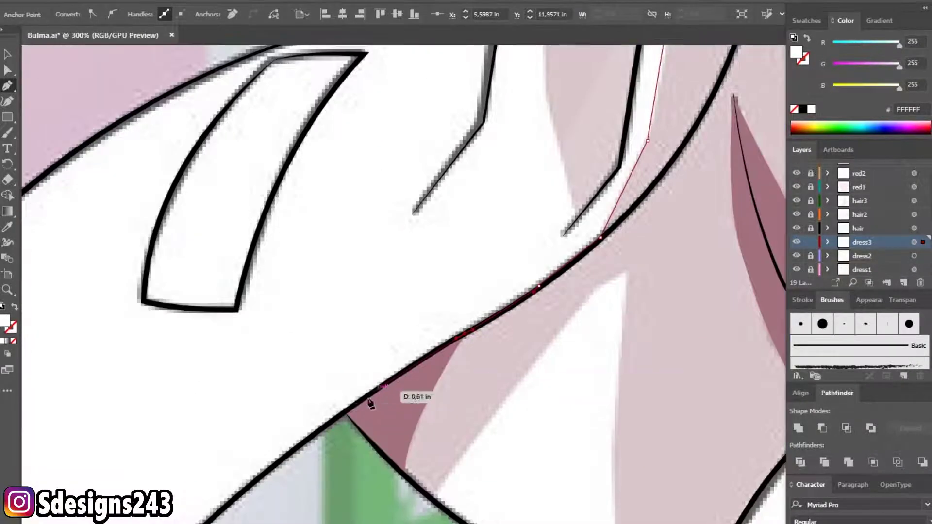
- Trace the shadow path down the coat's inner edge and back up its left side
scroll(350, 406, down, 3)
scroll(327, 410, down, 3)
scroll(376, 322, down, 3)
mouse_move(471, 227)
mouse_down()
mouse_move(448, 260)
mouse_move(389, 291)
mouse_up()
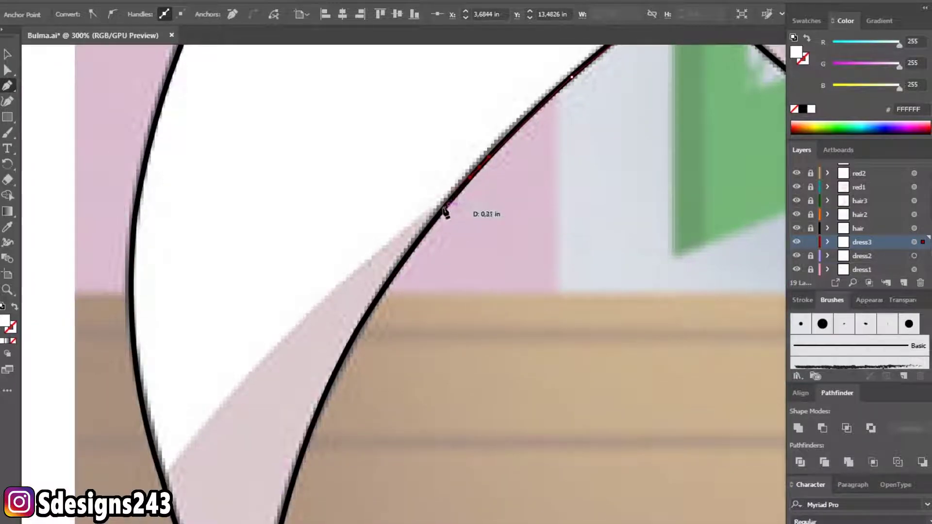
drag(215, 416, 167, 484)
drag(142, 382, 157, 308)
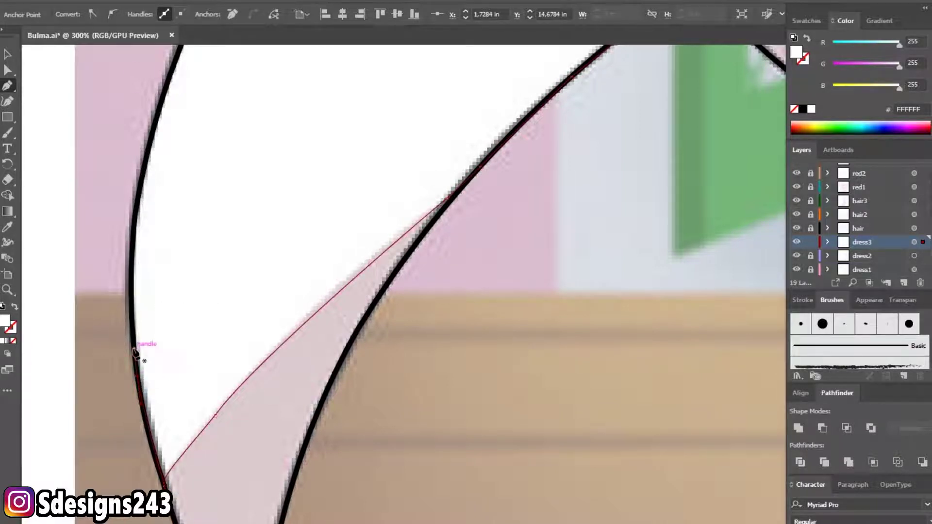
scroll(135, 352, up, 3)
mouse_move(136, 287)
mouse_down()
mouse_move(160, 208)
mouse_move(217, 136)
mouse_up()
scroll(181, 218, up, 5)
scroll(226, 328, up, 5)
click(316, 200)
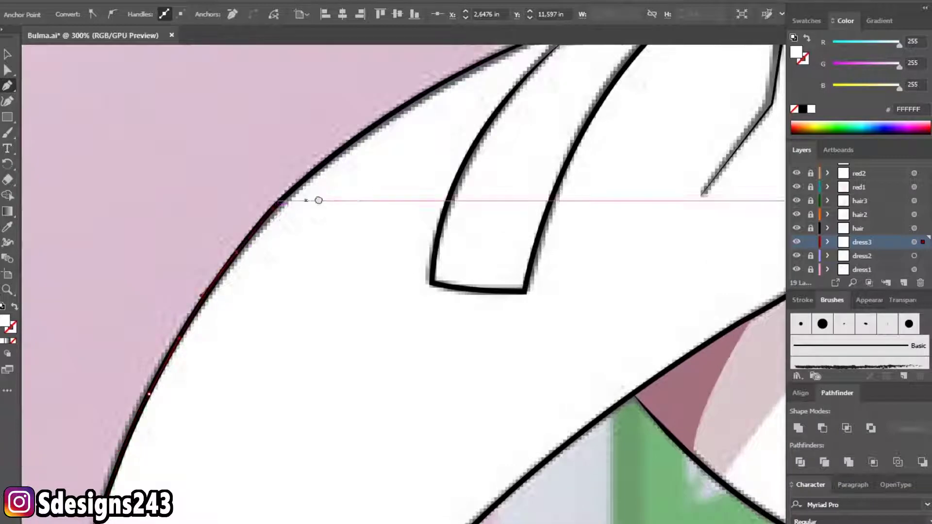
- Continue the shadow under the lapel fold, down to the fold's lower tip and top corner
scroll(290, 321, up, 5)
scroll(290, 322, right, 2)
scroll(372, 280, up, 5)
mouse_move(395, 322)
mouse_down()
mouse_move(542, 301)
mouse_move(530, 339)
mouse_up()
scroll(520, 292, right, 3)
click(530, 301)
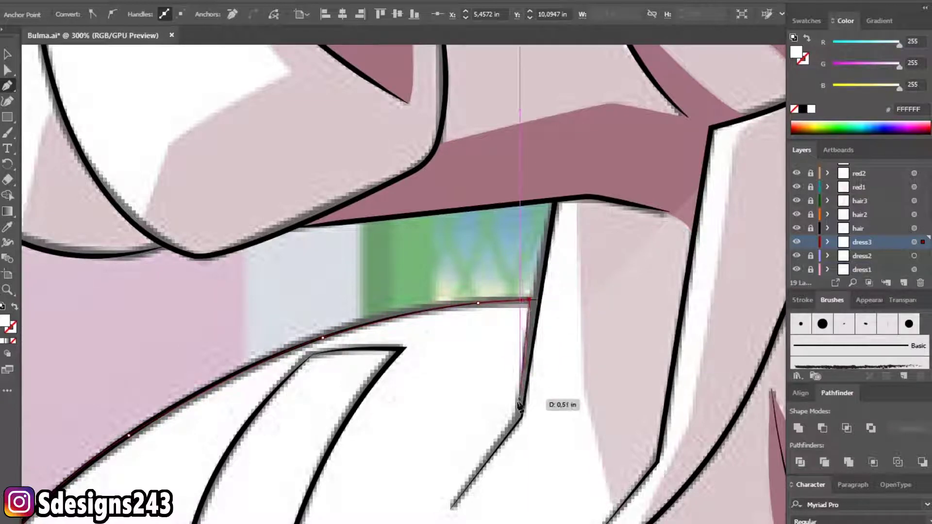
click(516, 418)
click(452, 505)
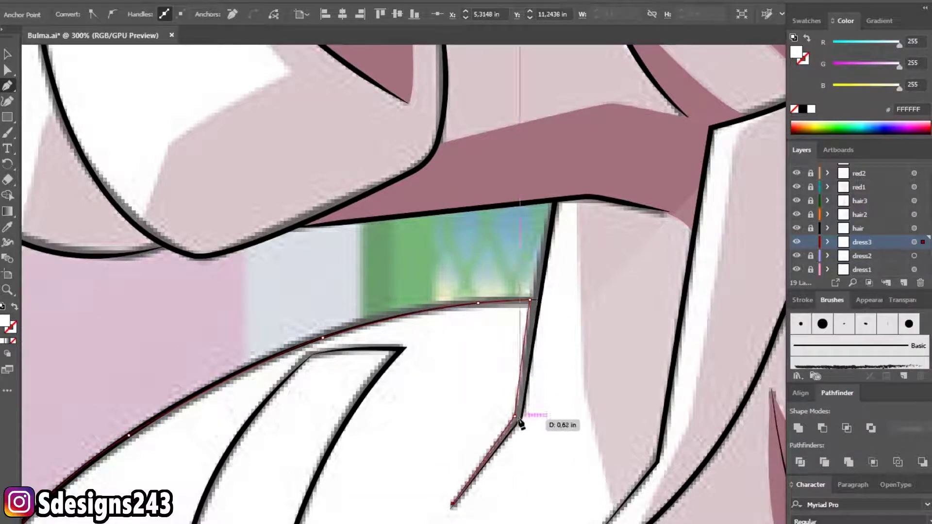
click(554, 200)
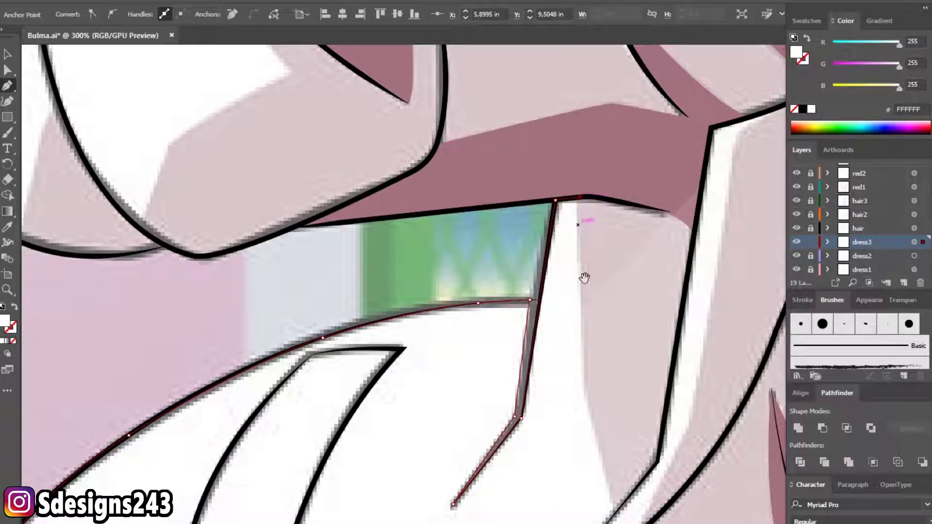
- Extend the path along the inner fold and up to the coat's upper corner
drag(582, 268, 449, 251)
click(449, 375)
click(478, 499)
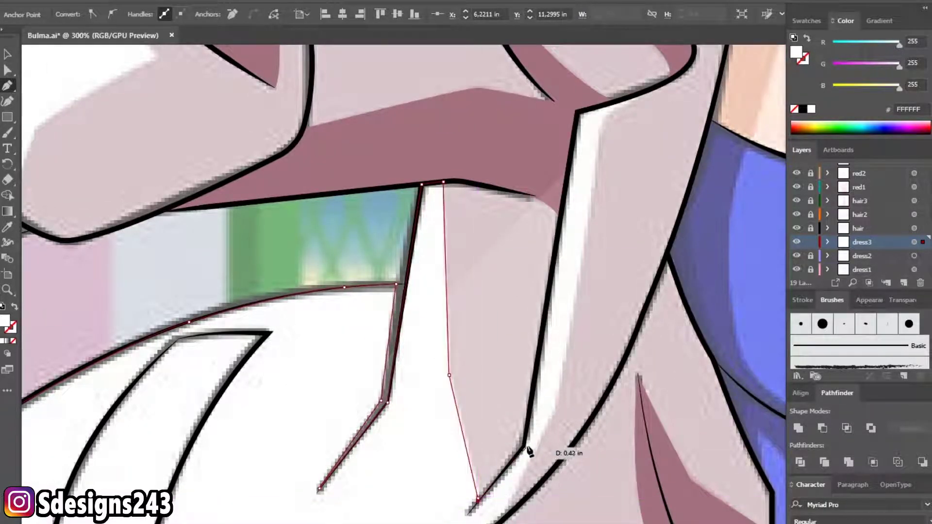
click(524, 447)
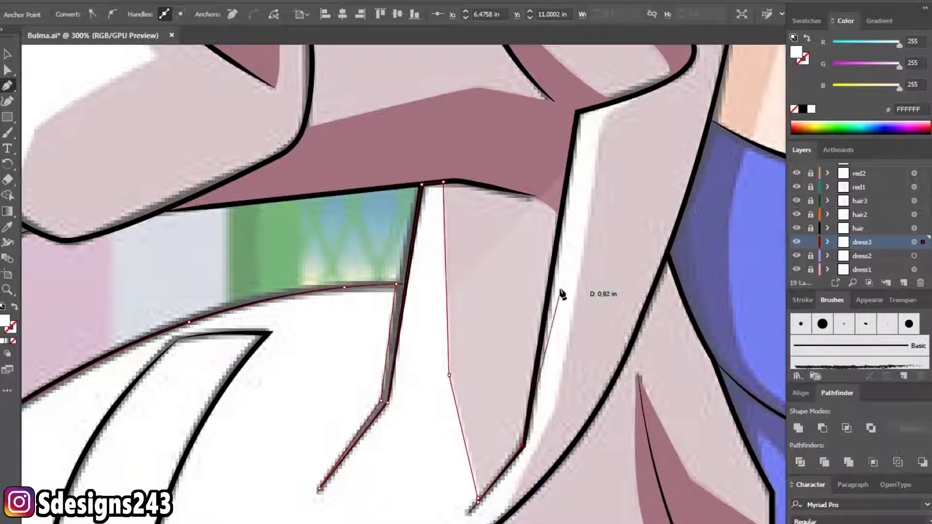
click(561, 140)
drag(531, 192, 488, 267)
key(ctrl+minus)
key(ctrl+minus)
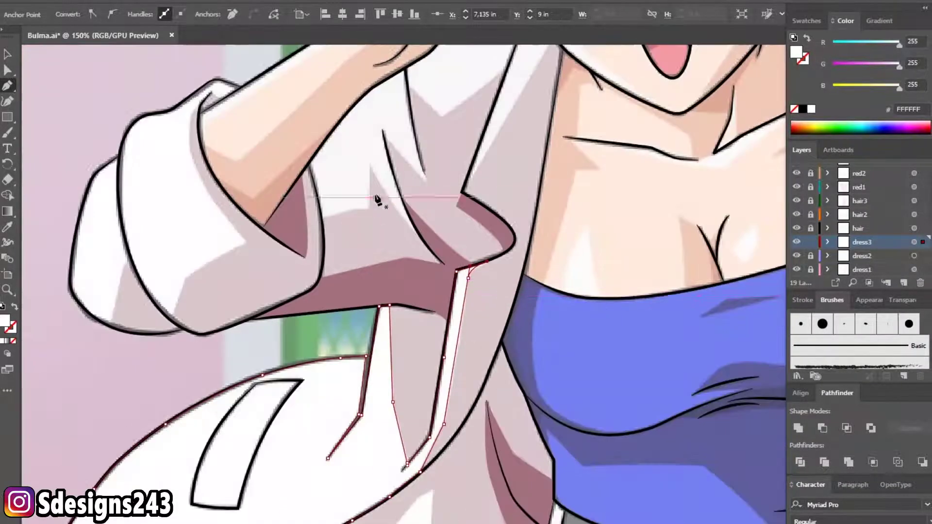
- Draw a closed triangular shadow wedge between the coat fold and the belt
key(ctrl+minus)
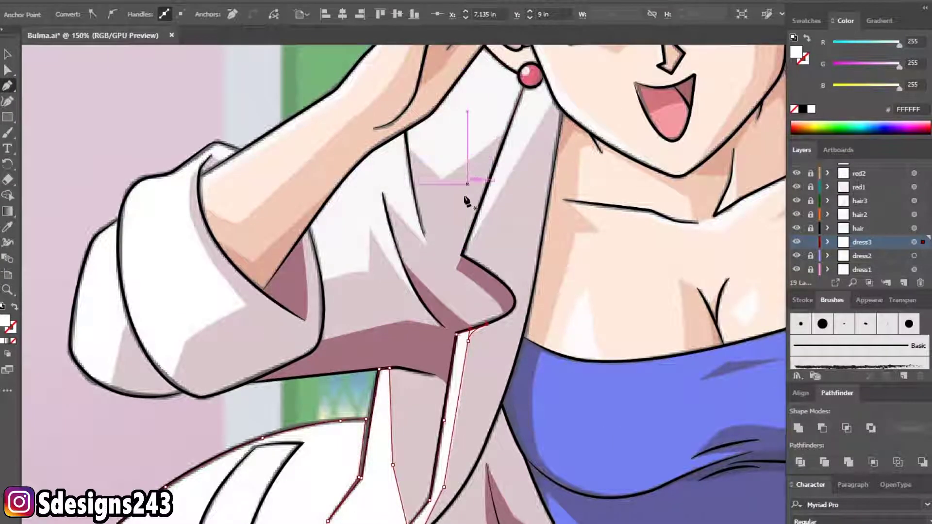
scroll(468, 184, up, 2)
scroll(463, 213, down, 3)
scroll(339, 210, down, 2)
scroll(293, 209, up, 3)
scroll(280, 253, down, 1)
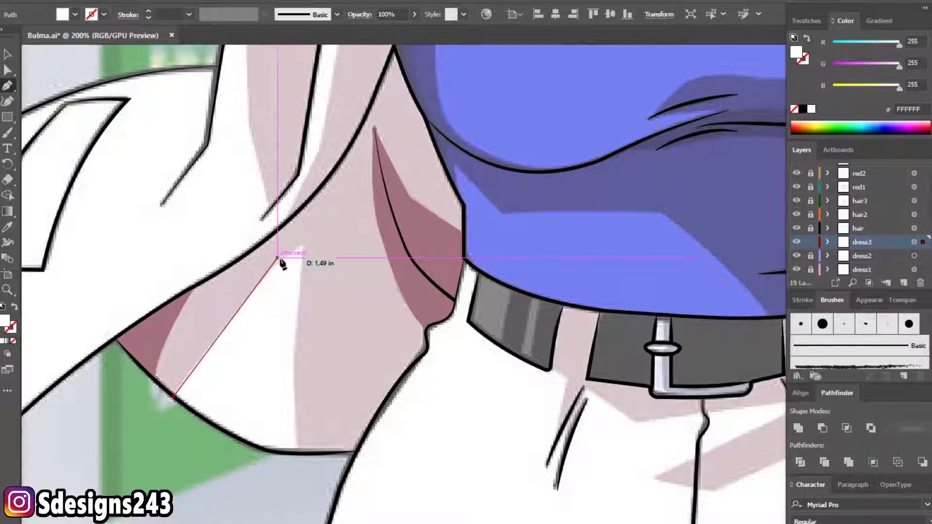
click(302, 243)
drag(298, 451, 309, 497)
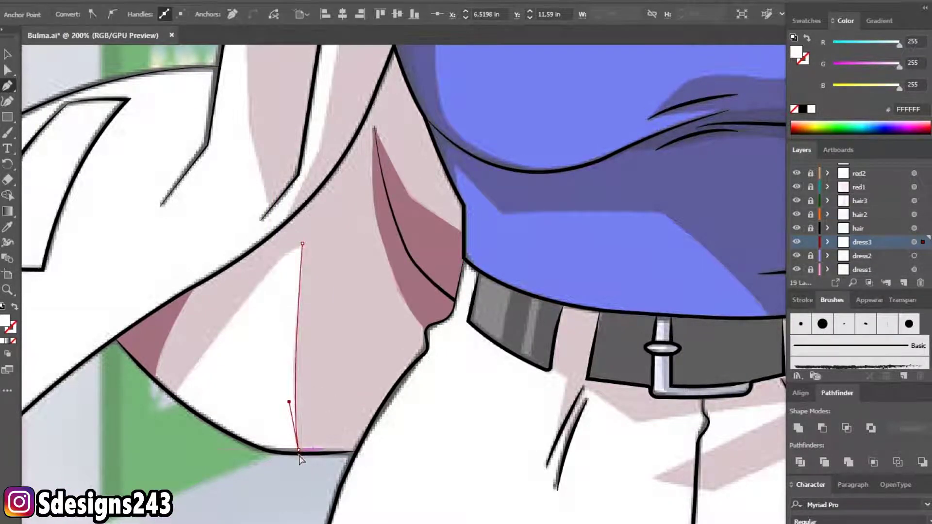
scroll(299, 459, up, 2)
drag(45, 342, 41, 320)
scroll(35, 319, down, 3)
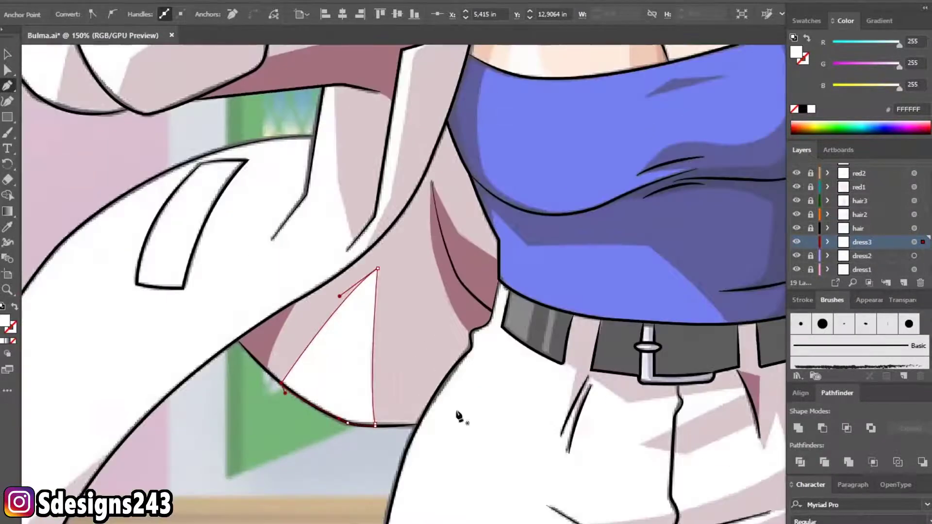
scroll(332, 233, up, 2)
scroll(331, 159, up, 1)
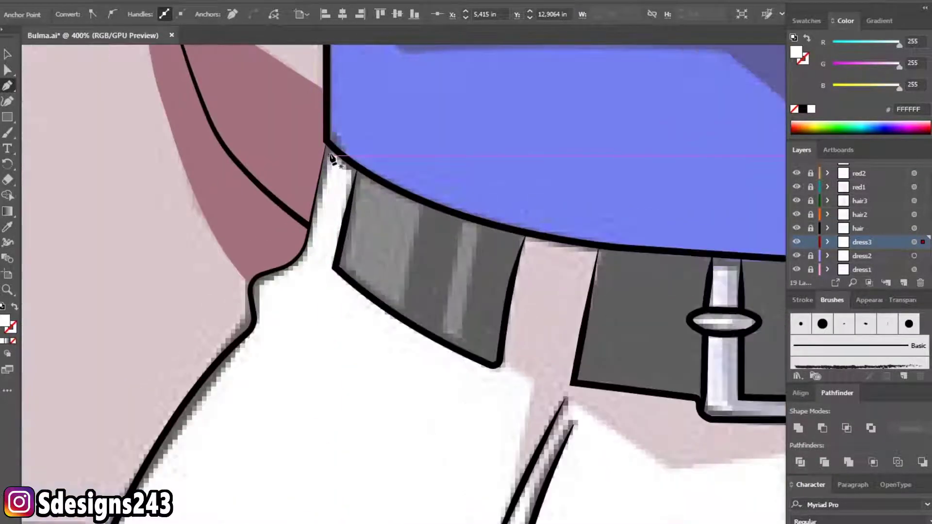
- Start a shadow at the belt's top-left corner and trace along the belt's lower edge
click(348, 173)
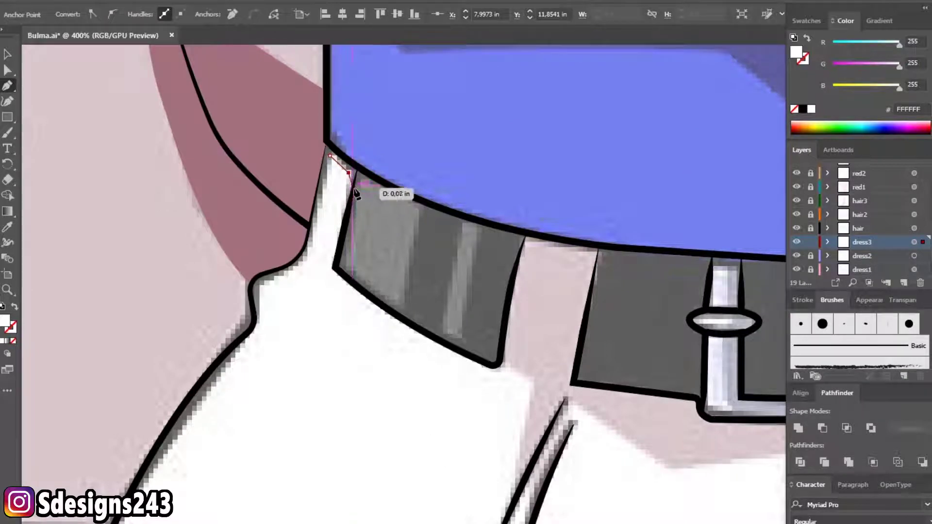
click(352, 192)
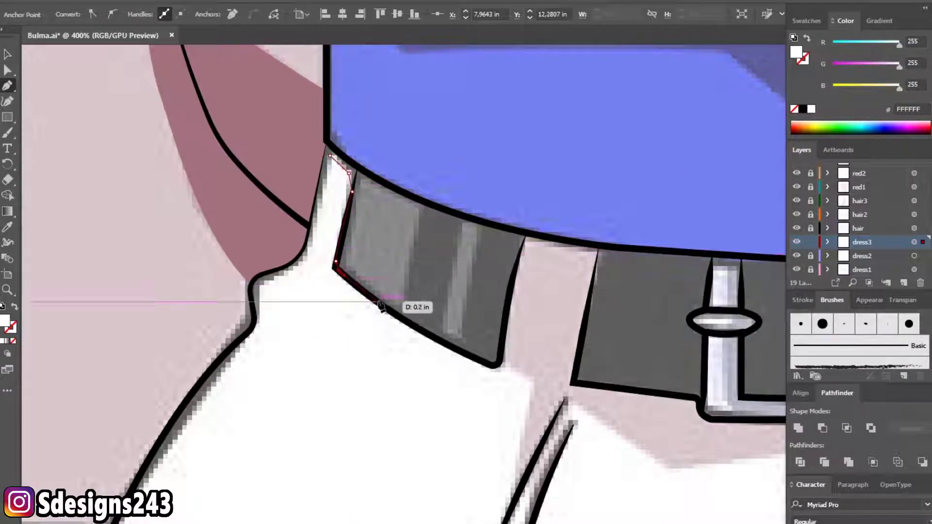
click(382, 307)
click(432, 317)
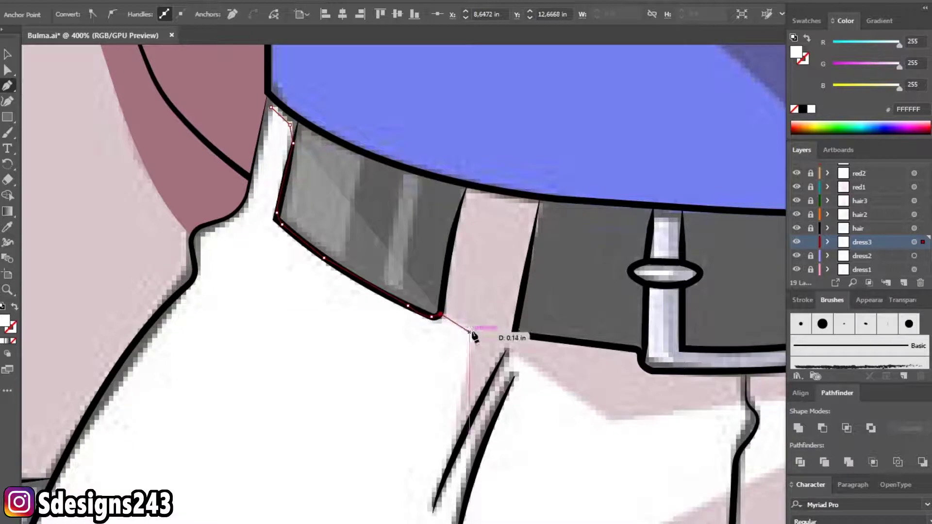
click(458, 437)
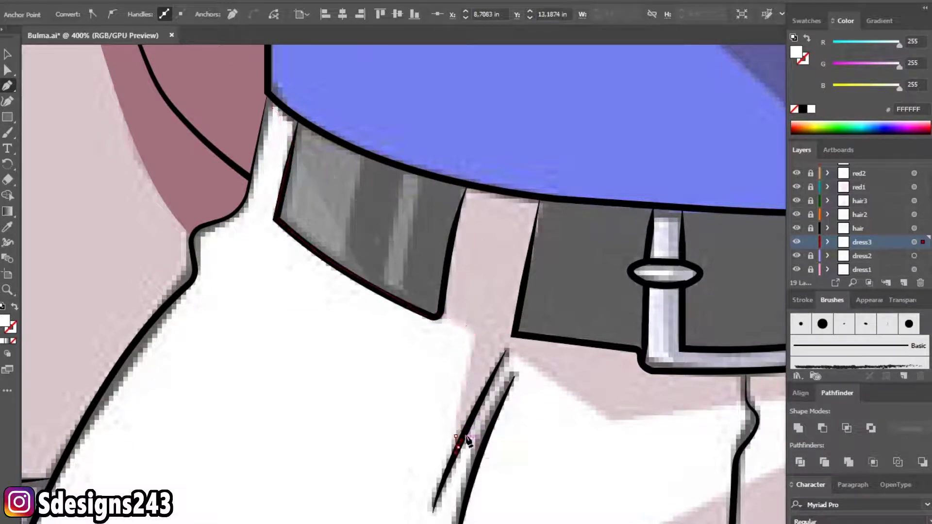
drag(488, 403, 417, 364)
click(524, 360)
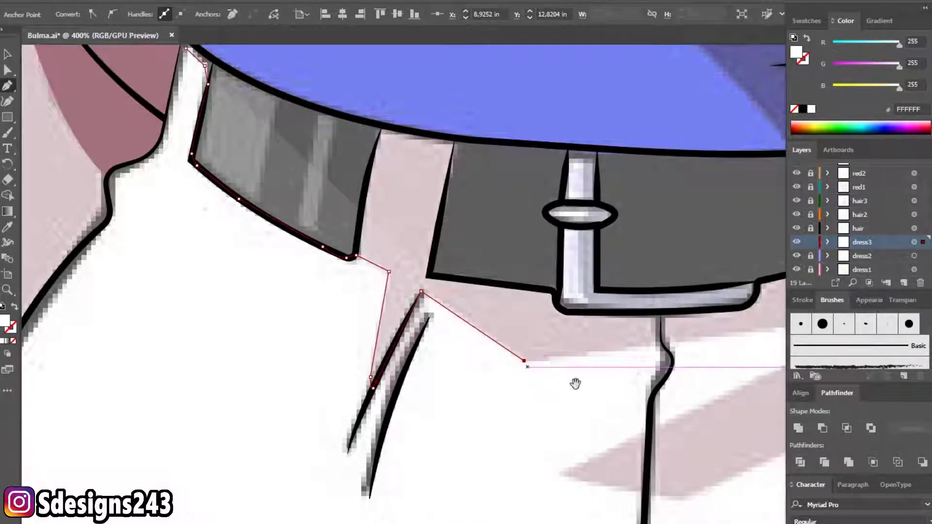
drag(643, 336, 412, 329)
click(610, 316)
click(615, 329)
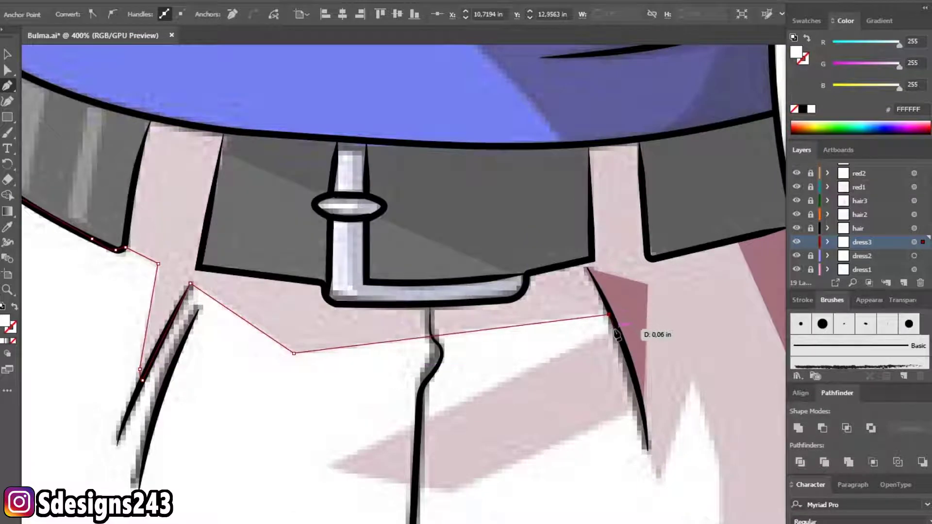
- Add zigzag anchors across the shorts' folds below the buckle
click(324, 466)
click(444, 491)
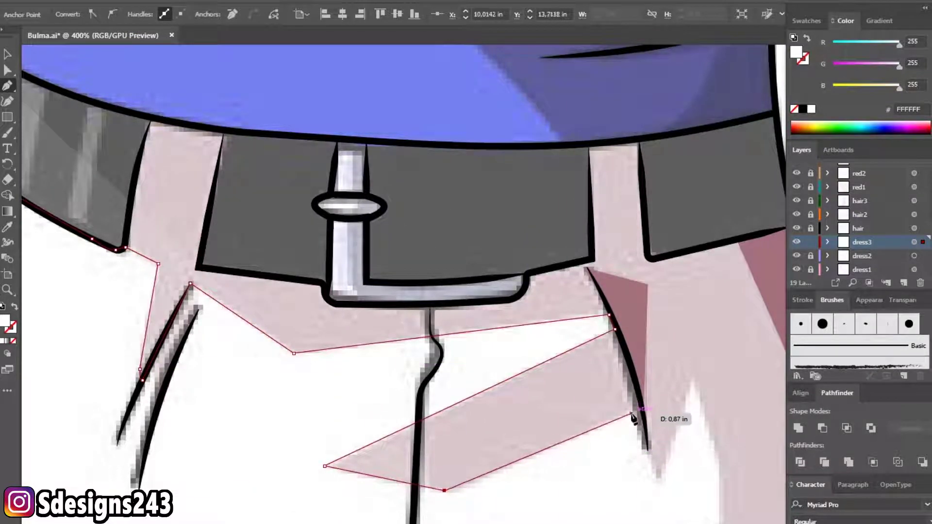
click(631, 414)
click(659, 484)
click(692, 379)
click(729, 517)
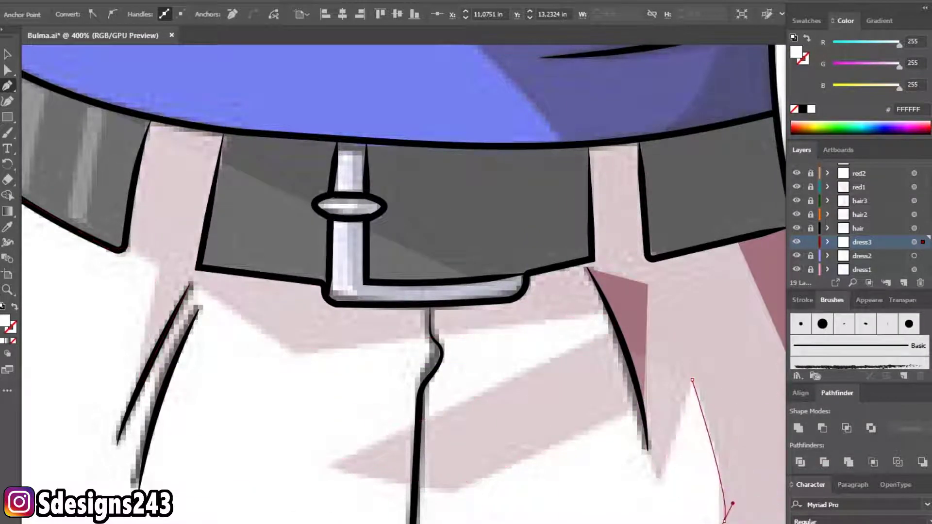
scroll(709, 398, down, 5)
drag(517, 489, 439, 510)
click(435, 512)
- Follow the shorts' lower crease across the centre seam and close the shadow shape
scroll(435, 512, down, 4)
scroll(340, 461, left, 4)
drag(280, 443, 252, 433)
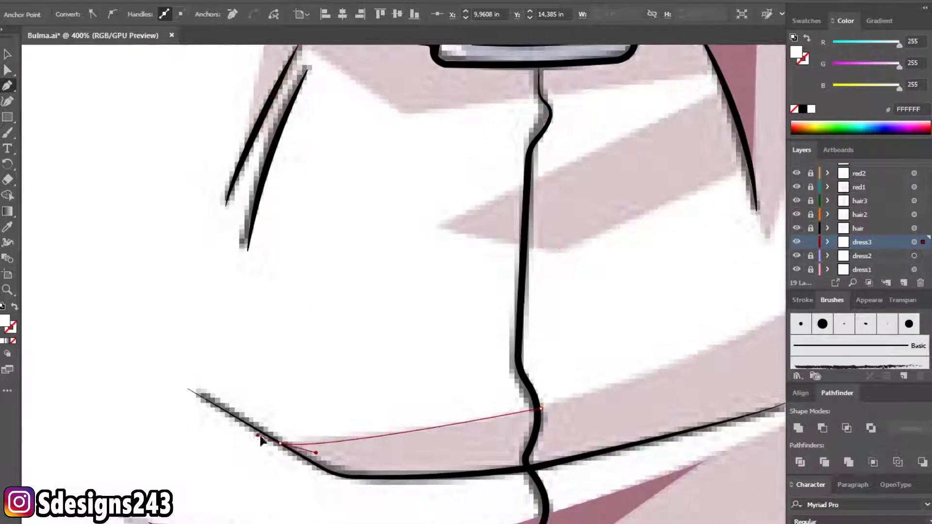
click(315, 462)
click(349, 477)
click(526, 468)
key(ctrl+minus)
scroll(485, 461, up, 2)
scroll(463, 424, right, 2)
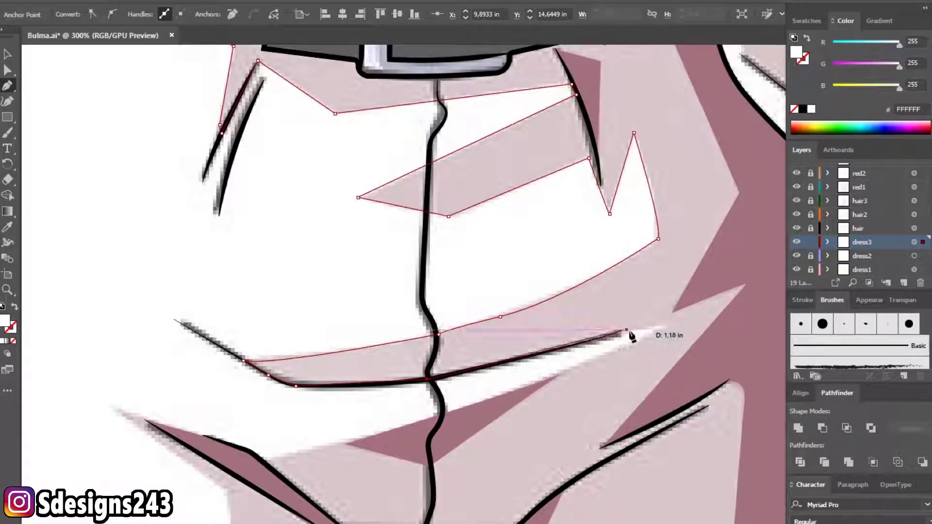
click(672, 323)
- Begin a second shadow curving along the crotch fold to its left end point
drag(442, 414, 376, 430)
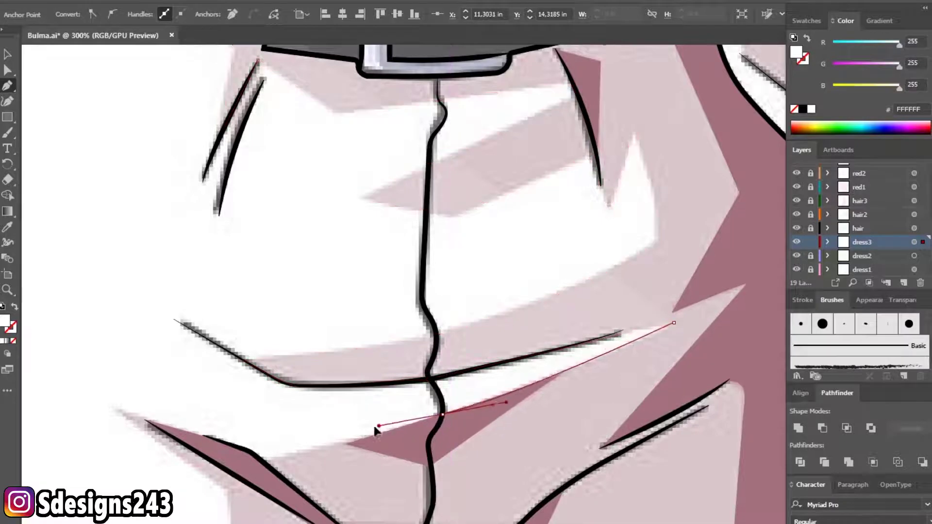
scroll(394, 430, down, 1)
scroll(395, 430, left, 3)
click(384, 413)
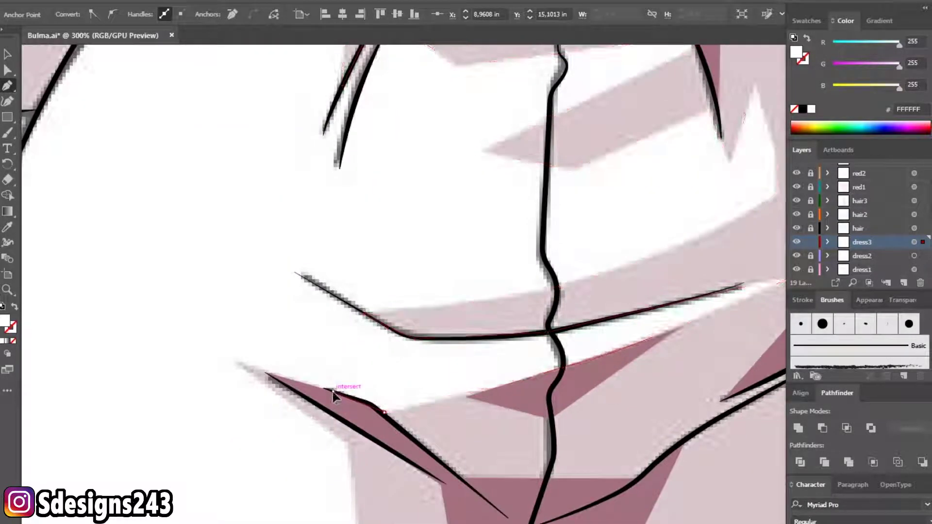
click(246, 368)
scroll(416, 385, down, 2)
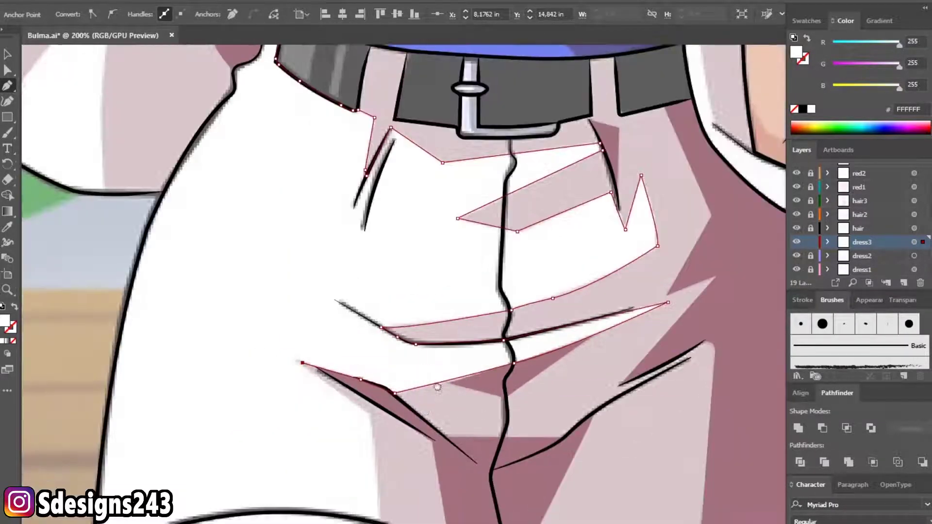
- Place the shadow's apex and trace its edge down along the trouser cuff
scroll(377, 328, left, 3)
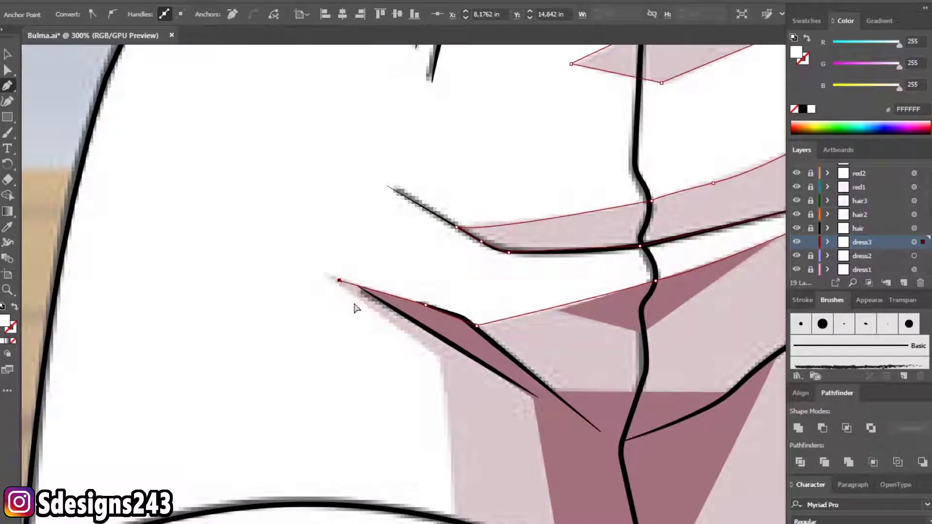
click(327, 277)
click(439, 354)
scroll(439, 355, down, 2)
click(433, 423)
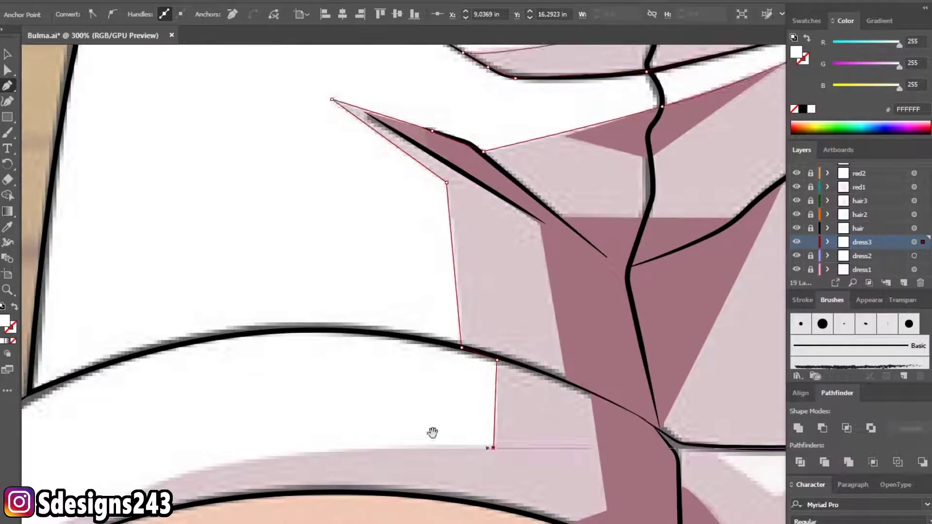
drag(433, 432, 631, 406)
click(502, 420)
click(443, 437)
click(385, 447)
drag(322, 470, 406, 398)
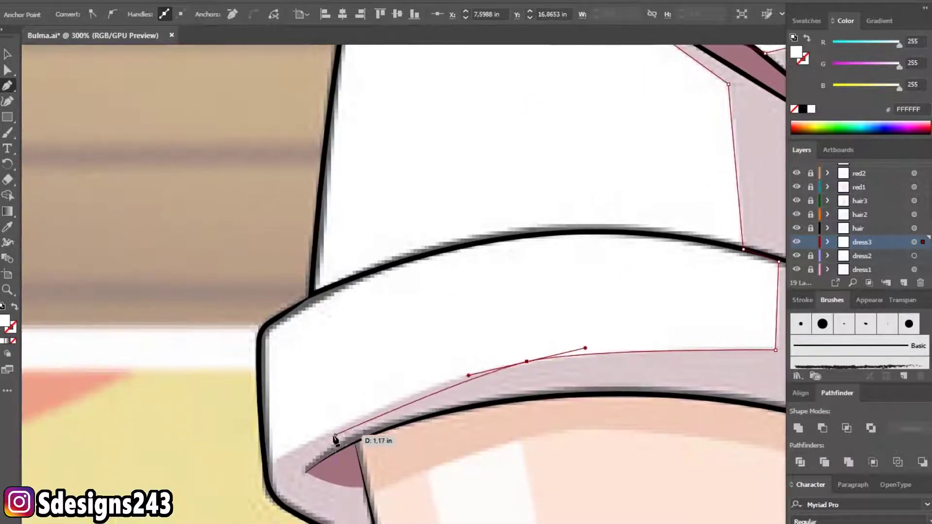
drag(318, 432, 292, 450)
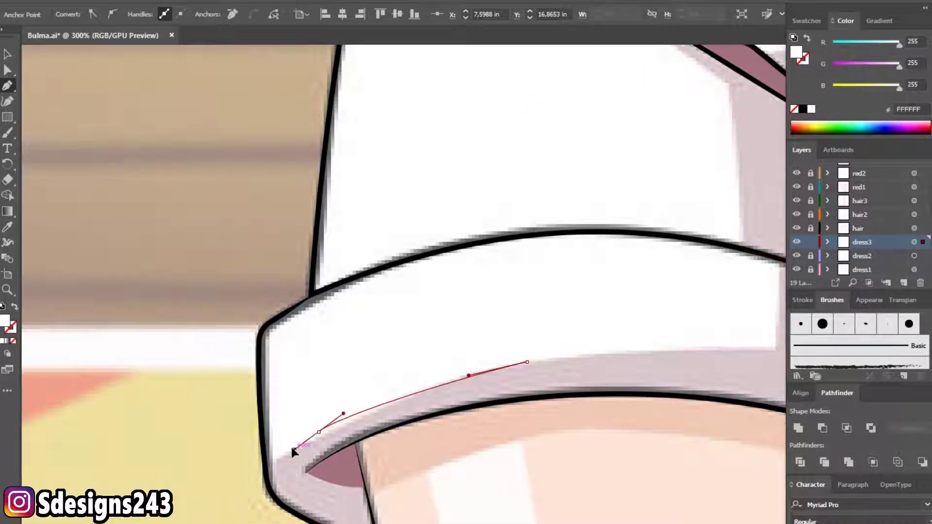
click(267, 471)
- Curve the path up the trousers' left outline toward the belt
drag(261, 331, 274, 320)
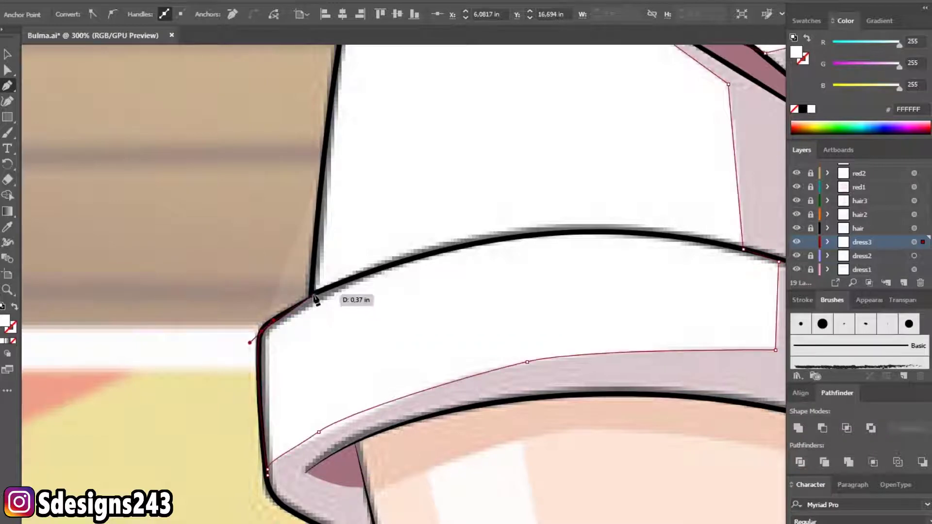
scroll(316, 299, up, 3)
scroll(333, 292, up, 2)
scroll(301, 291, up, 4)
drag(283, 306, 292, 287)
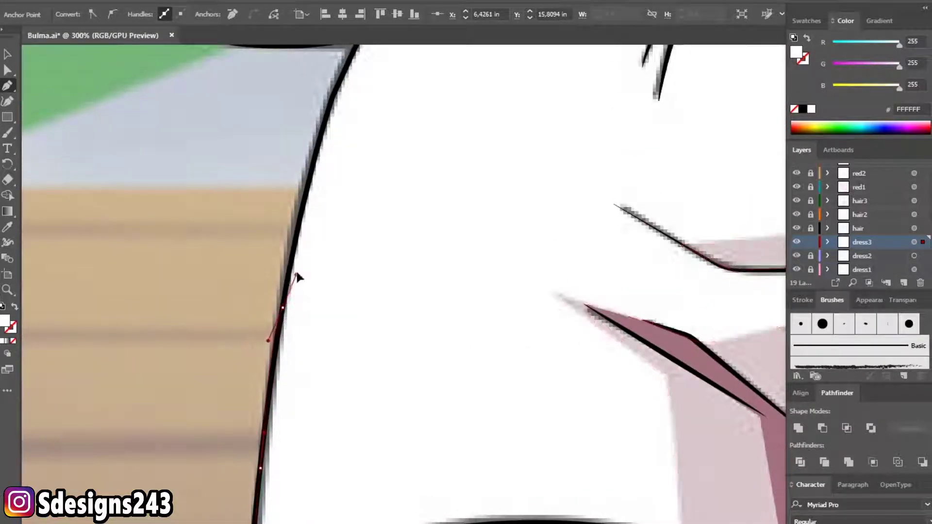
scroll(292, 288, up, 5)
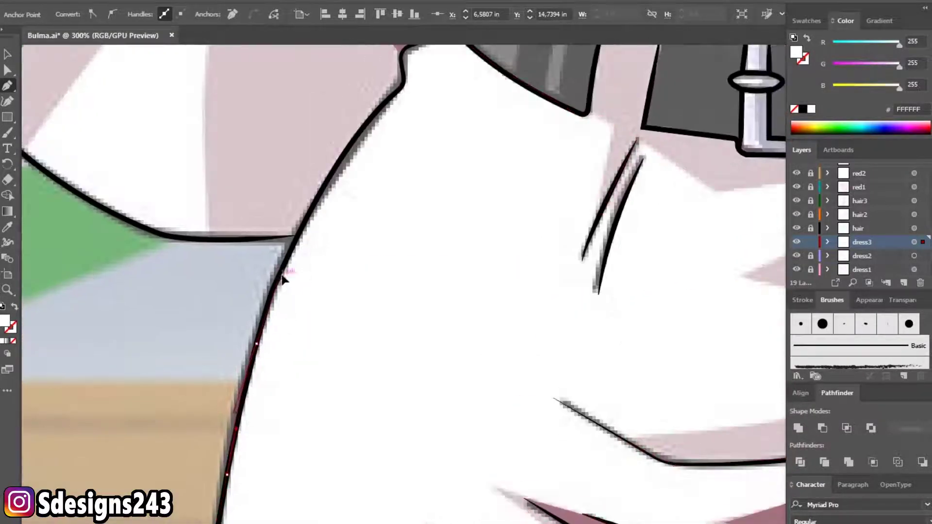
scroll(280, 290, up, 3)
scroll(280, 290, up, 3)
click(252, 365)
mouse_move(278, 332)
mouse_down()
mouse_move(281, 340)
mouse_move(289, 311)
mouse_up()
click(332, 241)
drag(357, 218, 369, 221)
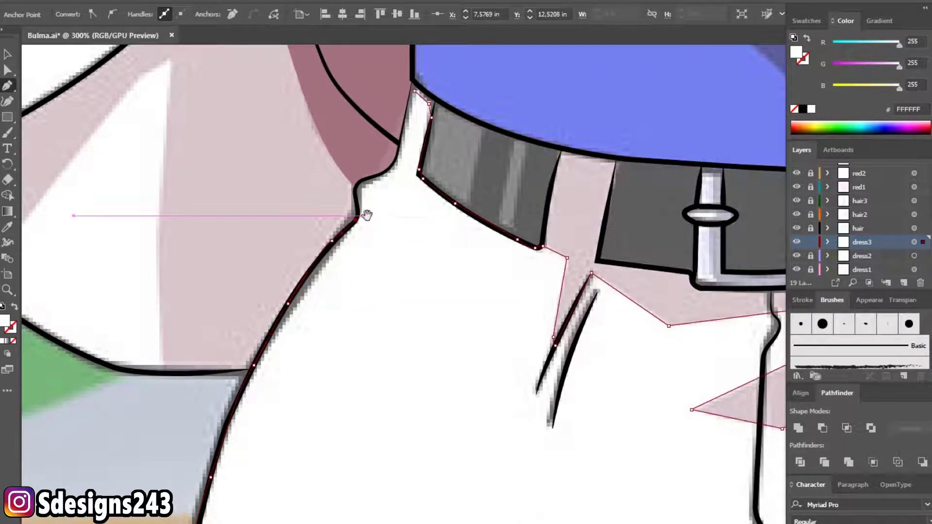
- Bend the path along the waist edge and close the trouser shape at its first anchor
scroll(368, 221, up, 1)
mouse_move(350, 276)
mouse_down()
mouse_move(378, 266)
mouse_move(395, 239)
mouse_up()
click(395, 228)
drag(411, 154, 413, 160)
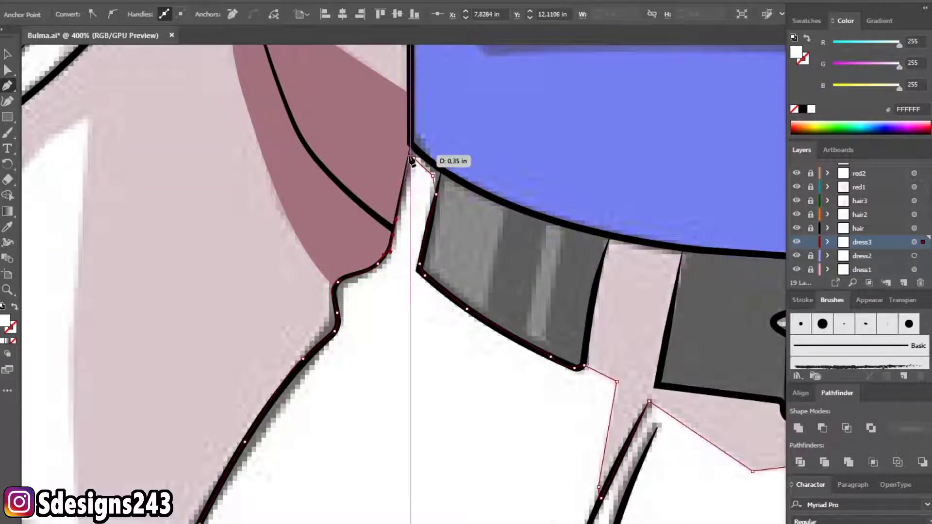
- Fit the whole illustration in view and draw a small closed triangle along a trouser crease
key(ctrl+0)
scroll(562, 385, up, 5)
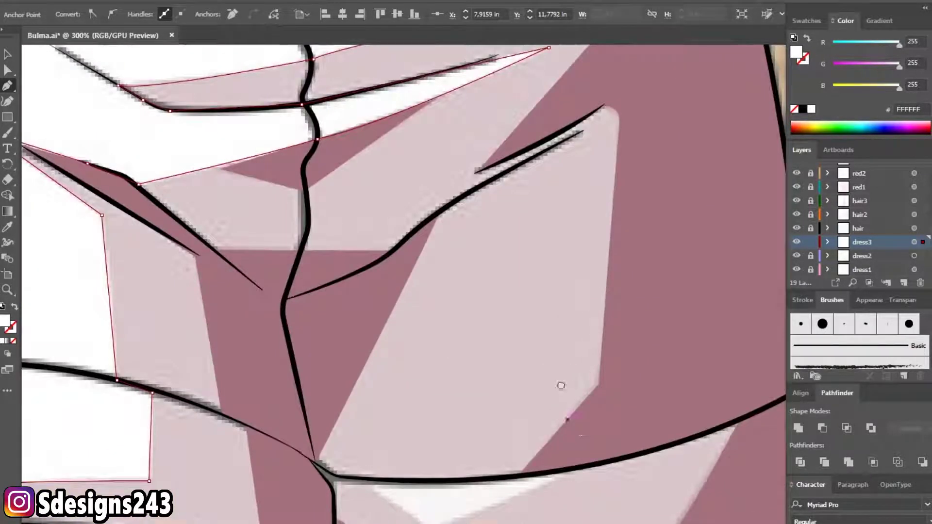
scroll(392, 340, up, 1)
click(324, 311)
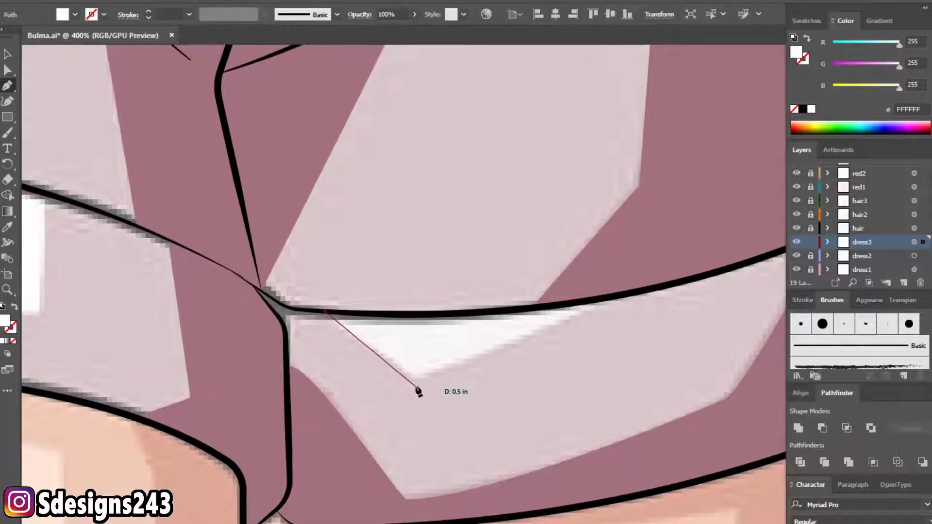
click(610, 307)
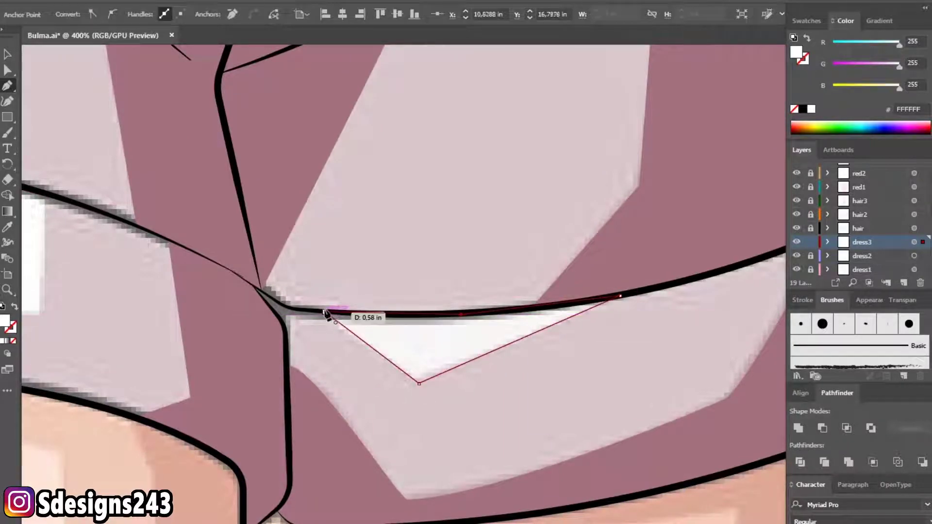
click(325, 312)
scroll(472, 349, down, 3)
scroll(505, 385, up, 3)
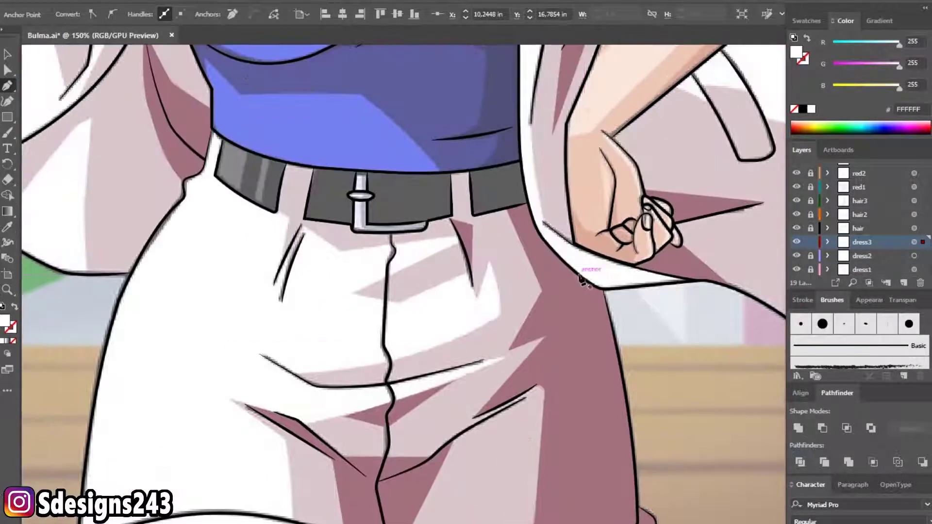
scroll(590, 264, up, 3)
scroll(568, 257, up, 1)
scroll(551, 252, up, 3)
scroll(485, 315, down, 1)
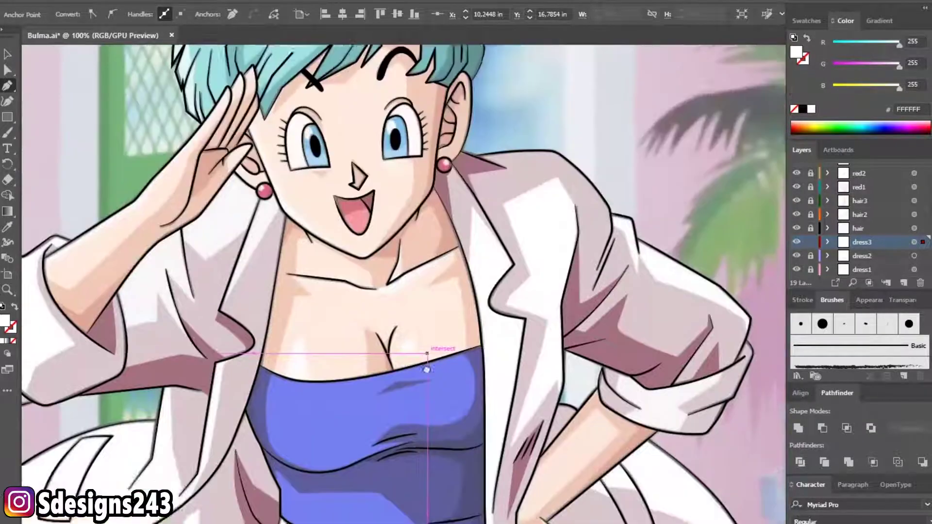
scroll(425, 385, up, 1)
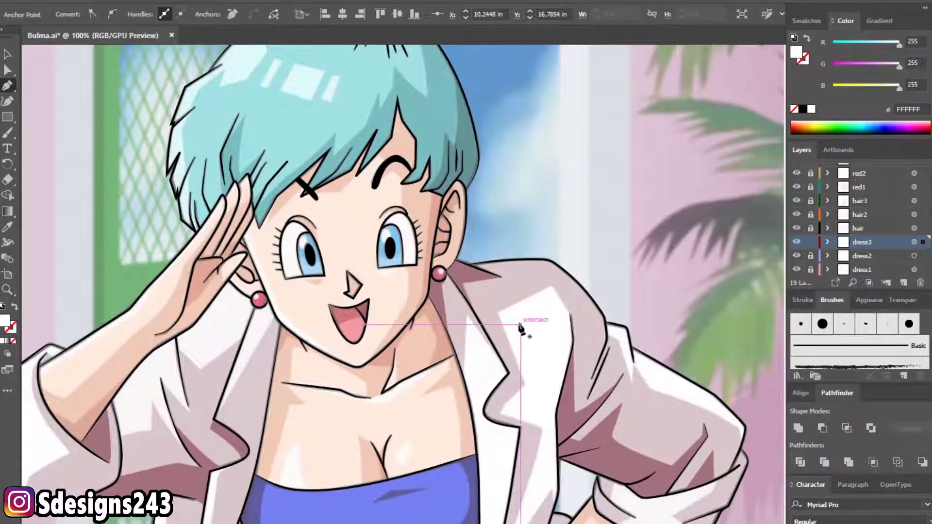
- Pen a path from the coat collar down the coat's inner edge, past the top and belt
scroll(468, 340, up, 2)
click(464, 291)
click(460, 419)
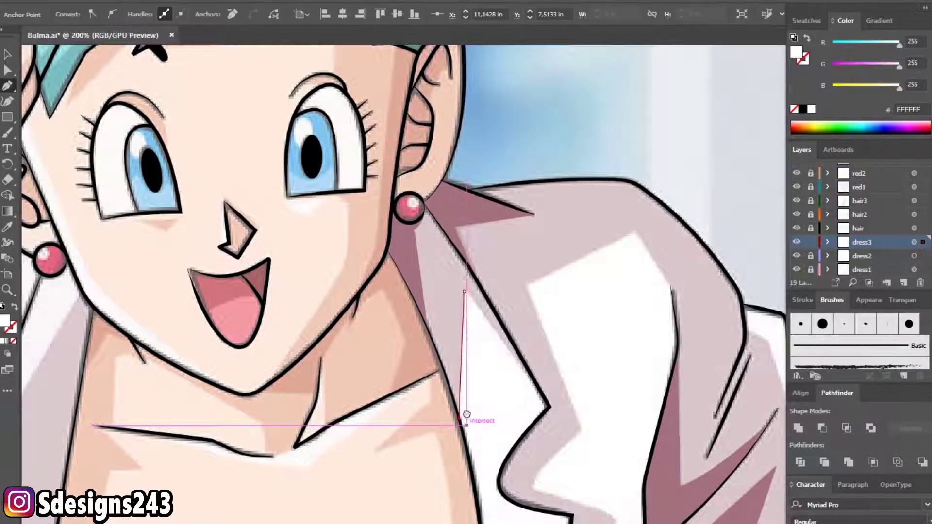
scroll(461, 416, up, 1)
scroll(450, 350, down, 3)
click(439, 363)
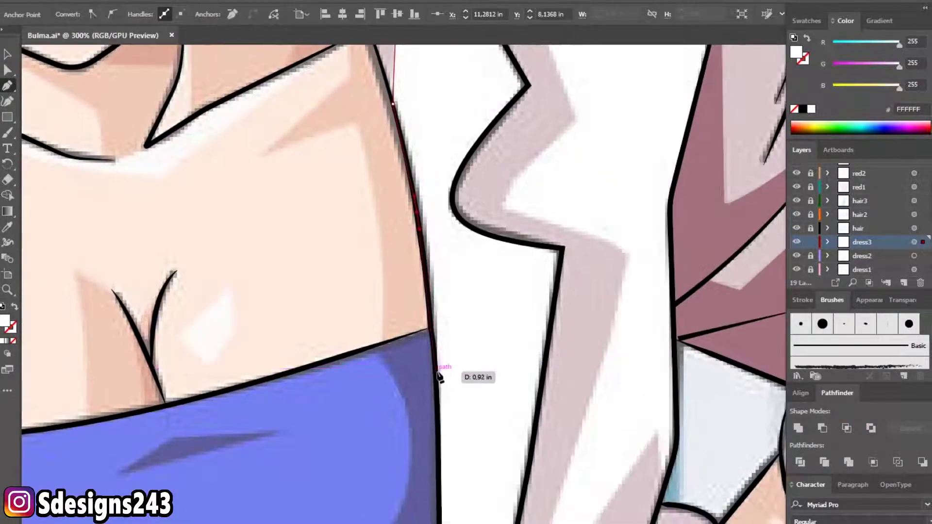
scroll(439, 340, down, 2)
click(434, 384)
scroll(433, 301, down, 3)
click(432, 354)
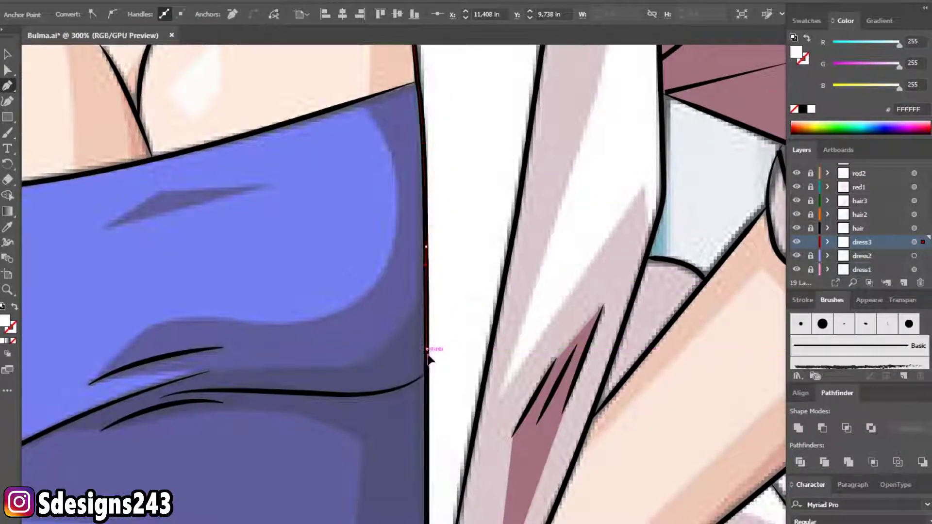
scroll(435, 340, down, 3)
click(426, 359)
scroll(431, 387, down, 4)
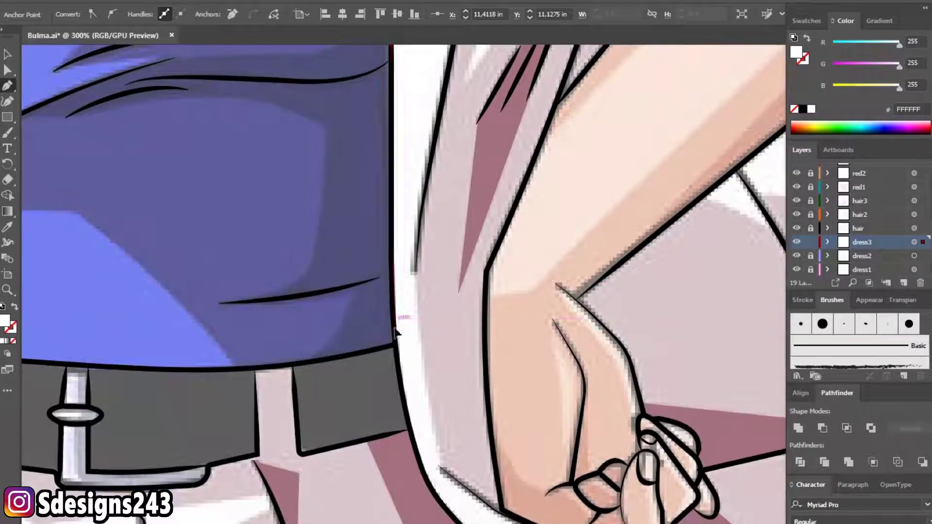
click(395, 327)
scroll(396, 327, down, 3)
click(403, 368)
scroll(402, 369, down, 3)
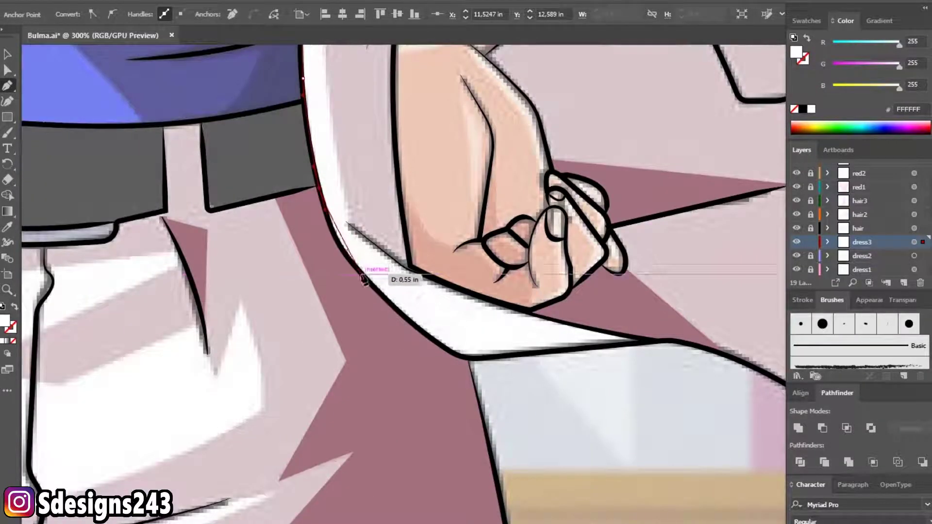
- Carry the path to the corner below the hand, then curve it back up the coat
click(488, 362)
click(646, 344)
scroll(646, 345, up, 1)
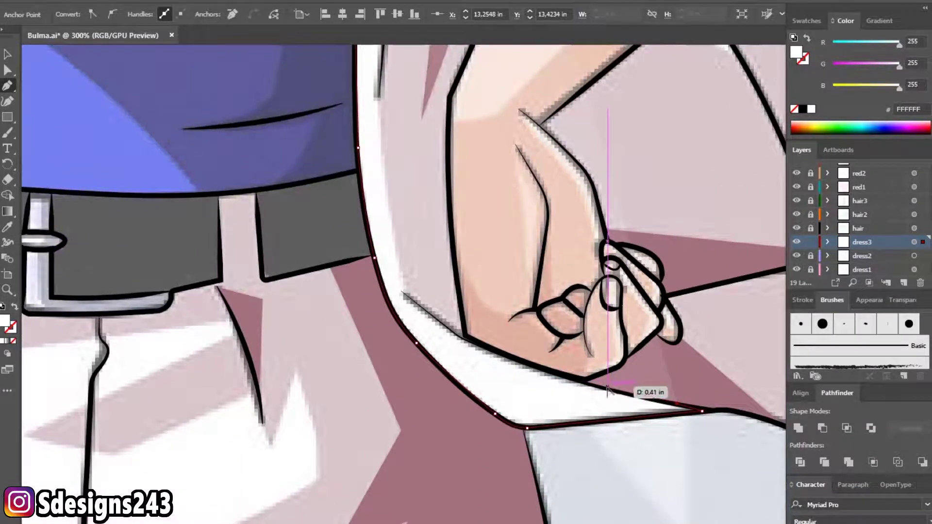
click(408, 319)
click(335, 266)
scroll(335, 266, up, 3)
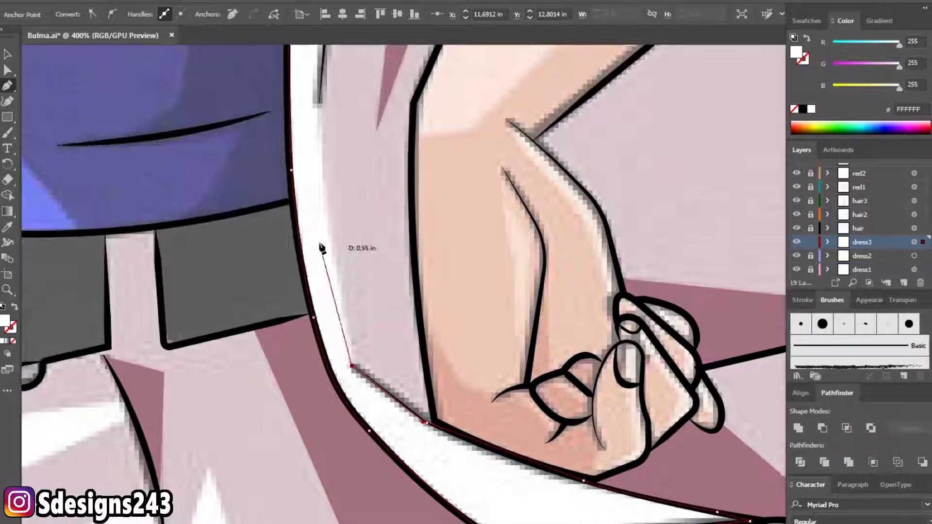
scroll(337, 272, up, 3)
drag(322, 219, 327, 144)
scroll(327, 143, up, 3)
- Anchor the path at the coat corner and curve it along the lapel edge
scroll(304, 265, up, 3)
scroll(310, 245, up, 3)
scroll(309, 245, up, 3)
scroll(253, 404, up, 3)
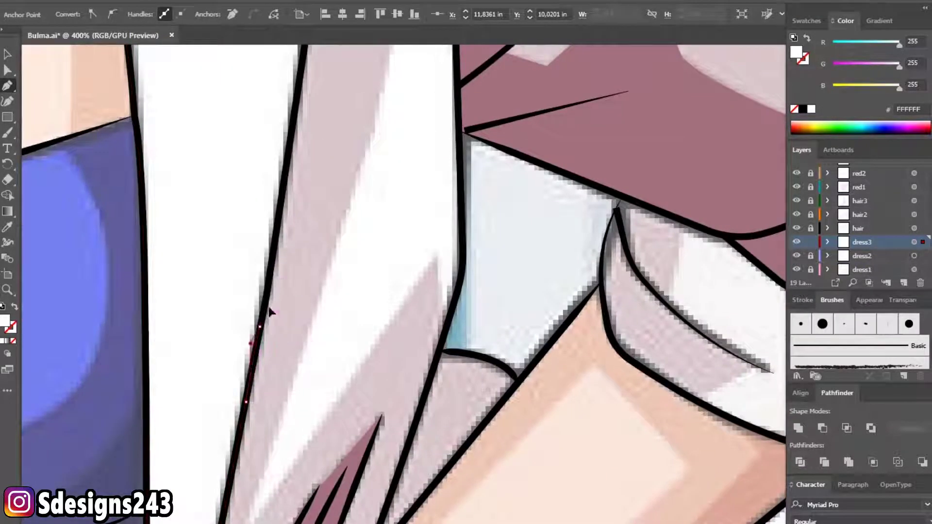
scroll(275, 336, up, 1)
scroll(291, 287, up, 3)
click(270, 250)
click(287, 146)
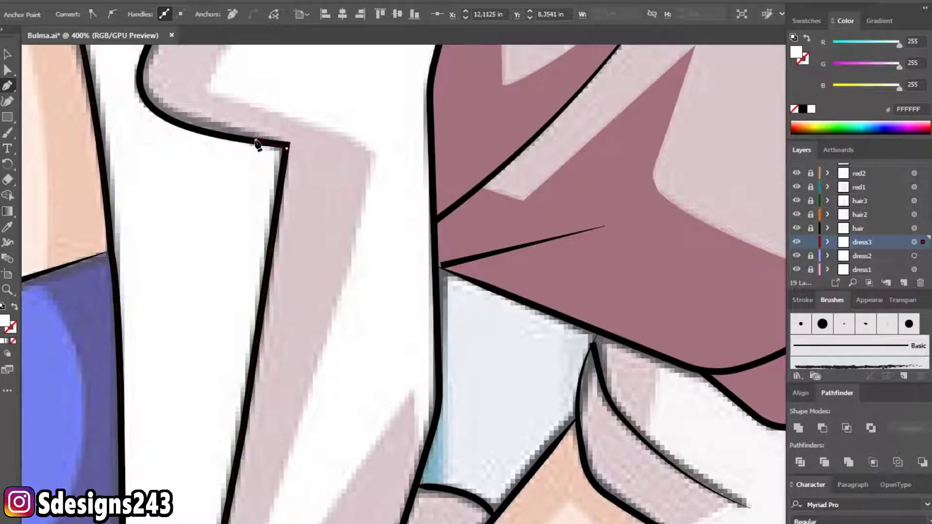
scroll(260, 145, up, 5)
drag(190, 307, 179, 288)
drag(185, 226, 221, 187)
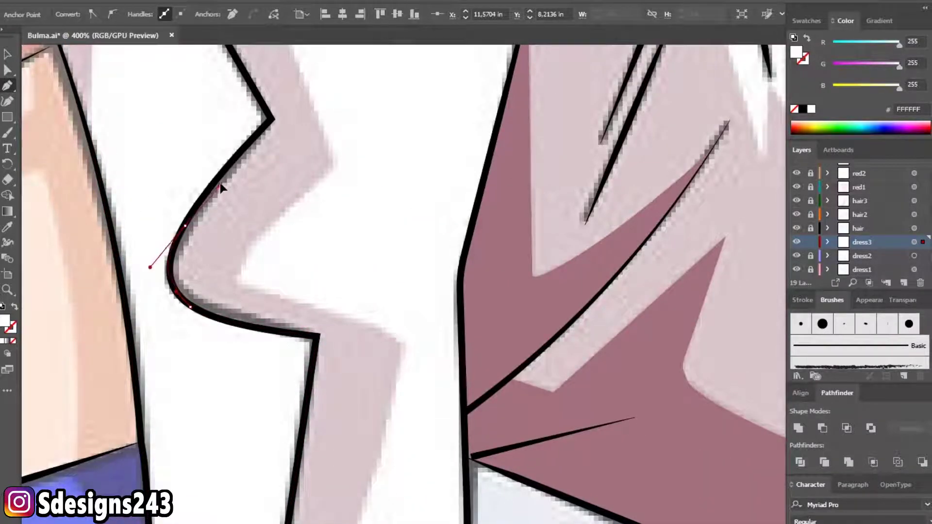
scroll(270, 137, up, 5)
scroll(208, 422, right, 1)
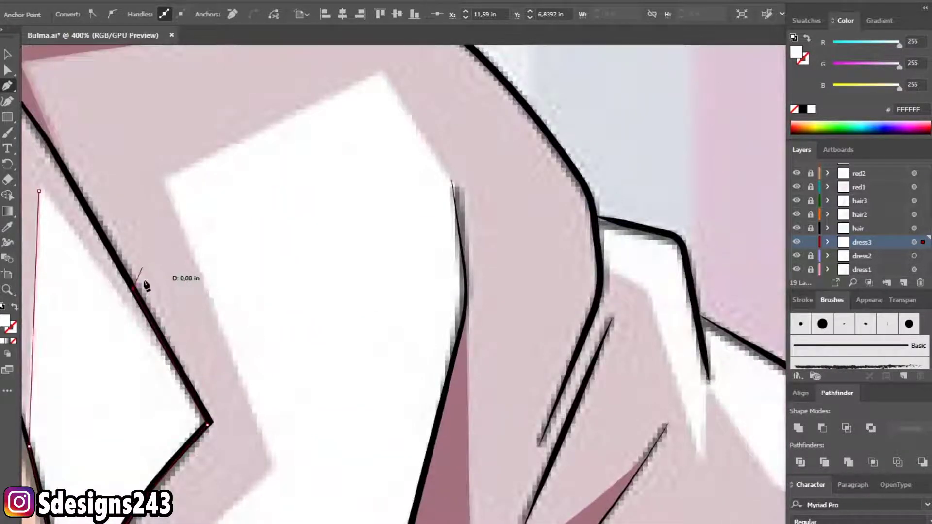
scroll(144, 294, left, 3)
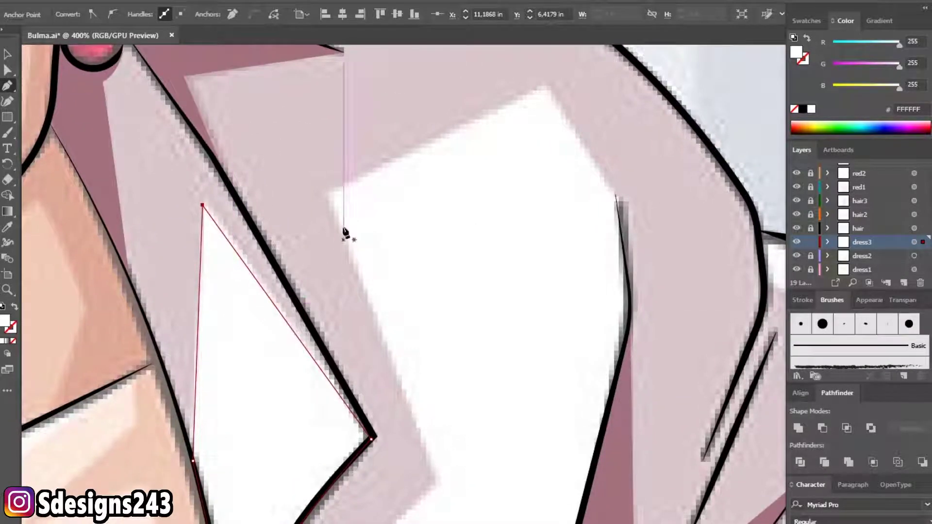
- Draw a highlight shape down the lapel with curved anchors following its bend
click(327, 196)
click(438, 476)
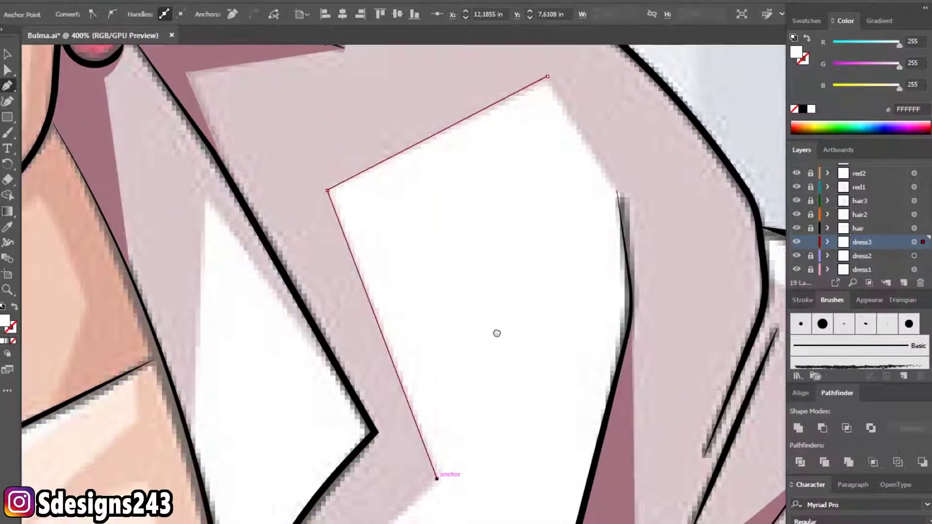
scroll(495, 333, down, 4)
scroll(495, 333, left, 1)
drag(431, 385, 475, 402)
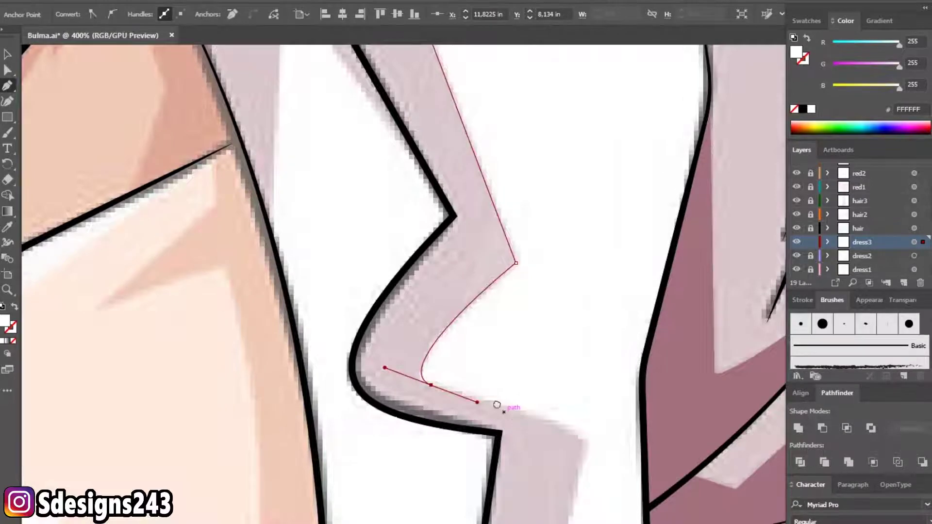
scroll(497, 405, down, 2)
scroll(497, 405, right, 3)
drag(453, 371, 454, 392)
scroll(472, 270, down, 5)
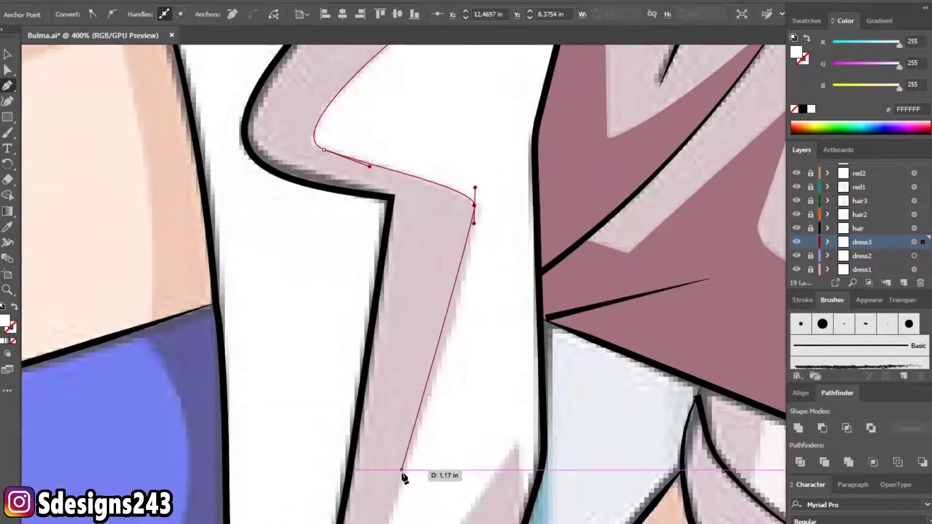
drag(402, 476, 460, 212)
- Outline a pointed highlight shape with anchors around its top apex
click(379, 460)
click(574, 178)
click(582, 253)
scroll(509, 244, up, 3)
scroll(508, 245, right, 2)
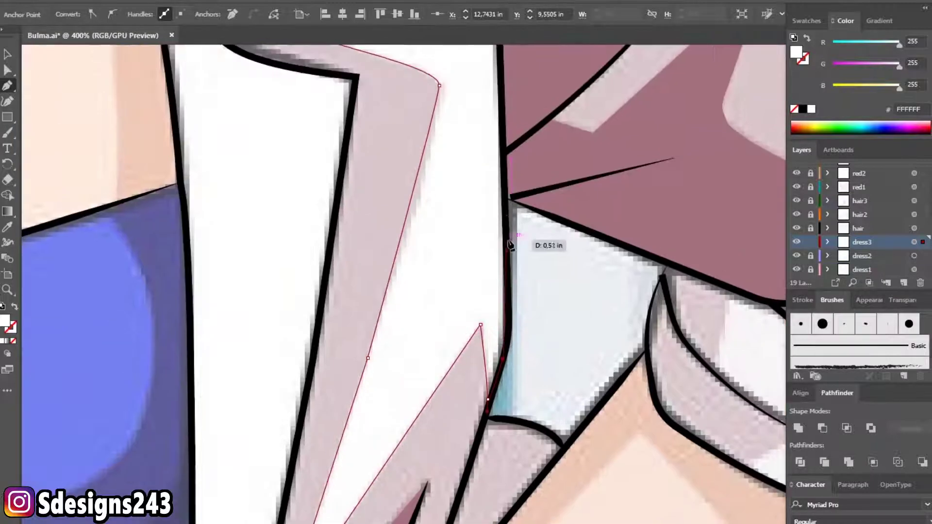
scroll(510, 199, up, 5)
scroll(510, 199, right, 1)
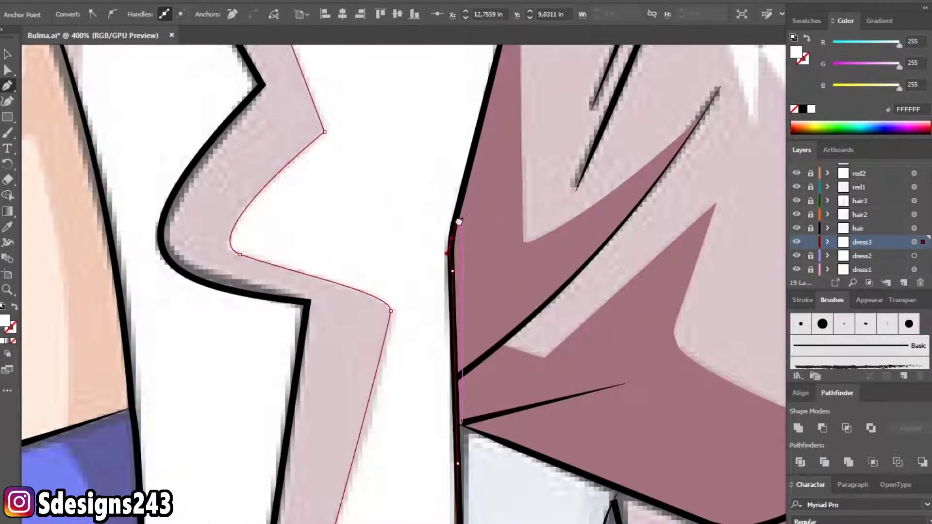
scroll(437, 243, up, 4)
scroll(437, 242, right, 2)
scroll(384, 311, up, 3)
click(375, 252)
click(362, 169)
scroll(367, 175, up, 3)
click(285, 181)
scroll(286, 181, down, 2)
scroll(285, 181, right, 3)
scroll(277, 239, down, 1)
scroll(277, 239, right, 1)
- Trace the shoulder outline with curved anchors and close the shoulder shape
drag(313, 256, 359, 284)
click(419, 452)
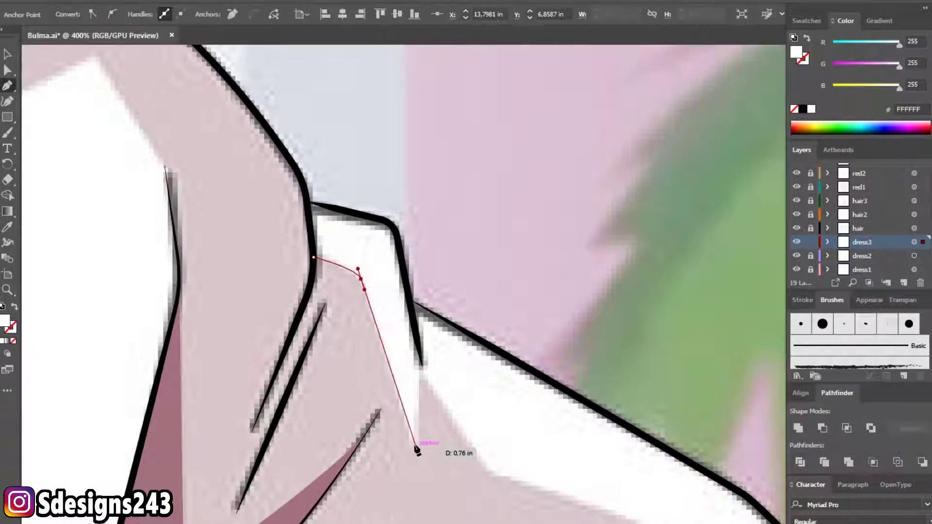
click(420, 366)
drag(487, 470, 497, 474)
scroll(495, 475, down, 3)
scroll(495, 475, right, 3)
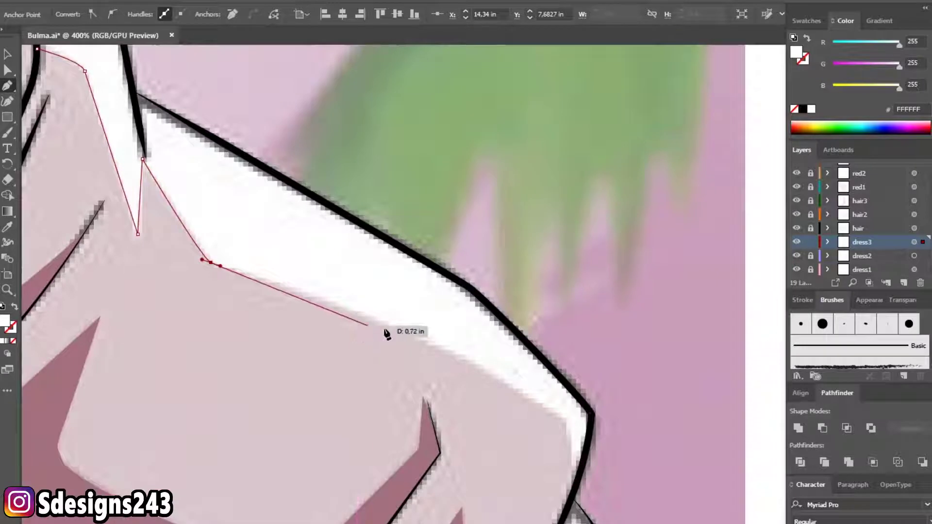
mouse_move(559, 418)
mouse_down()
mouse_move(624, 479)
mouse_move(567, 514)
mouse_move(592, 464)
mouse_up()
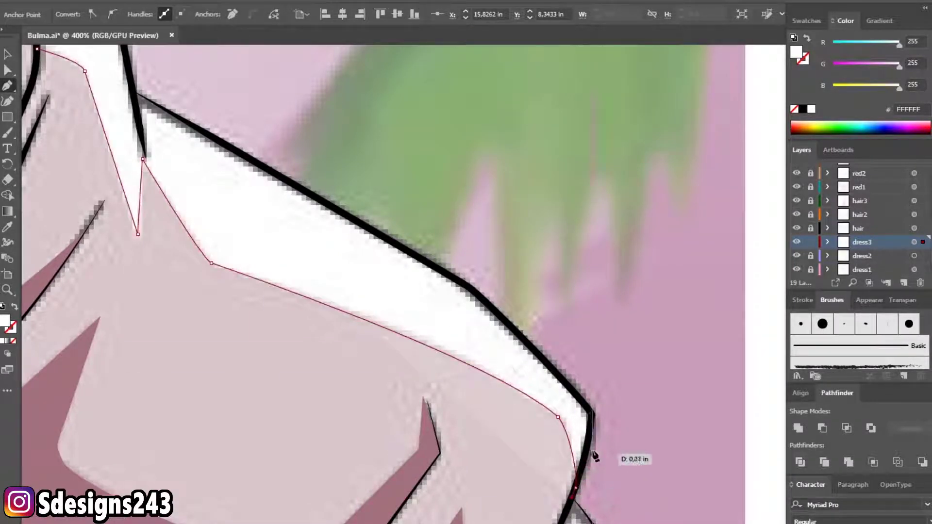
drag(595, 425, 565, 397)
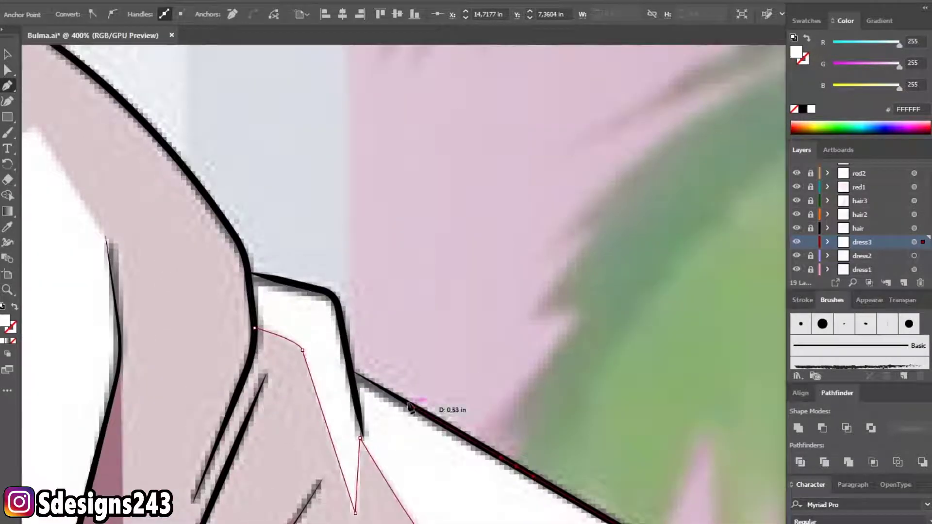
drag(514, 365, 363, 383)
drag(316, 292, 312, 289)
click(248, 272)
- Draw the white highlight shape around the sleeve cuff
mouse_move(289, 357)
mouse_down()
mouse_move(377, 277)
mouse_move(429, 389)
mouse_move(478, 330)
mouse_up()
click(485, 318)
click(465, 373)
mouse_move(301, 468)
mouse_down()
mouse_move(333, 496)
mouse_move(394, 398)
mouse_up()
drag(345, 465, 364, 467)
drag(132, 402, 102, 372)
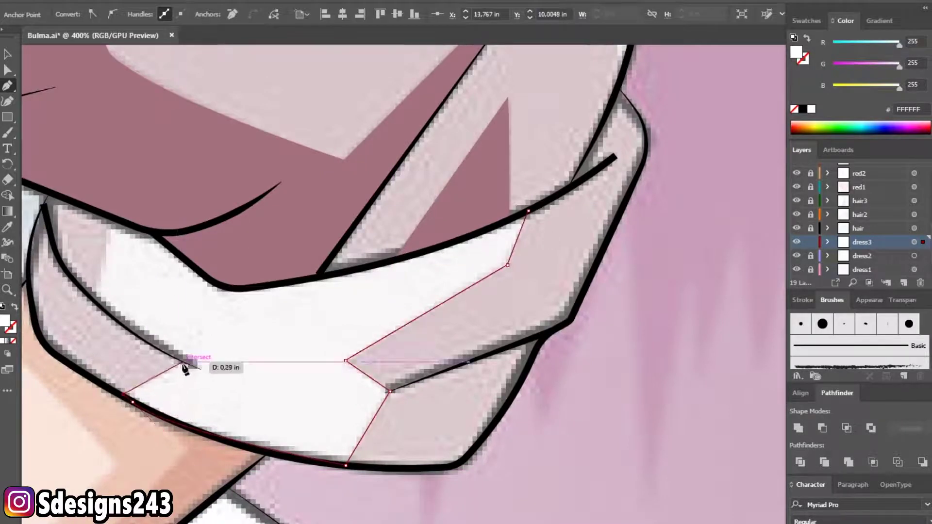
drag(184, 361, 83, 287)
click(111, 222)
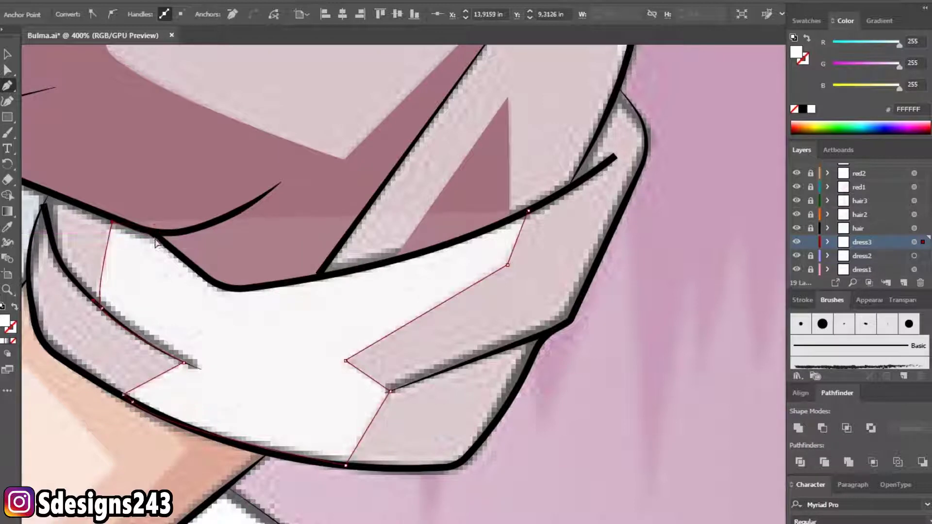
click(201, 275)
- Start a new path along the cuff's upper edge
click(245, 287)
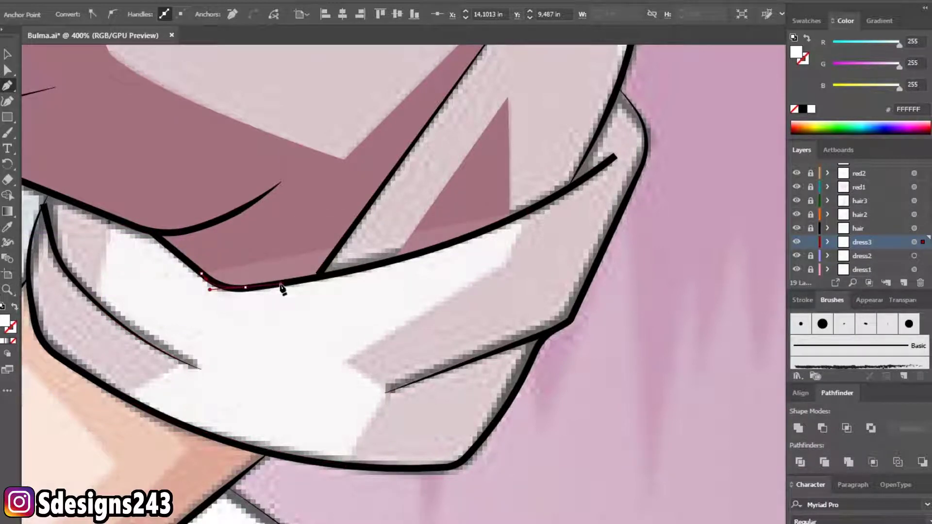
scroll(272, 316, up, 3)
click(371, 333)
scroll(371, 333, up, 3)
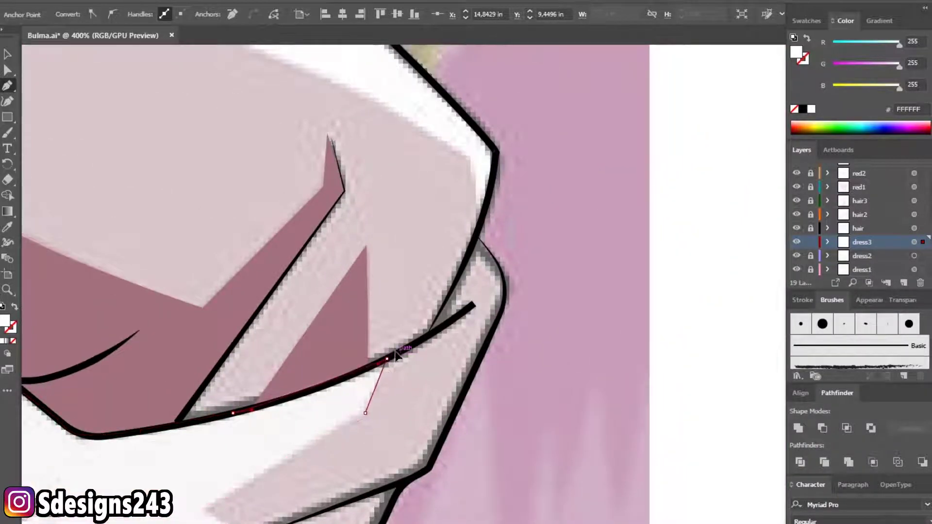
scroll(387, 367, down, 4)
scroll(256, 327, left, 3)
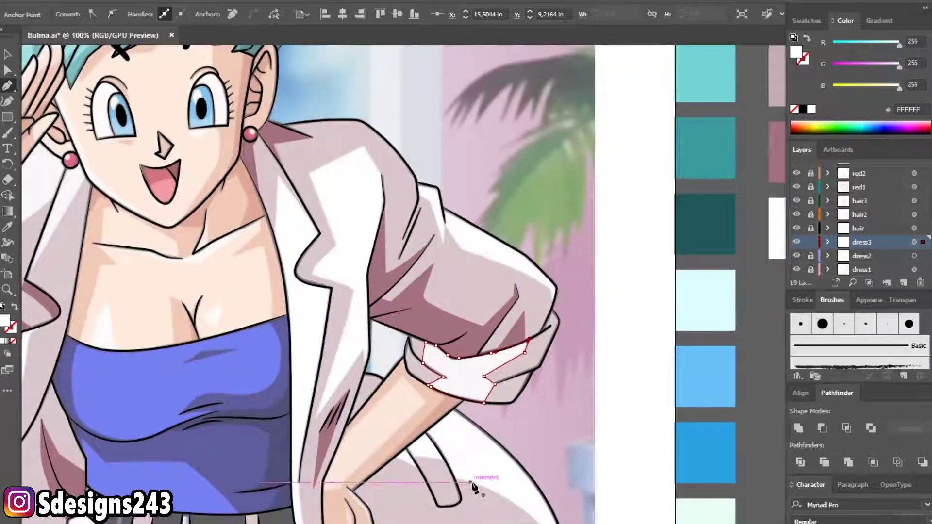
- Start the coat-tail path below the hand, undoing one misplaced curved point
scroll(414, 466, up, 3)
click(354, 444)
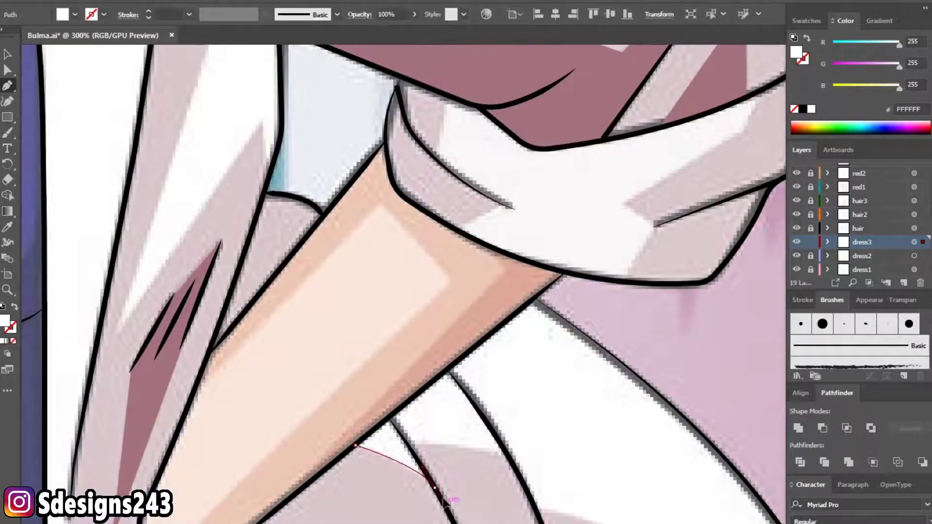
click(435, 487)
click(407, 444)
drag(507, 455, 523, 475)
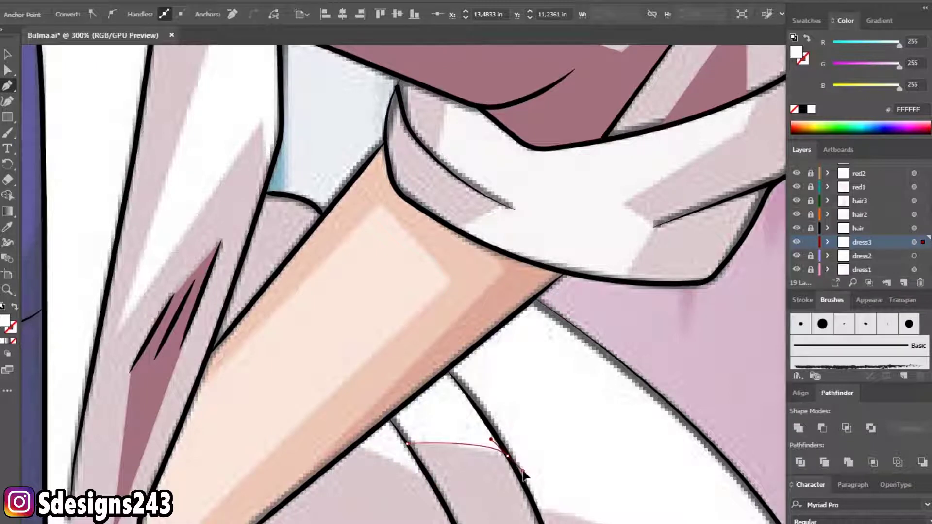
drag(539, 519, 445, 387)
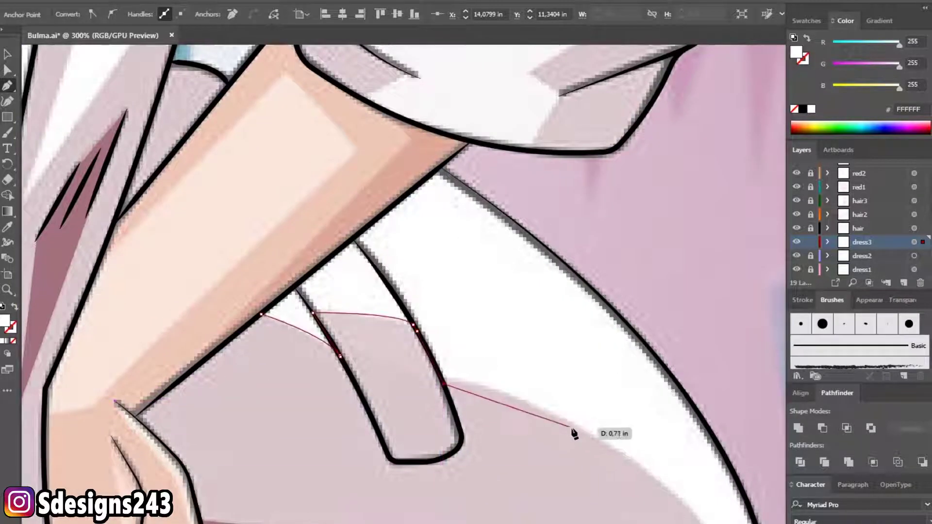
drag(644, 473, 456, 322)
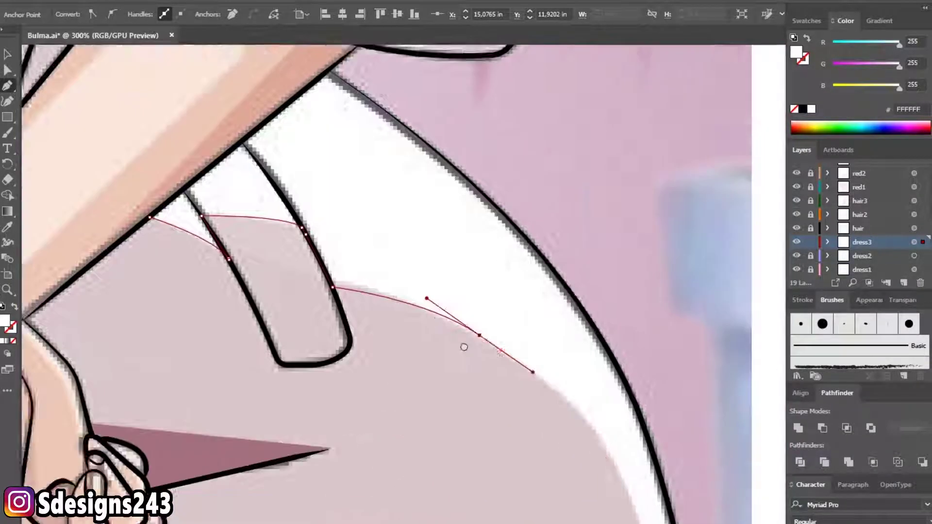
drag(563, 469, 588, 522)
key(ctrl+z)
drag(550, 443, 469, 285)
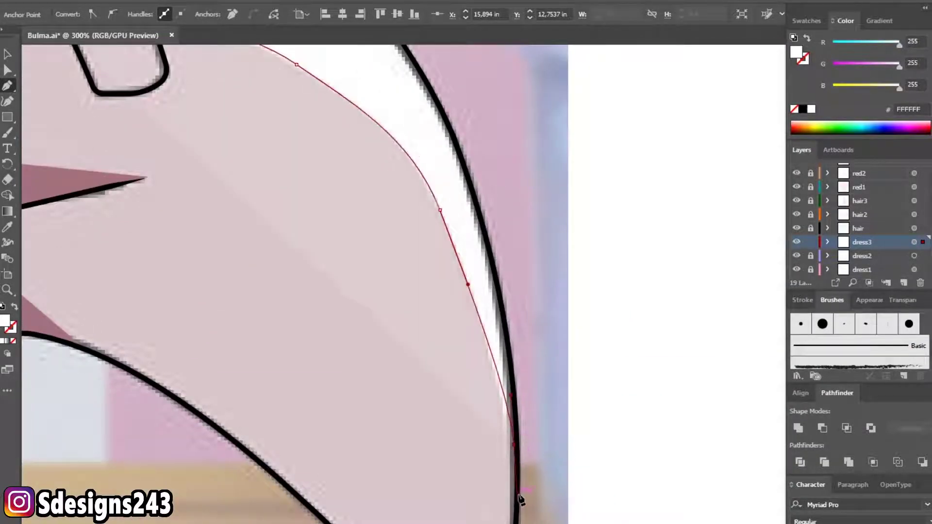
- Curve the path up the coat's outer edge to the arm and close the coat-tail shape
drag(517, 459, 523, 431)
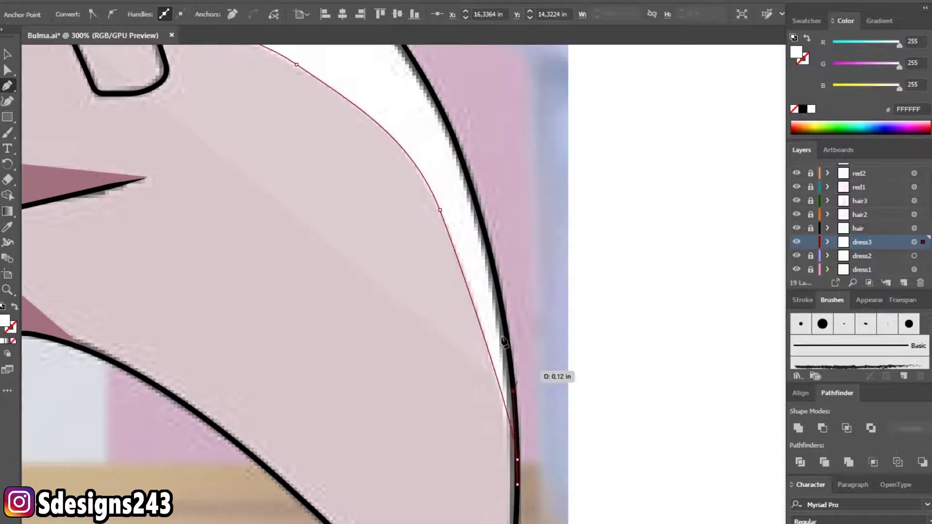
scroll(504, 341, up, 3)
scroll(468, 332, up, 3)
drag(431, 298, 409, 273)
scroll(402, 263, up, 4)
drag(405, 325, 365, 314)
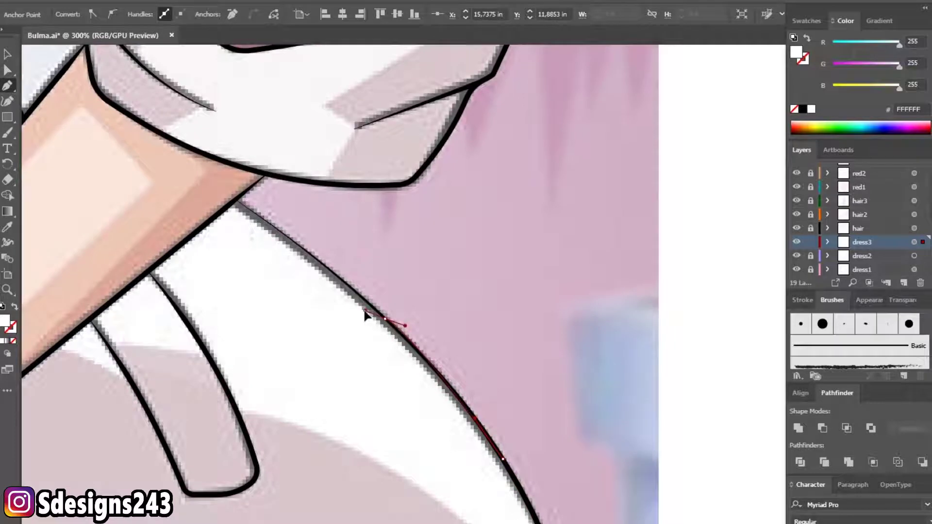
alt+scroll(307, 254, up, 2)
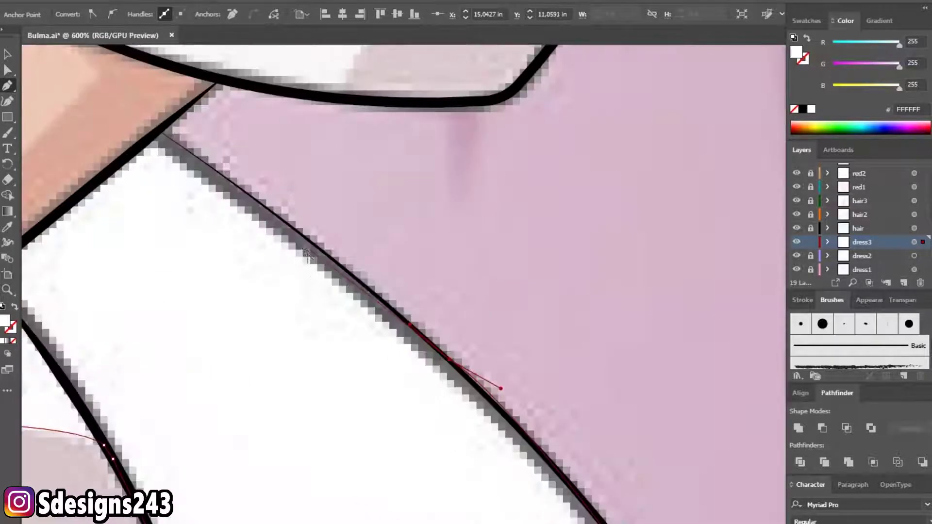
click(309, 245)
scroll(321, 292, up, 3)
click(290, 250)
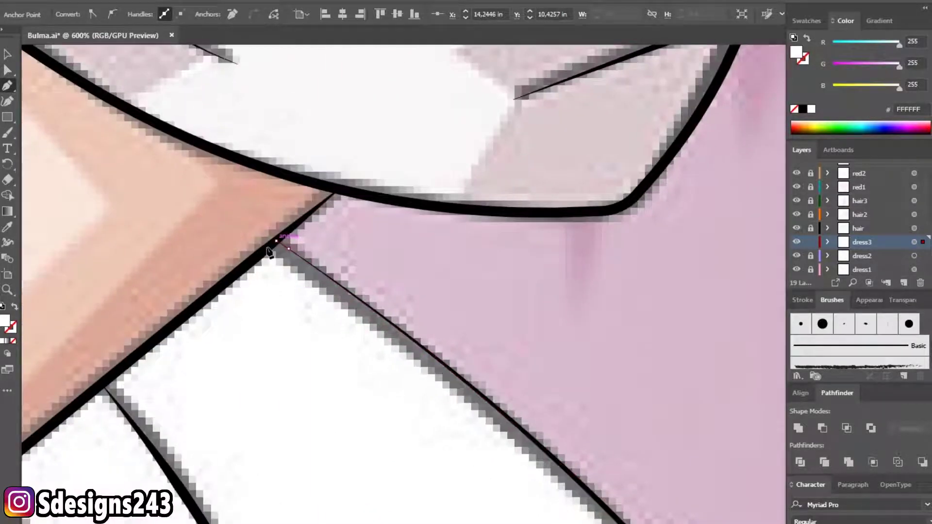
alt+scroll(124, 380, down, 3)
alt+scroll(270, 350, up, 2)
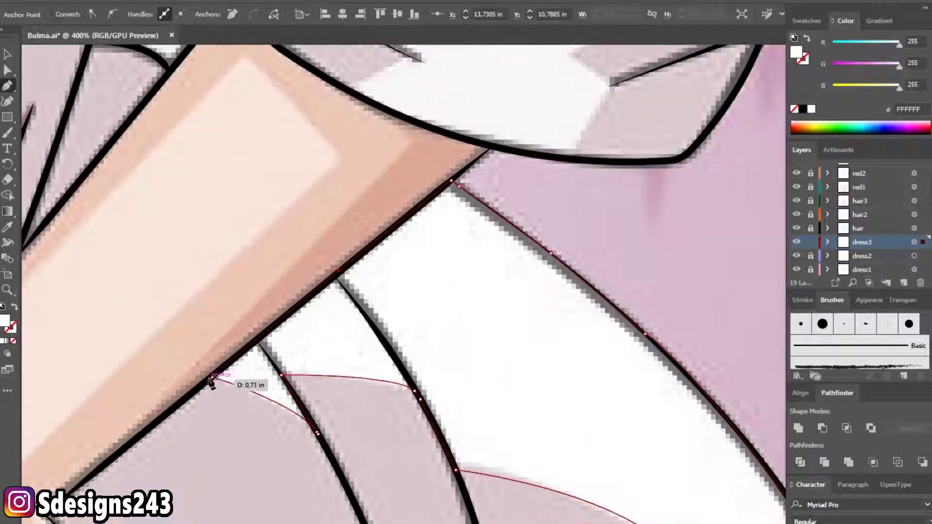
alt+scroll(293, 360, down, 2)
alt+scroll(384, 309, down, 2)
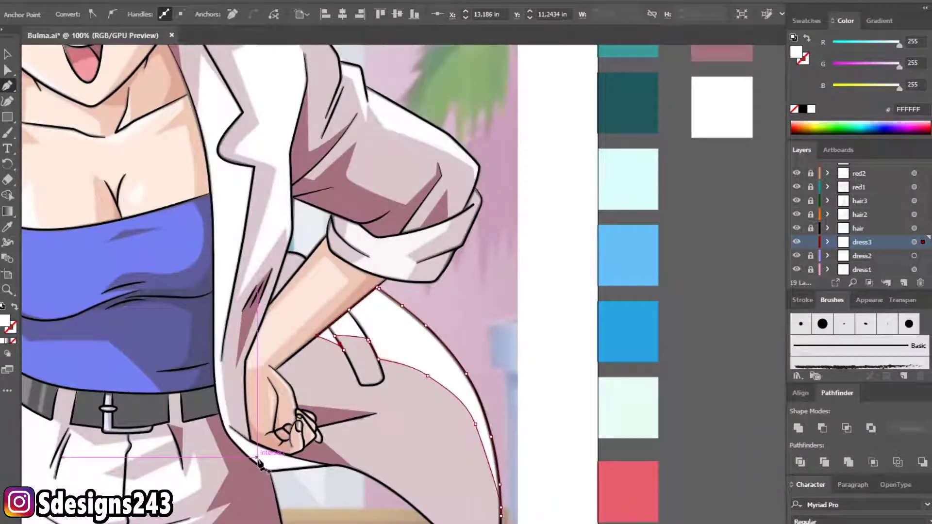
alt+scroll(226, 395, down, 1)
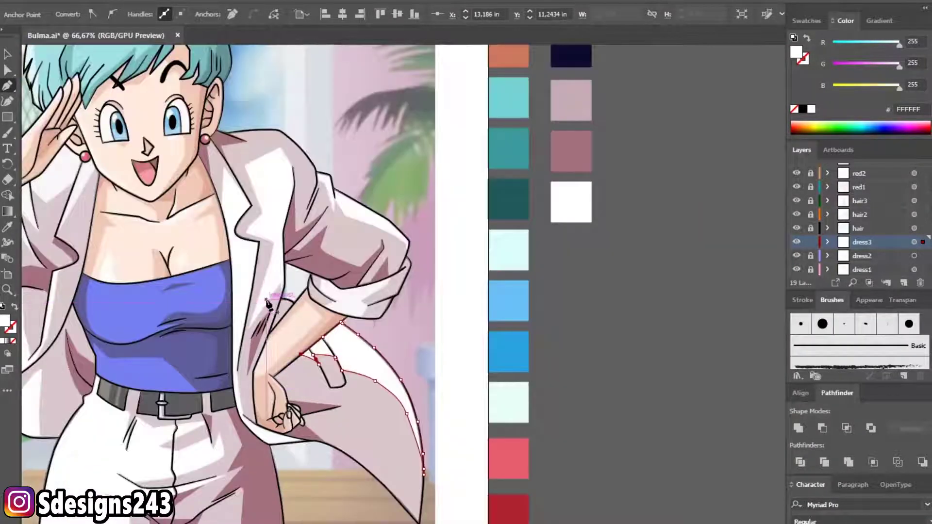
alt+scroll(267, 327, down, 1)
- Deselect, then set the dress2 layer's artwork to 10% opacity
key(v)
click(689, 315)
scroll(578, 358, right, 1)
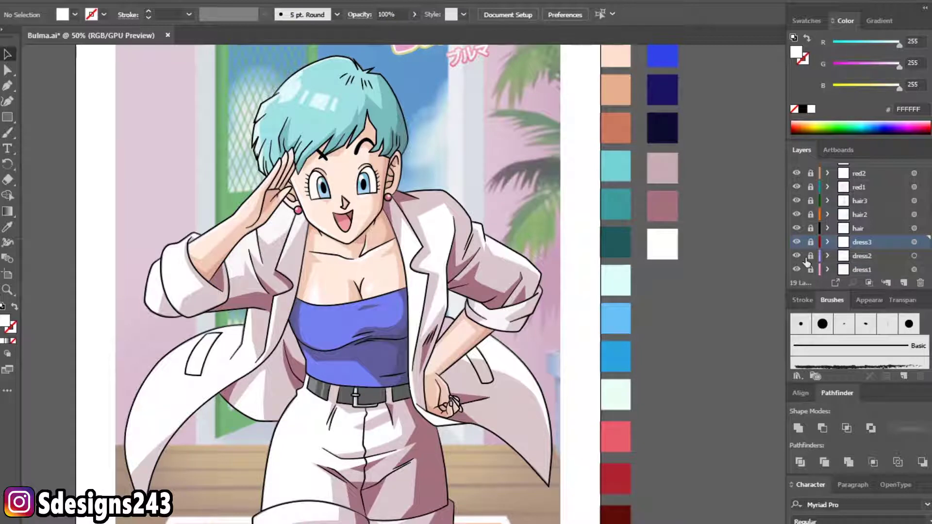
click(914, 256)
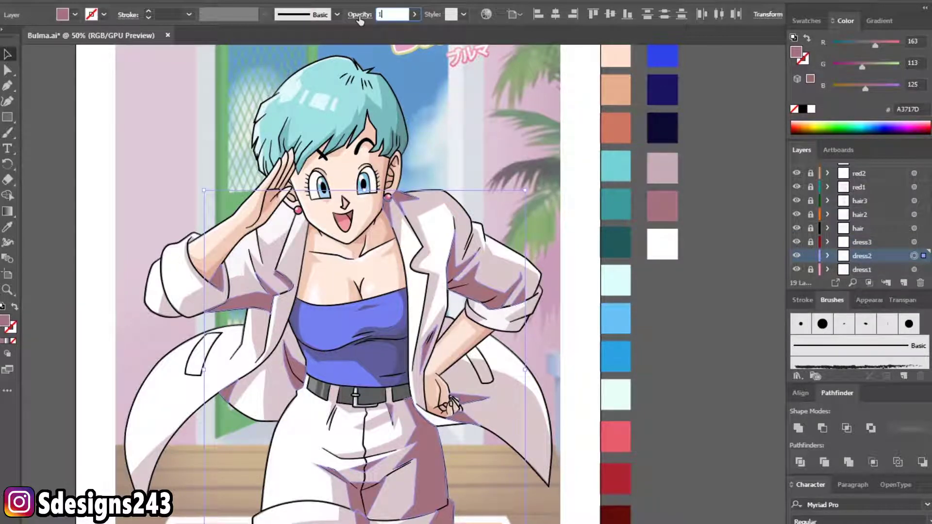
text(10)
key(Return)
- Lock the dress2 layer and unlock dress3, leaving nothing selected
click(810, 256)
click(810, 241)
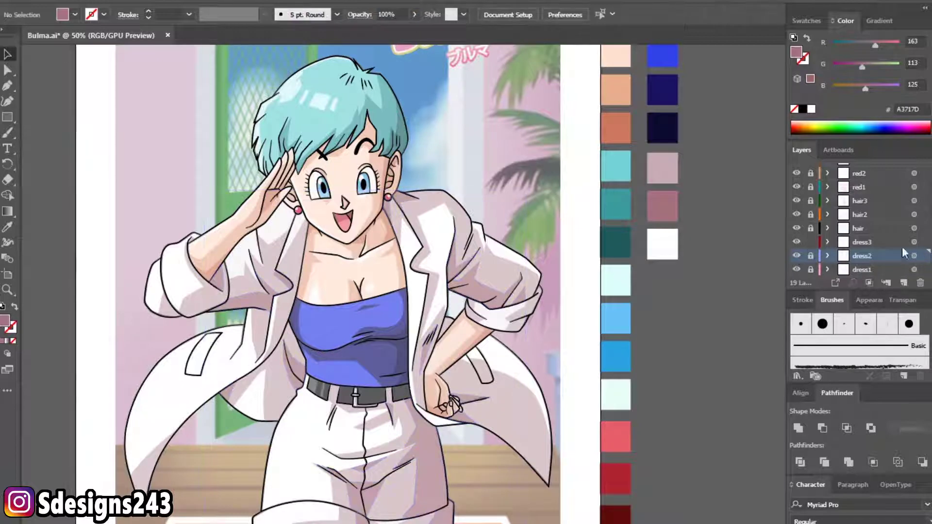
click(915, 241)
click(811, 242)
scroll(816, 257, down, 1)
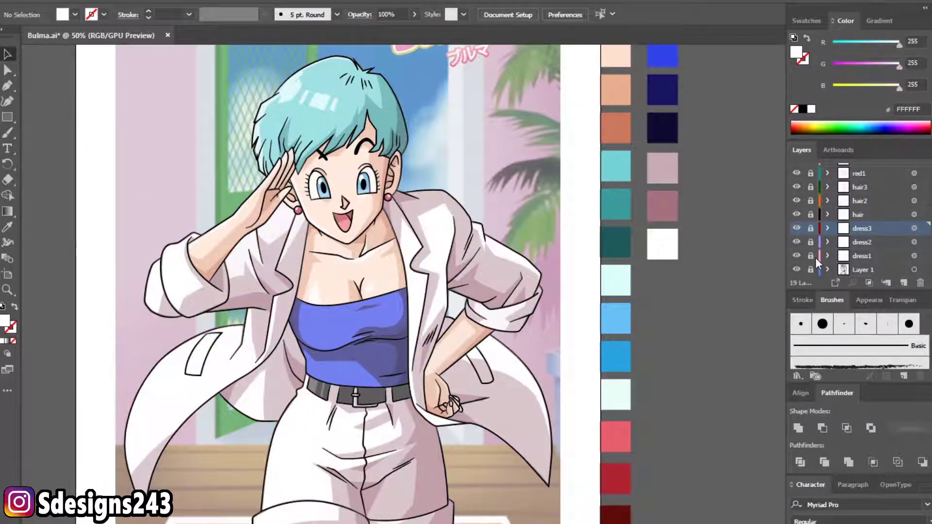
- Hide the Layer 1 reference, unlock dress1–dress3, and set all dress shading to 100% opacity
click(796, 271)
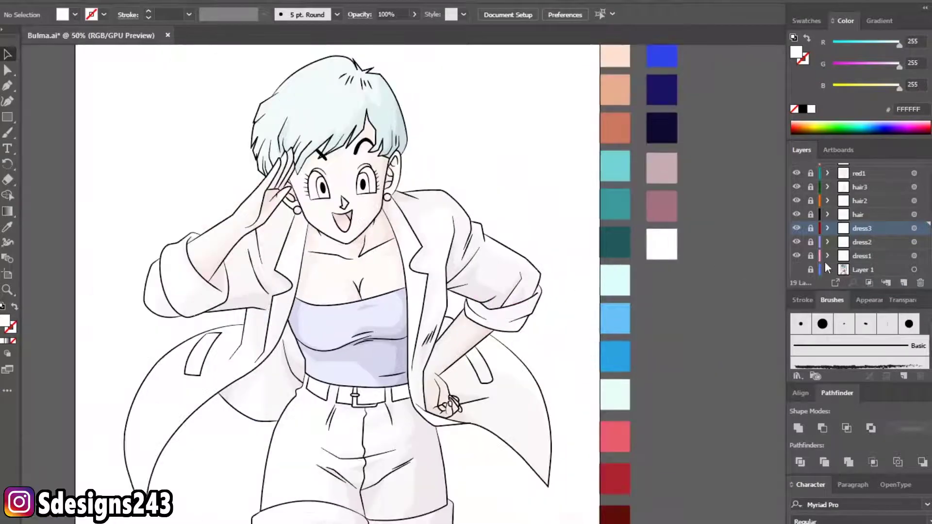
click(873, 256)
drag(810, 256, 810, 228)
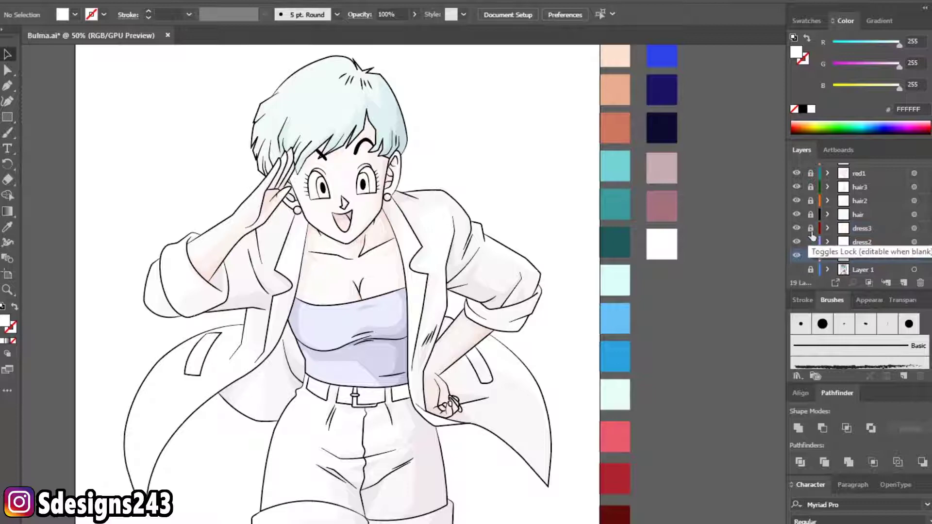
key(ctrl+a)
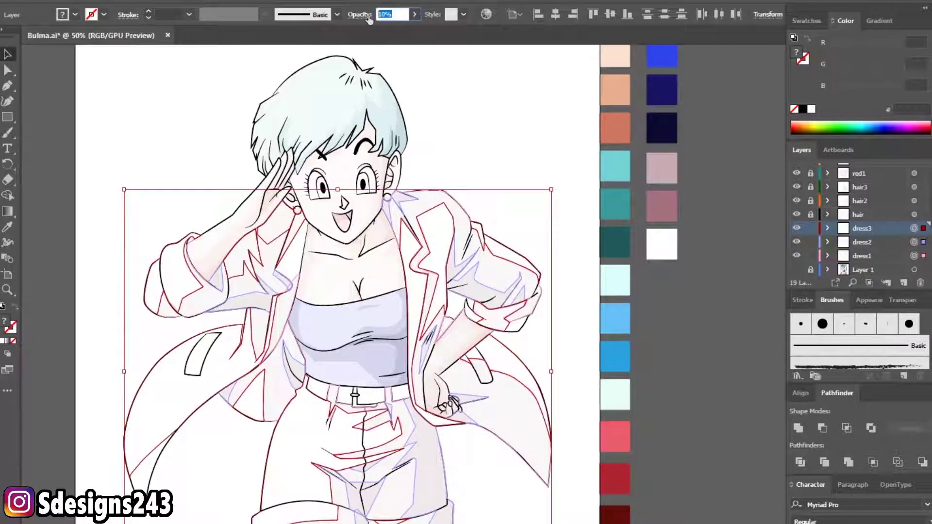
text(00)
key(Return)
click(188, 127)
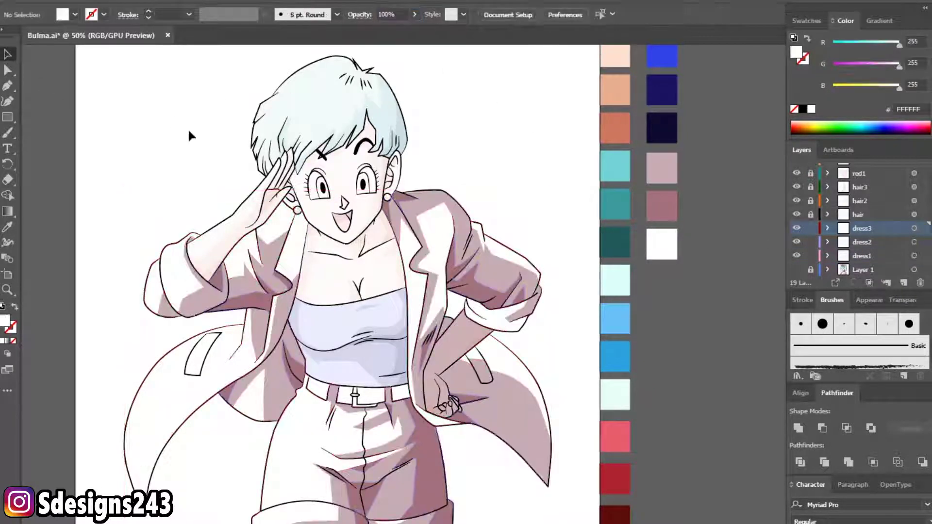
- Reframe the view on the figure and select the jacket shading shape on dress1
scroll(405, 208, down, 2)
scroll(478, 162, up, 2)
drag(479, 162, 493, 165)
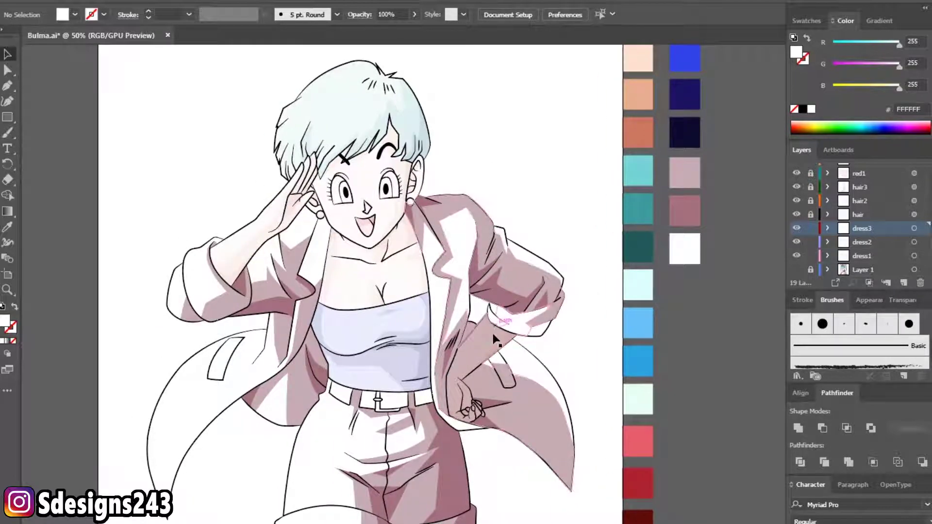
scroll(485, 354, up, 1)
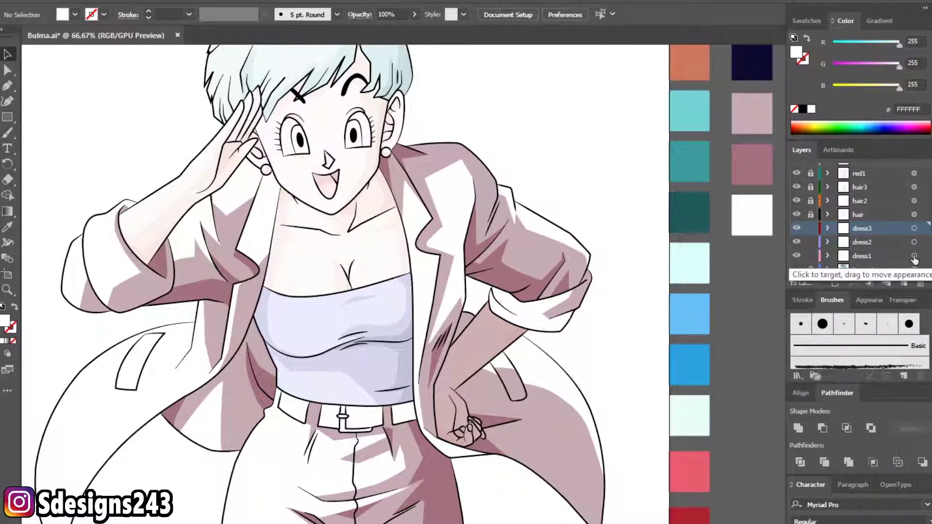
click(487, 344)
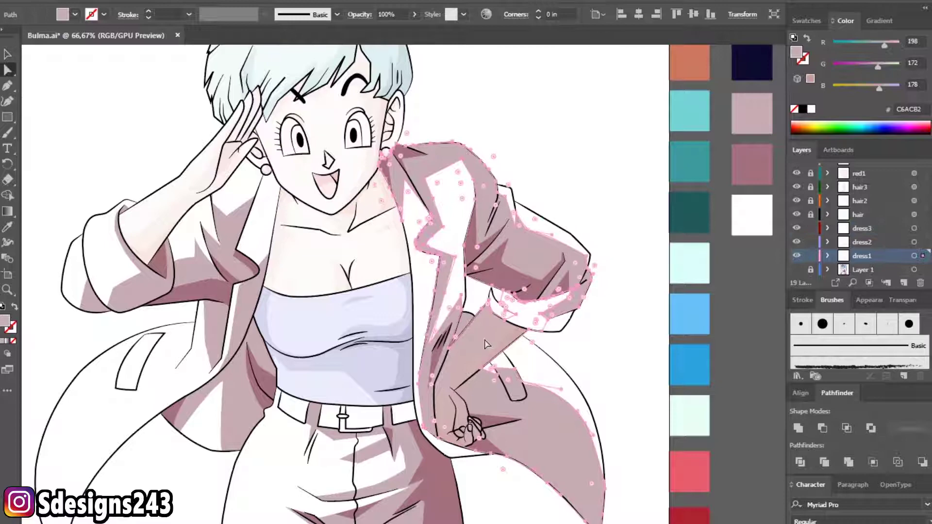
- Switch to the Eraser and enlarge its size in the tool settings
click(10, 181)
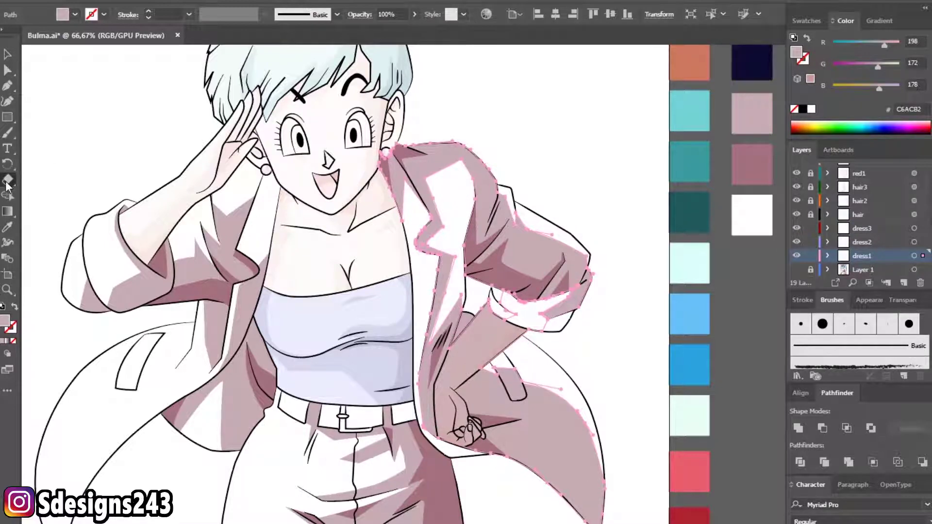
double_click(8, 181)
drag(349, 327, 354, 326)
click(533, 356)
- Erase a light strip along the jacket edge down to the lower corner
scroll(455, 339, up, 5)
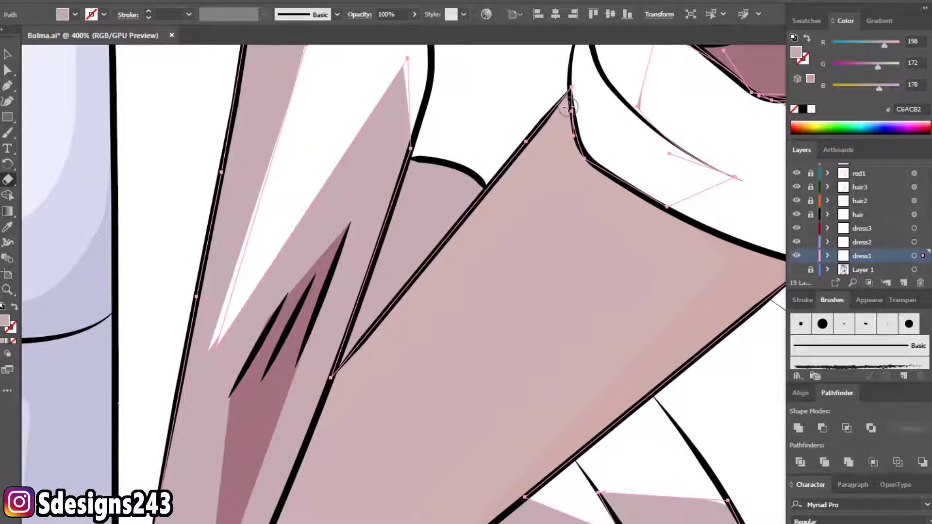
mouse_move(522, 164)
mouse_down()
mouse_move(502, 208)
mouse_move(524, 144)
mouse_up()
scroll(465, 218, up, 1)
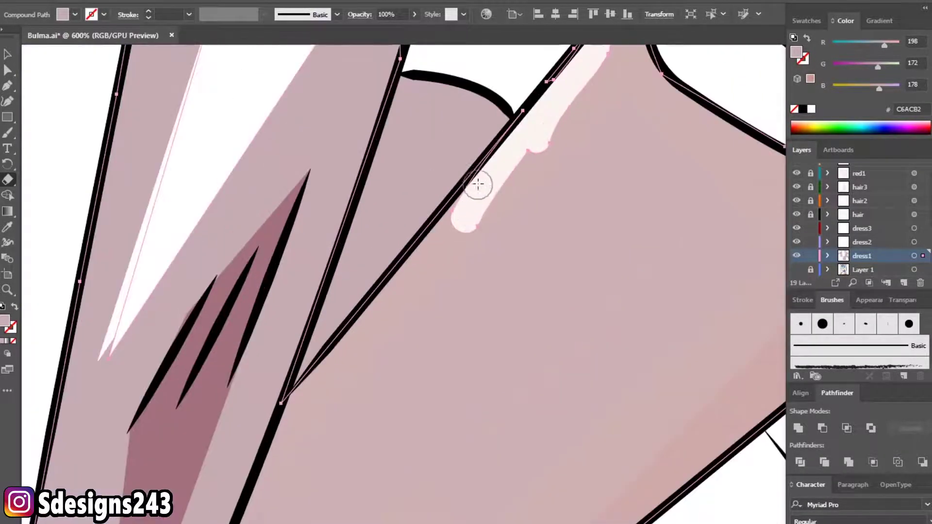
drag(487, 179, 313, 386)
scroll(316, 386, down, 3)
drag(319, 319, 297, 354)
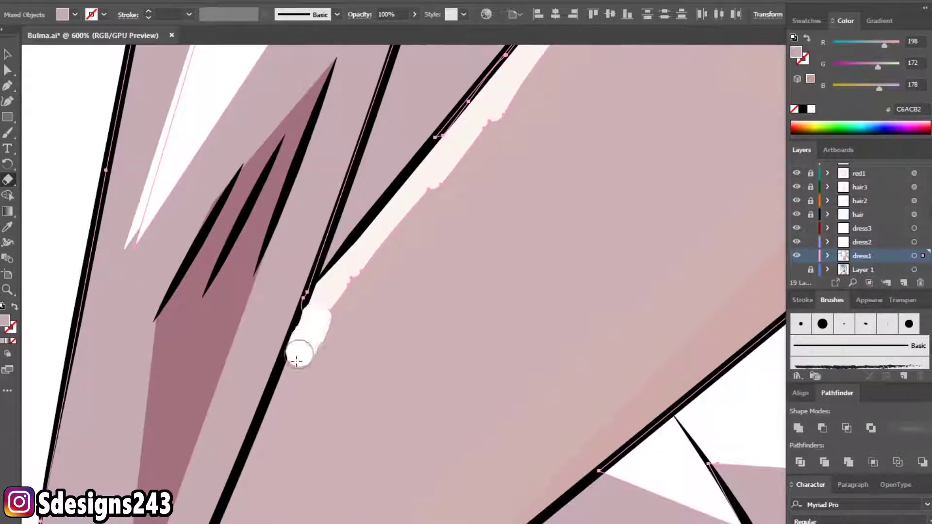
scroll(298, 353, down, 3)
drag(323, 271, 300, 328)
scroll(300, 336, down, 3)
drag(314, 250, 277, 317)
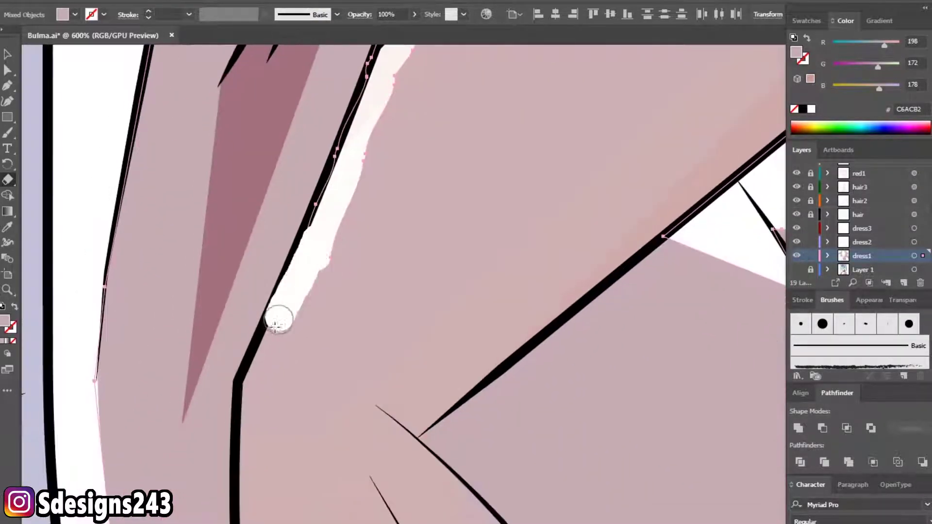
scroll(277, 316, down, 3)
drag(302, 274, 308, 293)
scroll(315, 223, down, 3)
drag(318, 218, 307, 366)
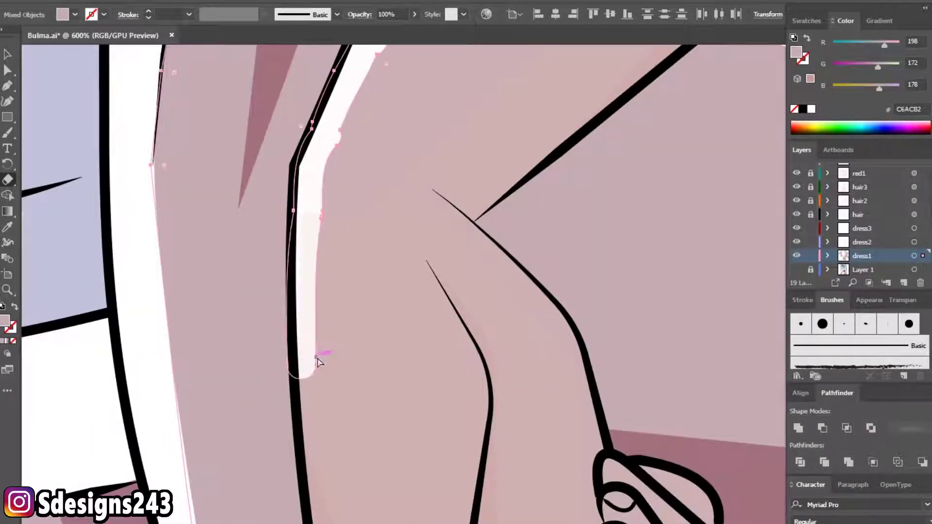
- Paint highlights down the arm edge, along the finger and hand edges, and across the thumb and palm
key(ctrl+z)
drag(308, 194, 308, 371)
scroll(308, 370, down, 3)
drag(290, 283, 297, 392)
scroll(291, 340, down, 3)
mouse_move(293, 365)
mouse_down()
mouse_move(308, 447)
mouse_move(349, 477)
mouse_move(332, 412)
mouse_move(405, 441)
mouse_up()
drag(478, 455, 528, 434)
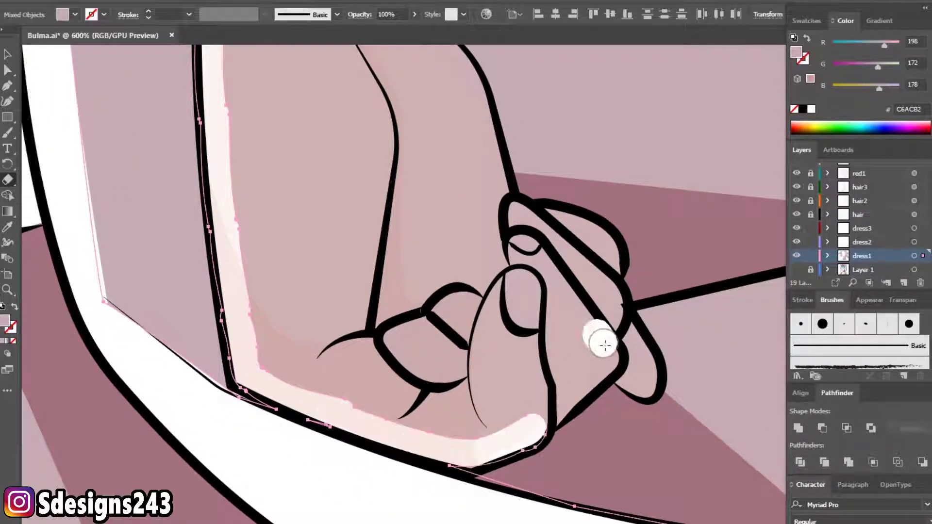
drag(590, 379, 536, 423)
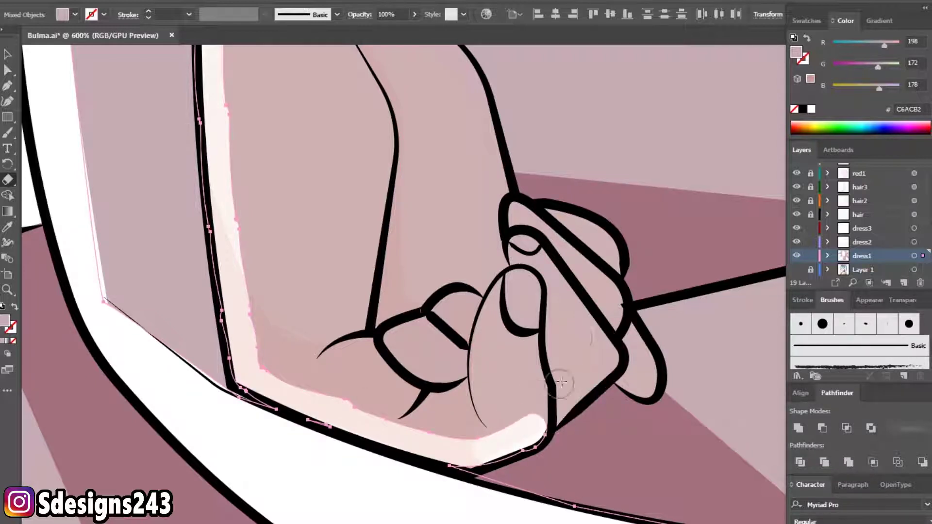
mouse_move(584, 323)
mouse_down()
mouse_move(603, 354)
mouse_move(576, 386)
mouse_move(524, 402)
mouse_up()
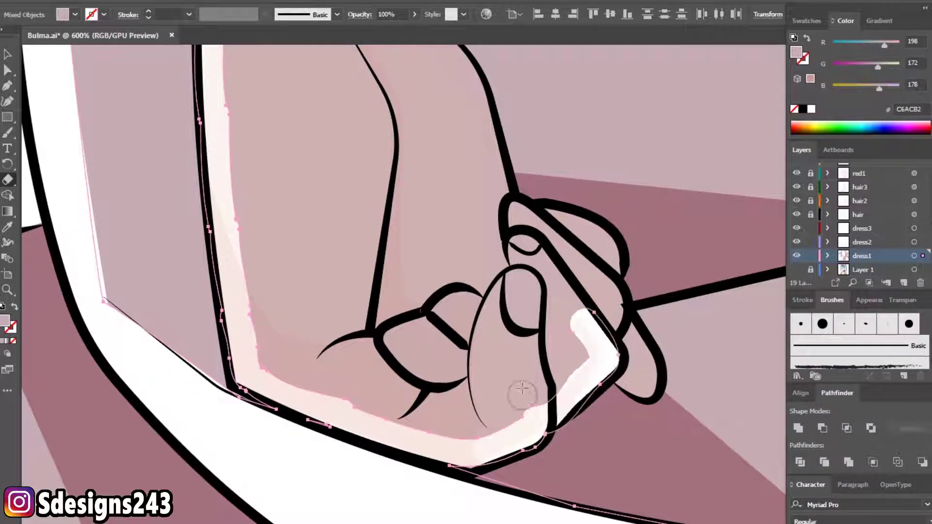
mouse_move(517, 282)
mouse_down()
mouse_move(510, 354)
mouse_move(405, 343)
mouse_move(416, 387)
mouse_move(571, 348)
mouse_move(464, 402)
mouse_up()
- Add highlights down the finger and on the fingertip, undoing the stroke that covers the outlines
scroll(429, 339, up, 1)
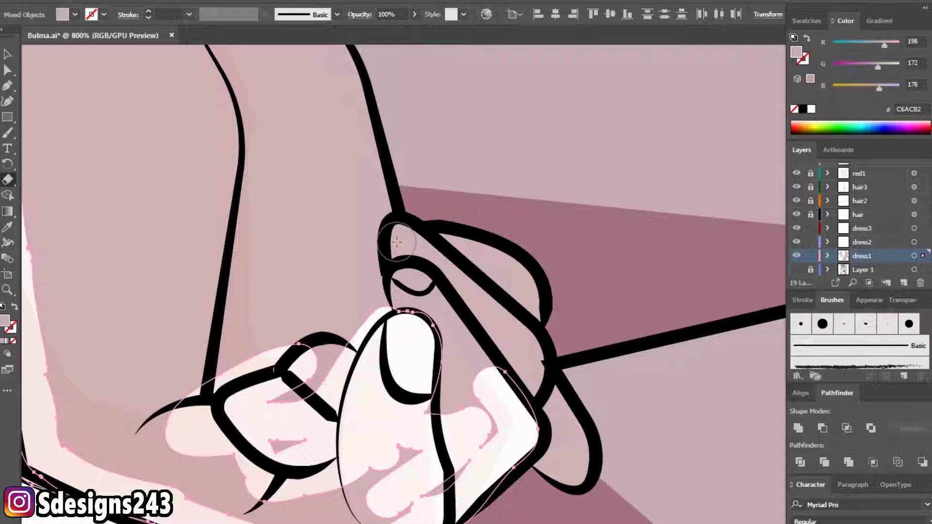
mouse_move(396, 242)
mouse_down()
mouse_move(499, 322)
mouse_move(501, 358)
mouse_move(514, 339)
mouse_move(542, 374)
mouse_move(563, 447)
mouse_move(565, 435)
mouse_up()
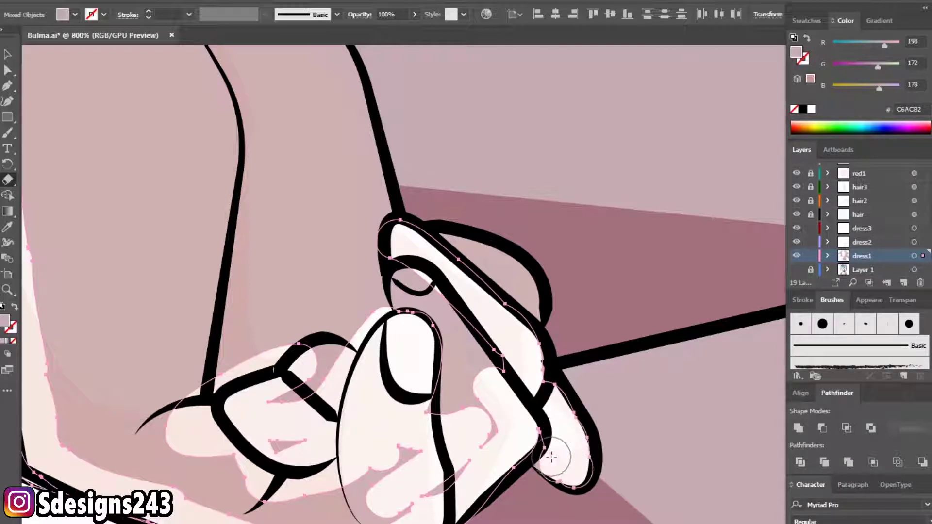
drag(511, 414, 454, 454)
mouse_move(374, 270)
mouse_down()
mouse_move(490, 385)
mouse_move(442, 250)
mouse_move(516, 291)
mouse_move(450, 401)
mouse_up()
key(ctrl+z)
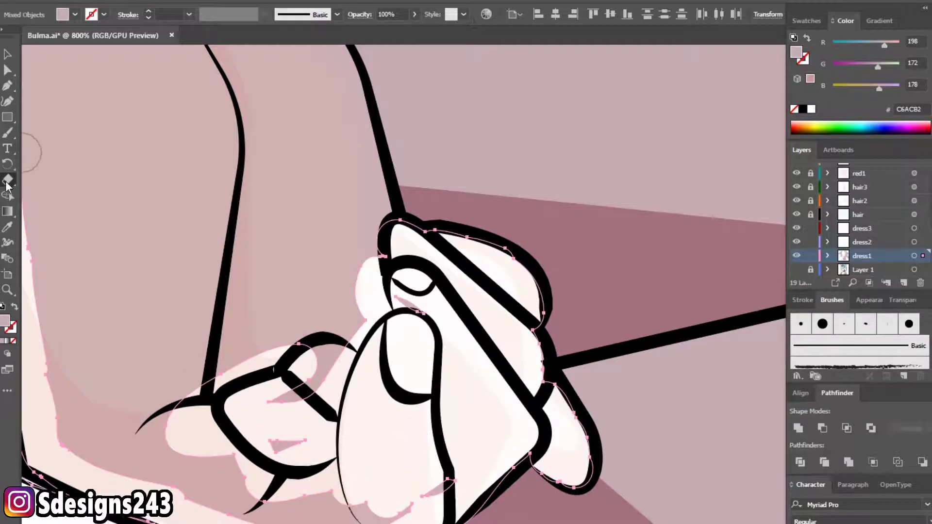
- Increase the brush size in the tool settings
double_click(8, 181)
key(Return)
mouse_move(367, 326)
mouse_down()
mouse_move(403, 326)
mouse_move(360, 327)
mouse_up()
- Sweep broad highlights across the fingertips and the upper arm area
double_click(8, 180)
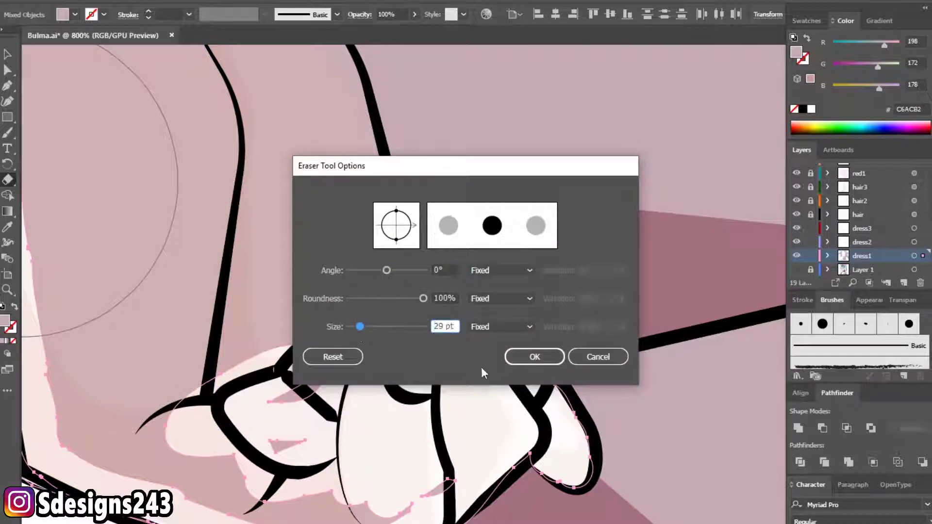
key(Return)
mouse_move(430, 413)
mouse_down()
mouse_move(289, 406)
mouse_move(169, 364)
mouse_move(360, 343)
mouse_move(368, 304)
mouse_move(347, 246)
mouse_up()
scroll(360, 343, up, 3)
scroll(347, 245, up, 3)
drag(395, 347, 328, 258)
scroll(328, 258, up, 2)
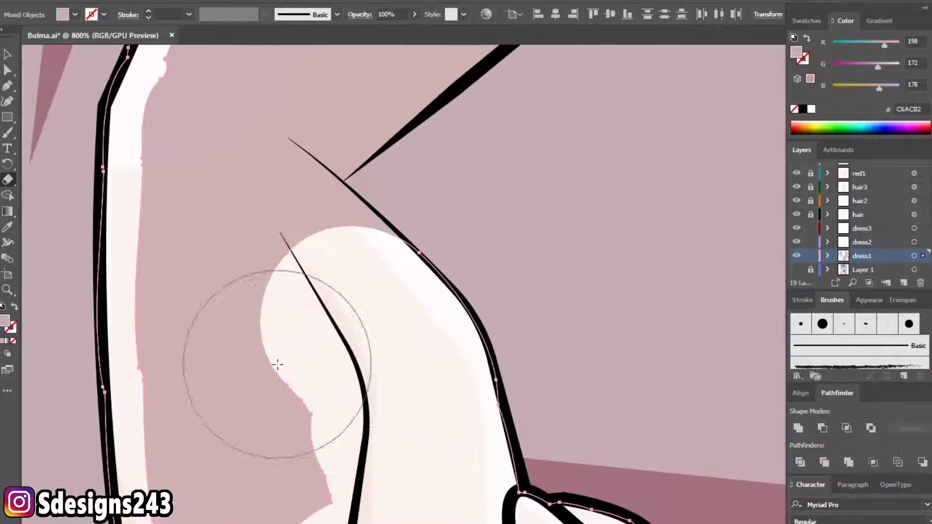
drag(278, 364, 214, 453)
- Cover more pink fill with large highlight swaths, undoing the stray dab and the top stroke
scroll(214, 423, down, 2)
scroll(281, 466, up, 4)
mouse_move(252, 218)
mouse_down()
mouse_move(234, 190)
mouse_move(237, 353)
mouse_up()
scroll(262, 306, up, 5)
mouse_move(291, 260)
mouse_down()
mouse_move(275, 285)
mouse_move(282, 290)
mouse_move(239, 441)
mouse_up()
scroll(248, 398, down, 3)
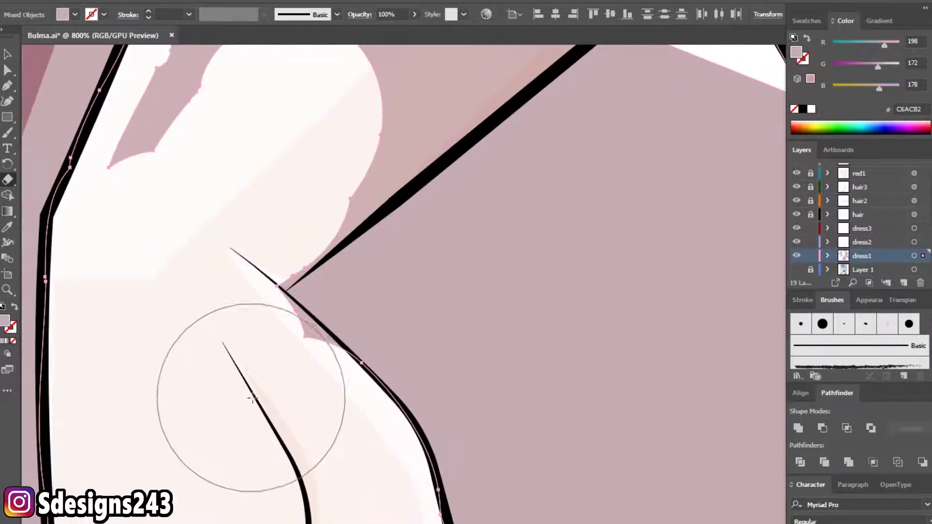
click(272, 407)
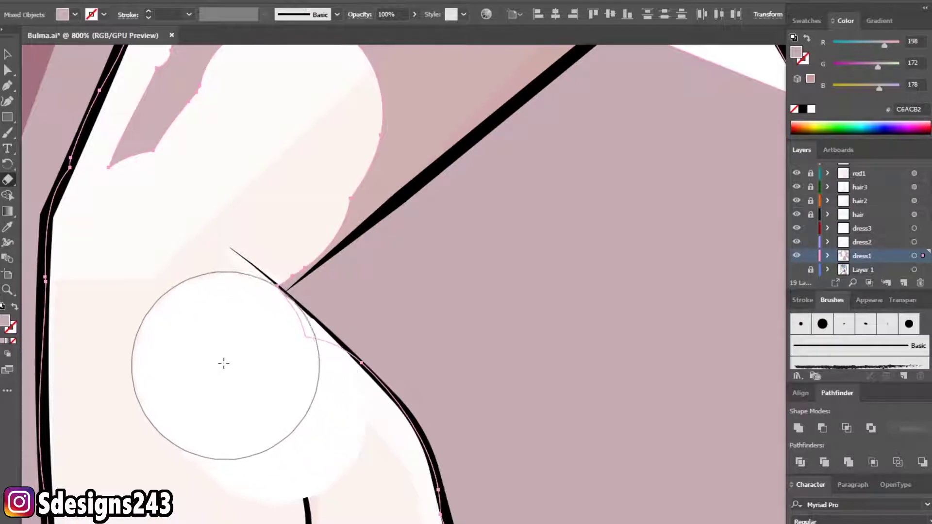
key(ctrl+z)
mouse_move(200, 276)
mouse_down()
mouse_move(299, 123)
mouse_move(250, 195)
mouse_up()
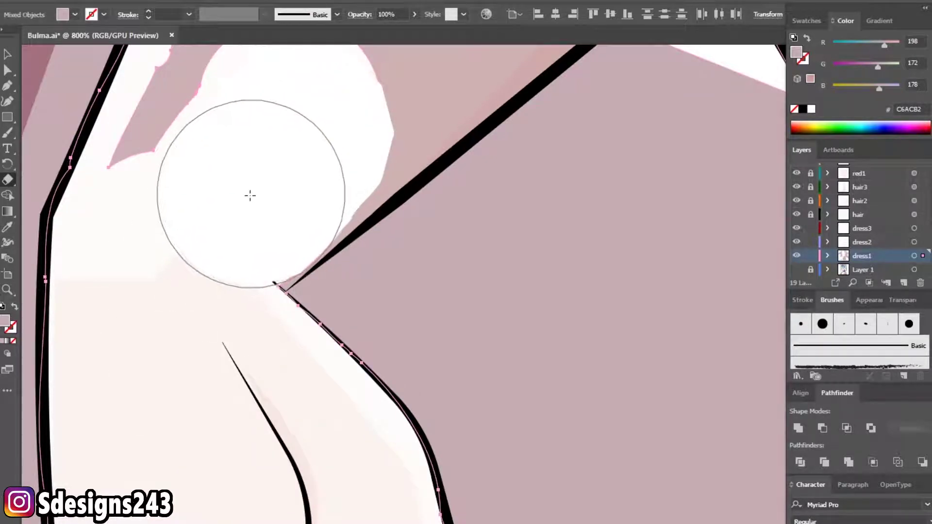
key(ctrl+z)
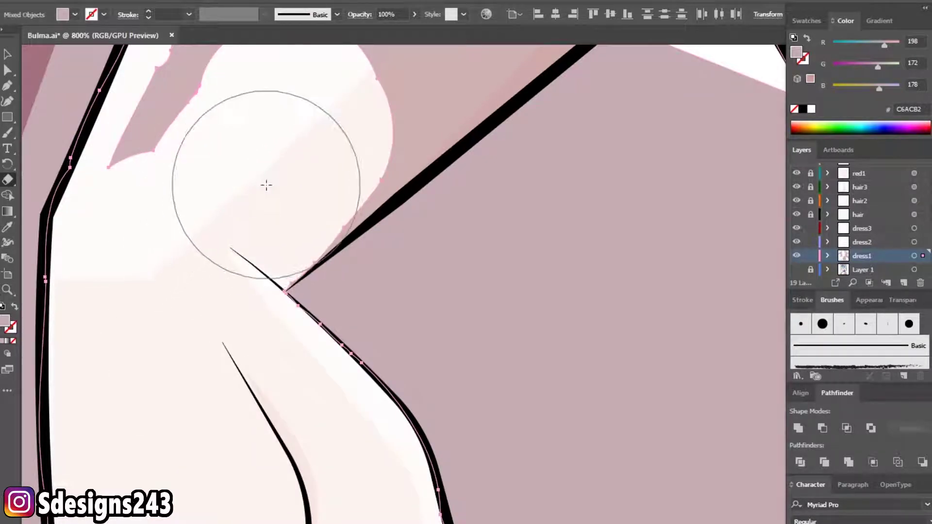
- Paint a wide highlight band along the arm, extending it to the highlight blob
scroll(354, 157, up, 3)
drag(354, 156, 214, 262)
scroll(278, 263, up, 5)
scroll(277, 262, right, 4)
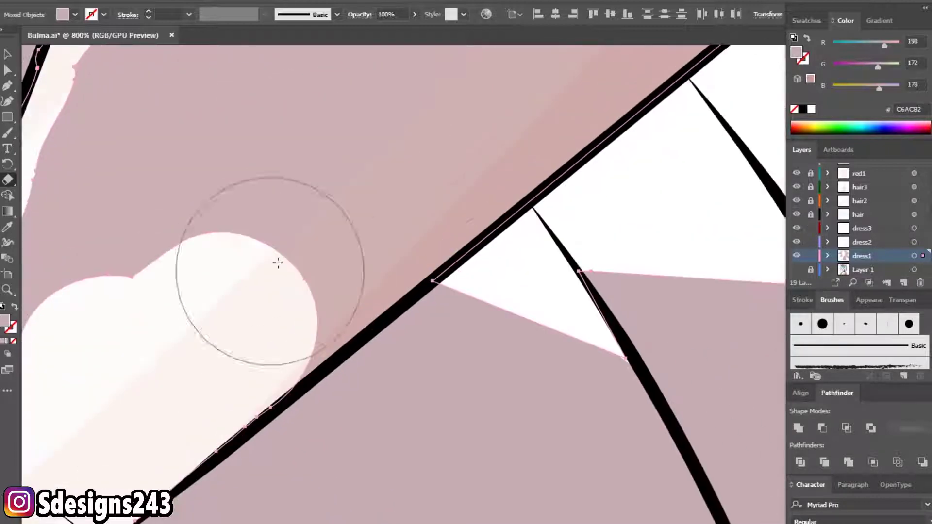
drag(439, 150, 256, 297)
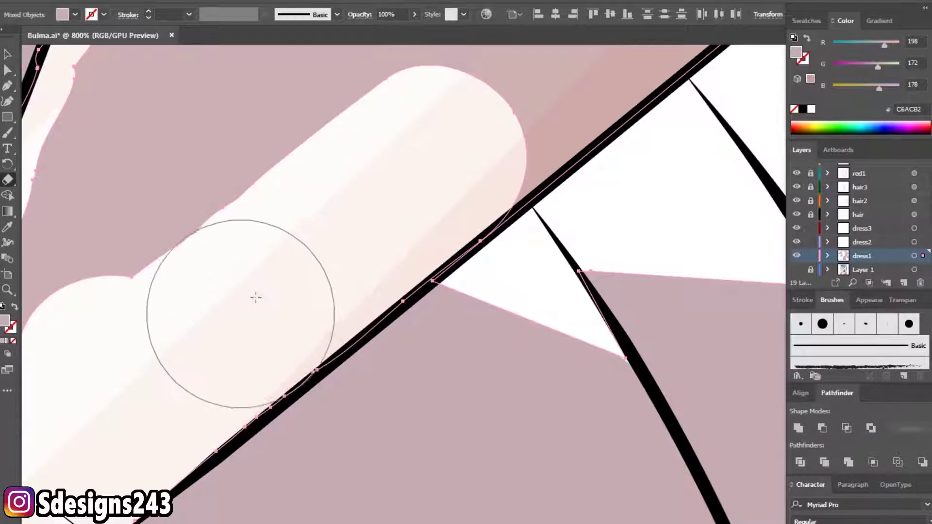
scroll(255, 298, up, 5)
scroll(256, 297, right, 5)
drag(364, 253, 270, 329)
- Paint wide highlight bands down the arm to cover the remaining pink
scroll(322, 261, down, 3)
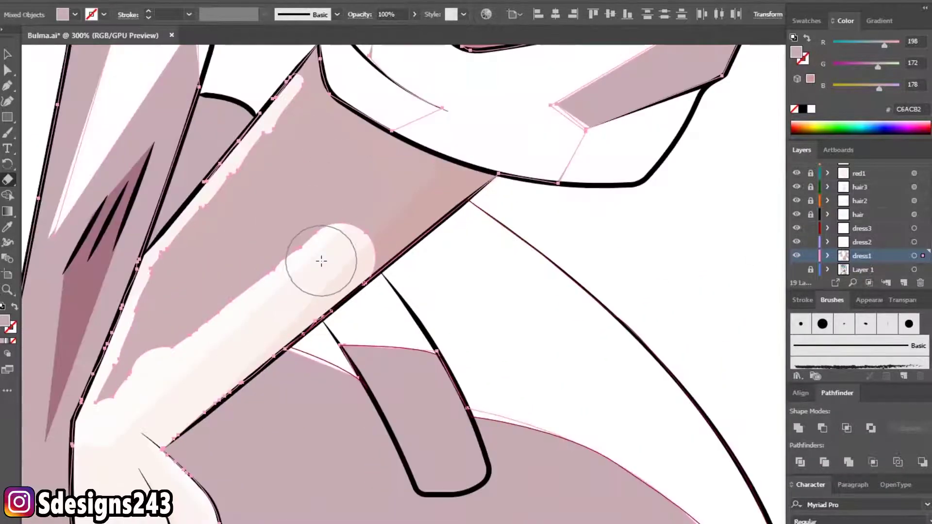
scroll(321, 261, up, 1)
scroll(354, 191, up, 1)
scroll(410, 163, up, 1)
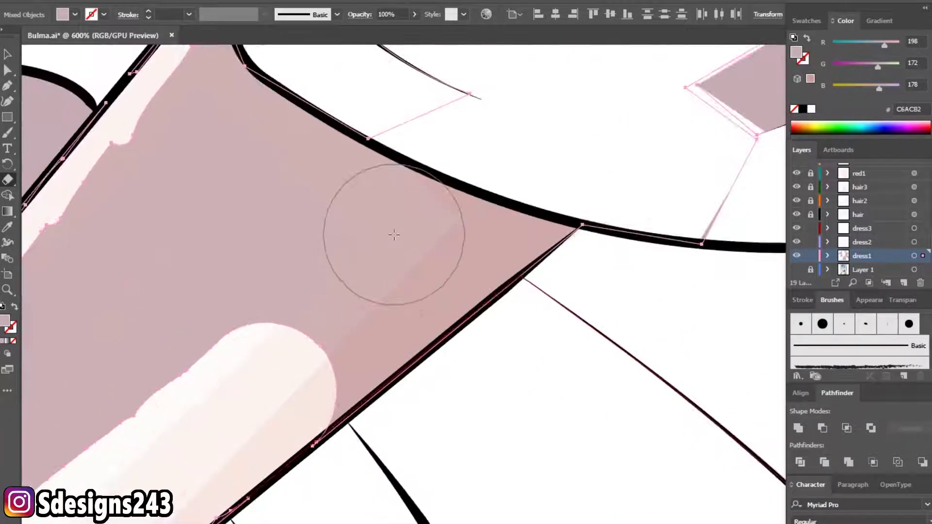
drag(394, 235, 293, 343)
drag(393, 277, 281, 377)
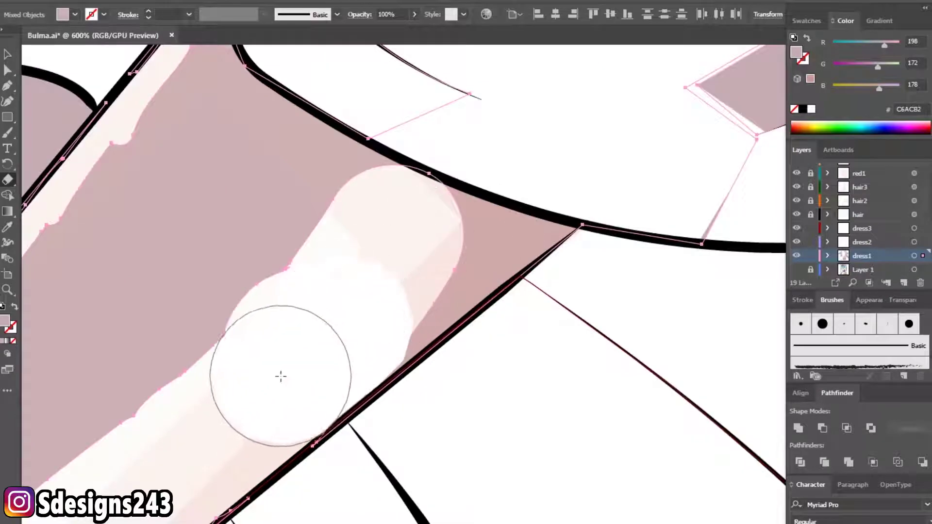
scroll(421, 280, left, 3)
scroll(378, 254, down, 5)
drag(212, 416, 233, 445)
scroll(234, 445, up, 4)
scroll(234, 445, right, 2)
mouse_move(204, 406)
mouse_down()
mouse_move(350, 385)
mouse_move(246, 318)
mouse_move(392, 347)
mouse_up()
scroll(393, 348, up, 4)
scroll(393, 348, right, 3)
mouse_move(212, 371)
mouse_down()
mouse_move(372, 208)
mouse_move(457, 279)
mouse_up()
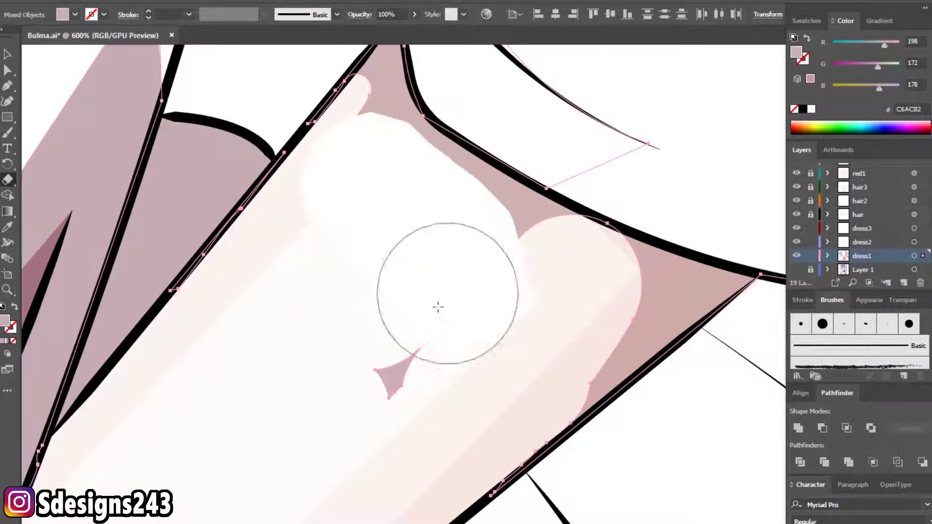
- Reduce the brush to 22 pt and highlight the cuff and lower-right arm edges, then shrink it to 3 pt
double_click(8, 179)
drag(360, 327, 356, 329)
click(515, 357)
scroll(316, 175, right, 2)
scroll(316, 175, up, 1)
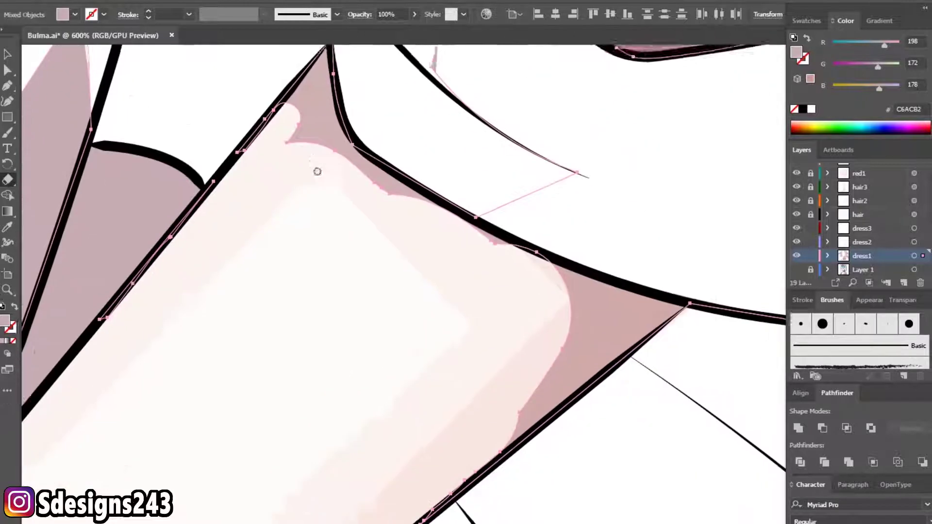
mouse_move(561, 277)
mouse_down()
mouse_move(623, 293)
mouse_move(514, 405)
mouse_up()
drag(563, 362, 589, 304)
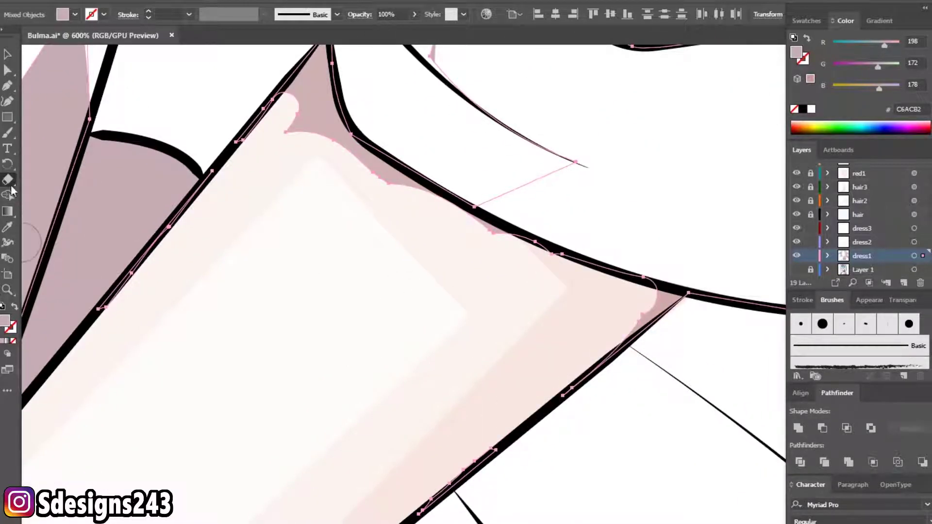
double_click(9, 182)
drag(357, 330, 346, 328)
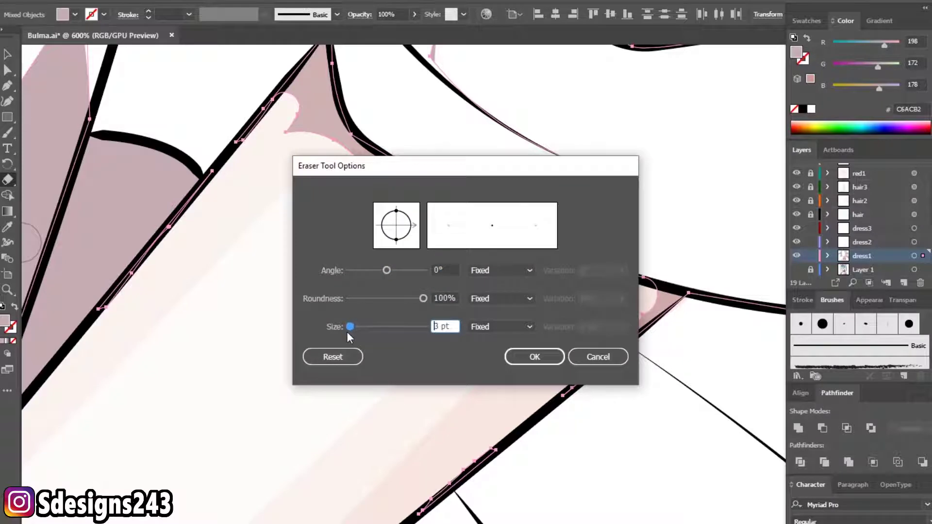
- Using the 3 pt brush, tidy the highlight edge along the outline and corner
click(534, 356)
scroll(522, 321, up, 1)
drag(543, 324, 508, 341)
click(535, 324)
scroll(466, 369, up, 2)
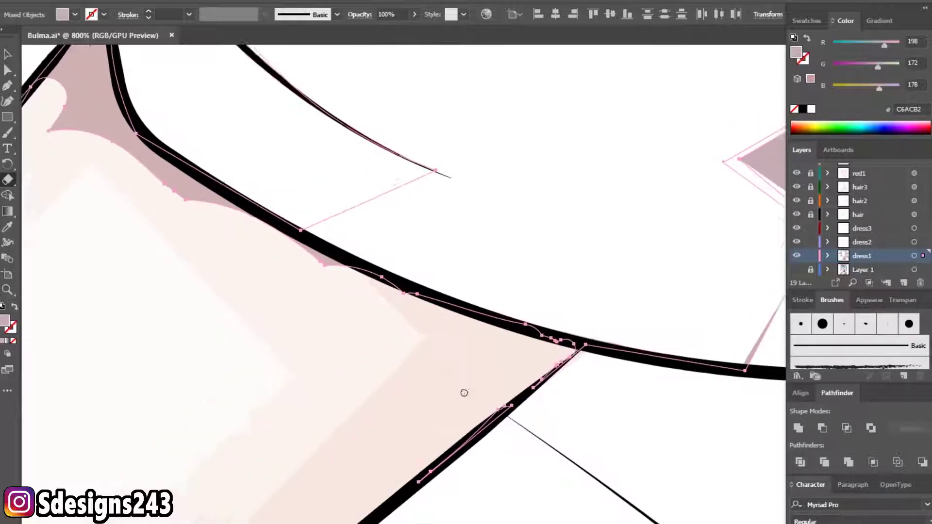
drag(235, 246, 417, 427)
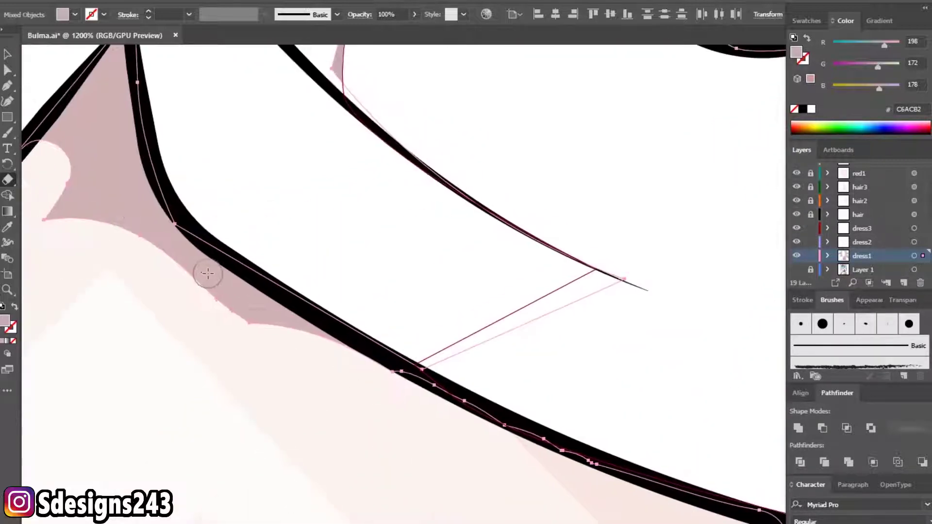
- Trim highlight edges along the outline and remove the small leftover pink shape
drag(330, 370, 396, 417)
drag(335, 351, 396, 392)
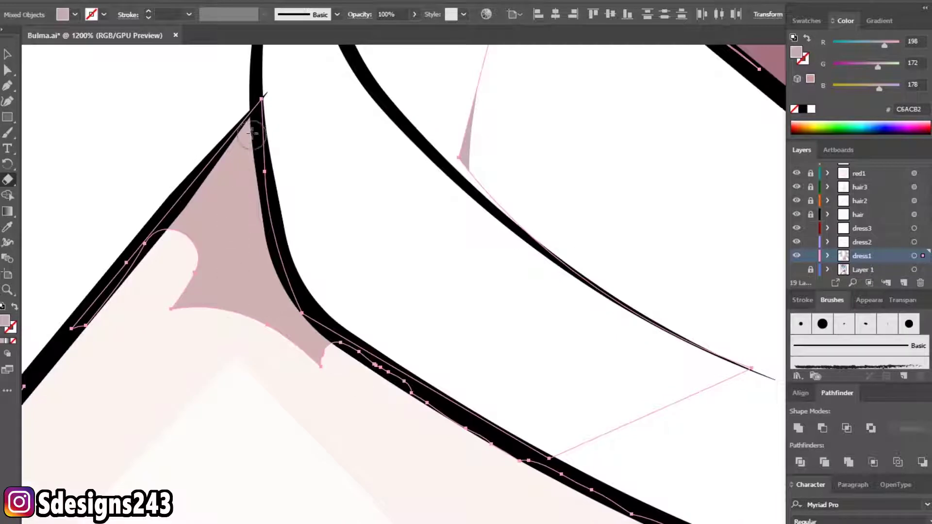
drag(250, 131, 318, 338)
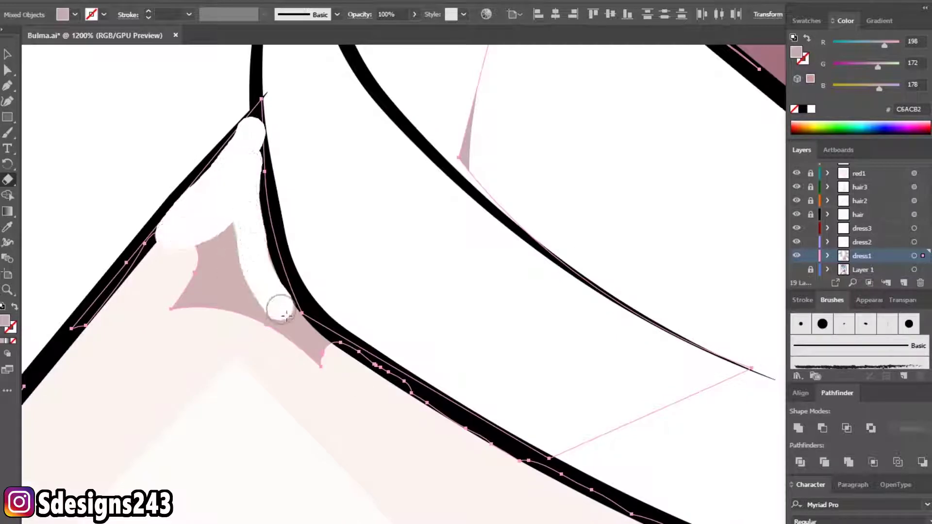
drag(318, 339, 248, 287)
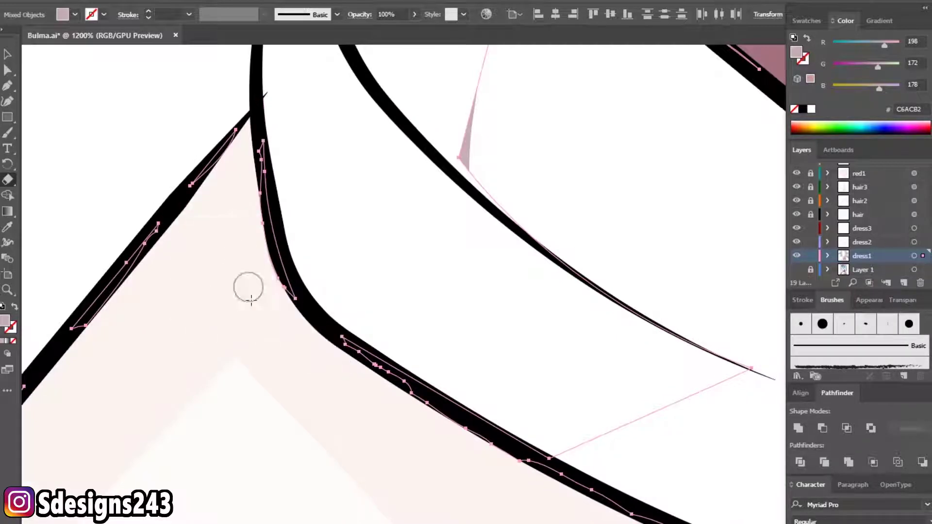
alt+scroll(285, 312, down, 3)
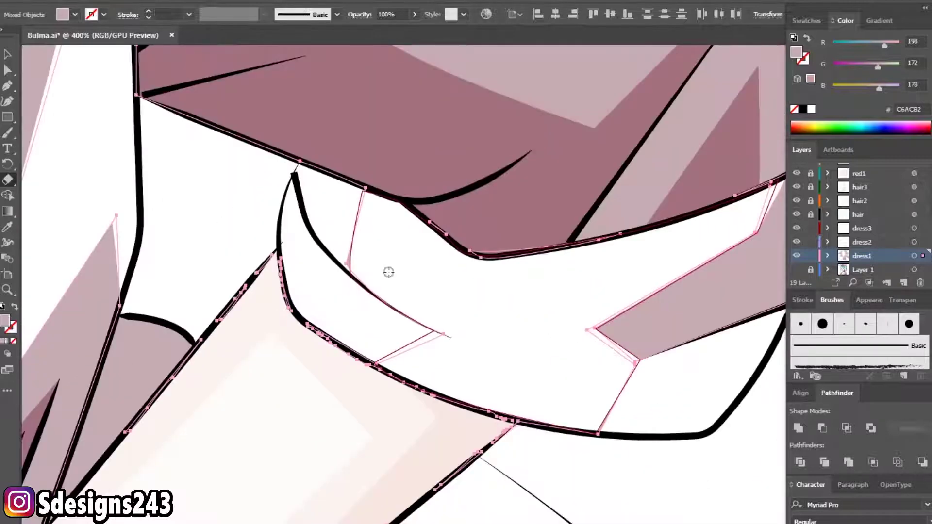
alt+scroll(389, 272, down, 2)
alt+scroll(408, 276, down, 1)
- Check a path and the white cuff shape with the Selection tool, then deselect everything
key(v)
click(232, 214)
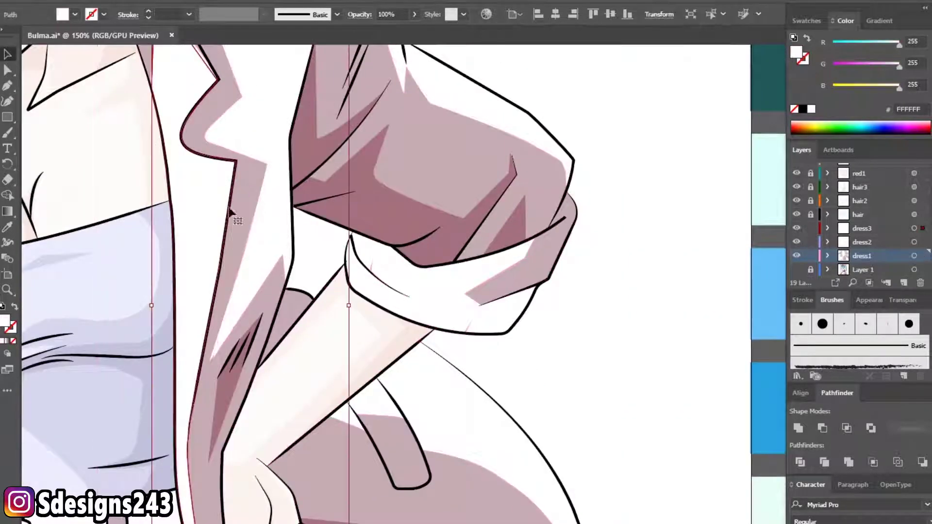
alt+scroll(436, 295, up, 2)
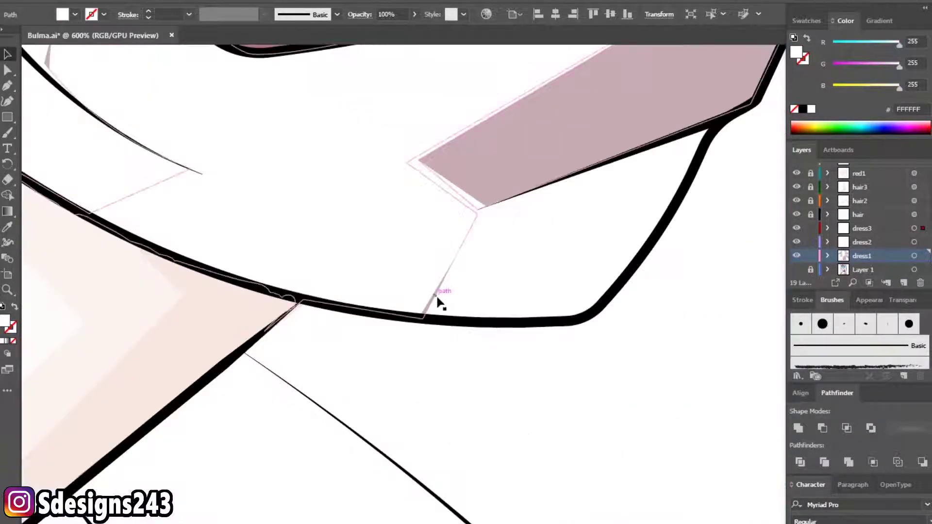
click(433, 295)
alt+scroll(509, 432, up, 2)
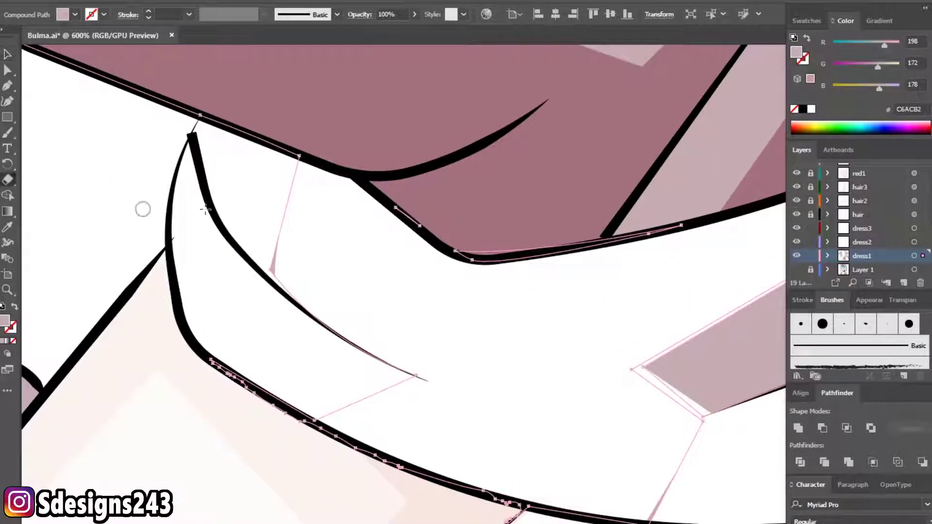
scroll(327, 285, down, 3)
scroll(607, 401, right, 3)
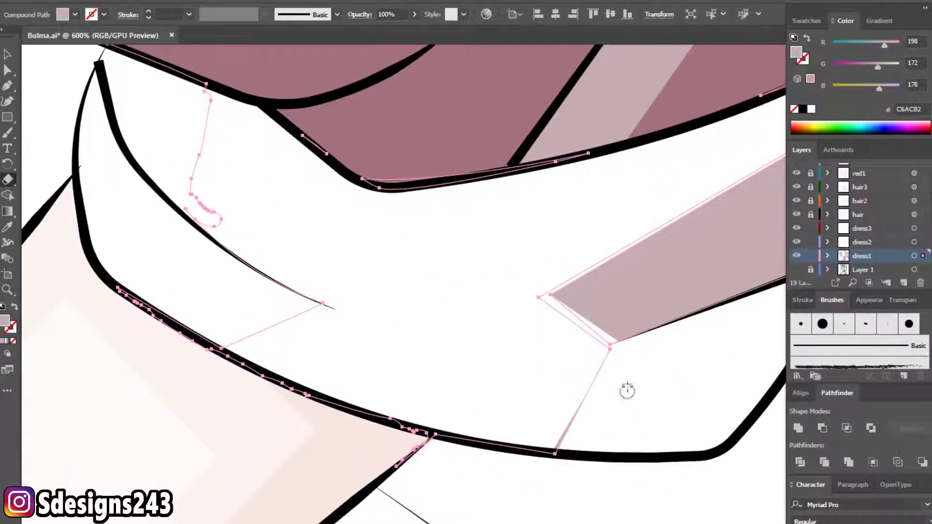
alt+scroll(489, 366, down, 2)
alt+scroll(489, 367, down, 3)
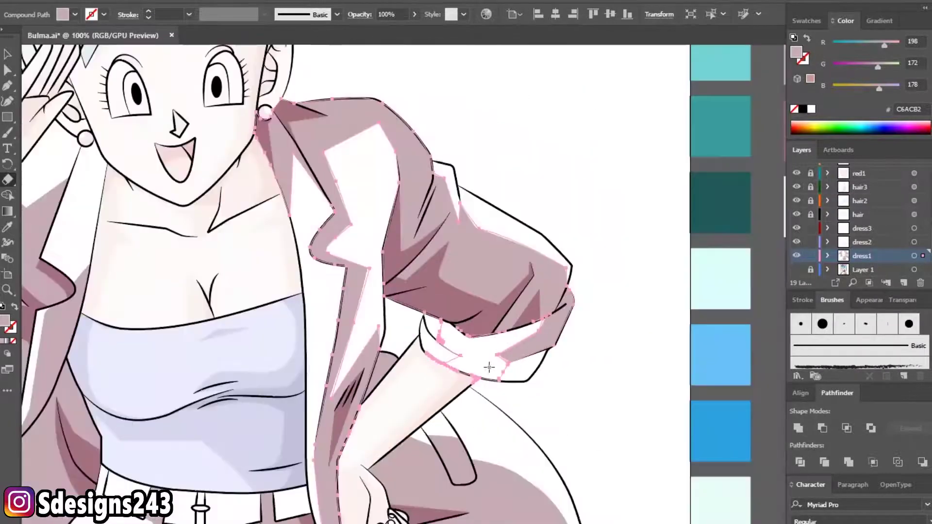
alt+scroll(489, 366, down, 2)
click(70, 119)
scroll(312, 235, down, 1)
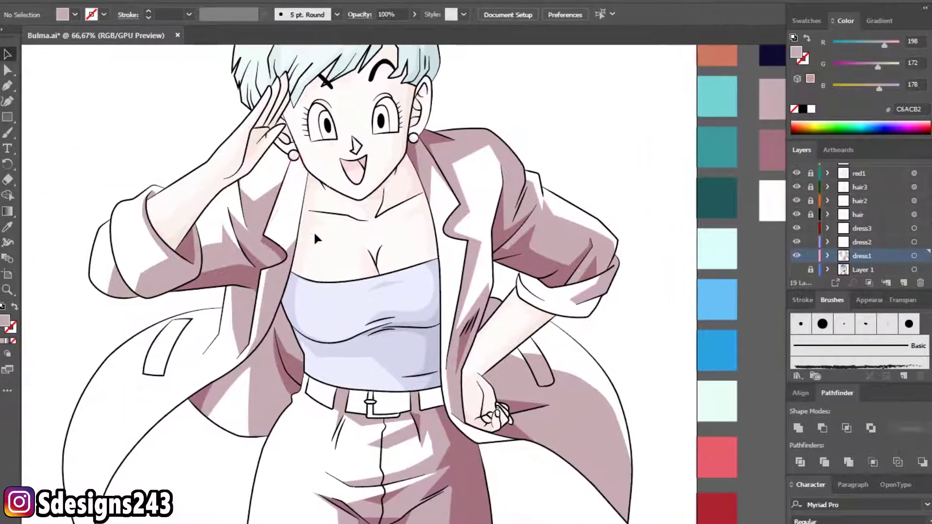
- Bring the head into view, unlock the hair layer and preview the hair at 100% opacity
alt+scroll(552, 223, down, 1)
drag(541, 211, 544, 232)
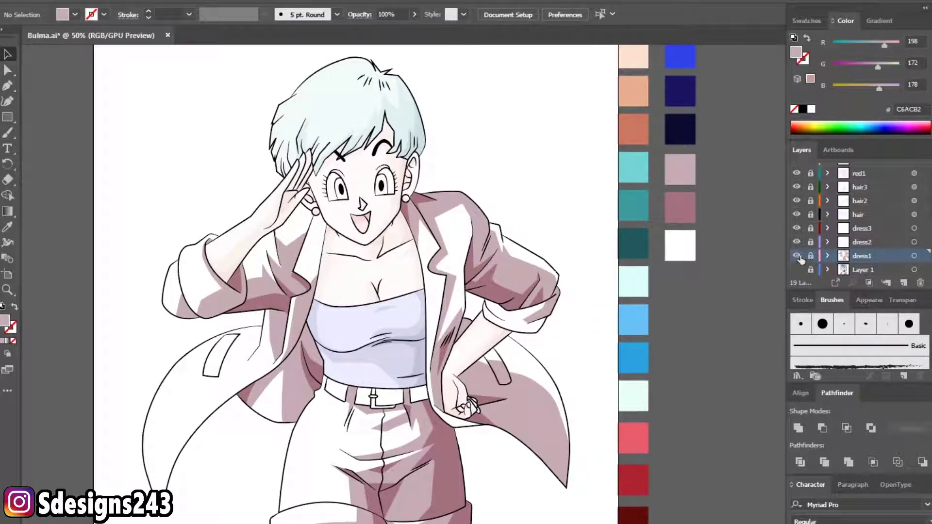
scroll(820, 249, up, 3)
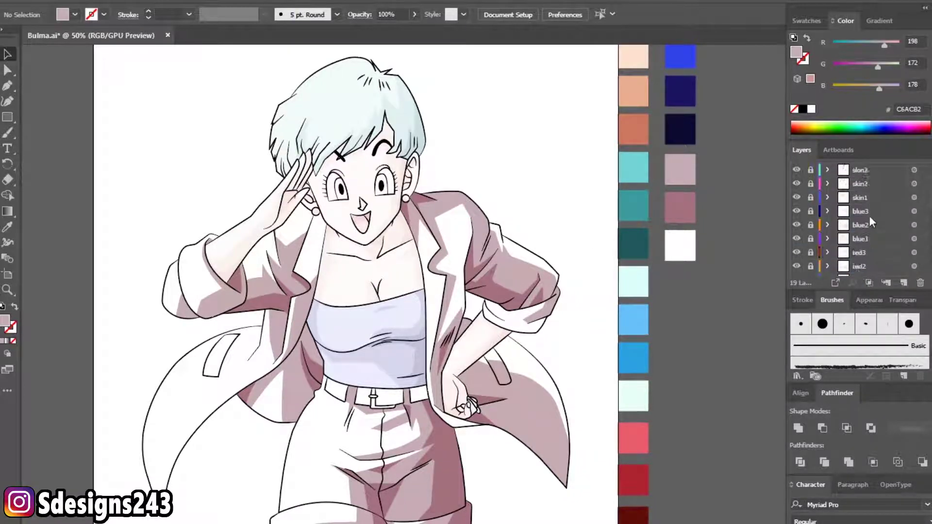
scroll(869, 215, down, 2)
click(811, 238)
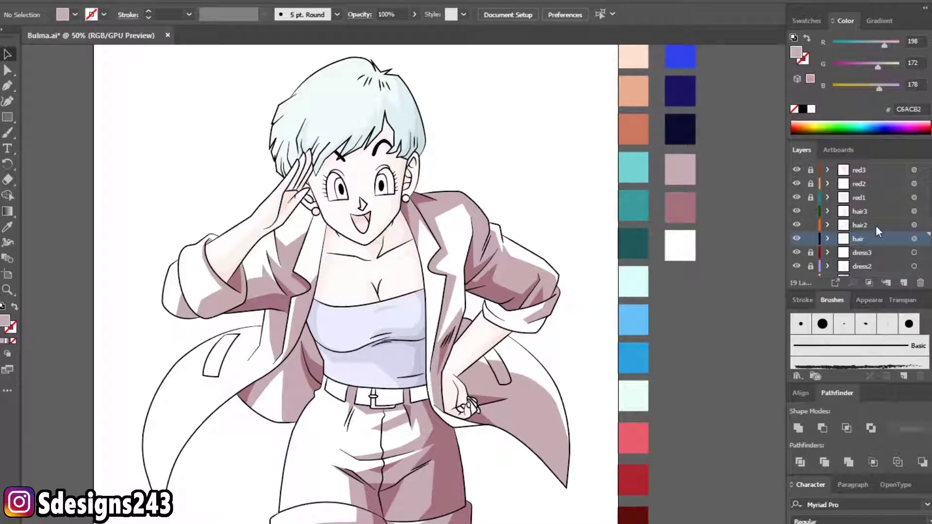
click(914, 238)
shift+click(914, 211)
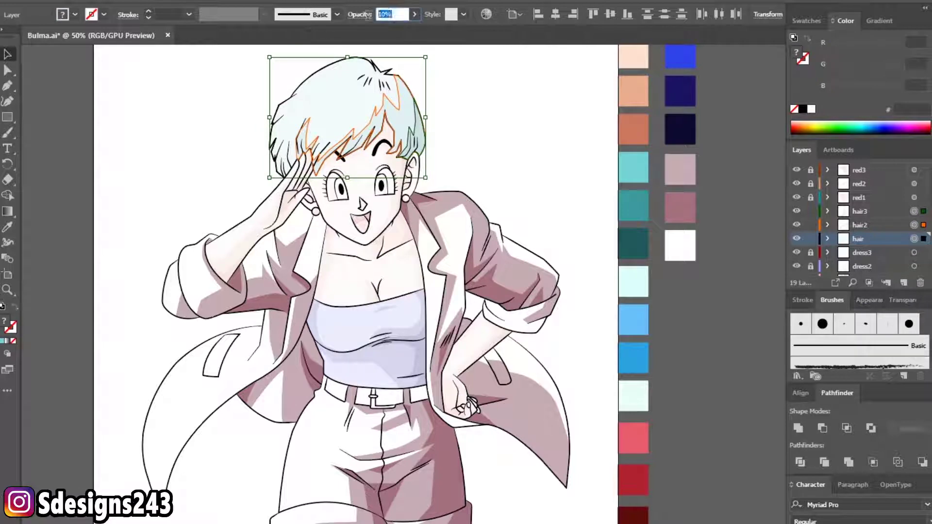
text(100)
key(Return)
click(176, 126)
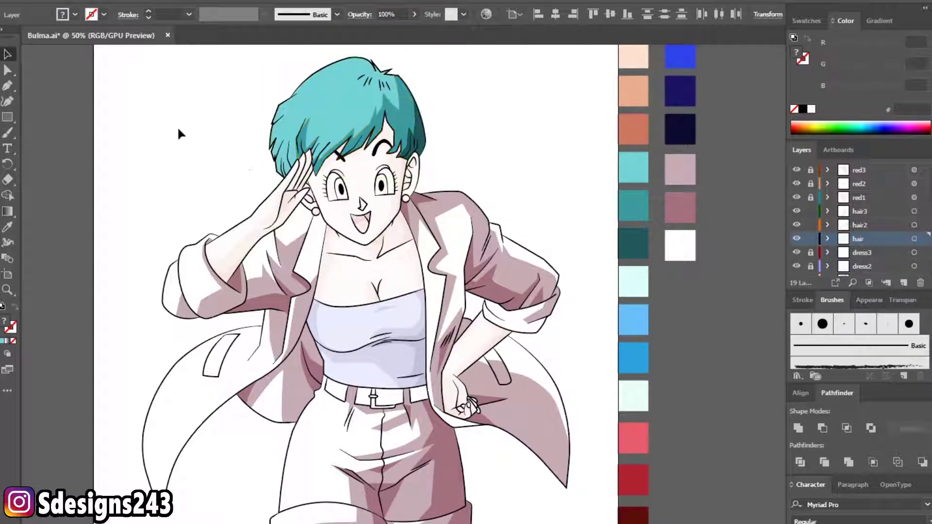
- Return the hair layers to 10% opacity and make hair3 the active layer
click(914, 238)
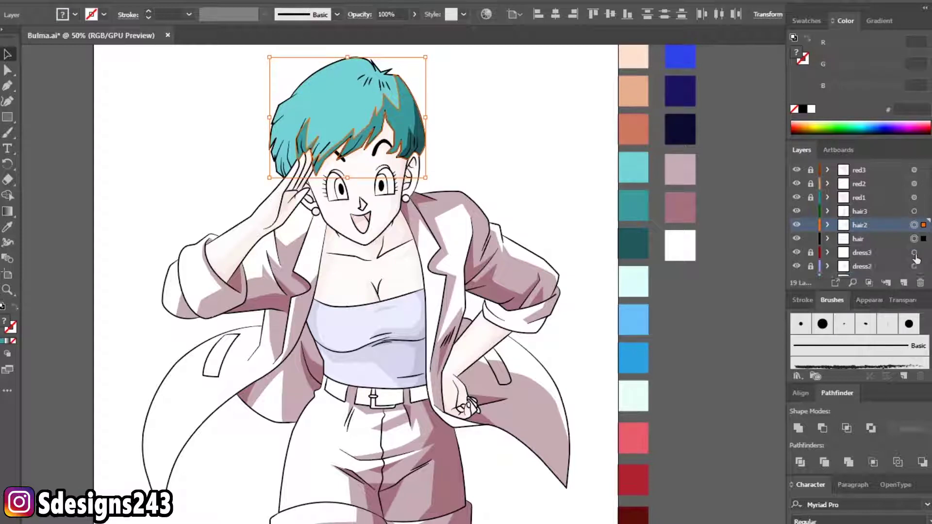
click(915, 254)
click(914, 238)
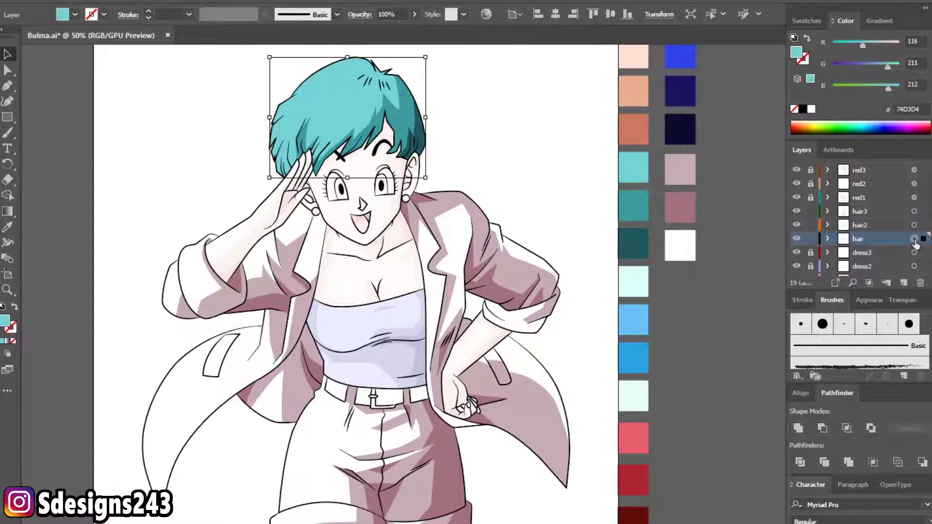
shift+click(914, 211)
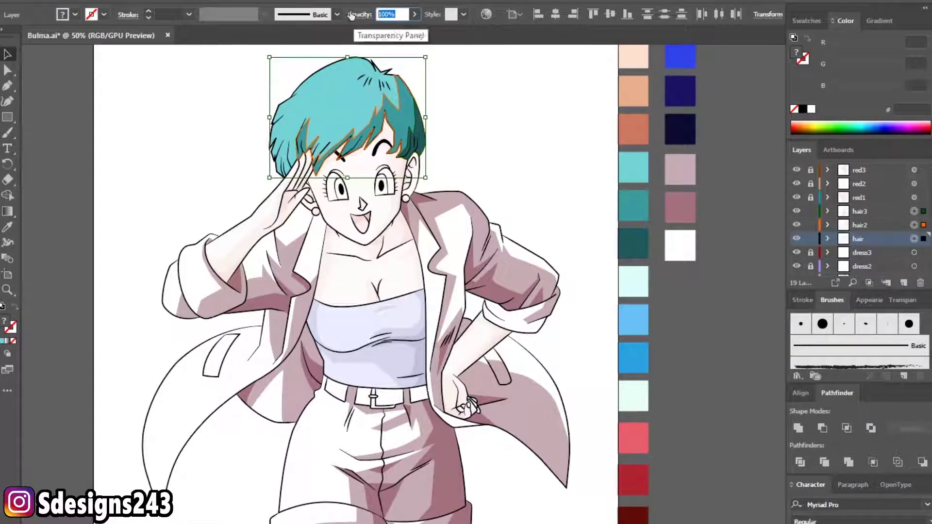
text(10)
key(Return)
click(752, 162)
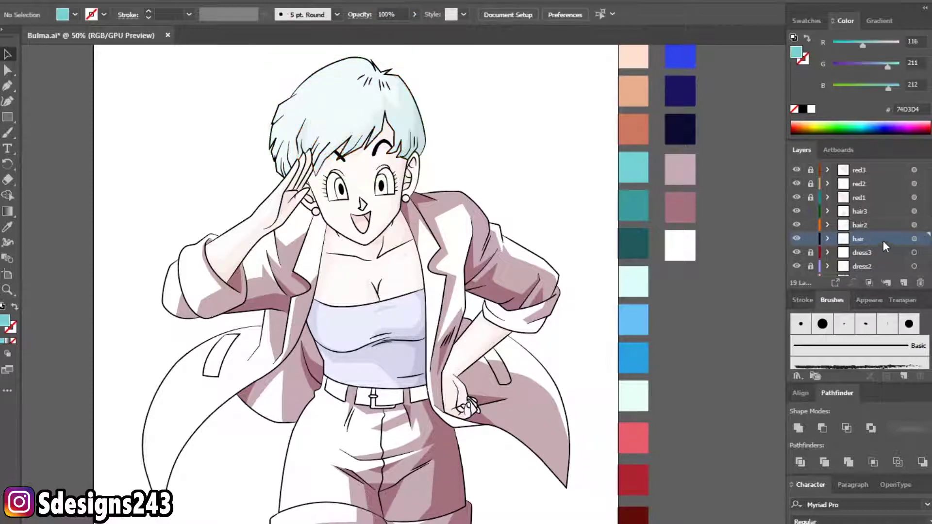
text(hair light)
click(879, 212)
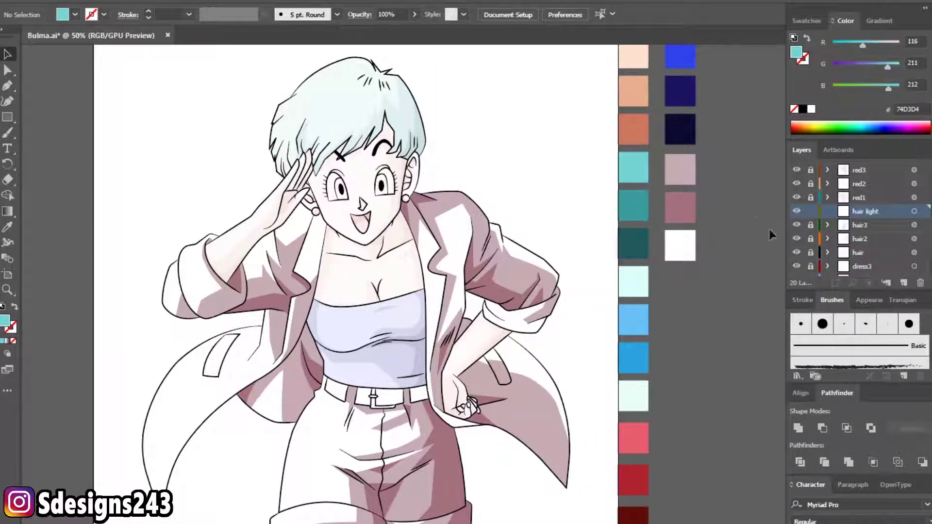
- Show the coloured reference on Layer 1 and pick pale cyan DBFEFC as the fill
scroll(354, 282, up, 2)
scroll(854, 228, down, 3)
click(797, 269)
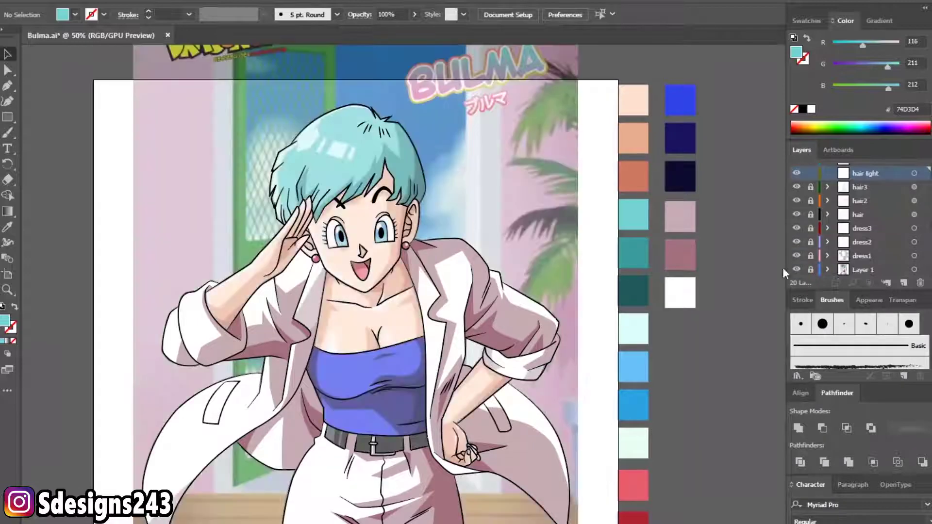
scroll(337, 167, up, 2)
scroll(826, 222, up, 3)
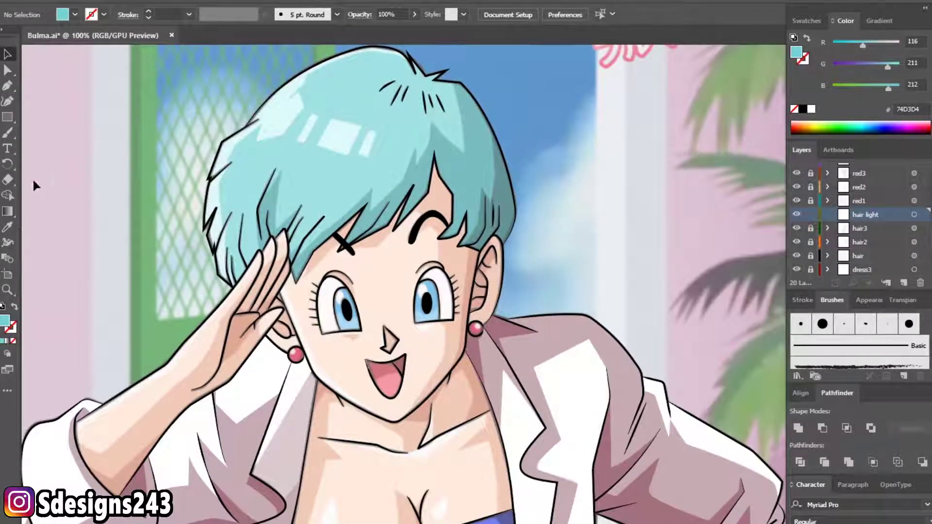
scroll(759, 223, down, 1)
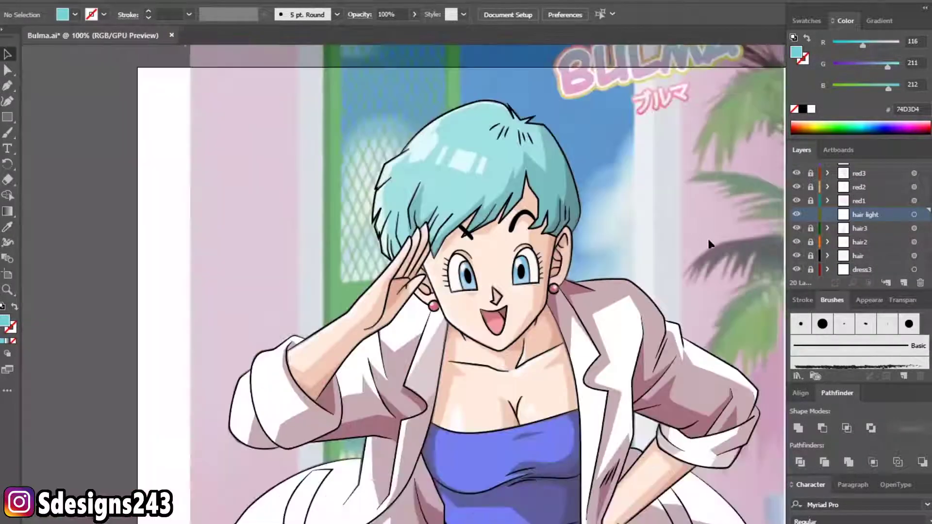
scroll(841, 229, up, 5)
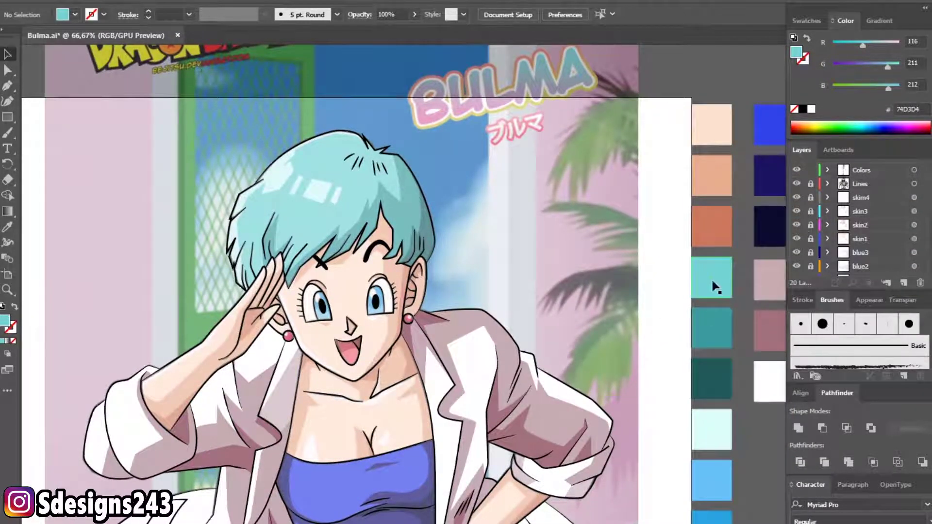
click(710, 430)
- Lock the Colors layer and make hair light the active layer, zoomed in on the hair
click(811, 170)
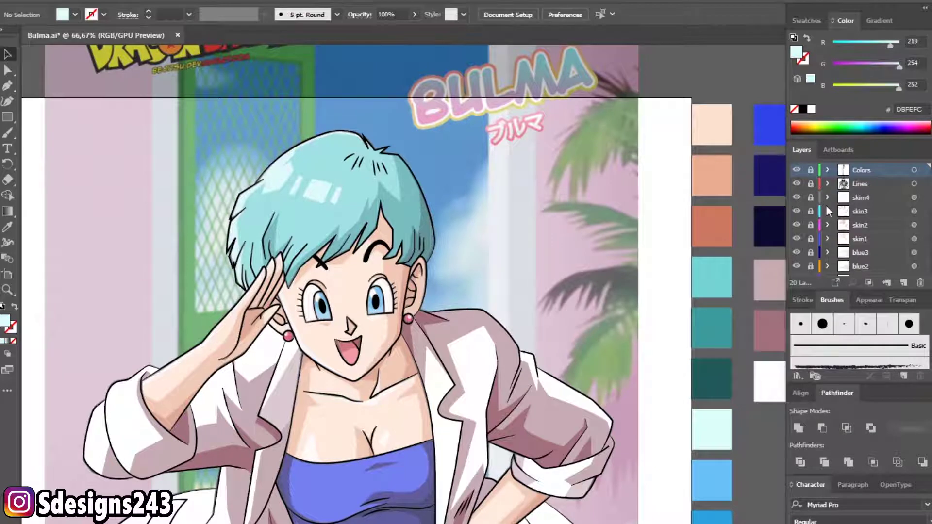
scroll(857, 228, down, 3)
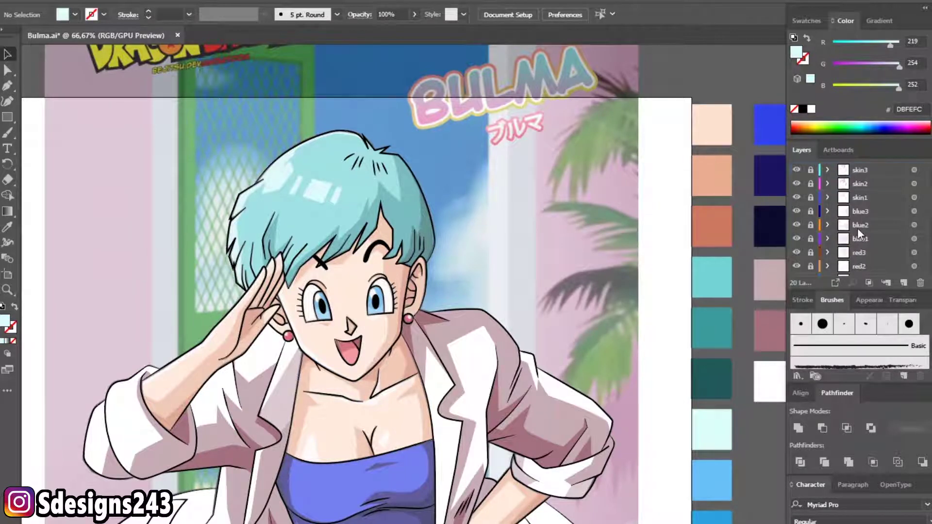
click(862, 253)
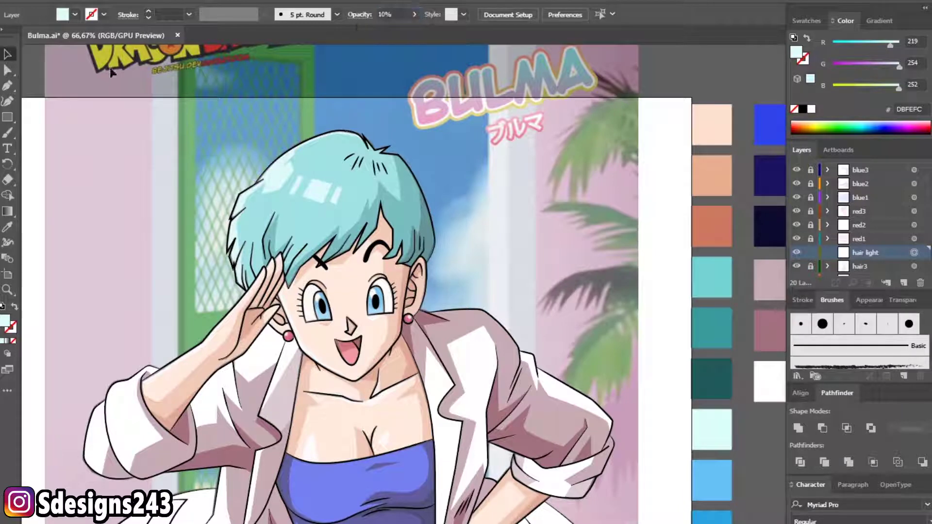
scroll(285, 213, up, 2)
scroll(276, 173, up, 2)
scroll(491, 152, up, 1)
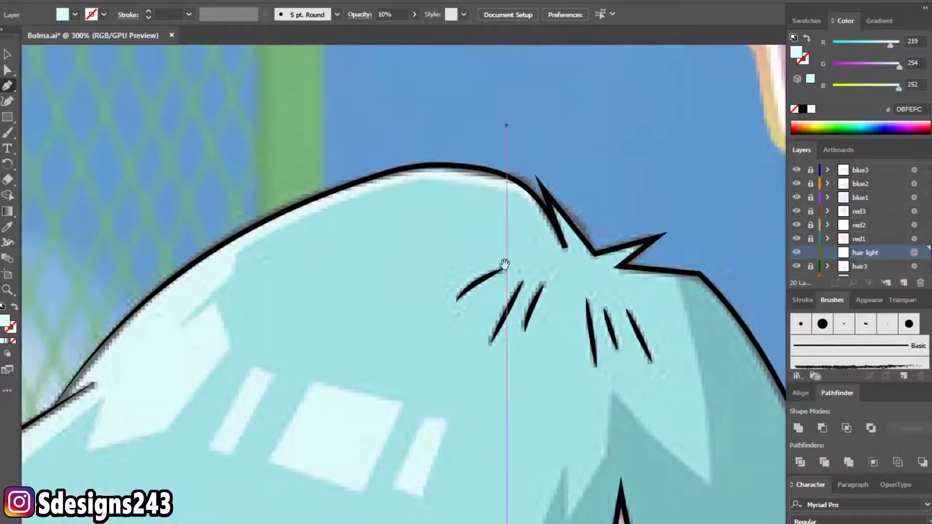
- Start a pen highlight path across the hair top and down its left edge
drag(541, 205, 520, 199)
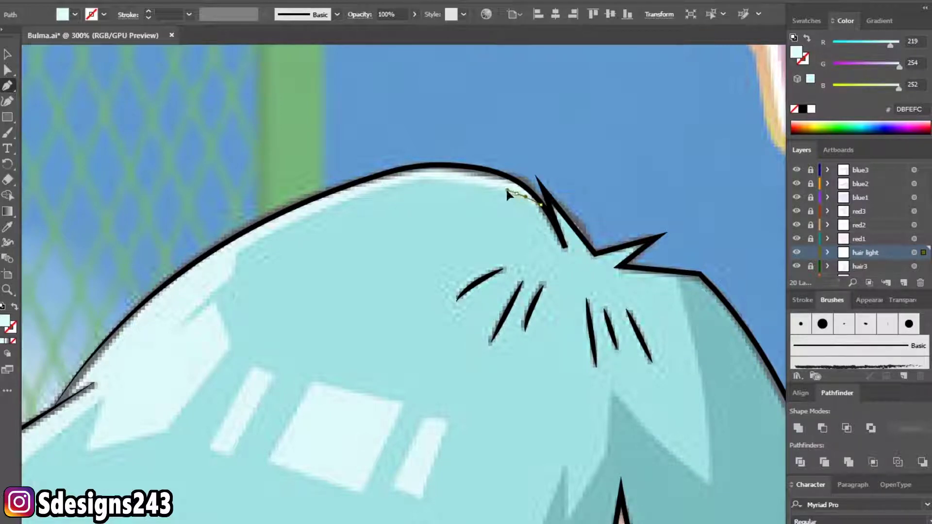
click(506, 191)
drag(406, 178, 397, 180)
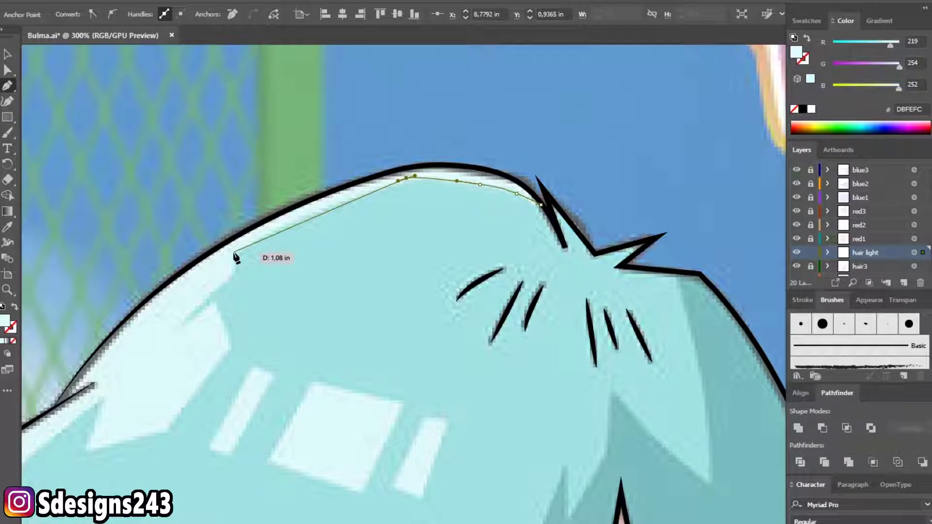
drag(240, 252, 211, 276)
click(236, 272)
click(213, 302)
click(180, 329)
click(231, 346)
click(167, 432)
drag(167, 433, 337, 349)
click(333, 294)
click(251, 352)
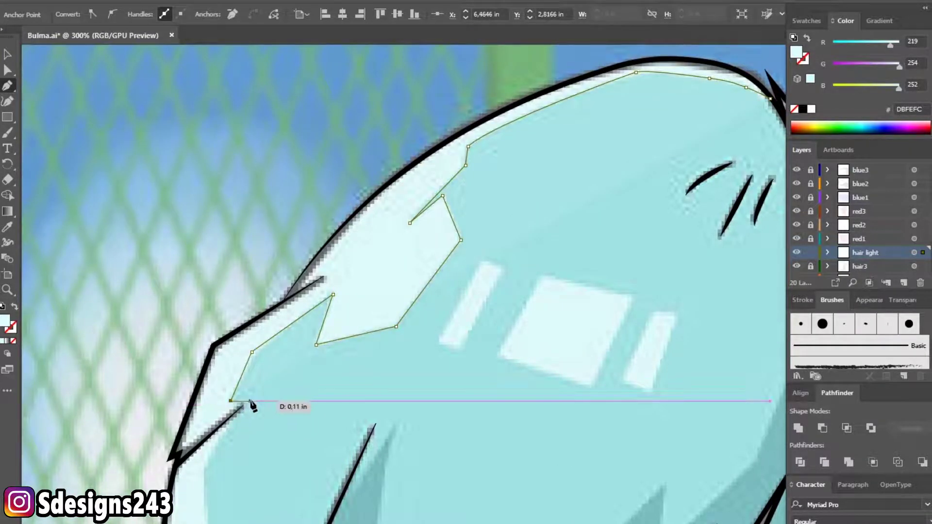
click(250, 400)
- Extend the highlight path down to the strand tip and back up the left outline
scroll(267, 421, down, 5)
drag(221, 348, 220, 363)
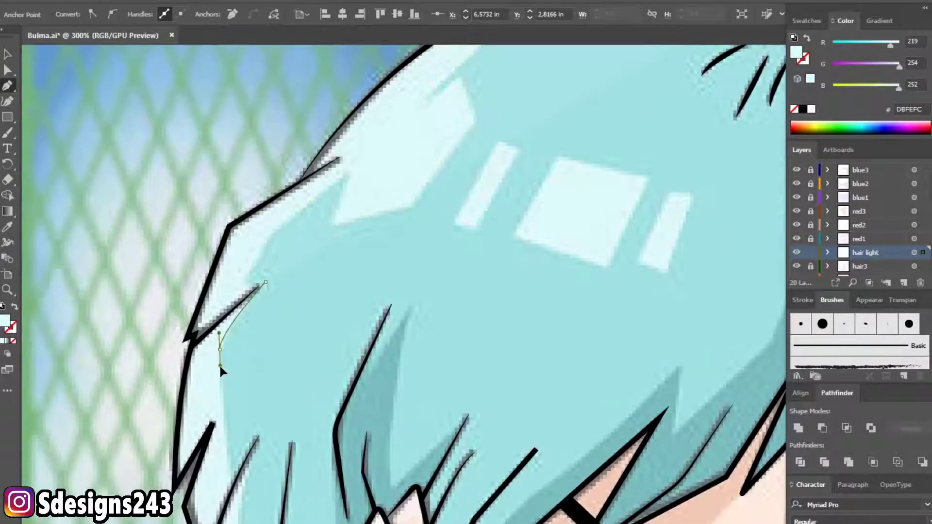
click(234, 478)
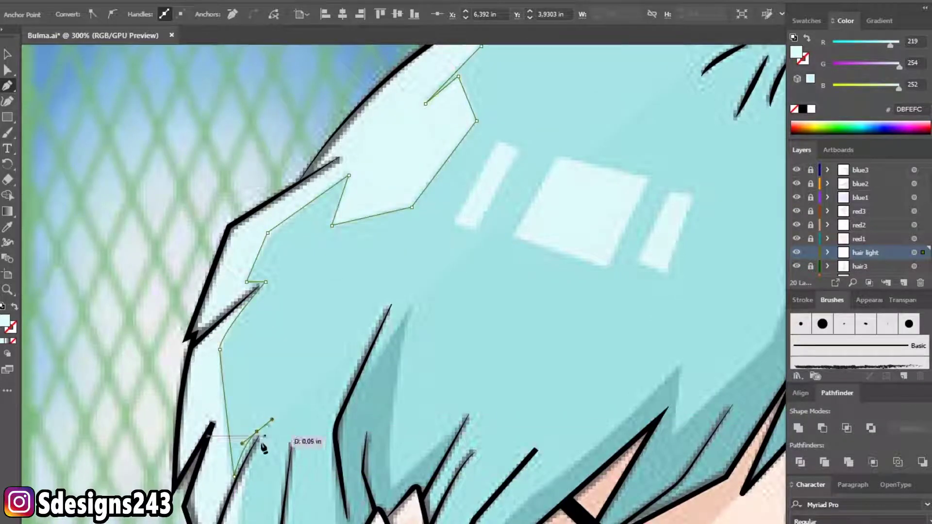
drag(258, 436, 275, 419)
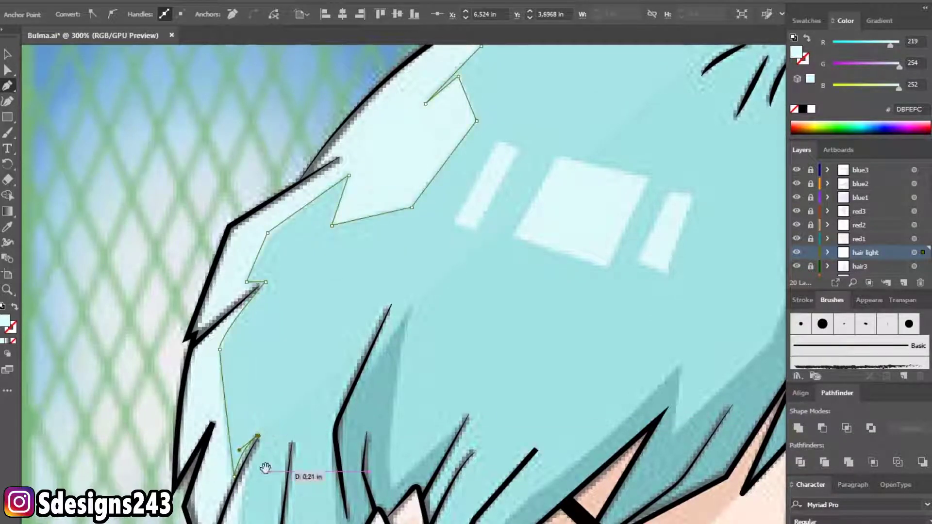
scroll(260, 437, down, 5)
drag(253, 471, 257, 505)
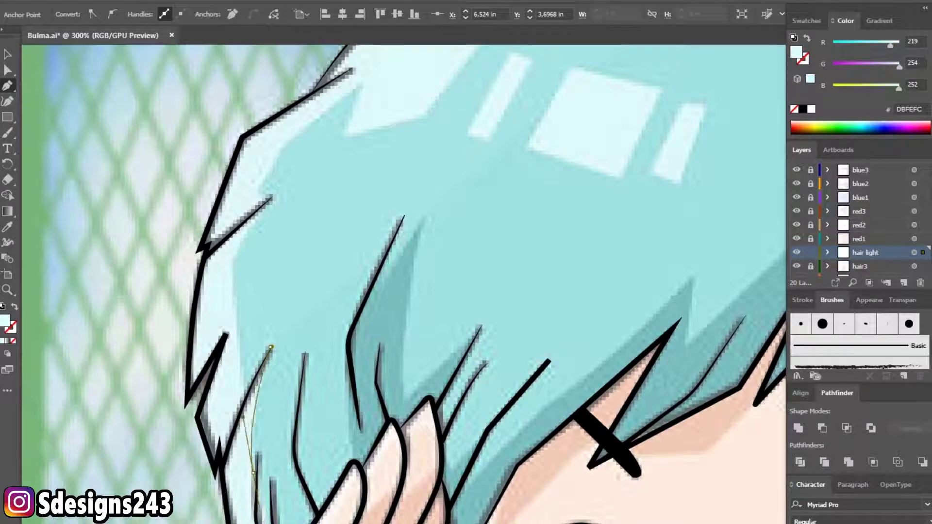
scroll(267, 473, down, 5)
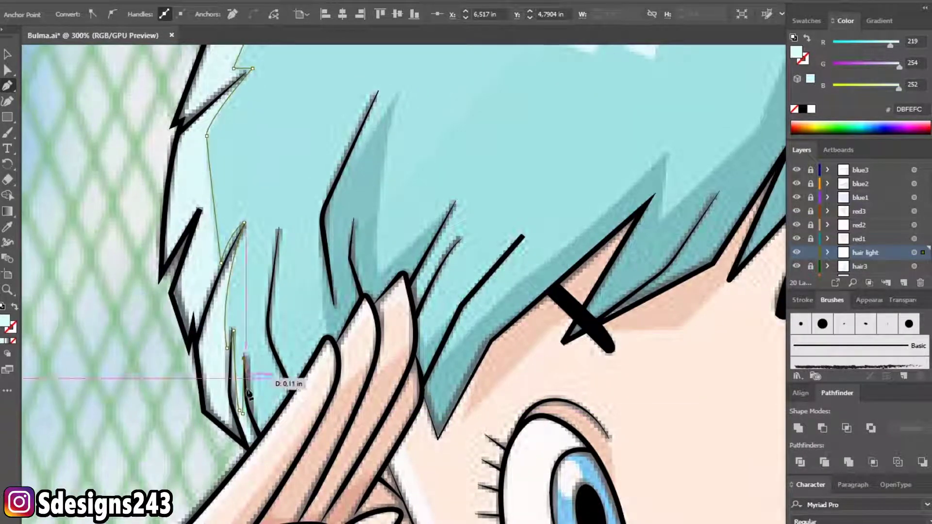
drag(259, 437, 261, 439)
drag(213, 403, 196, 358)
key(ctrl+=)
click(184, 330)
click(194, 289)
click(159, 252)
drag(179, 237, 207, 358)
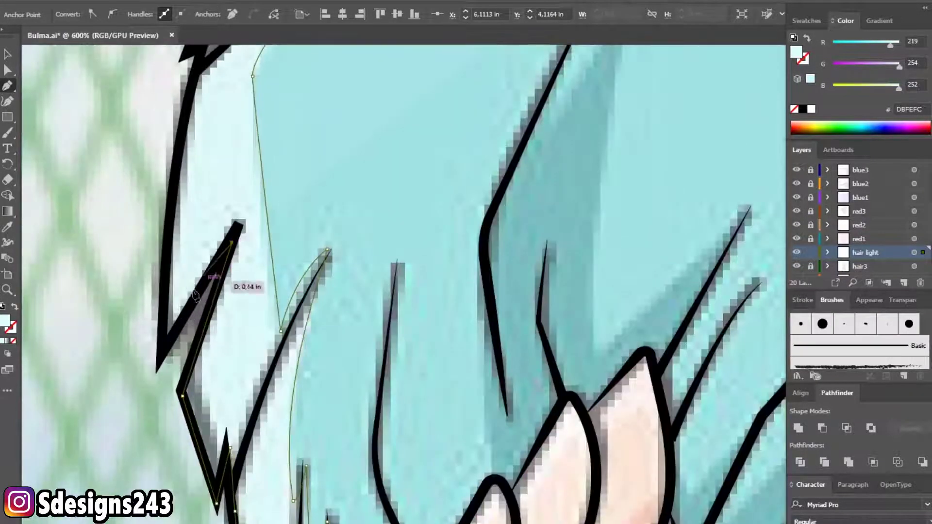
- Curve the highlight path along the upper hair outline to finish it
scroll(194, 263, up, 2)
scroll(183, 280, up, 3)
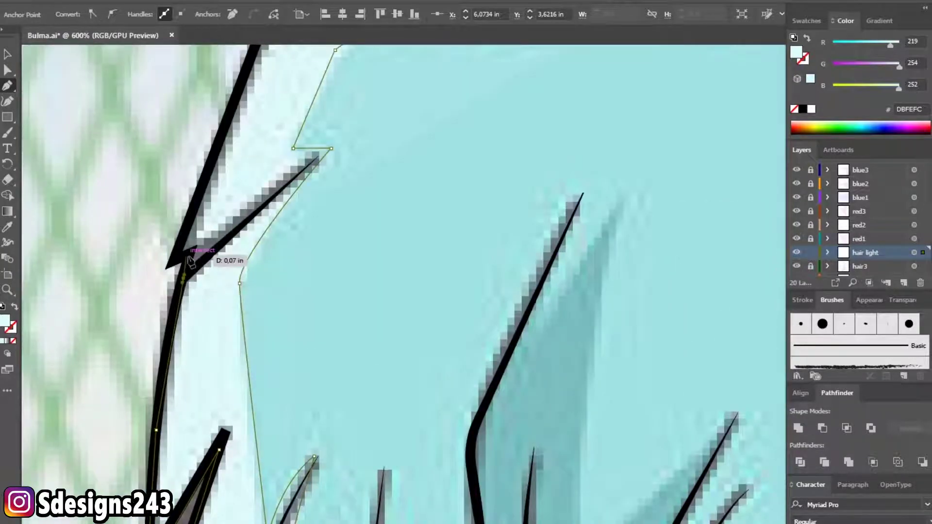
scroll(183, 281, up, 3)
scroll(182, 281, up, 5)
scroll(181, 280, right, 4)
drag(141, 406, 207, 322)
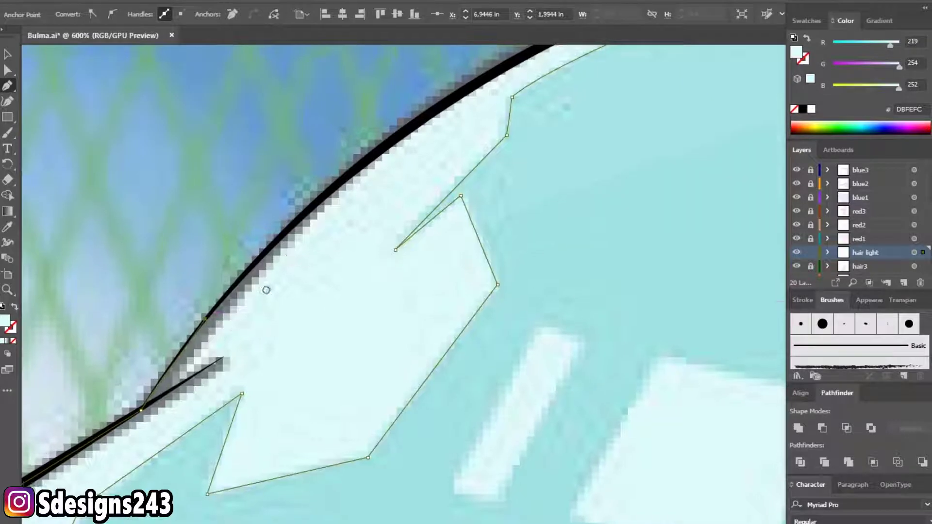
scroll(286, 250, up, 3)
scroll(286, 249, right, 2)
scroll(307, 258, up, 3)
click(282, 330)
scroll(289, 328, right, 3)
click(333, 340)
mouse_move(367, 333)
mouse_down()
mouse_move(320, 367)
mouse_move(492, 334)
mouse_up()
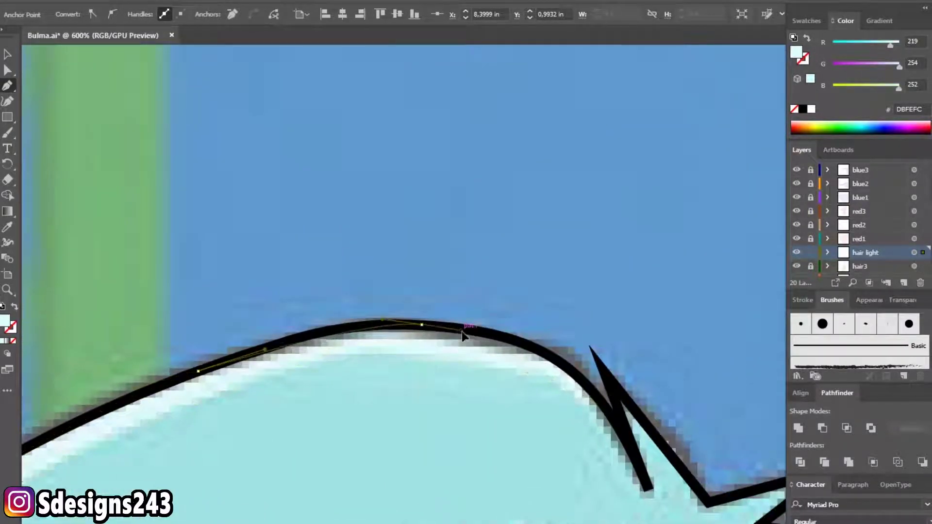
mouse_move(591, 390)
mouse_down()
mouse_move(620, 440)
mouse_move(617, 427)
mouse_up()
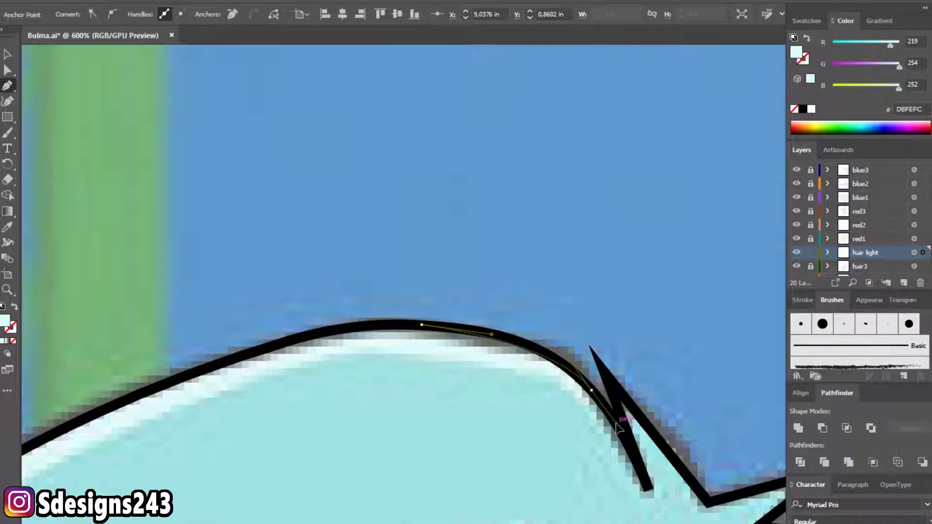
scroll(552, 412, down, 5)
scroll(447, 287, down, 2)
scroll(301, 292, up, 3)
- Draw a narrow four-corner highlight shape on the hair
click(339, 167)
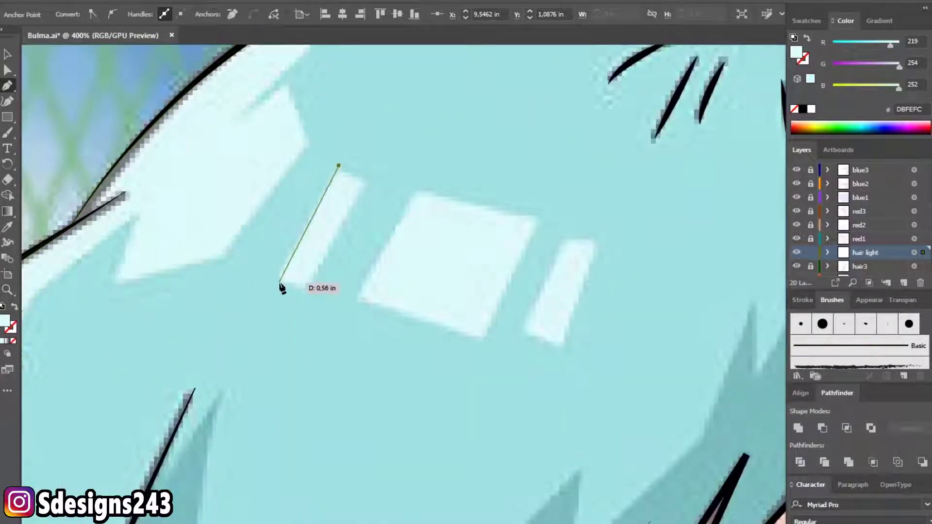
click(279, 279)
click(309, 289)
click(366, 181)
click(339, 166)
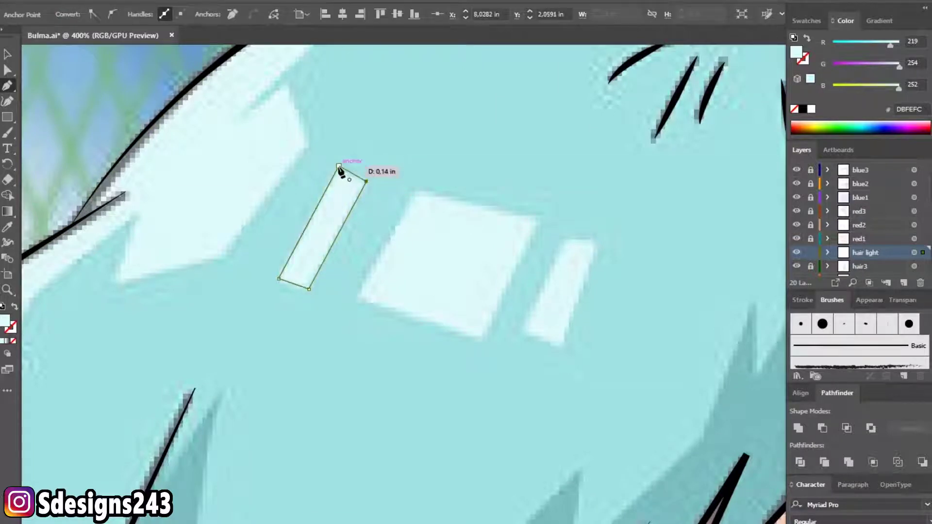
- Draw a large square highlight and a small highlight on the right of the hair
click(417, 188)
click(356, 301)
click(482, 341)
click(539, 221)
click(416, 189)
click(562, 240)
click(521, 332)
click(564, 348)
click(564, 240)
scroll(491, 333, down, 4)
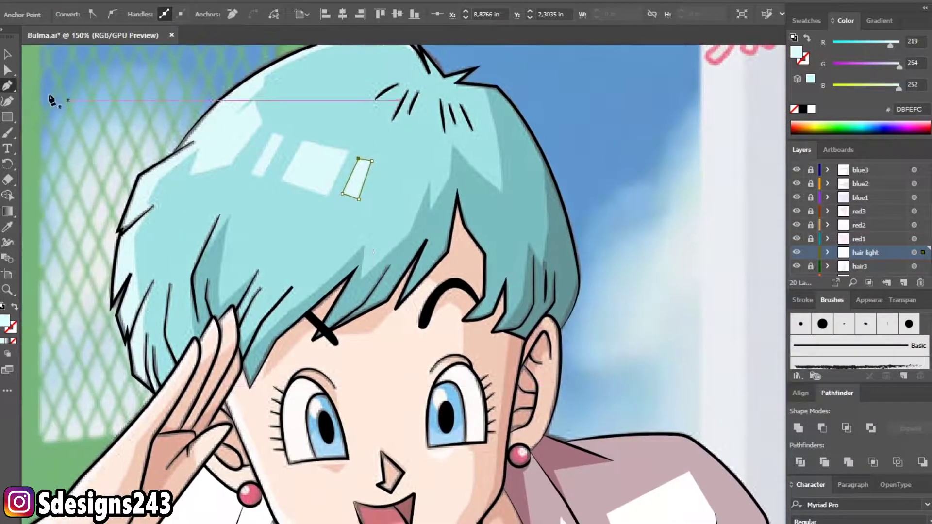
- Unlock the hair layers, set hair2 and hair light shapes to 100% opacity, and relock
click(8, 55)
click(638, 250)
key(ctrl+minus)
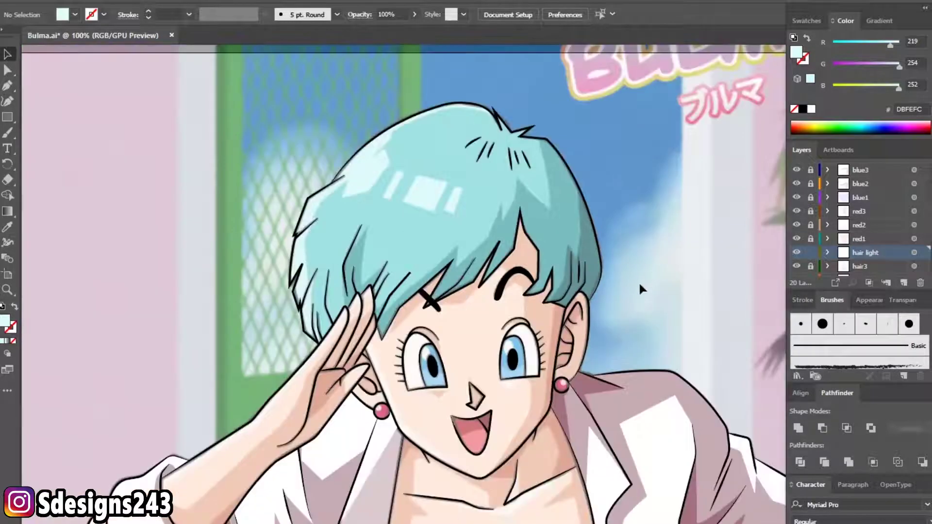
scroll(825, 248, down, 3)
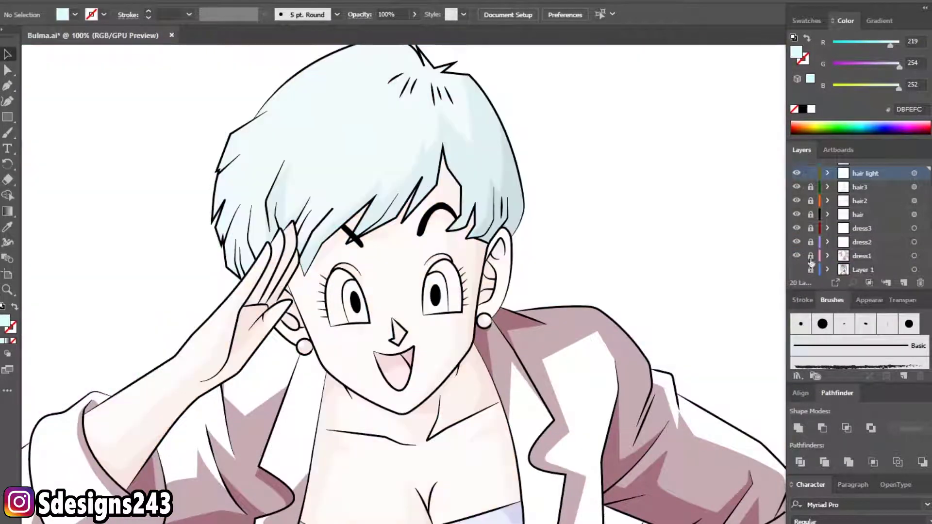
click(811, 228)
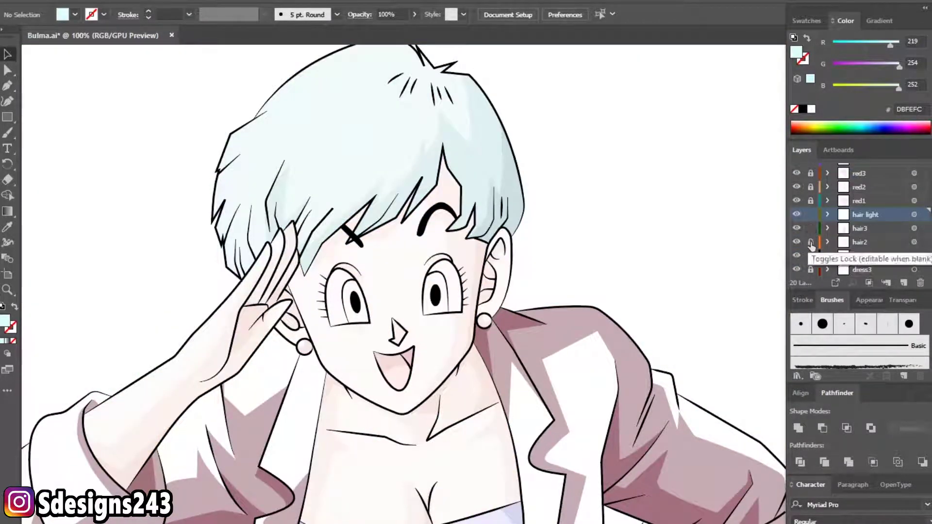
click(914, 242)
shift+click(914, 214)
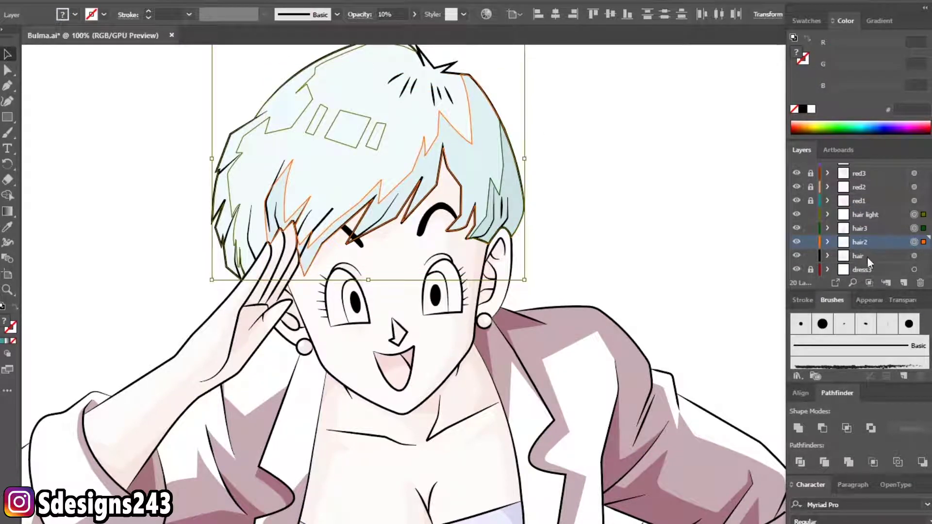
click(379, 15)
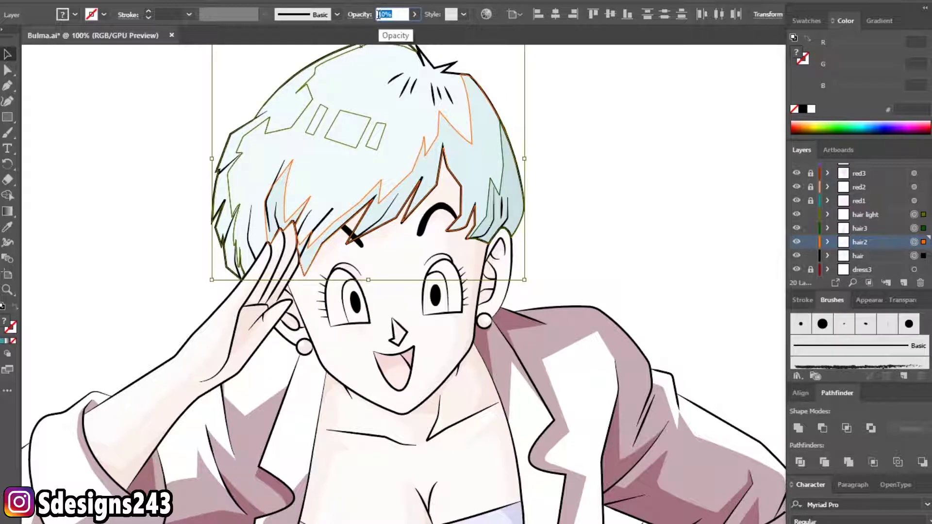
text(100)
key(Return)
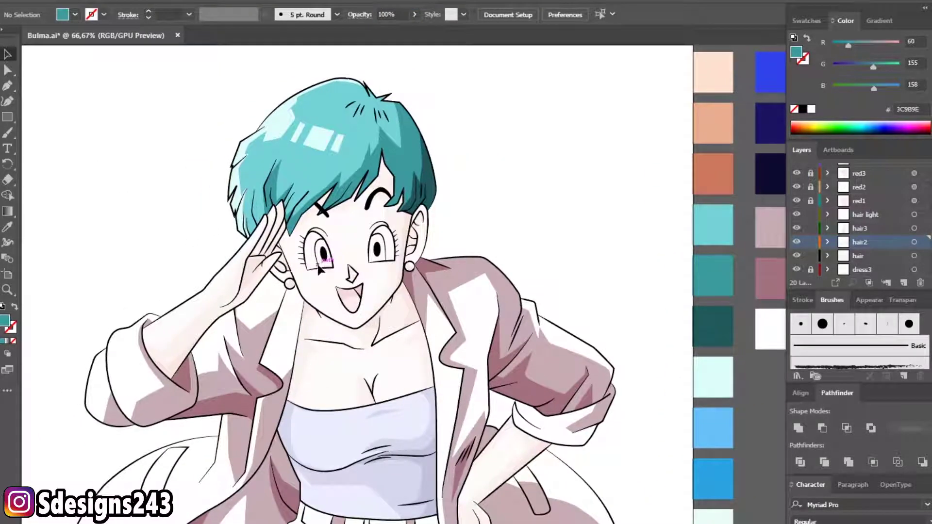
click(810, 242)
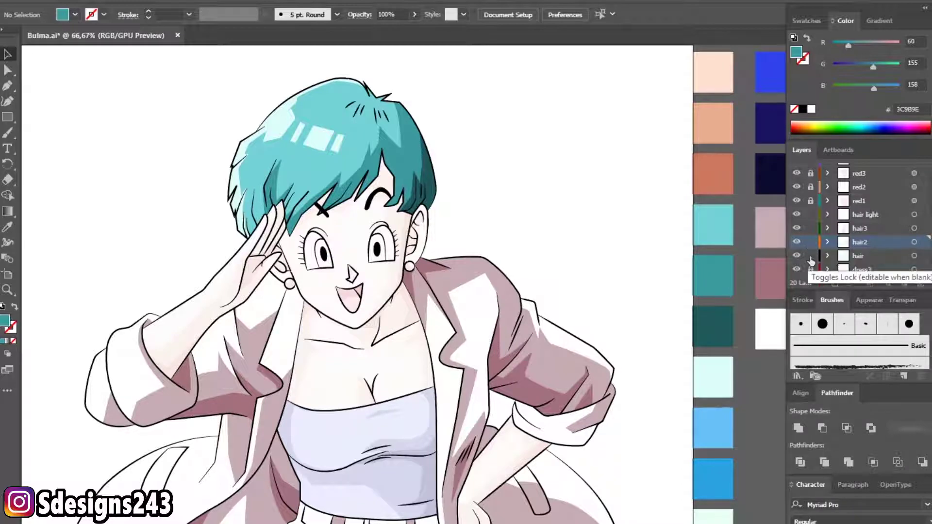
- Lock the remaining hair layers and bring the face into view
scroll(811, 241, down, 1)
click(811, 214)
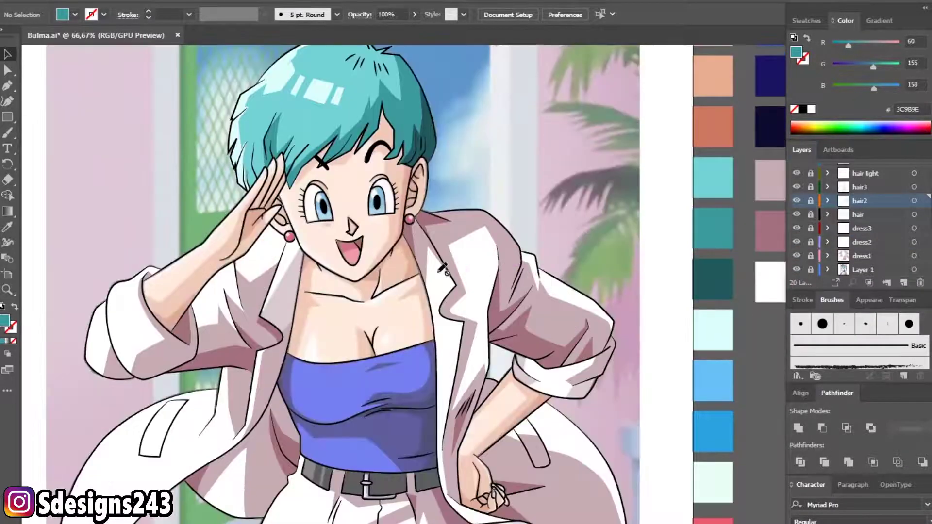
scroll(442, 268, left, 2)
scroll(352, 204, up, 1)
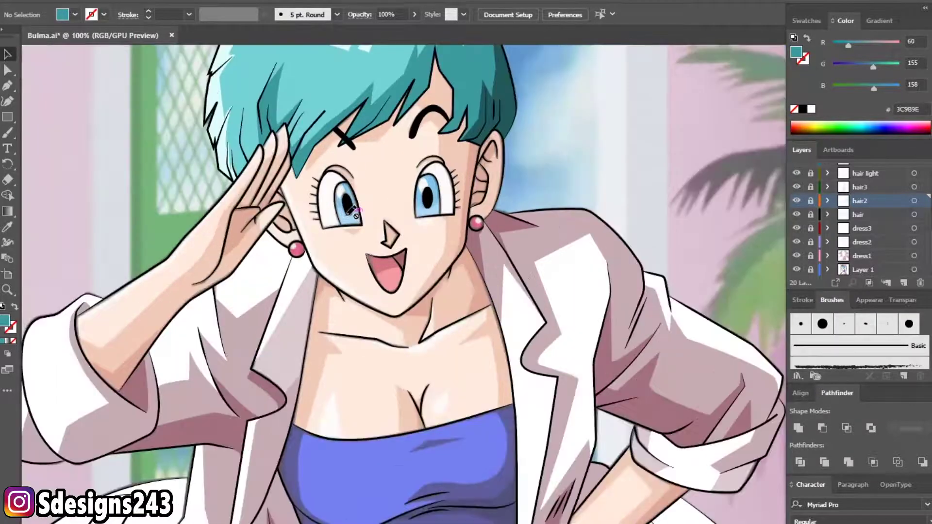
drag(368, 208, 353, 238)
- Select the blue light layer's contents and delete the blue light layer
click(861, 242)
scroll(869, 233, up, 3)
click(869, 216)
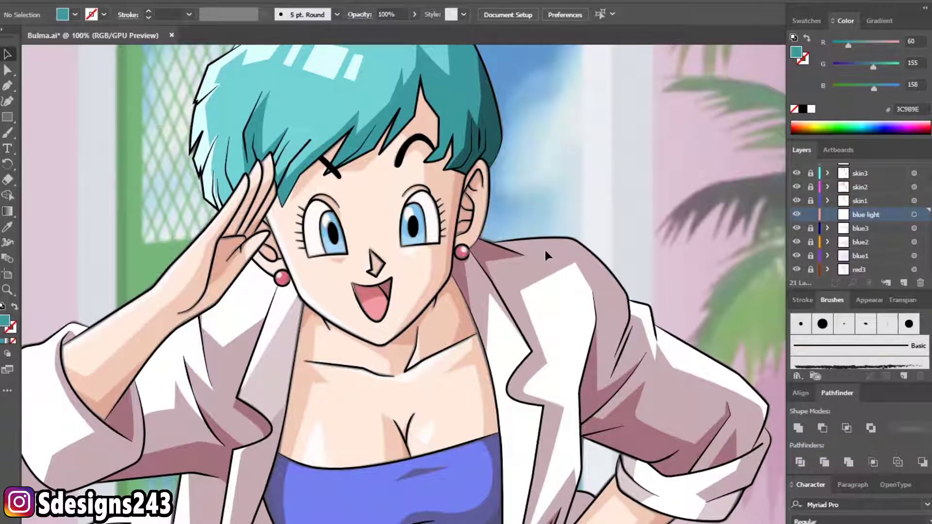
scroll(546, 255, down, 2)
scroll(603, 245, up, 1)
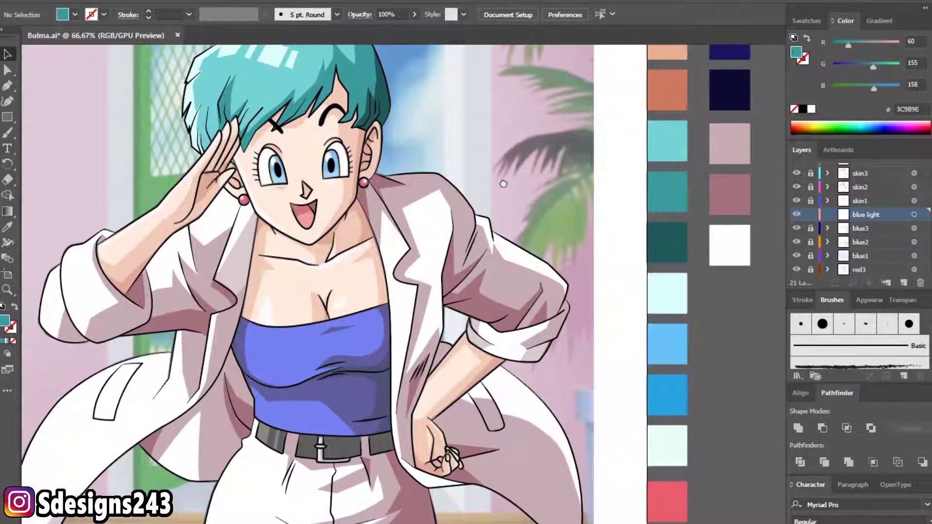
drag(503, 184, 536, 231)
click(914, 215)
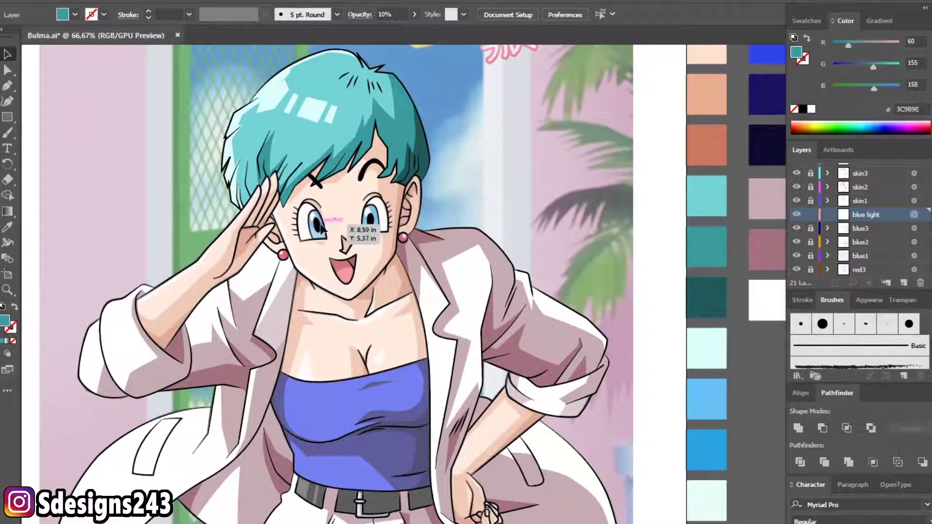
scroll(324, 236, up, 2)
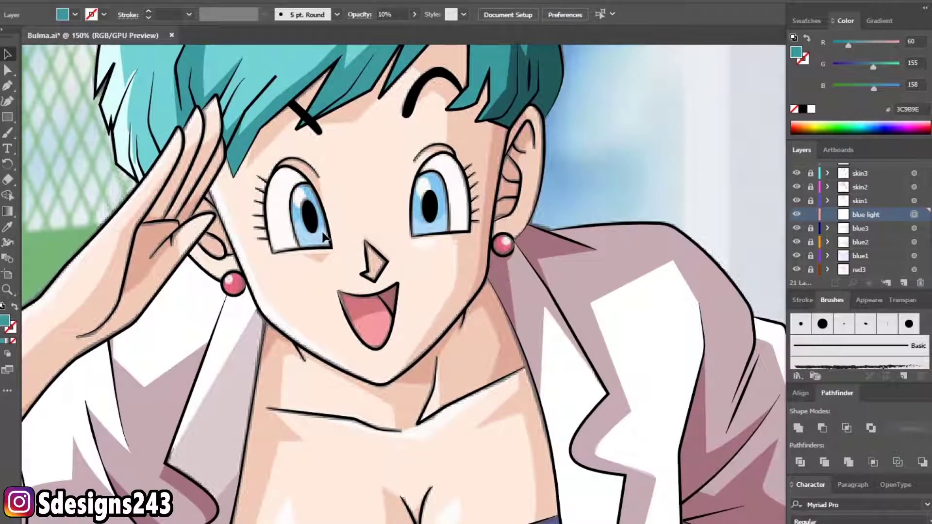
scroll(324, 237, down, 2)
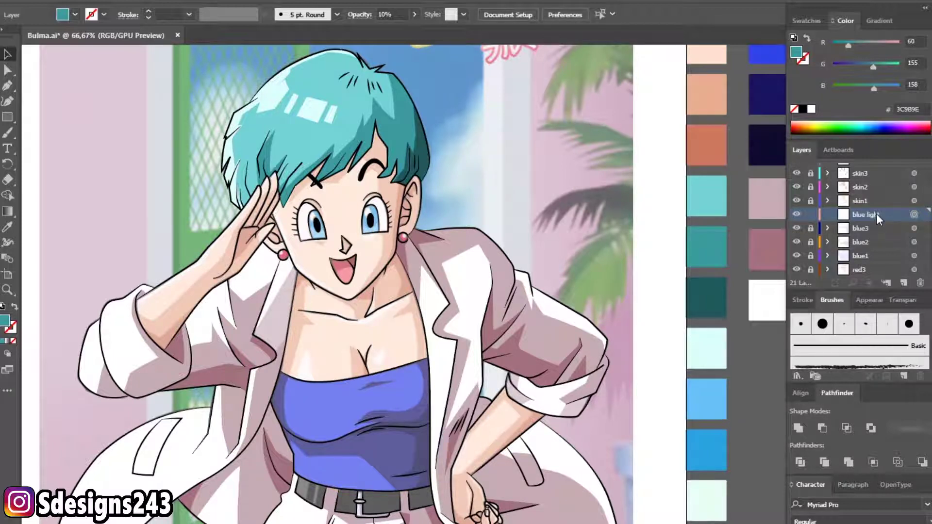
drag(875, 214, 920, 284)
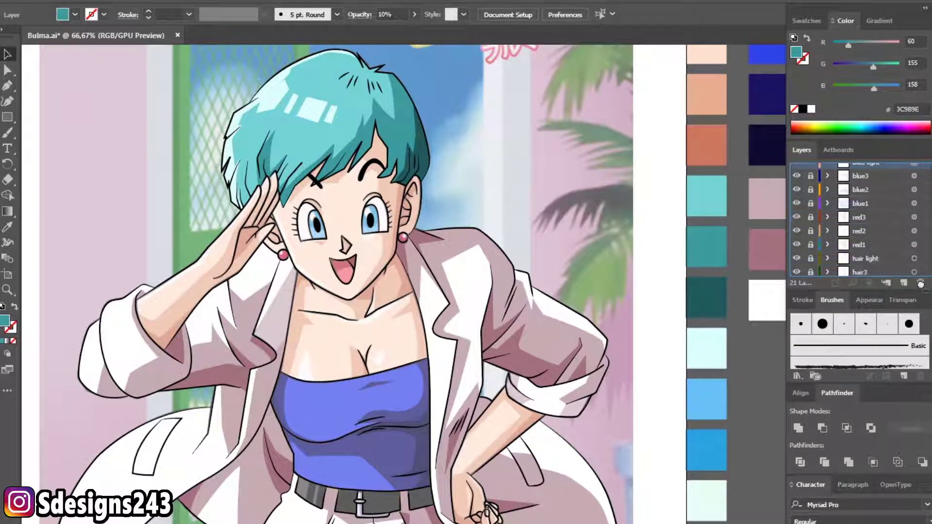
click(920, 284)
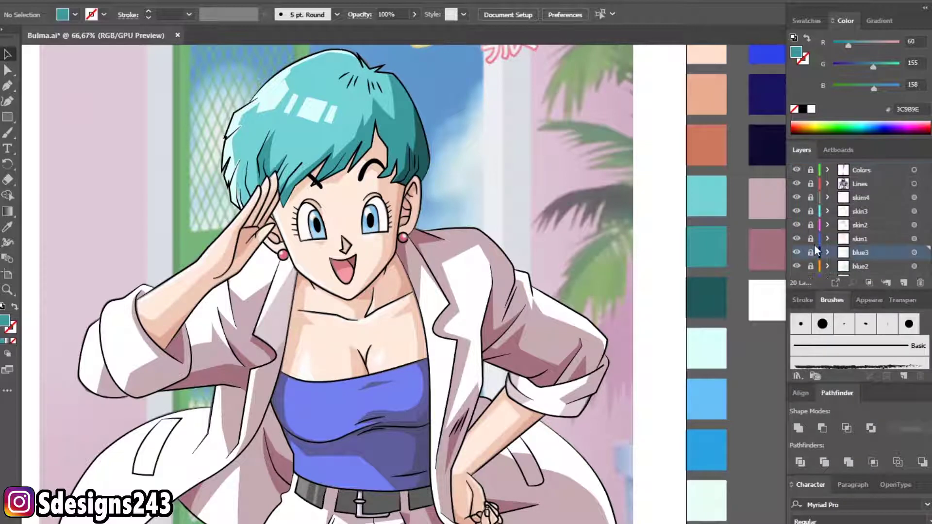
- Hide the Layer 1 background reference and select Layer 1
scroll(608, 226, down, 1)
scroll(611, 266, up, 1)
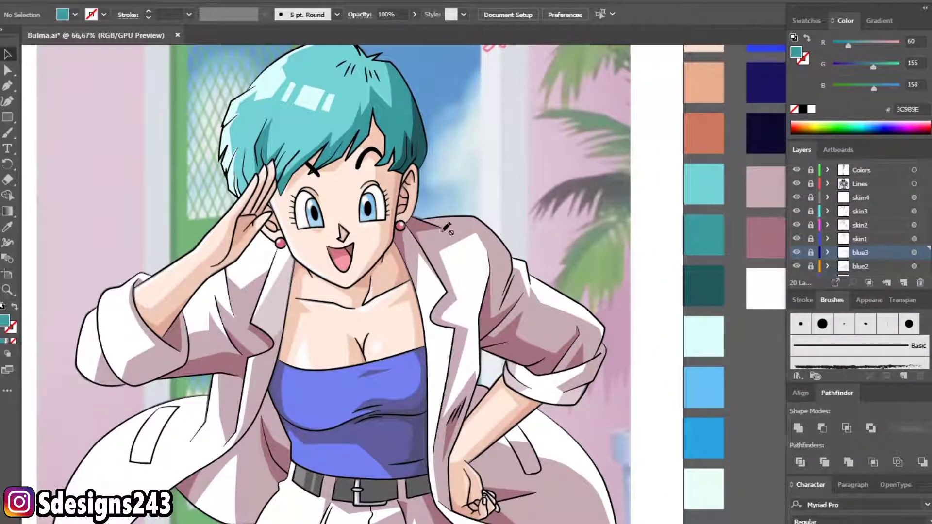
scroll(413, 228, down, 1)
scroll(378, 230, up, 2)
scroll(375, 230, up, 1)
scroll(376, 232, down, 1)
scroll(383, 232, down, 2)
scroll(398, 234, up, 1)
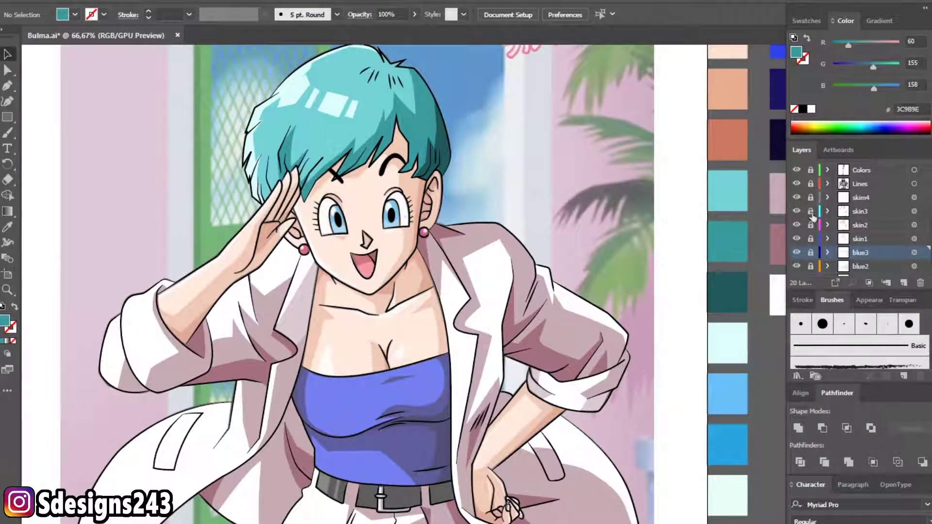
scroll(812, 216, down, 5)
click(797, 270)
scroll(397, 217, up, 3)
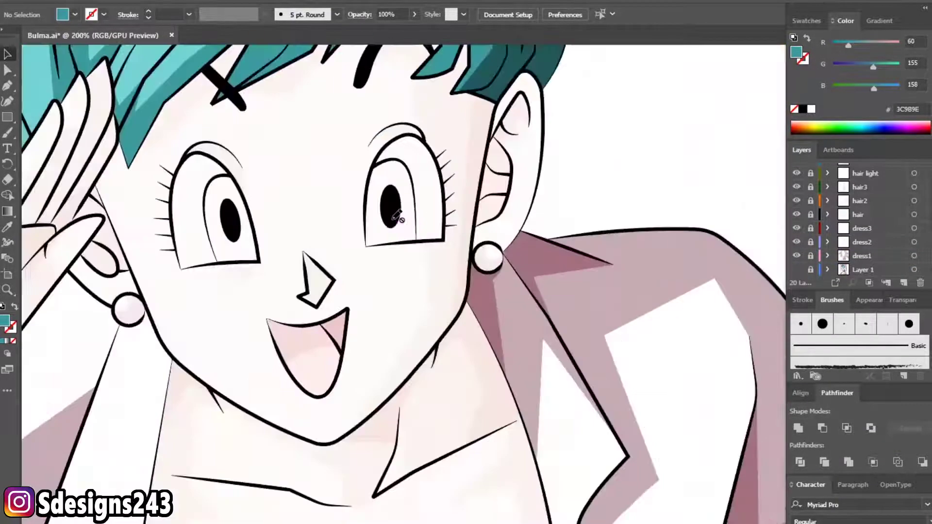
scroll(397, 217, up, 1)
scroll(397, 217, down, 2)
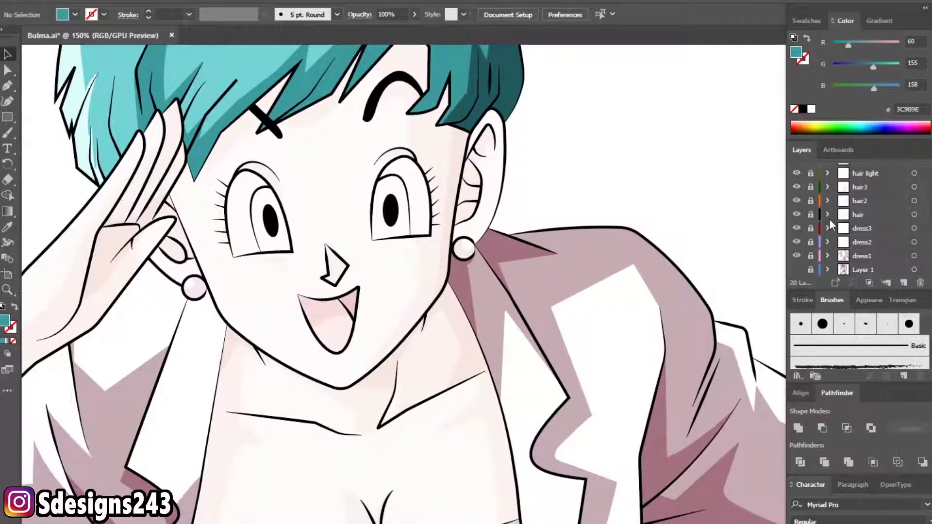
scroll(611, 232, down, 1)
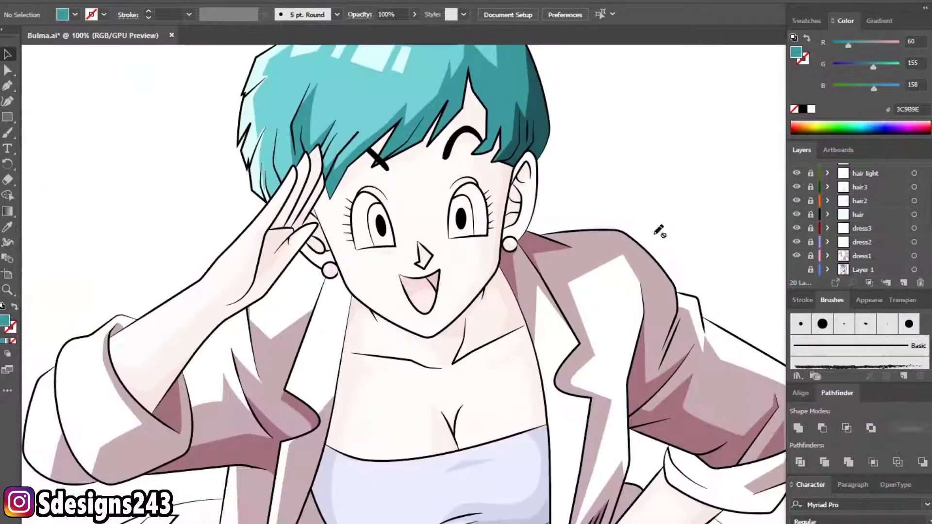
click(884, 272)
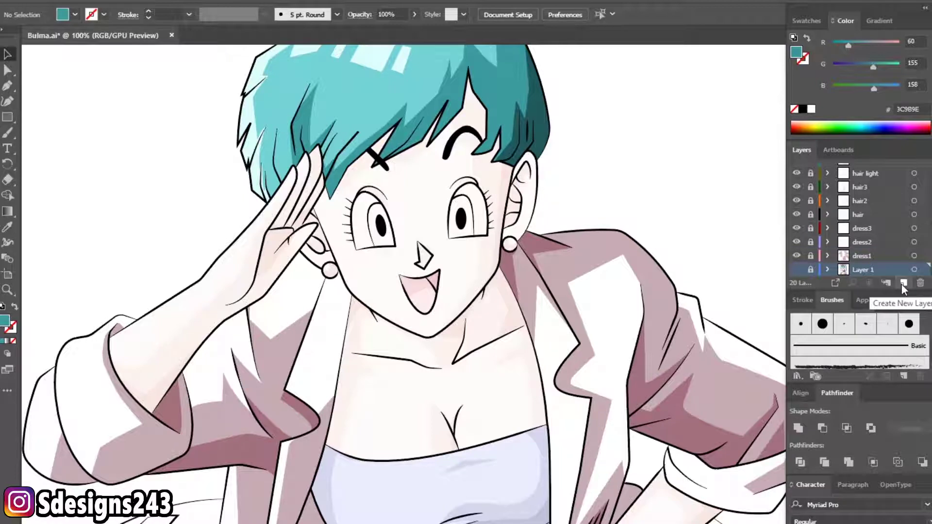
- Add and rename a new layer above Layer 1, and pick light blue 67C1F8 as fill
click(903, 284)
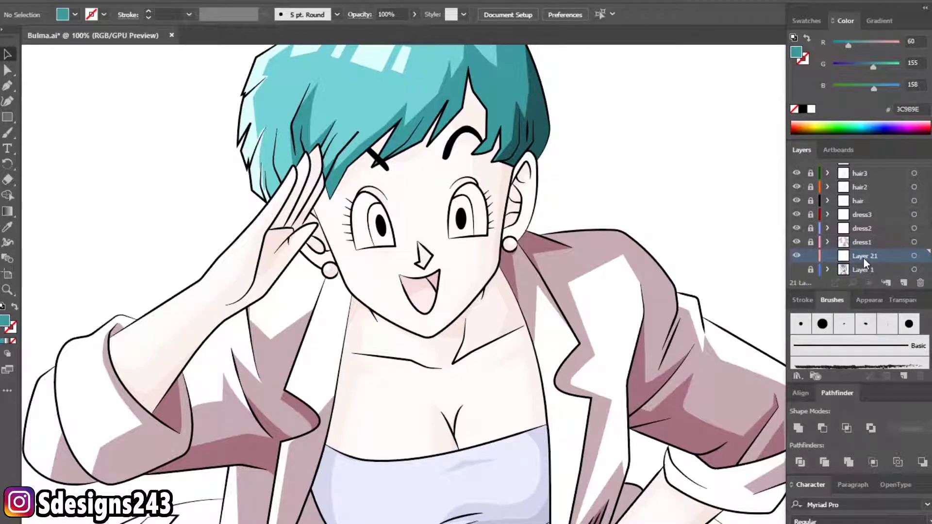
double_click(864, 257)
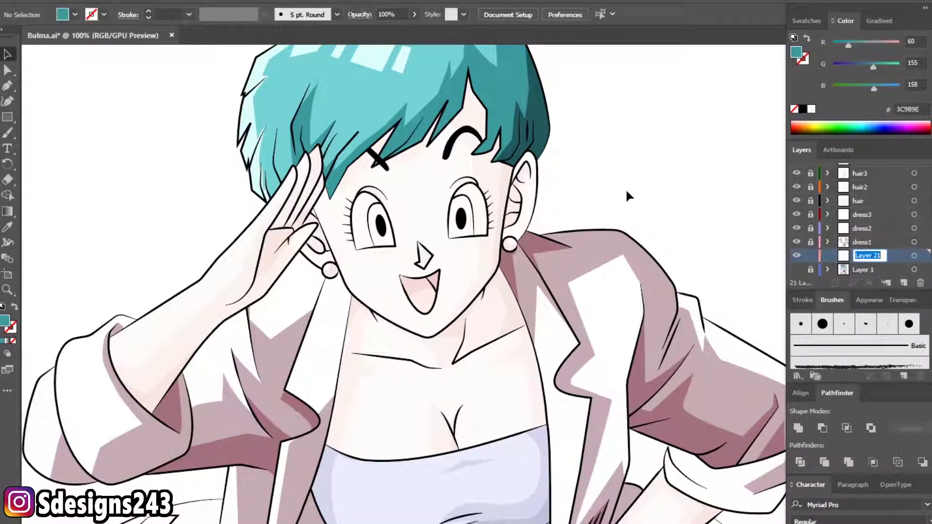
text(eyes)
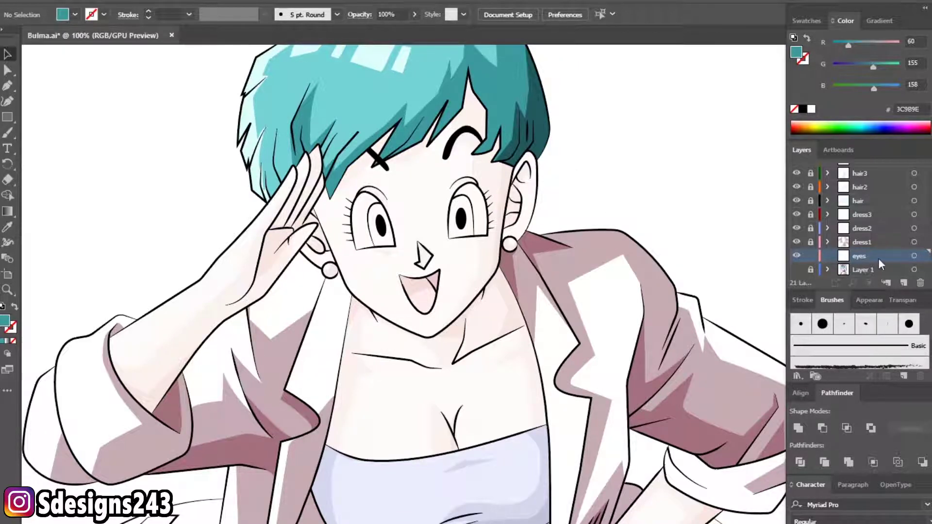
key(ctrl+minus)
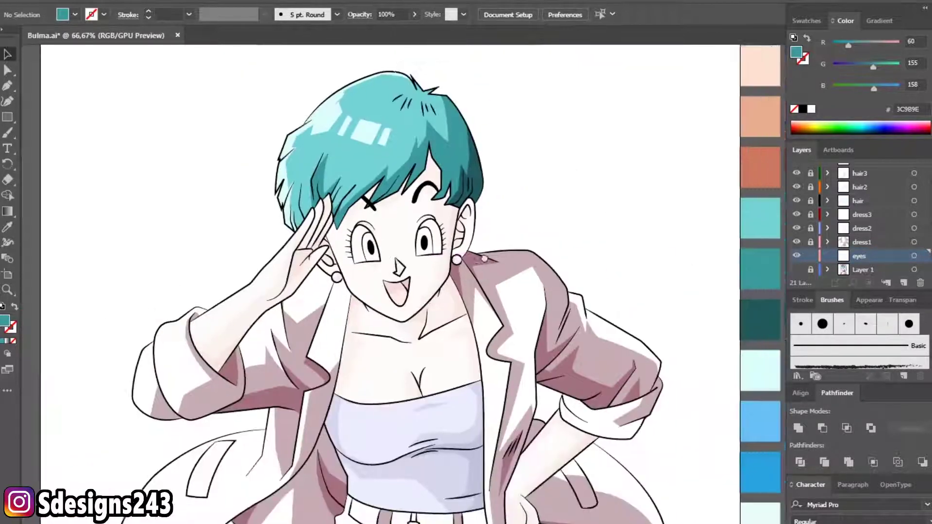
scroll(854, 219, up, 5)
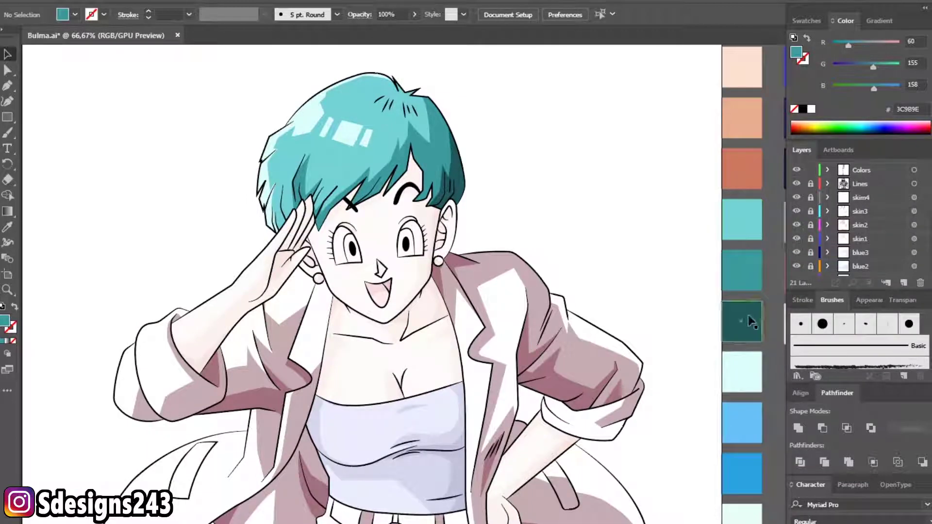
click(739, 412)
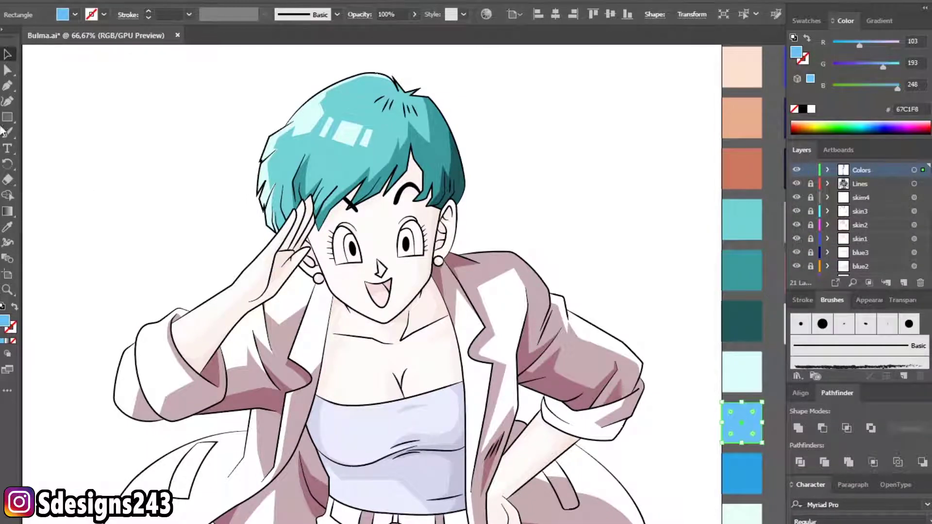
- With the Pen tool and nothing selected, set the eyes layer to 10% opacity and zoom into the left eye
click(7, 85)
key(ctrl+shift+a)
scroll(858, 246, down, 5)
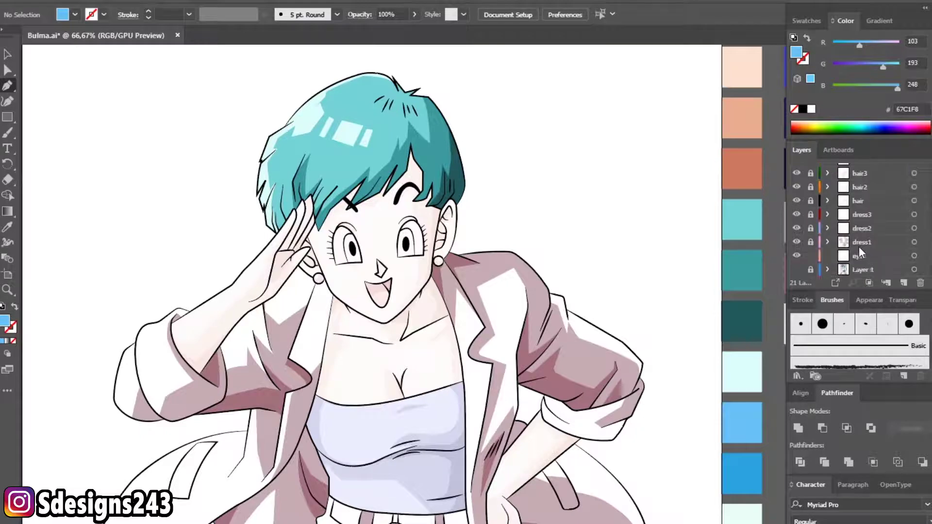
click(867, 255)
click(914, 256)
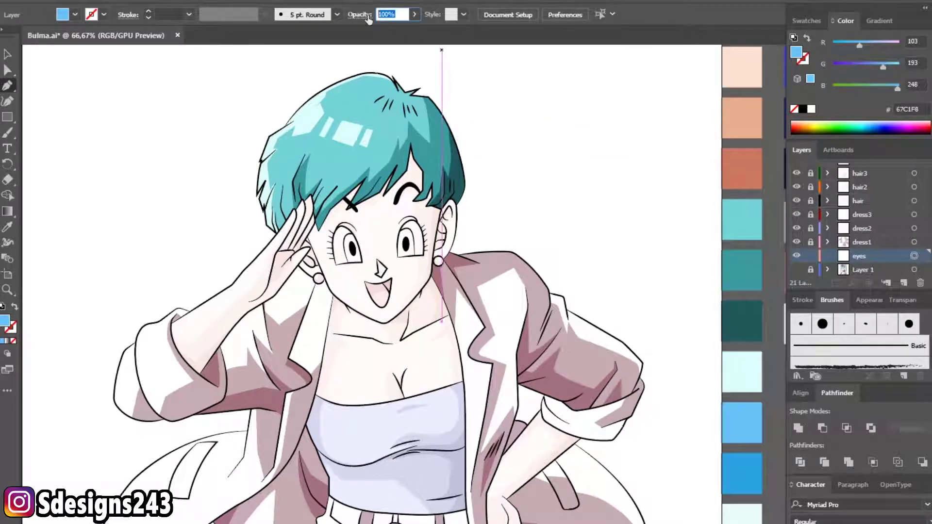
text(10)
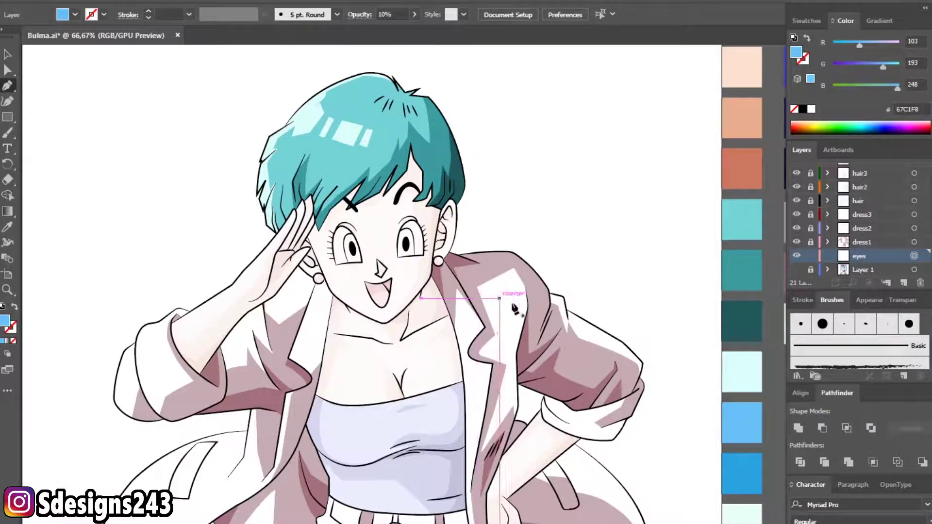
scroll(808, 241, up, 3)
scroll(808, 242, down, 3)
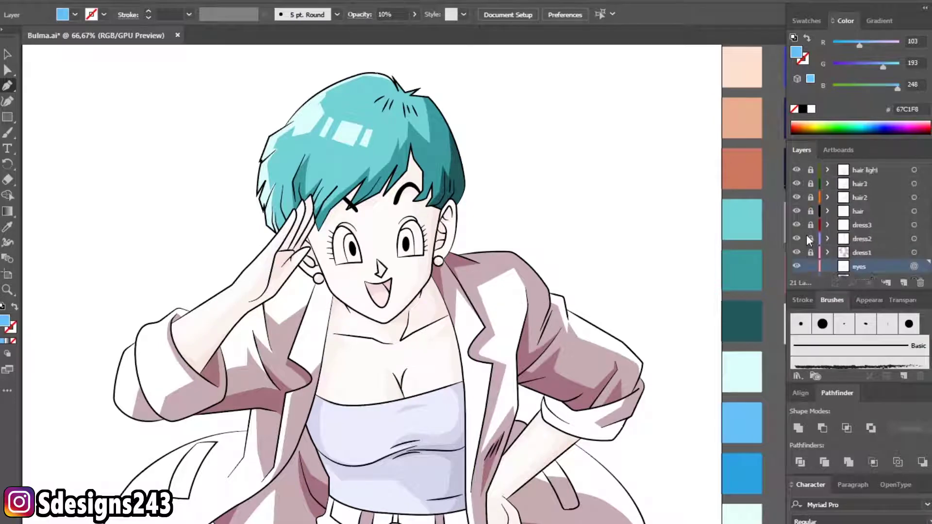
scroll(352, 246, up, 4)
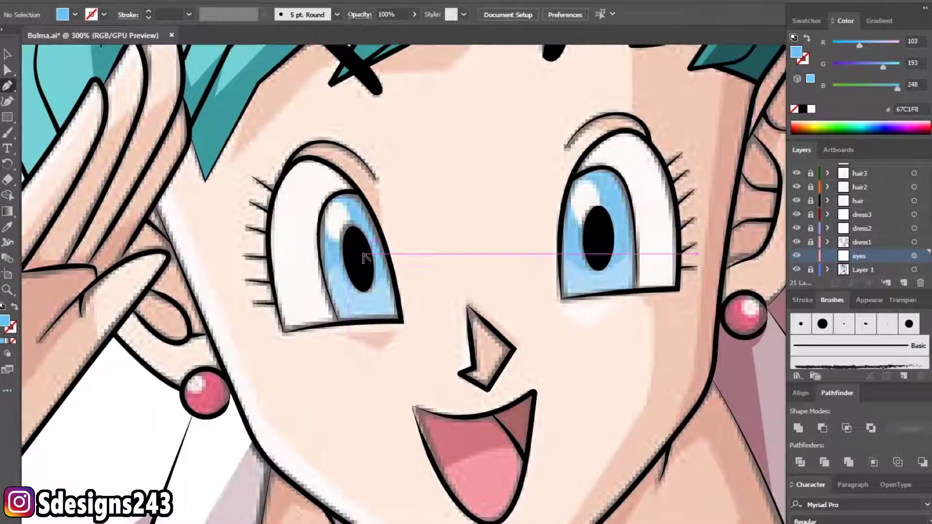
scroll(373, 199, up, 1)
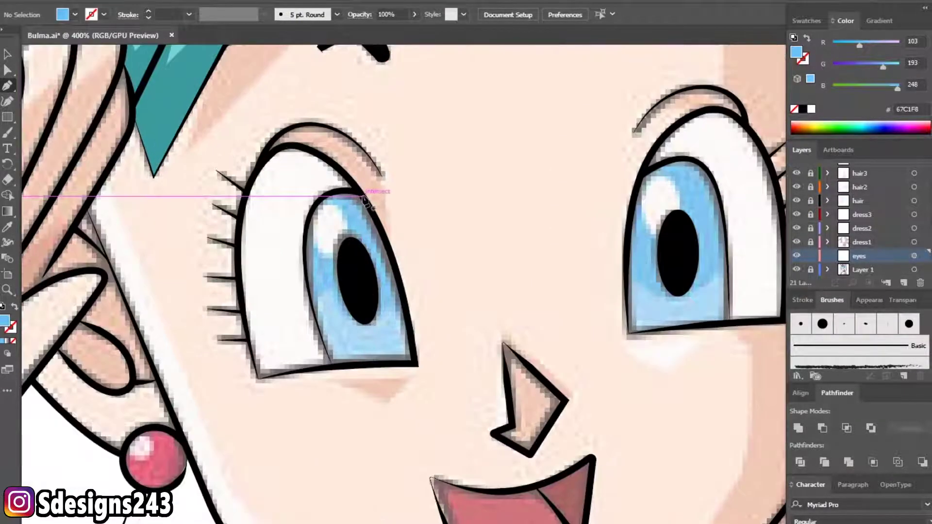
- Trace a closed Pen outline around the left iris
click(363, 196)
click(335, 193)
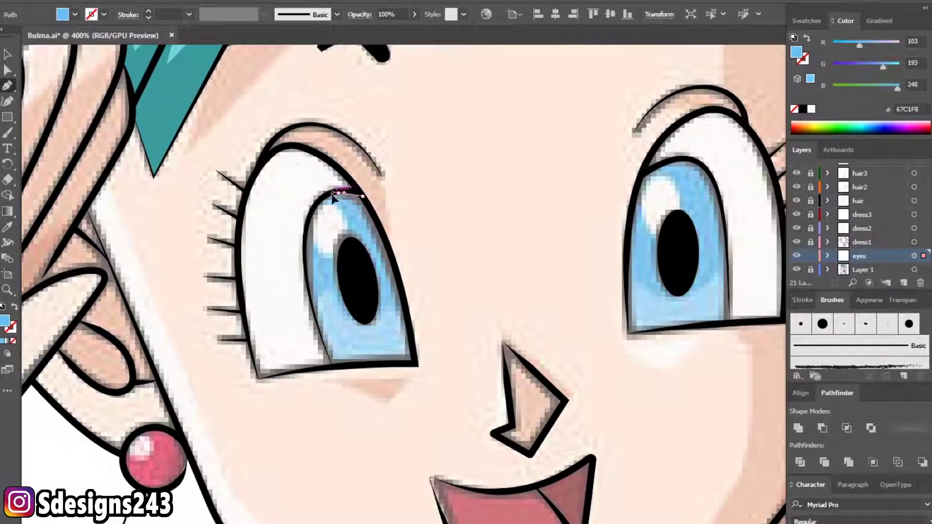
click(314, 218)
scroll(318, 223, up, 1)
scroll(323, 250, up, 1)
click(275, 180)
click(298, 288)
click(329, 373)
click(392, 367)
click(422, 367)
click(500, 368)
click(486, 226)
scroll(486, 226, up, 3)
click(433, 244)
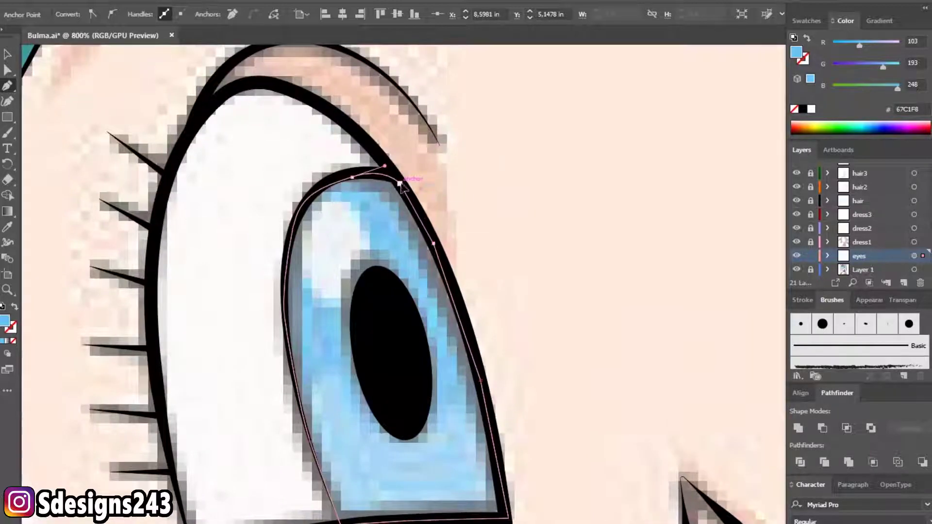
click(399, 184)
scroll(468, 291, down, 3)
scroll(333, 326, up, 2)
scroll(503, 247, up, 2)
- Trace a closed Pen outline around the right iris, ending with a smooth join
click(479, 243)
click(537, 222)
click(582, 245)
click(592, 264)
drag(609, 329, 588, 266)
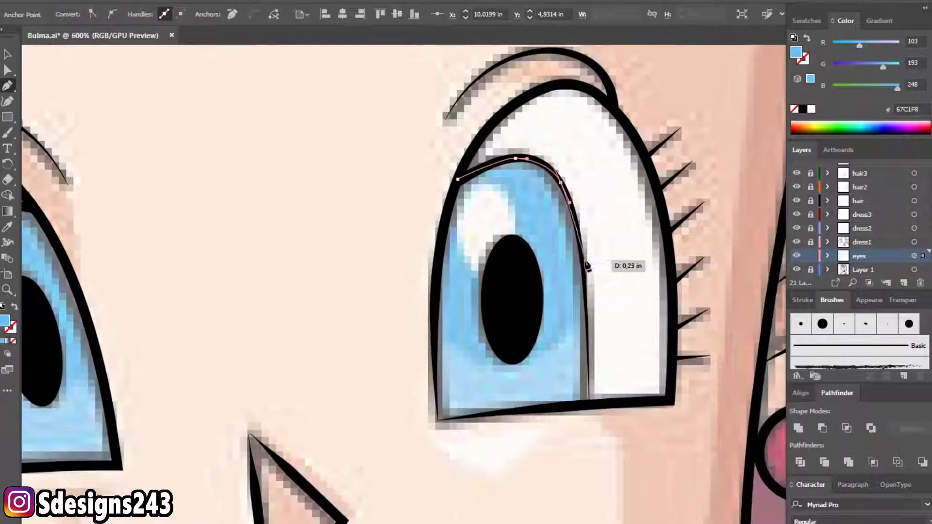
scroll(588, 266, up, 1)
click(588, 313)
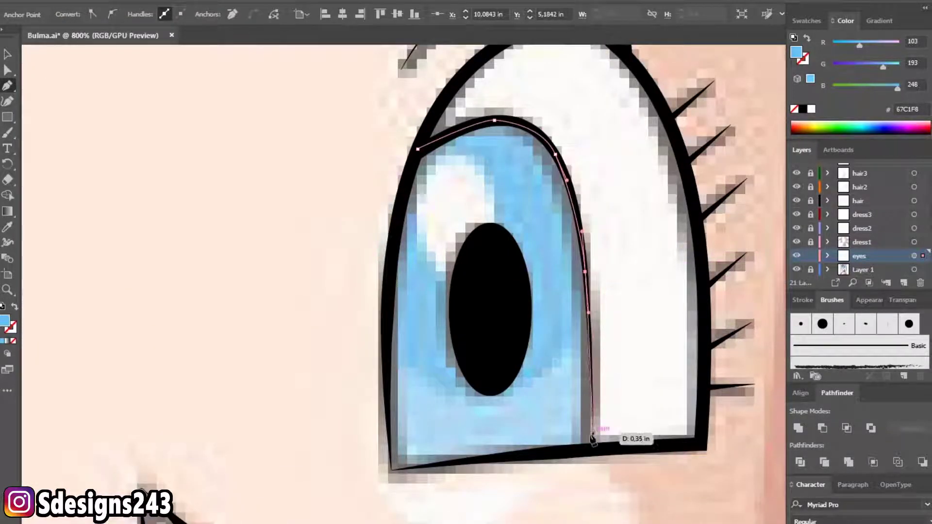
click(593, 449)
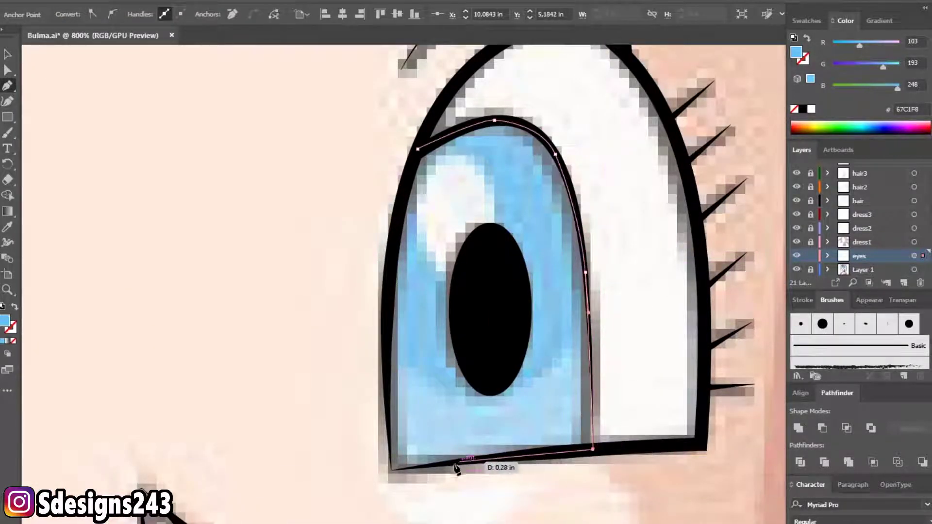
click(392, 471)
click(386, 353)
drag(417, 149, 452, 134)
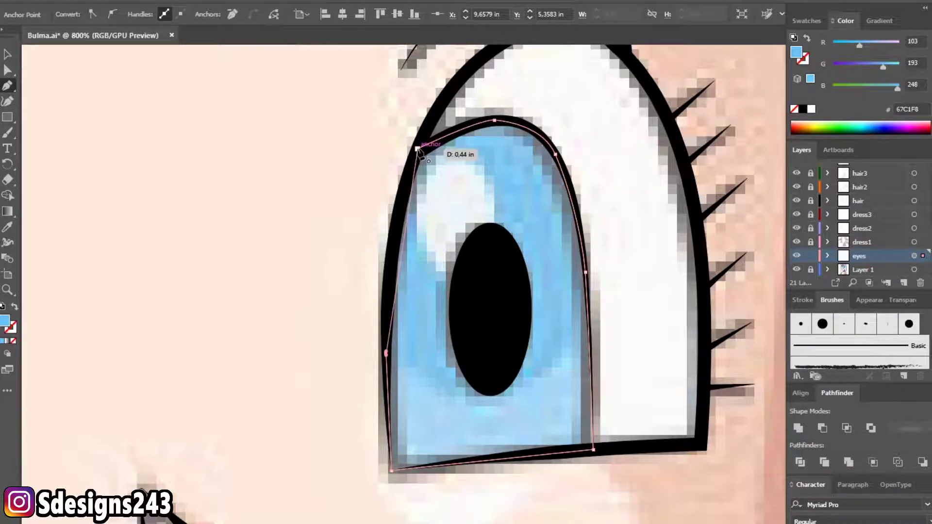
scroll(364, 254, down, 3)
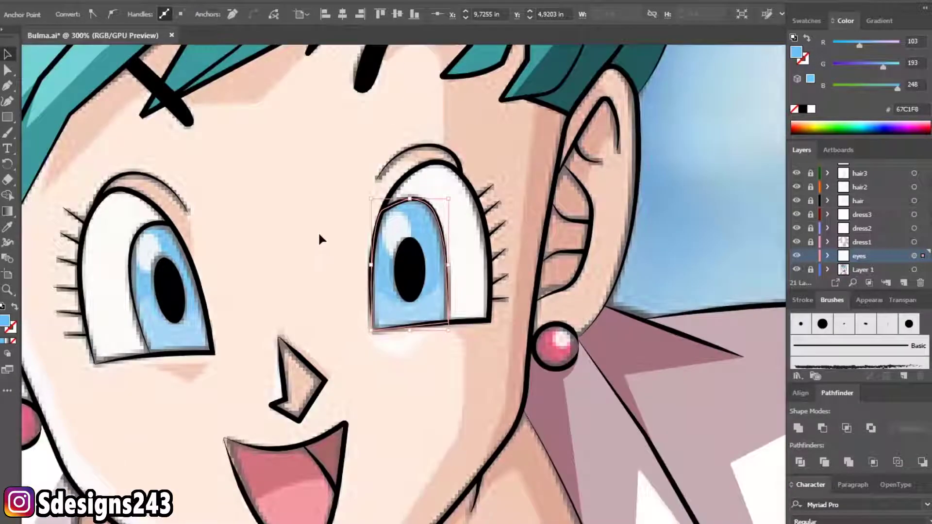
drag(320, 239, 404, 287)
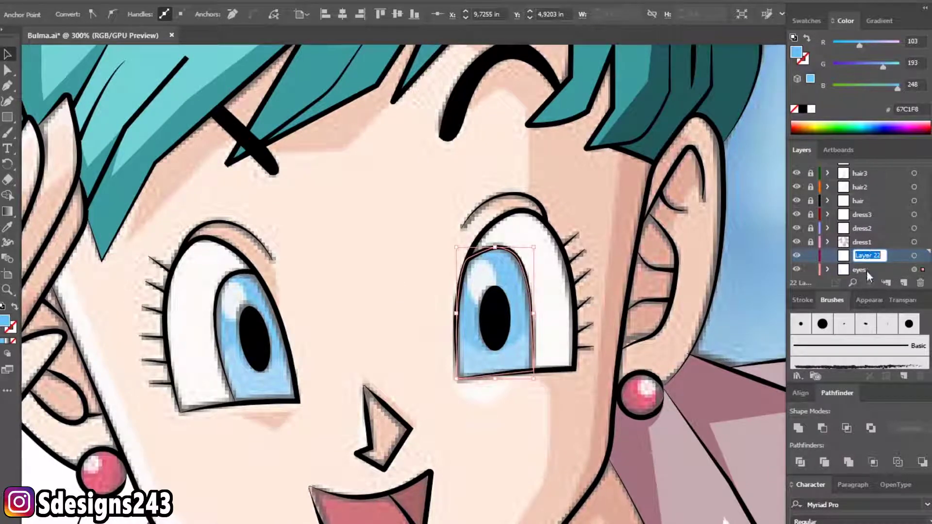
- Add a layer named eyes2, sample darker blue 2BA2E1 from the Colors palette, and select eyes2
text(eye)
click(744, 322)
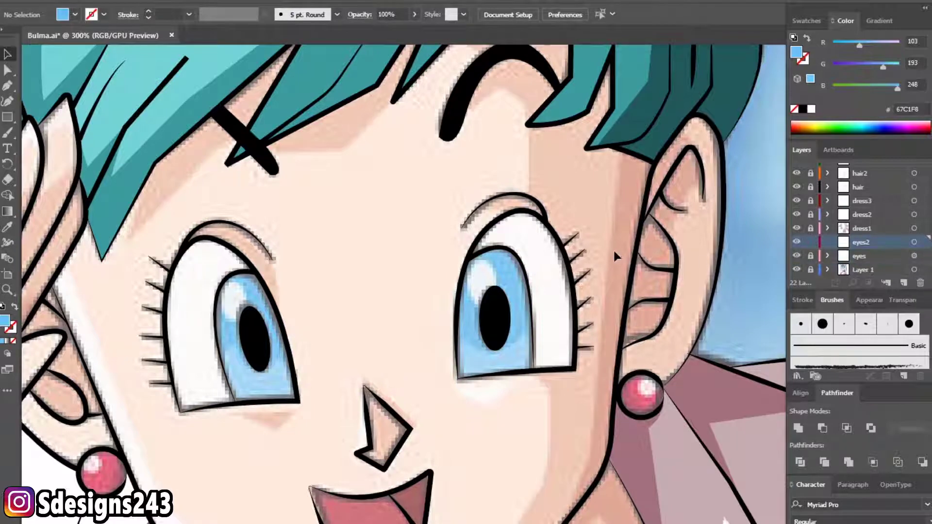
key(ctrl+minus)
key(ctrl+minus)
key(ctrl+minus)
key(ctrl+minus)
scroll(809, 199, up, 3)
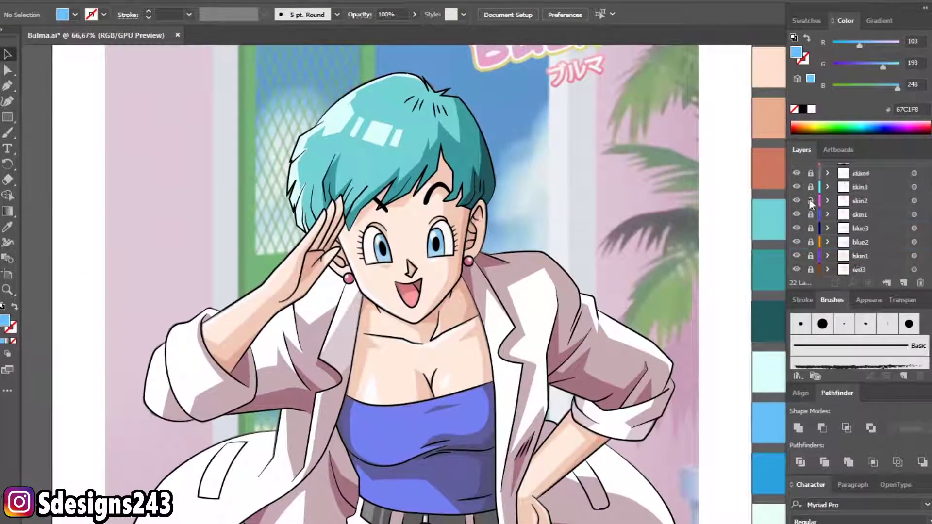
scroll(808, 199, up, 3)
click(810, 169)
key(ctrl+minus)
drag(642, 264, 568, 232)
click(666, 391)
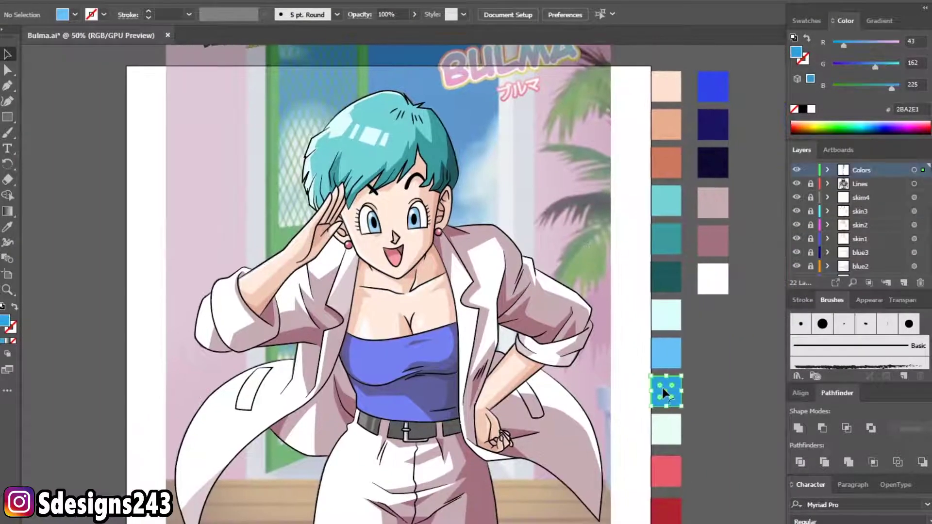
click(810, 170)
scroll(864, 218, down, 5)
click(896, 243)
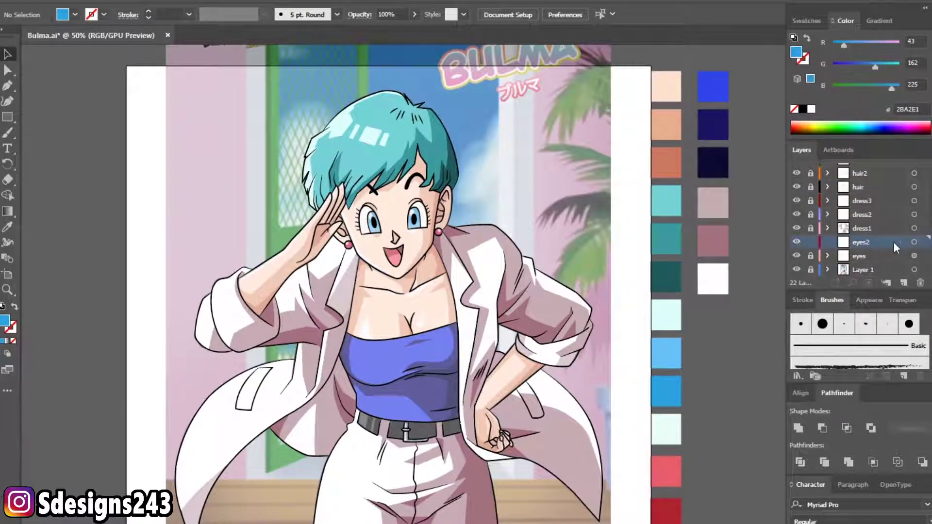
- Begin a curved darker blue shadow shape from the left iris top down its left edge
click(392, 13)
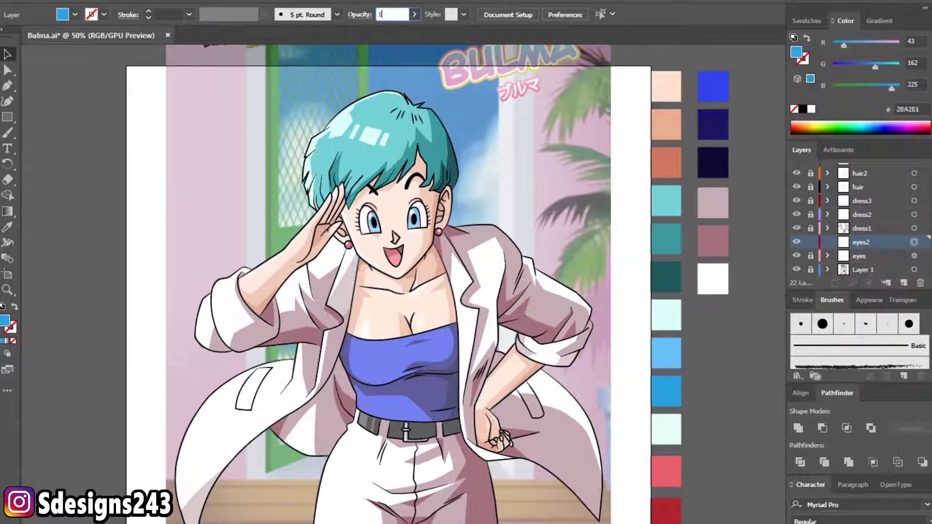
click(7, 86)
scroll(399, 283, up, 4)
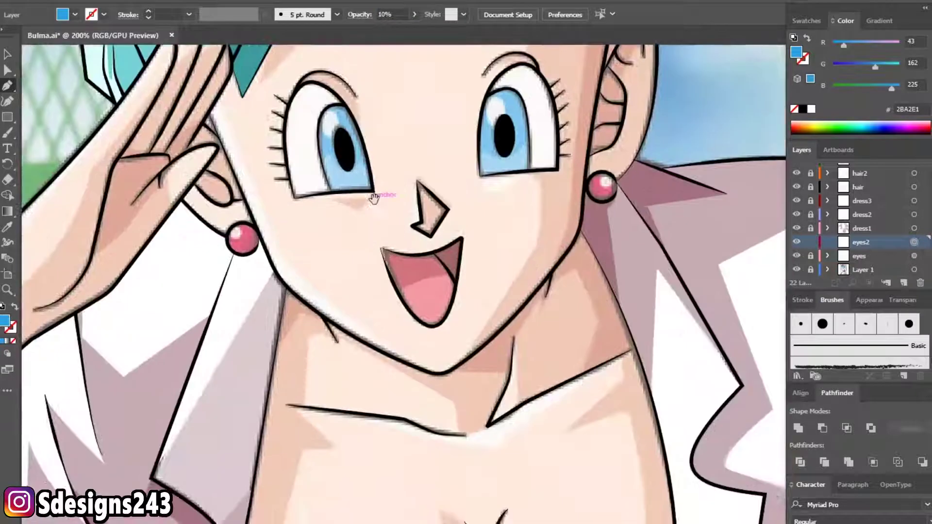
scroll(399, 282, up, 2)
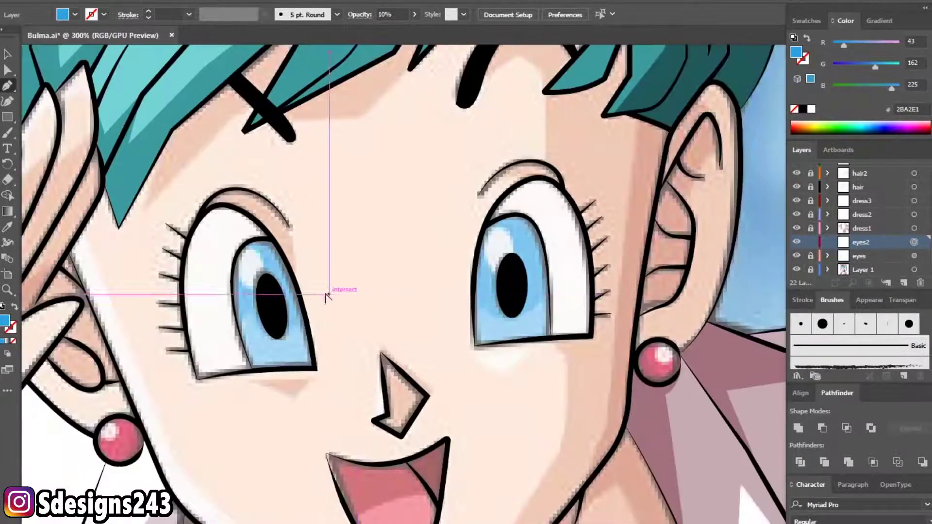
scroll(326, 293, up, 1)
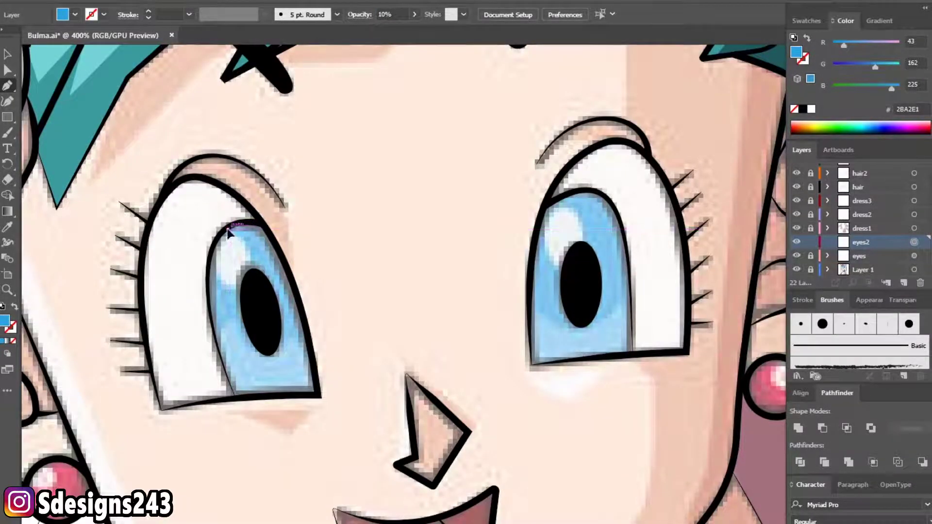
click(226, 228)
drag(247, 272, 229, 291)
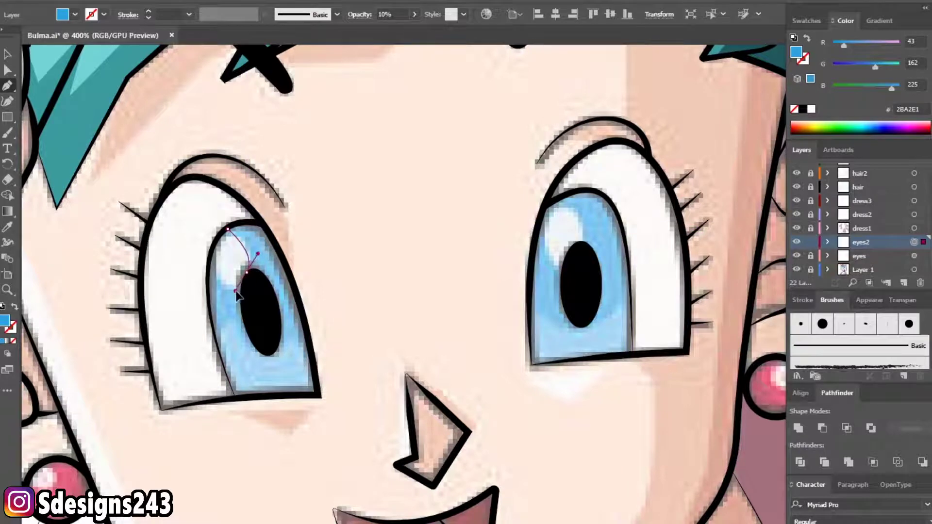
drag(209, 261, 209, 233)
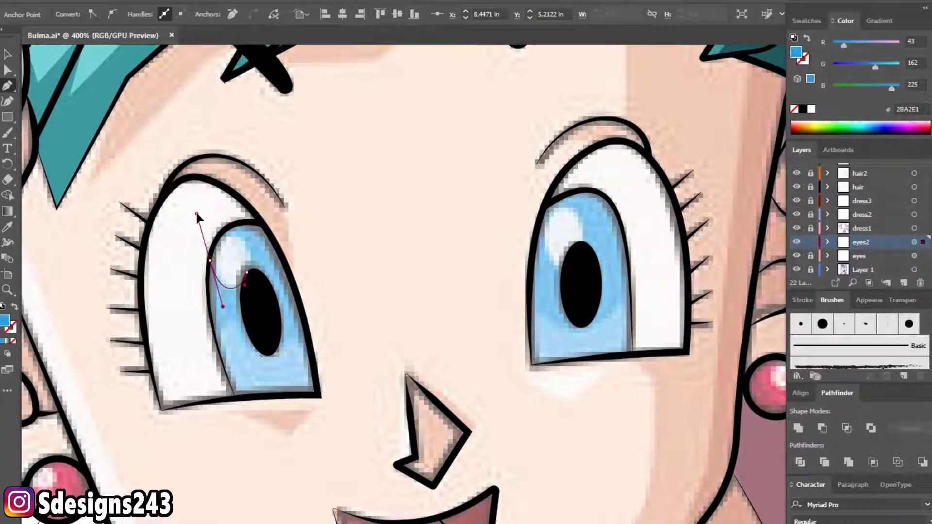
scroll(210, 293, up, 2)
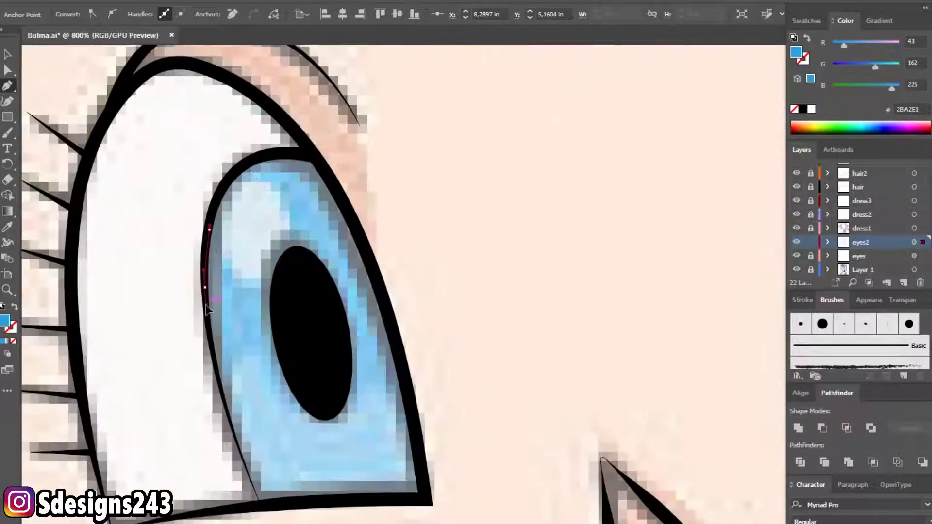
click(223, 394)
scroll(236, 404, down, 1)
scroll(249, 407, down, 1)
drag(252, 401, 279, 306)
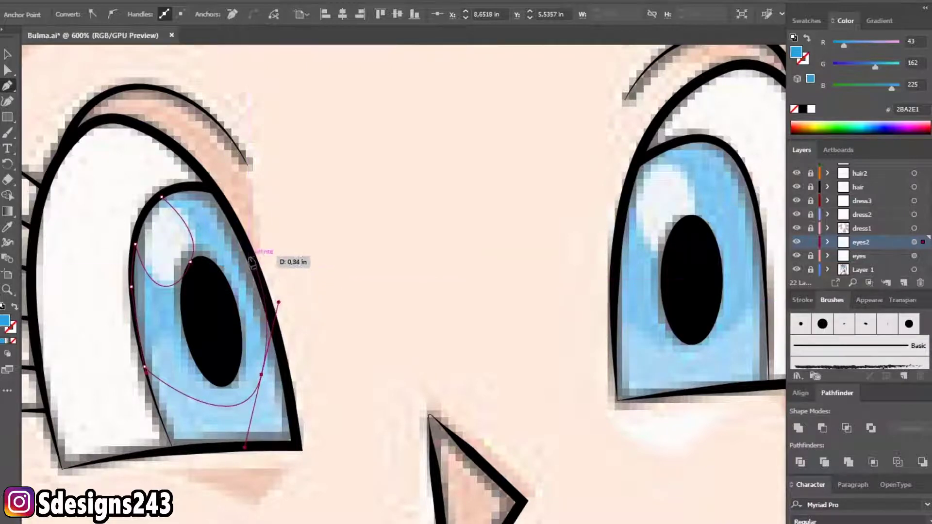
scroll(245, 265, down, 1)
- Redo the misplaced point and complete the left iris shadow path along its edge, then deselect
key(ctrl+z)
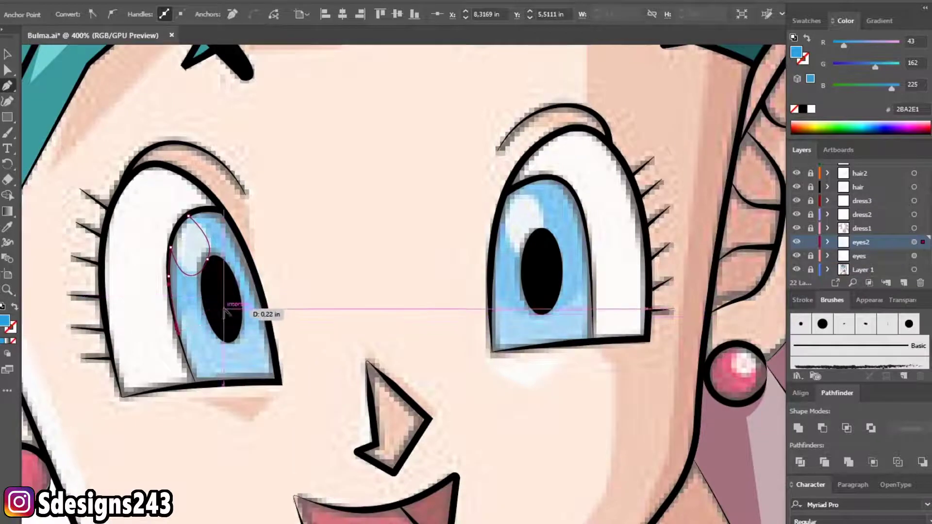
scroll(239, 318, up, 1)
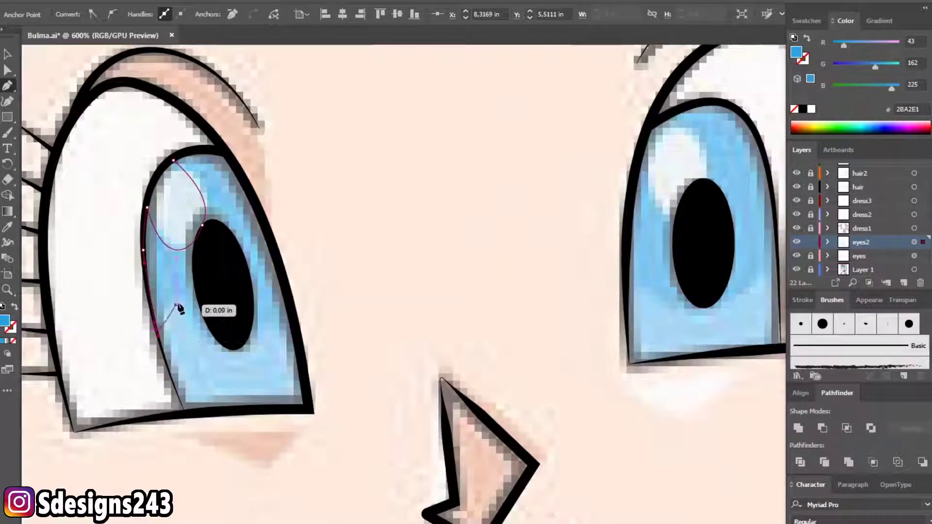
click(153, 315)
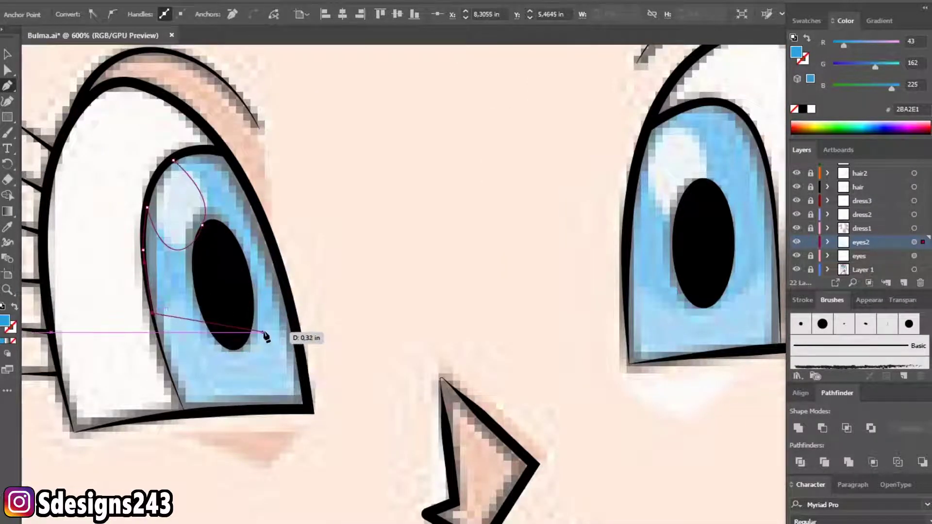
scroll(266, 333, down, 1)
scroll(215, 321, up, 1)
drag(215, 322, 216, 300)
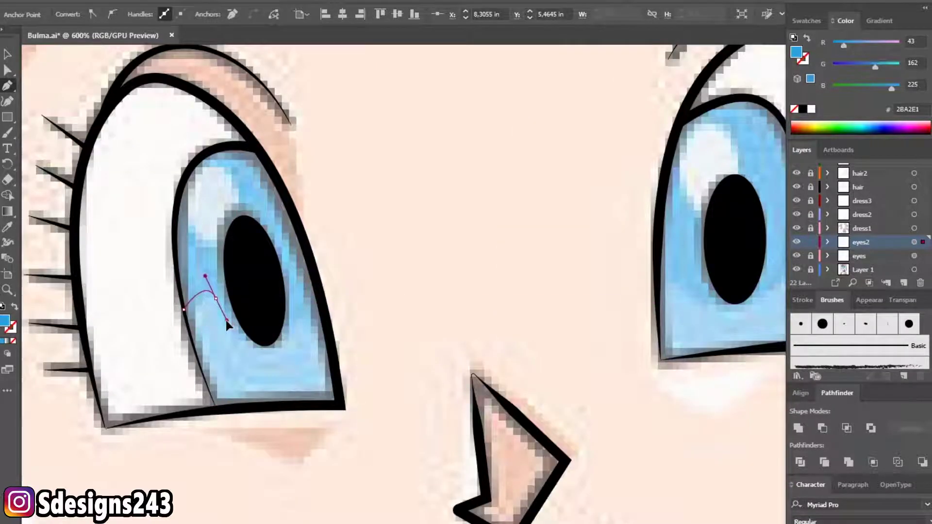
scroll(227, 326, down, 1)
scroll(266, 322, down, 1)
drag(267, 321, 275, 235)
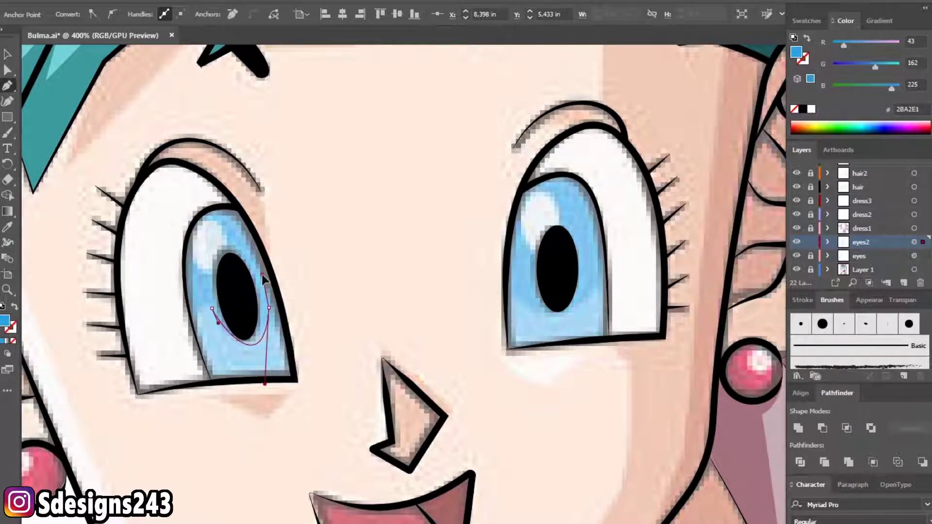
mouse_move(261, 275)
mouse_down()
mouse_move(298, 181)
mouse_move(284, 170)
mouse_up()
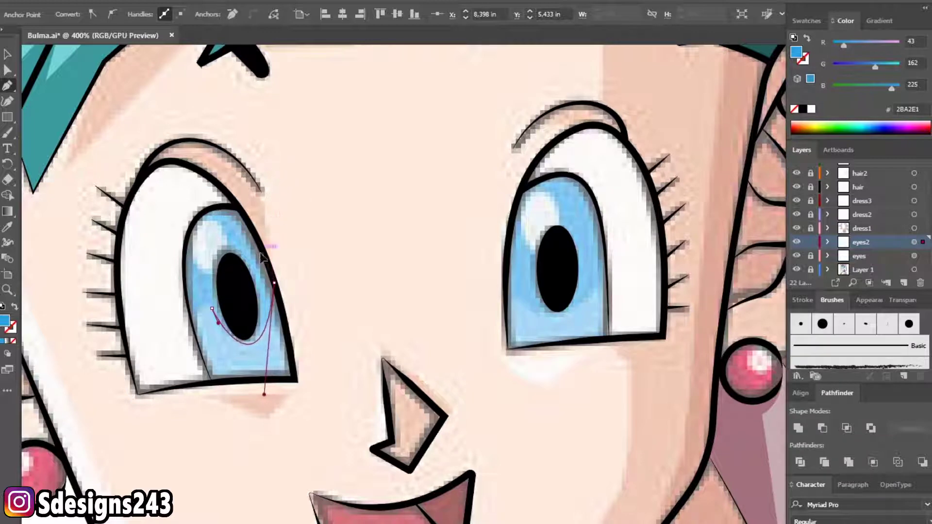
click(274, 283)
drag(204, 214, 165, 248)
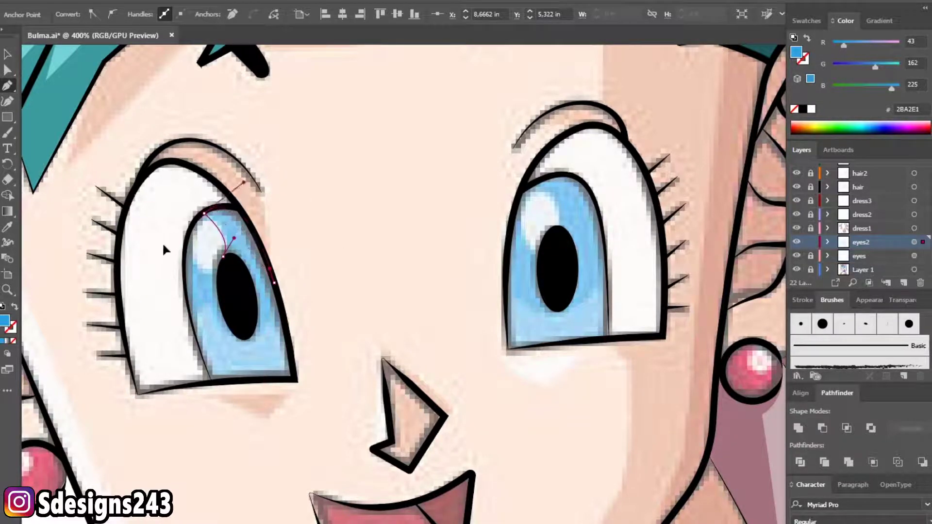
key(v)
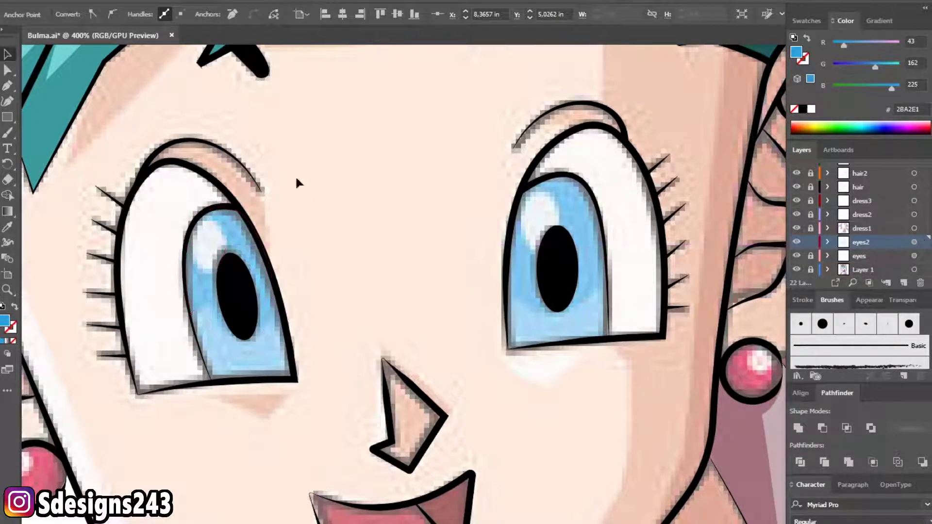
click(359, 262)
scroll(359, 262, down, 1)
- Start a shadow path on the right iris curving down past the pupil
click(8, 86)
scroll(515, 228, up, 1)
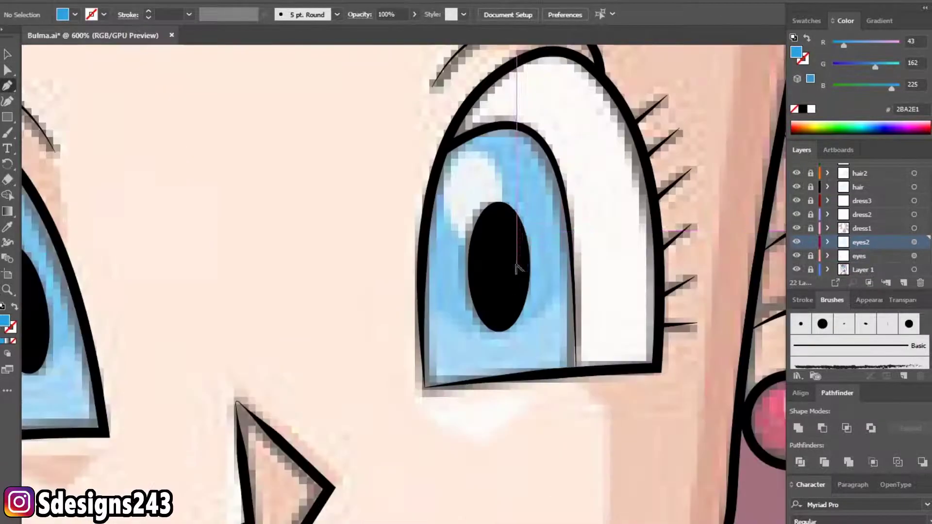
scroll(519, 228, up, 1)
click(366, 264)
drag(402, 333, 433, 354)
click(403, 335)
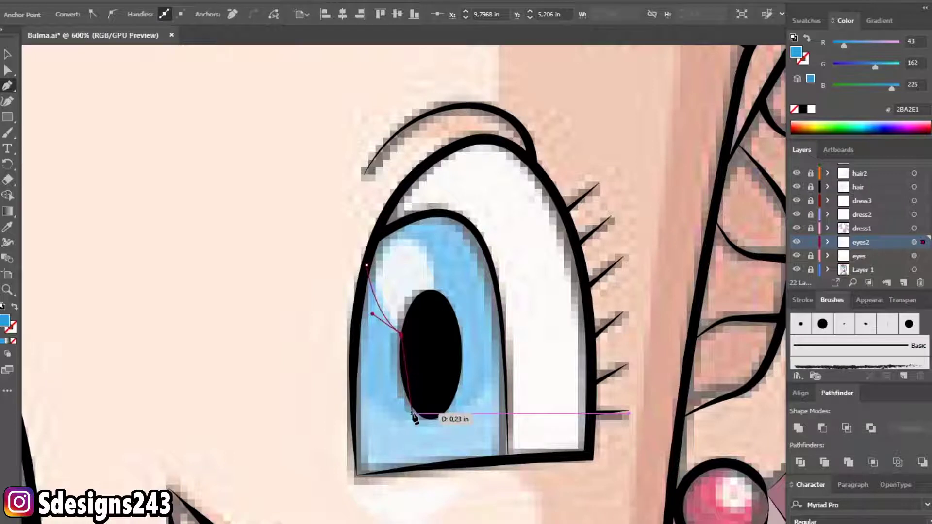
- Trace a shadow shape around the pupil and along the right iris's left, bottom and right edges
click(400, 228)
drag(437, 290, 422, 327)
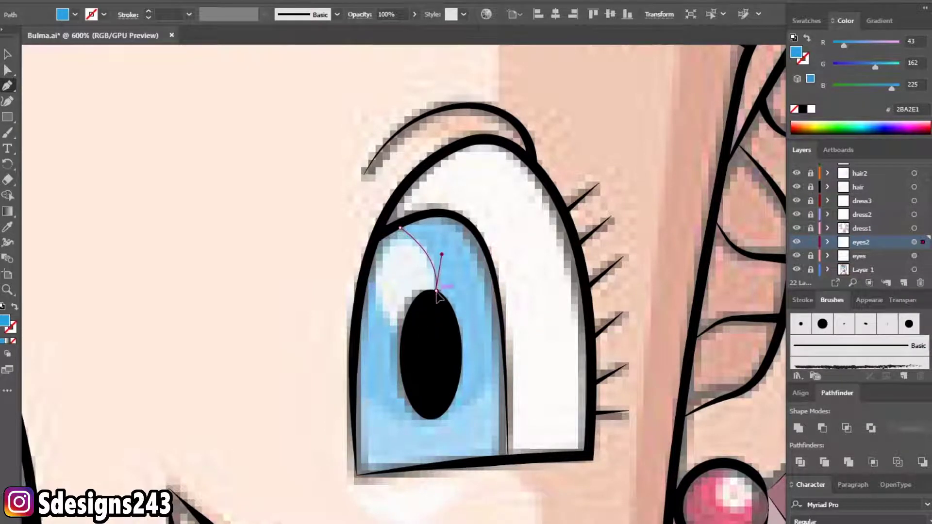
click(436, 290)
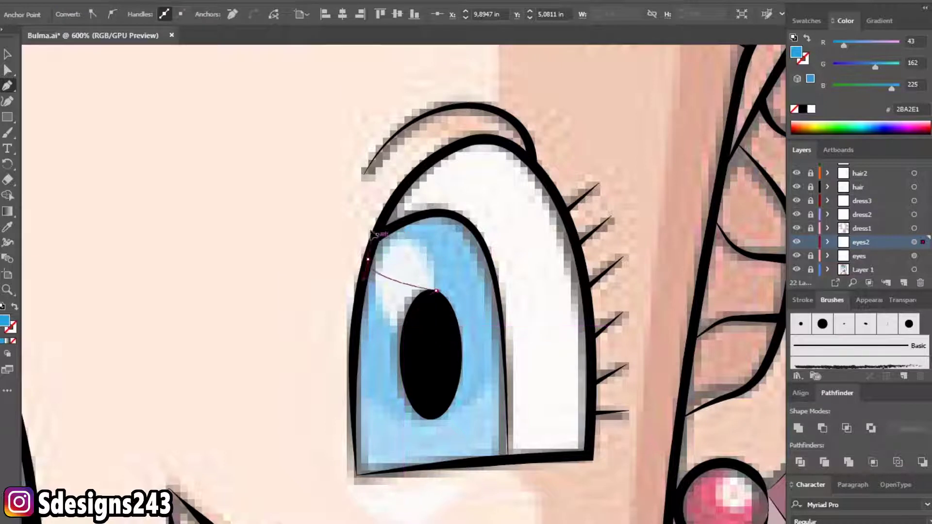
drag(412, 302, 404, 329)
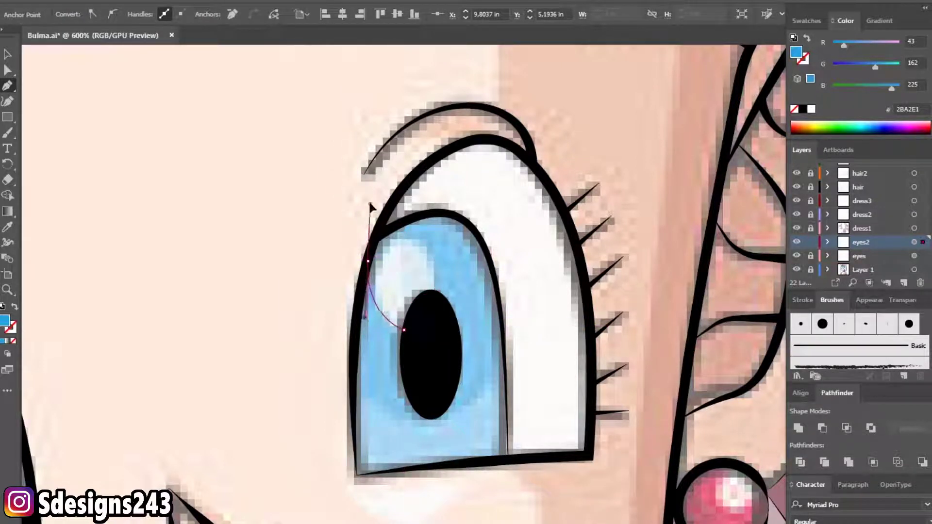
drag(372, 256, 376, 200)
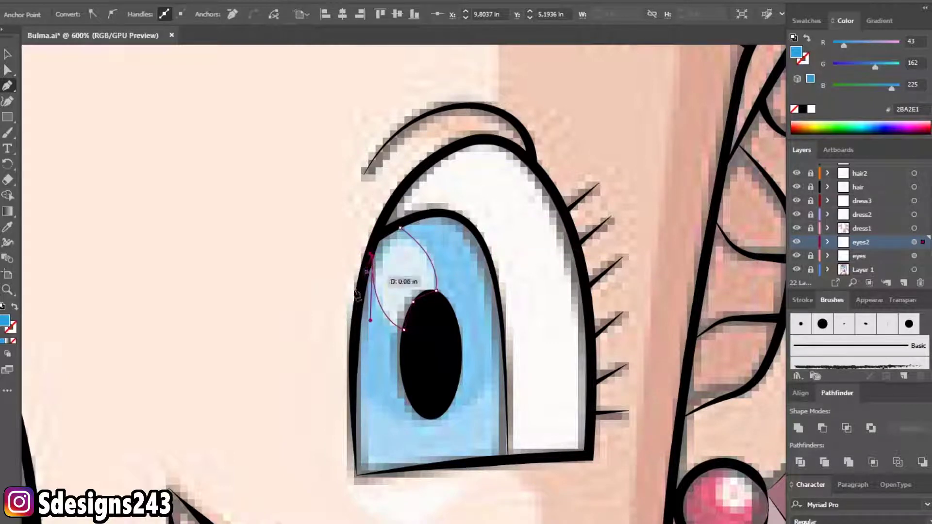
scroll(378, 325, down, 3)
drag(367, 349, 386, 361)
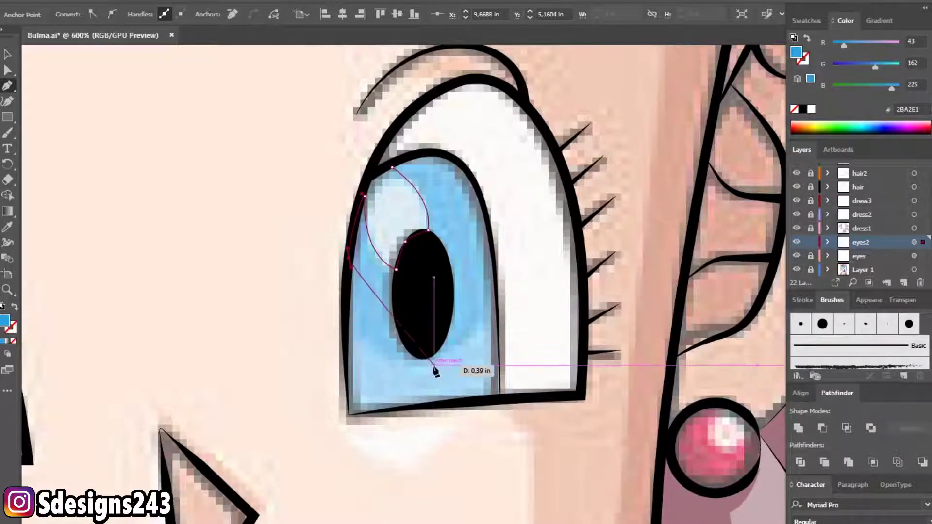
drag(447, 359, 505, 305)
key(ctrl+z)
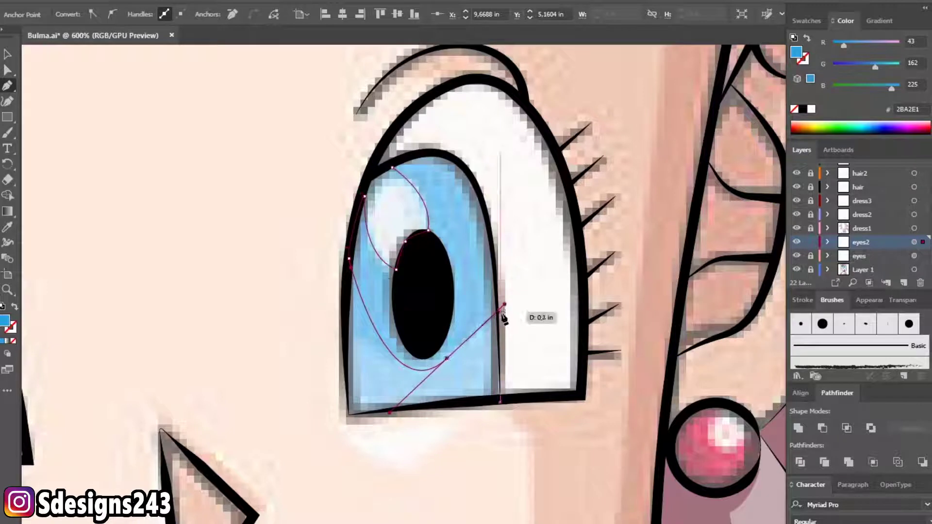
mouse_move(482, 332)
mouse_down()
mouse_move(521, 265)
mouse_move(572, 213)
mouse_move(549, 235)
mouse_up()
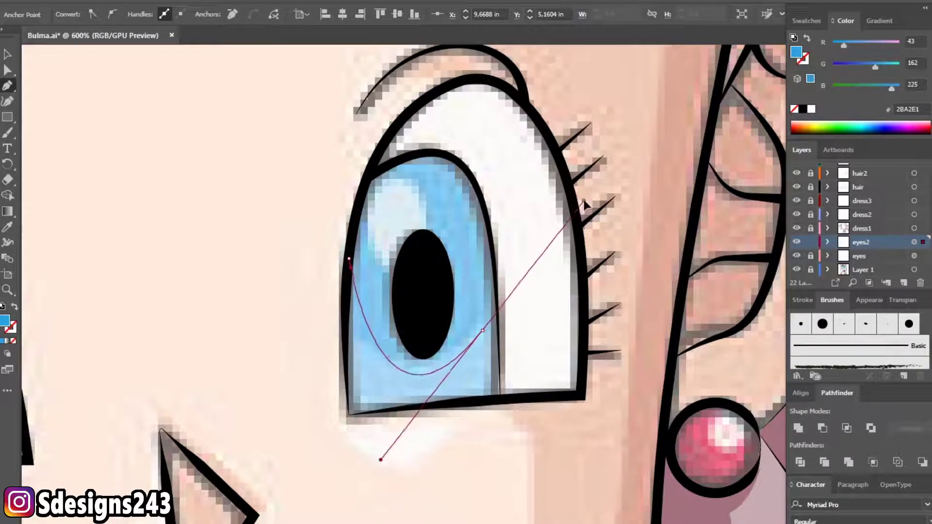
drag(501, 305, 495, 260)
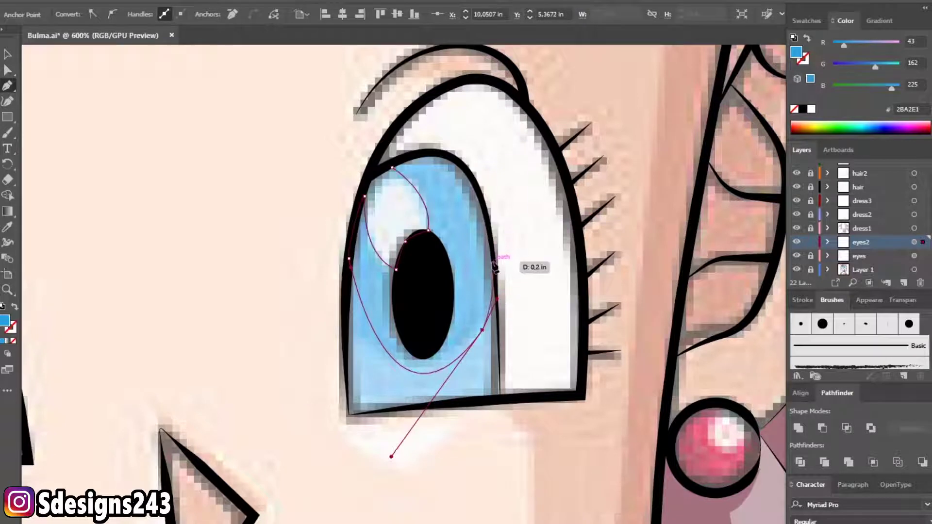
- Trace a path across the iris top around the white highlight, then zoom out to the face
click(492, 241)
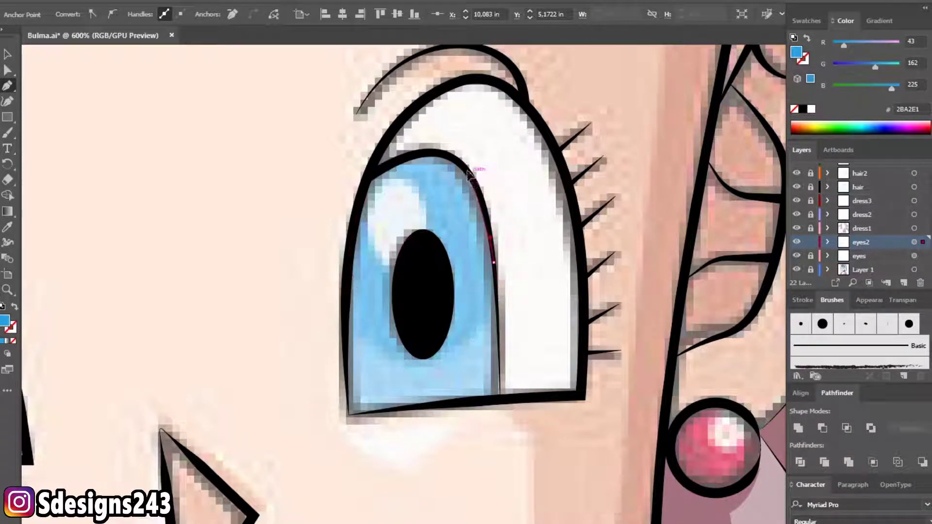
click(469, 173)
click(392, 167)
drag(428, 230, 422, 266)
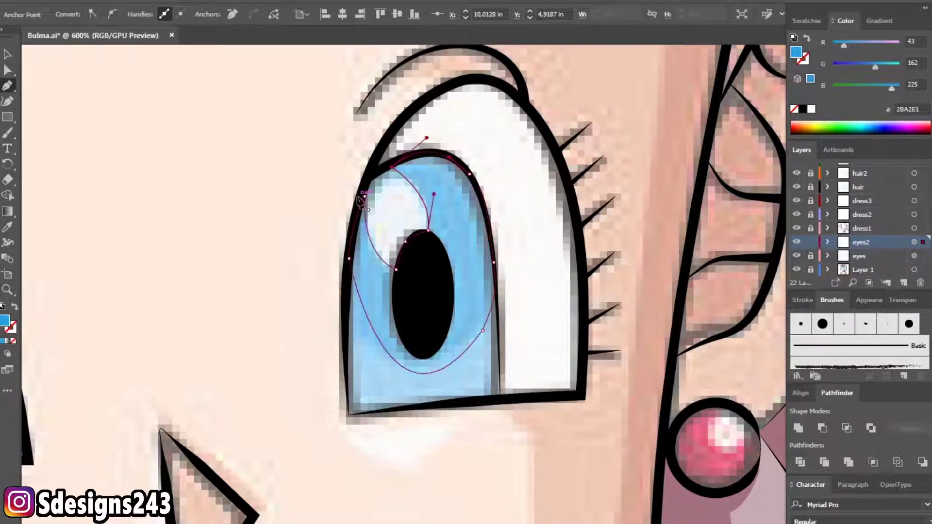
key(v)
click(175, 160)
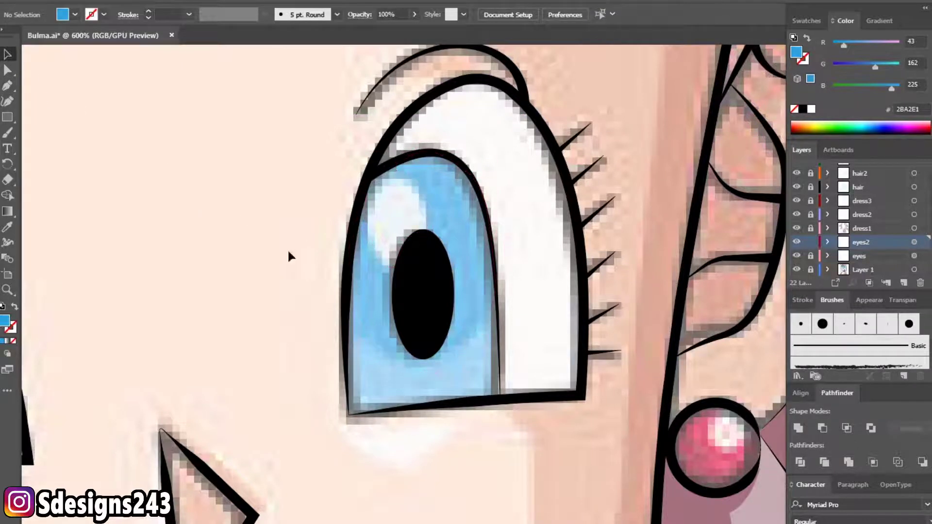
key(ctrl+minus)
key(ctrl+minus)
key(ctrl+minus)
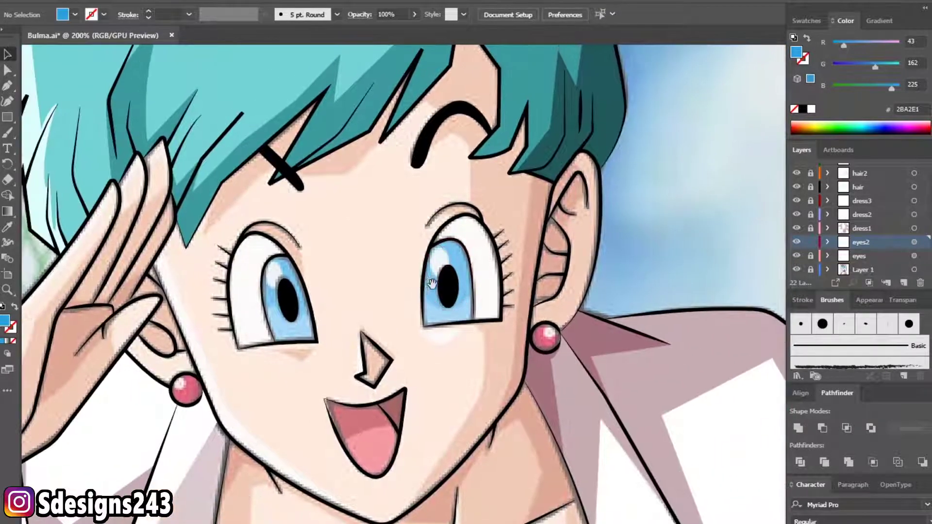
- Inspect the anchor points of the right iris shape, then deselect it
click(460, 304)
click(7, 71)
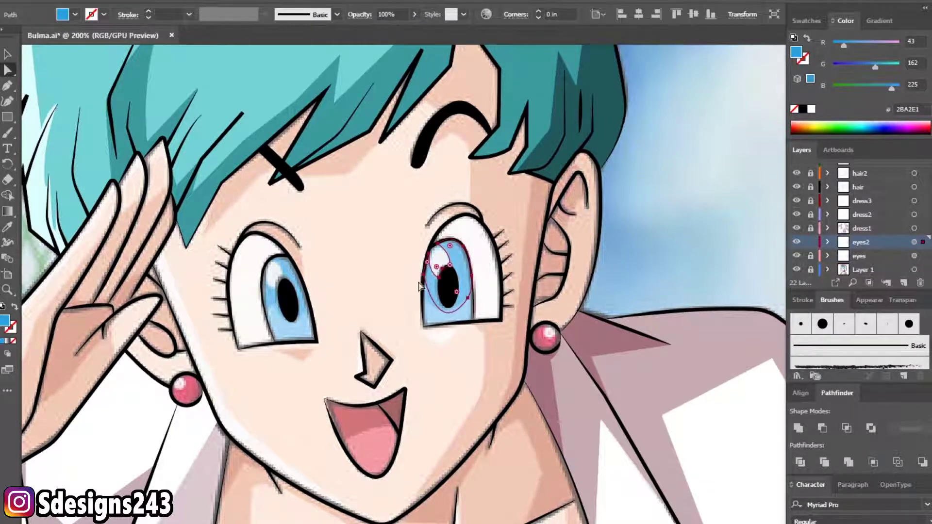
scroll(459, 297, up, 1)
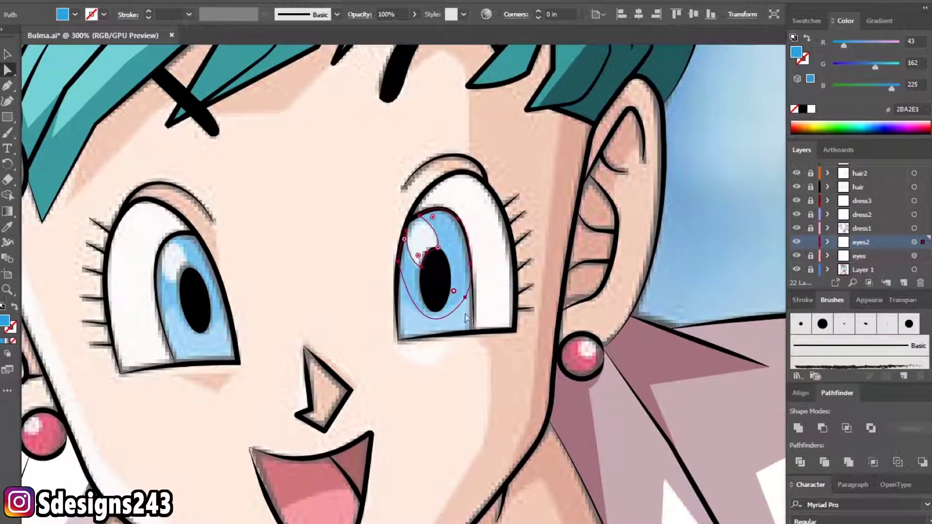
click(706, 304)
scroll(475, 343, down, 1)
scroll(475, 342, down, 1)
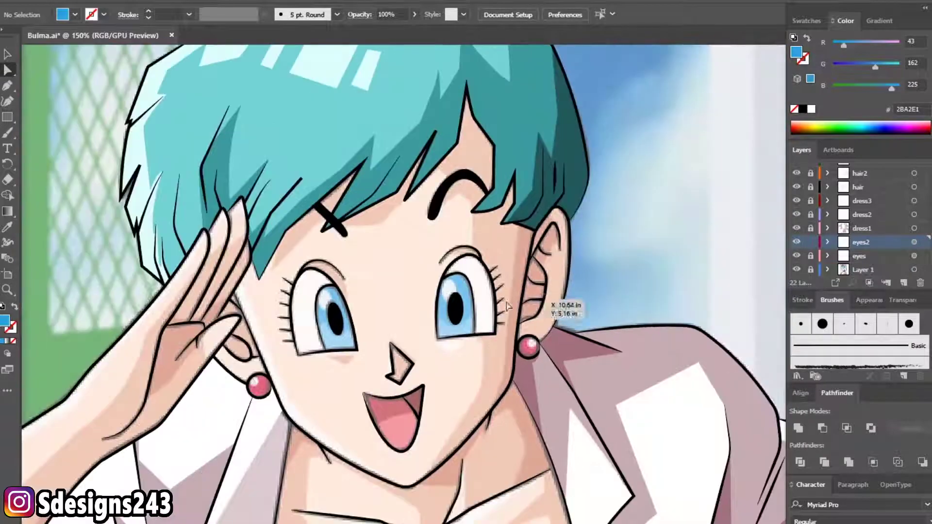
- Unlock eyes and eyes2, hide the reference layer, and set both eye layers to 100% opacity
click(811, 256)
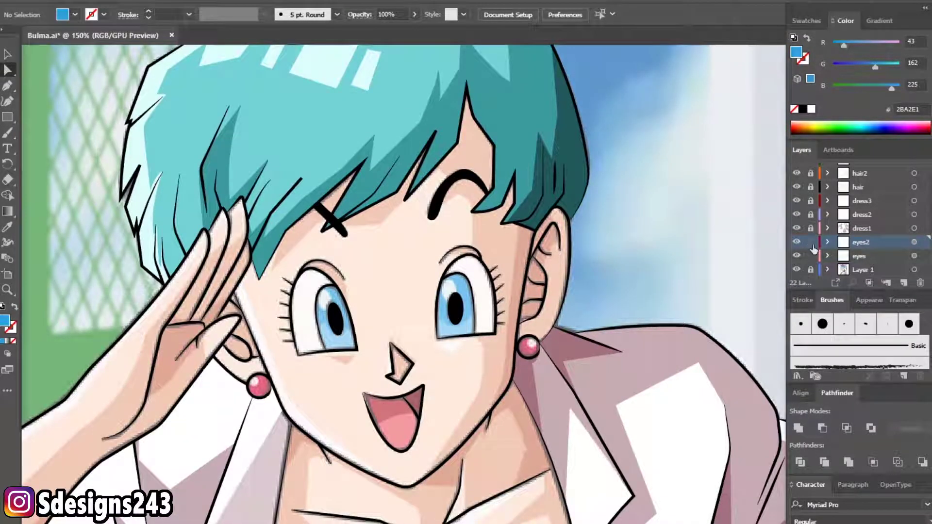
click(921, 256)
click(796, 270)
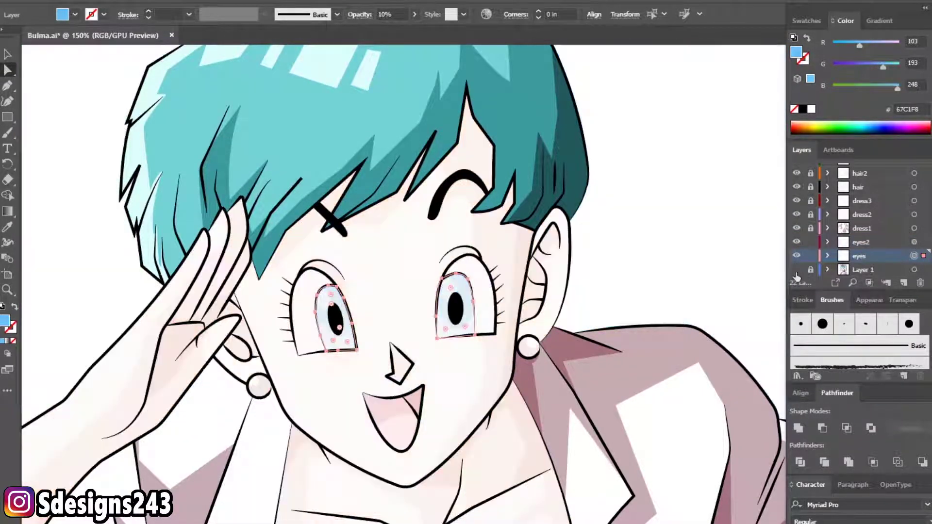
shift+click(914, 241)
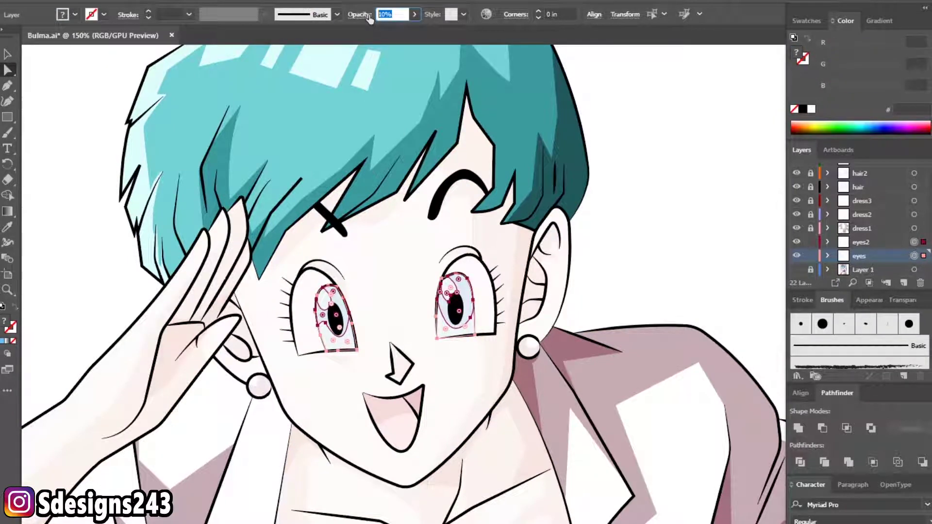
text(100)
key(Return)
key(v)
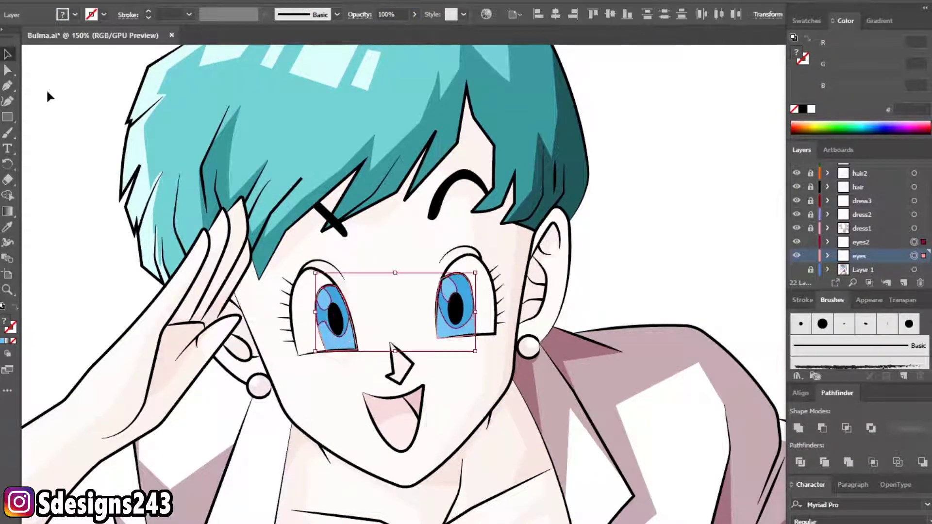
click(48, 98)
alt+scroll(202, 184, down, 1)
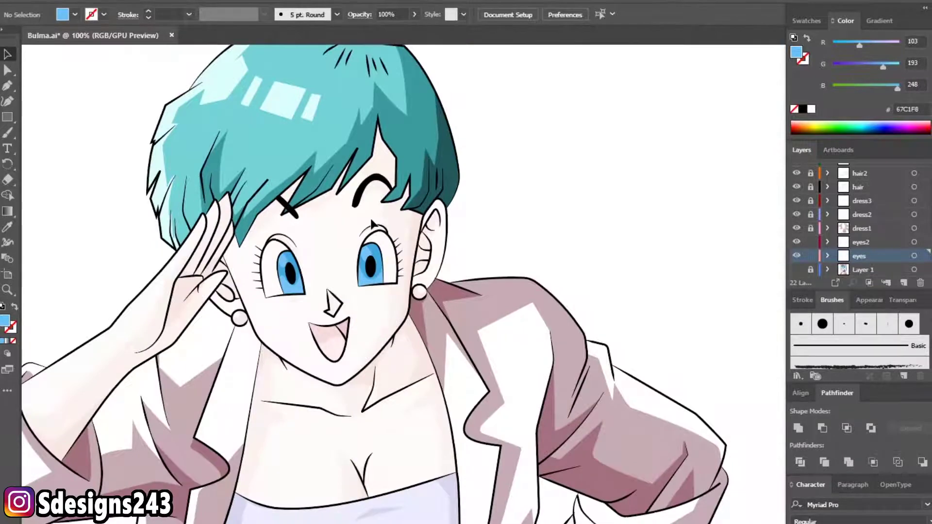
alt+scroll(372, 224, up, 1)
alt+scroll(374, 228, up, 1)
alt+scroll(389, 243, up, 1)
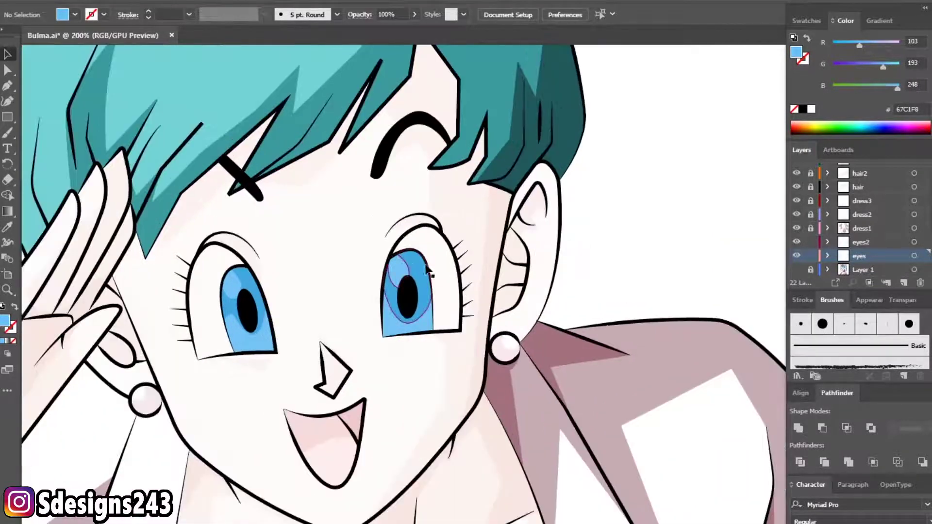
scroll(414, 269, down, 2)
scroll(477, 273, up, 1)
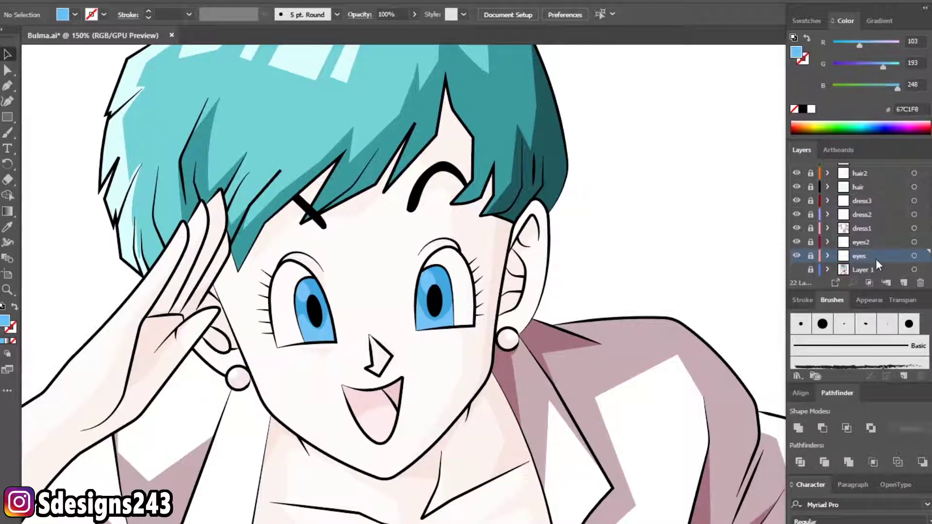
- Create a new layer named 'eyes light' for the eye highlights
click(874, 242)
click(903, 283)
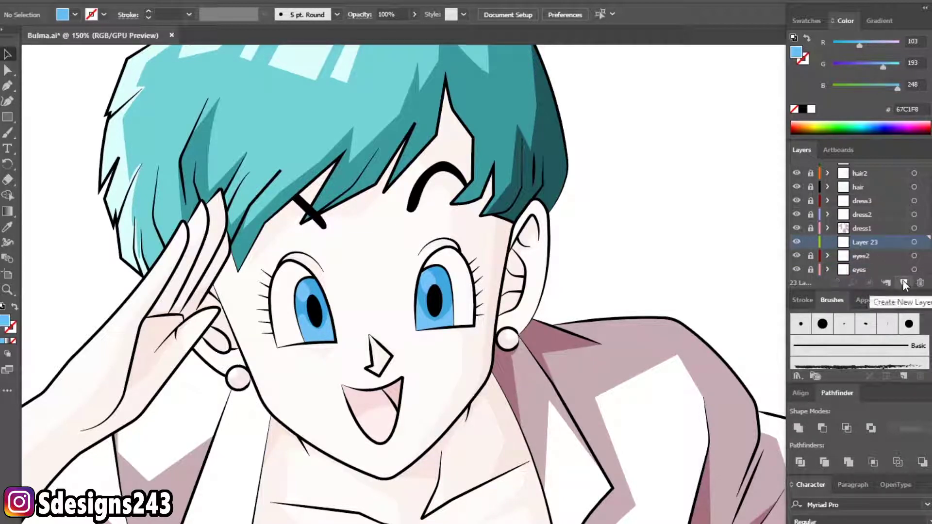
double_click(862, 242)
text(eyes light)
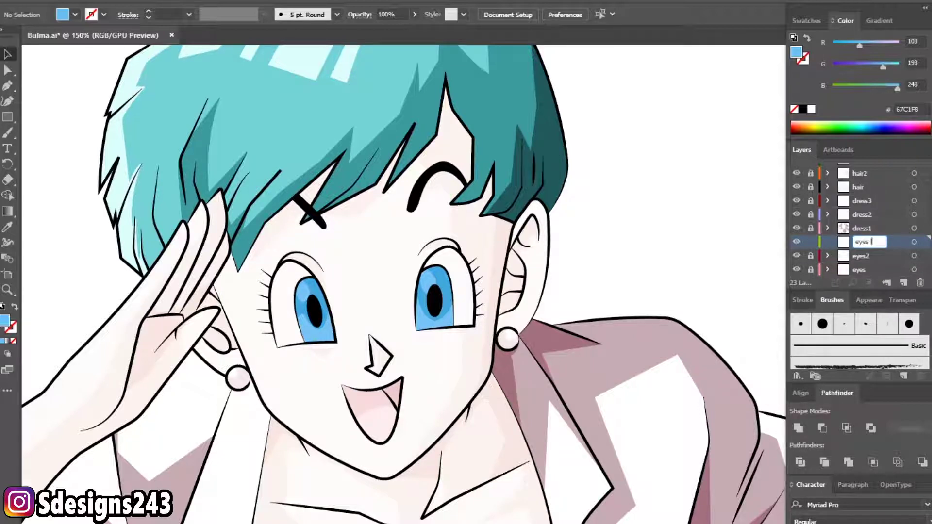
key(Return)
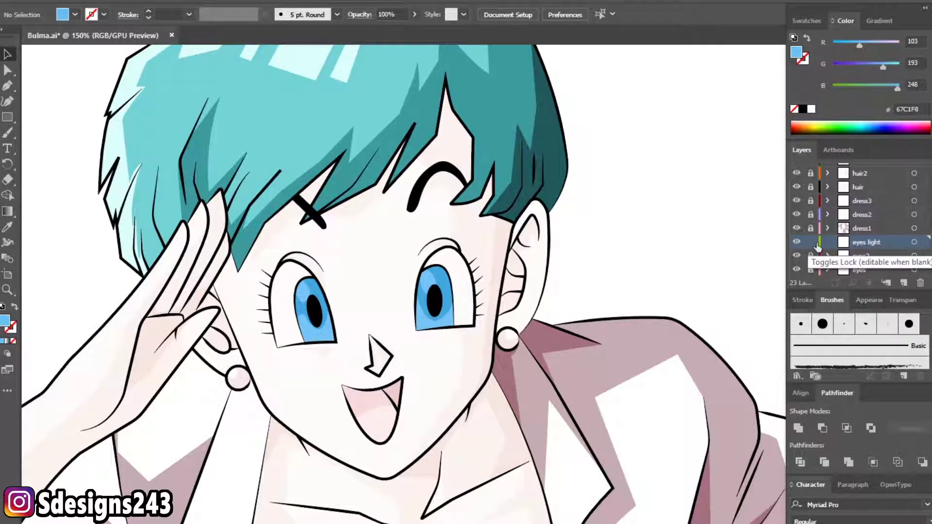
- Sketch a curved pen path over the left iris, then abandon it
click(8, 88)
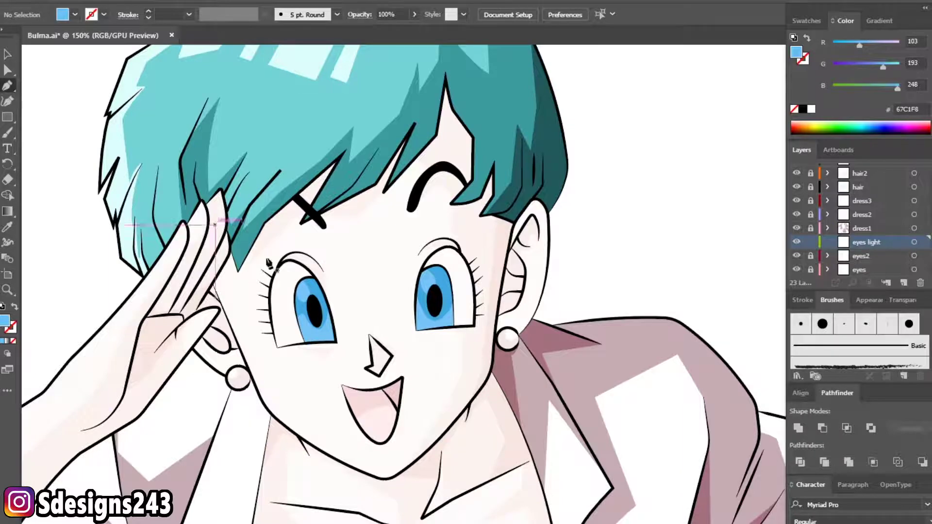
scroll(306, 291, up, 2)
scroll(301, 288, up, 1)
scroll(286, 281, up, 1)
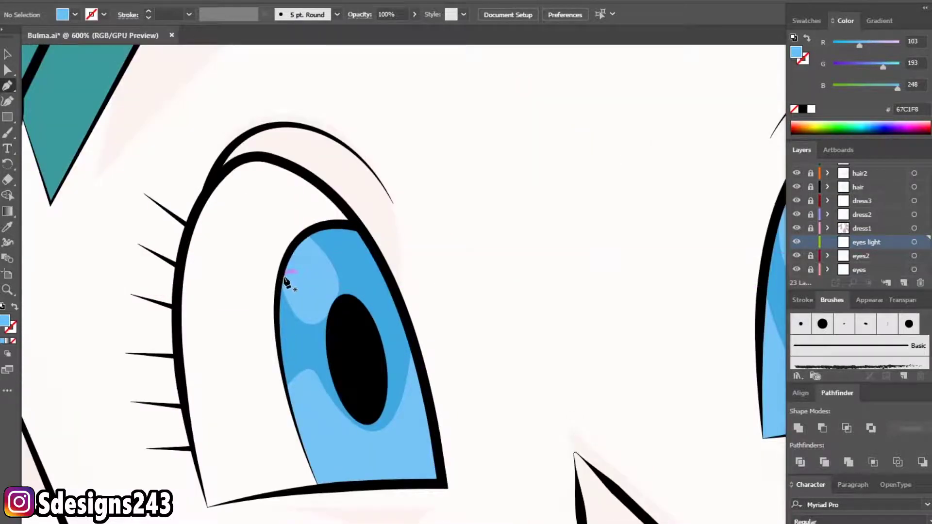
click(281, 277)
drag(315, 318, 324, 323)
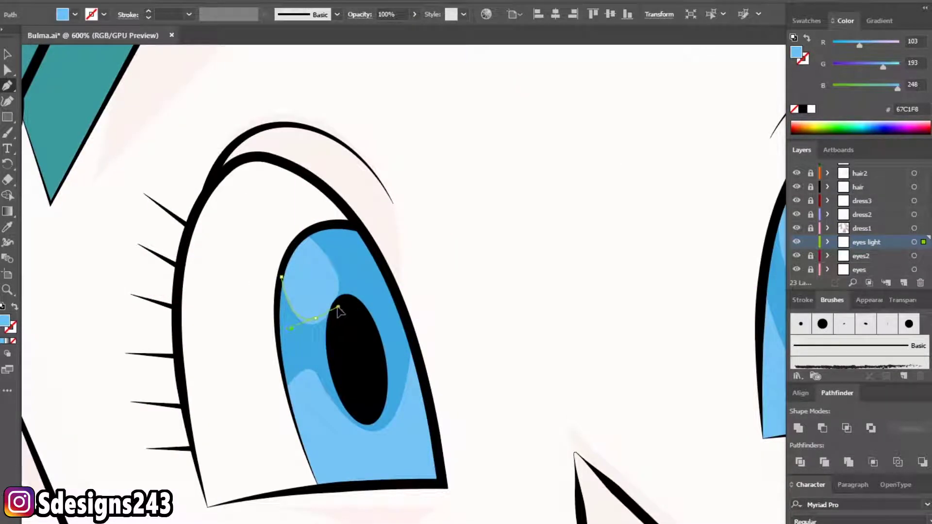
drag(302, 238, 255, 208)
ctrl+click(249, 225)
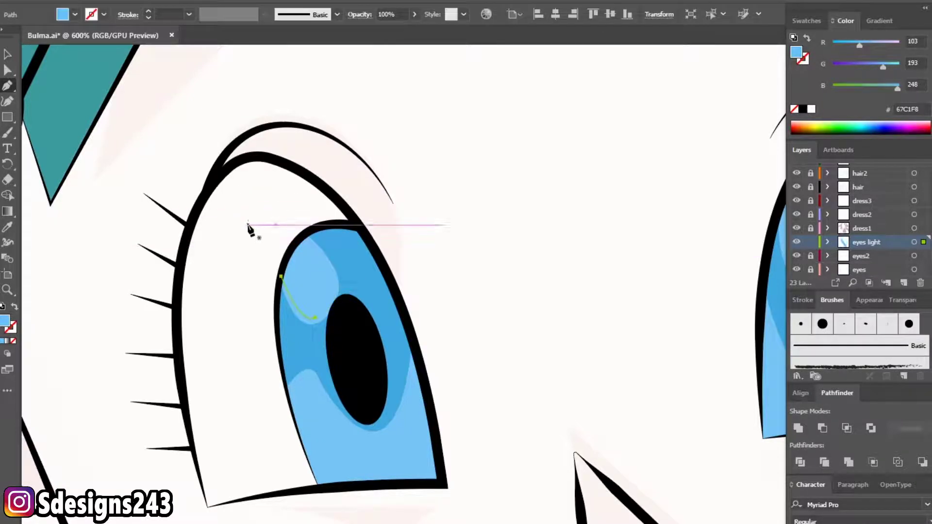
- Draw a narrow, tall ellipse over the upper part of the left iris
drag(7, 117, 51, 132)
mouse_move(285, 264)
mouse_down()
mouse_move(338, 329)
mouse_move(343, 312)
mouse_move(334, 315)
mouse_up()
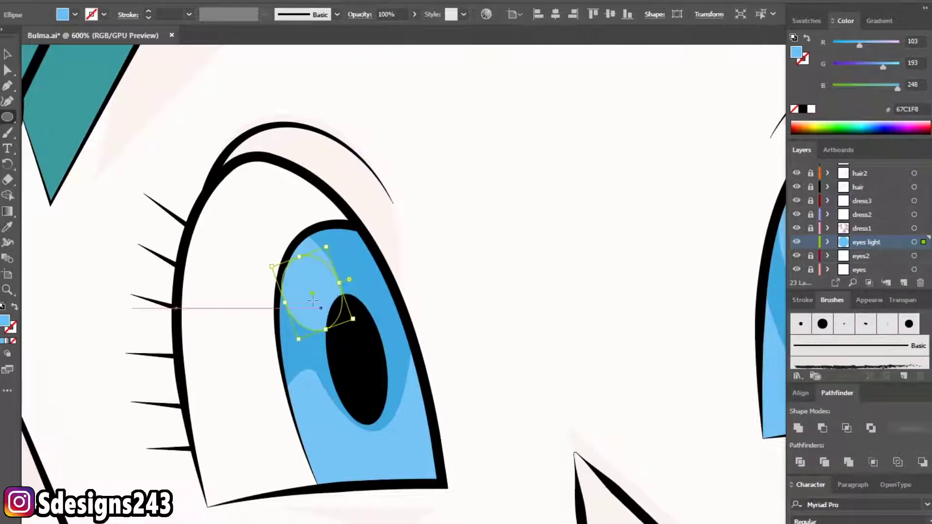
mouse_move(323, 246)
mouse_down()
mouse_move(312, 253)
mouse_move(308, 293)
mouse_move(334, 277)
mouse_move(289, 292)
mouse_up()
drag(320, 240, 343, 258)
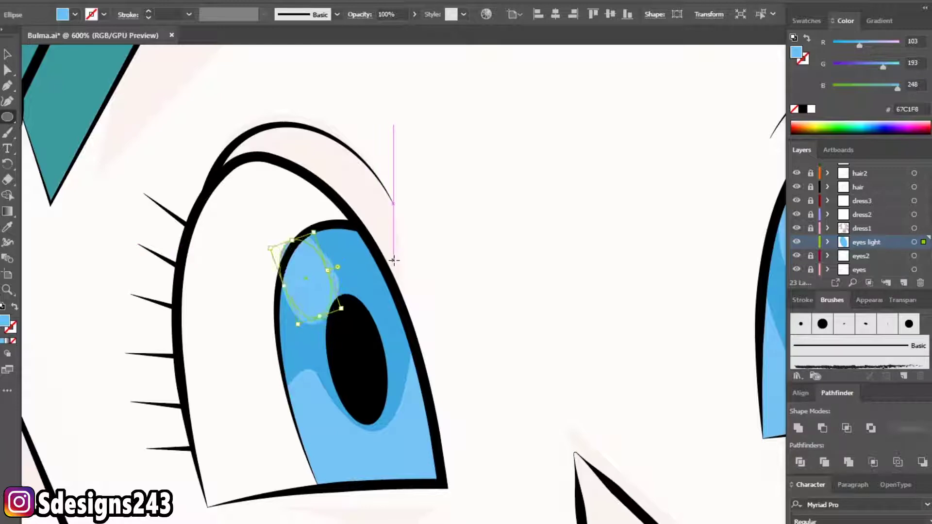
- Fill the left iris highlight ellipse with pure white
key(i)
scroll(271, 330, down, 2)
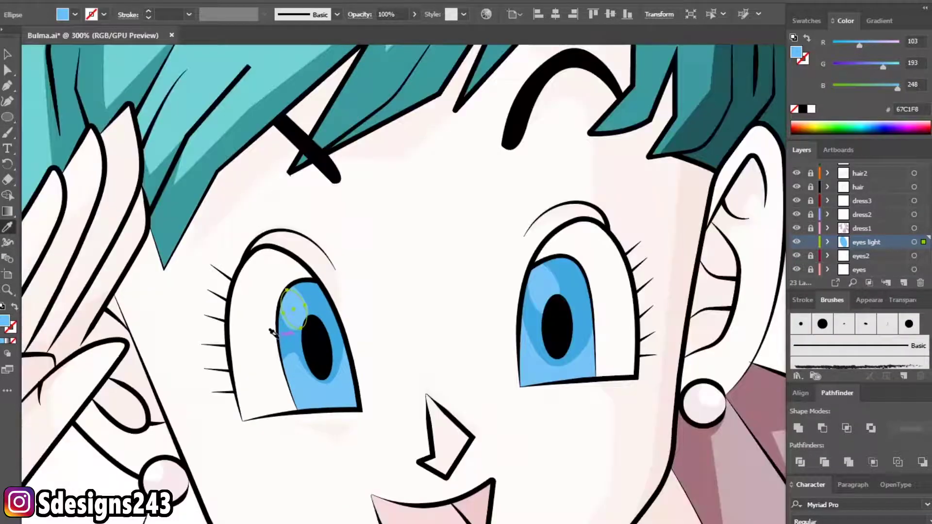
click(258, 418)
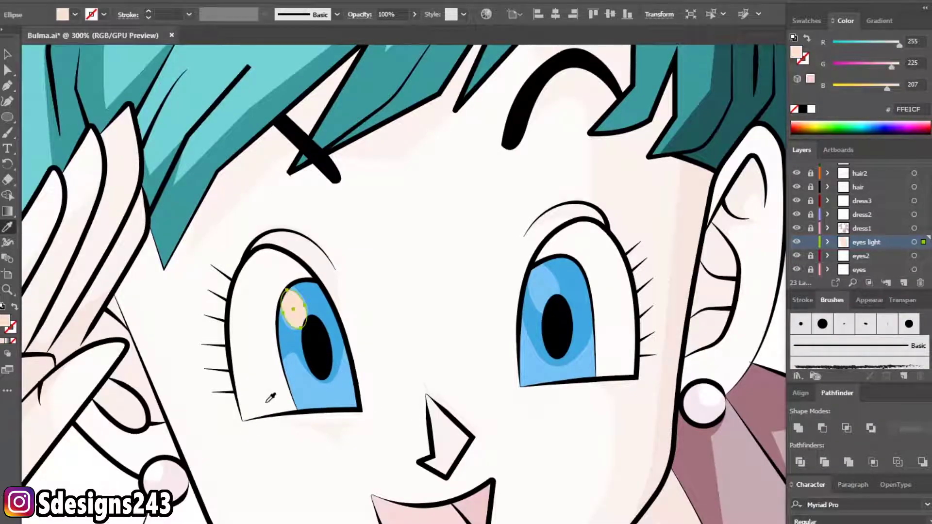
scroll(311, 401, down, 3)
click(280, 333)
scroll(279, 333, up, 3)
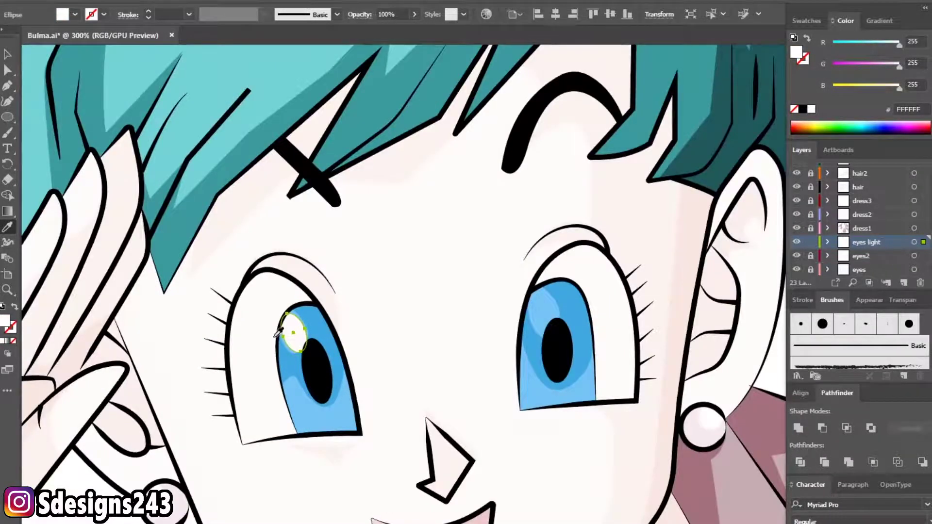
scroll(272, 324, down, 3)
key(ctrl+shift+a)
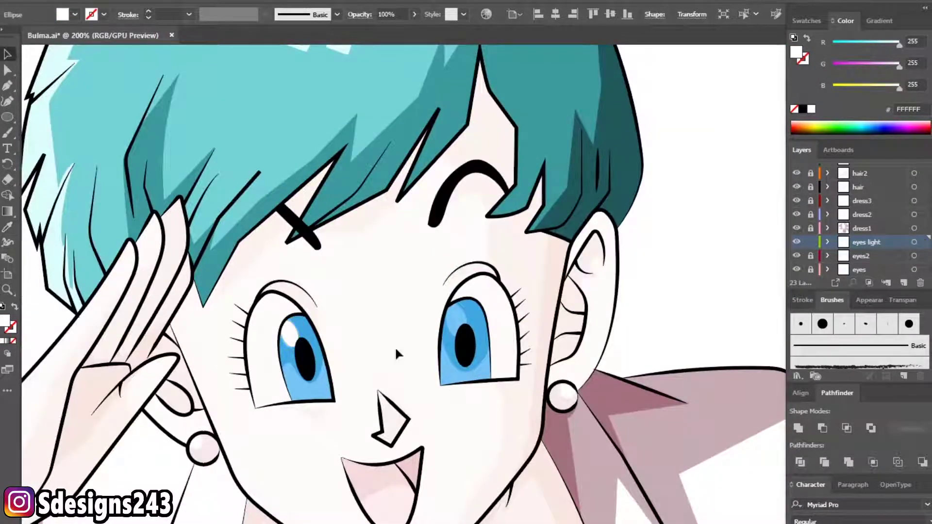
- Resize the white highlight on the left eye
scroll(304, 378, up, 4)
scroll(286, 345, up, 1)
click(291, 315)
drag(329, 364, 341, 355)
key(ctrl+shift+a)
scroll(214, 366, down, 2)
scroll(266, 374, down, 1)
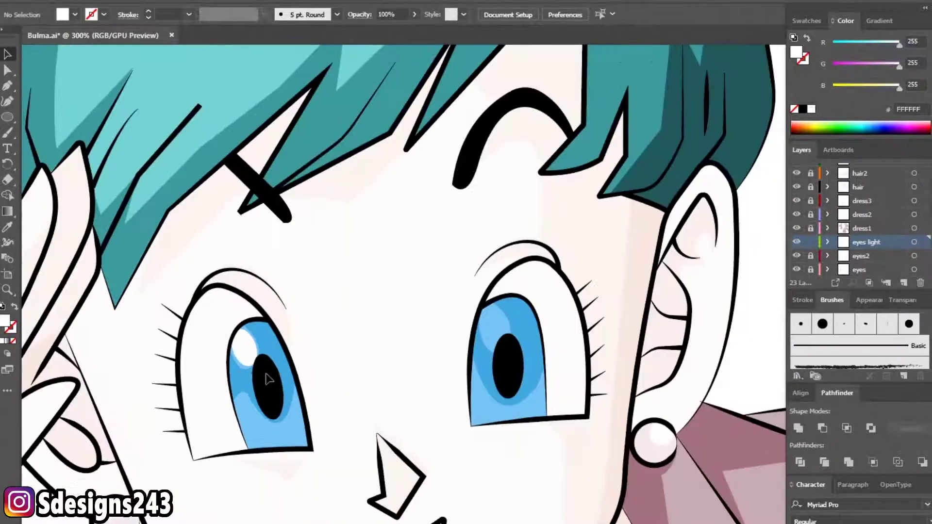
scroll(263, 368, up, 2)
- Copy the highlight into the right eye and rotate it to fit the iris
click(239, 349)
mouse_move(240, 348)
mouse_down()
mouse_move(565, 322)
mouse_move(577, 330)
mouse_move(567, 346)
mouse_up()
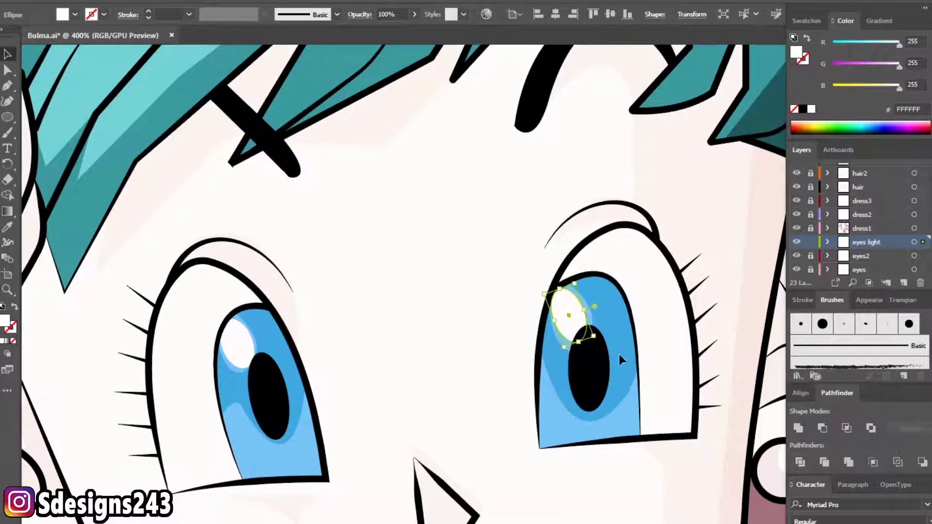
scroll(573, 345, up, 2)
mouse_move(615, 330)
mouse_down()
mouse_move(633, 340)
mouse_move(638, 368)
mouse_up()
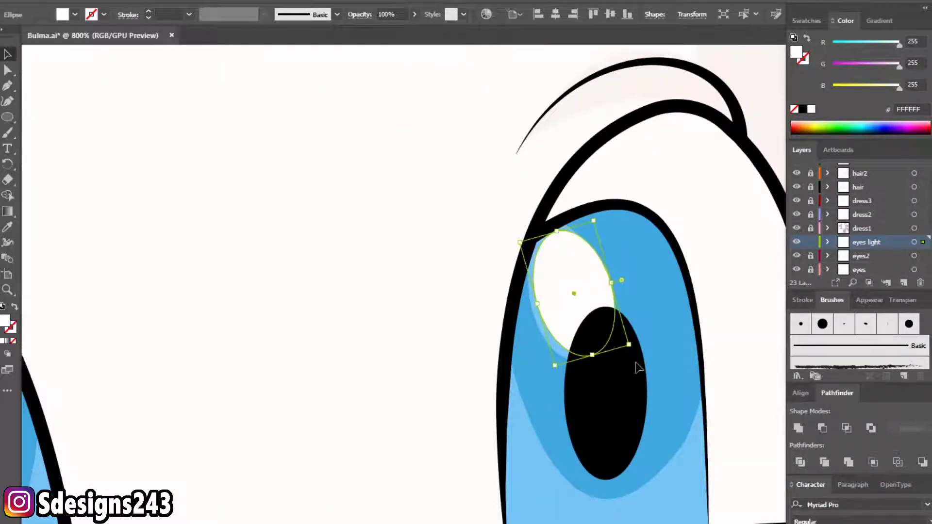
click(414, 370)
- Resize the right eye highlight to fit its iris
scroll(414, 370, down, 2)
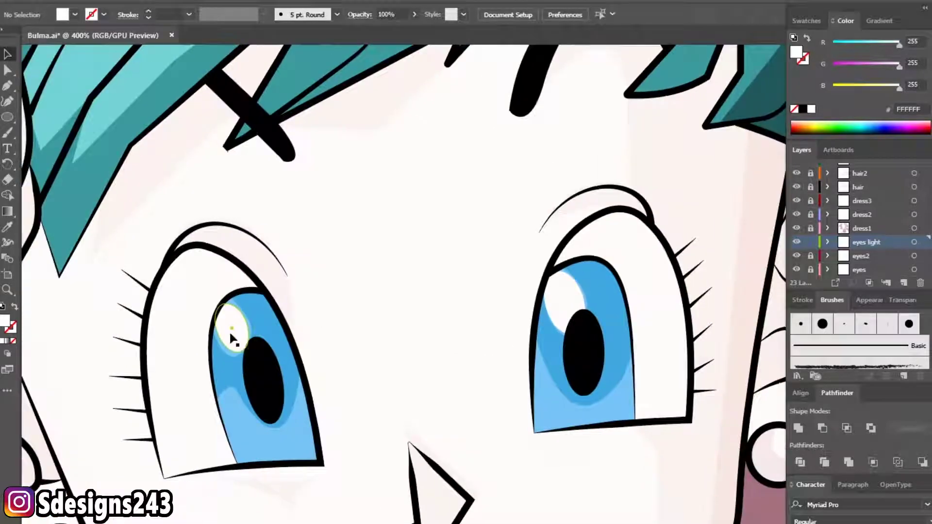
click(232, 338)
scroll(232, 338, up, 3)
drag(217, 404, 216, 413)
drag(255, 225, 257, 216)
click(483, 294)
- Zoom around the face to review both finished eye highlights
scroll(324, 369, down, 3)
scroll(324, 369, down, 2)
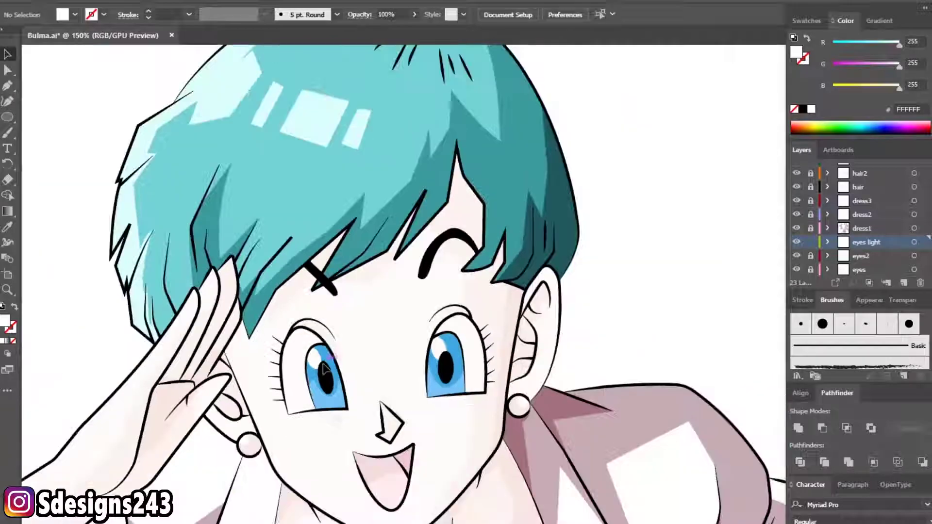
scroll(322, 369, up, 1)
scroll(314, 372, up, 2)
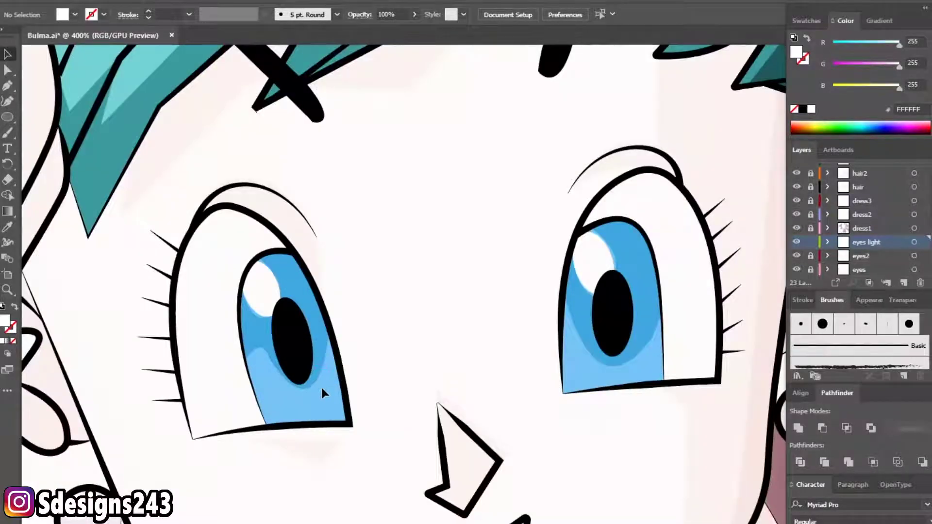
scroll(321, 386, down, 4)
scroll(342, 398, up, 4)
key(p)
scroll(578, 307, down, 3)
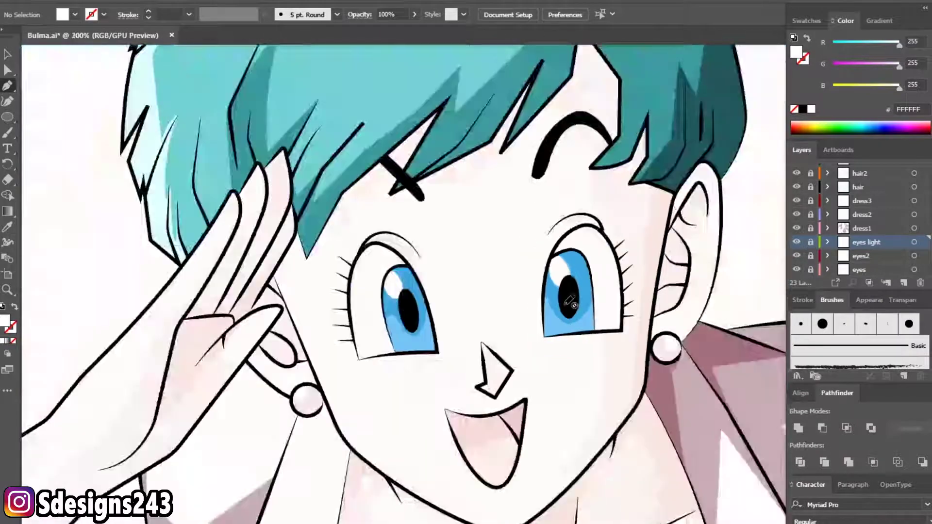
scroll(583, 307, down, 2)
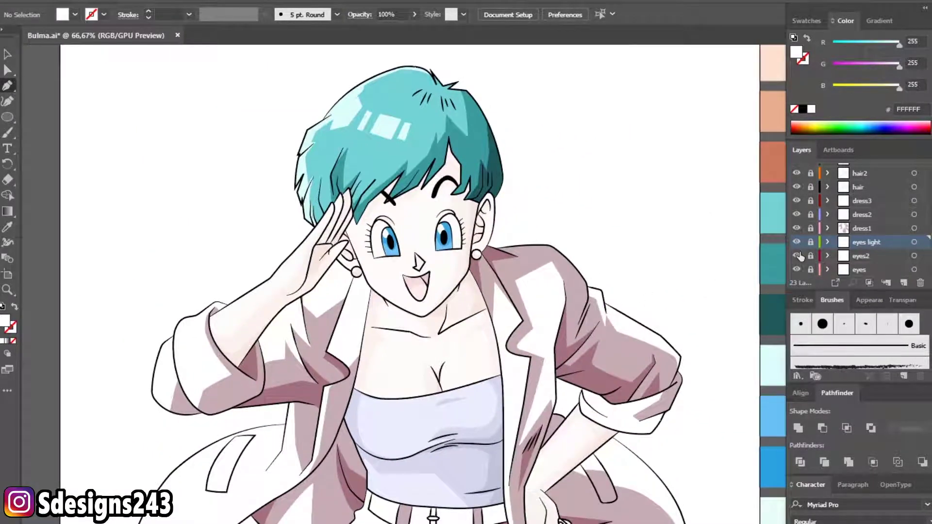
- Check the coloured reference image and add another empty layer
scroll(800, 256, down, 1)
click(798, 270)
scroll(575, 291, down, 3)
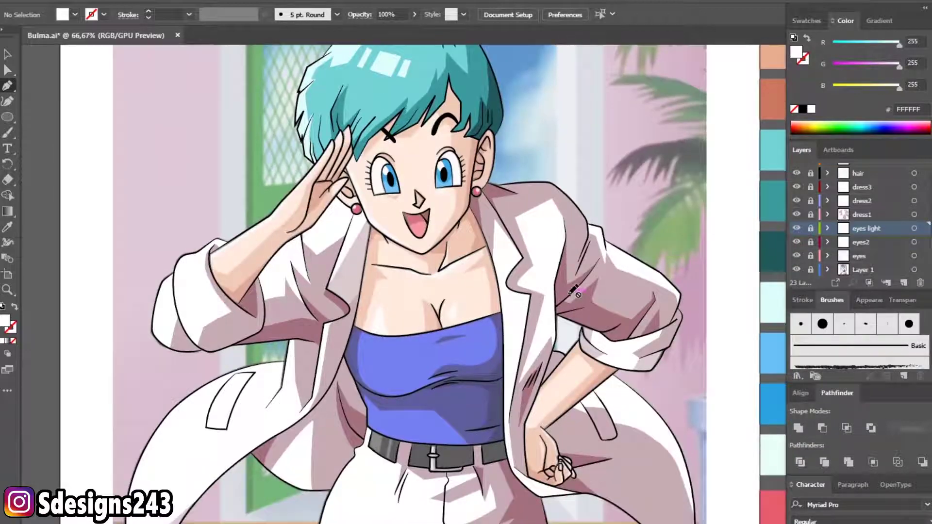
drag(575, 324, 564, 331)
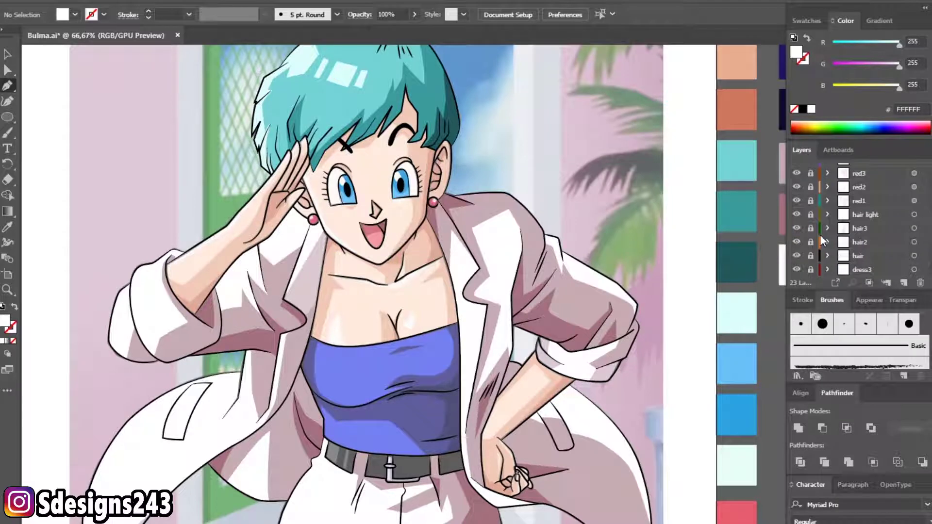
scroll(860, 208, up, 3)
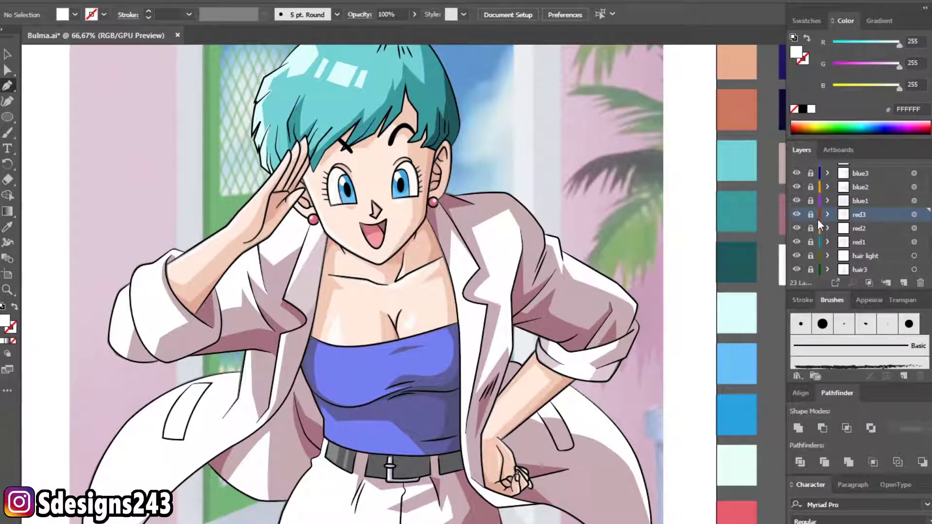
click(903, 283)
scroll(806, 252, down, 3)
click(797, 269)
scroll(821, 236, up, 2)
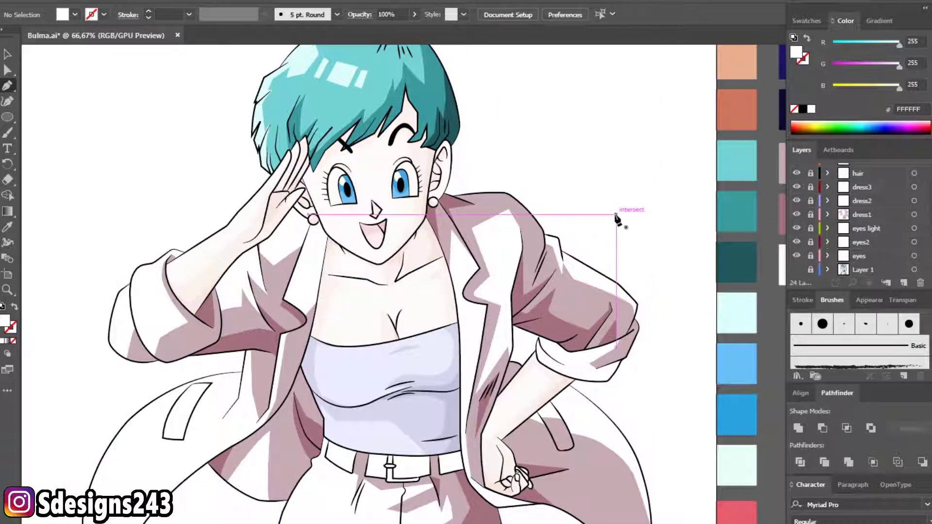
key(ctrl+minus)
- Unlock red1–red3 and set the mouth and earring artwork opacity from 10% to 100%
click(860, 202)
drag(810, 200, 811, 179)
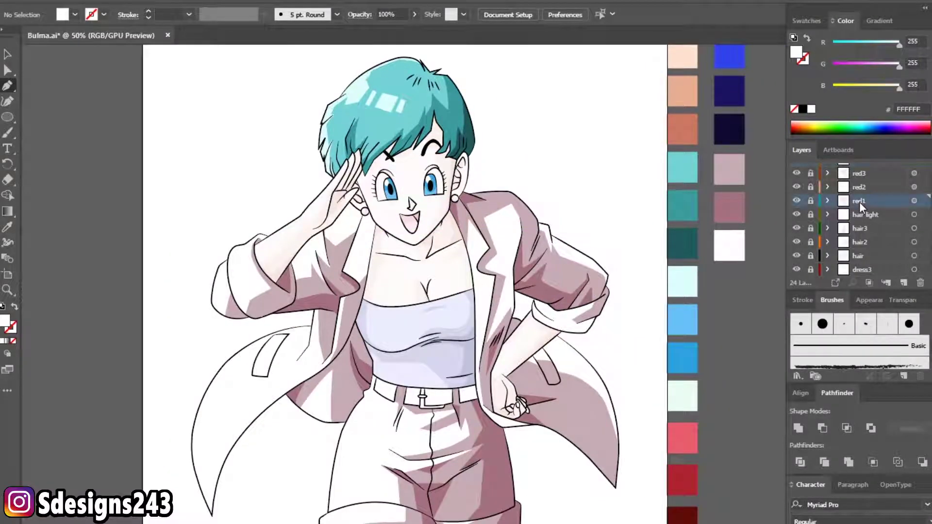
click(914, 201)
shift+click(915, 187)
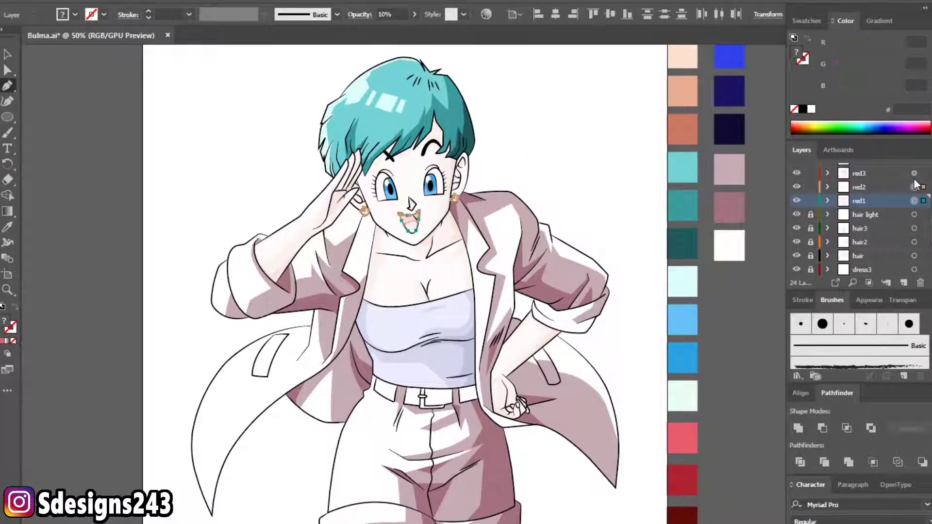
scroll(747, 267, up, 1)
scroll(844, 219, up, 2)
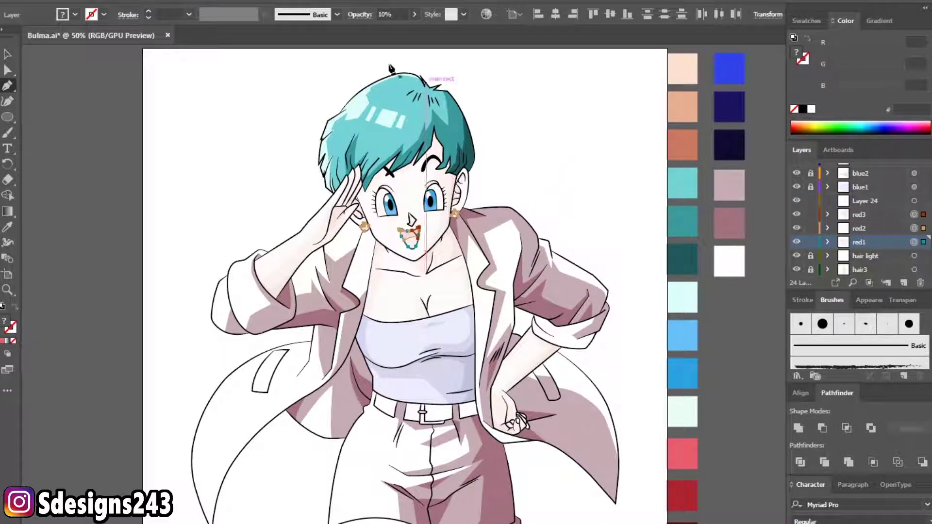
click(376, 14)
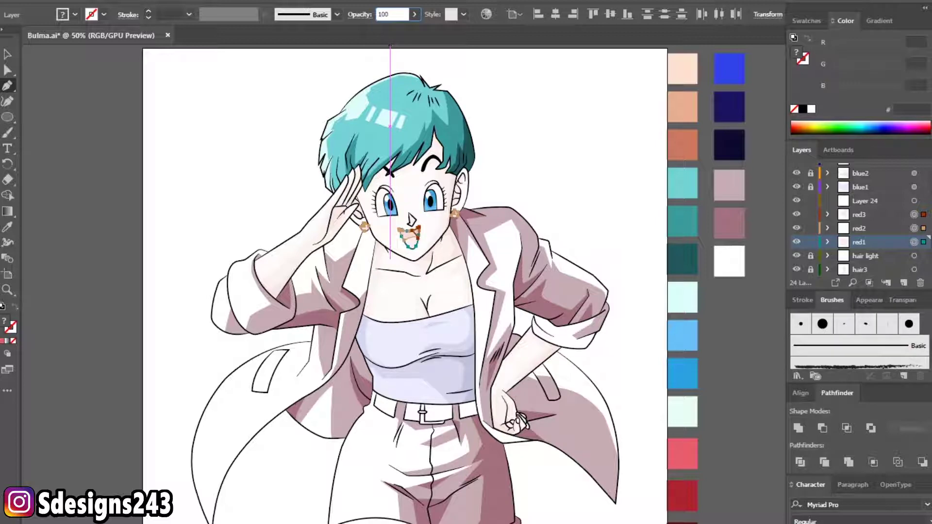
key(Return)
key(v)
click(185, 125)
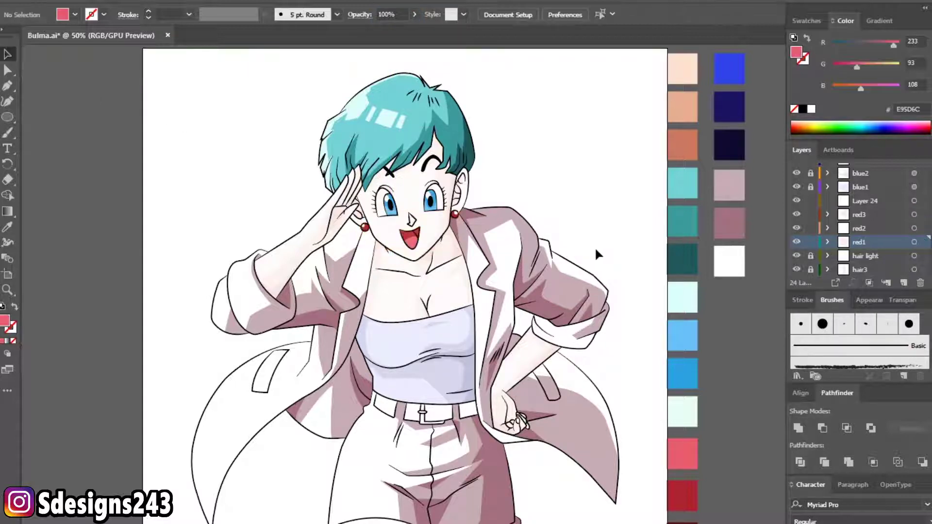
- Select the mouth shape
scroll(486, 228, up, 2)
scroll(401, 237, up, 1)
click(417, 241)
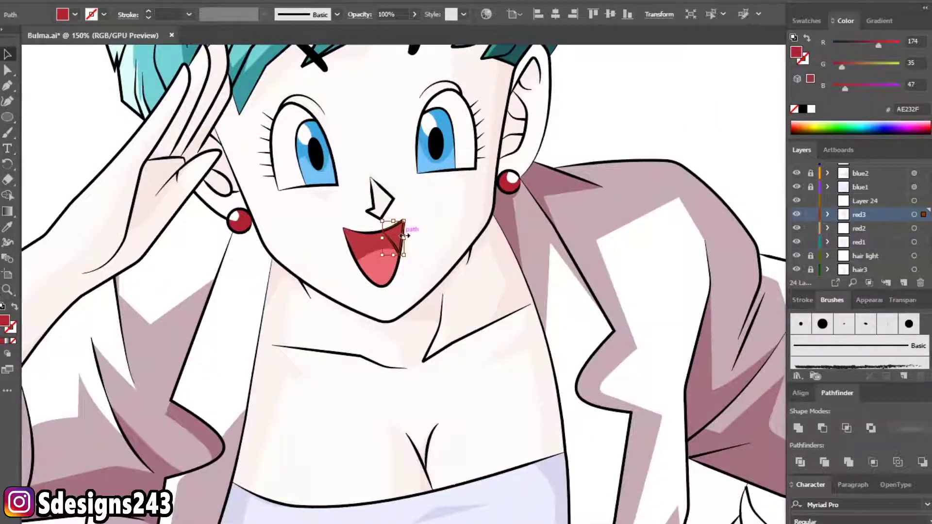
- Fill the shading shape inside the mouth with a sampled dark red
click(391, 241)
key(i)
scroll(486, 242, down, 3)
scroll(670, 505, down, 1)
click(669, 510)
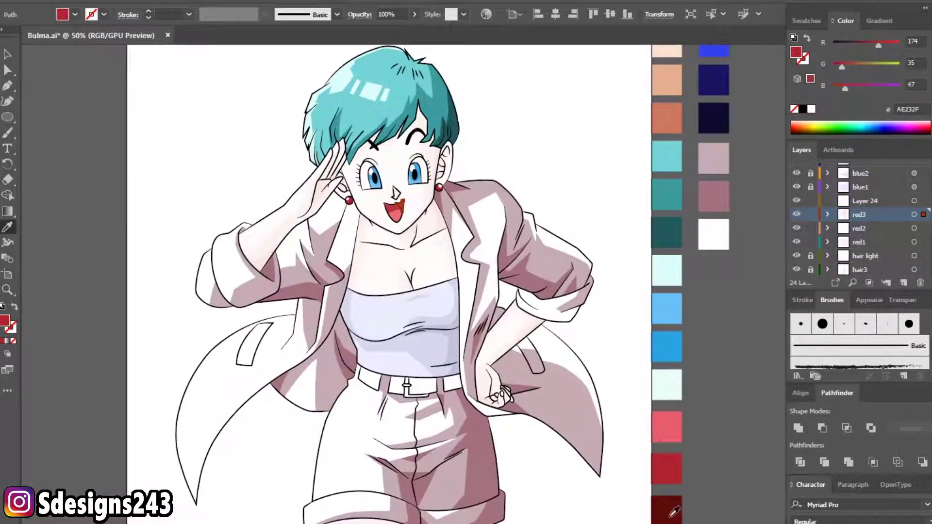
click(11, 54)
click(210, 160)
- Zoom into the earring and drag a red fill anchor to reshape its white highlight
scroll(379, 135, up, 2)
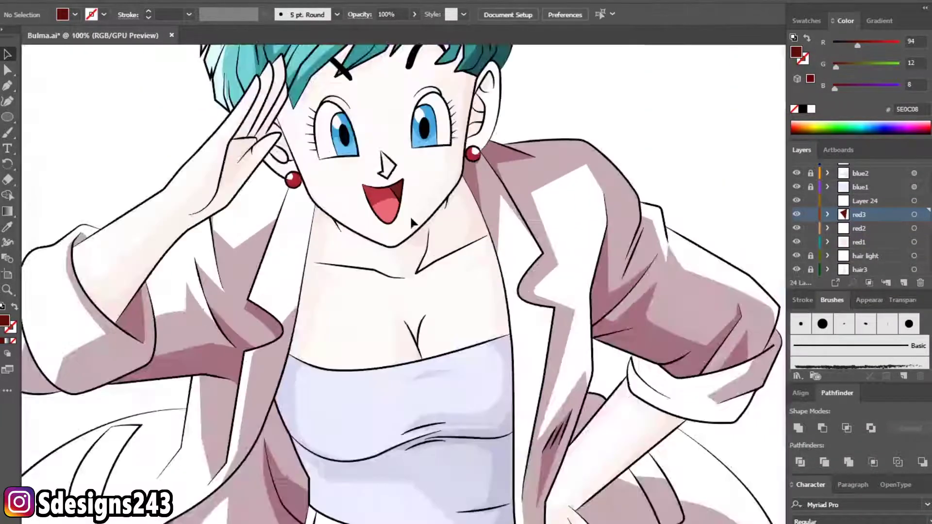
scroll(486, 286, up, 1)
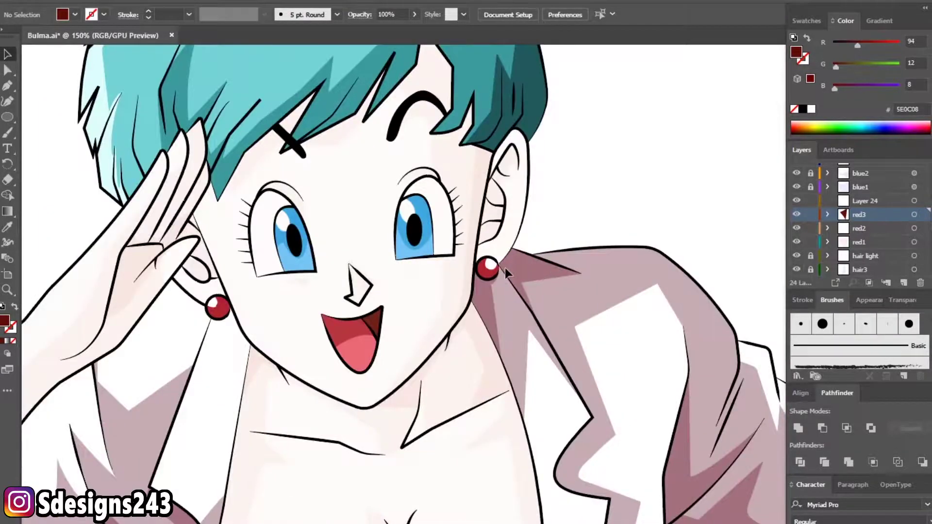
scroll(330, 286, up, 2)
scroll(267, 302, up, 1)
scroll(267, 302, up, 2)
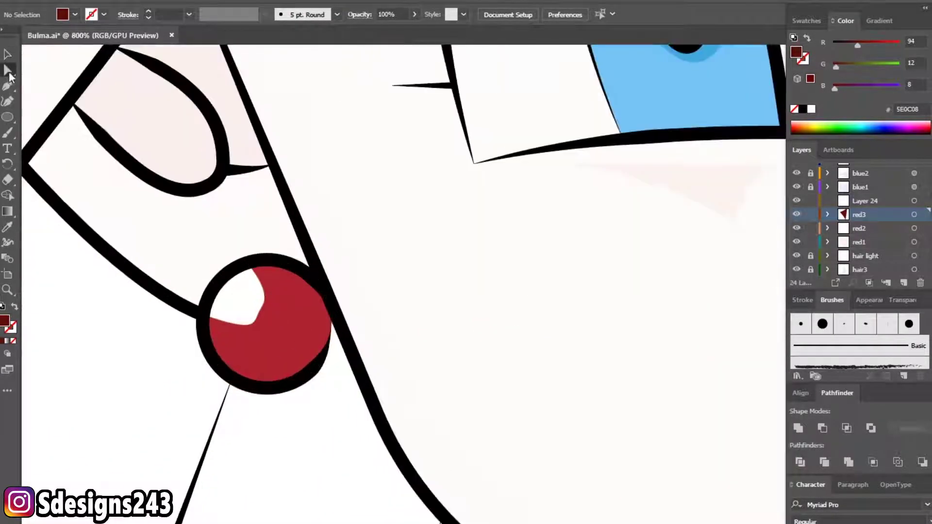
key(a)
drag(267, 311, 269, 313)
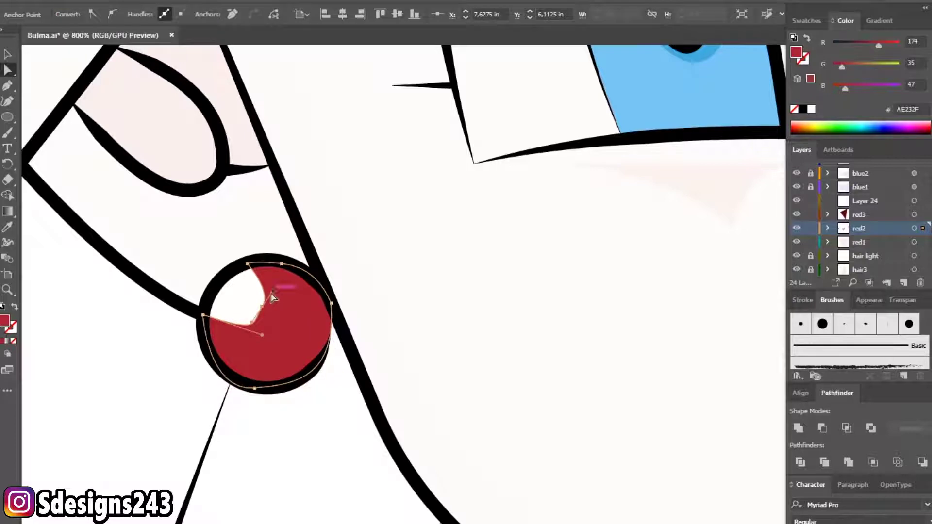
click(201, 274)
- Zoom back out and recentre the view on the whole figure
key(ctrl+1)
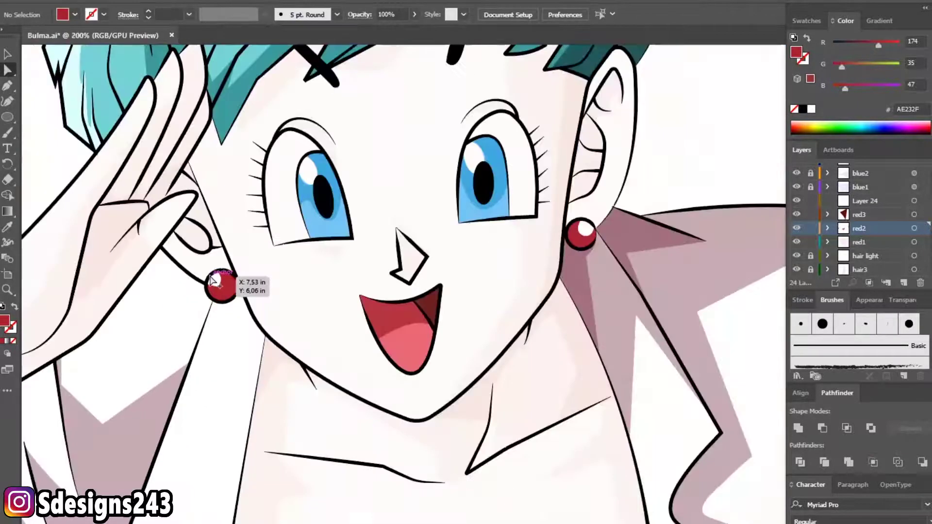
scroll(321, 318, down, 1)
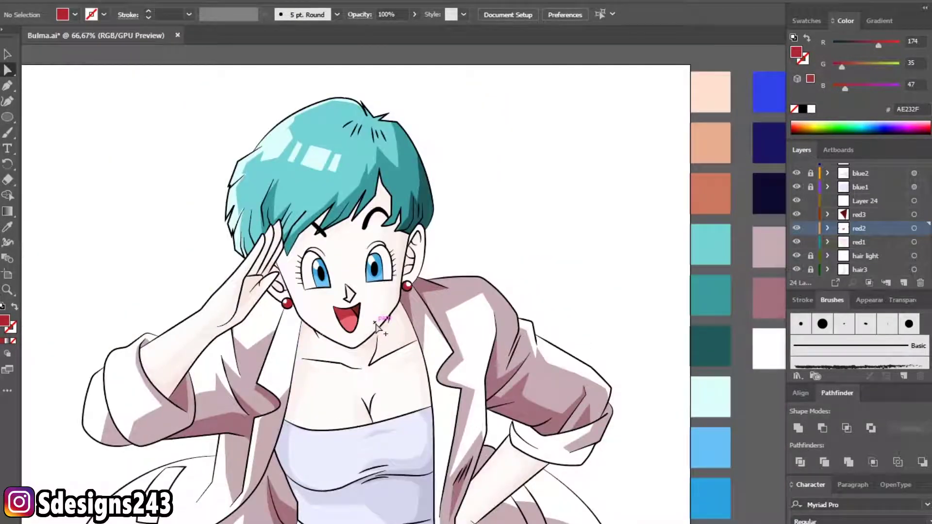
drag(378, 328, 407, 297)
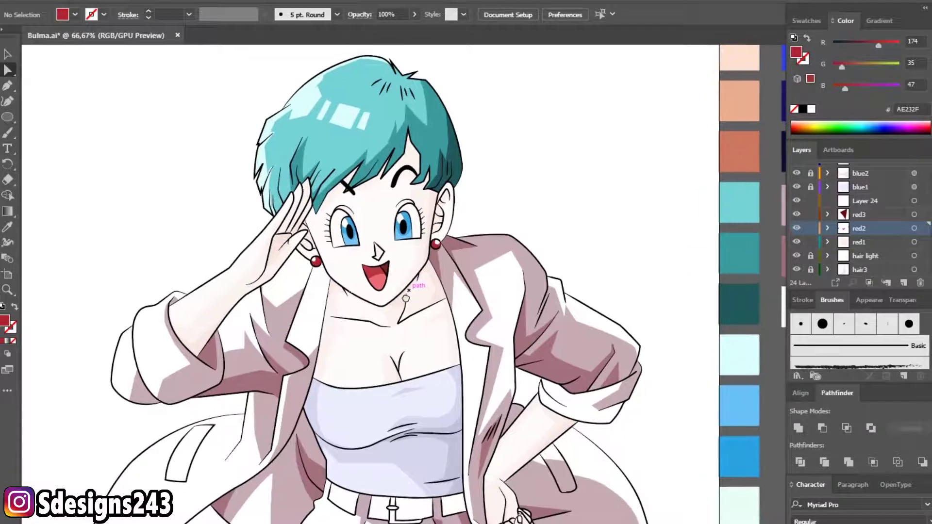
scroll(407, 297, down, 1)
scroll(459, 280, down, 1)
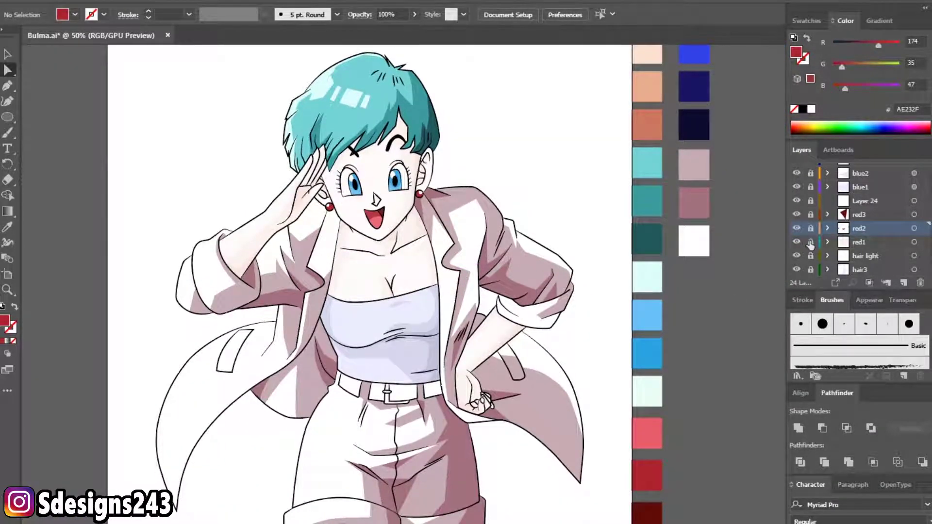
scroll(827, 207, up, 3)
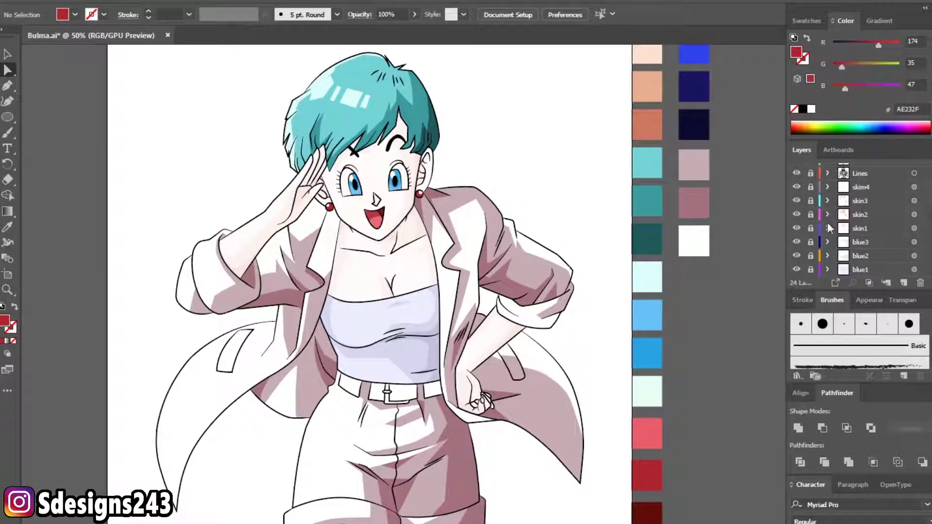
- Unlock the blue layers and set the tube top artwork to 100% opacity
click(810, 230)
click(811, 229)
scroll(813, 231, down, 2)
click(810, 228)
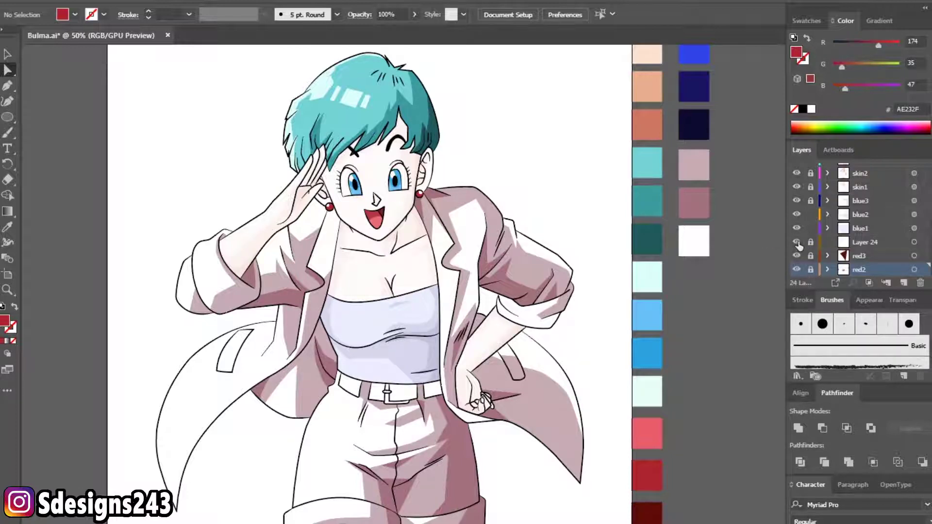
click(914, 201)
shift+click(914, 215)
click(402, 14)
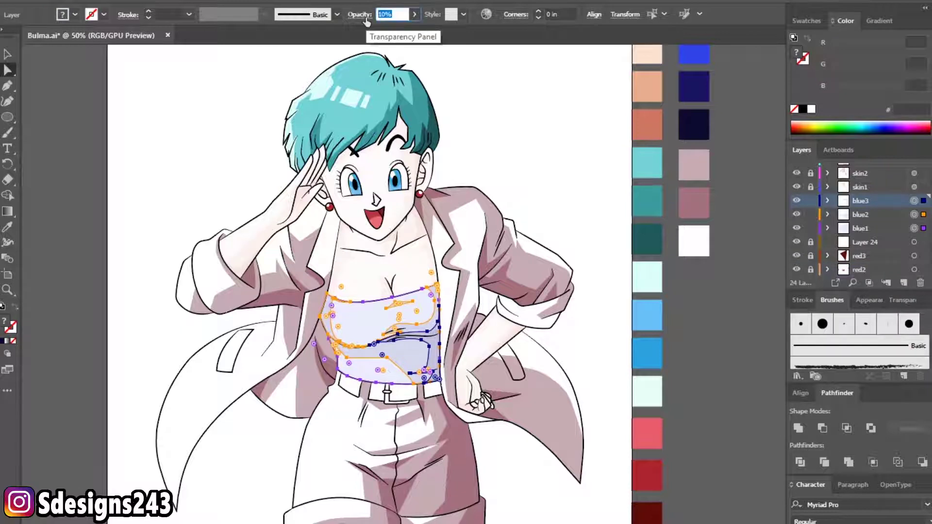
text(100)
key(Return)
click(144, 94)
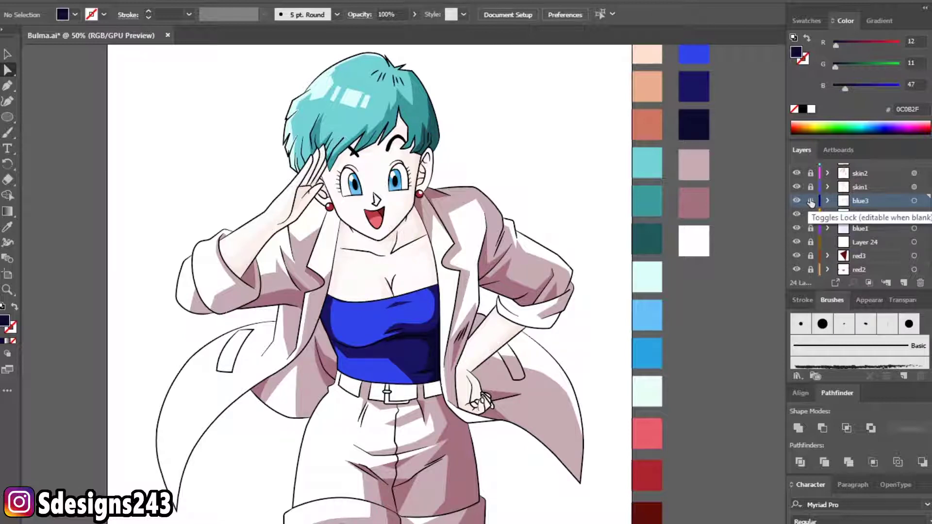
- Show the room reference image on Layer 1 and add a new empty layer
scroll(807, 233, down, 2)
scroll(805, 243, down, 2)
scroll(802, 255, down, 2)
click(796, 270)
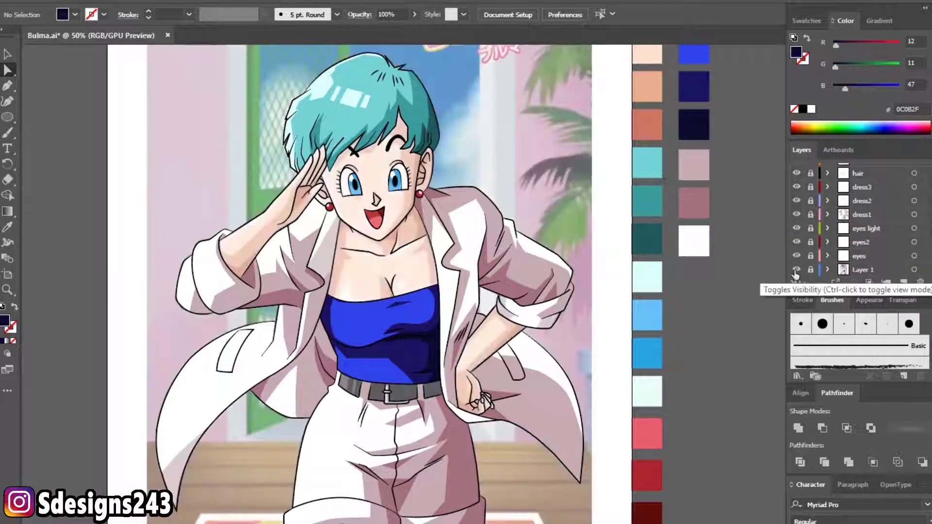
click(869, 270)
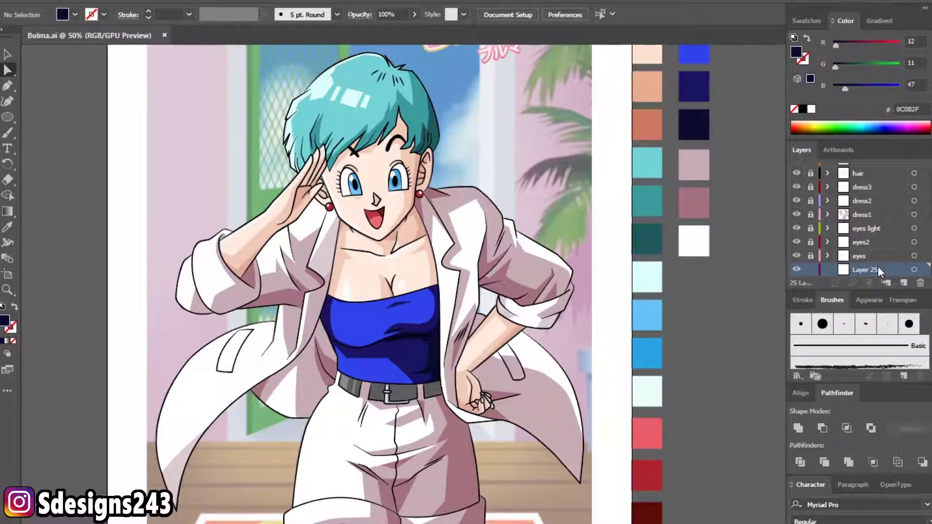
- Name the new layer 'black' and set its opacity to 10%
scroll(871, 269, down, 1)
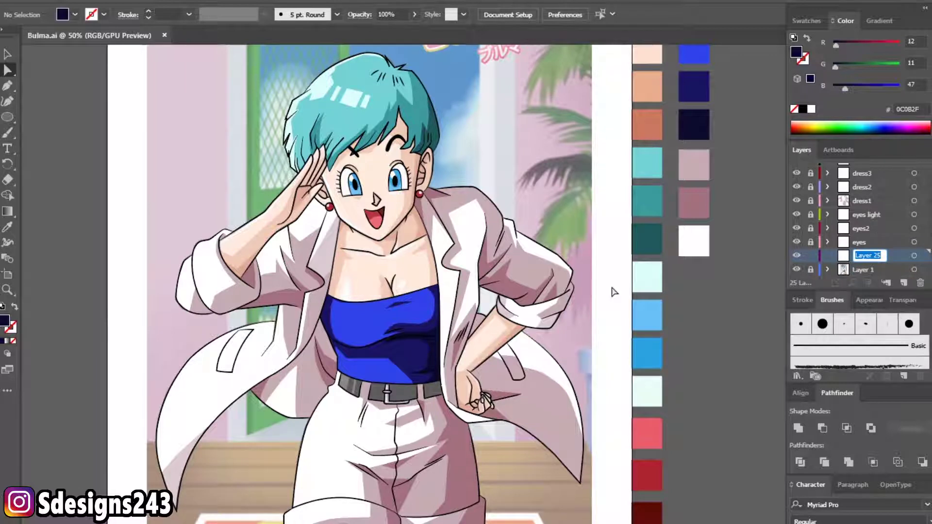
text(black)
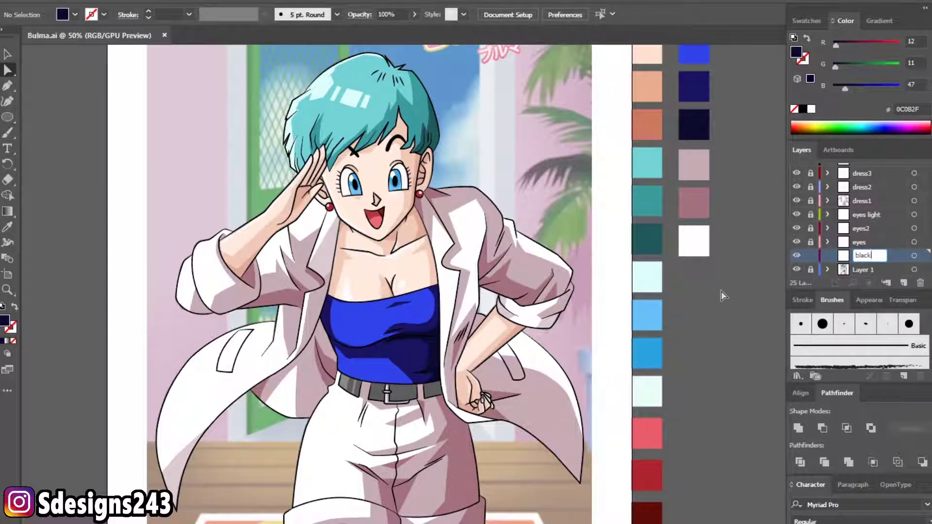
key(Return)
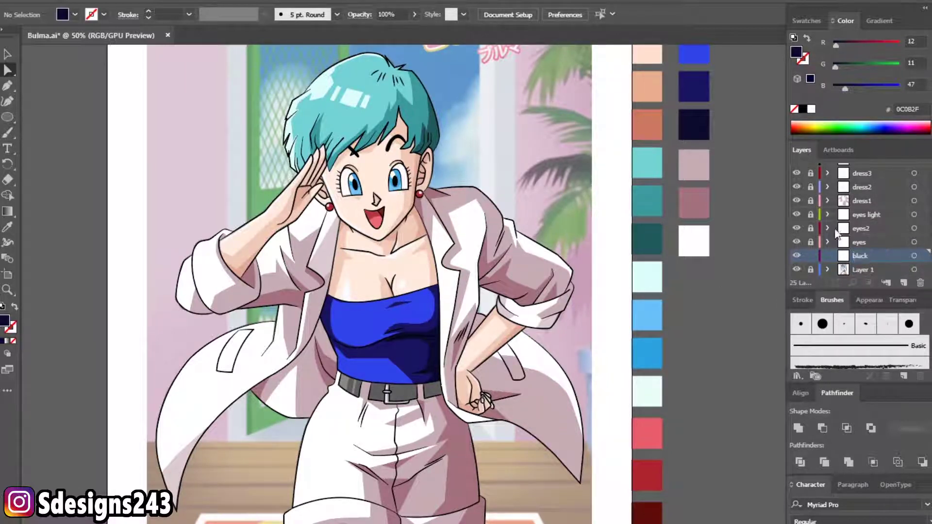
click(914, 256)
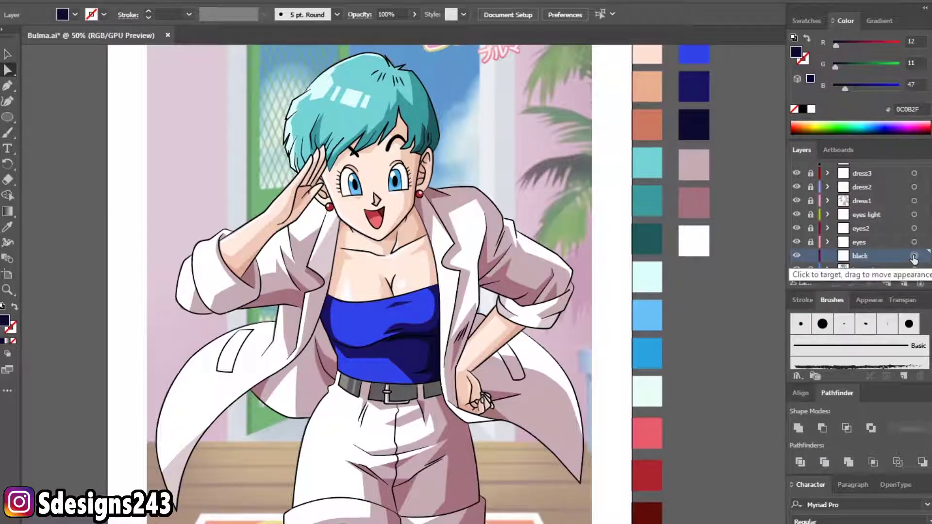
click(387, 15)
text(10)
key(Return)
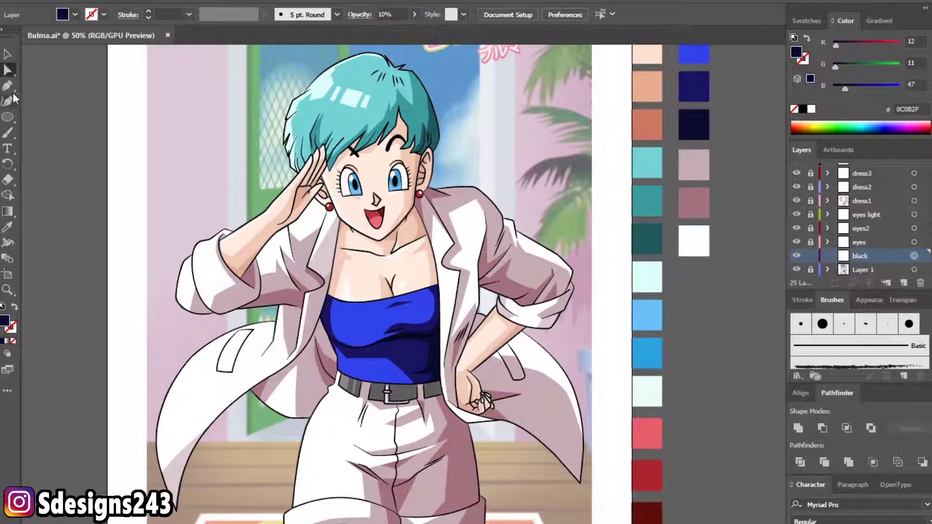
- Trace the belt's left section as a closed outline with the Pen tool
scroll(335, 375, up, 5)
scroll(335, 376, up, 1)
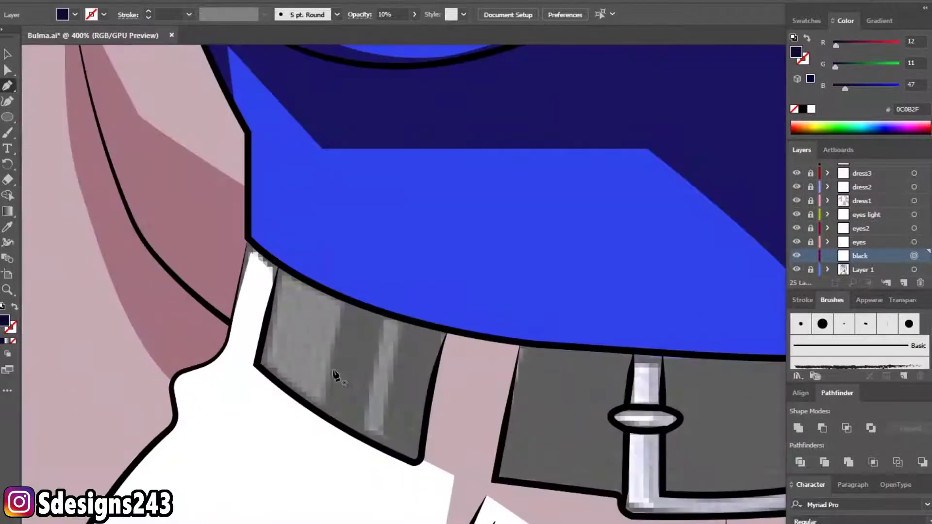
click(274, 286)
click(268, 364)
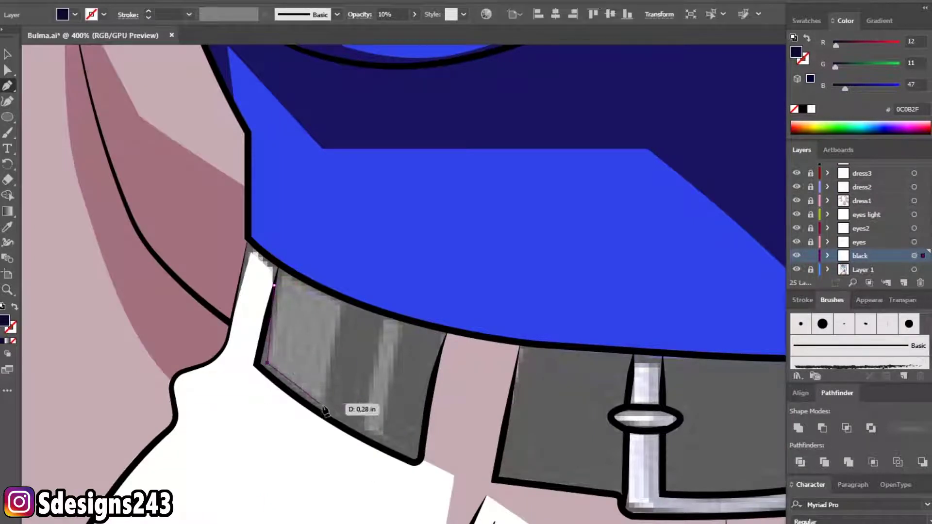
click(321, 407)
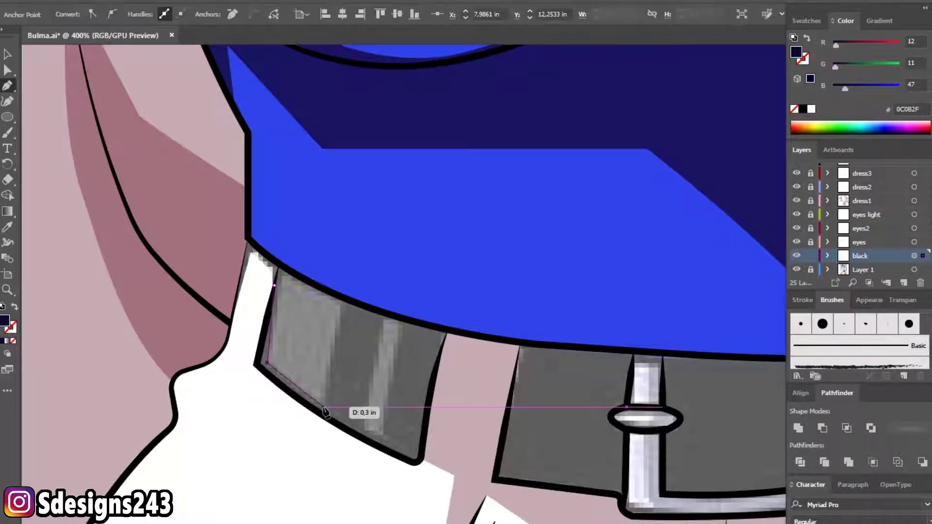
click(346, 299)
click(386, 315)
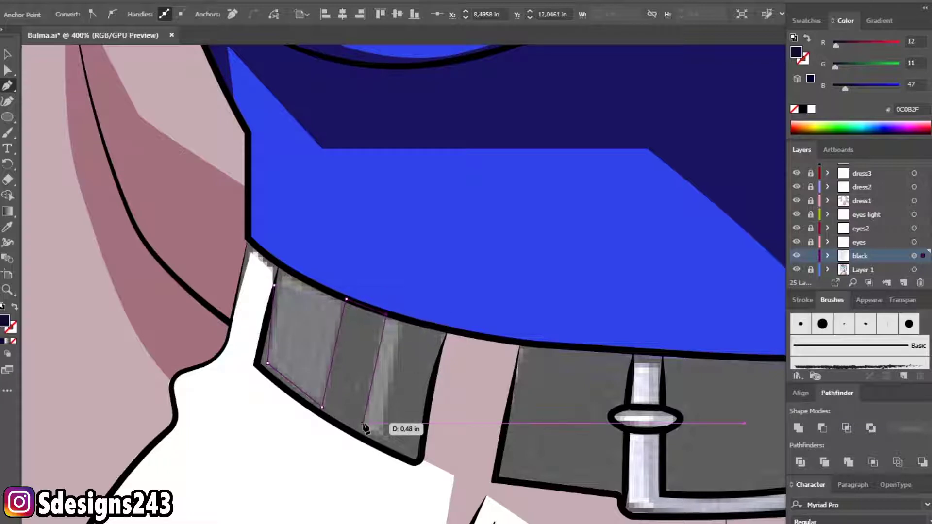
click(364, 427)
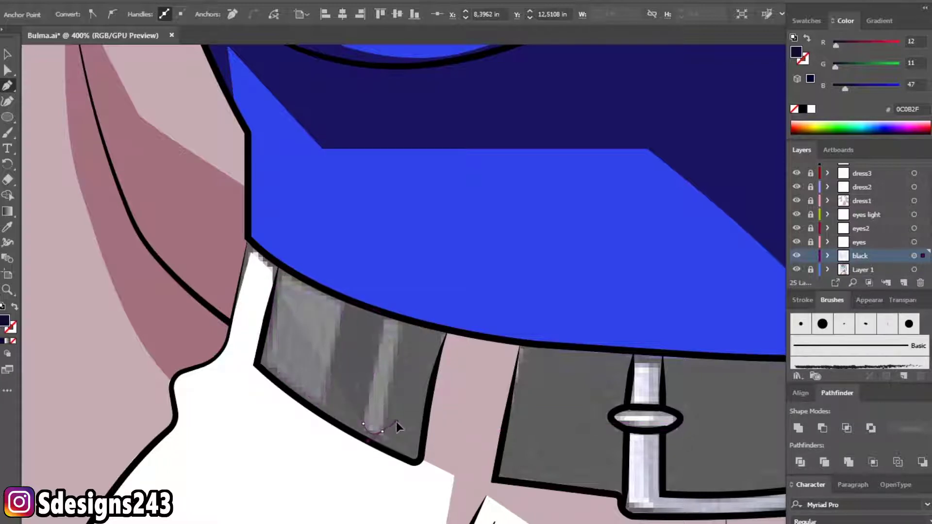
click(404, 321)
click(449, 330)
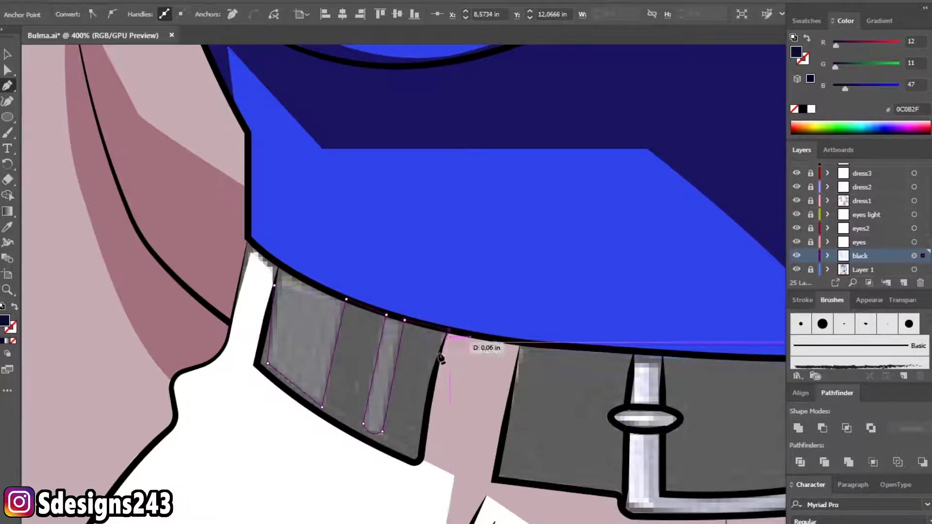
scroll(456, 349, up, 1)
click(425, 404)
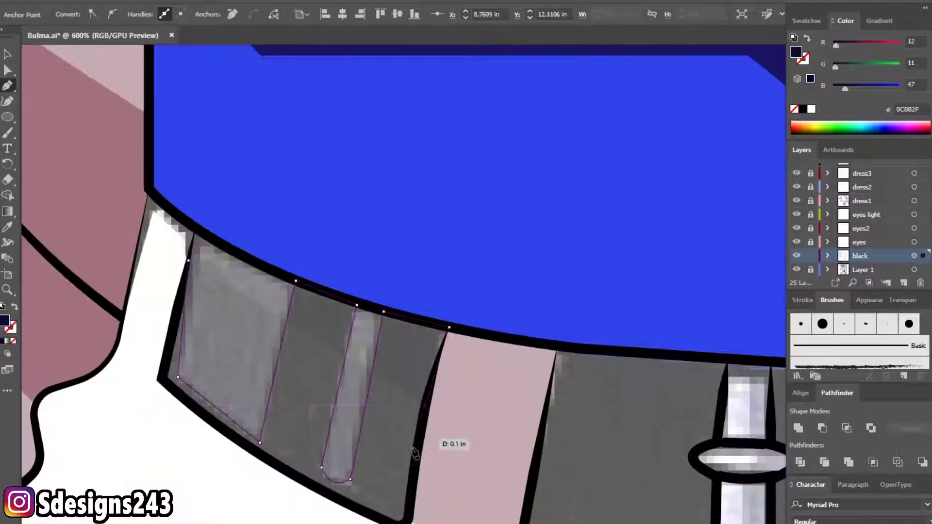
click(409, 514)
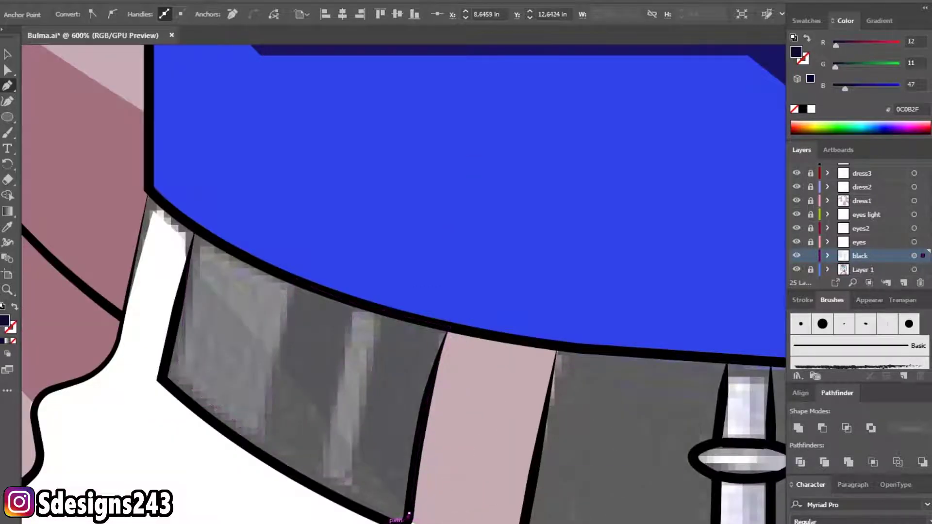
click(164, 386)
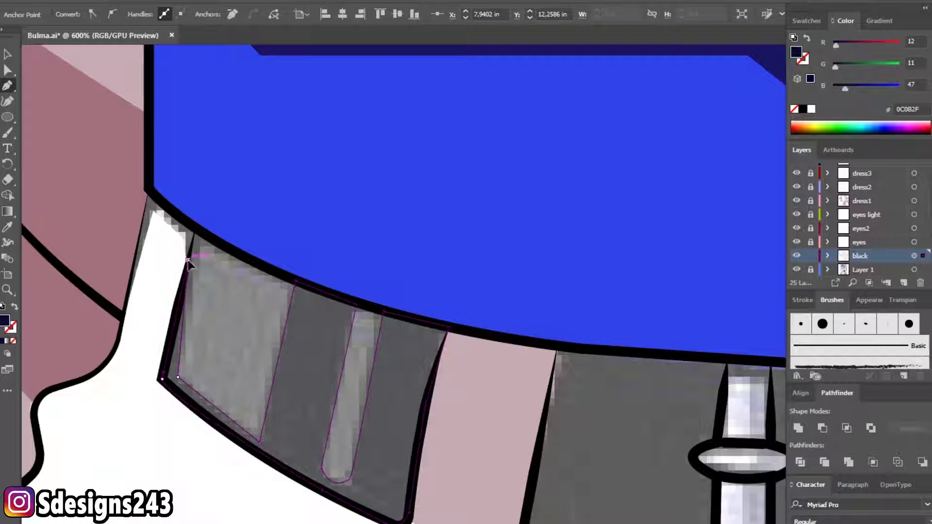
click(189, 260)
- Outline the belt's middle section down its left edge and around the buckle ring and strap
scroll(297, 358, down, 1)
scroll(407, 335, down, 2)
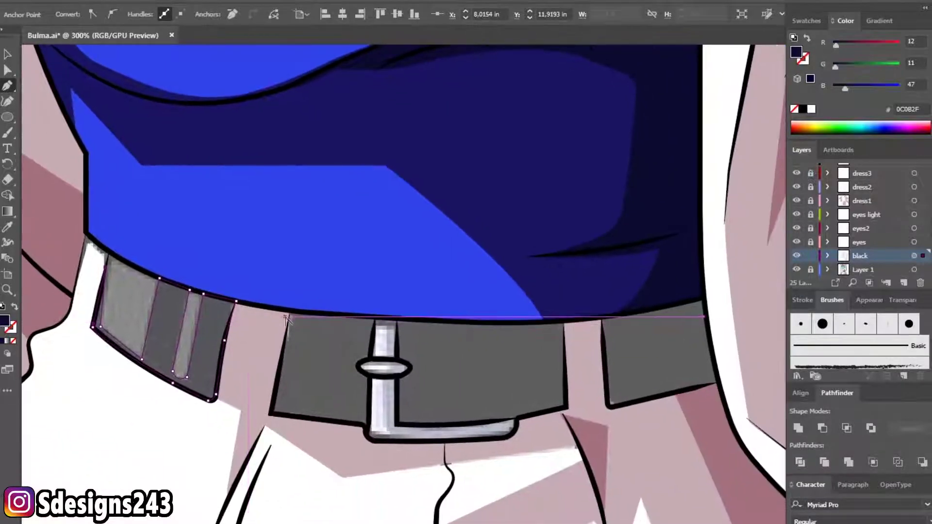
scroll(286, 321, up, 2)
scroll(286, 321, up, 1)
click(288, 303)
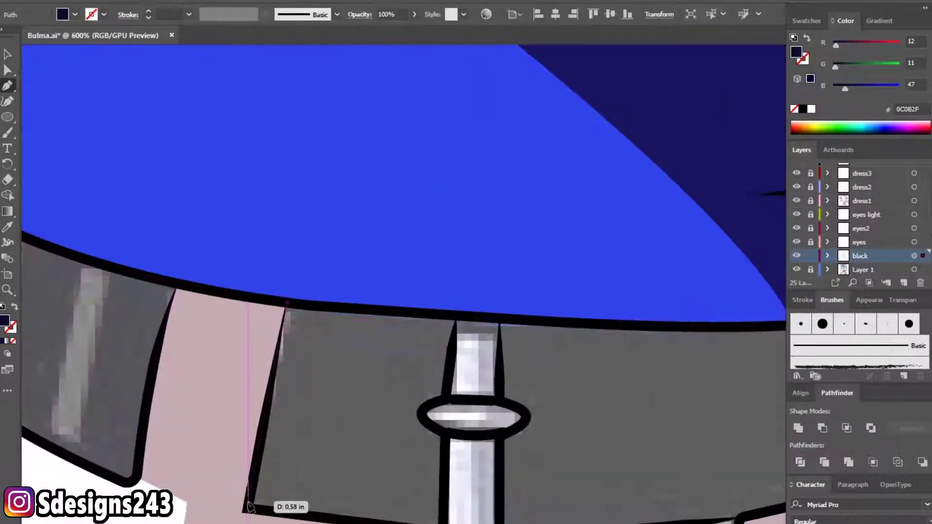
click(246, 510)
scroll(257, 510, down, 2)
click(372, 451)
click(384, 469)
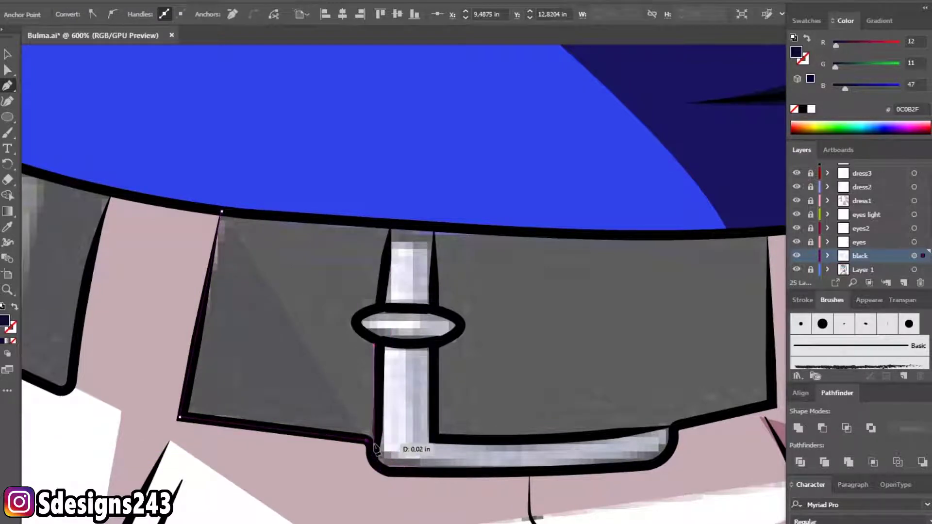
click(378, 347)
click(372, 308)
click(390, 239)
click(432, 242)
click(433, 308)
drag(457, 319, 452, 339)
click(445, 339)
- Finish the middle-section outline along the bottom edge to the belt's right and upper corners
drag(438, 425, 384, 333)
click(379, 320)
click(377, 345)
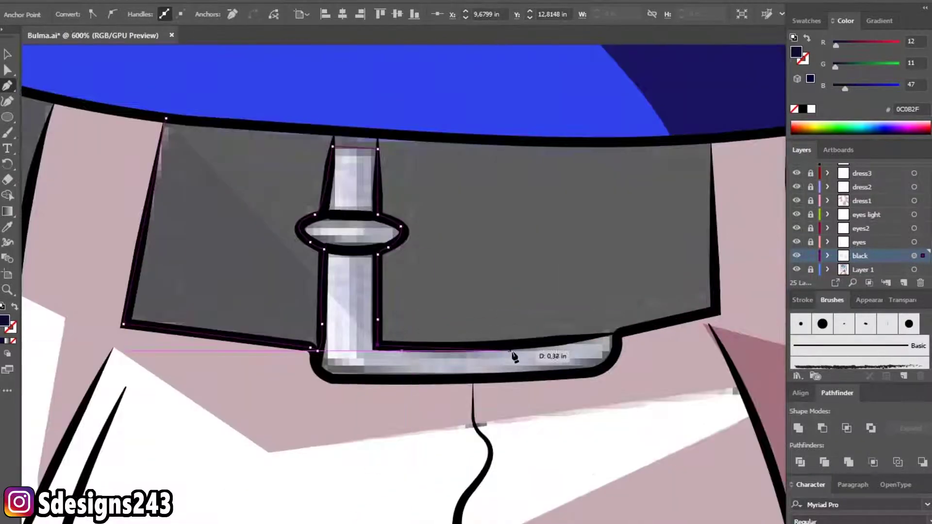
click(533, 343)
scroll(627, 335, up, 1)
click(641, 345)
drag(768, 324, 600, 376)
click(591, 374)
click(582, 147)
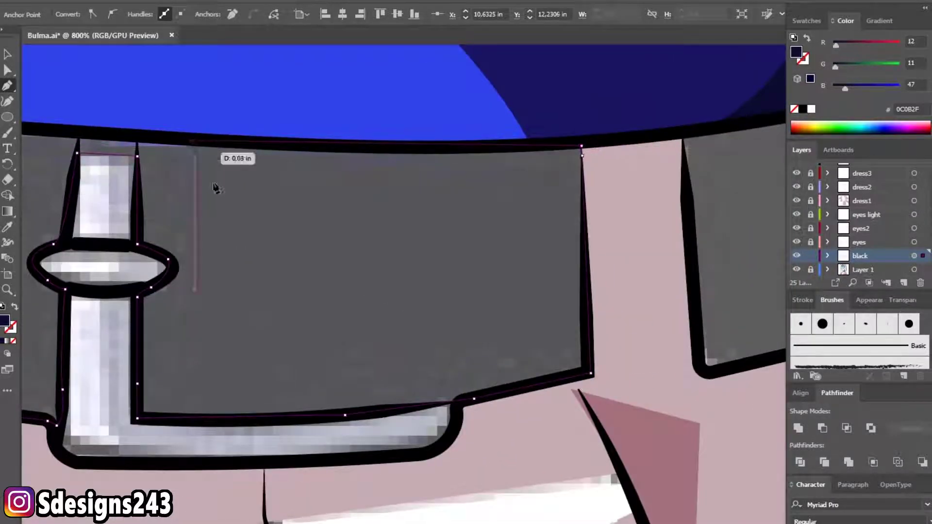
scroll(216, 188, down, 1)
click(153, 248)
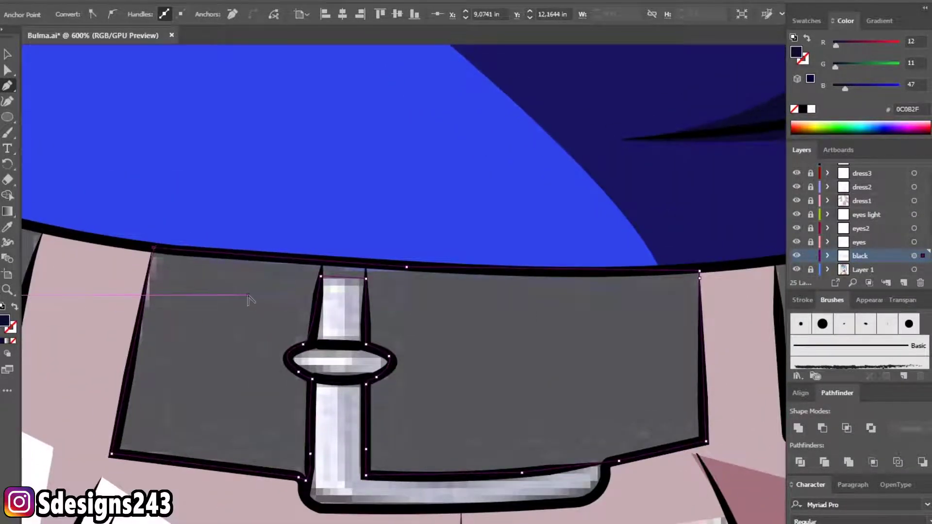
- Trace the belt's right block as a closed six-point dark navy shape
scroll(416, 316, right, 10)
click(323, 308)
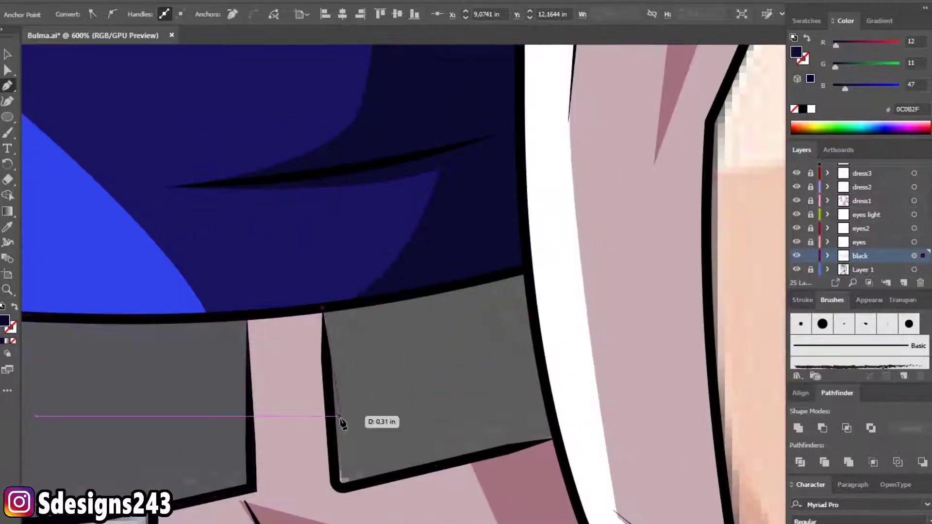
click(335, 482)
click(358, 484)
click(557, 440)
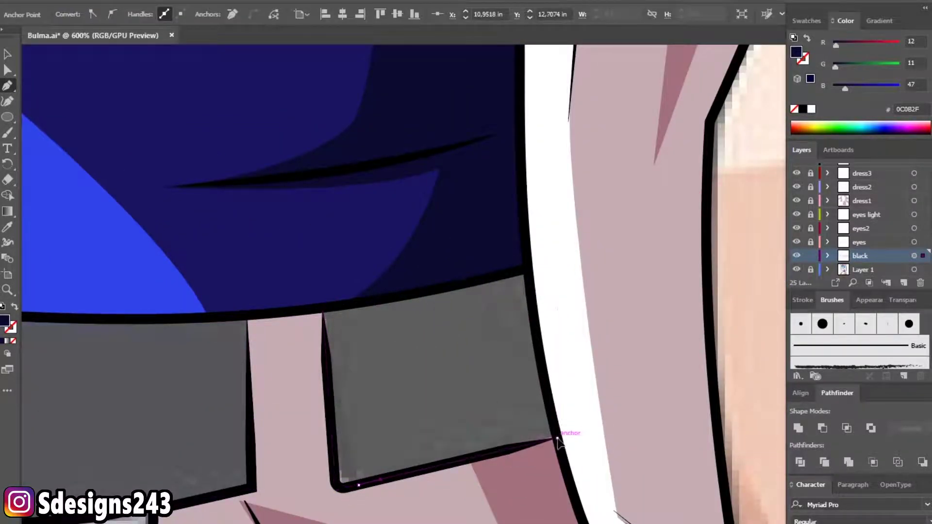
click(531, 275)
click(323, 308)
- Zoom out and add a new layer named black2 above black
key(ctrl+minus)
key(ctrl+minus)
key(ctrl+minus)
key(ctrl+minus)
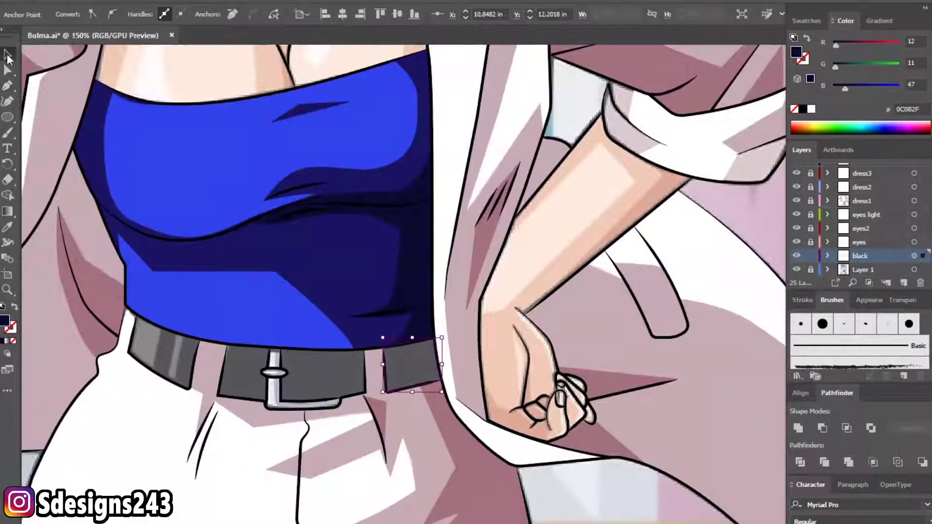
click(8, 55)
key(ctrl+minus)
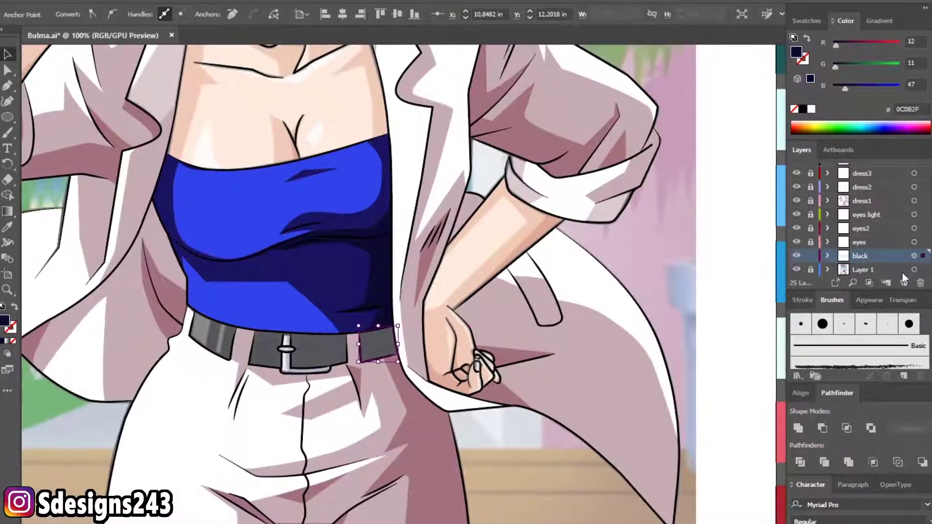
click(904, 282)
double_click(864, 241)
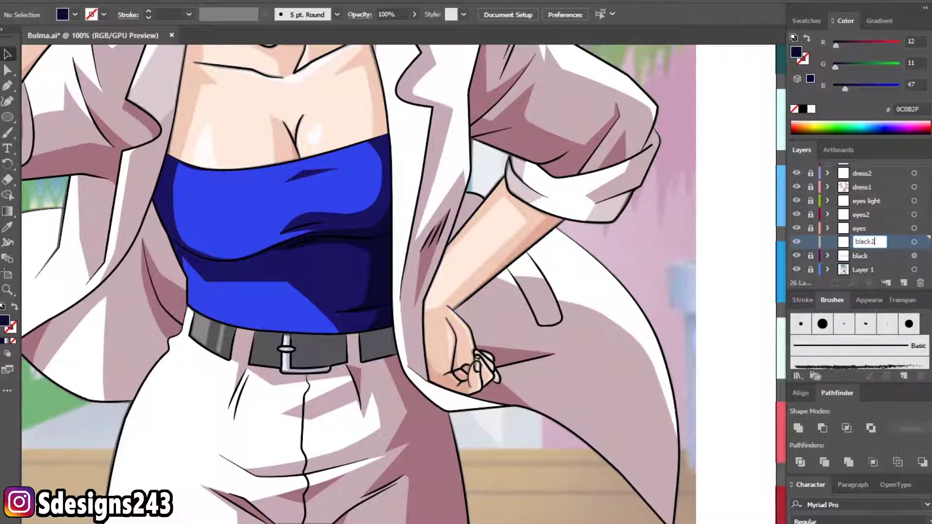
- Eyedrop the belt grey and draw a grey highlight band on the belt's left section
click(10, 89)
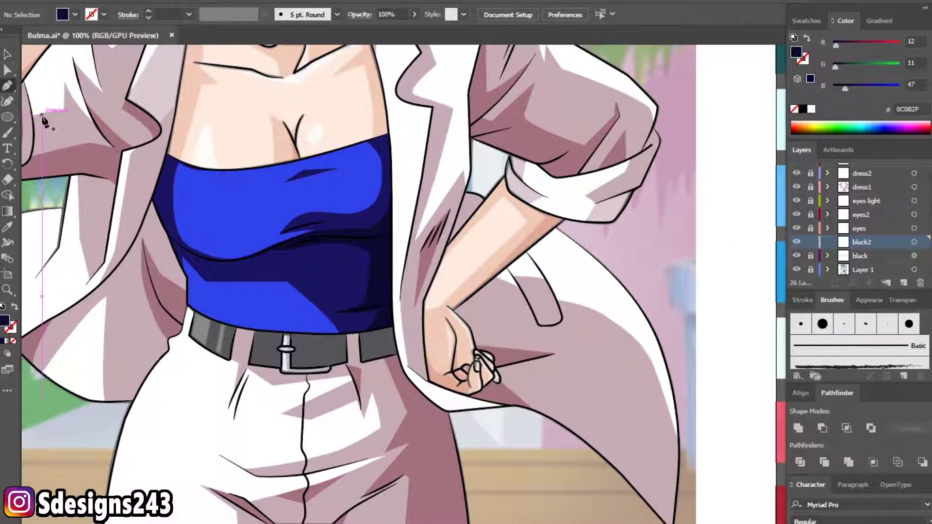
click(8, 227)
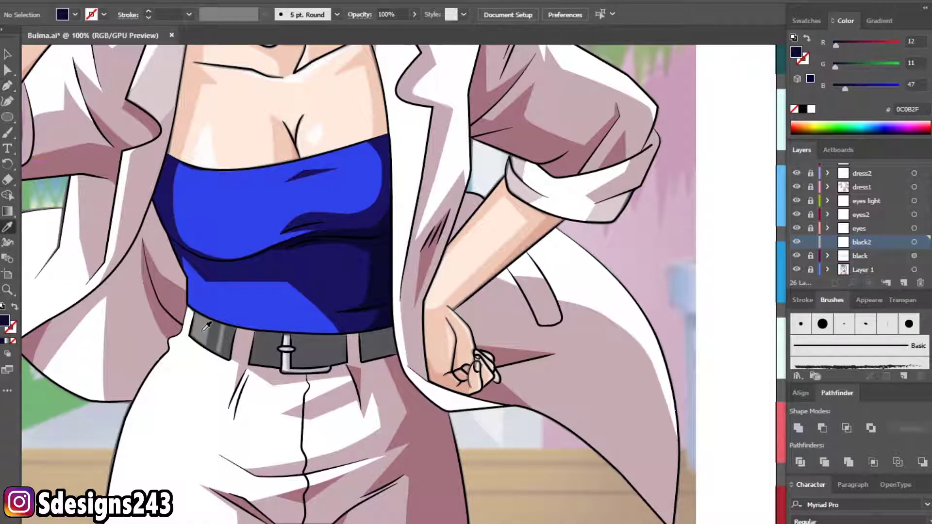
click(200, 336)
scroll(248, 379, up, 4)
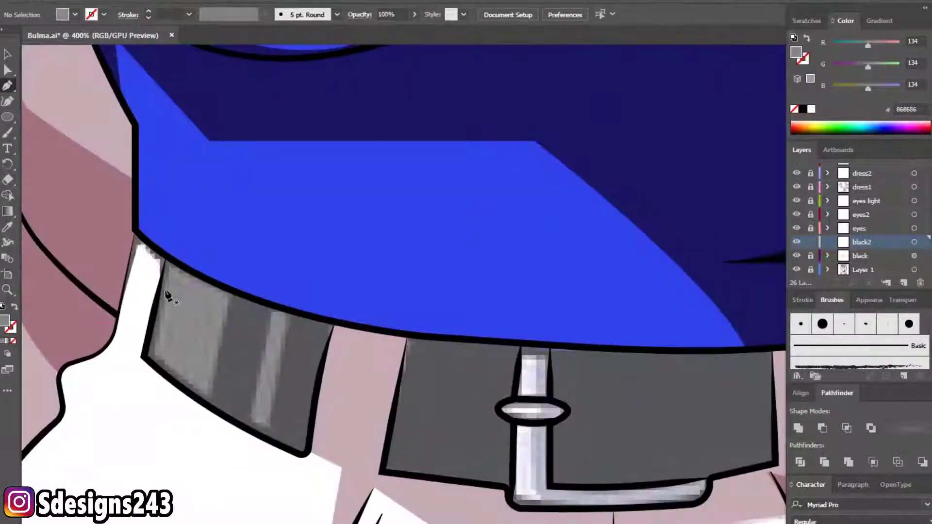
click(168, 264)
click(152, 356)
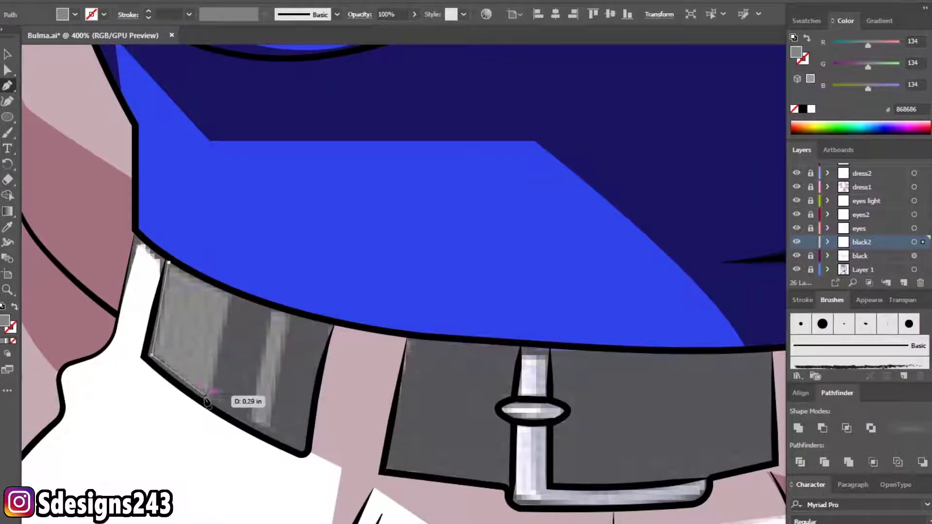
click(209, 400)
click(232, 294)
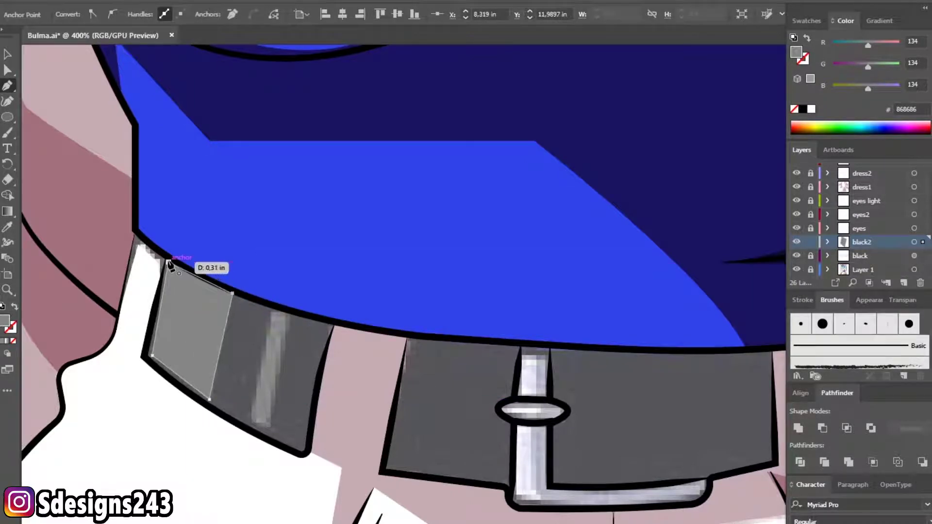
click(168, 263)
- Draw a thin grey highlight strip along the belt top, then deselect it
click(273, 307)
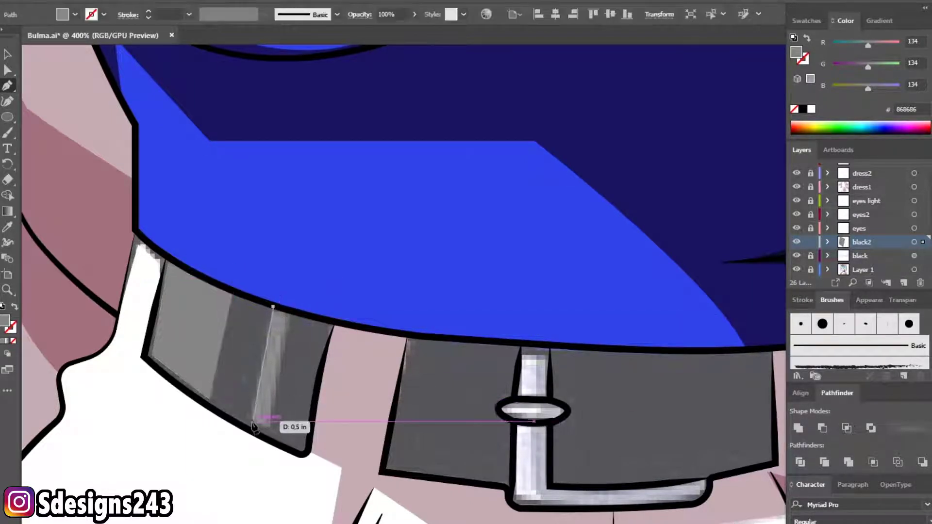
click(250, 420)
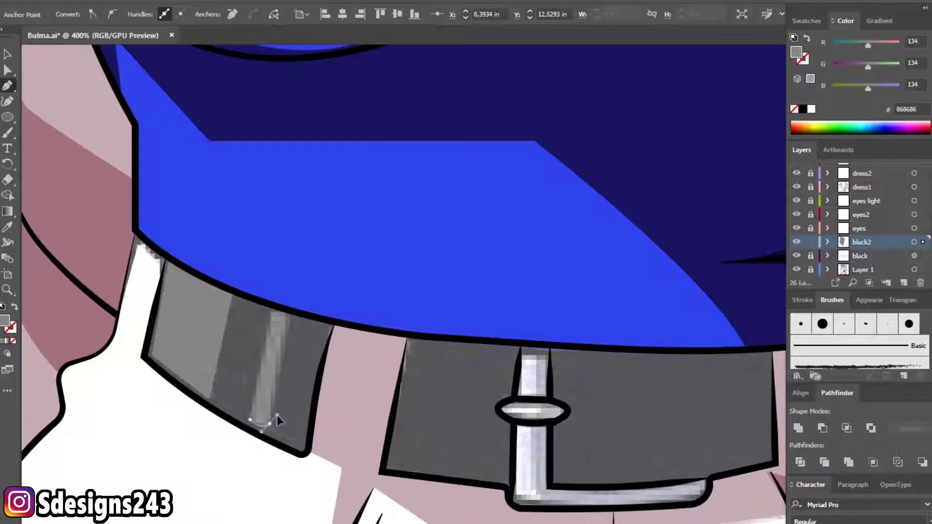
click(293, 313)
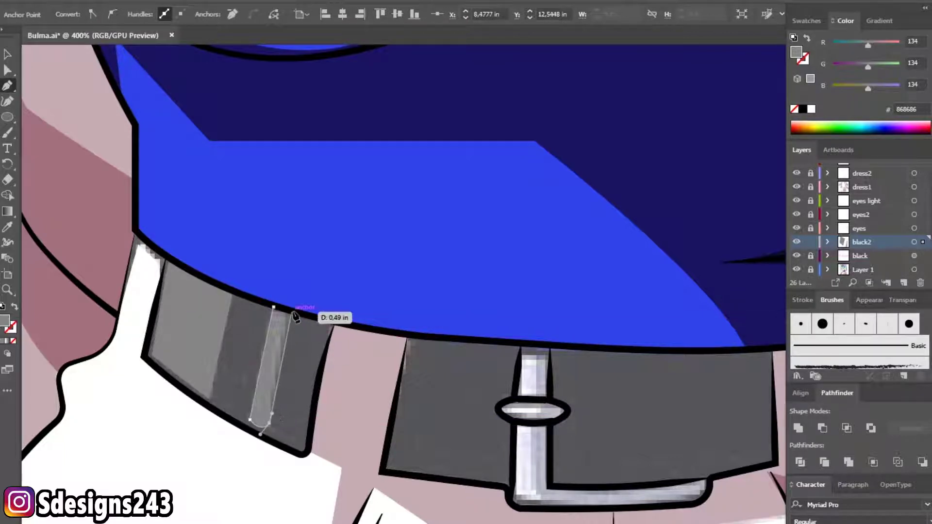
click(273, 307)
scroll(342, 375, down, 1)
scroll(387, 393, right, 1)
key(v)
click(116, 308)
scroll(410, 386, right, 2)
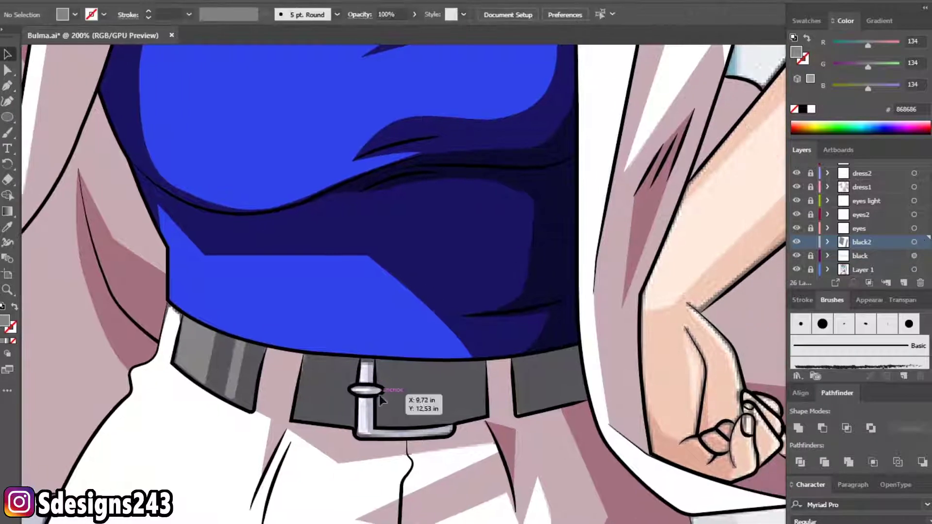
- Start the buckle outline around the ring's bottom and down the strap
click(8, 86)
scroll(369, 381, up, 3)
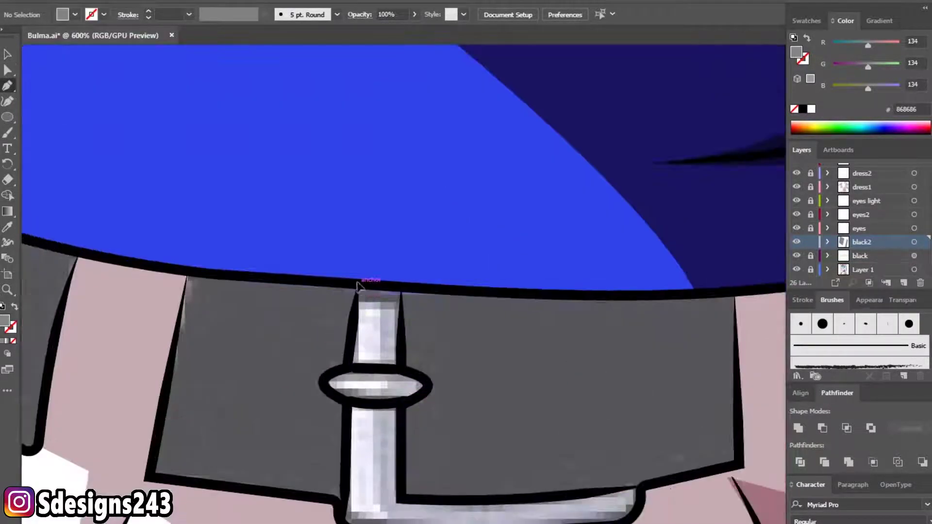
click(327, 375)
drag(343, 402, 364, 406)
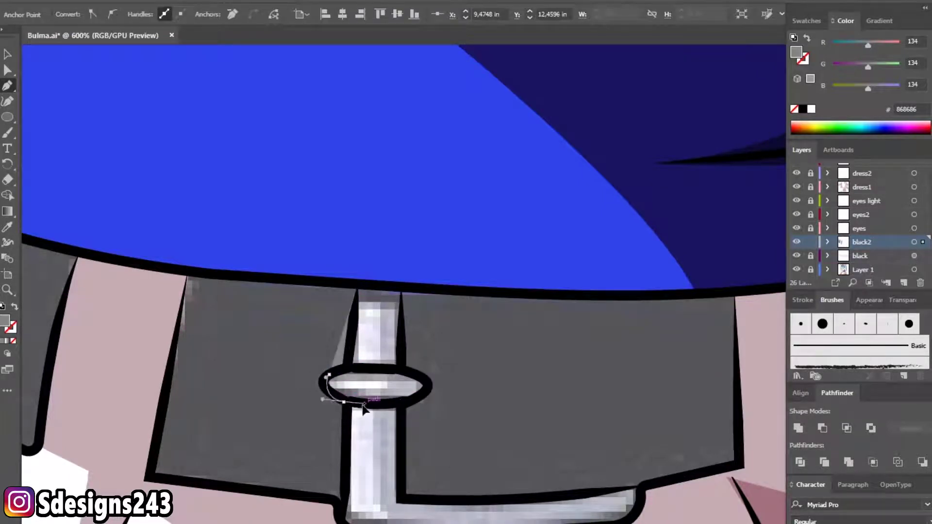
click(346, 365)
click(357, 285)
scroll(347, 437, down, 3)
click(345, 369)
click(339, 434)
click(354, 461)
- Close the buckle outline with a rounded right corner and eyedrop white onto it
click(581, 452)
mouse_move(625, 444)
mouse_down()
mouse_move(636, 437)
mouse_move(446, 426)
mouse_up()
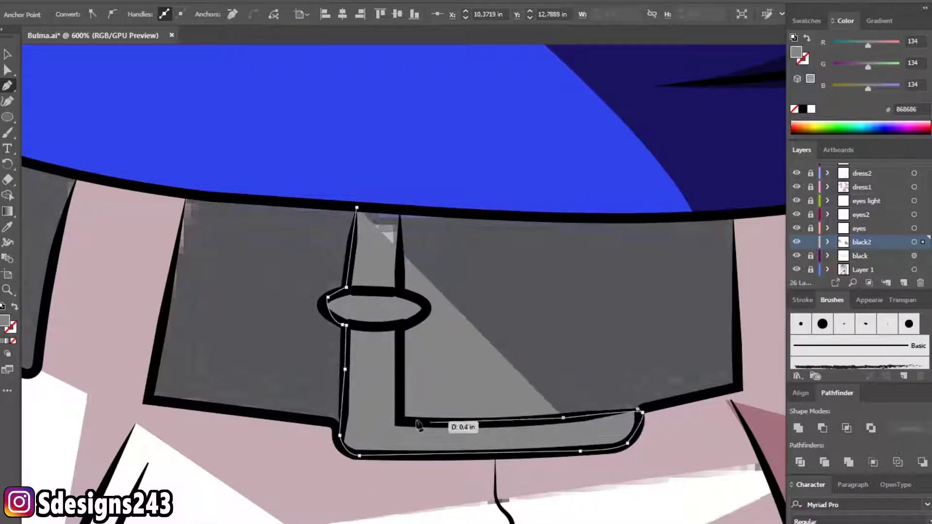
click(399, 423)
click(399, 331)
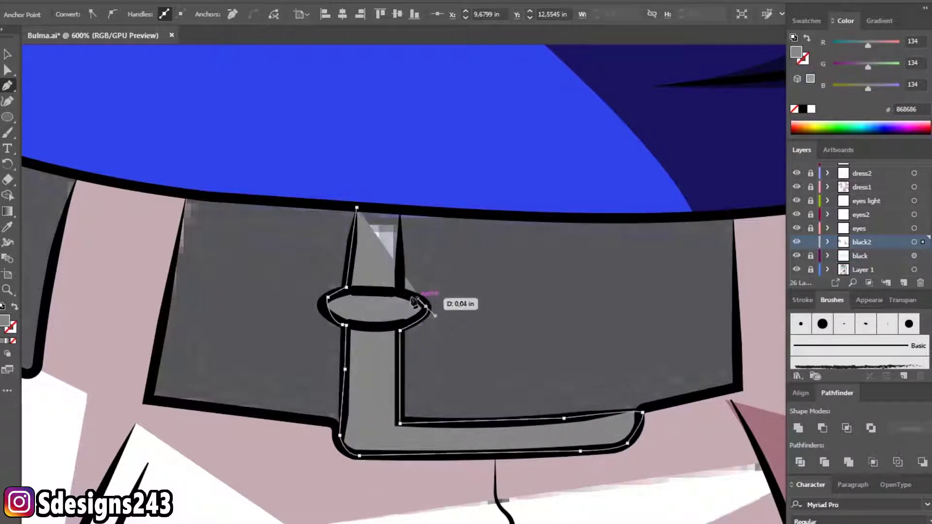
click(399, 210)
click(357, 208)
scroll(408, 311, down, 1)
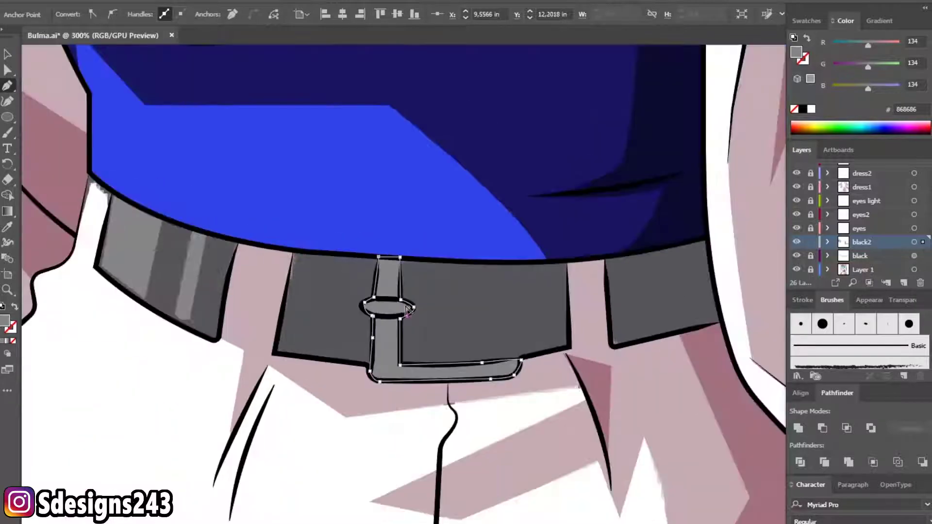
key(i)
scroll(257, 287, down, 2)
click(180, 329)
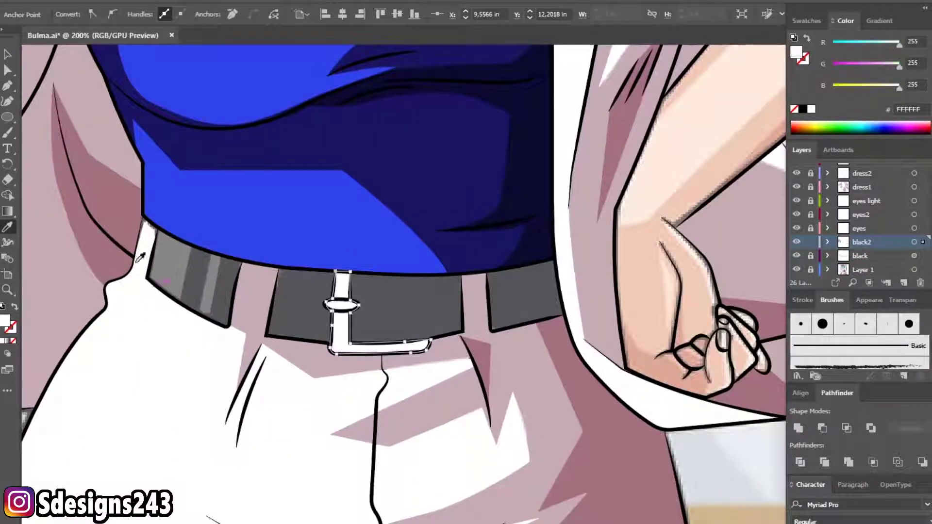
- Deselect the buckle shape and return to the Pen tool
click(7, 56)
click(139, 326)
scroll(313, 310, down, 2)
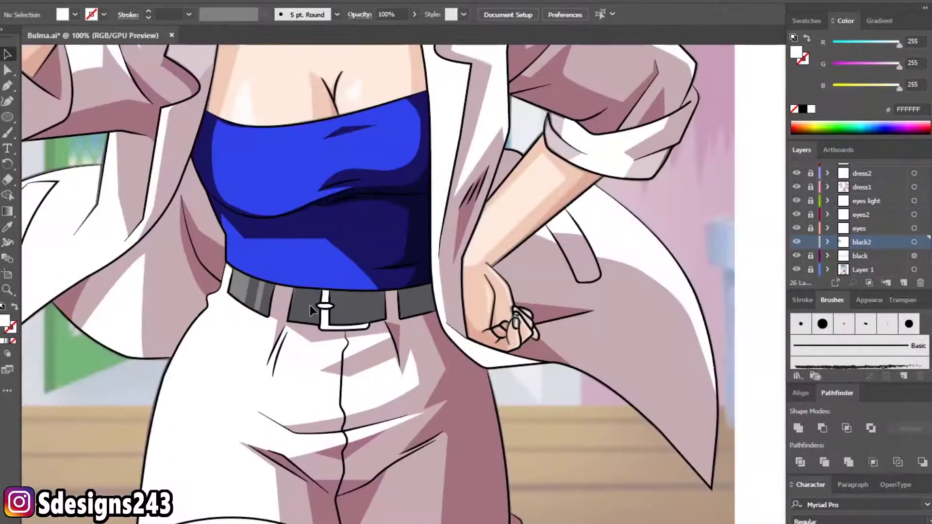
click(7, 87)
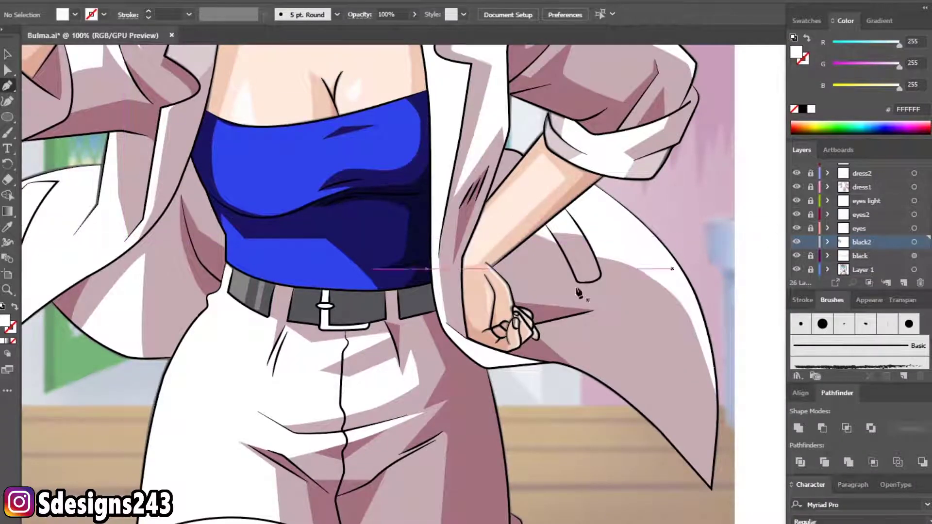
scroll(329, 306, up, 2)
scroll(329, 306, up, 3)
scroll(329, 306, up, 1)
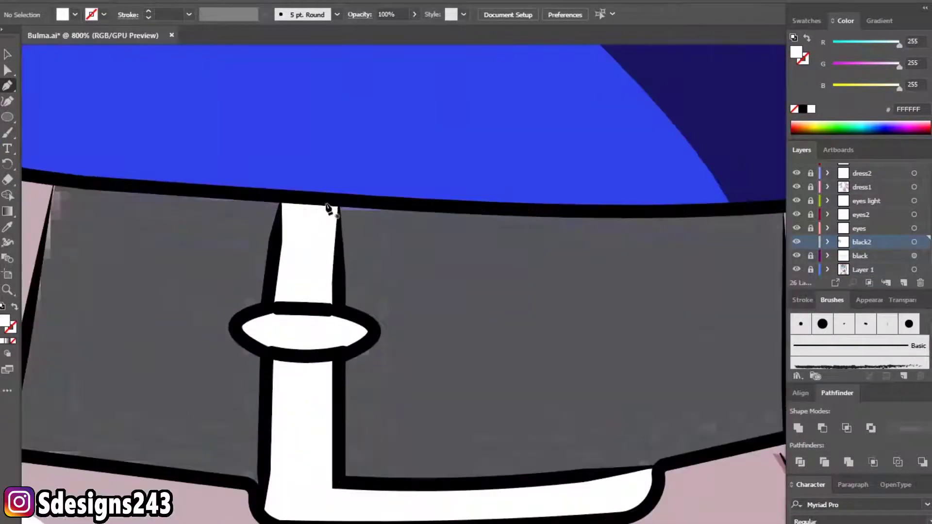
scroll(329, 209, down, 3)
scroll(329, 209, down, 3)
scroll(329, 209, down, 1)
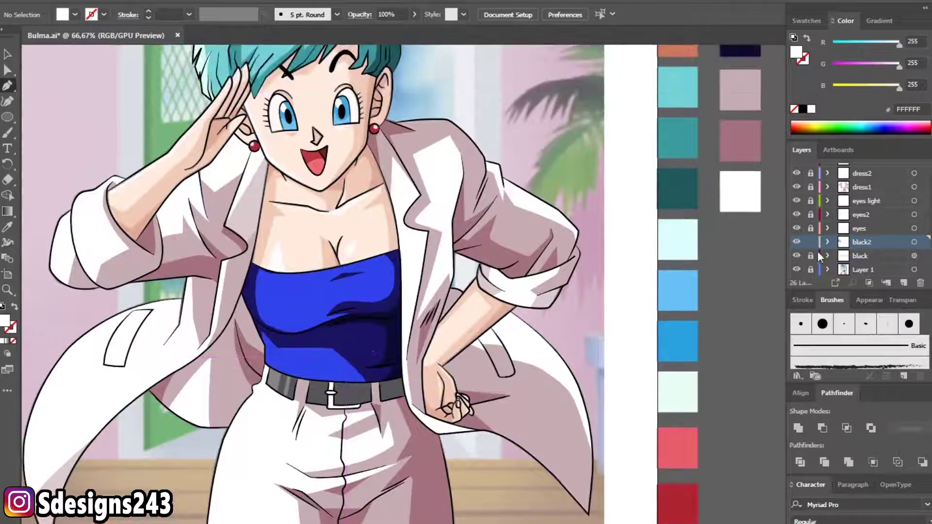
- Lock black2, target all artwork on the black layer, and hide Layer 1
click(811, 242)
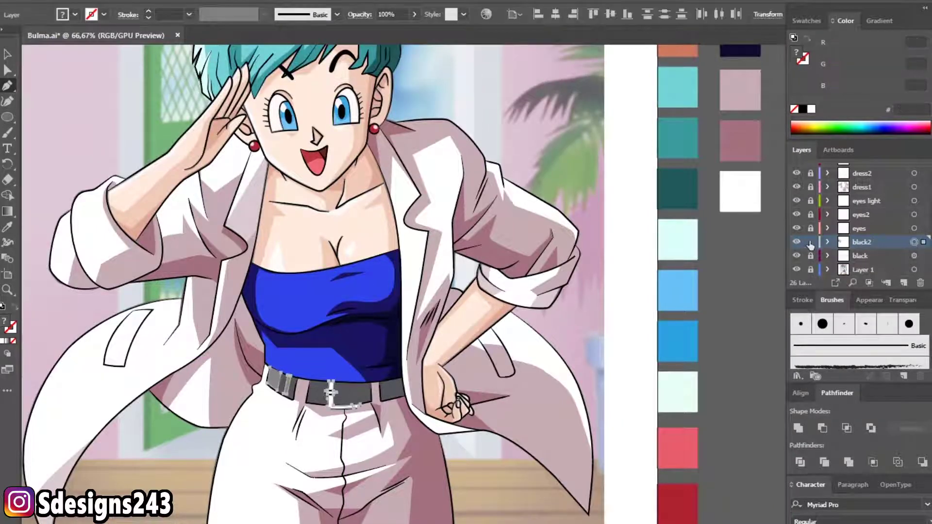
click(861, 256)
click(914, 256)
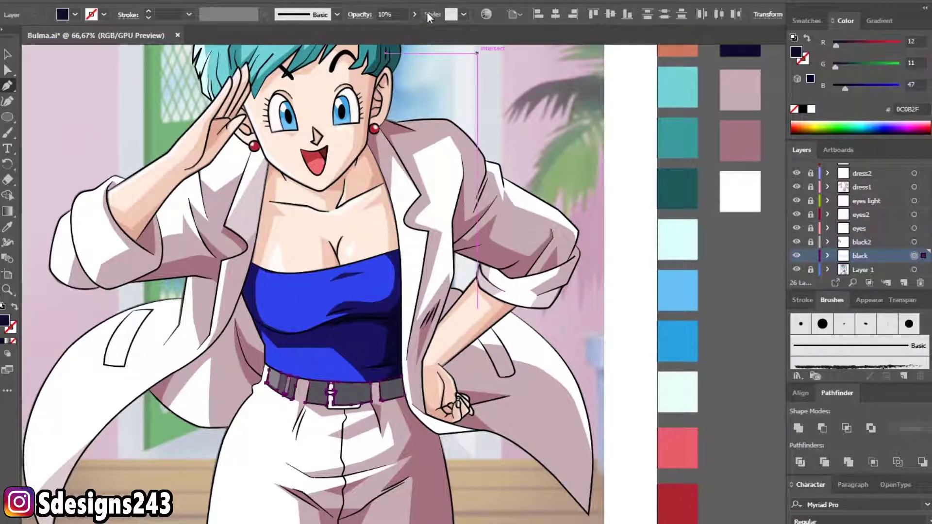
click(797, 270)
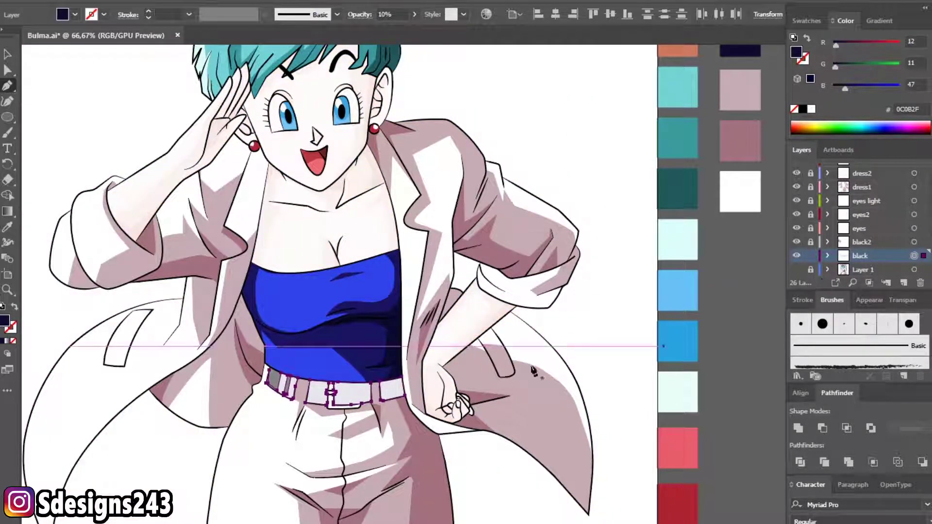
- Set the black layer's belt shapes to 100% opacity and deselect them
scroll(359, 394, up, 3)
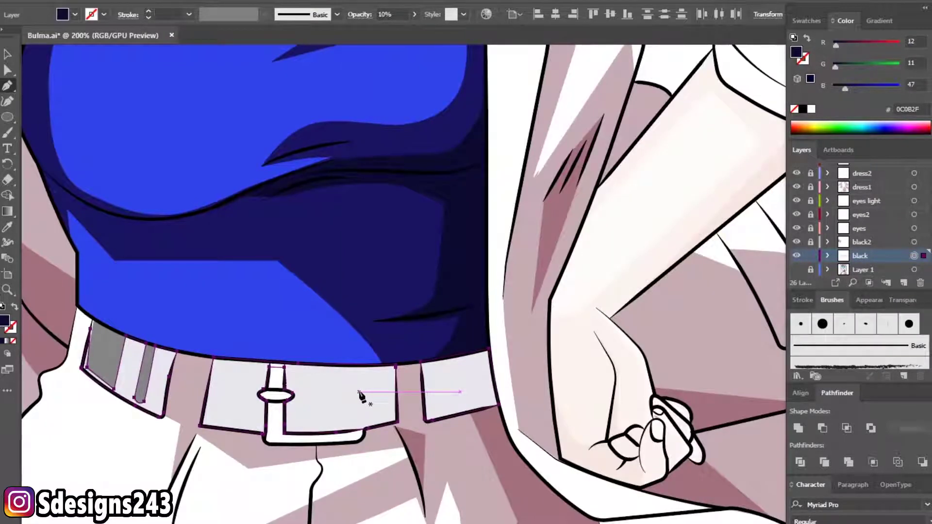
scroll(365, 394, down, 3)
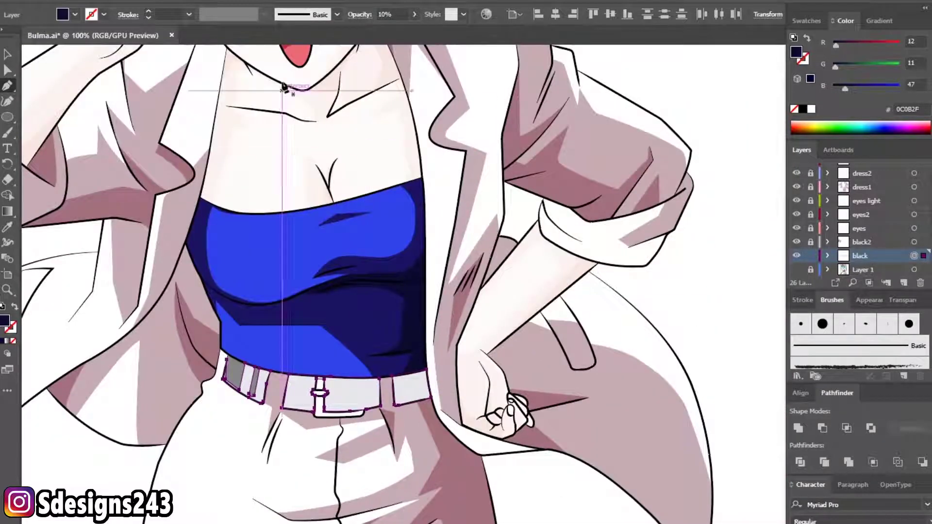
click(386, 13)
text(100)
key(Return)
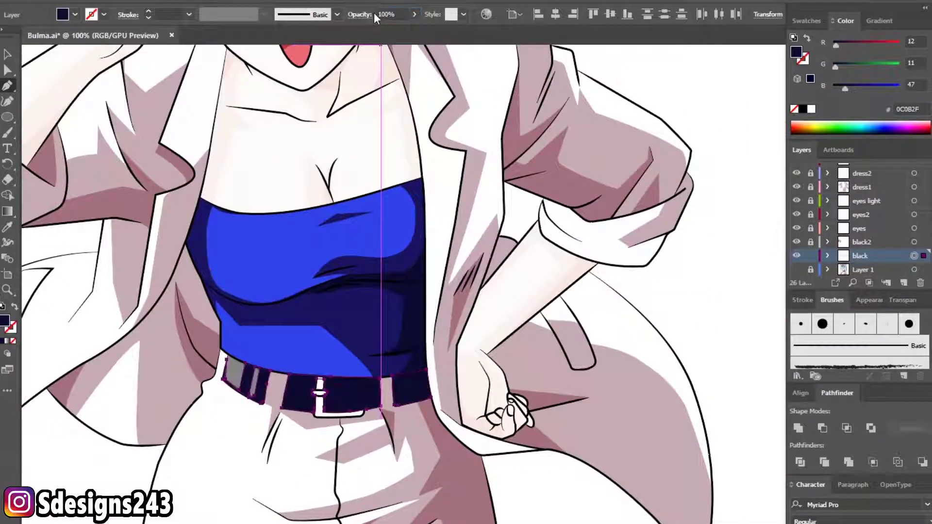
key(v)
key(ctrl+shift+a)
scroll(152, 193, down, 2)
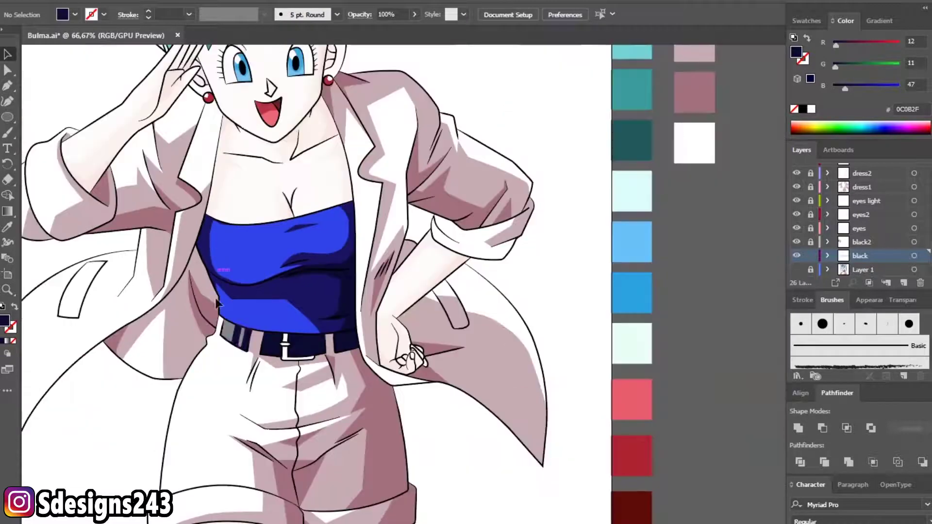
- Unlock the black2 layer and make it the editable layer
scroll(222, 330, up, 6)
scroll(223, 331, up, 2)
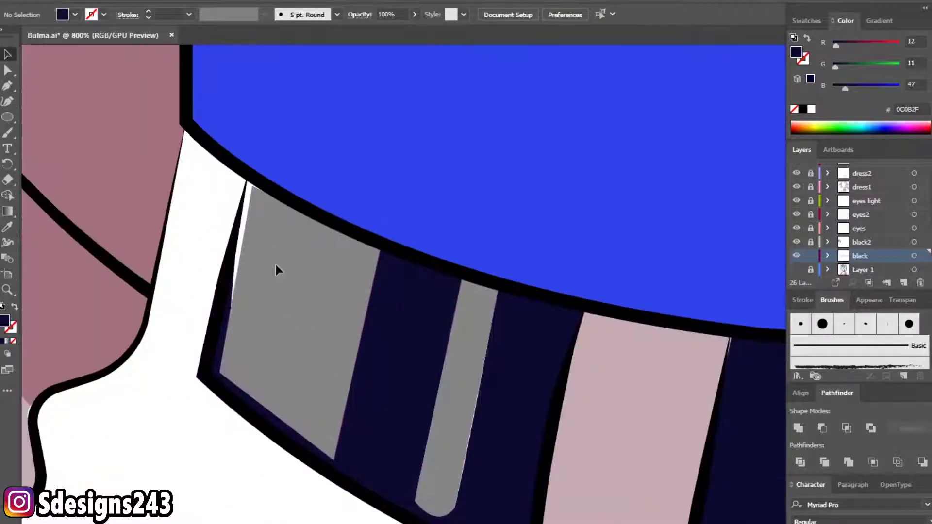
click(868, 242)
click(811, 256)
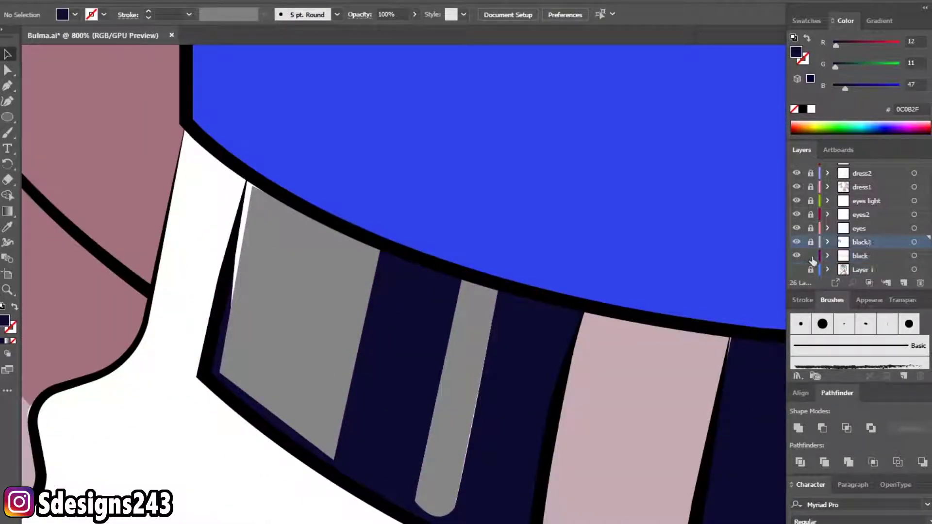
- Draw a sliver along the belt's left edge and fill it with the panel's grey
click(270, 185)
click(248, 173)
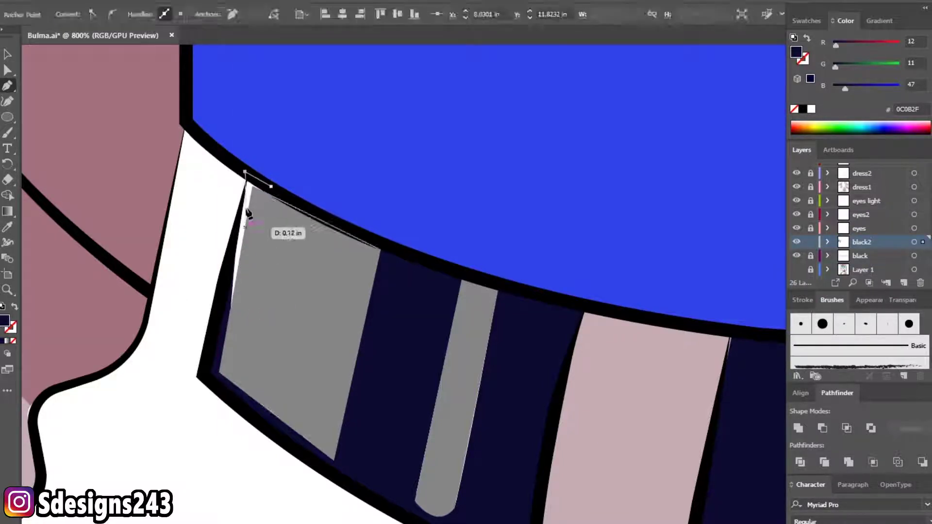
click(230, 269)
click(216, 343)
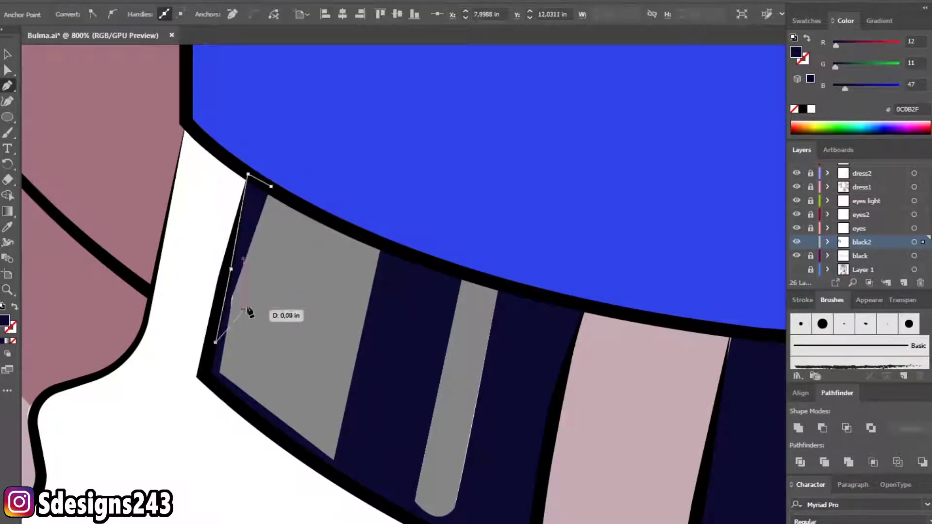
click(253, 306)
click(281, 190)
click(7, 226)
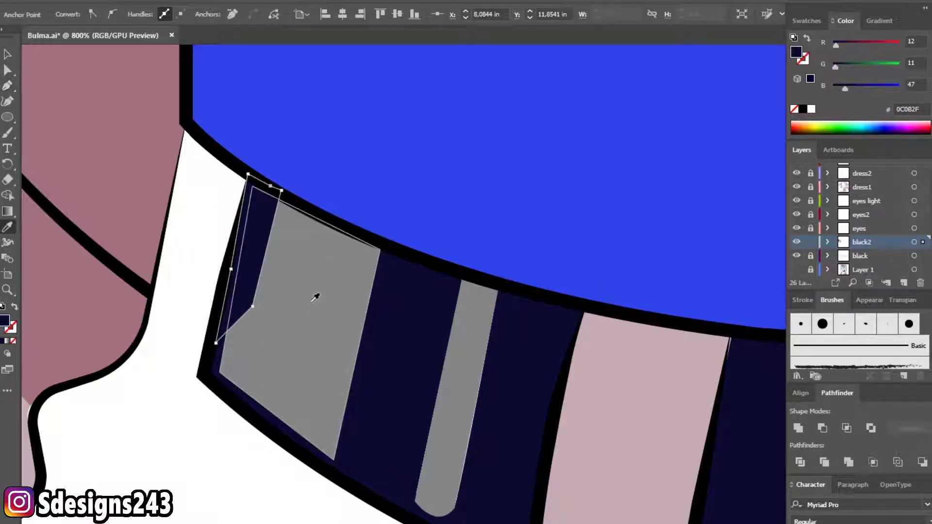
click(316, 296)
- Deselect the sliver, then undo its grey fill and the shape itself
click(8, 54)
click(186, 377)
scroll(186, 378, down, 1)
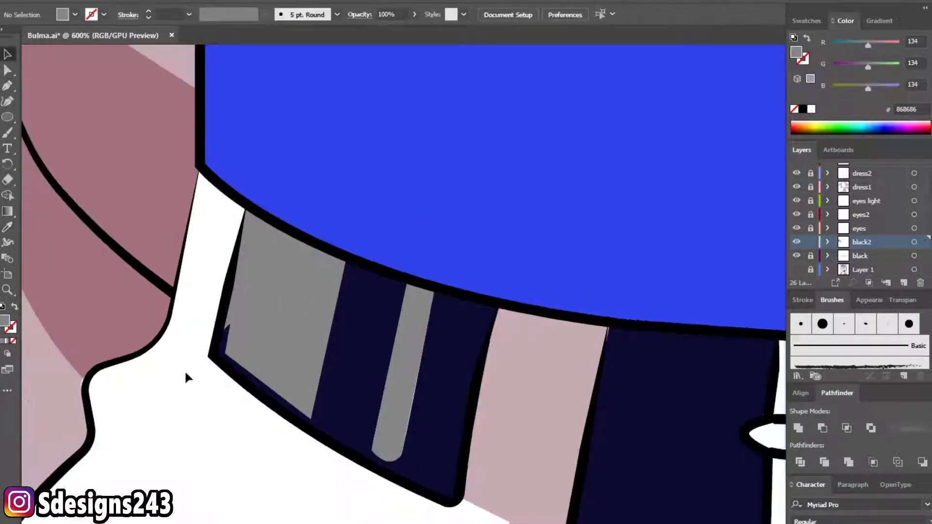
key(ctrl+z)
key(ctrl+z)
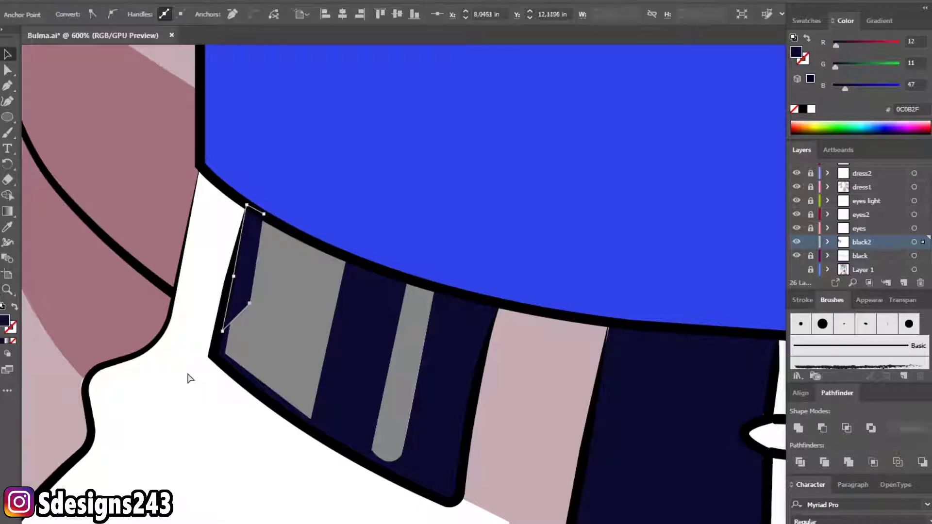
key(ctrl+z)
key(ctrl+z)
key(ctrl+z)
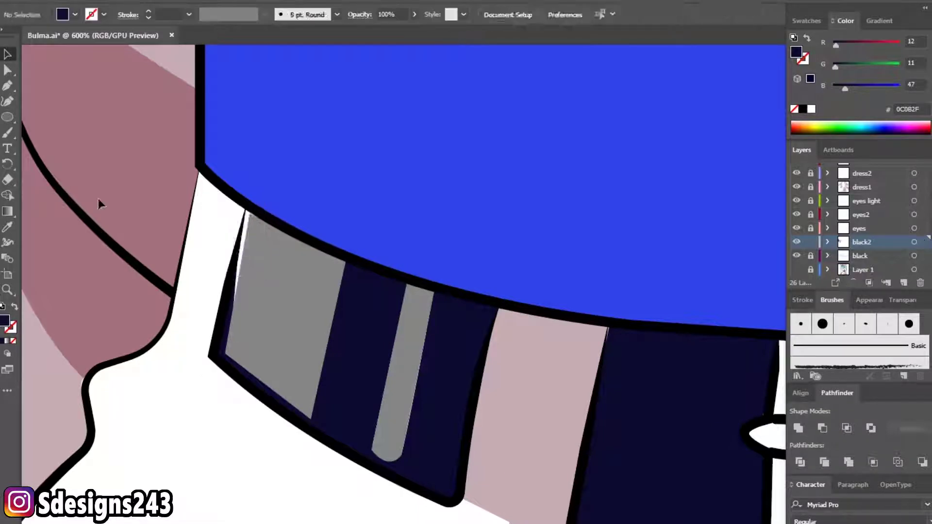
- Redraw the sliver from the belt's top corner down its left edge
scroll(214, 296, up, 3)
click(217, 323)
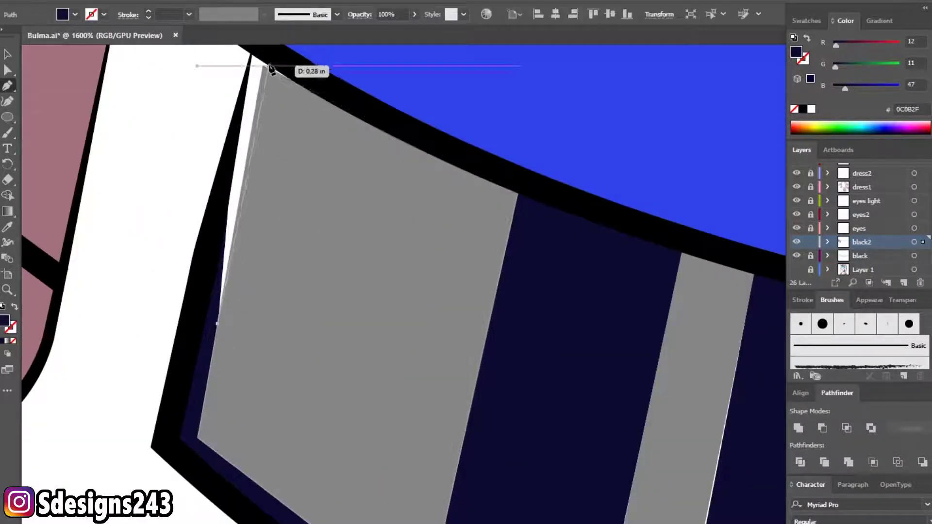
click(252, 49)
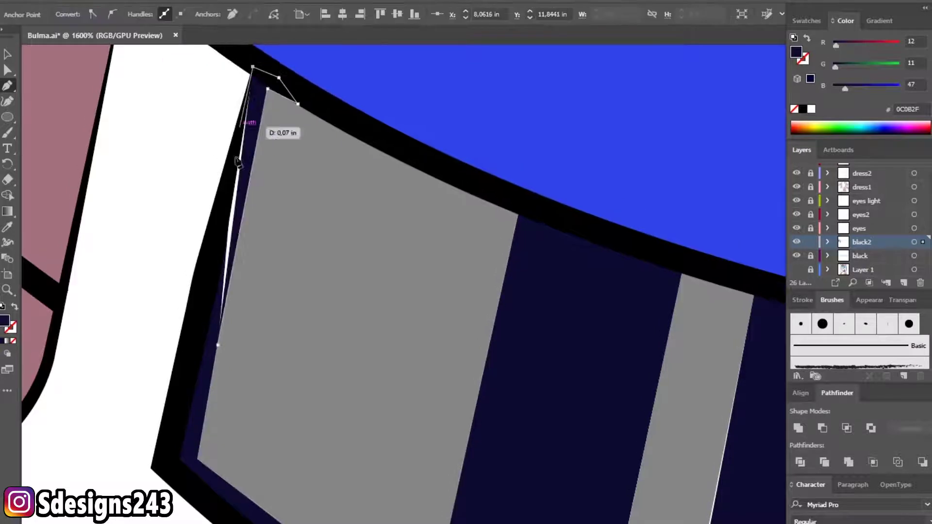
click(217, 233)
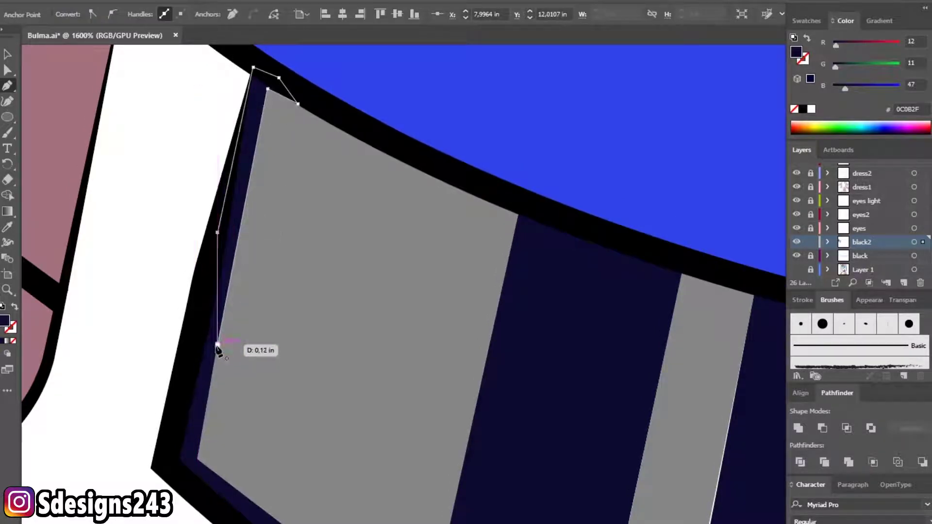
scroll(211, 316, down, 2)
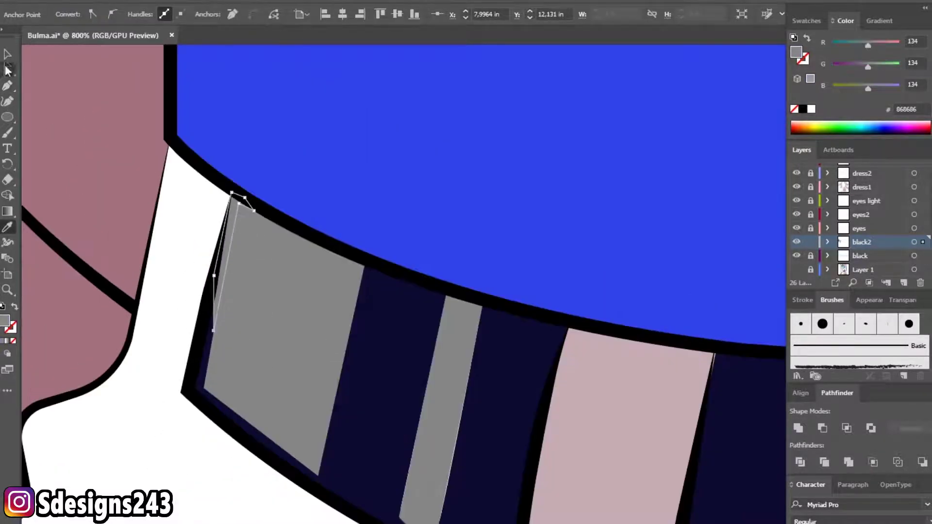
click(7, 55)
click(172, 203)
scroll(177, 245, down, 3)
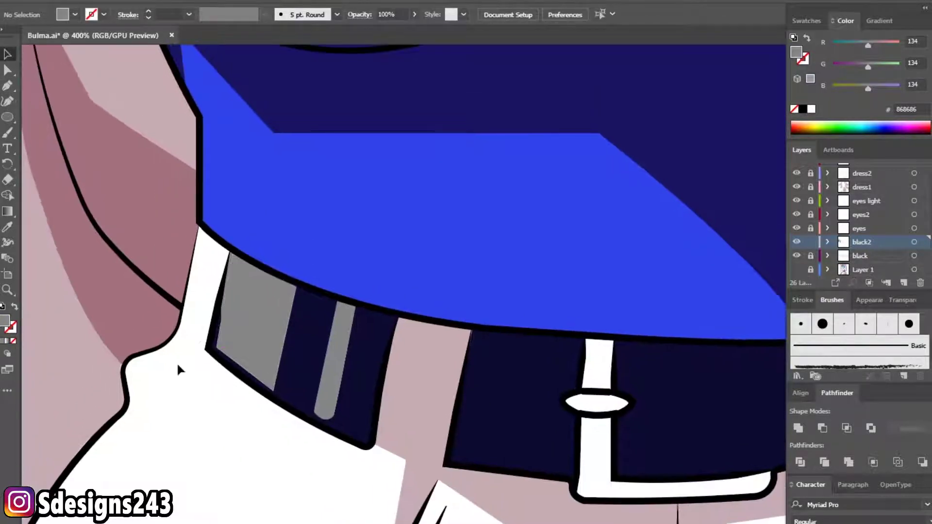
scroll(199, 335, up, 2)
scroll(227, 250, up, 2)
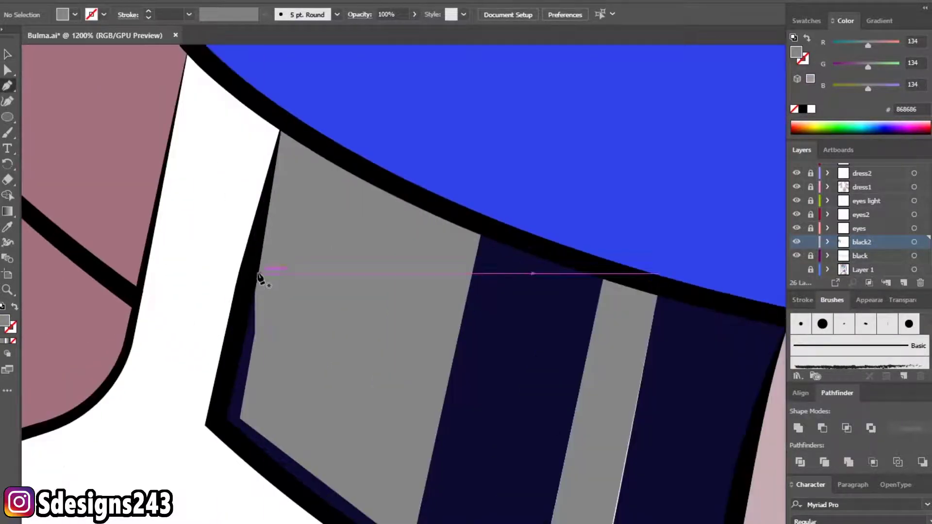
- Draw another shape along the grey panel's left edge and bottom corners
click(258, 273)
click(237, 419)
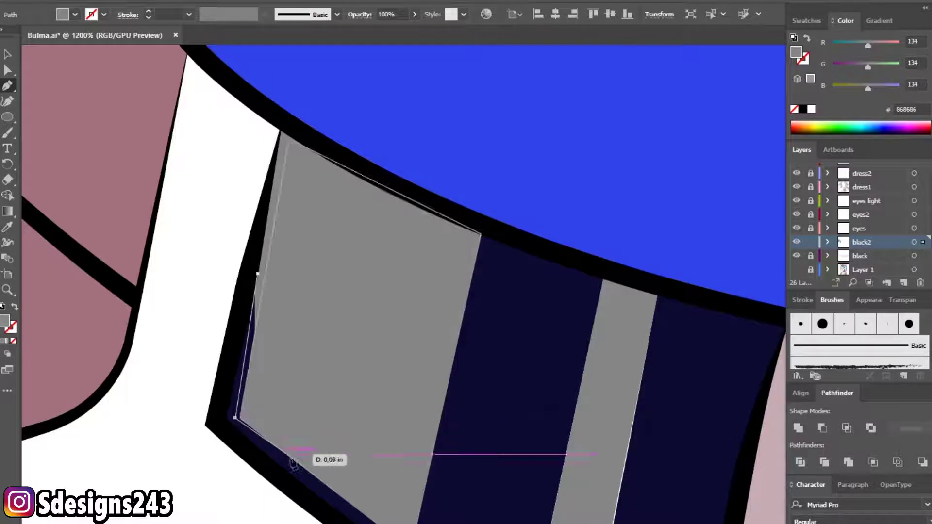
click(363, 509)
click(311, 222)
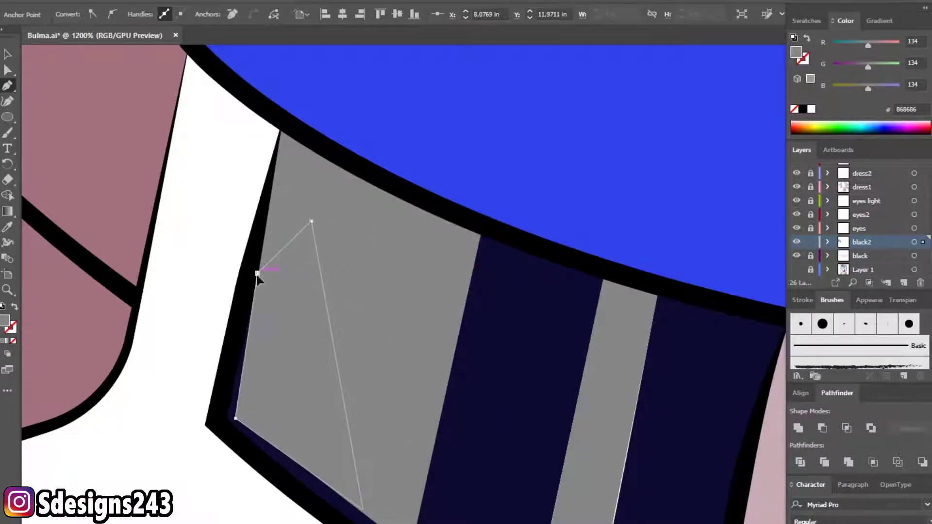
click(7, 56)
click(205, 243)
- Make the black2 layer visible again
scroll(219, 257, down, 4)
scroll(218, 257, down, 4)
scroll(291, 272, down, 3)
scroll(325, 279, down, 1)
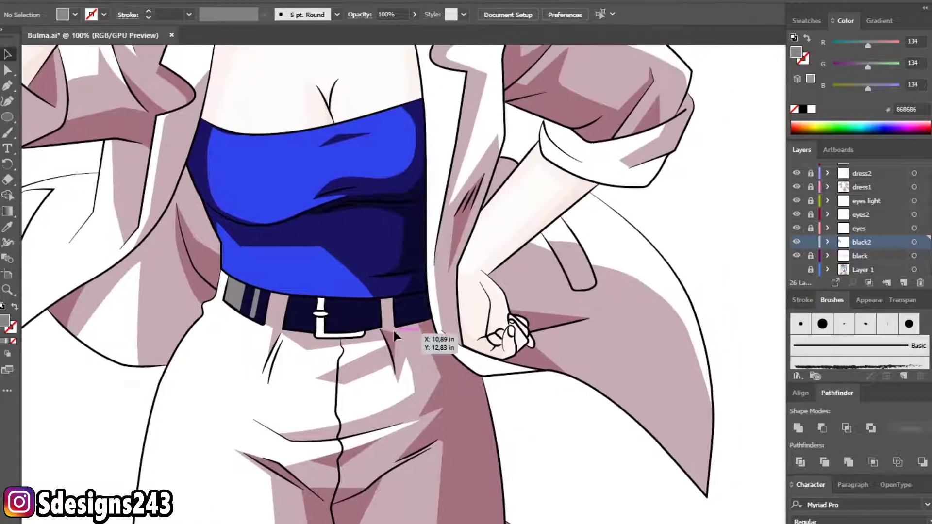
scroll(422, 340, down, 1)
scroll(381, 326, up, 3)
scroll(373, 327, down, 1)
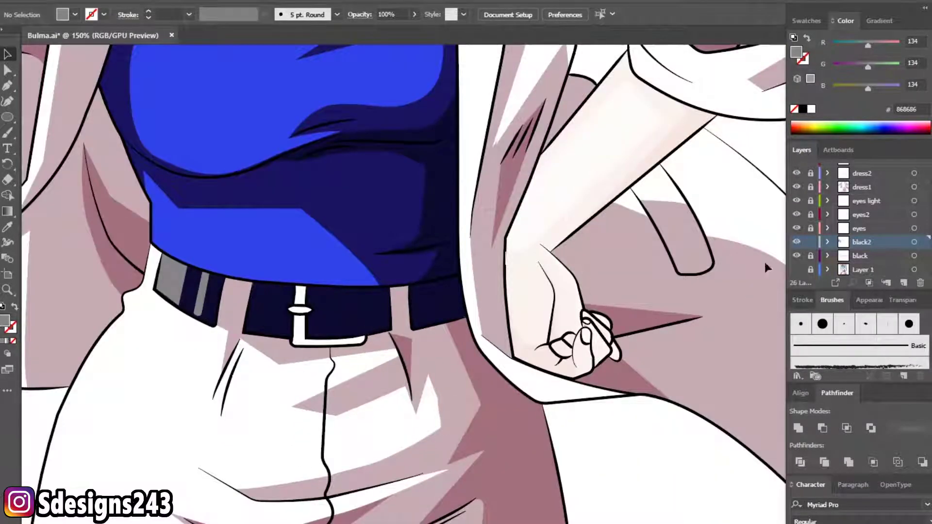
click(796, 242)
- Change the black layer's belt fill to pure black (000000), then deselect
click(914, 256)
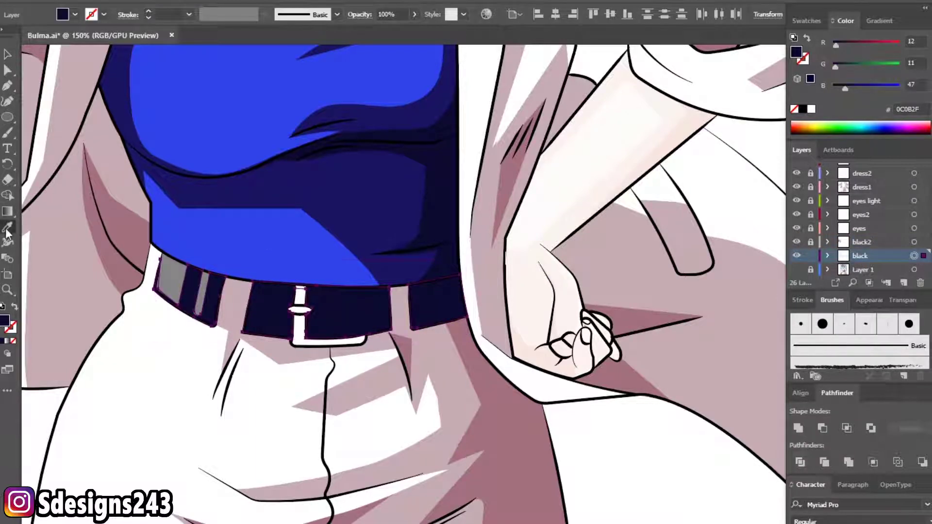
scroll(255, 241, down, 1)
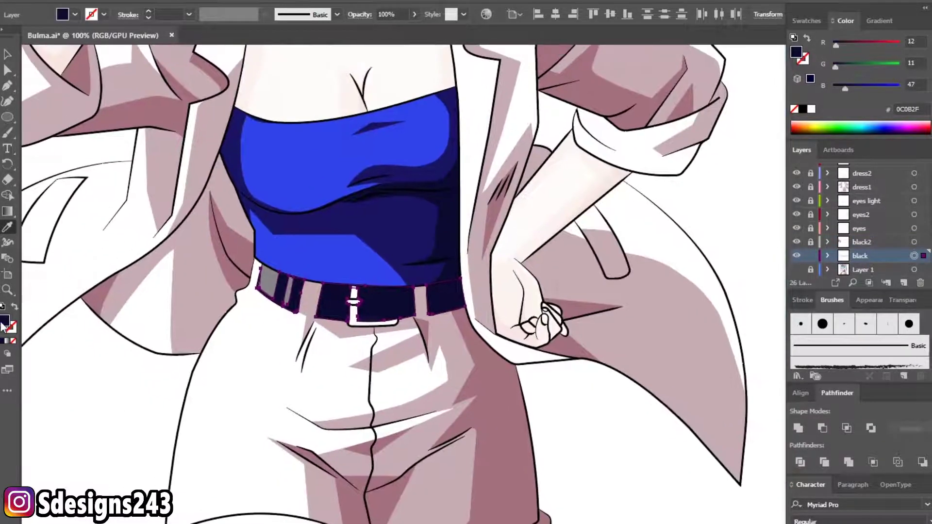
double_click(4, 321)
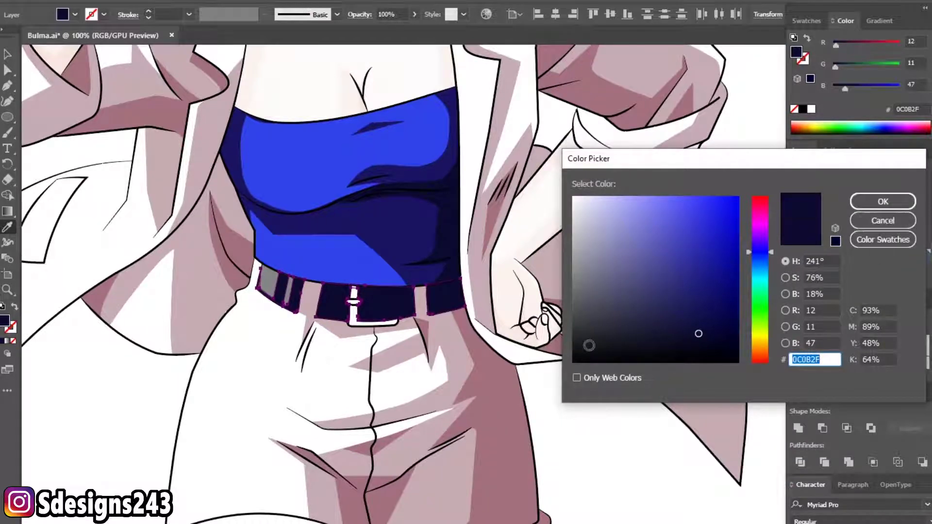
click(652, 361)
click(883, 201)
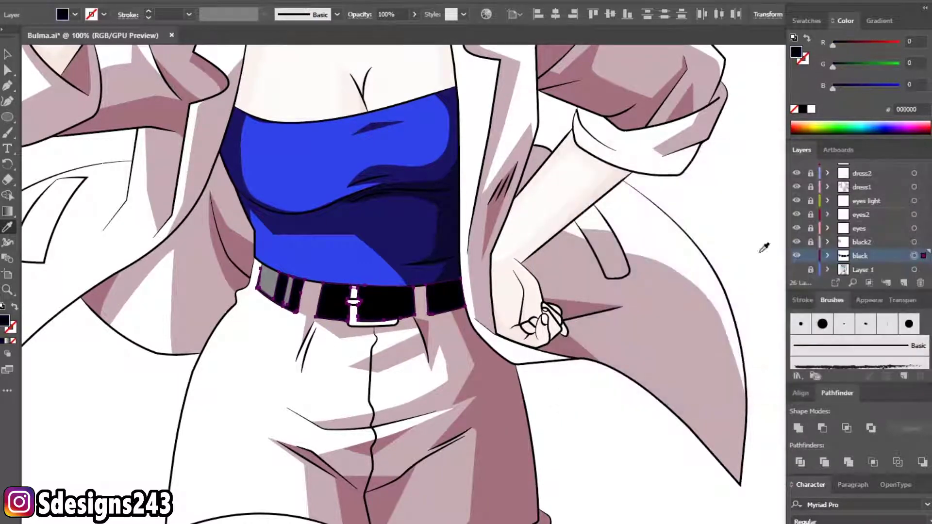
click(9, 69)
click(296, 99)
key(ctrl+minus)
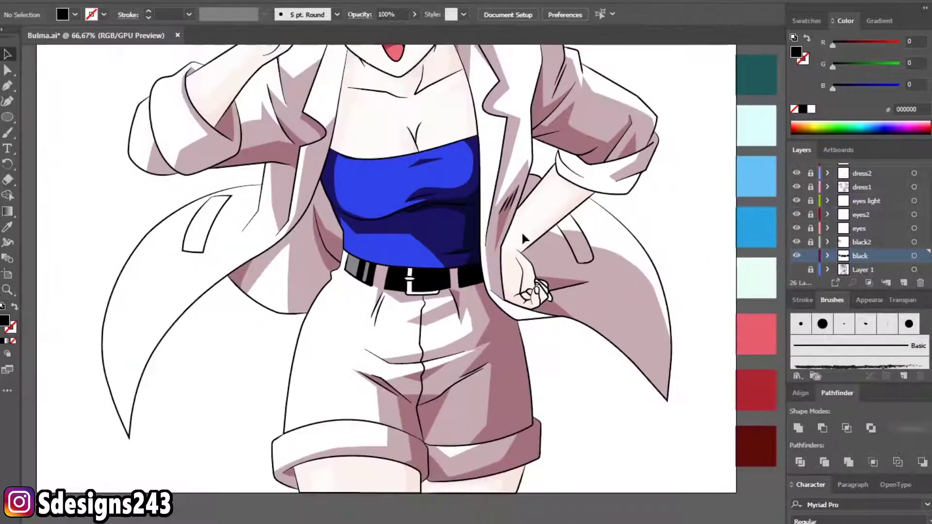
scroll(450, 284, up, 3)
- Lower one grey belt highlight's opacity to 78%
scroll(437, 286, down, 4)
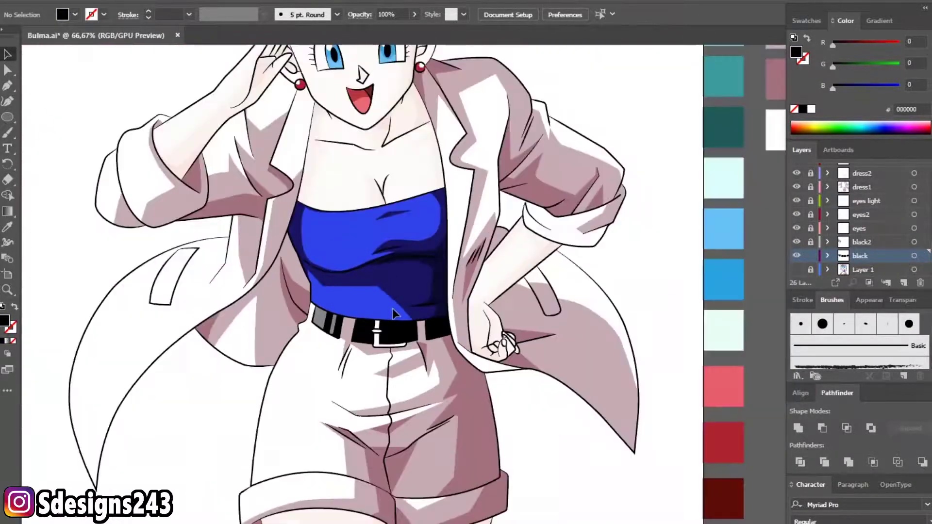
scroll(436, 287, up, 3)
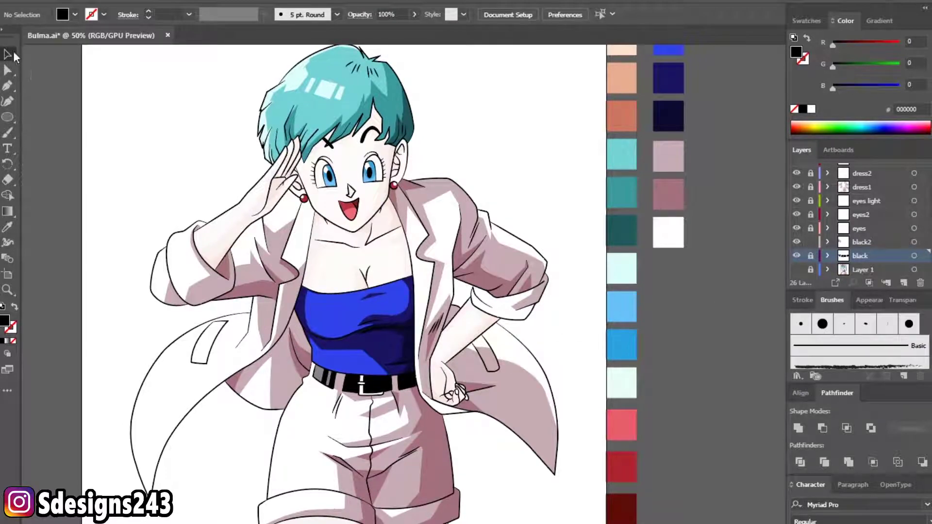
scroll(296, 317, up, 3)
scroll(295, 317, up, 1)
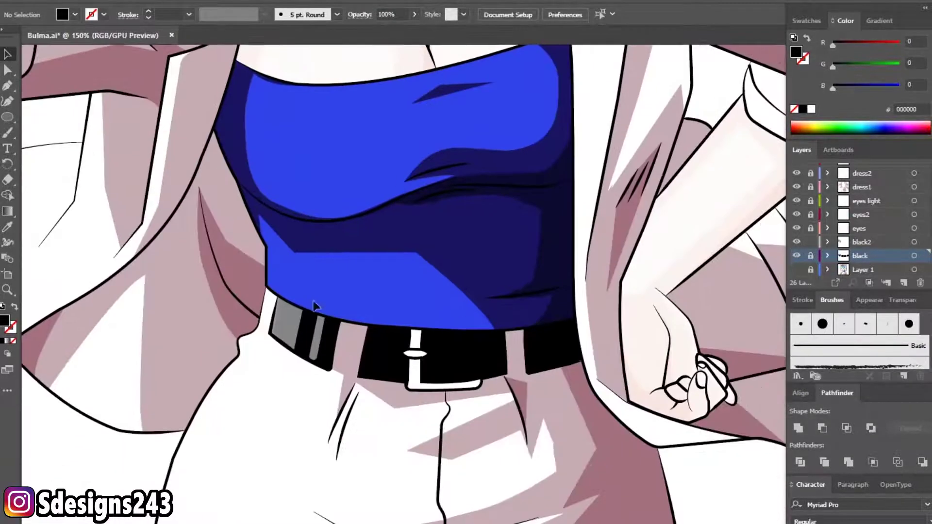
click(291, 327)
click(414, 15)
drag(405, 30, 402, 32)
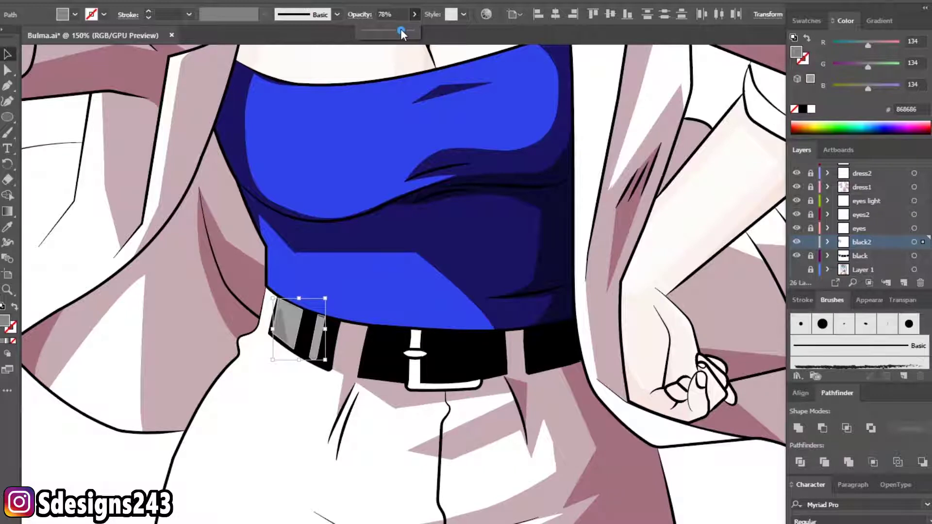
- Reduce the opacity of all black2 belt highlights further, then deselect them
click(914, 242)
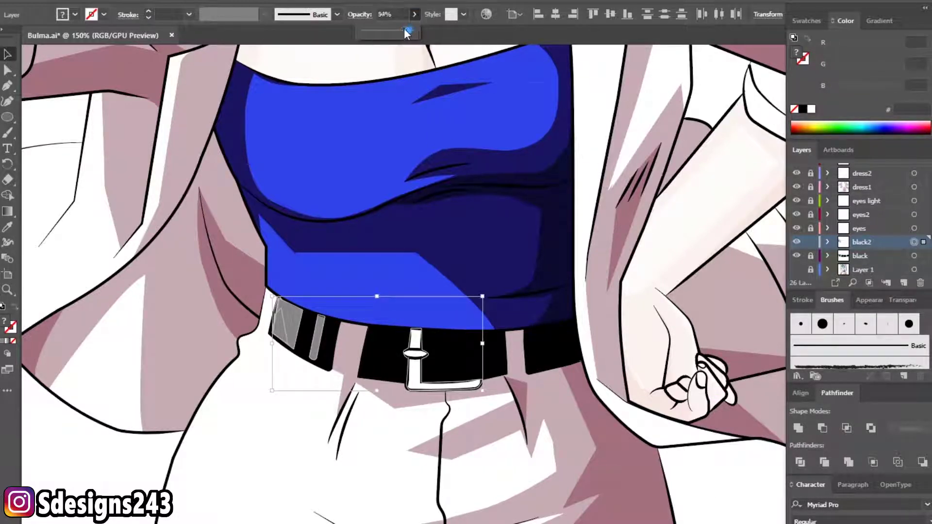
drag(408, 31, 403, 32)
click(475, 349)
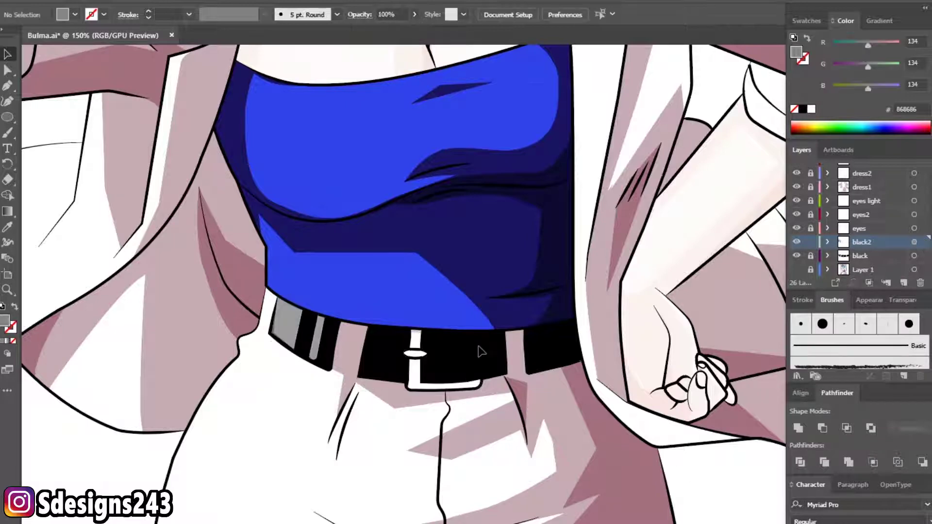
scroll(294, 339, up, 3)
scroll(253, 409, down, 2)
scroll(254, 409, down, 2)
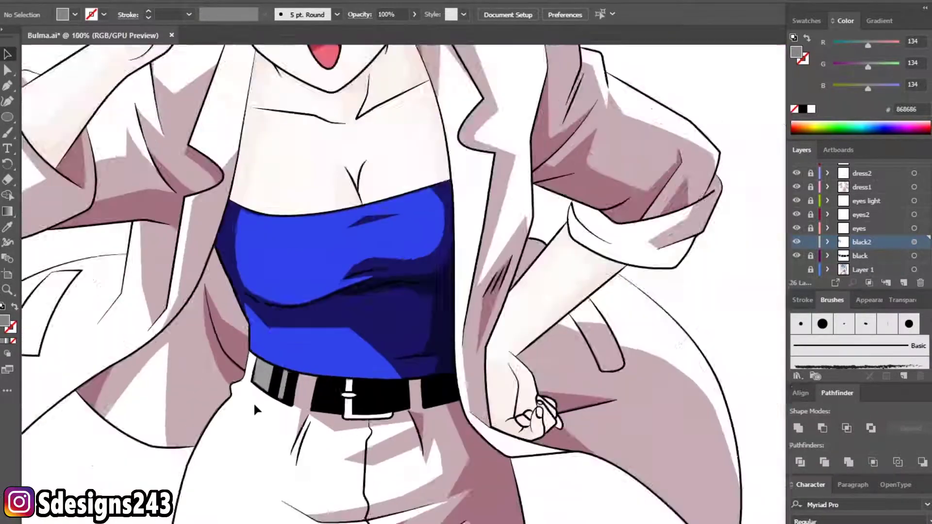
scroll(254, 410, down, 1)
scroll(394, 386, down, 1)
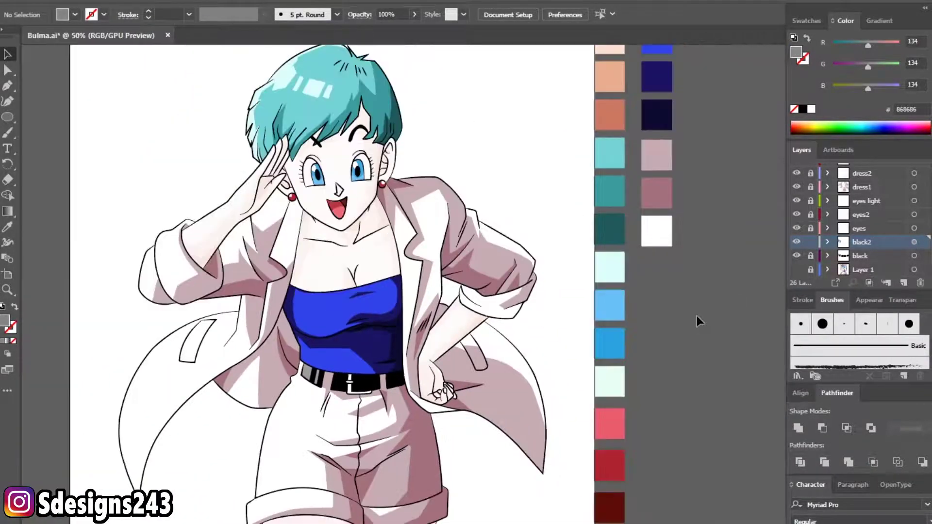
scroll(365, 388, up, 6)
drag(364, 390, 446, 320)
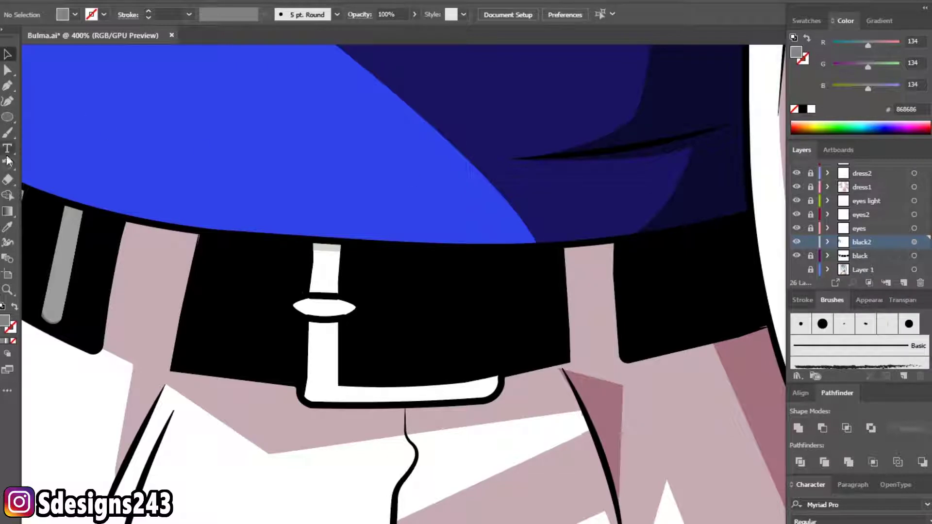
- Draw a curved shadow shape around the buckle's right edge and bottom
click(7, 86)
scroll(339, 311, up, 1)
click(339, 227)
click(336, 289)
mouse_move(335, 323)
mouse_down()
mouse_move(366, 327)
mouse_move(298, 328)
mouse_move(319, 431)
mouse_up()
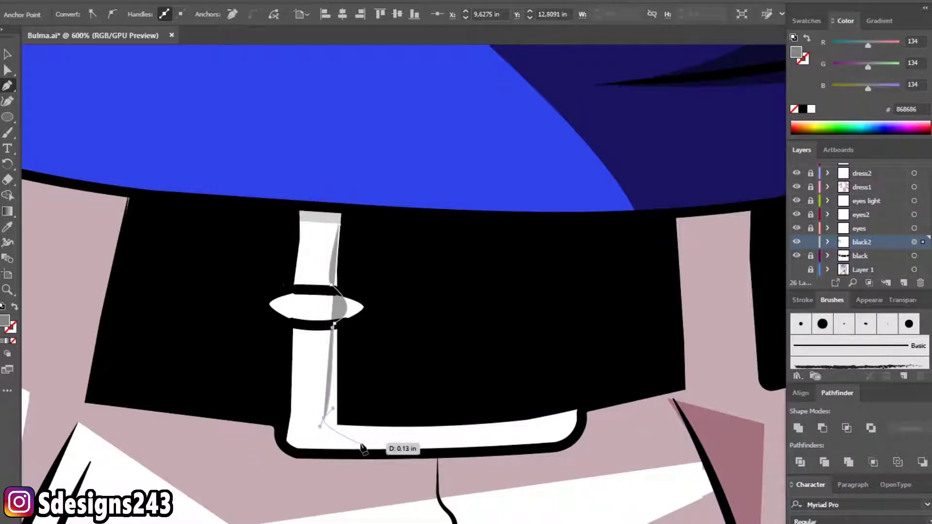
click(430, 443)
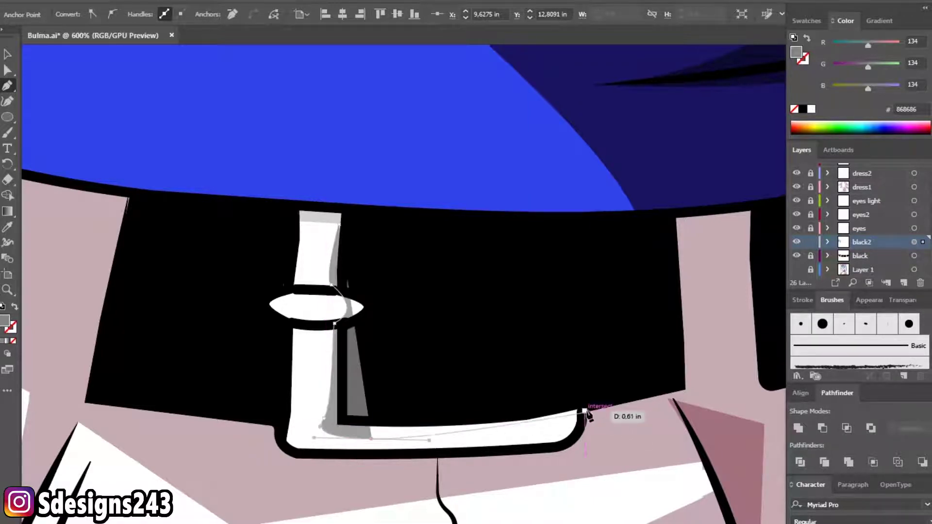
drag(598, 363, 564, 422)
click(546, 446)
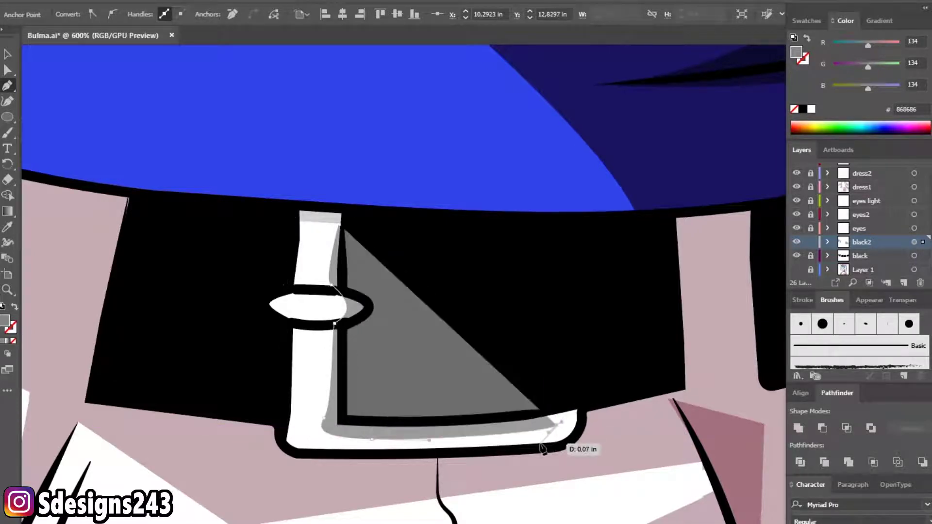
drag(569, 442, 576, 443)
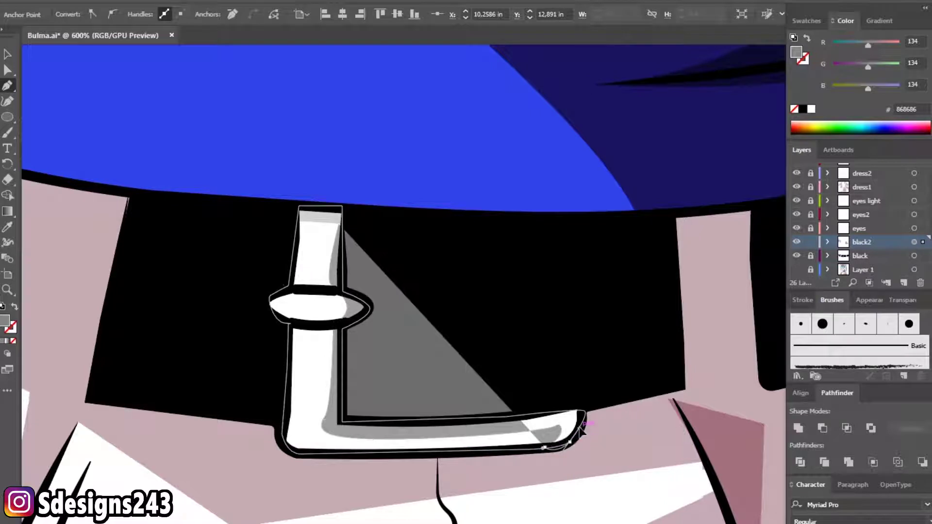
click(575, 405)
- Draw the buckle's side shadow and fill it pale lavender 9393BA
click(543, 413)
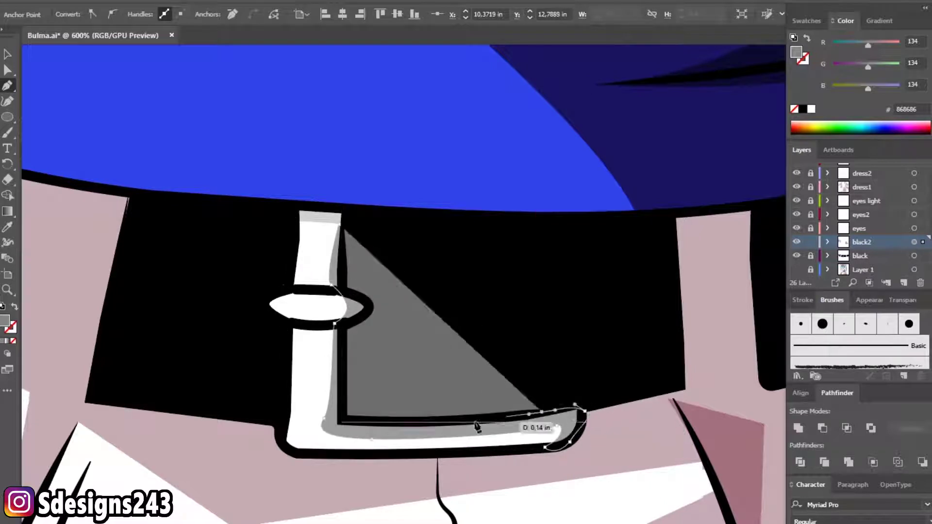
click(343, 330)
drag(362, 300, 336, 288)
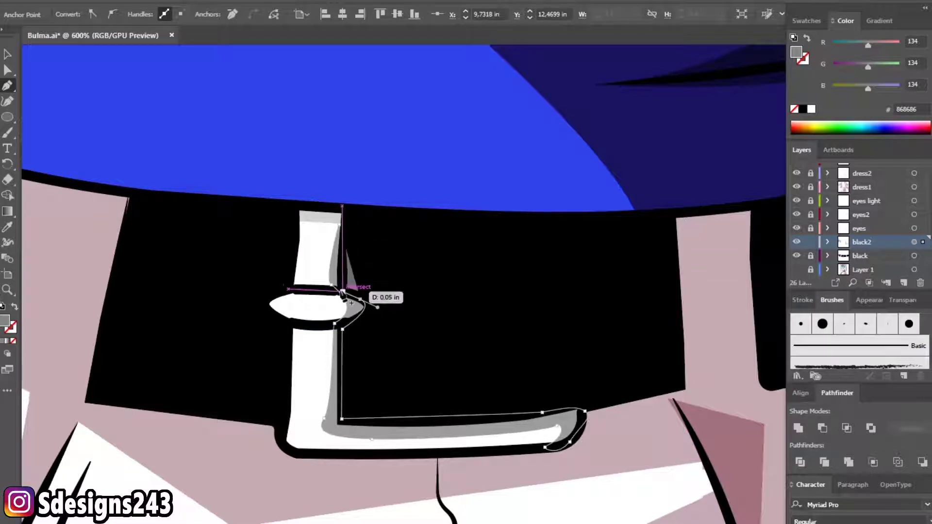
click(345, 224)
double_click(4, 322)
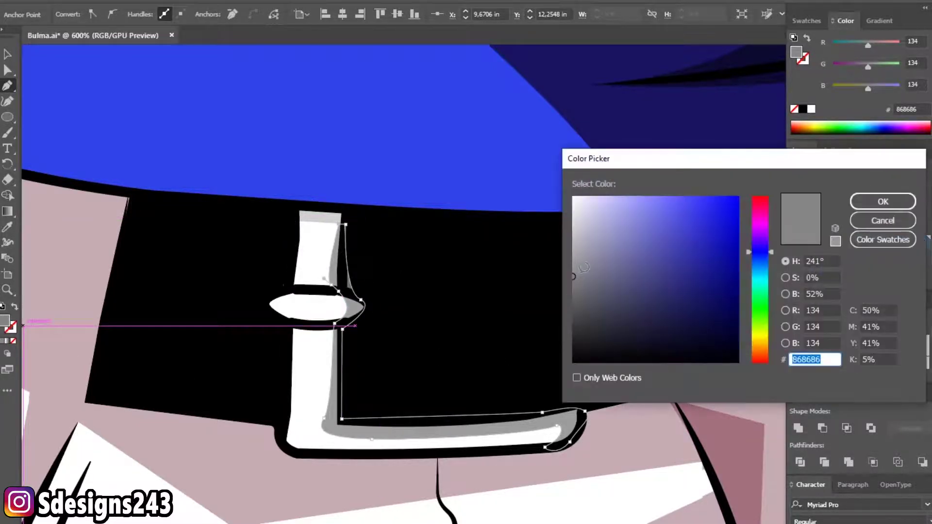
click(883, 201)
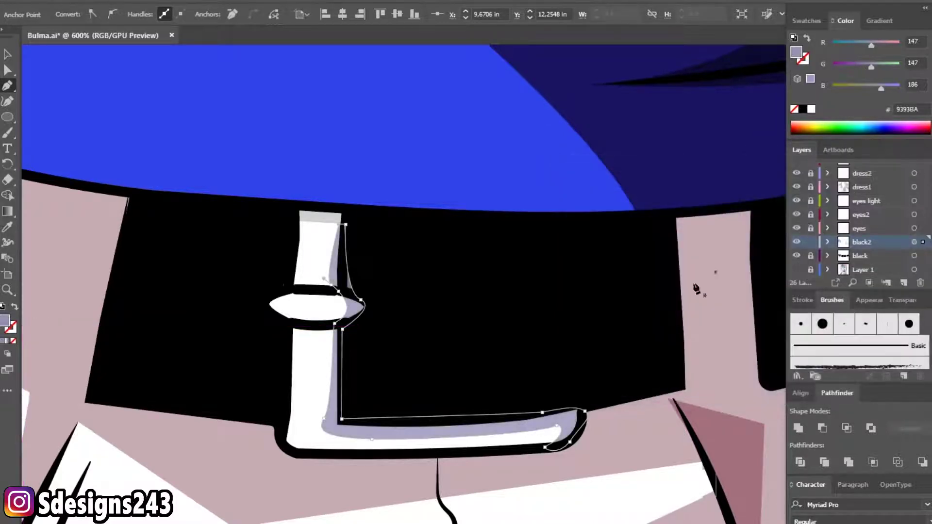
- Erase the buckle shadow's stray edge beside the buckle
key(ctrl+minus)
key(v)
click(141, 326)
key(ctrl+plus)
key(ctrl+plus)
key(ctrl+plus)
click(598, 266)
scroll(310, 243, up, 4)
click(7, 180)
drag(334, 195, 397, 461)
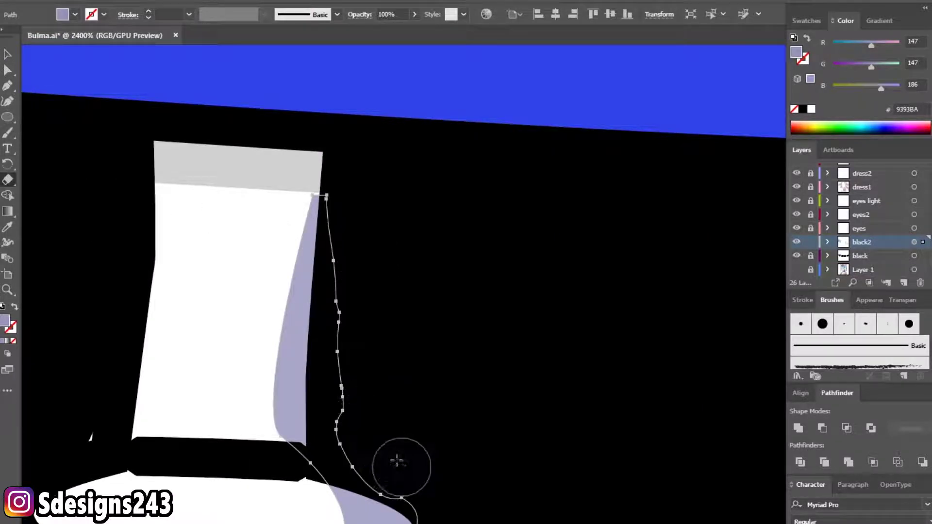
scroll(396, 431, down, 2)
- Unlock the black layer and erase the belt's stray bit at the buckle's lower left
key(a)
scroll(272, 418, up, 2)
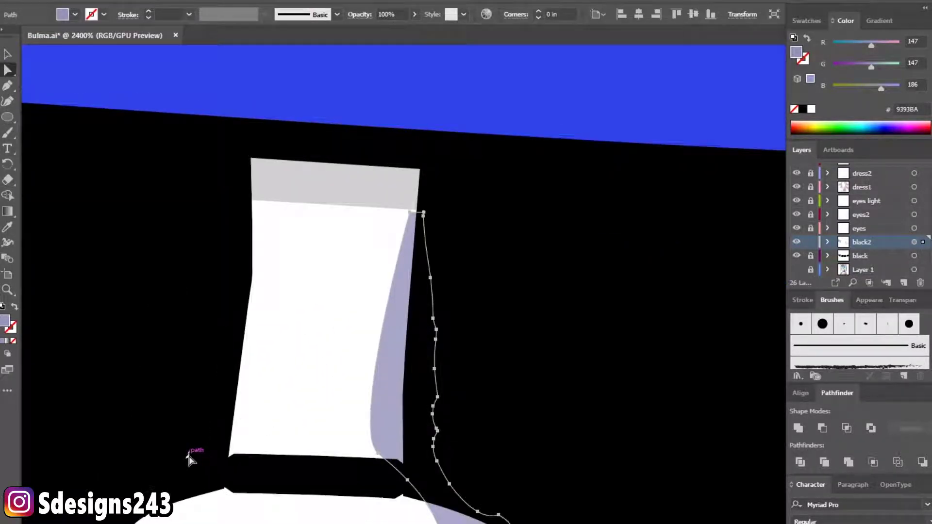
key(ctrl+shift+a)
click(810, 256)
click(187, 454)
key(shift+e)
drag(160, 427, 214, 466)
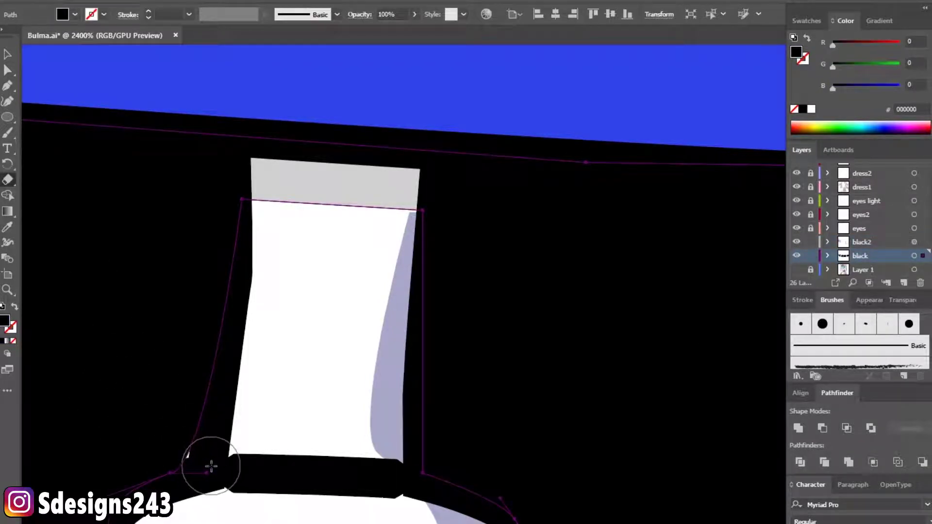
- Pull the belt's lower-left anchor point down to smooth the curve around the buckle
key(ctrl+space)
click(9, 57)
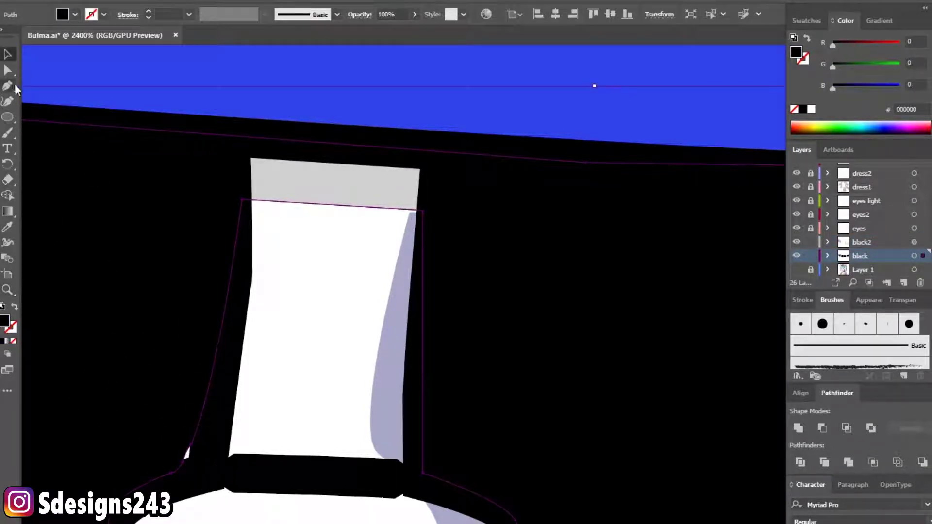
click(235, 489)
key(a)
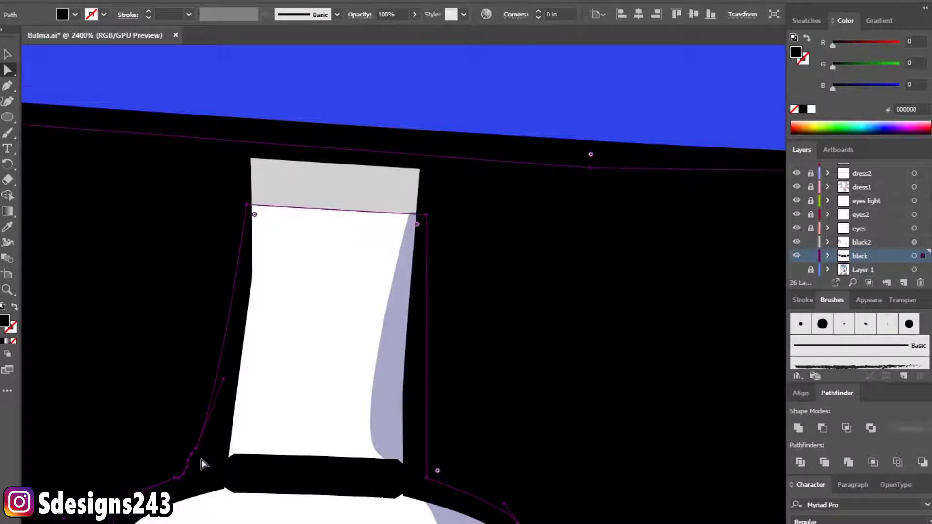
click(189, 452)
drag(191, 446, 190, 461)
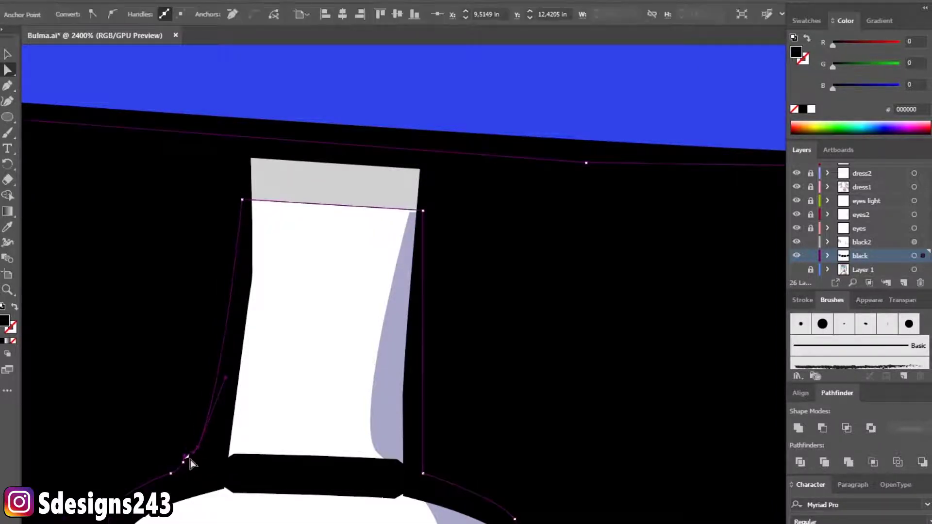
scroll(214, 461, down, 3)
scroll(213, 461, down, 4)
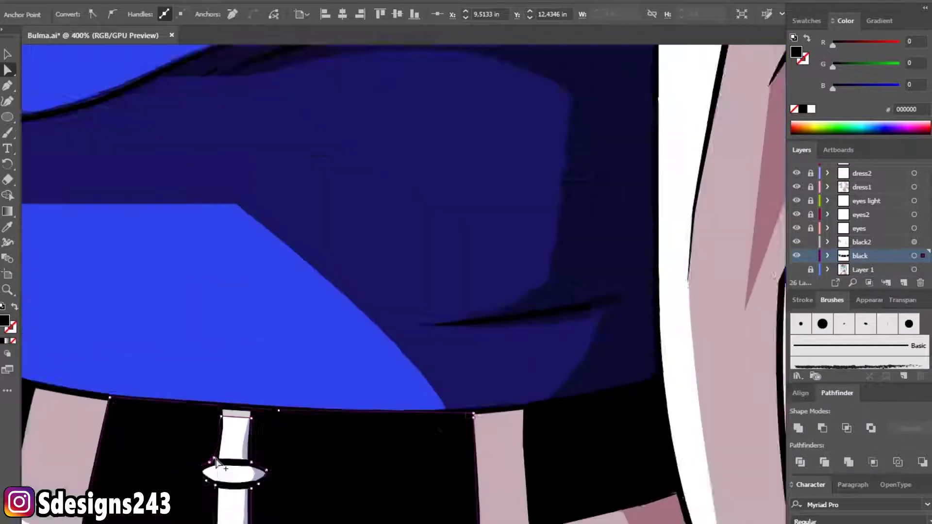
key(ctrl+shift+a)
scroll(575, 418, down, 2)
- Set the skin layers' artwork to 100% opacity
scroll(466, 439, up, 4)
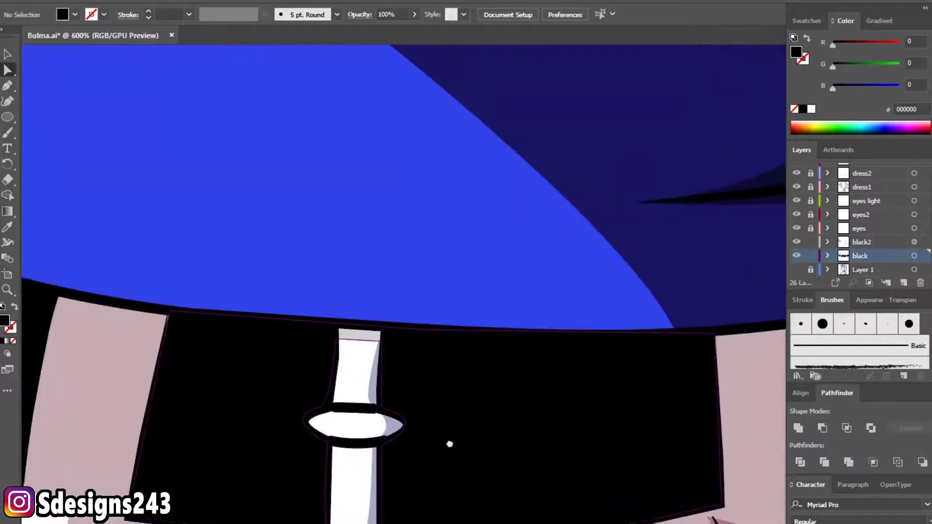
scroll(449, 443, down, 2)
scroll(418, 480, down, 3)
scroll(485, 410, down, 2)
scroll(509, 410, down, 1)
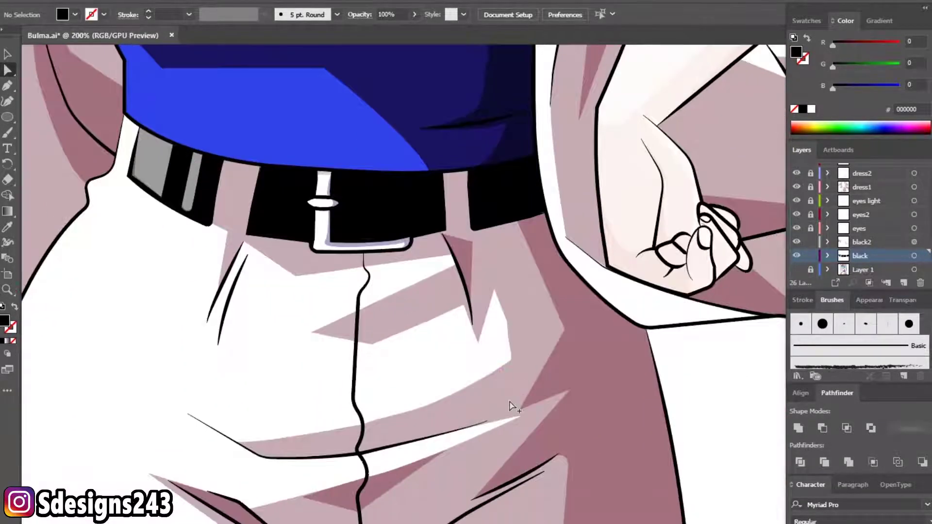
scroll(511, 407, down, 3)
scroll(510, 381, up, 2)
scroll(510, 382, right, 2)
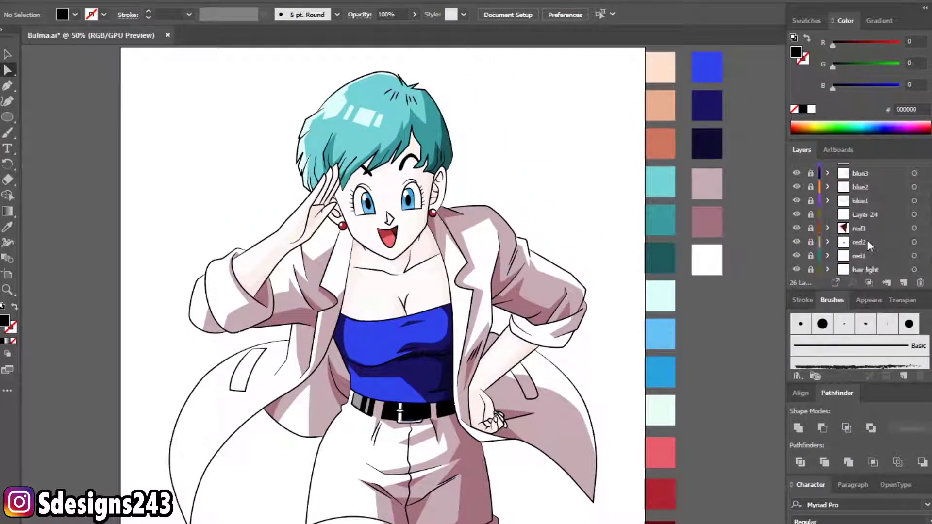
scroll(868, 245, up, 6)
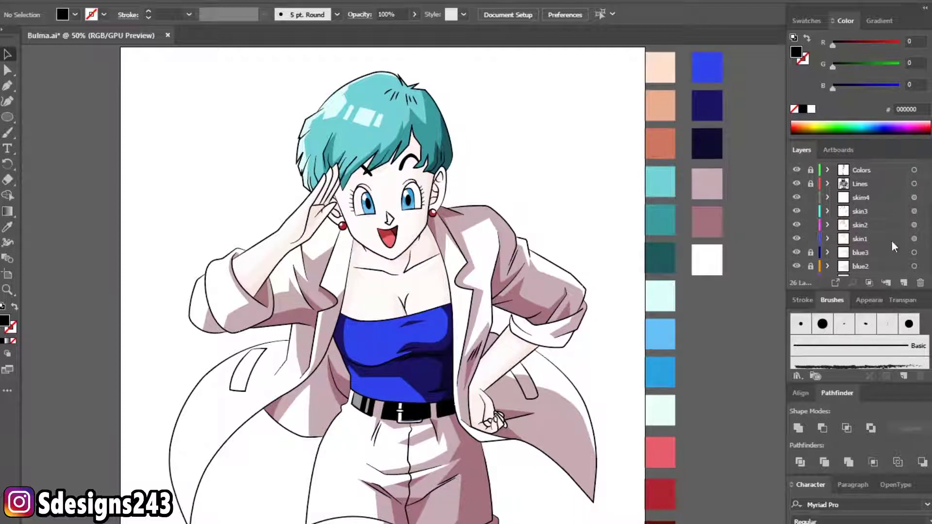
click(914, 238)
shift+click(914, 211)
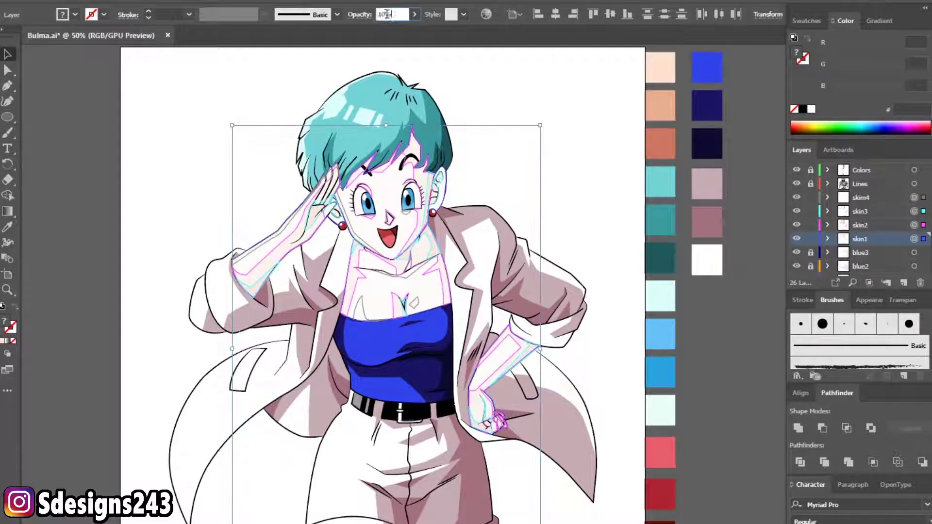
text(100)
key(Return)
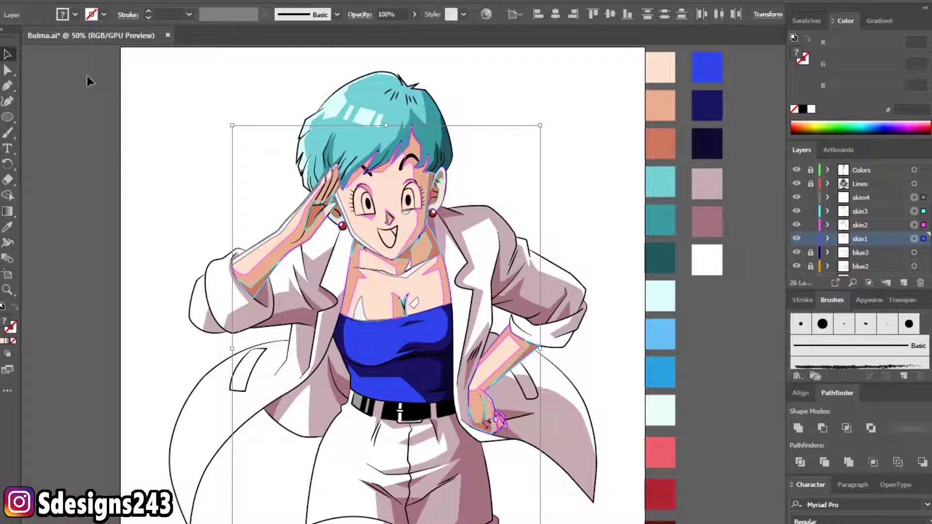
drag(179, 152, 163, 129)
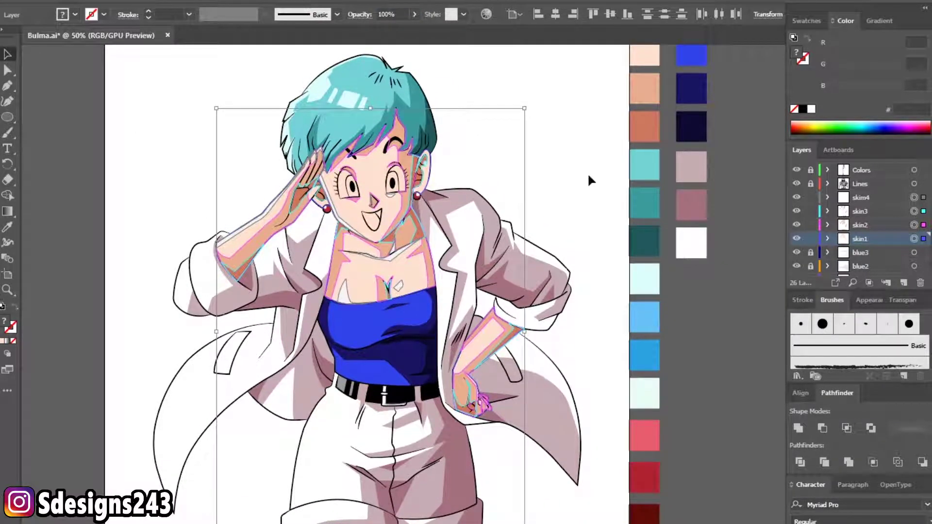
click(602, 197)
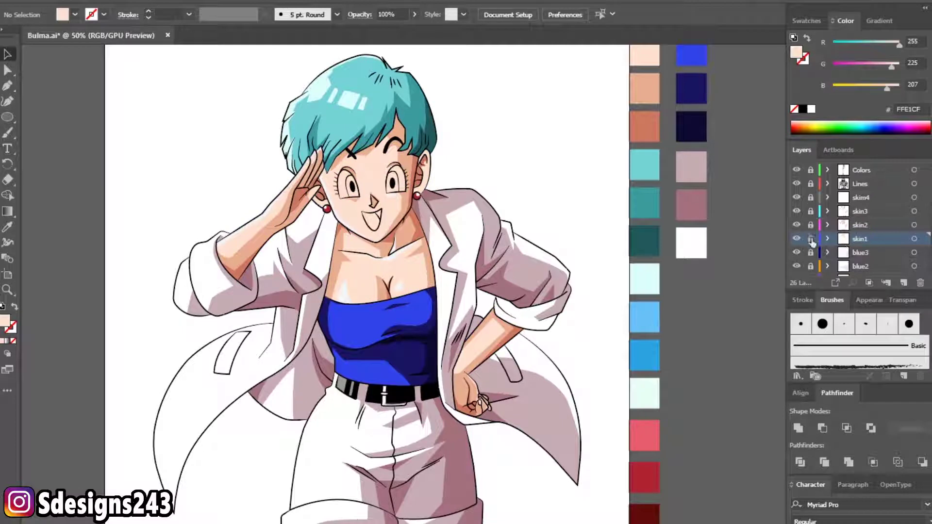
- Move the eyes light and eyes2 layers above the skin layers
scroll(864, 252, down, 5)
click(861, 200)
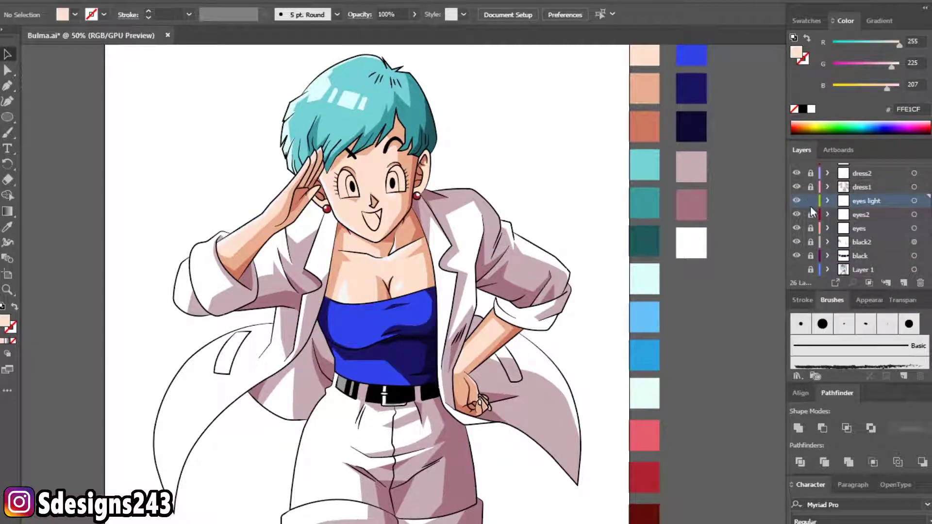
shift+click(862, 216)
mouse_move(868, 231)
mouse_down()
mouse_move(872, 165)
mouse_move(874, 195)
mouse_up()
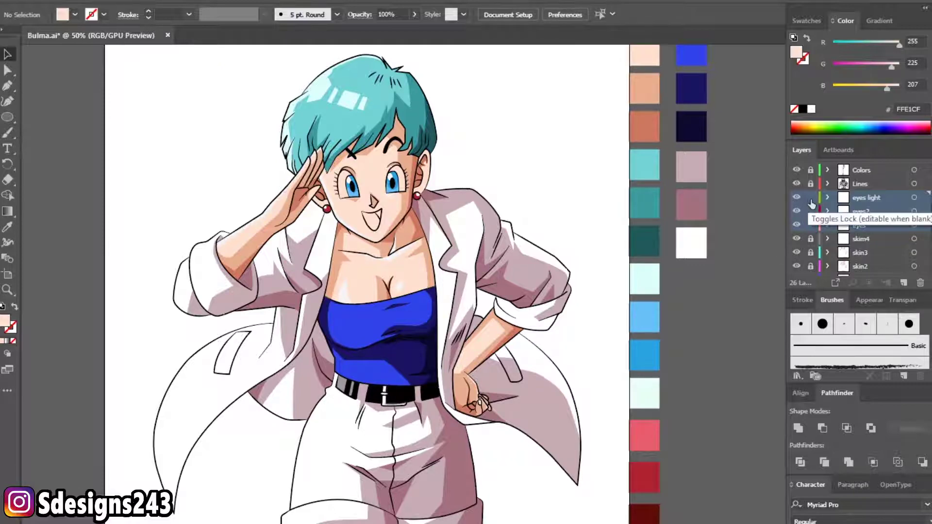
scroll(361, 202, up, 3)
scroll(360, 197, down, 3)
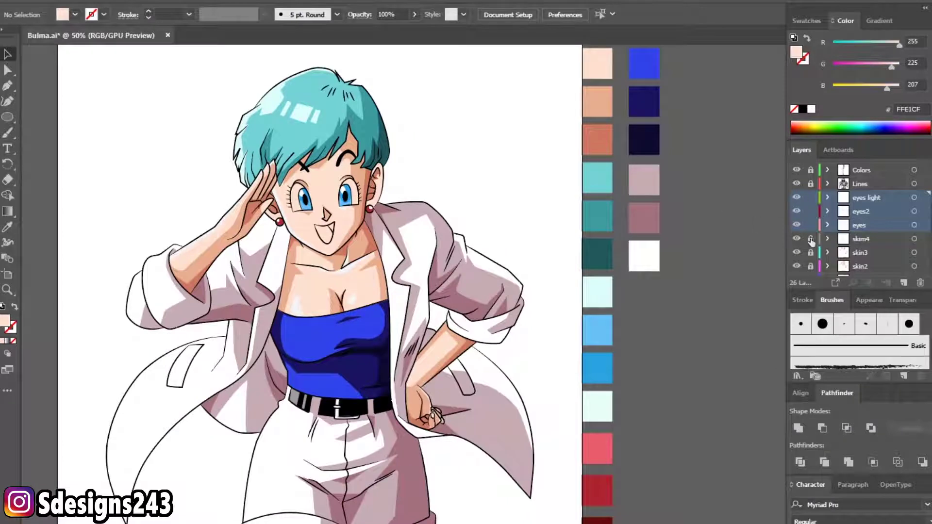
scroll(811, 257, down, 10)
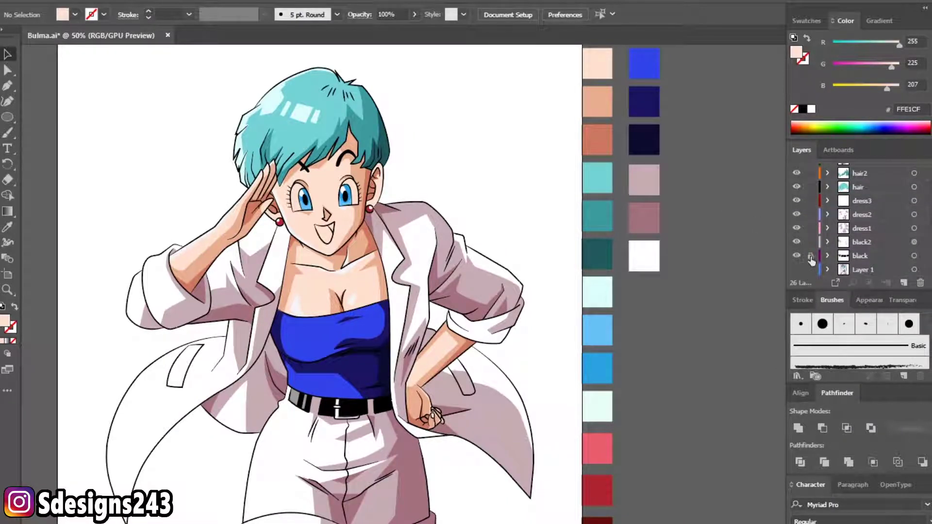
- Select the artwork on every colour layer, from black up to eyes light
click(914, 256)
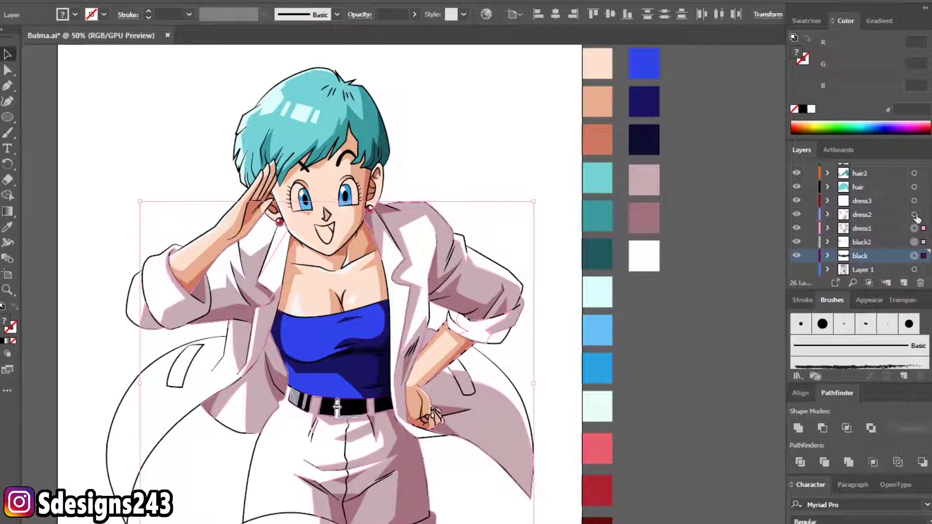
shift+click(914, 173)
scroll(875, 228, up, 2)
scroll(875, 228, up, 2)
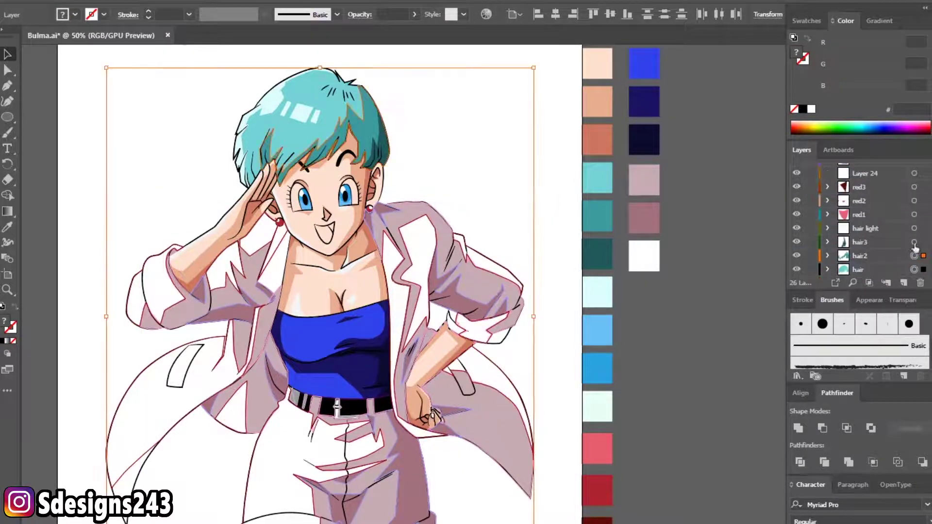
shift+click(914, 228)
shift+click(914, 200)
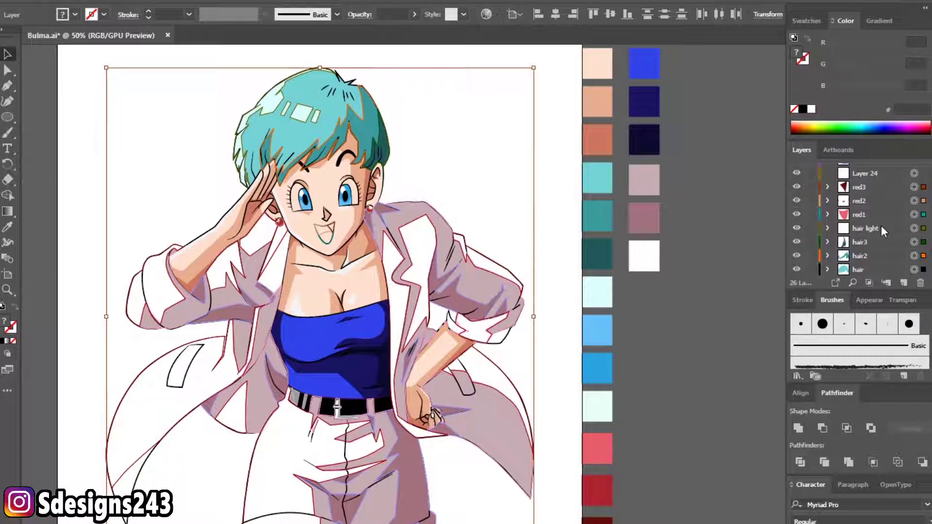
scroll(914, 194, up, 2)
shift+click(914, 201)
shift+click(913, 188)
scroll(871, 256, up, 2)
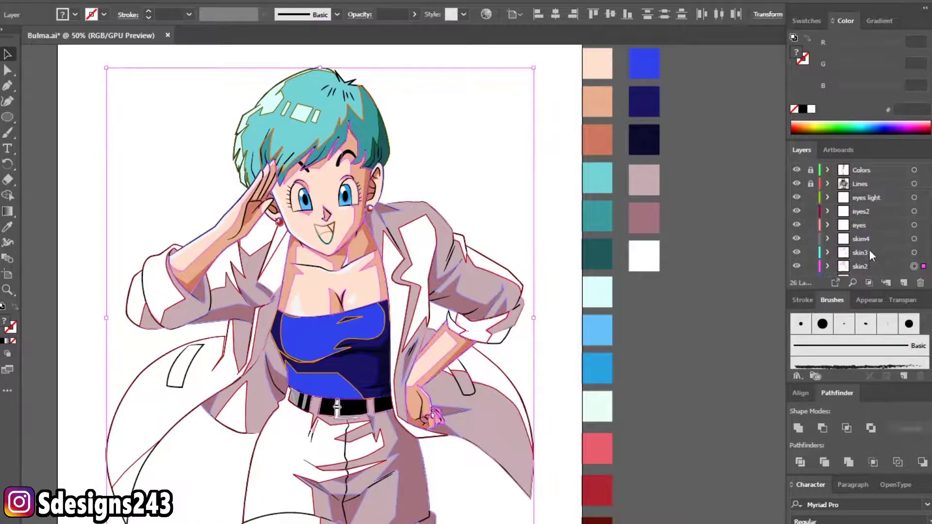
shift+click(914, 253)
shift+click(914, 225)
shift+click(914, 197)
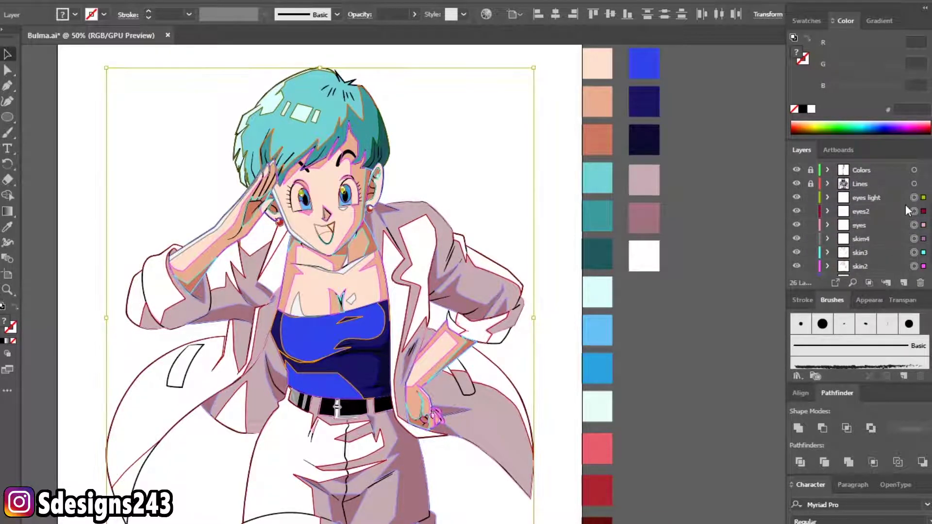
- Try fading the colour artwork's opacity, then undo it and deselect
text(10)
key(Return)
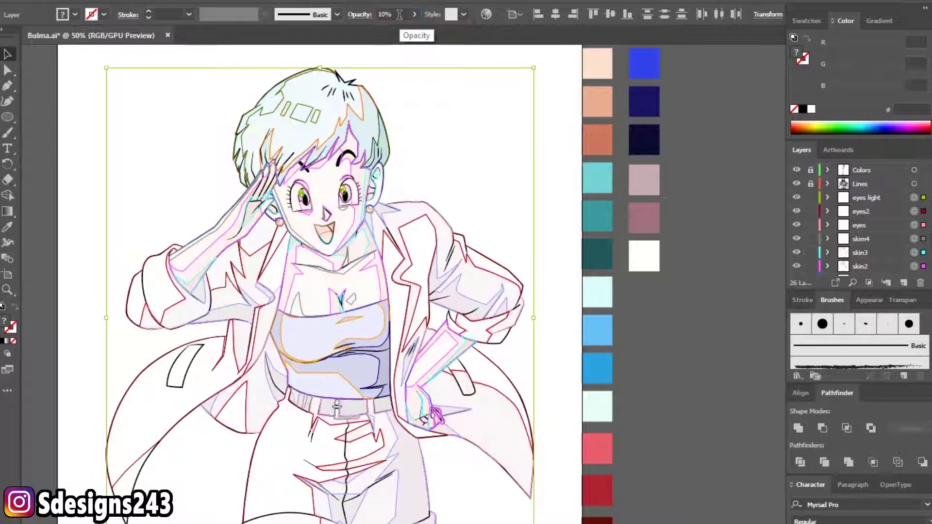
key(ctrl+z)
click(455, 127)
- Show Layer 1's background to compare, hide it again, and lock the upper layers
scroll(859, 223, down, 5)
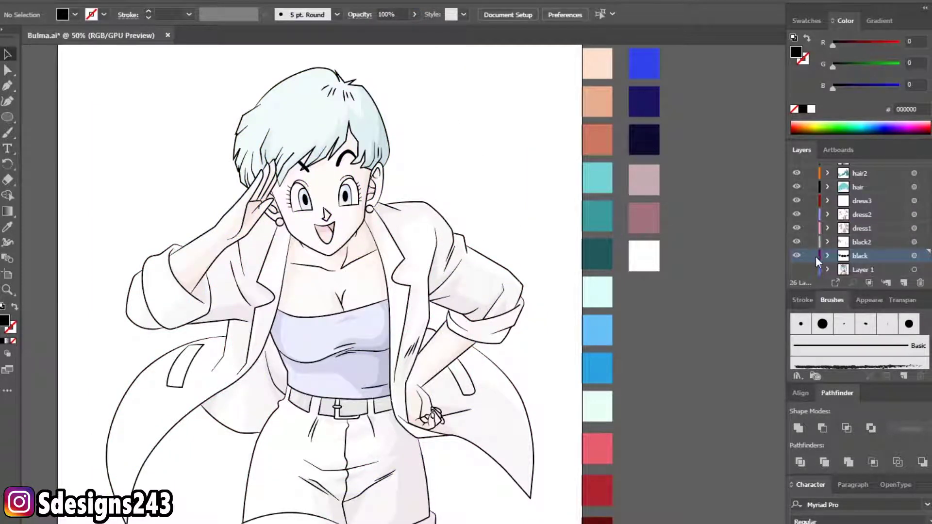
click(796, 269)
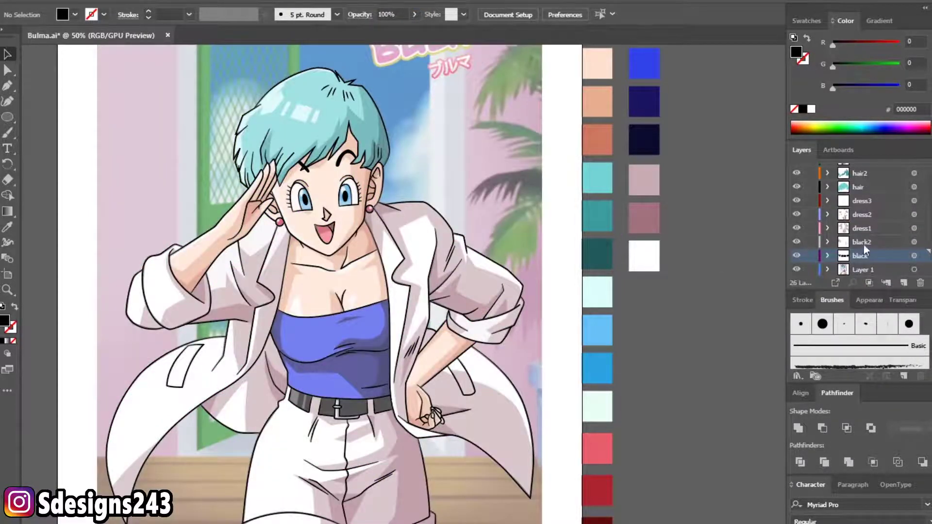
click(806, 270)
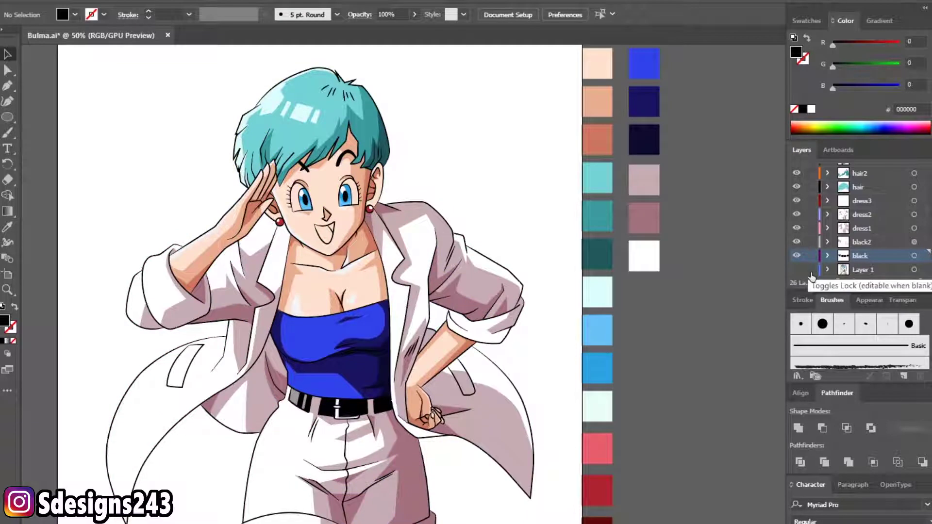
drag(810, 270, 811, 140)
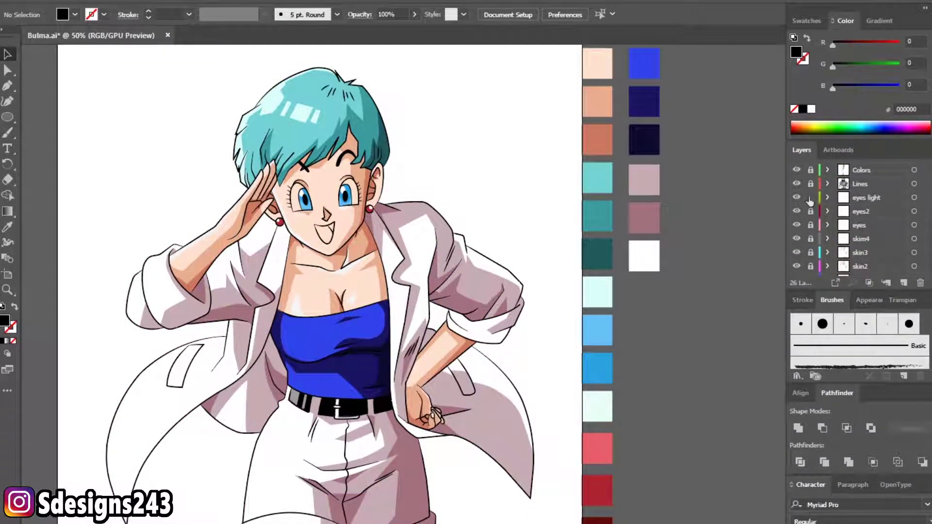
- Make eyes light the active layer and sample white as the fill colour
click(861, 198)
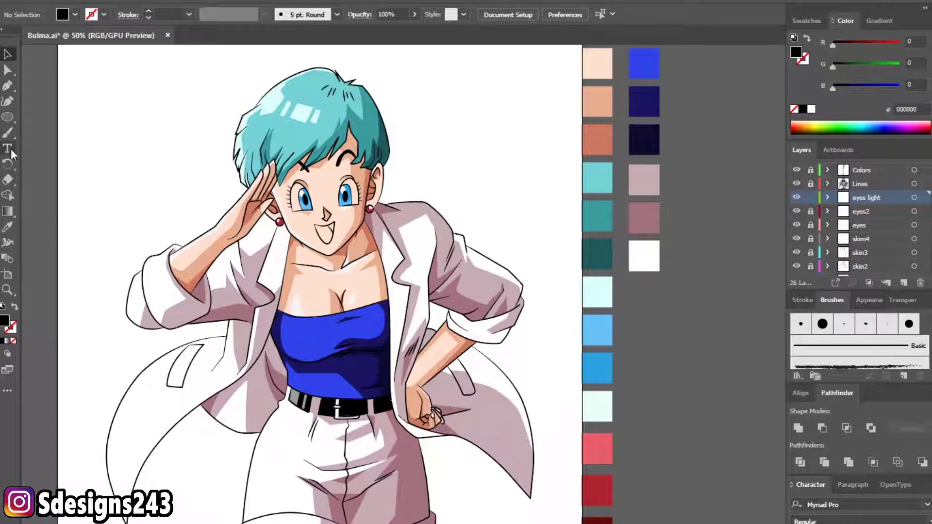
scroll(277, 243, up, 3)
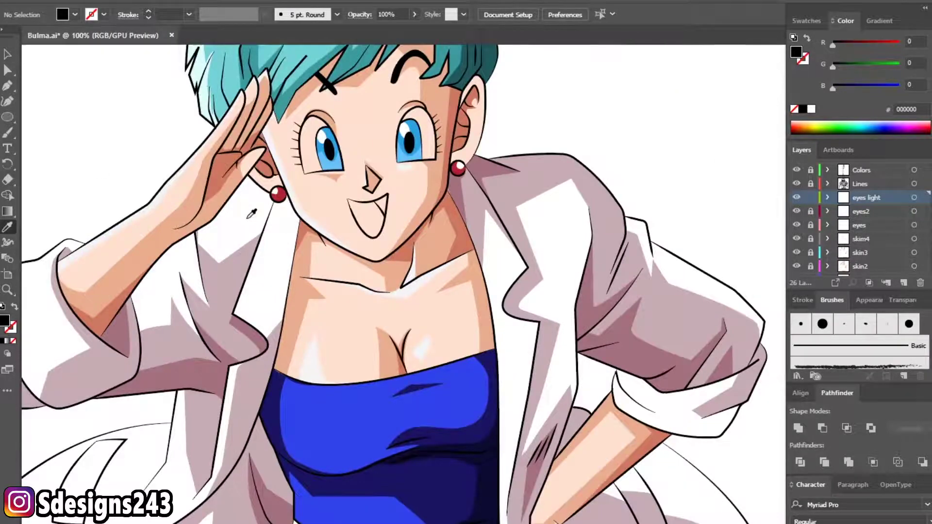
scroll(323, 138, up, 2)
scroll(323, 139, up, 1)
click(138, 313)
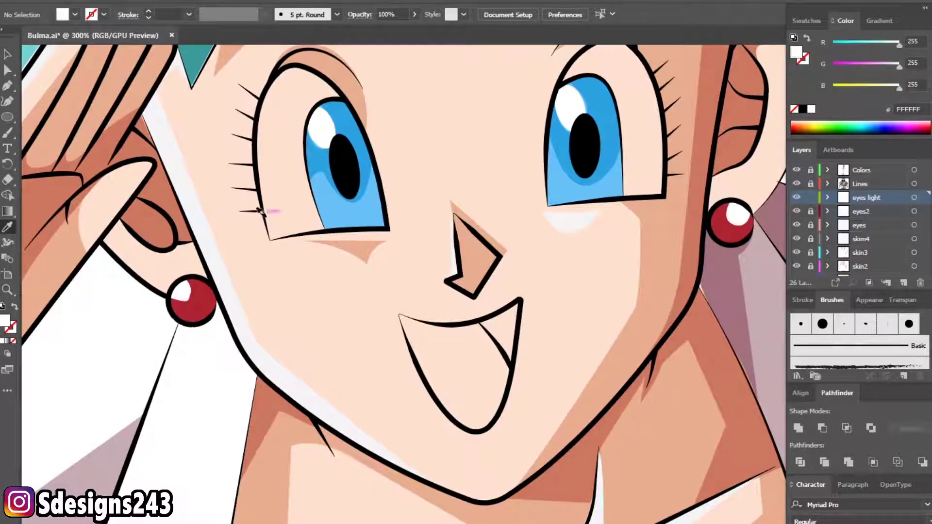
scroll(339, 153, down, 2)
scroll(340, 153, down, 1)
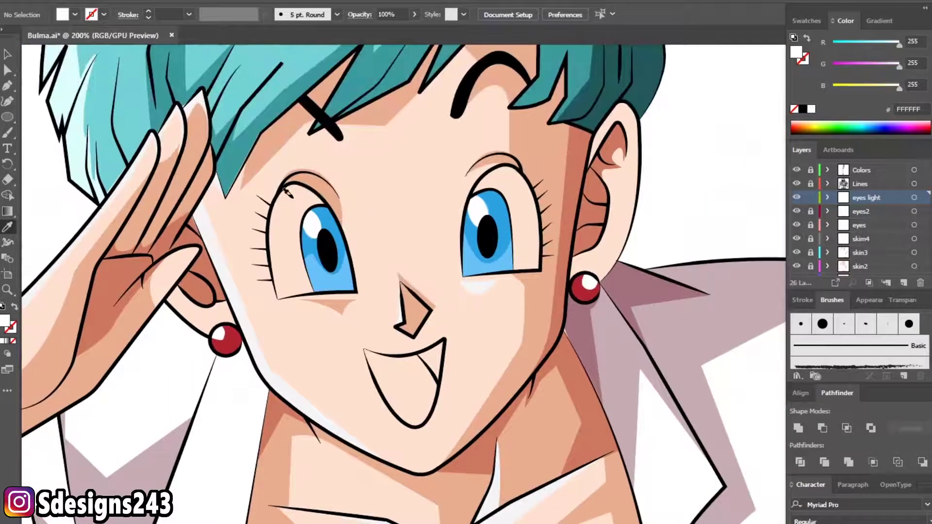
scroll(310, 204, up, 3)
scroll(311, 204, up, 2)
key(p)
click(149, 230)
- Trace the white of the first eye around the iris and deselect it
click(410, 185)
drag(295, 101, 244, 108)
scroll(229, 141, down, 2)
drag(179, 217, 180, 250)
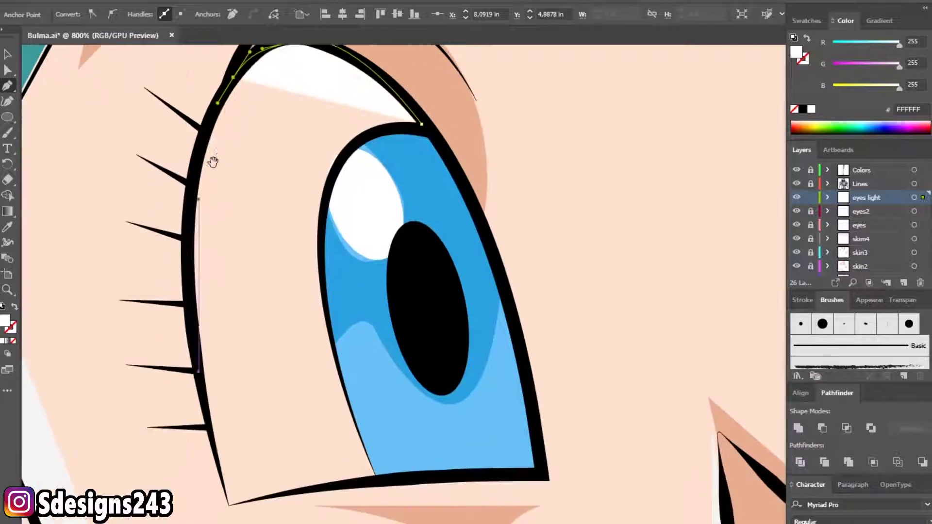
scroll(194, 252, down, 3)
drag(202, 308, 204, 320)
click(221, 416)
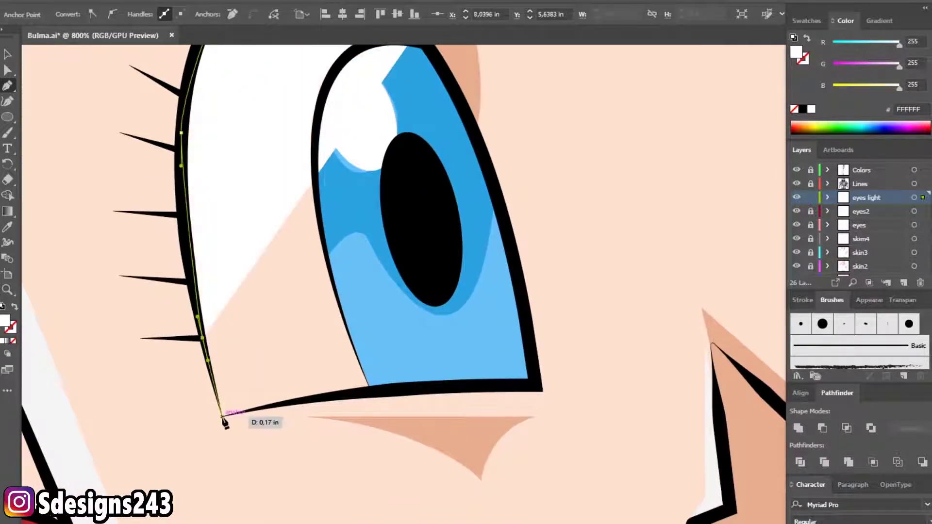
drag(352, 394, 374, 395)
click(375, 395)
scroll(371, 387, up, 2)
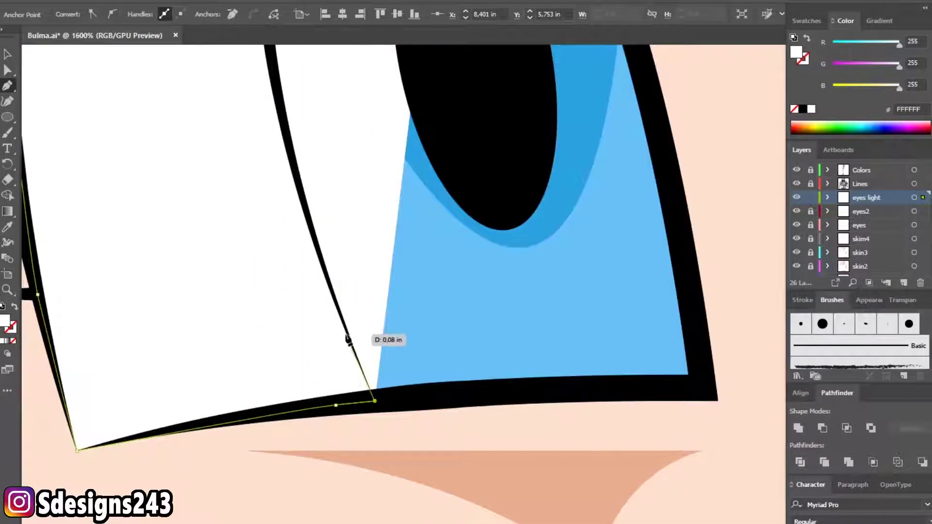
scroll(348, 291, up, 3)
scroll(316, 340, up, 3)
mouse_move(279, 270)
mouse_down()
mouse_move(277, 233)
mouse_move(297, 184)
mouse_up()
scroll(272, 267, up, 3)
drag(448, 138, 587, 165)
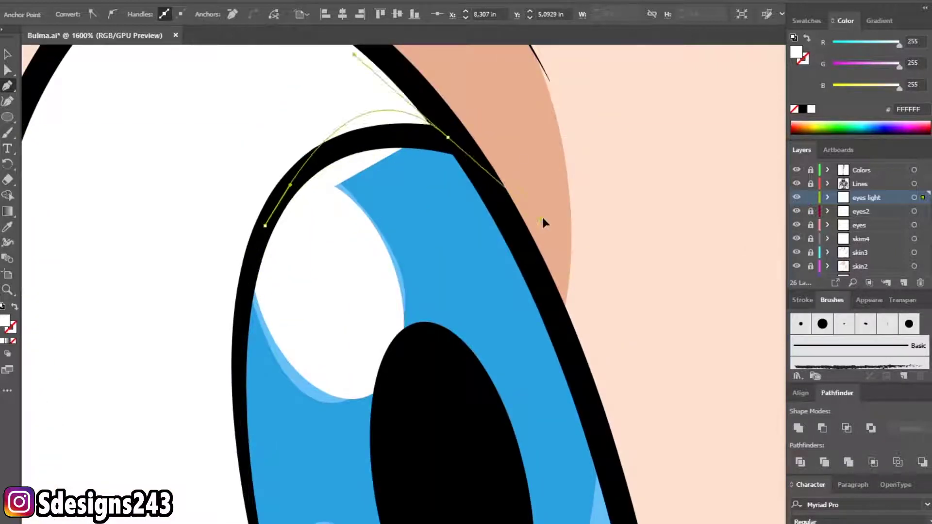
scroll(495, 222, down, 4)
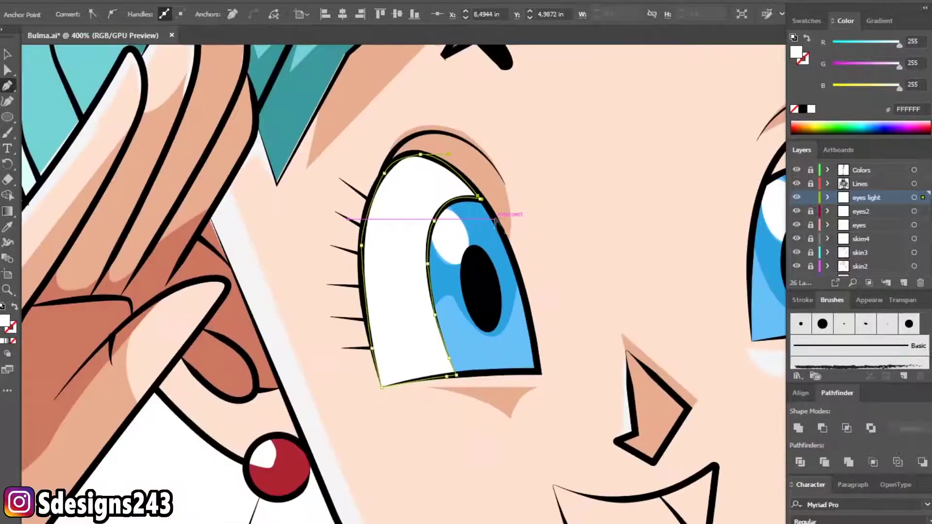
key(ctrl+shift+a)
- Begin the second eye's white along the iris and lower lid, undoing misplaced points
key(ctrl+minus)
key(ctrl+minus)
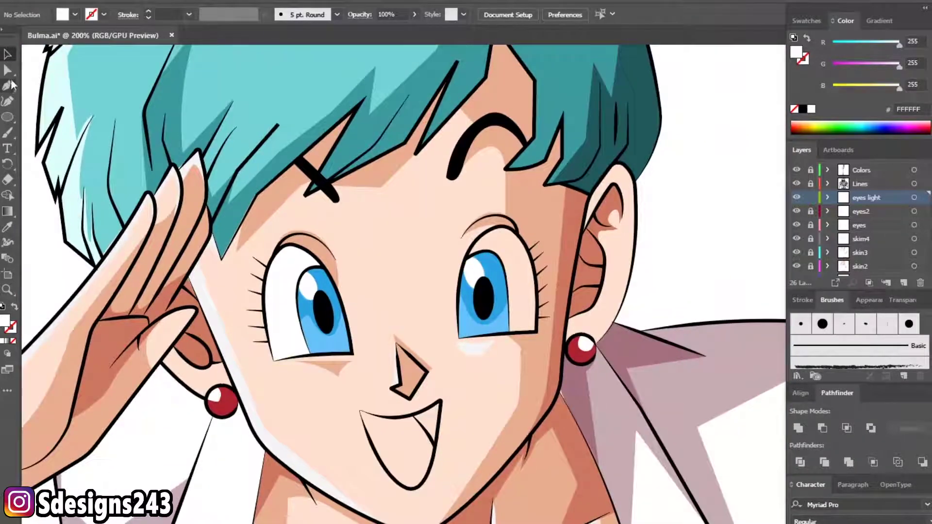
scroll(475, 247, up, 1)
scroll(524, 204, up, 1)
drag(420, 245, 413, 313)
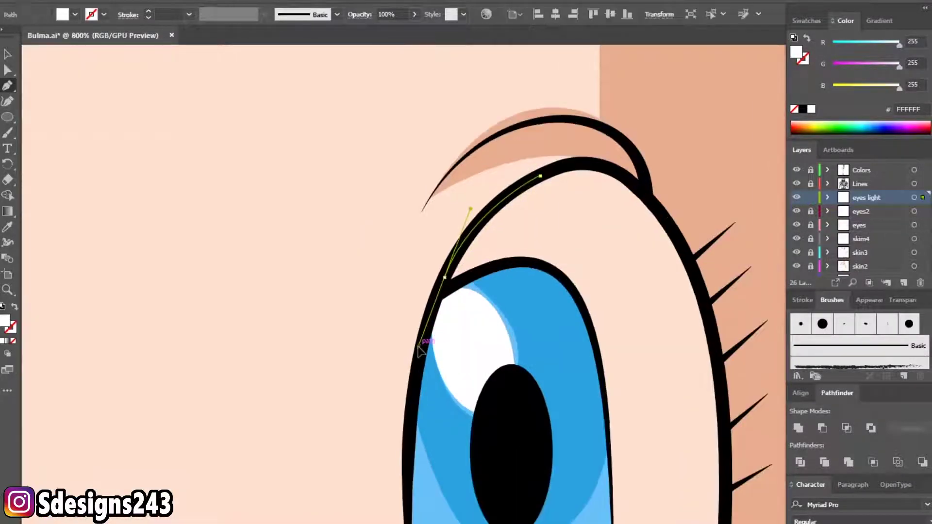
scroll(416, 406, up, 1)
drag(354, 224, 362, 386)
scroll(362, 352, up, 1)
scroll(491, 364, down, 1)
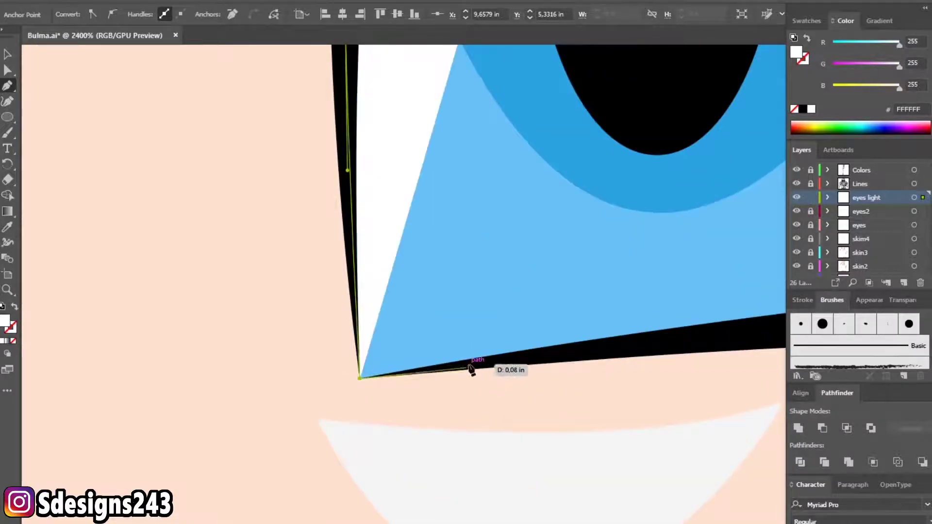
scroll(368, 366, down, 1)
drag(332, 344, 381, 342)
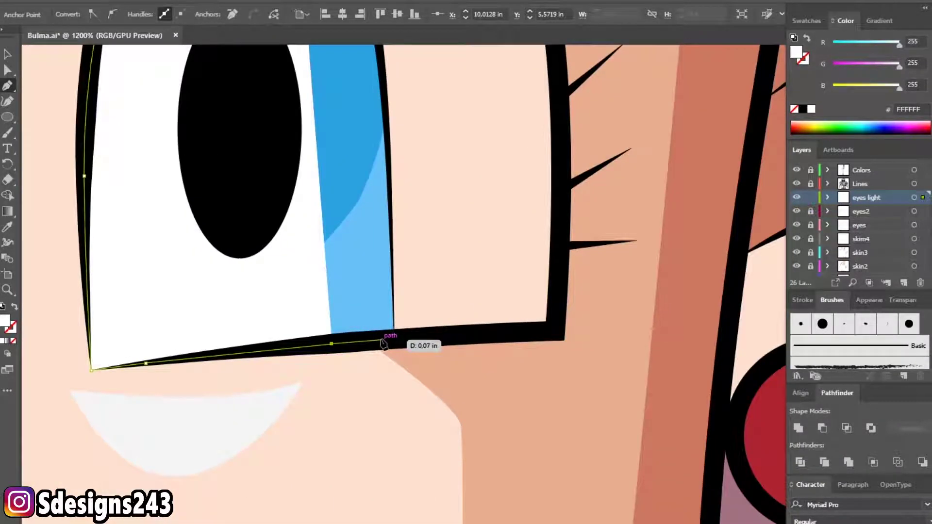
key(ctrl+z)
key(ctrl+z)
- Finish outlining the second eye's white, close the shape and deselect it
scroll(273, 326, down, 3)
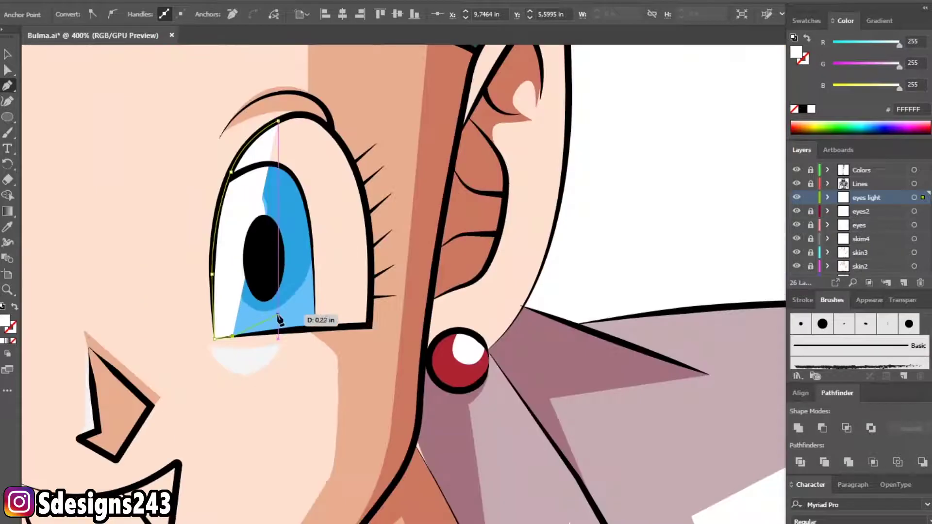
scroll(271, 322, up, 1)
scroll(236, 183, up, 1)
drag(221, 173, 273, 164)
drag(339, 154, 359, 162)
scroll(360, 162, up, 1)
drag(375, 229, 402, 262)
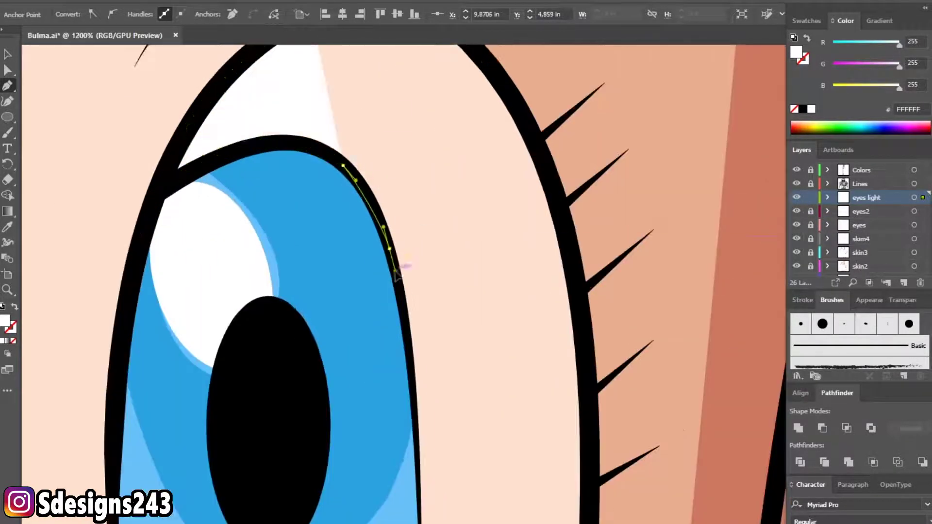
scroll(402, 262, up, 1)
drag(395, 217, 421, 325)
scroll(421, 326, down, 5)
mouse_move(374, 170)
mouse_down()
mouse_move(389, 380)
mouse_move(369, 266)
mouse_move(328, 419)
mouse_up()
scroll(388, 380, down, 1)
scroll(347, 357, up, 1)
scroll(347, 383, up, 1)
scroll(328, 418, down, 1)
click(431, 405)
drag(499, 416, 478, 250)
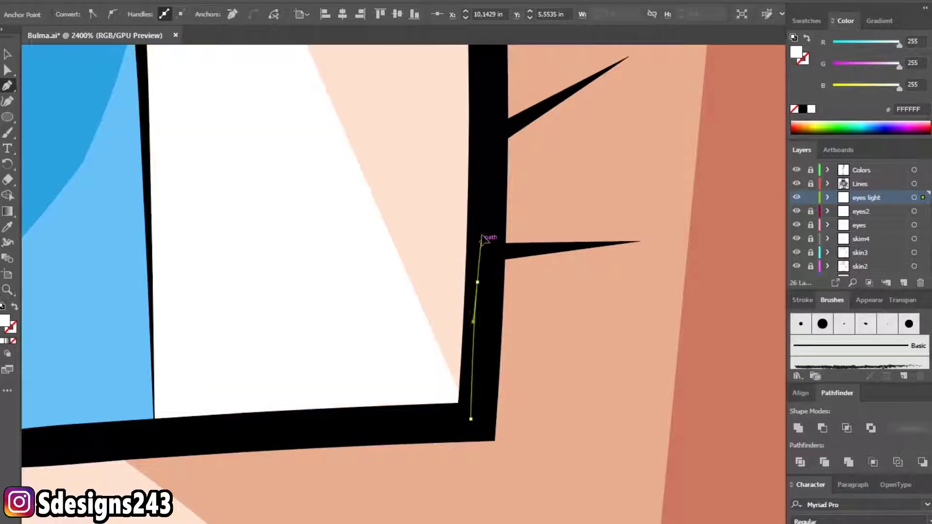
scroll(451, 211, down, 2)
scroll(451, 211, up, 3)
scroll(410, 327, up, 1)
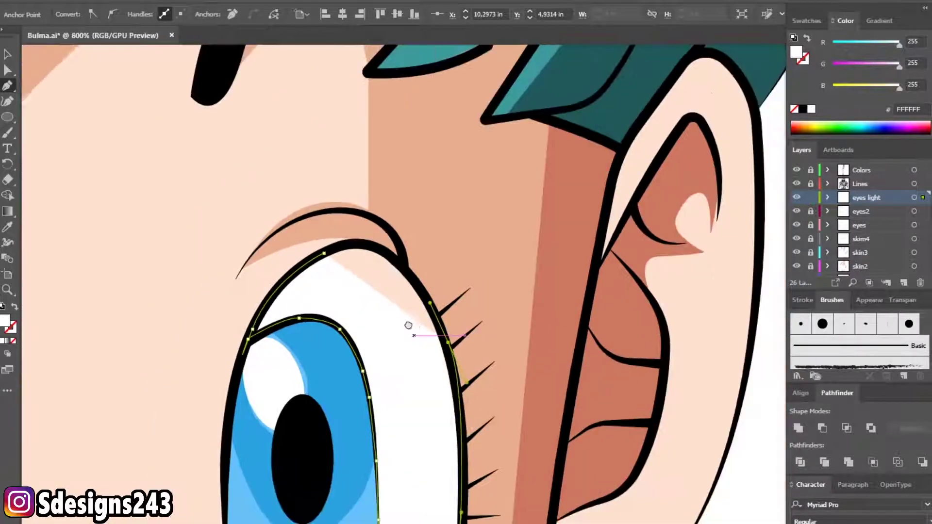
drag(409, 327, 454, 297)
drag(444, 265, 406, 253)
drag(318, 264, 215, 313)
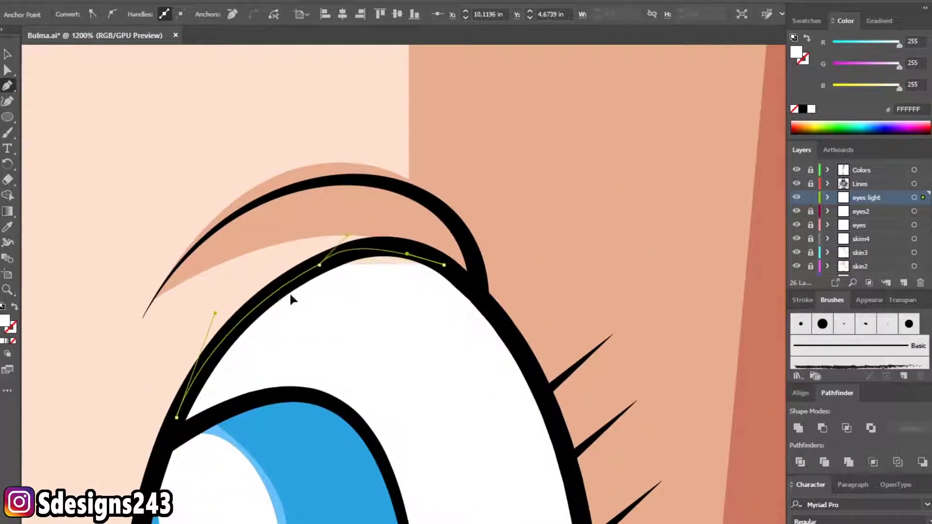
key(v)
click(58, 141)
scroll(181, 222, down, 4)
scroll(180, 222, down, 3)
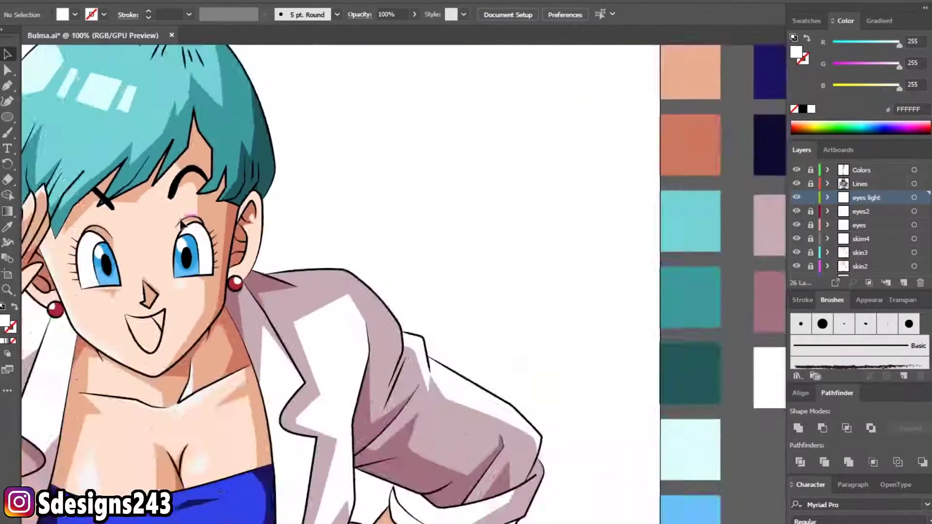
- Move Layer 24, red3 and red2 below the eyes layer so the red mouth shows
scroll(181, 222, down, 2)
scroll(180, 223, down, 2)
scroll(180, 222, left, 5)
scroll(377, 261, left, 4)
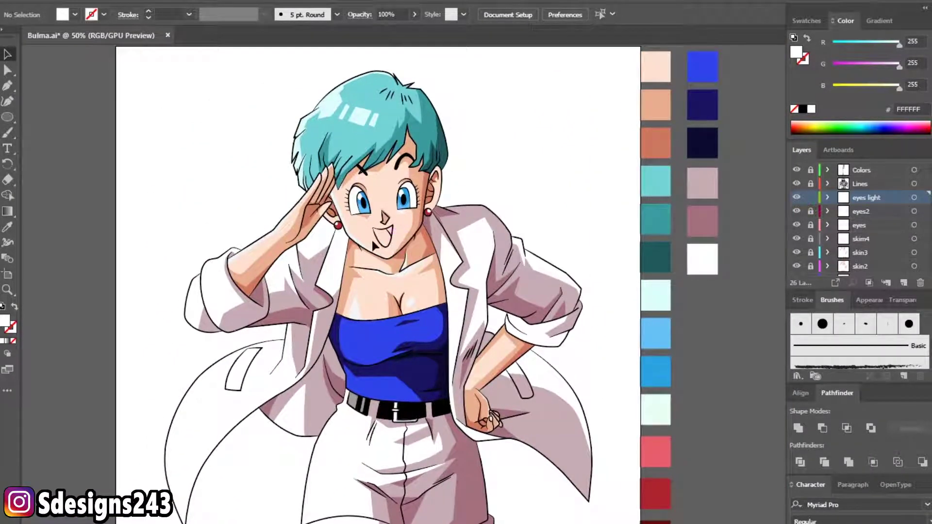
scroll(872, 225, down, 5)
click(866, 226)
click(810, 211)
shift+click(859, 252)
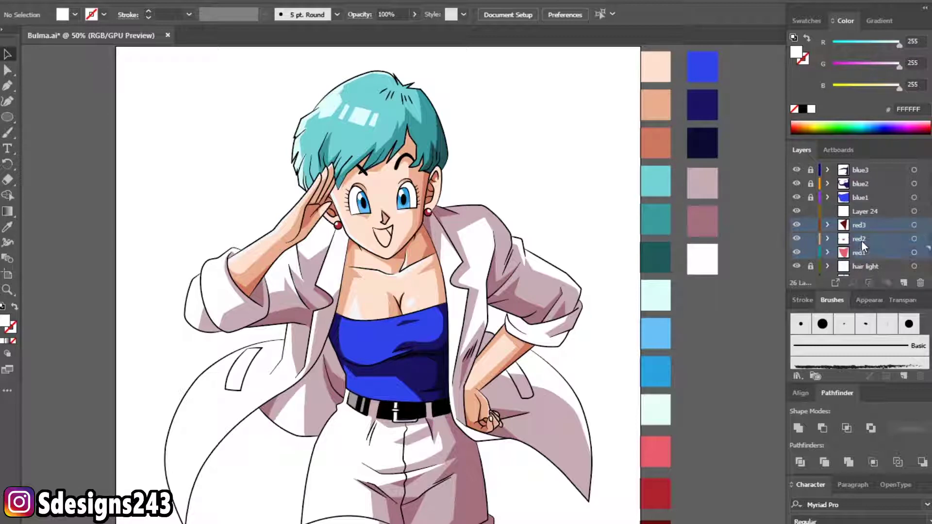
shift+click(862, 212)
mouse_move(864, 213)
mouse_down()
mouse_move(861, 167)
mouse_move(863, 188)
mouse_up()
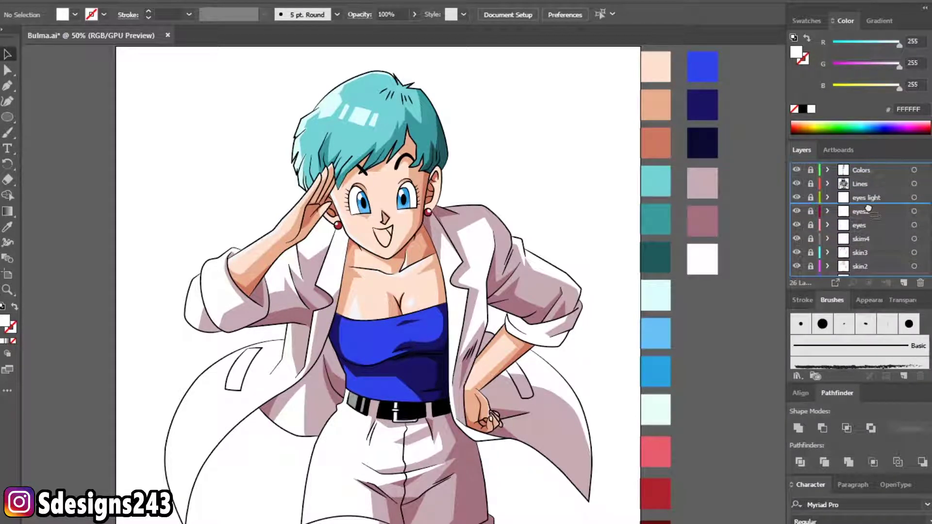
drag(868, 208, 856, 231)
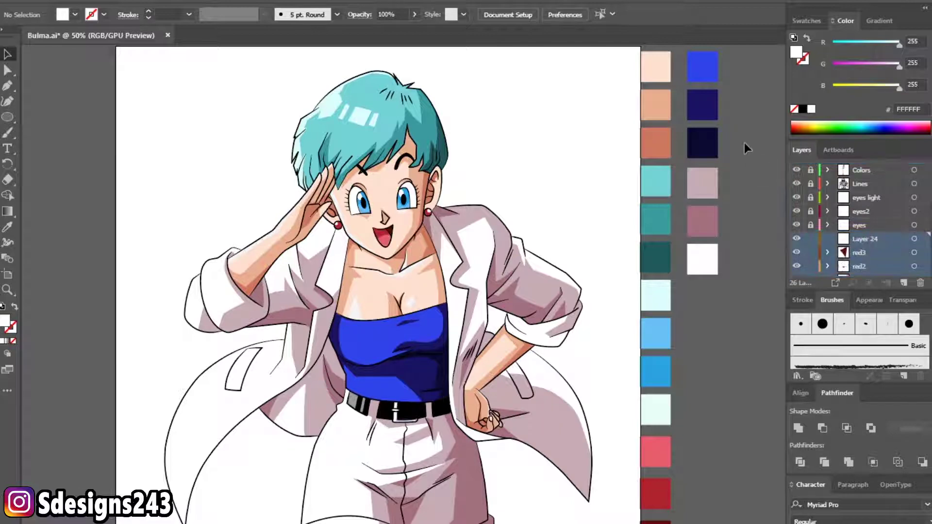
- Switch the view to Full Screen Mode
scroll(474, 228, down, 3)
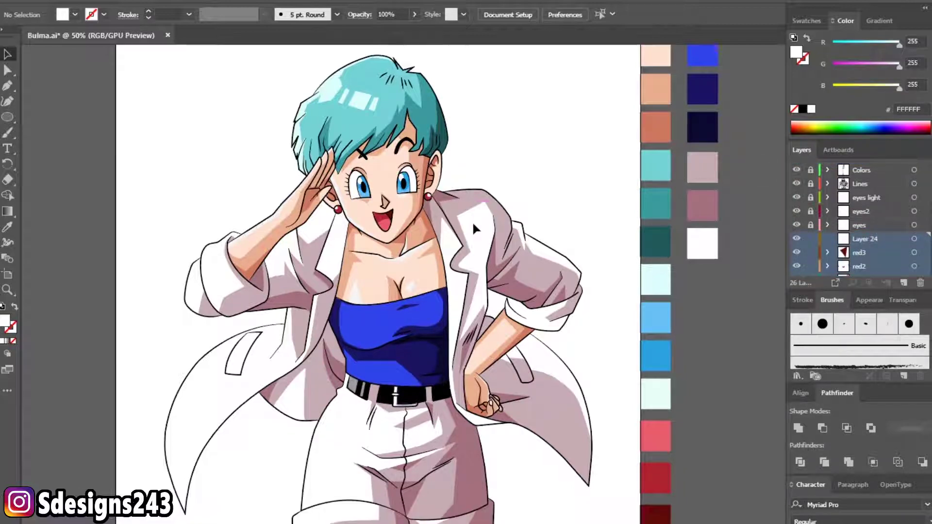
scroll(463, 239, down, 1)
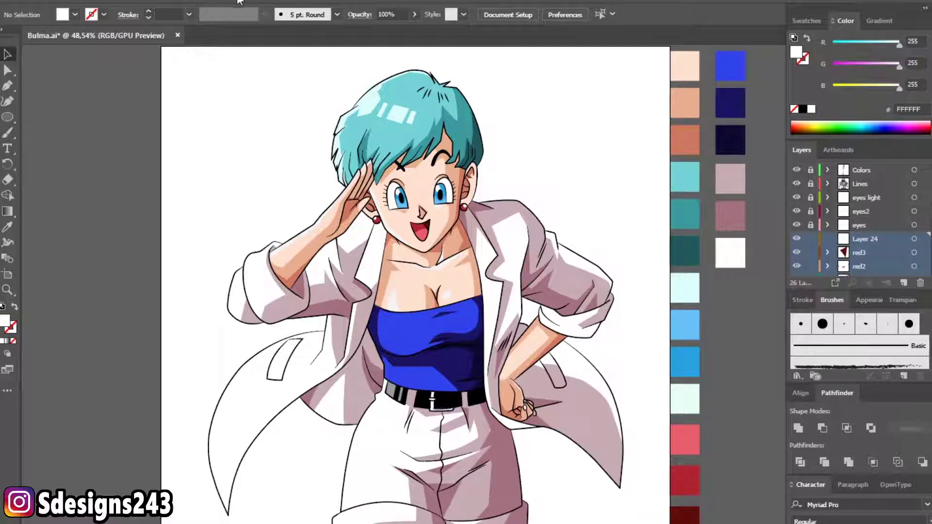
click(254, 2)
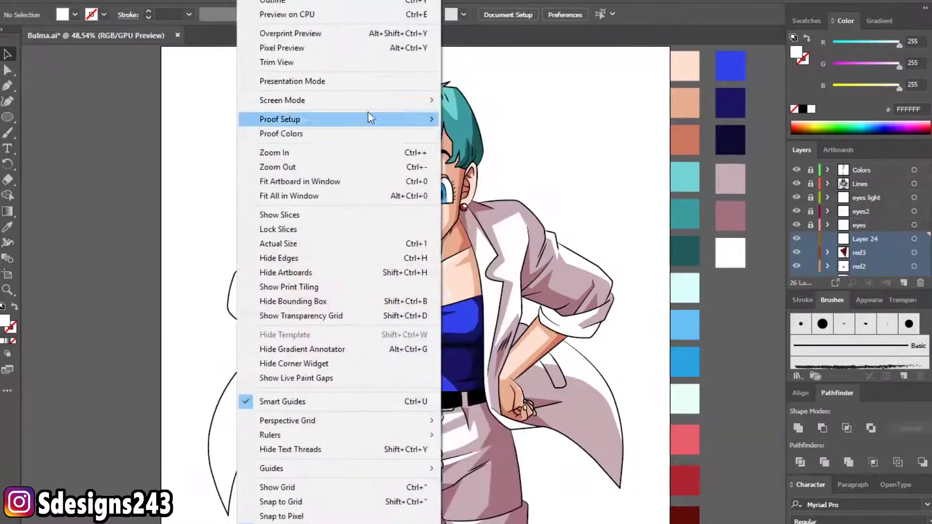
click(486, 129)
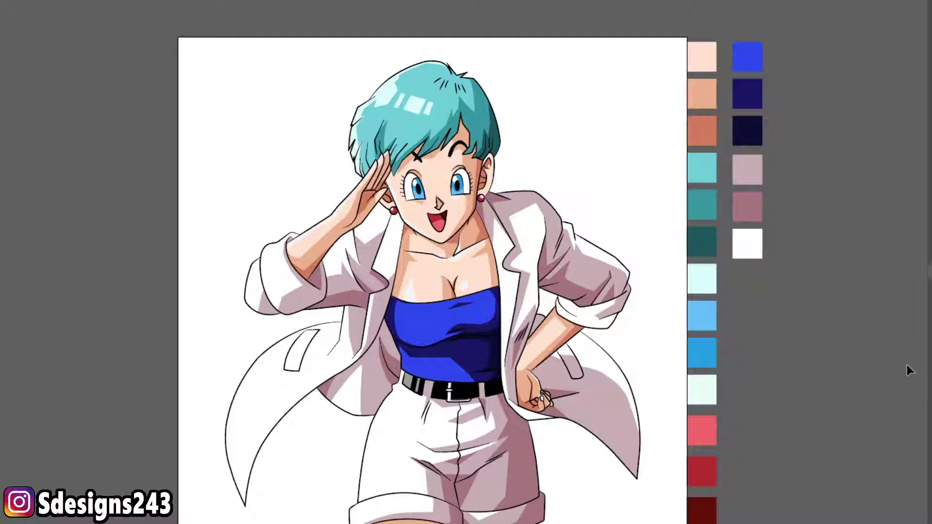
- Restore the panels, show the background image, and unlock dress1 as the active layer
key(Tab)
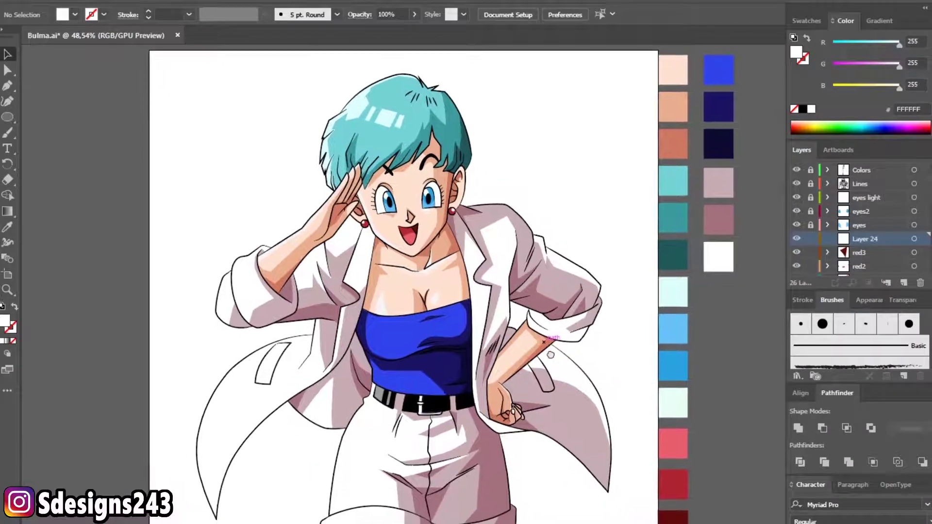
scroll(854, 218, down, 5)
click(797, 270)
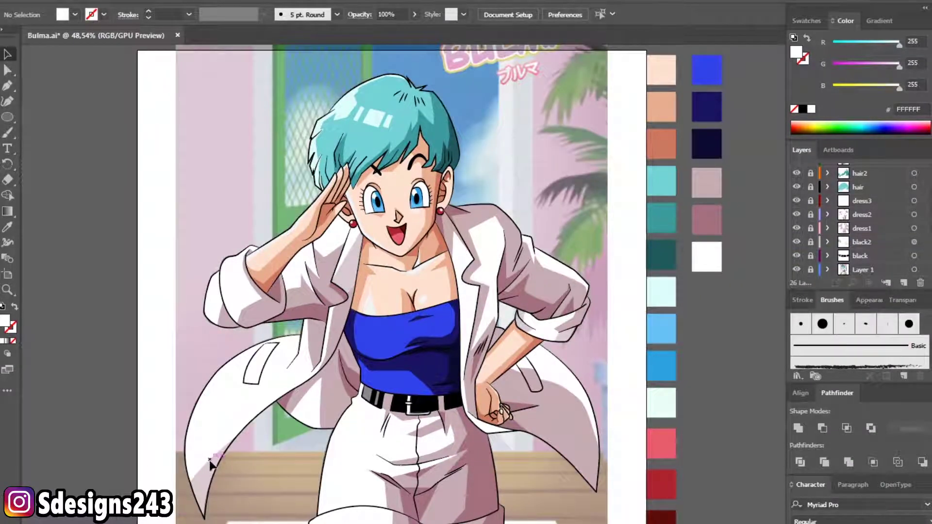
click(811, 228)
click(862, 228)
- Pen a closed shadow shape along the coat flap edge and give it the coat's pink shading
key(p)
scroll(228, 420, up, 3)
scroll(229, 420, up, 2)
scroll(344, 258, down, 1)
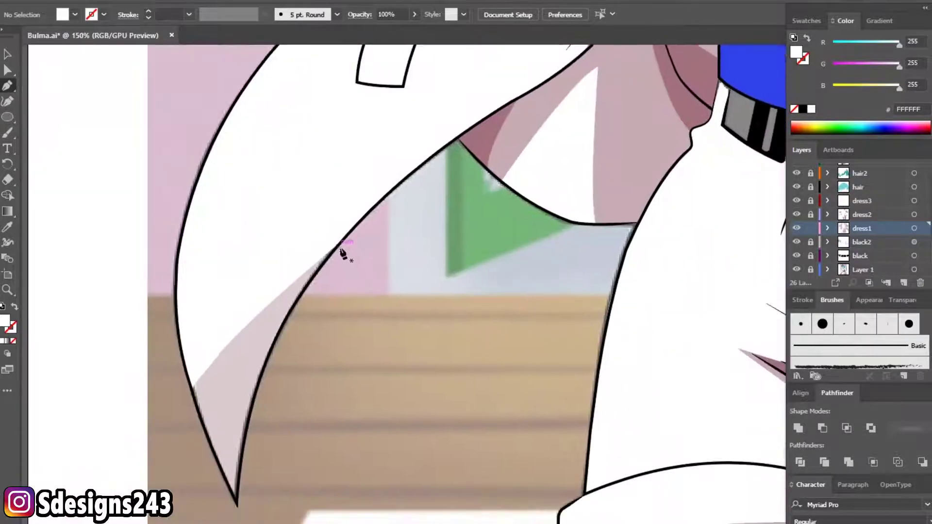
click(336, 246)
drag(192, 387, 162, 437)
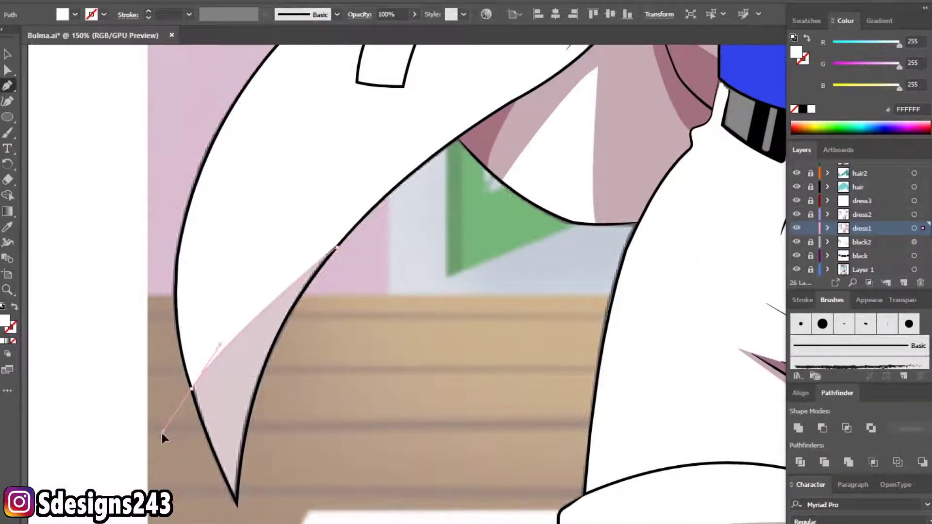
alt+click(193, 388)
click(236, 503)
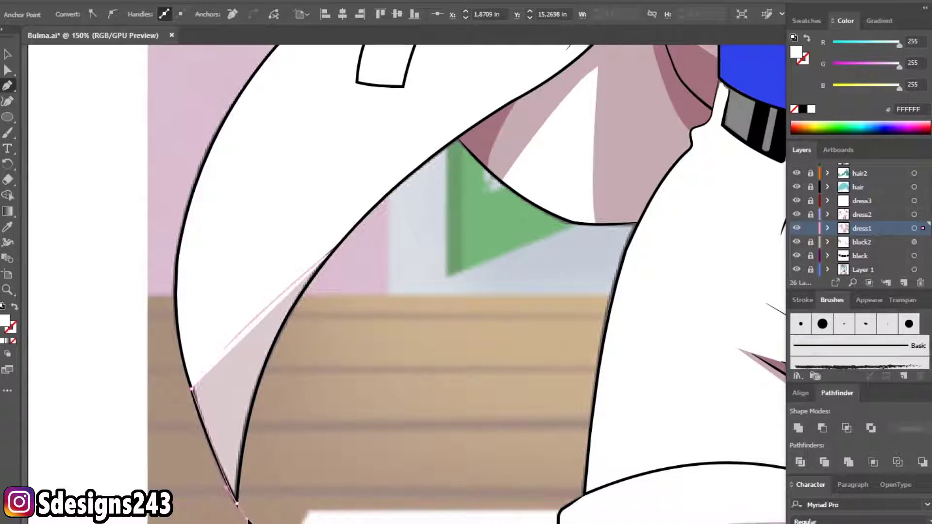
drag(335, 258, 425, 165)
key(i)
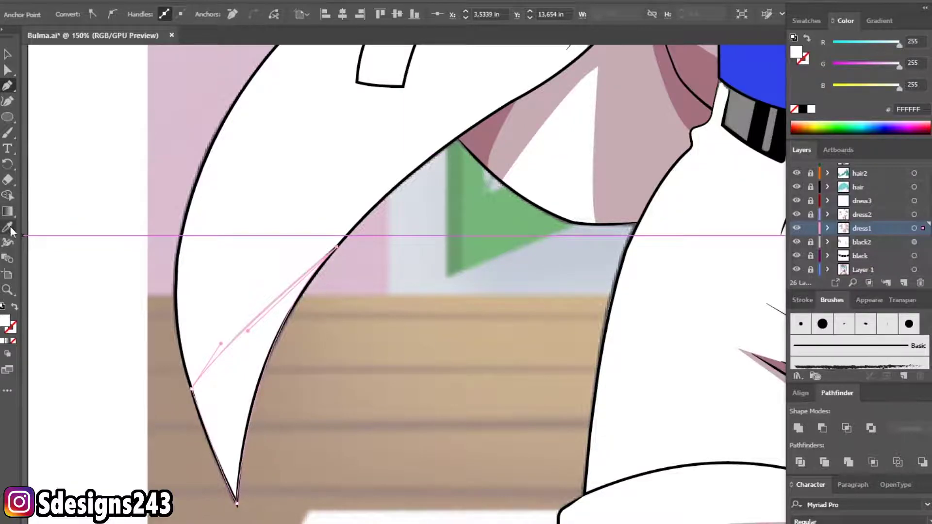
key(ctrl+minus)
key(ctrl+minus)
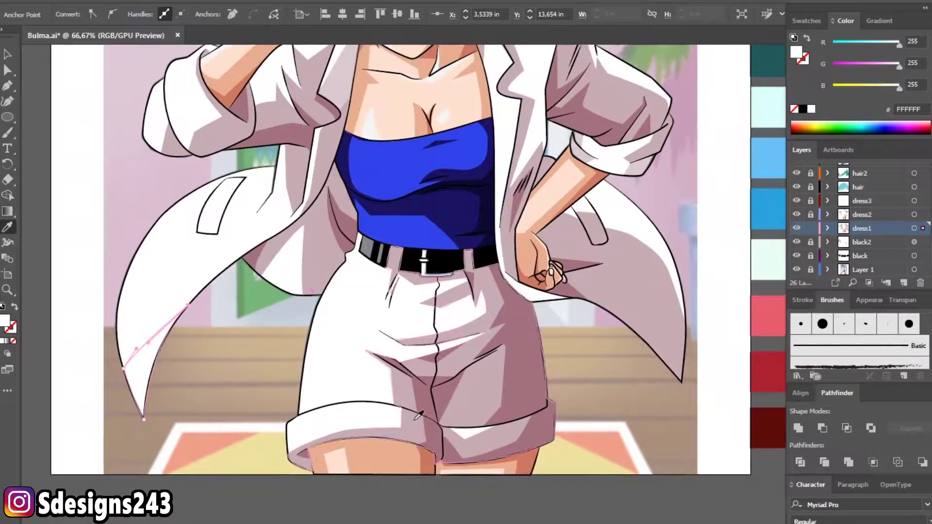
click(161, 136)
- Hide the background image and select all artwork on the dress1 layer
key(v)
click(62, 140)
key(ctrl+minus)
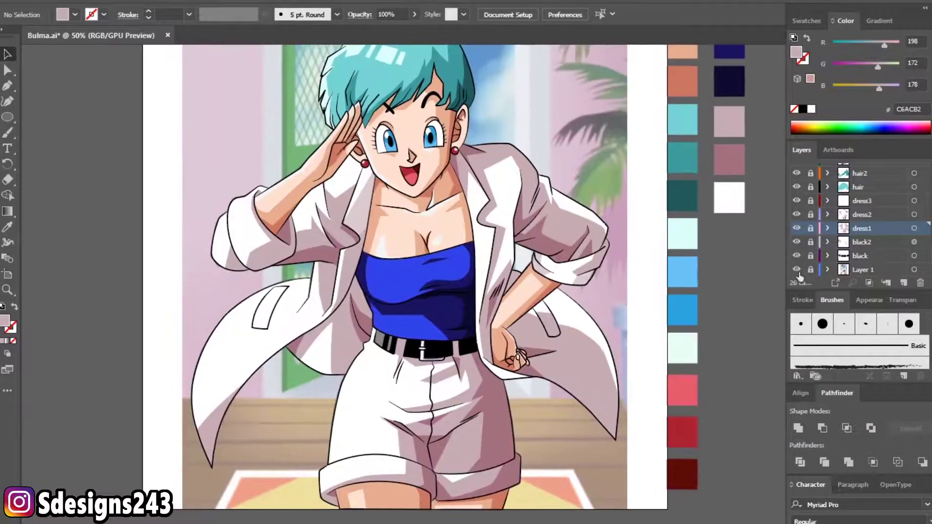
click(796, 269)
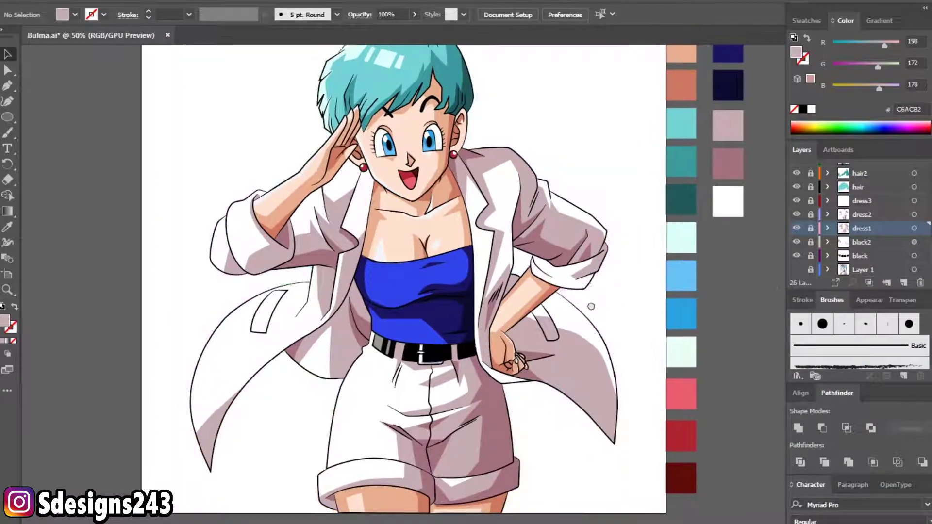
scroll(589, 308, up, 3)
scroll(587, 346, left, 1)
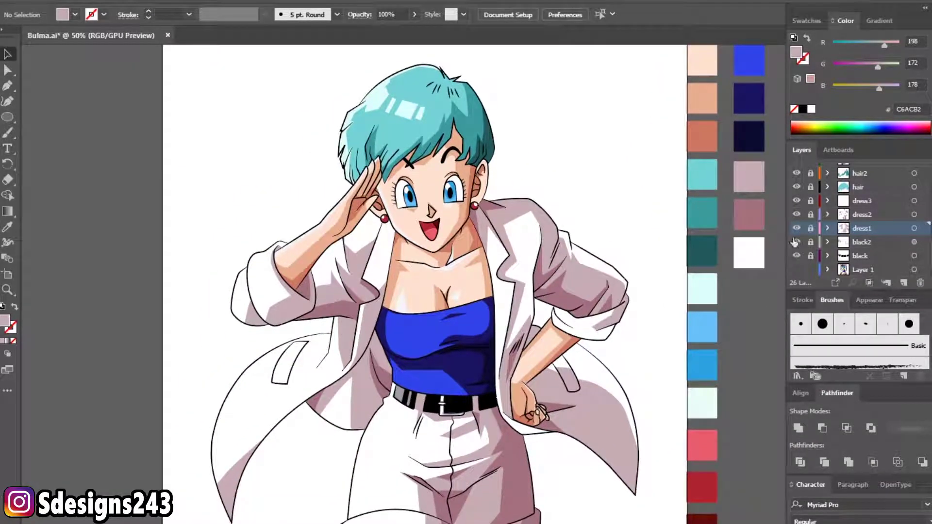
click(914, 228)
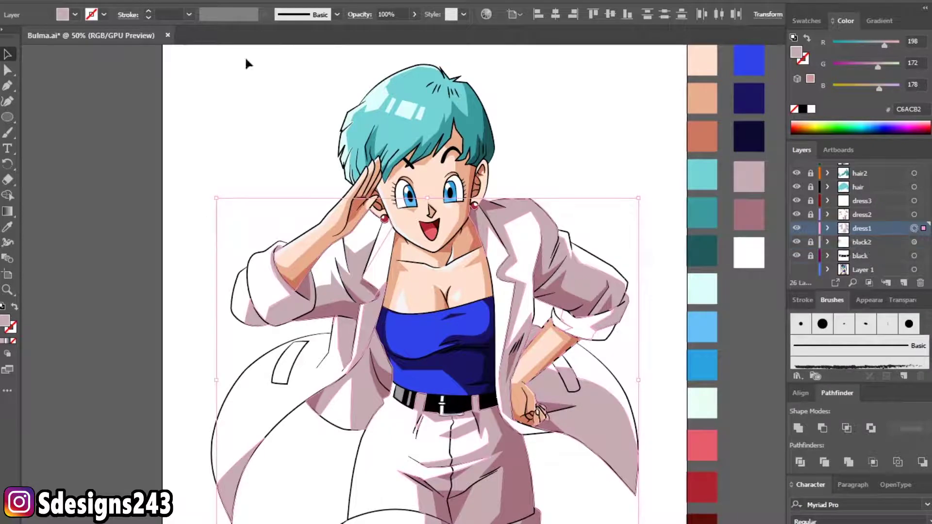
- Recolor the dress1 shading to saturation 19 with slightly higher brightness, then unlock dress2
click(83, 1)
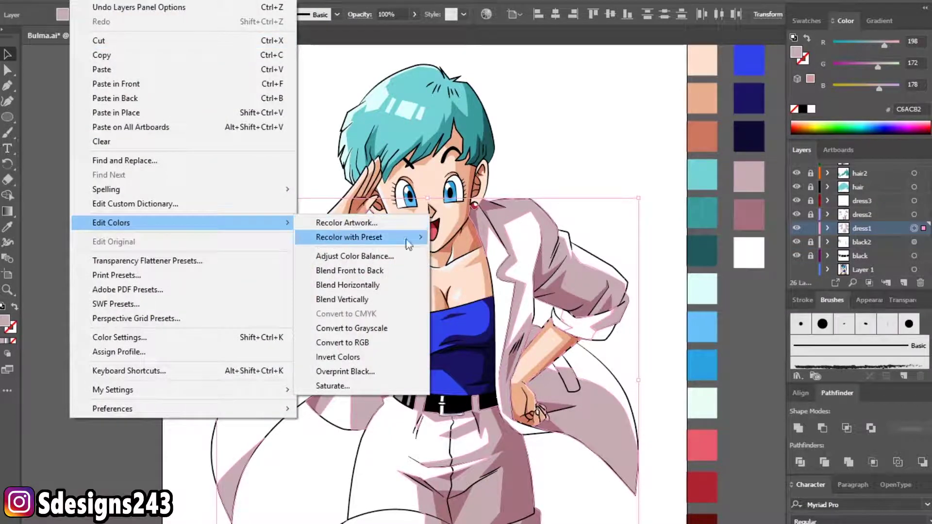
click(473, 294)
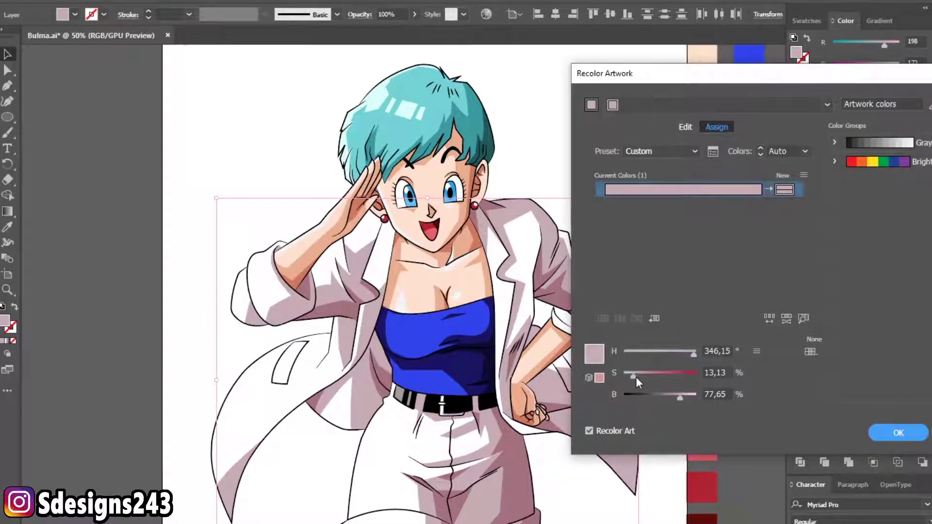
drag(637, 378, 640, 380)
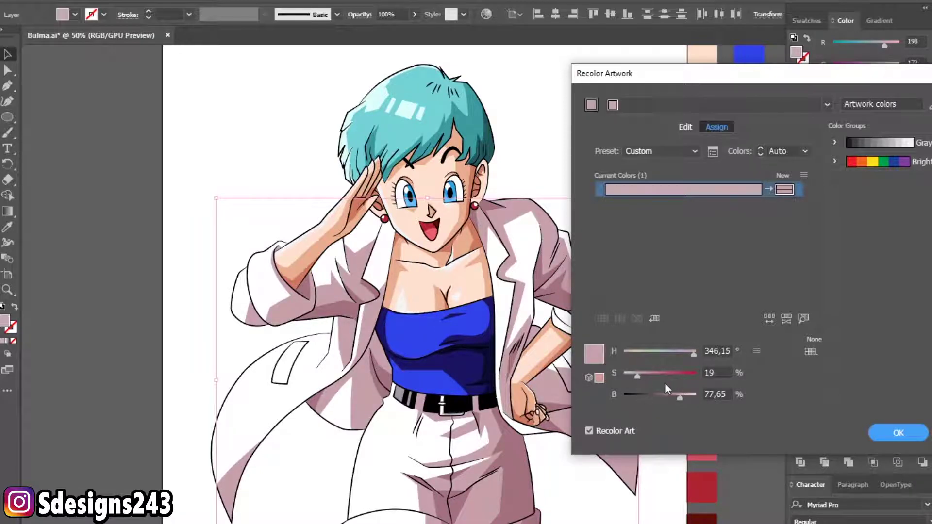
drag(680, 397, 681, 398)
drag(679, 400, 679, 398)
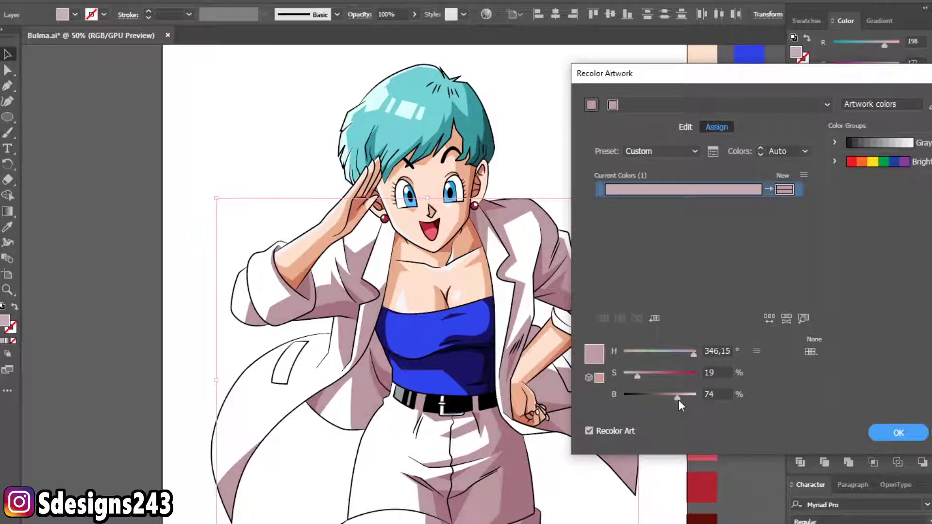
drag(680, 399, 682, 397)
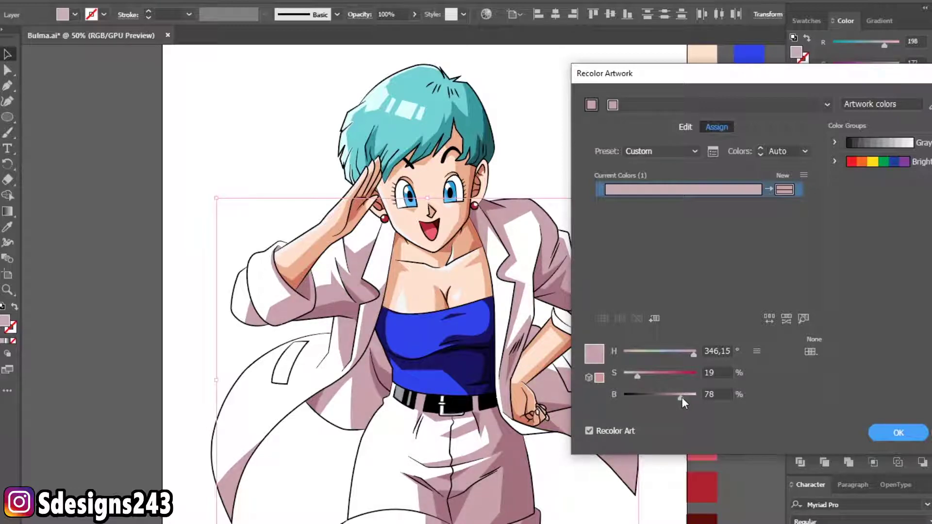
click(898, 433)
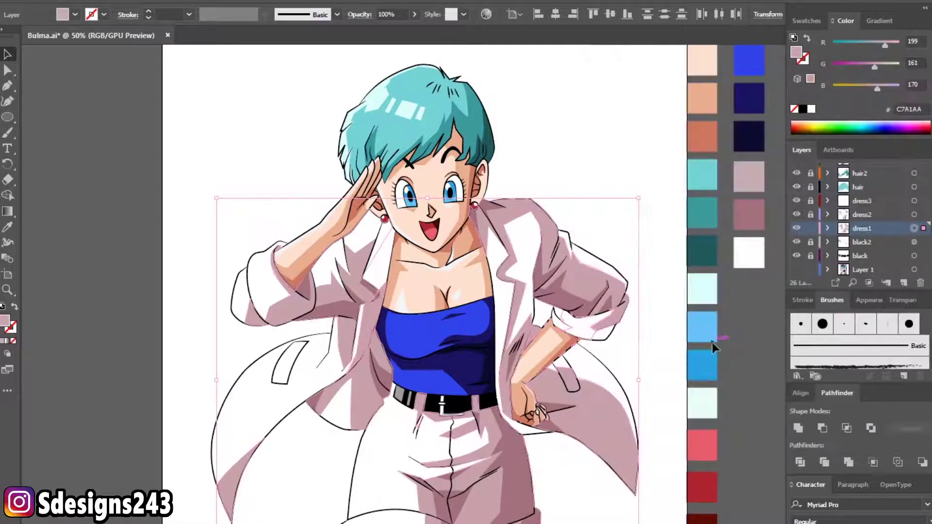
click(742, 351)
click(810, 214)
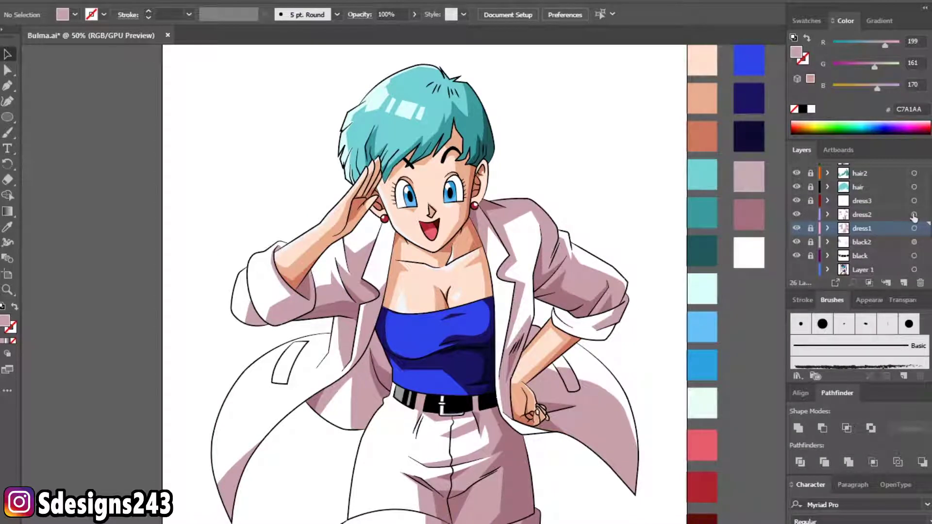
- Recolor the dress2 coat shading to a deeper mauve with saturation about 38, then lock dress2
click(914, 214)
click(107, 1)
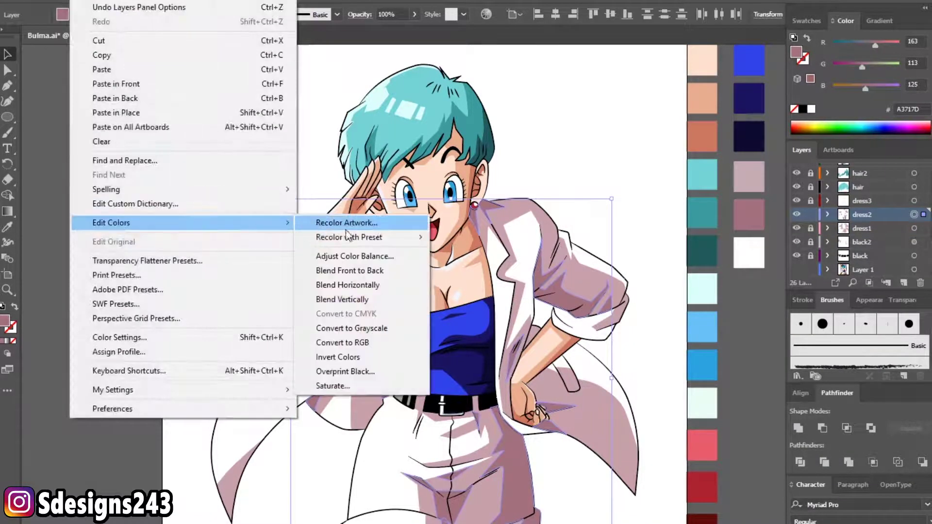
click(444, 250)
drag(645, 375, 668, 395)
click(671, 395)
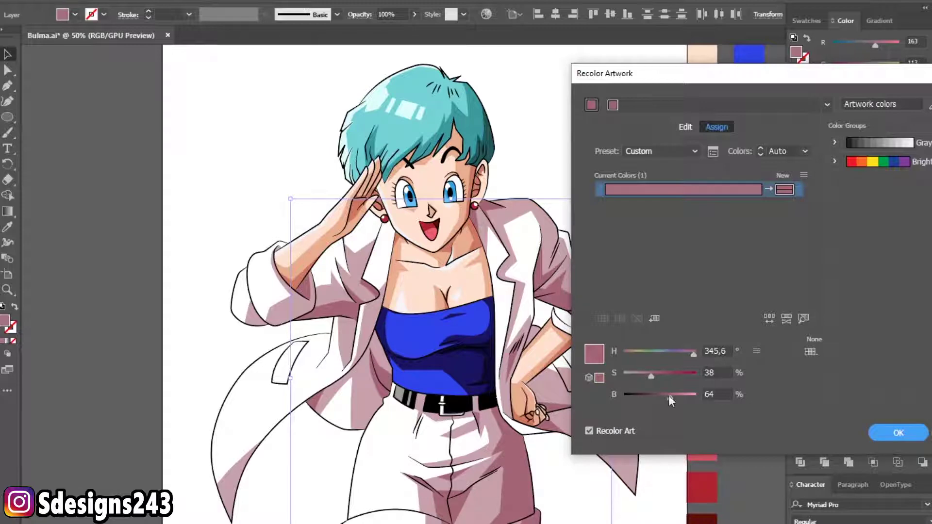
click(898, 432)
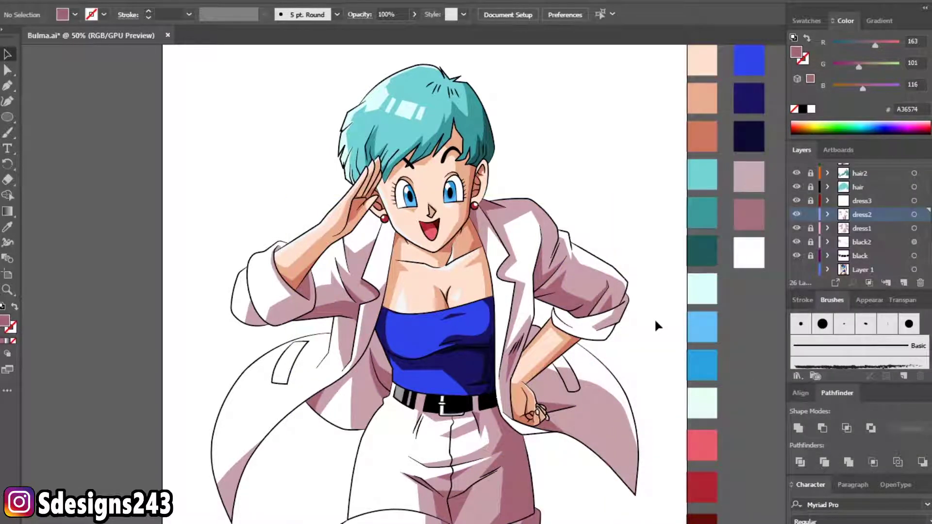
click(811, 214)
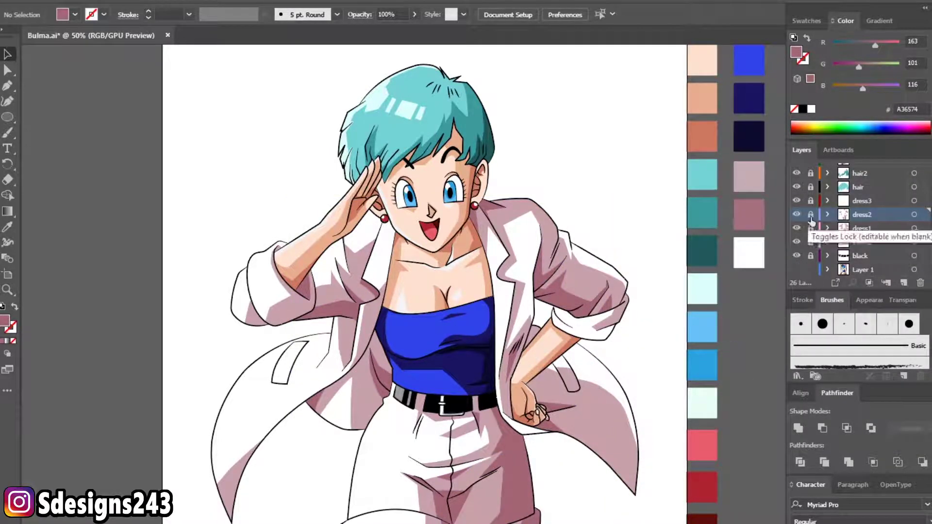
- Unlock the hair layer and make it the working layer
scroll(821, 256, up, 2)
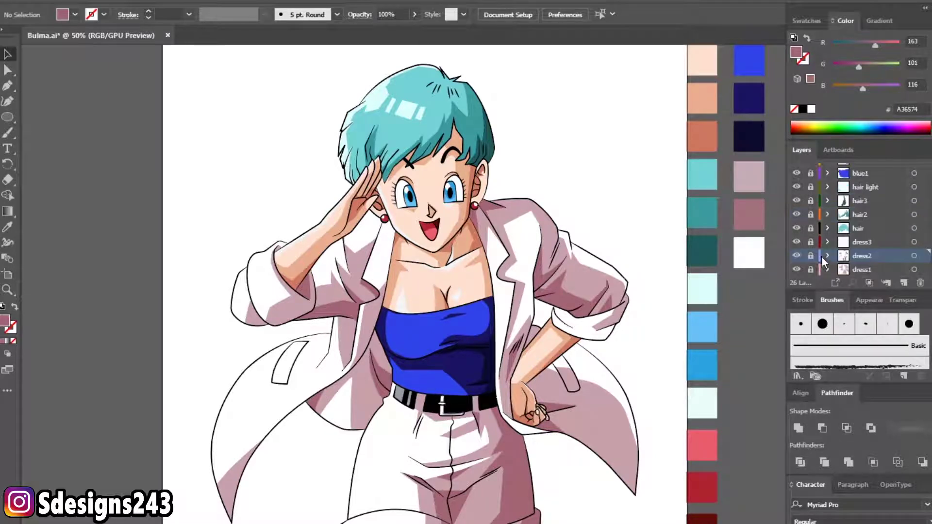
click(810, 228)
click(855, 230)
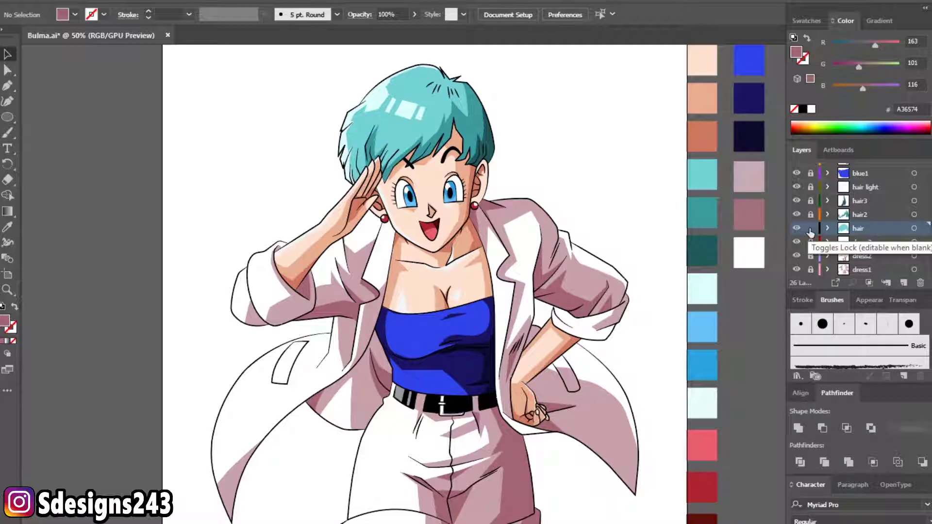
- Recolor the base teal hair with saturation raised to 56, then lock the hair layer
click(914, 228)
click(86, 2)
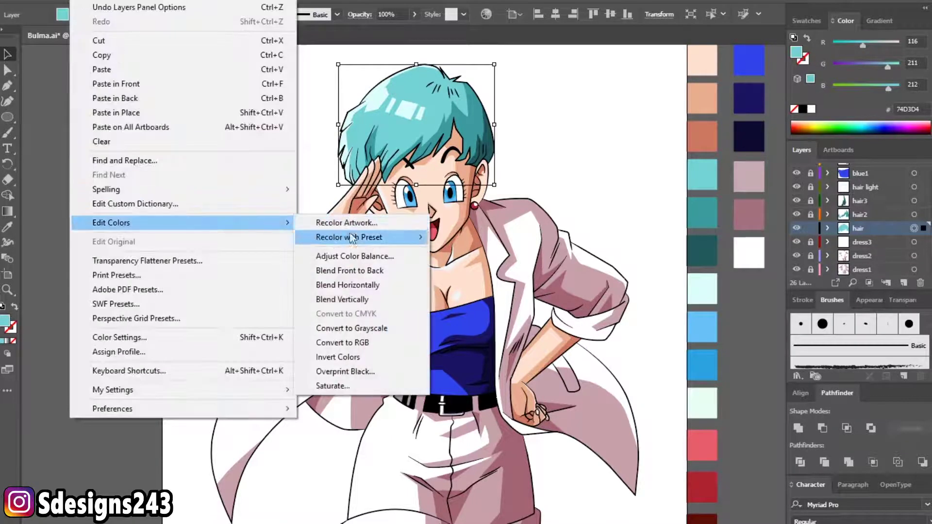
click(347, 222)
drag(657, 377, 660, 377)
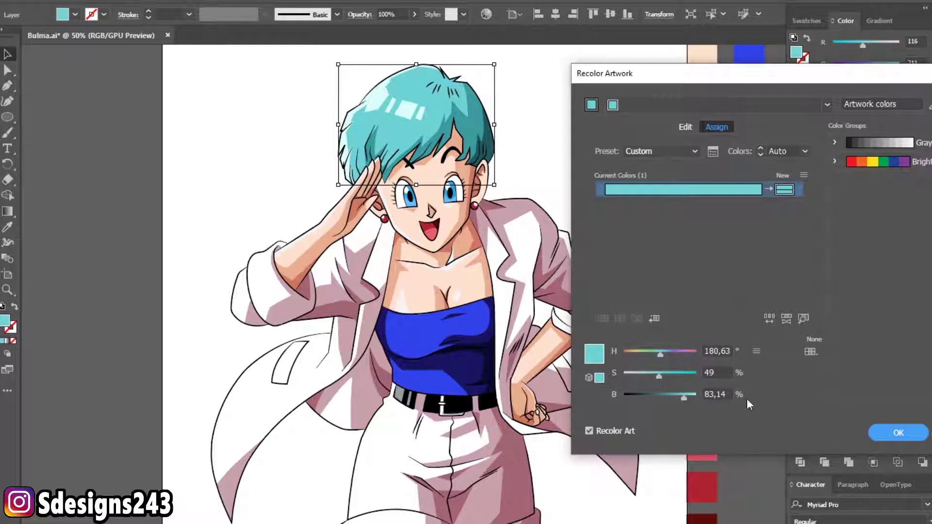
drag(659, 375, 665, 377)
click(877, 433)
click(810, 228)
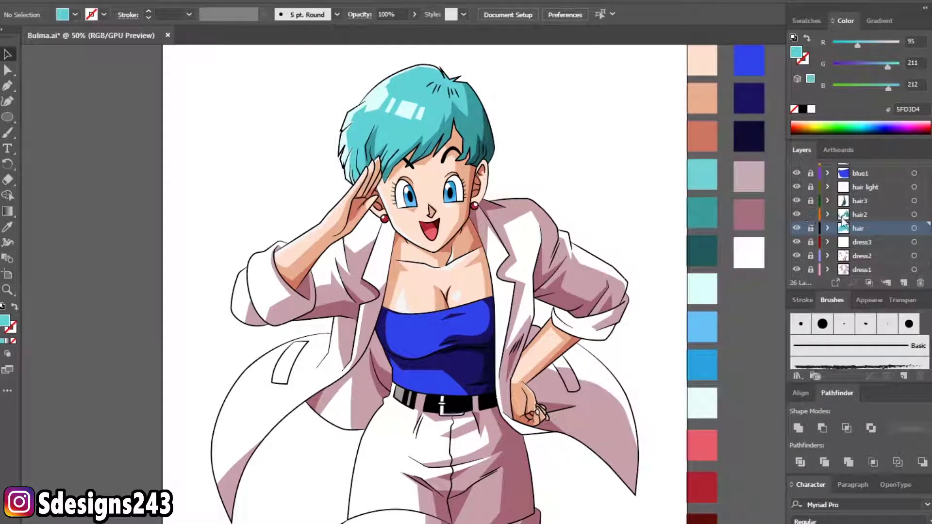
- Raise the hair2 shading's saturation to 65, lock hair2, and unlock hair3
click(810, 214)
click(914, 214)
click(95, 4)
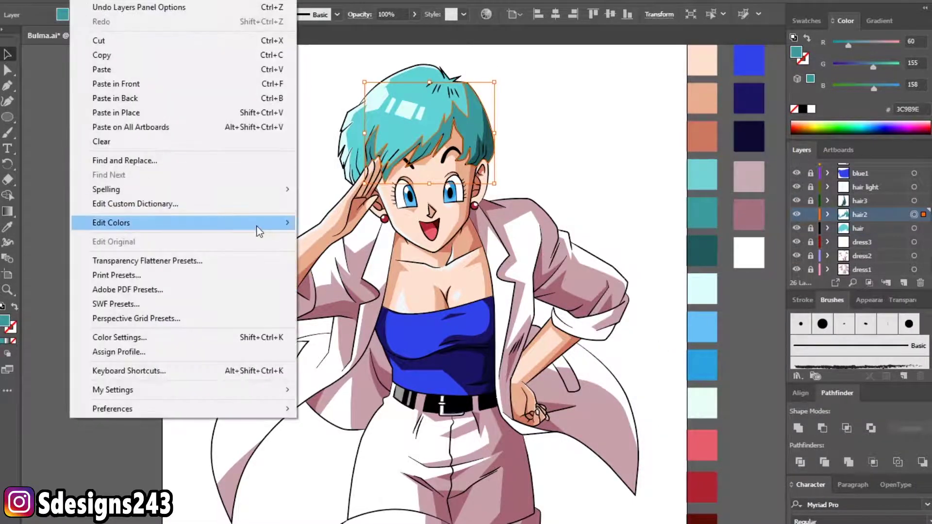
click(484, 297)
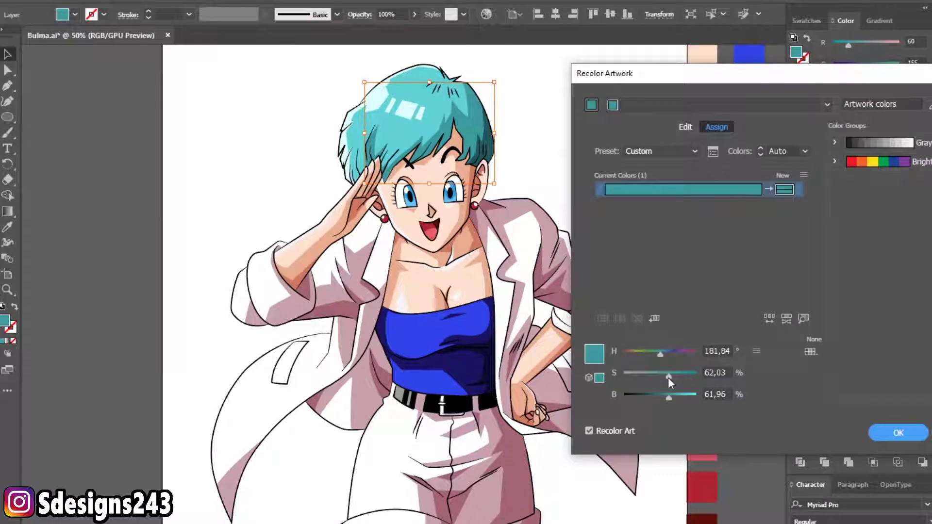
mouse_move(670, 376)
mouse_down()
mouse_move(681, 376)
mouse_move(654, 374)
mouse_move(685, 375)
mouse_move(677, 374)
mouse_up()
click(883, 430)
click(663, 321)
click(810, 214)
click(913, 204)
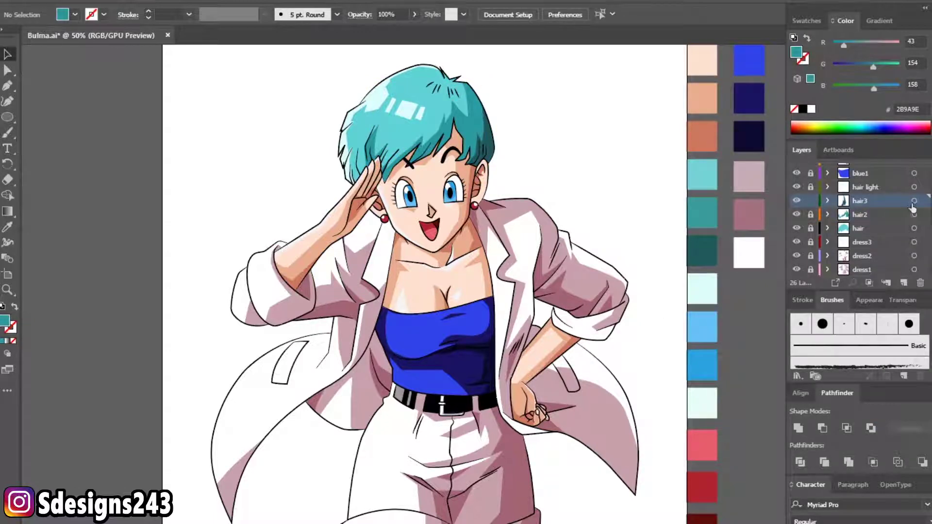
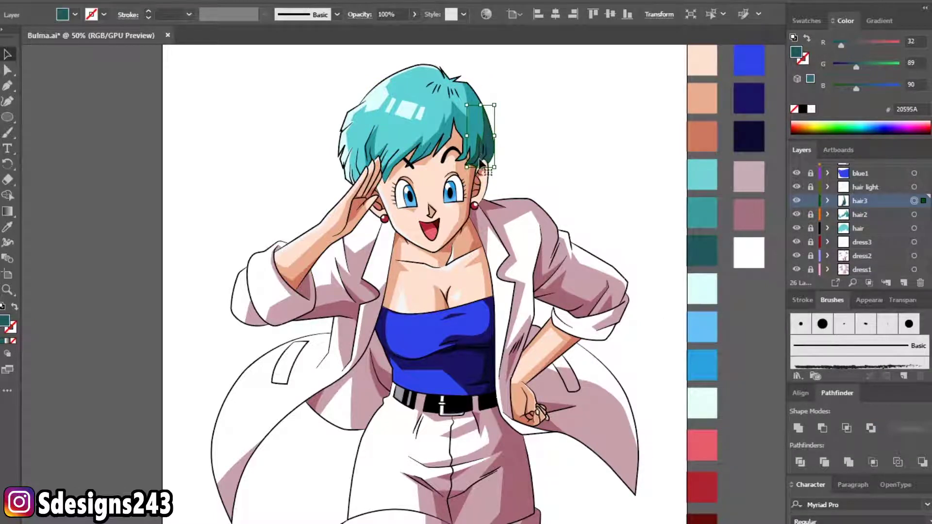
- Recolor the hair3 dark teal shadow to about saturation 75 and brightness 38
click(78, 1)
mouse_move(182, 223)
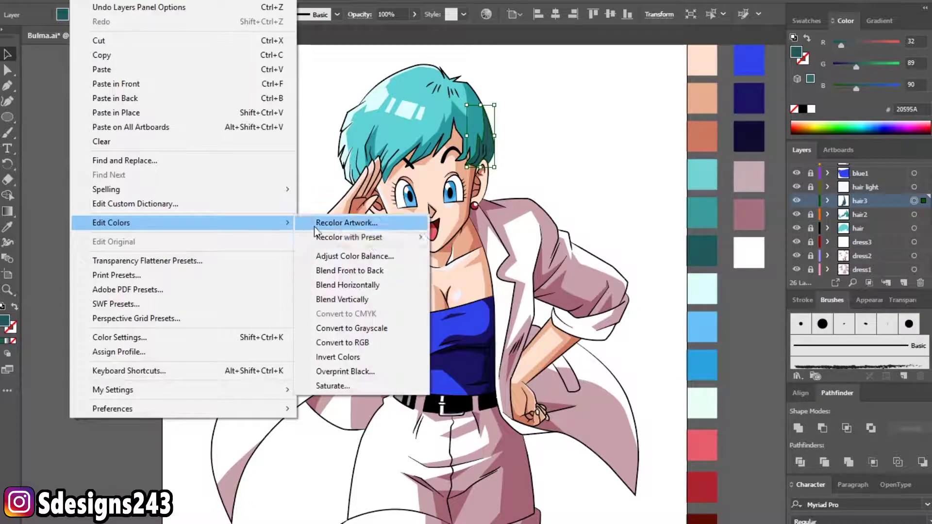
click(347, 222)
mouse_move(671, 375)
mouse_down()
mouse_move(655, 374)
mouse_move(684, 377)
mouse_up()
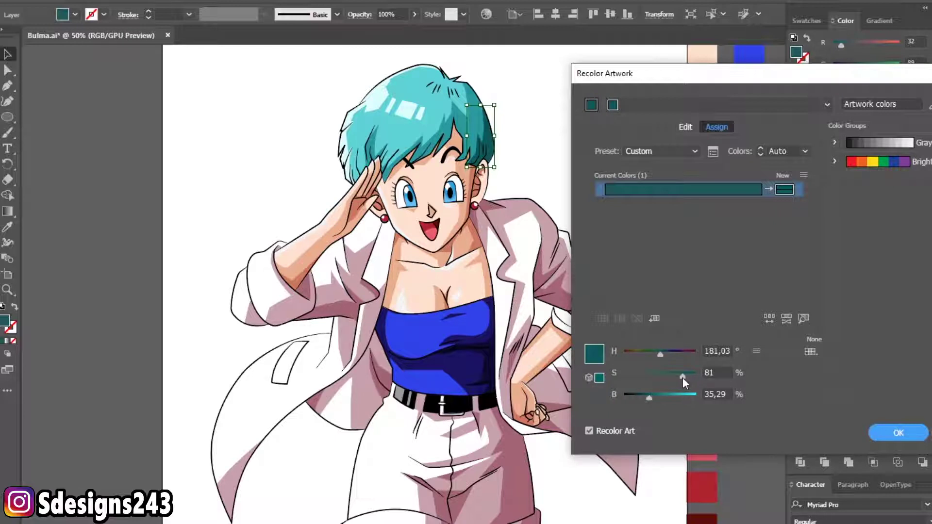
drag(655, 397, 653, 397)
drag(677, 377, 679, 376)
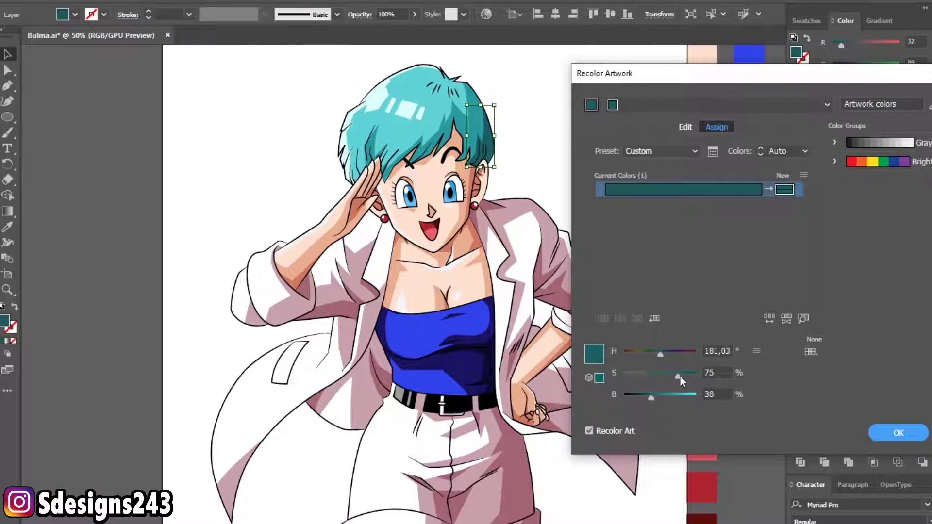
click(897, 432)
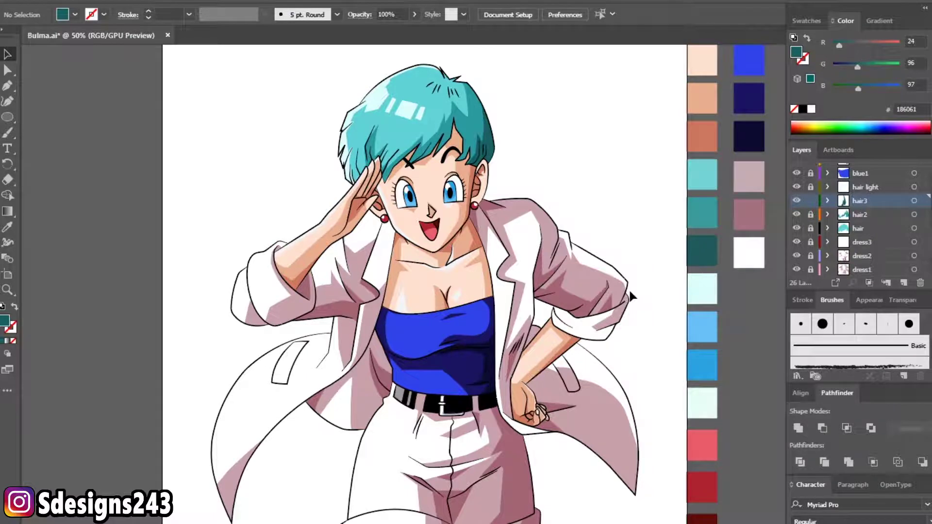
- Raise the light blue of the eyes layer to saturation 65 with Recolor Artwork
scroll(452, 202, up, 2)
scroll(453, 205, down, 1)
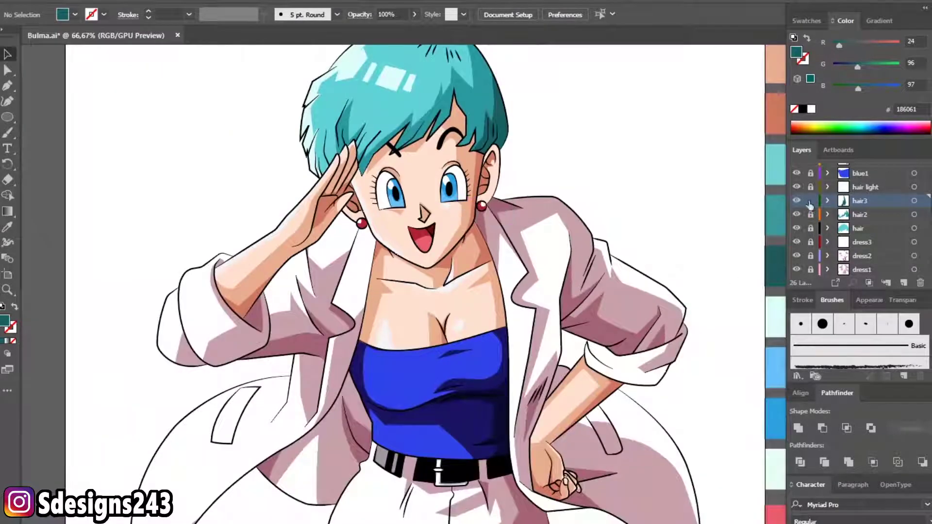
scroll(858, 220, up, 3)
scroll(858, 220, up, 2)
click(864, 225)
drag(810, 225, 812, 272)
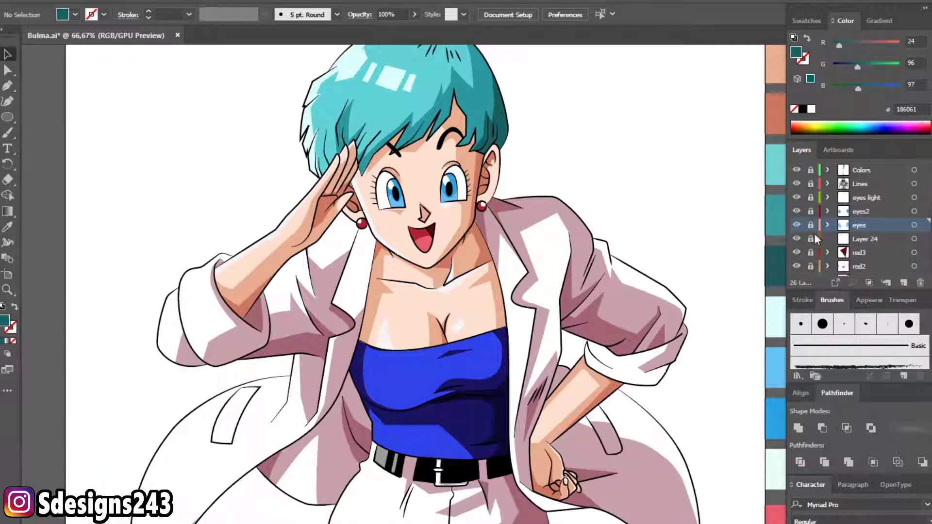
click(796, 225)
click(797, 224)
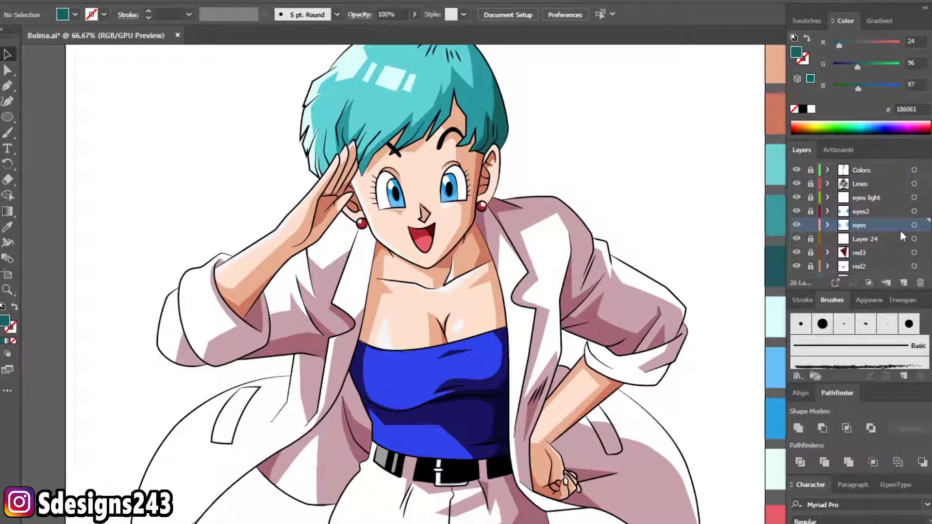
click(915, 225)
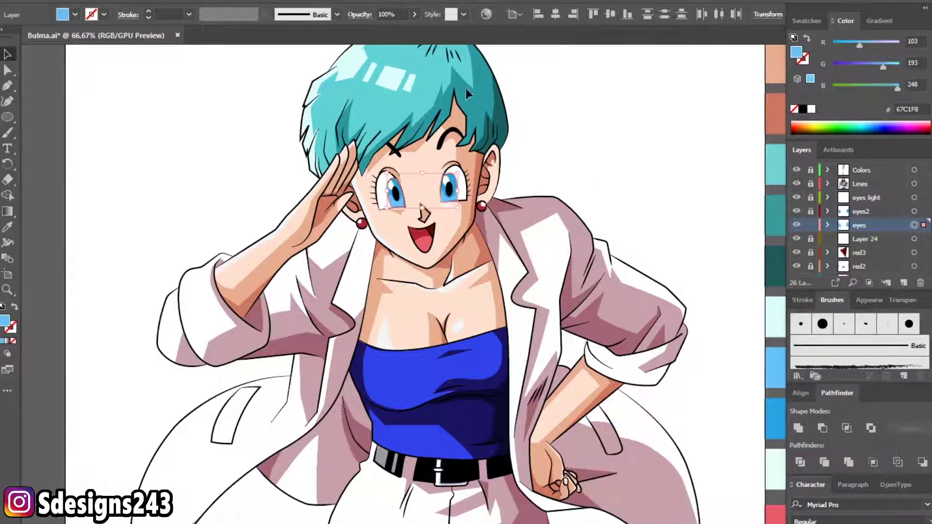
click(83, 1)
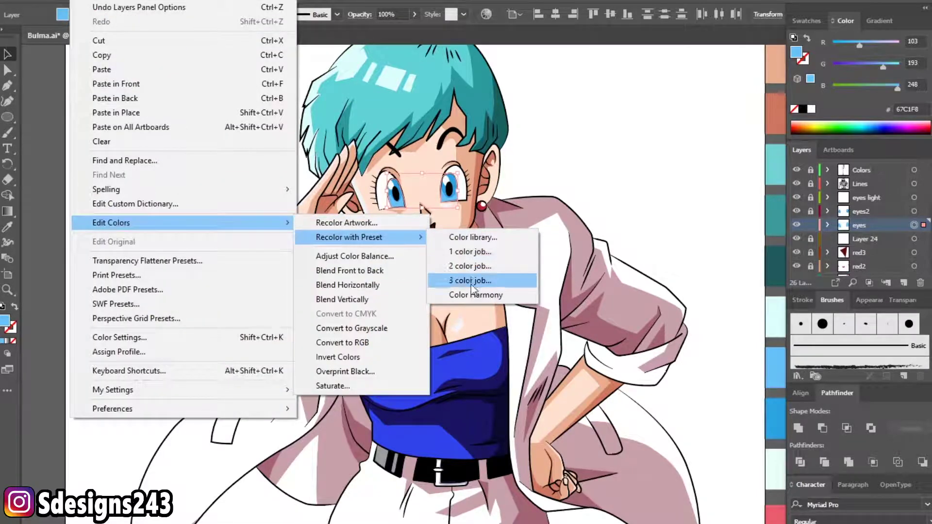
click(340, 219)
drag(666, 375, 672, 374)
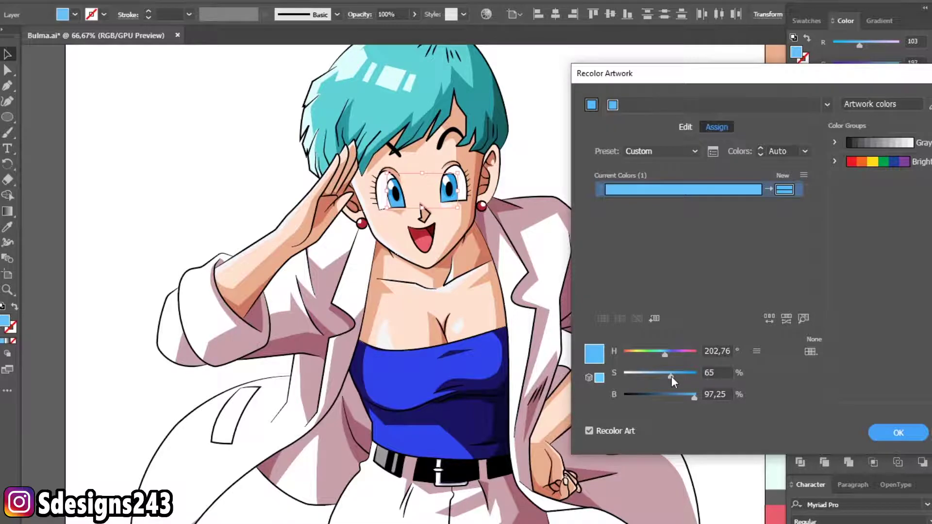
key(Return)
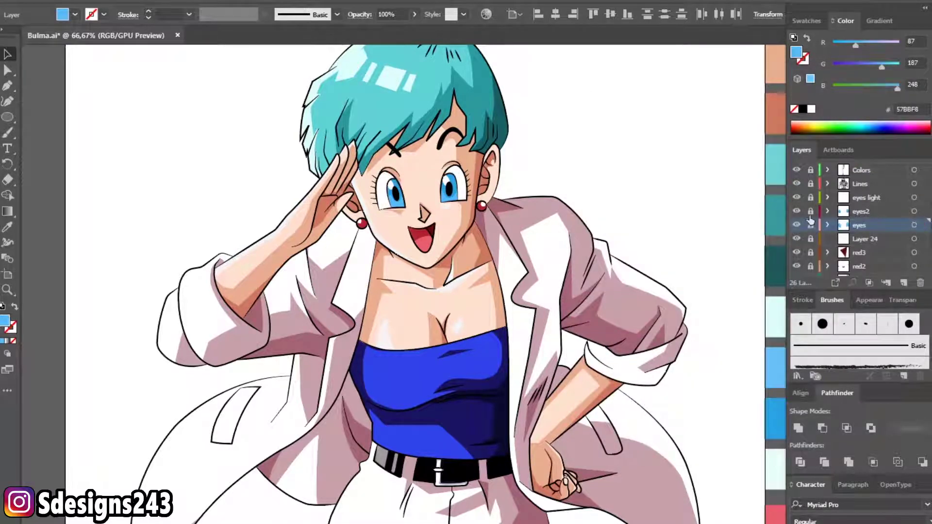
key(ctrl+shift+a)
- Recolor the darker eyes2 blue to saturation 98 and brightness 86
click(914, 211)
key(ctrl+plus)
key(ctrl+plus)
click(80, 1)
mouse_move(111, 223)
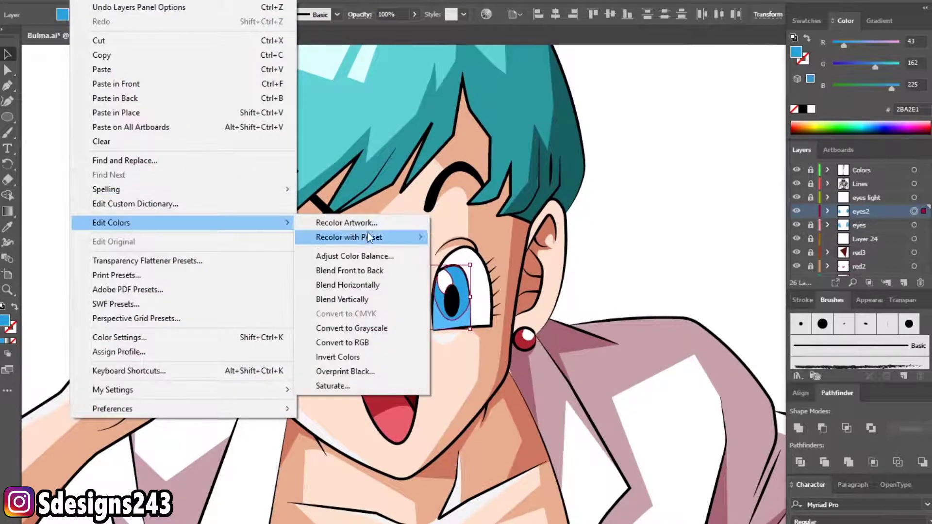
click(470, 281)
drag(683, 377, 698, 377)
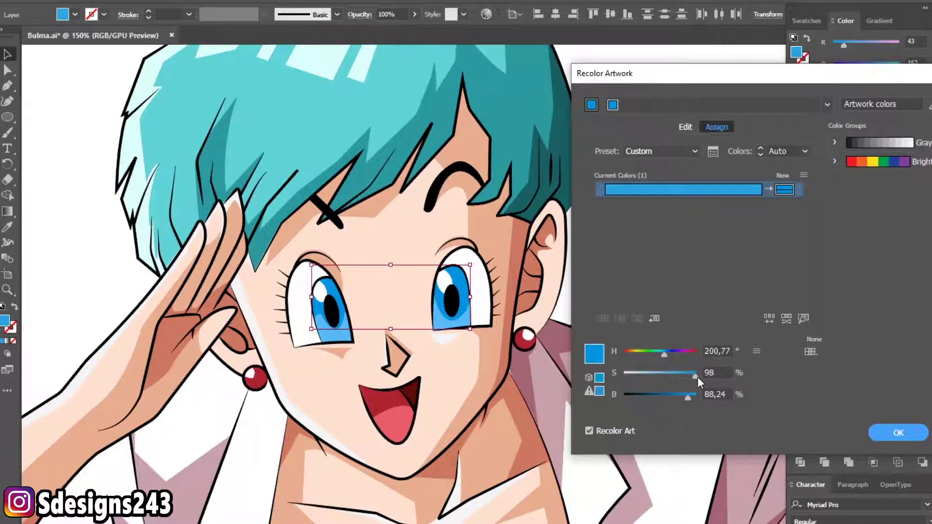
drag(687, 397, 687, 398)
click(869, 430)
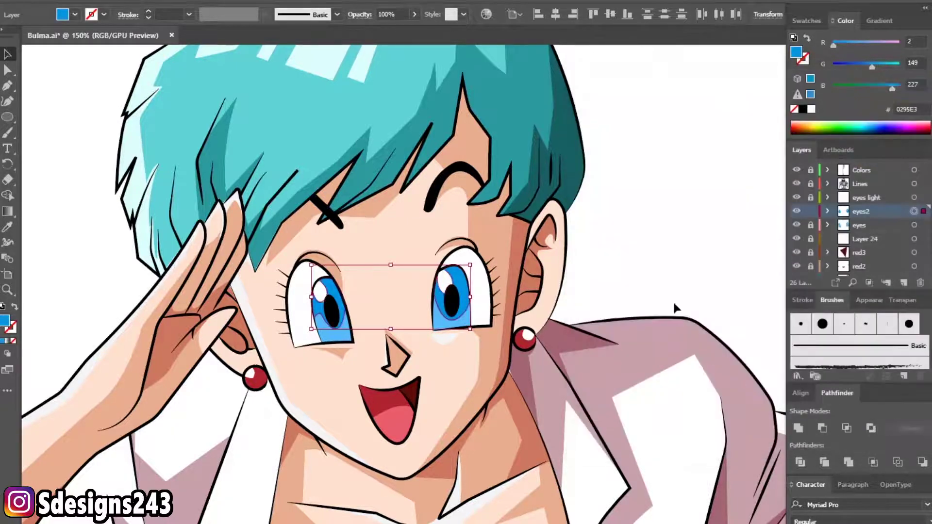
click(676, 308)
key(ctrl+1)
scroll(563, 326, down, 1)
scroll(470, 259, down, 1)
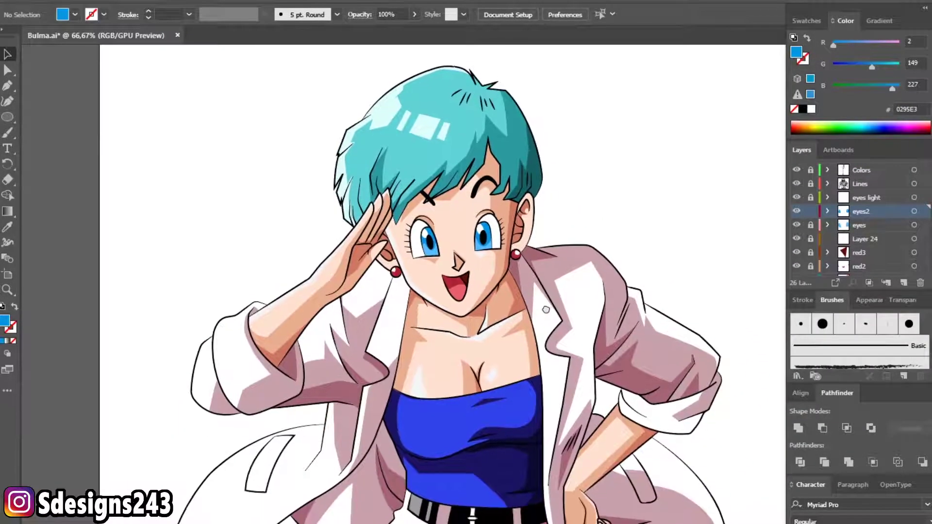
scroll(470, 258, up, 2)
scroll(450, 248, up, 1)
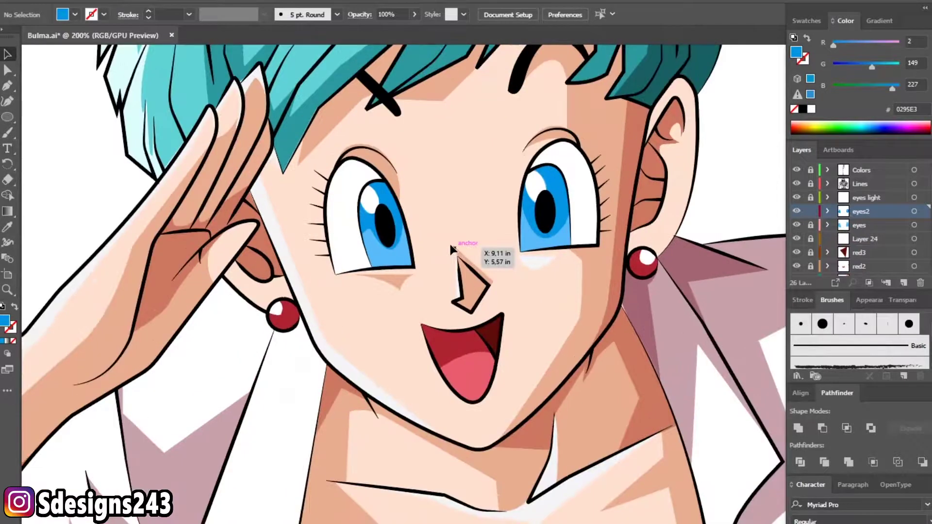
scroll(450, 248, up, 1)
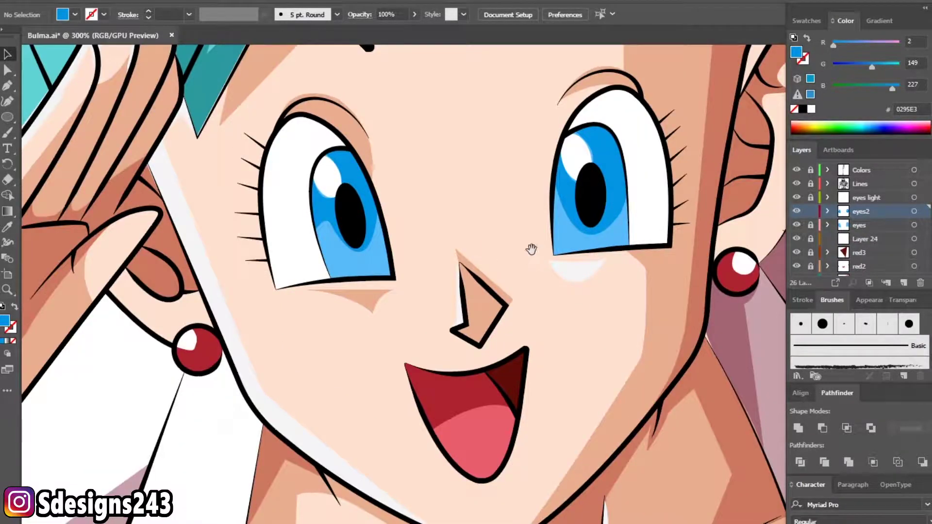
drag(531, 249, 480, 293)
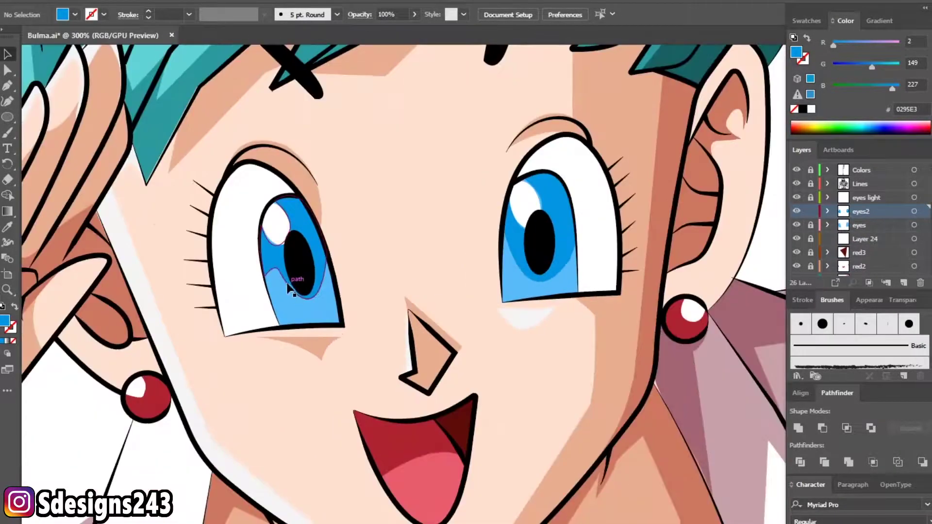
key(a)
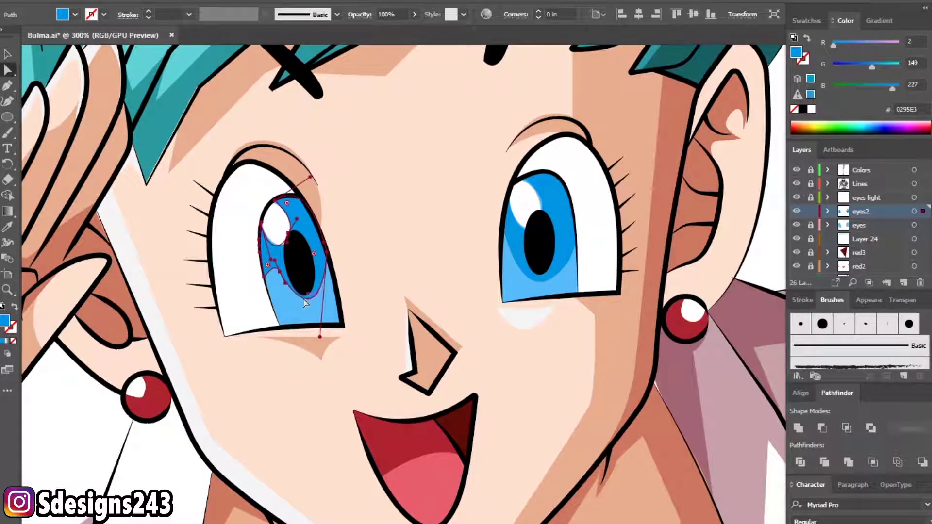
drag(320, 336, 326, 345)
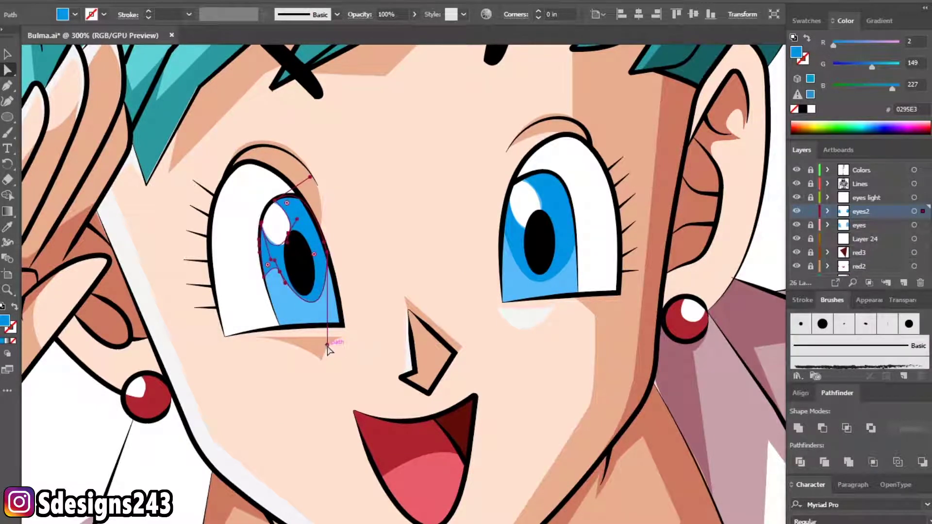
shift+click(283, 290)
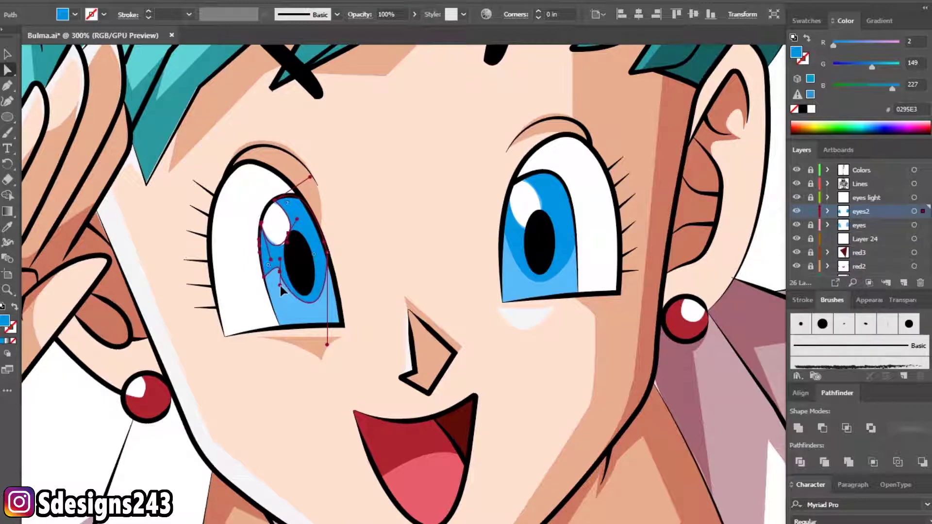
click(276, 376)
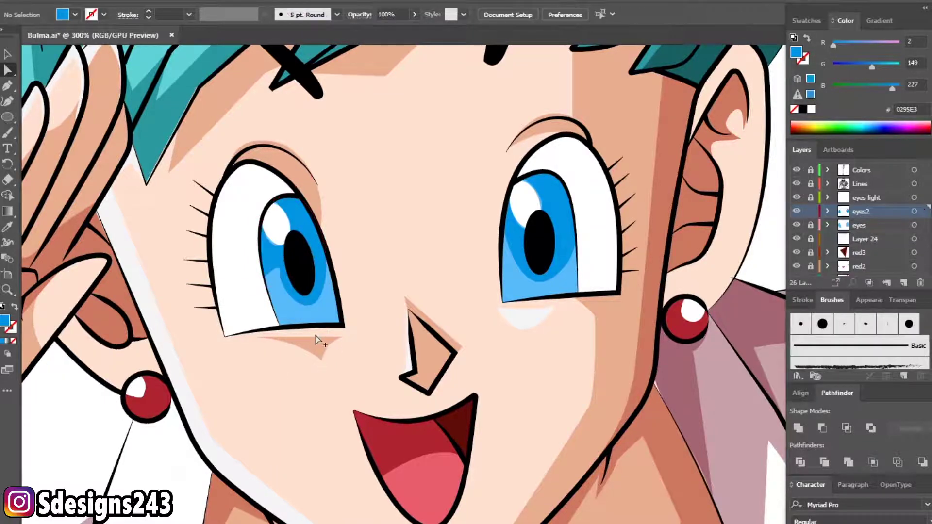
key(ctrl+1)
scroll(416, 311, up, 2)
scroll(416, 311, down, 3)
scroll(449, 328, down, 1)
scroll(449, 328, down, 1)
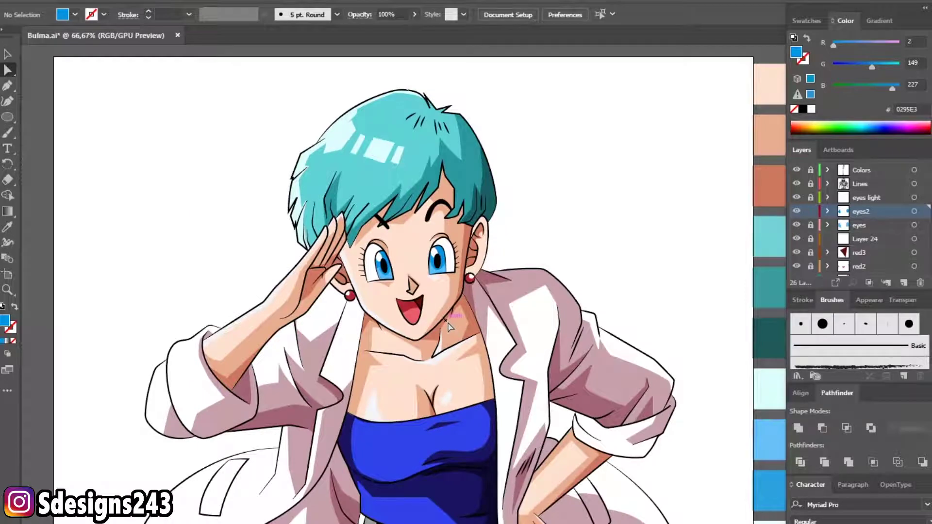
scroll(854, 233, down, 3)
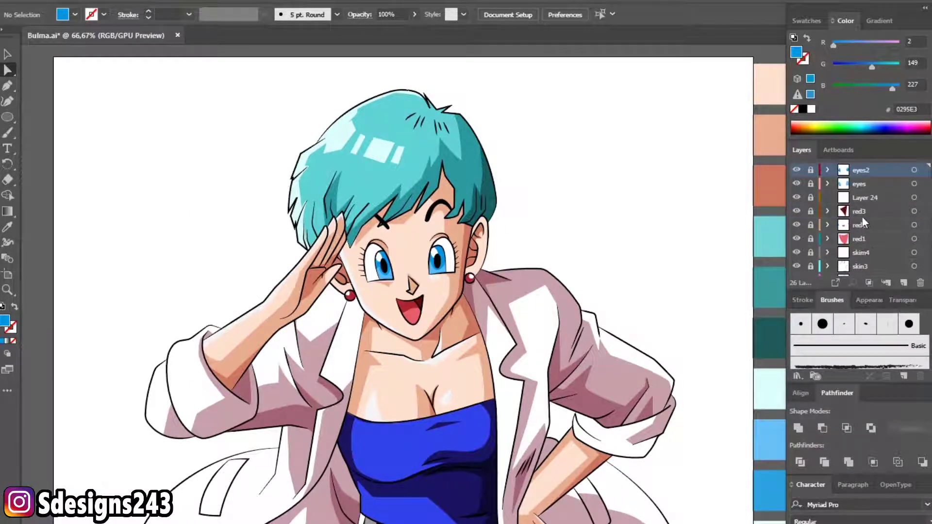
click(866, 238)
- Make the red1 mouth red more saturated with Recolor Artwork
click(811, 238)
click(914, 238)
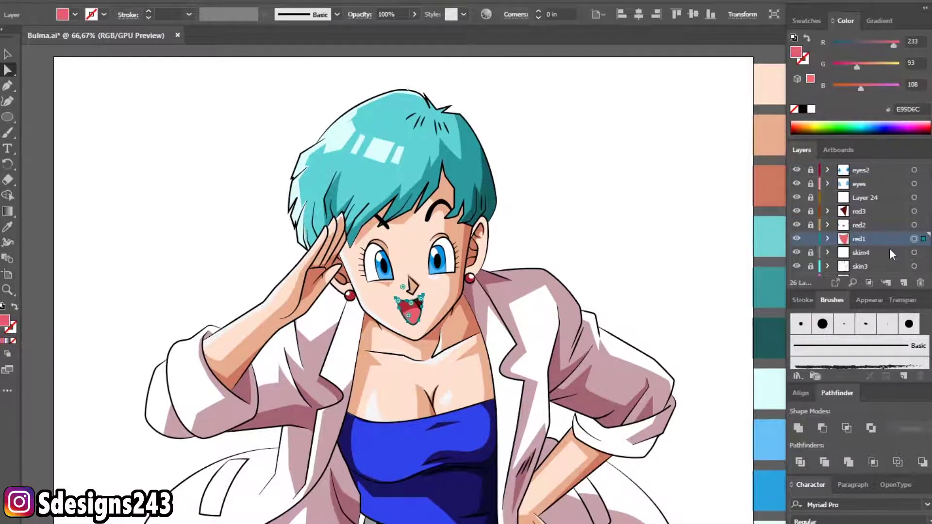
scroll(461, 277, up, 1)
key(v)
click(77, 3)
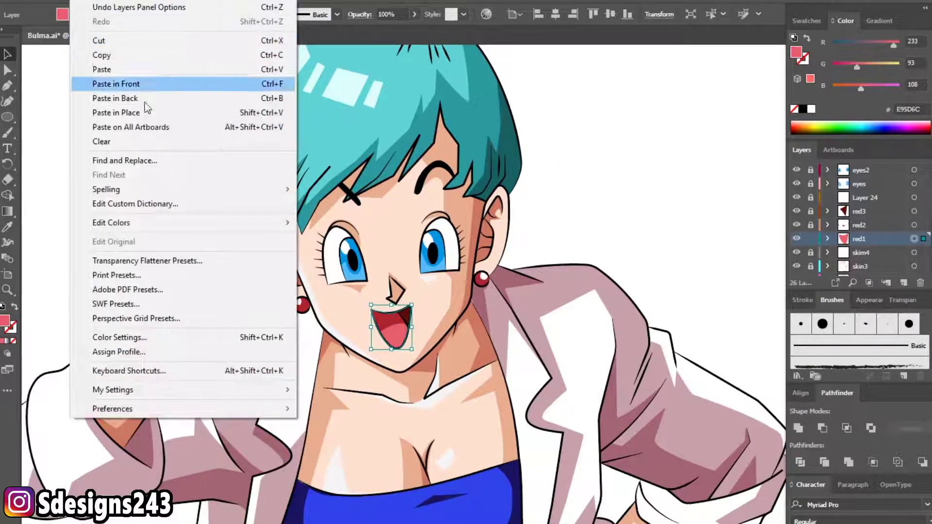
click(349, 222)
drag(668, 377, 674, 375)
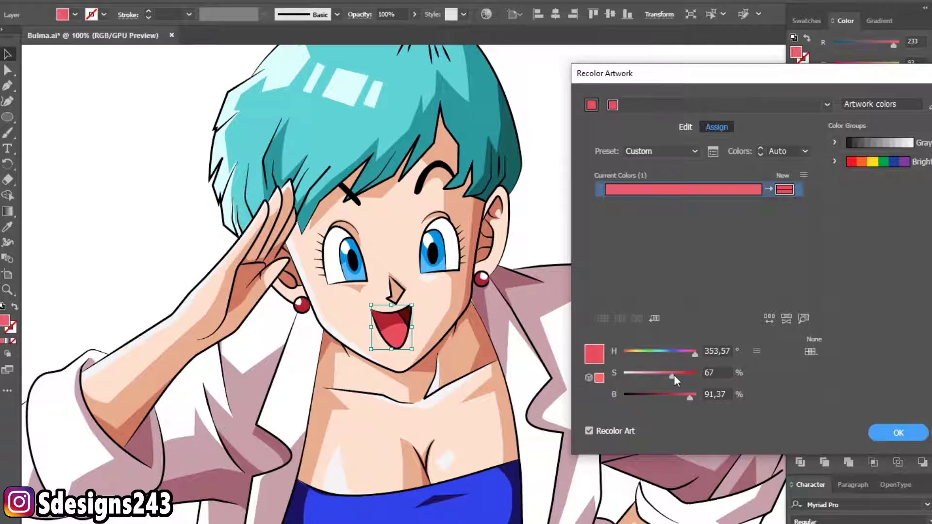
click(883, 434)
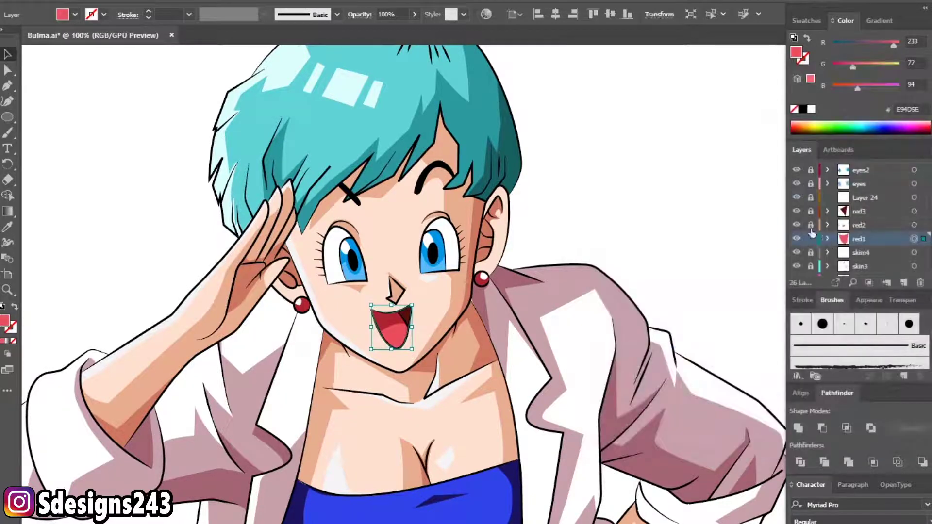
key(ctrl+shift+a)
- Raise the red2 artwork's saturation to 85 via Color Harmony recoloring
click(914, 224)
click(83, 3)
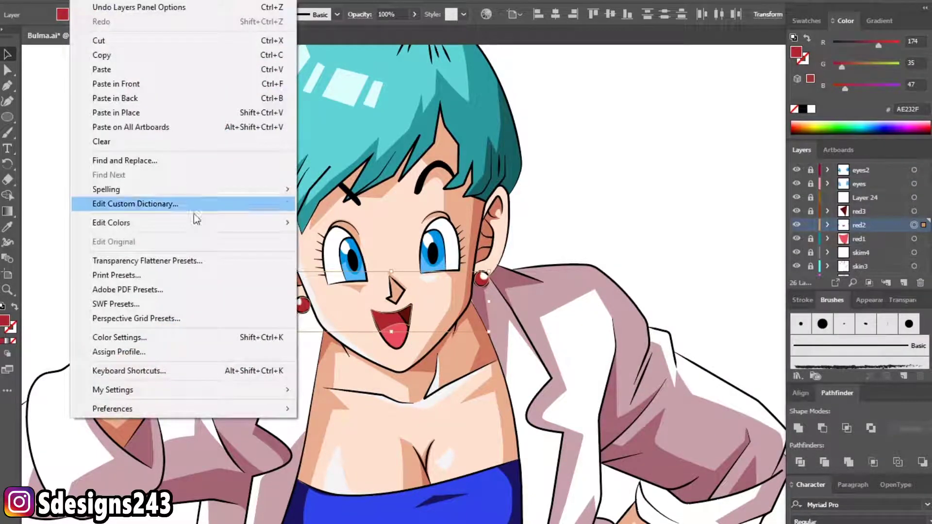
click(484, 297)
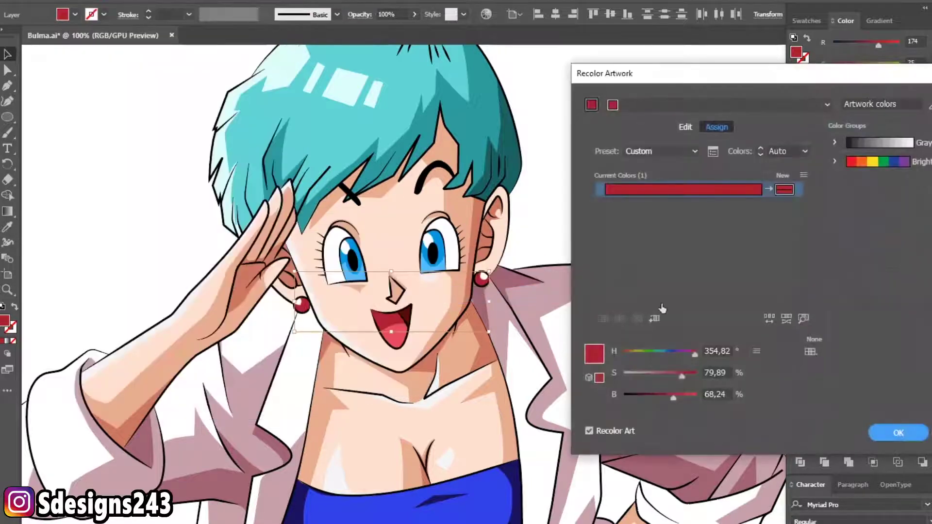
drag(681, 376, 686, 375)
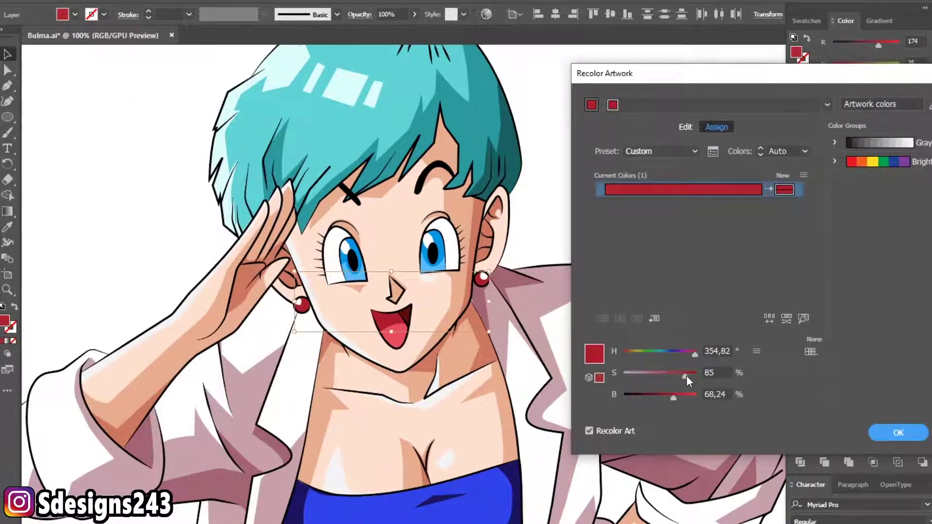
key(Return)
click(561, 226)
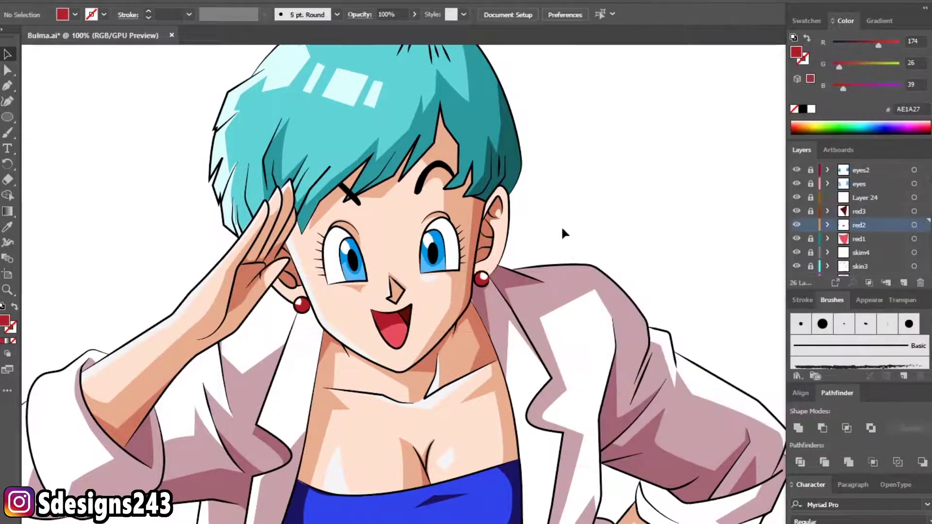
- Deepen the red3 inner-mouth shading to a dark maroon, about saturation 98 and brightness 30
click(810, 211)
click(810, 225)
click(406, 318)
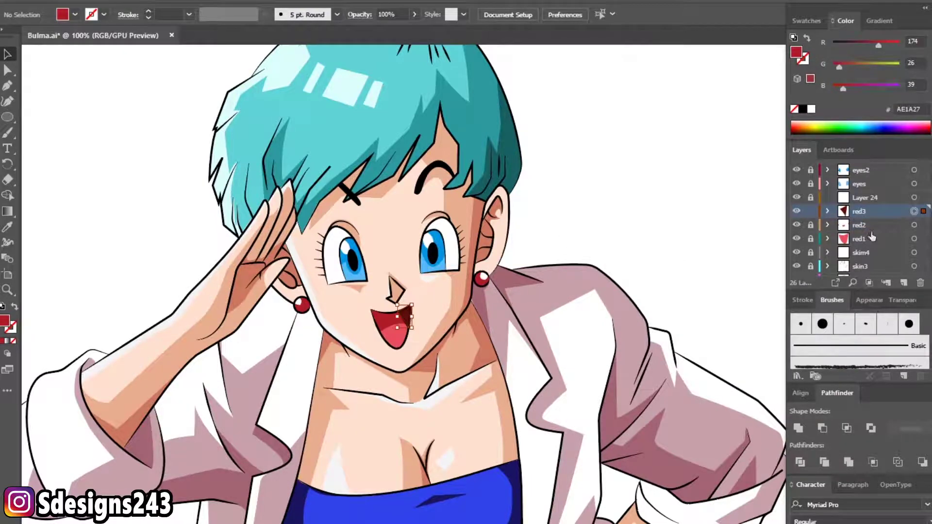
click(90, 4)
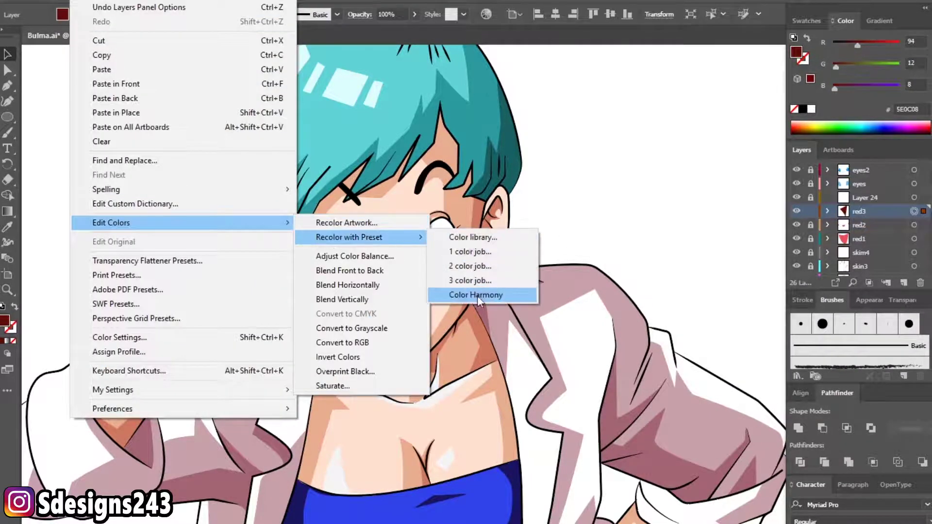
click(478, 295)
drag(691, 375, 695, 375)
drag(651, 398, 644, 395)
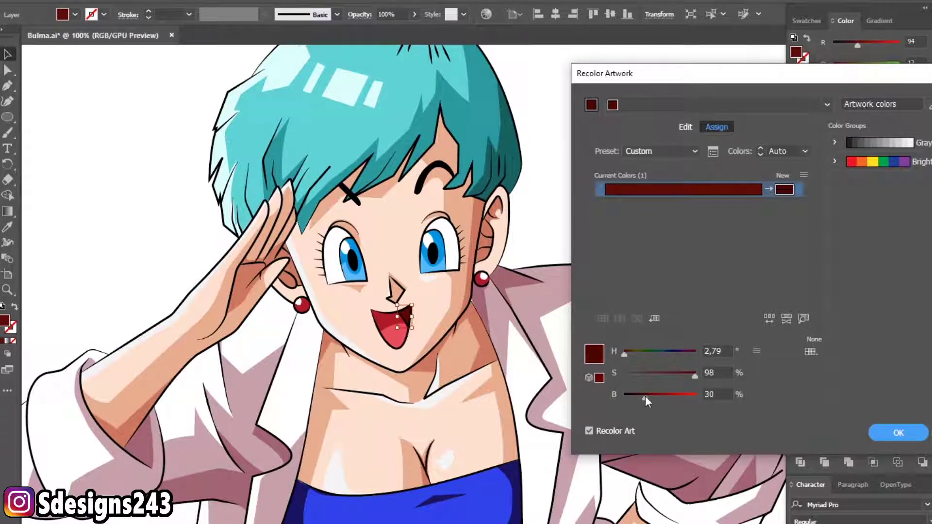
click(898, 432)
click(596, 246)
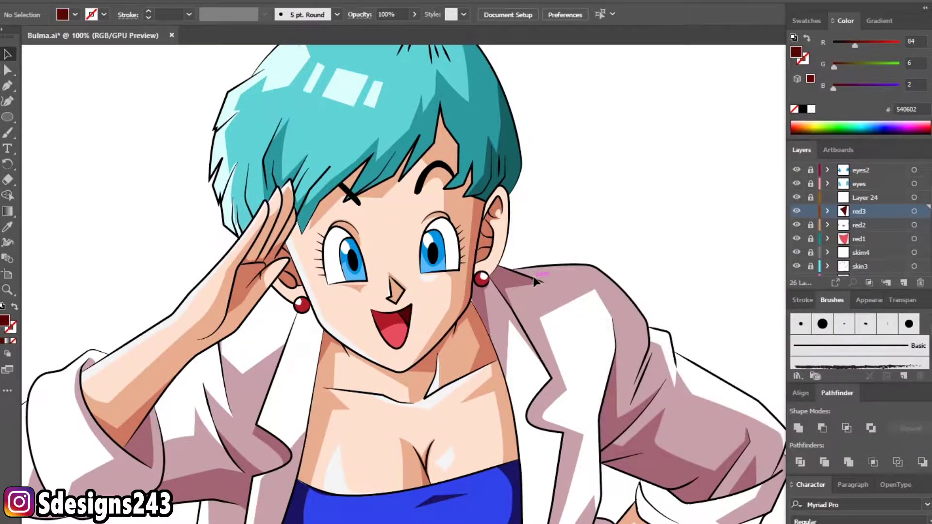
- Inspect the face and briefly hide the skin and dress2 layers to locate their shapes
key(ctrl+minus)
scroll(549, 333, down, 3)
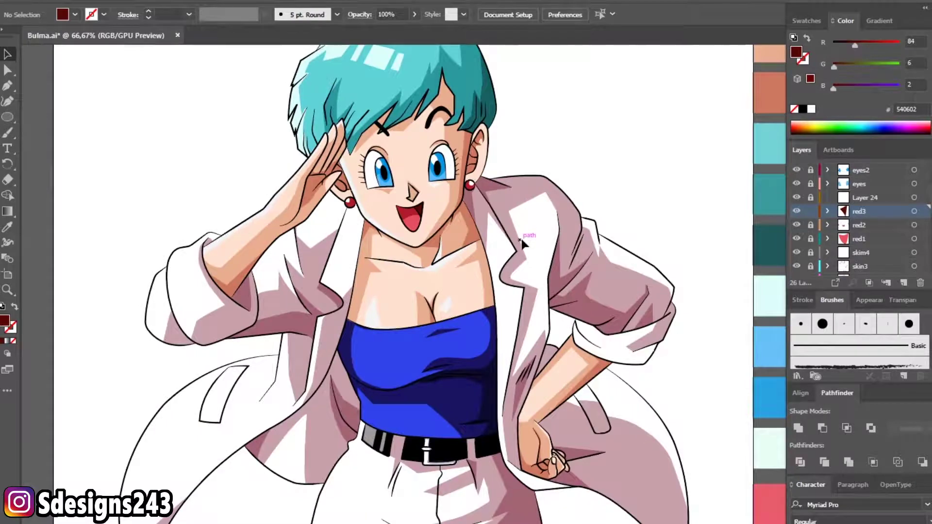
key(ctrl+plus)
alt+scroll(480, 217, down, 3)
alt+scroll(481, 219, up, 4)
alt+scroll(491, 216, up, 3)
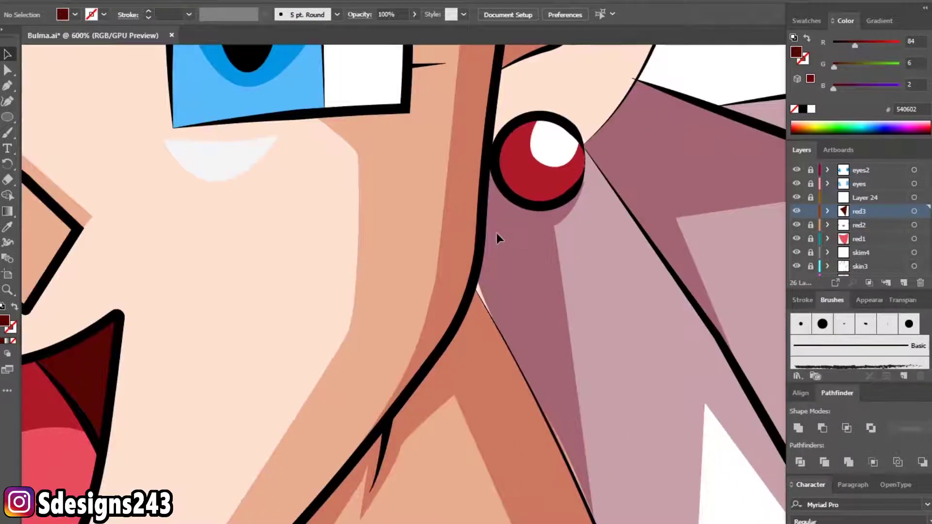
scroll(831, 240, down, 2)
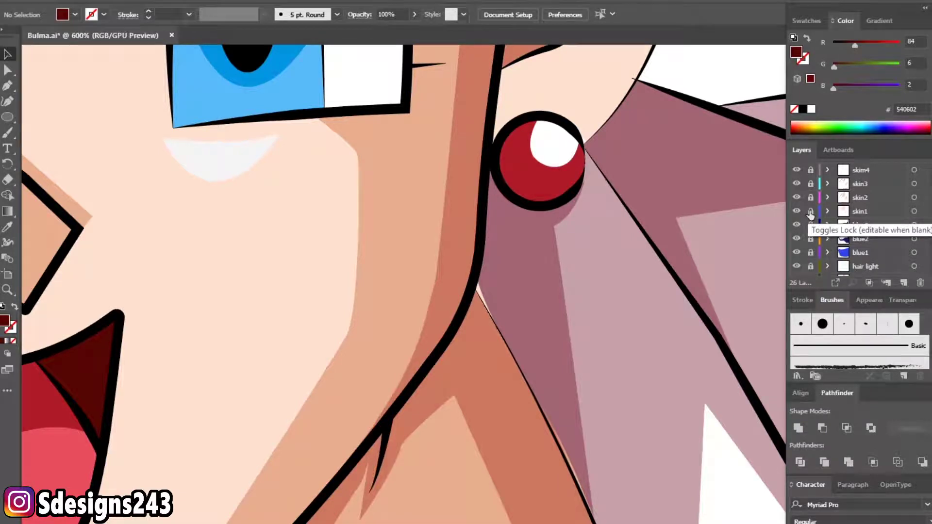
scroll(811, 178, up, 1)
click(797, 212)
click(796, 225)
click(797, 226)
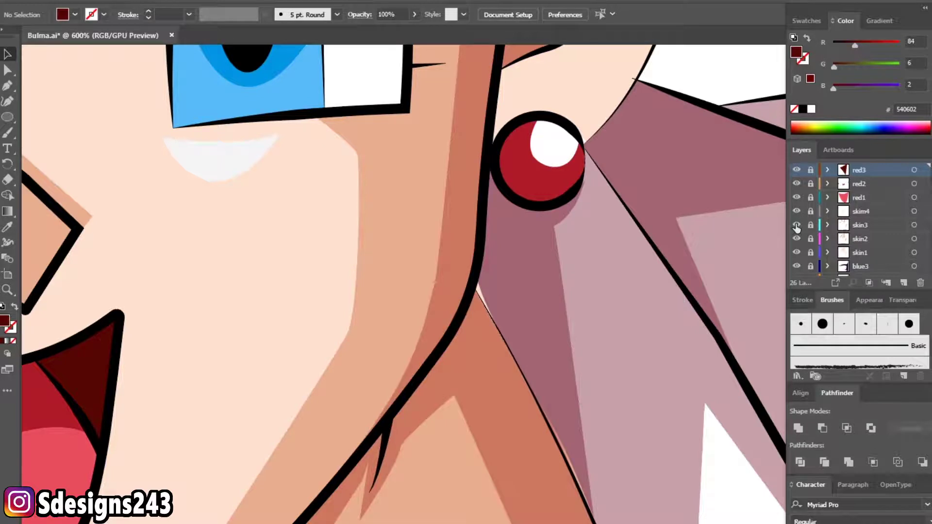
scroll(849, 238, down, 5)
click(796, 214)
click(796, 214)
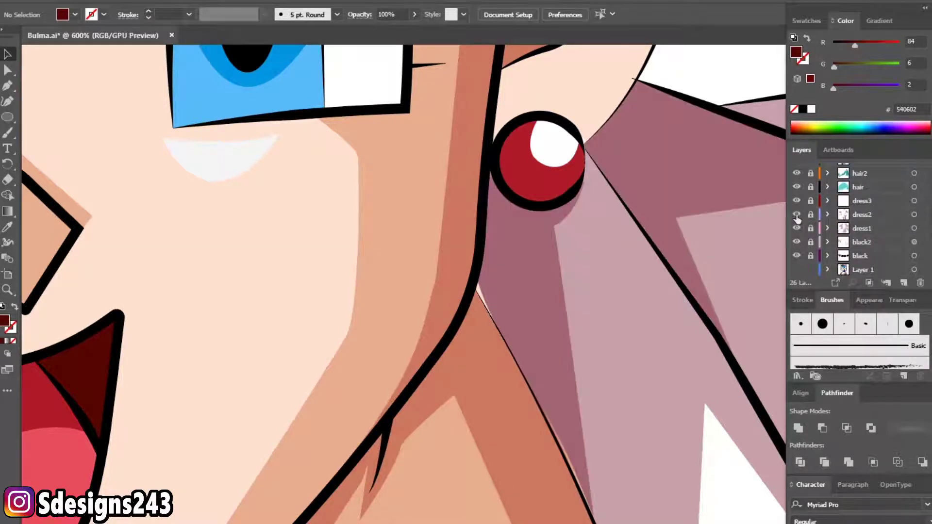
- Unlock dress2 and drag the jacket shading below the earring right, snug against the neck
click(811, 214)
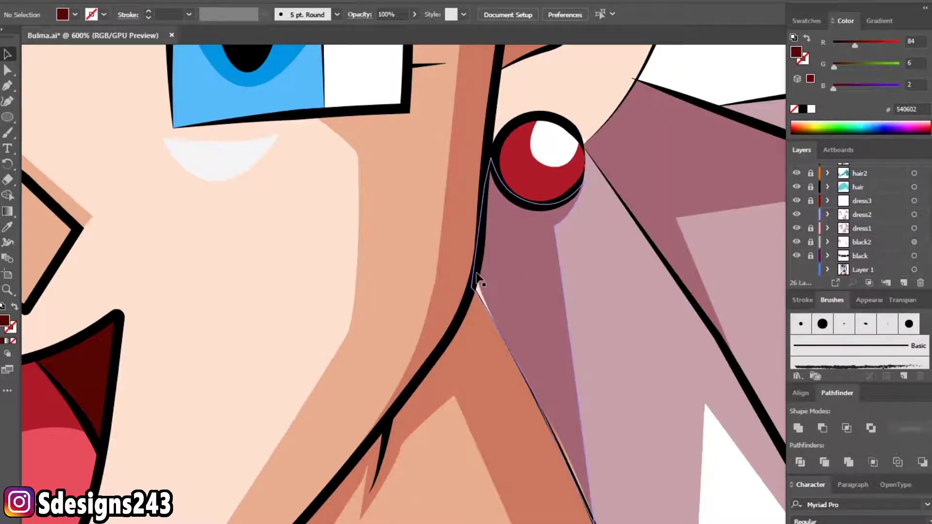
key(a)
click(475, 288)
click(473, 288)
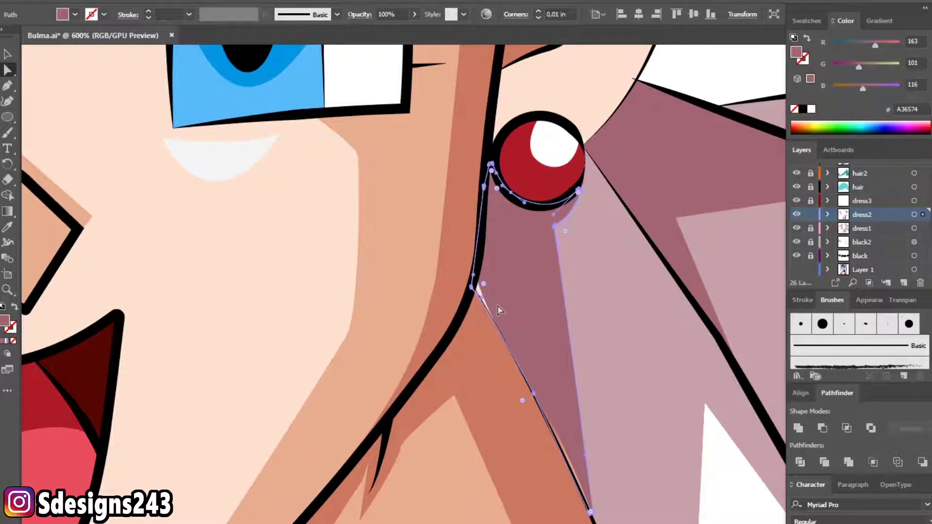
drag(474, 291, 494, 292)
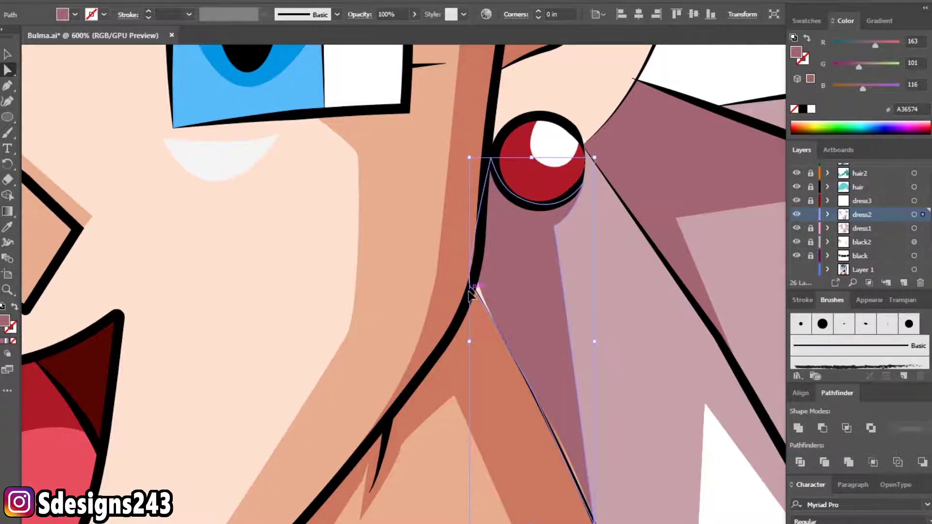
click(483, 294)
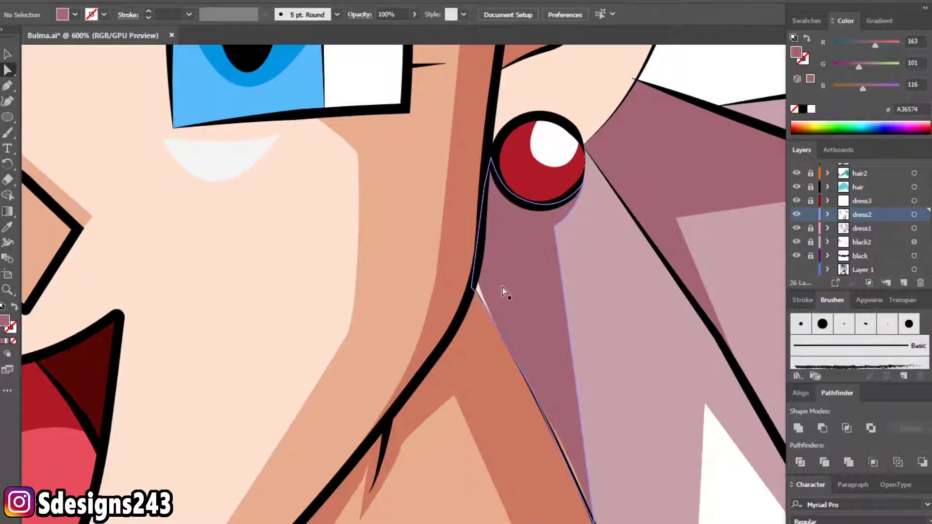
scroll(354, 329, down, 3)
scroll(354, 329, down, 2)
scroll(617, 269, down, 1)
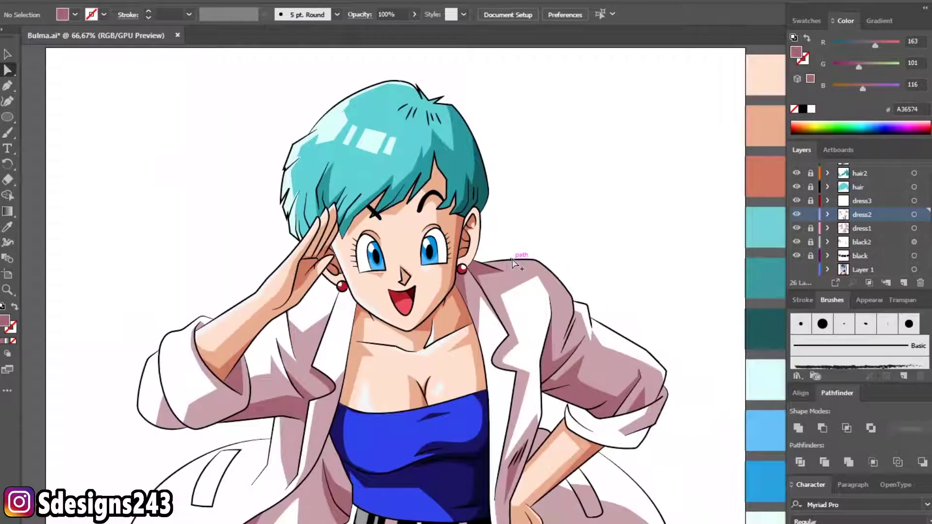
scroll(620, 281, down, 3)
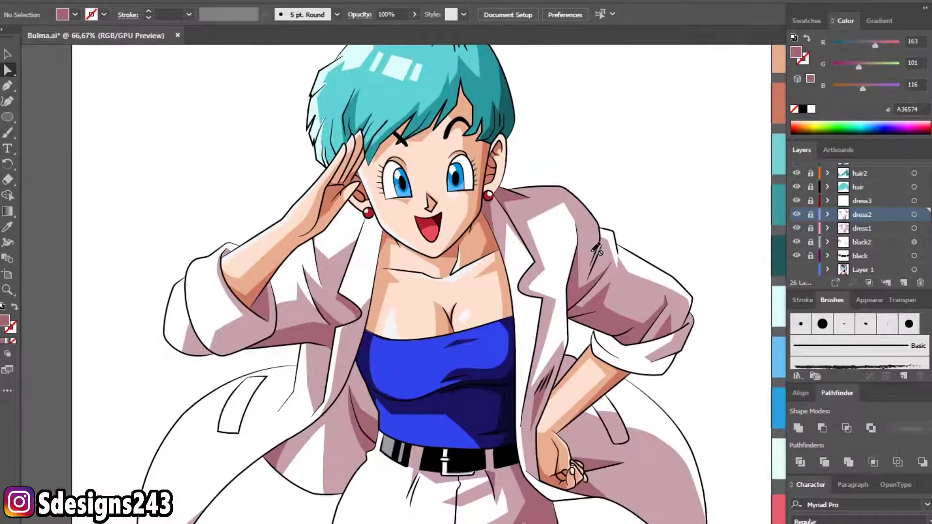
scroll(828, 239, up, 3)
- Raise the blue1 top colour's saturation to 84 with Recolor Artwork
click(810, 215)
click(858, 214)
click(914, 214)
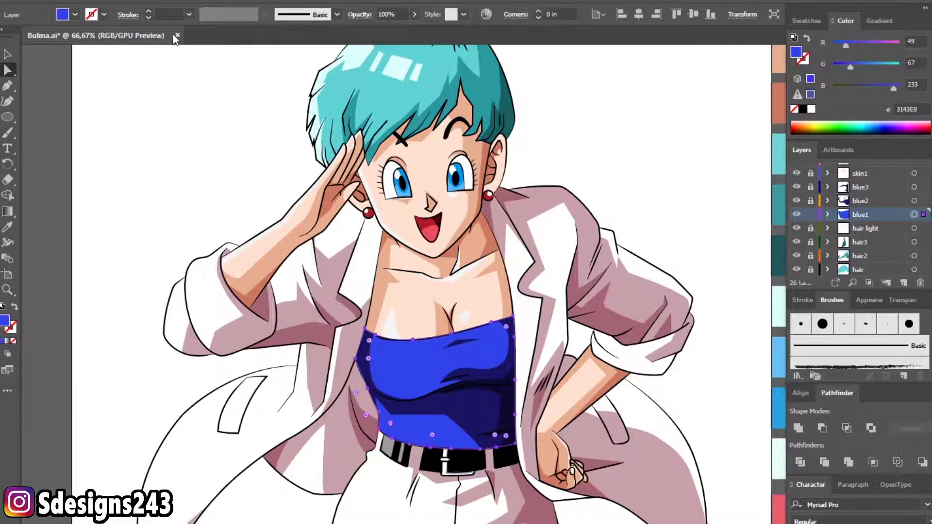
click(56, 1)
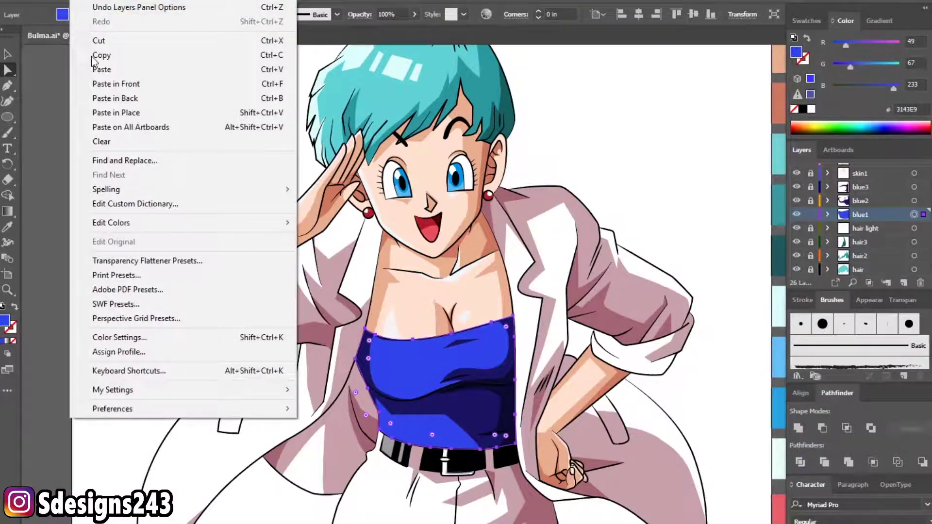
mouse_move(110, 223)
click(447, 251)
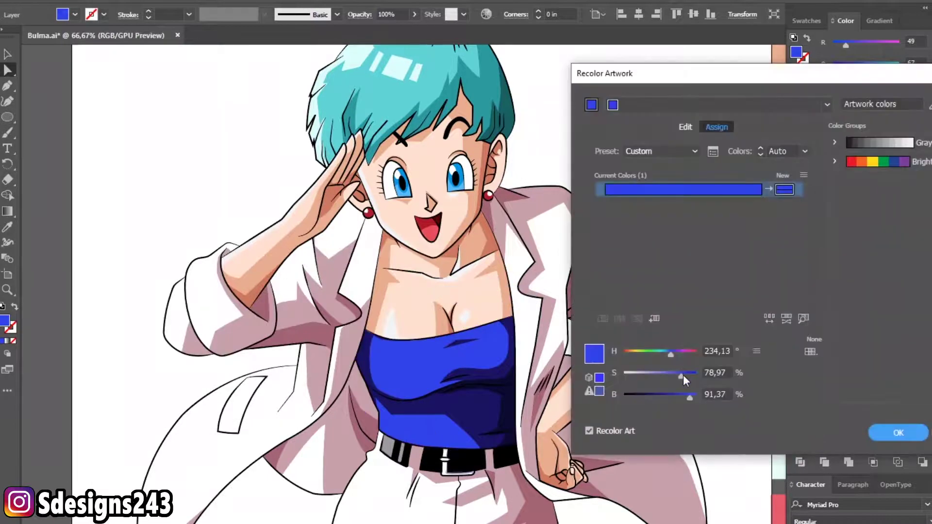
drag(683, 375, 685, 376)
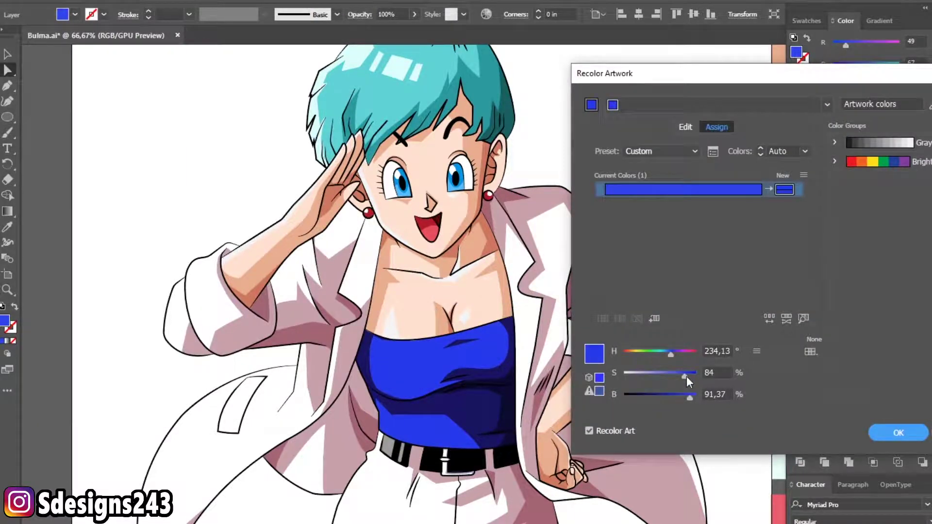
click(884, 434)
- Lock blue1, unlock blue2 and increase the saturation of the top's dark blue shading
click(810, 214)
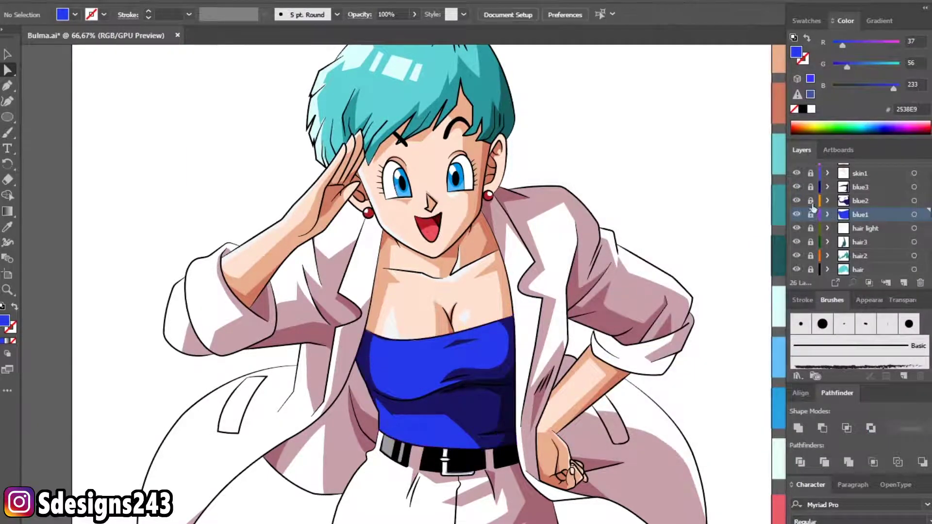
click(810, 201)
click(914, 200)
click(84, 1)
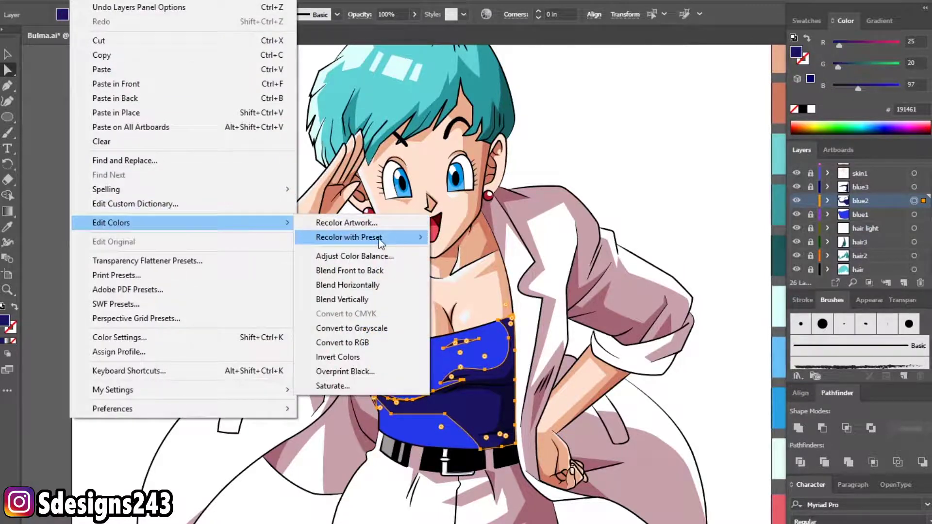
mouse_move(349, 238)
click(490, 294)
drag(683, 374, 687, 375)
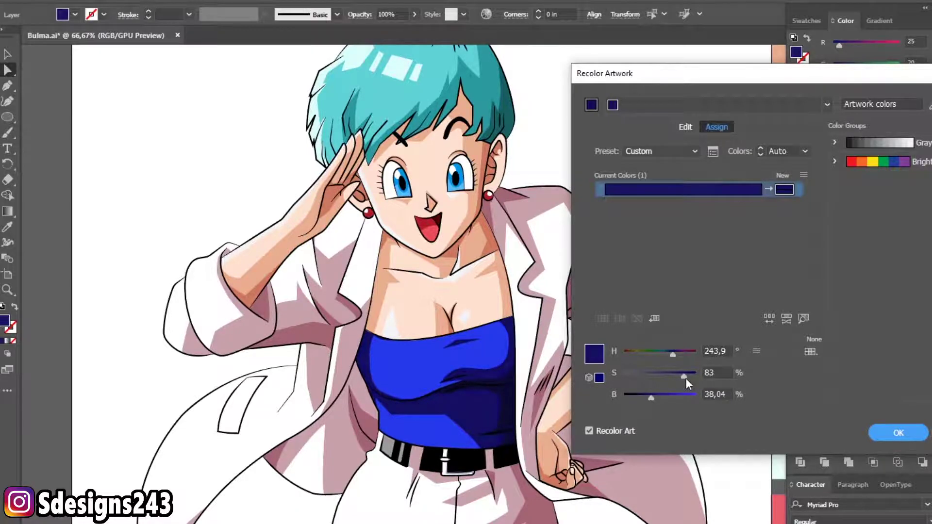
click(898, 432)
click(637, 237)
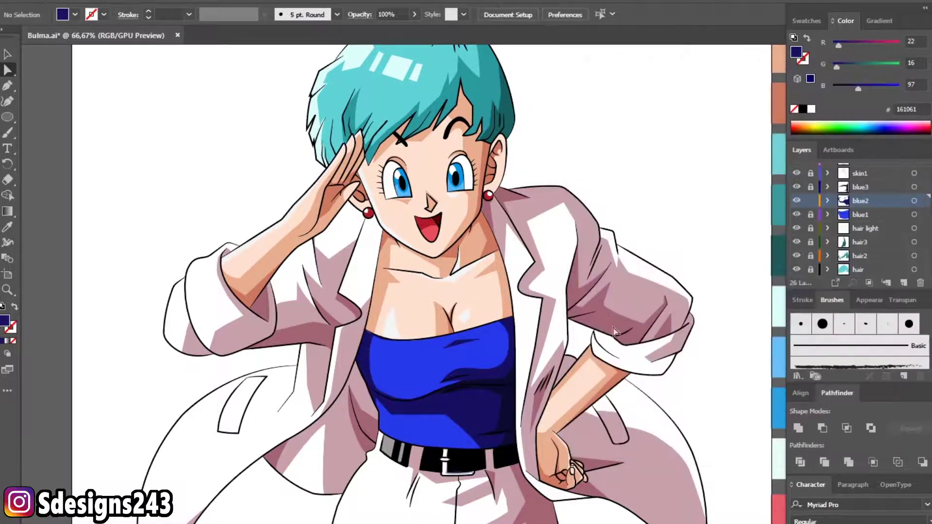
- Unlock blue3 and recolor its dark navy shading to a richer tone
click(810, 187)
click(914, 187)
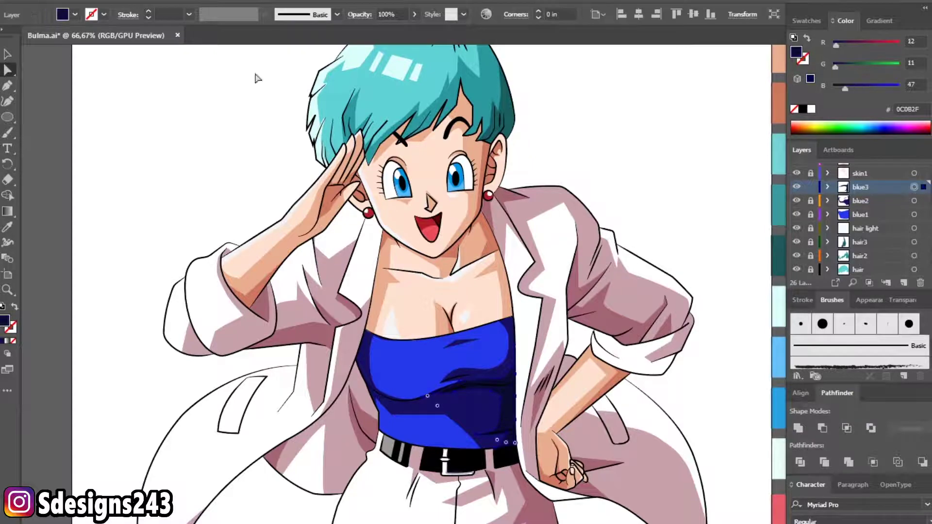
click(80, 2)
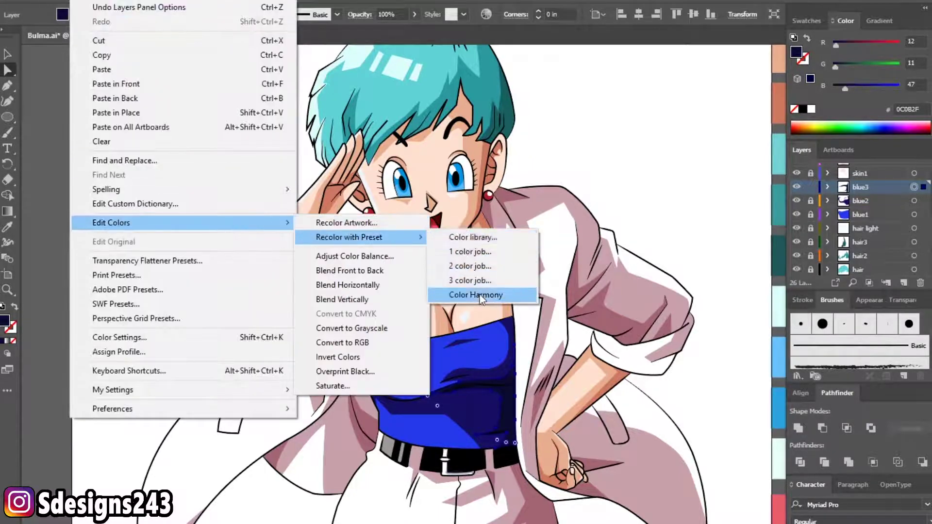
click(488, 293)
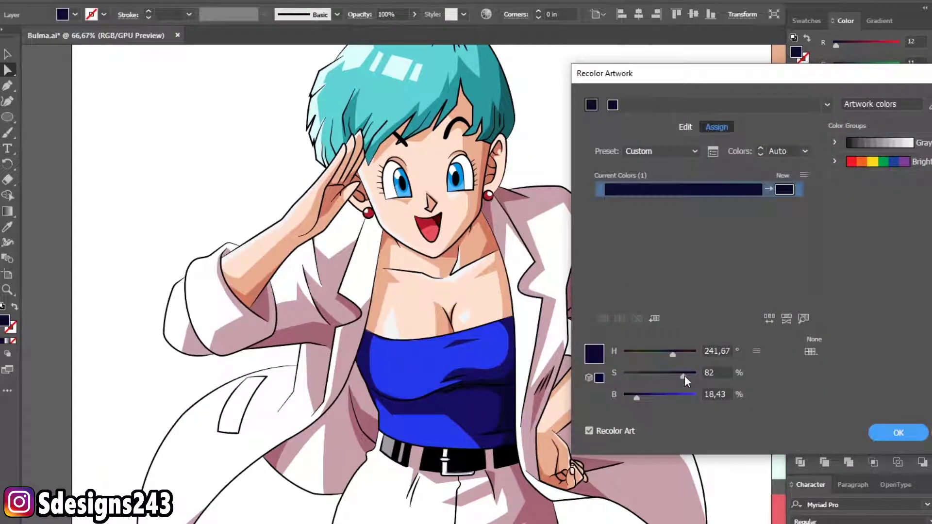
click(899, 432)
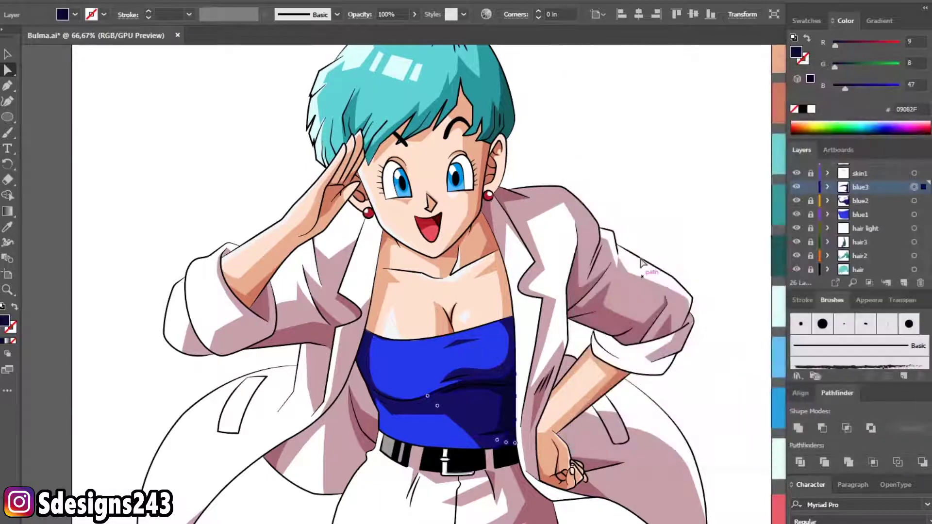
key(ctrl+shift+a)
drag(626, 357, 549, 301)
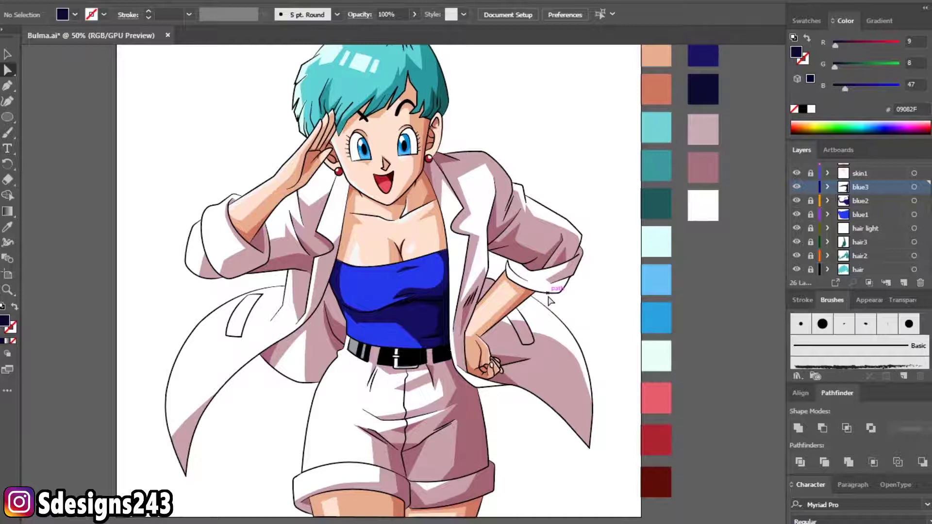
- Lock blue3, then unlock, target and select all skin1 artwork
click(811, 187)
scroll(817, 206, up, 3)
click(810, 214)
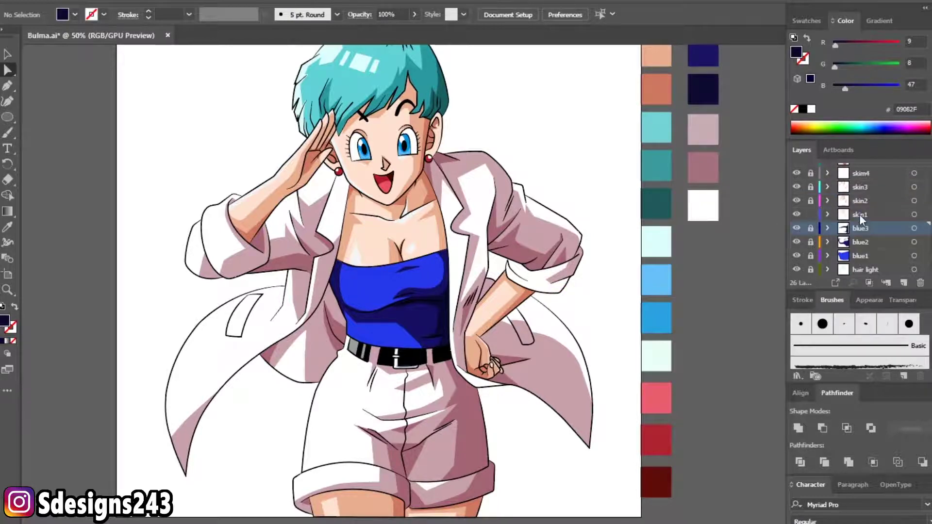
click(860, 216)
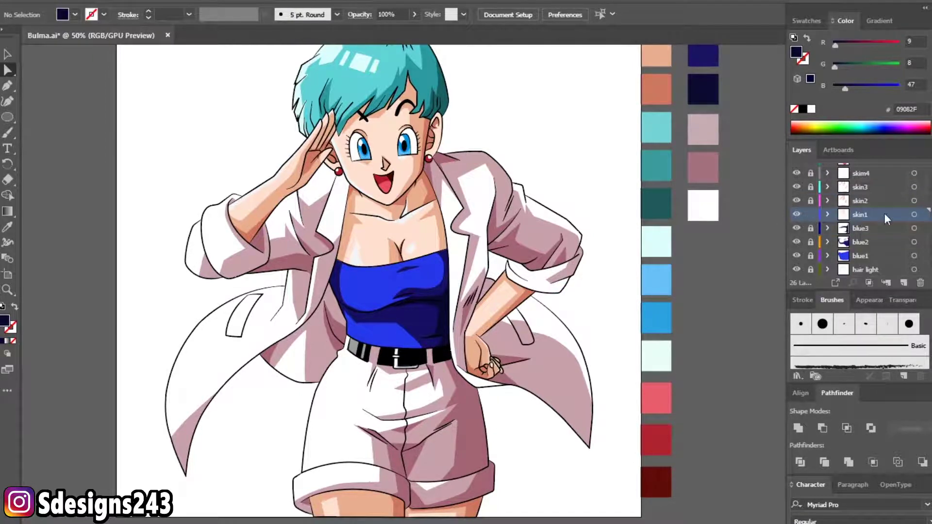
click(914, 214)
scroll(369, 218, up, 1)
key(v)
key(alt+e)
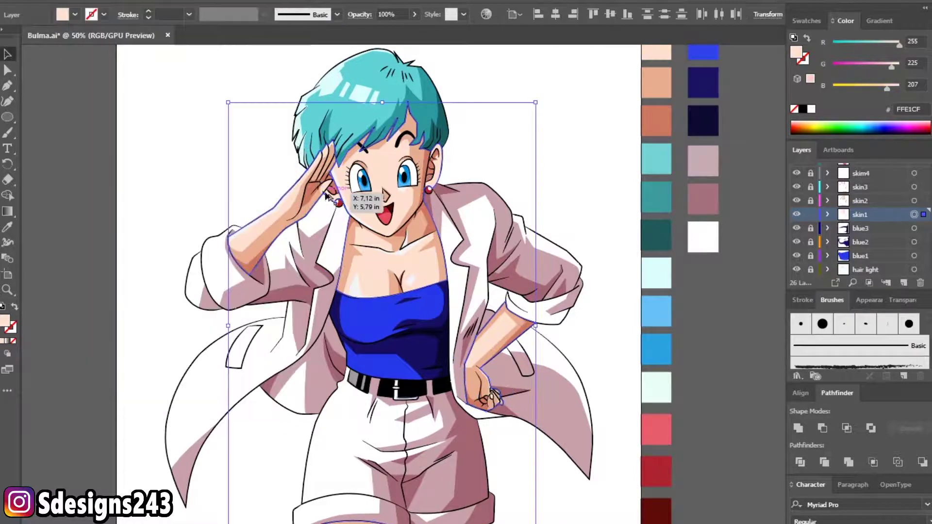
key(Escape)
scroll(334, 119, up, 1)
- Raise the base skin tone's saturation to 21 with Recolor Artwork and lock skin1
click(81, 2)
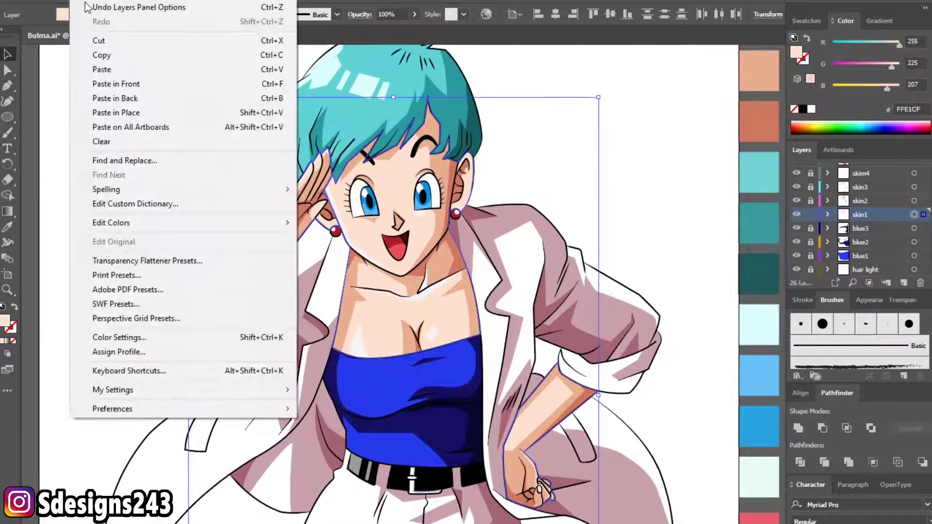
click(485, 297)
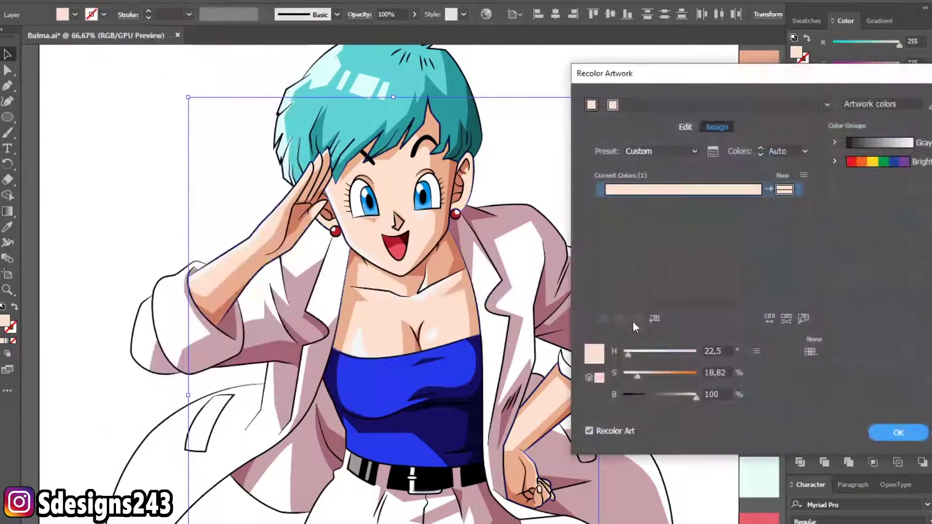
drag(640, 377, 658, 377)
text(21)
click(724, 394)
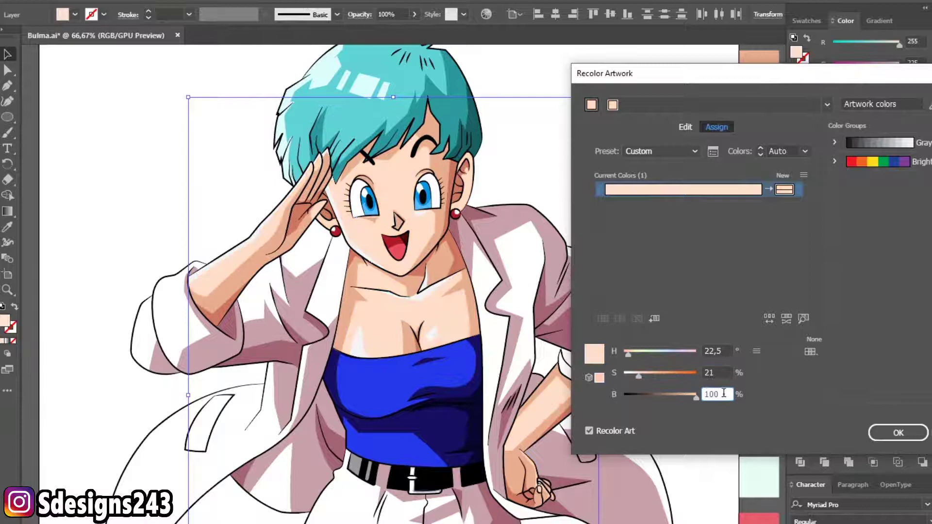
click(873, 433)
click(422, 476)
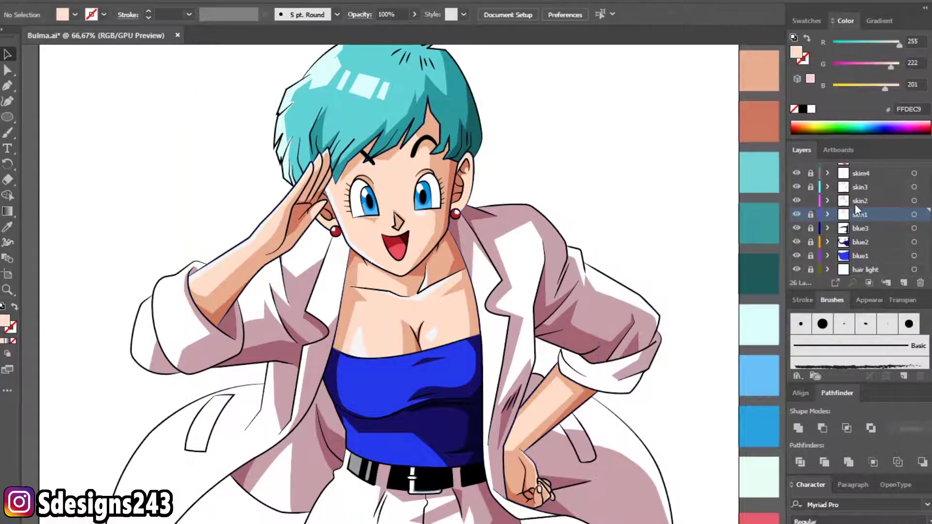
- Increase the saturation of the skin2 shadow tone, then relock skin2
click(811, 201)
click(914, 200)
key(alt+e)
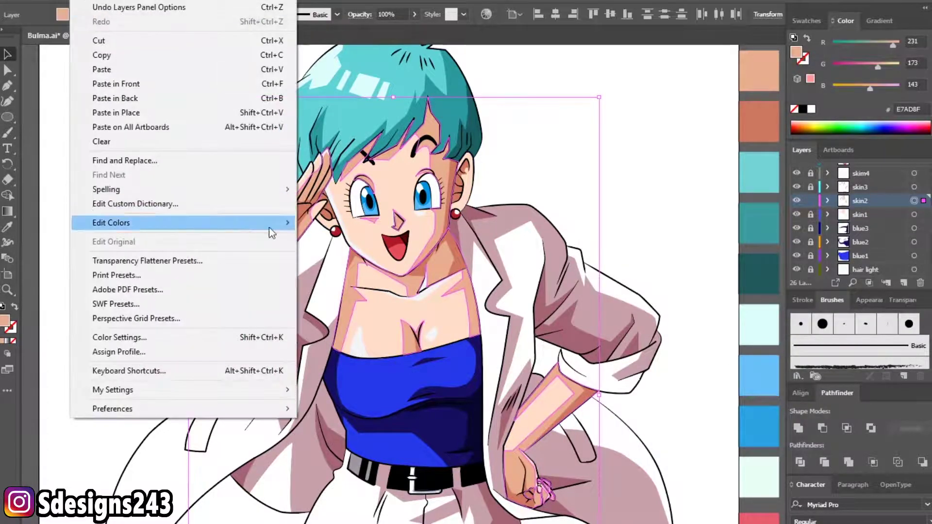
mouse_move(185, 223)
click(478, 293)
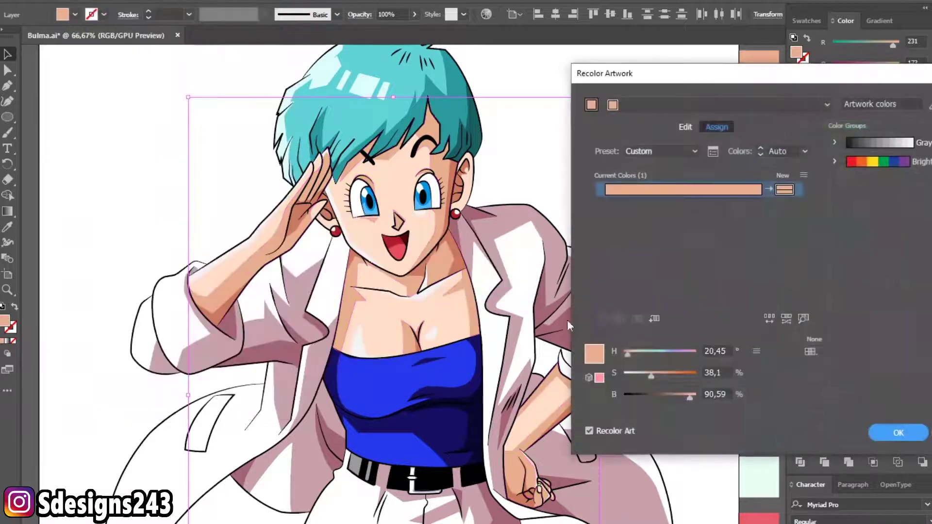
drag(653, 377, 654, 377)
key(Return)
key(ctrl+shift+a)
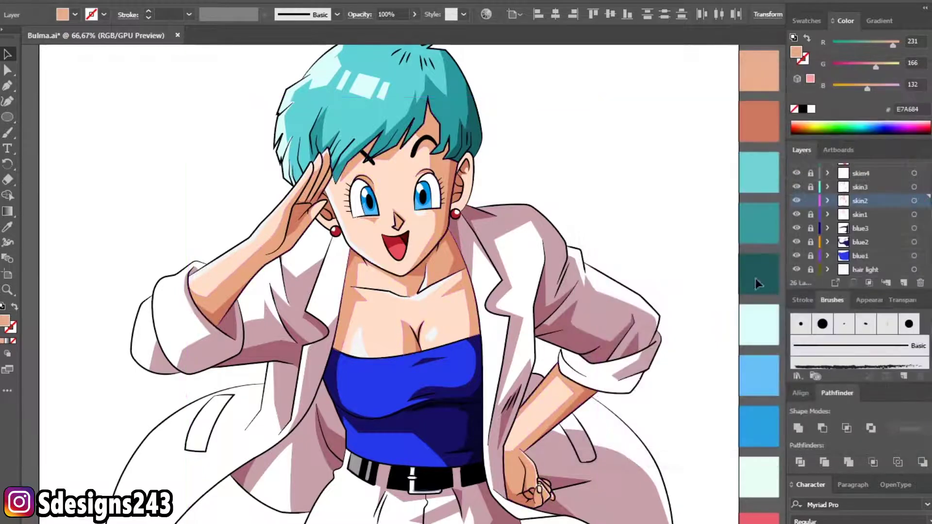
click(811, 200)
- Raise the skin3 deep shadow's saturation, then relock skin3
click(914, 187)
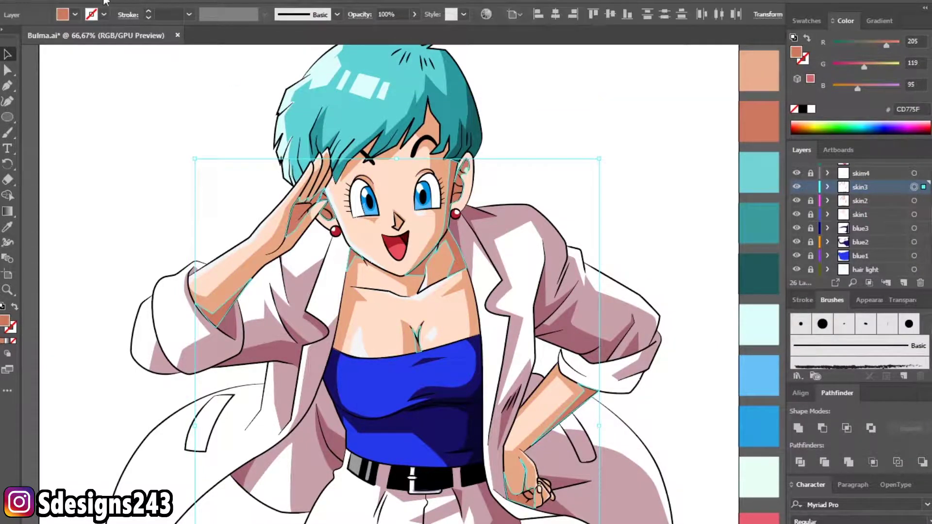
click(105, 1)
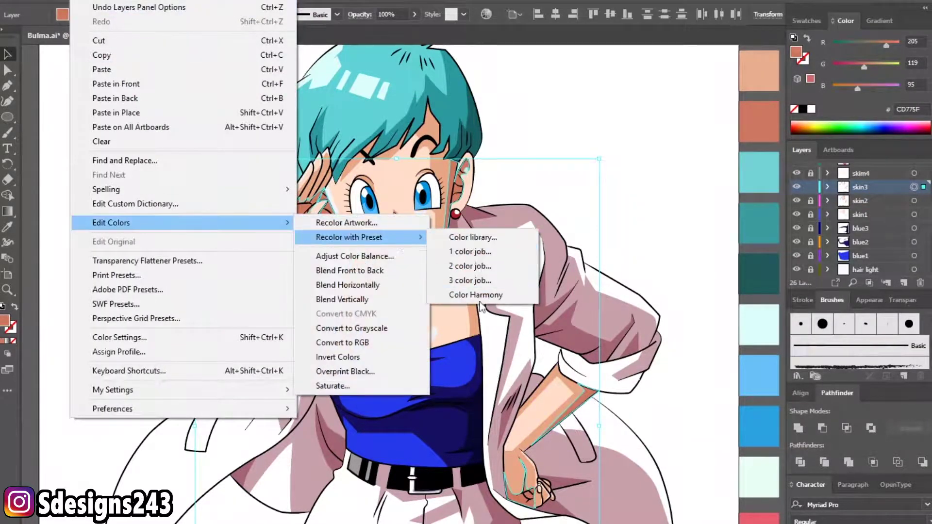
click(478, 297)
drag(663, 375, 669, 374)
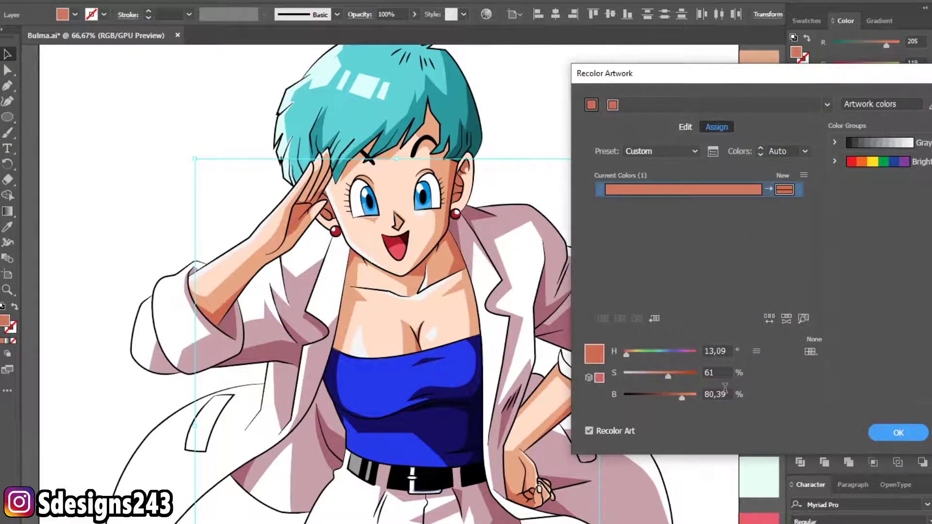
click(898, 432)
click(603, 260)
key(ctrl+minus)
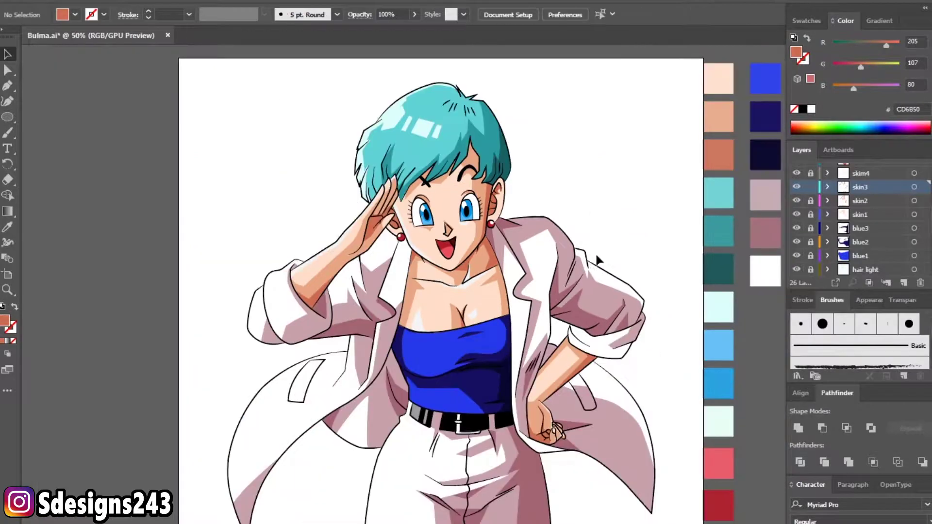
drag(624, 264, 610, 240)
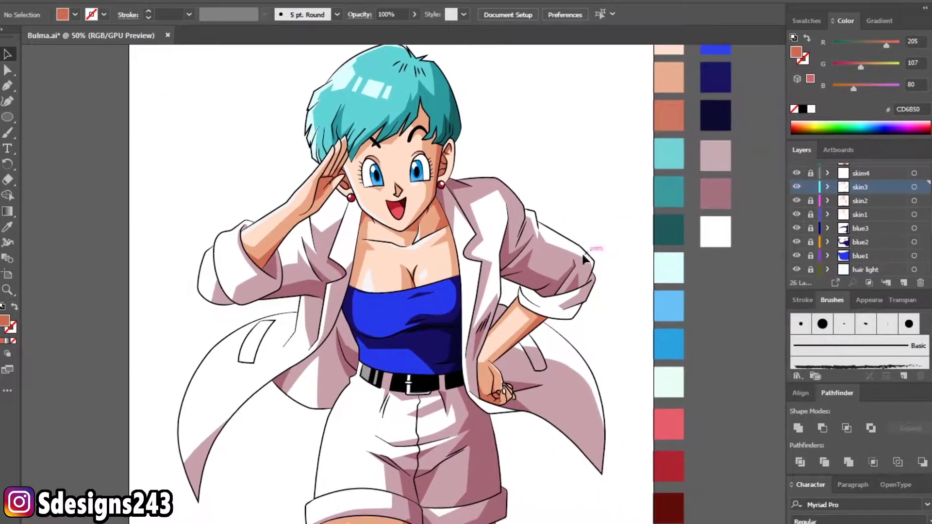
scroll(578, 253, left, 1)
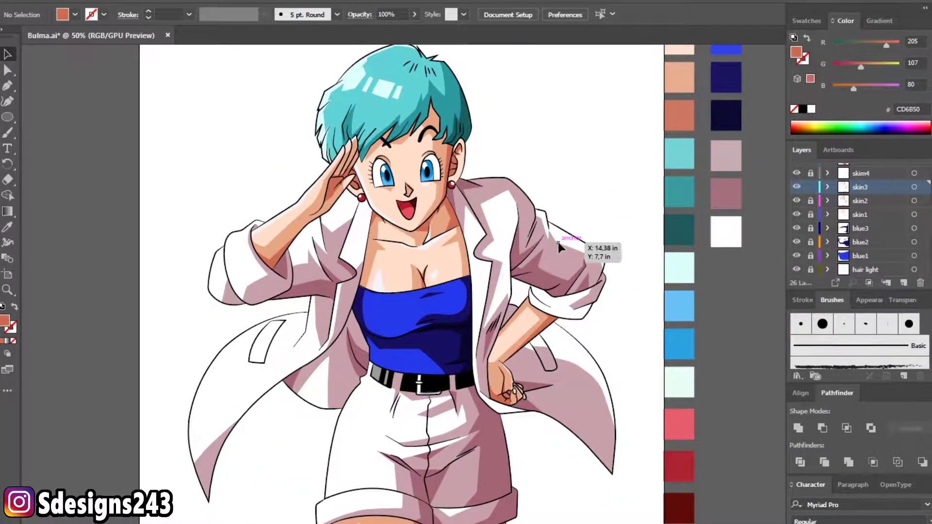
click(810, 189)
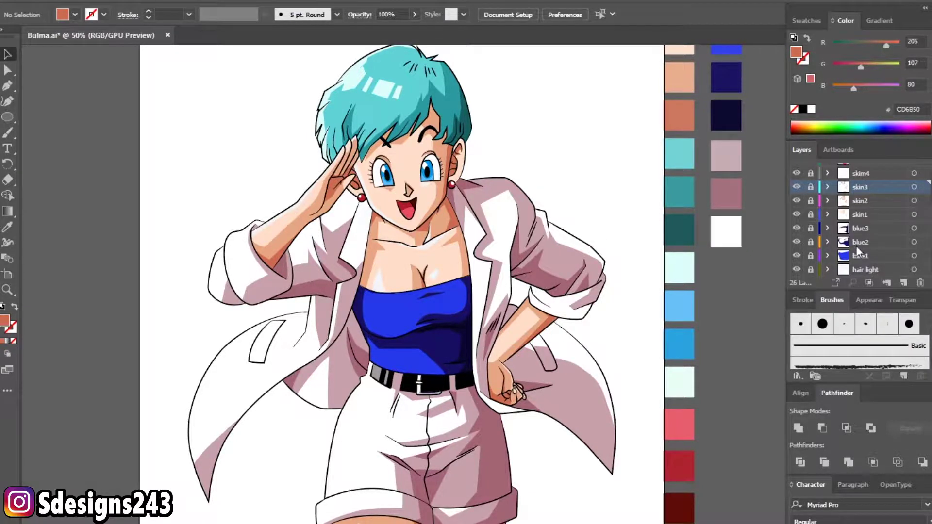
- Make the dress3 layer active and visible, and select all its artwork
scroll(857, 250, down, 5)
click(868, 207)
click(798, 202)
click(914, 201)
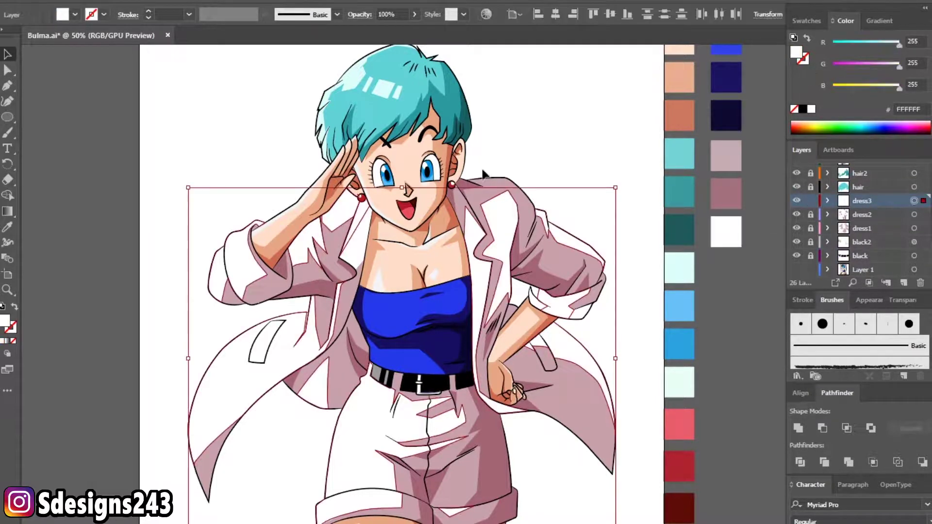
- Raise saturation slightly in Recolor Artwork so the white jacket and shorts turn faintly pink
click(85, 3)
mouse_move(111, 223)
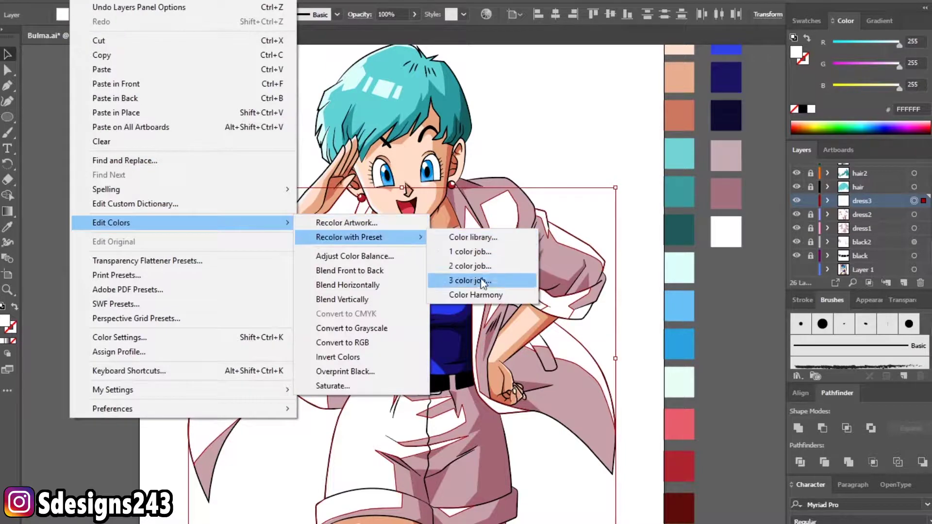
click(464, 267)
mouse_move(624, 377)
mouse_down()
mouse_move(642, 377)
mouse_move(629, 377)
mouse_up()
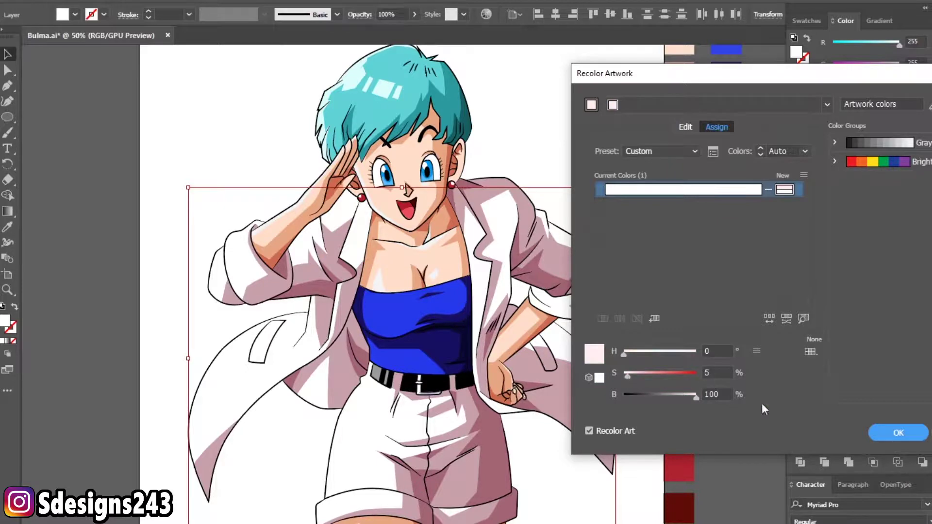
click(898, 432)
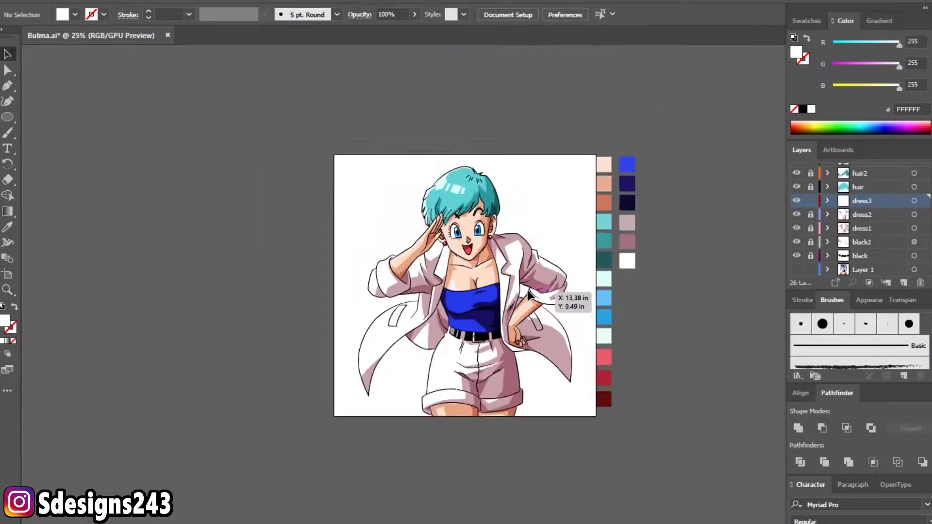